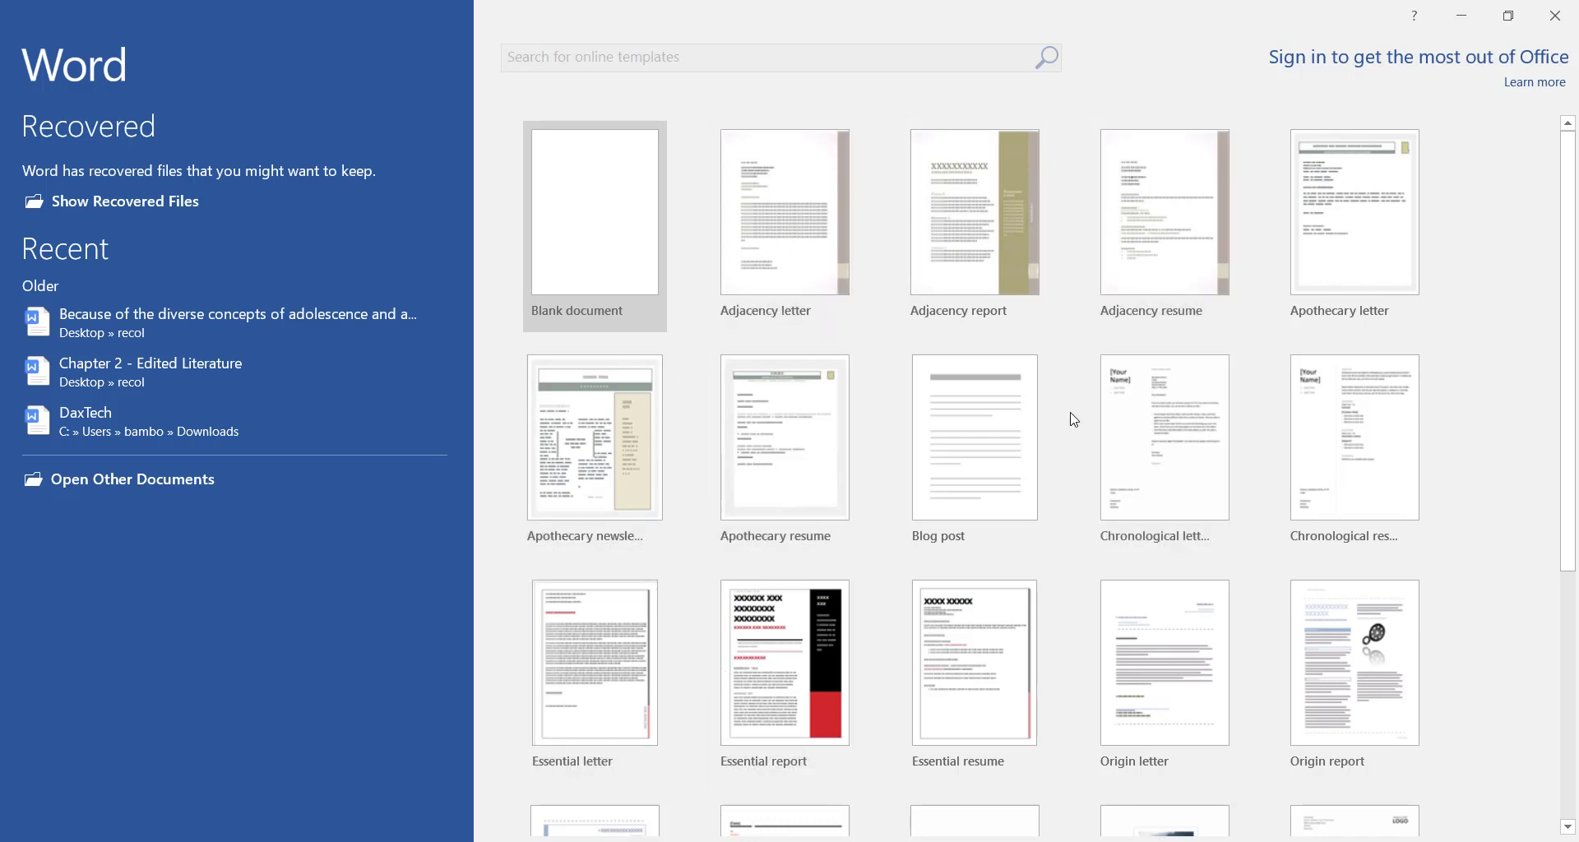
# Create a blank document and dismiss the document recovery list, choosing to remove the recovered files
pyautogui.click(577, 192)
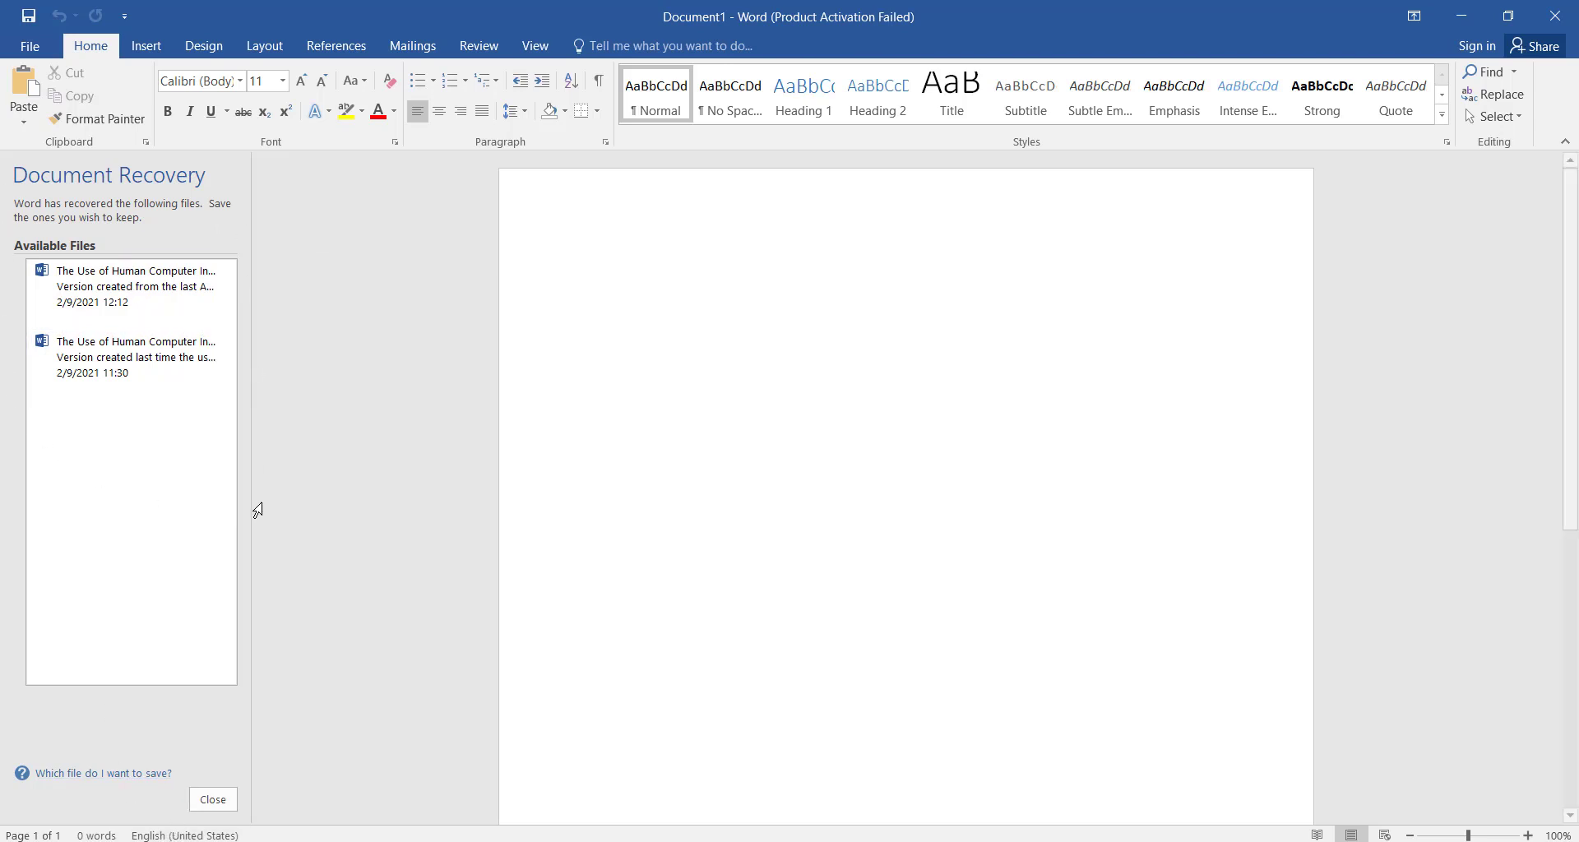
pyautogui.click(208, 799)
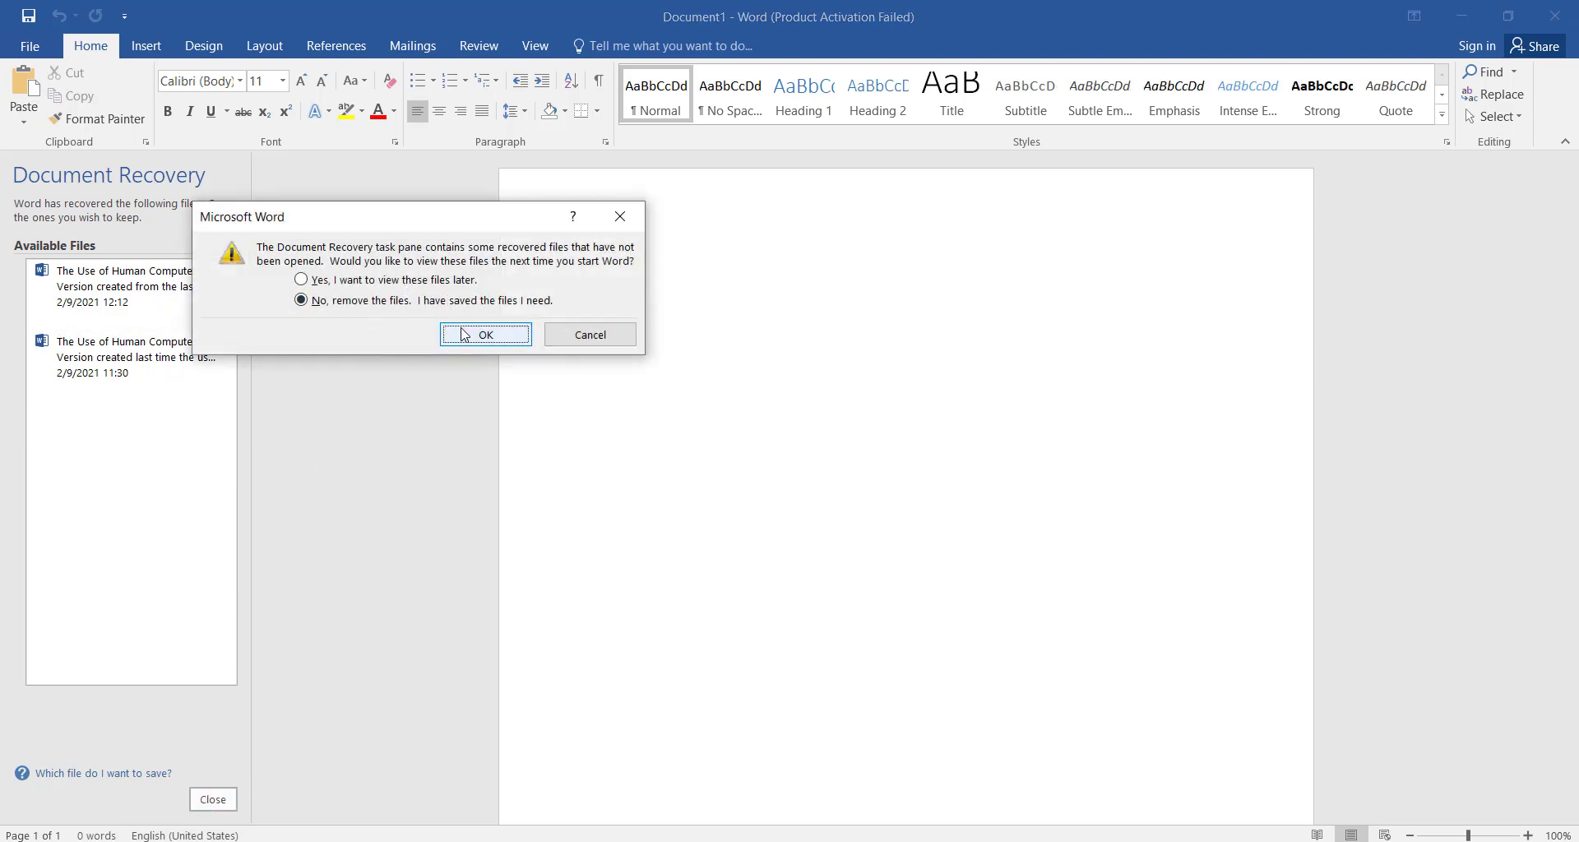
pyautogui.click(465, 335)
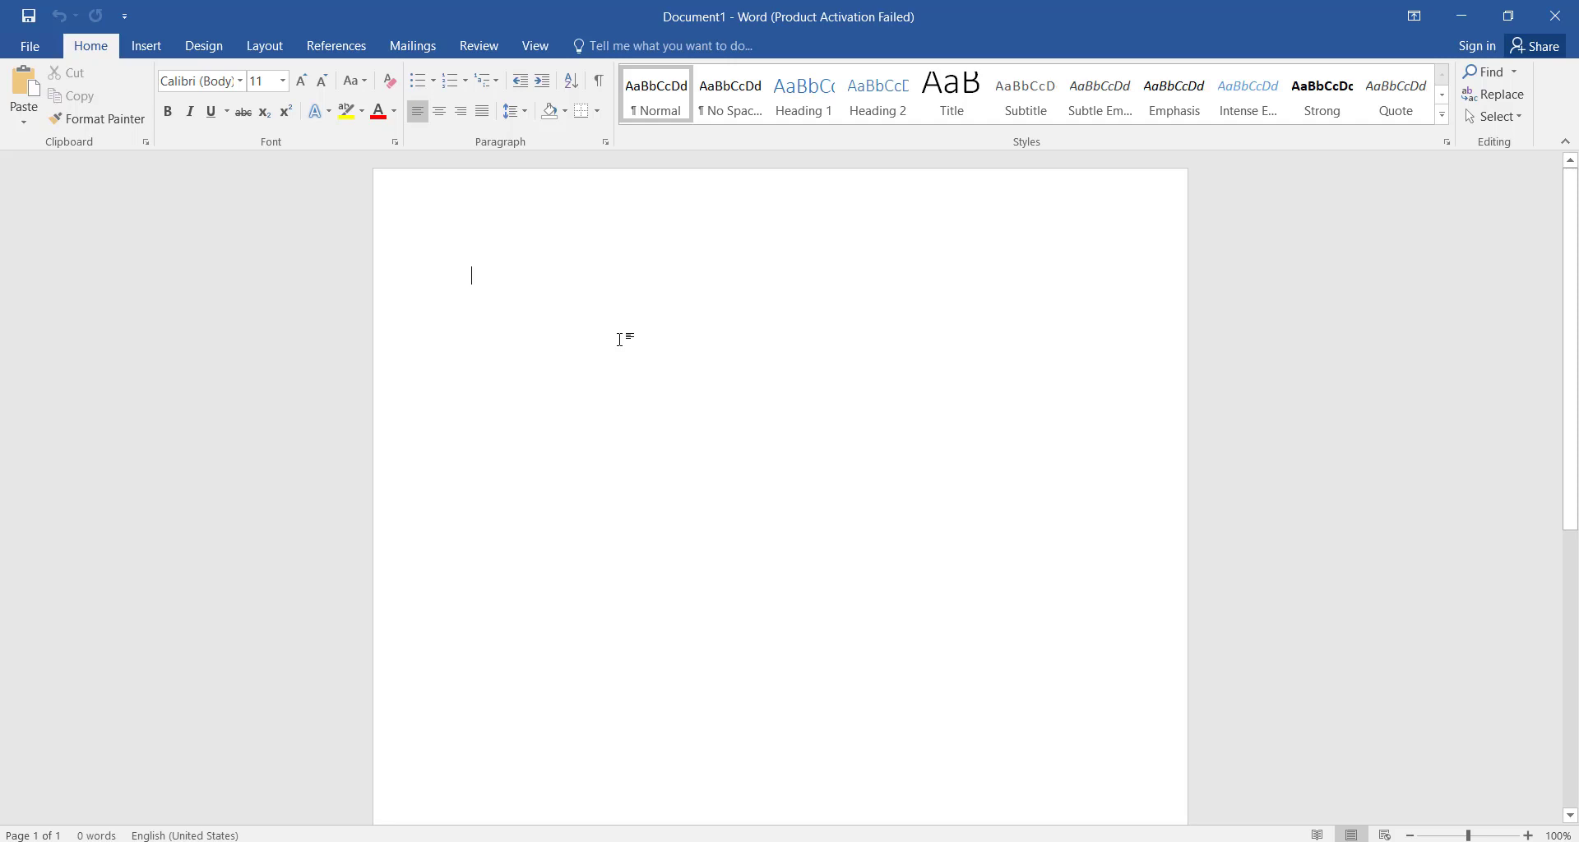
pyautogui.doubleClick(668, 13)
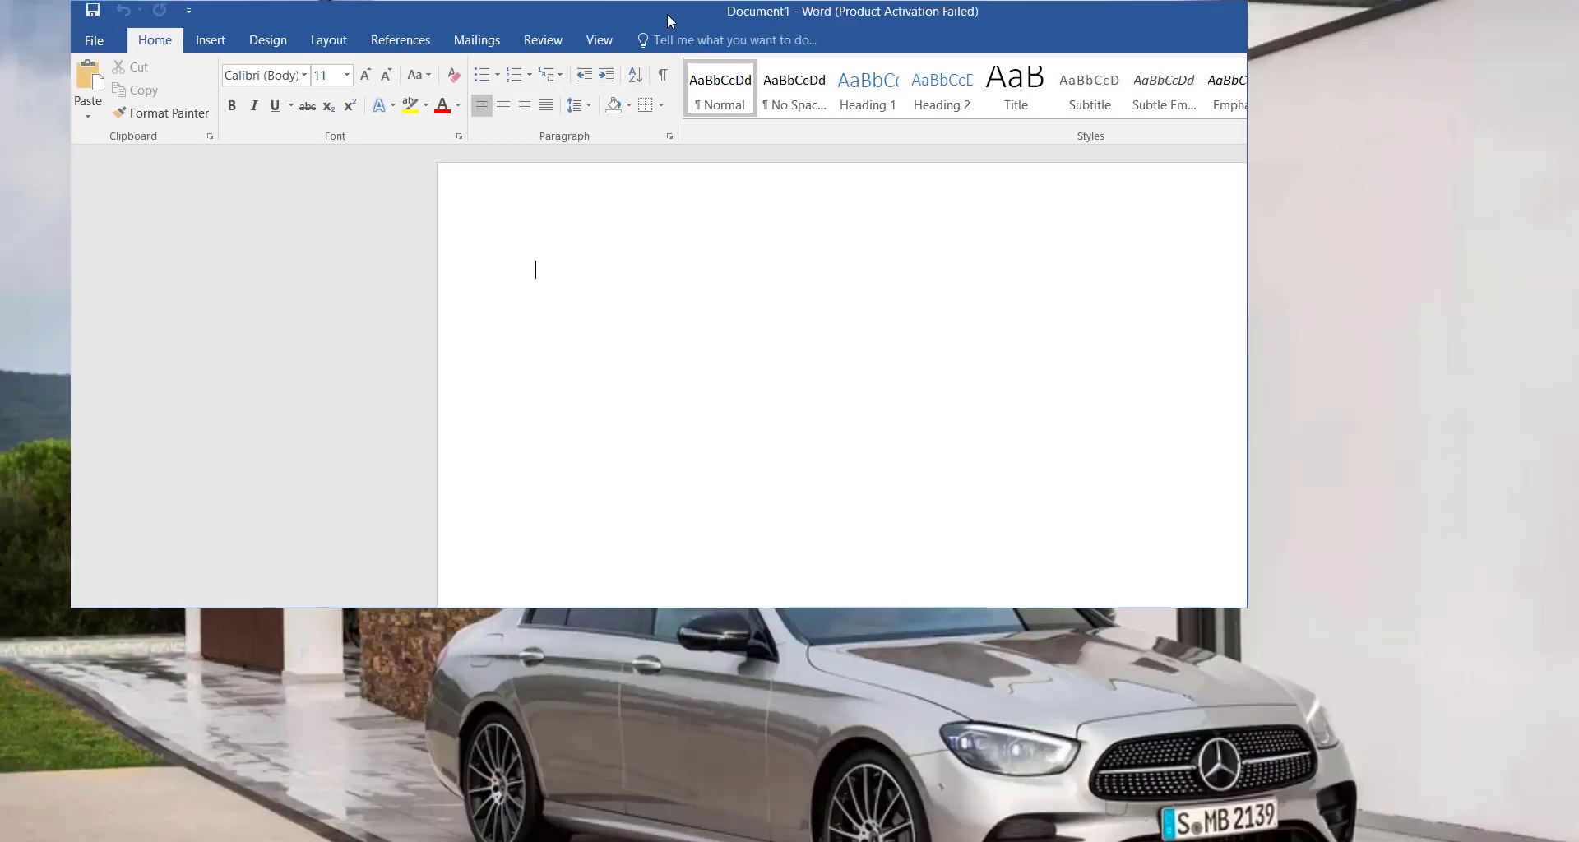
pyautogui.doubleClick(700, 19)
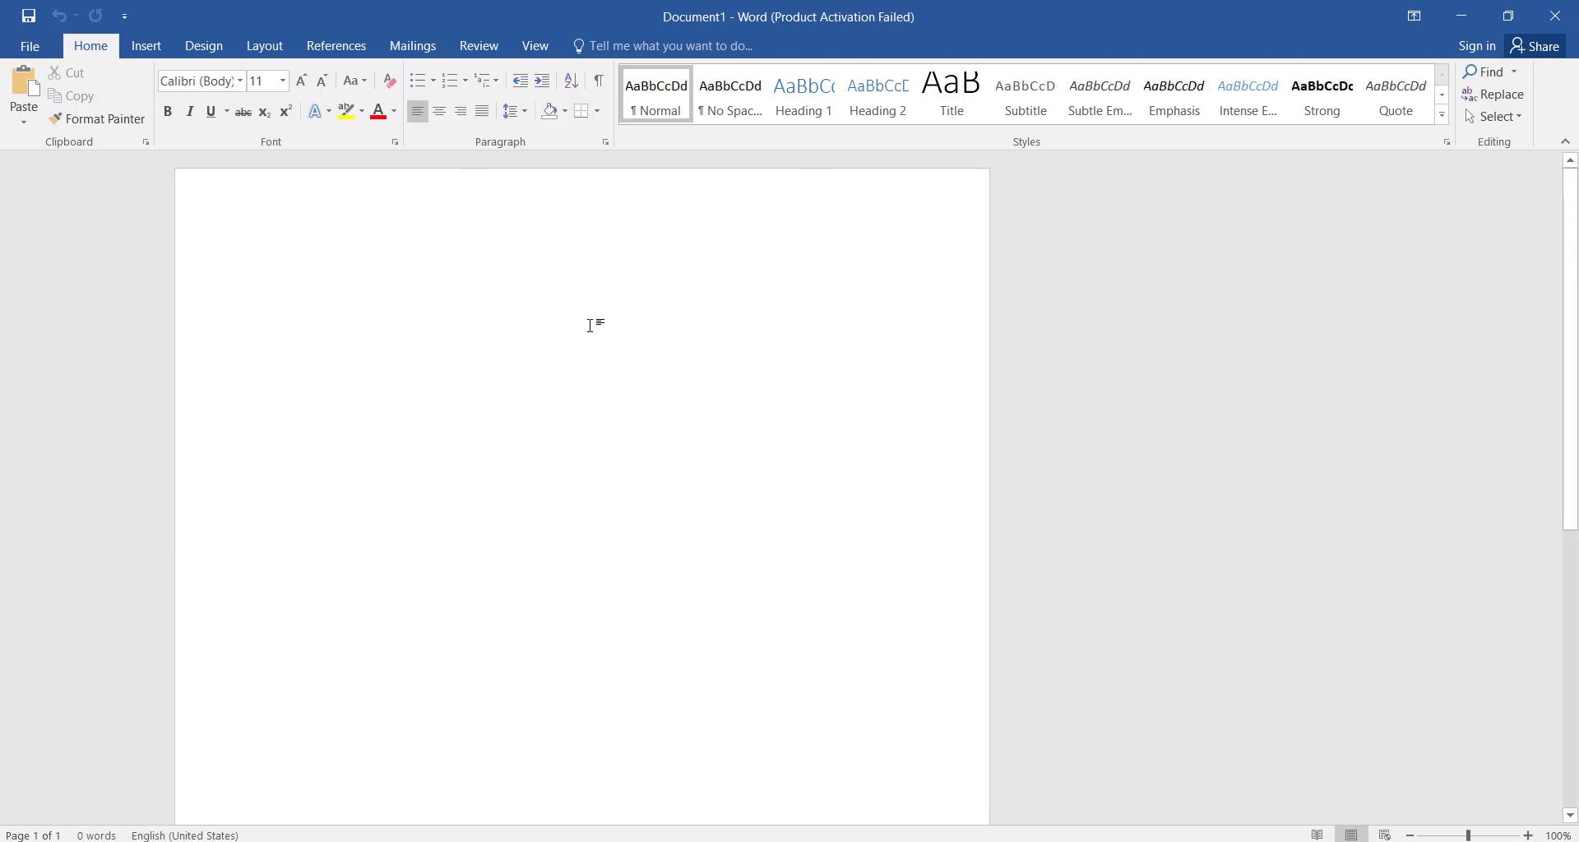
pyautogui.doubleClick(442, 343)
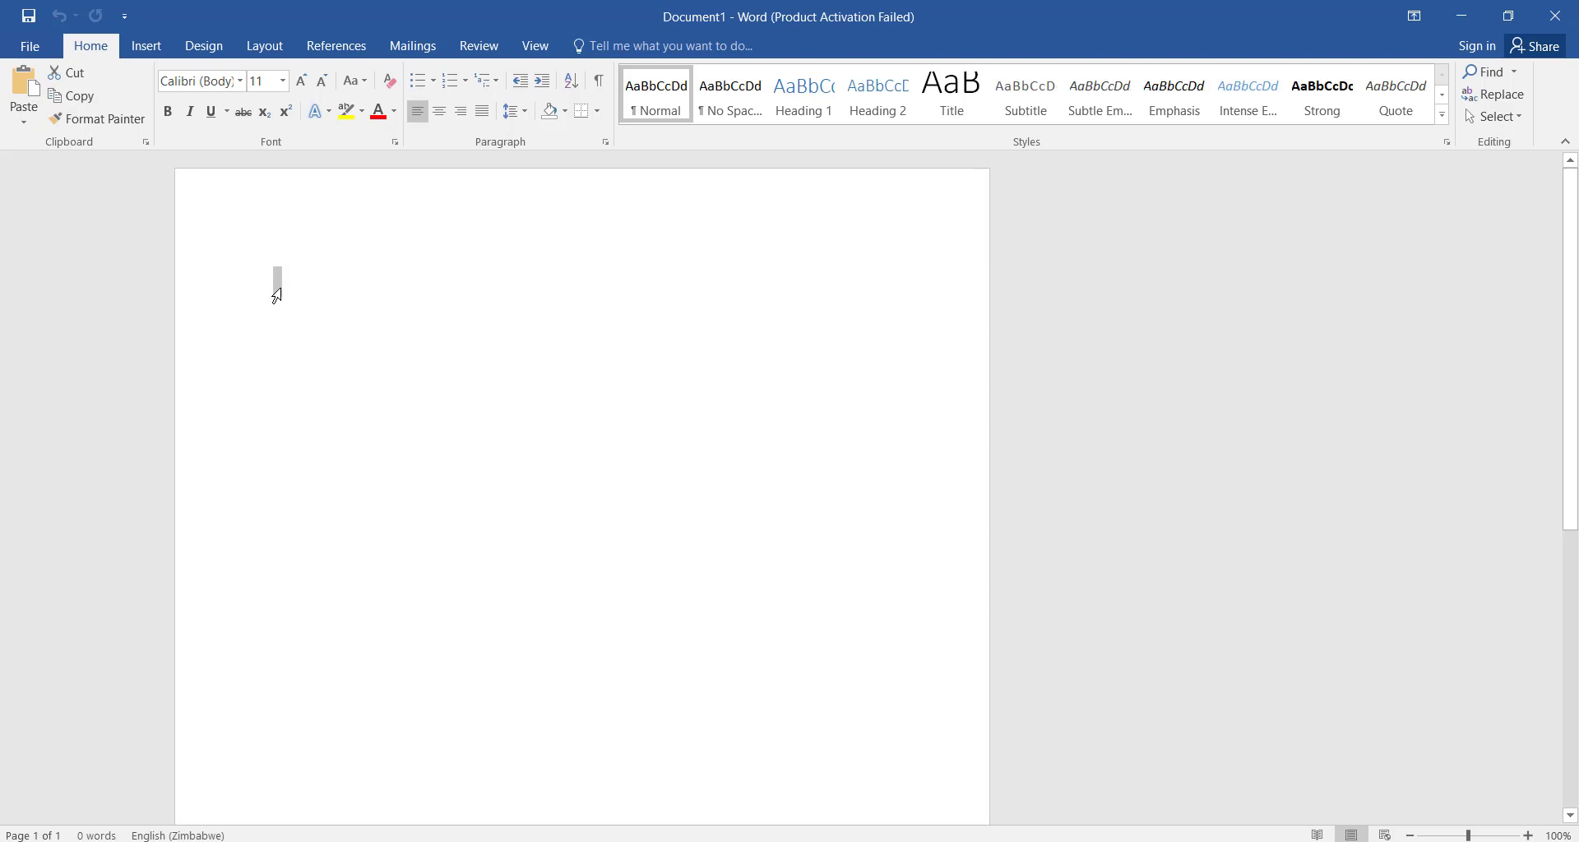
pyautogui.click(663, 257)
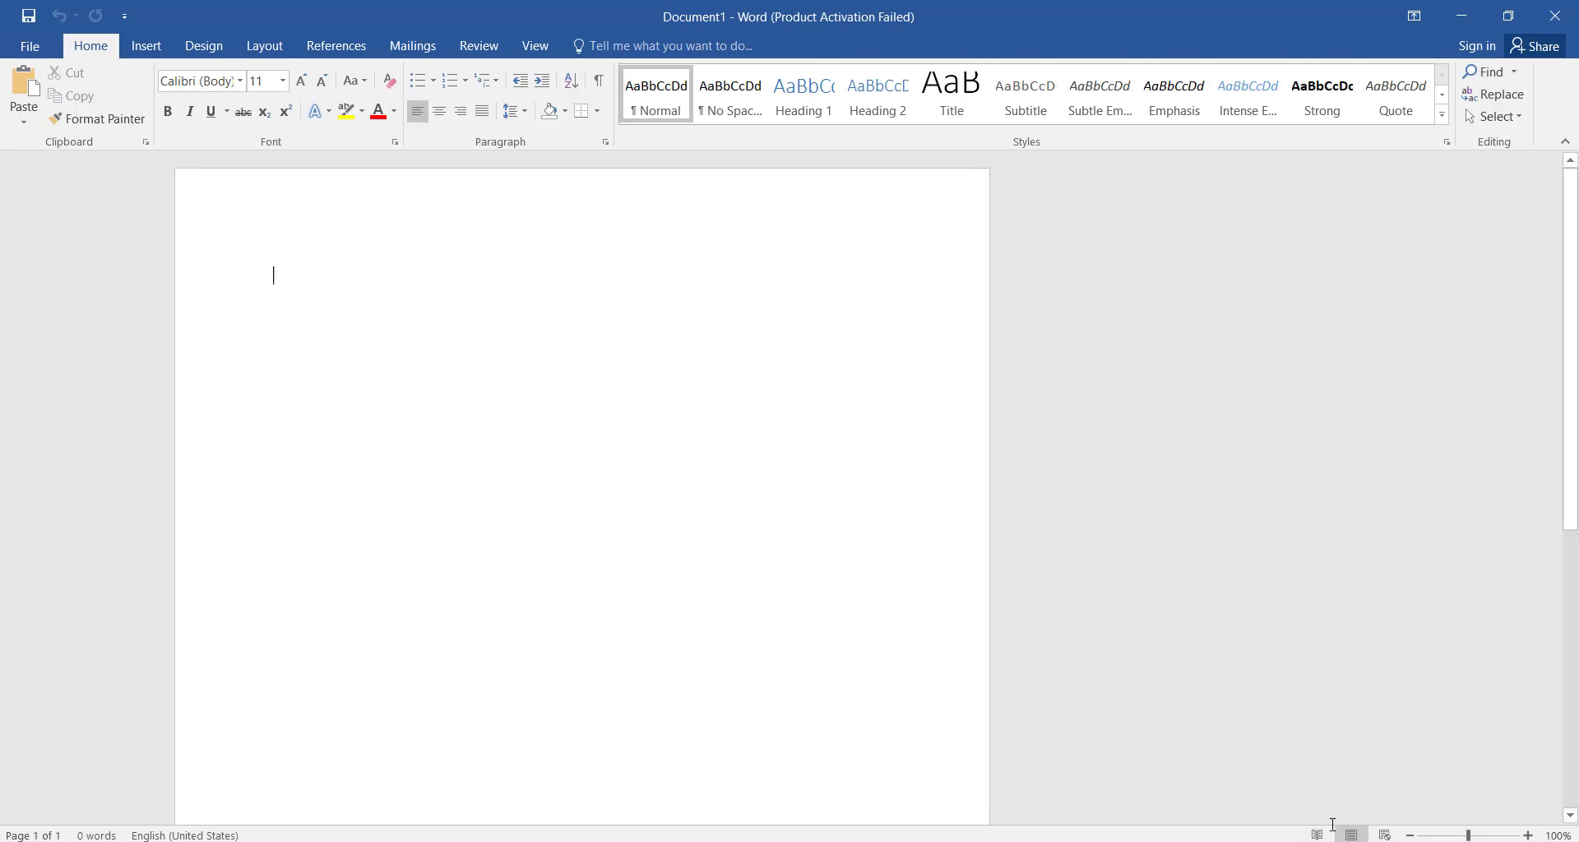
# Zoom the blank page in to 140% and return it to 100%
pyautogui.click(1527, 835)
pyautogui.click(1528, 835)
pyautogui.click(1528, 835)
pyautogui.click(1527, 835)
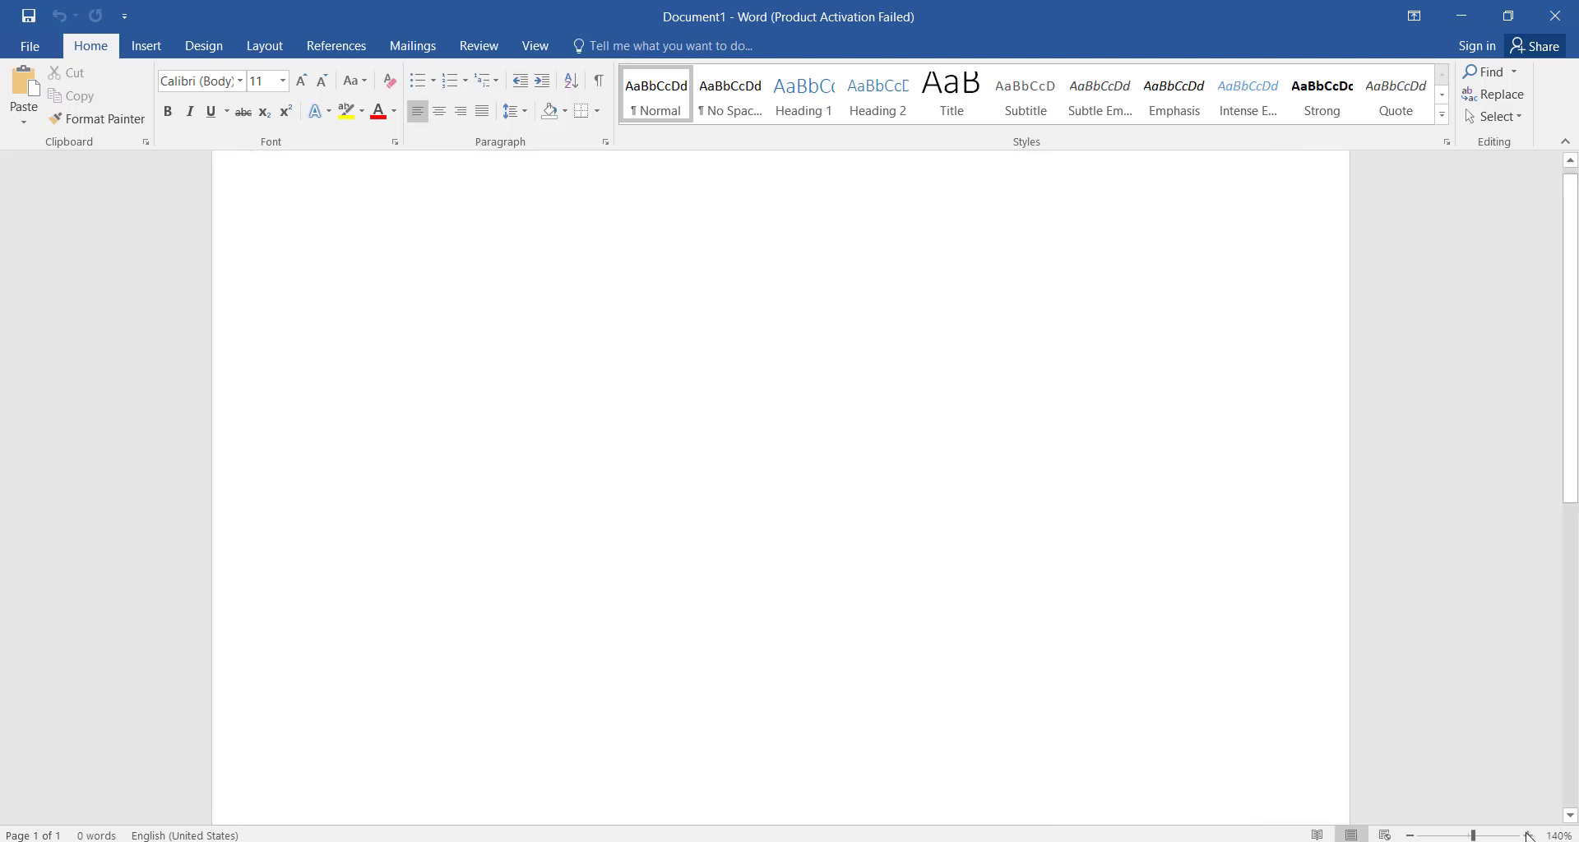
pyautogui.click(1410, 834)
pyautogui.click(1410, 834)
pyautogui.click(1411, 835)
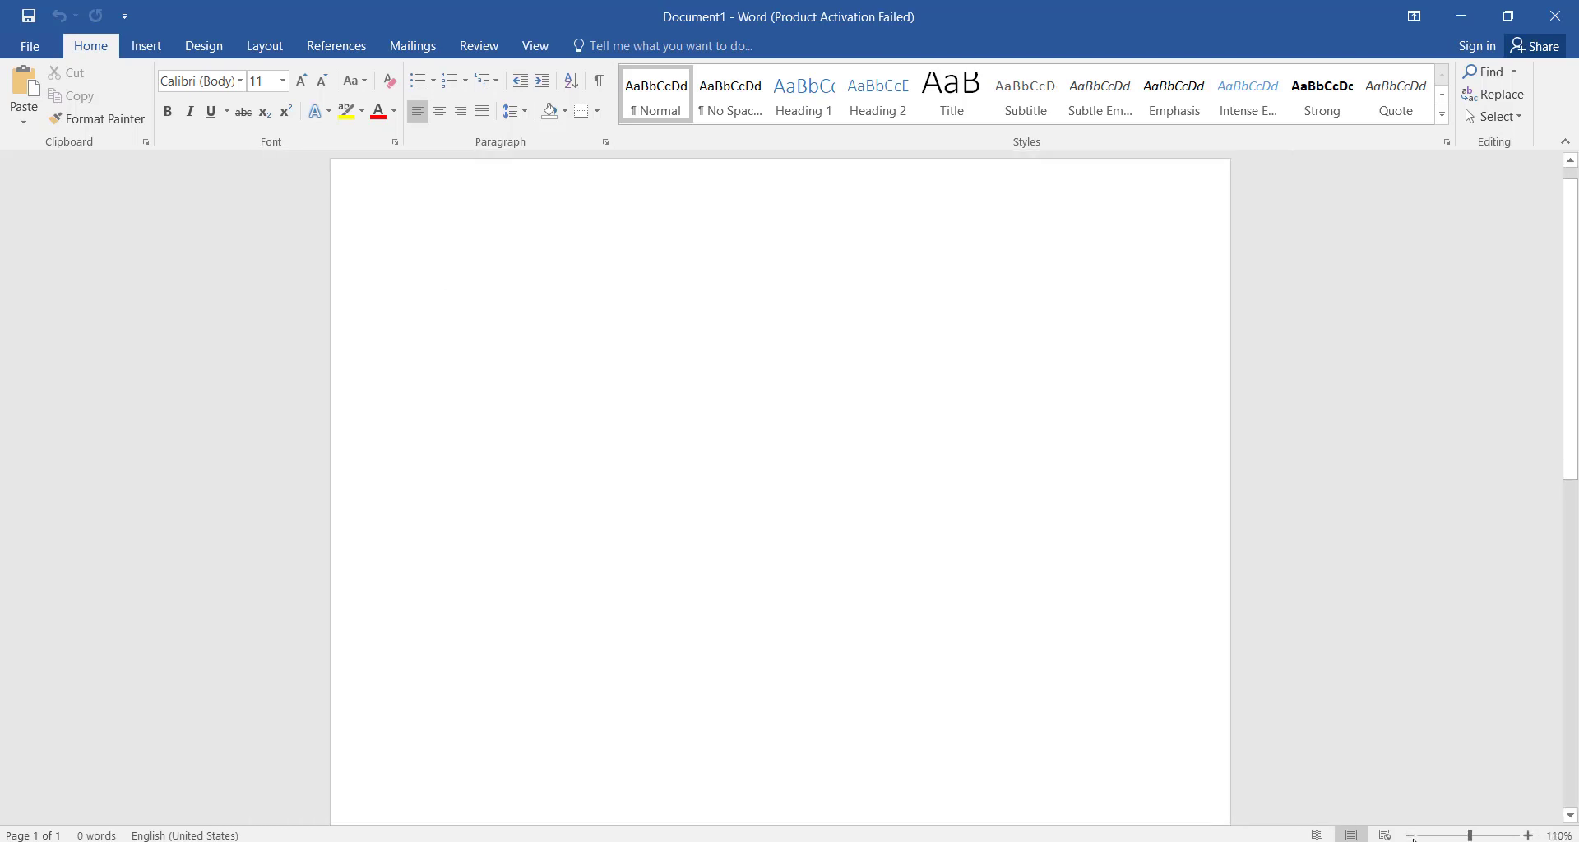
pyautogui.click(1411, 835)
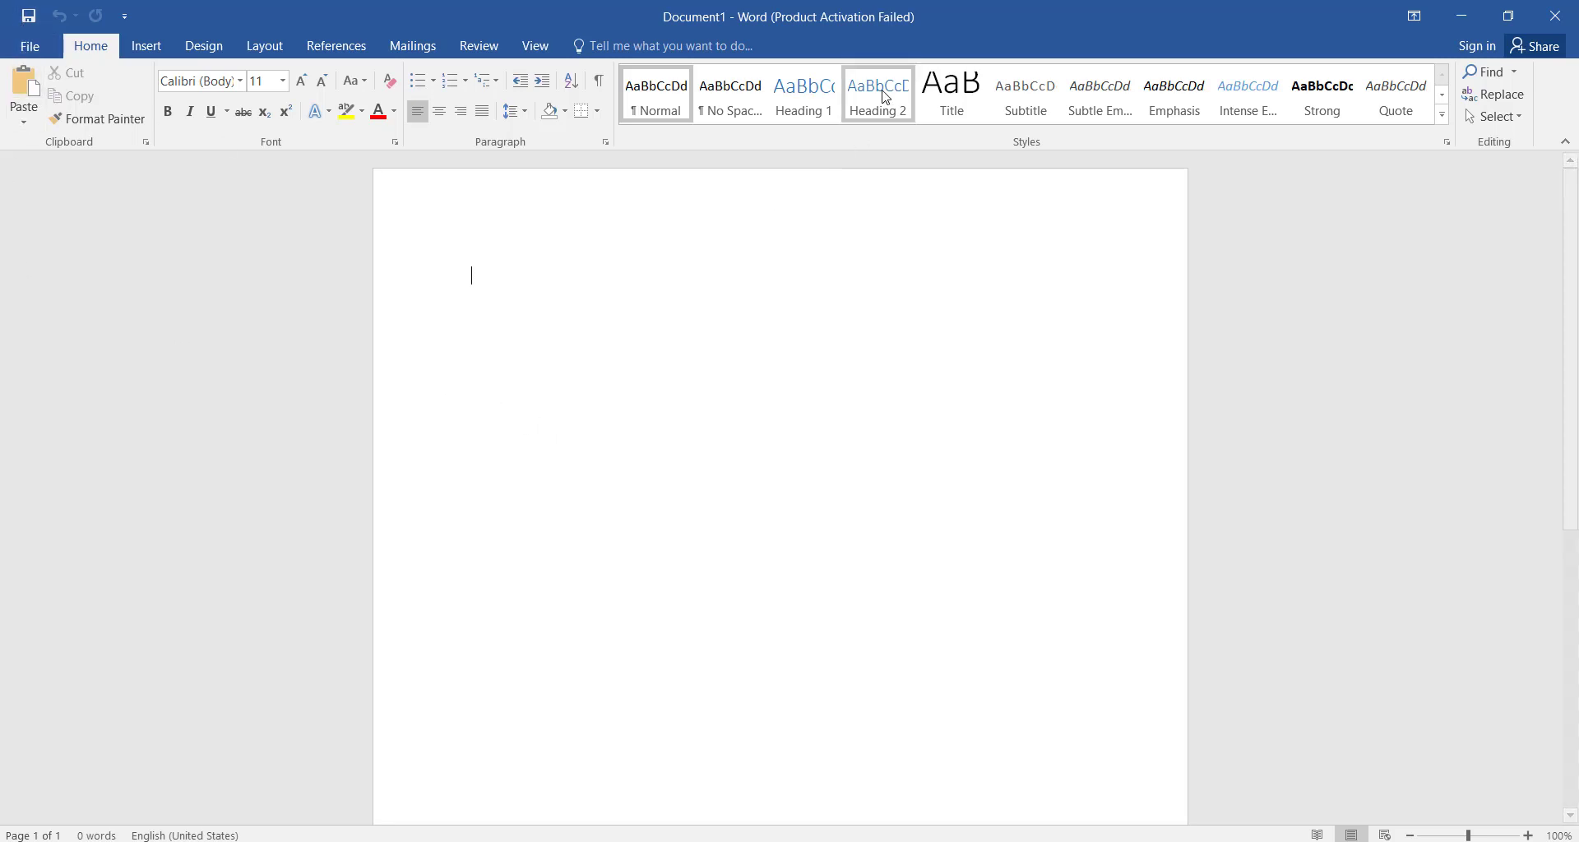
# Start saving the document to the Documents folder and create a new subfolder there named wordlessons
pyautogui.click(23, 21)
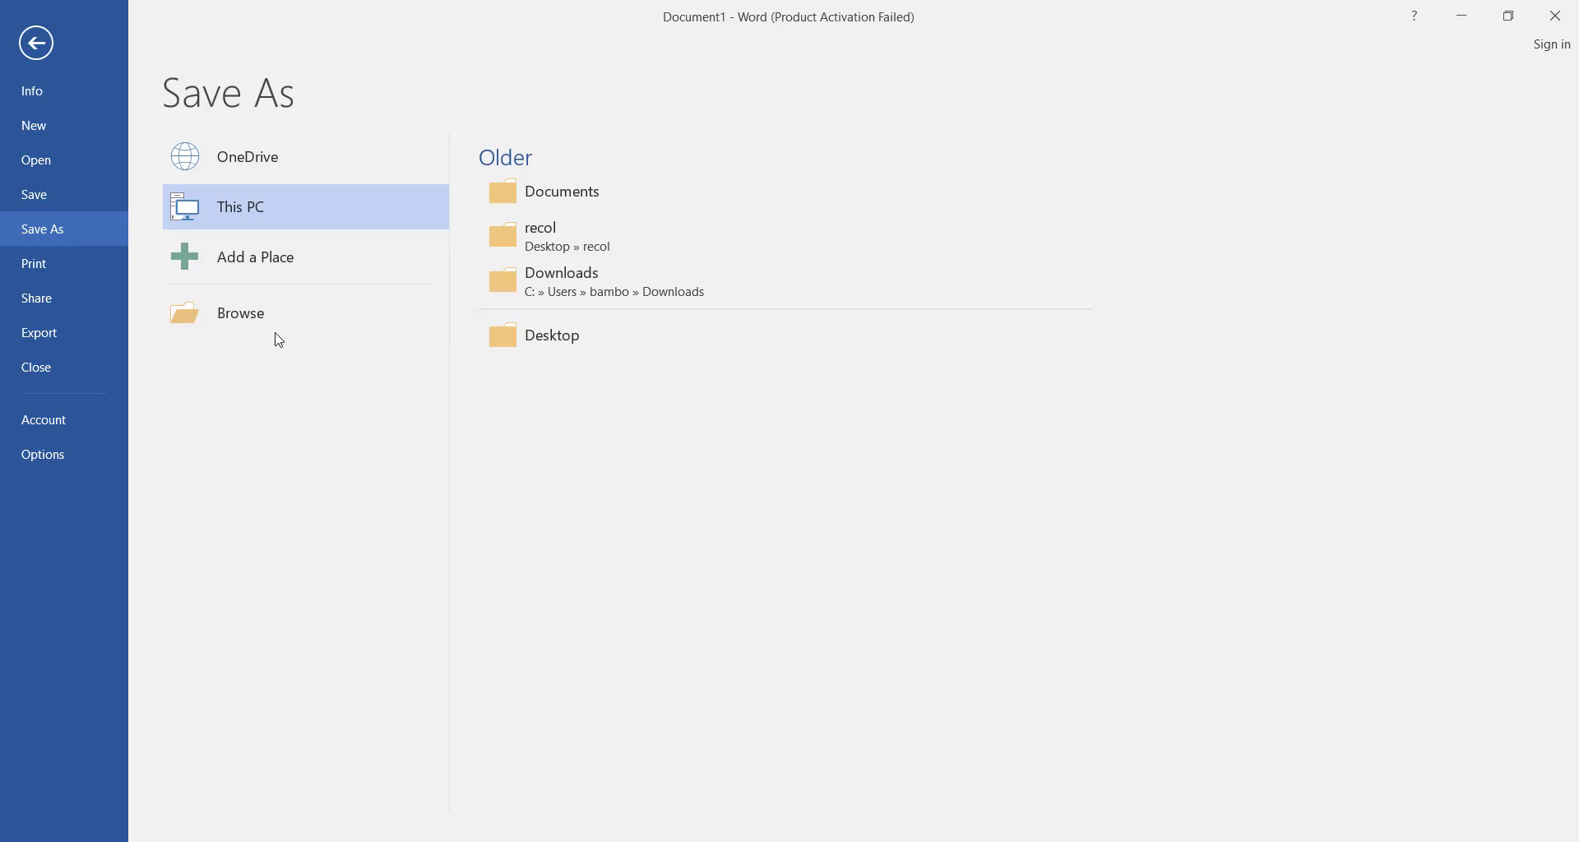
pyautogui.click(540, 198)
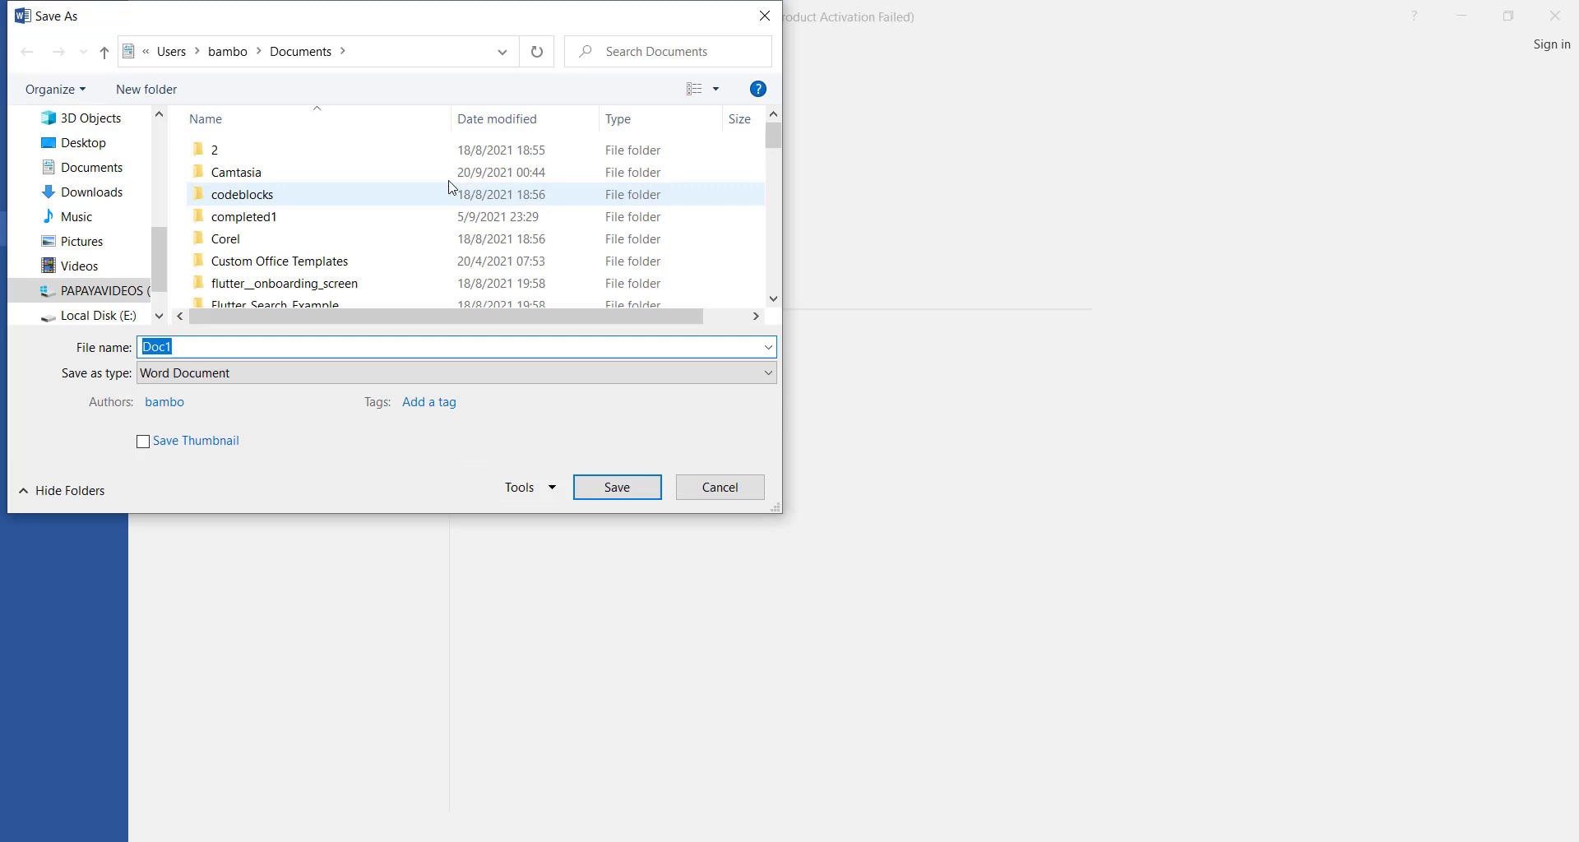
pyautogui.click(154, 97)
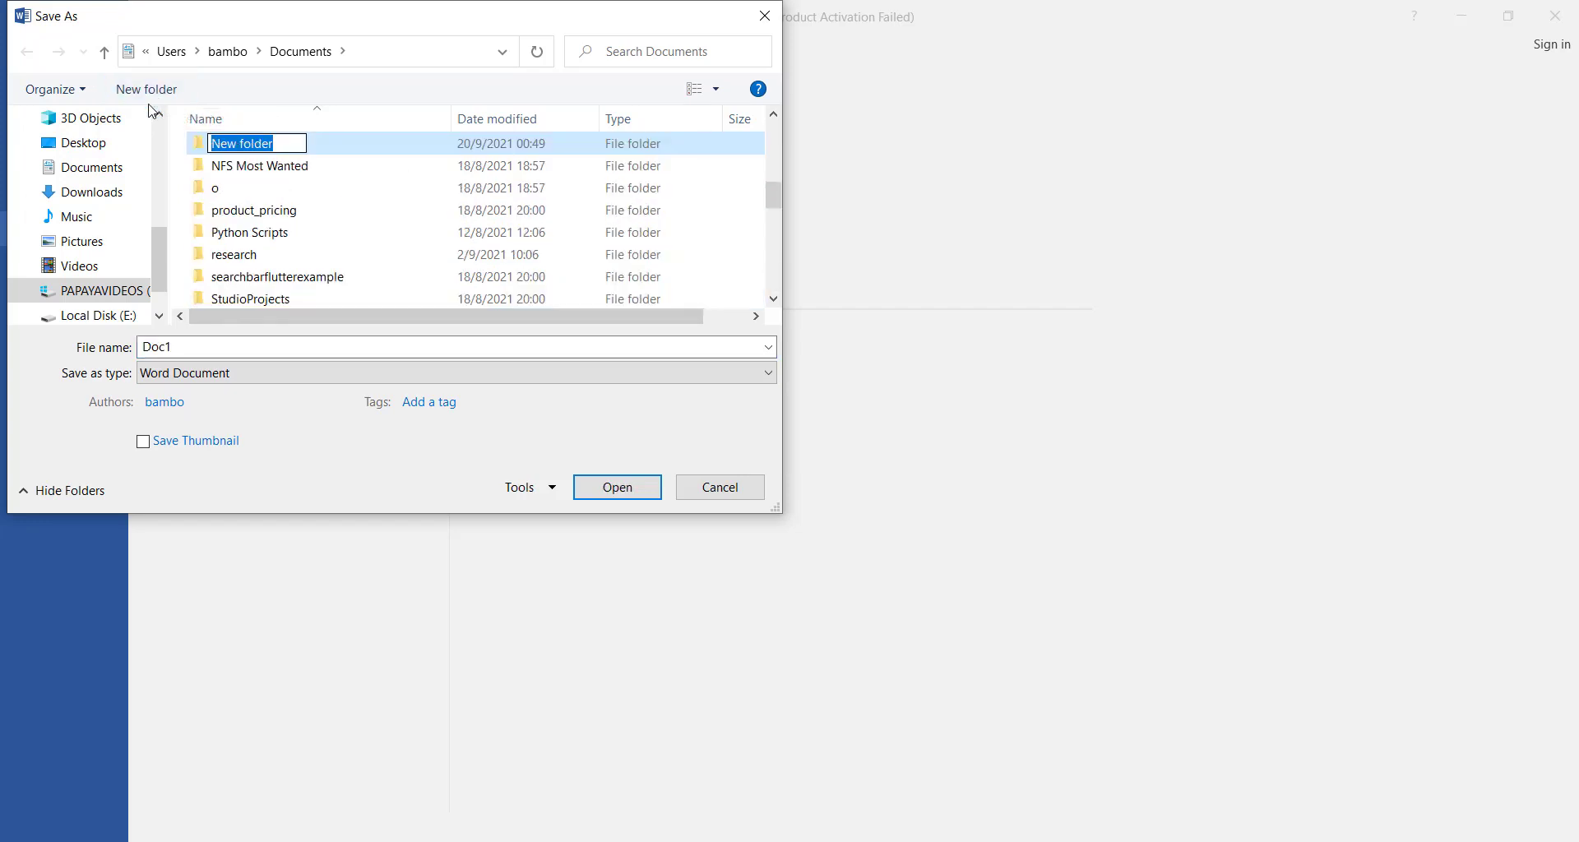
pyautogui.write('word')
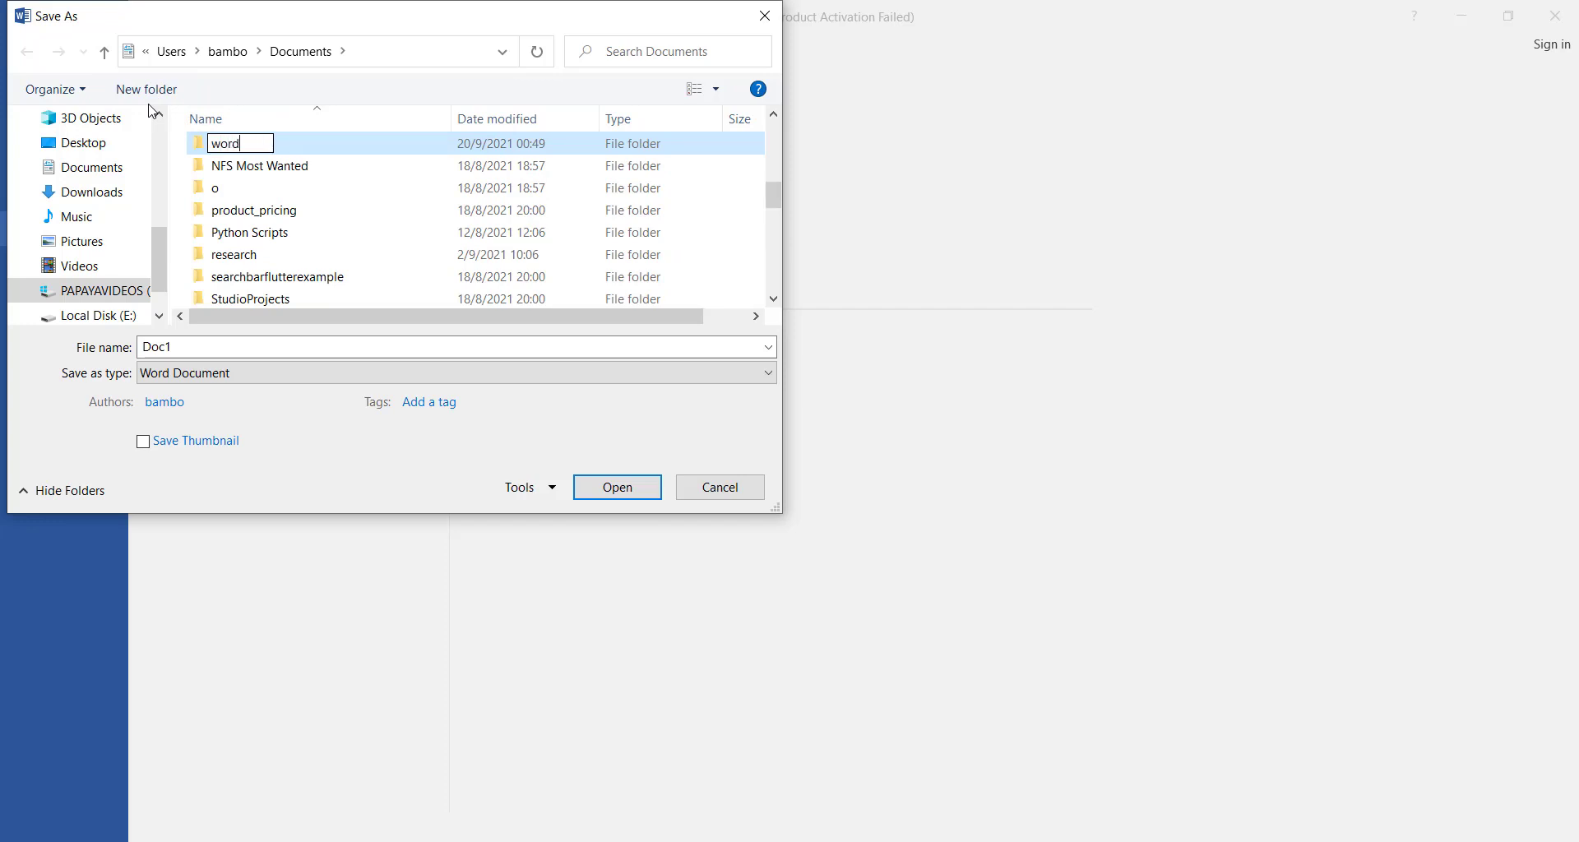
pyautogui.write('lessons')
pyautogui.click(335, 146)
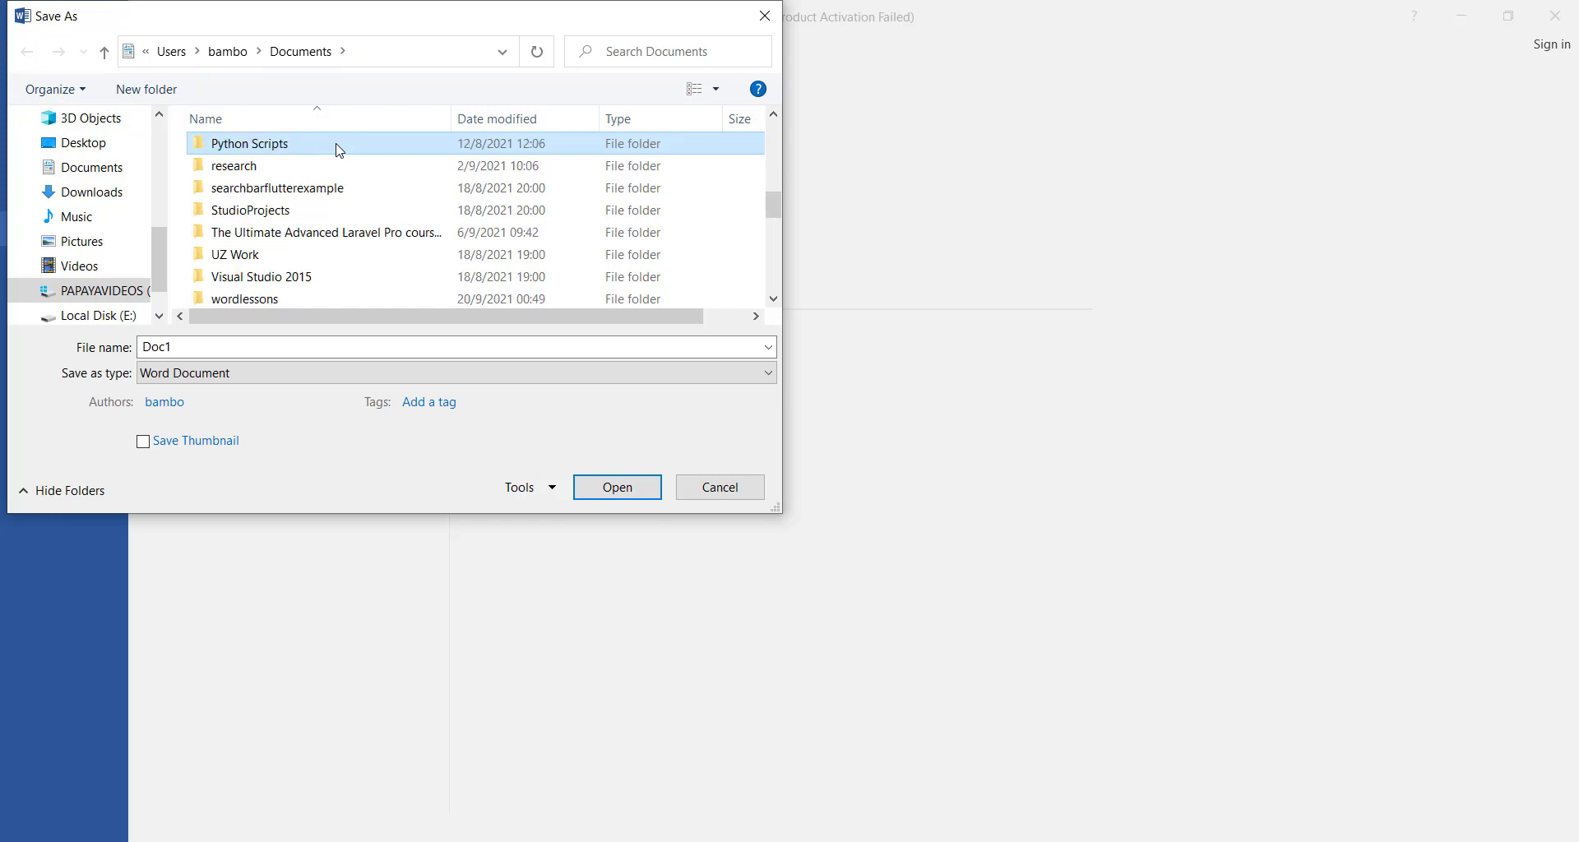
# Save the document as basics in the wordlessons folder, replacing the author with another author's name
pyautogui.doubleClick(306, 299)
pyautogui.doubleClick(274, 346)
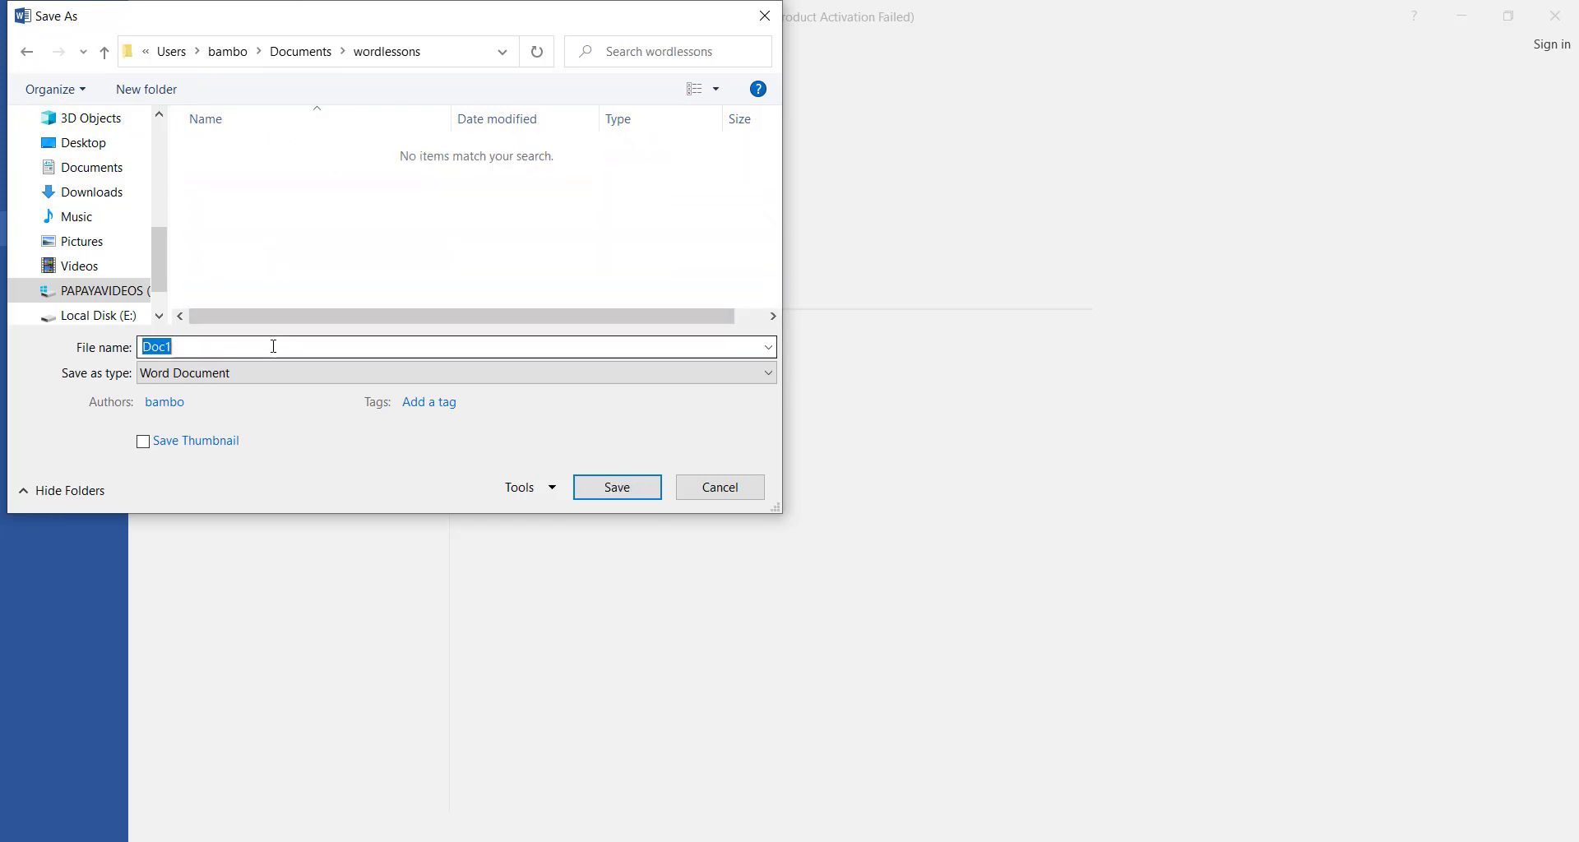
pyautogui.write('basics')
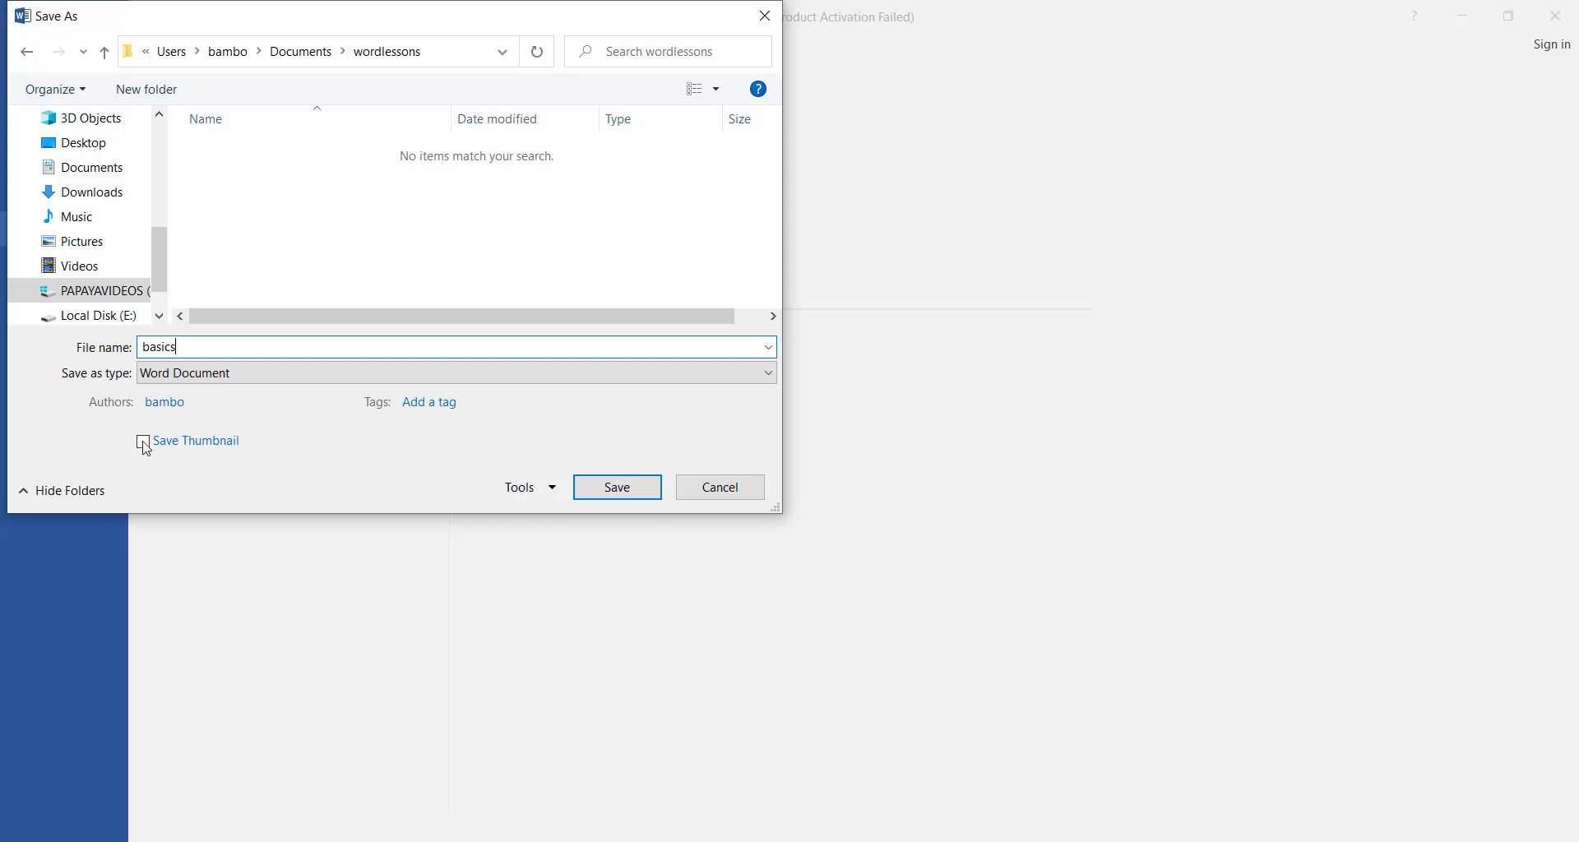
pyautogui.click(196, 402)
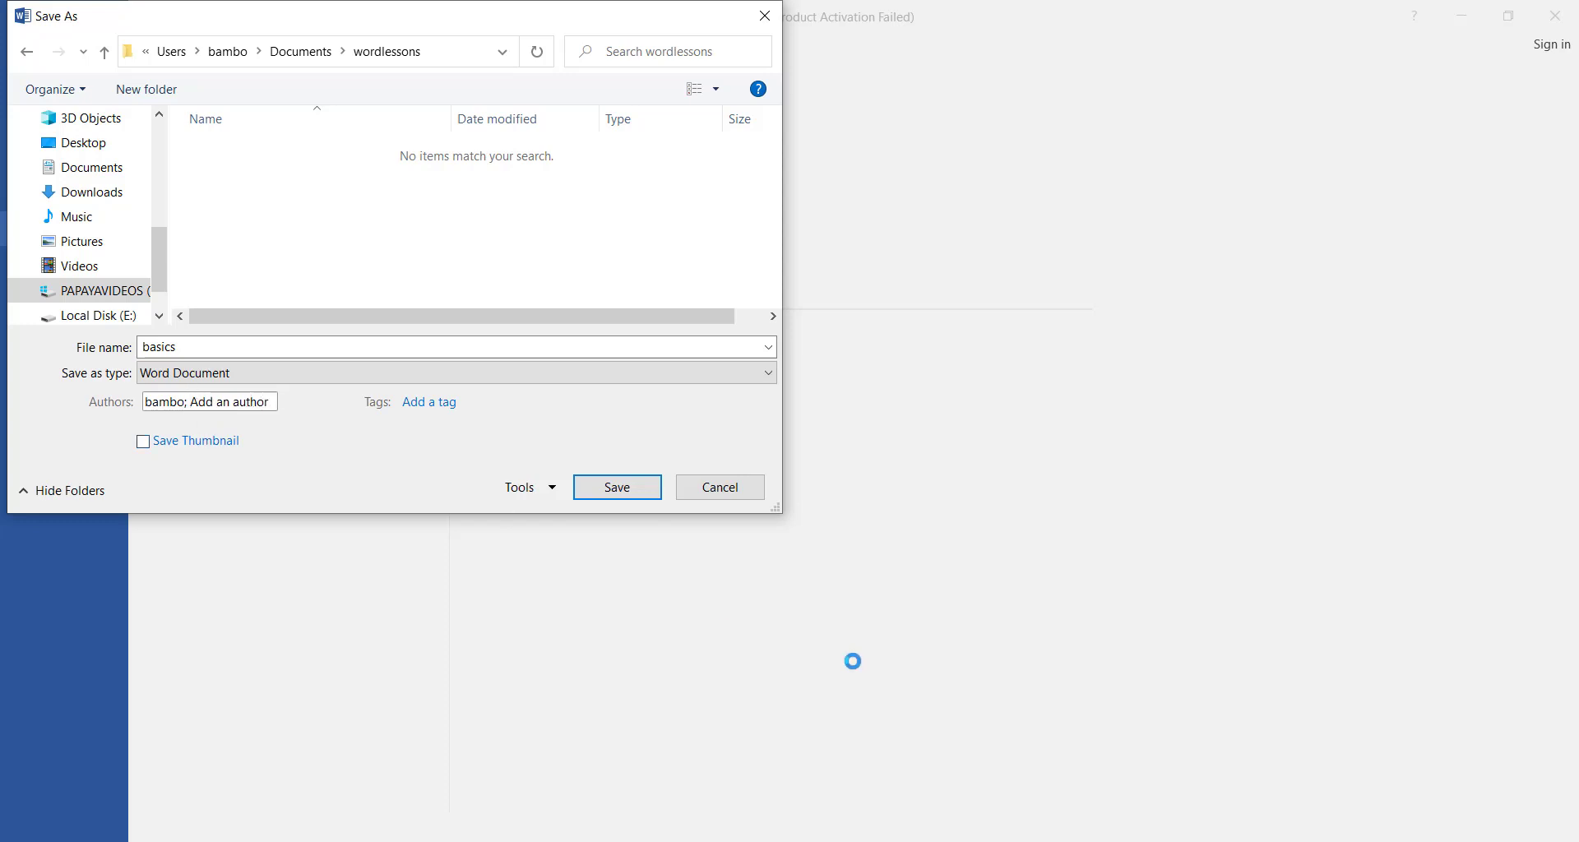
pyautogui.press('BackSpace')
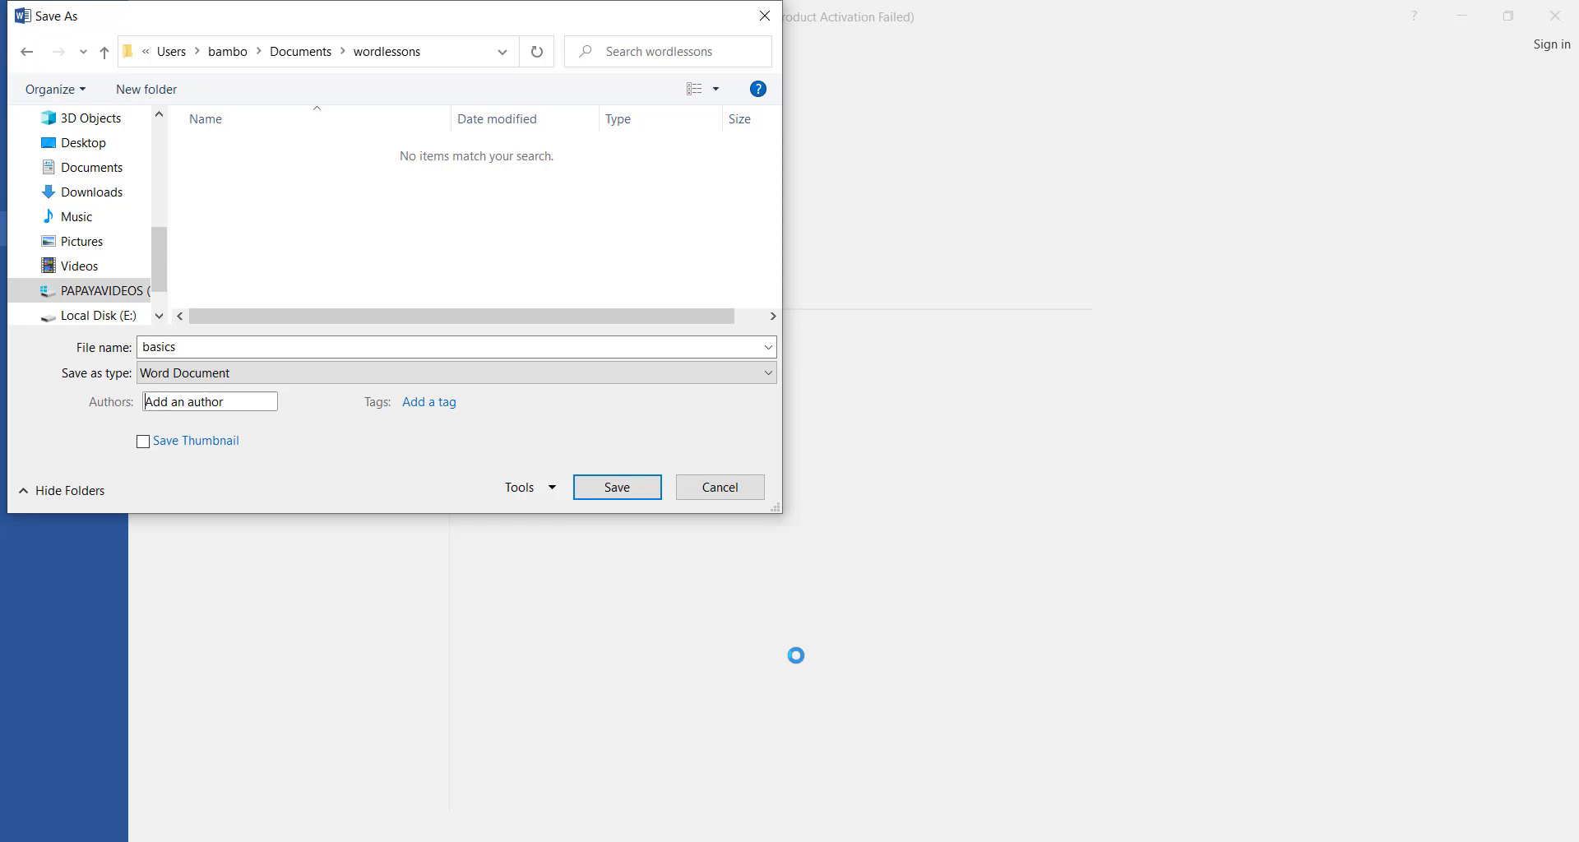
pyautogui.write('Peter')
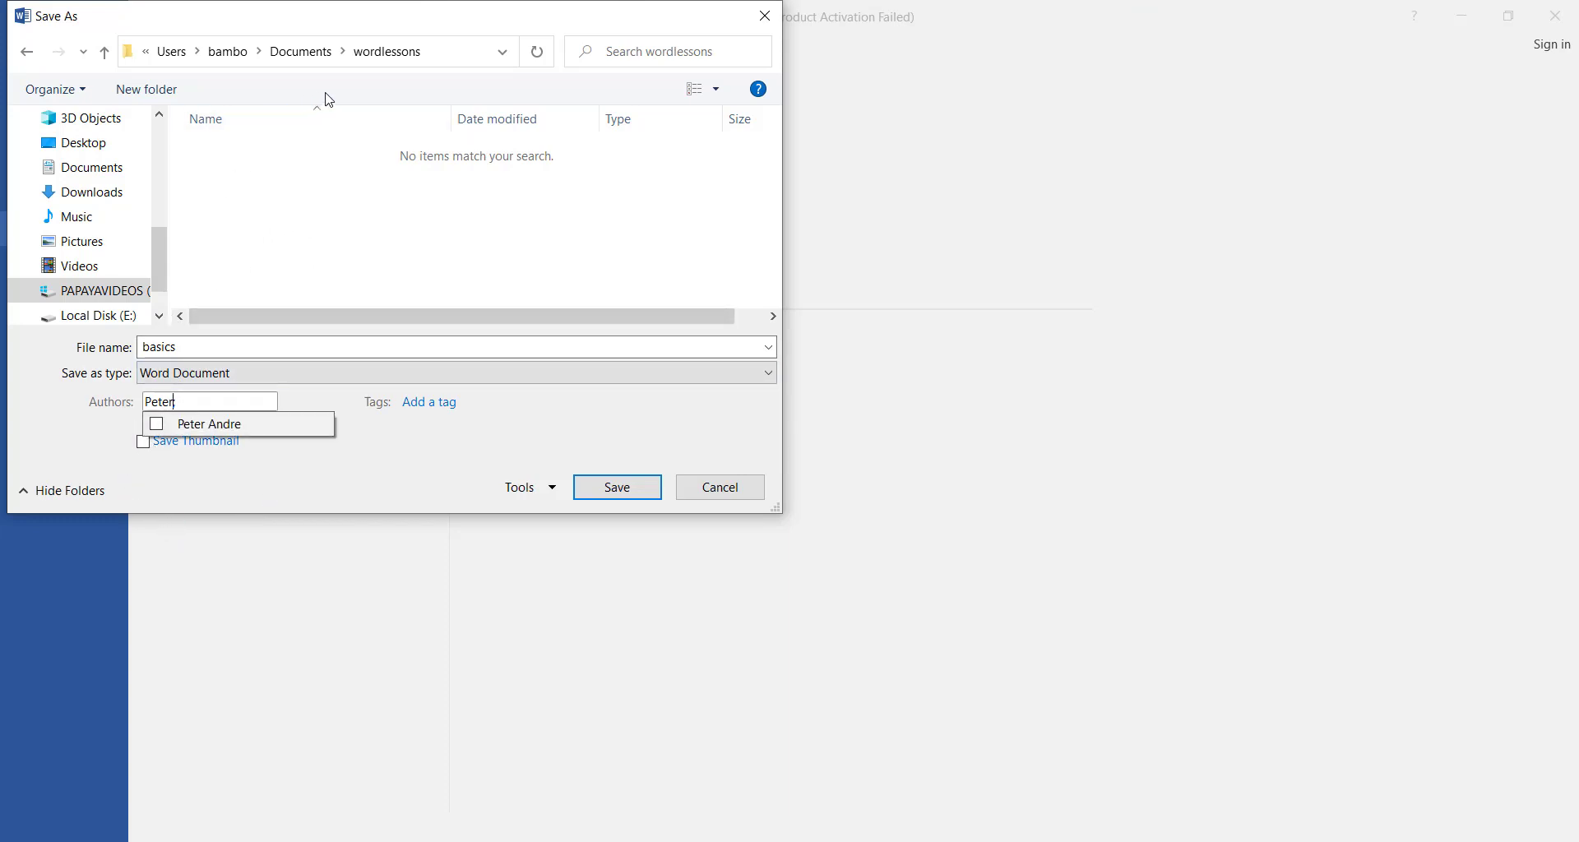
pyautogui.click(597, 491)
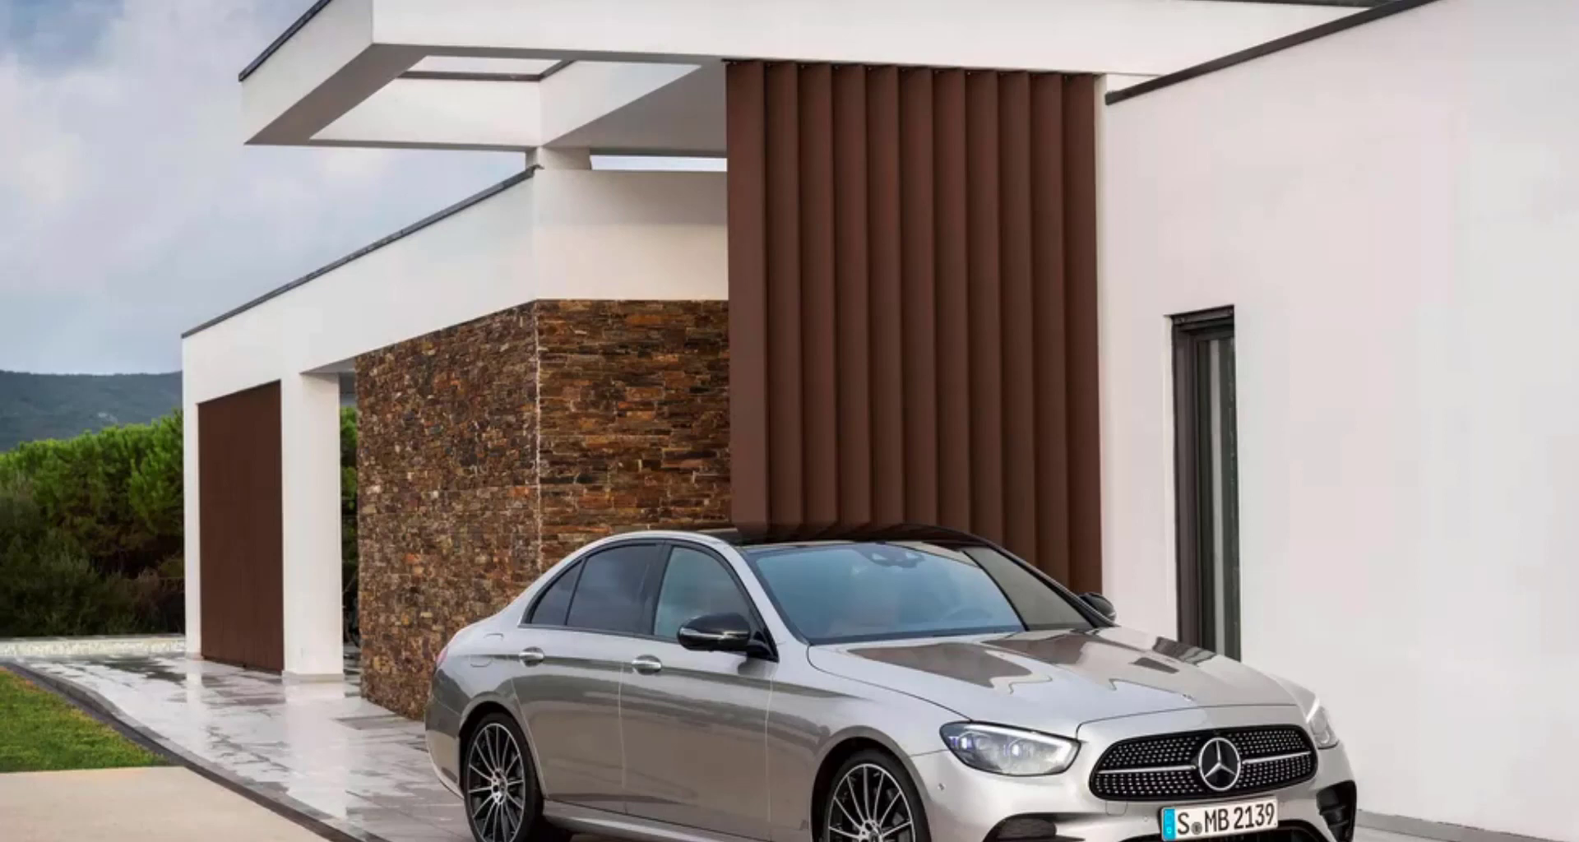
# Launch Word 2016 from the desktop, dismiss the activation wizard and open the recent document basics
pyautogui.click(28, 834)
pyautogui.scroll(-10, 86, 661)
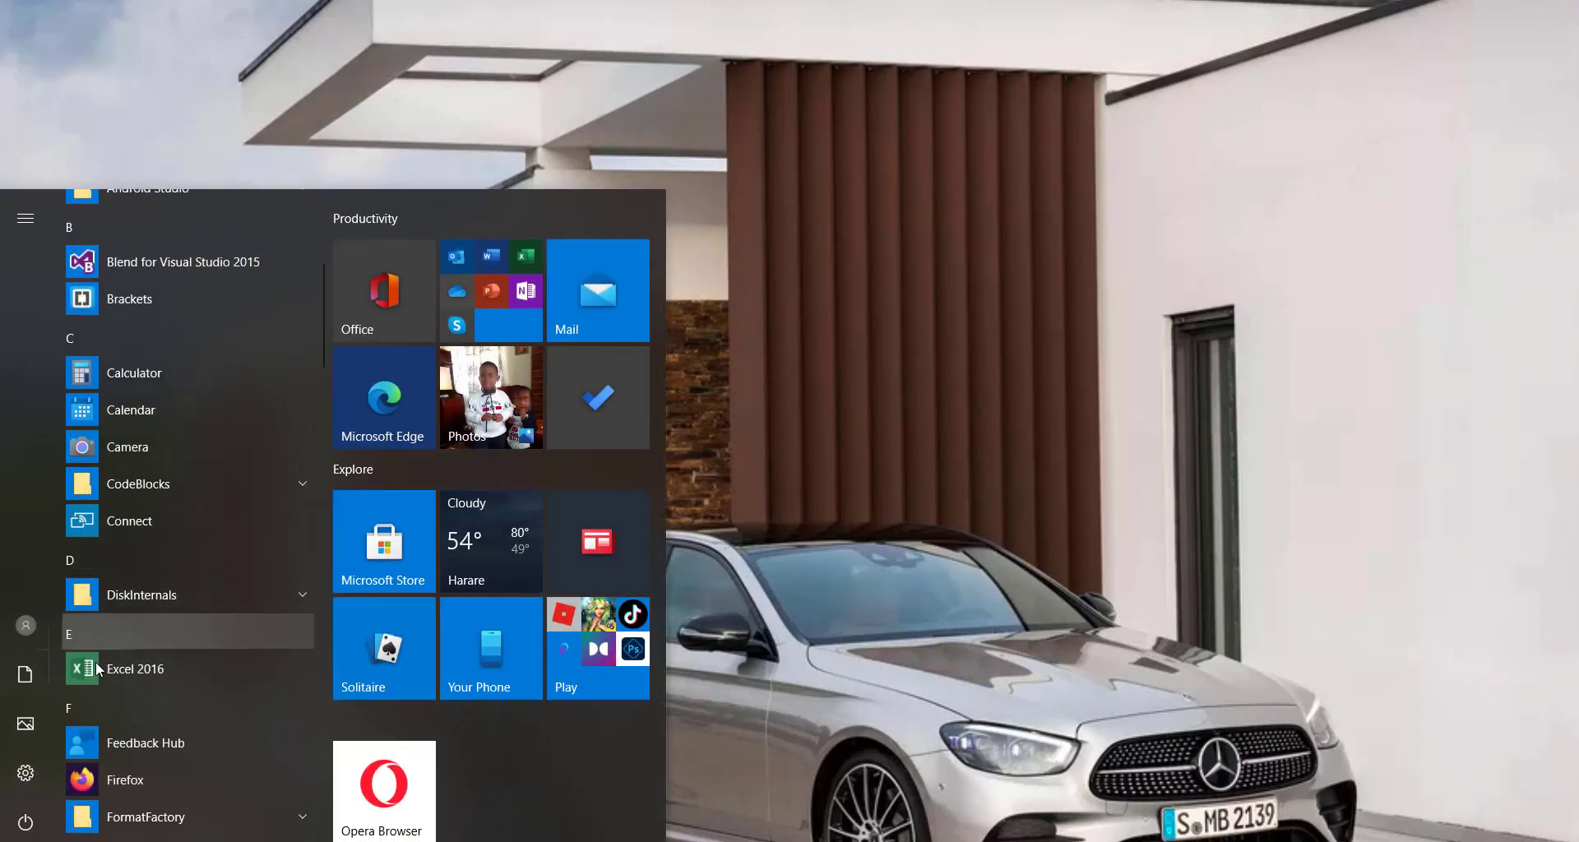
pyautogui.scroll(-15, 99, 680)
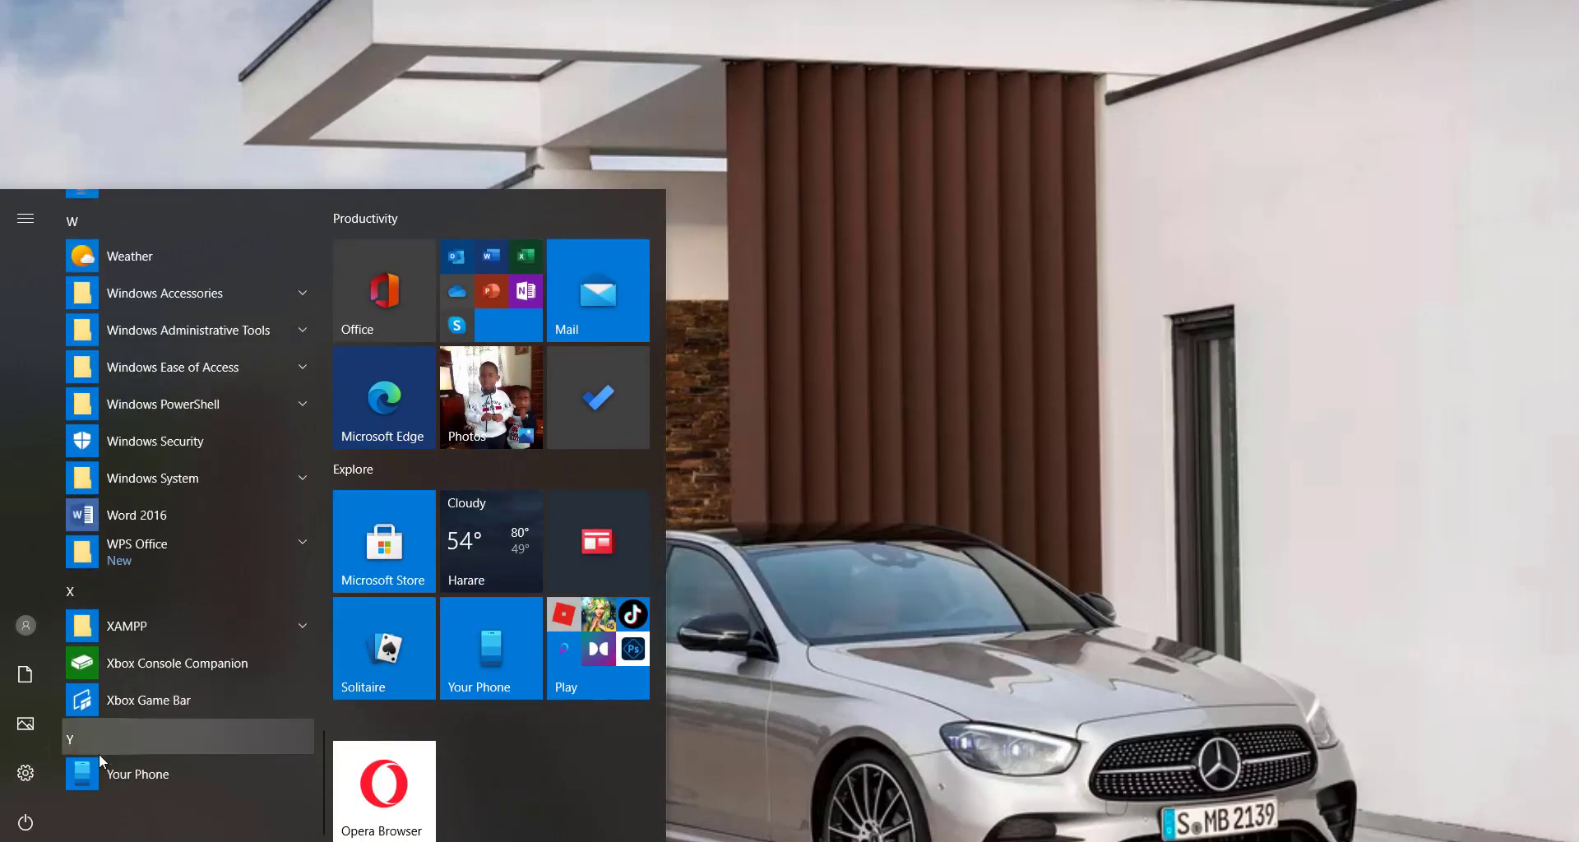
pyautogui.click(97, 516)
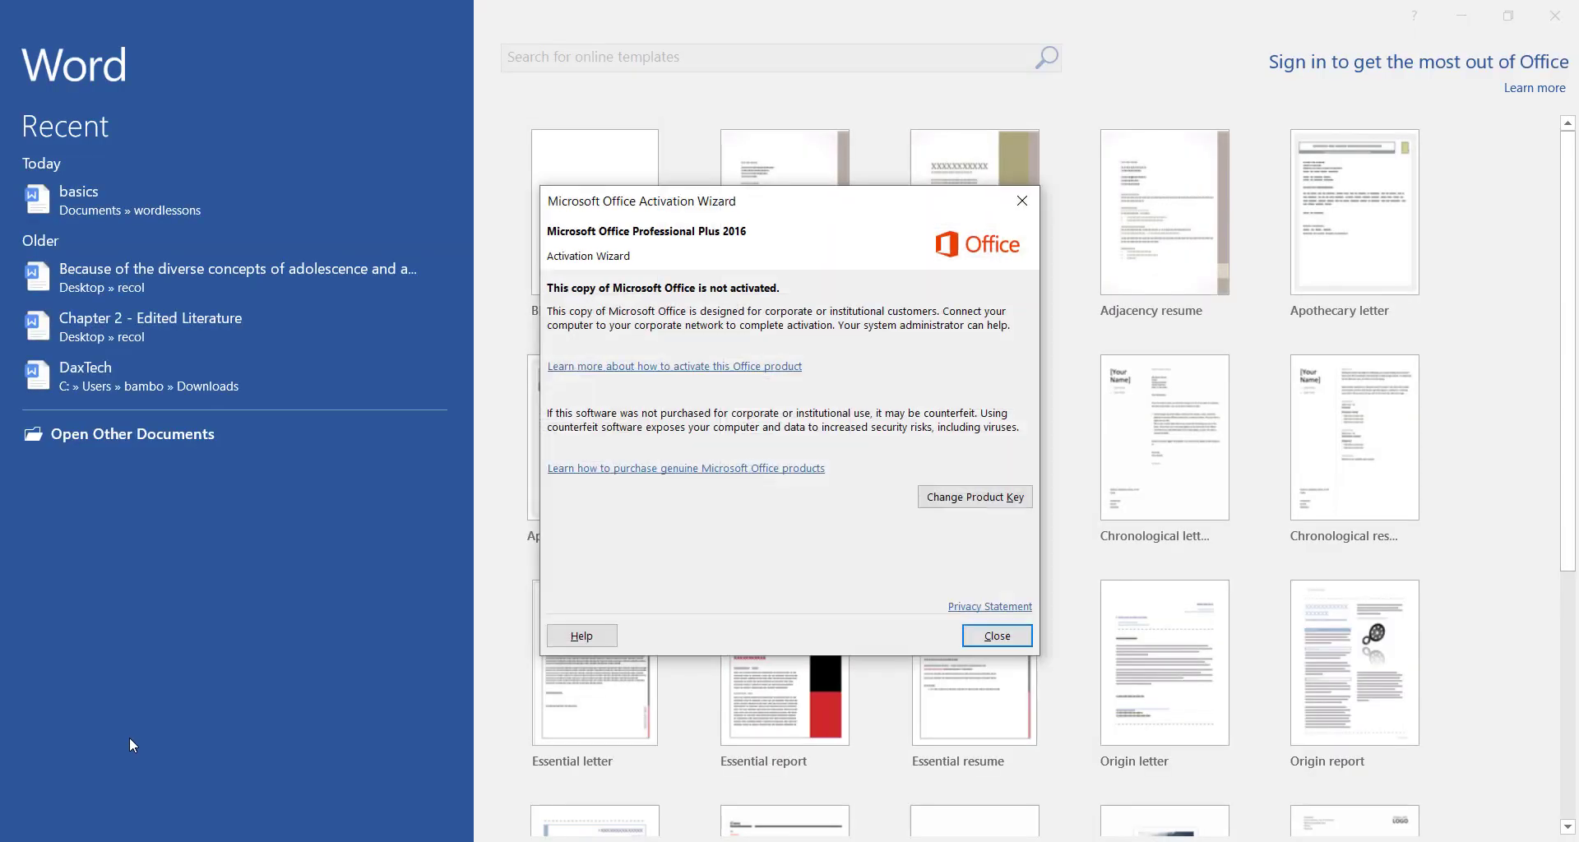
pyautogui.click(995, 638)
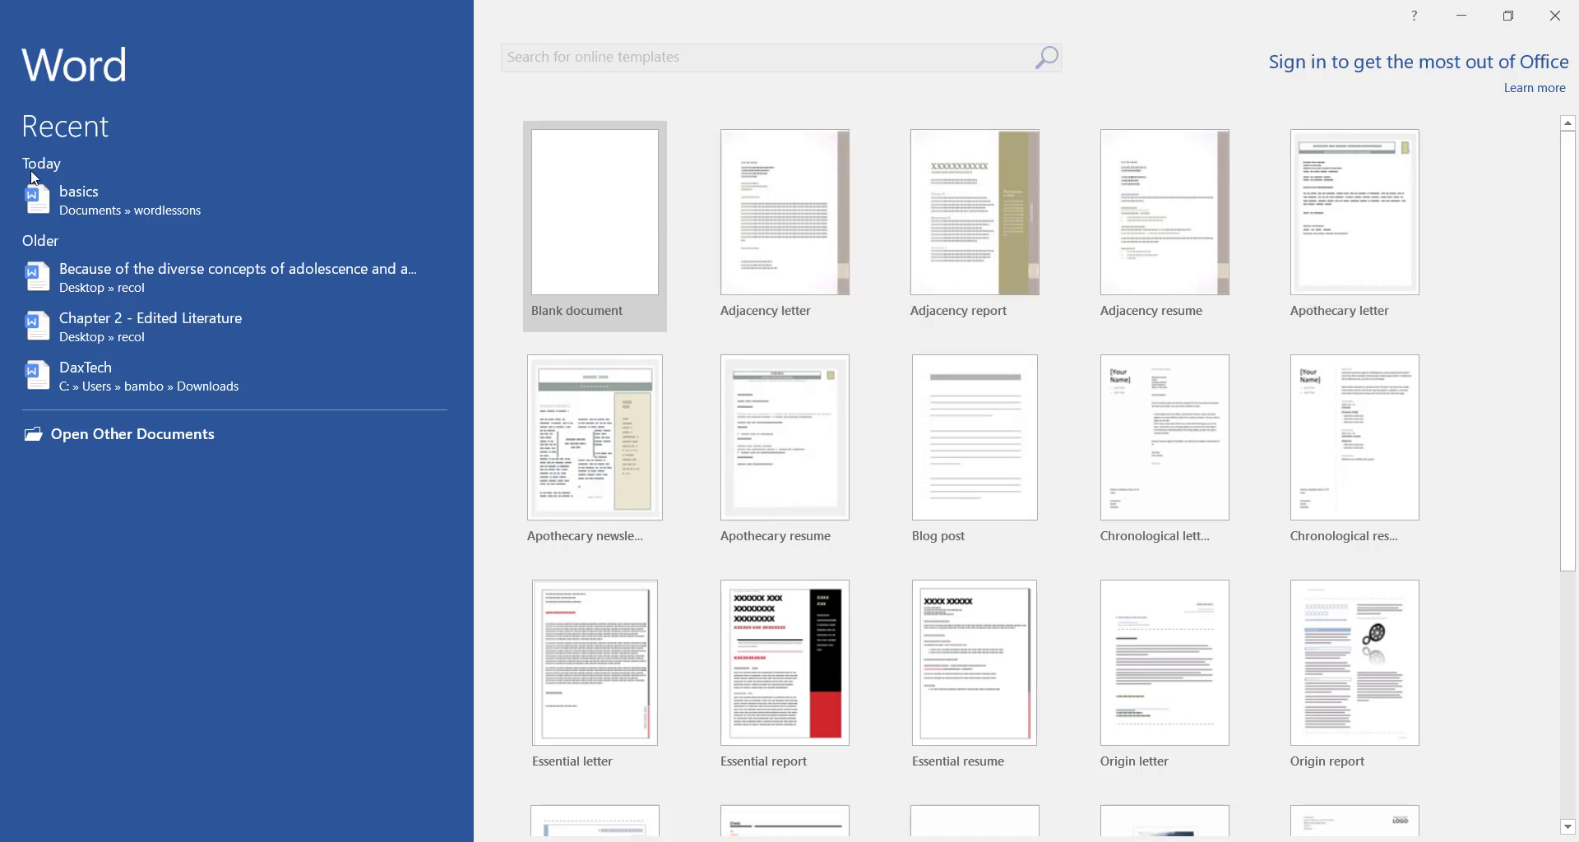
pyautogui.click(84, 200)
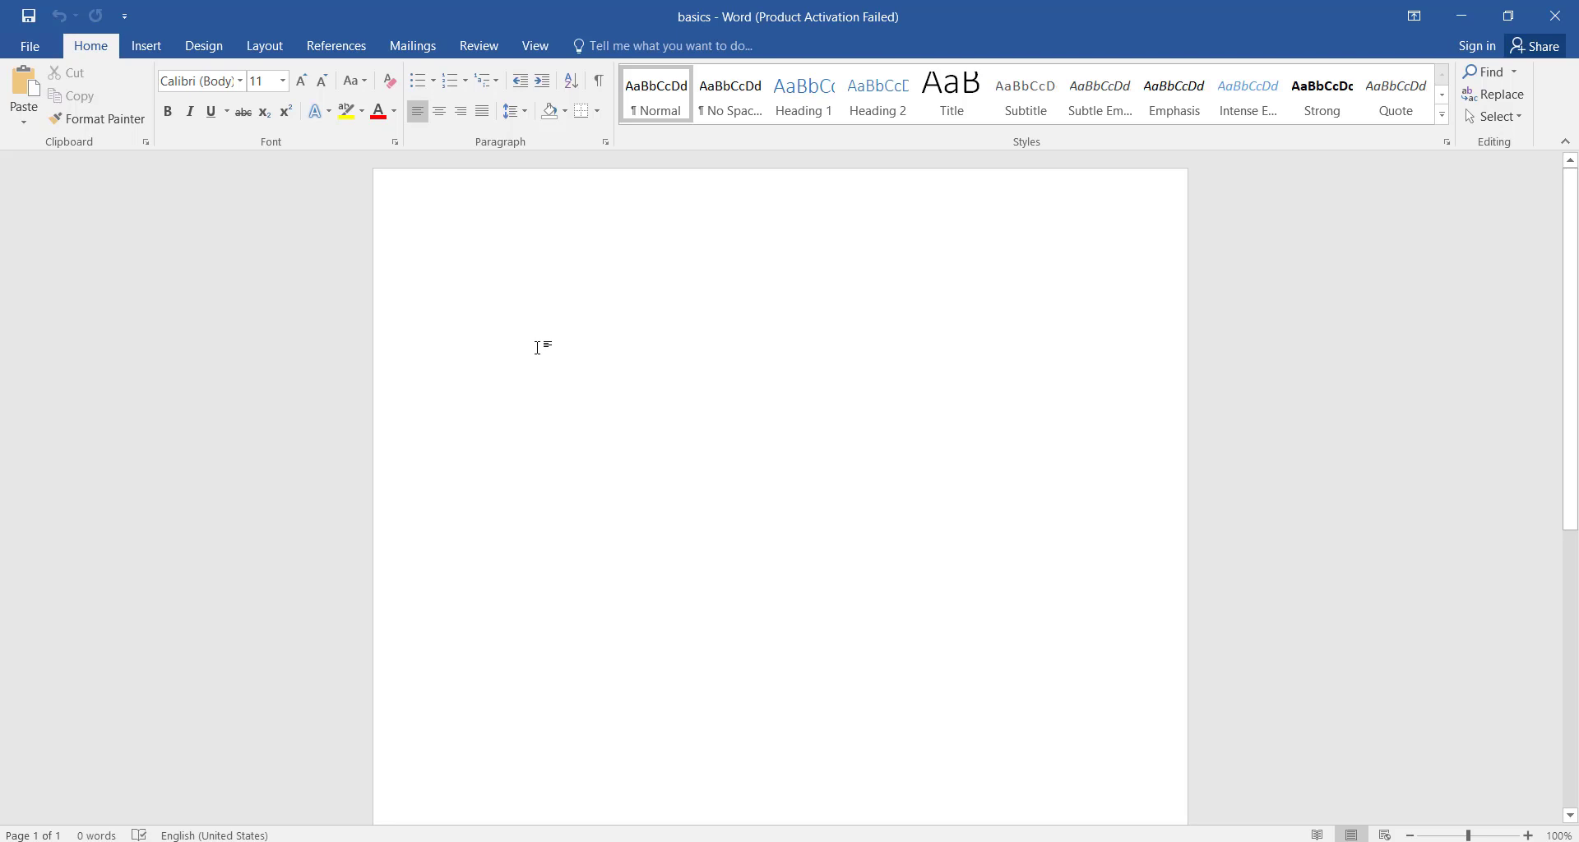
# Examine the document's properties, the templates for new documents and the list of recent files
pyautogui.click(33, 50)
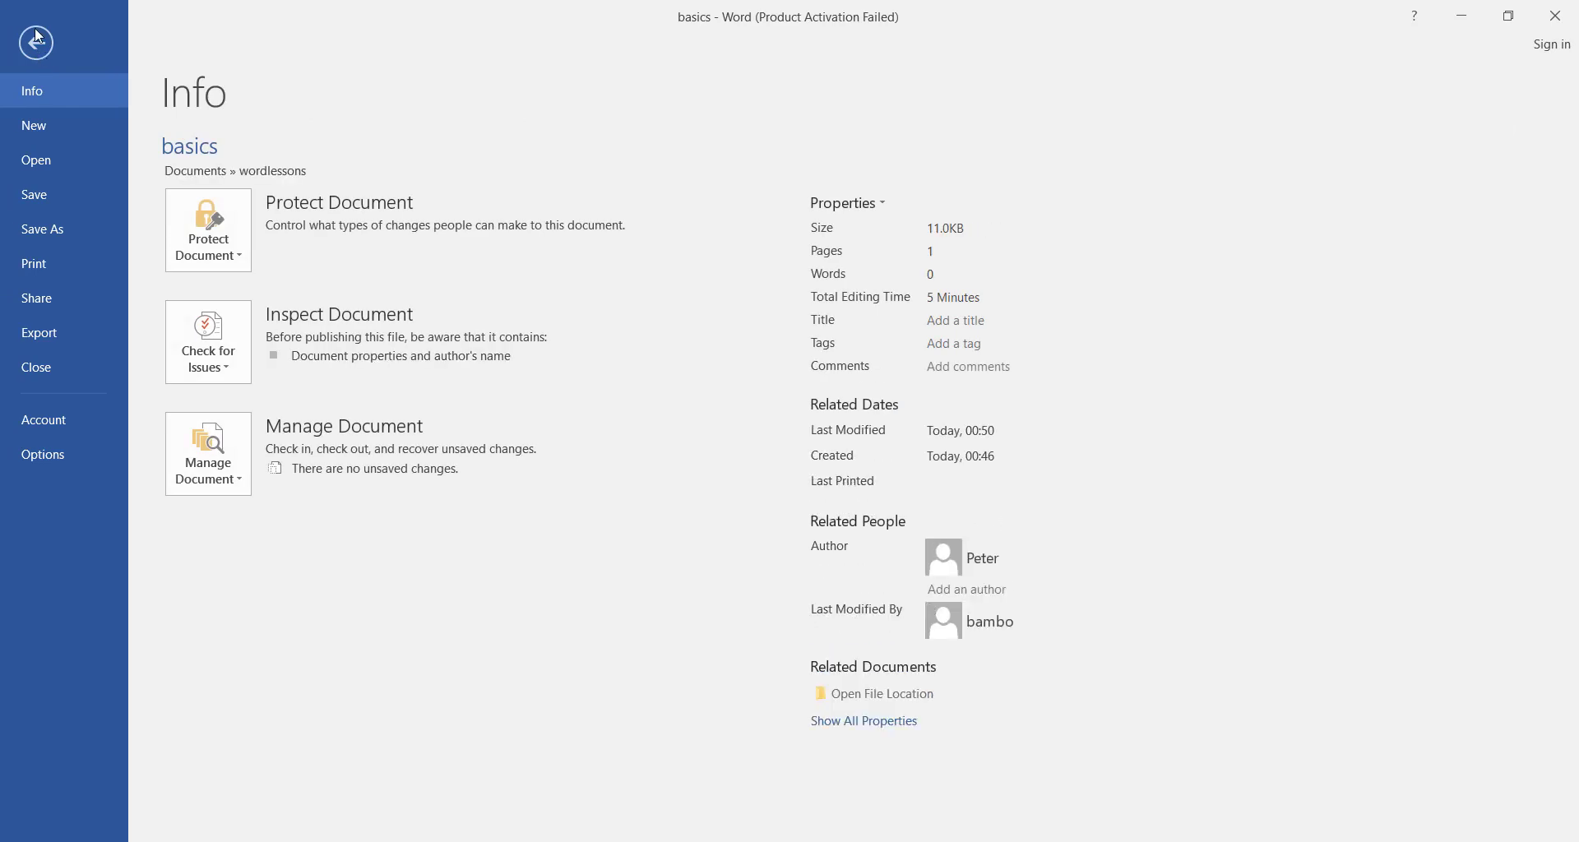
pyautogui.click(37, 51)
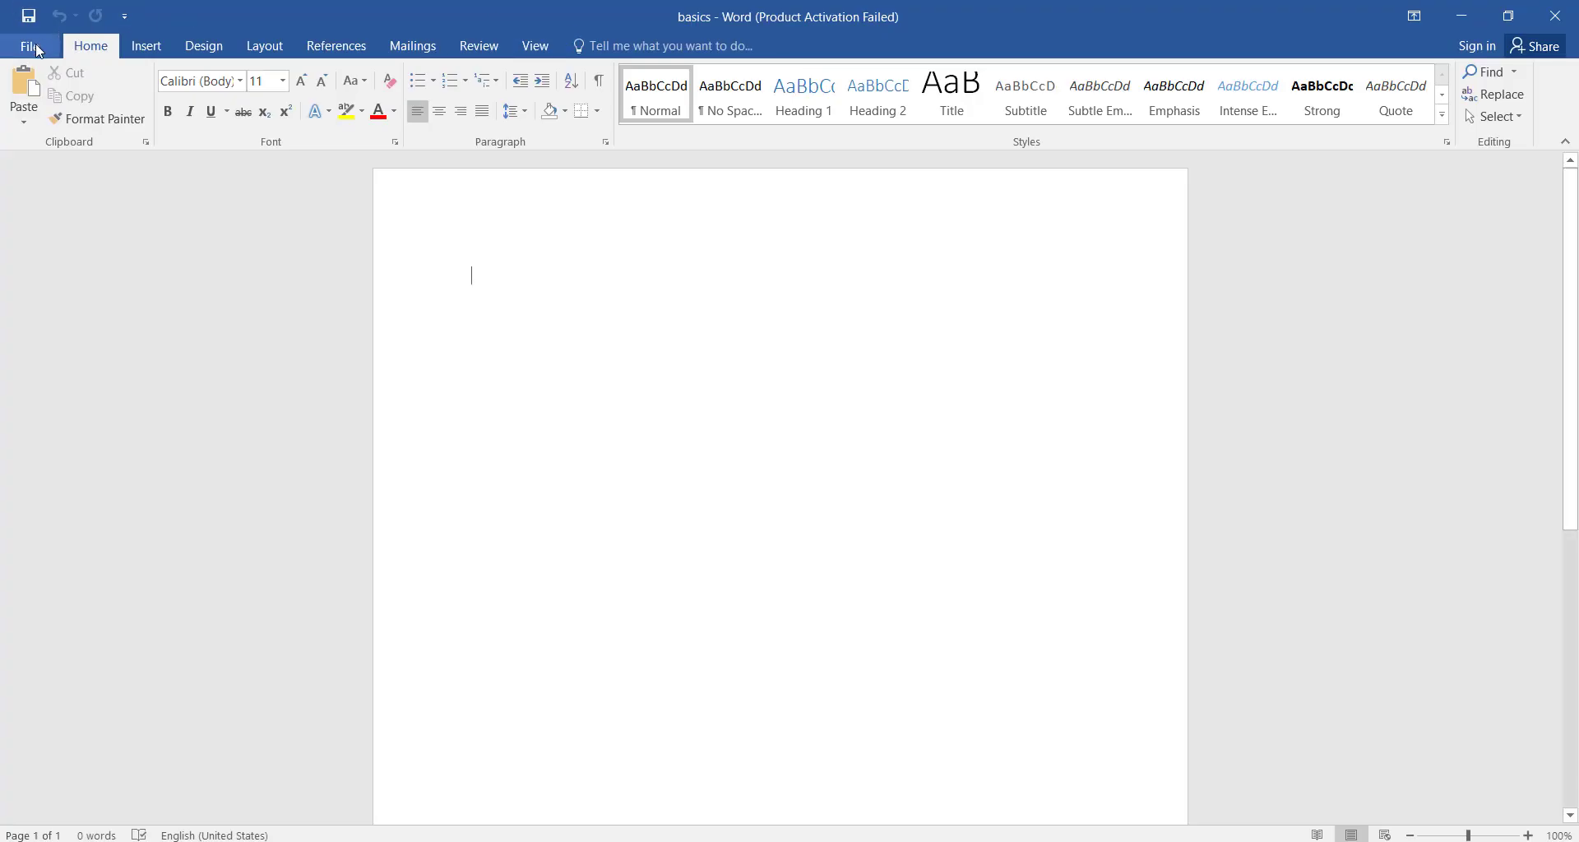
pyautogui.click(33, 47)
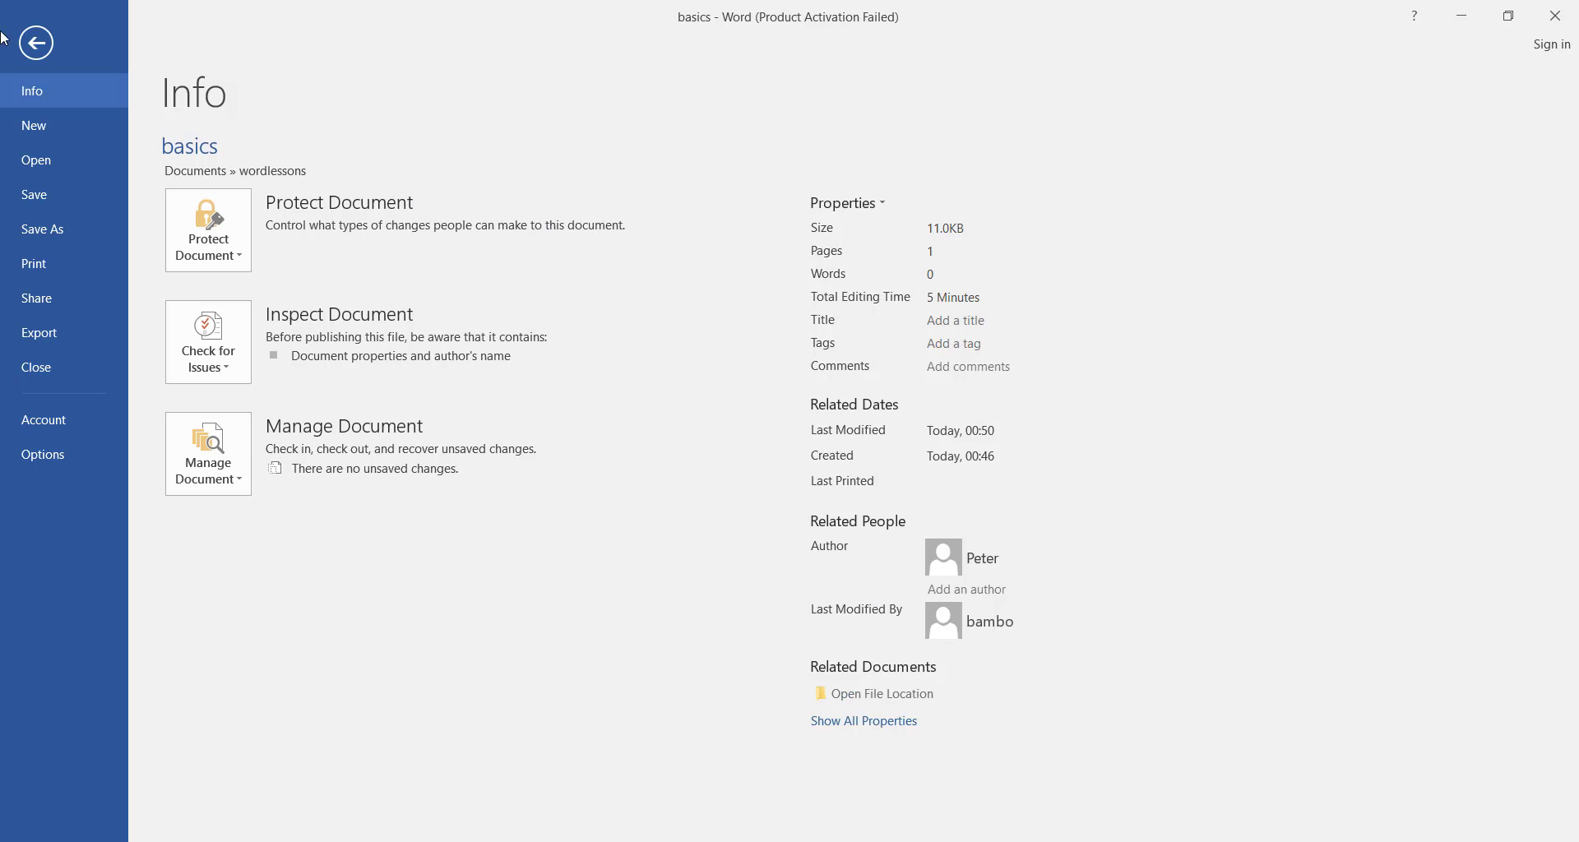
pyautogui.click(20, 128)
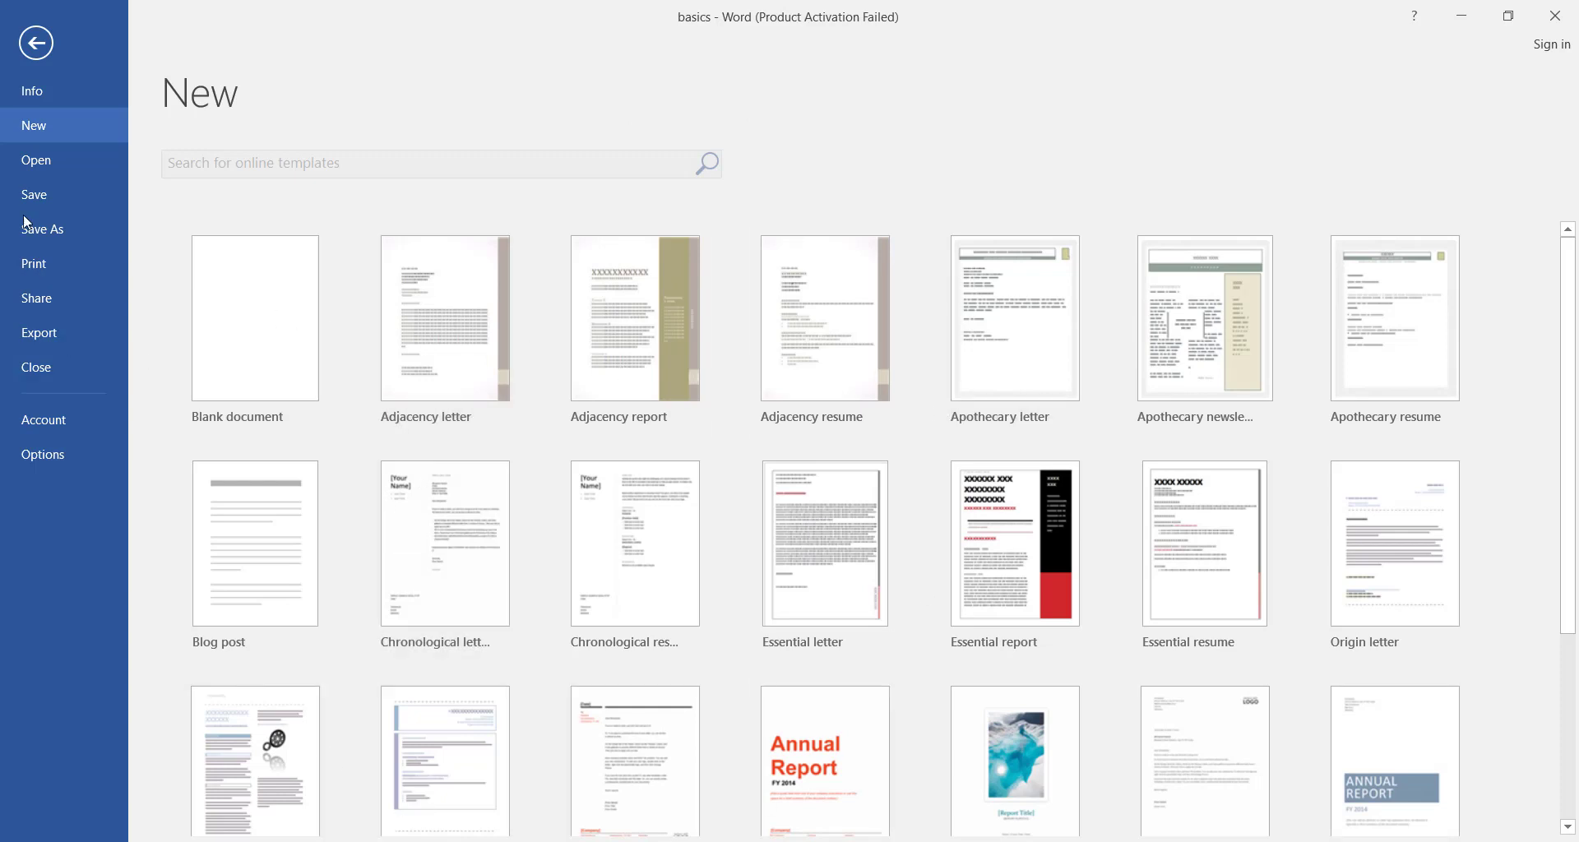
pyautogui.click(33, 167)
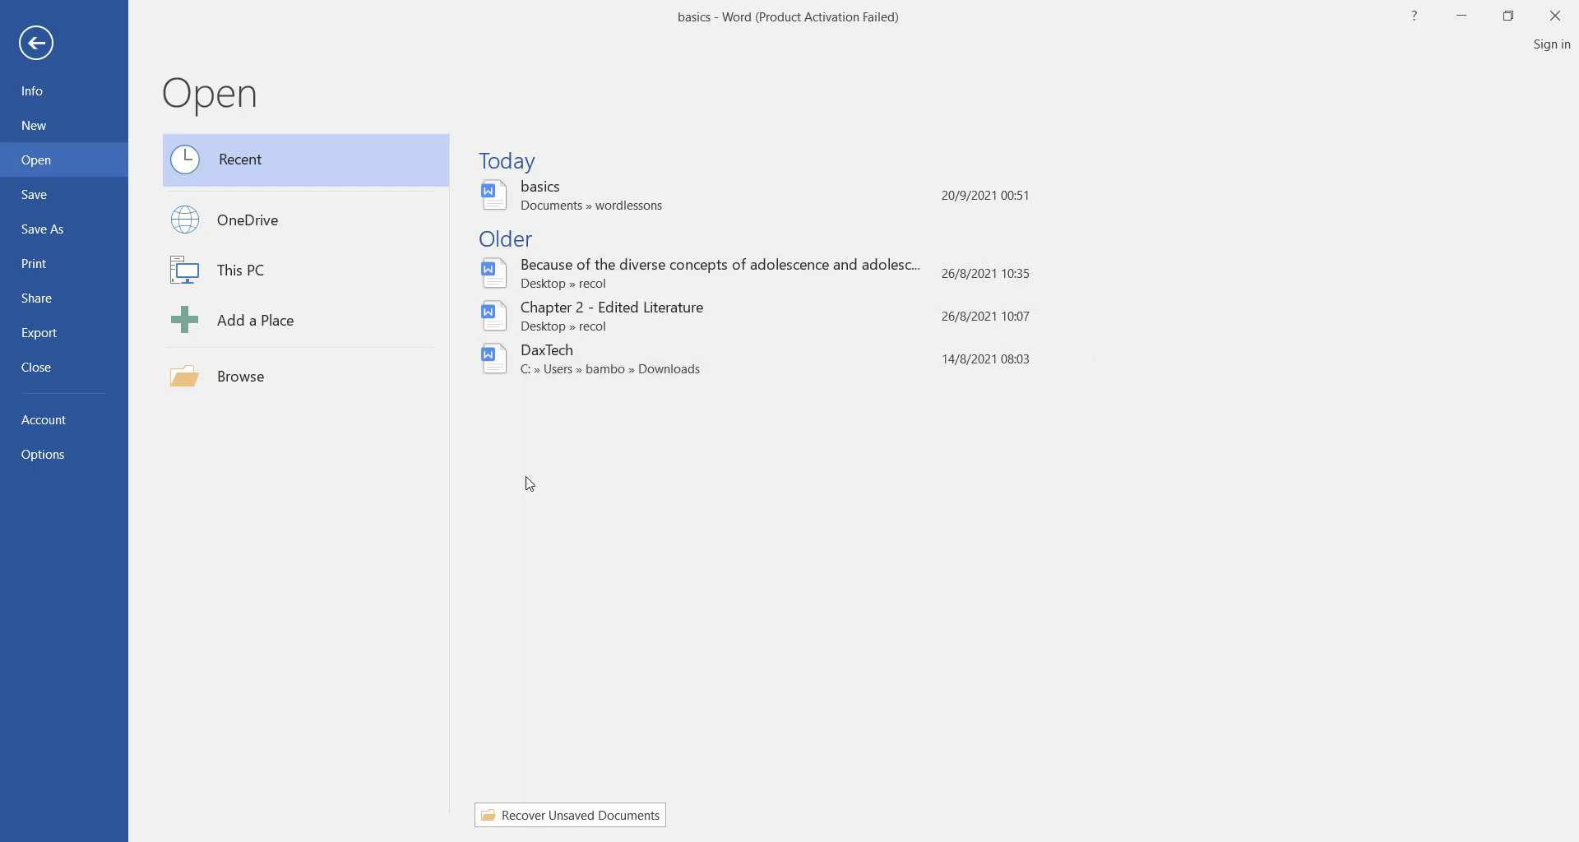
# Save the basics document and view the available save locations and print settings
pyautogui.click(52, 207)
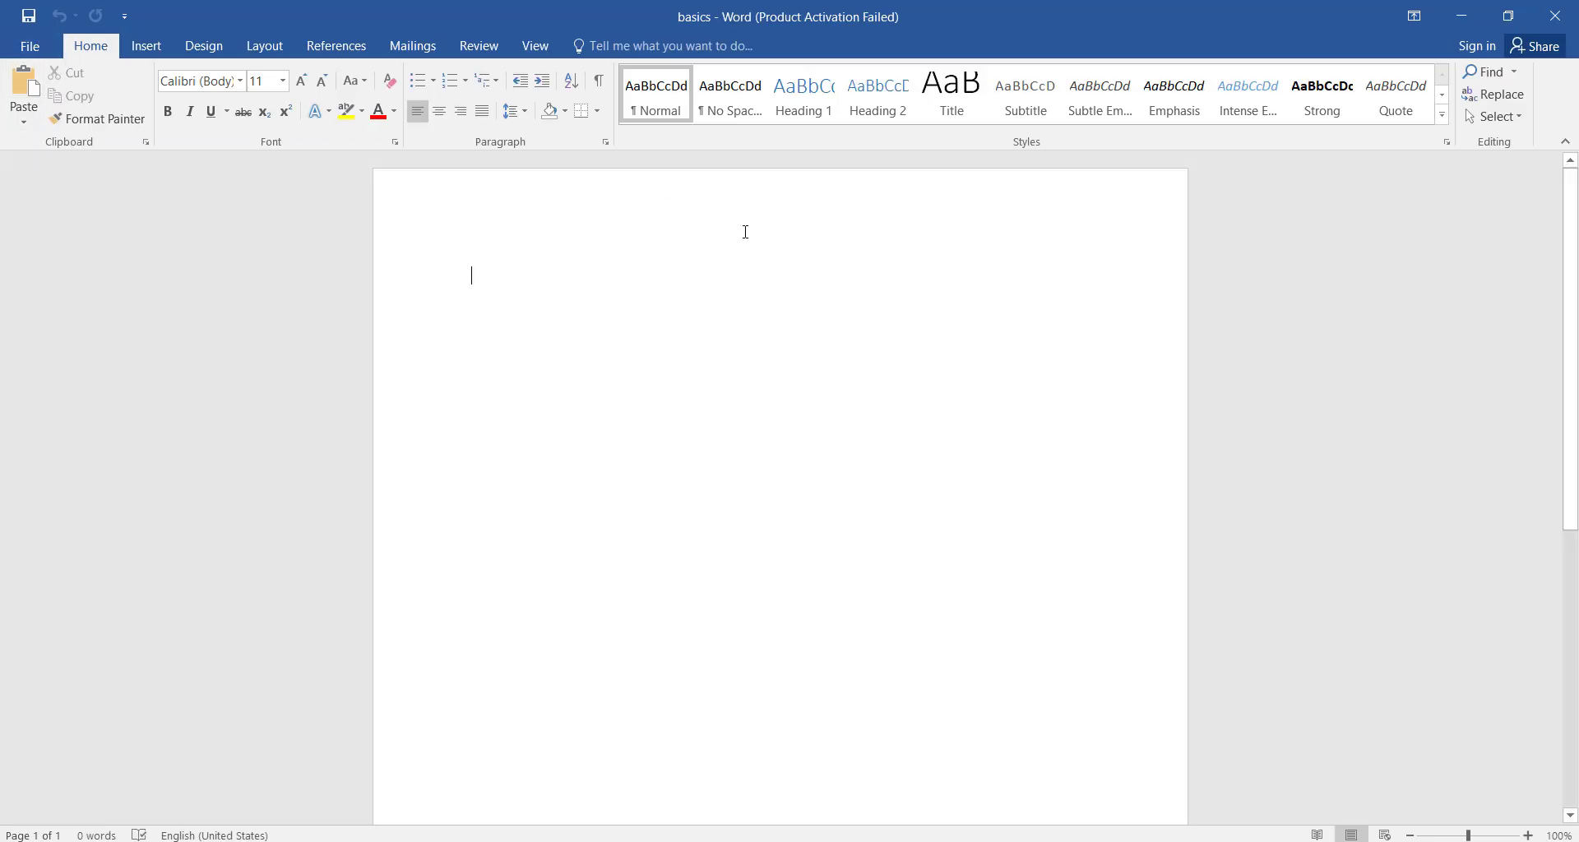
pyautogui.click(23, 51)
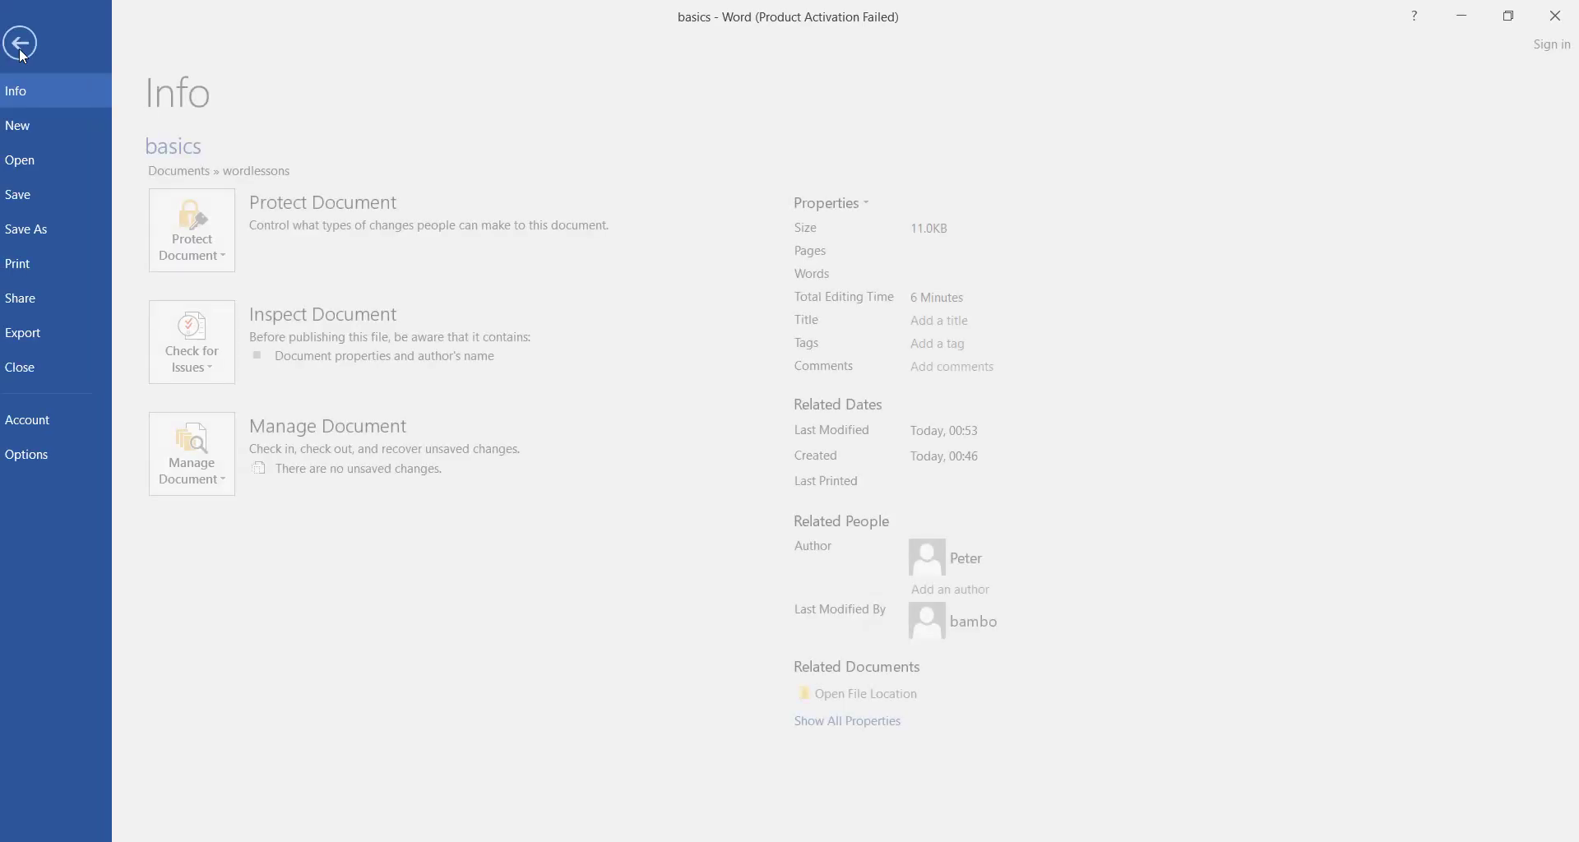
pyautogui.click(33, 236)
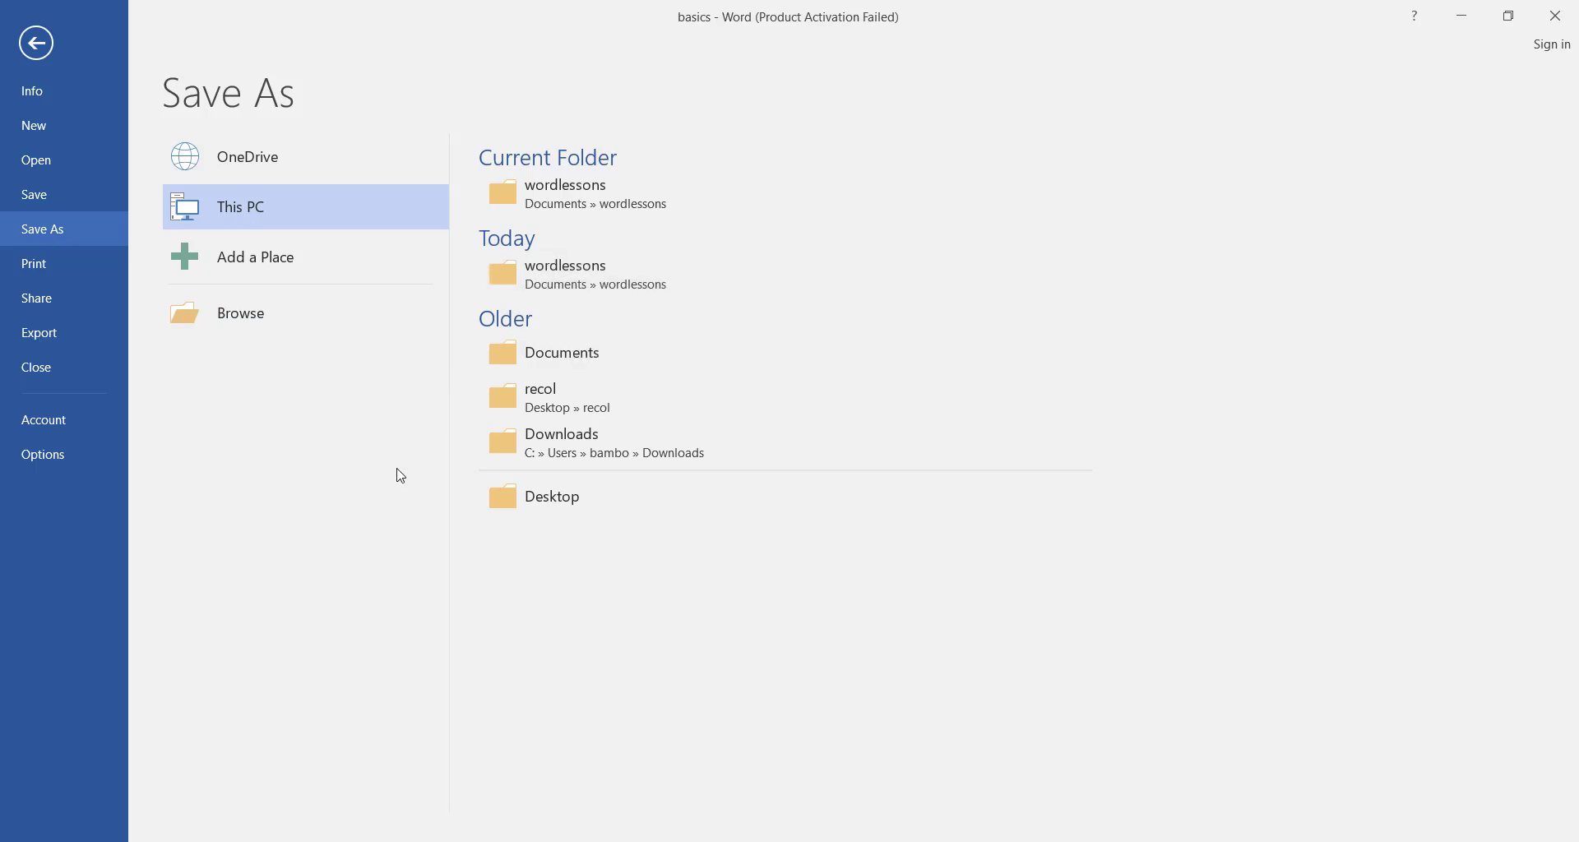
pyautogui.click(65, 266)
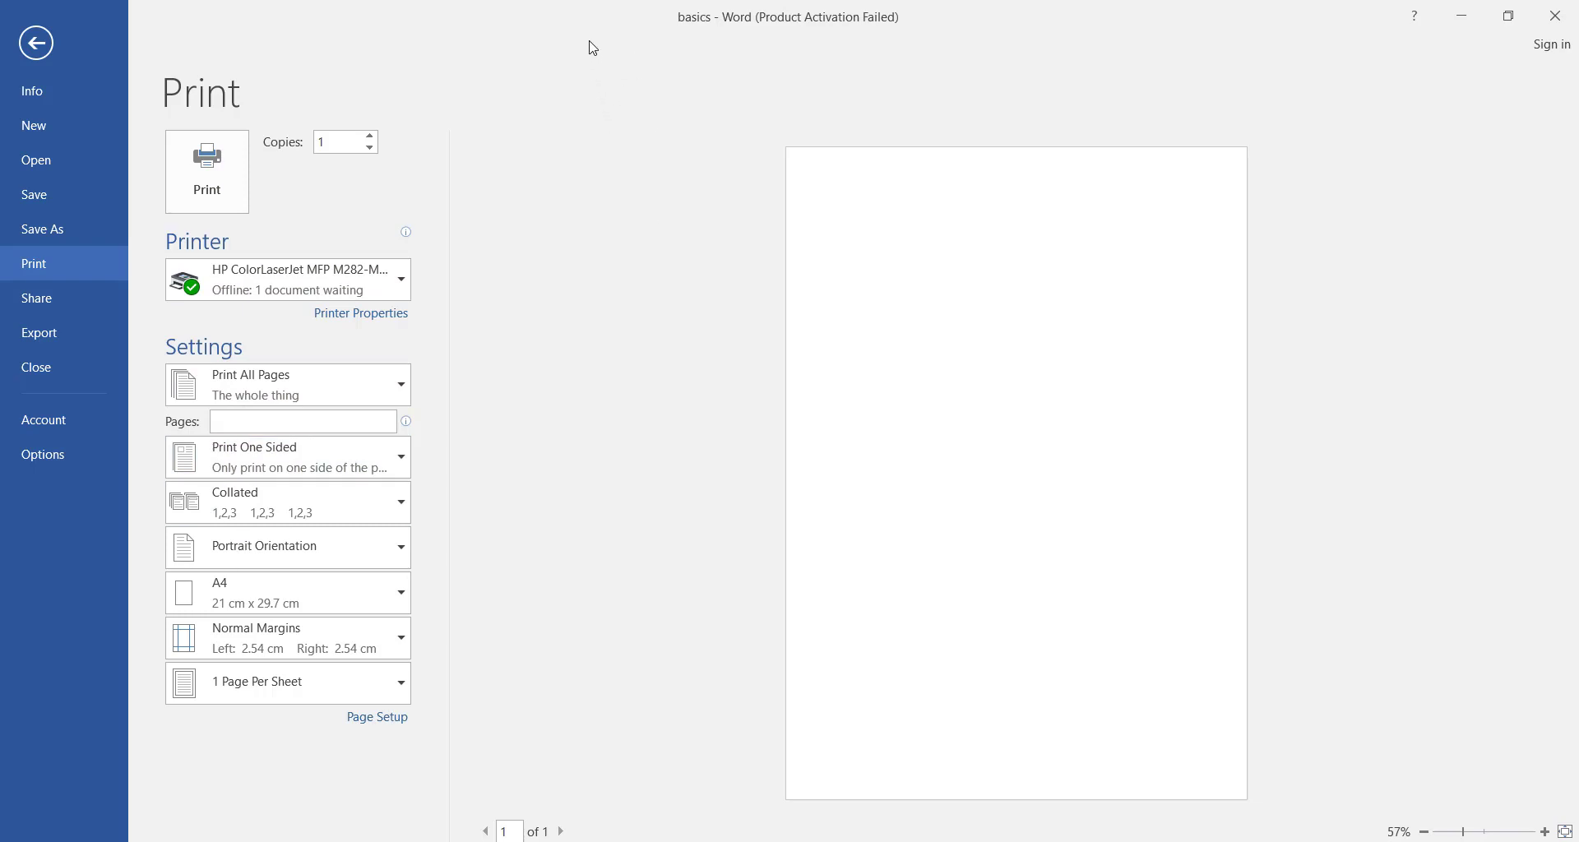
# Examine the document's sharing options, the export options and the account information
pyautogui.click(38, 309)
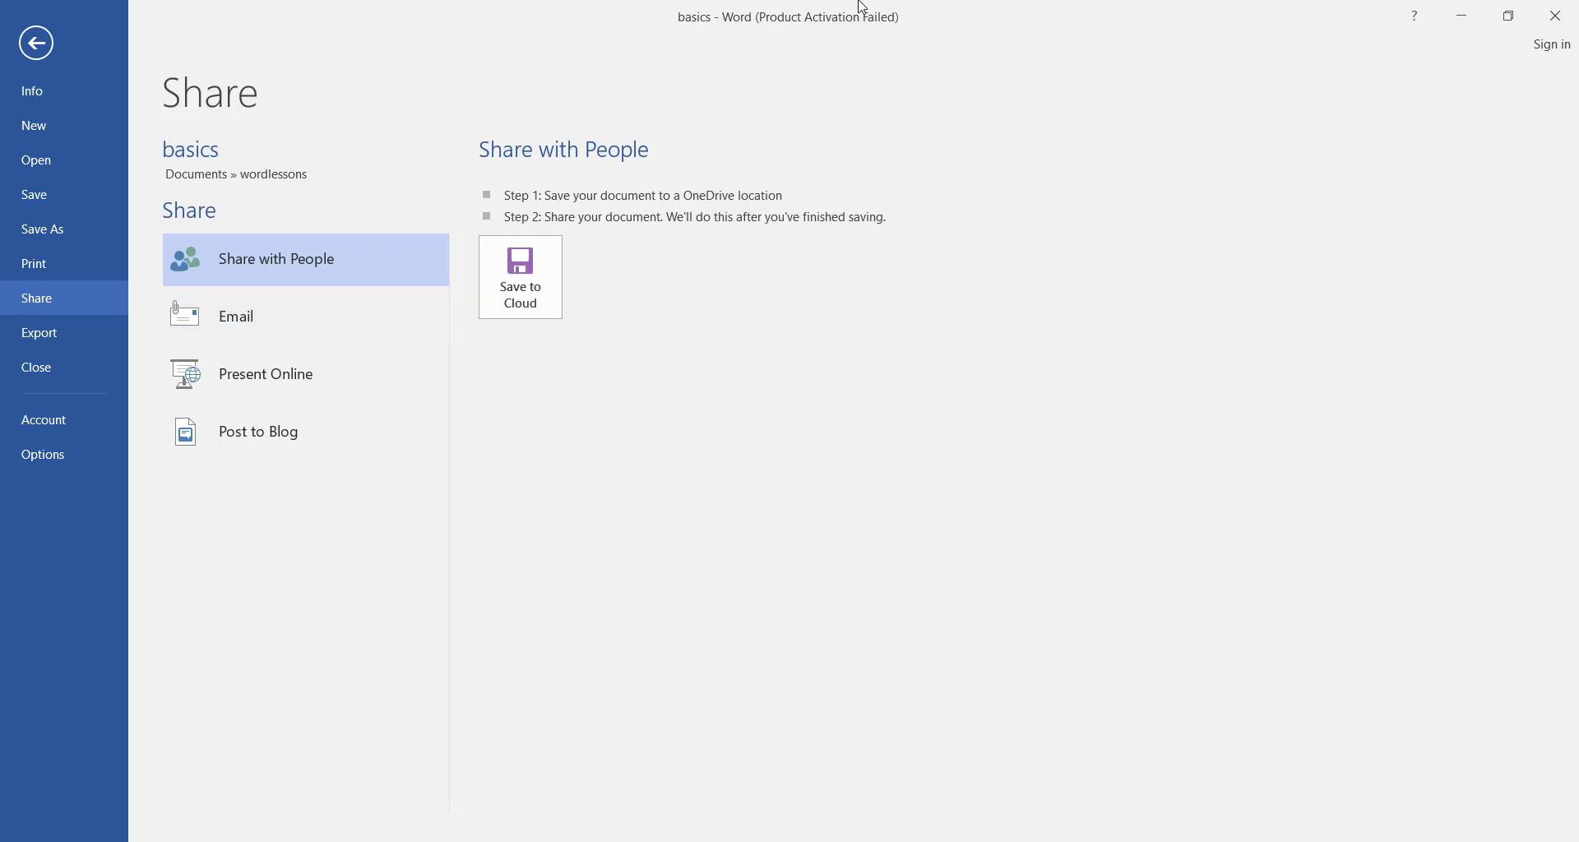
pyautogui.click(82, 342)
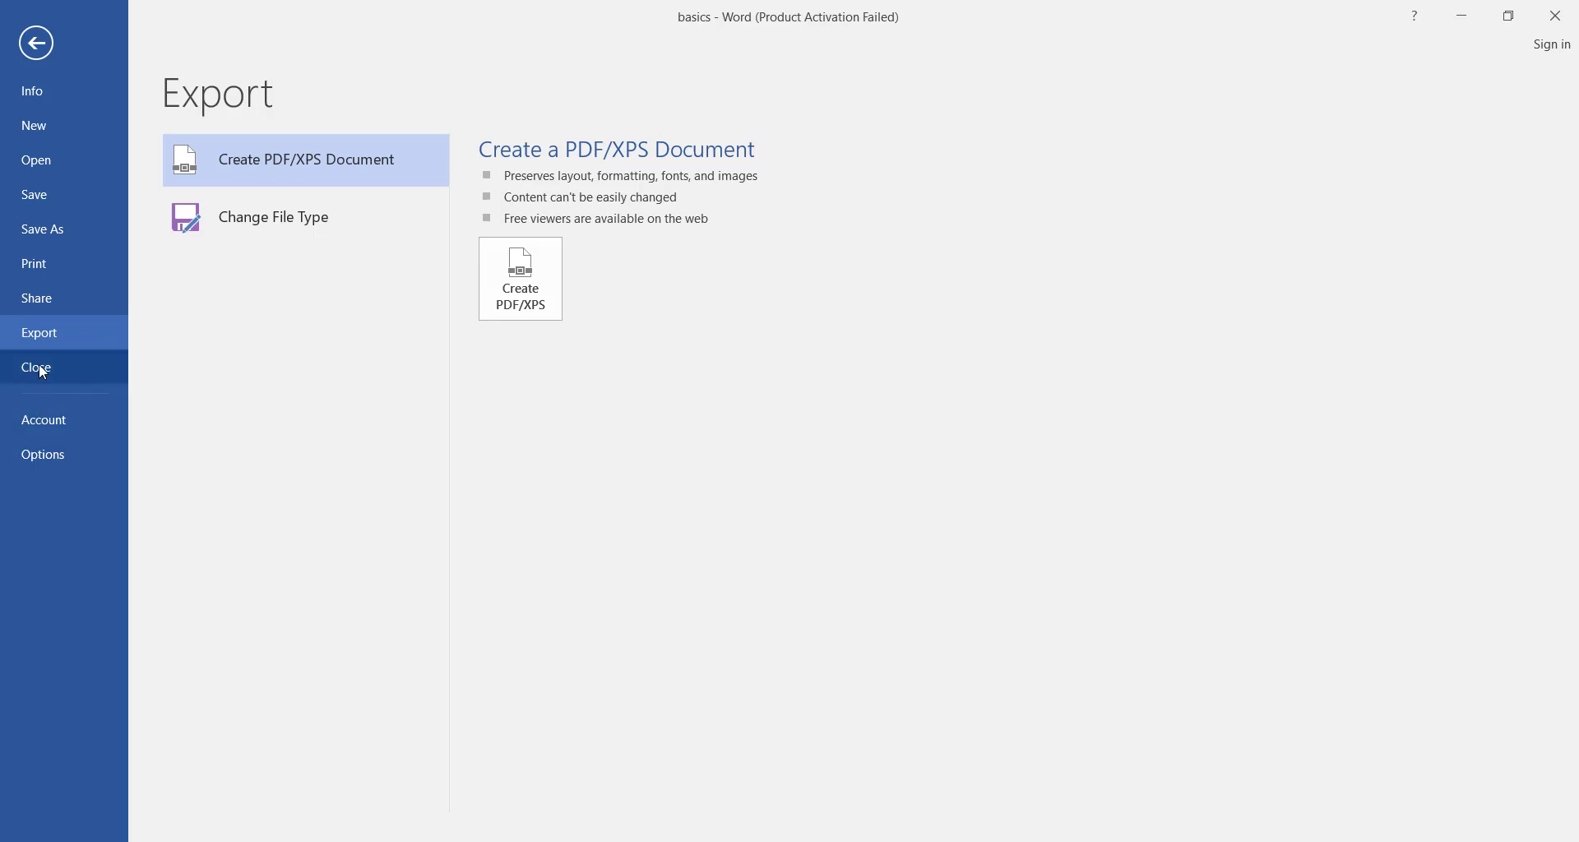
pyautogui.click(23, 429)
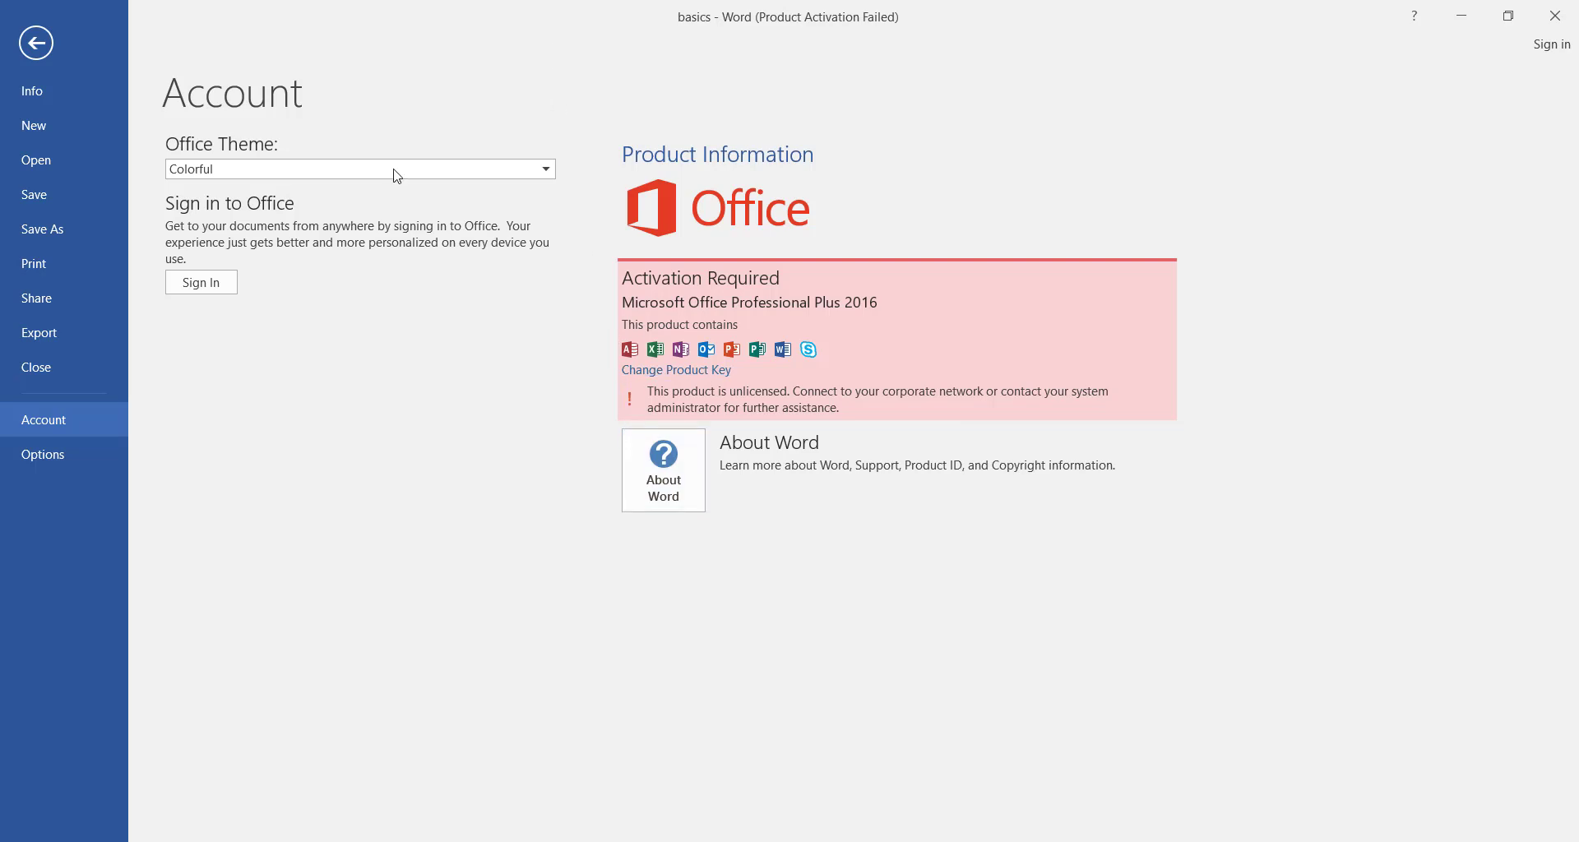
# Review Word's General, Display, Proofing and Save options, and close them without making changes
pyautogui.click(49, 454)
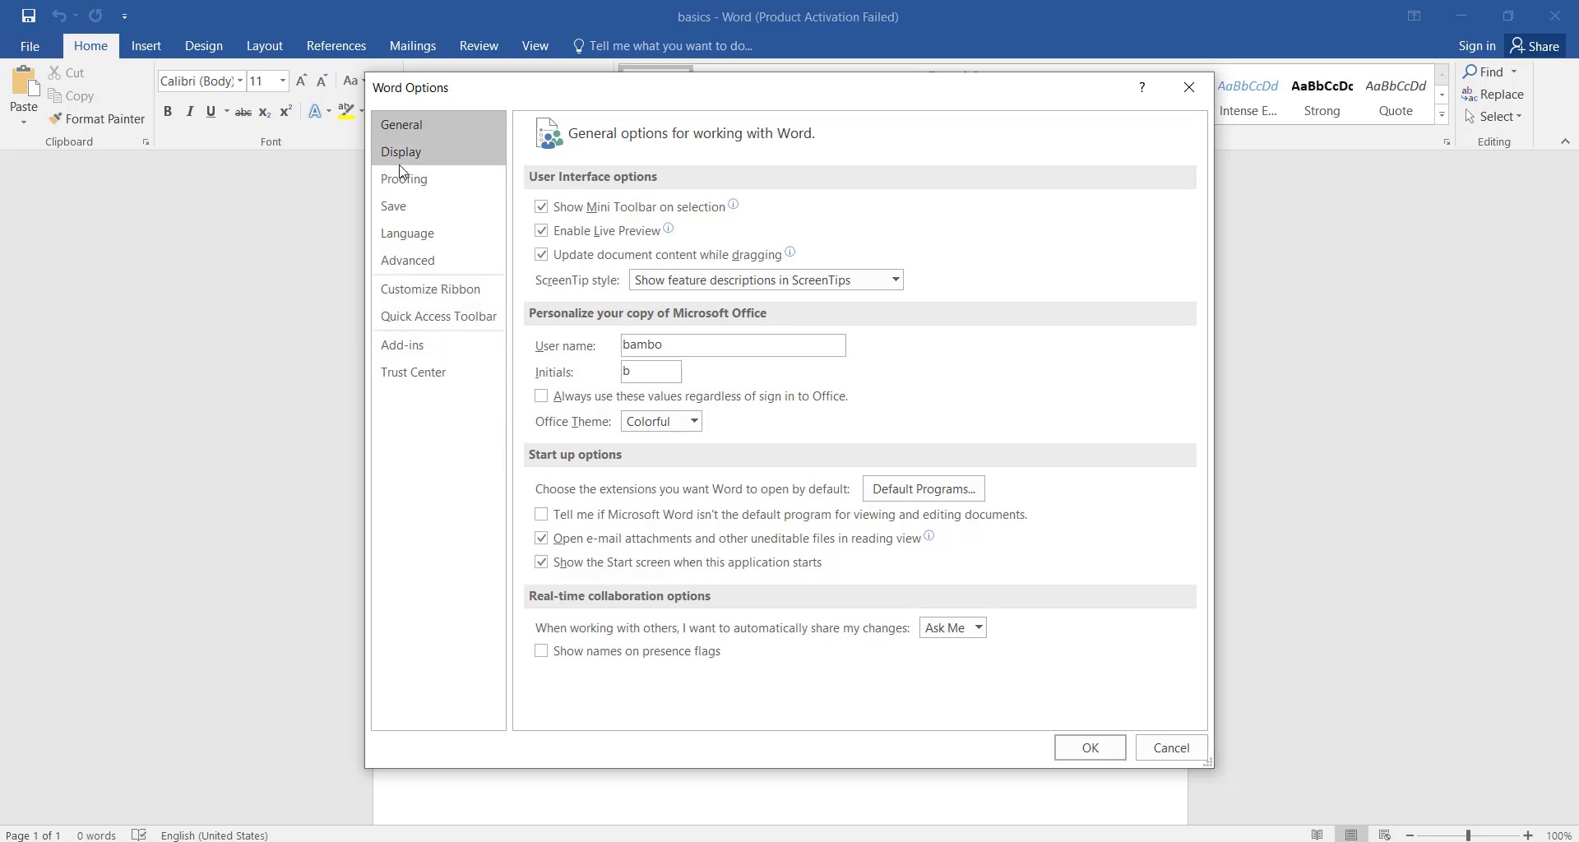
pyautogui.click(465, 152)
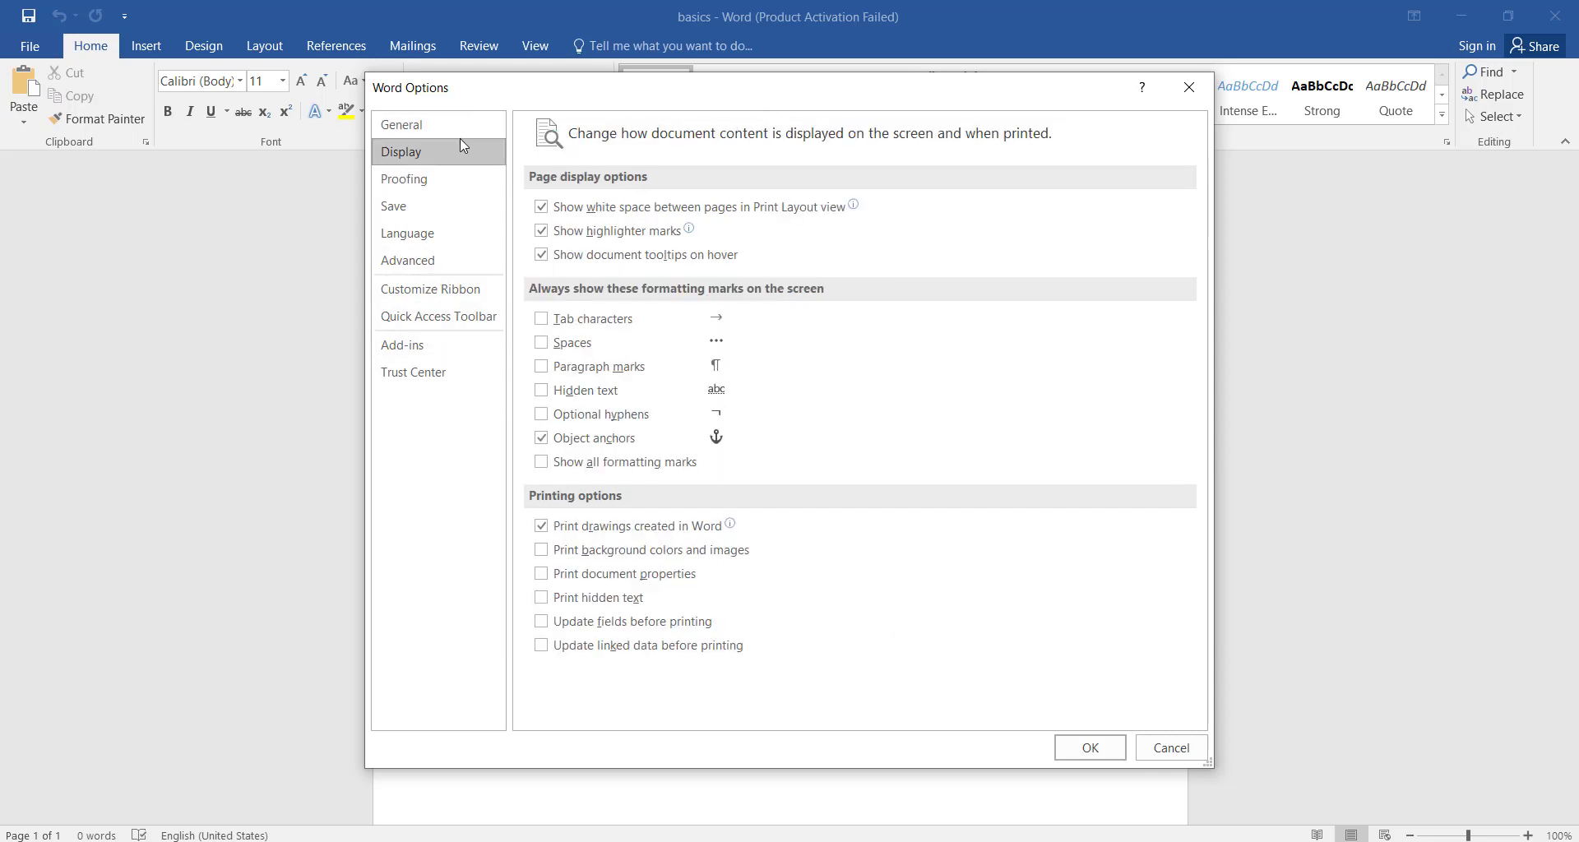
pyautogui.click(444, 181)
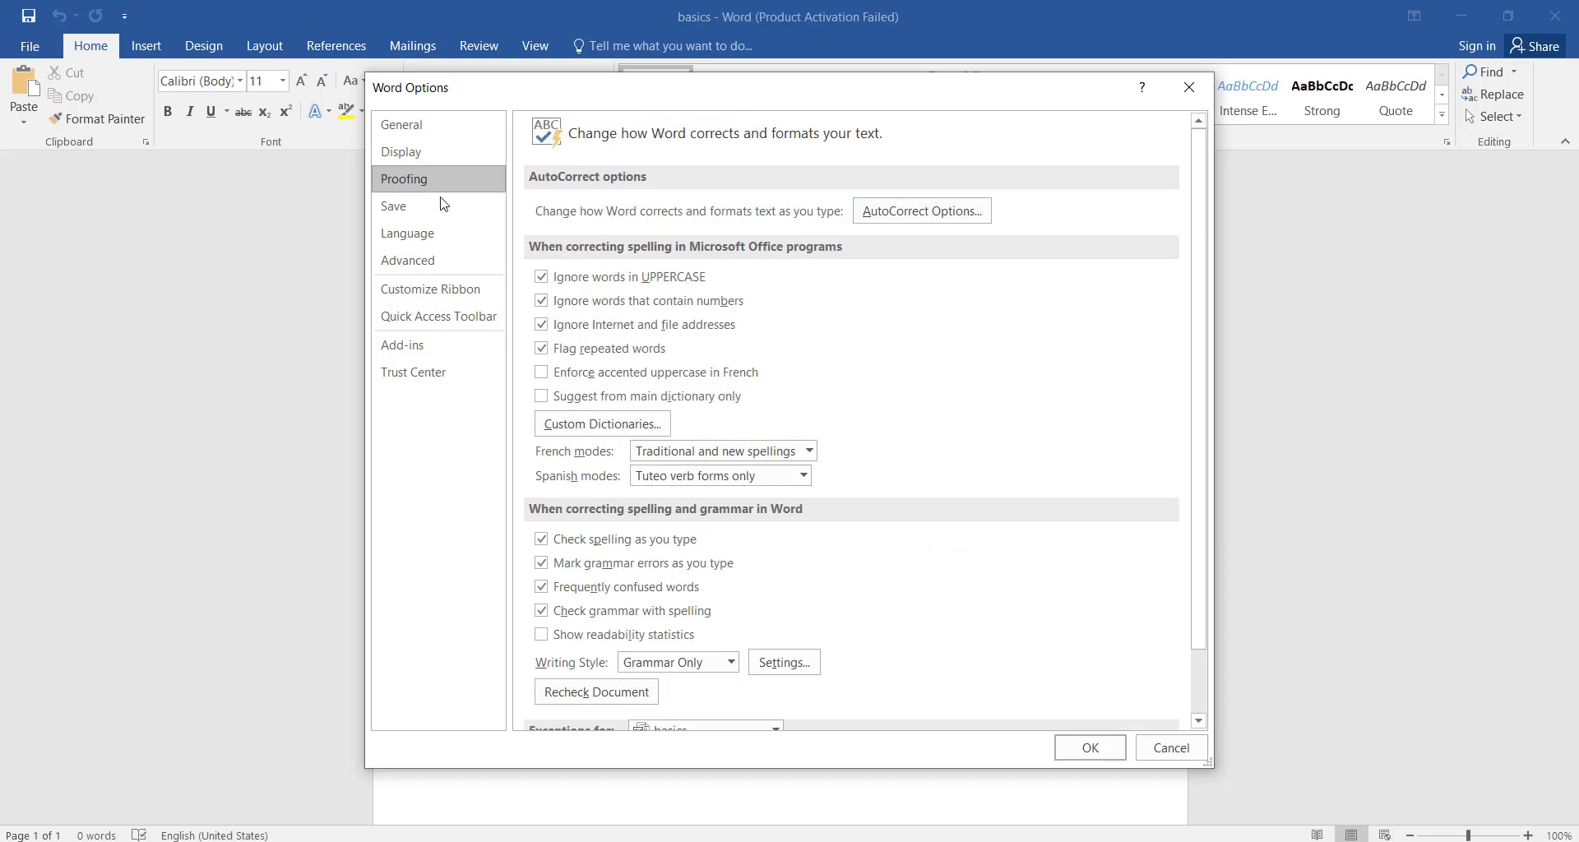
pyautogui.click(441, 201)
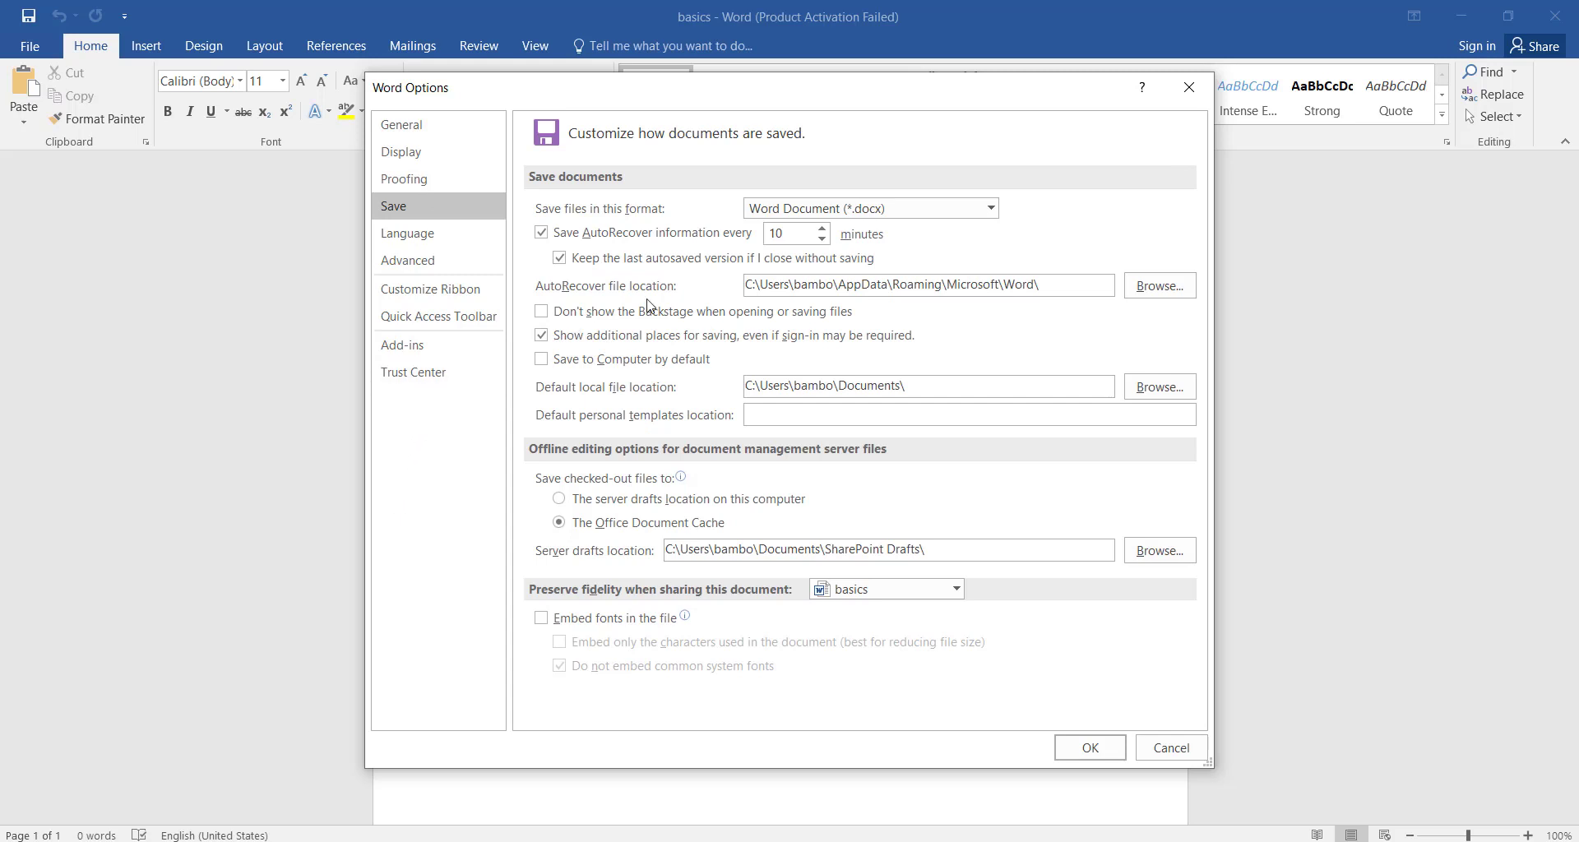
pyautogui.click(1187, 95)
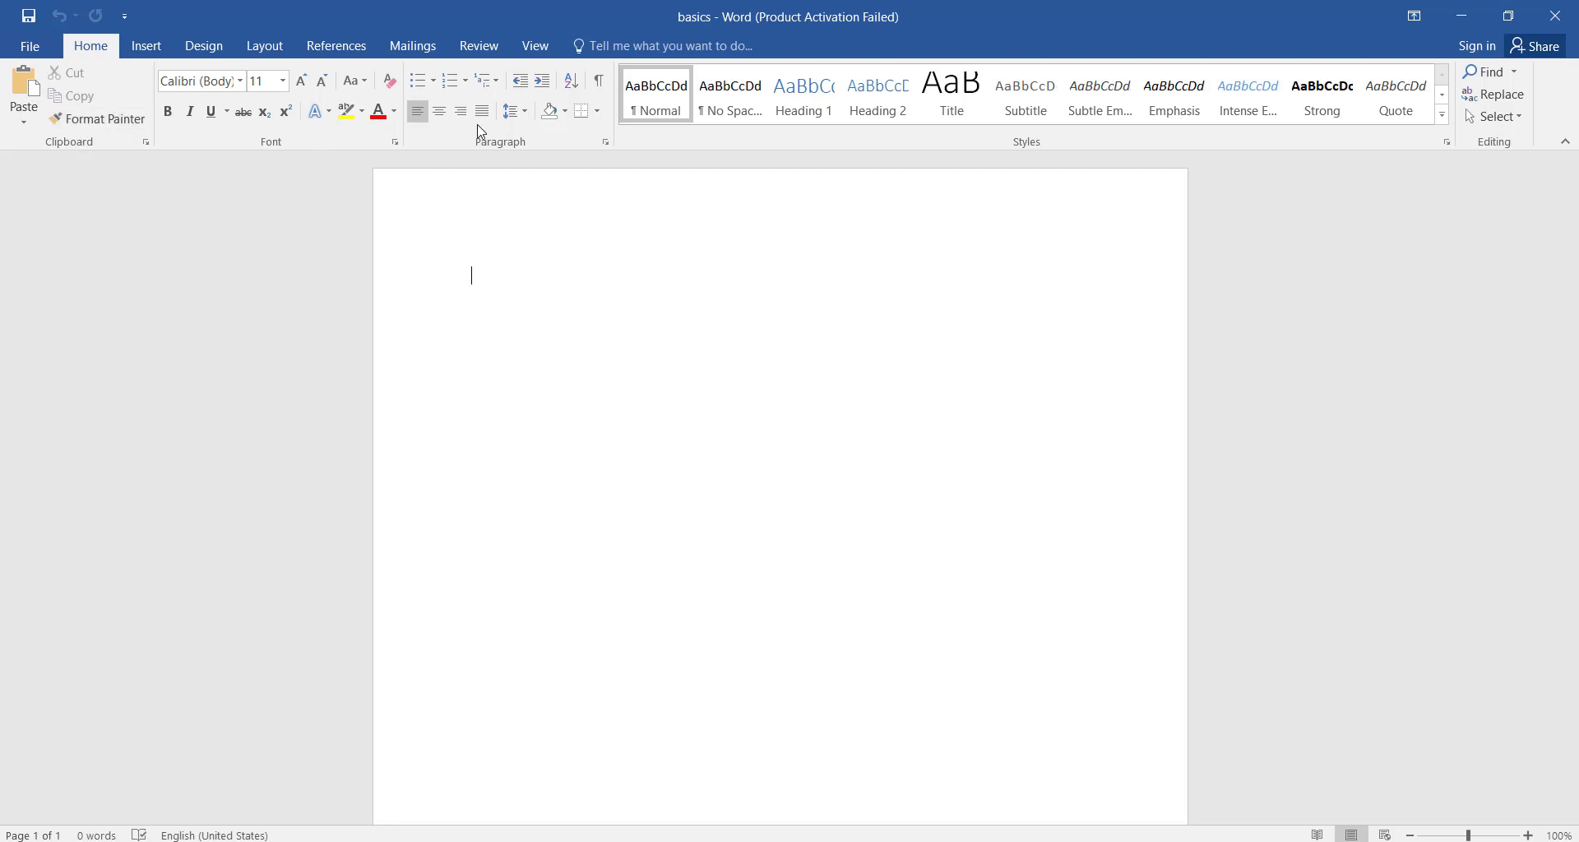
# Examine the commands for inserting, design, layout, references, mailings, reviewing and viewing
pyautogui.click(146, 49)
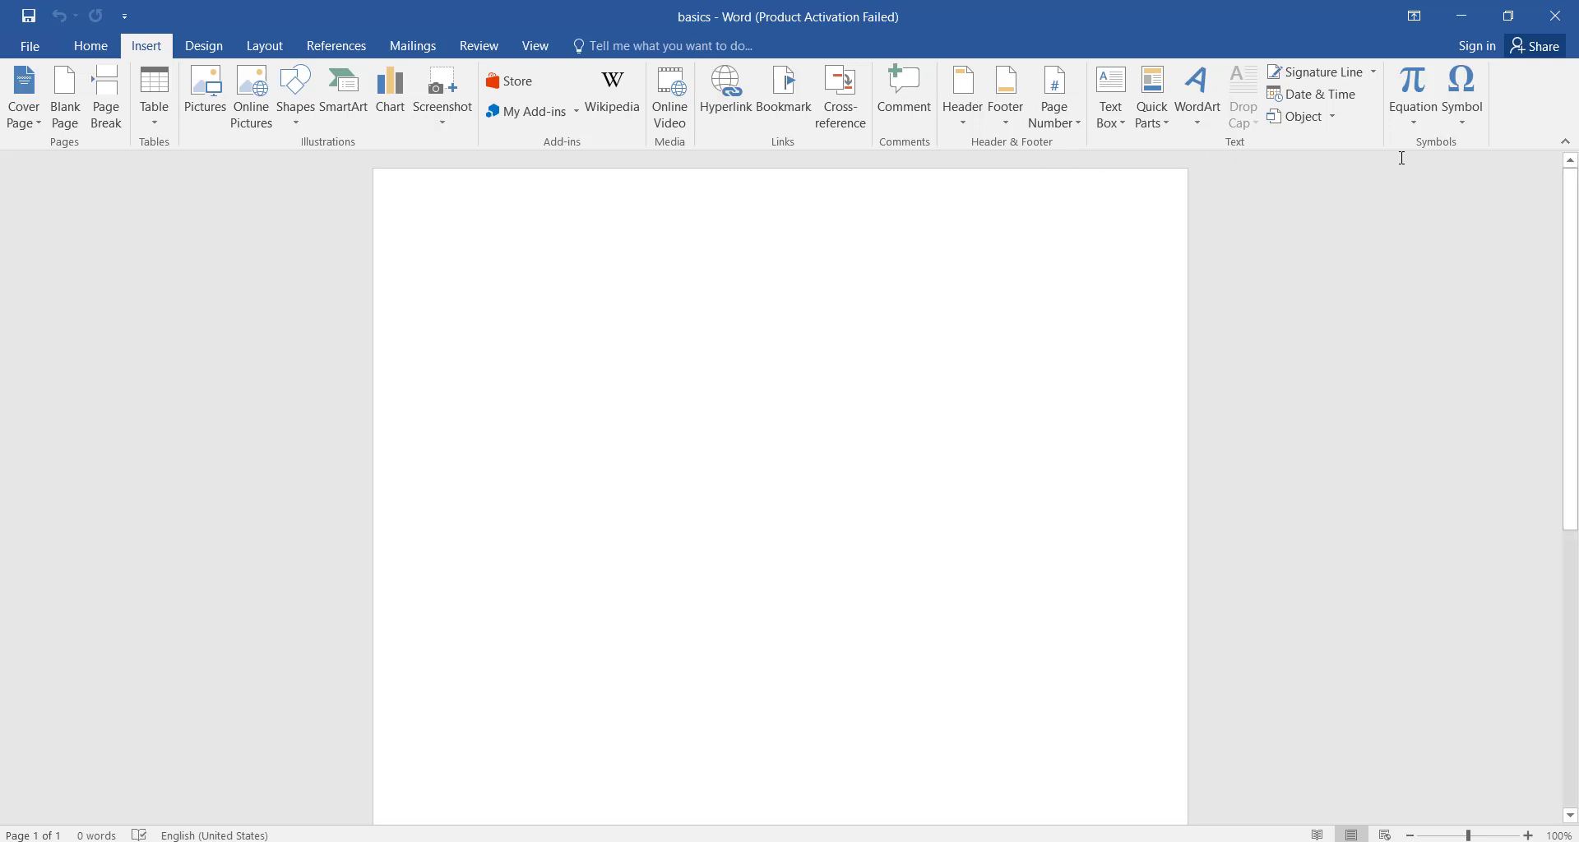
pyautogui.click(217, 54)
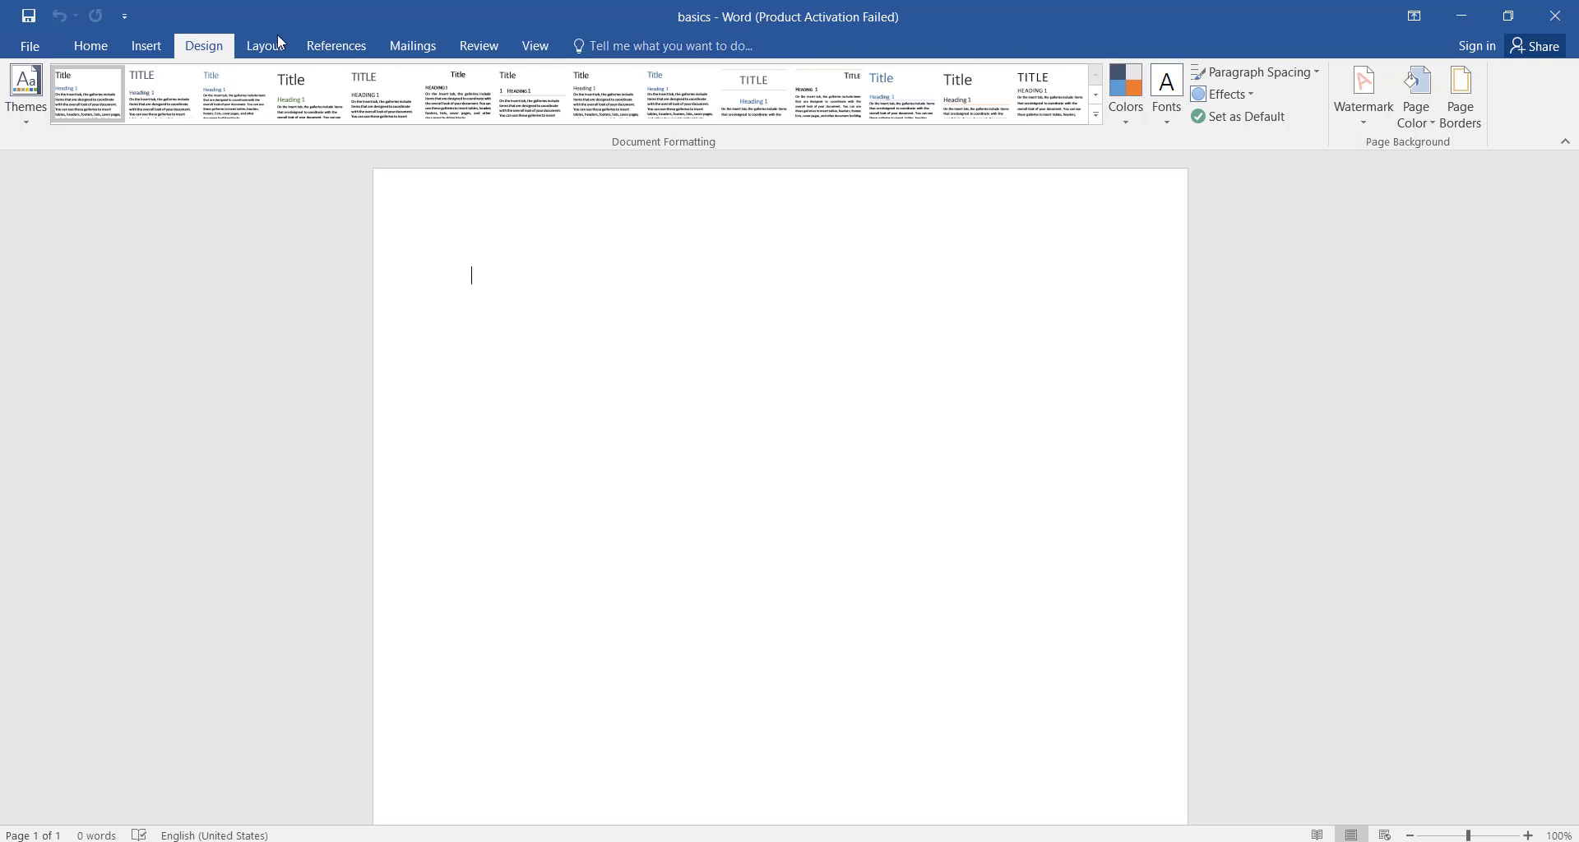
pyautogui.click(253, 57)
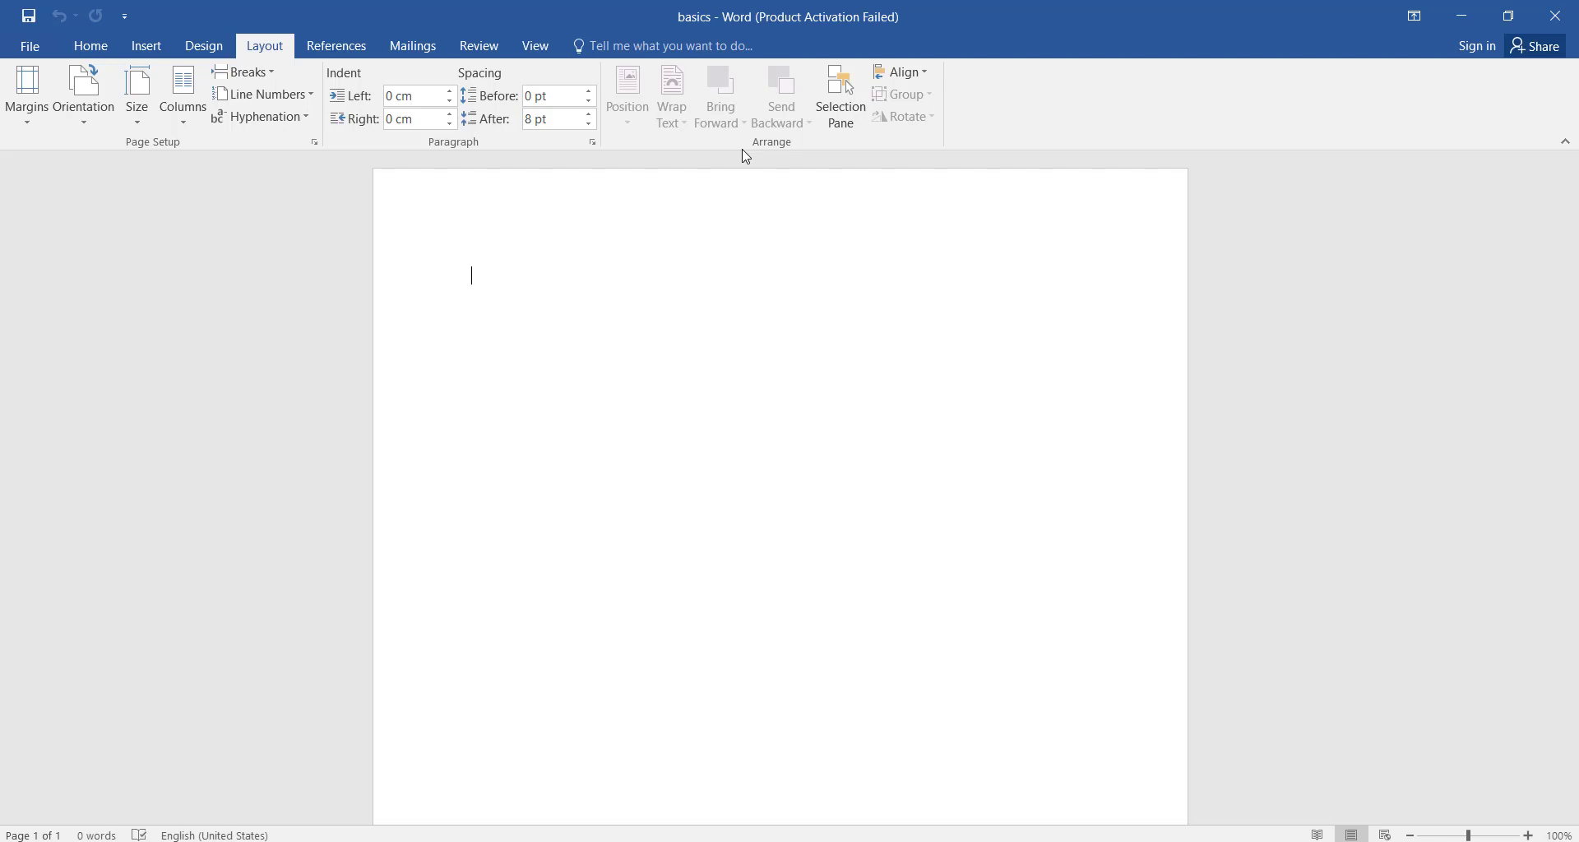
pyautogui.click(328, 54)
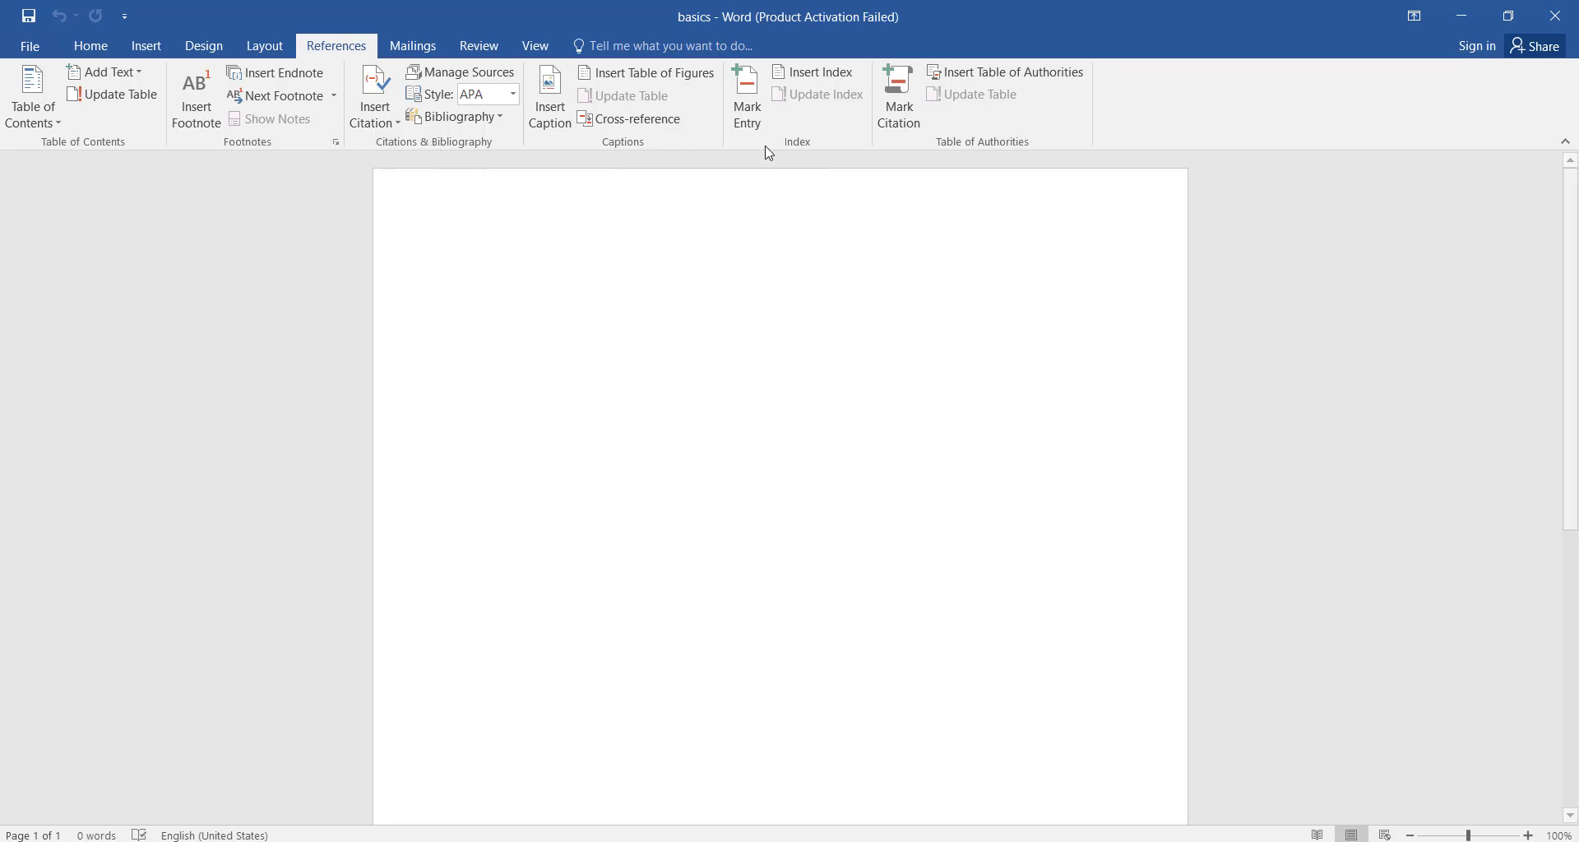
pyautogui.click(431, 51)
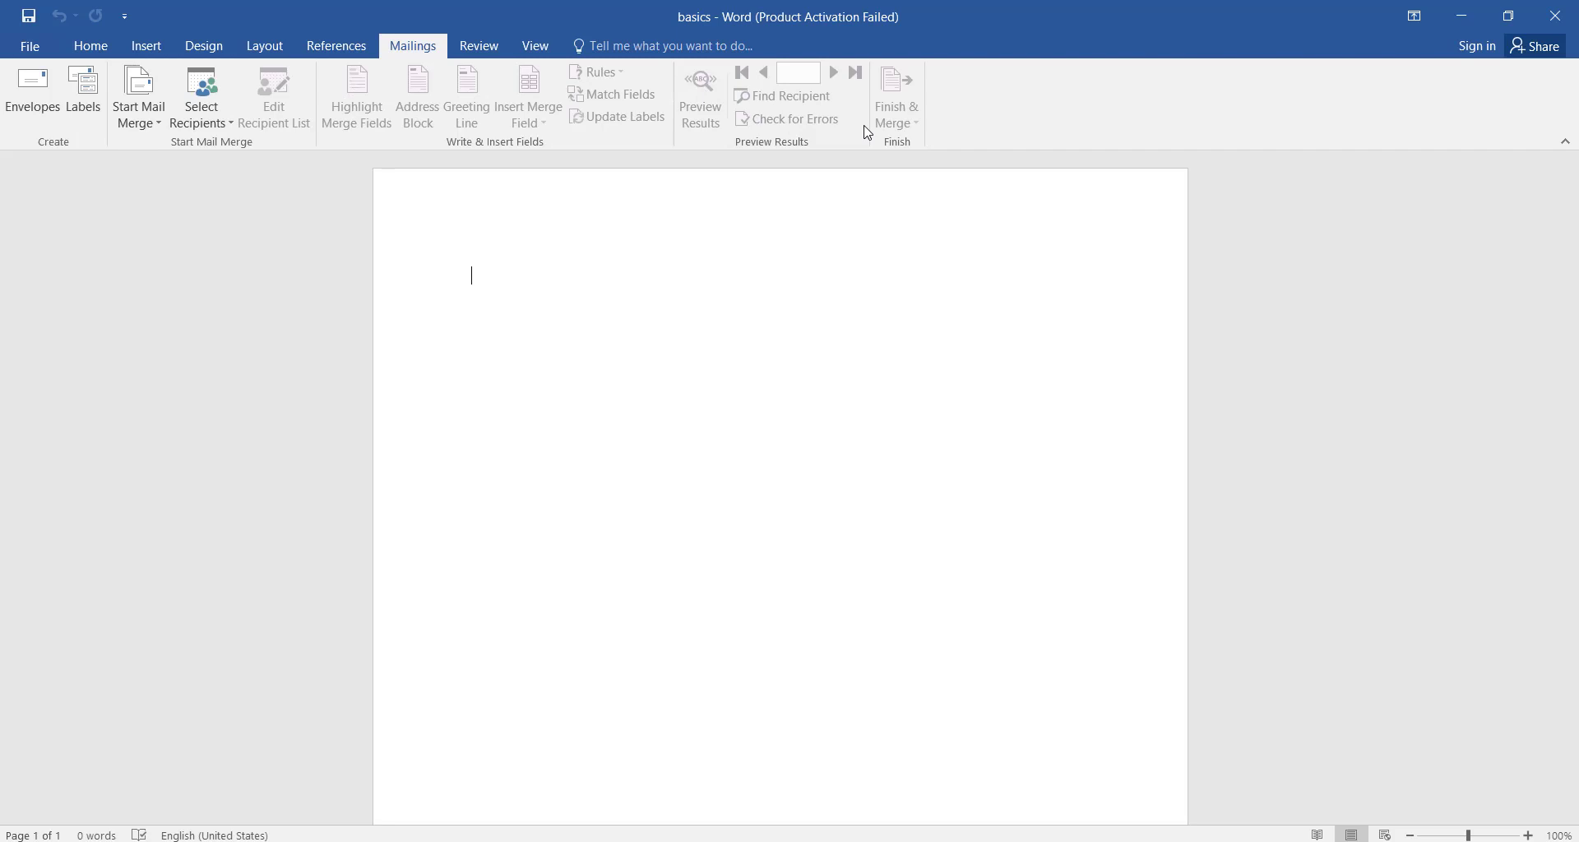
pyautogui.click(482, 47)
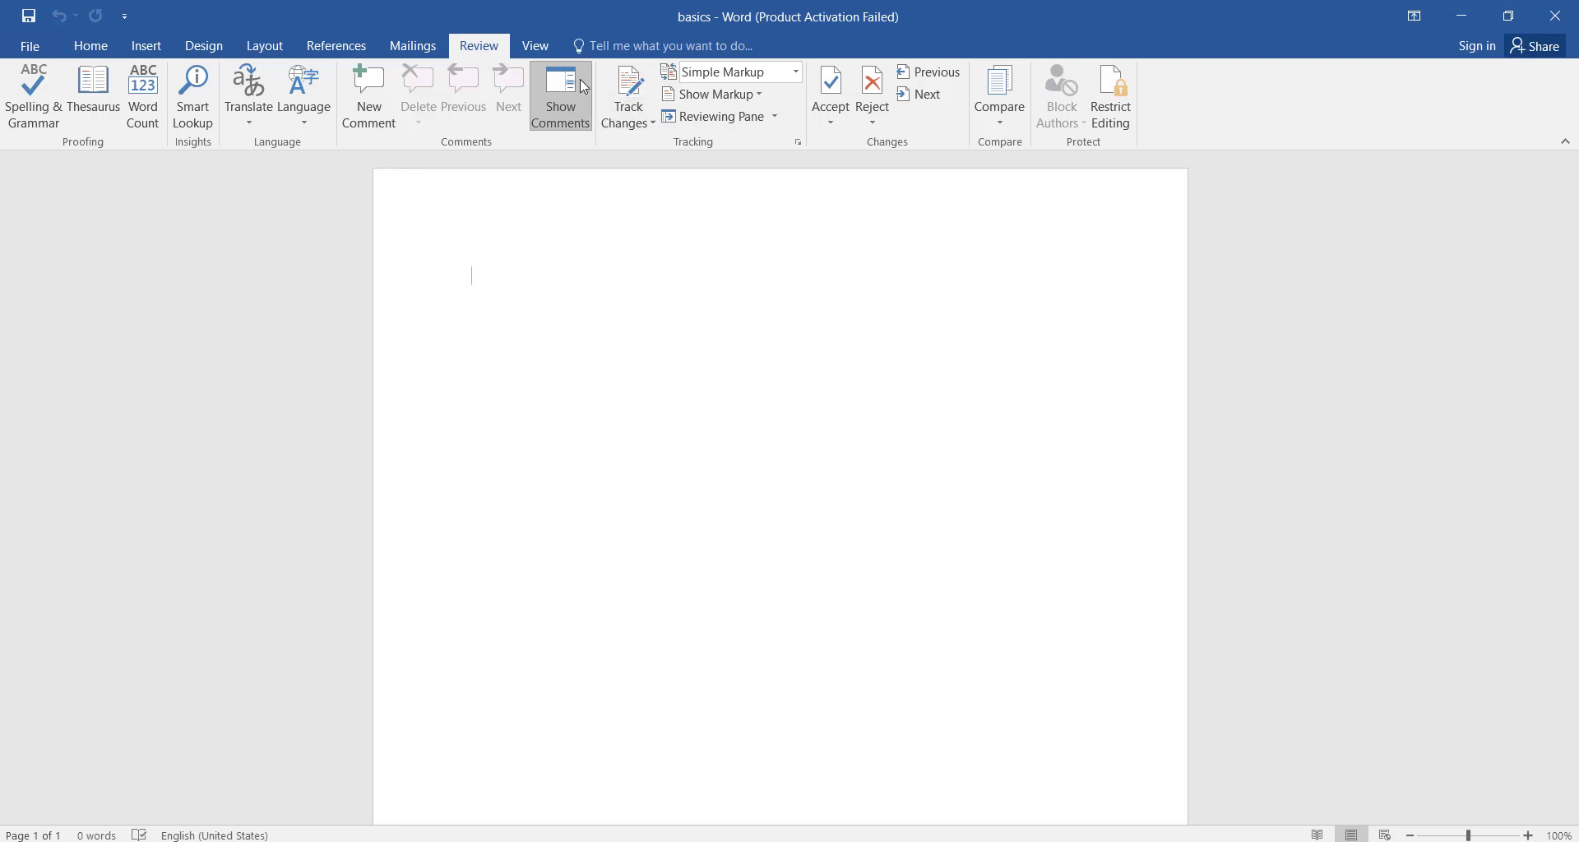
pyautogui.click(534, 46)
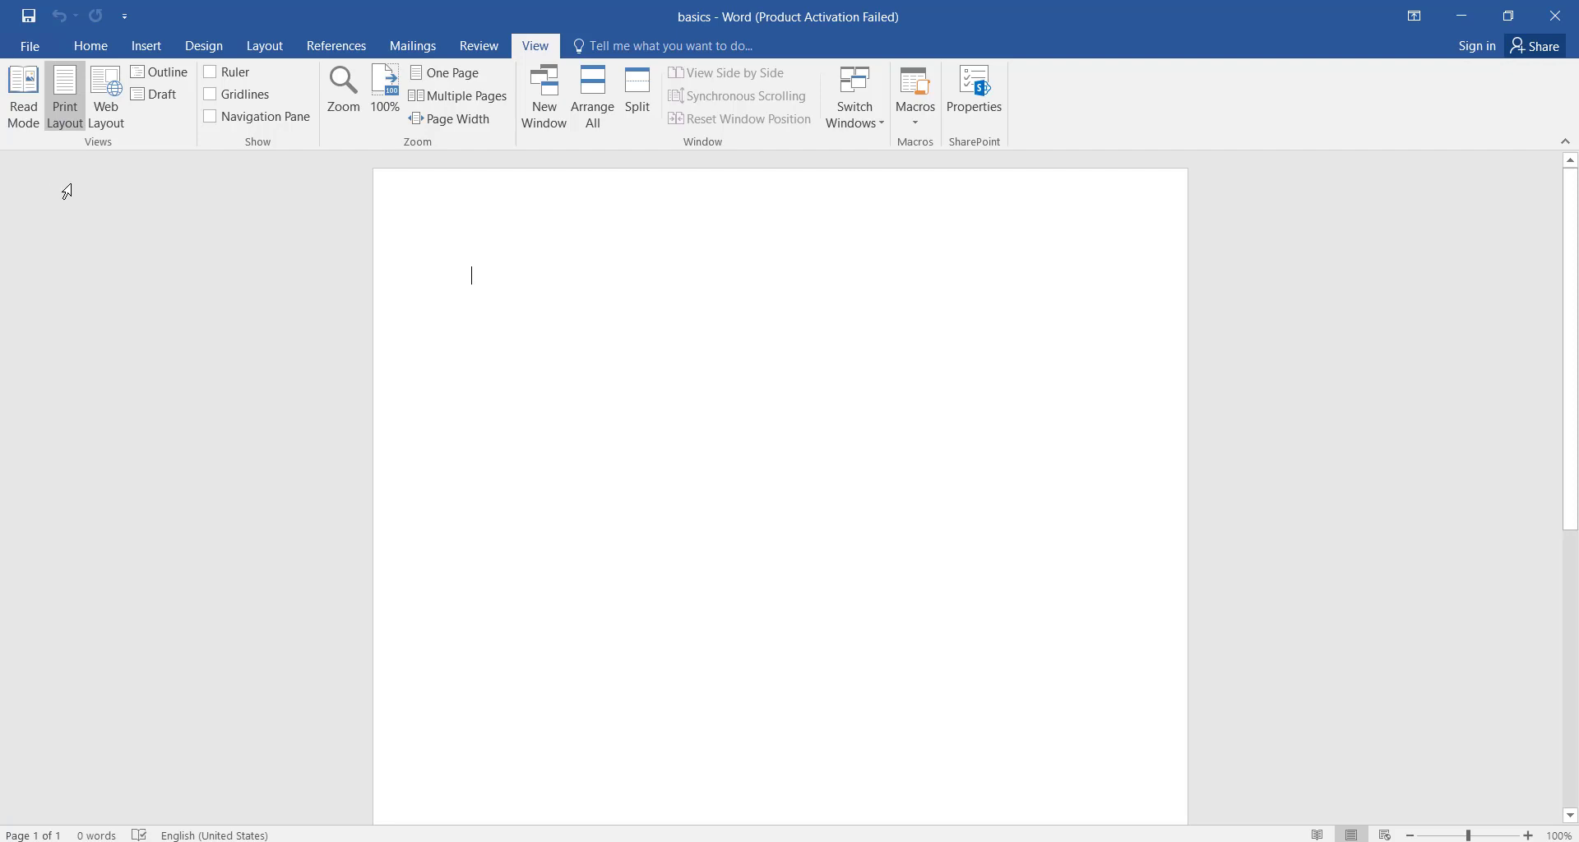
# Show the ruler, and briefly display the gridlines and navigation pane before hiding both
pyautogui.click(214, 78)
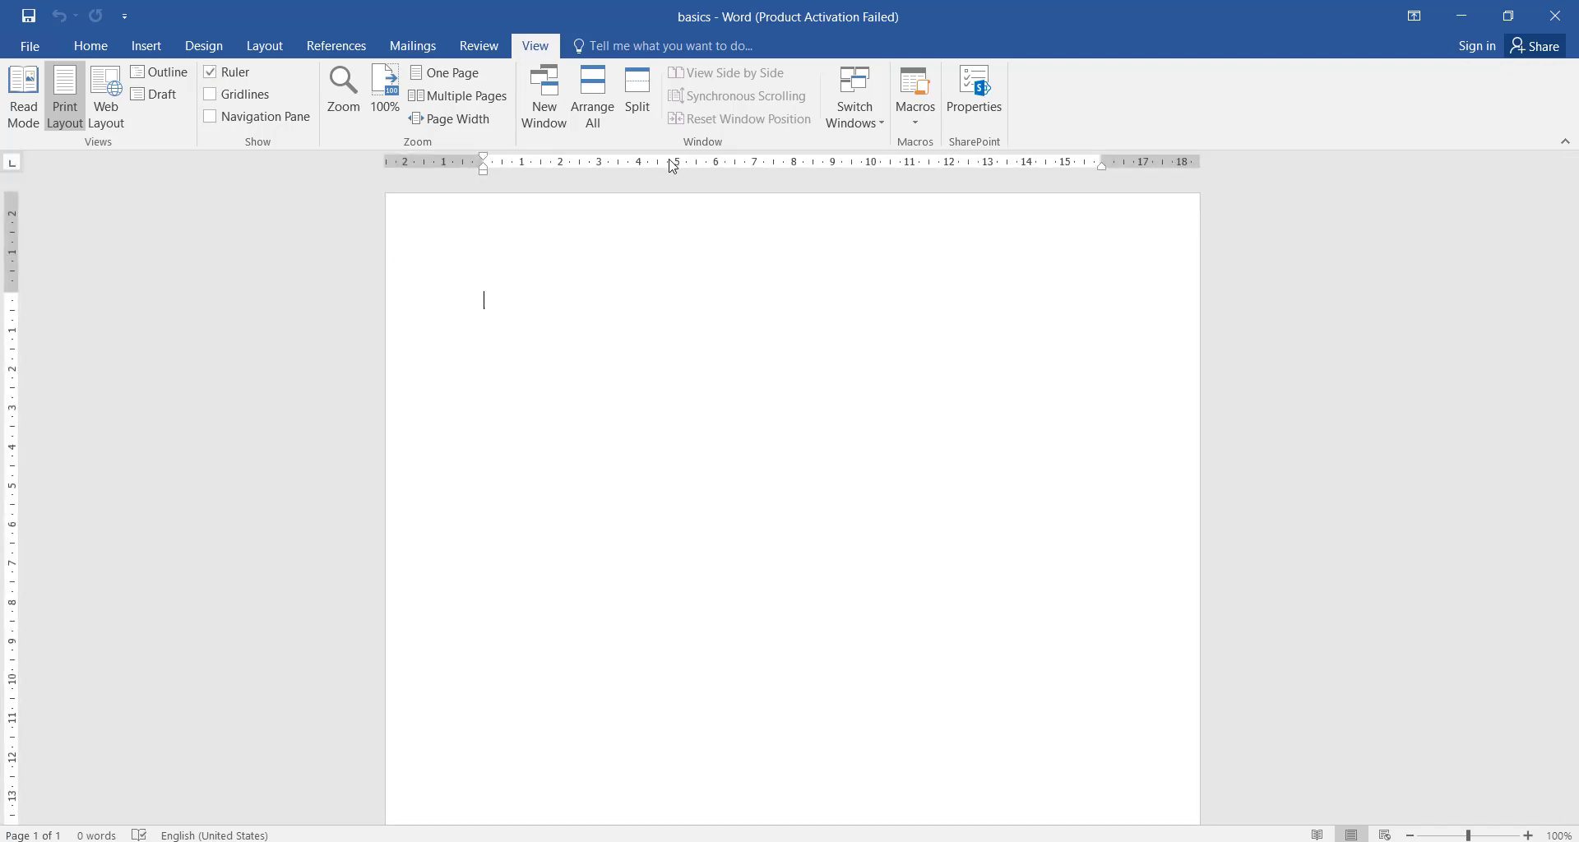
pyautogui.click(214, 97)
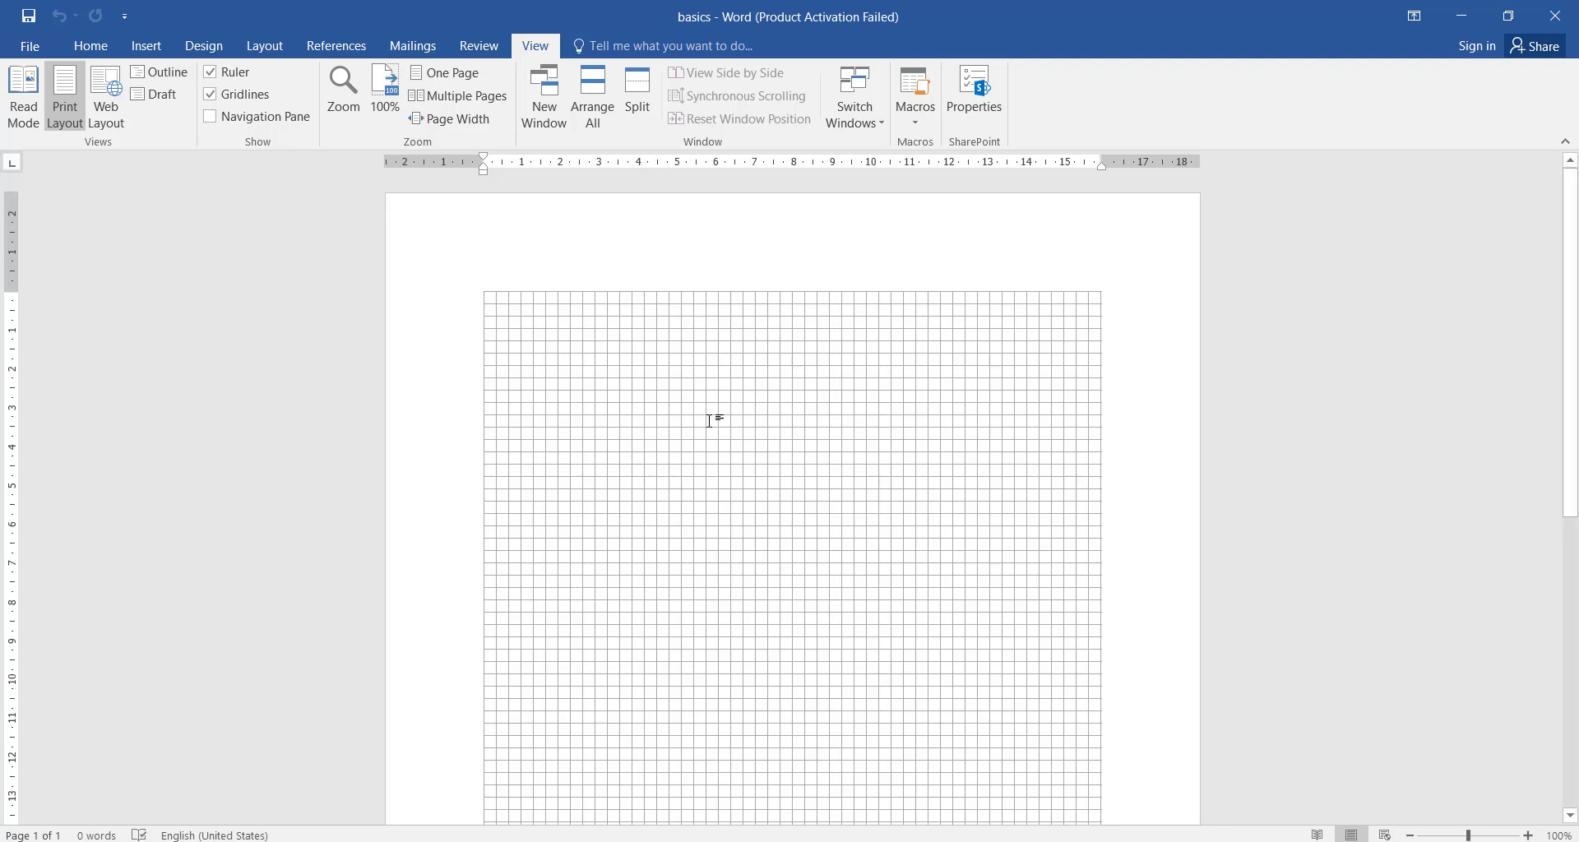
pyautogui.click(212, 119)
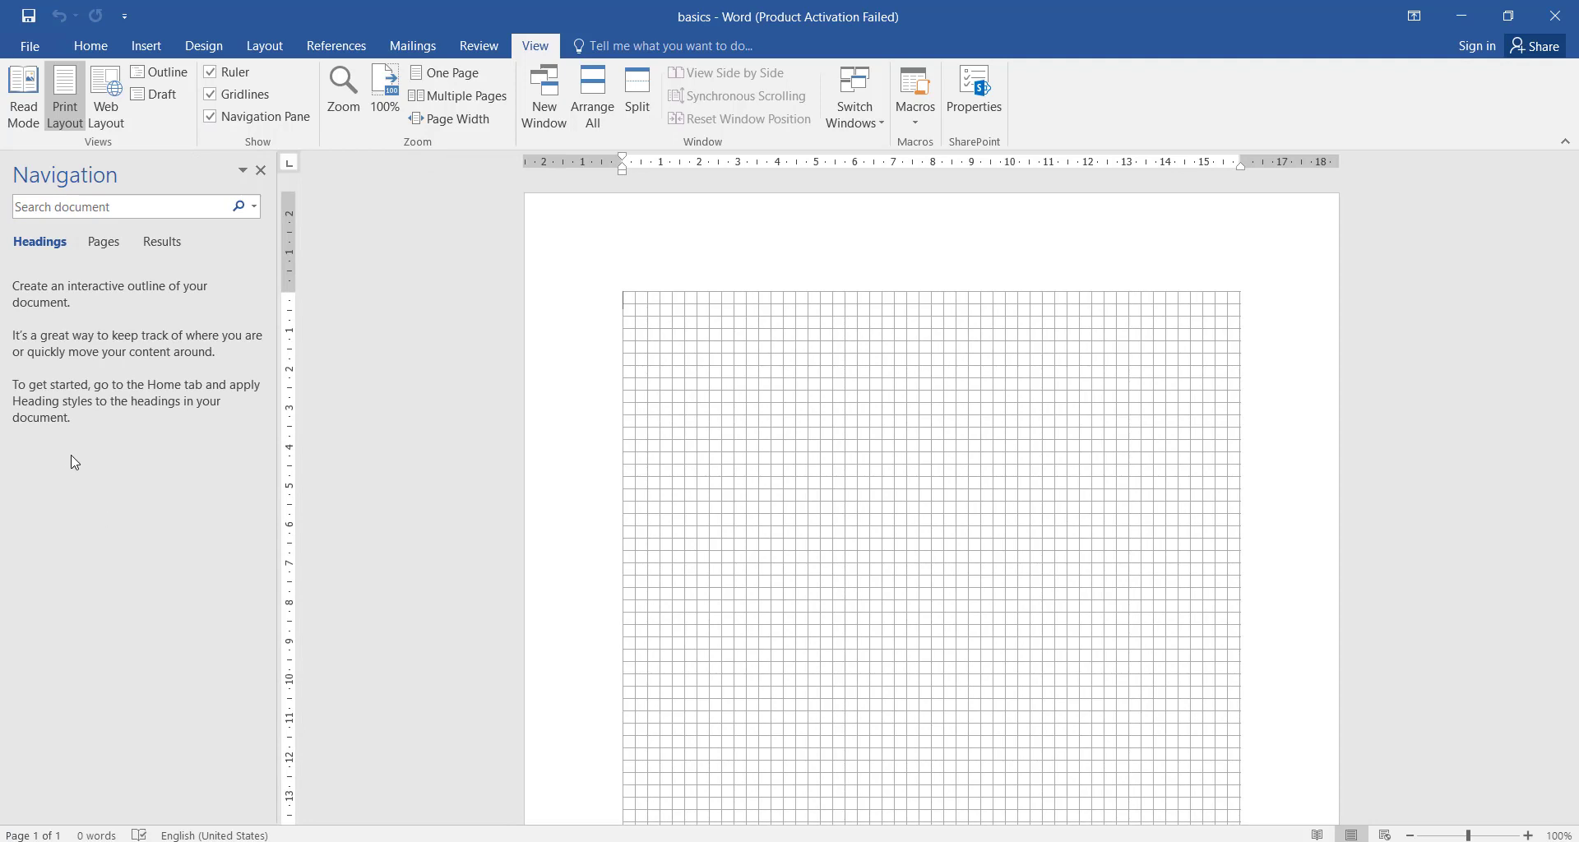
pyautogui.click(210, 95)
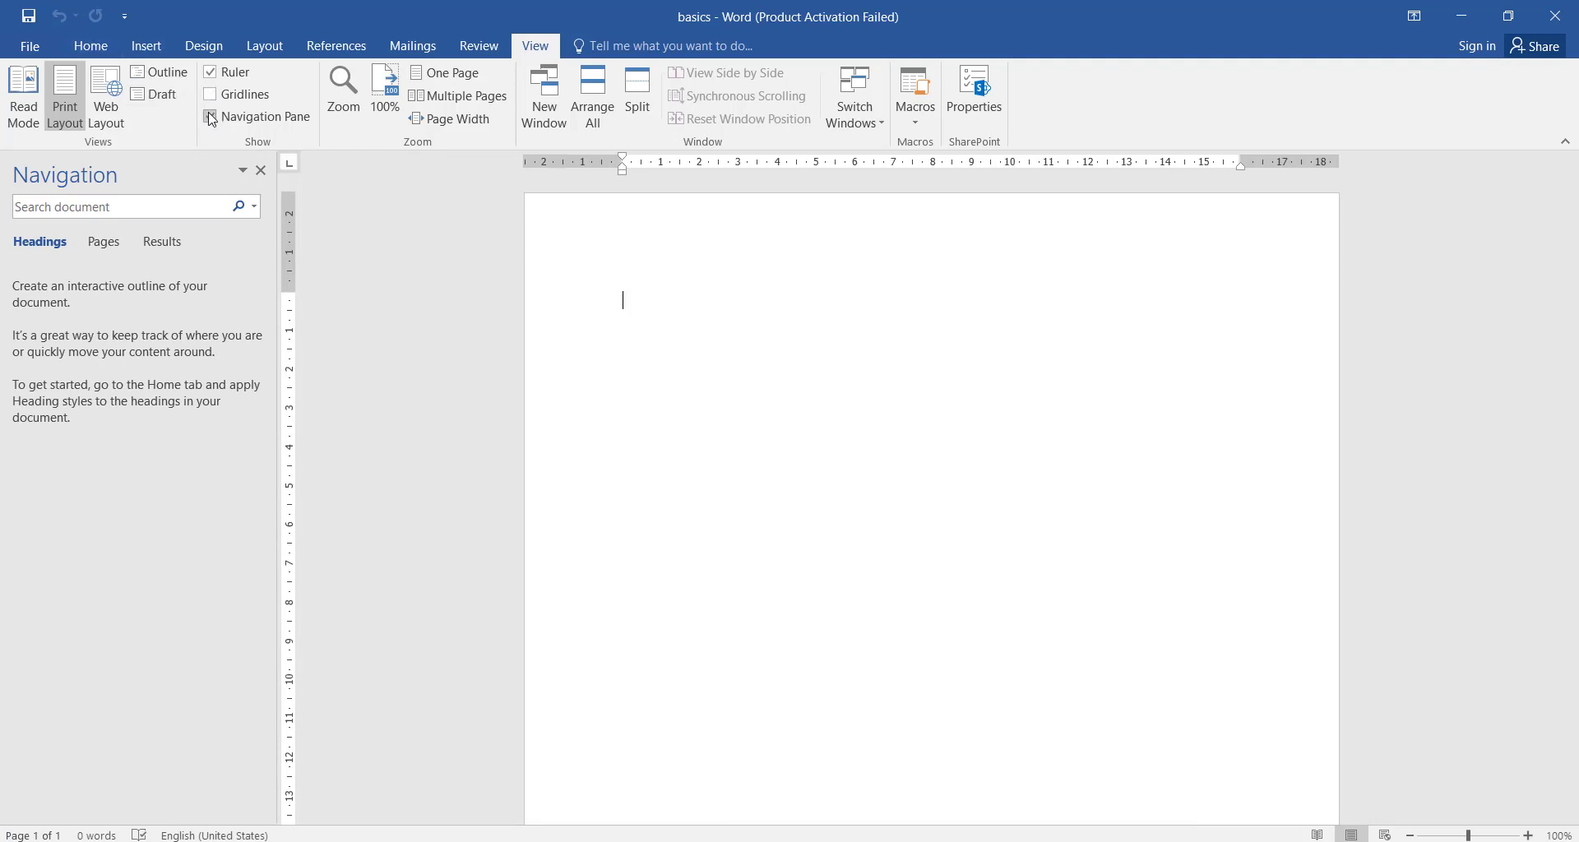
pyautogui.click(211, 119)
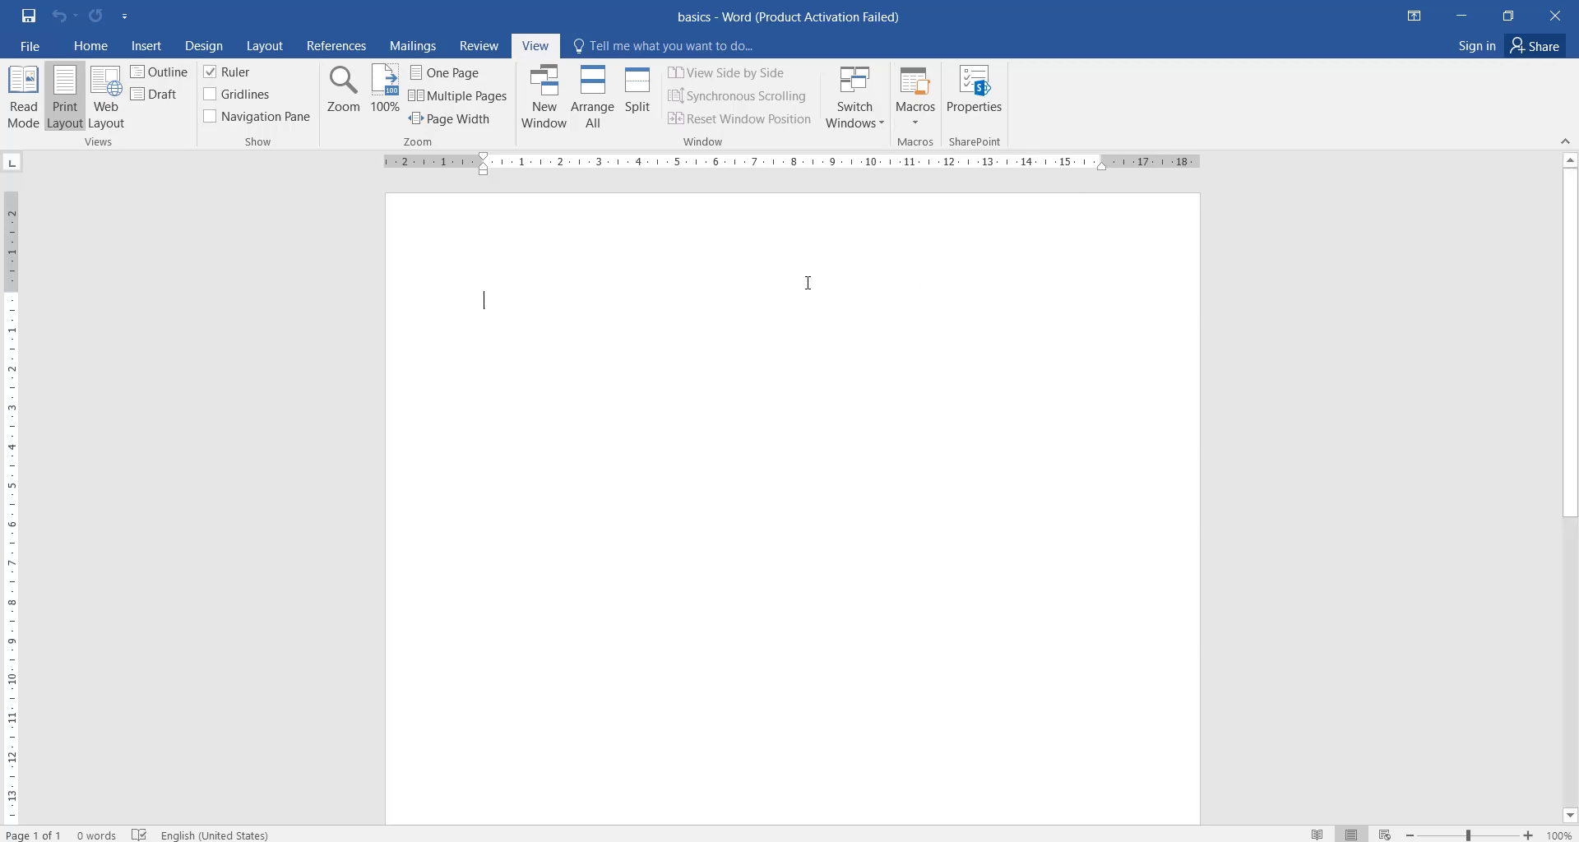
# Enter "The day I will never forget" as the first line and "I remember,,," on the line below
pyautogui.click(90, 47)
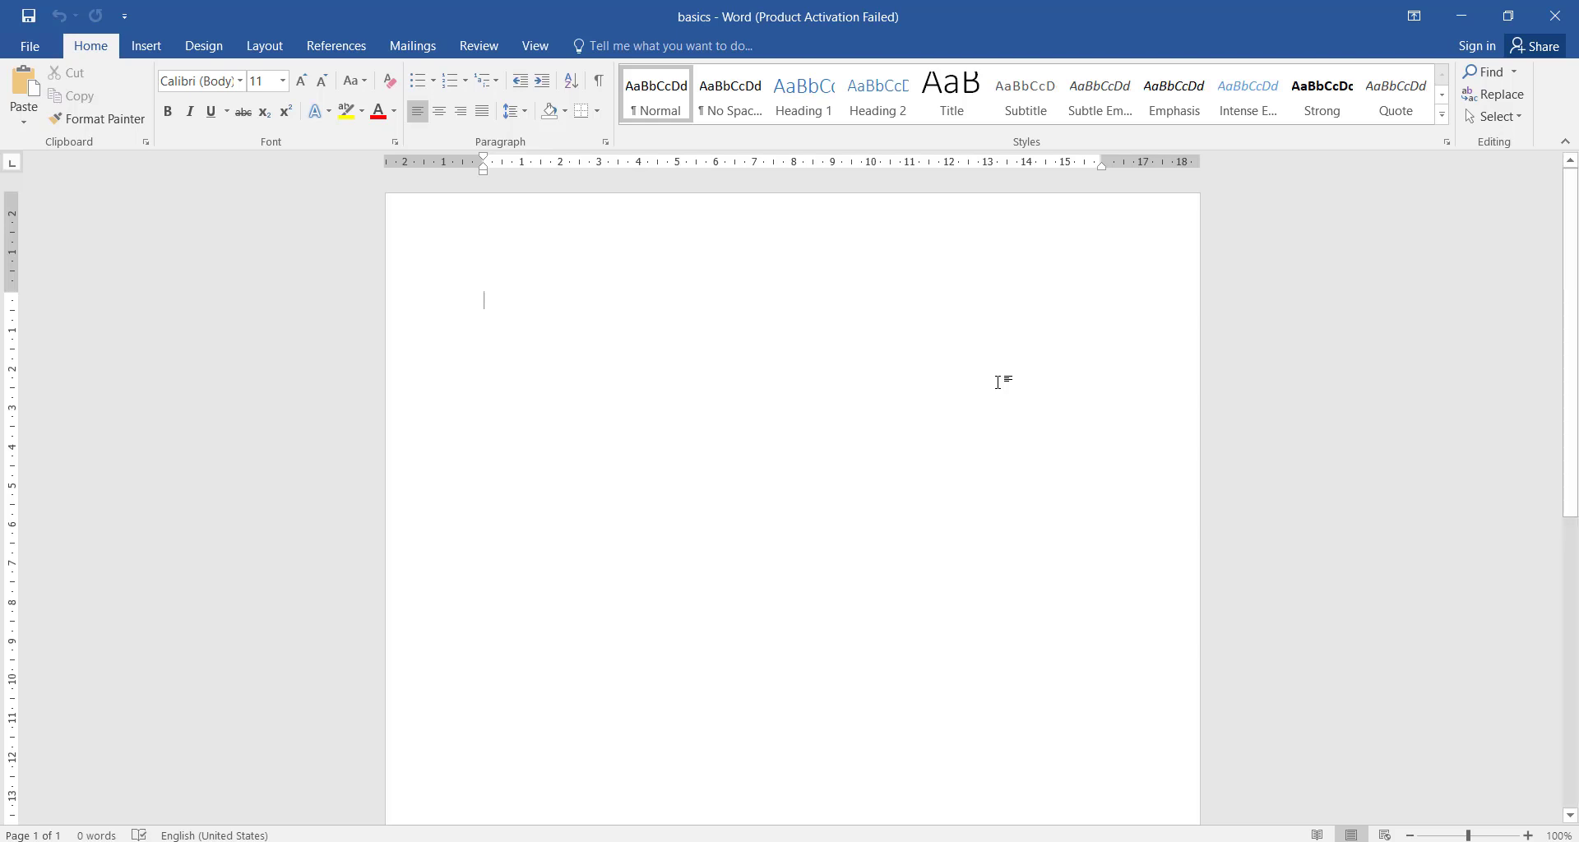
pyautogui.write('The ')
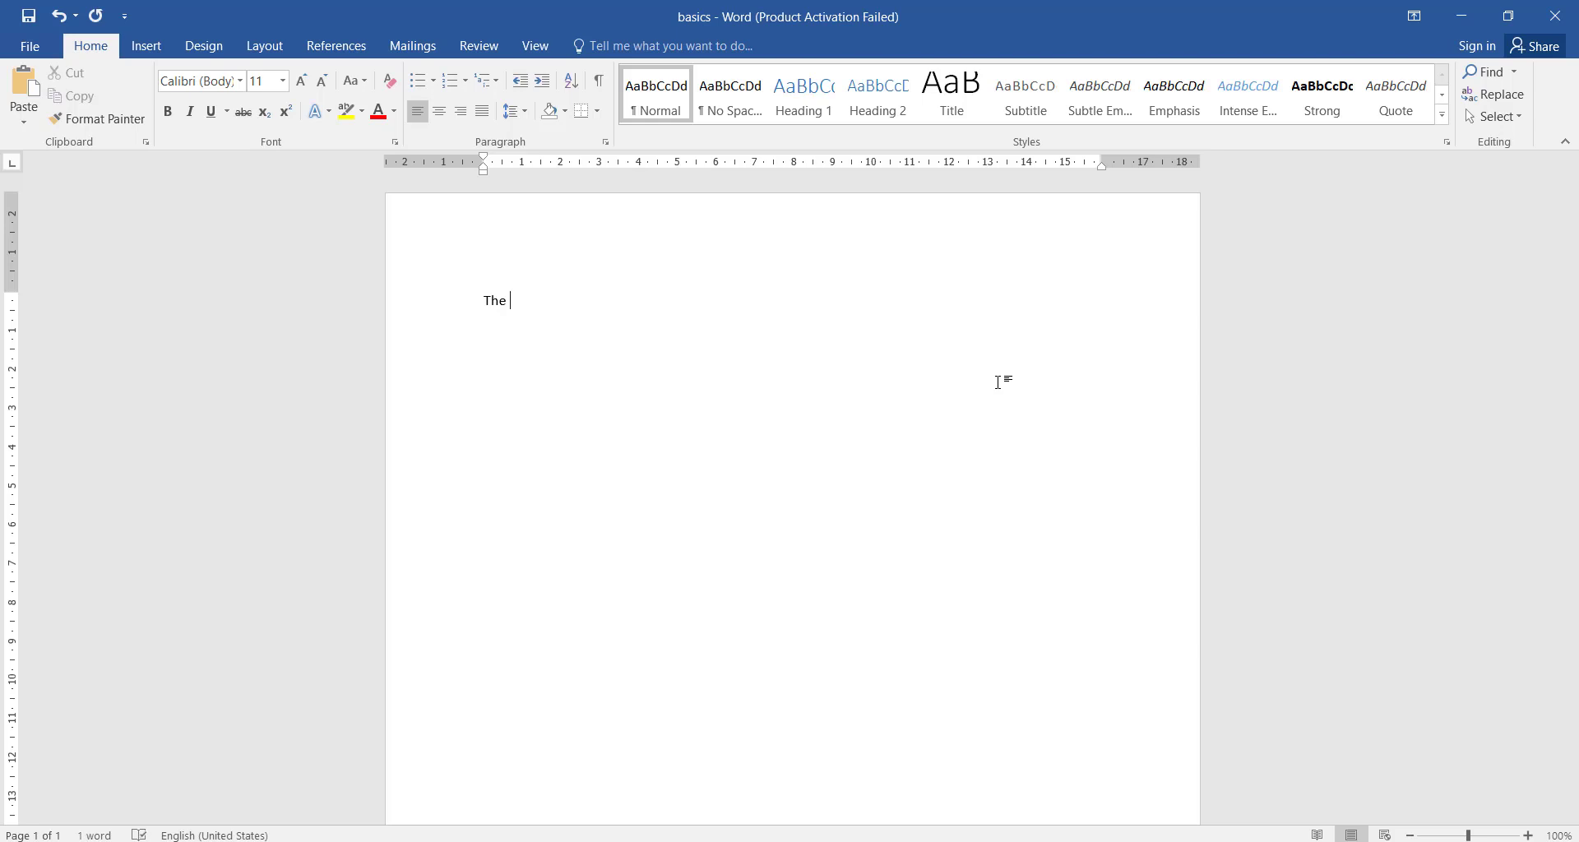
pyautogui.write('day')
pyautogui.write(' I wil')
pyautogui.write('l never ')
pyautogui.write('for')
pyautogui.write('get')
pyautogui.write('re')
pyautogui.write('me')
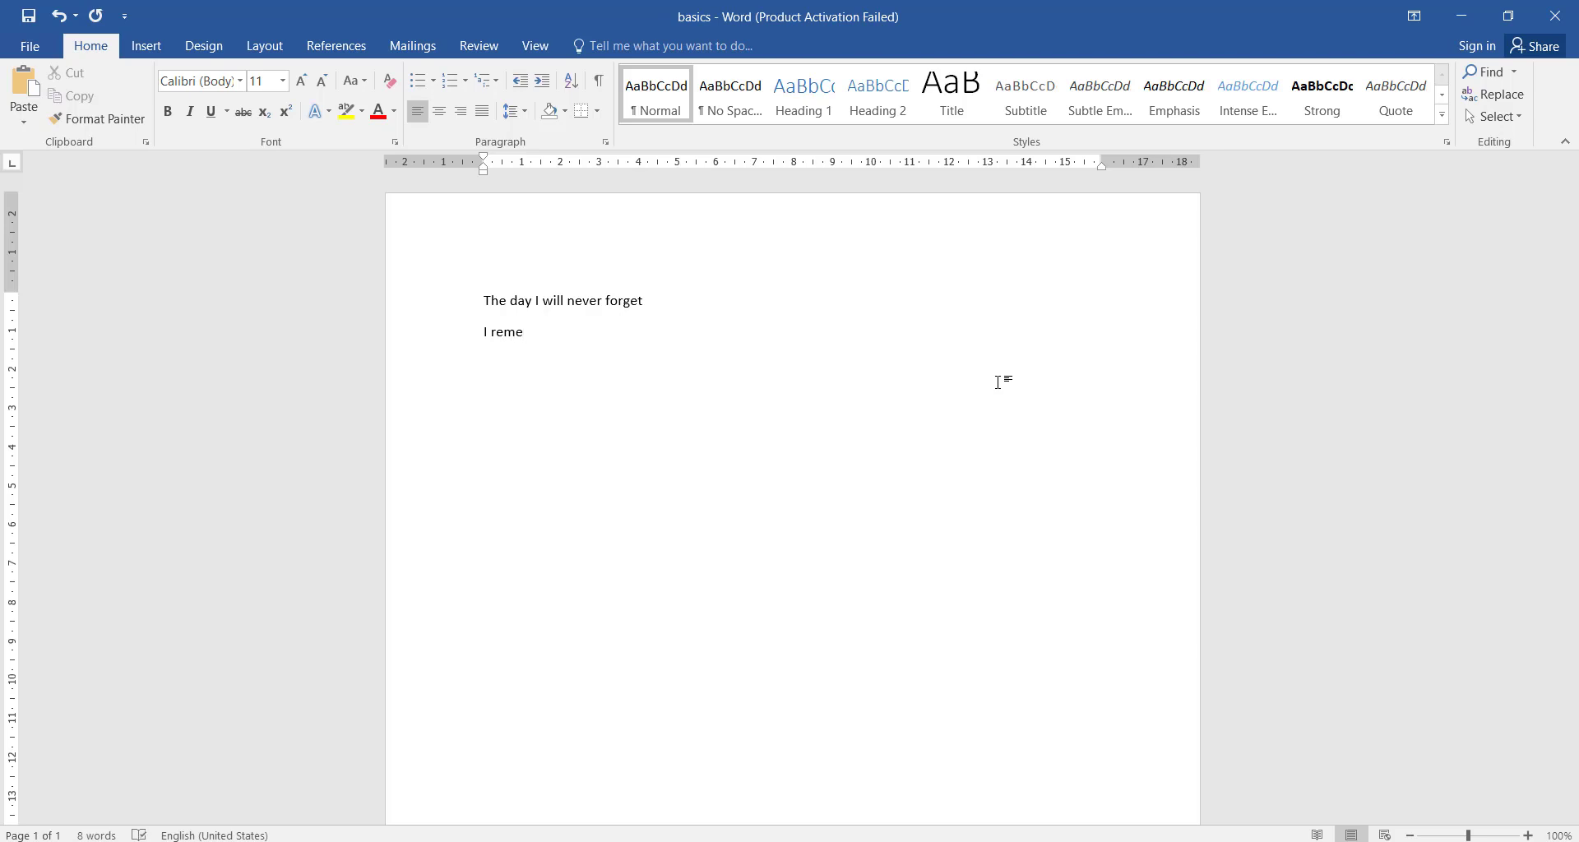
pyautogui.write('mber,,,')
# Leave blank space below, and add the lines "Folk Tales: The tortoise and the hare" and "Once upon a time..."
pyautogui.press('Return')
pyautogui.press('Return')
pyautogui.write('Folk Ta')
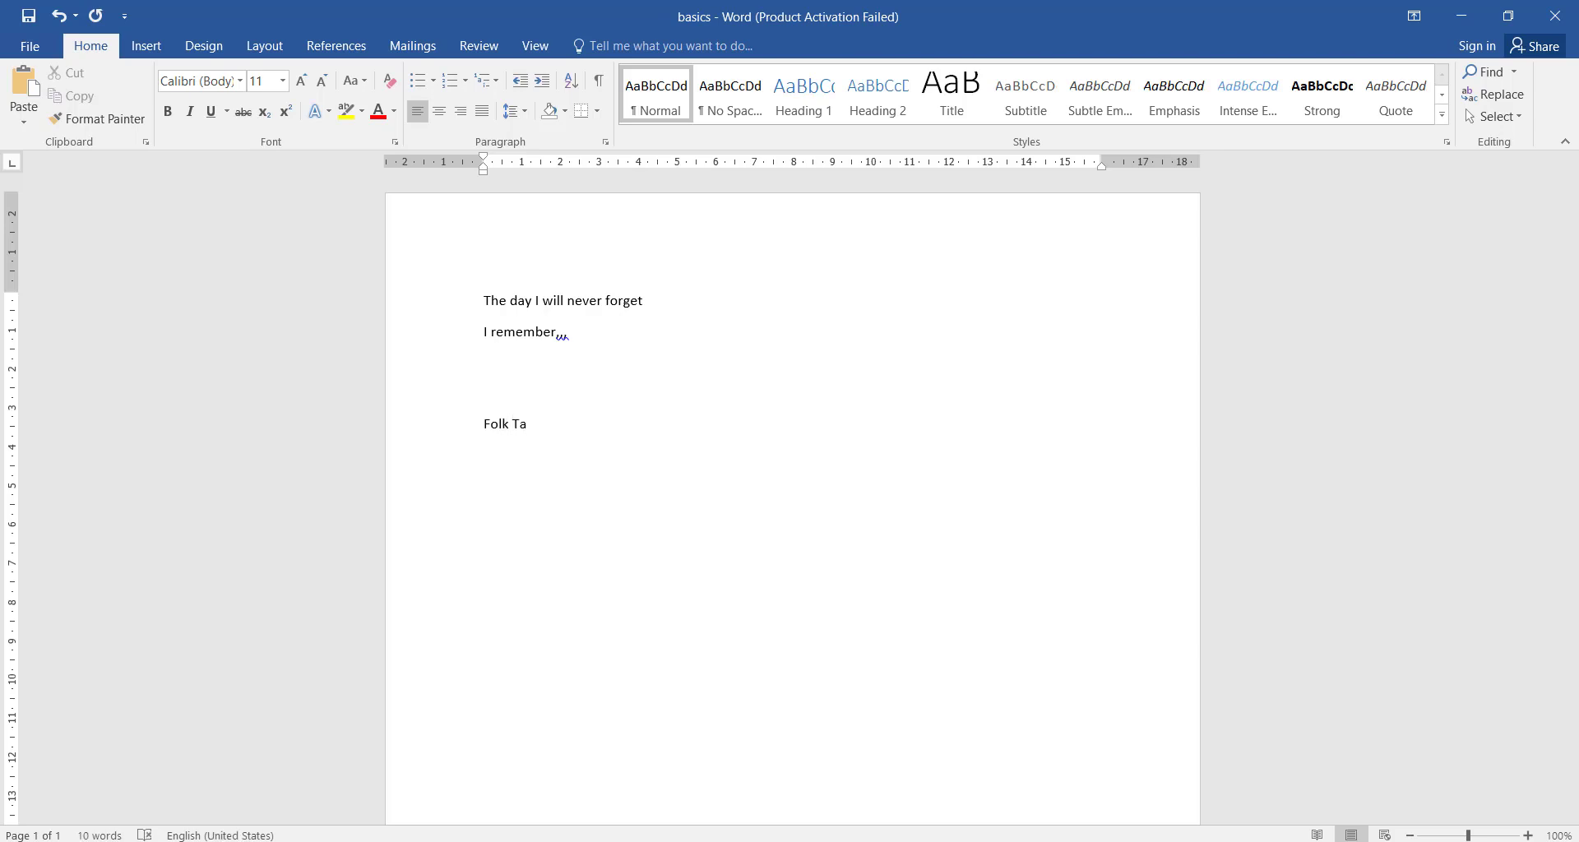
pyautogui.write('les: The tortoise and the hare')
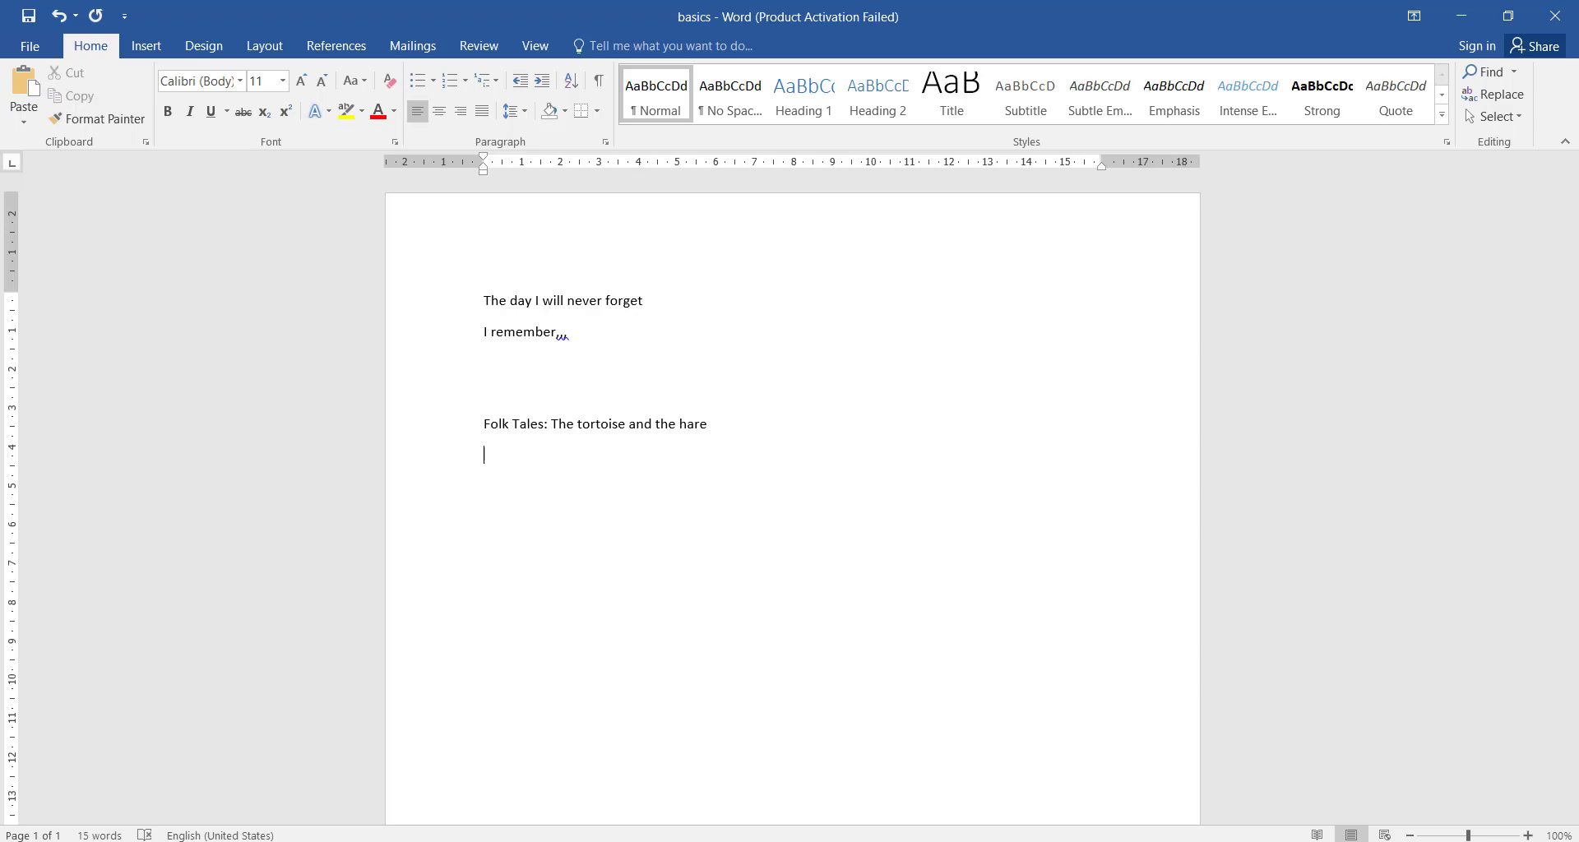
pyautogui.write('nce upon a time...')
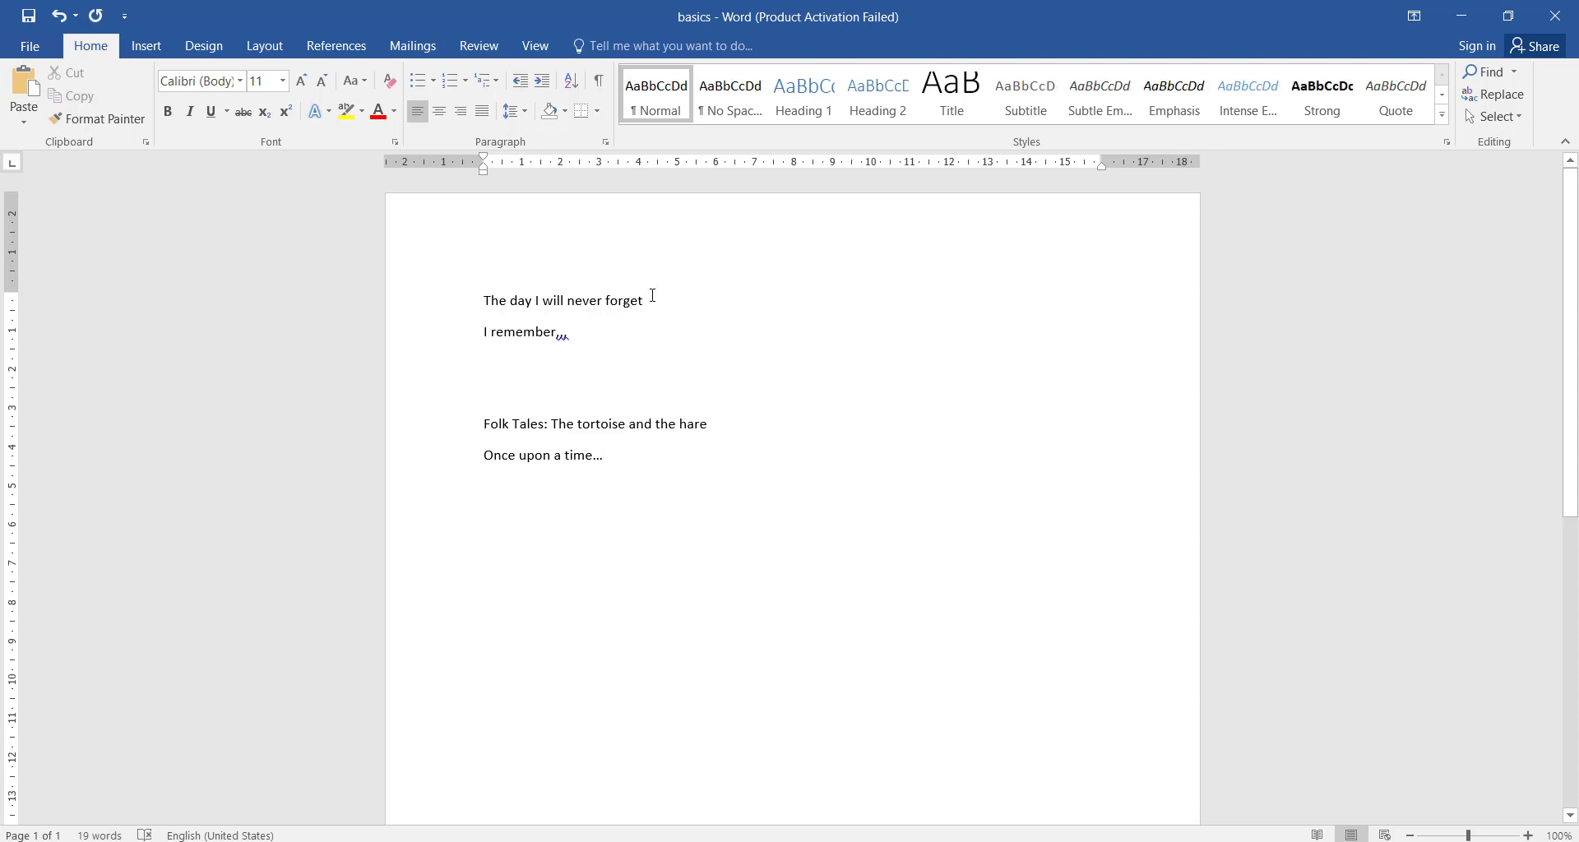
# Apply the Title style to "The day I will never forget" and the Subtitle style to the Folk Tales line
pyautogui.moveTo(649, 298); pyautogui.dragTo(490, 294)
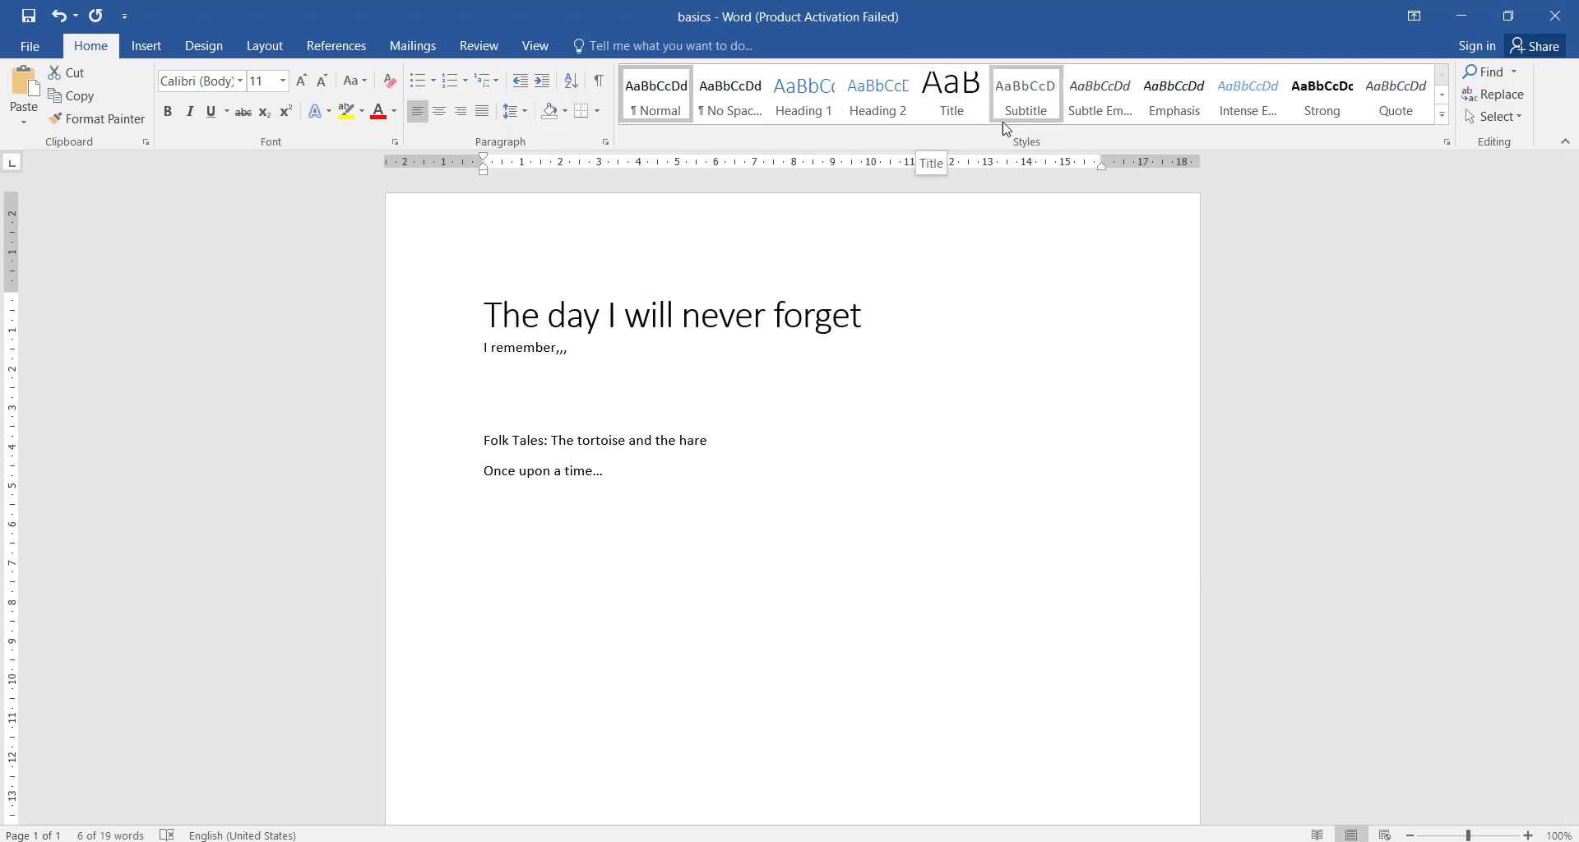
pyautogui.click(961, 100)
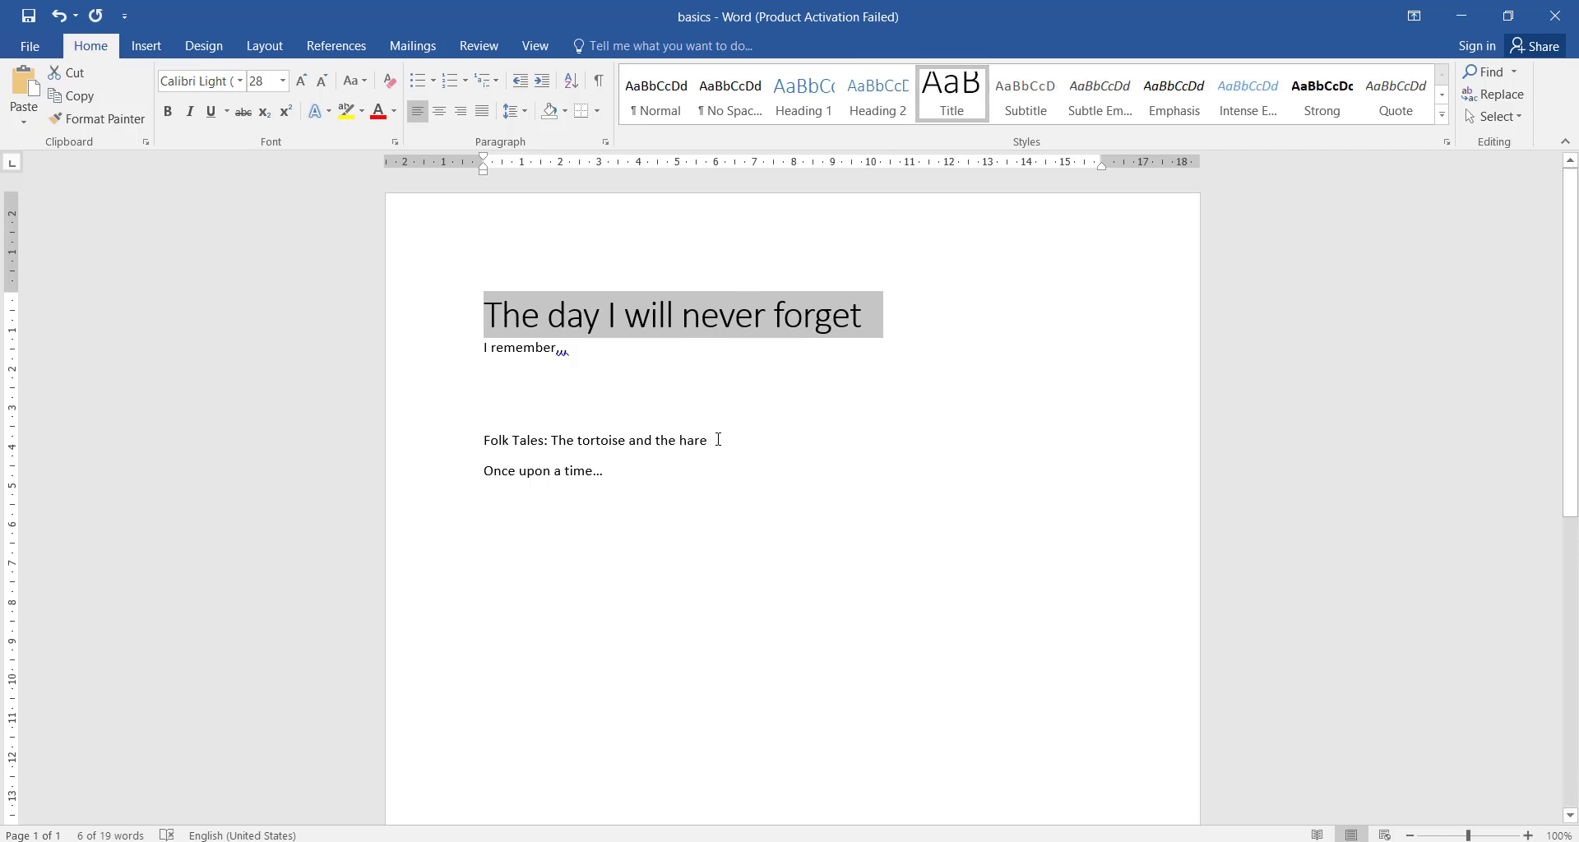
pyautogui.moveTo(718, 440); pyautogui.dragTo(488, 438)
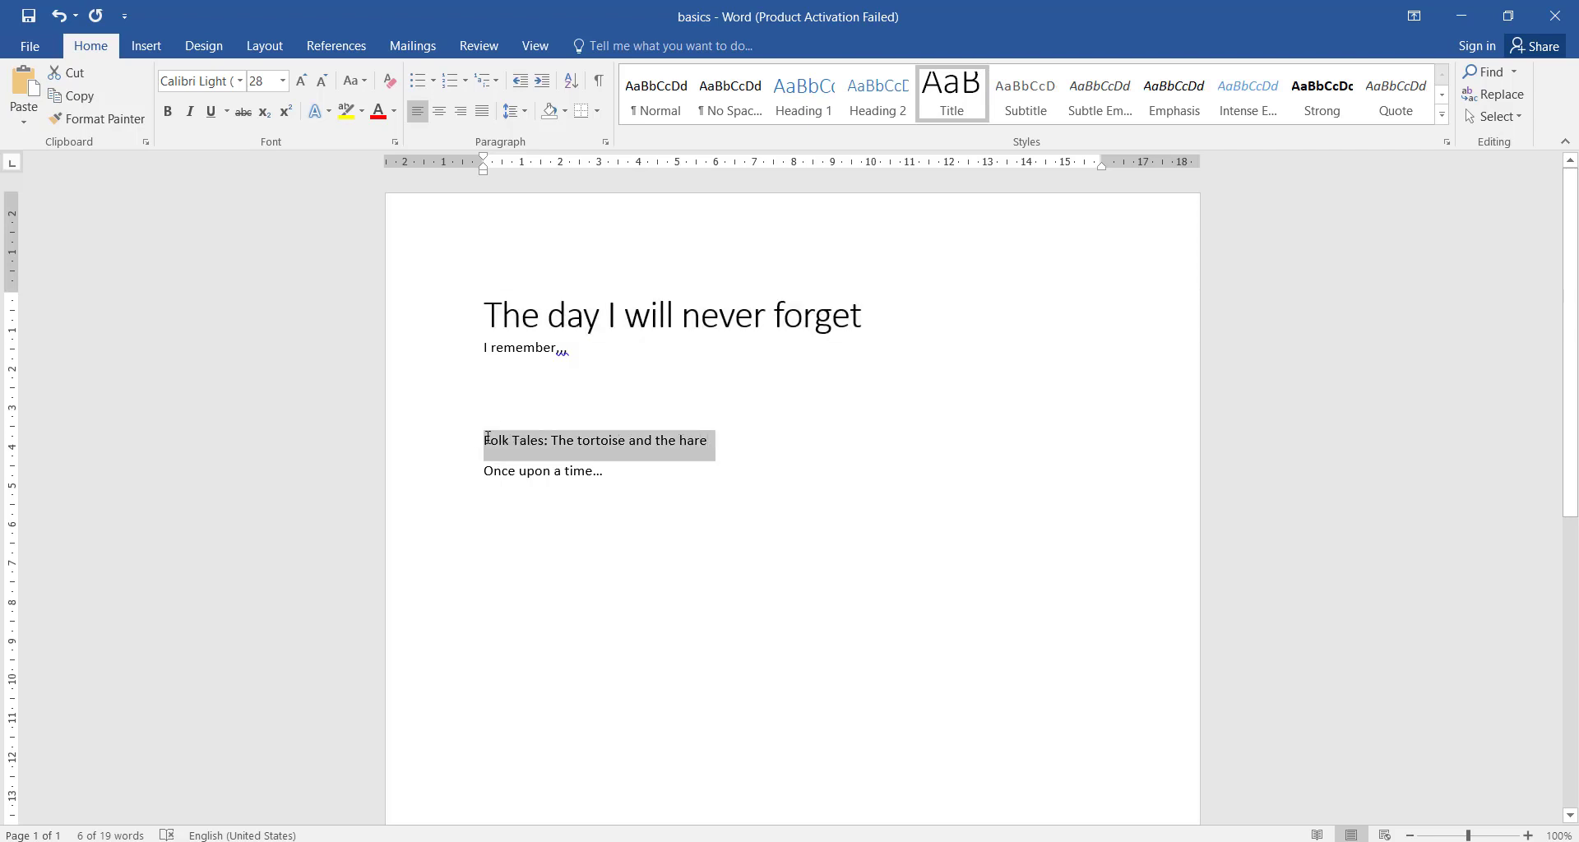
pyautogui.click(1034, 108)
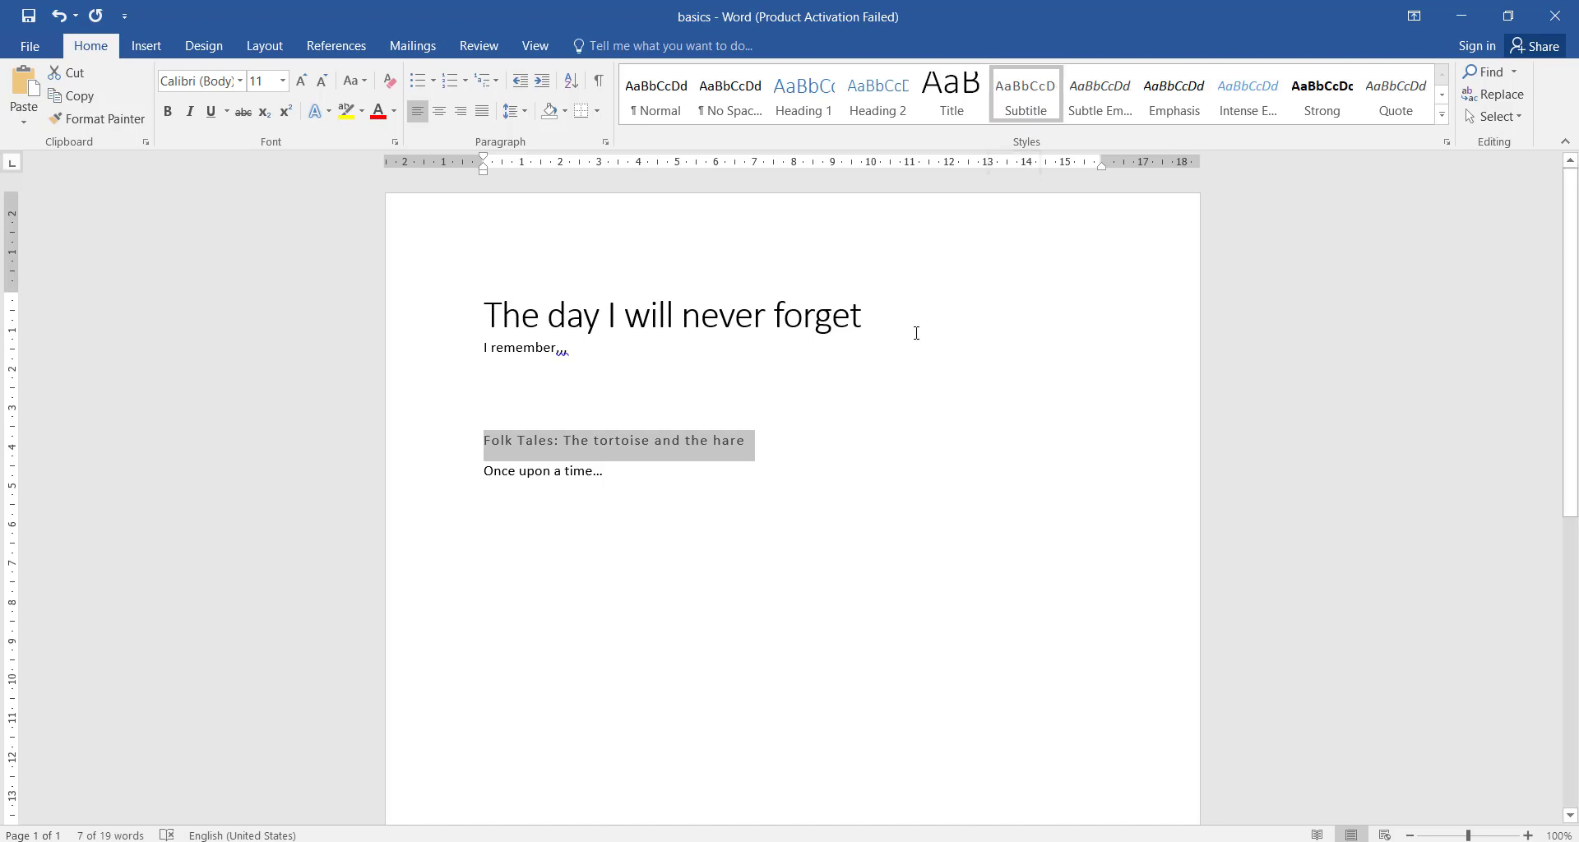
pyautogui.click(885, 415)
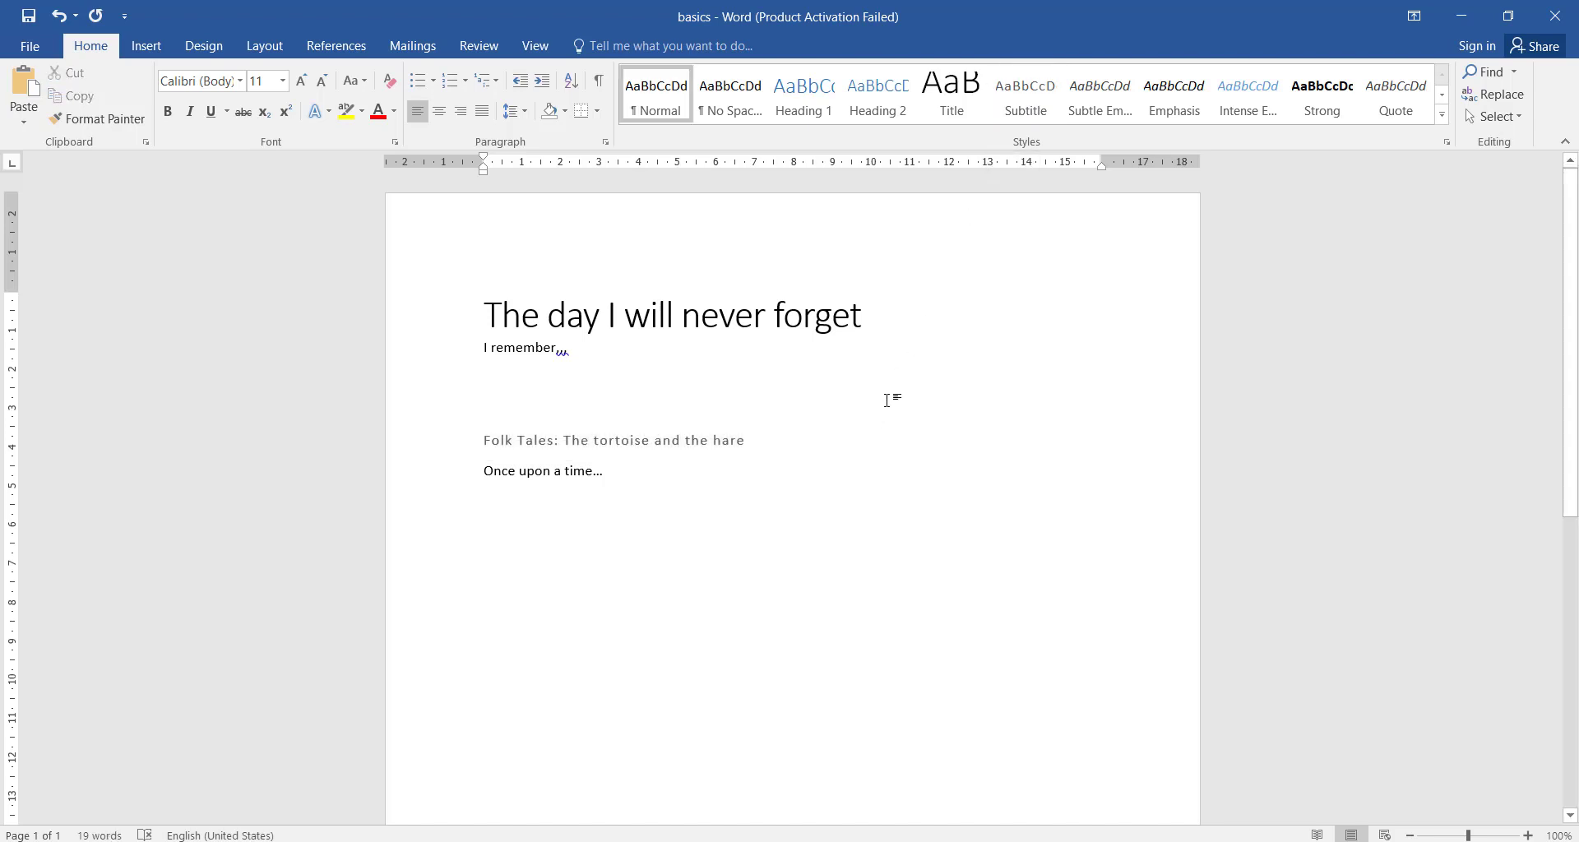
# Check which styles are applied to the "The day I will never forget" line and the Folk Tales line
pyautogui.click(881, 317)
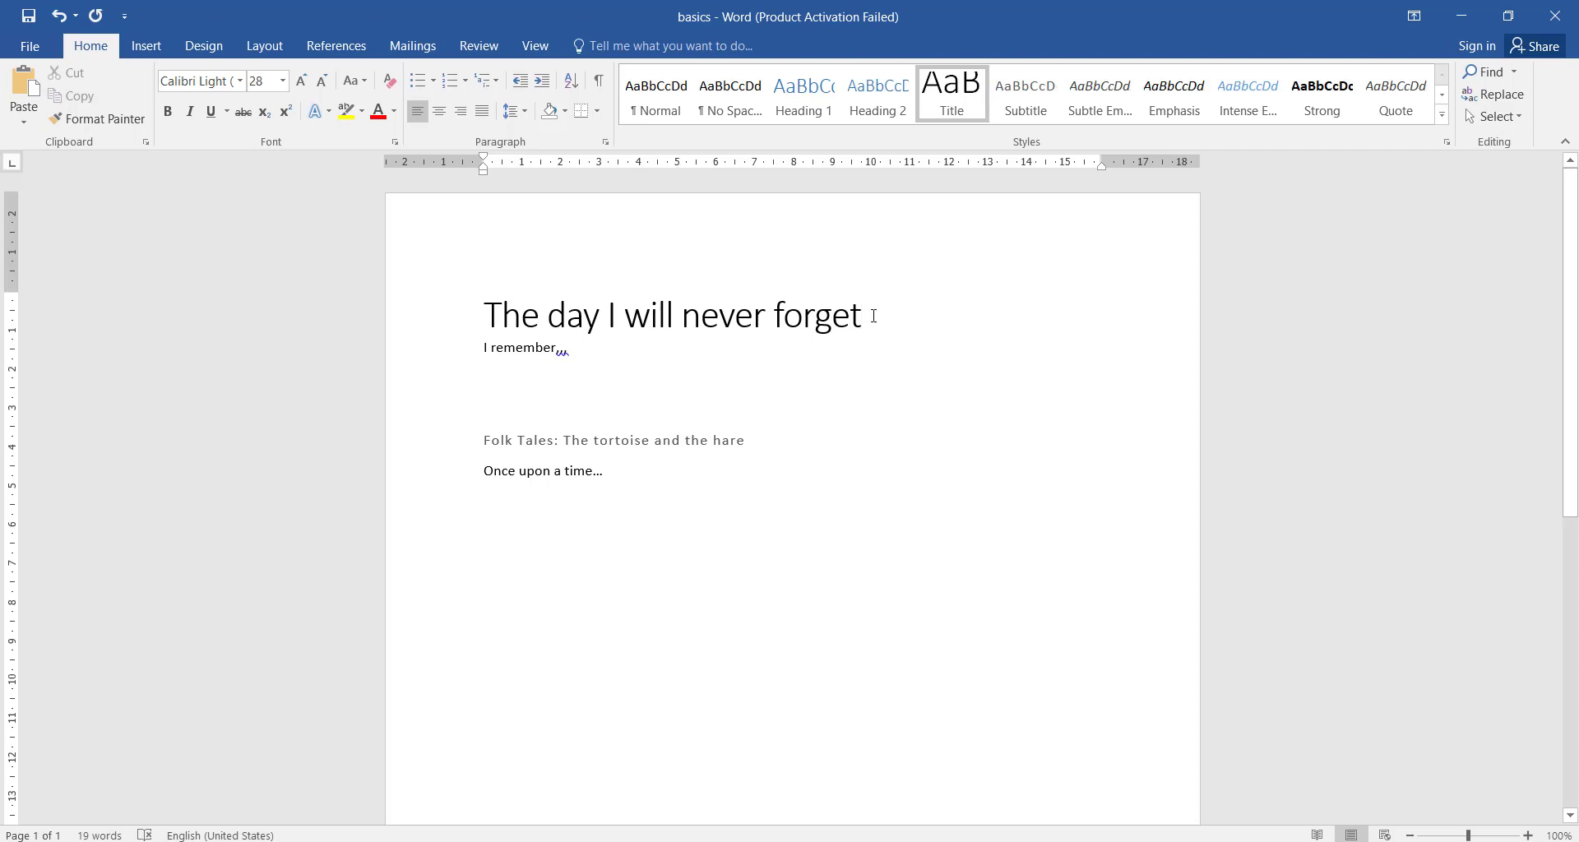
pyautogui.moveTo(862, 317); pyautogui.dragTo(522, 317)
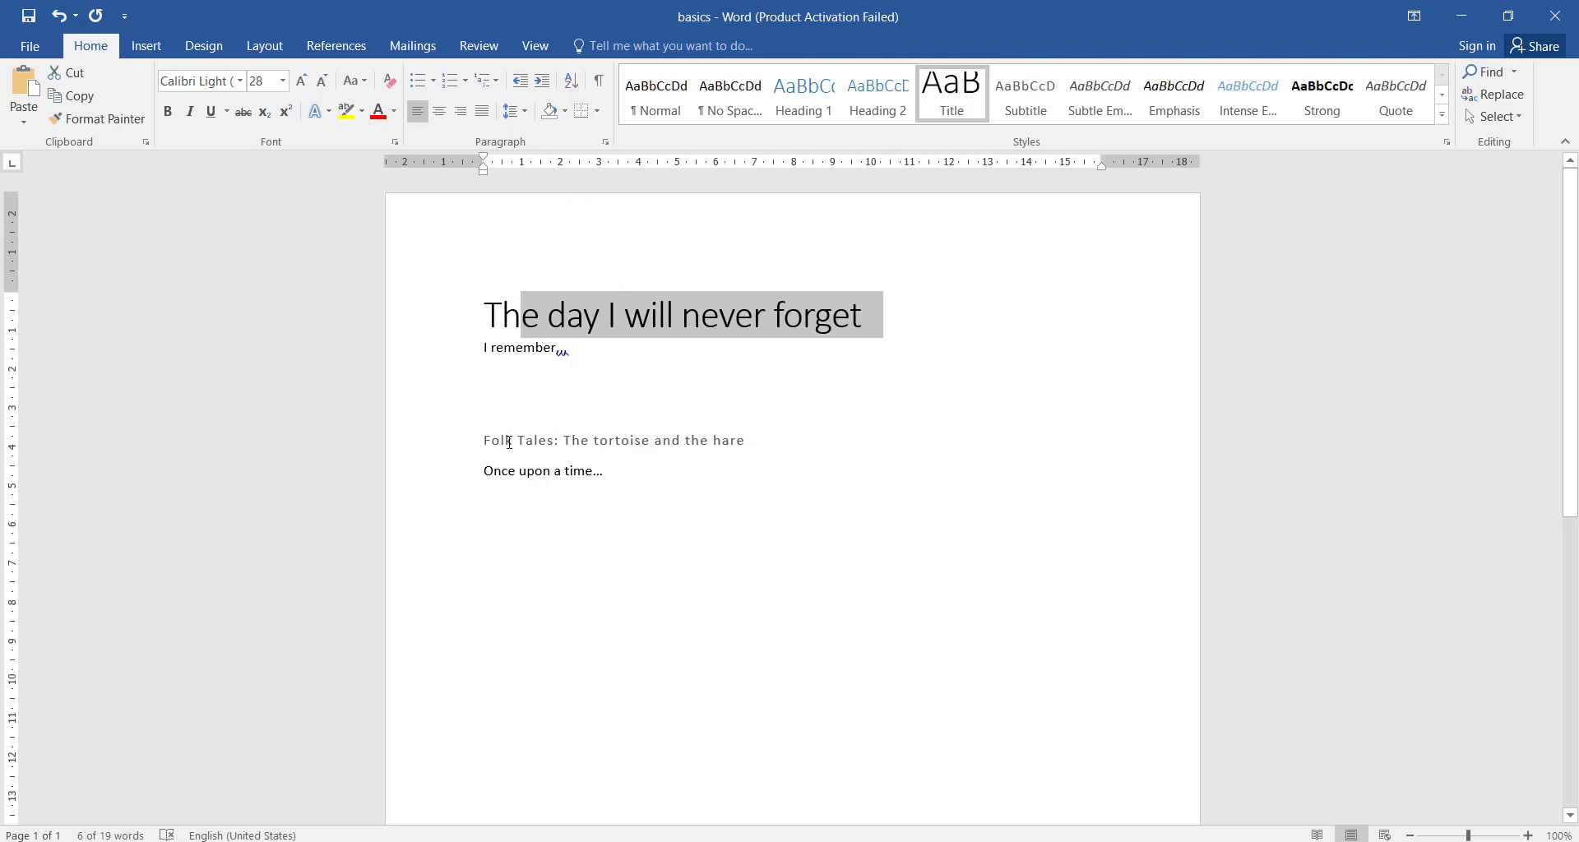
pyautogui.moveTo(484, 438); pyautogui.dragTo(743, 455)
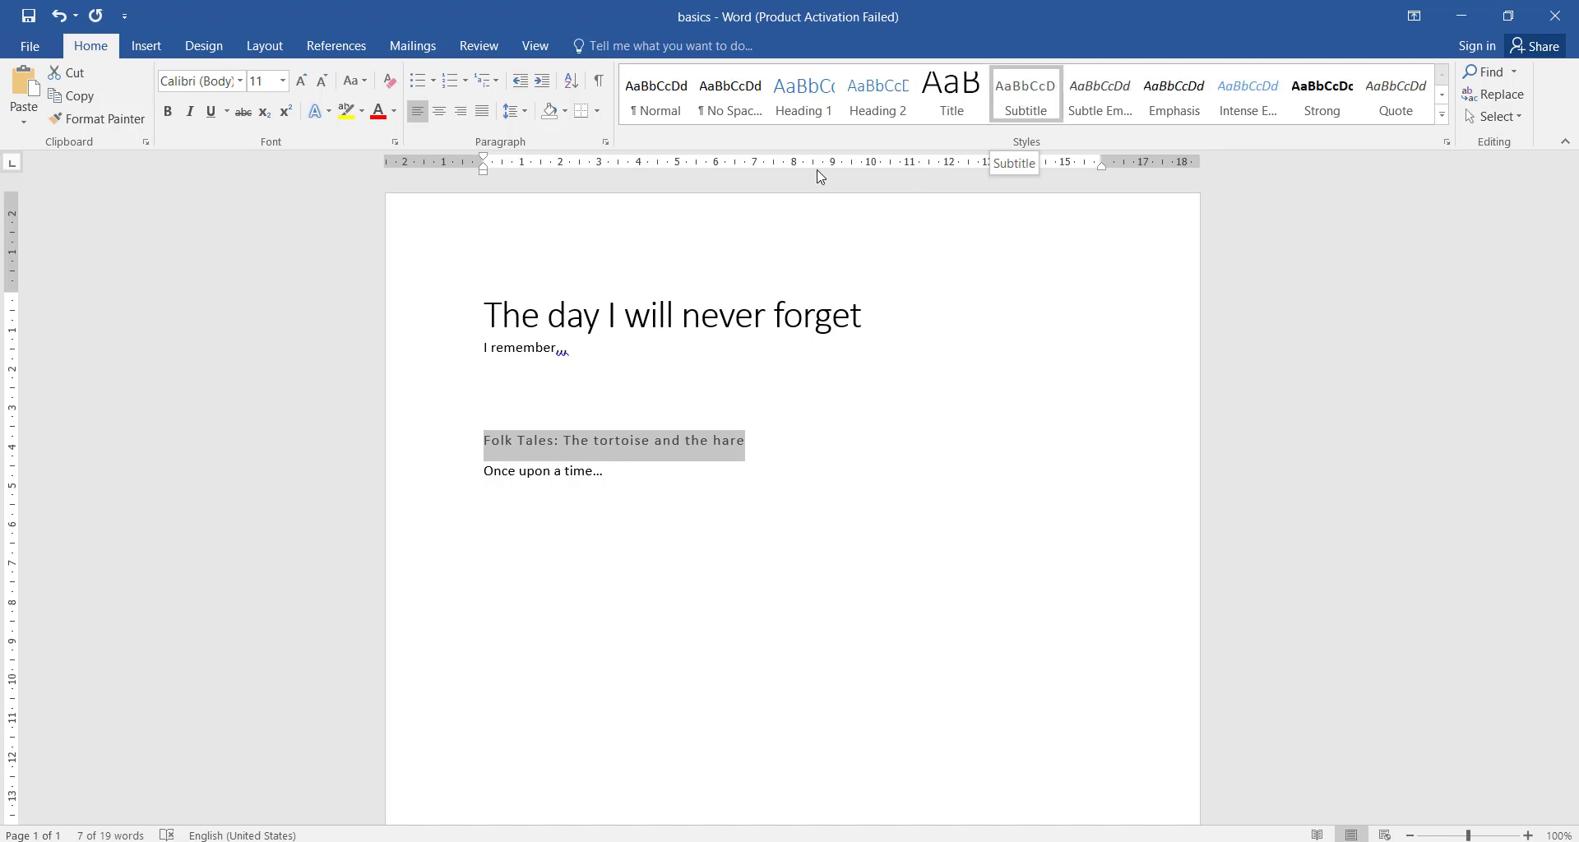
pyautogui.click(597, 548)
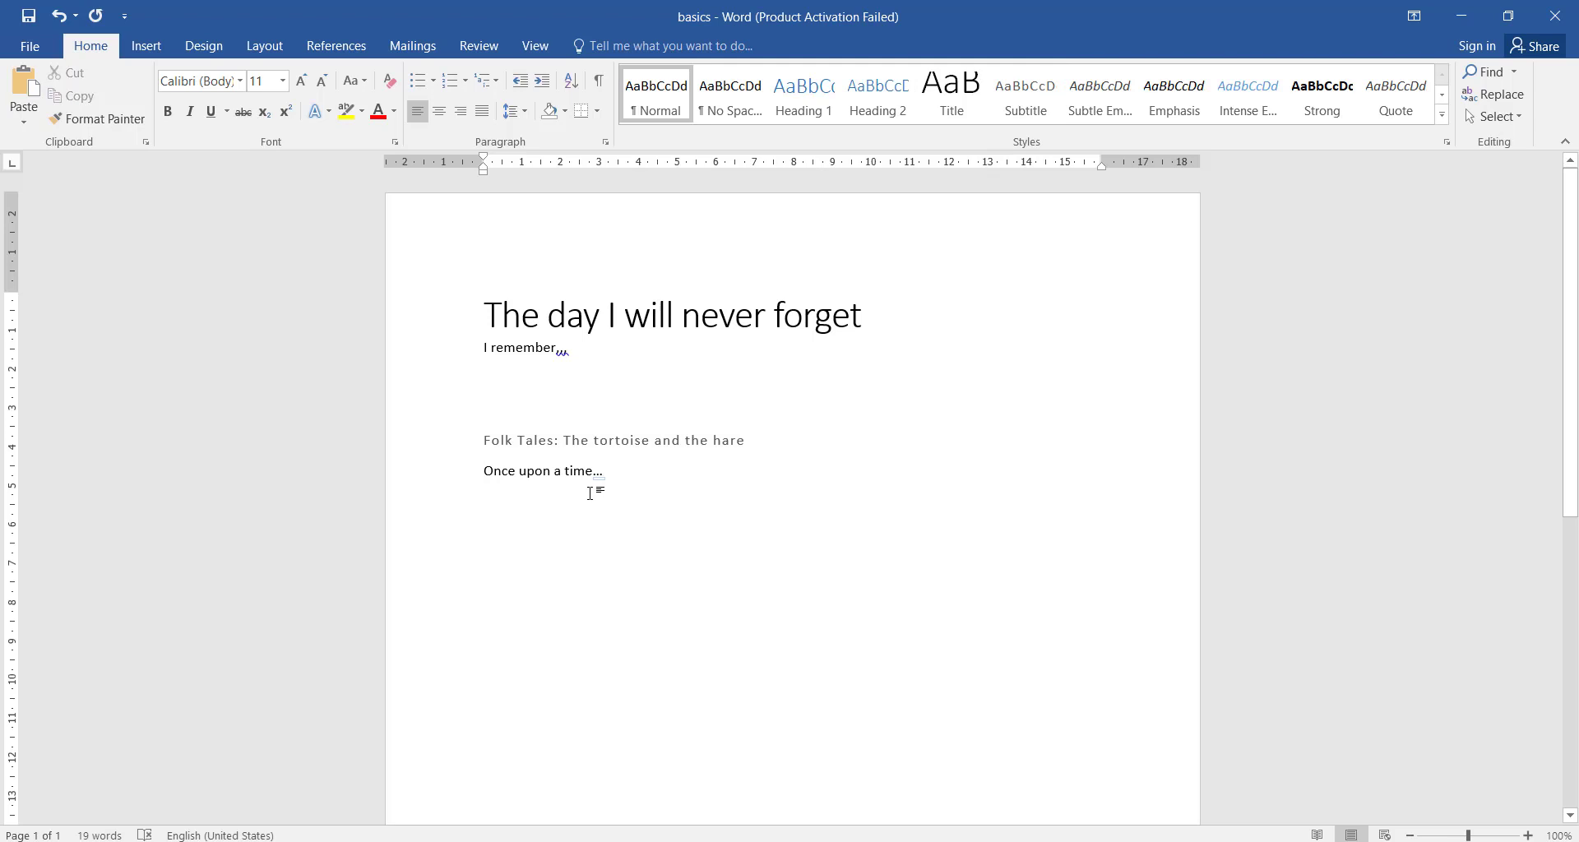
# Modify the Normal style to use 12 pt Arial
pyautogui.rightClick(638, 99)
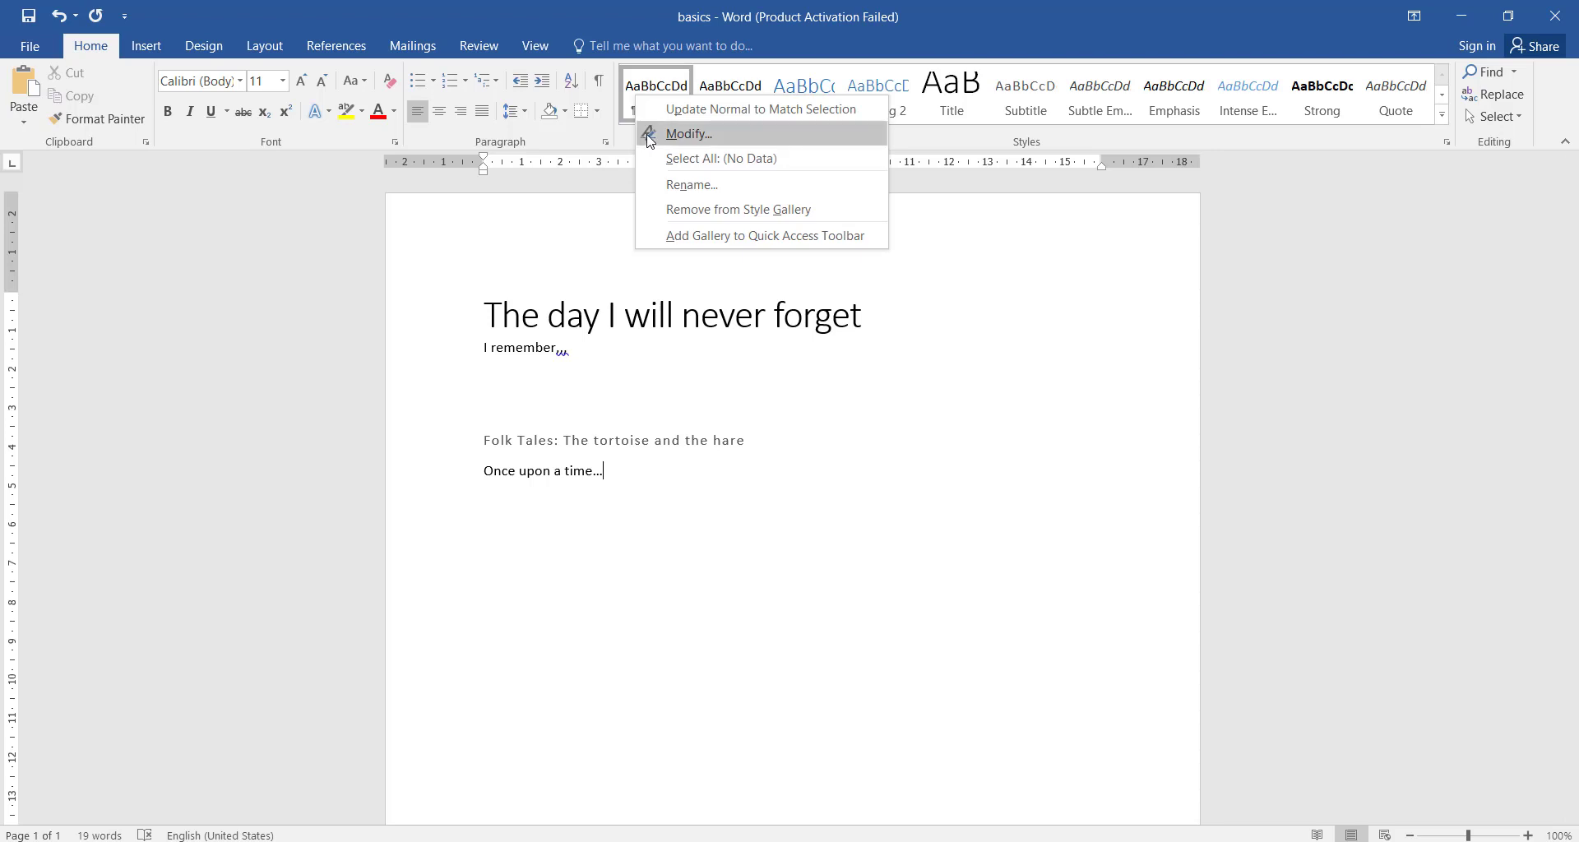
pyautogui.click(651, 133)
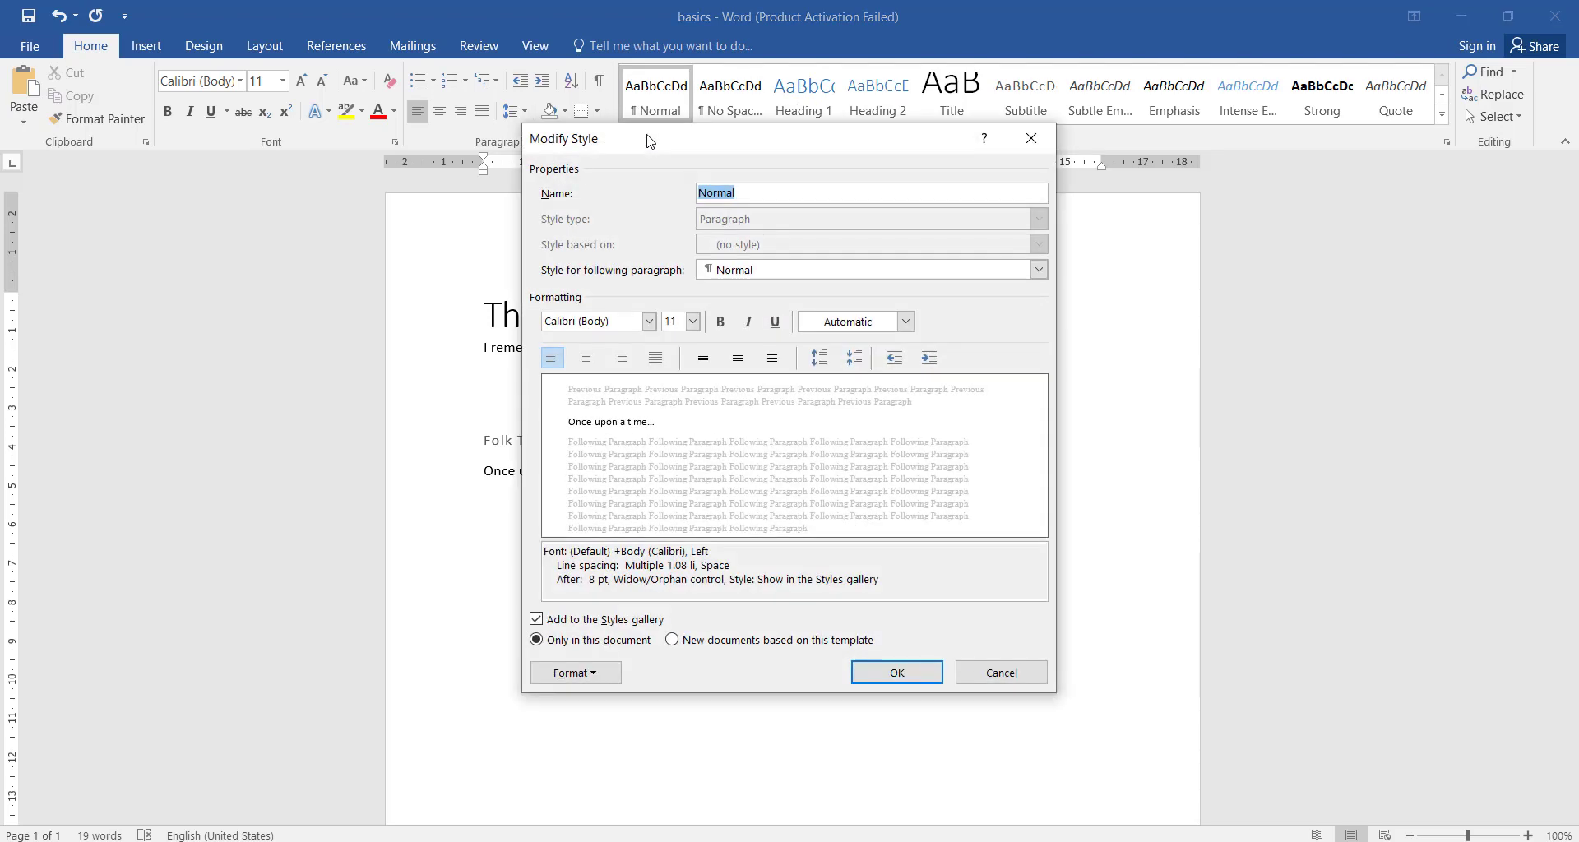
pyautogui.click(692, 322)
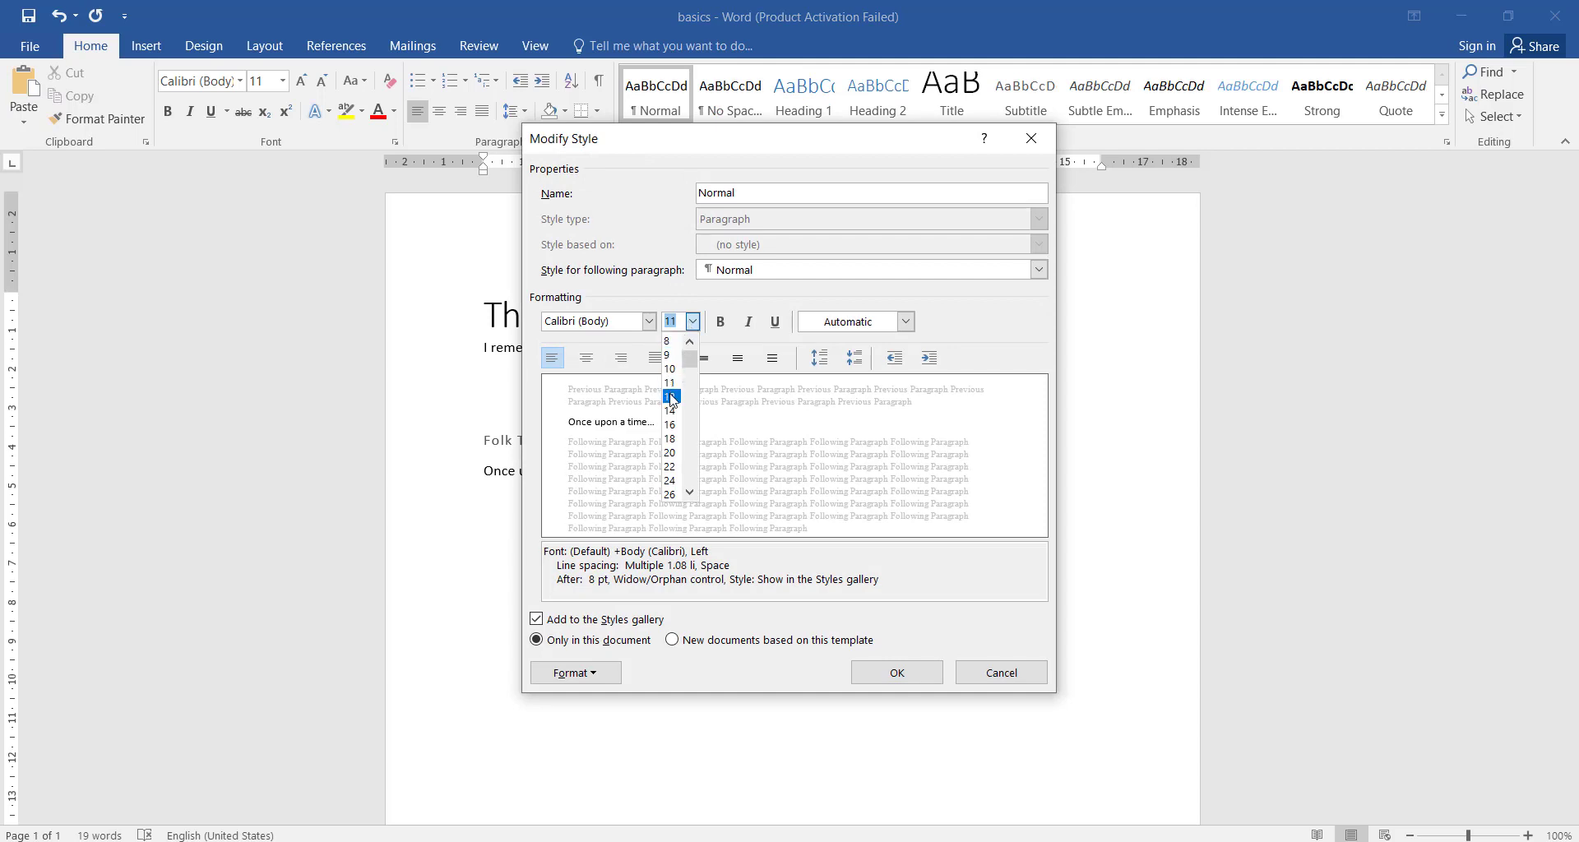
pyautogui.click(671, 397)
pyautogui.click(649, 321)
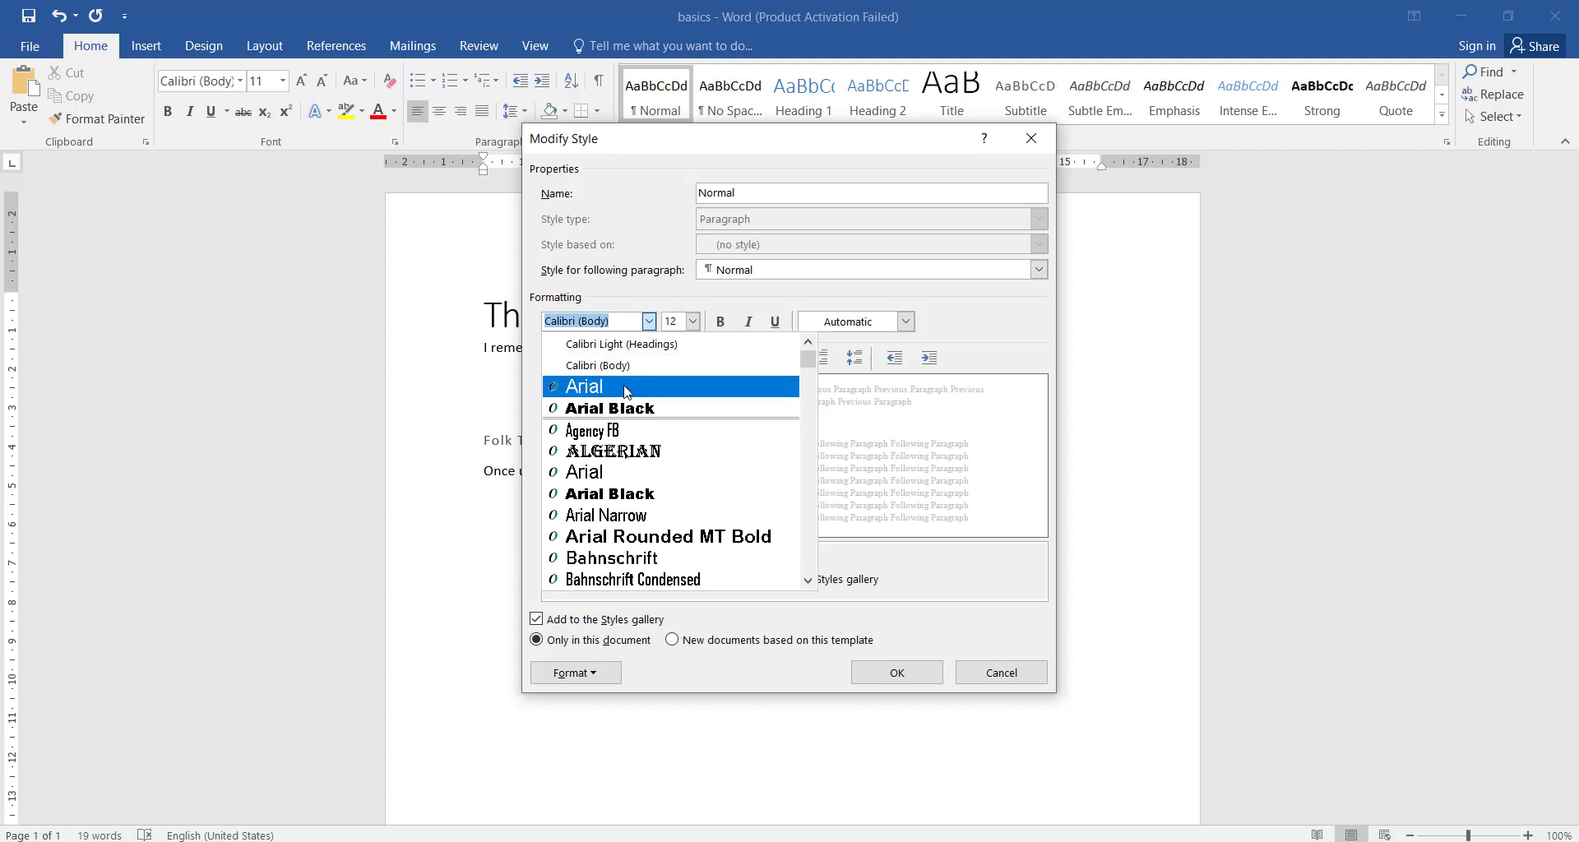
pyautogui.click(626, 389)
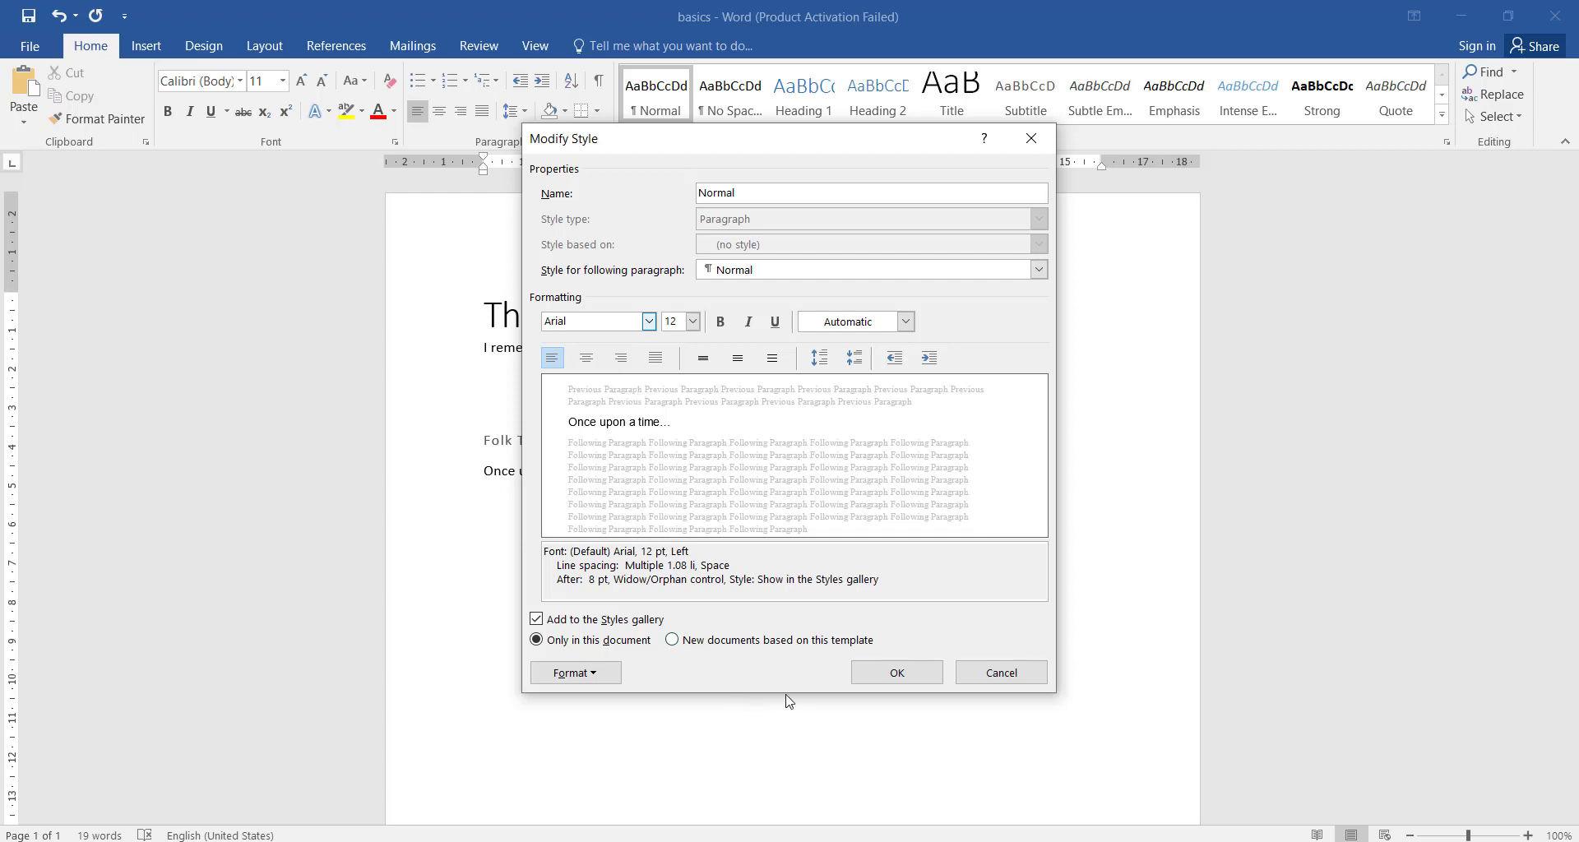
pyautogui.click(896, 673)
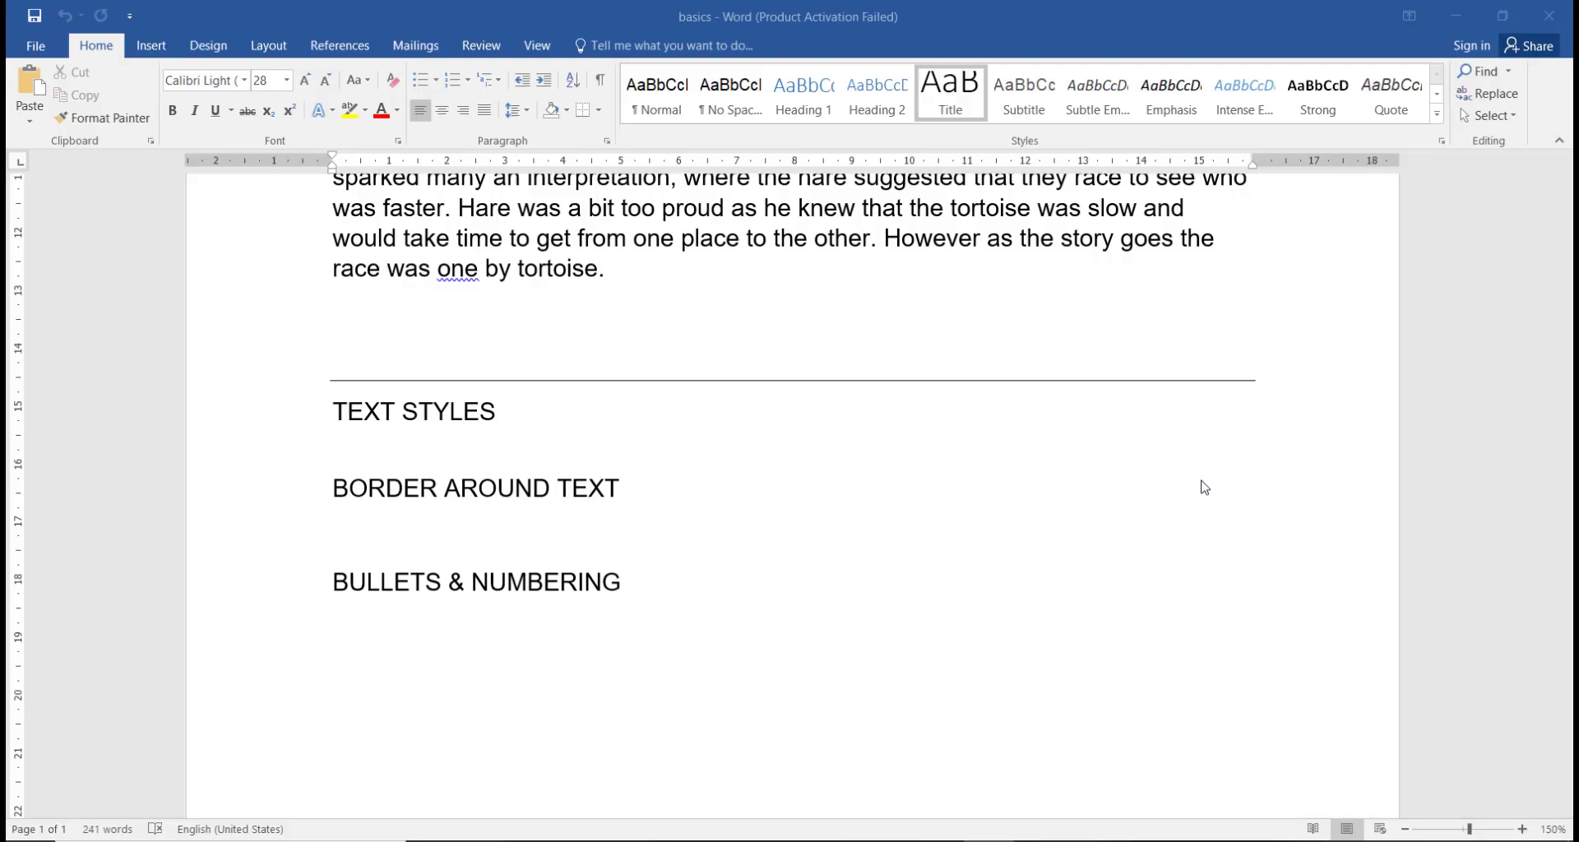
# Review the document from the title through the story paragraphs and the Folk Tales section
pyautogui.scroll(8, 1201, 489)
pyautogui.scroll(1, 1206, 508)
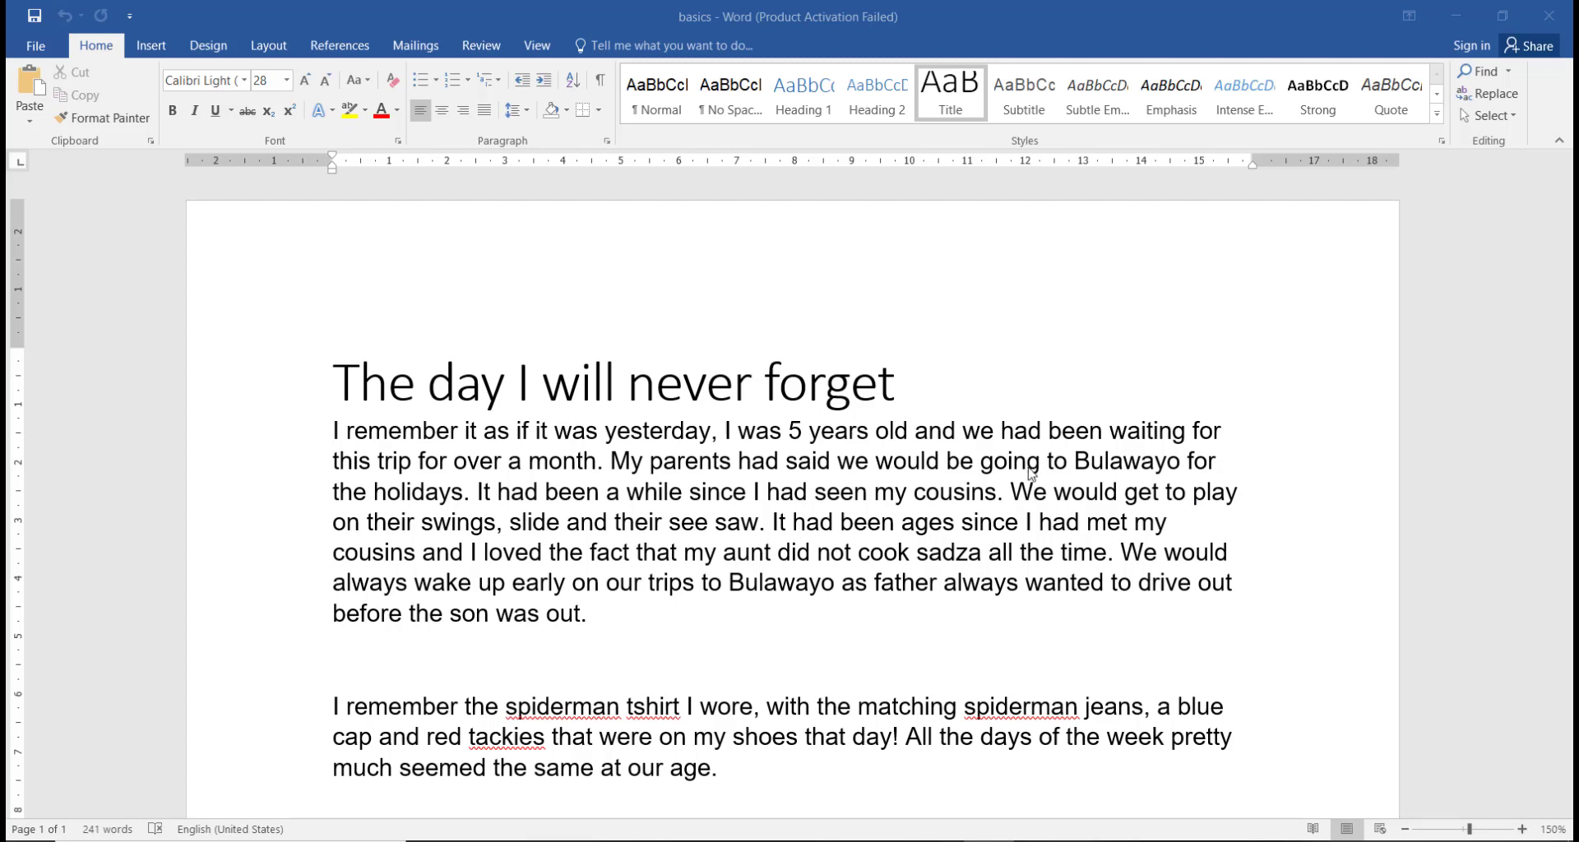
pyautogui.scroll(-6, 923, 403)
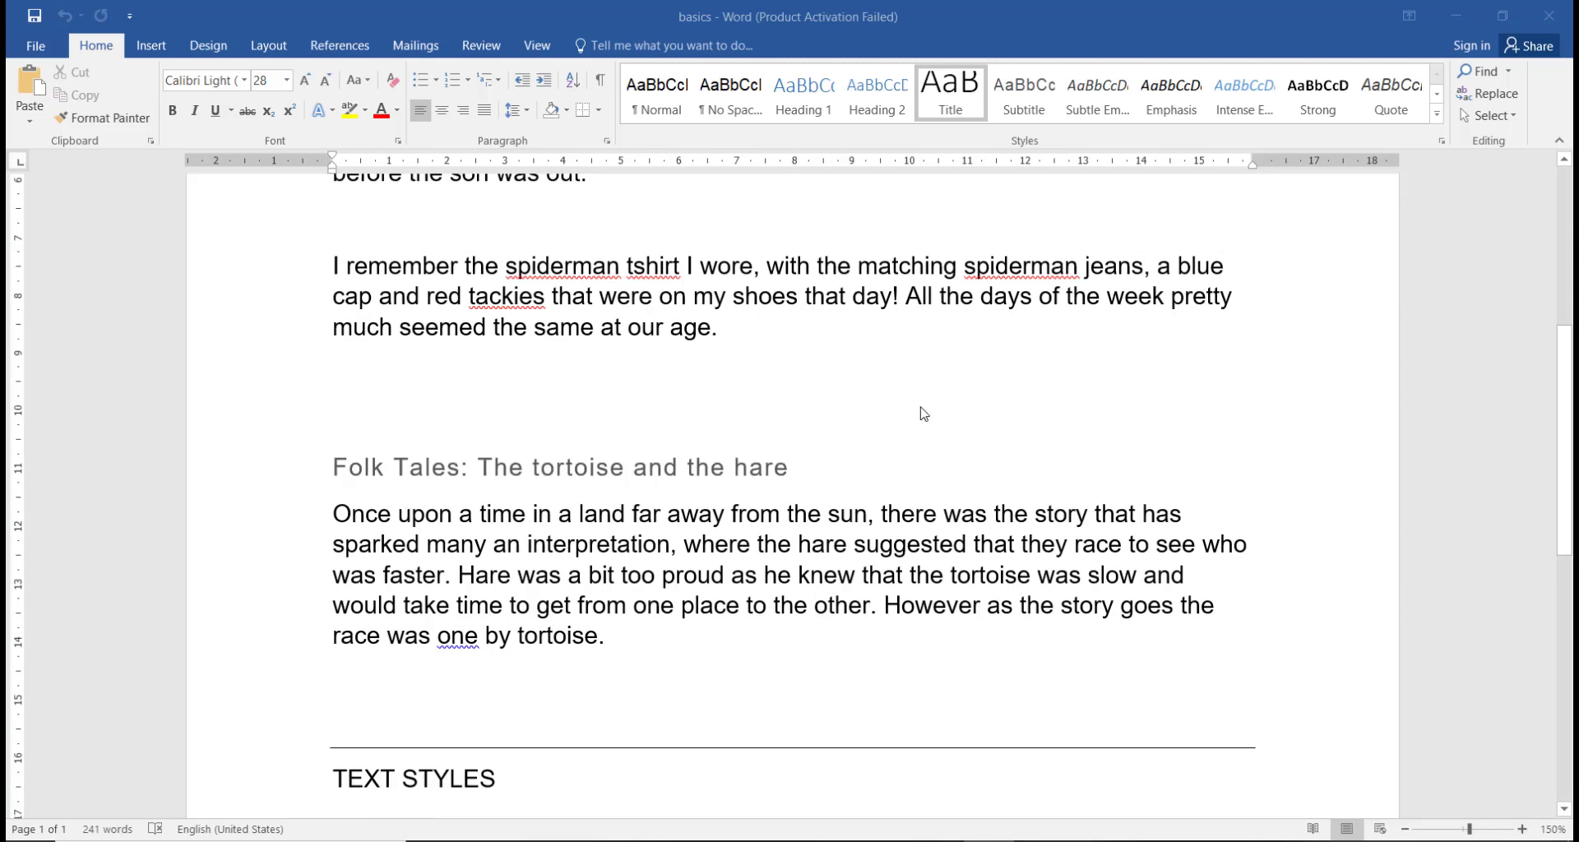
pyautogui.scroll(2, 923, 415)
pyautogui.scroll(3, 923, 415)
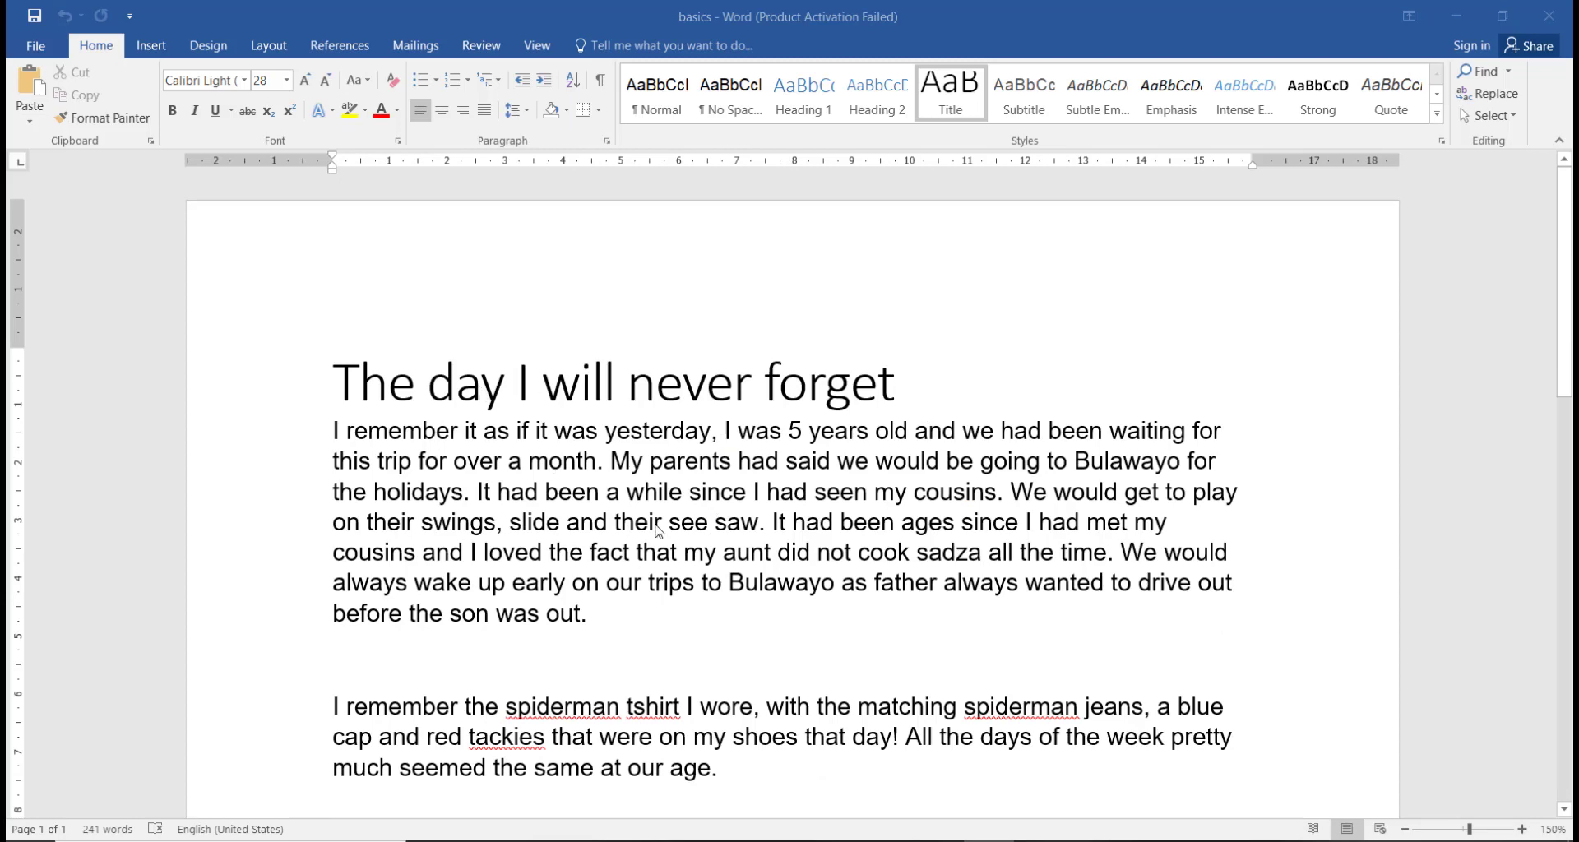
pyautogui.scroll(-1, 631, 531)
pyautogui.scroll(-4, 631, 530)
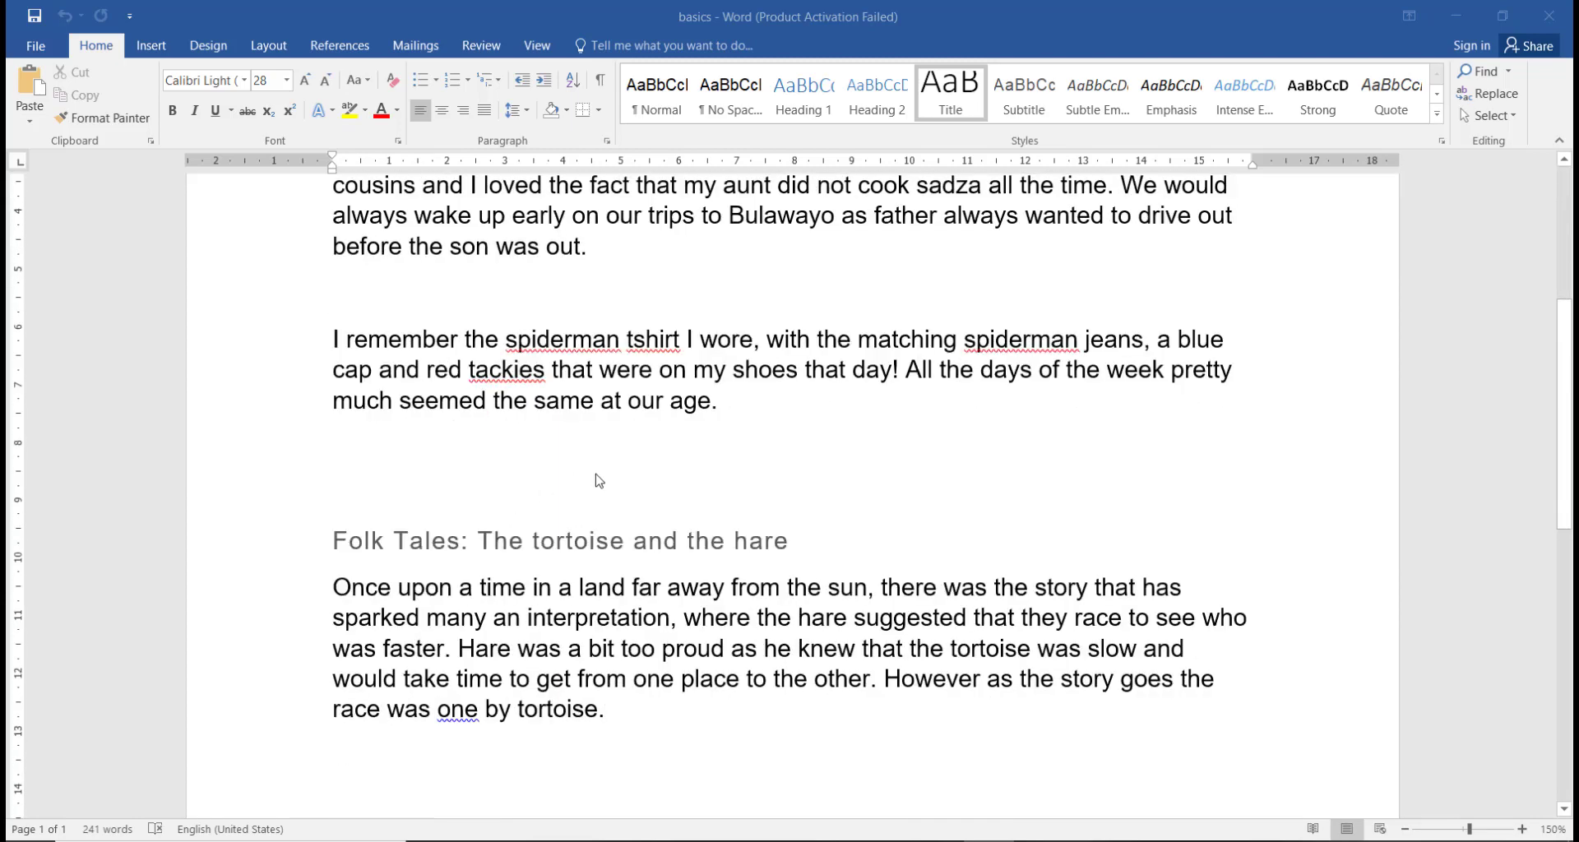
pyautogui.scroll(4, 609, 485)
pyautogui.scroll(1, 610, 489)
pyautogui.scroll(-5, 637, 695)
pyautogui.scroll(3, 734, 612)
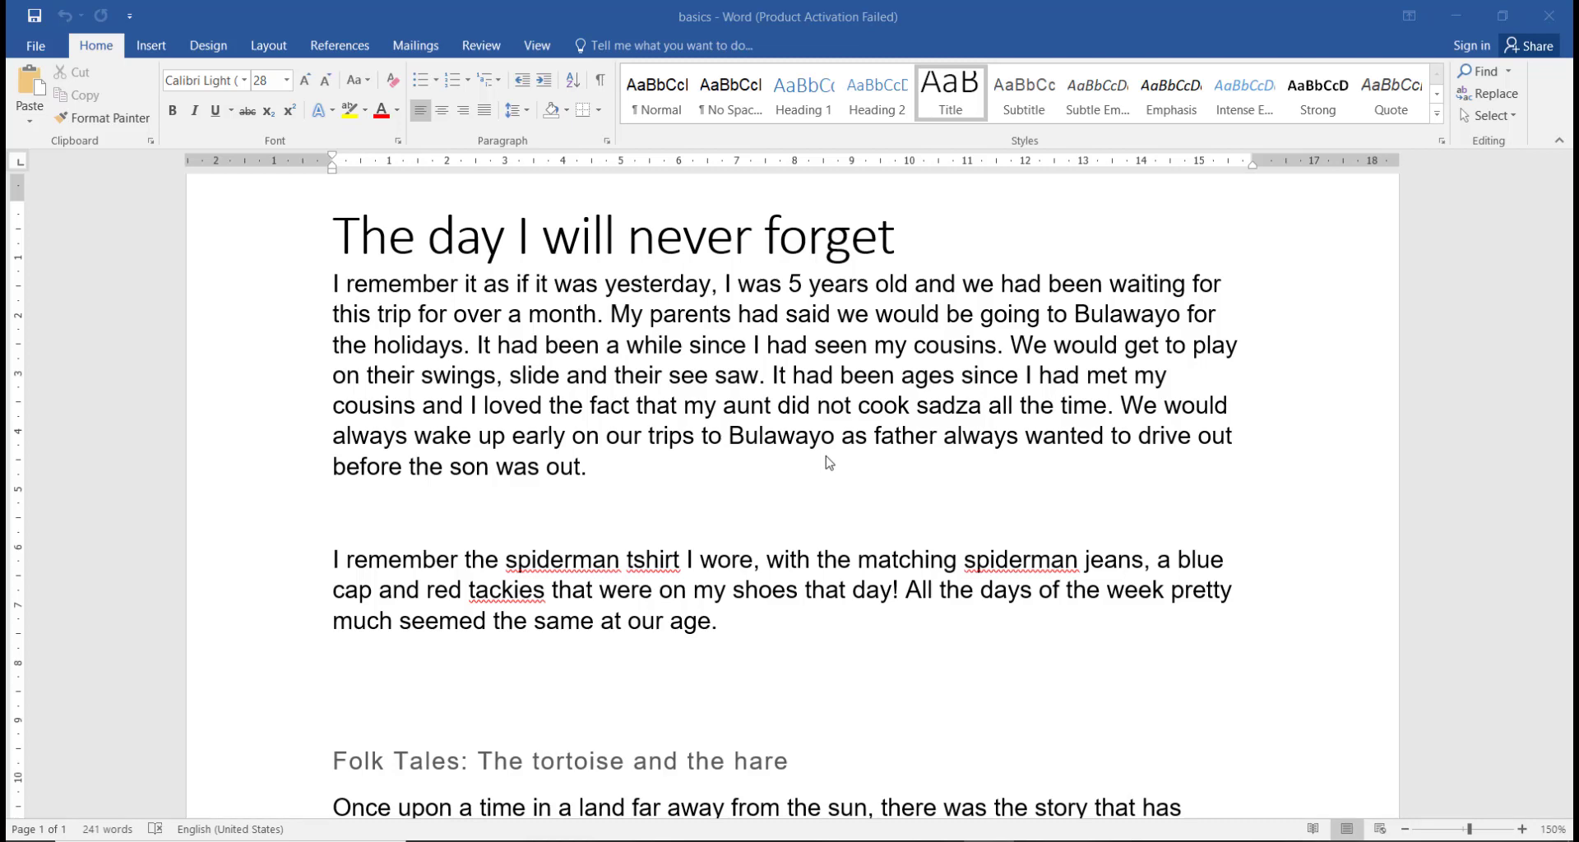
pyautogui.scroll(2, 679, 504)
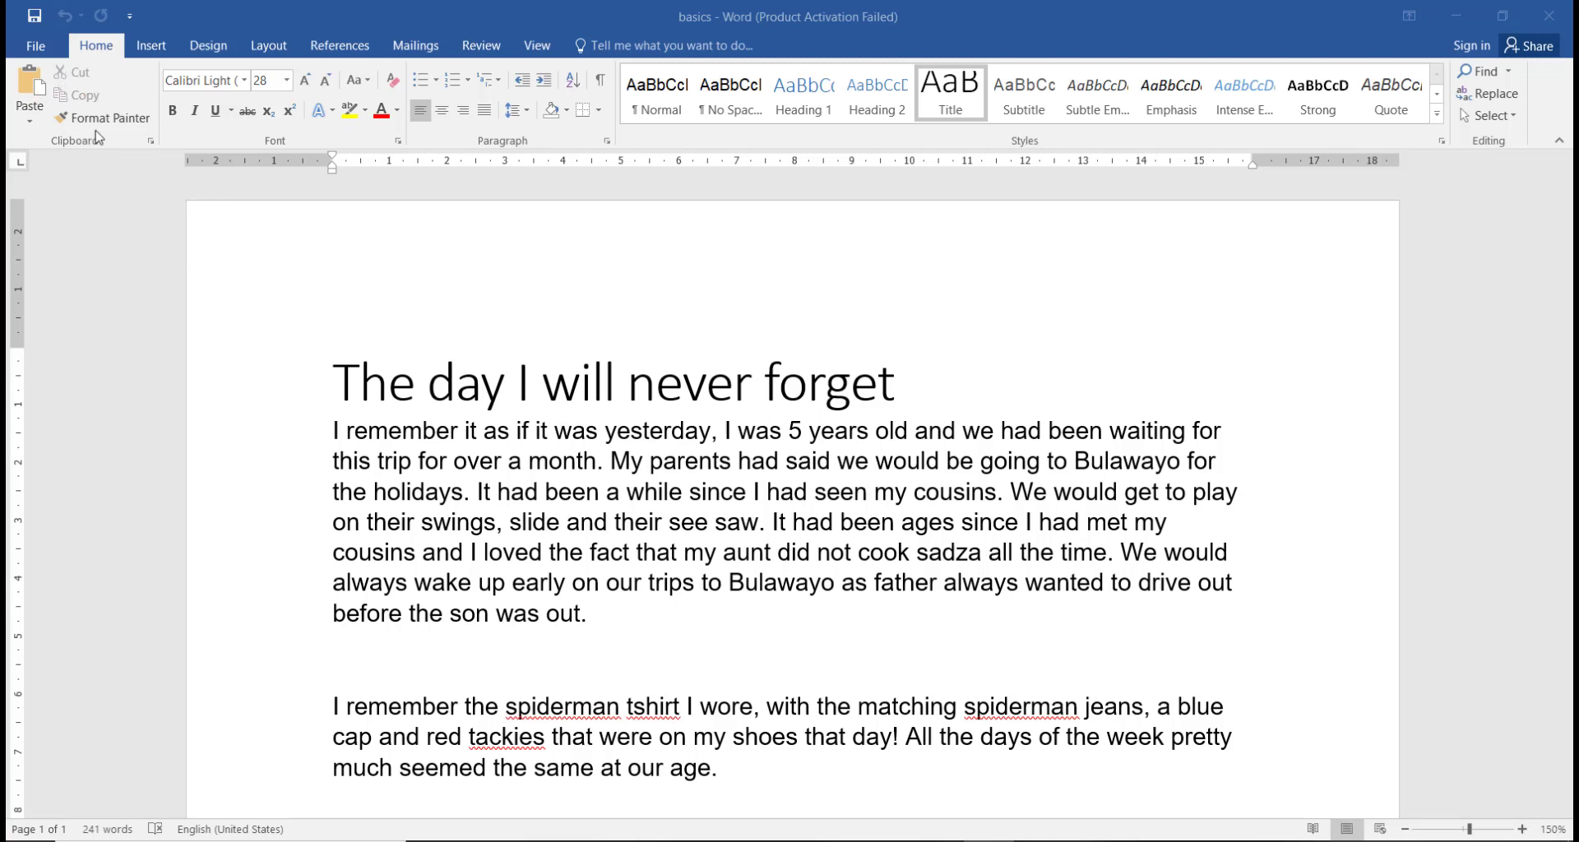
pyautogui.scroll(-4, 180, 429)
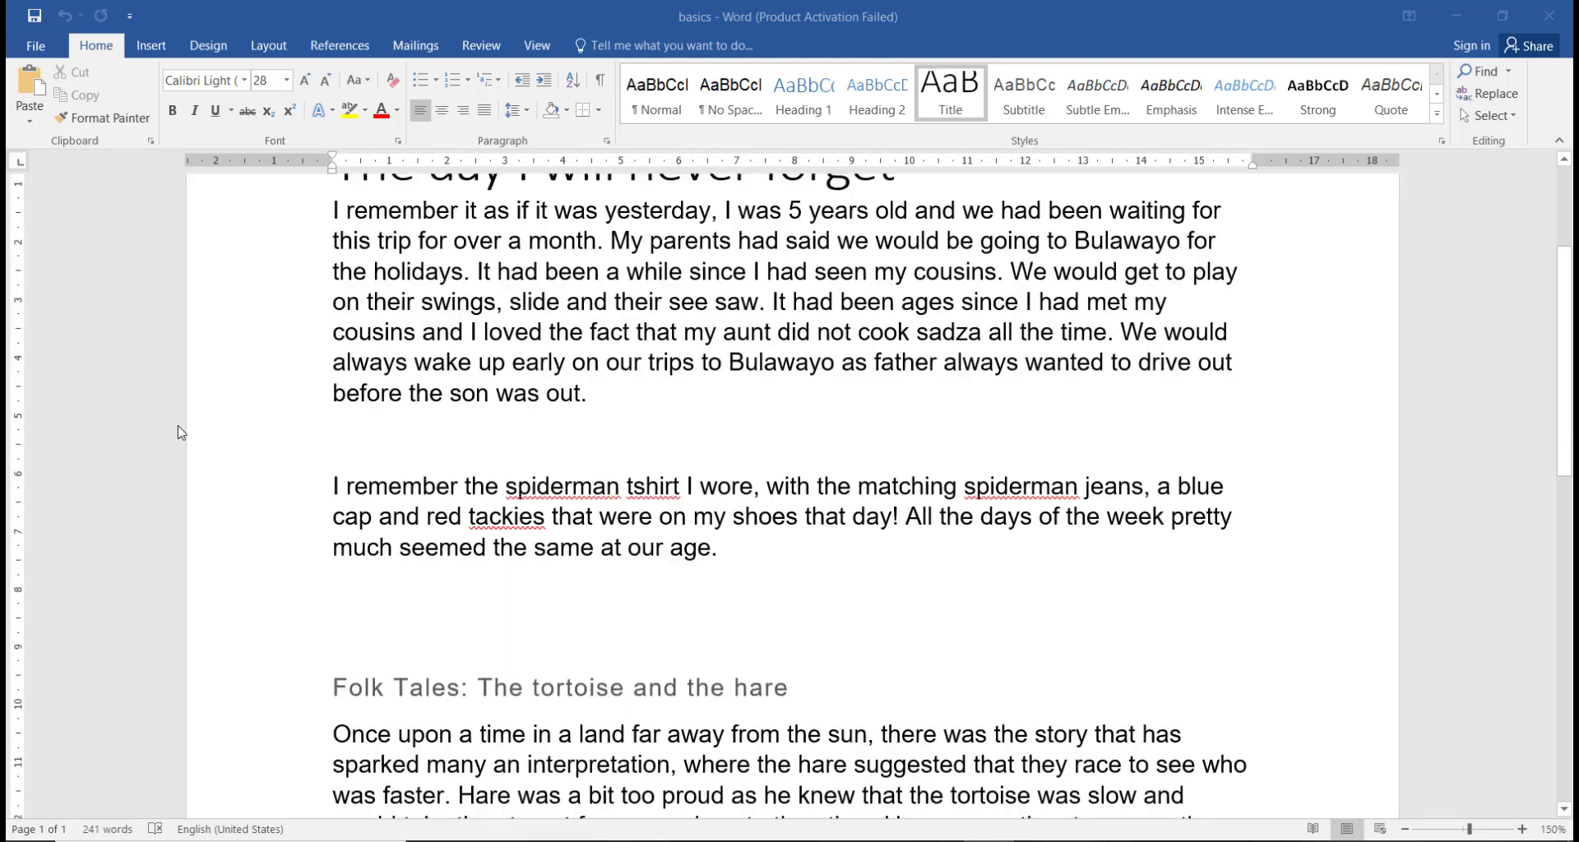
pyautogui.scroll(3, 186, 452)
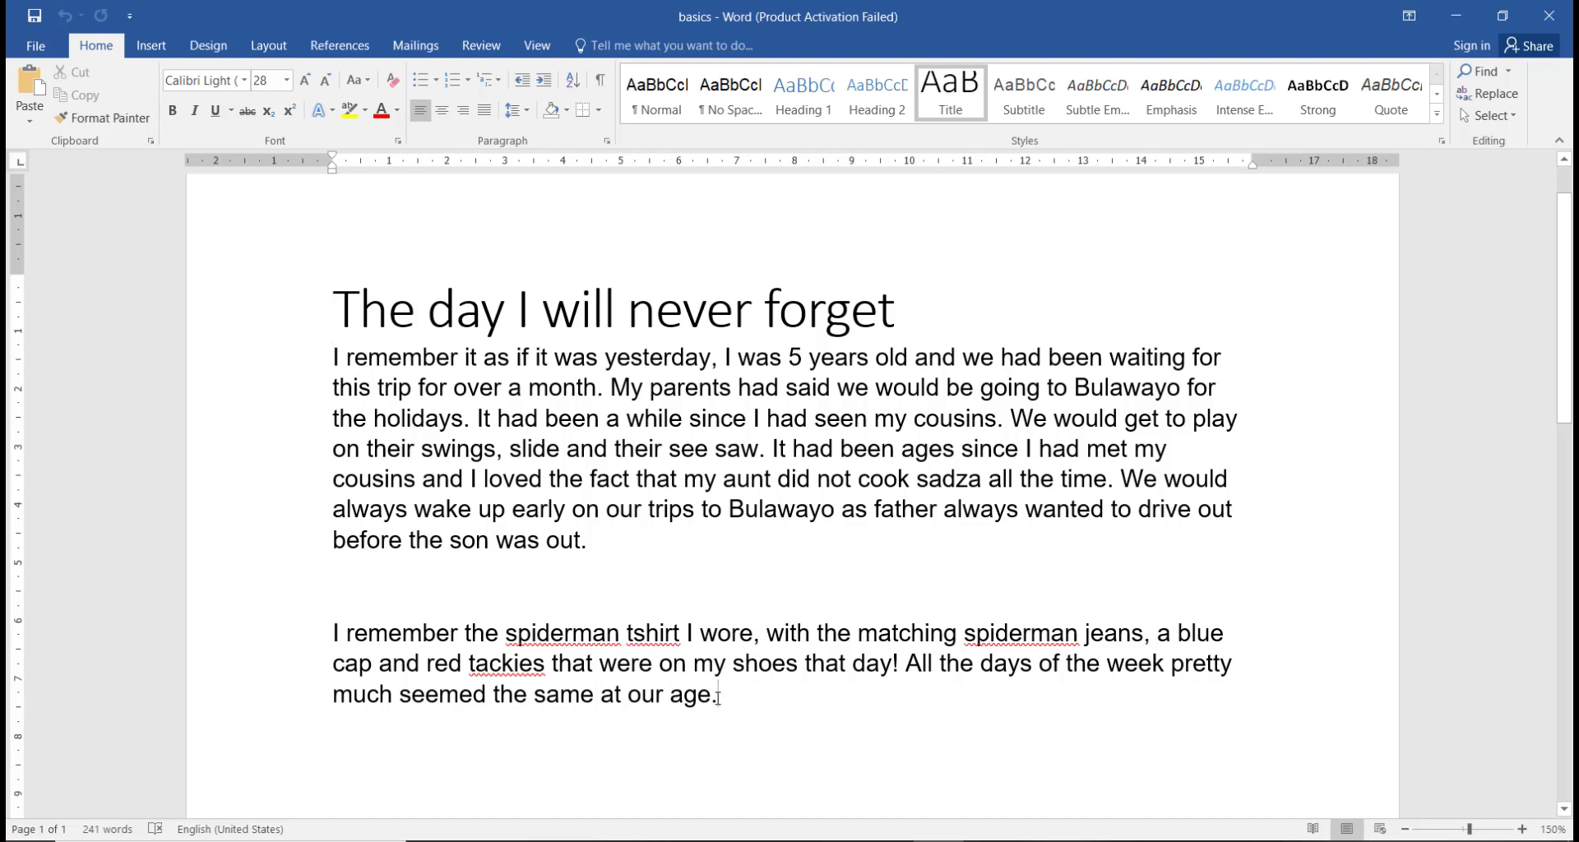
# Paste a copy of "much seemed the same at our age." at its paragraph's end with merged formatting, and delete the pasted copy
pyautogui.moveTo(718, 698); pyautogui.dragTo(704, 697)
pyautogui.moveTo(690, 698); pyautogui.dragTo(333, 706)
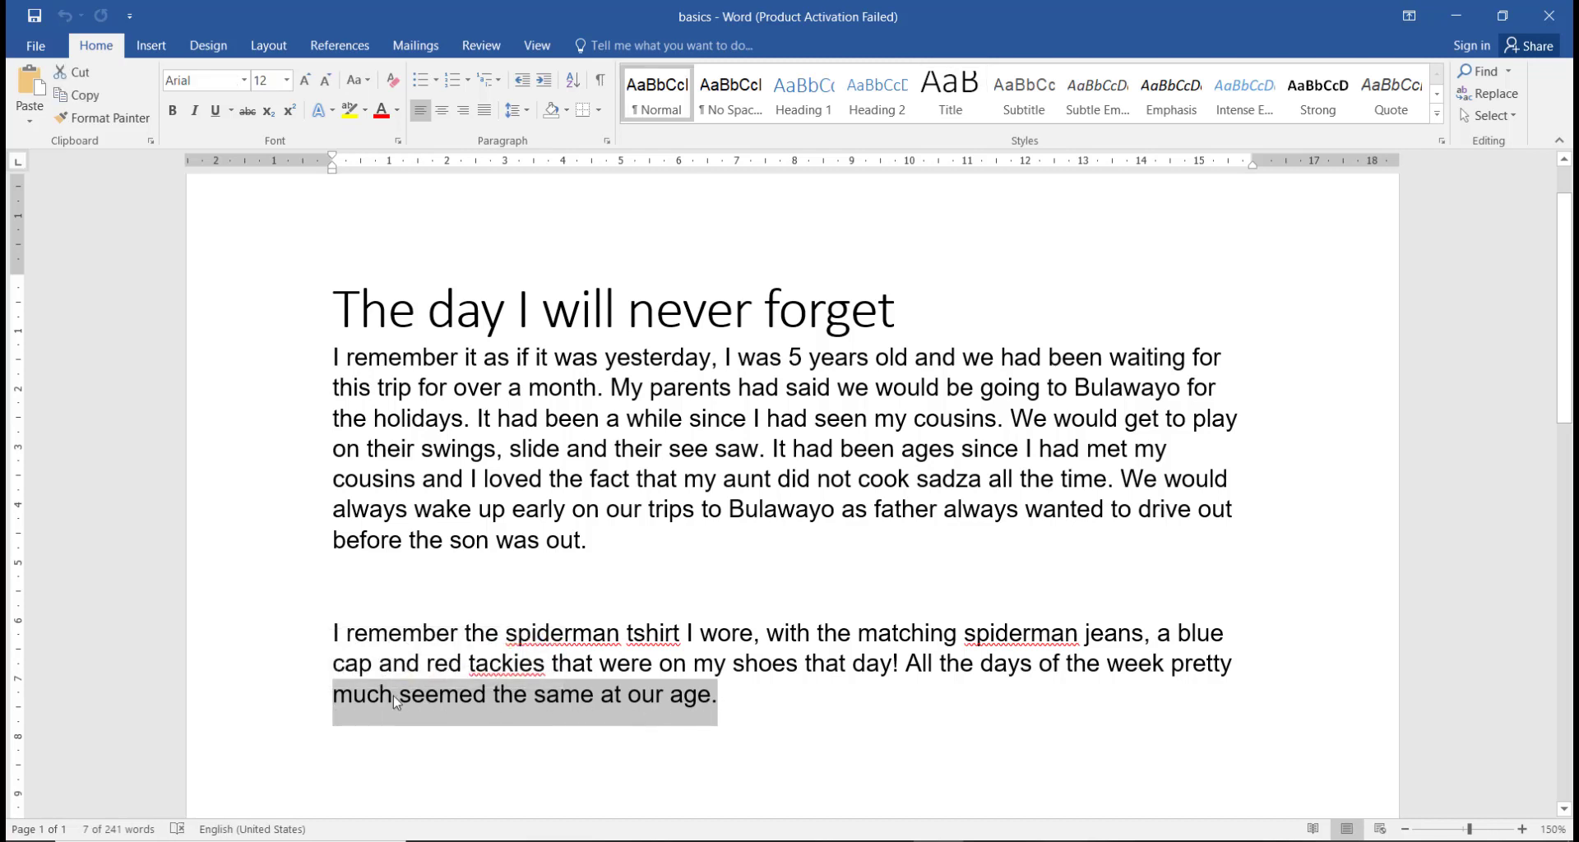
pyautogui.click(77, 96)
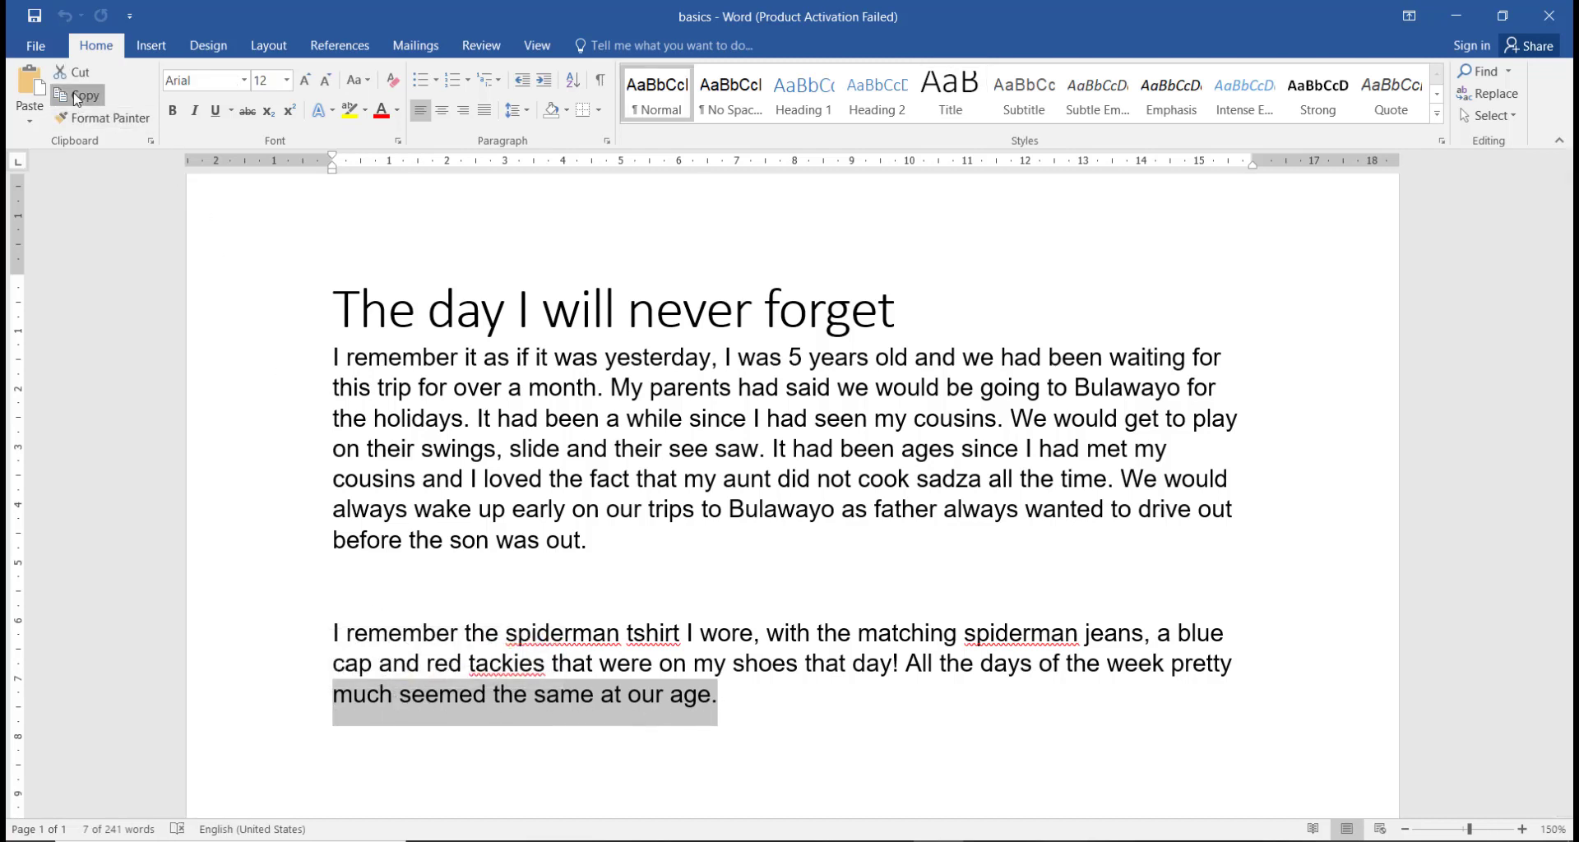
pyautogui.click(730, 697)
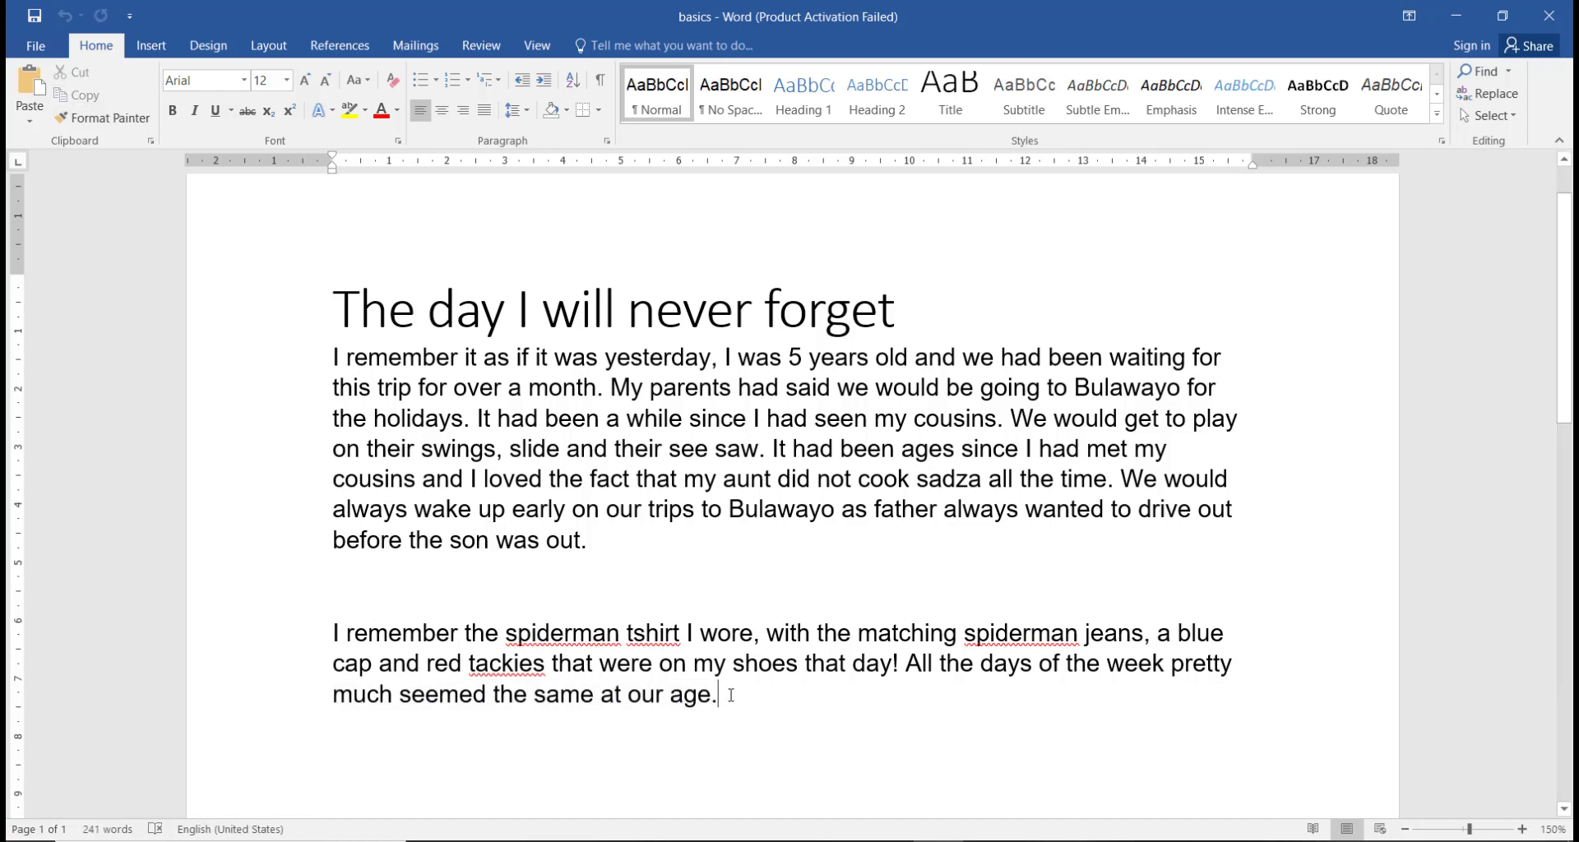
pyautogui.rightClick(731, 695)
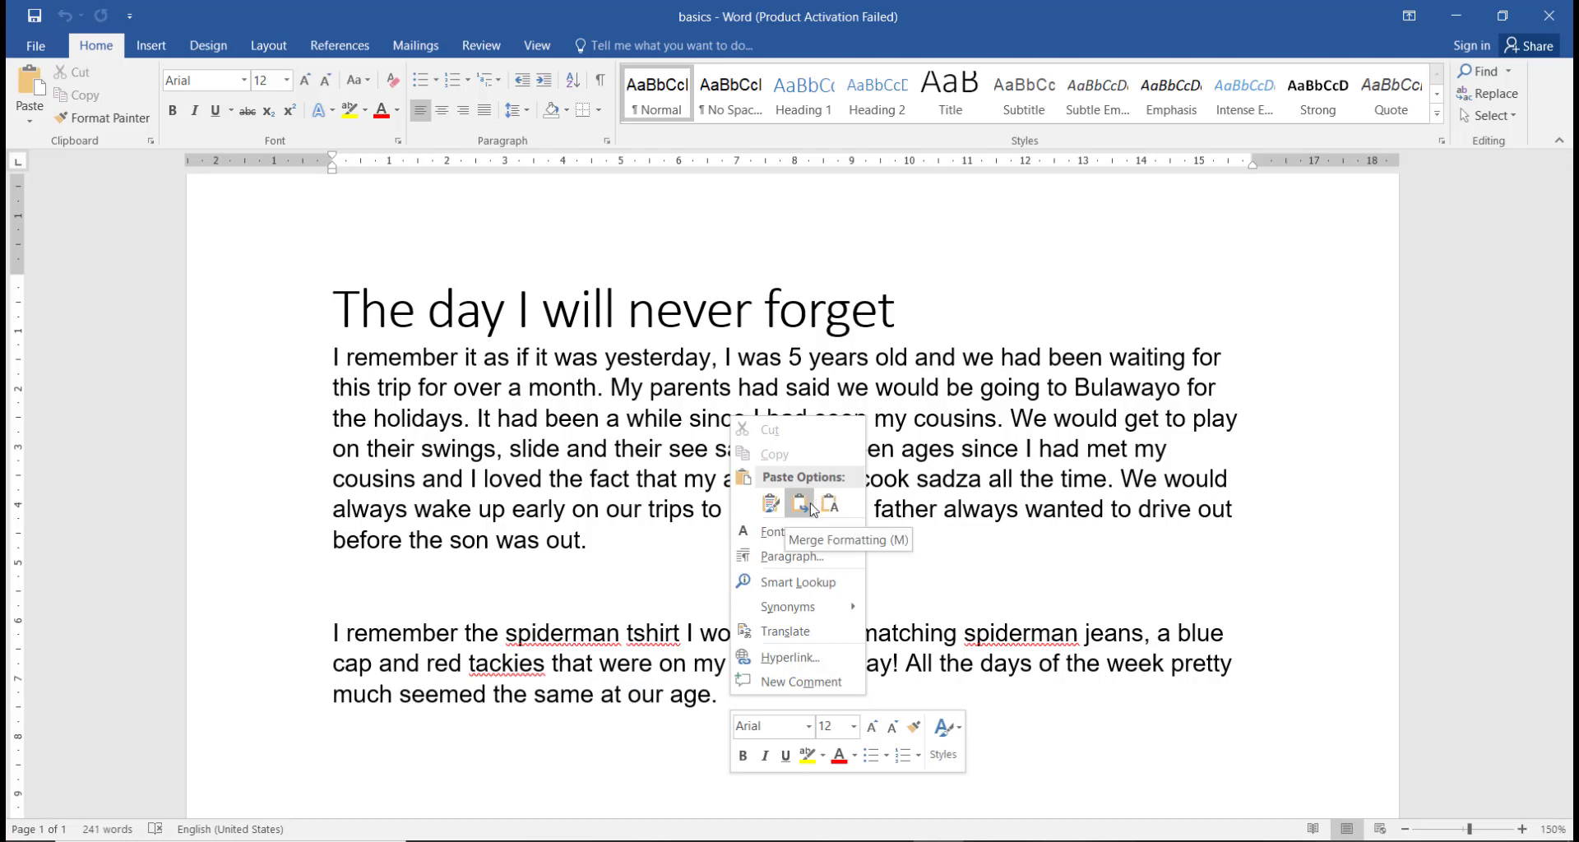
pyautogui.click(810, 508)
pyautogui.moveTo(887, 841)
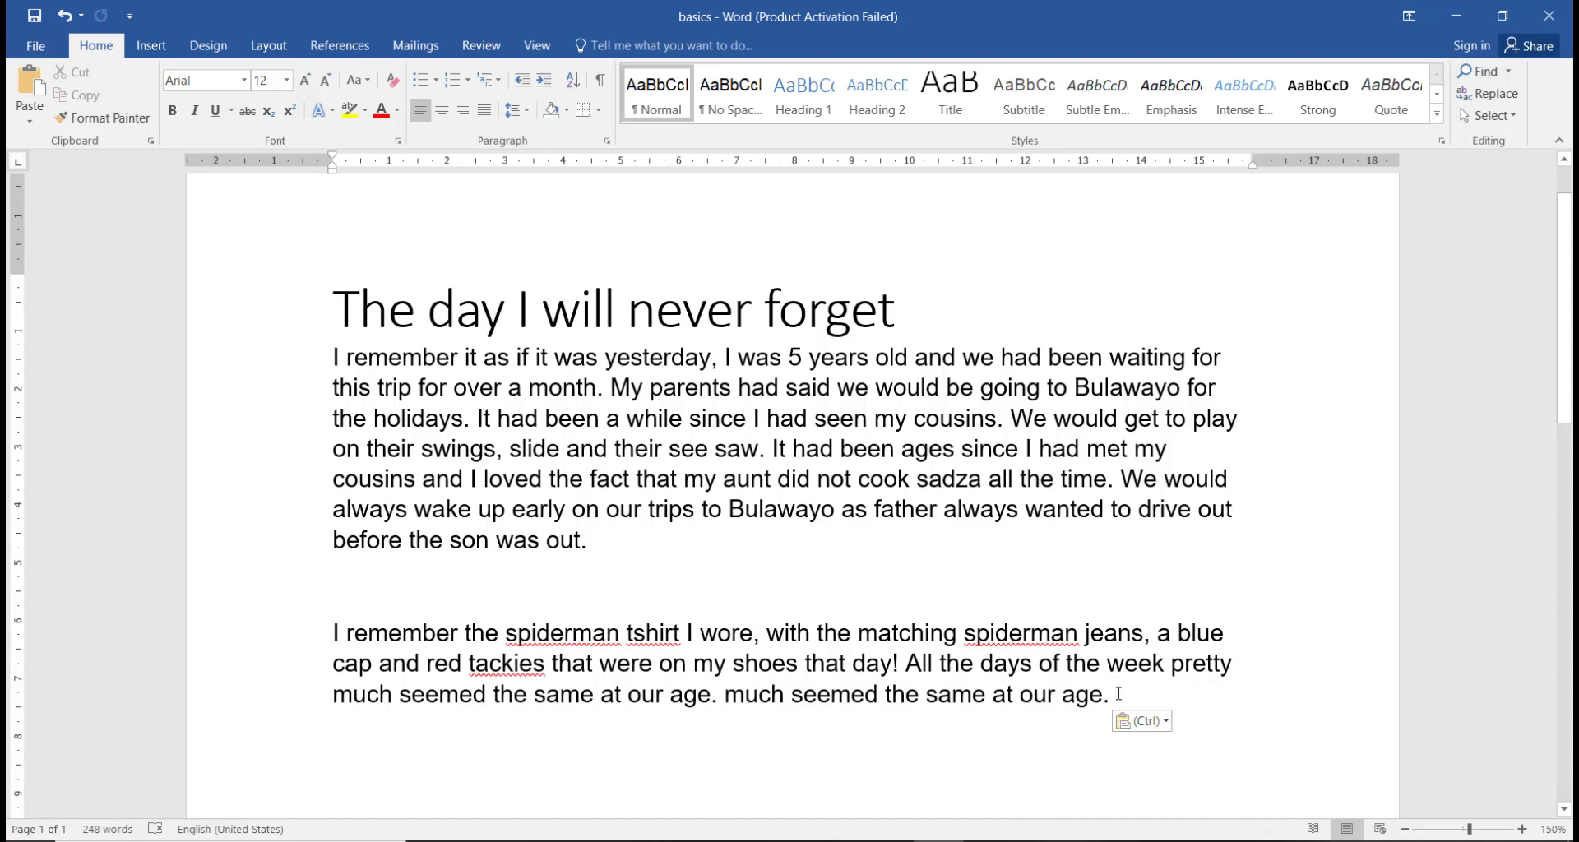
pyautogui.moveTo(1119, 693); pyautogui.dragTo(722, 698)
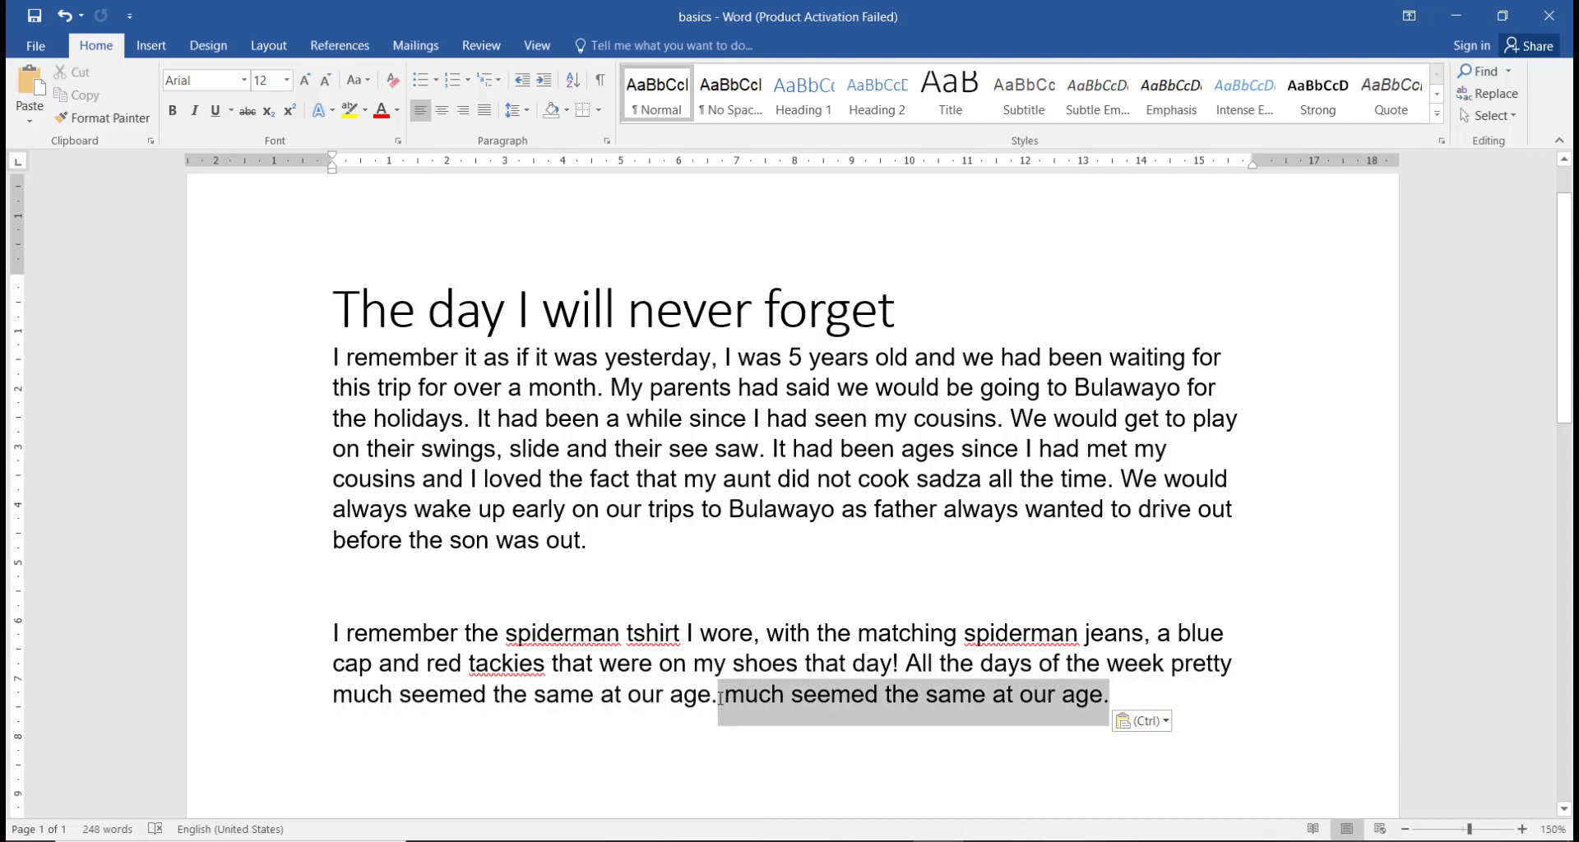
pyautogui.press('Delete')
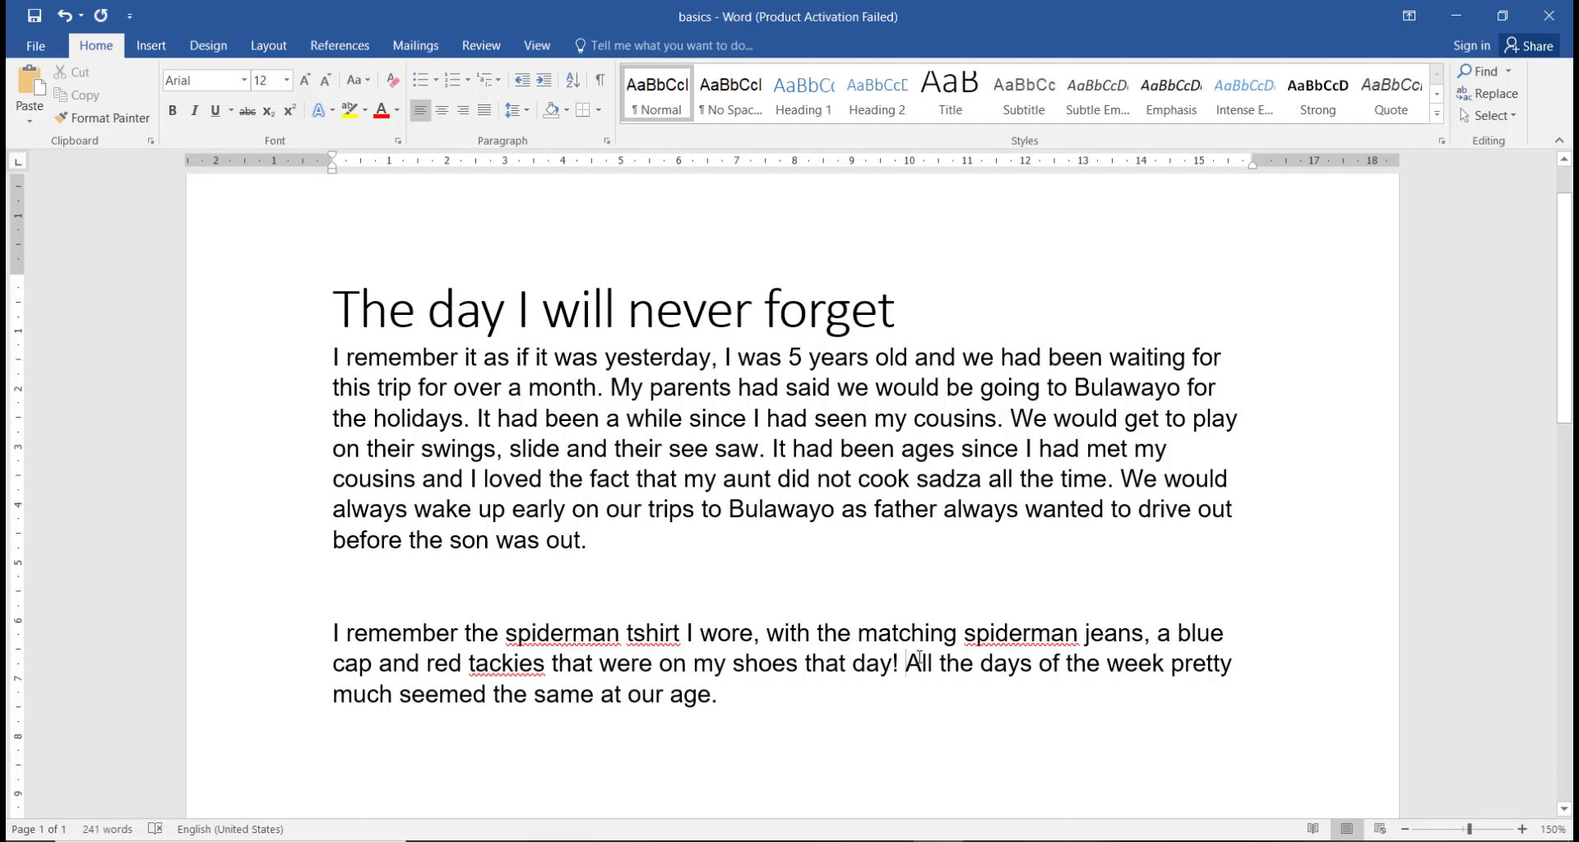
# Copy the sentence "All the days of the week pretty much seemed the same at our age." and paste it after itself with merged formatting
pyautogui.moveTo(919, 663); pyautogui.dragTo(927, 694)
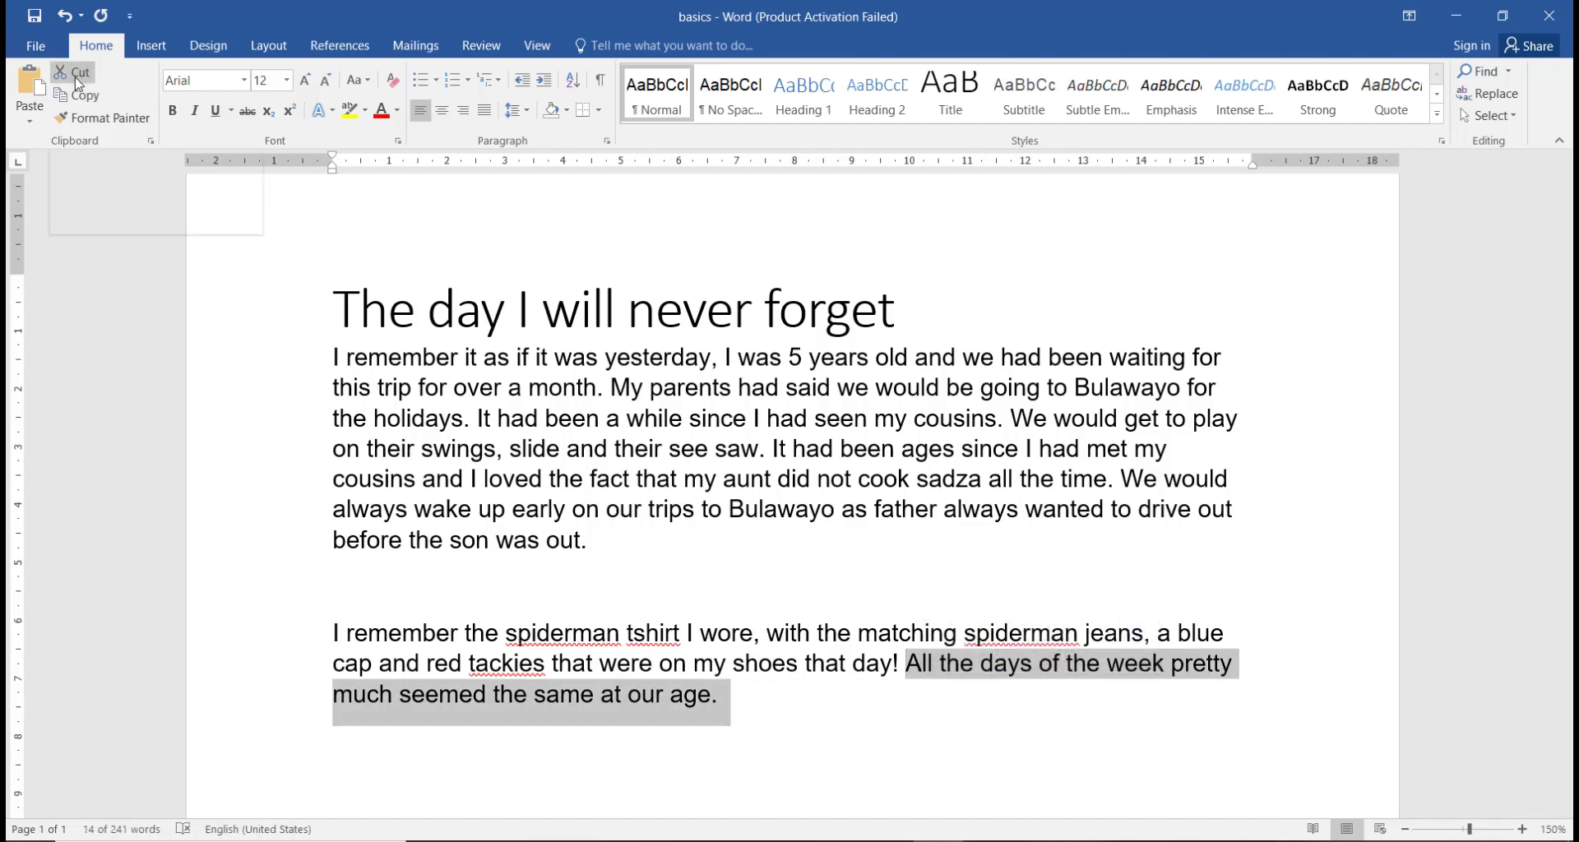
pyautogui.click(777, 705)
pyautogui.rightClick(772, 700)
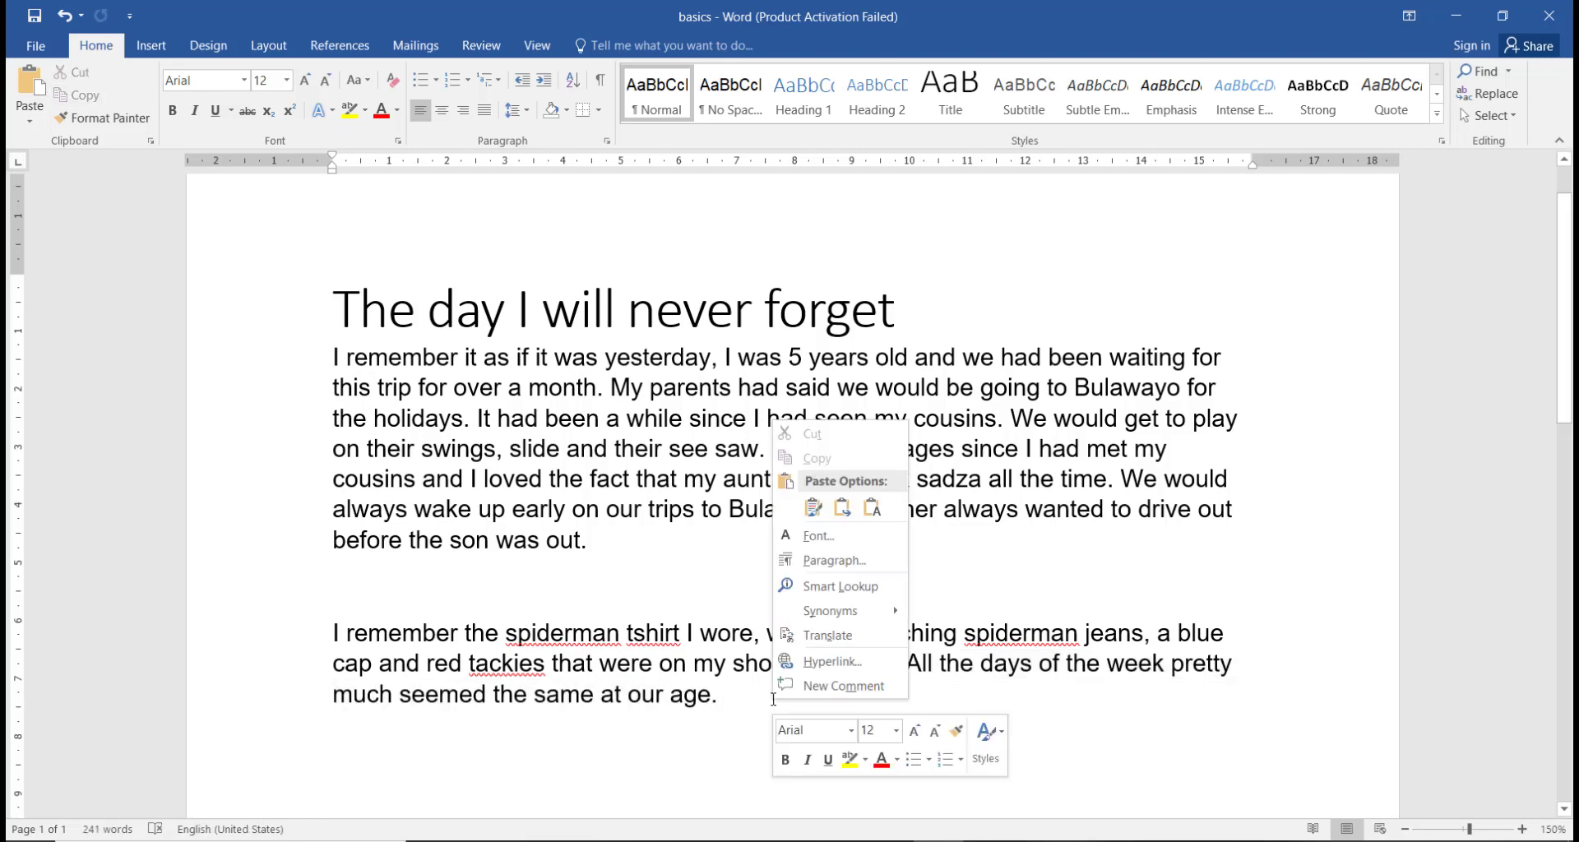
pyautogui.click(841, 510)
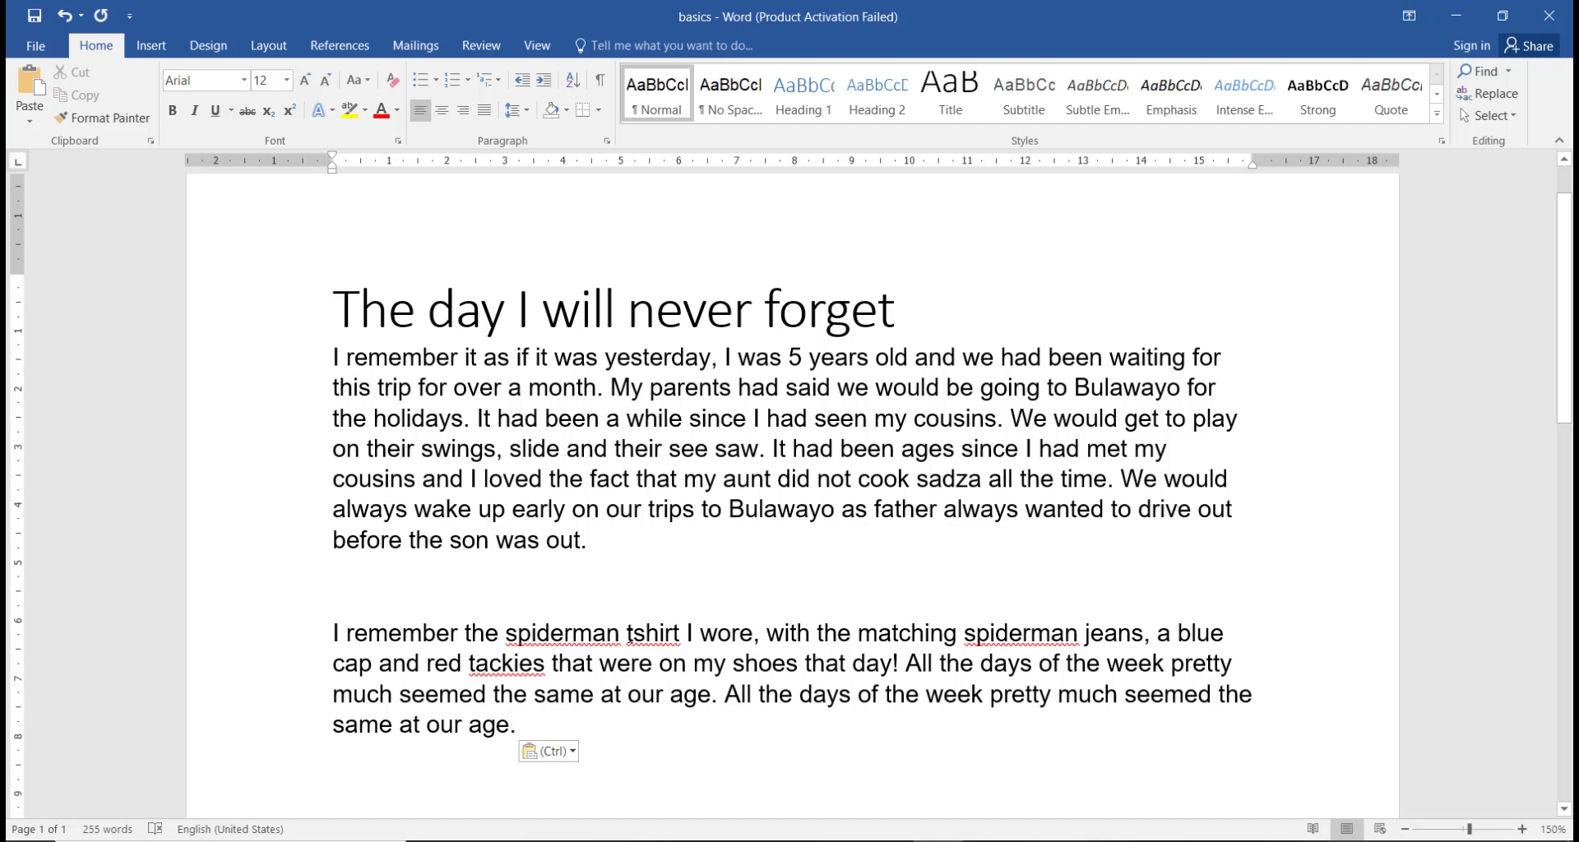
# Cut the word "spiderman" before "tshirt" and paste it at the end of the same paragraph
pyautogui.moveTo(620, 634); pyautogui.dragTo(505, 634)
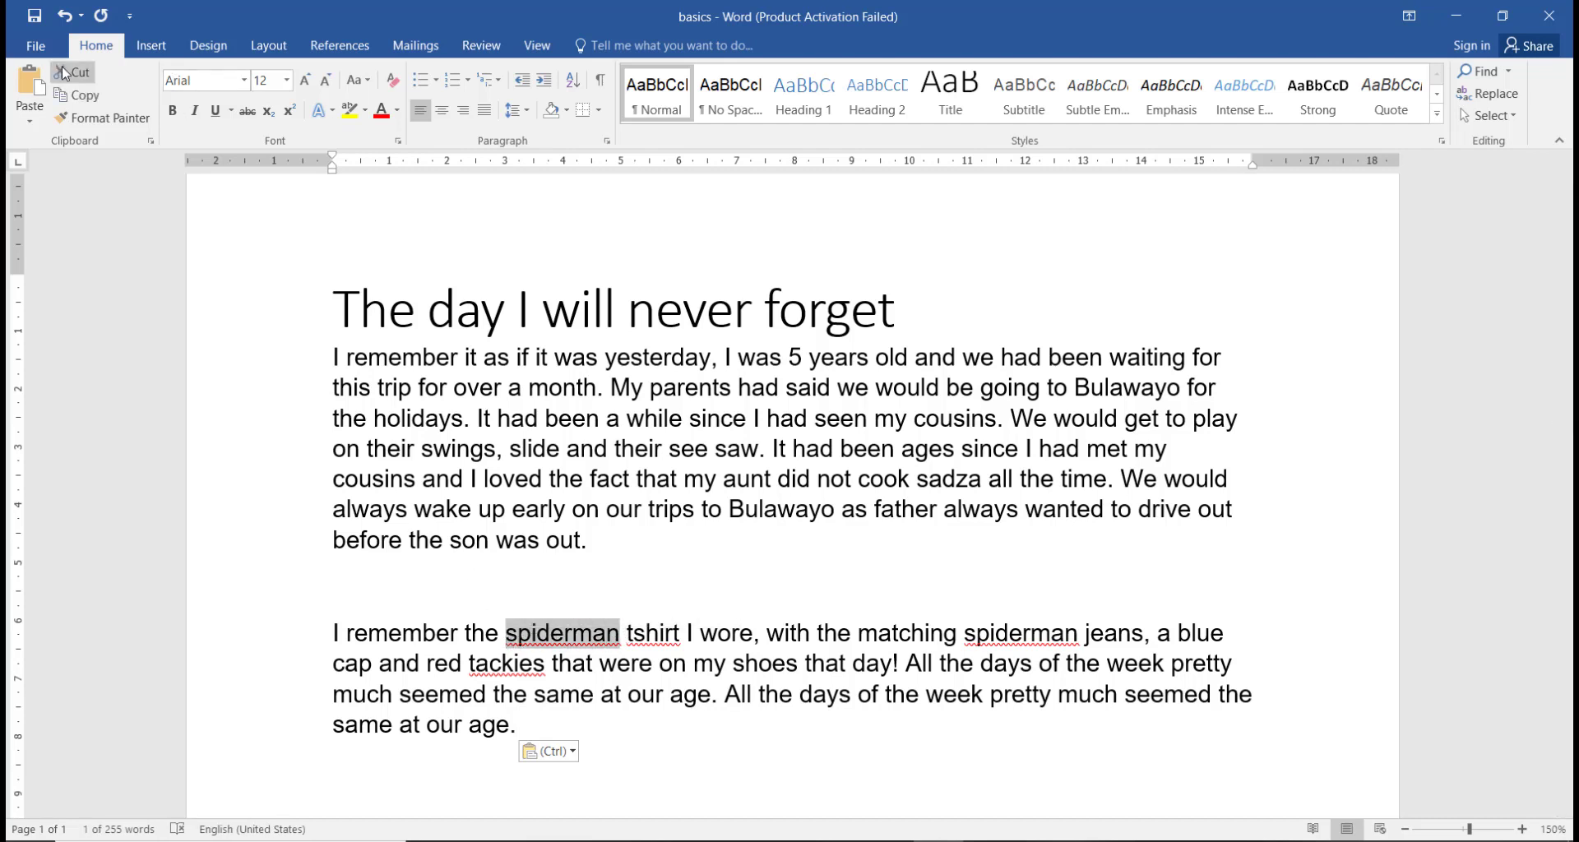
pyautogui.click(62, 70)
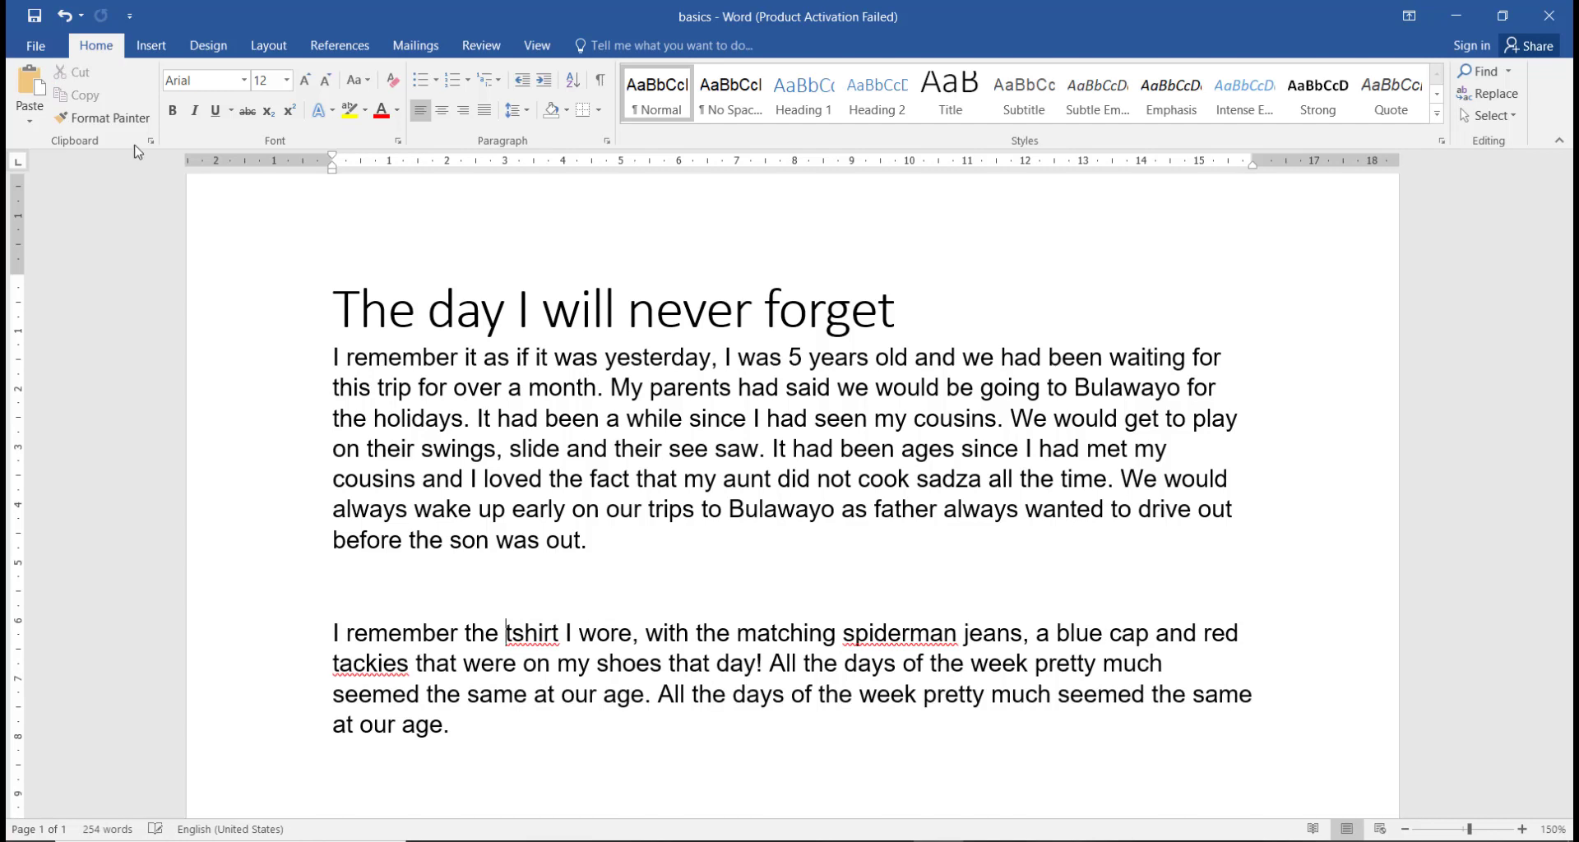
pyautogui.click(483, 714)
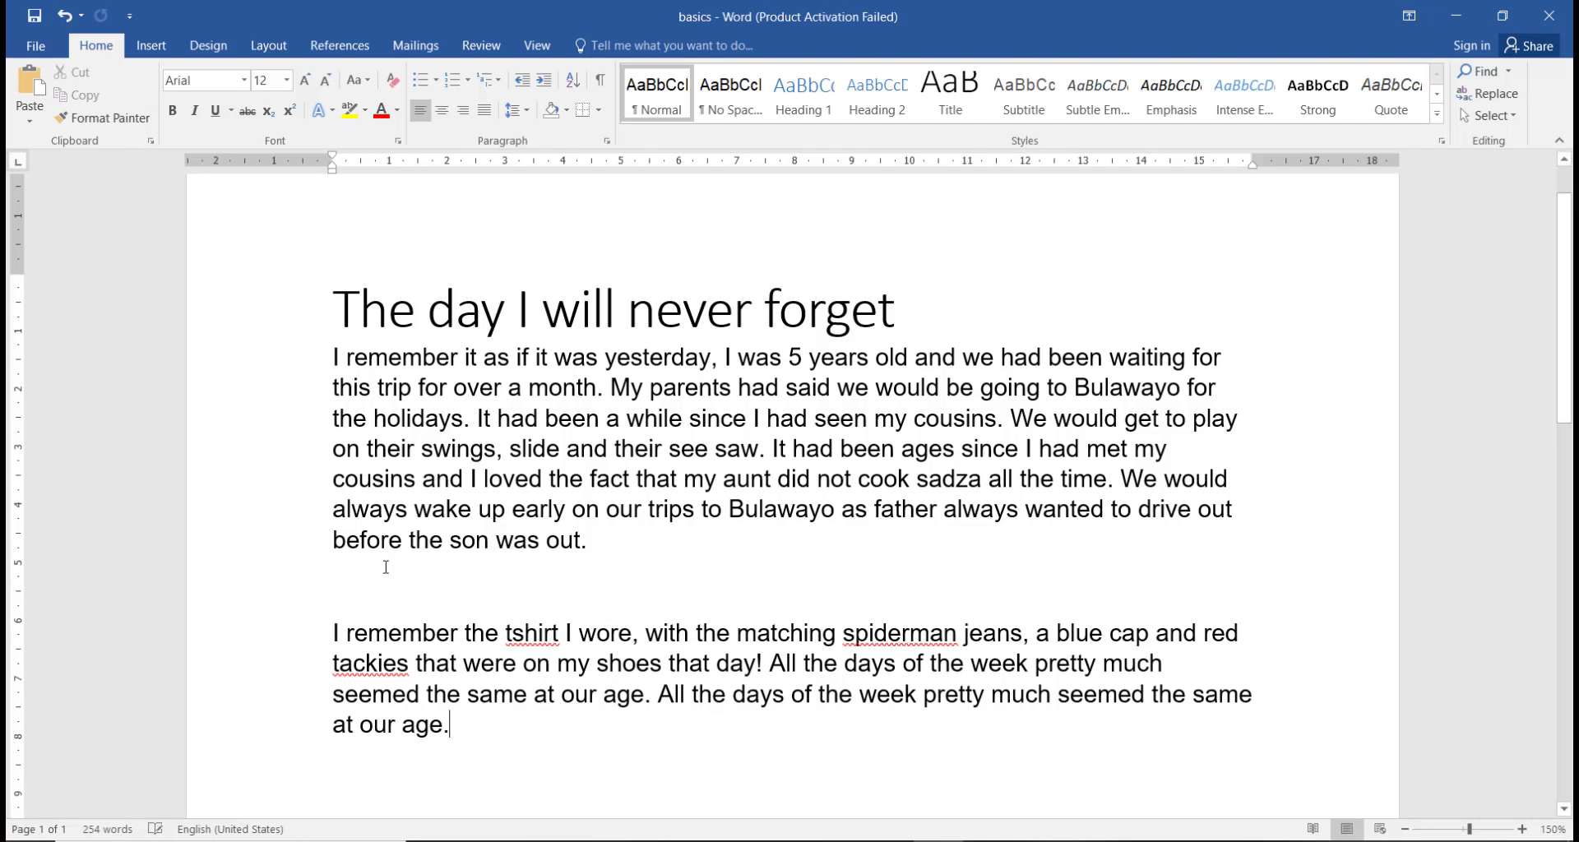
pyautogui.click(25, 82)
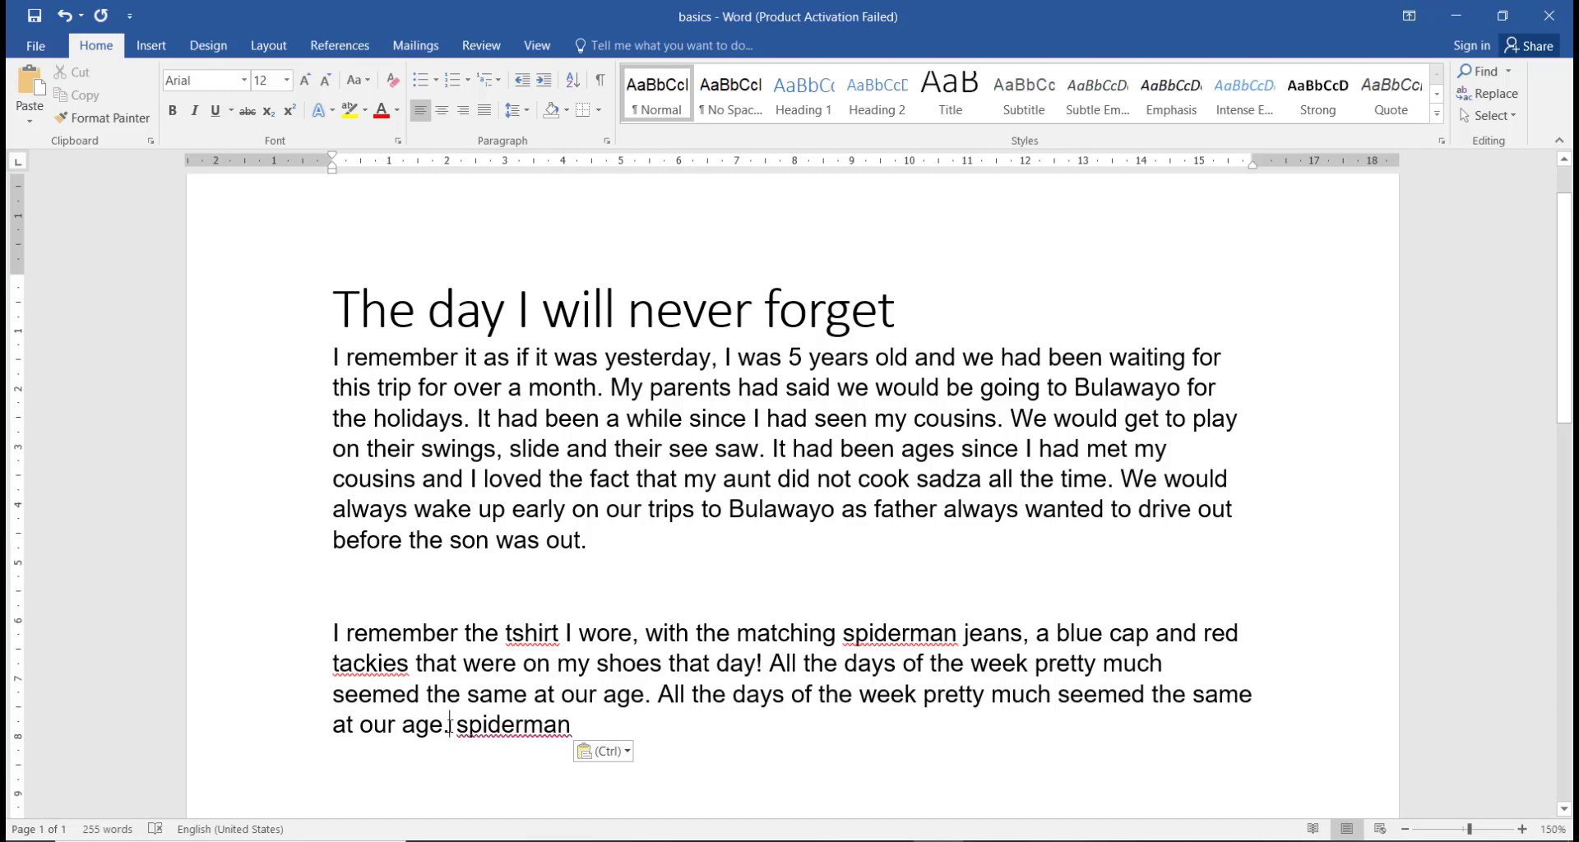
# Move the pasted word "spiderman" onto its own line, leaving a blank paragraph above it
pyautogui.click(458, 725)
pyautogui.press('Return')
pyautogui.press('Return')
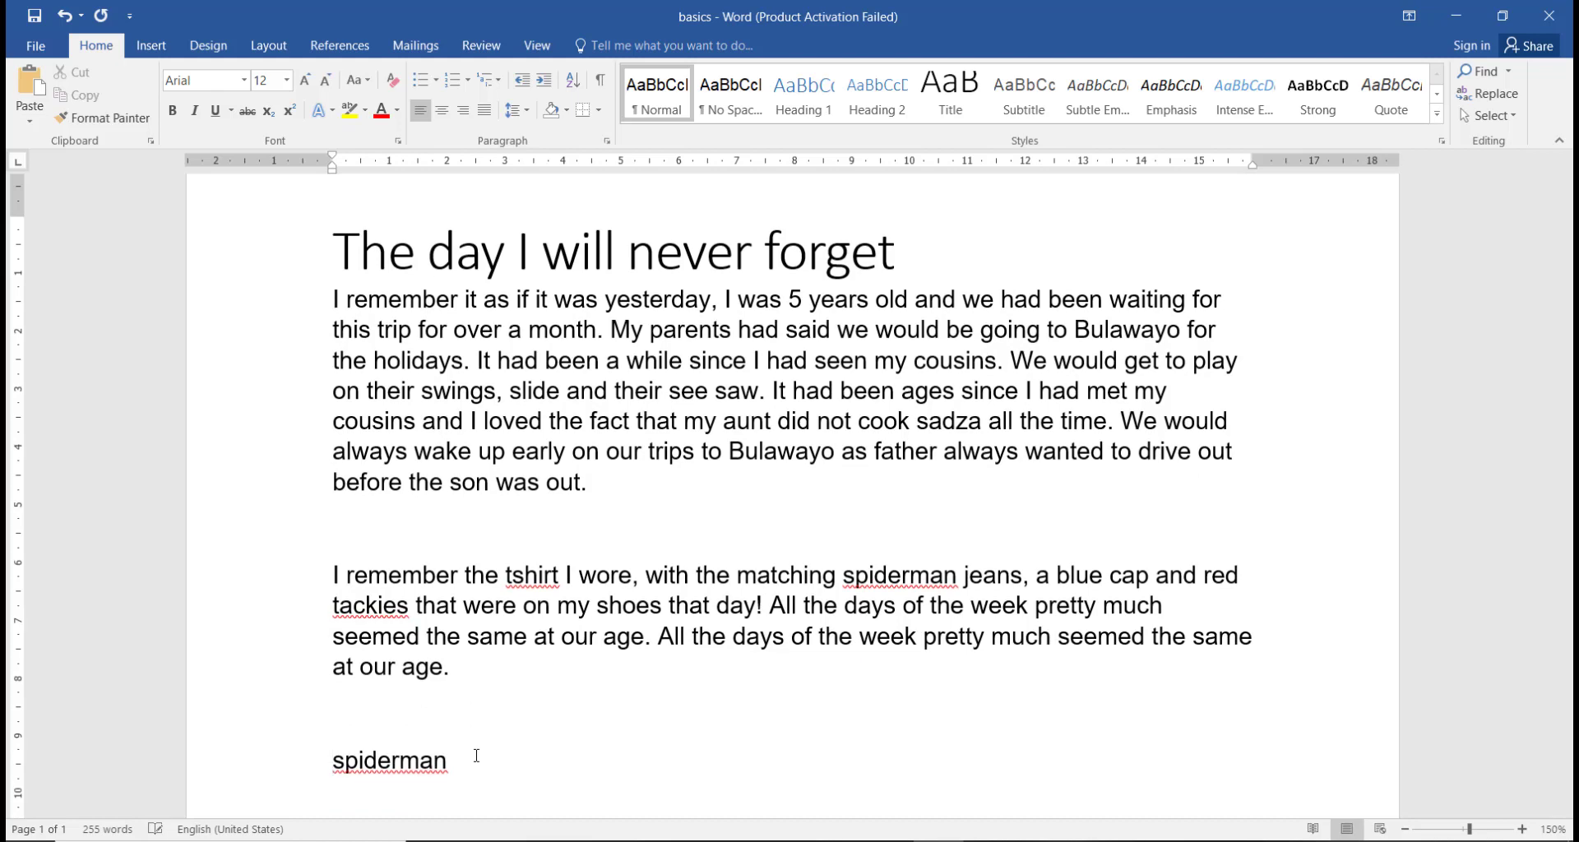
# Copy the formatting of the word "forget" in the title onto the separate word "spiderman" with Format Painter
pyautogui.scroll(-3, 168, 629)
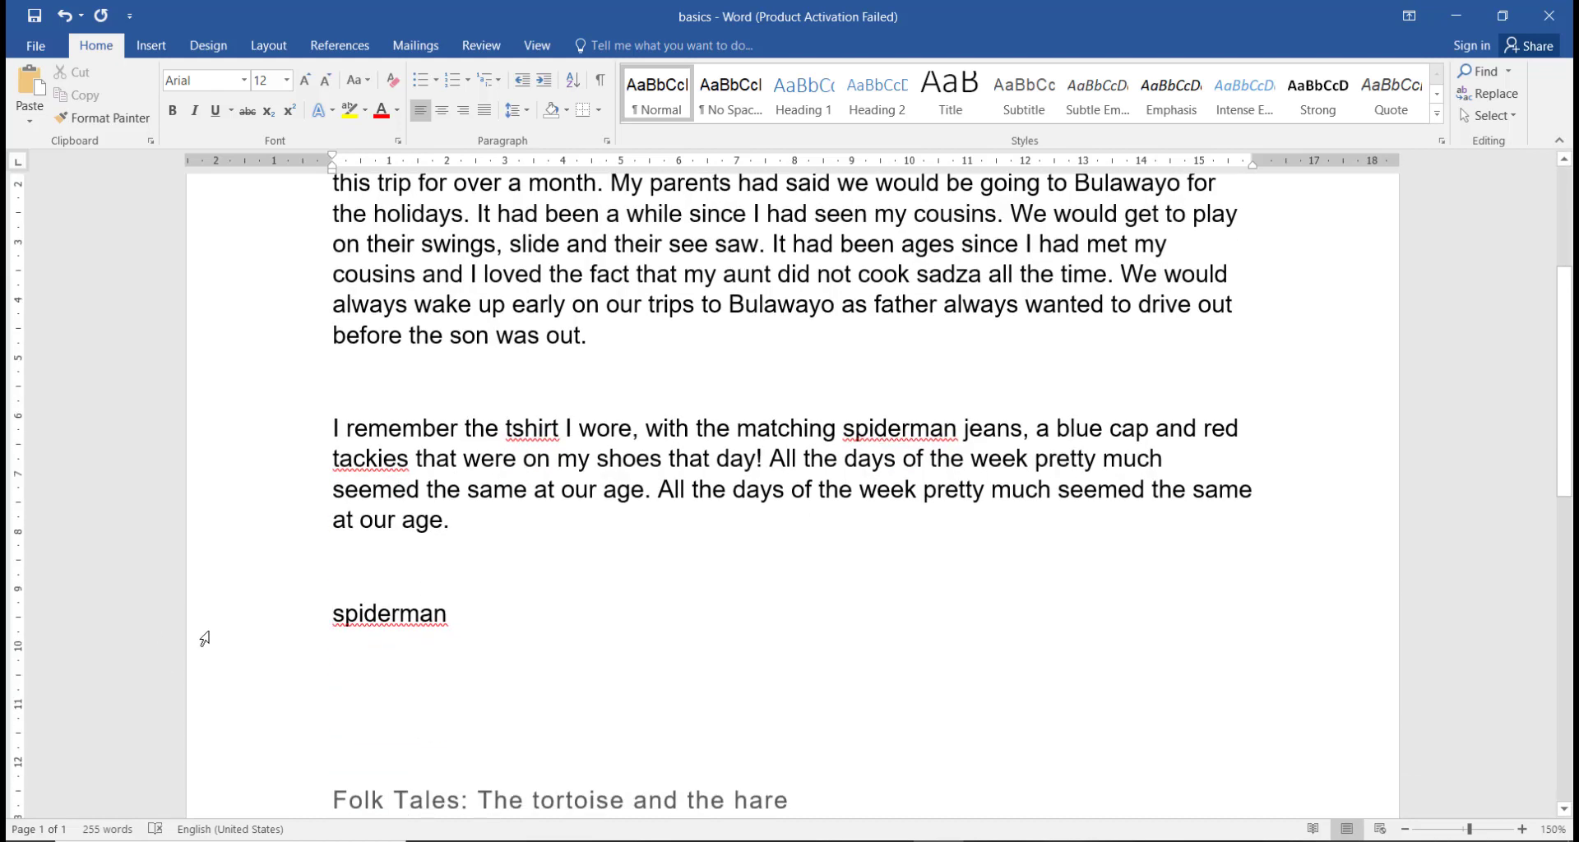
pyautogui.scroll(3, 363, 742)
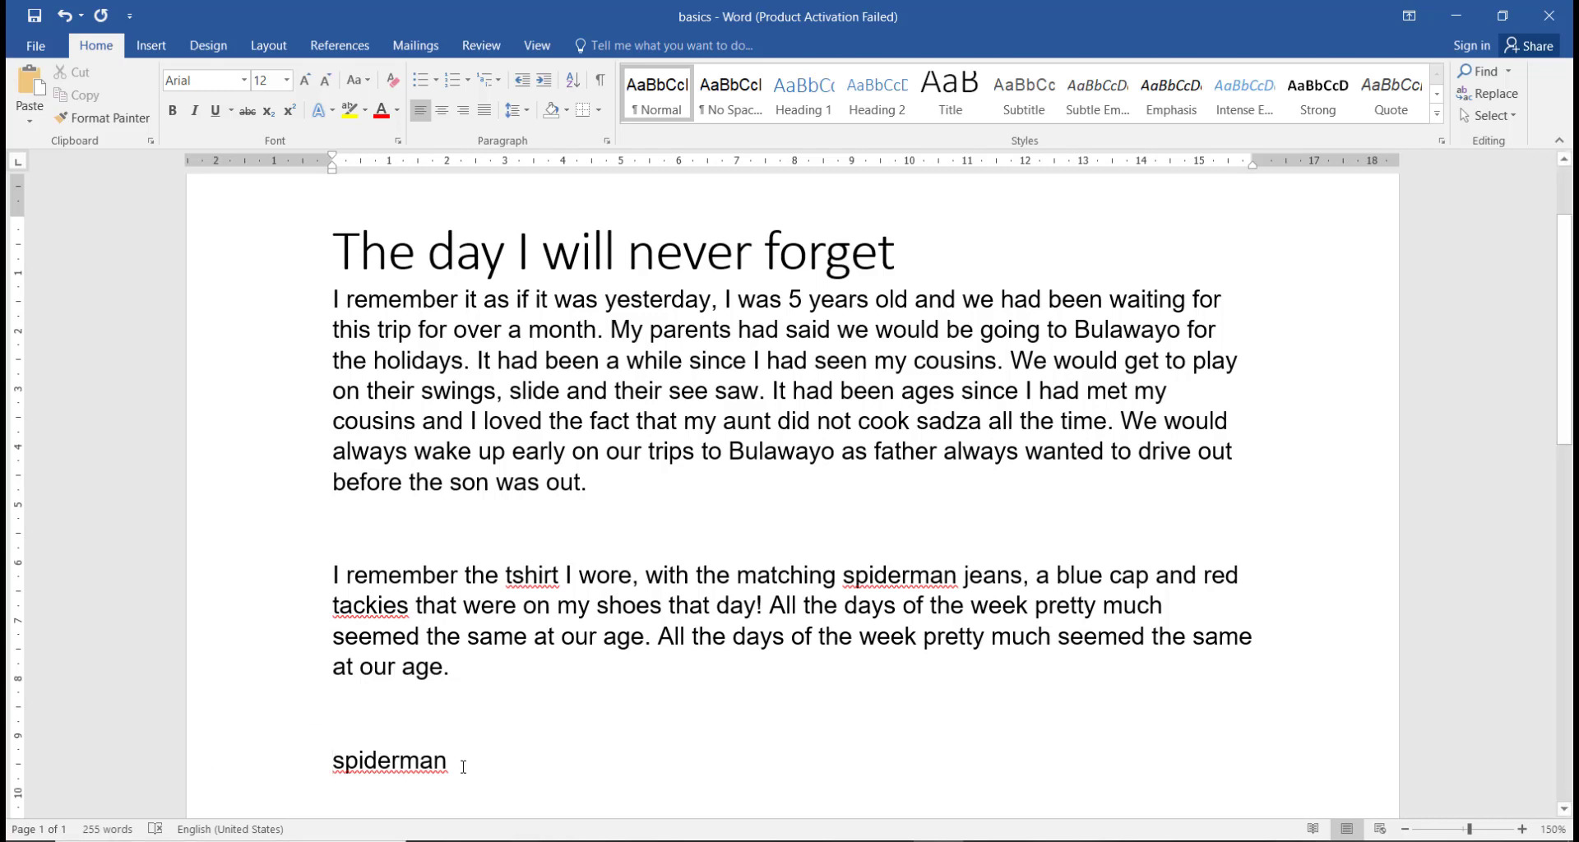
pyautogui.moveTo(463, 767); pyautogui.dragTo(333, 762)
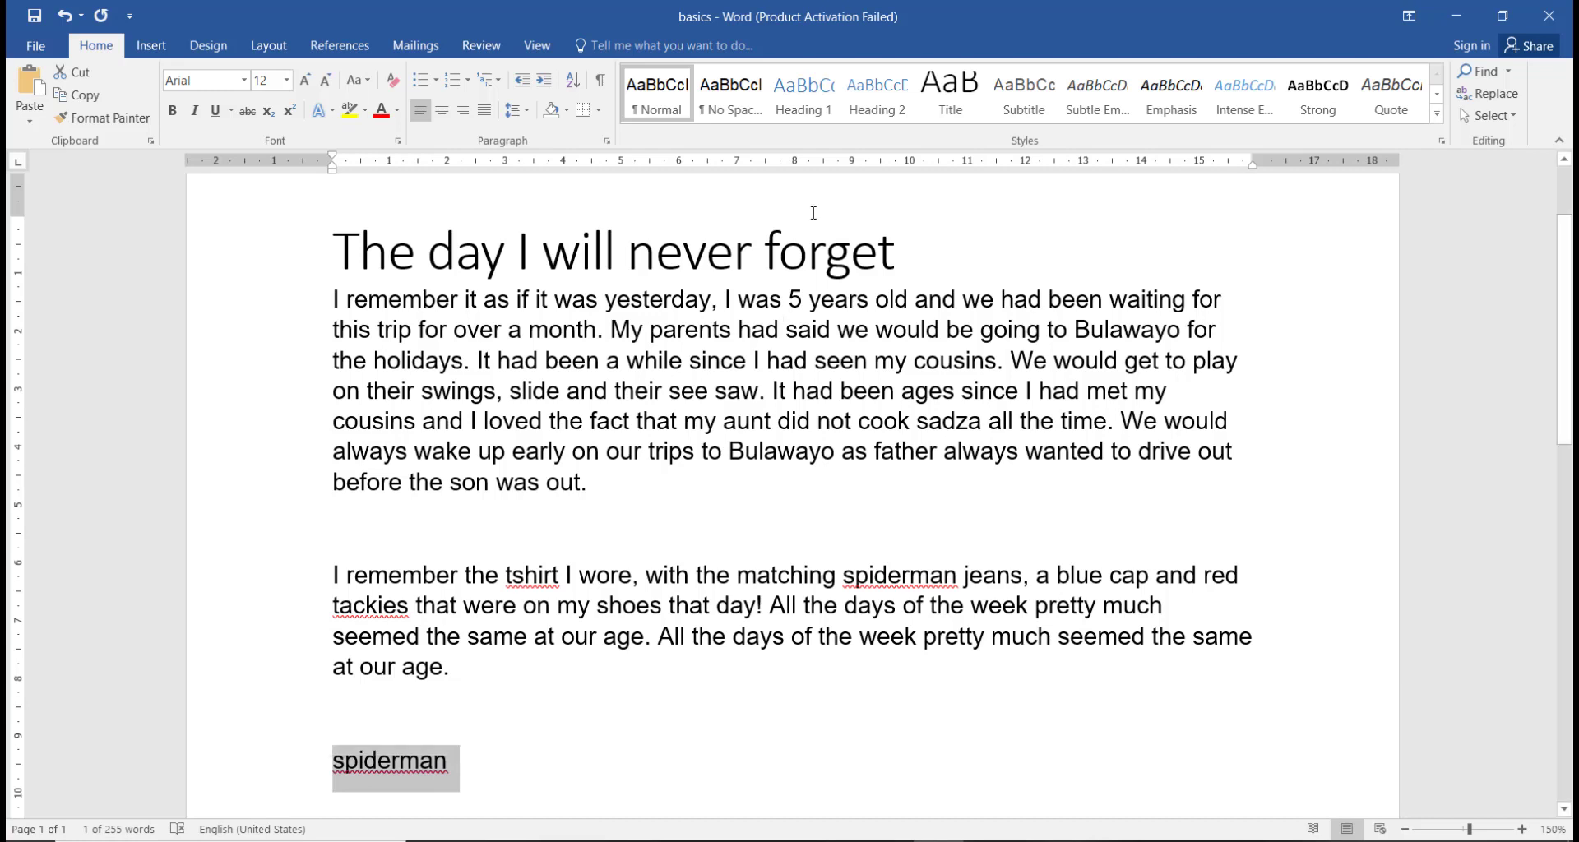
pyautogui.click(810, 247)
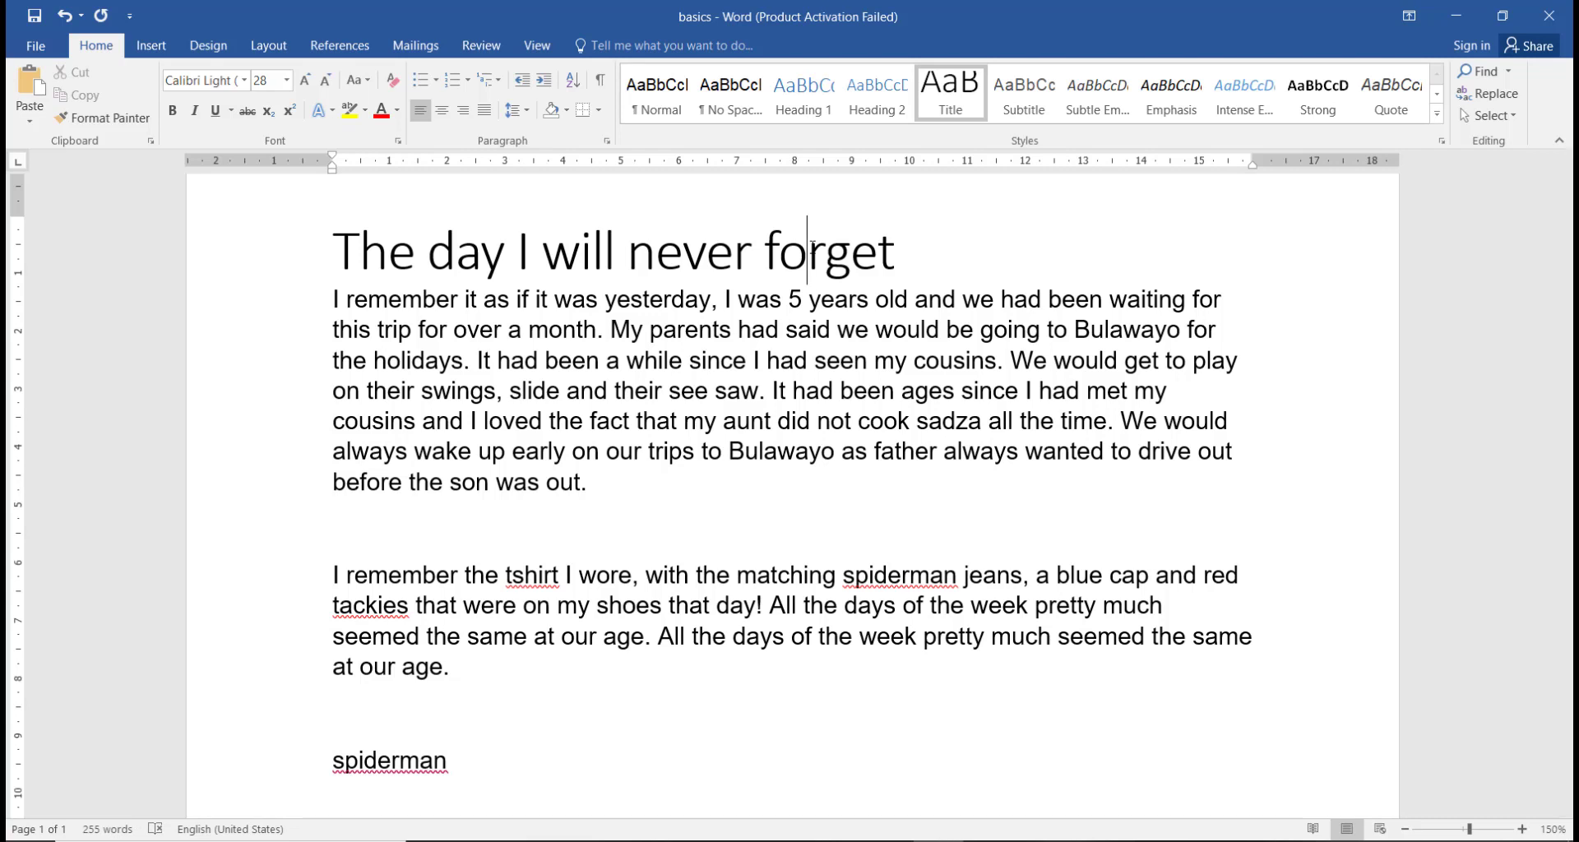
pyautogui.moveTo(900, 247); pyautogui.dragTo(762, 261)
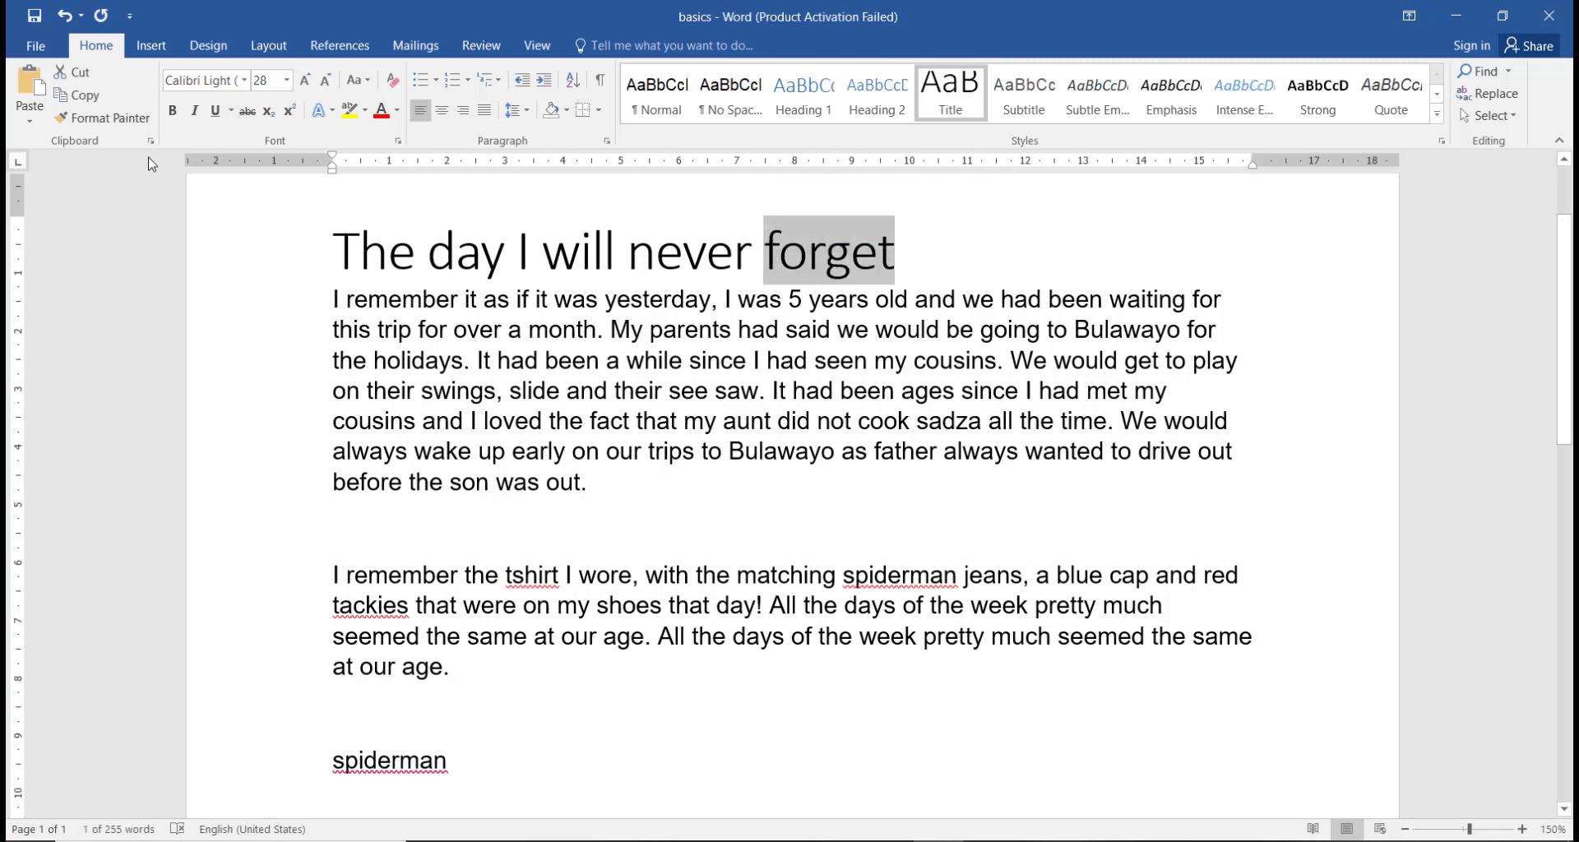
pyautogui.click(121, 121)
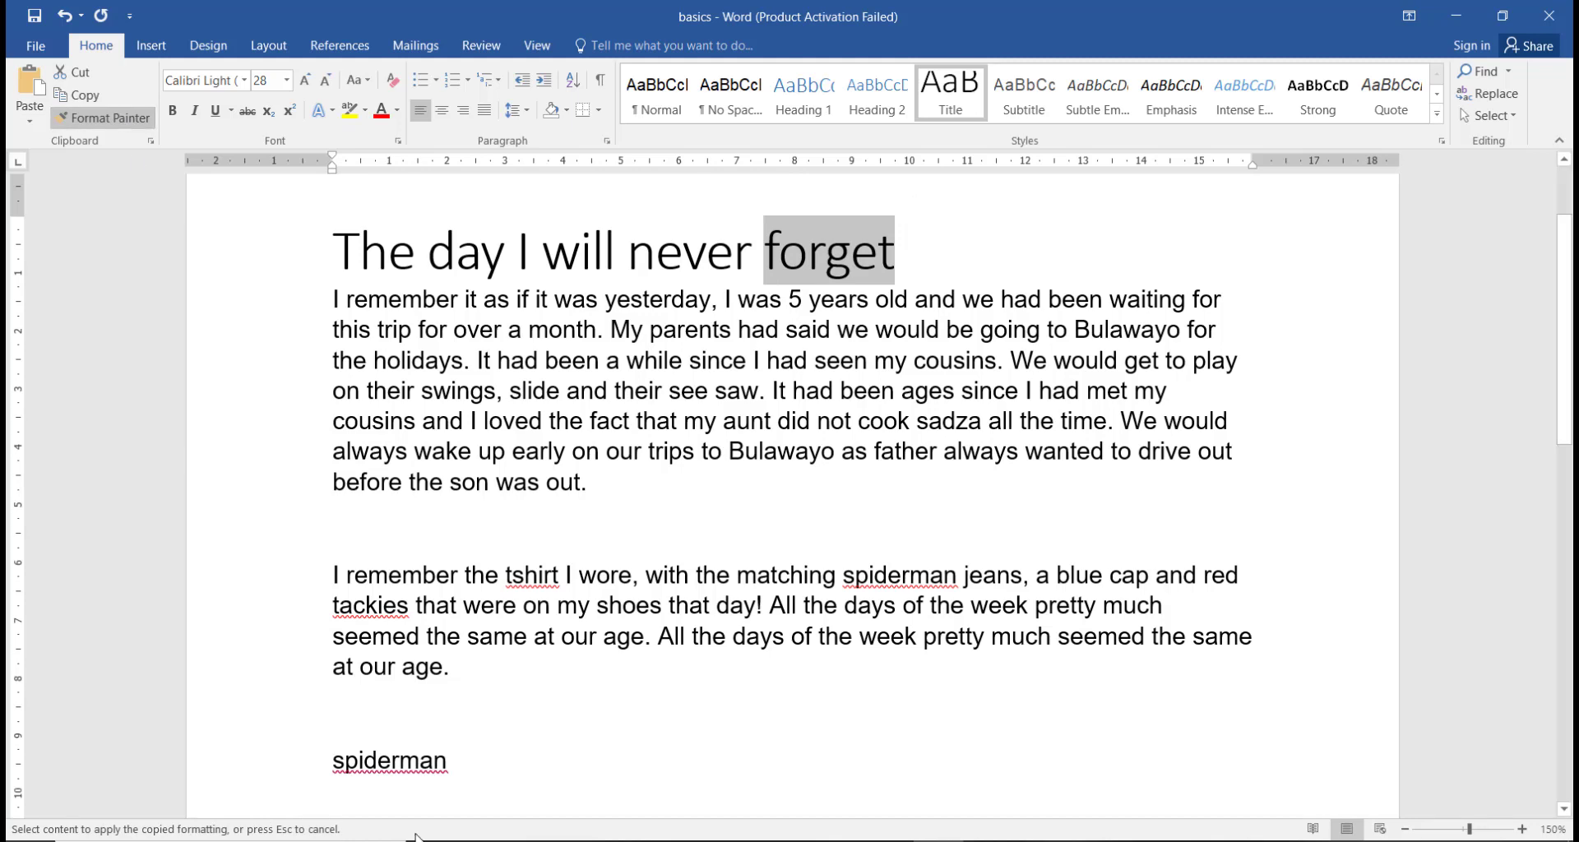
pyautogui.moveTo(457, 771); pyautogui.dragTo(320, 771)
pyautogui.scroll(-3, 670, 693)
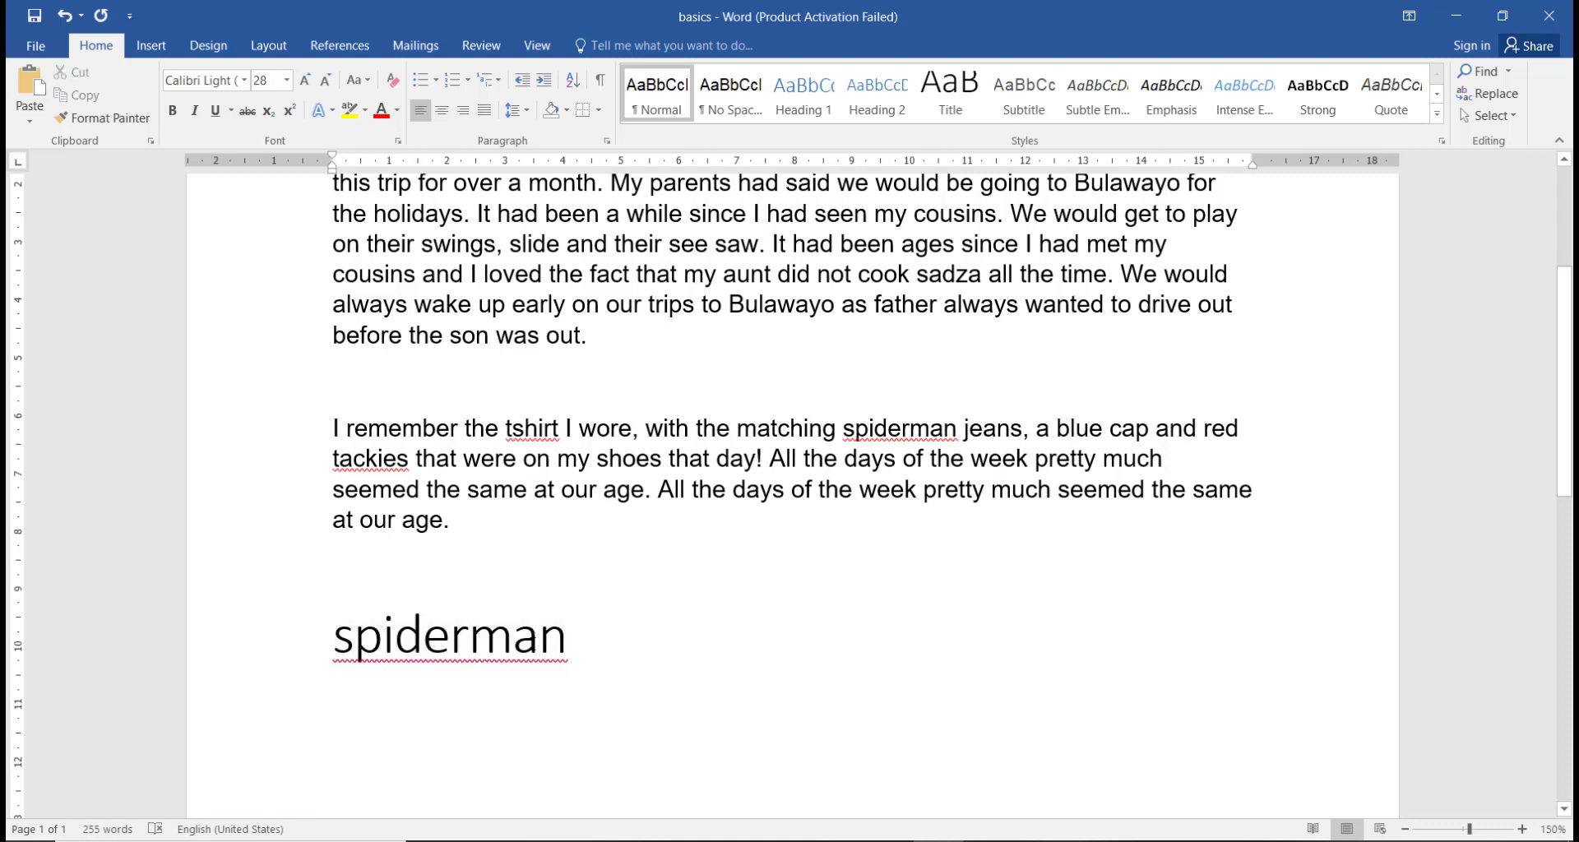
pyautogui.scroll(3, 366, 507)
# Copy the formatting of "tortoise" in the Folk Tales subtitle onto the separate word "spiderman" with Format Painter
pyautogui.scroll(-4, 366, 507)
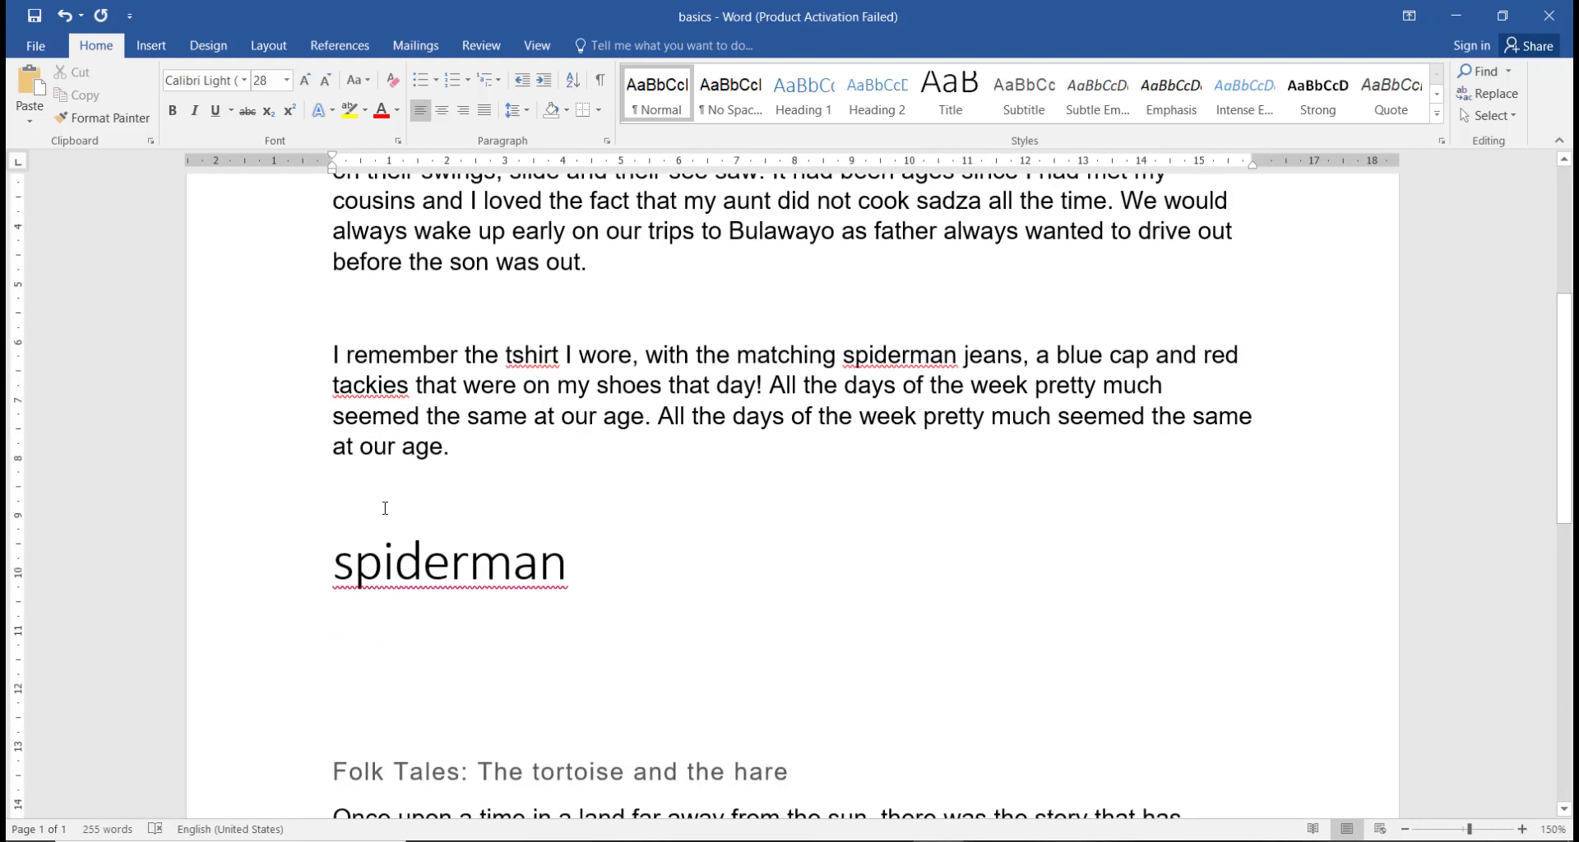
pyautogui.scroll(-2, 406, 497)
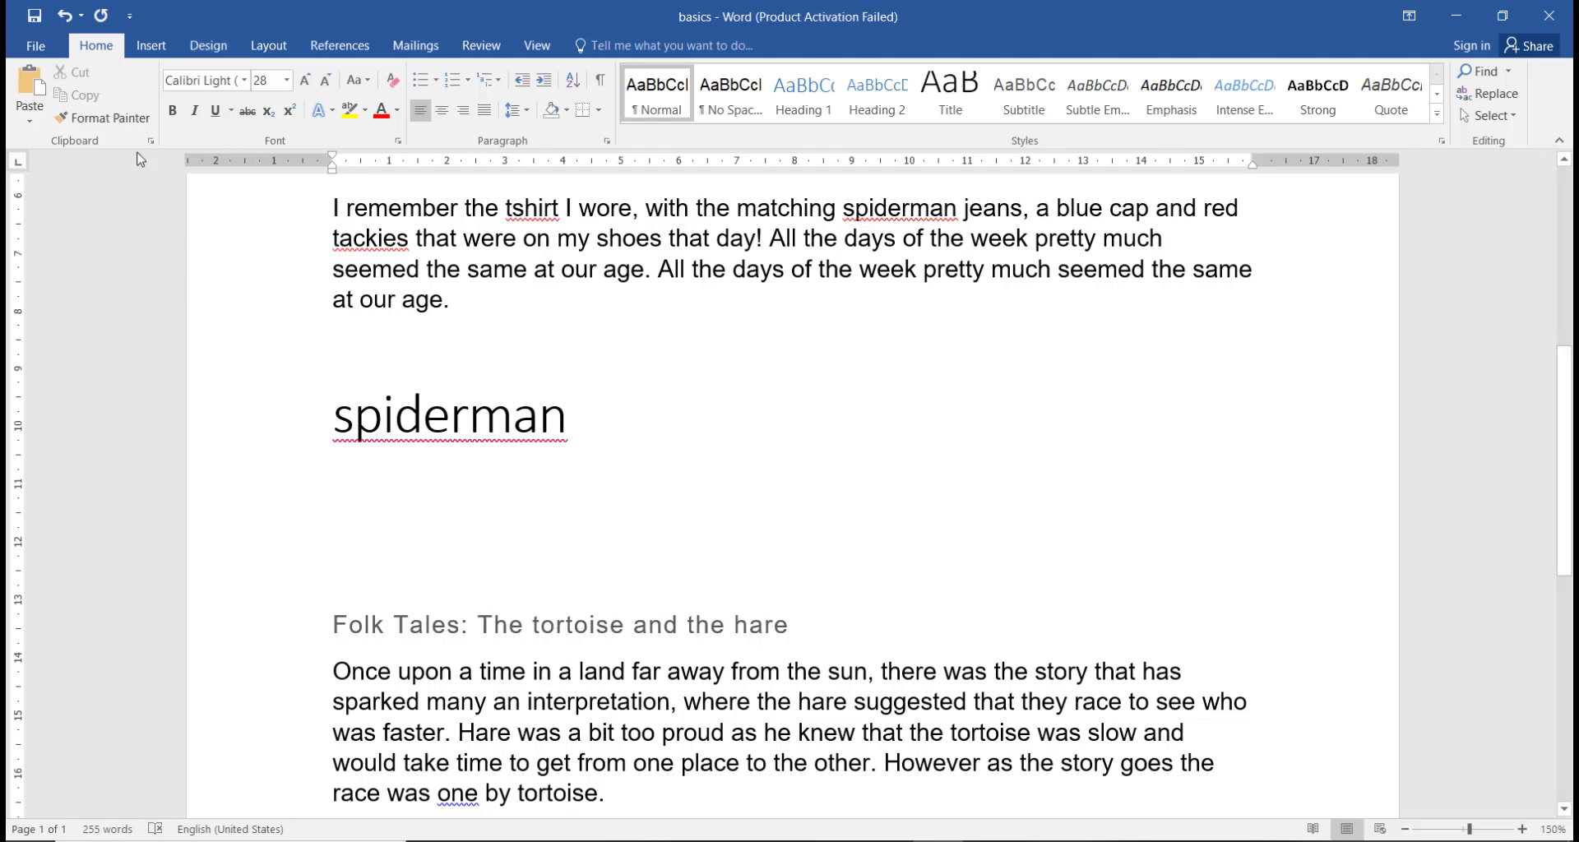
pyautogui.moveTo(624, 626); pyautogui.dragTo(527, 627)
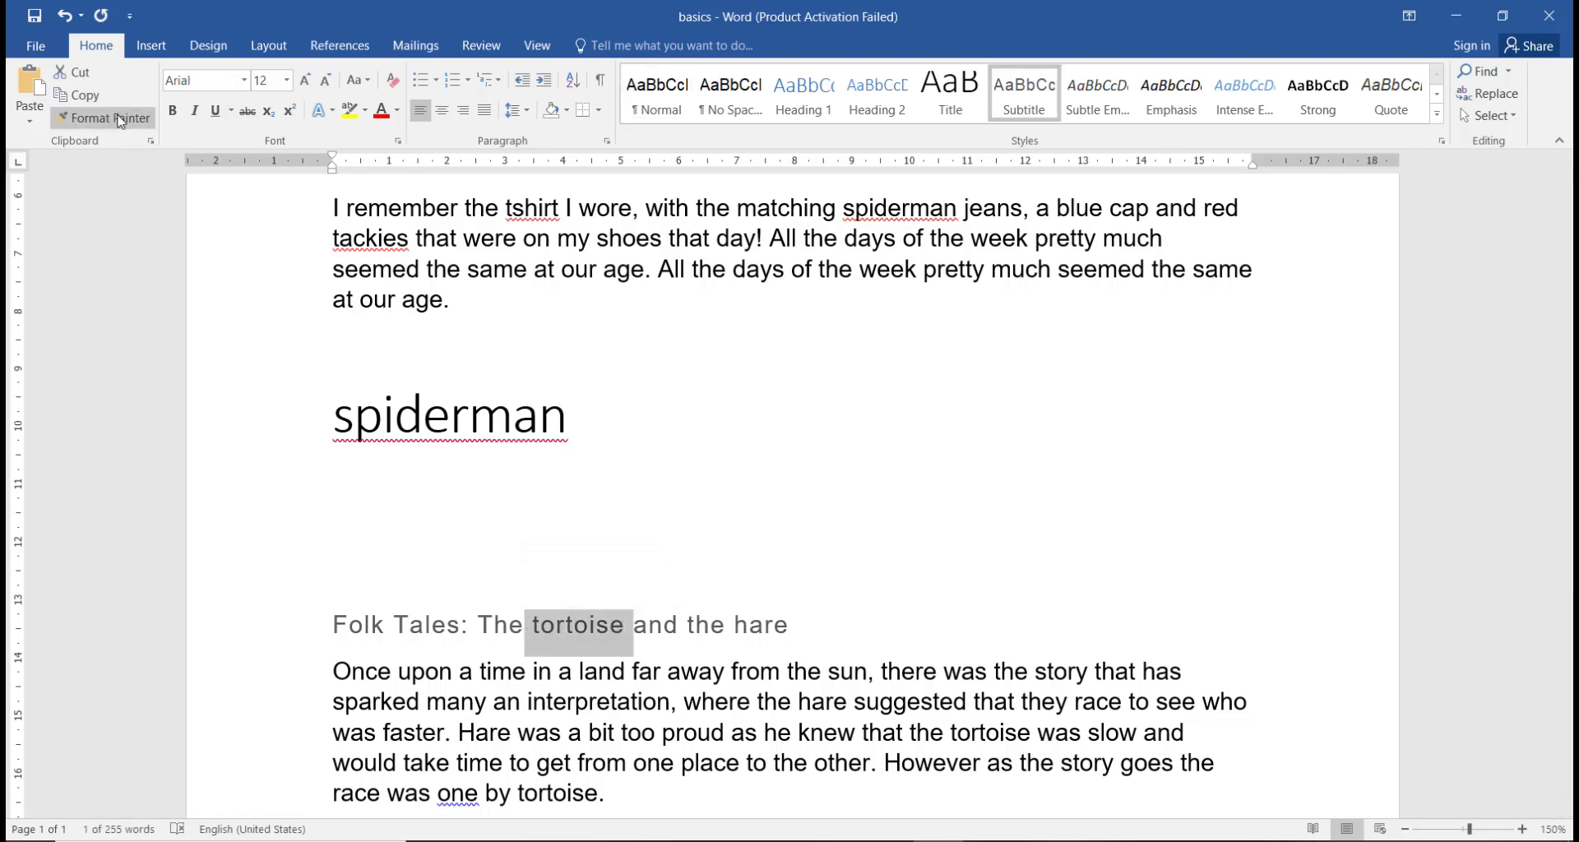
pyautogui.click(122, 119)
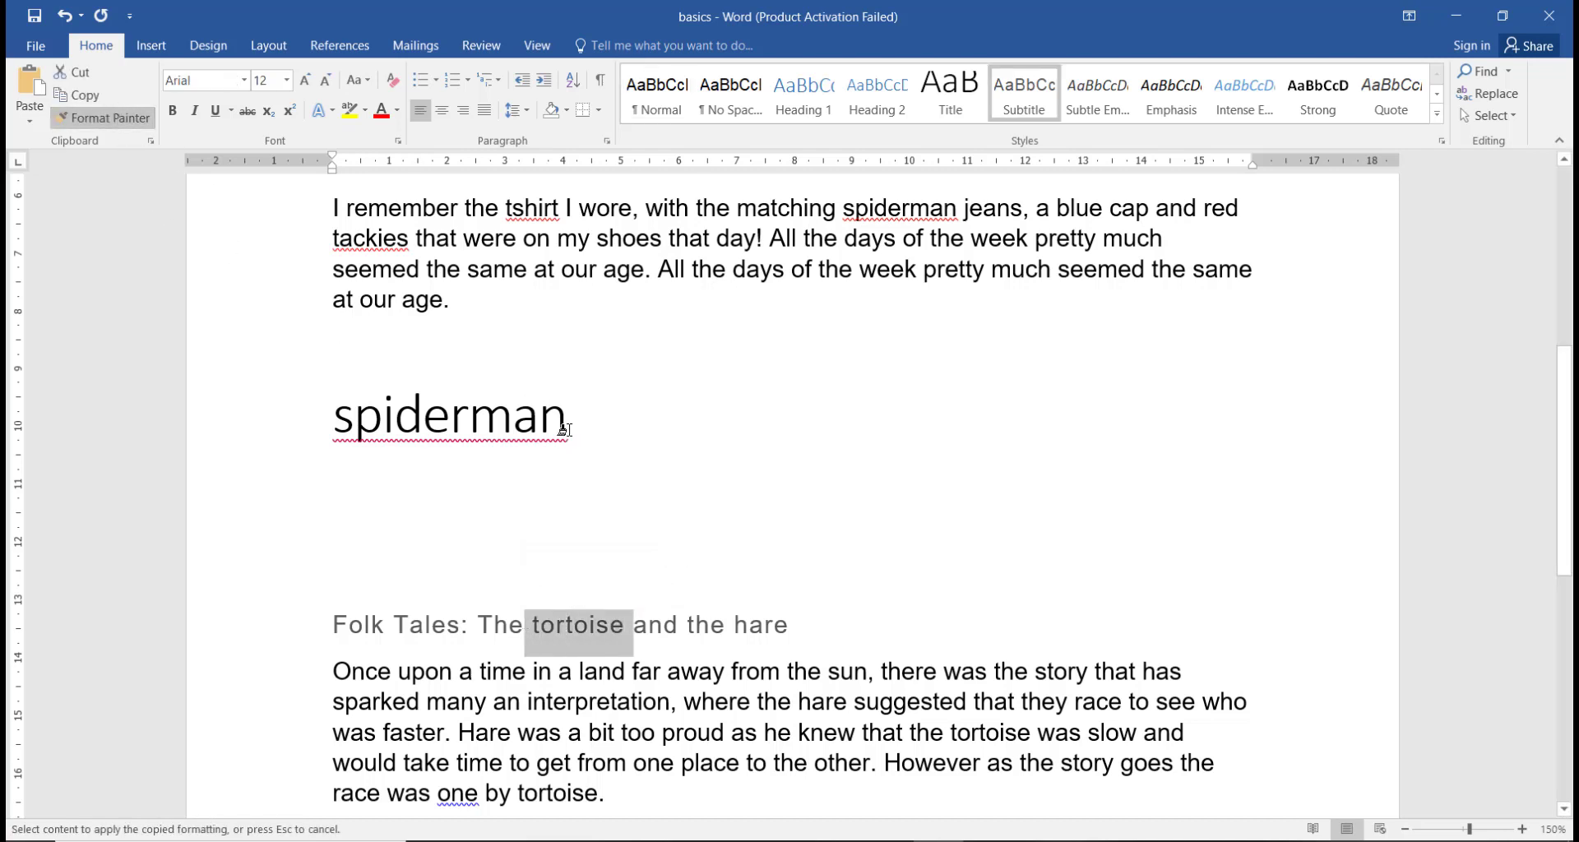
pyautogui.moveTo(575, 434); pyautogui.dragTo(327, 427)
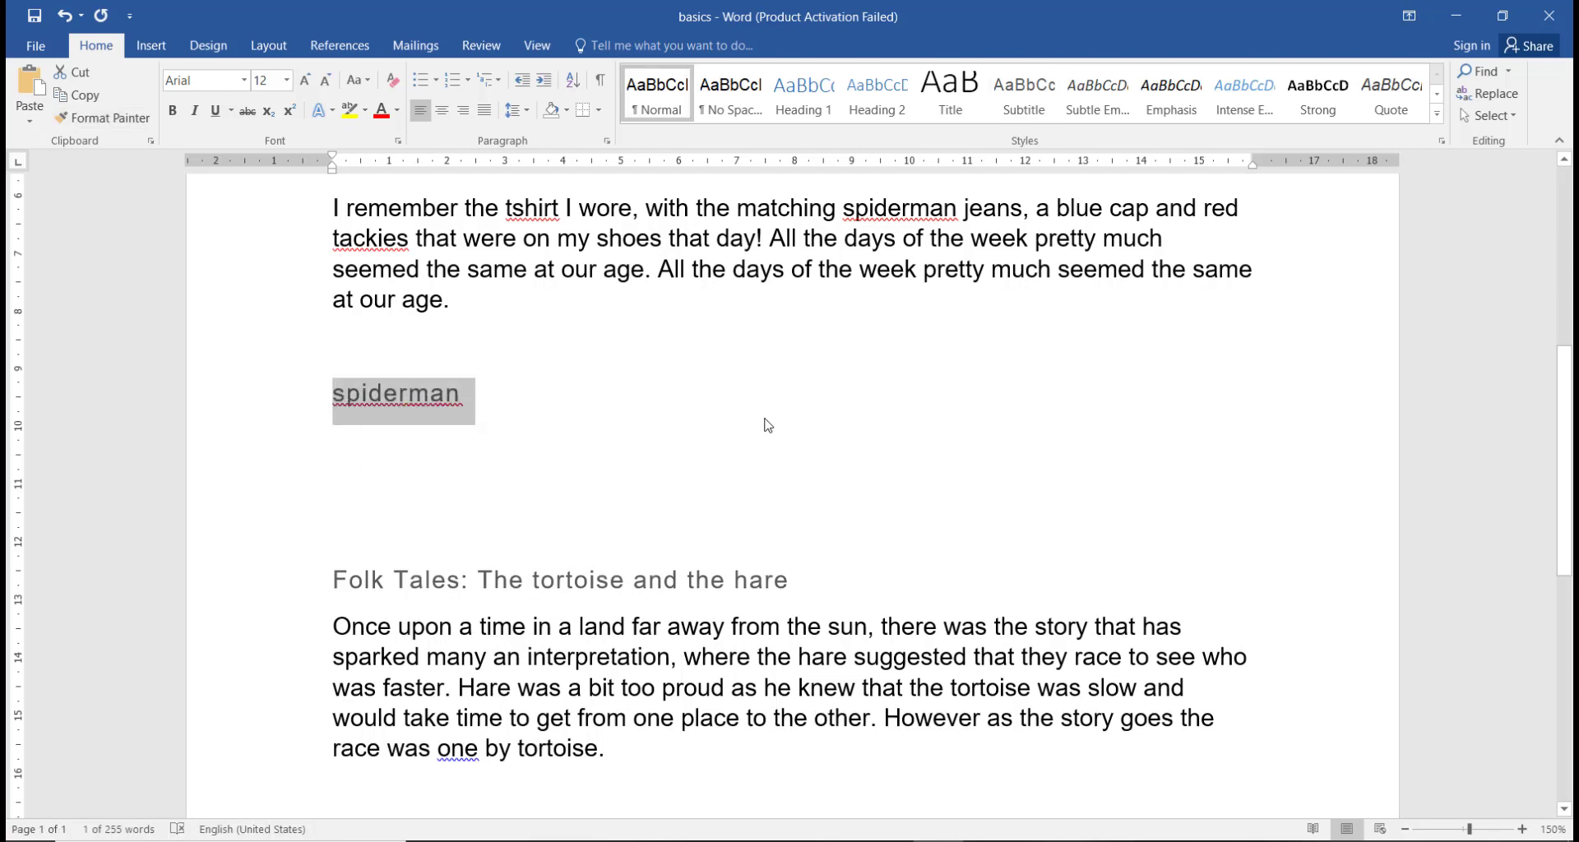
pyautogui.click(764, 424)
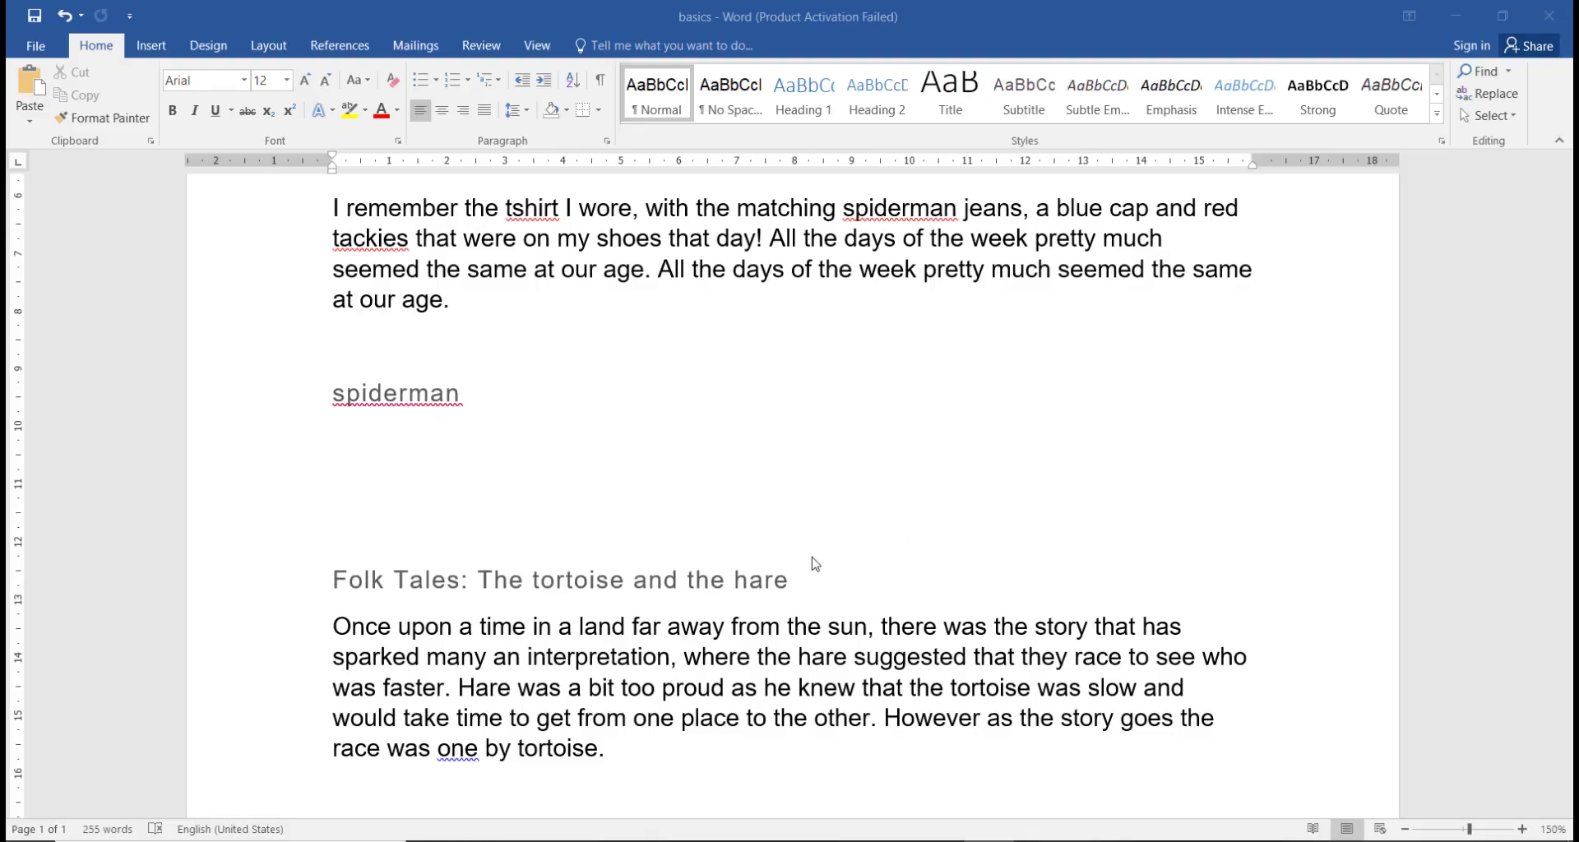
# Delete the separate word "spiderman" and the extra blank paragraphs above the Folk Tales subtitle, leaving one blank paragraph
pyautogui.click(467, 398)
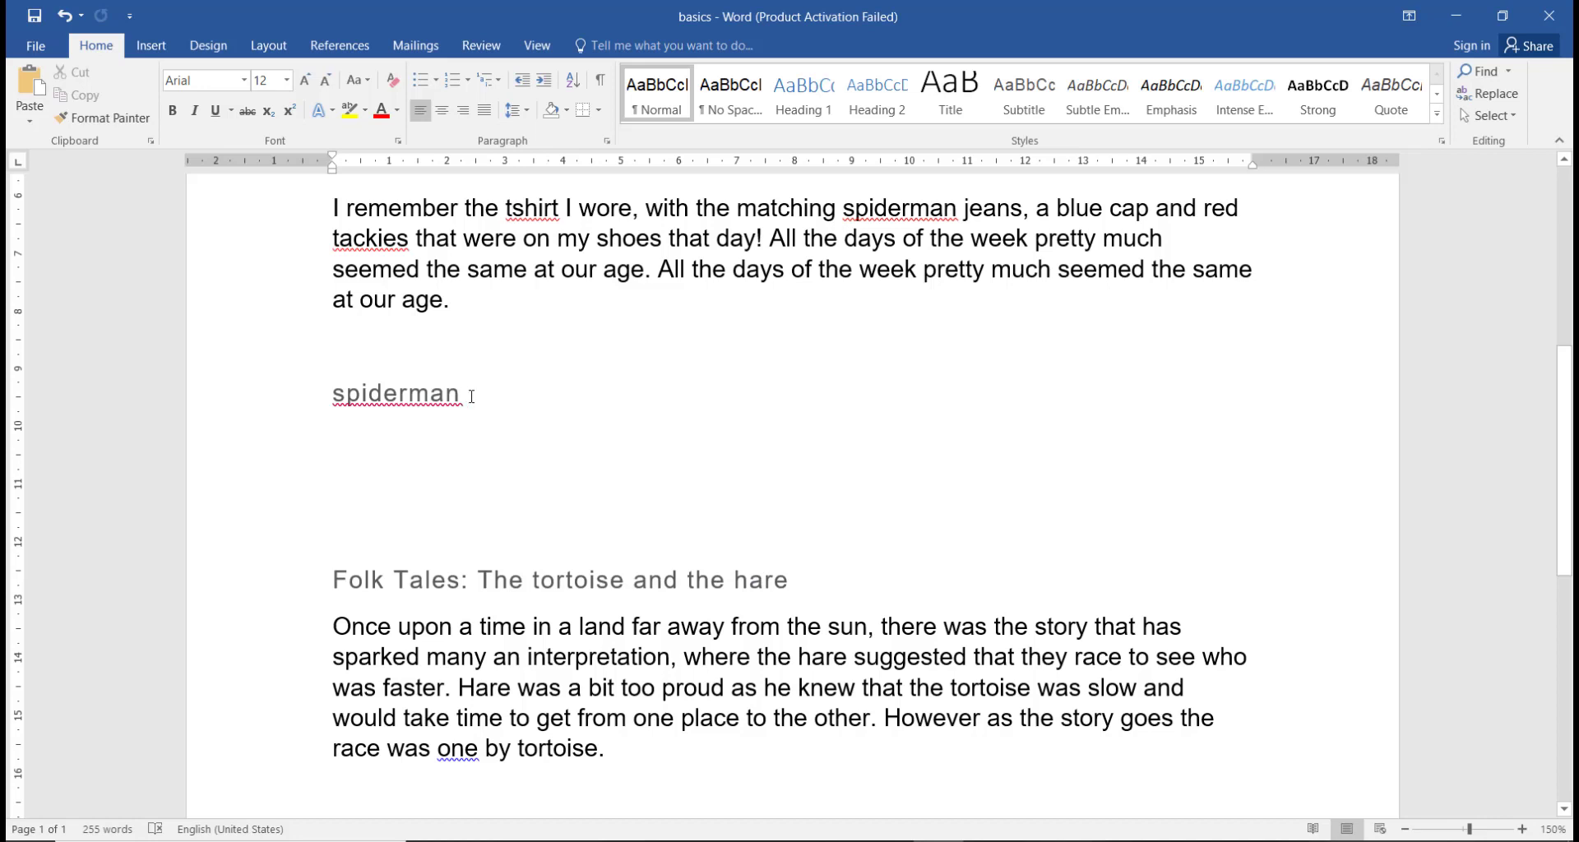
pyautogui.moveTo(469, 398); pyautogui.dragTo(299, 401)
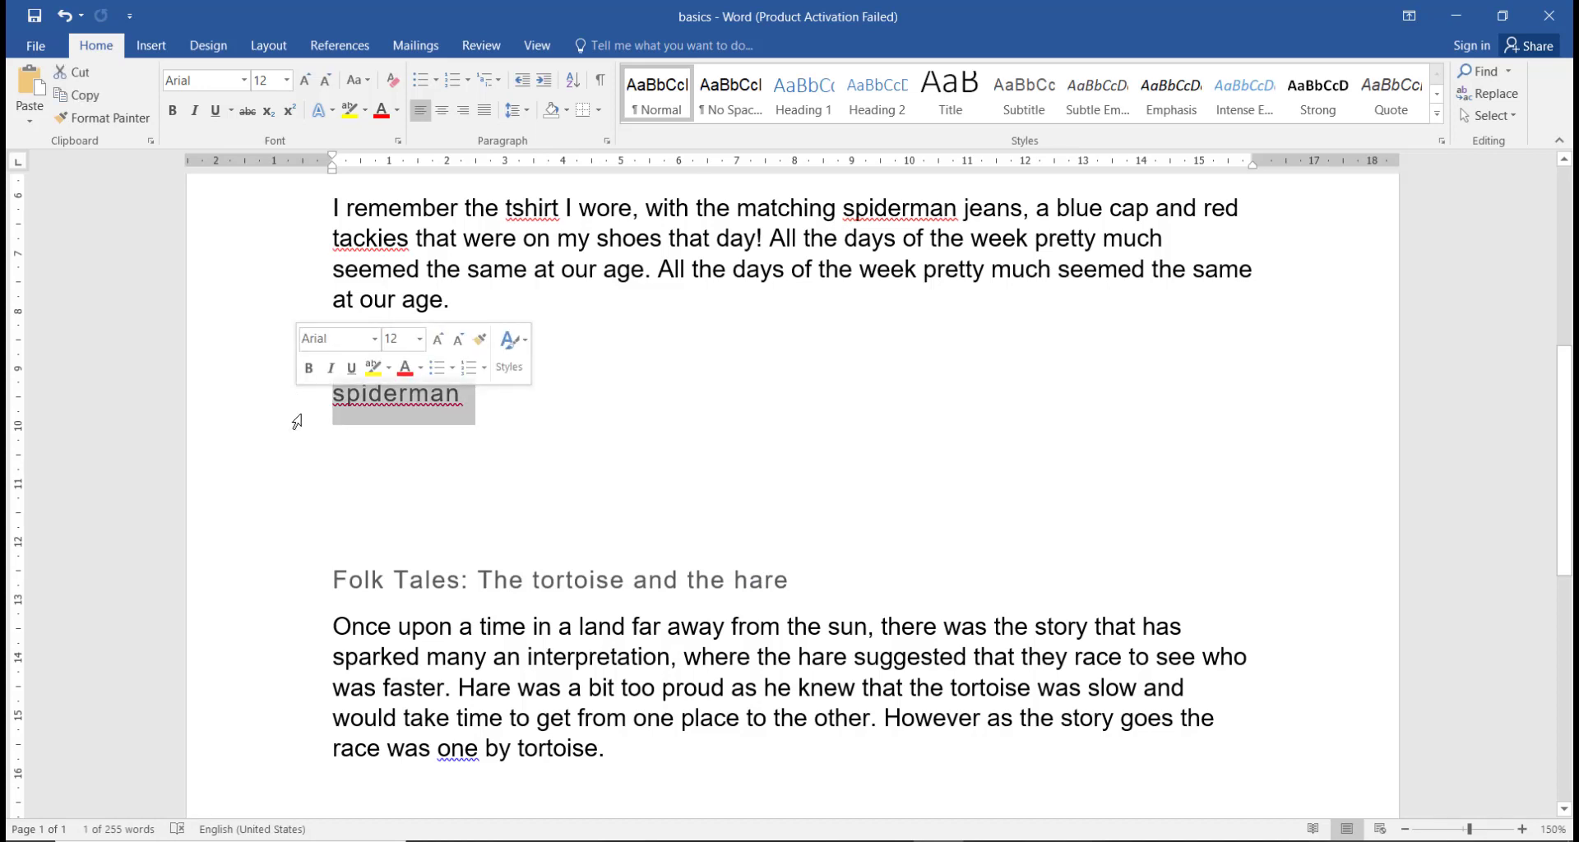
pyautogui.press('Delete')
pyautogui.click(368, 335)
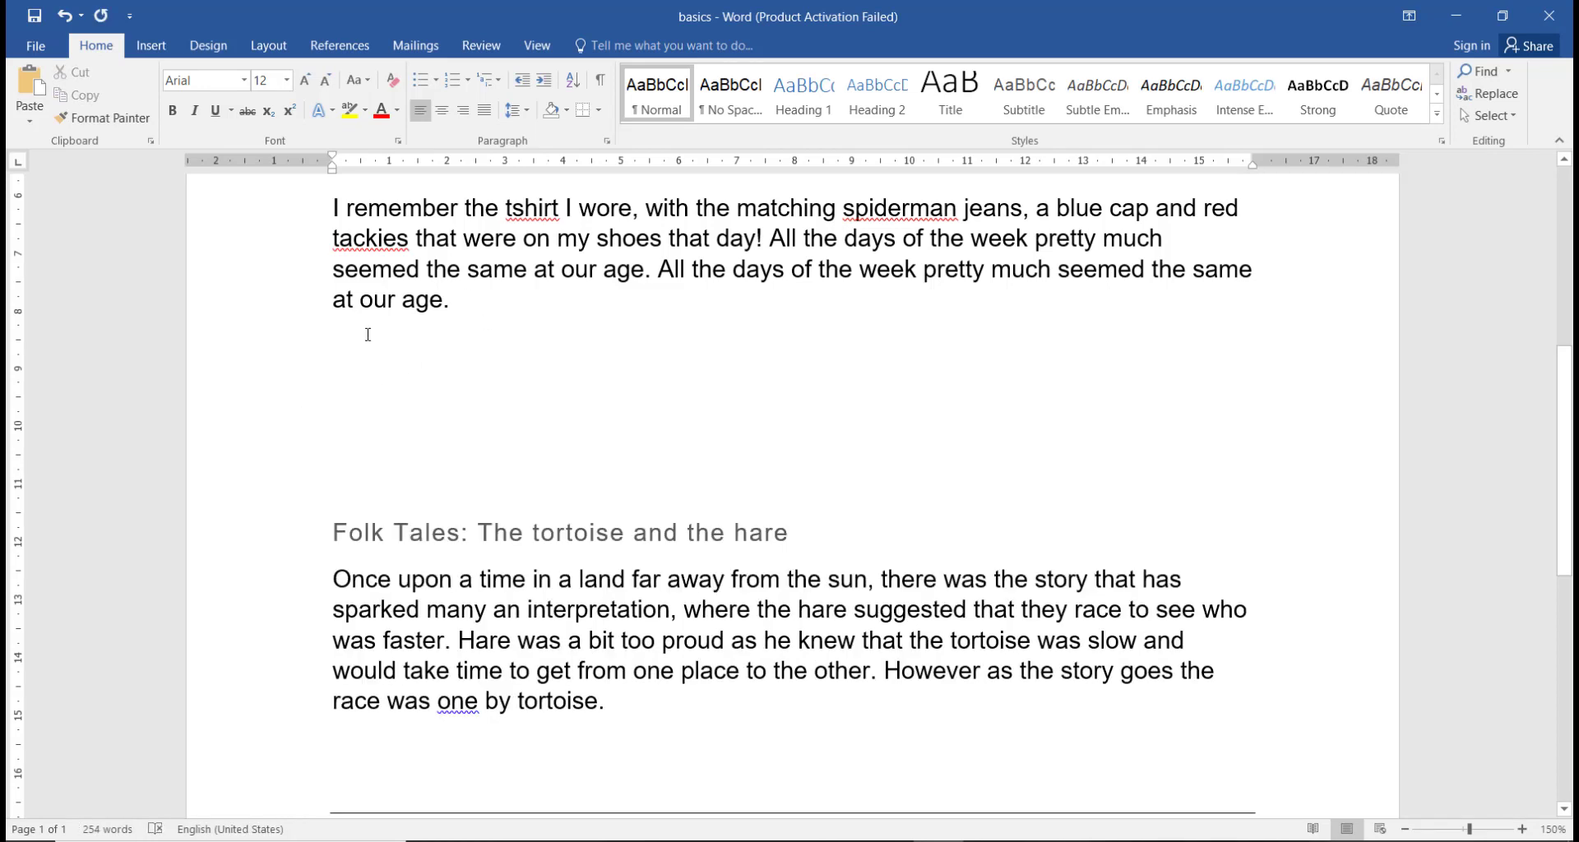
pyautogui.press('Delete')
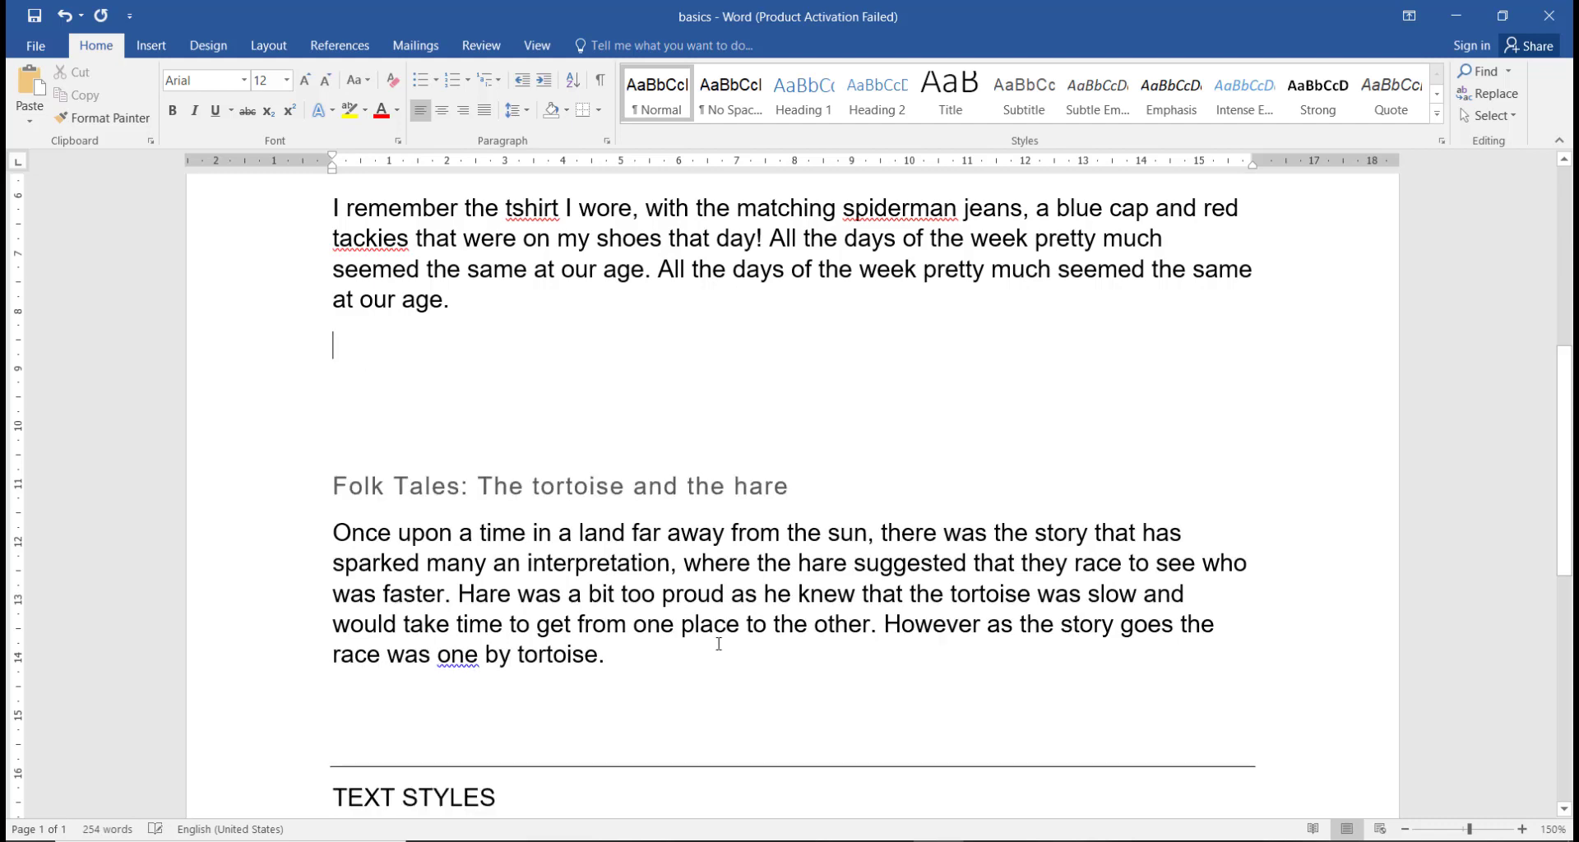
pyautogui.press('Delete')
pyautogui.press('Delete')
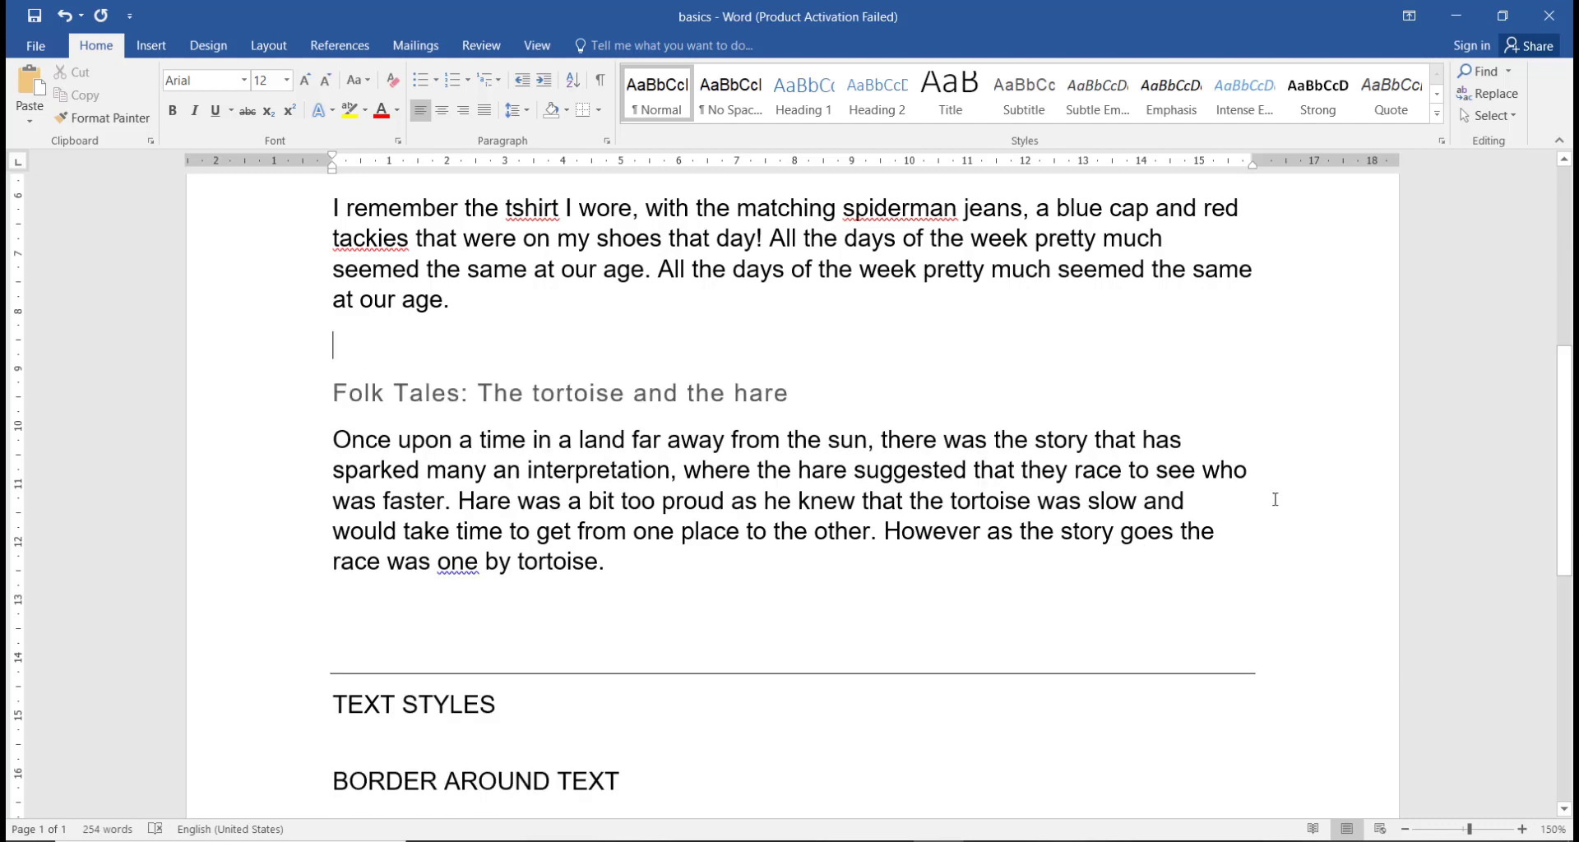
# Insert a blank paragraph between the title "The day I will never forget" and the first paragraph
pyautogui.scroll(2, 1140, 403)
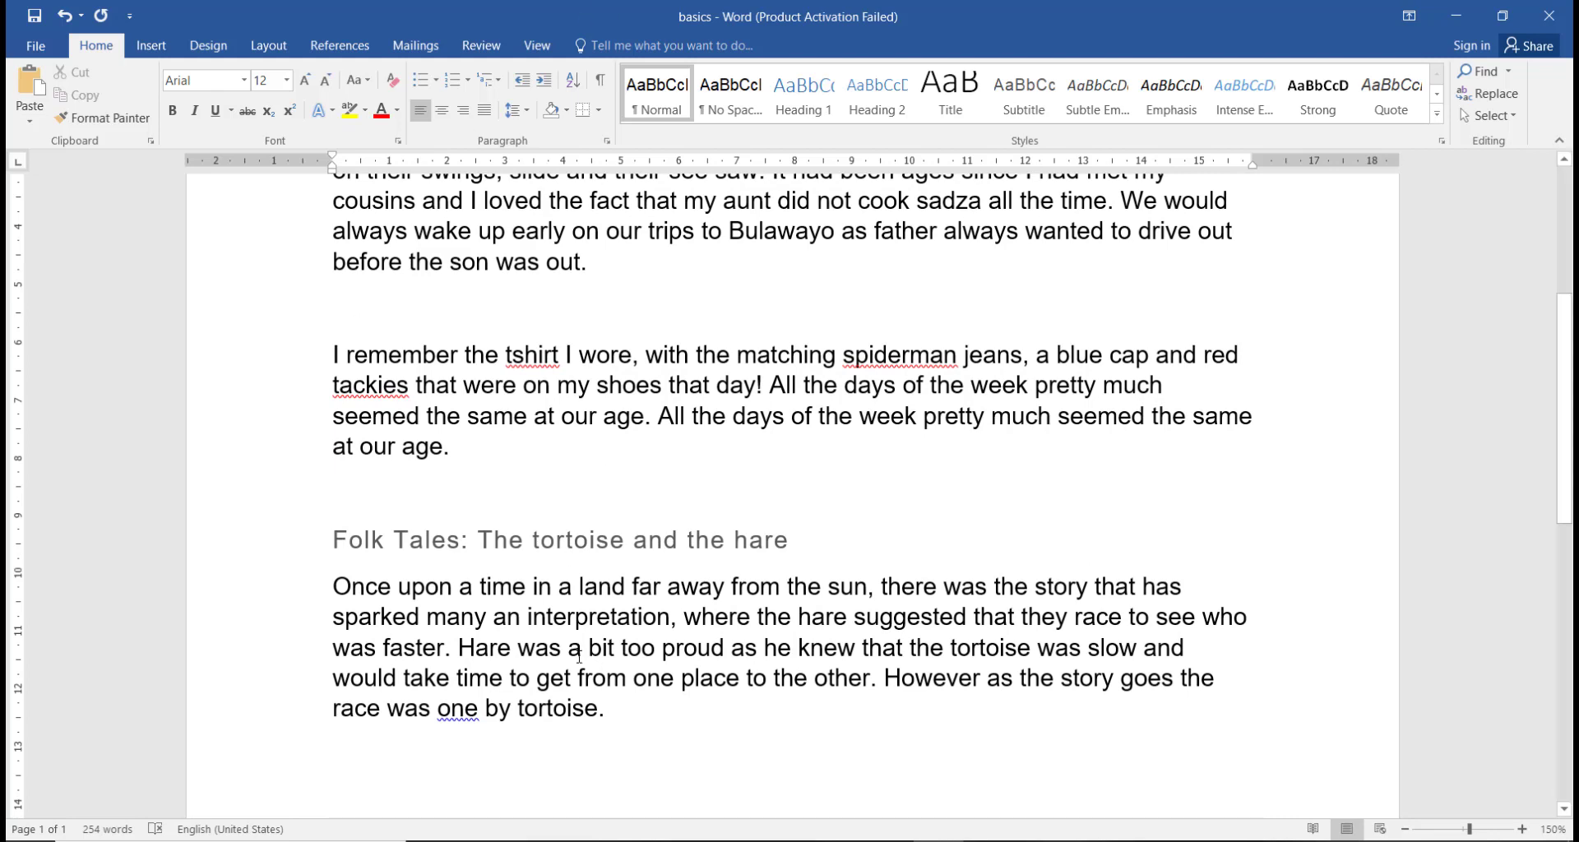
pyautogui.scroll(4, 579, 656)
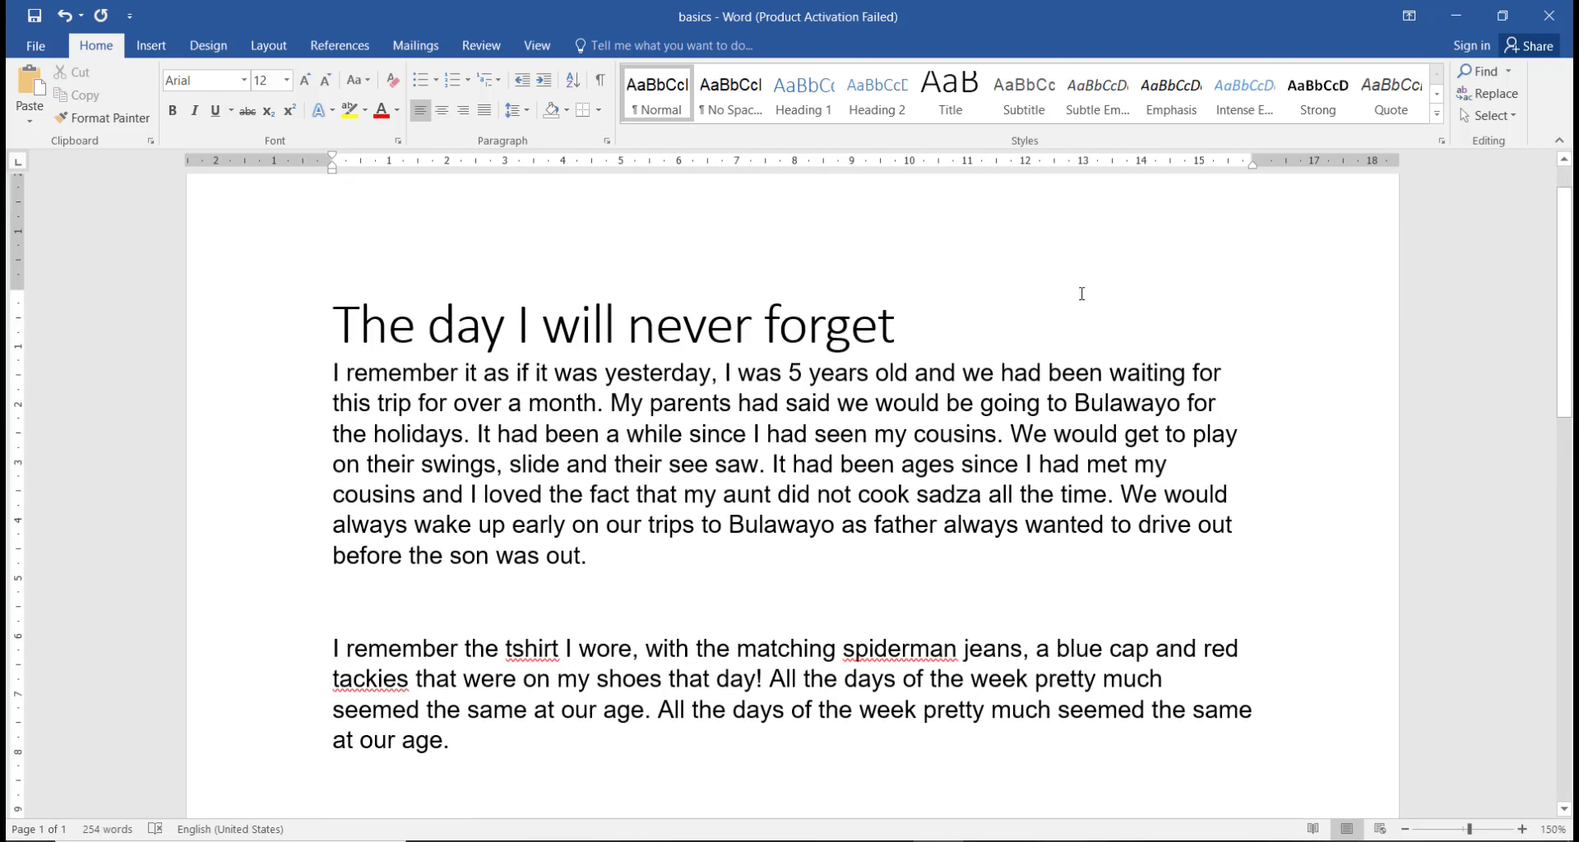
pyautogui.press('Return')
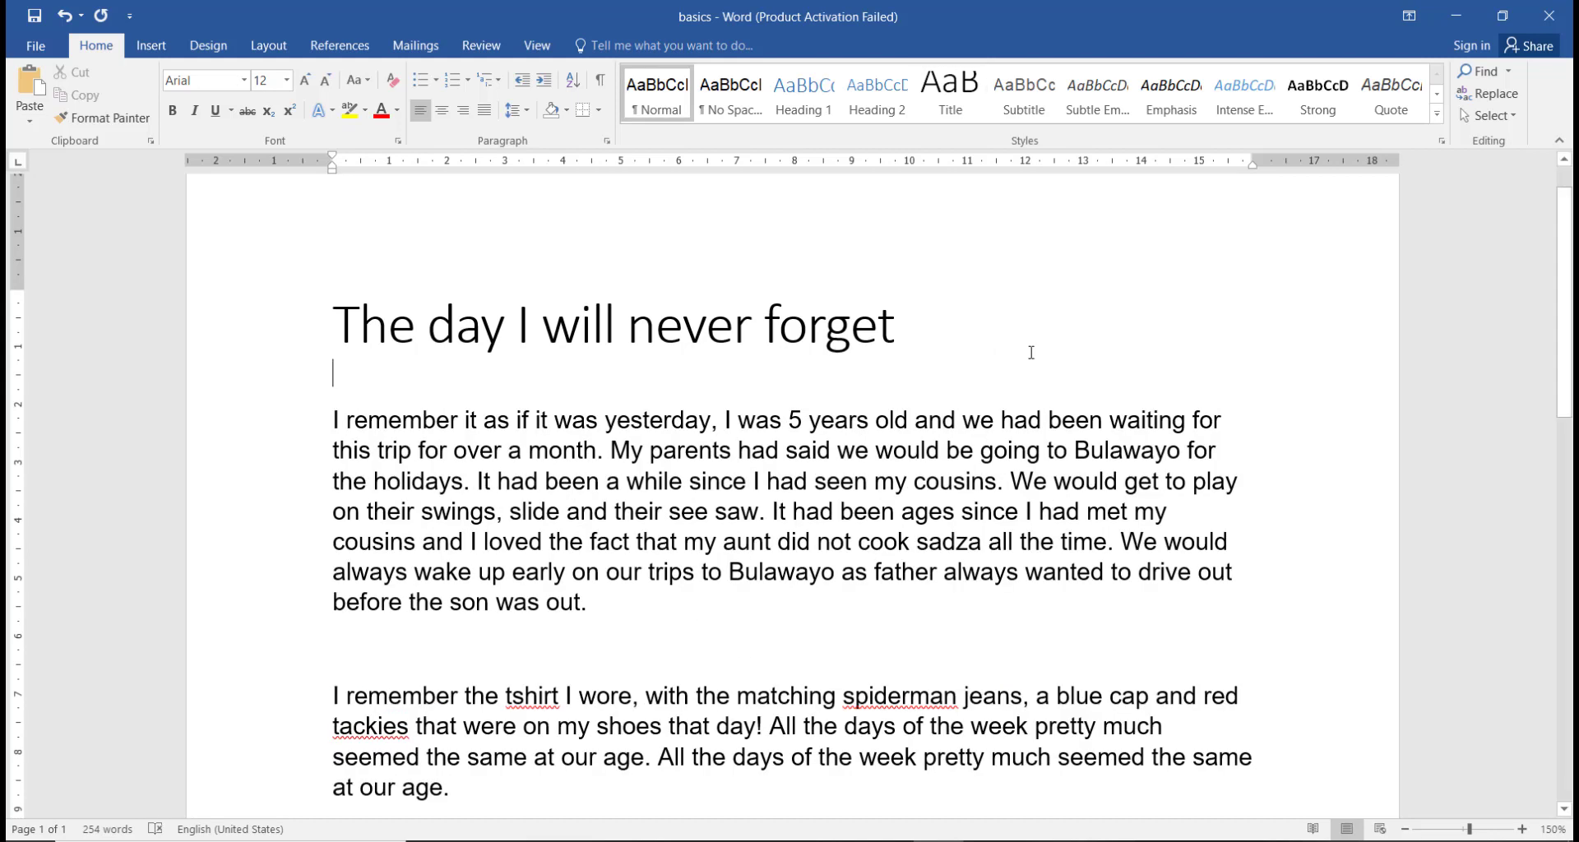
# Make "yesterday" bold and "remember" italic in the first line of the opening paragraph
pyautogui.scroll(-3, 1004, 396)
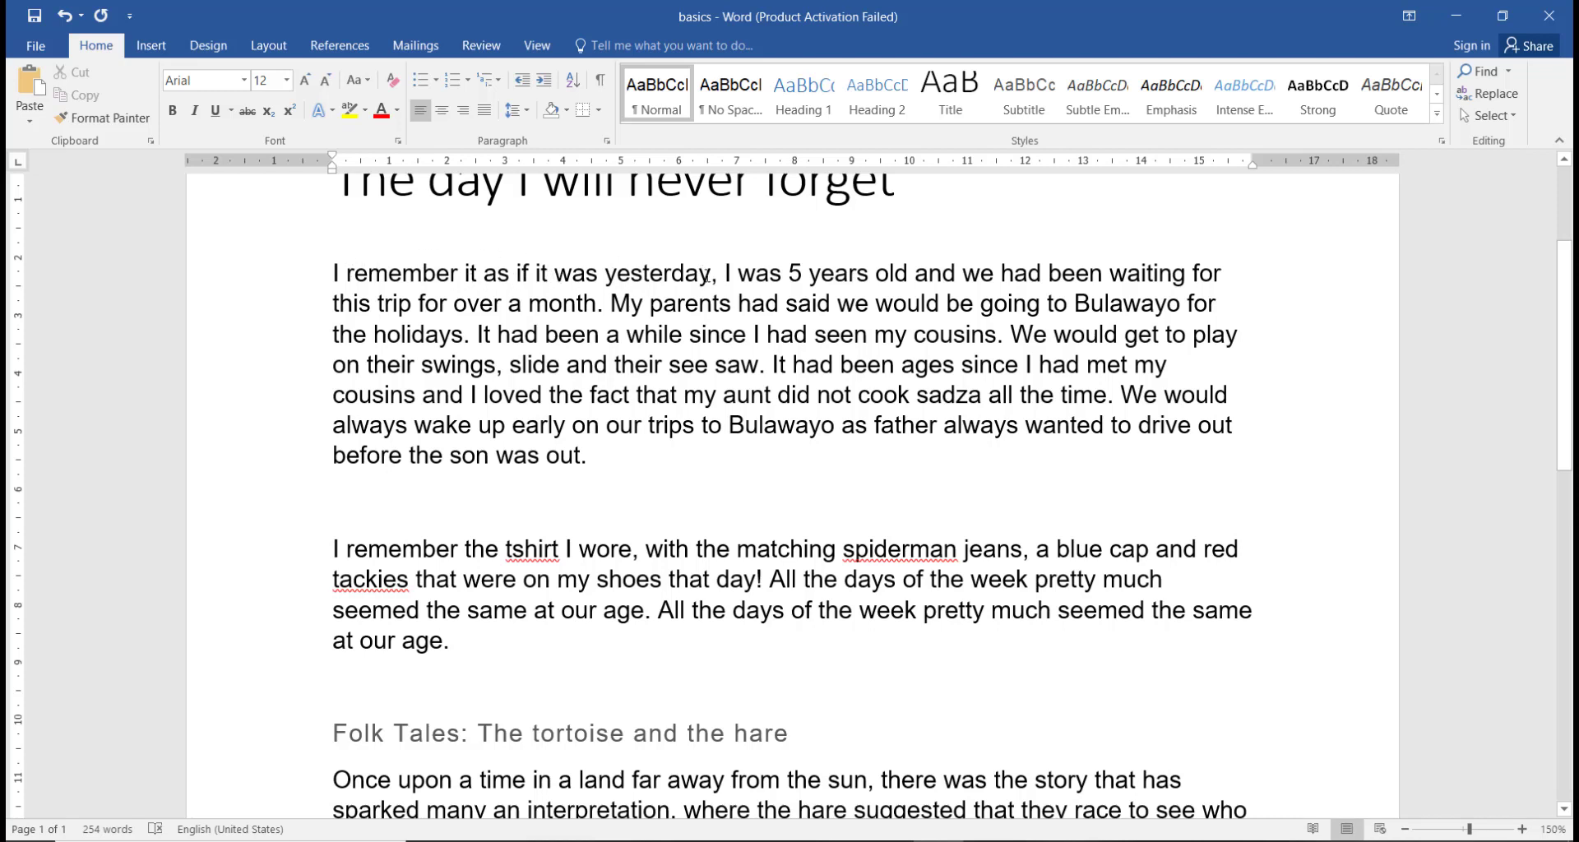
pyautogui.moveTo(709, 278); pyautogui.dragTo(604, 278)
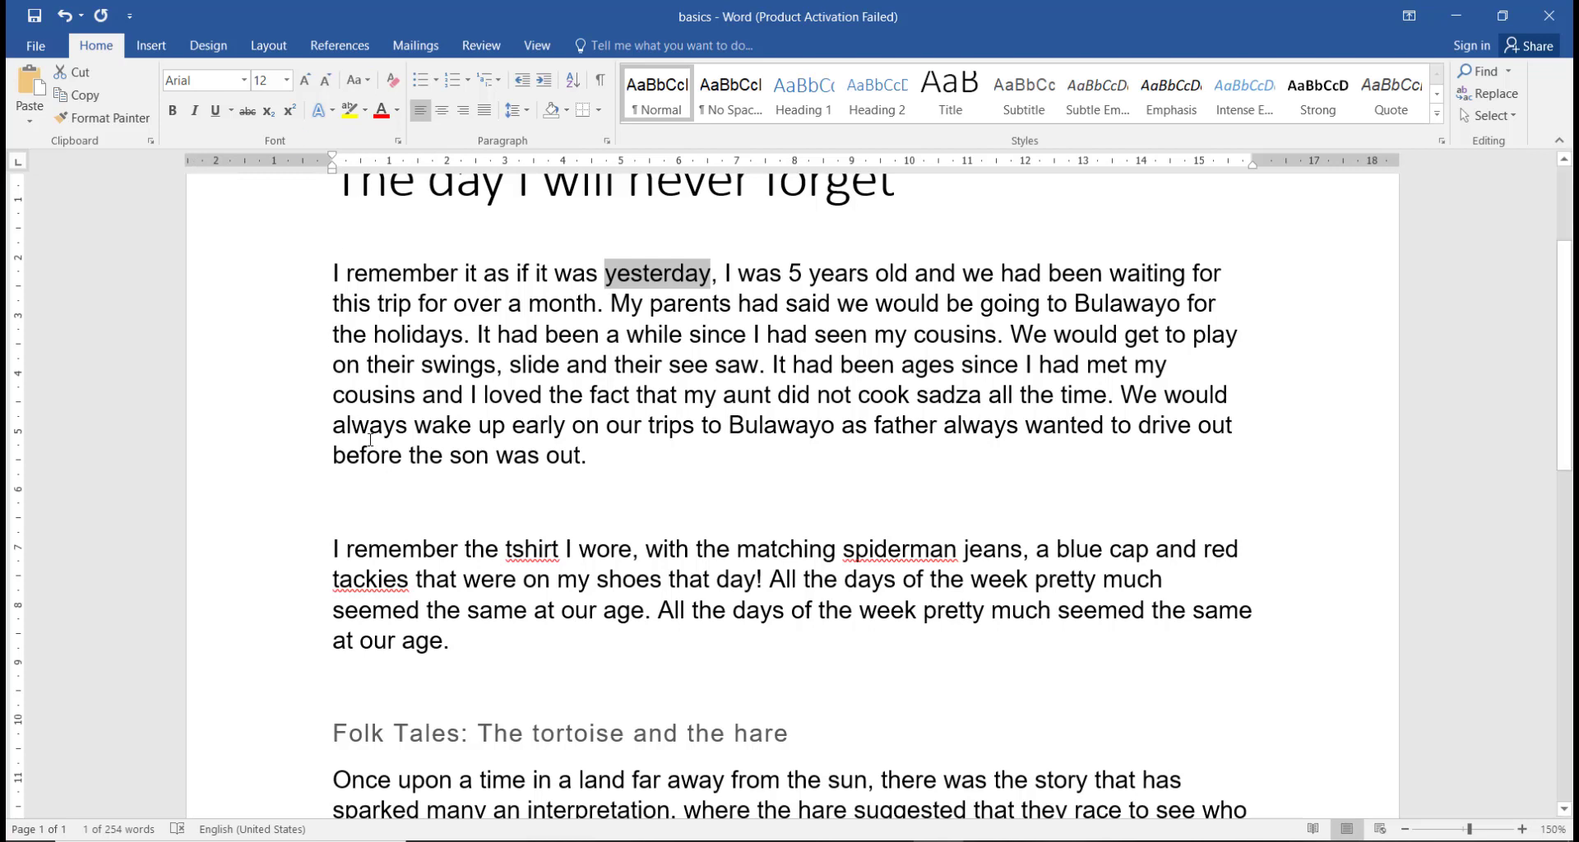
pyautogui.click(171, 112)
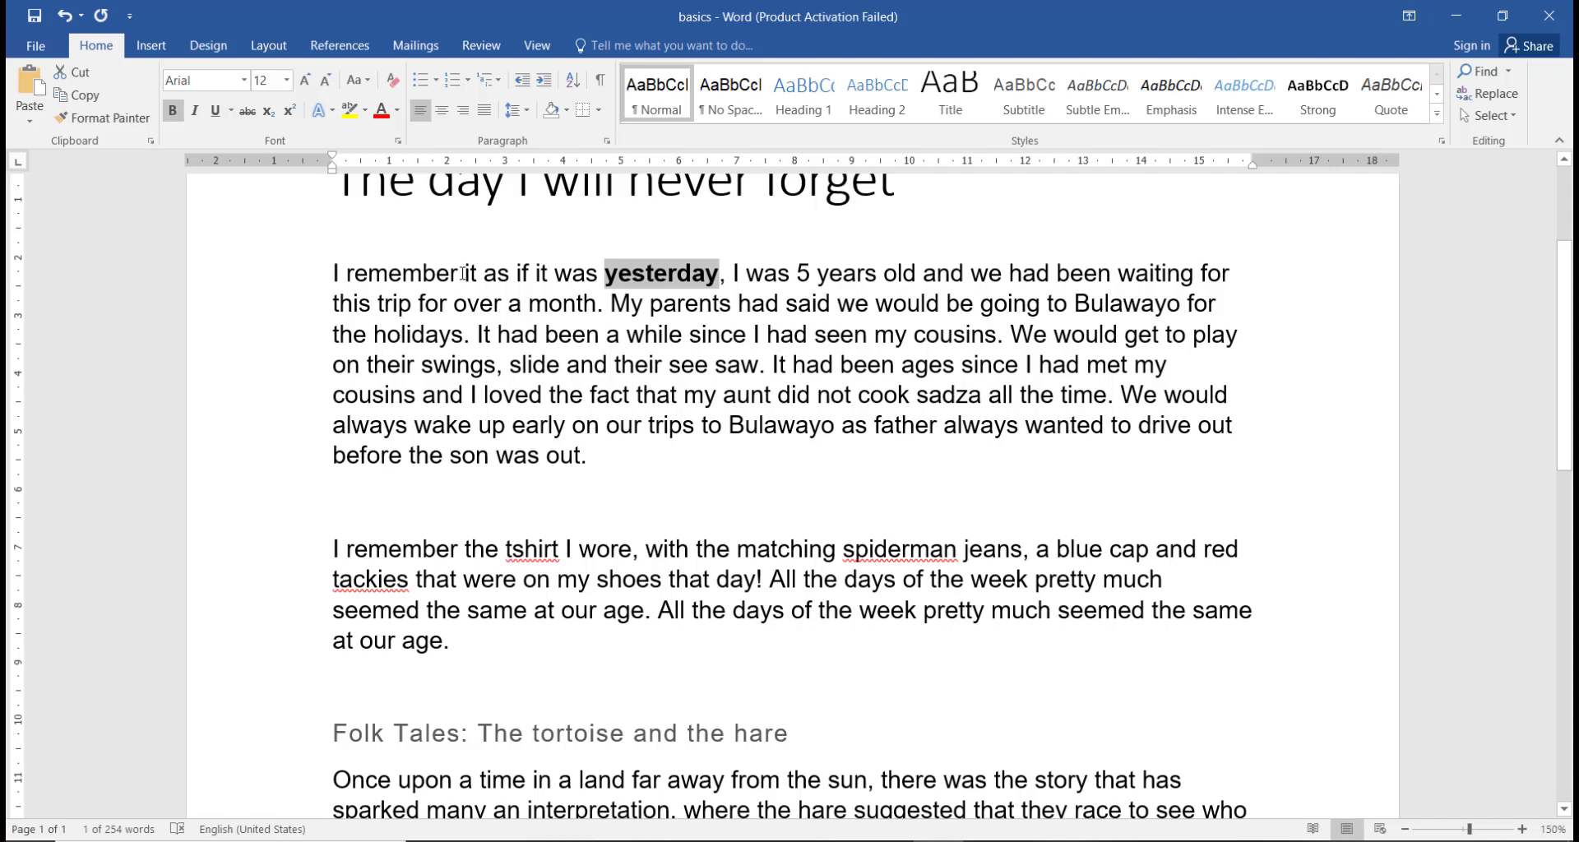
pyautogui.click(461, 272)
pyautogui.moveTo(460, 272); pyautogui.dragTo(346, 279)
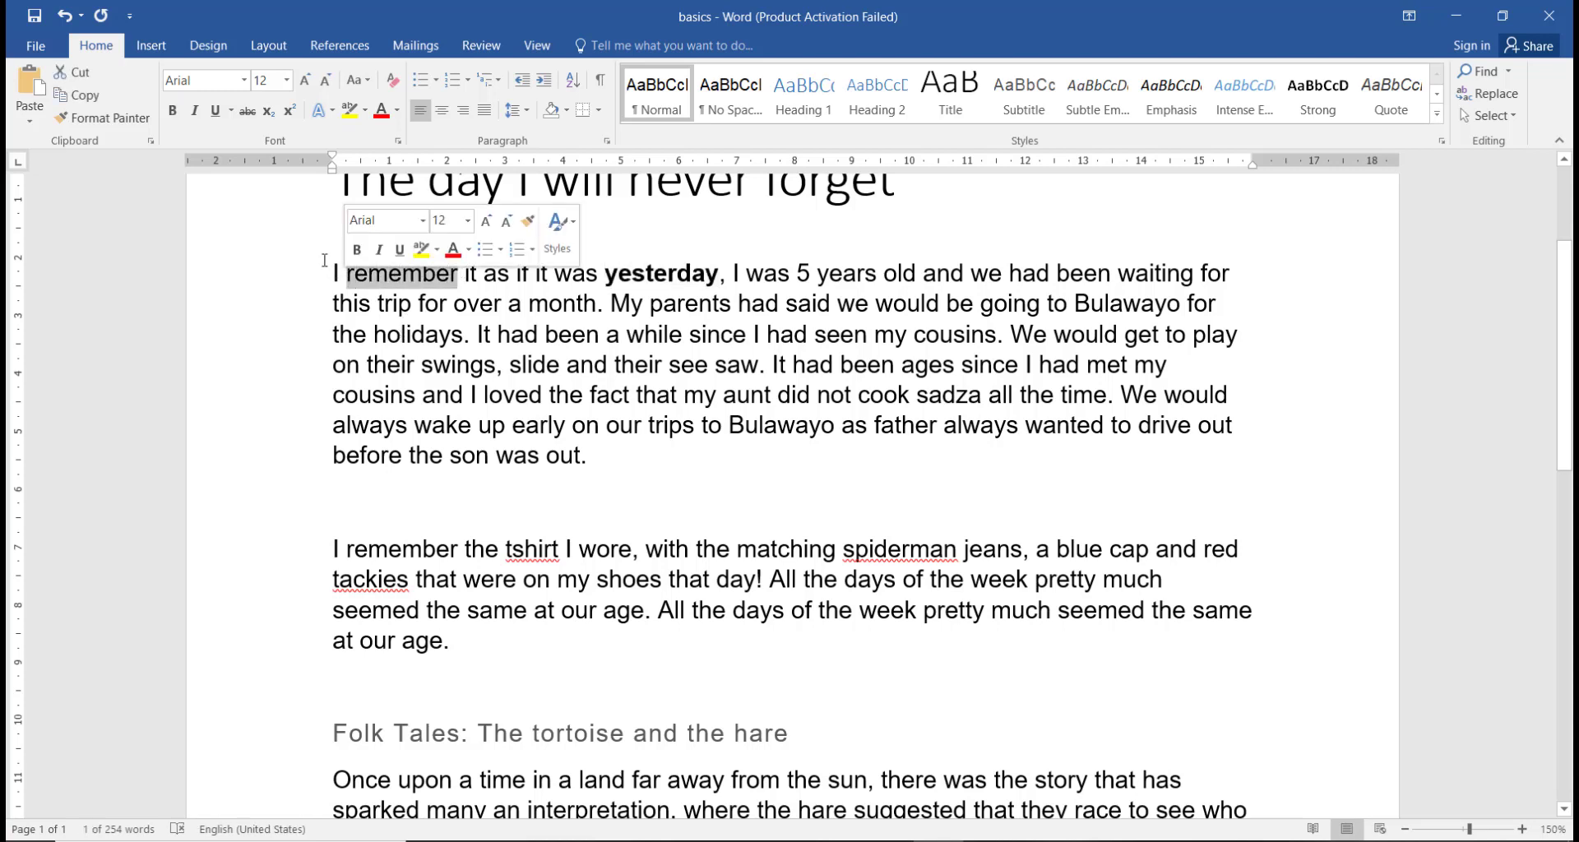
pyautogui.click(200, 114)
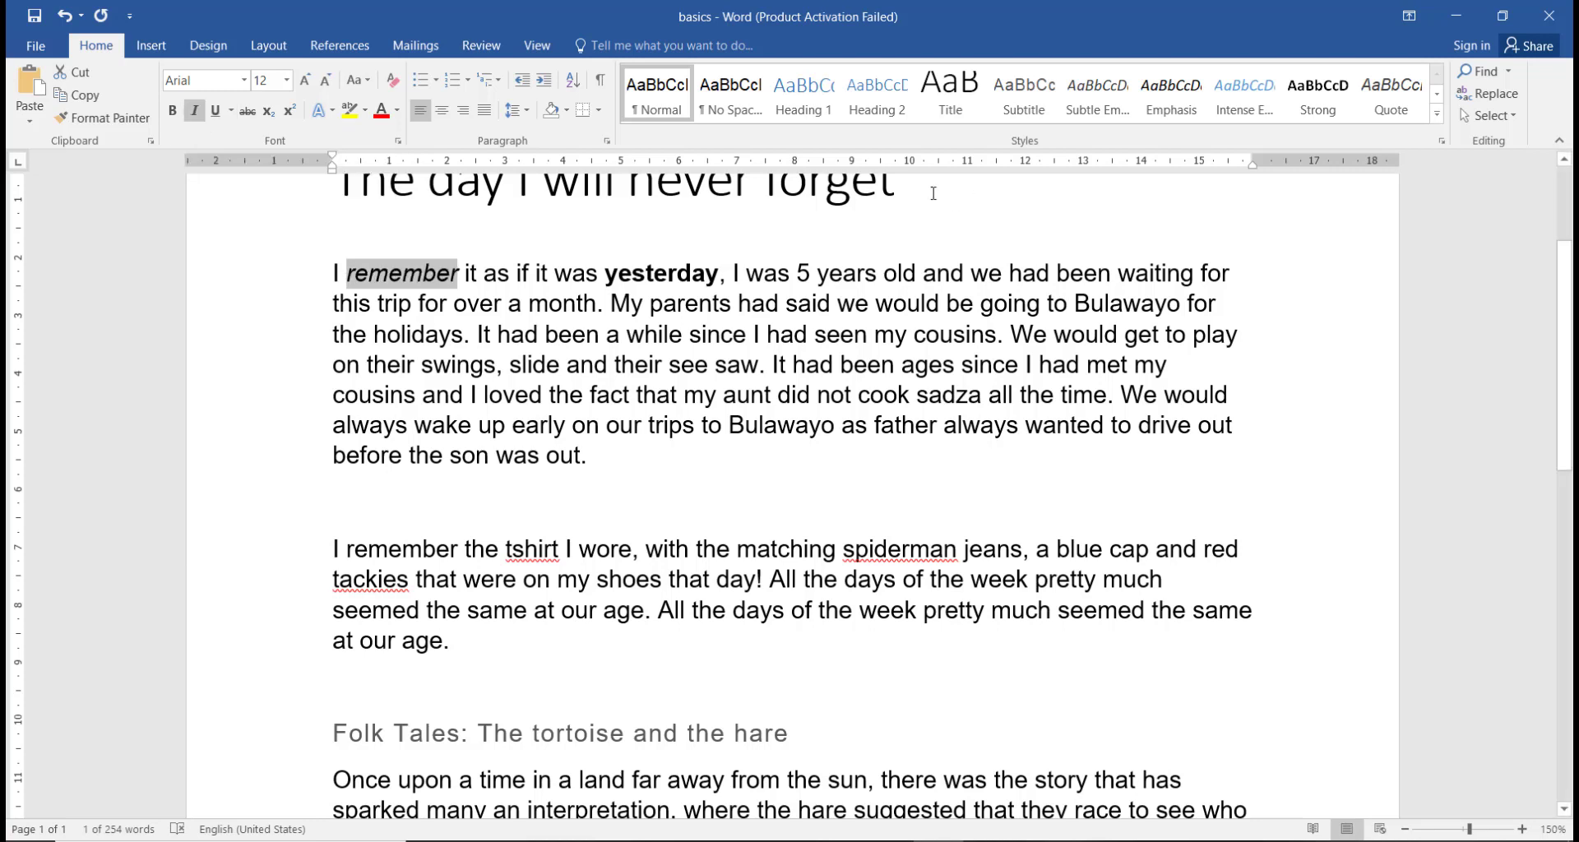
# Underline "5 years" and strike through "been waiting" in the opening paragraph
pyautogui.moveTo(882, 275); pyautogui.dragTo(796, 277)
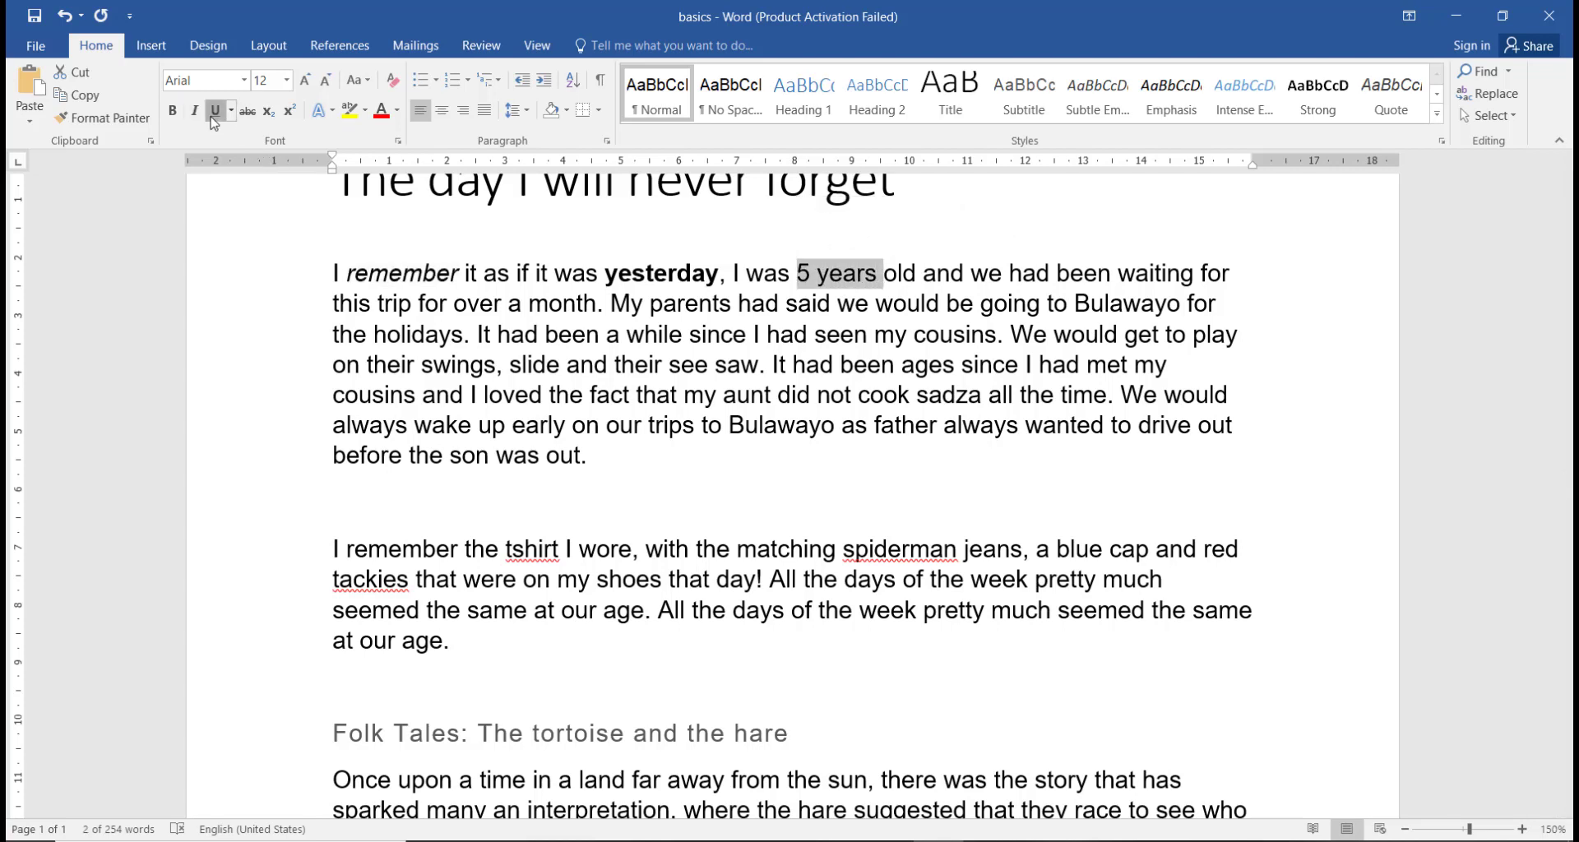
pyautogui.click(214, 111)
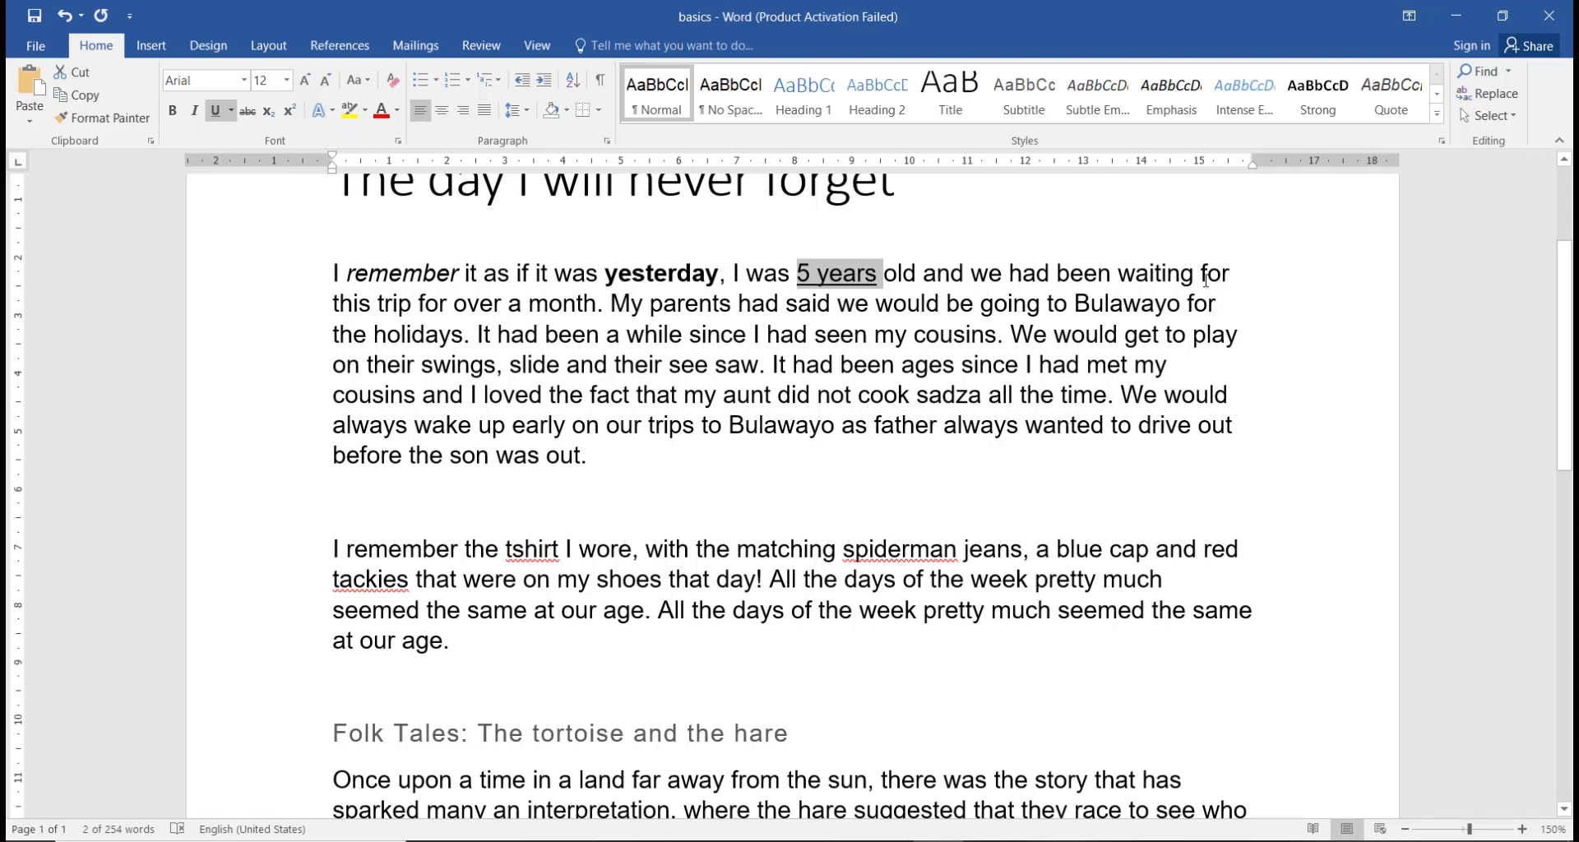
pyautogui.moveTo(1199, 274); pyautogui.dragTo(1057, 275)
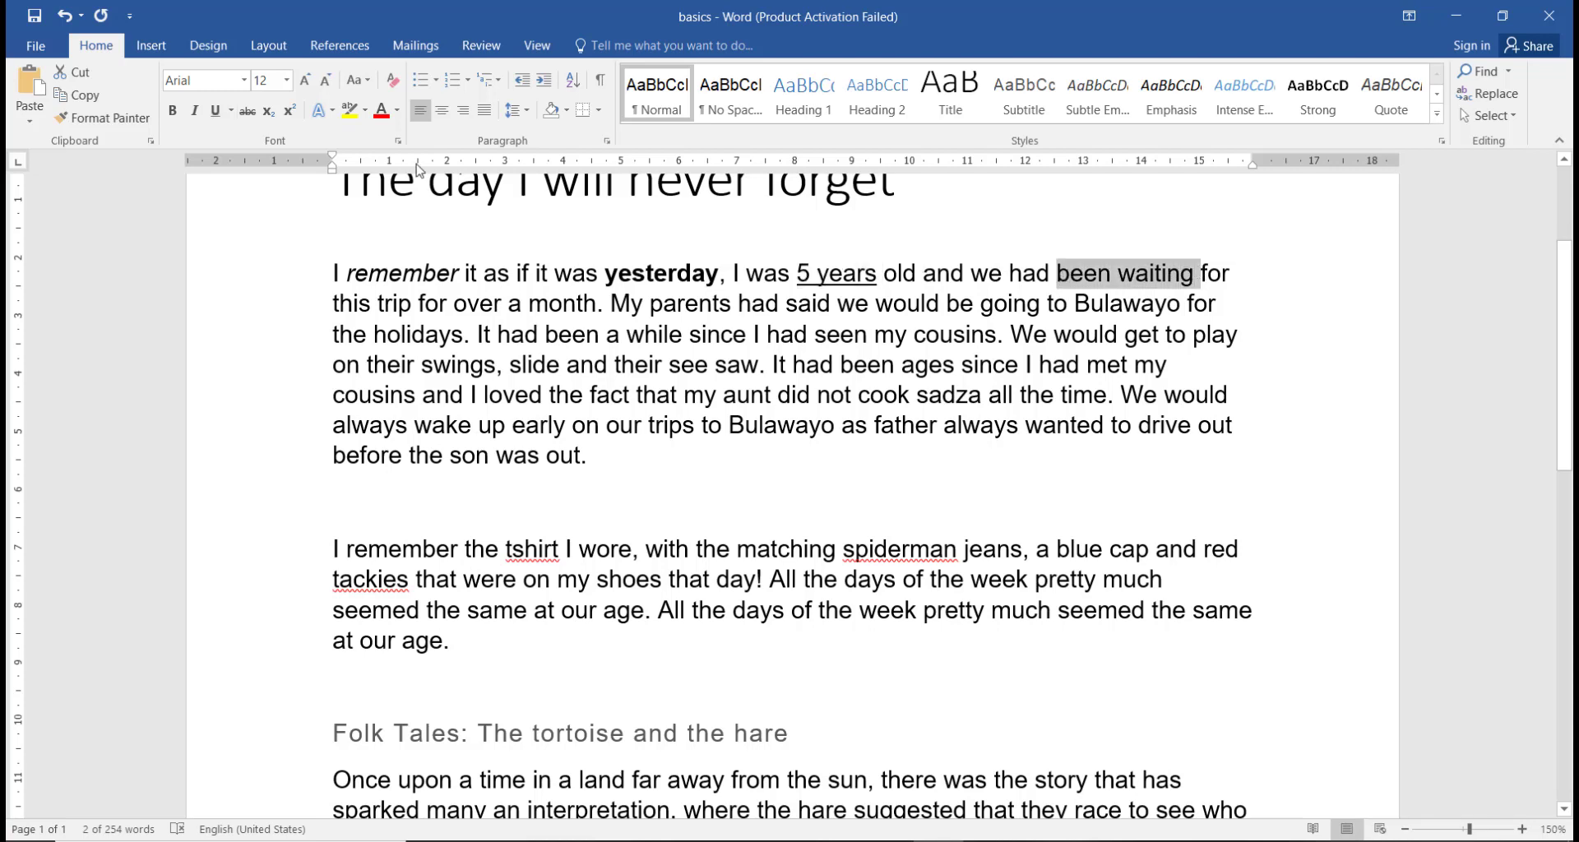
pyautogui.click(247, 111)
# Format "trip" as subscript and "month" as superscript in the second line of the opening paragraph
pyautogui.moveTo(411, 306); pyautogui.dragTo(377, 304)
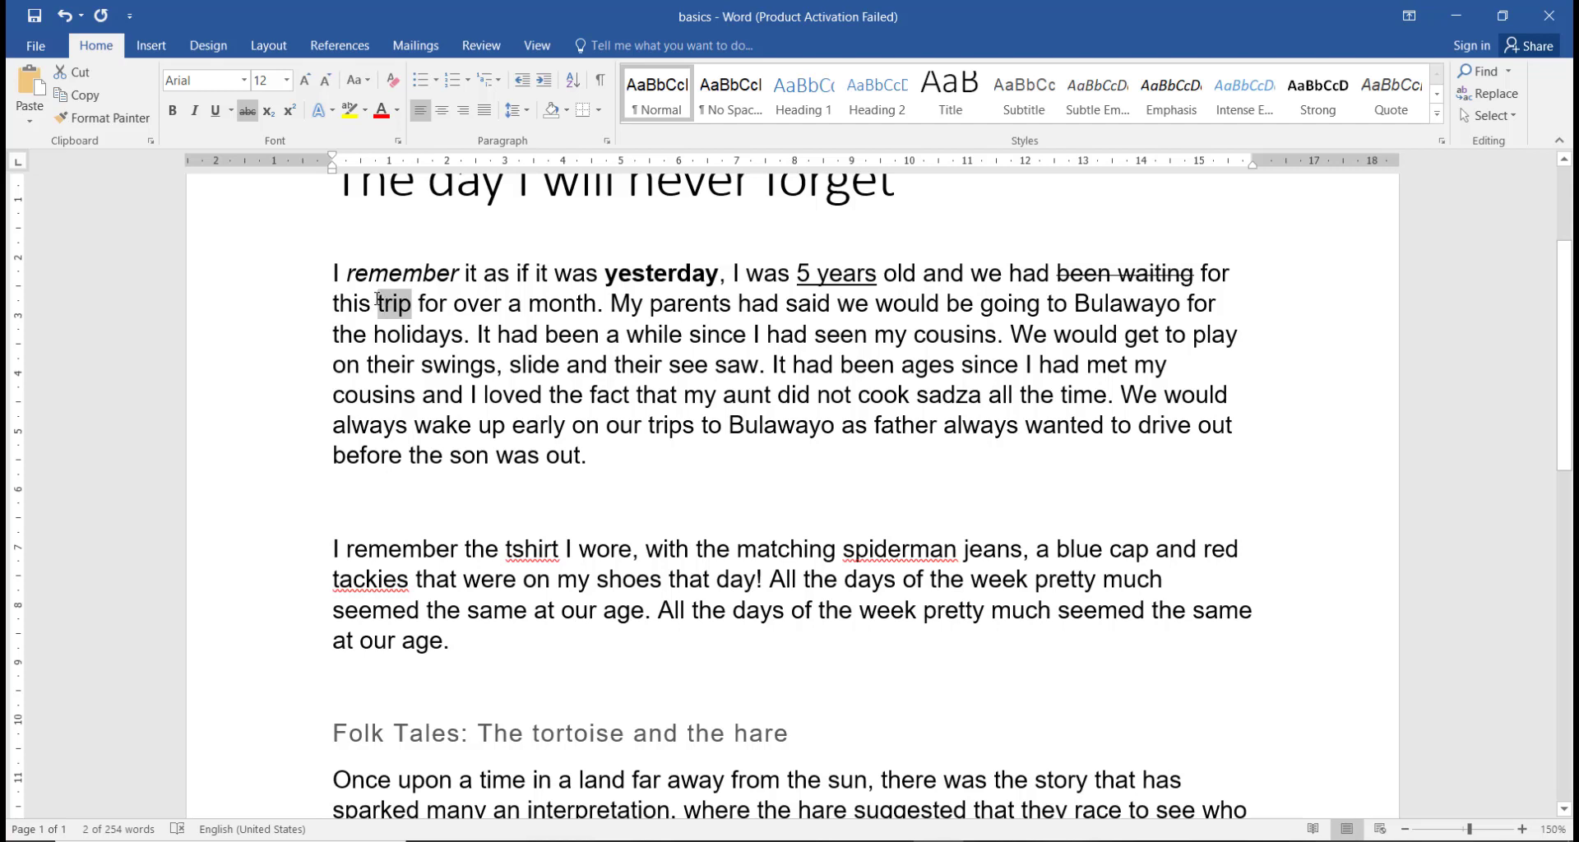
pyautogui.click(268, 112)
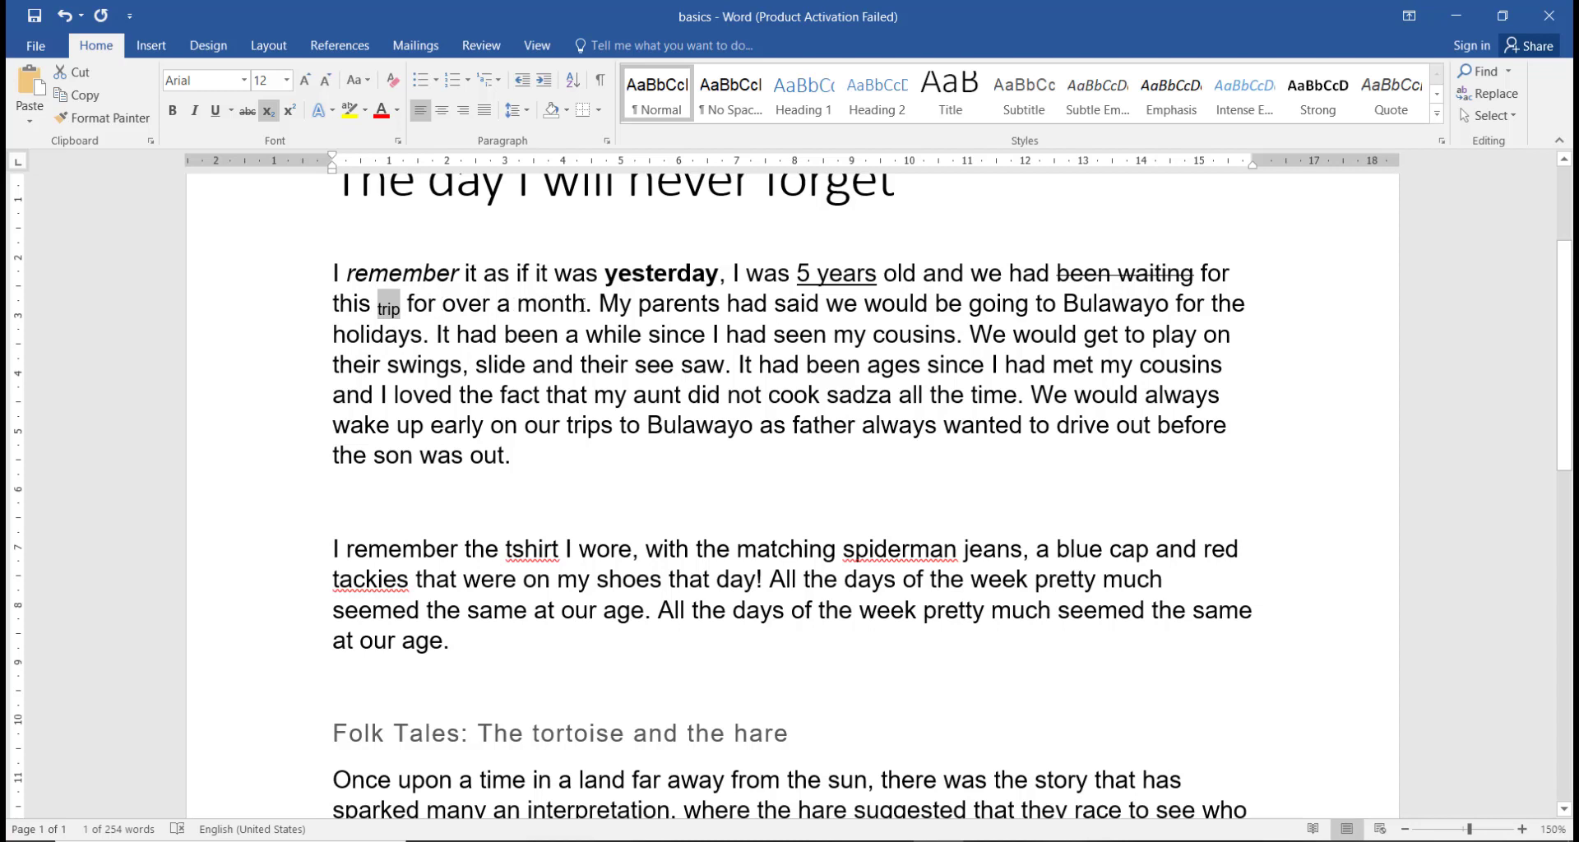
pyautogui.doubleClick(585, 304)
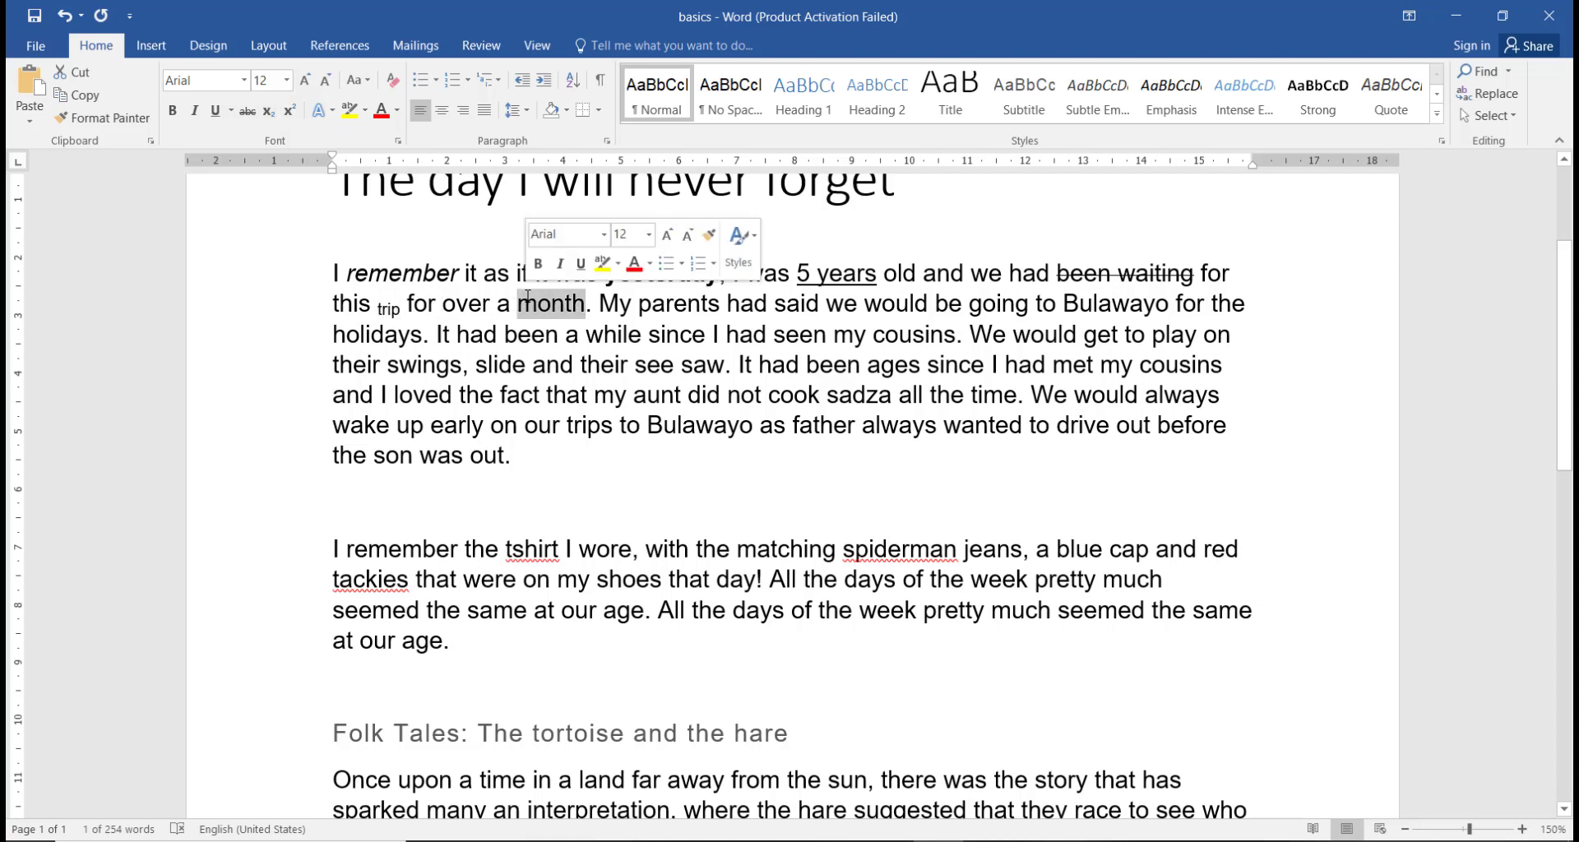
pyautogui.click(288, 116)
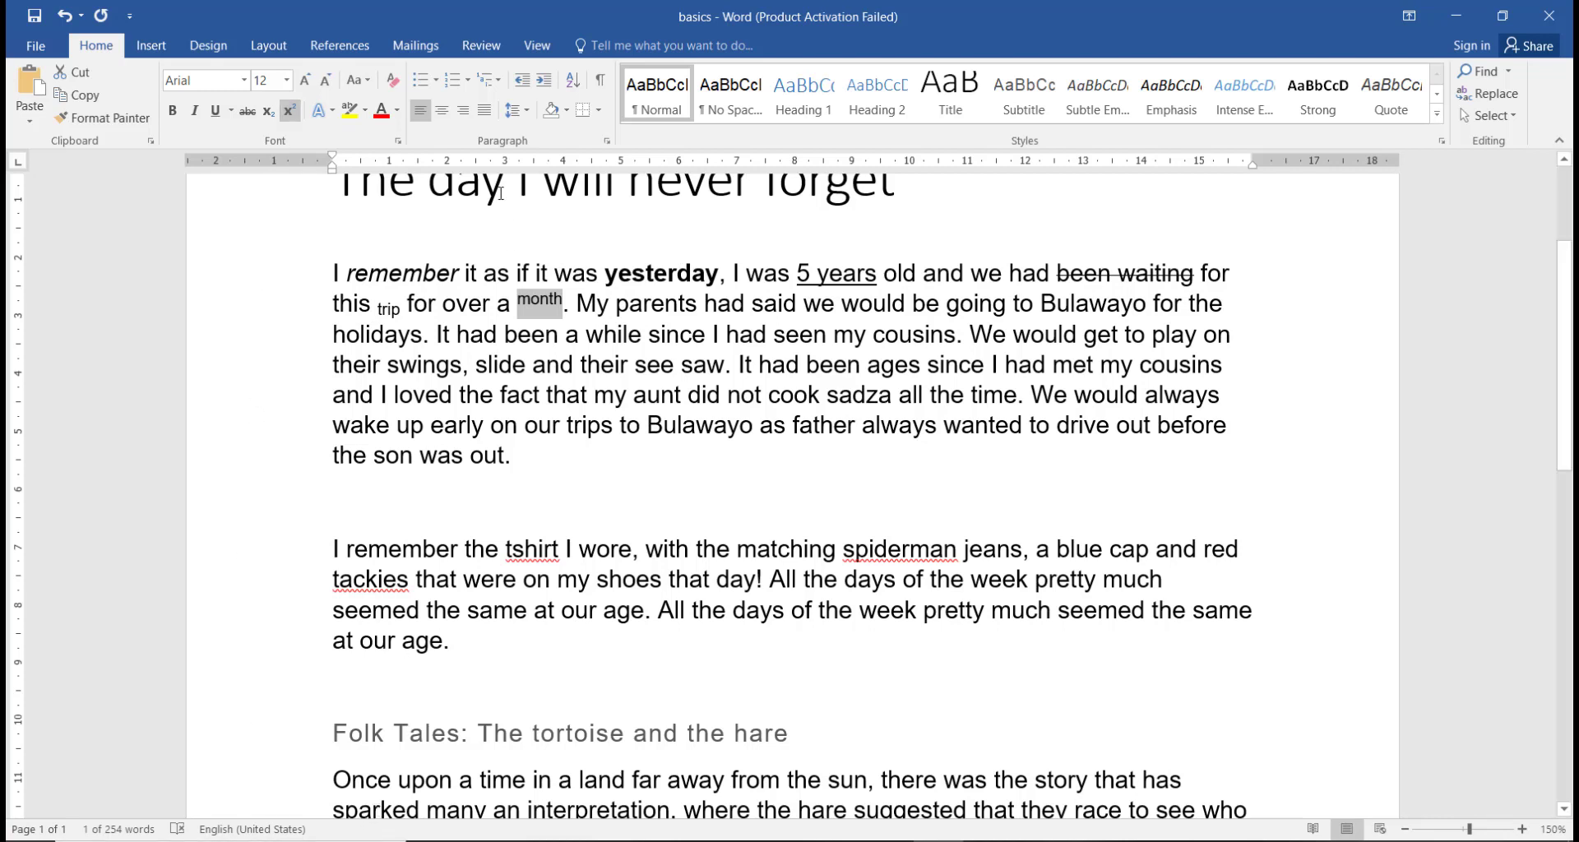
# Review the font effects in the opening paragraph by selecting "remember", "yesterday", "5 years", "been waiting", "trip" and "month" one after another
pyautogui.moveTo(464, 273); pyautogui.dragTo(346, 273)
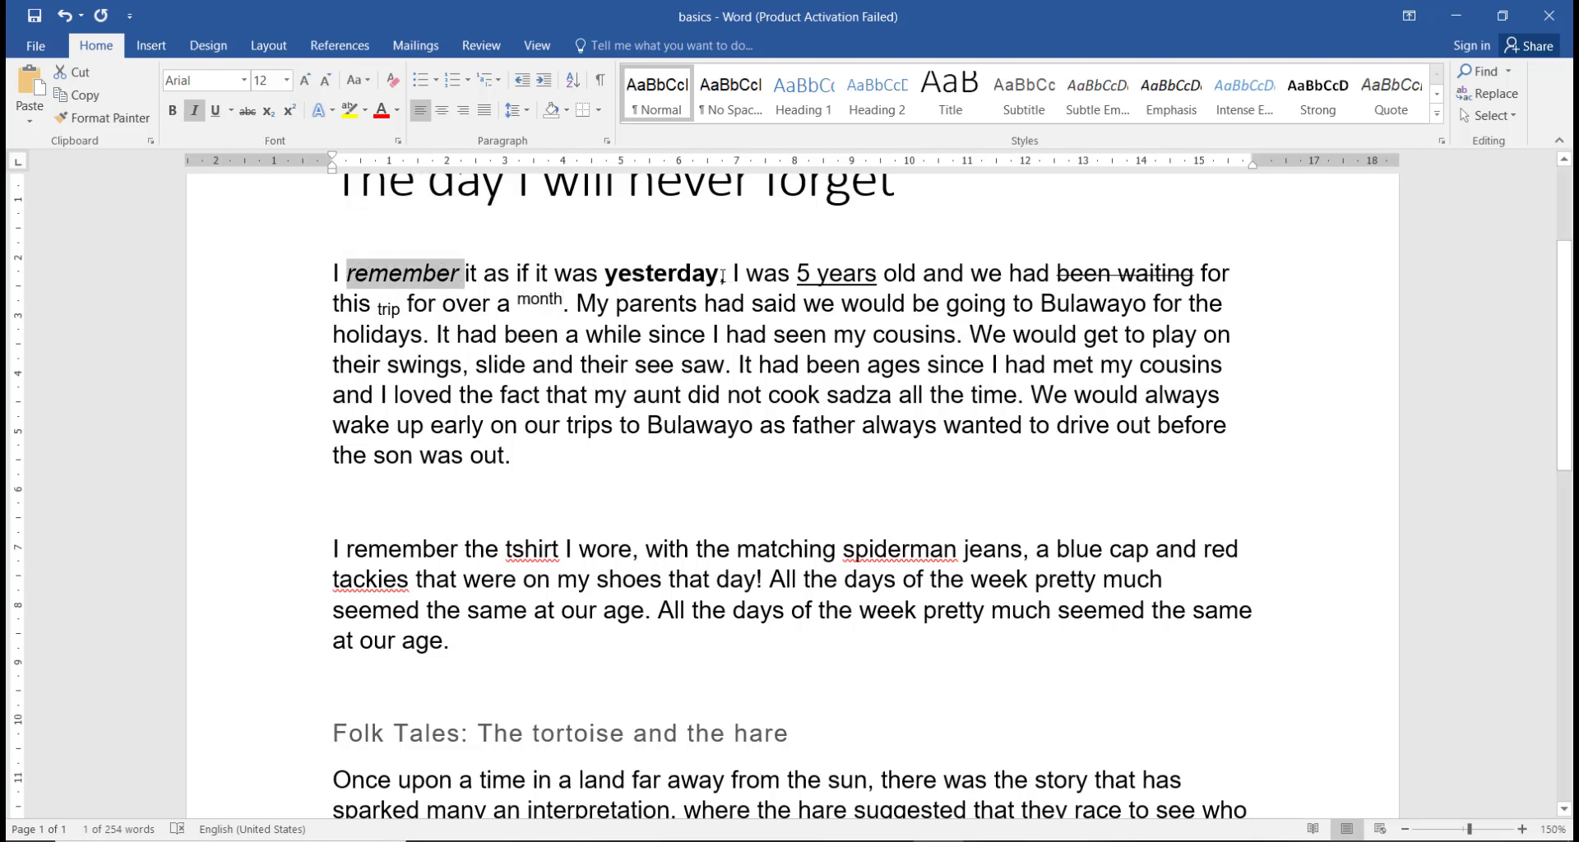
pyautogui.moveTo(720, 274); pyautogui.dragTo(605, 274)
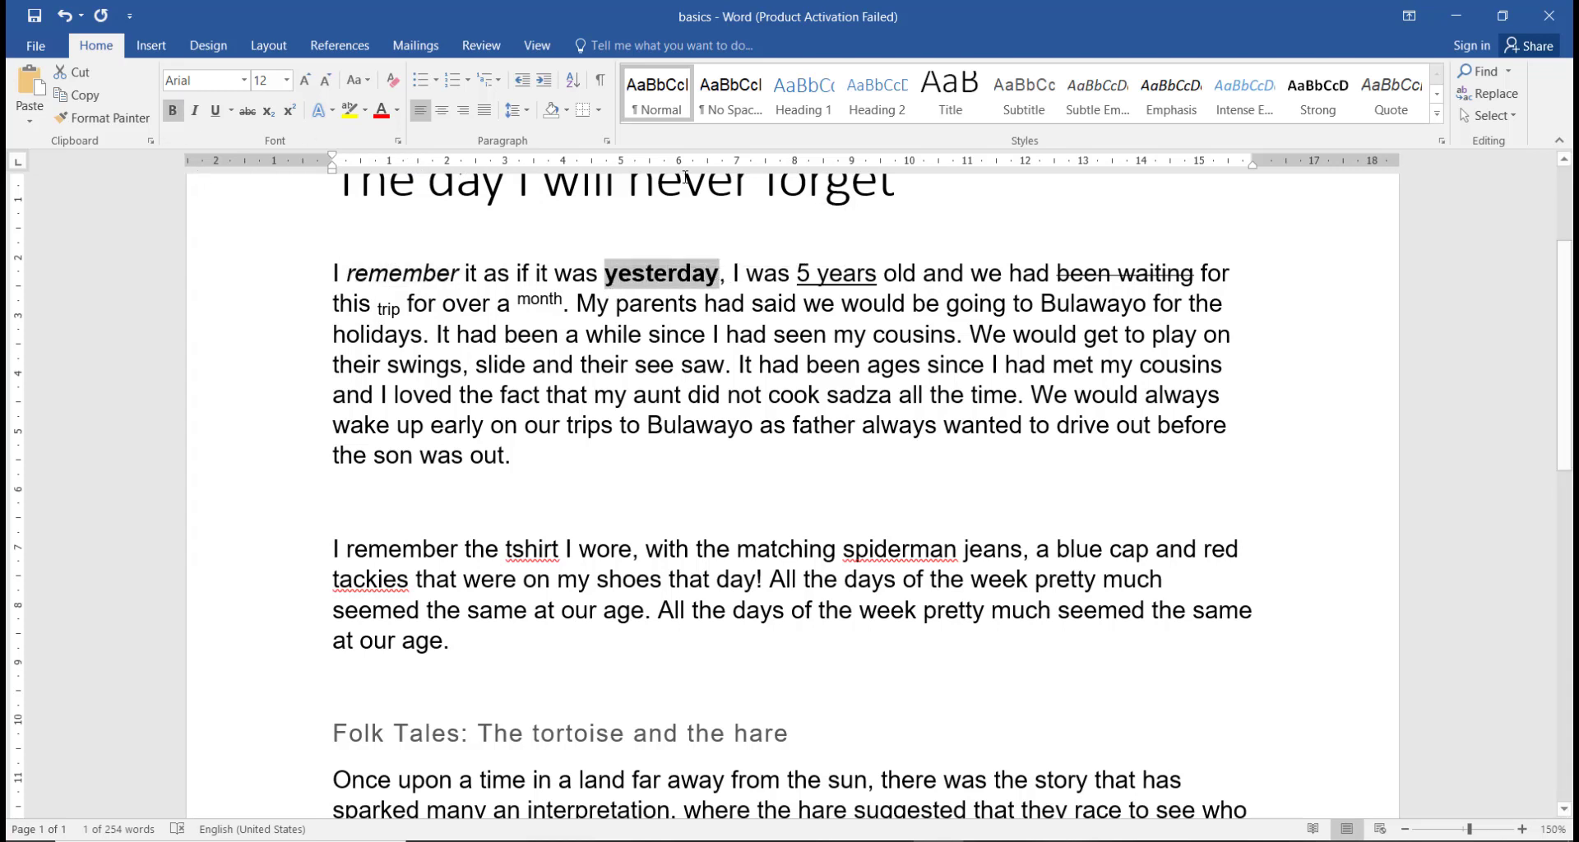
pyautogui.moveTo(878, 277); pyautogui.dragTo(799, 271)
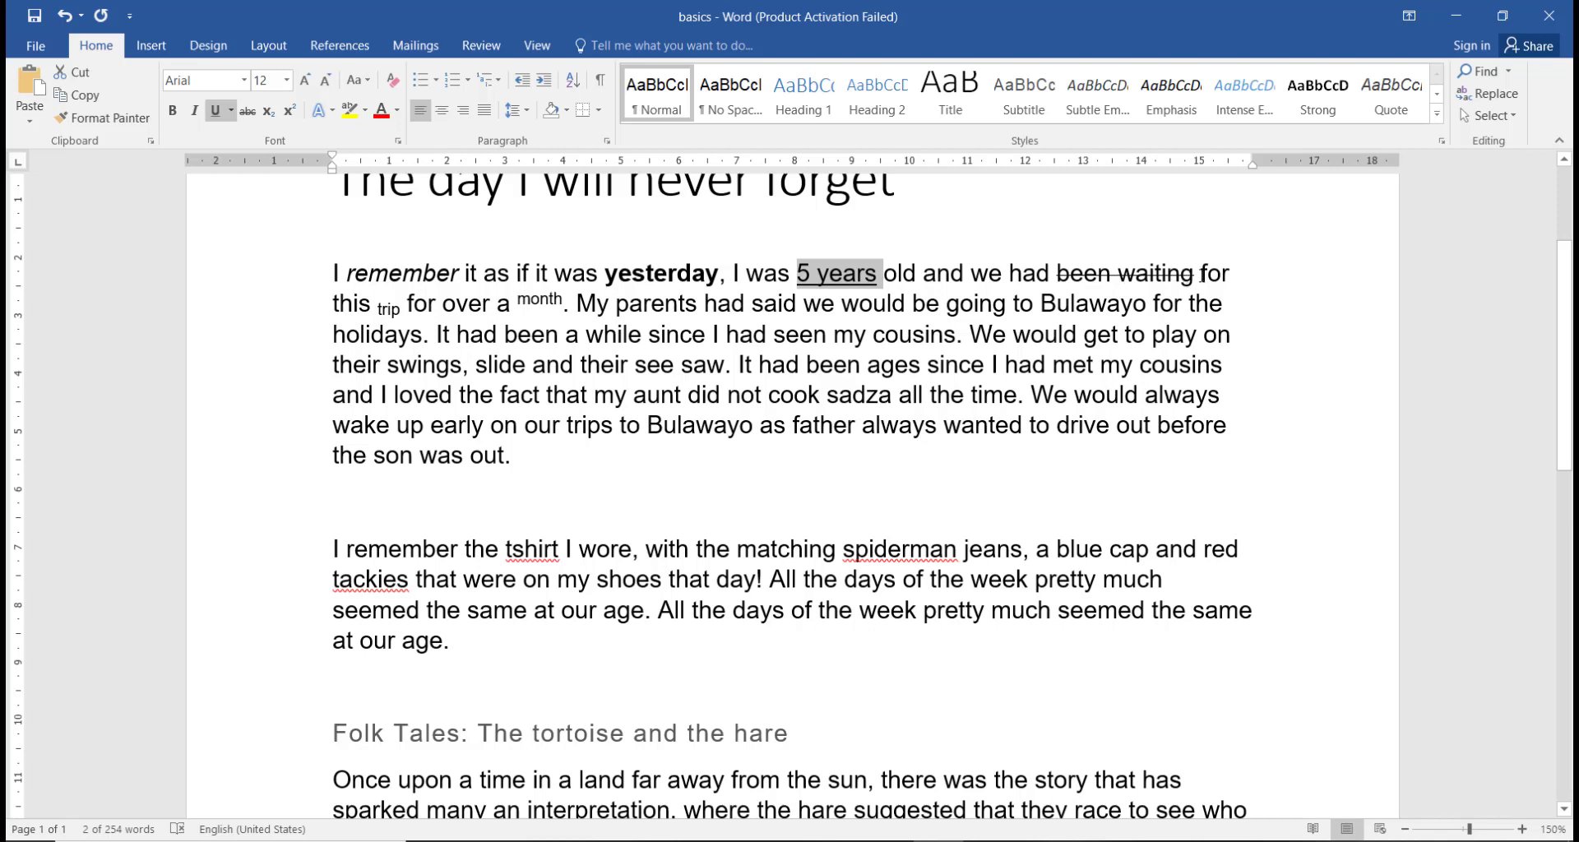
pyautogui.moveTo(1198, 275); pyautogui.dragTo(1056, 274)
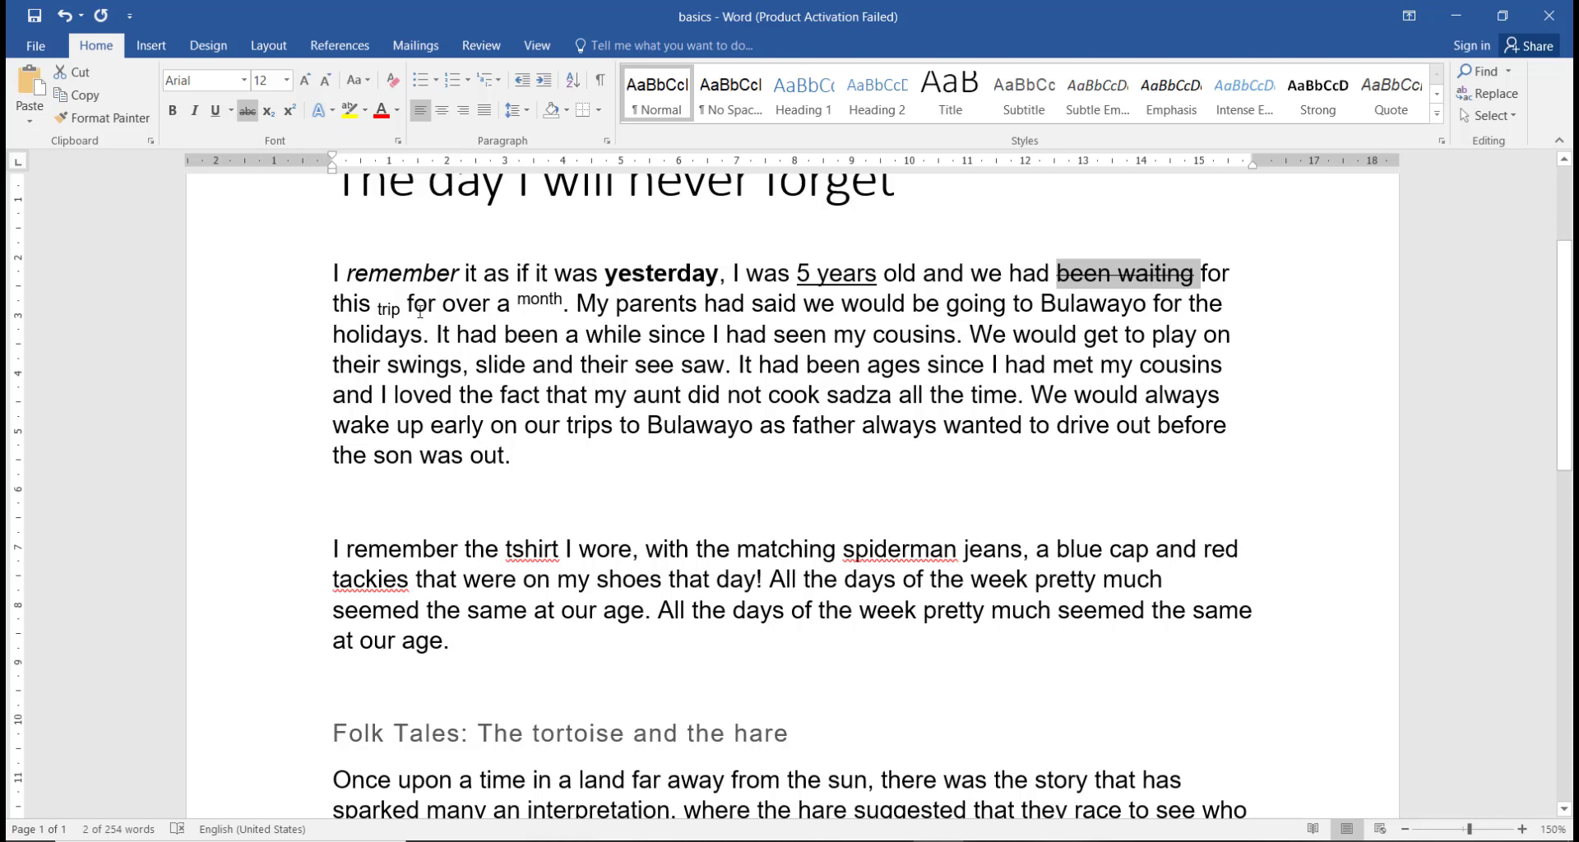
pyautogui.moveTo(407, 315); pyautogui.dragTo(376, 315)
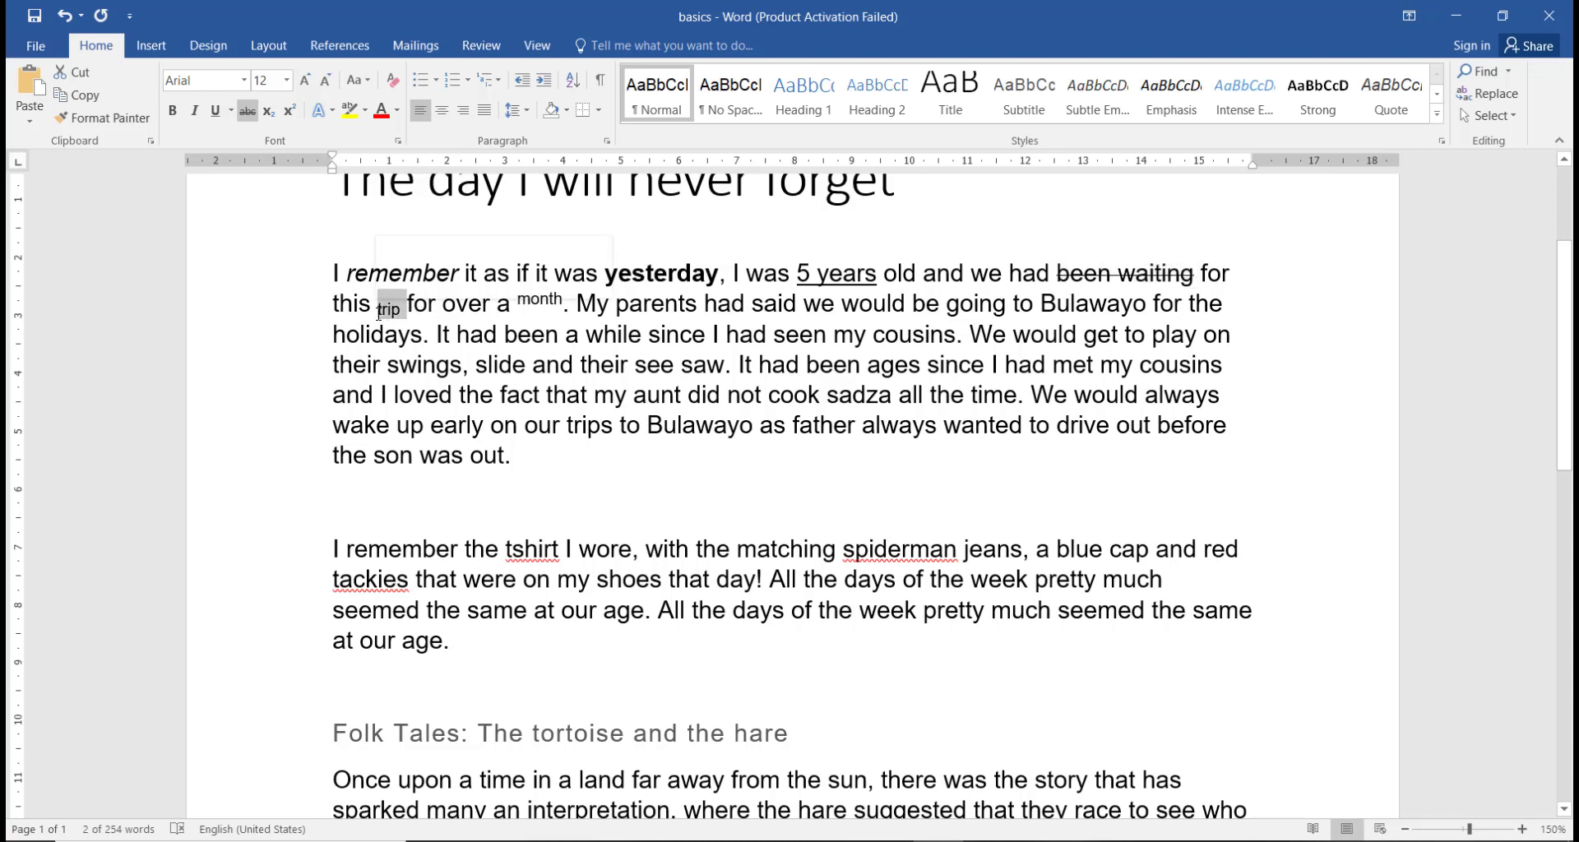
pyautogui.click(377, 314)
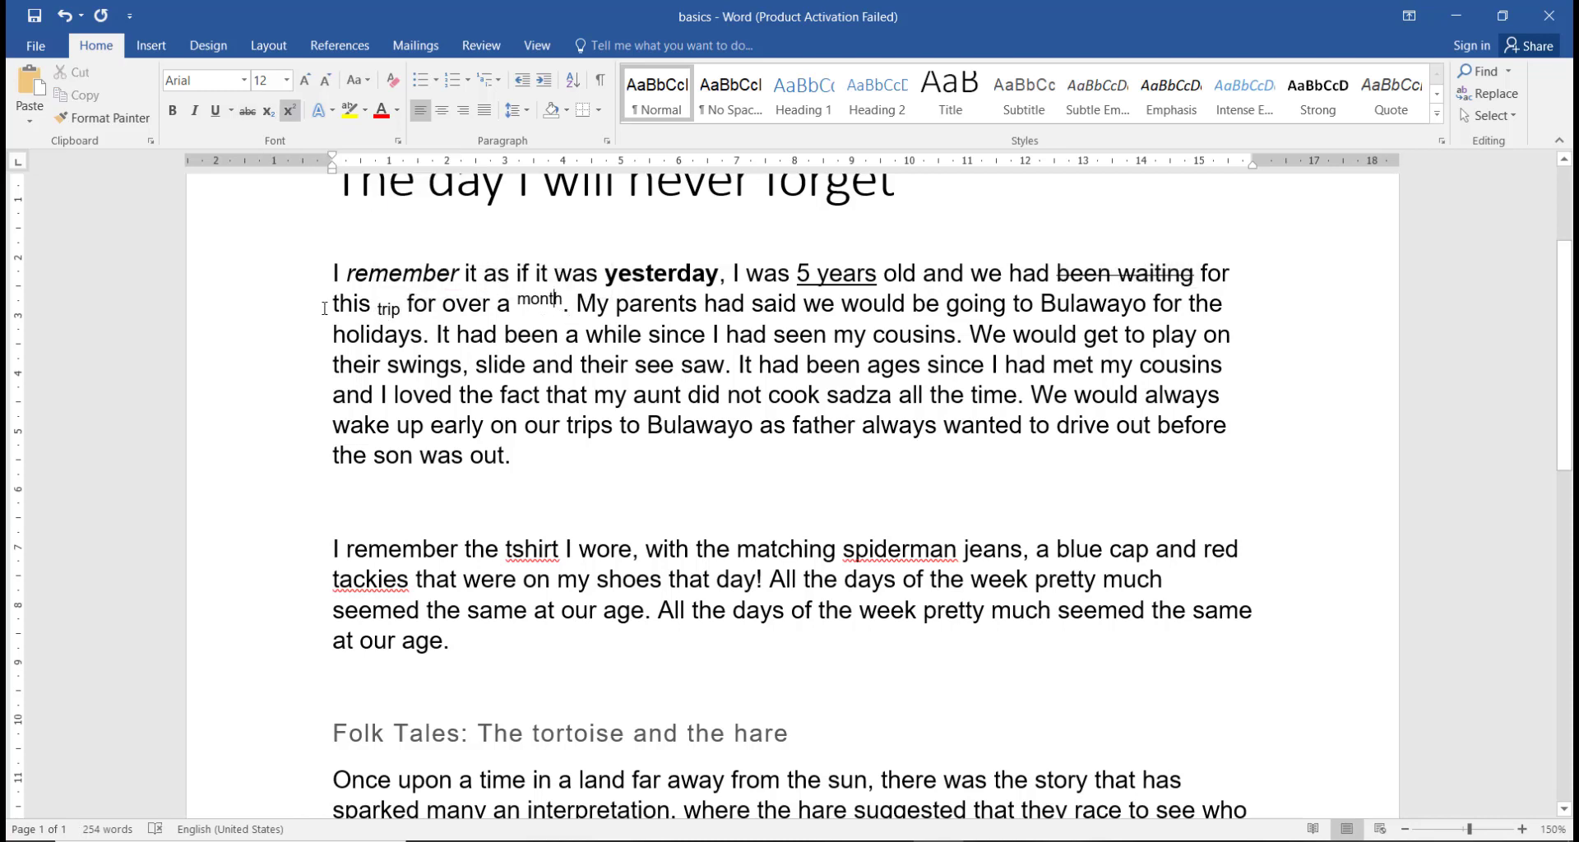
pyautogui.moveTo(402, 312); pyautogui.dragTo(378, 312)
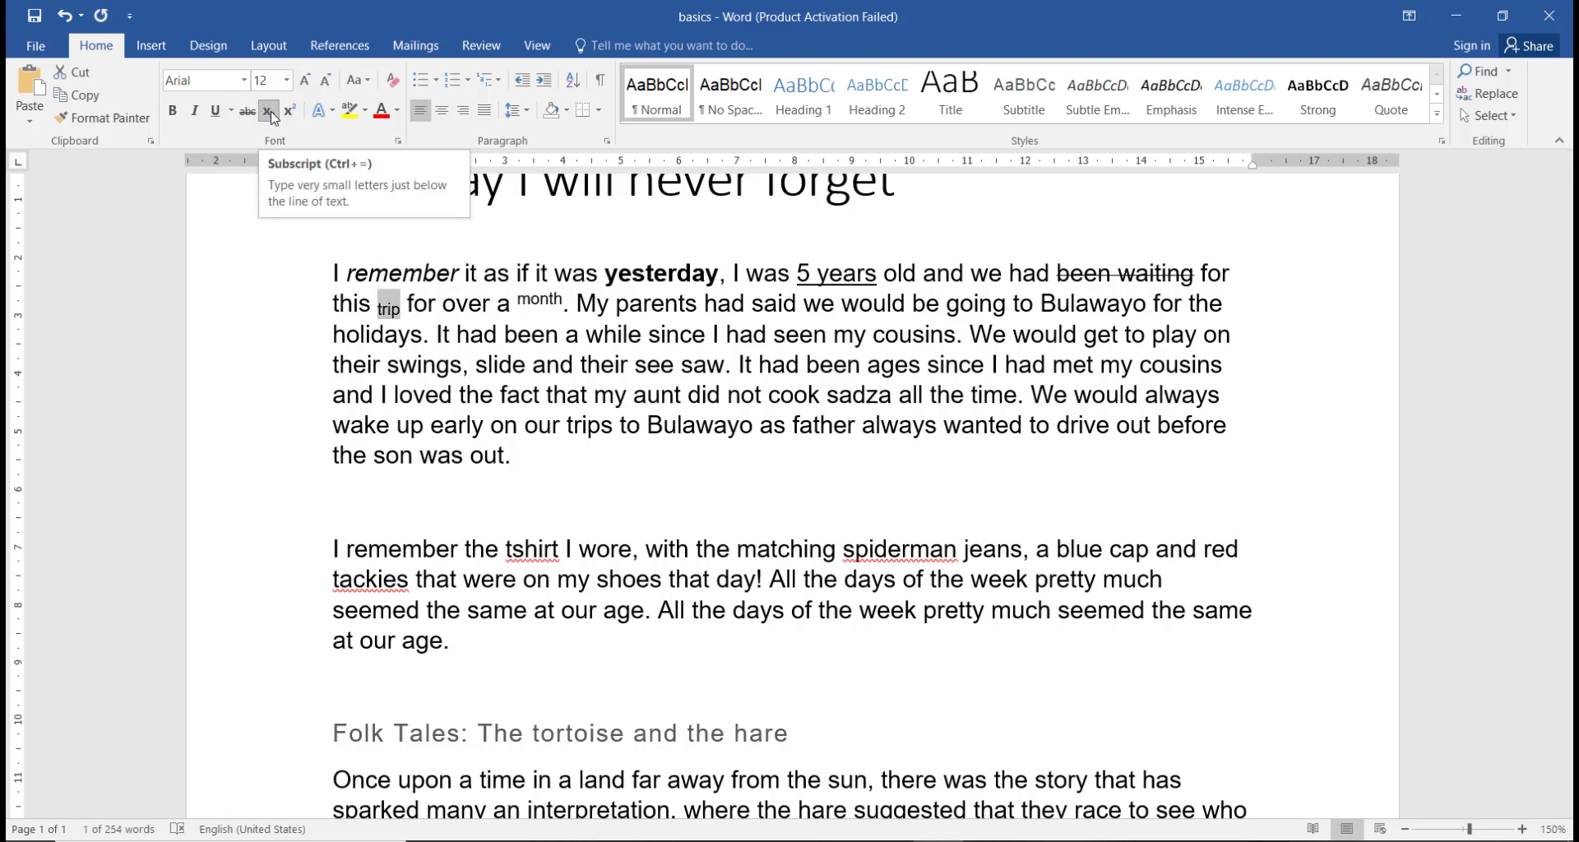
pyautogui.moveTo(566, 302); pyautogui.dragTo(516, 303)
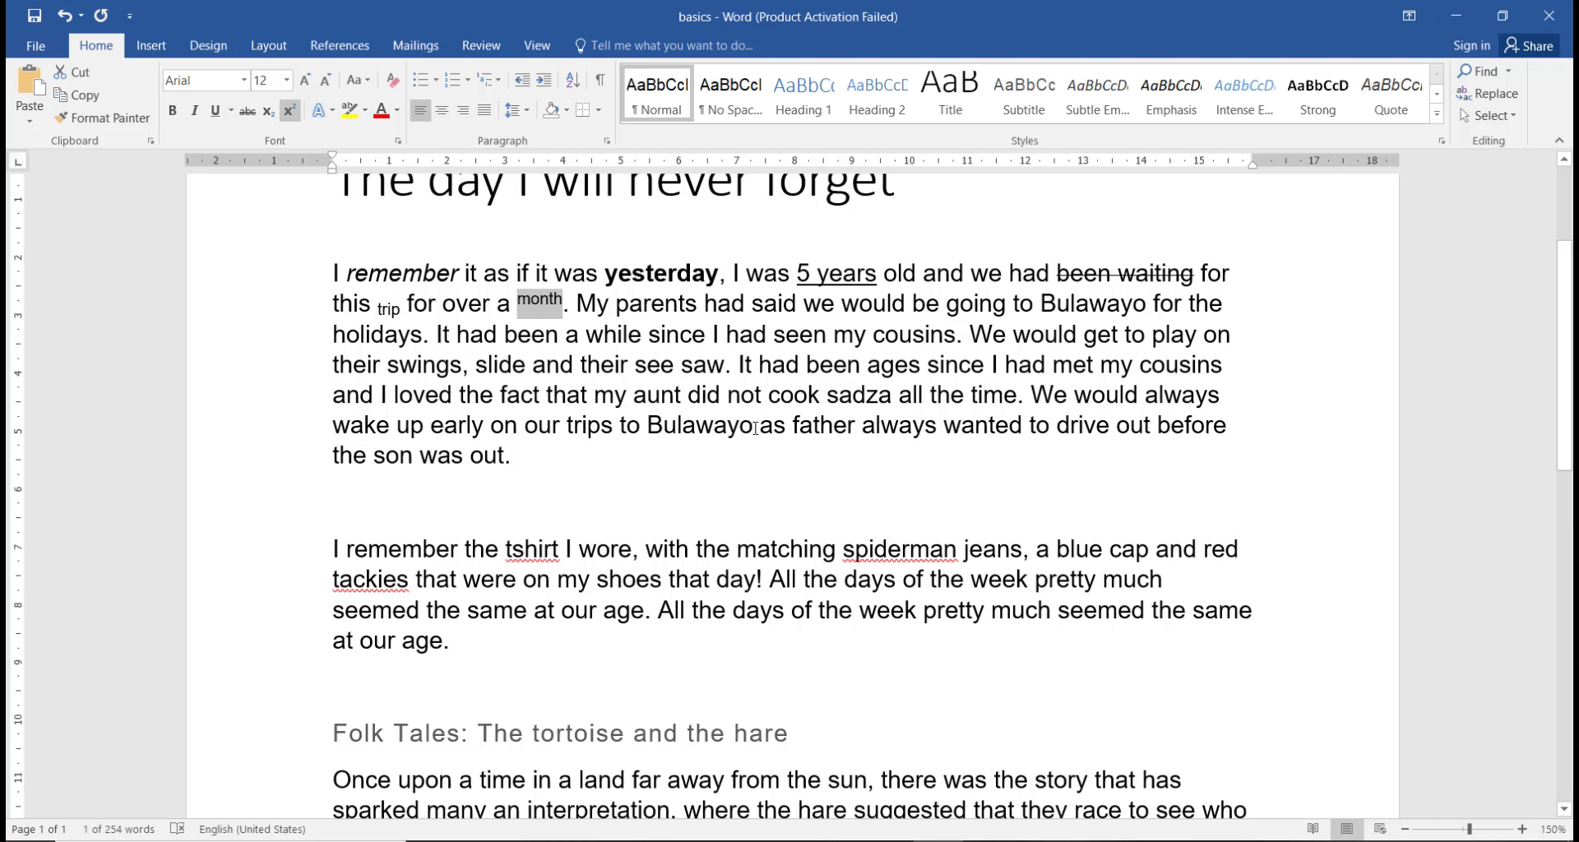
# Set the font size of "Bulawayo" to 16 near the end of the opening paragraph
pyautogui.moveTo(755, 422); pyautogui.dragTo(646, 428)
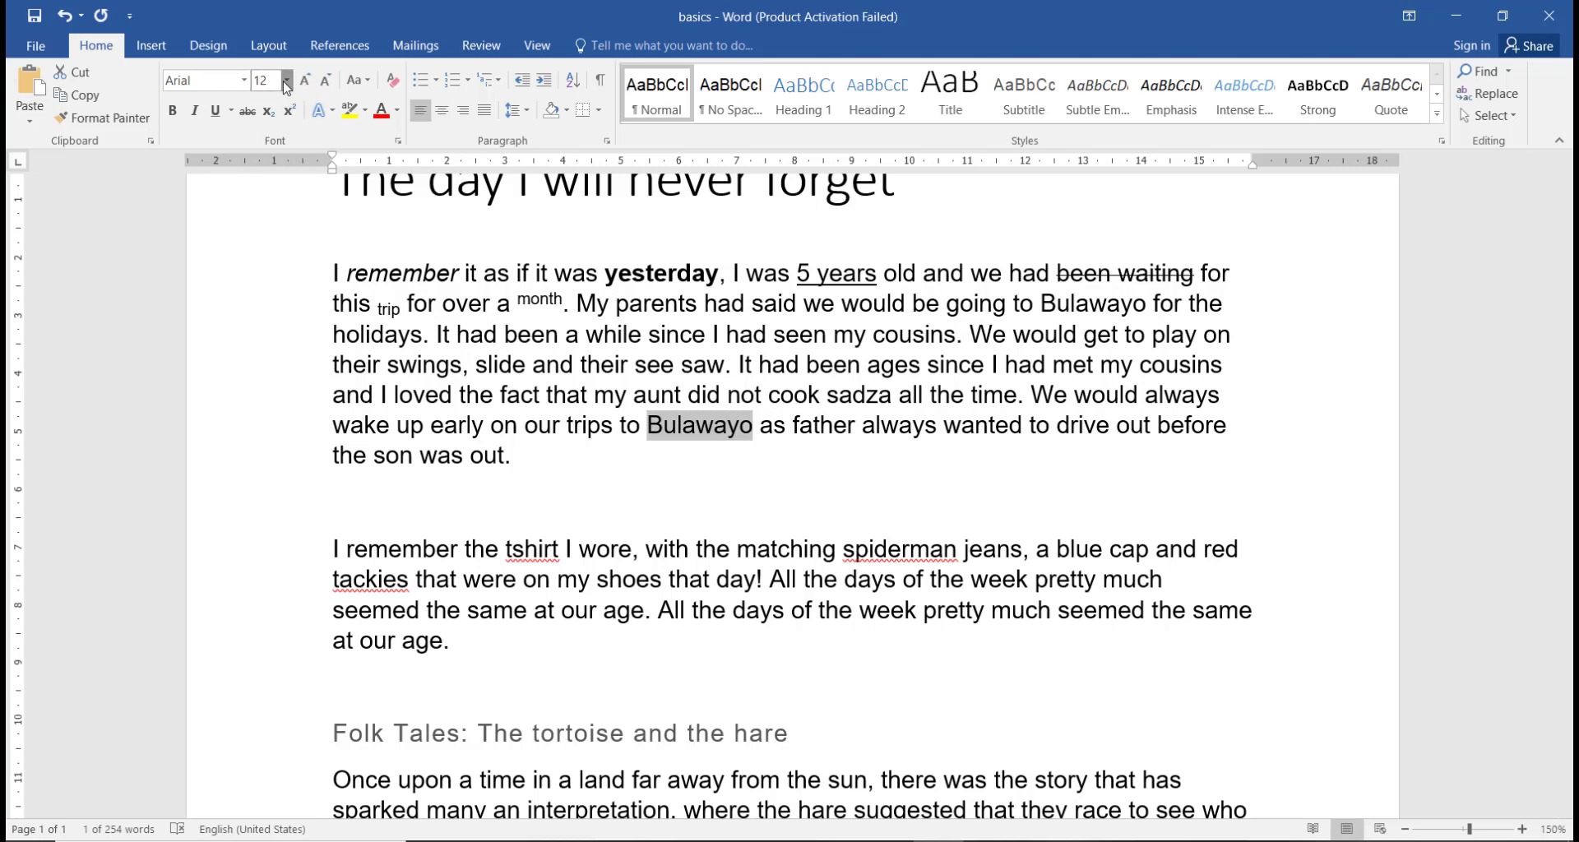
pyautogui.click(285, 80)
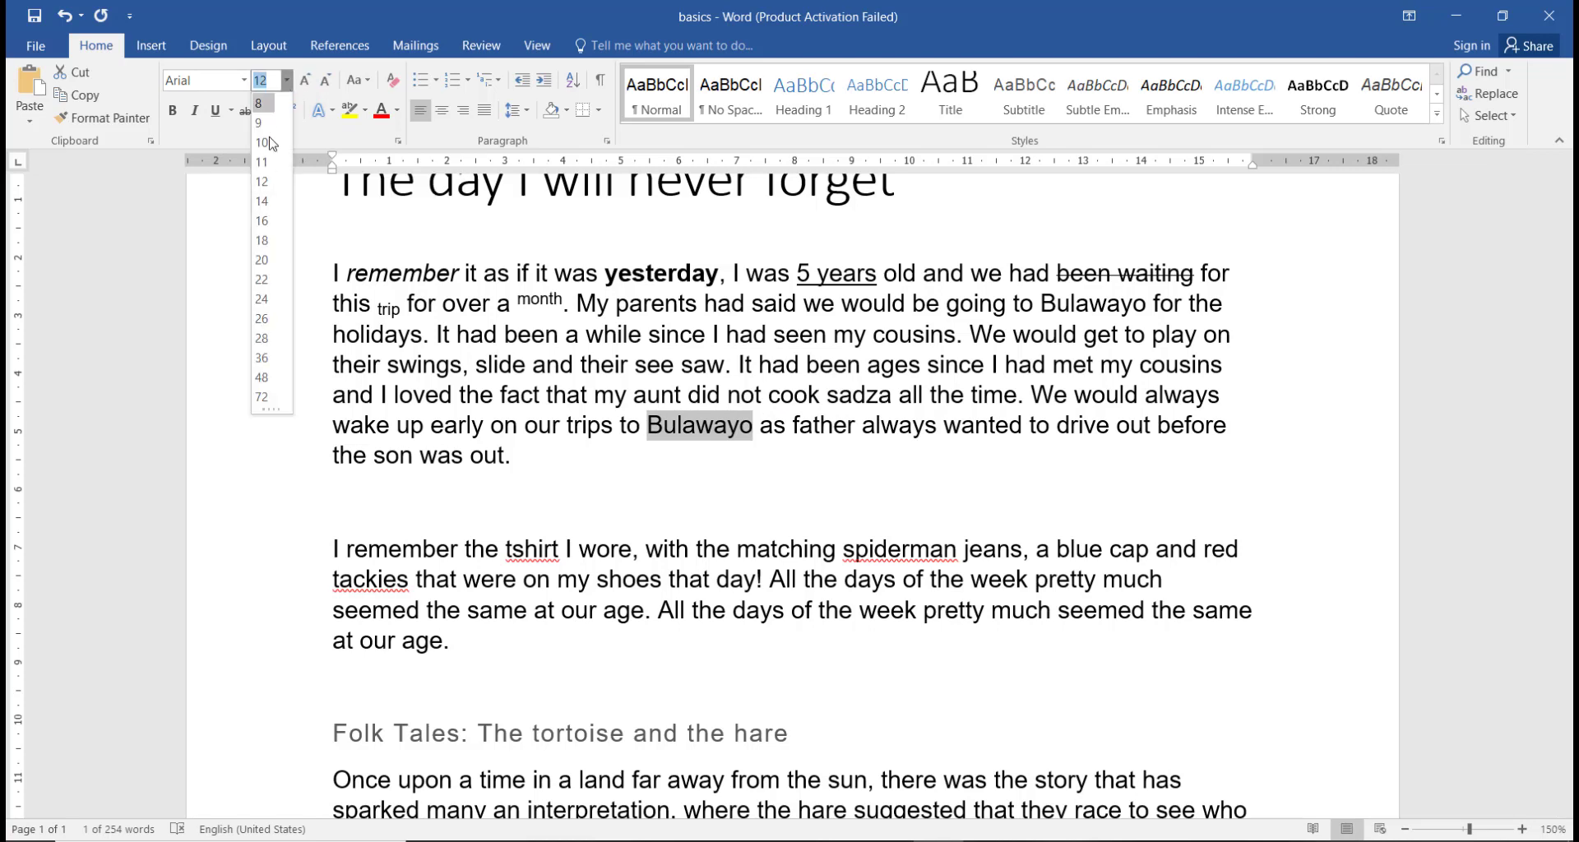
pyautogui.click(263, 220)
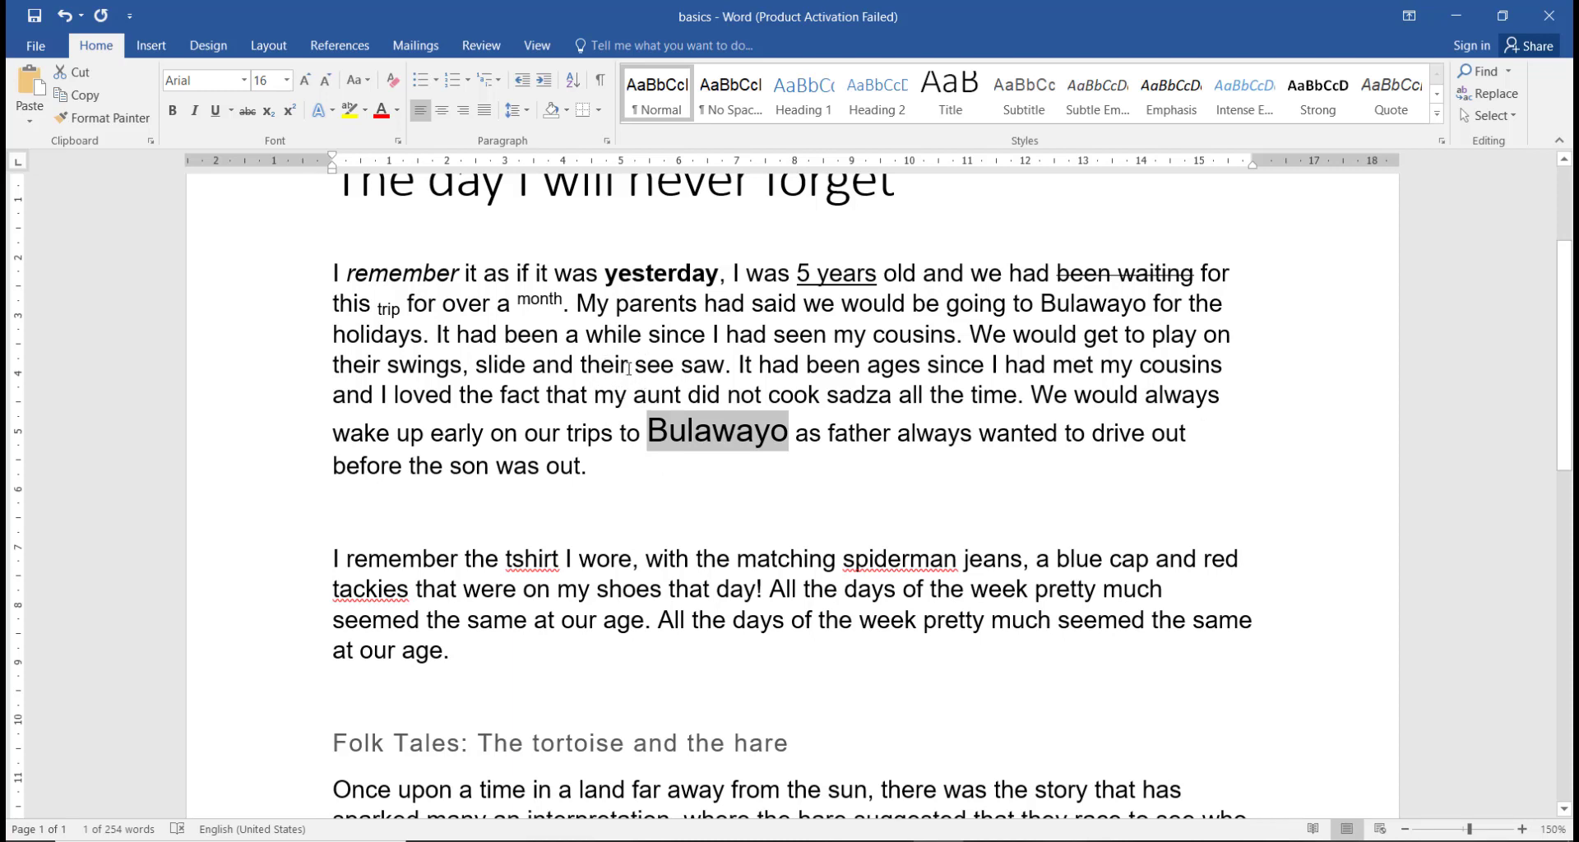
# Change the font of "their swings, slide and their see saw" in the opening paragraph to Bahnschrift Light
pyautogui.click(718, 363)
pyautogui.moveTo(718, 363); pyautogui.dragTo(332, 365)
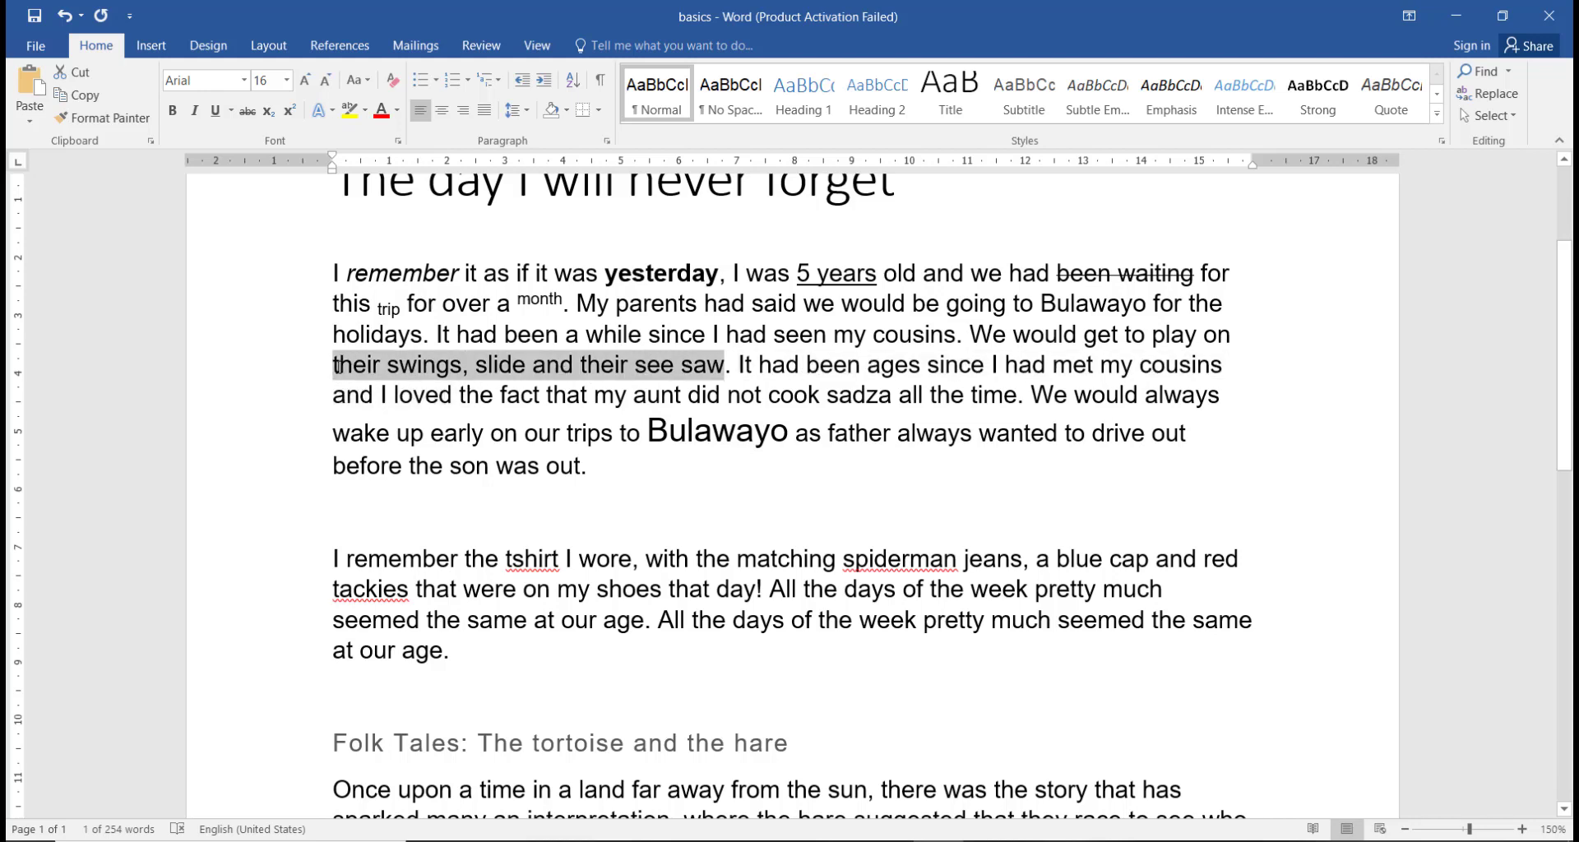
pyautogui.click(245, 80)
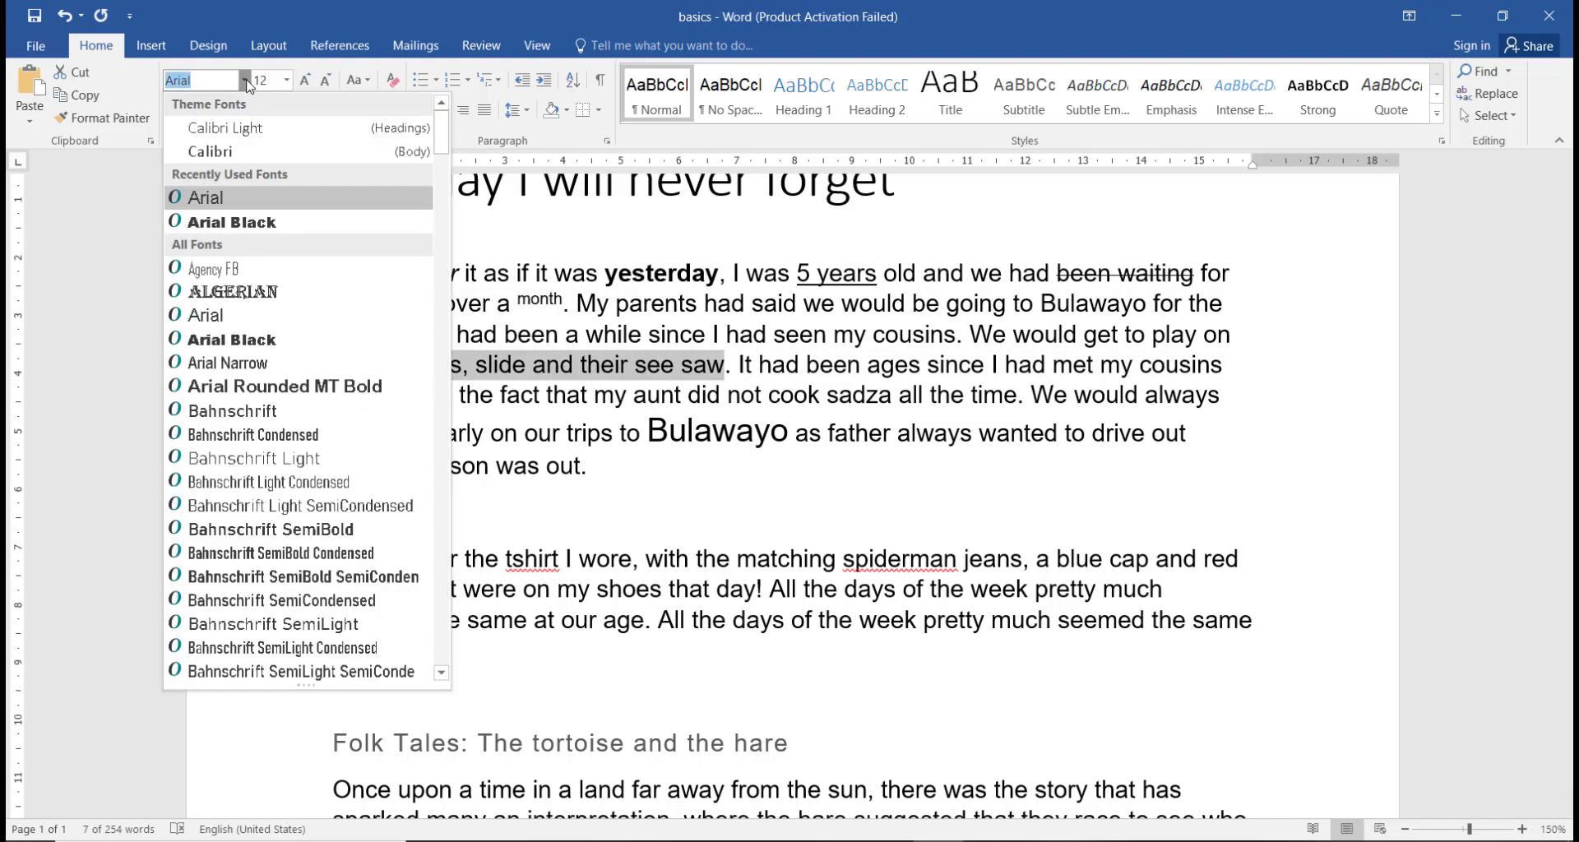
pyautogui.click(285, 461)
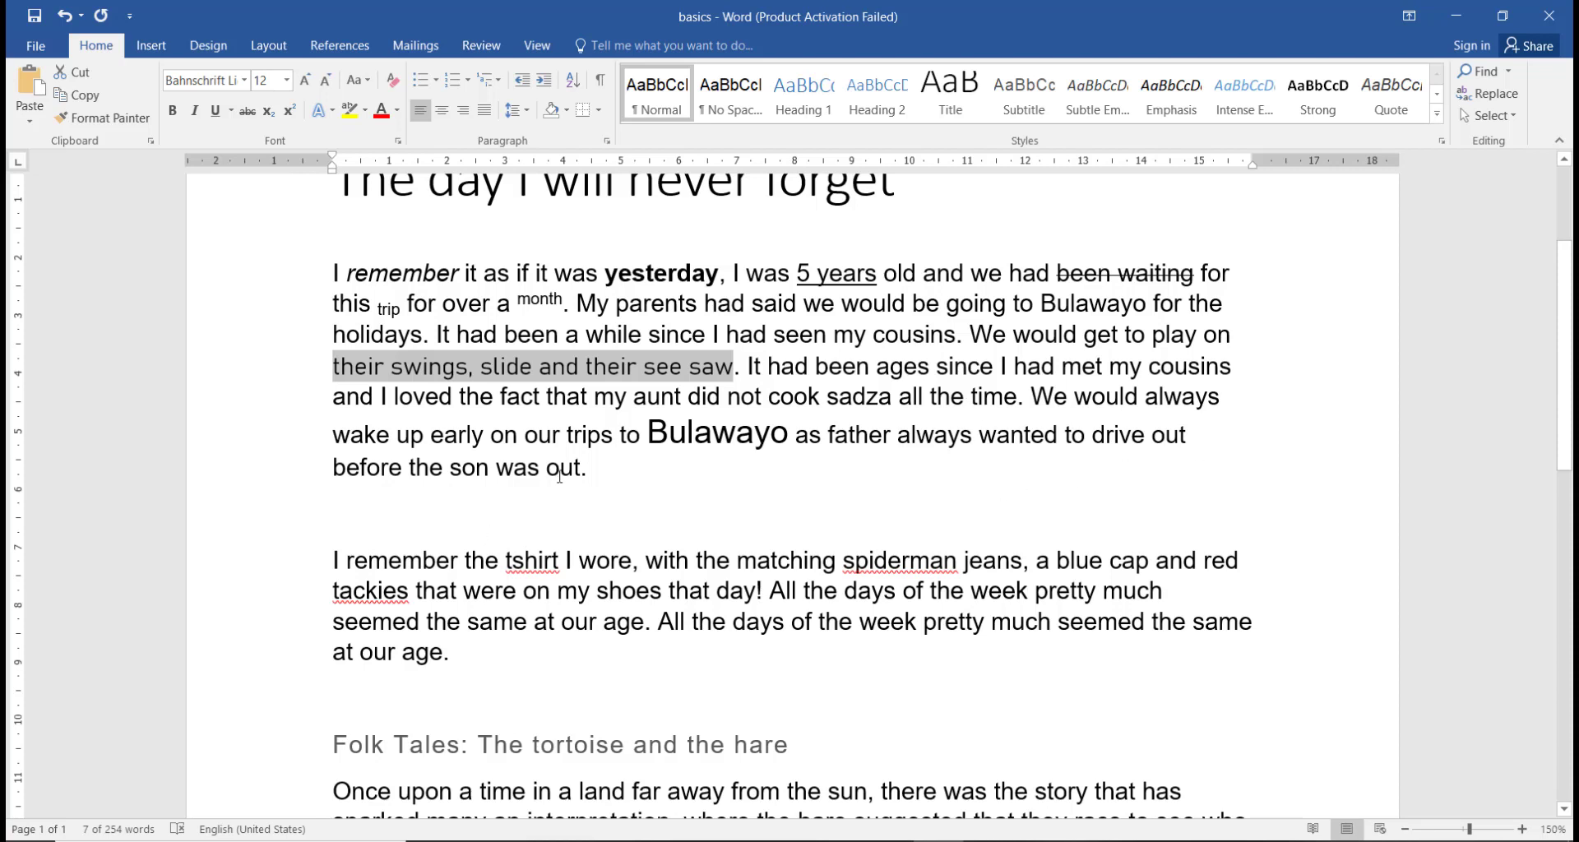
# Apply the gold text effect preset to the word "out." that ends the opening paragraph
pyautogui.moveTo(589, 469); pyautogui.dragTo(547, 471)
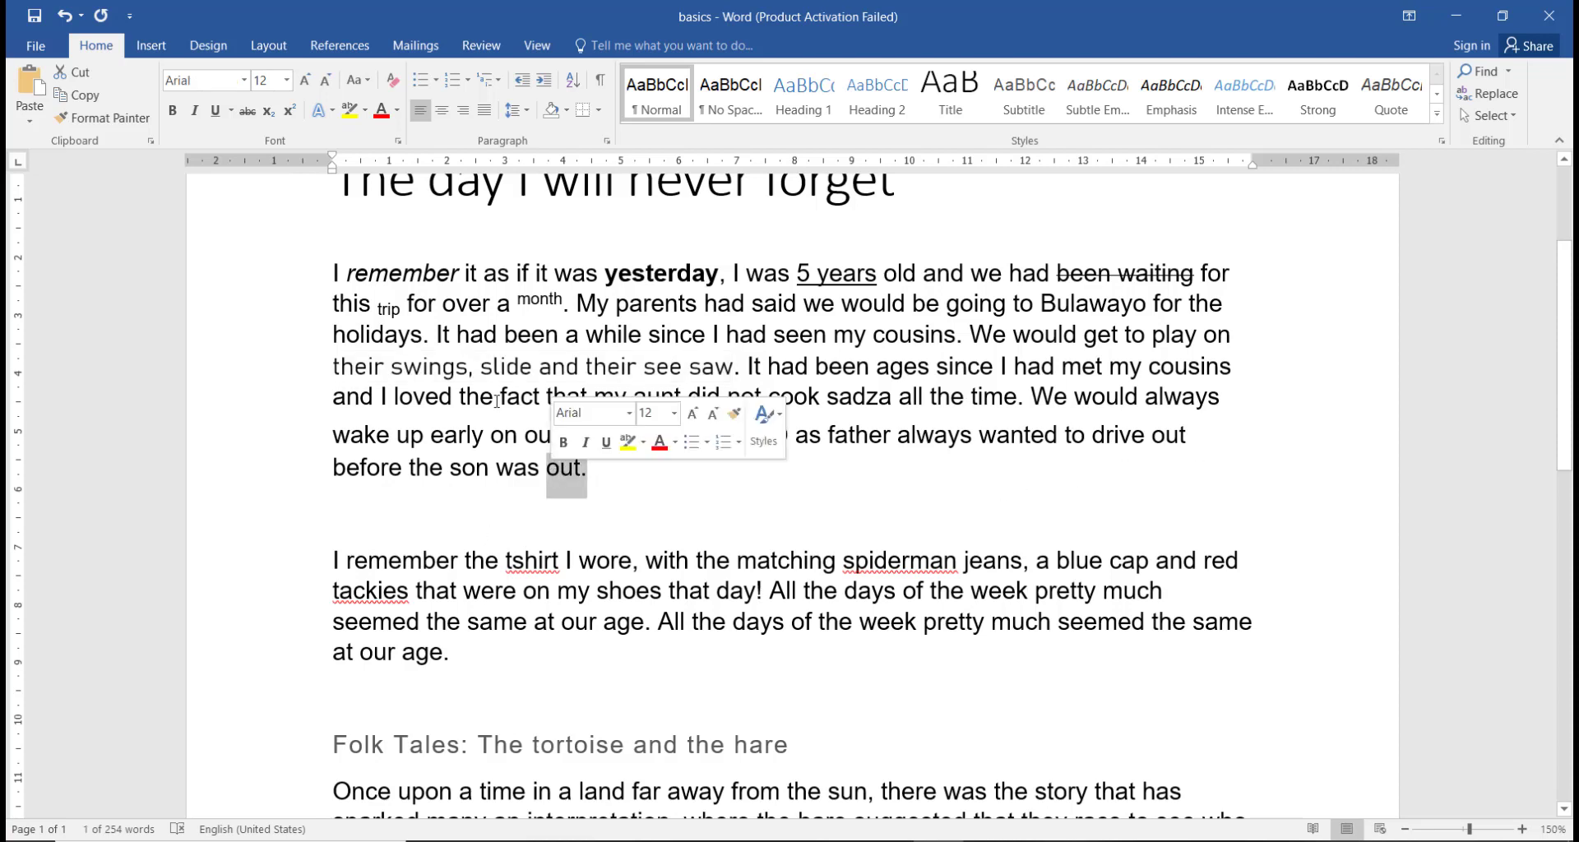
pyautogui.click(319, 111)
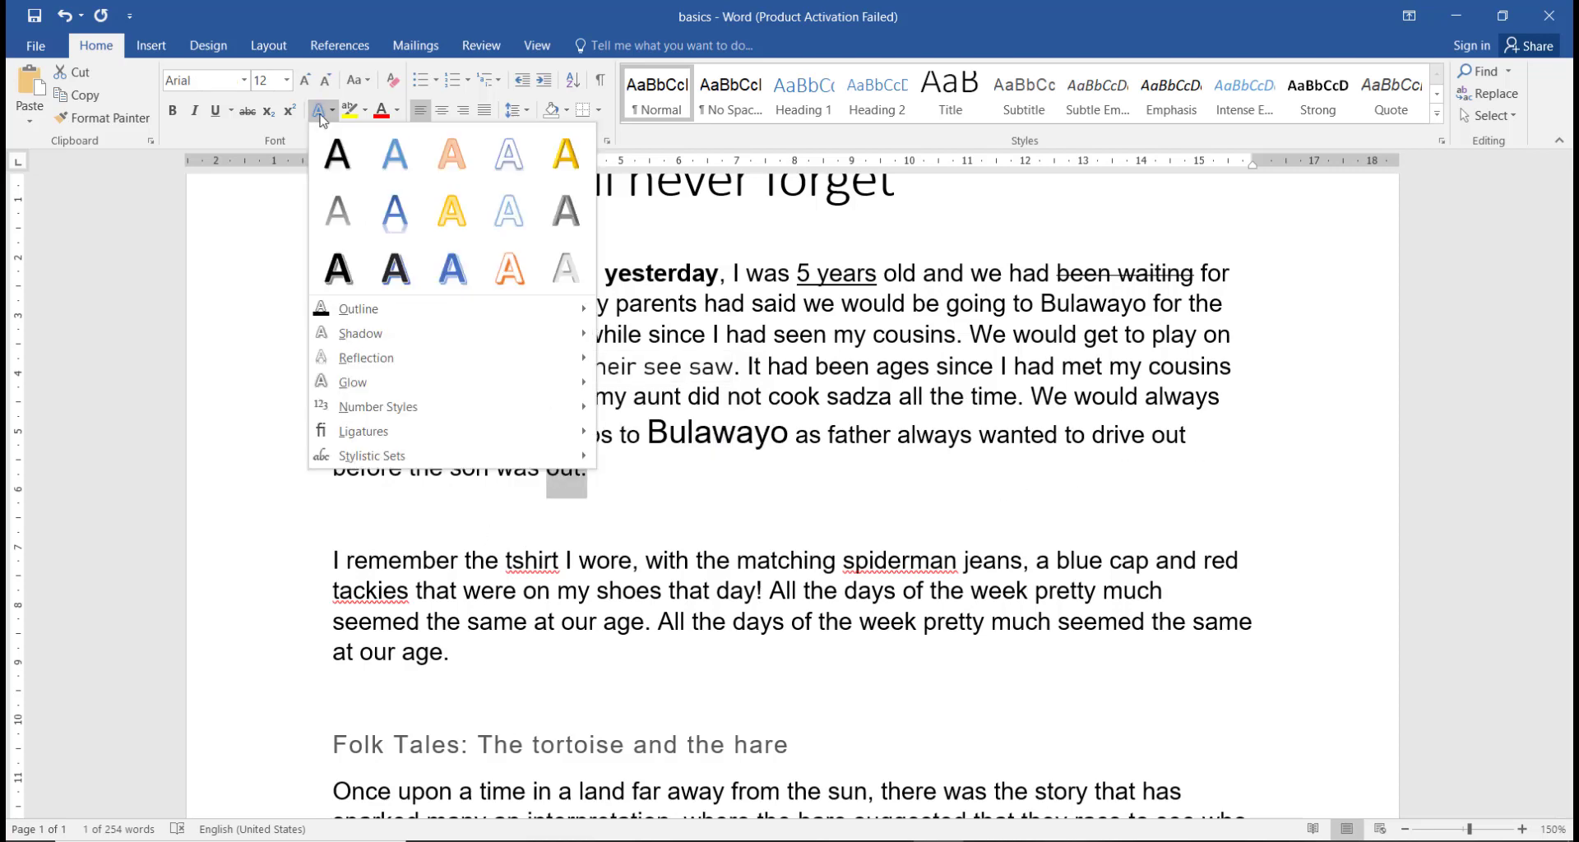
pyautogui.click(565, 165)
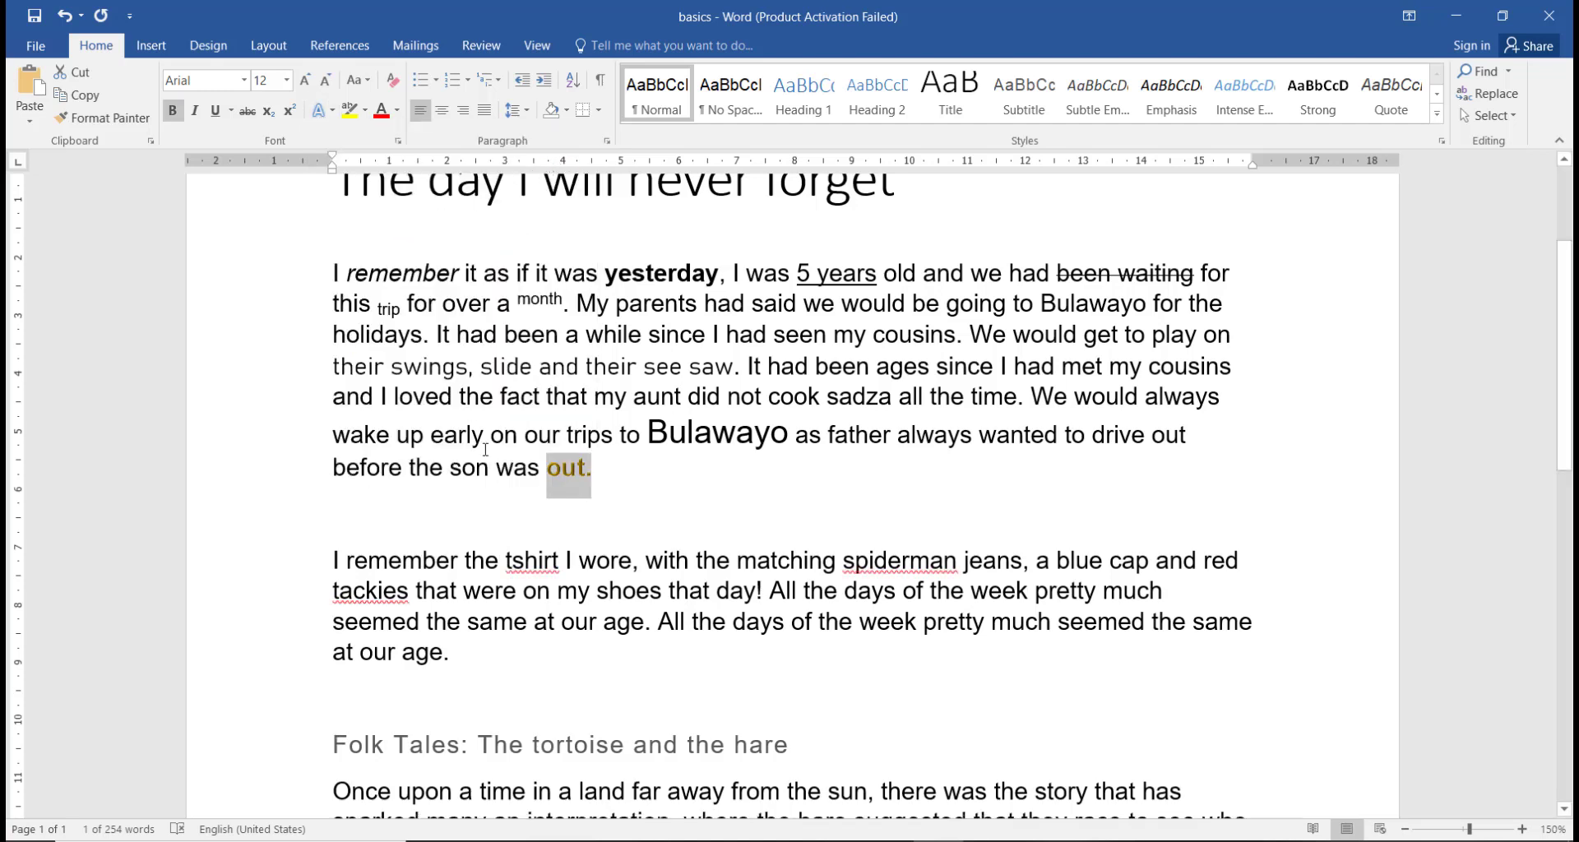
pyautogui.click(632, 492)
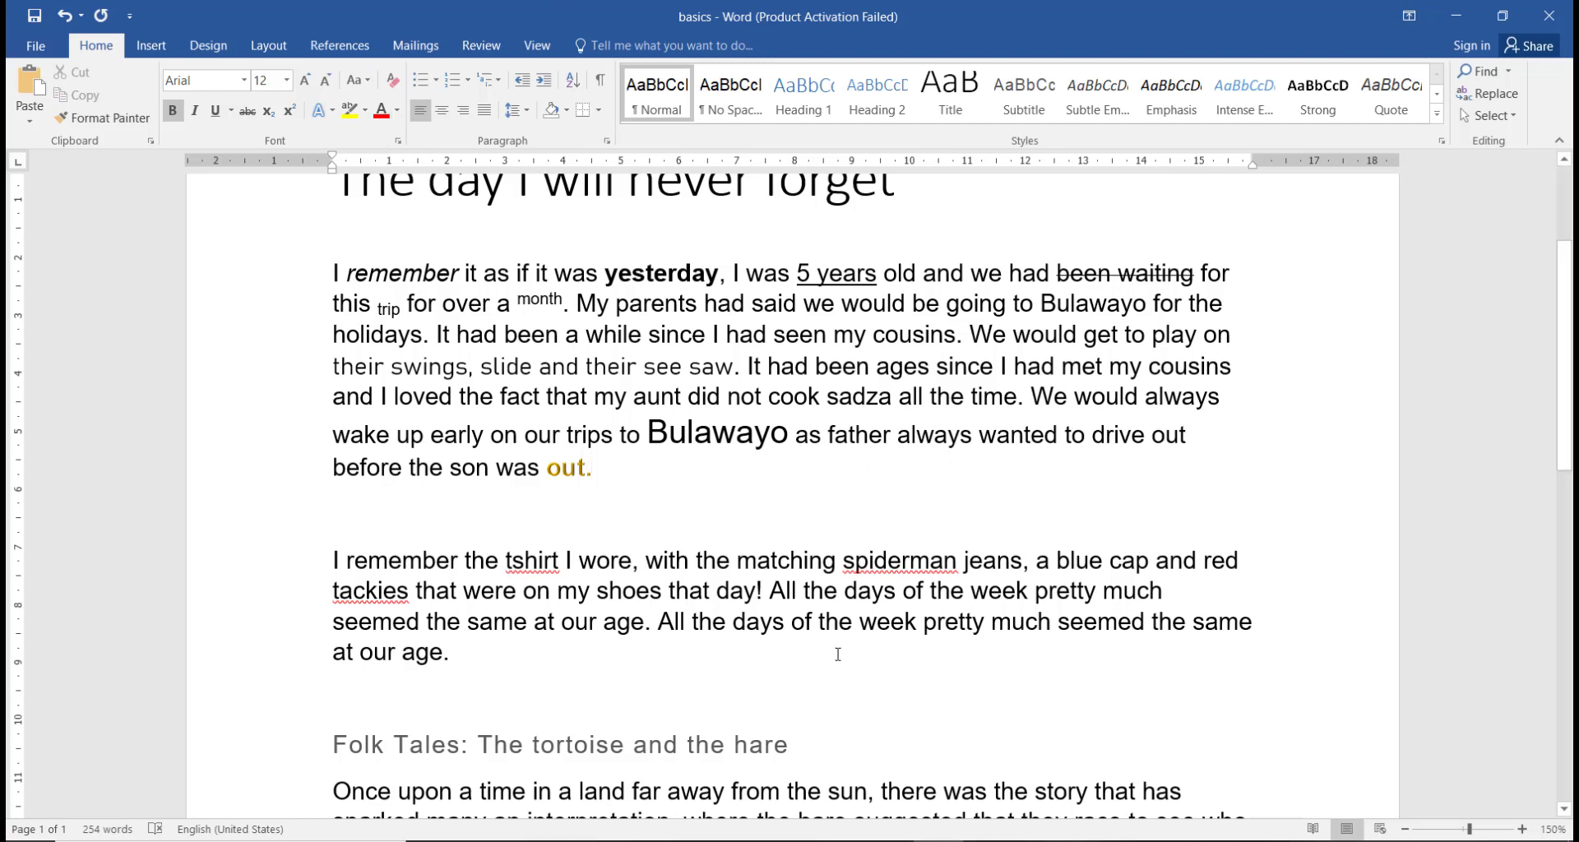
# Highlight "since I had seen my cousins." in yellow in the opening paragraph
pyautogui.click(965, 338)
pyautogui.moveTo(899, 335); pyautogui.dragTo(702, 329)
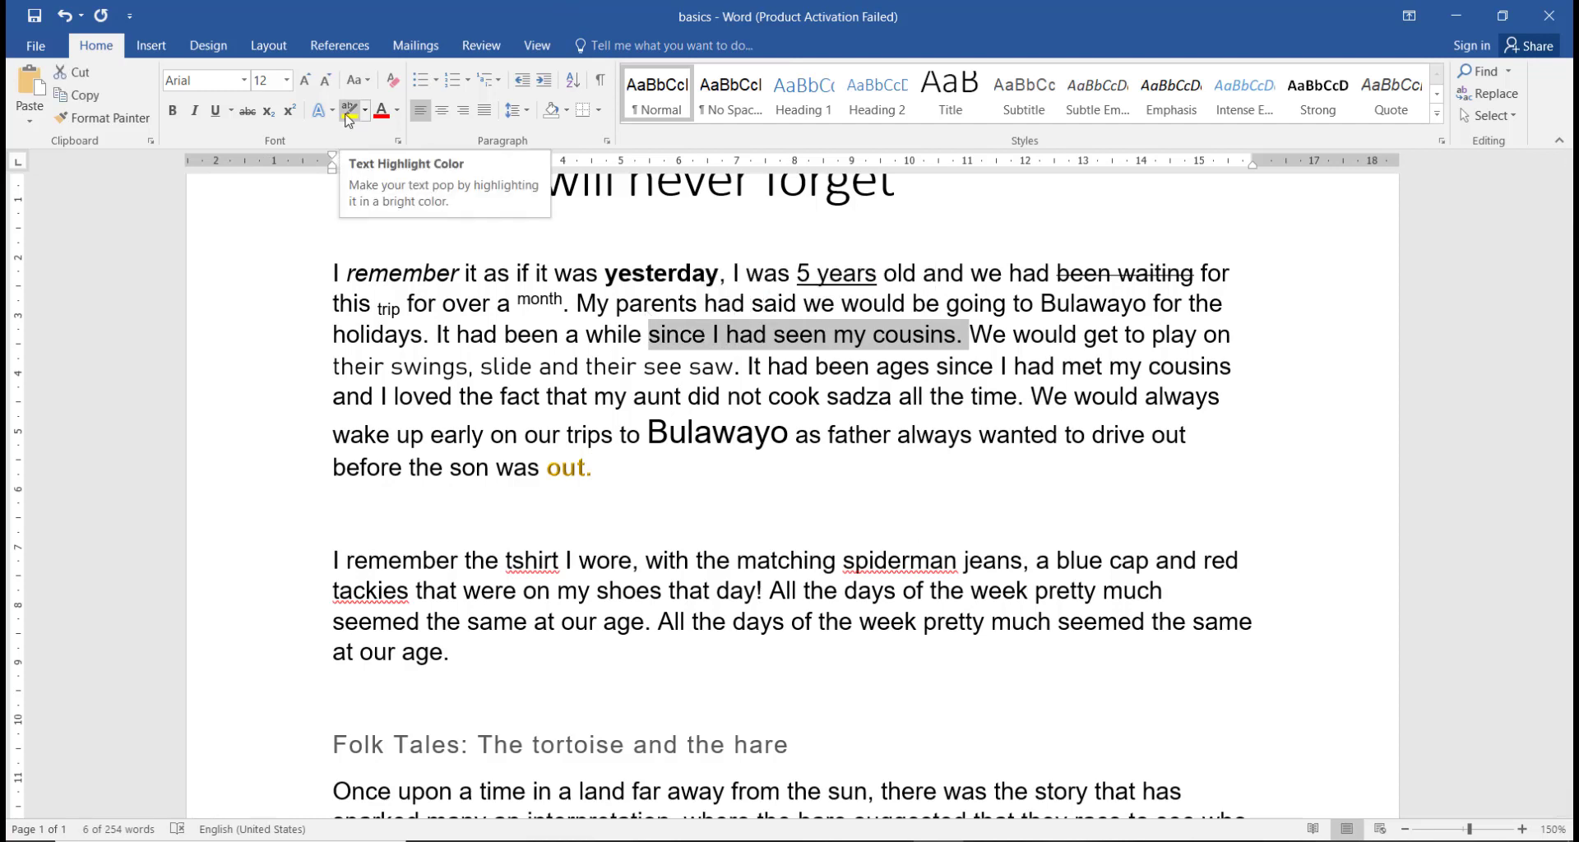
pyautogui.click(349, 109)
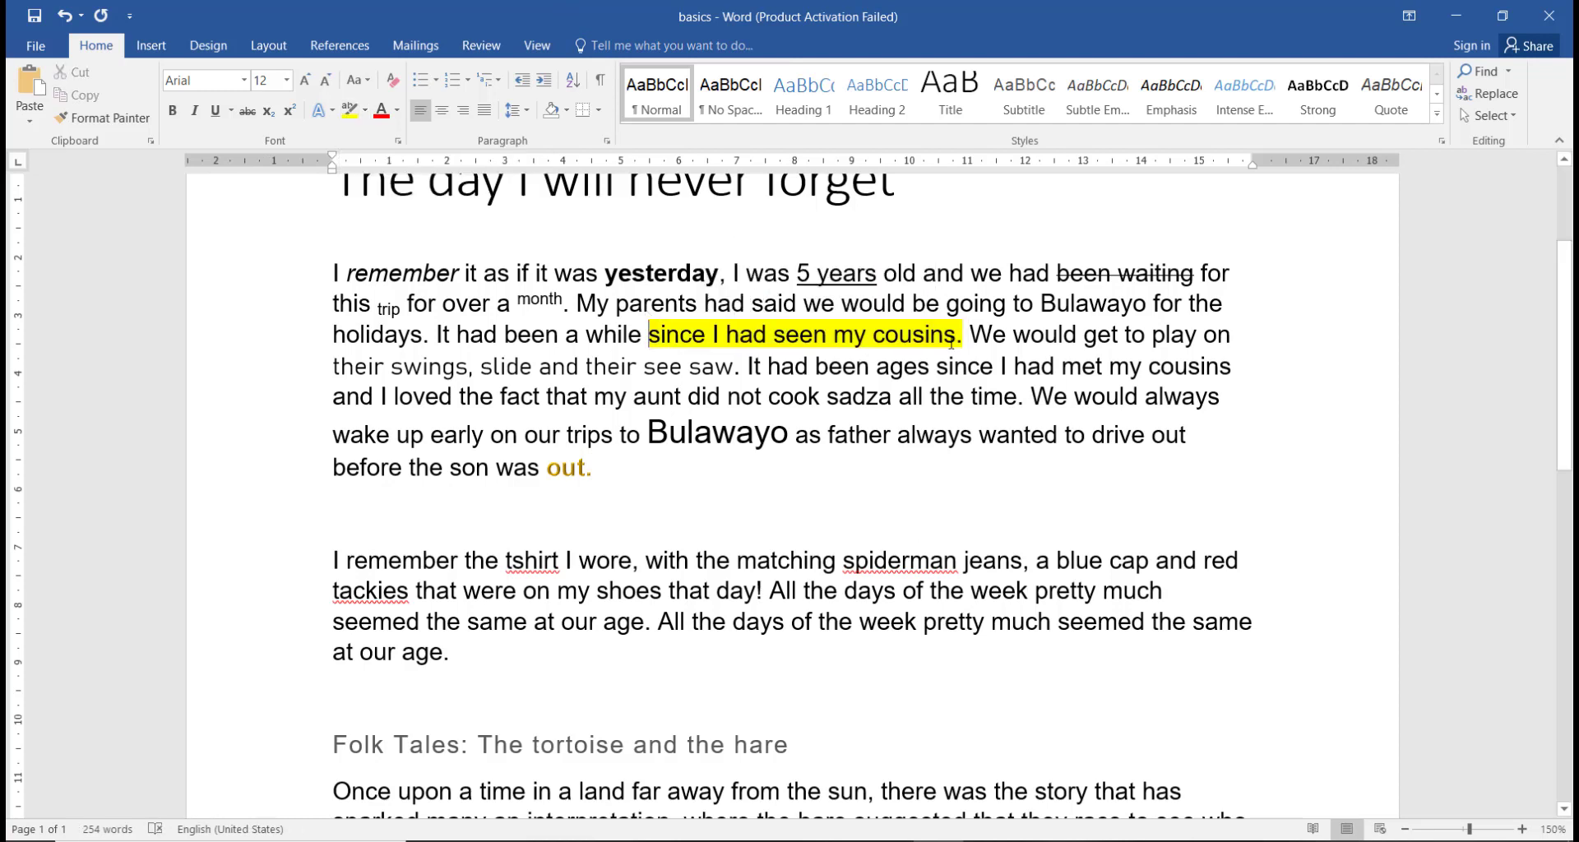
# Colour "had met" red in the opening paragraph and save the document
pyautogui.click(1077, 499)
pyautogui.moveTo(1104, 366); pyautogui.dragTo(992, 354)
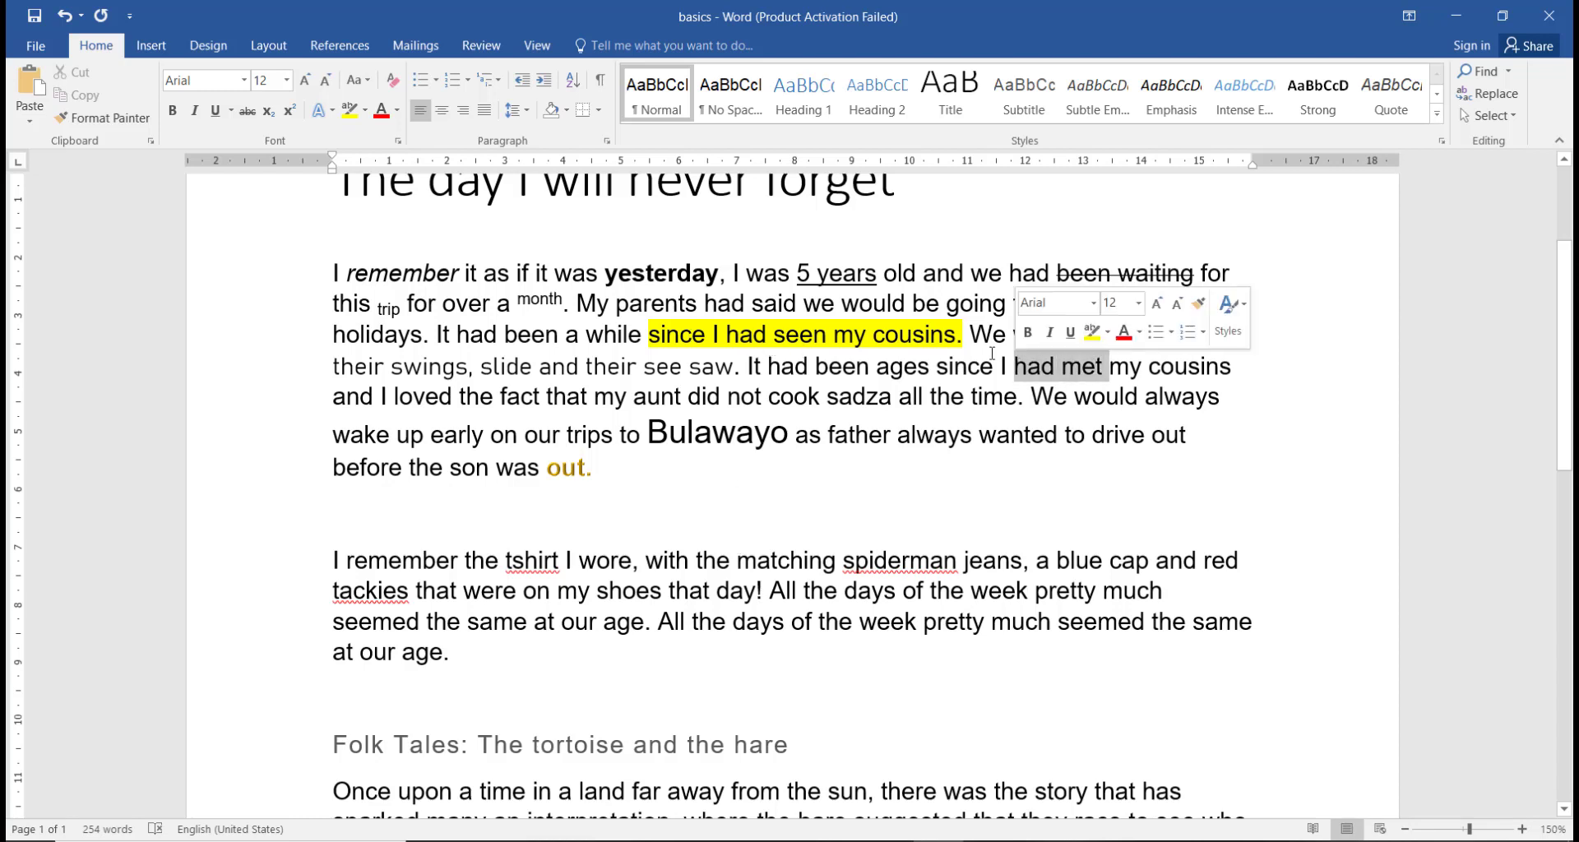
pyautogui.click(380, 110)
pyautogui.click(34, 15)
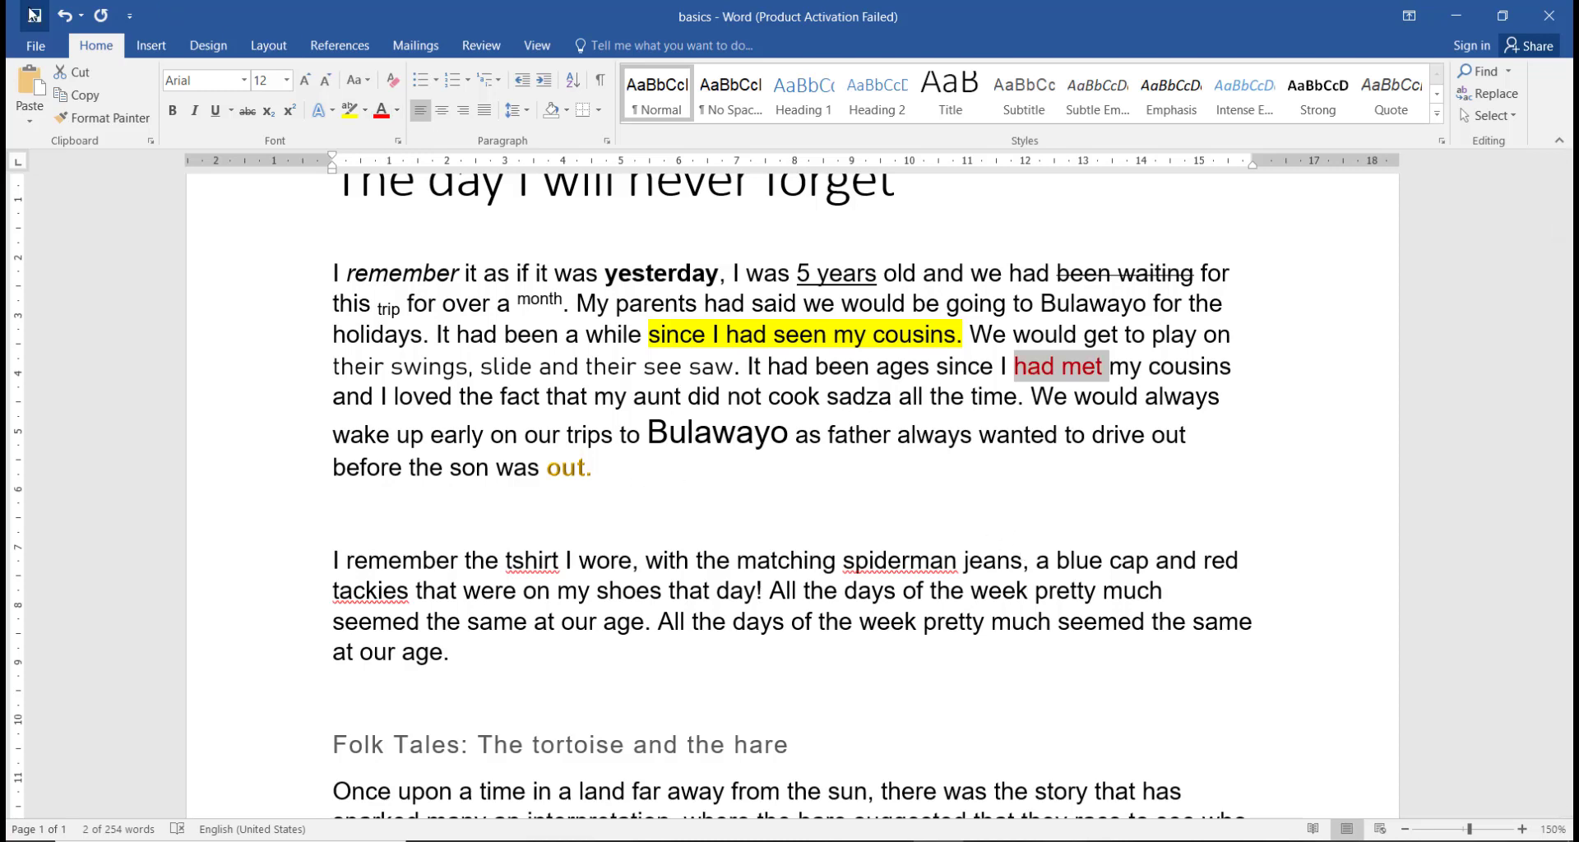
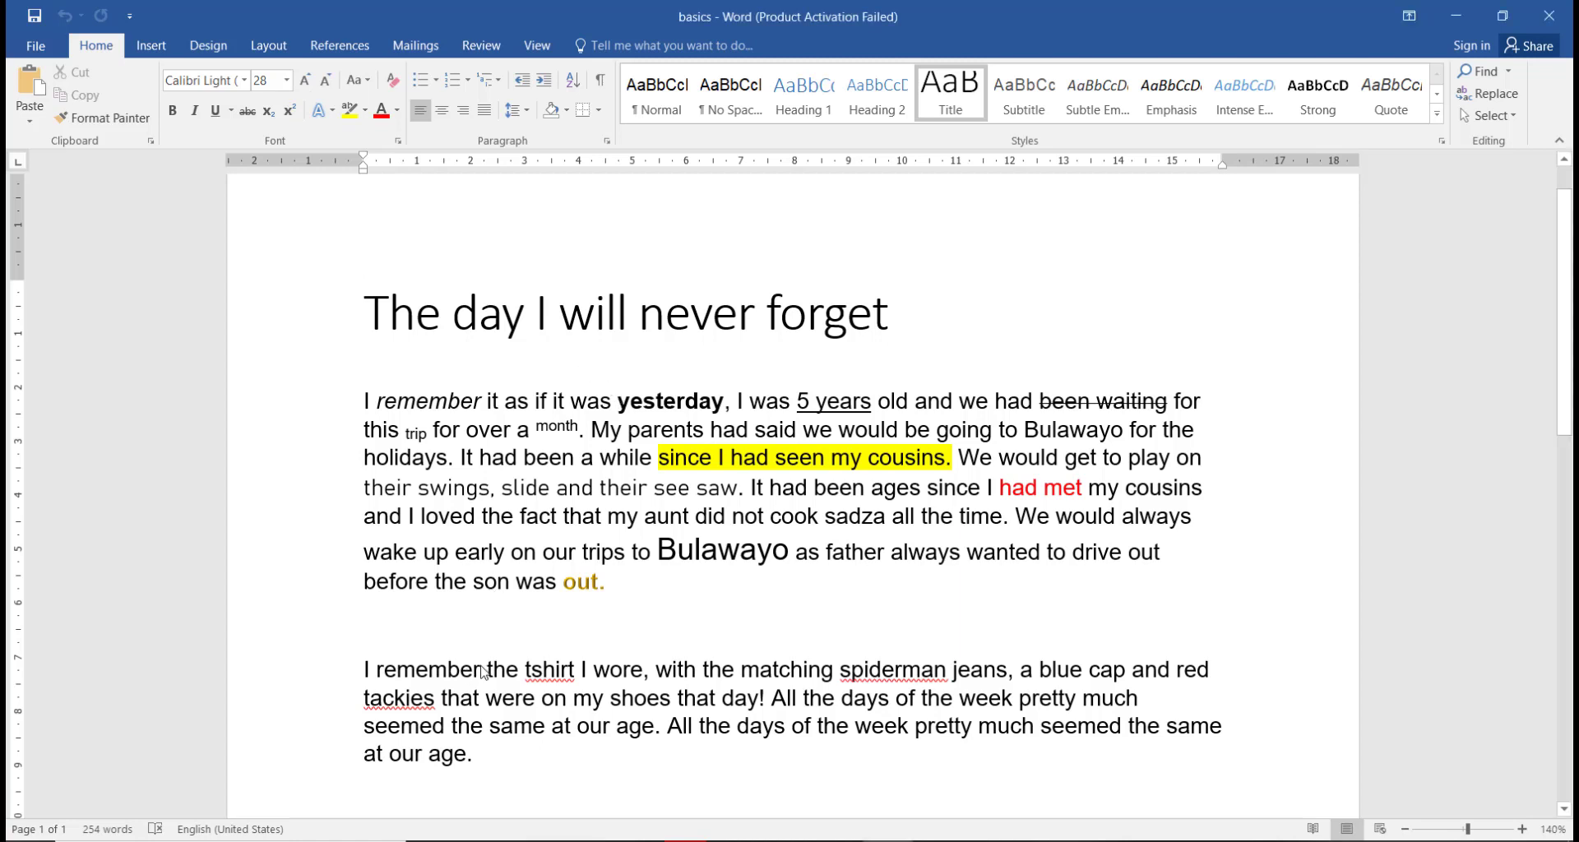
# In the second paragraph, increase the font size of "remember" to 14 and decrease that of "tshirt" to 11
pyautogui.moveTo(482, 672); pyautogui.dragTo(376, 674)
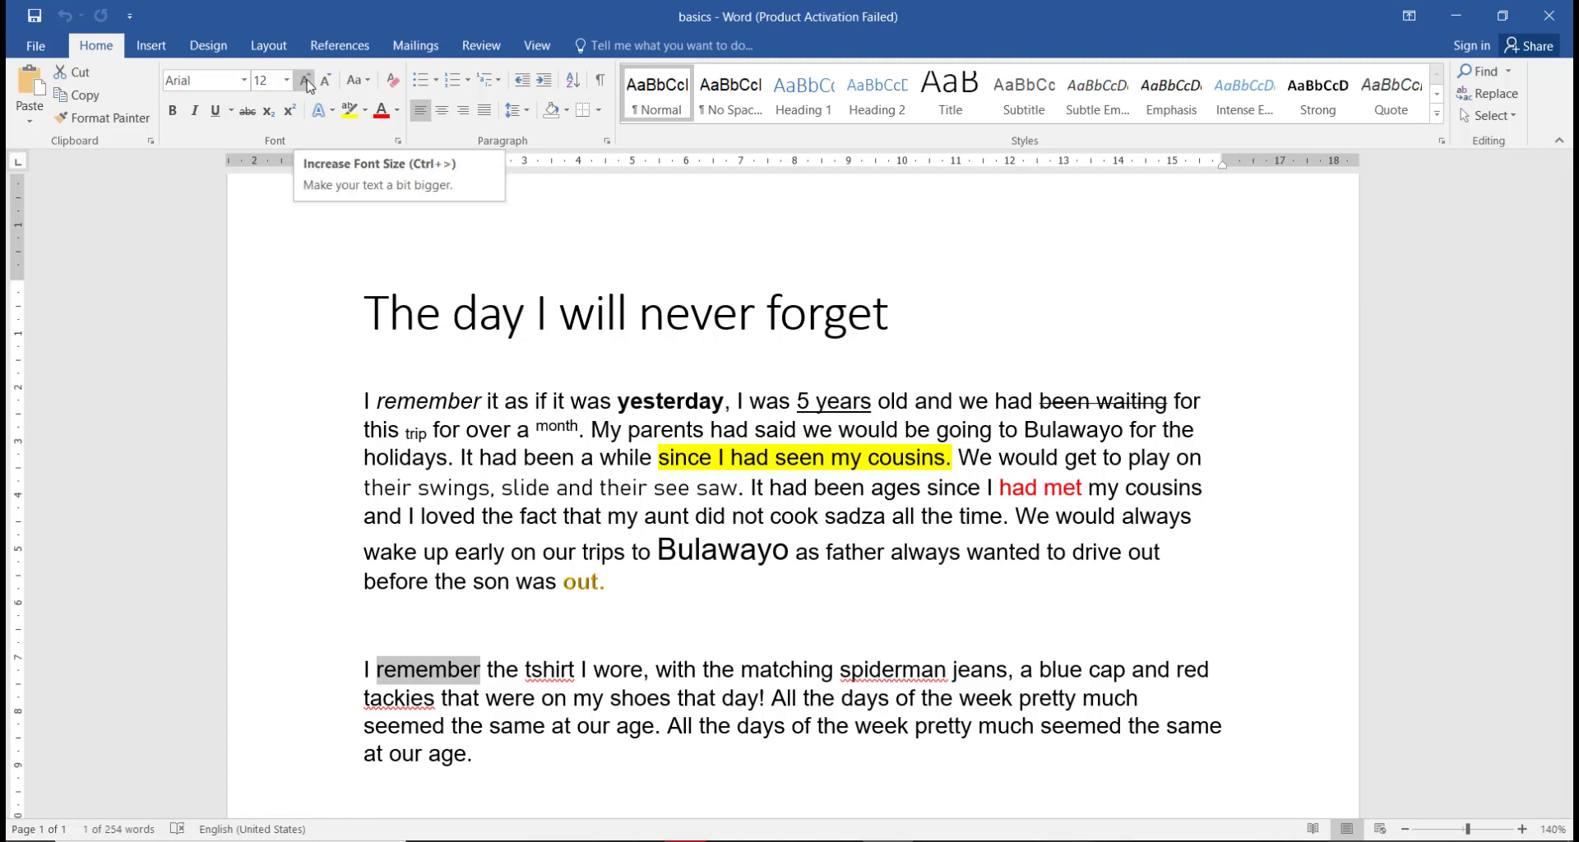
pyautogui.click(305, 80)
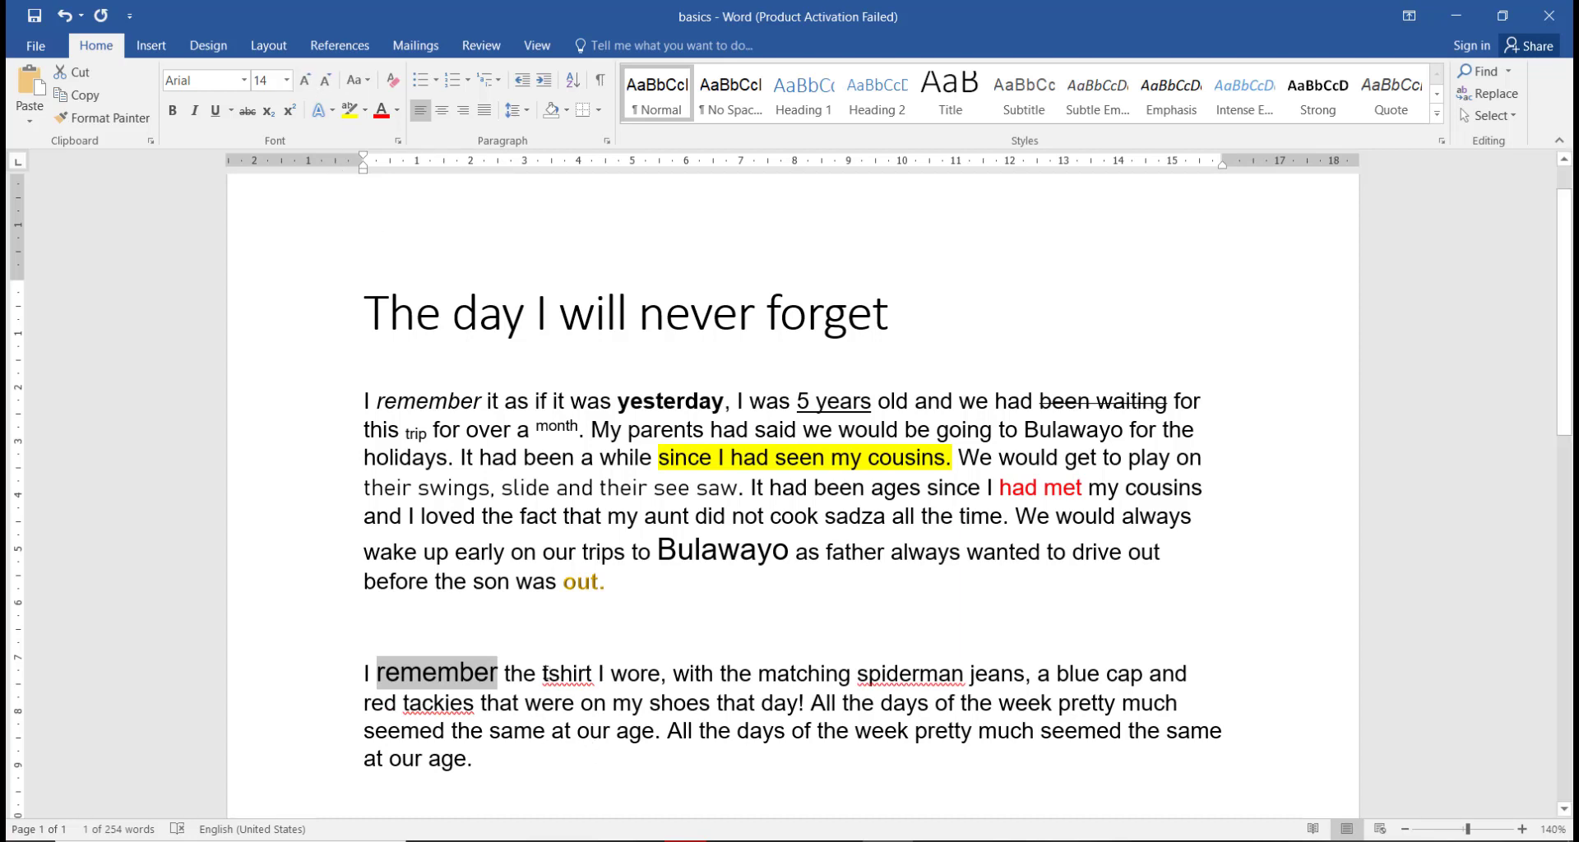
pyautogui.moveTo(544, 673); pyautogui.dragTo(593, 673)
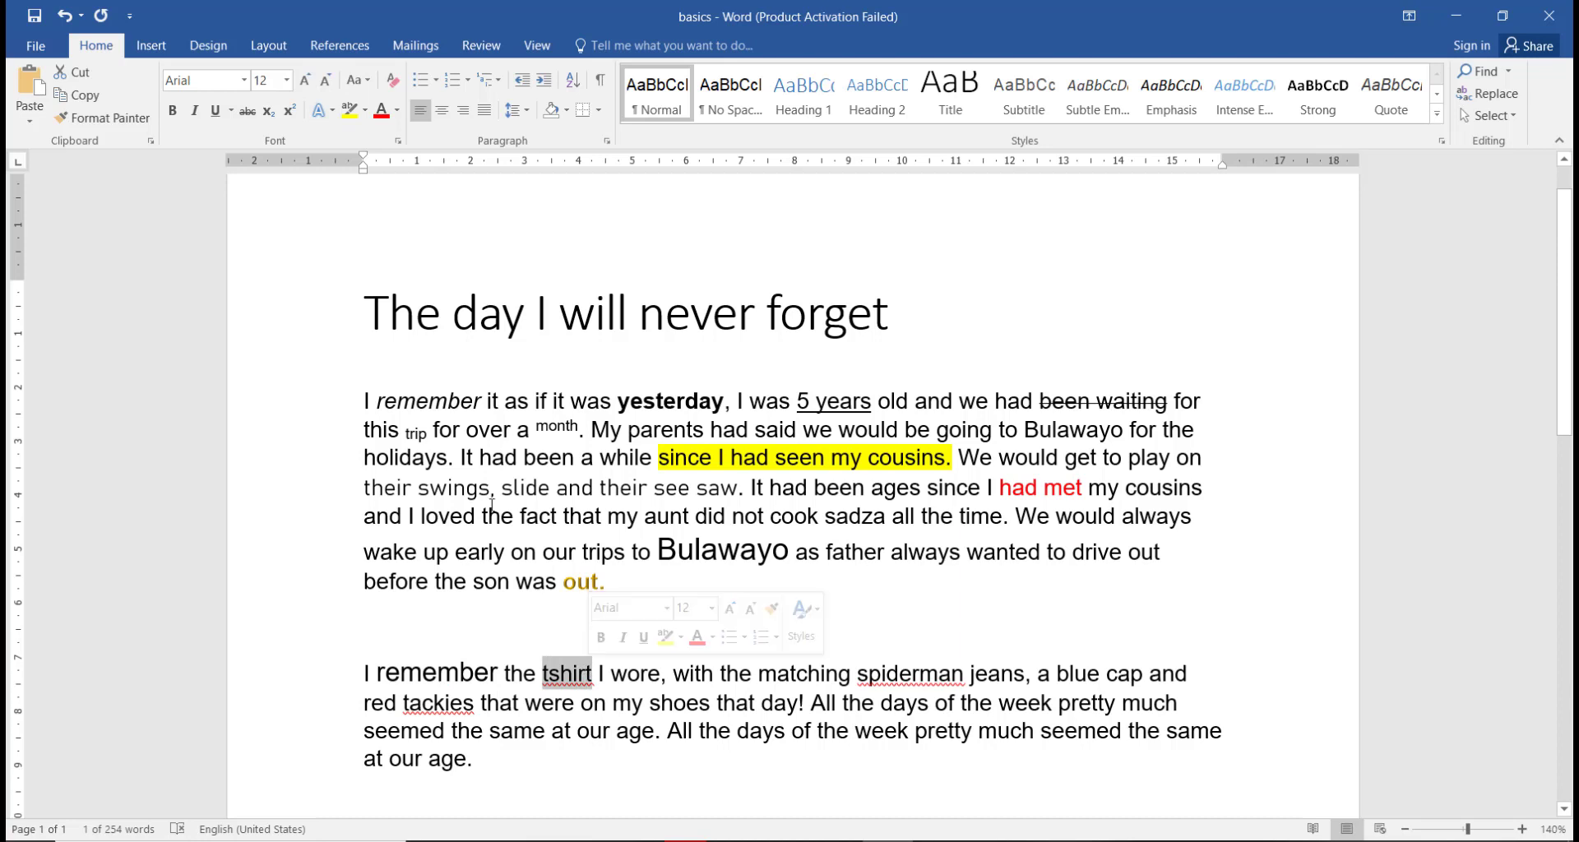
pyautogui.click(326, 80)
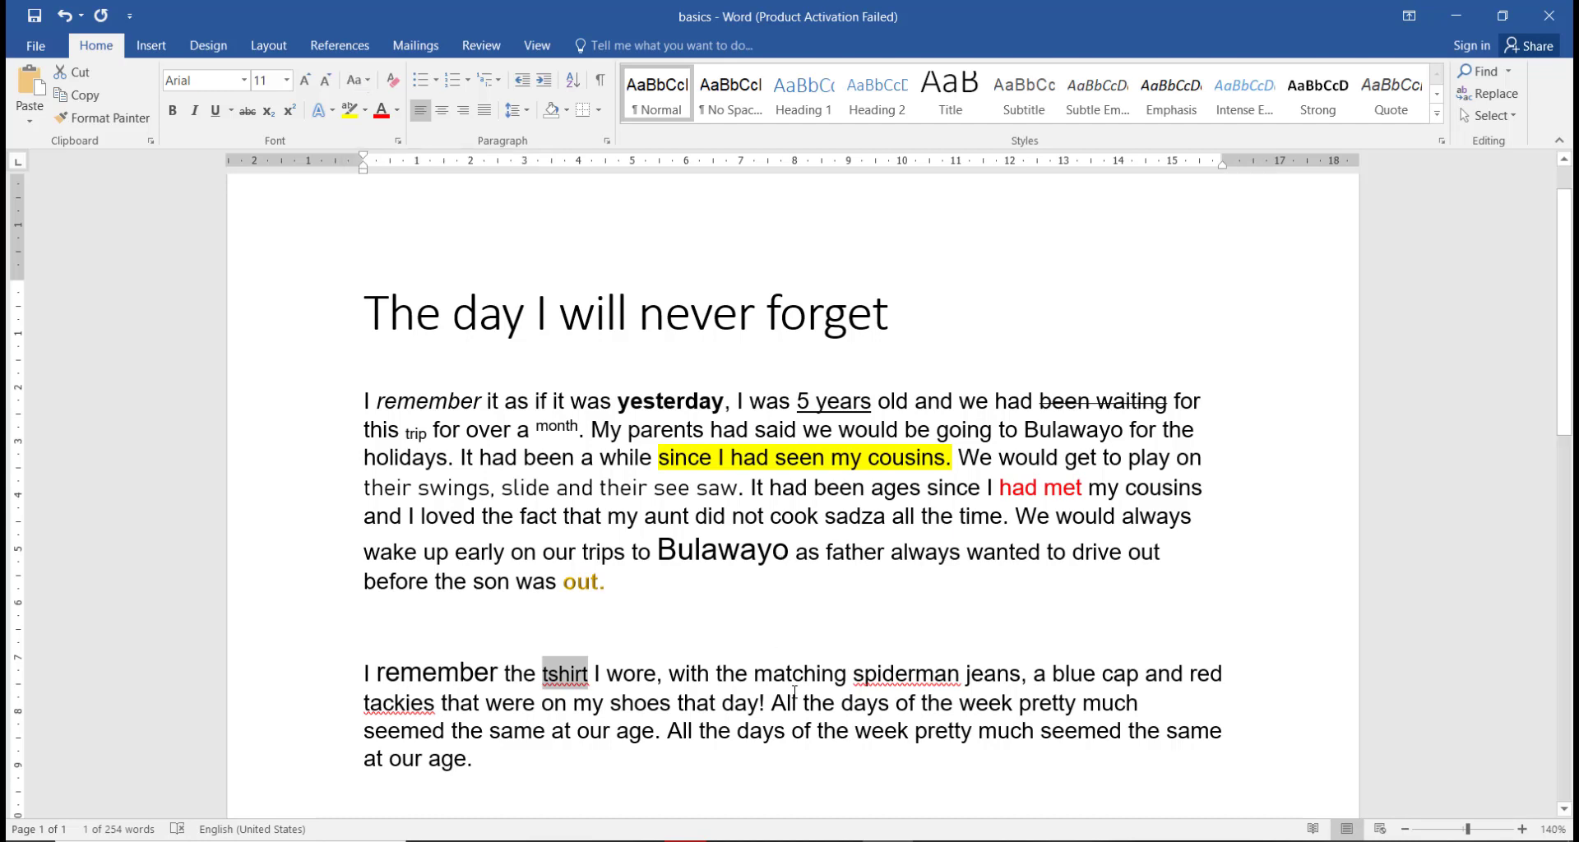
# Change the word "matching" in the second paragraph to uppercase
pyautogui.click(847, 673)
pyautogui.moveTo(847, 673); pyautogui.dragTo(758, 674)
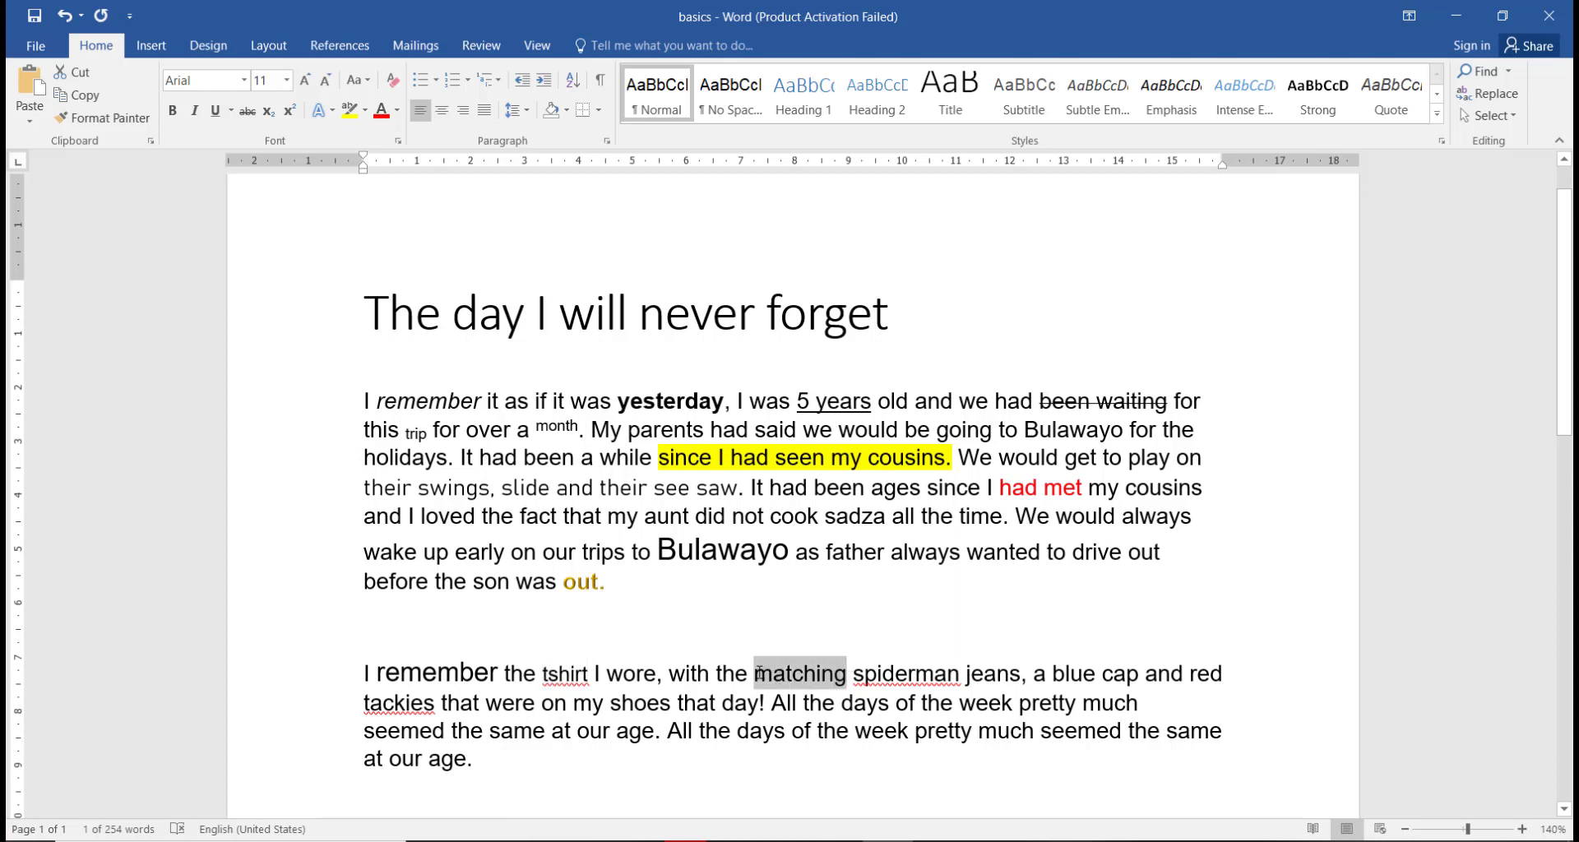
pyautogui.click(357, 81)
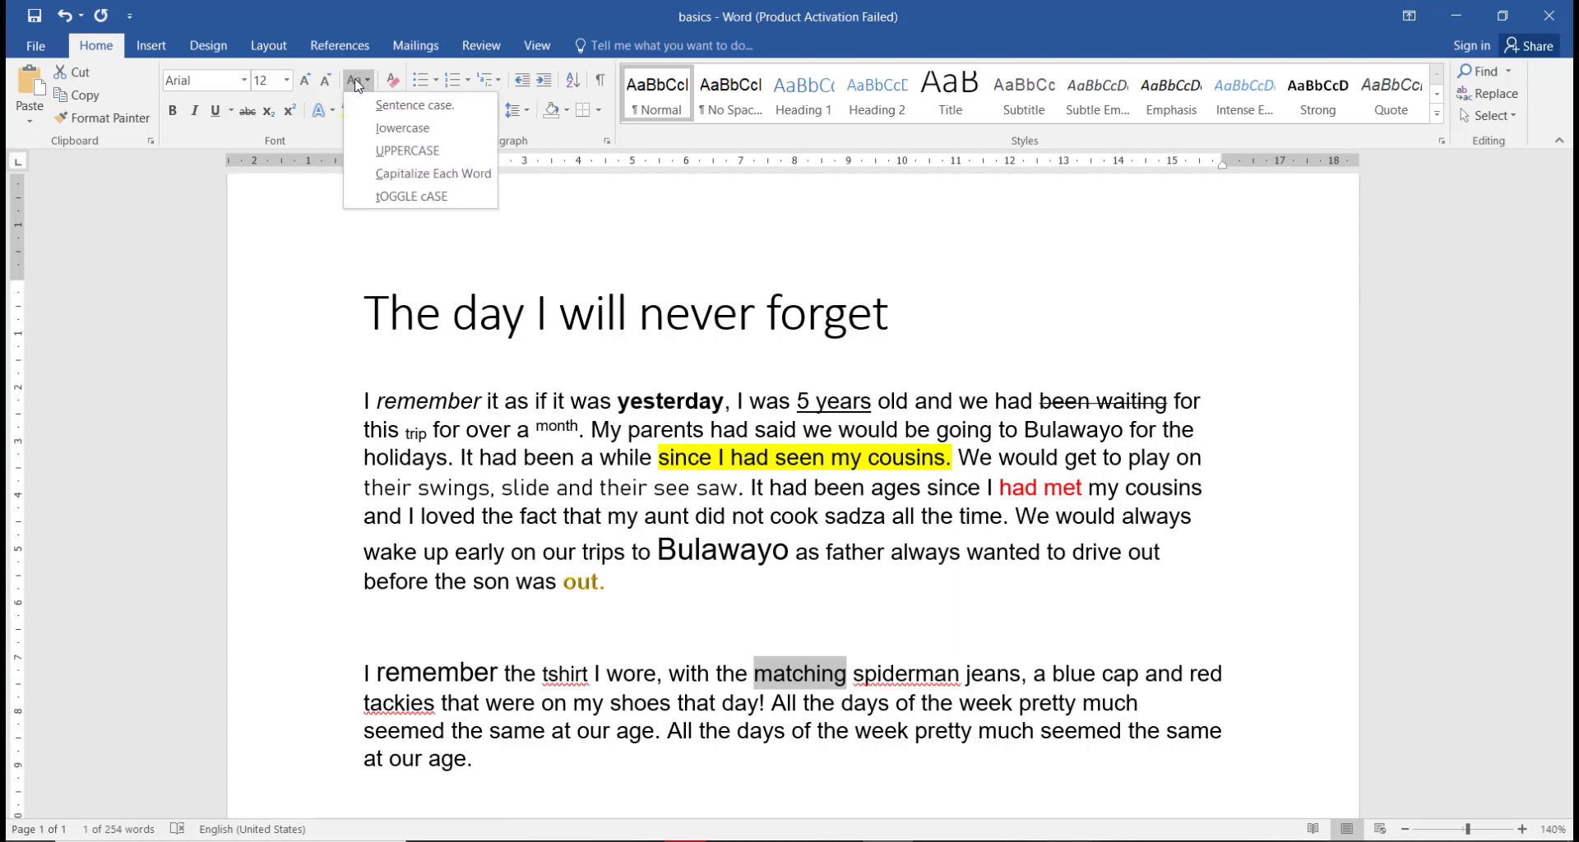
pyautogui.click(389, 155)
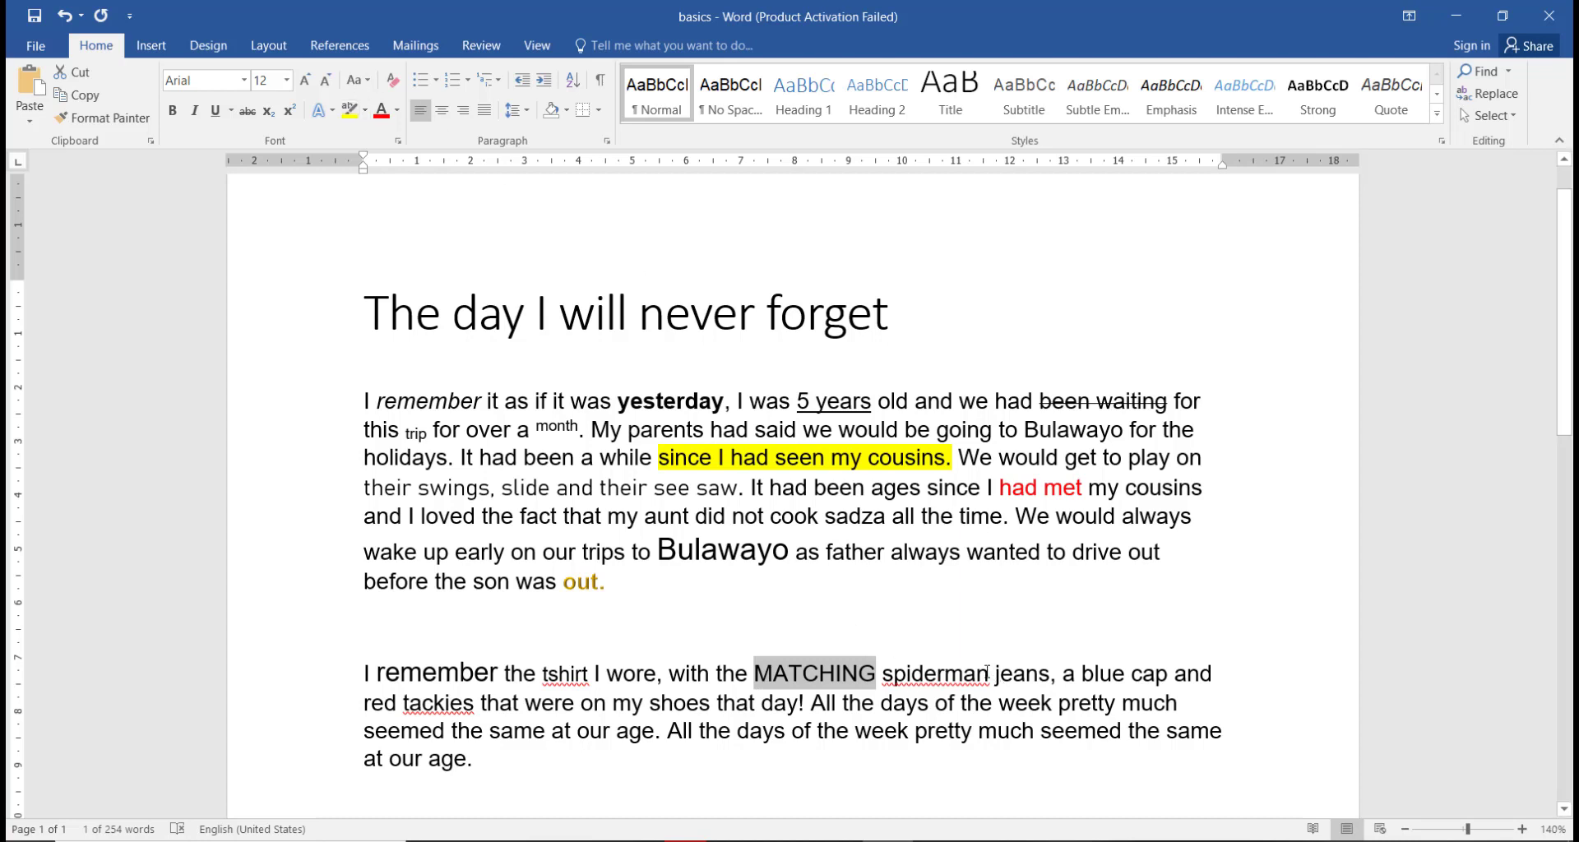
# Capitalize each word of "spiderman jeans, a blue cap and" in the second paragraph
pyautogui.moveTo(988, 673); pyautogui.dragTo(883, 675)
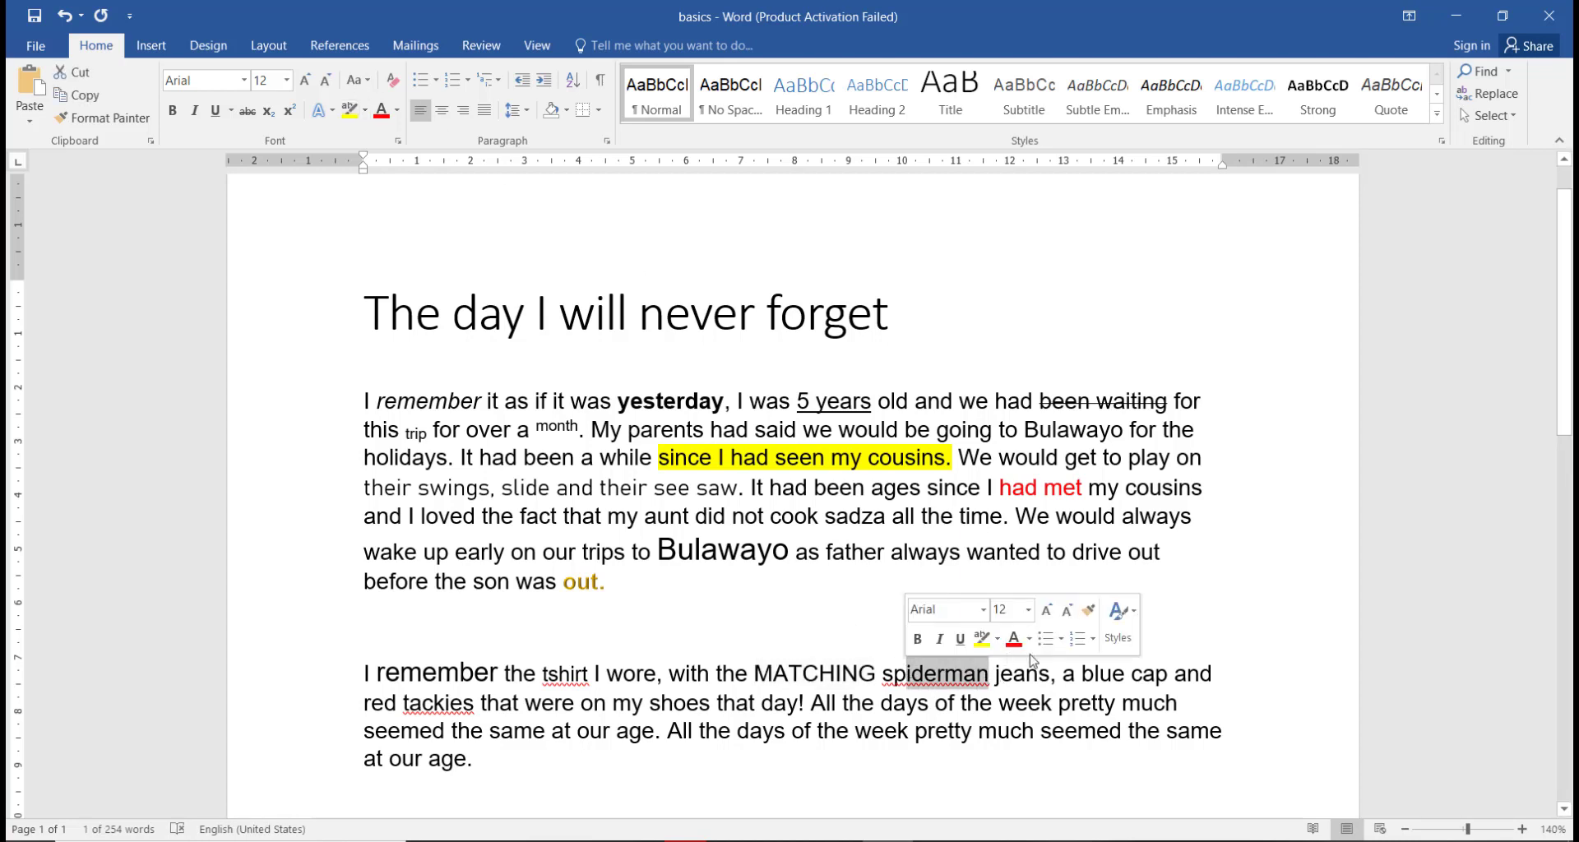
pyautogui.moveTo(1220, 673); pyautogui.dragTo(883, 674)
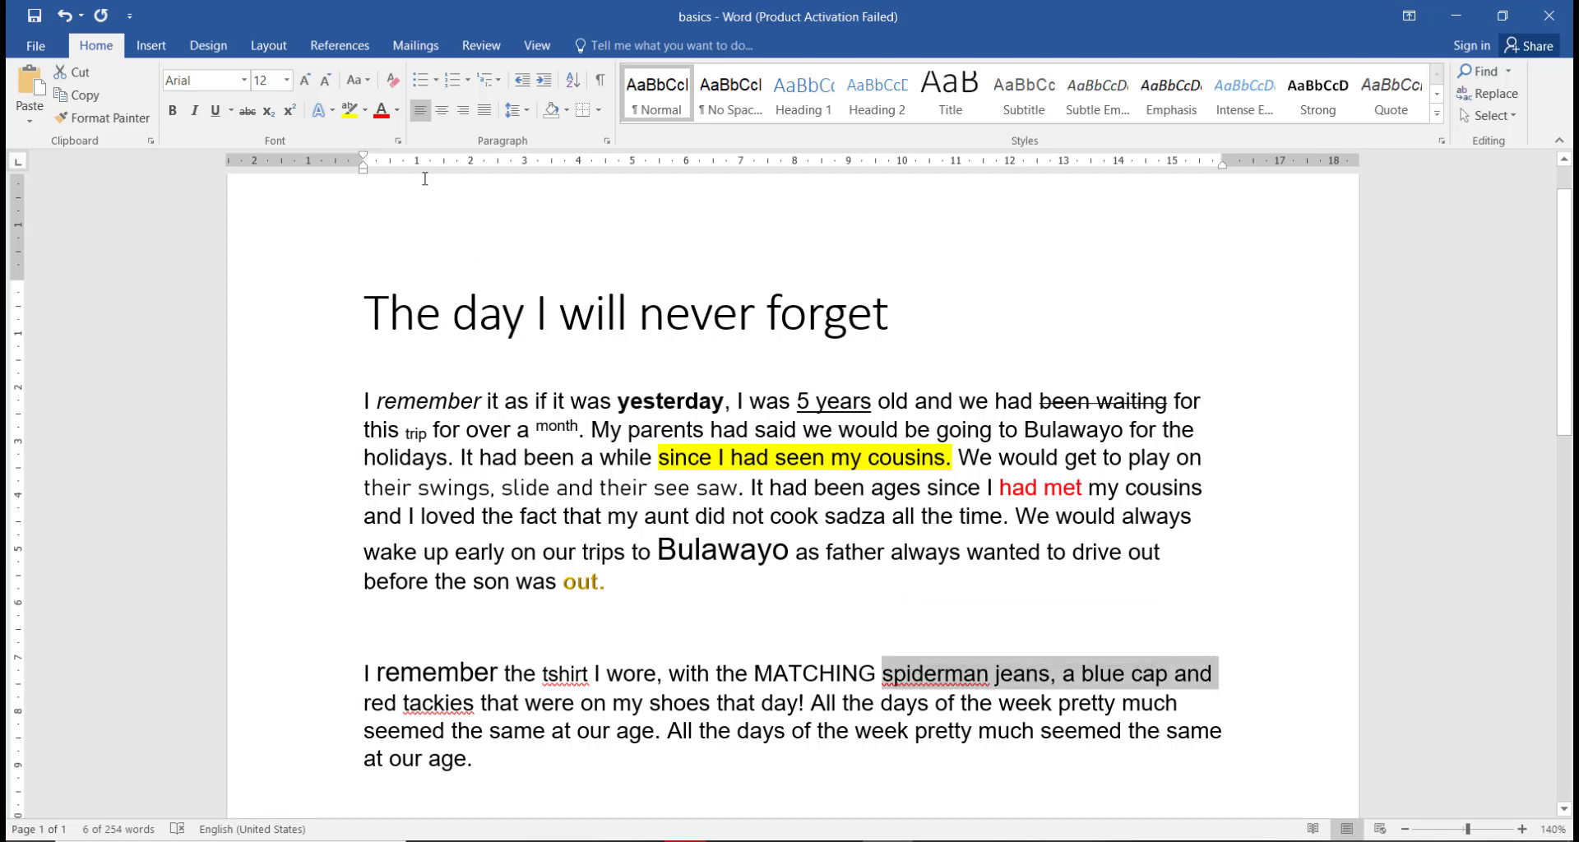
pyautogui.click(367, 80)
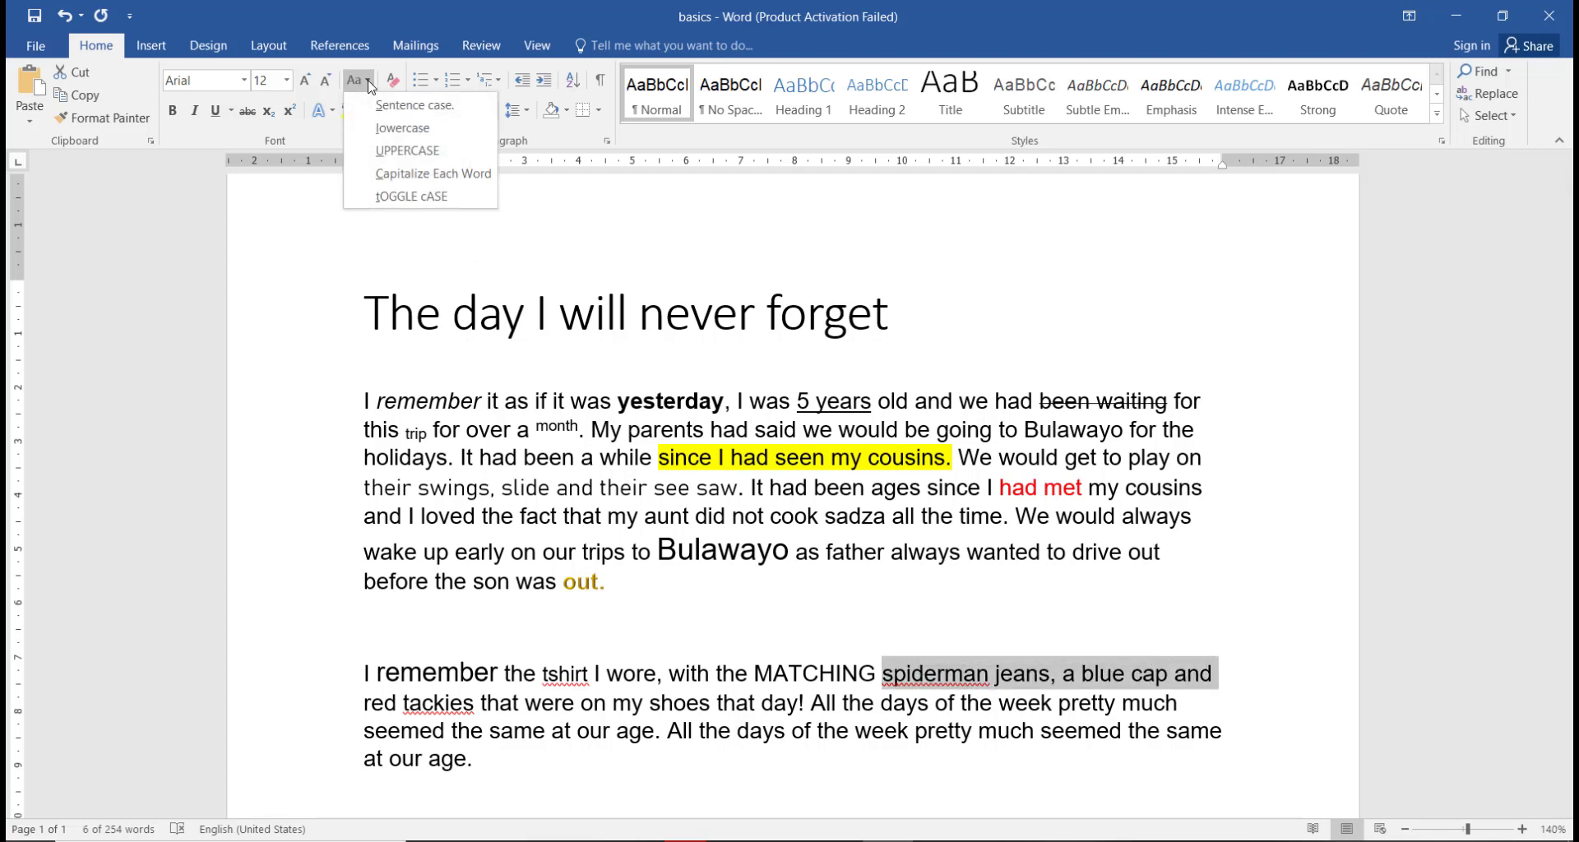
pyautogui.click(381, 174)
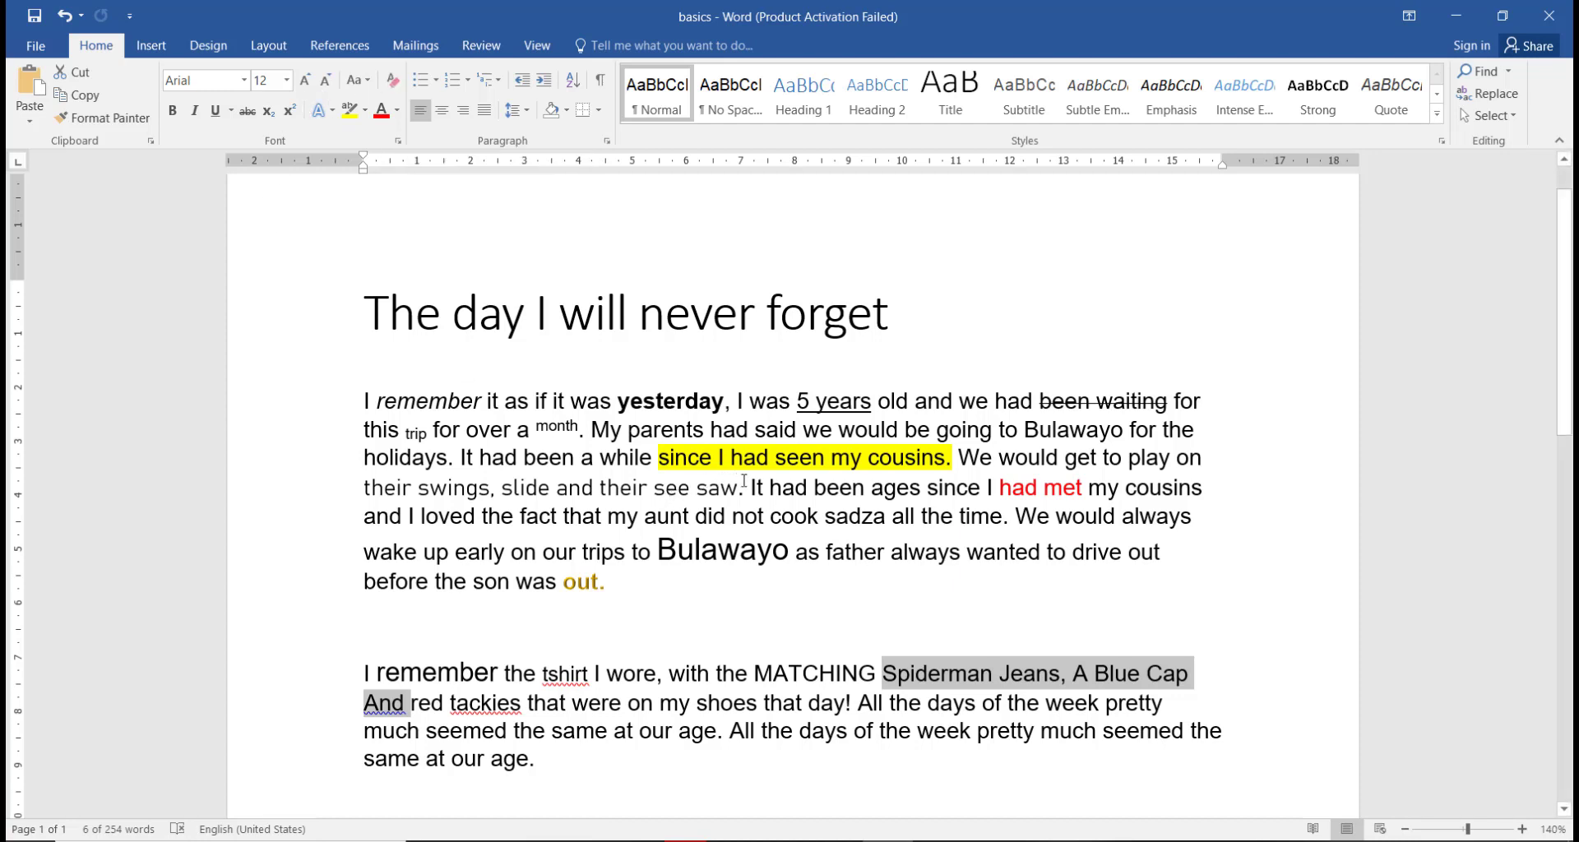
# Clear all formatting from "their see saw" in the opening paragraph
pyautogui.moveTo(739, 490); pyautogui.dragTo(622, 499)
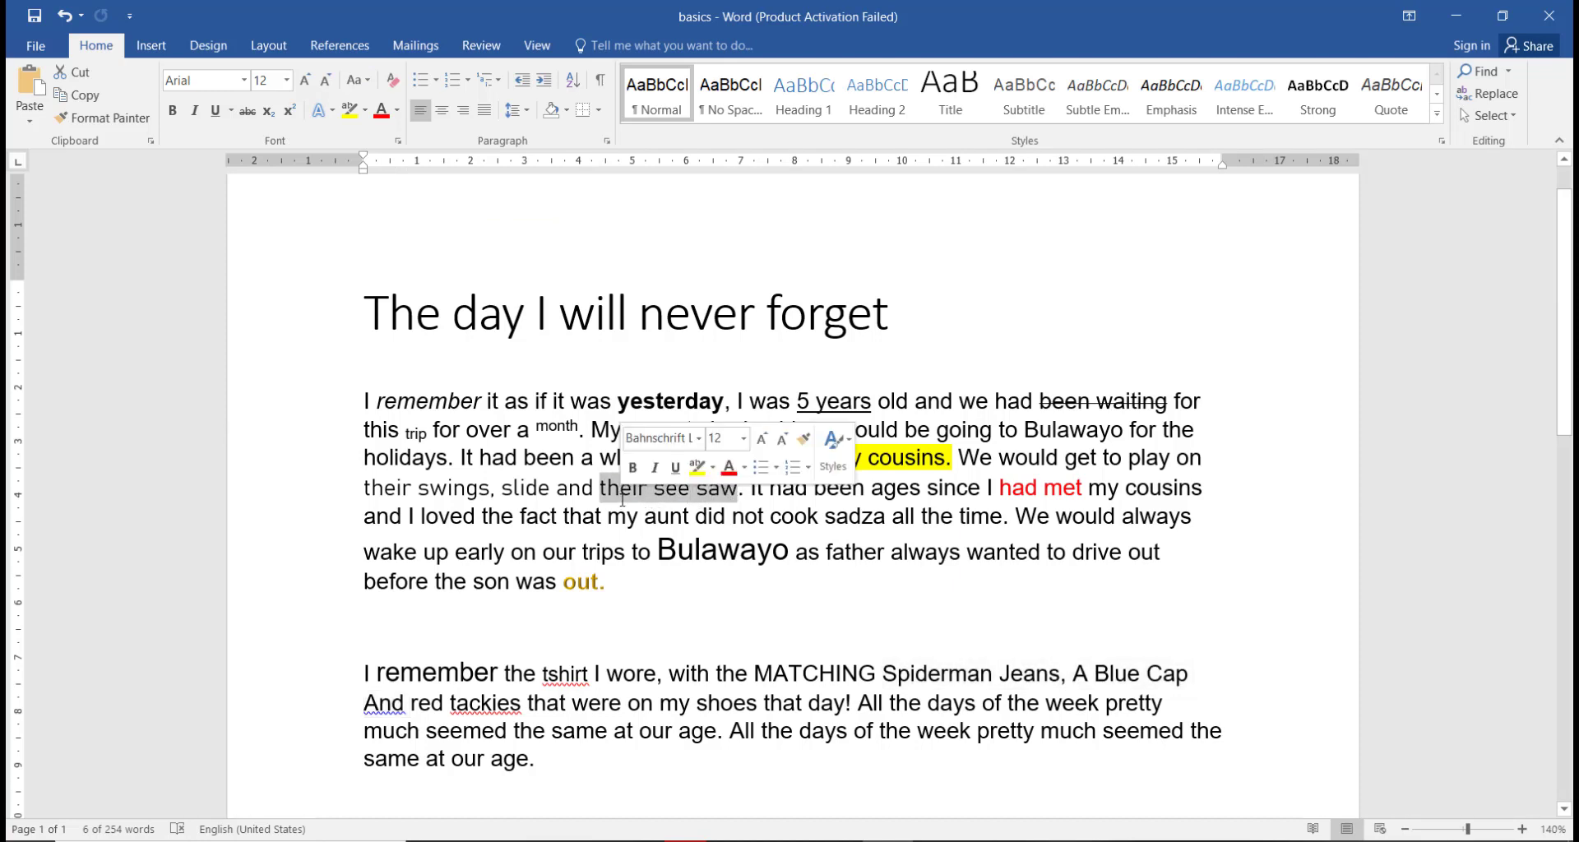
pyautogui.click(394, 80)
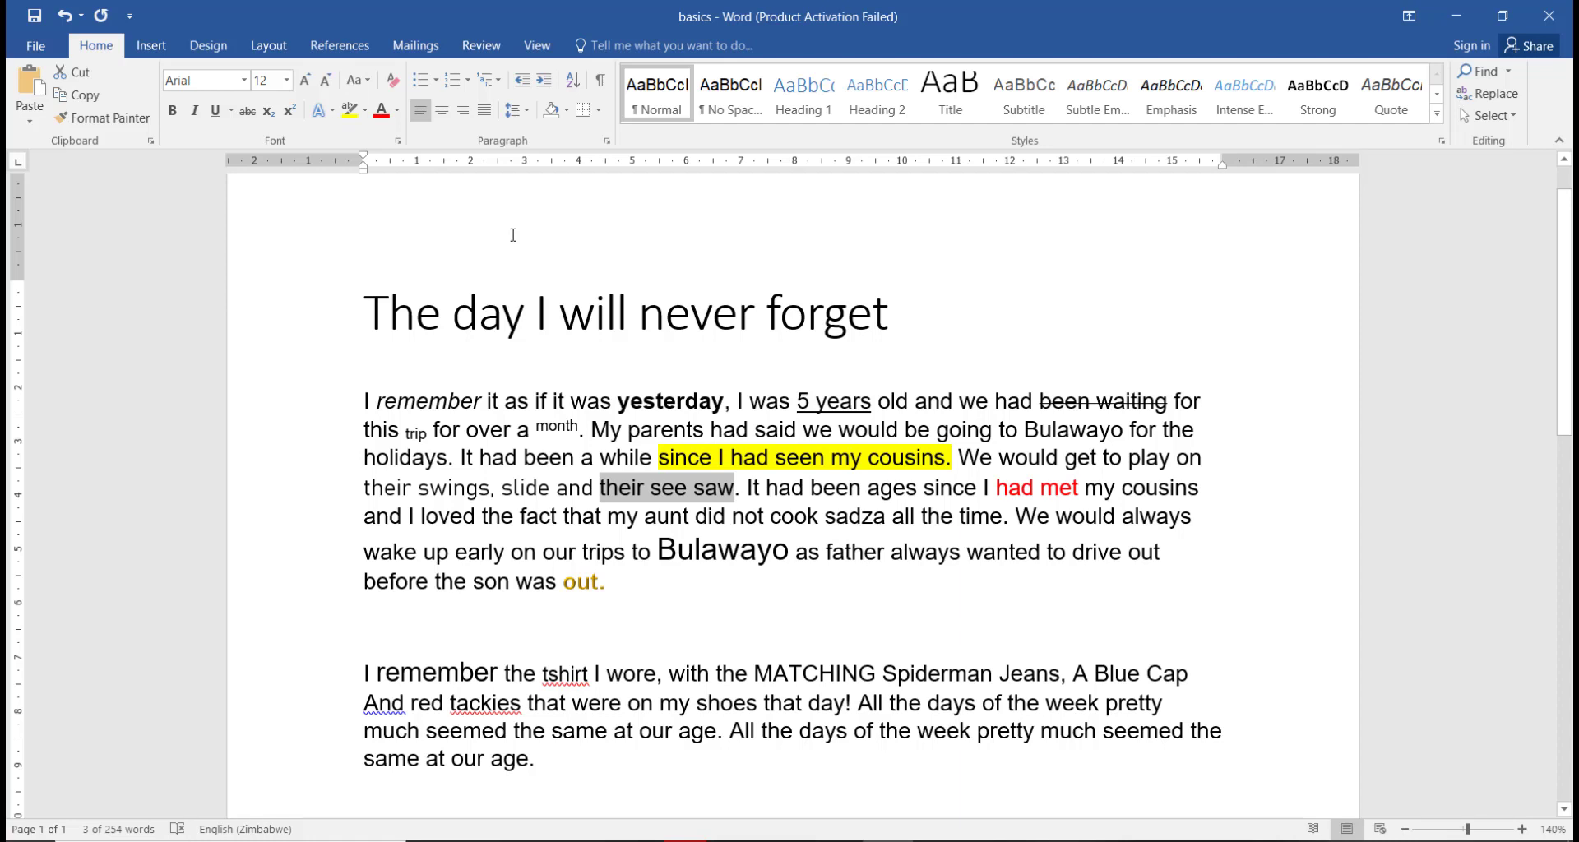
# Insert three blank lines between the TEXT STYLES and BORDER AROUND TEXT headings
pyautogui.scroll(-3, 514, 235)
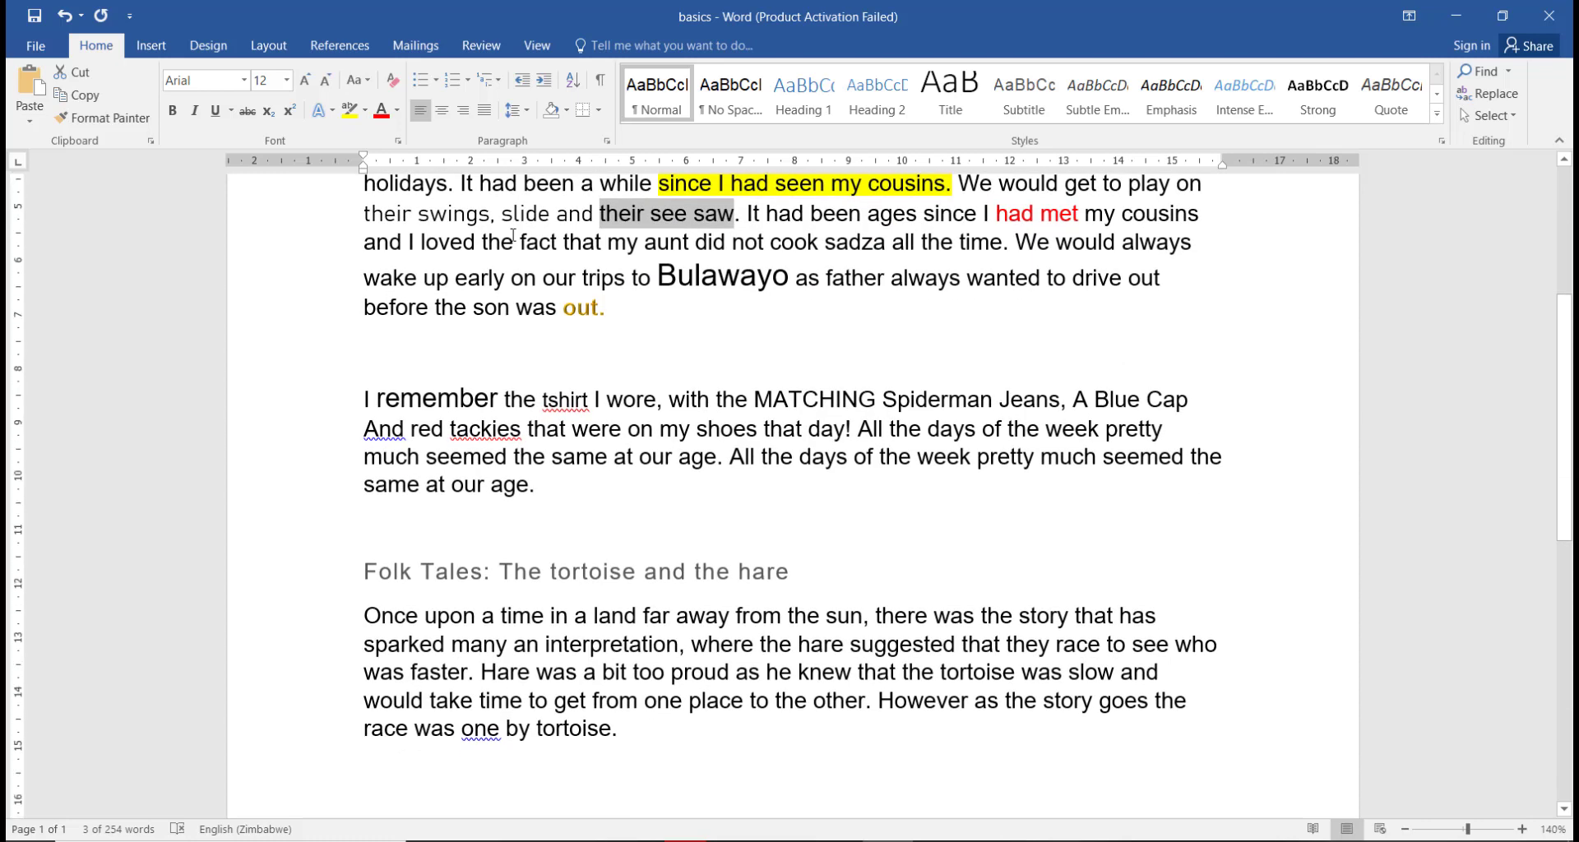
pyautogui.scroll(-4, 513, 235)
pyautogui.scroll(-1, 513, 235)
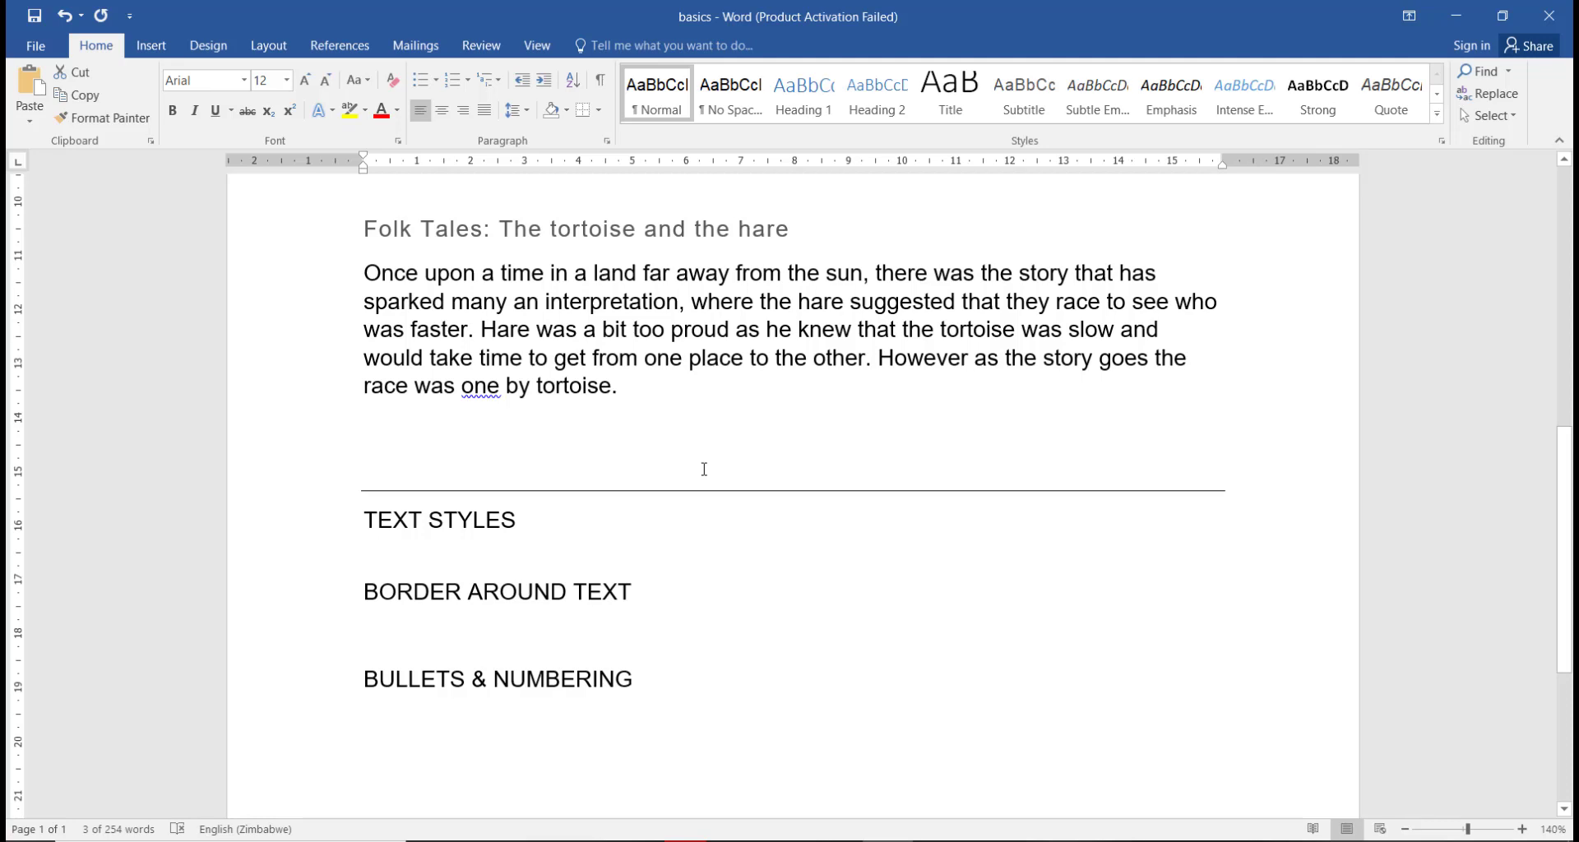
pyautogui.click(472, 550)
pyautogui.press('Return')
pyautogui.press('Return')
pyautogui.press('Return')
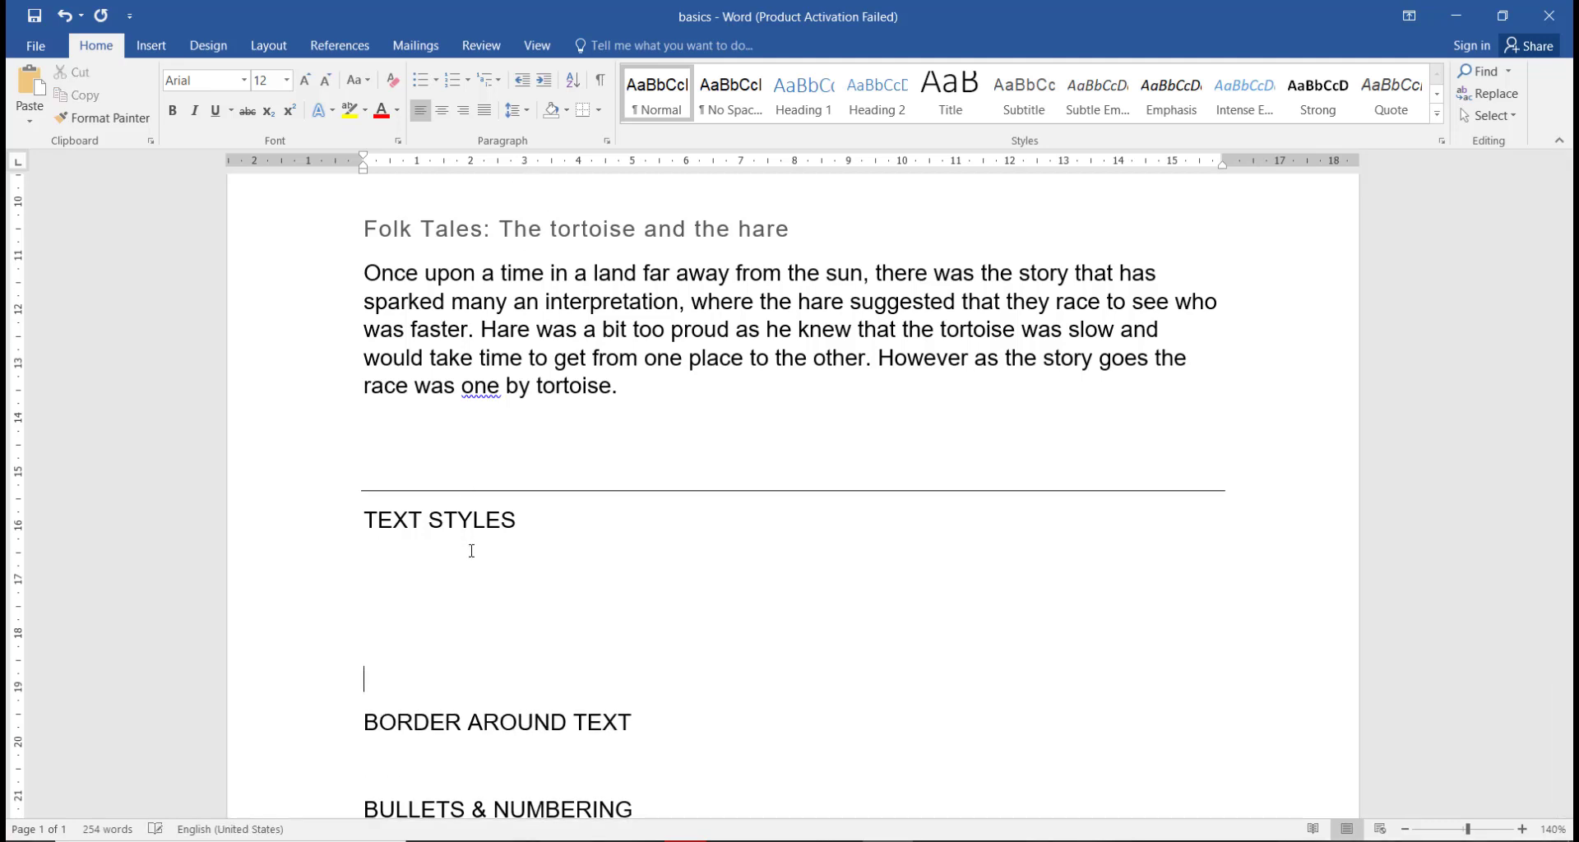
pyautogui.scroll(-1, 412, 532)
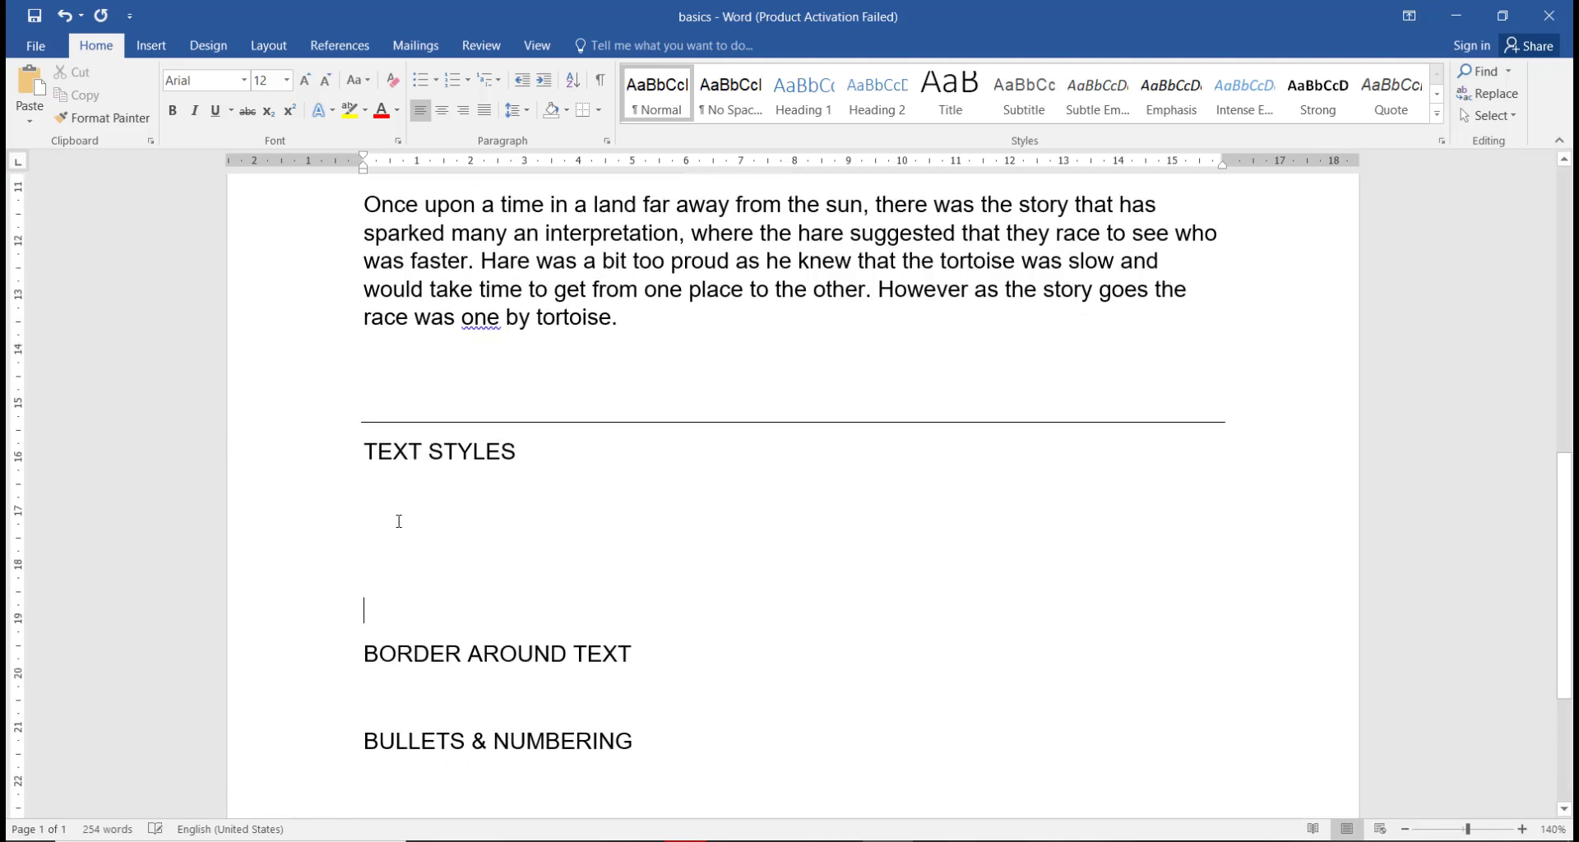
pyautogui.click(393, 500)
# Copy "Once upon a time" through "sparked many an interpretation," from the Folk Tales paragraph and paste it below the TEXT STYLES heading
pyautogui.scroll(1, 636, 300)
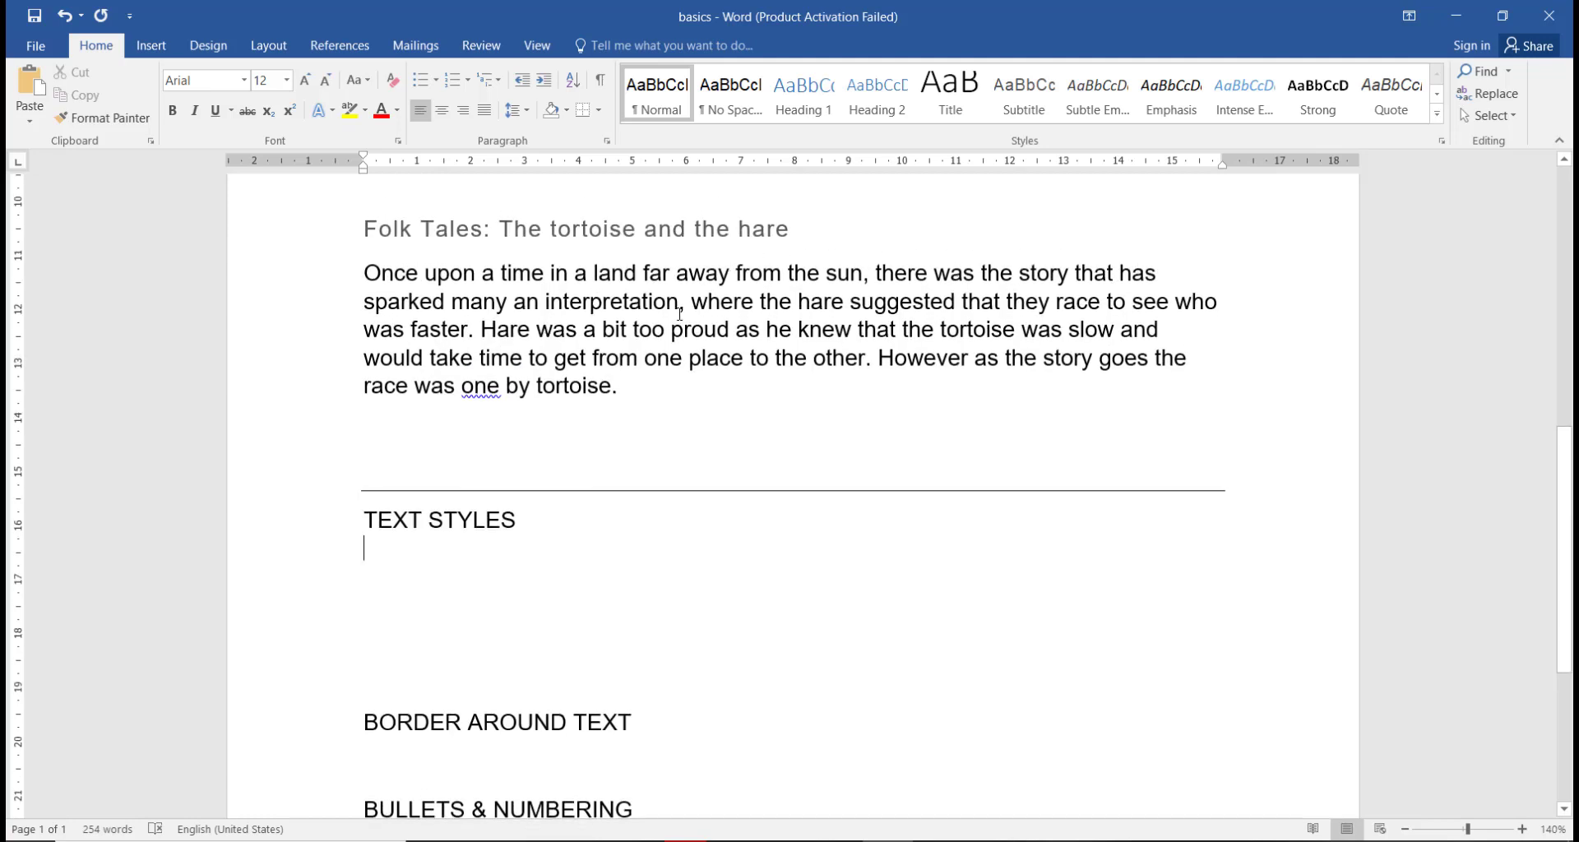
pyautogui.moveTo(689, 304); pyautogui.dragTo(360, 276)
pyautogui.hotkey('ctrl', 'c')
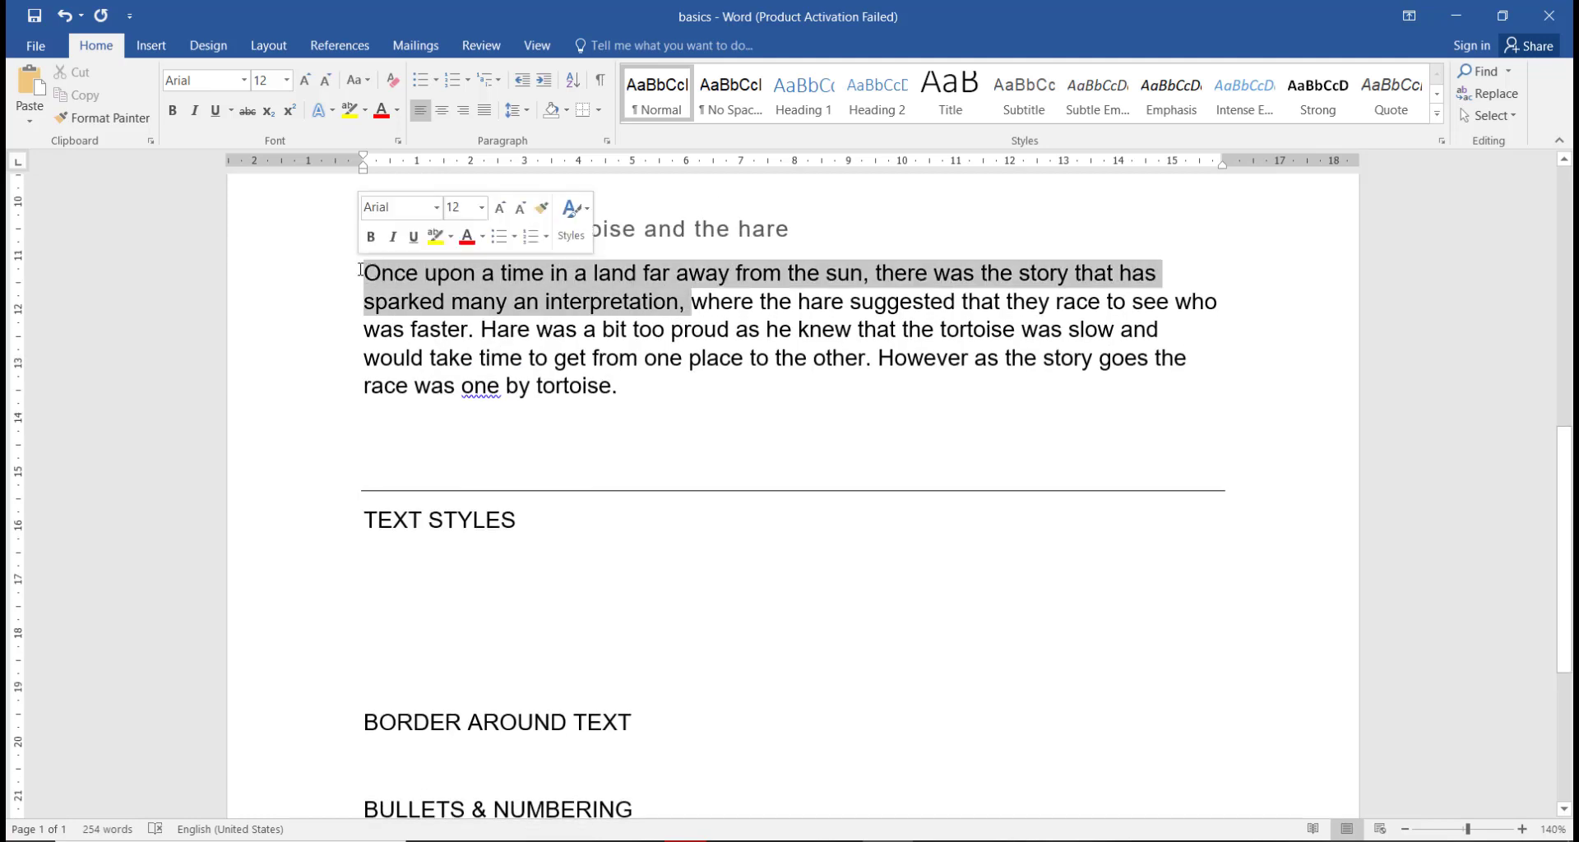
pyautogui.click(448, 581)
pyautogui.hotkey('ctrl', 'v')
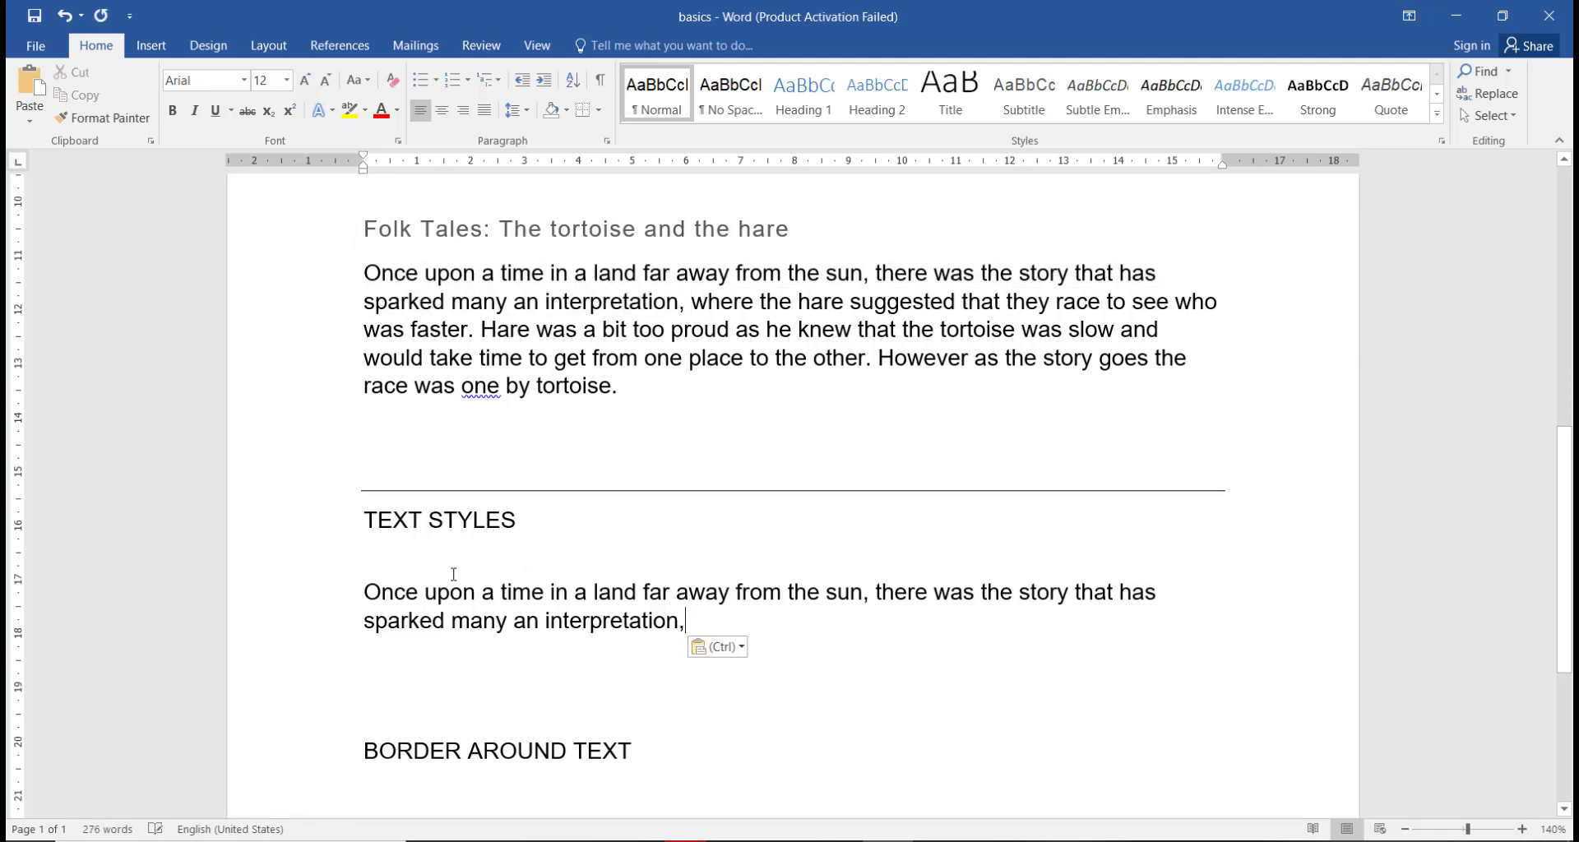
# Split the pasted text under TEXT STYLES into seven short lines, breaking before "time", "away", "there", "that", "many" and "interpretation"
pyautogui.click(501, 591)
pyautogui.press('Return')
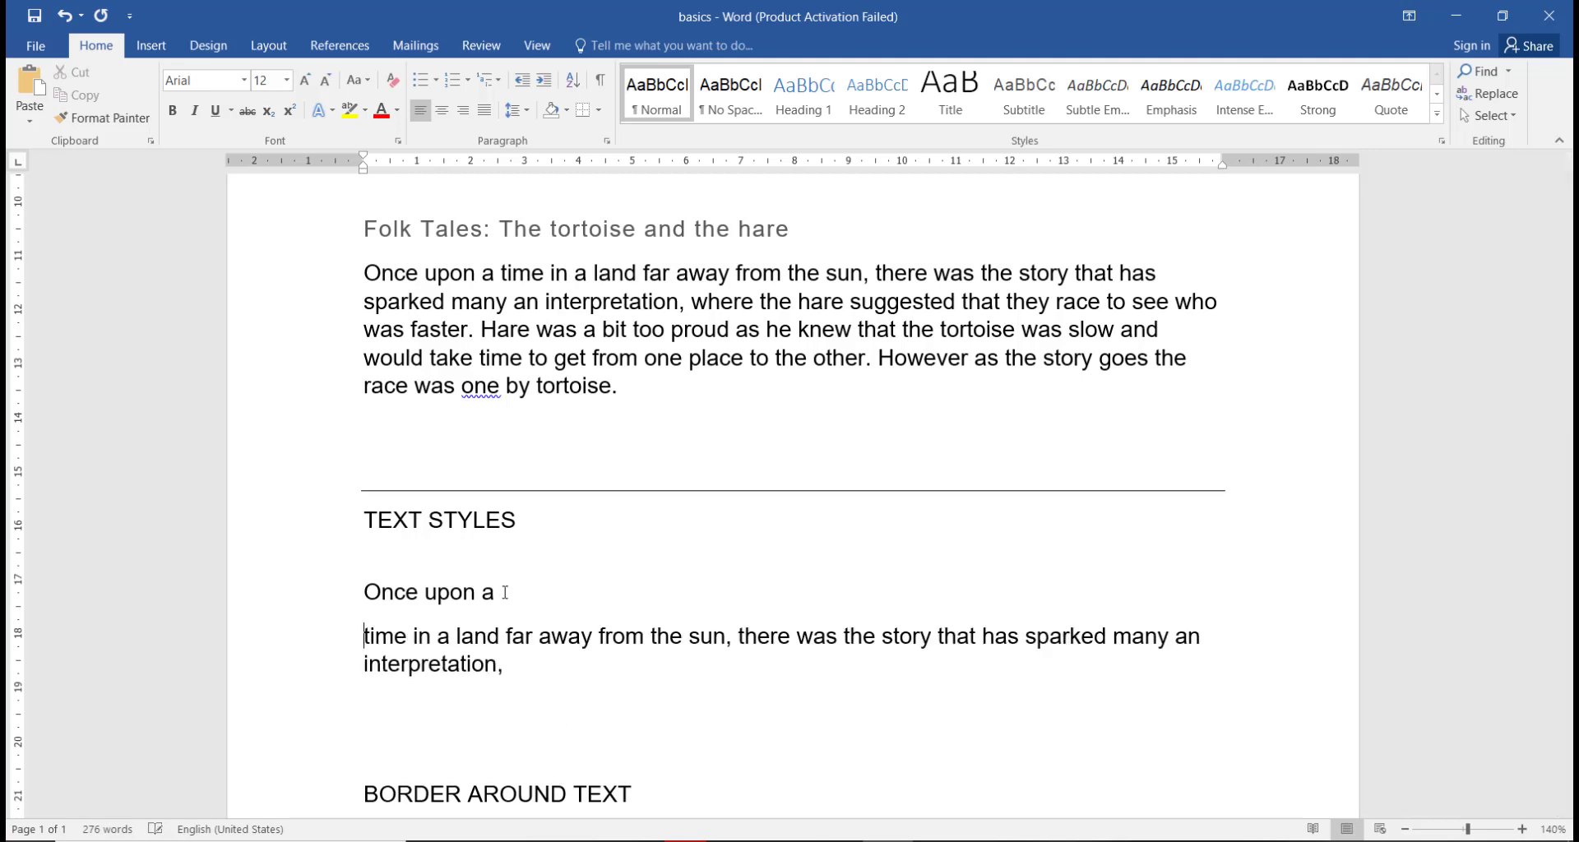
pyautogui.click(539, 636)
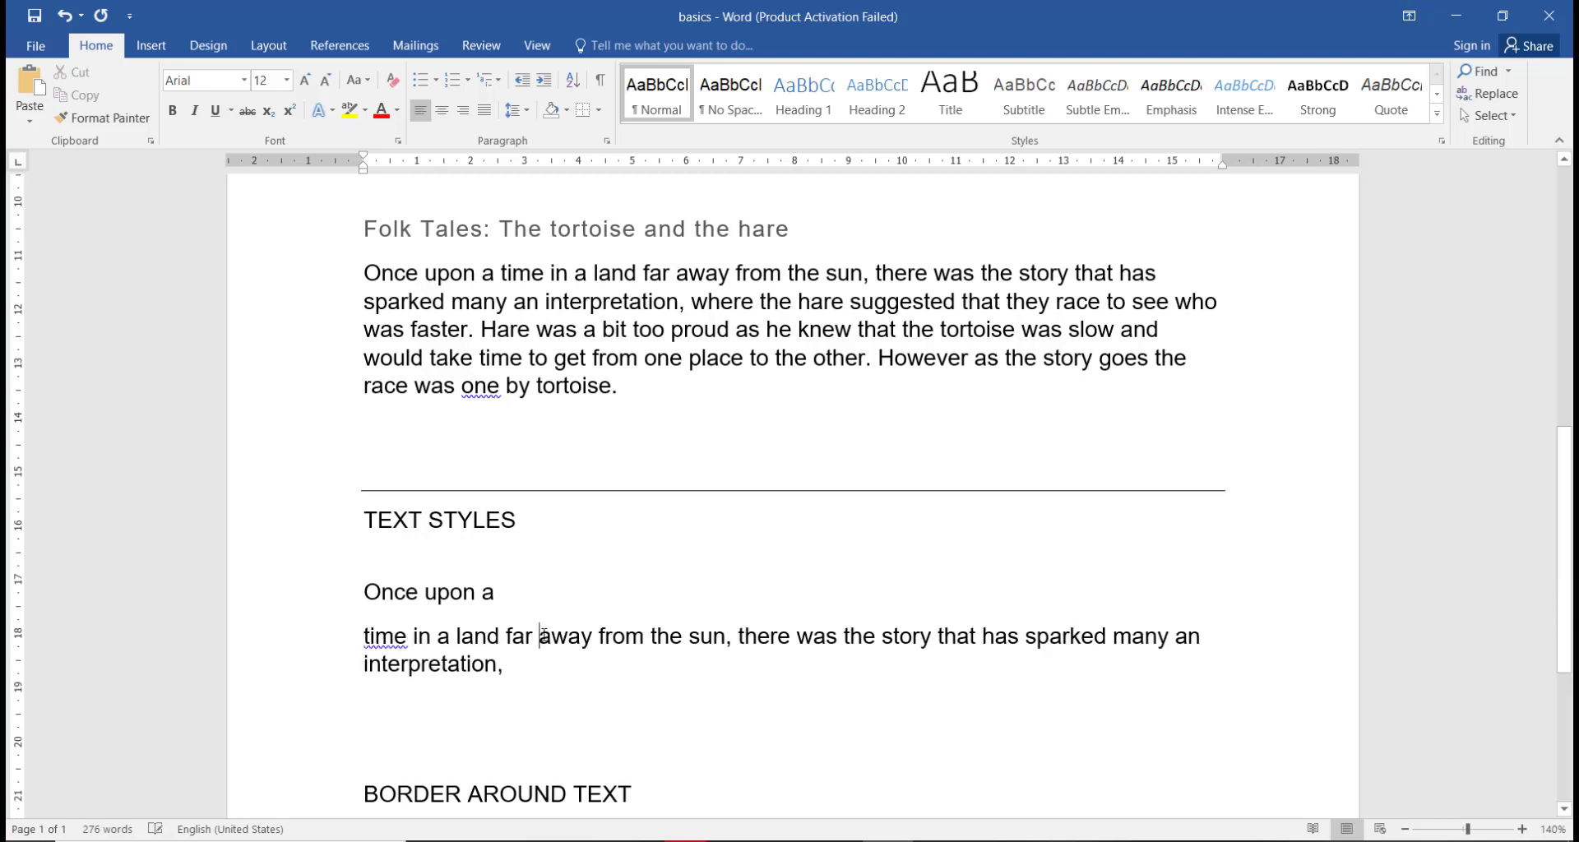
pyautogui.press('Return')
pyautogui.click(558, 679)
pyautogui.press('Return')
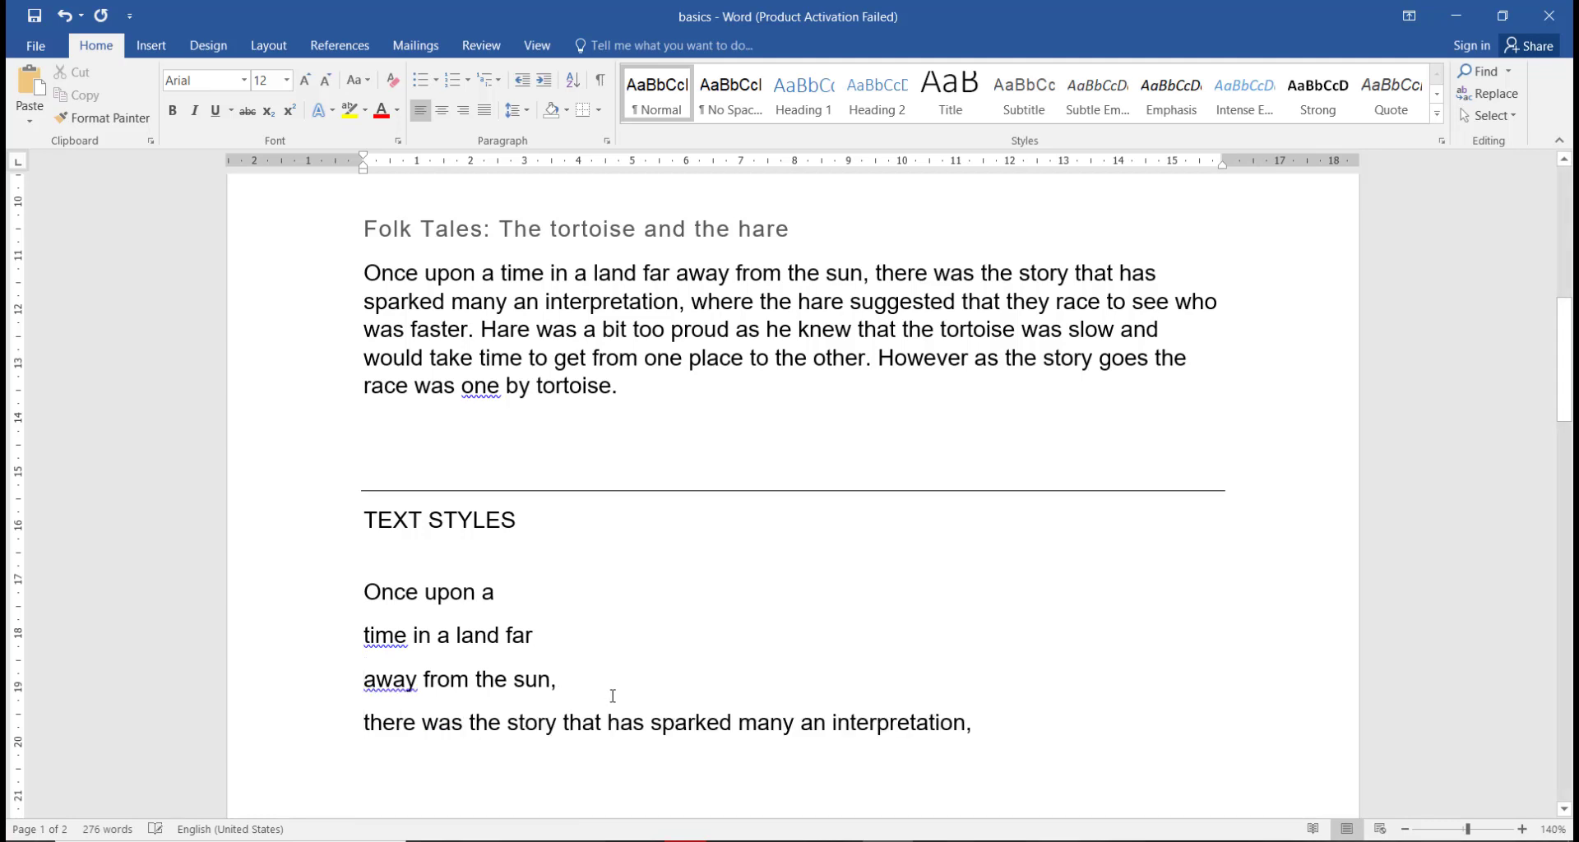
pyautogui.click(562, 723)
pyautogui.press('Return')
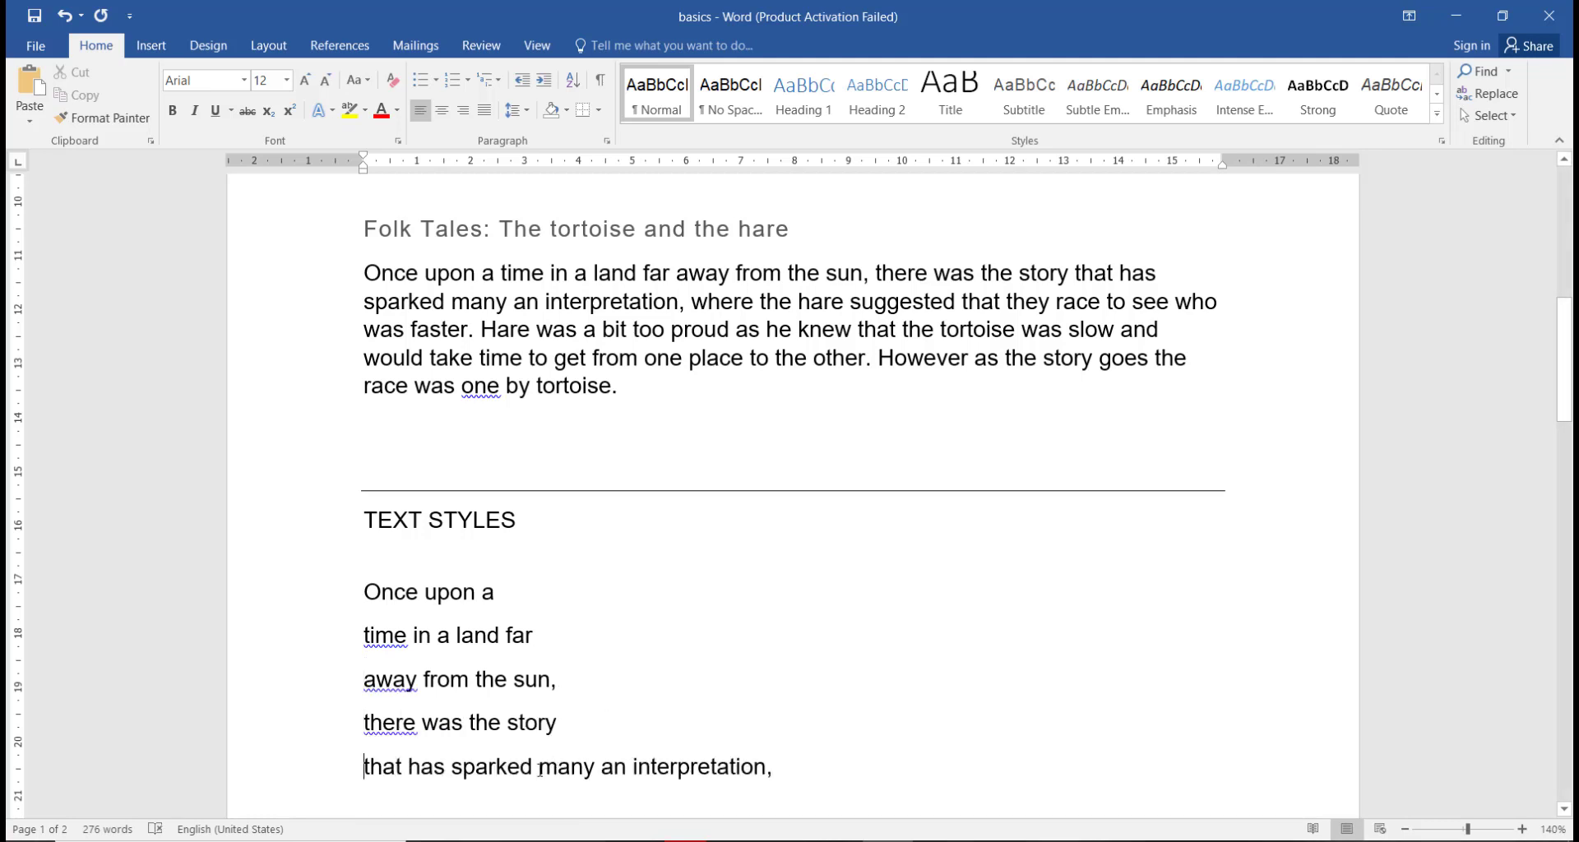
pyautogui.click(539, 767)
pyautogui.press('Return')
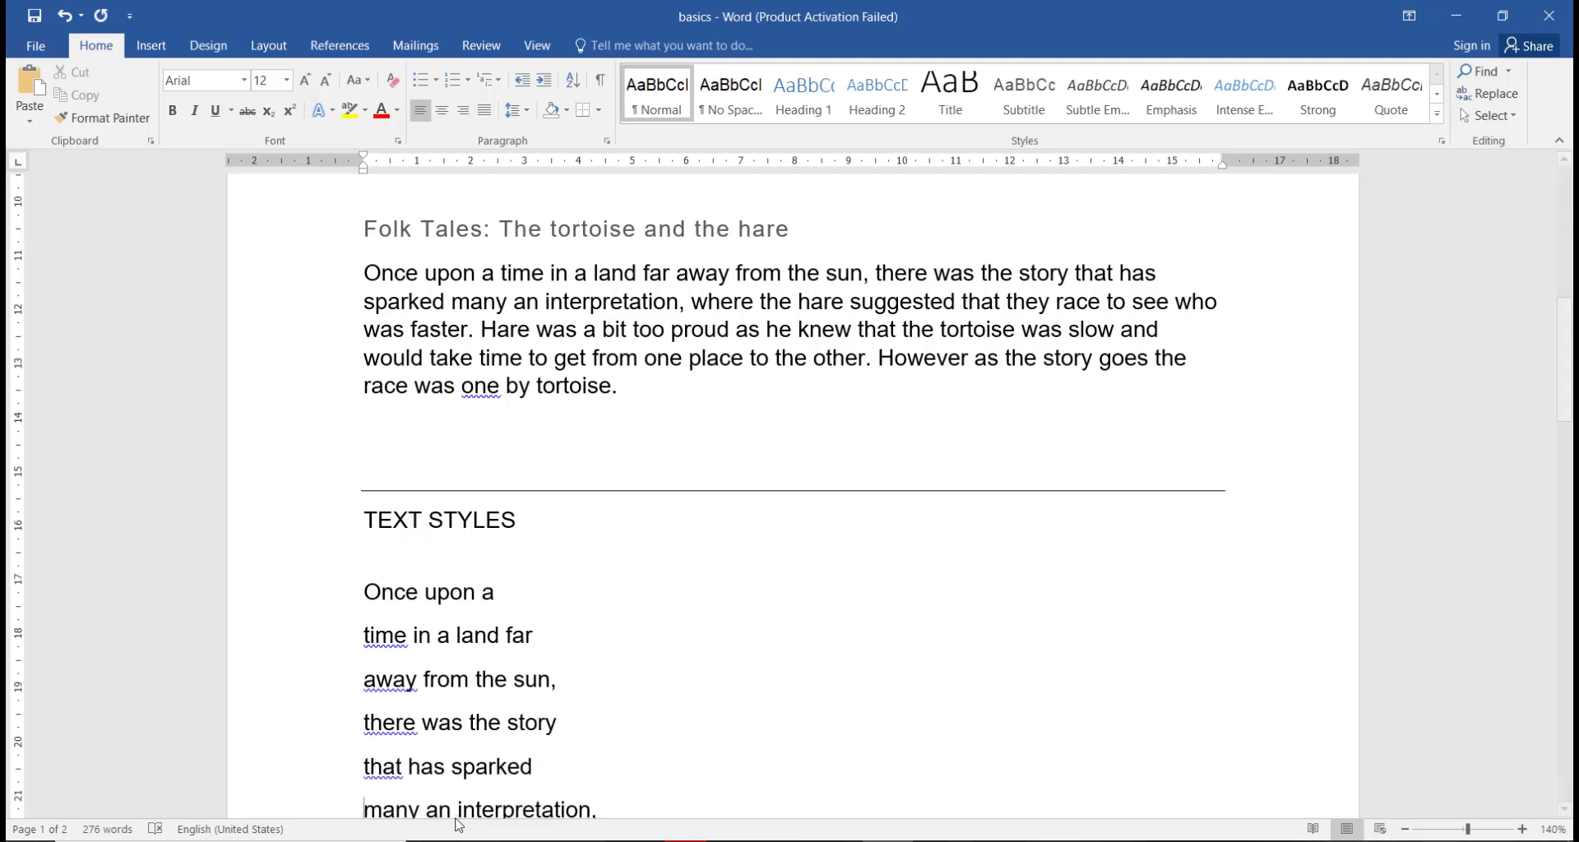
pyautogui.click(457, 809)
pyautogui.press('Return')
pyautogui.scroll(-3, 454, 658)
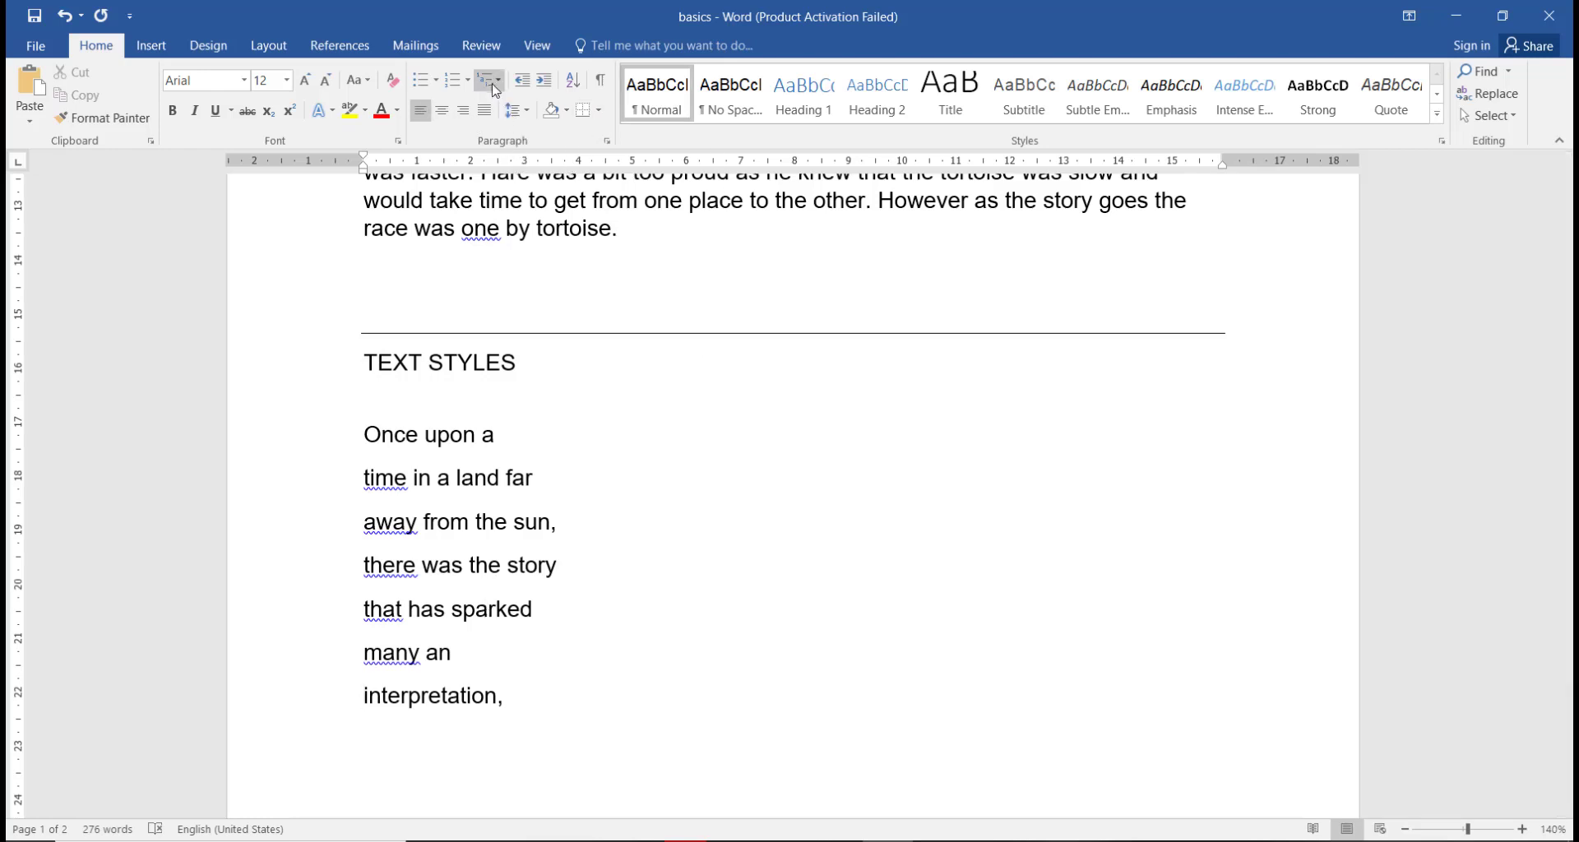
# Replace the BULLETS & NUMBERING heading on the second page with "paragraph" and start a new line after it
pyautogui.scroll(-5, 564, 342)
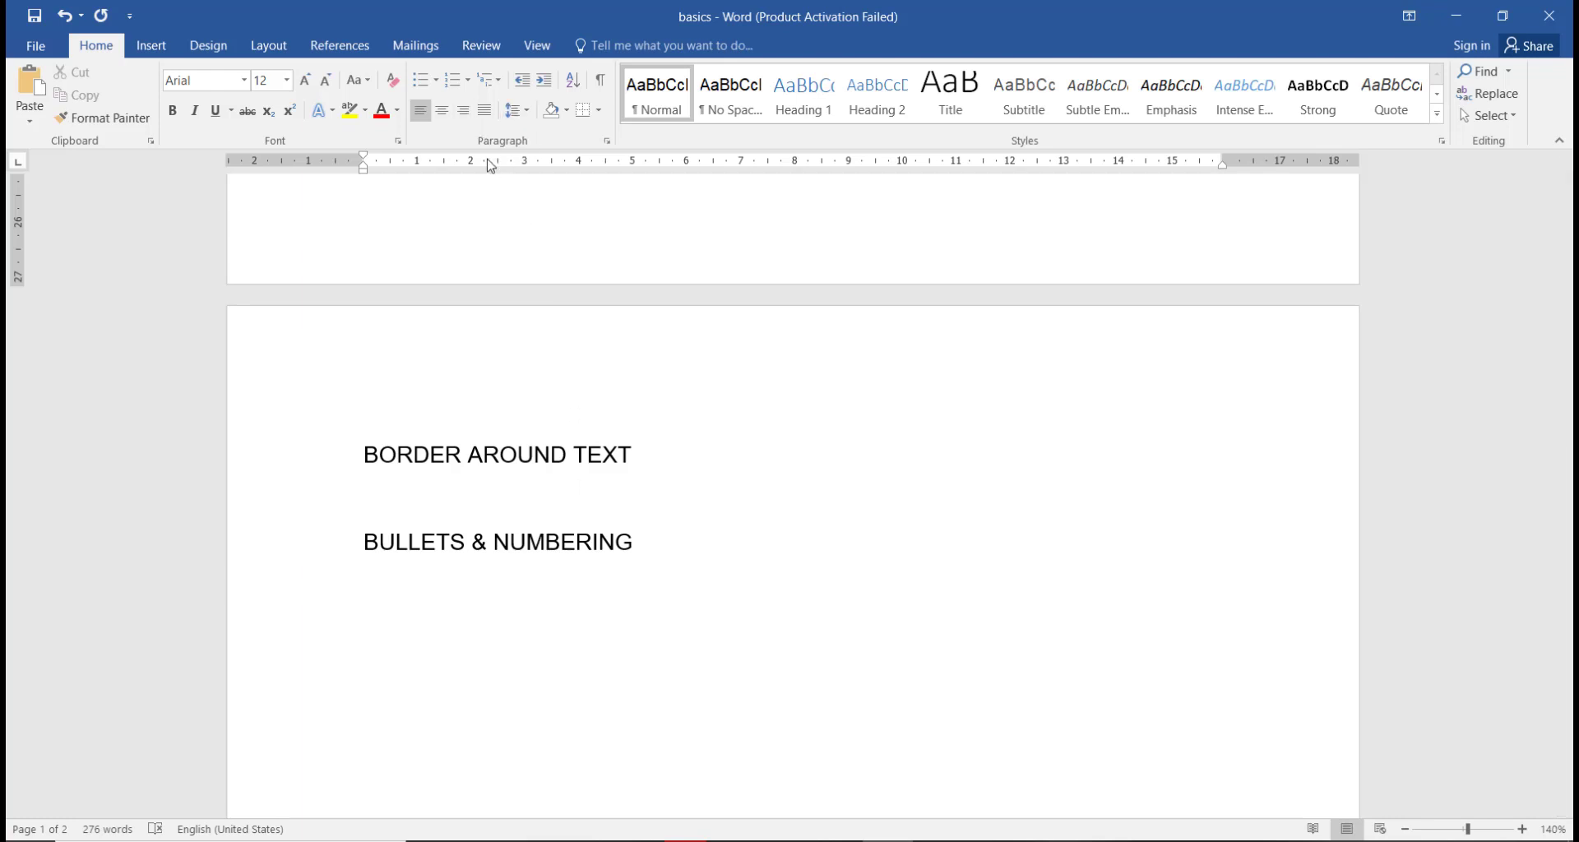
pyautogui.click(643, 544)
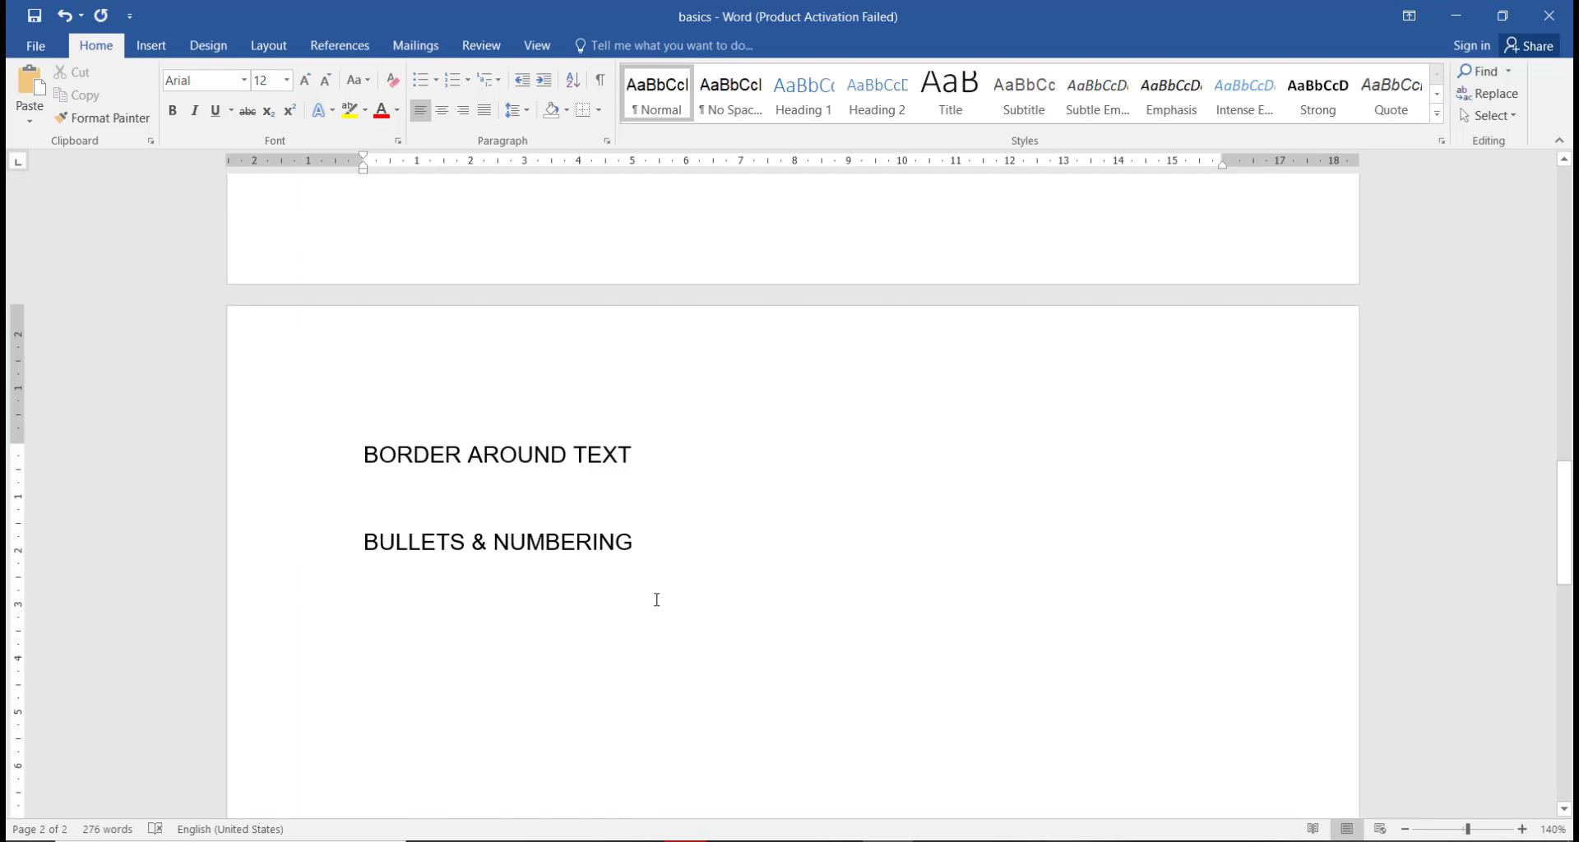
pyautogui.press('BackSpace')
pyautogui.press('BackSpace')
pyautogui.press('BackSpace')
pyautogui.press('BackSpace')
pyautogui.press('BackSpace')
pyautogui.press('BackSpace')
pyautogui.press('BackSpace')
pyautogui.press('BackSpace')
pyautogui.press('BackSpace')
pyautogui.press('BackSpace')
pyautogui.press('BackSpace')
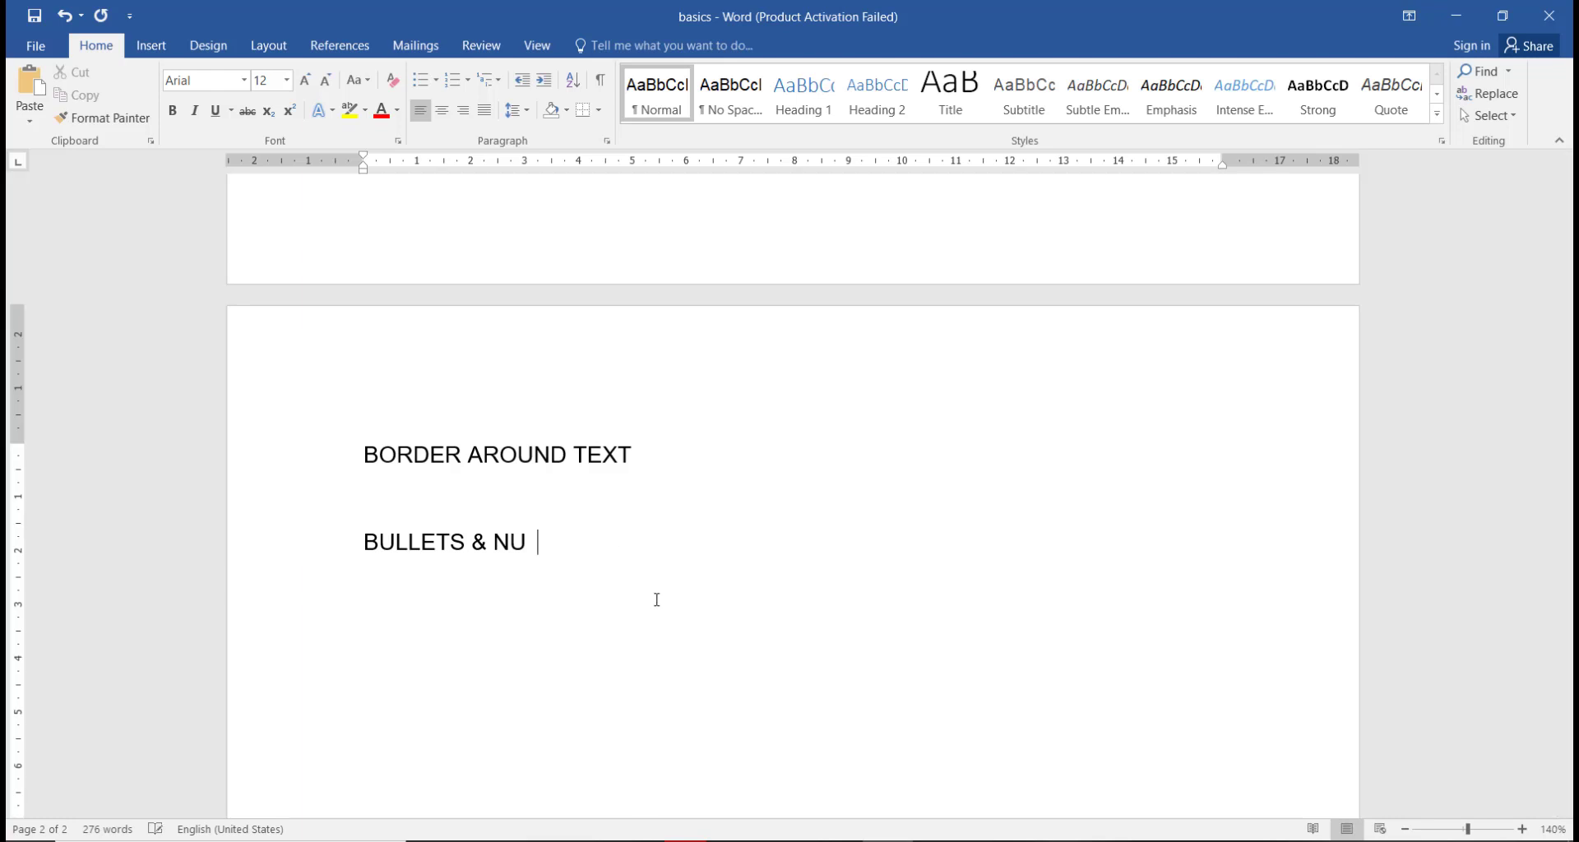
pyautogui.press('BackSpace')
pyautogui.press('BackSpace')
pyautogui.press('BackSpace')
pyautogui.press('BackSpace')
pyautogui.press('BackSpace')
pyautogui.press('BackSpace')
pyautogui.press('BackSpace')
pyautogui.press('BackSpace')
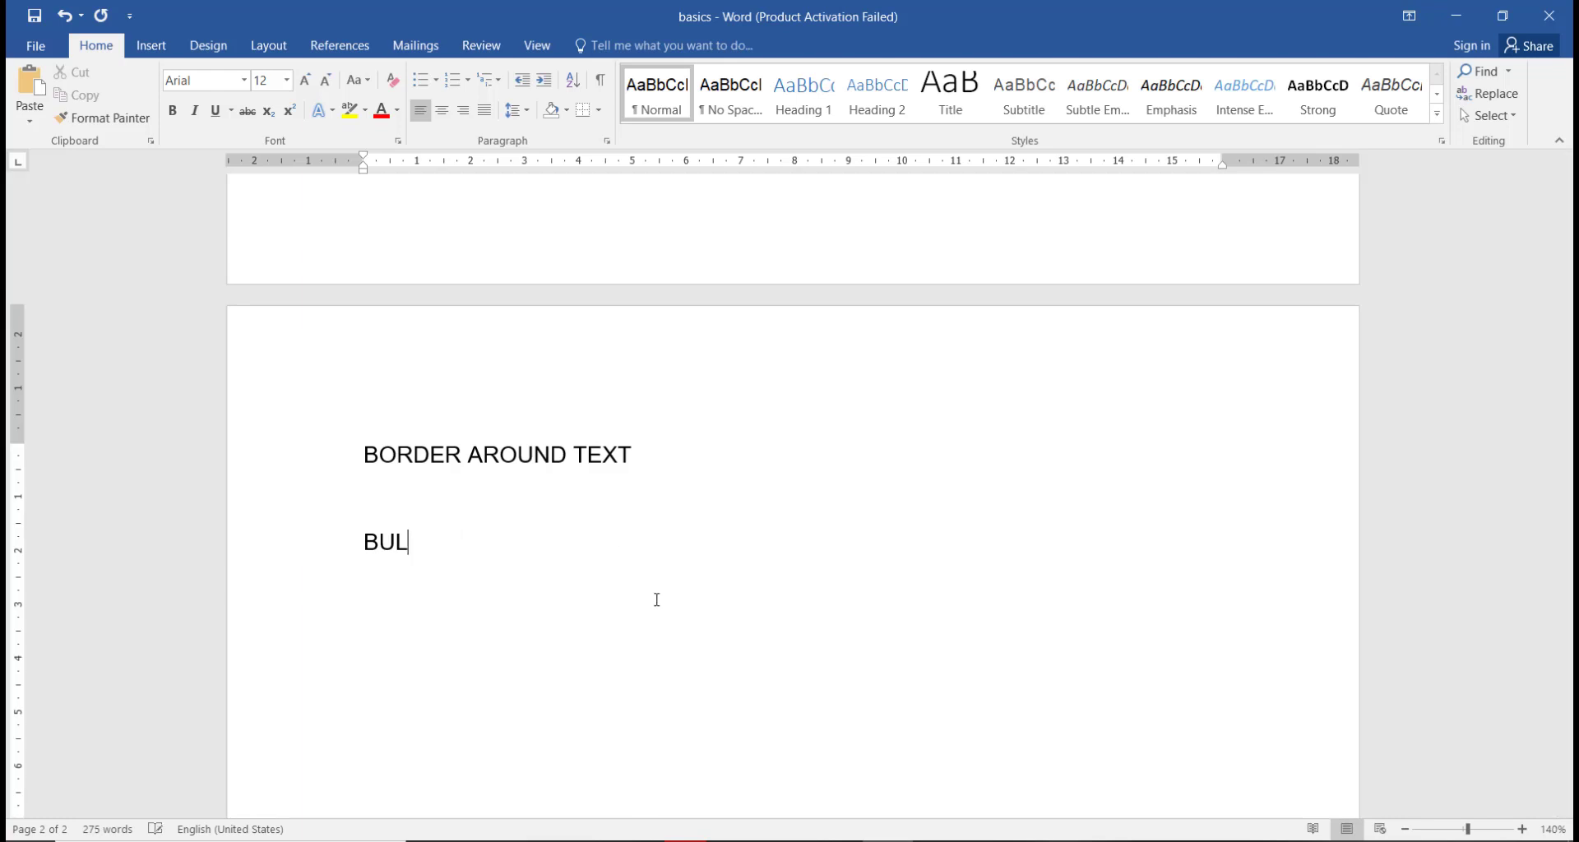
pyautogui.write('para')
pyautogui.press('BackSpace')
pyautogui.write('agraph')
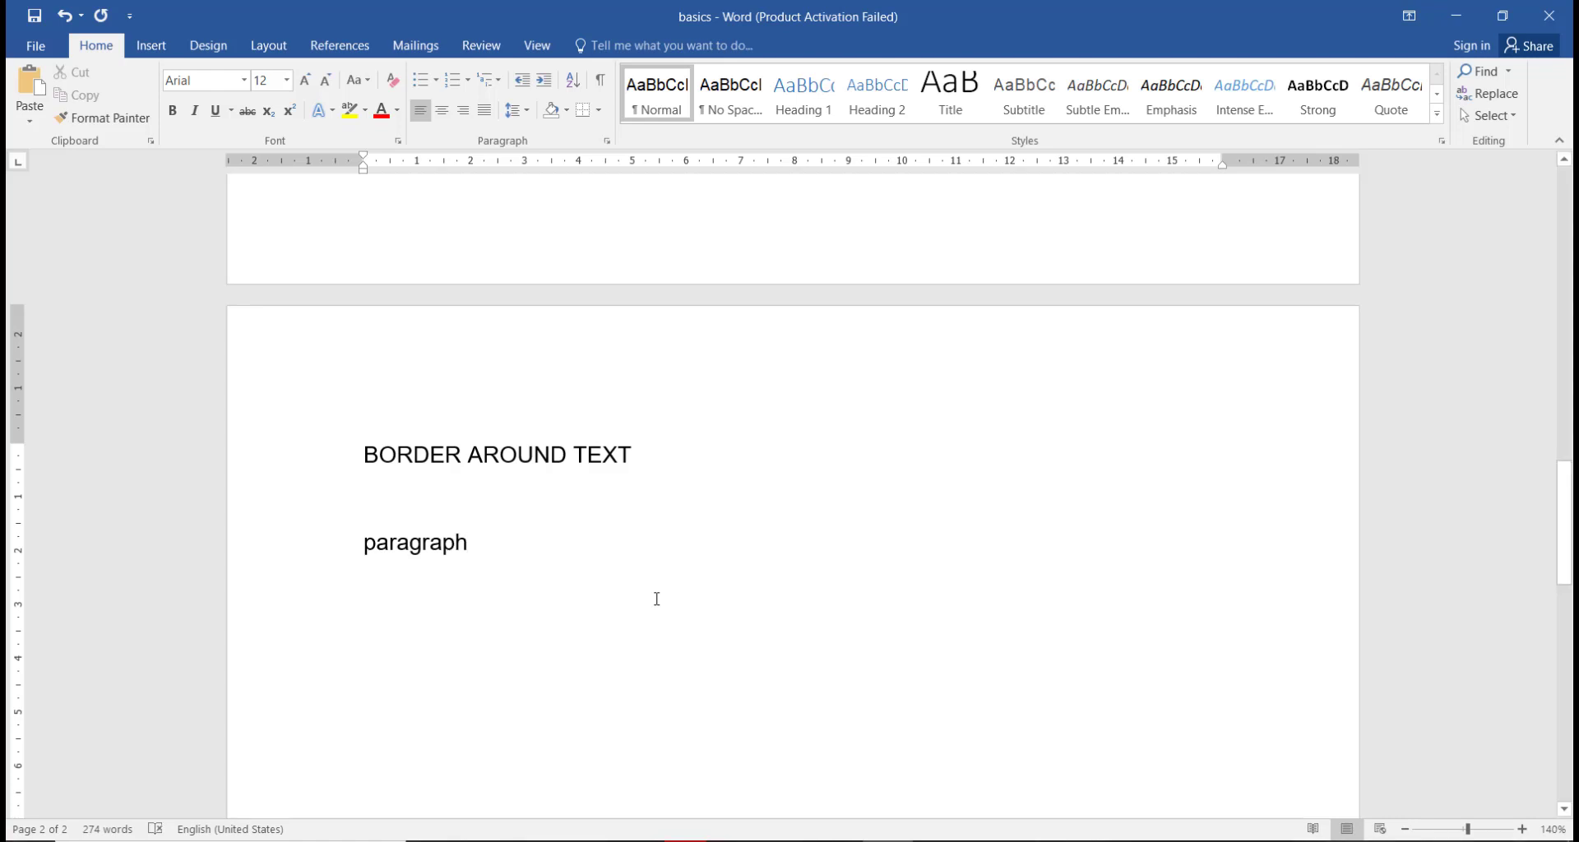
pyautogui.press('Return')
# Change the new "Paragraph" heading to uppercase and place the cursor on the line beneath it
pyautogui.moveTo(480, 542); pyautogui.dragTo(362, 545)
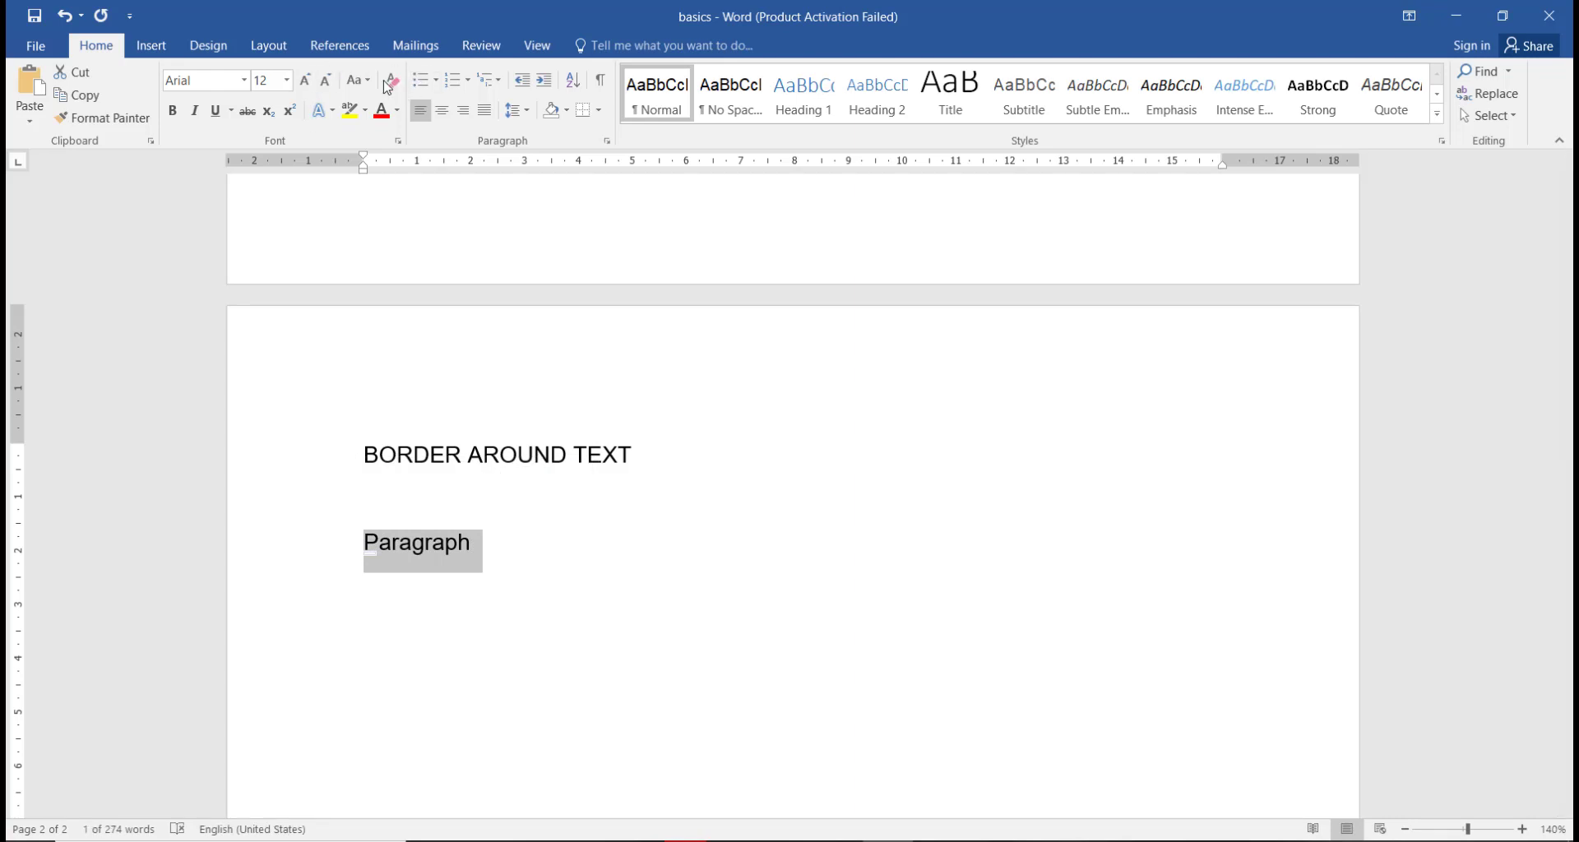
pyautogui.click(358, 80)
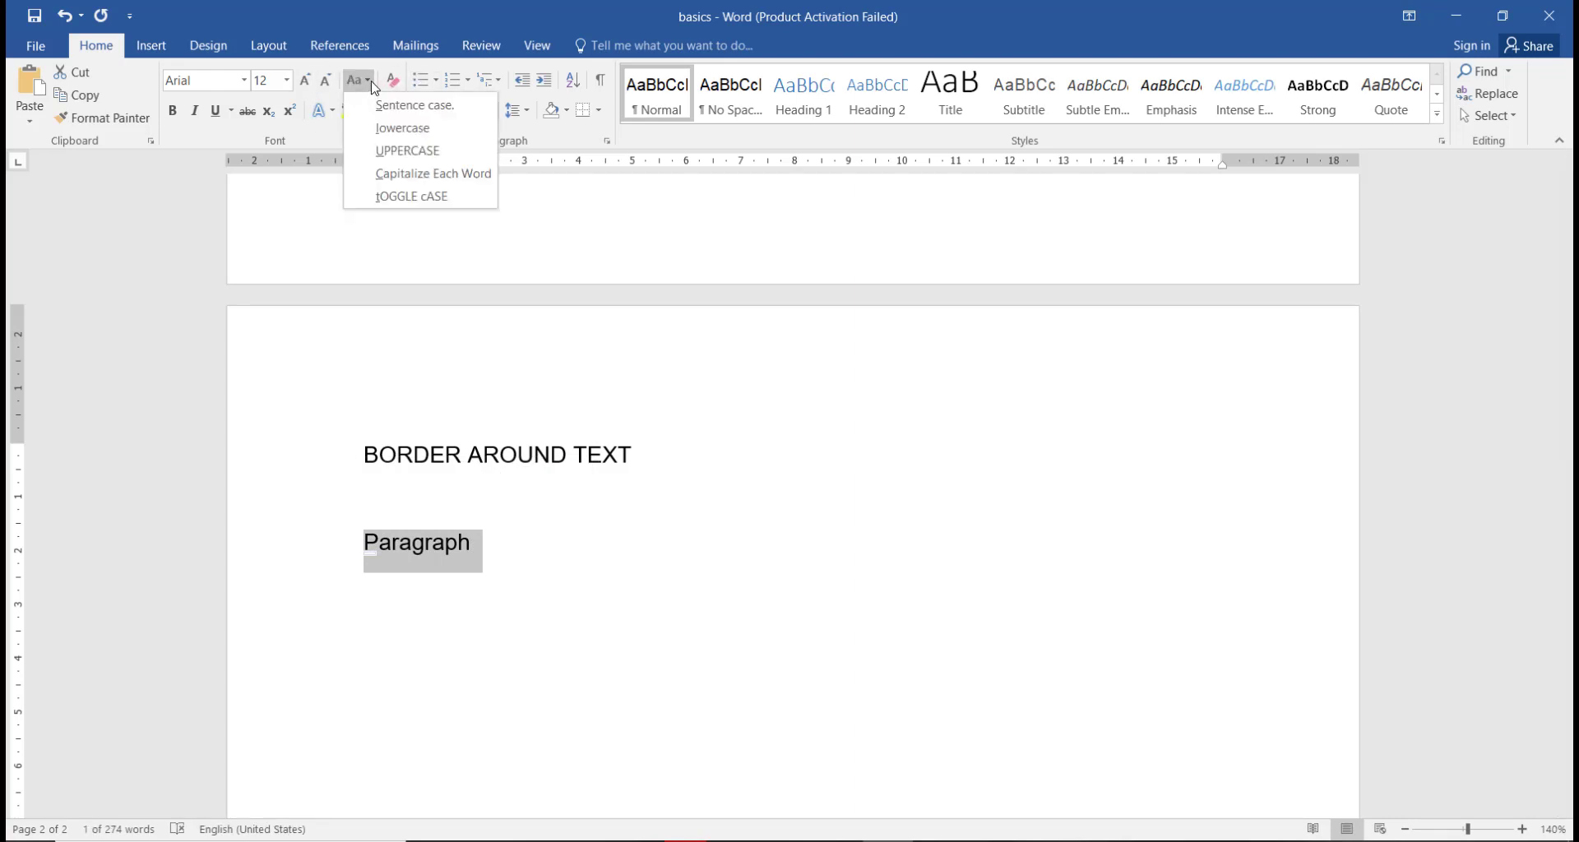
pyautogui.click(395, 151)
pyautogui.click(472, 638)
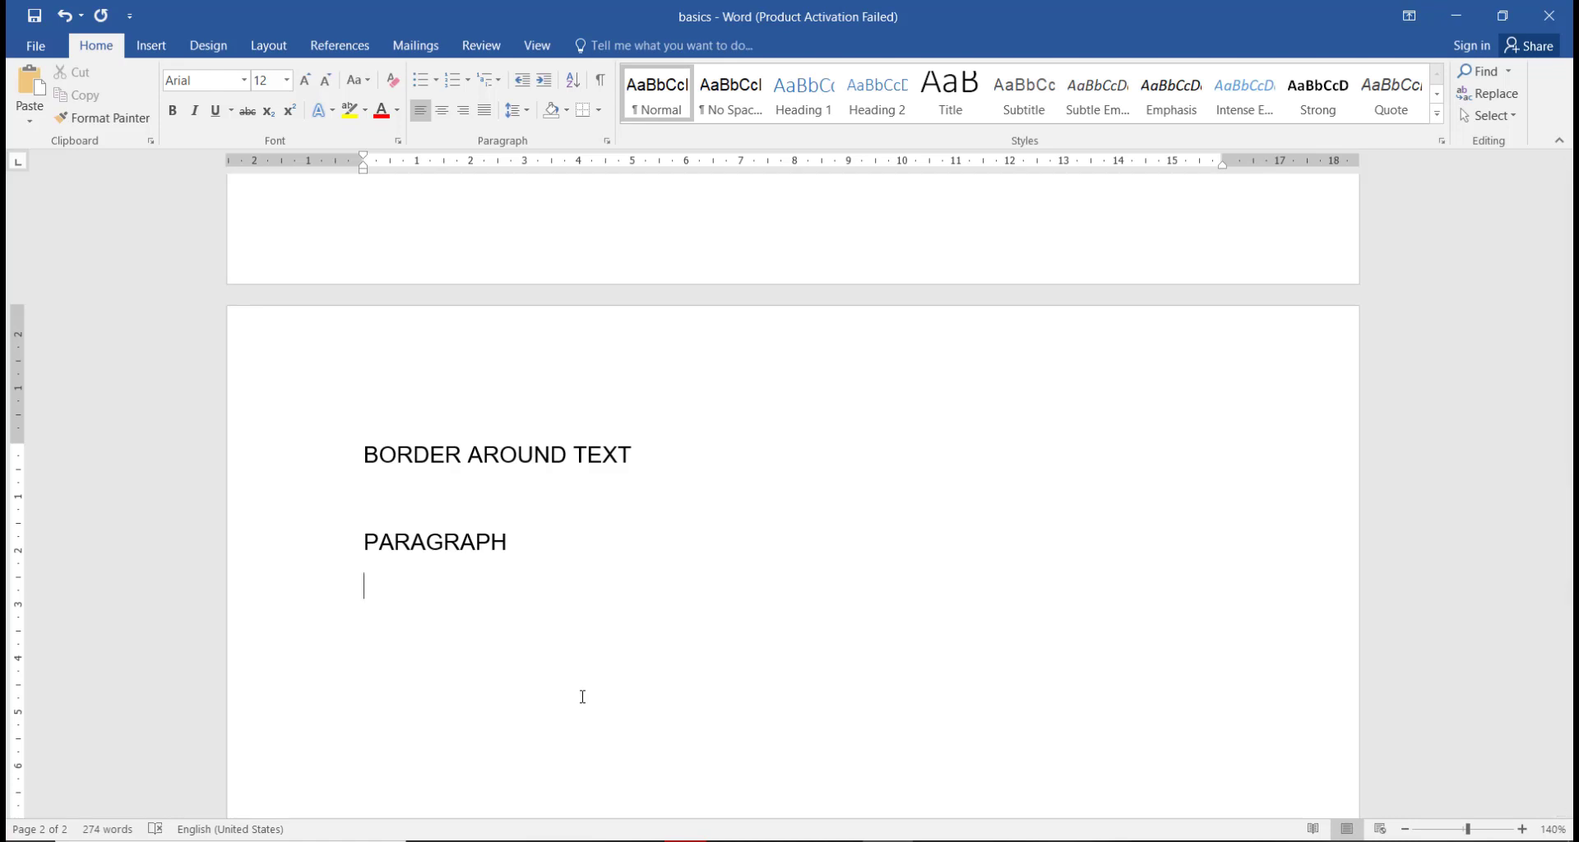
# Copy the second paragraph, beginning "I remember the tshirt I wore", and paste it below the BORDER AROUND TEXT heading
pyautogui.scroll(5, 427, 563)
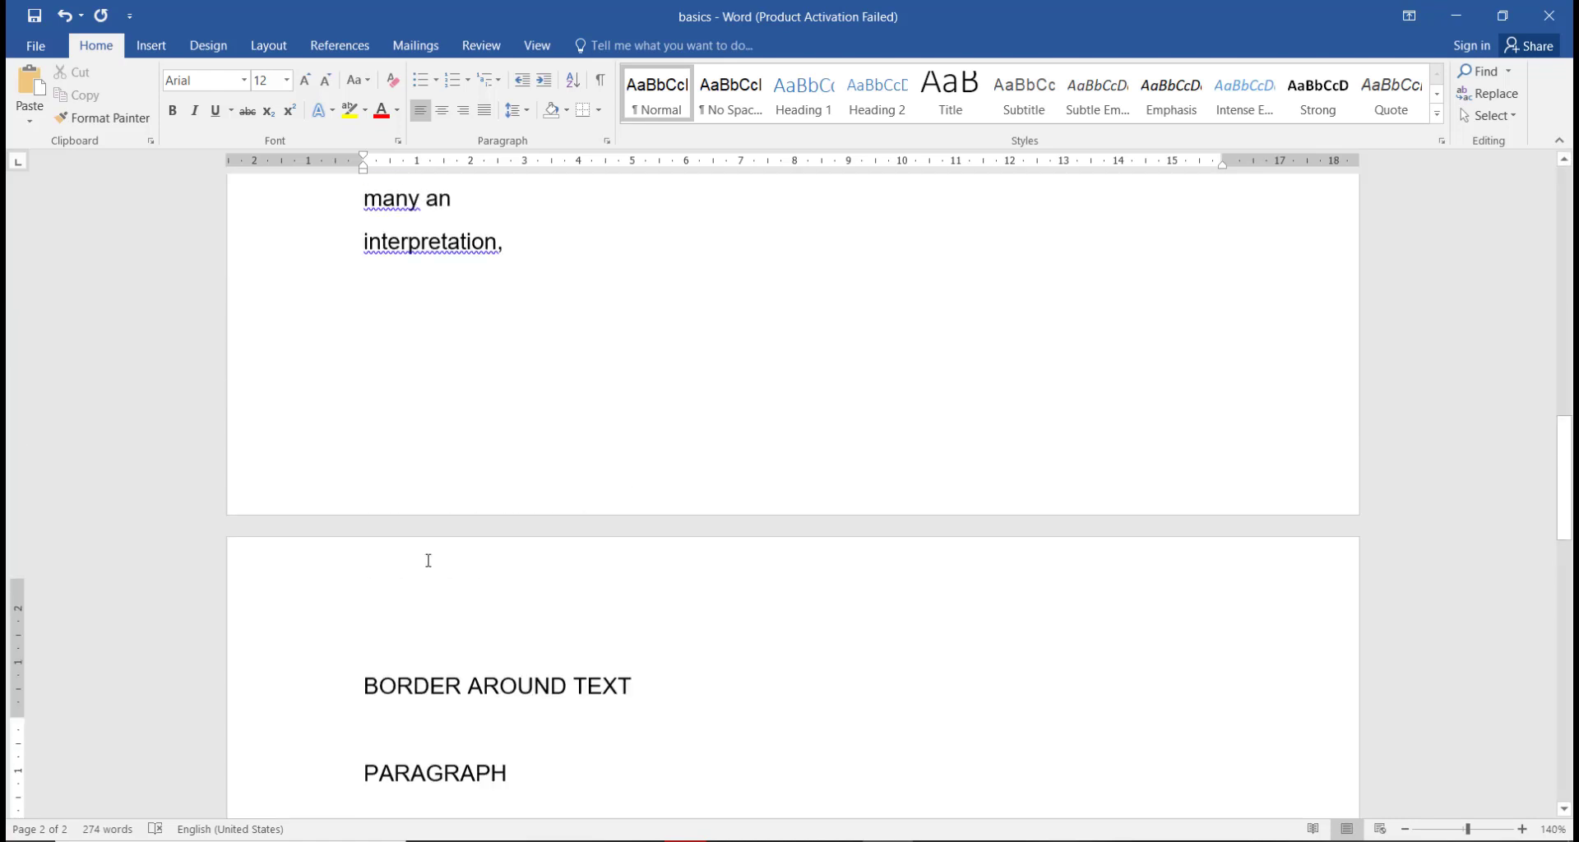
pyautogui.scroll(6, 428, 560)
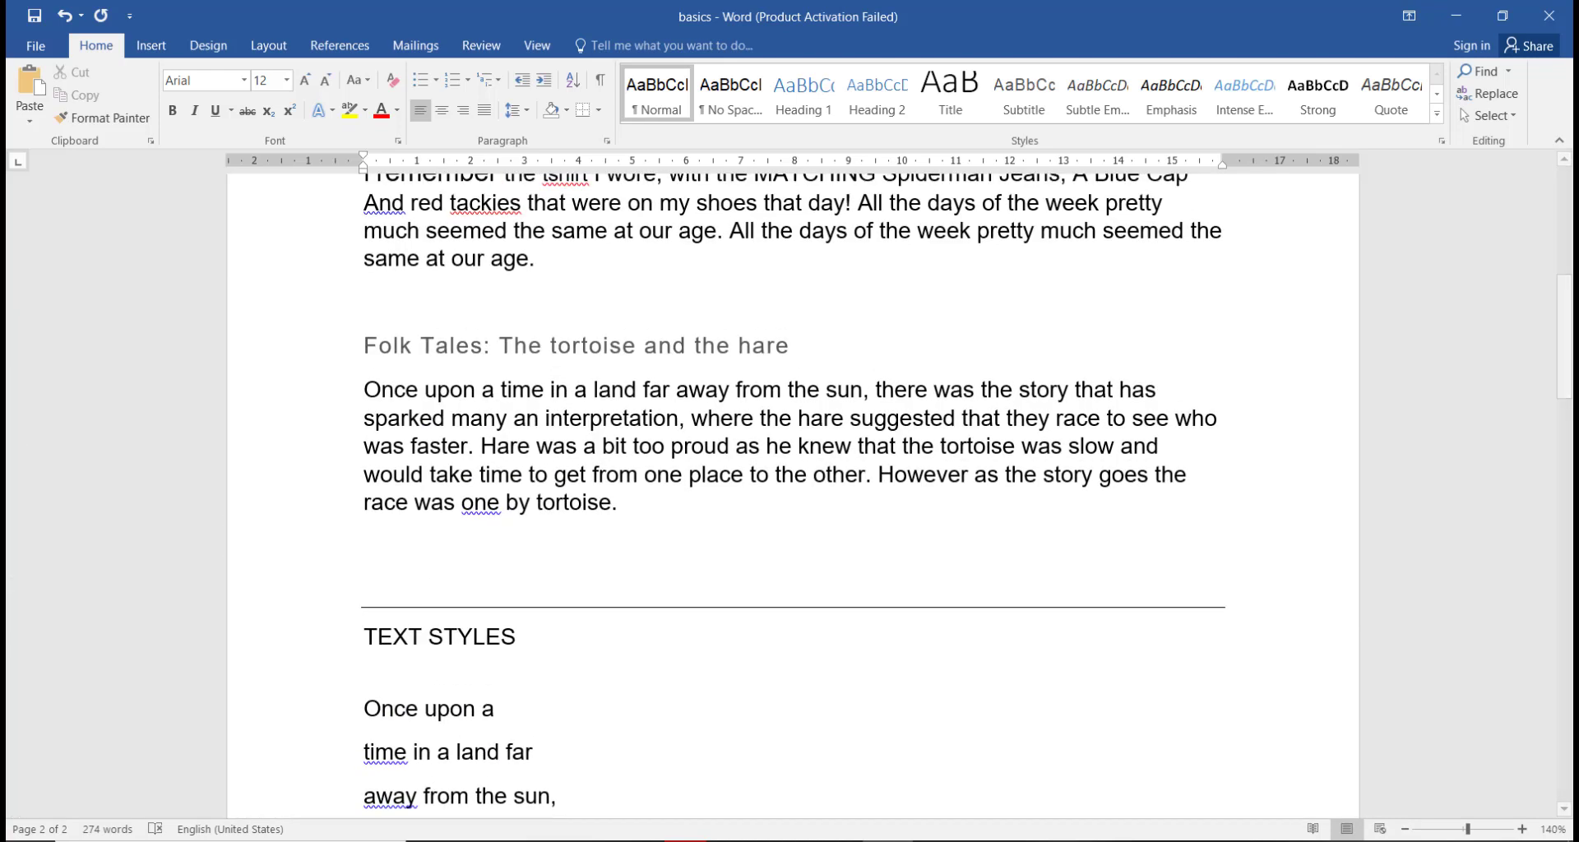
pyautogui.scroll(4, 595, 715)
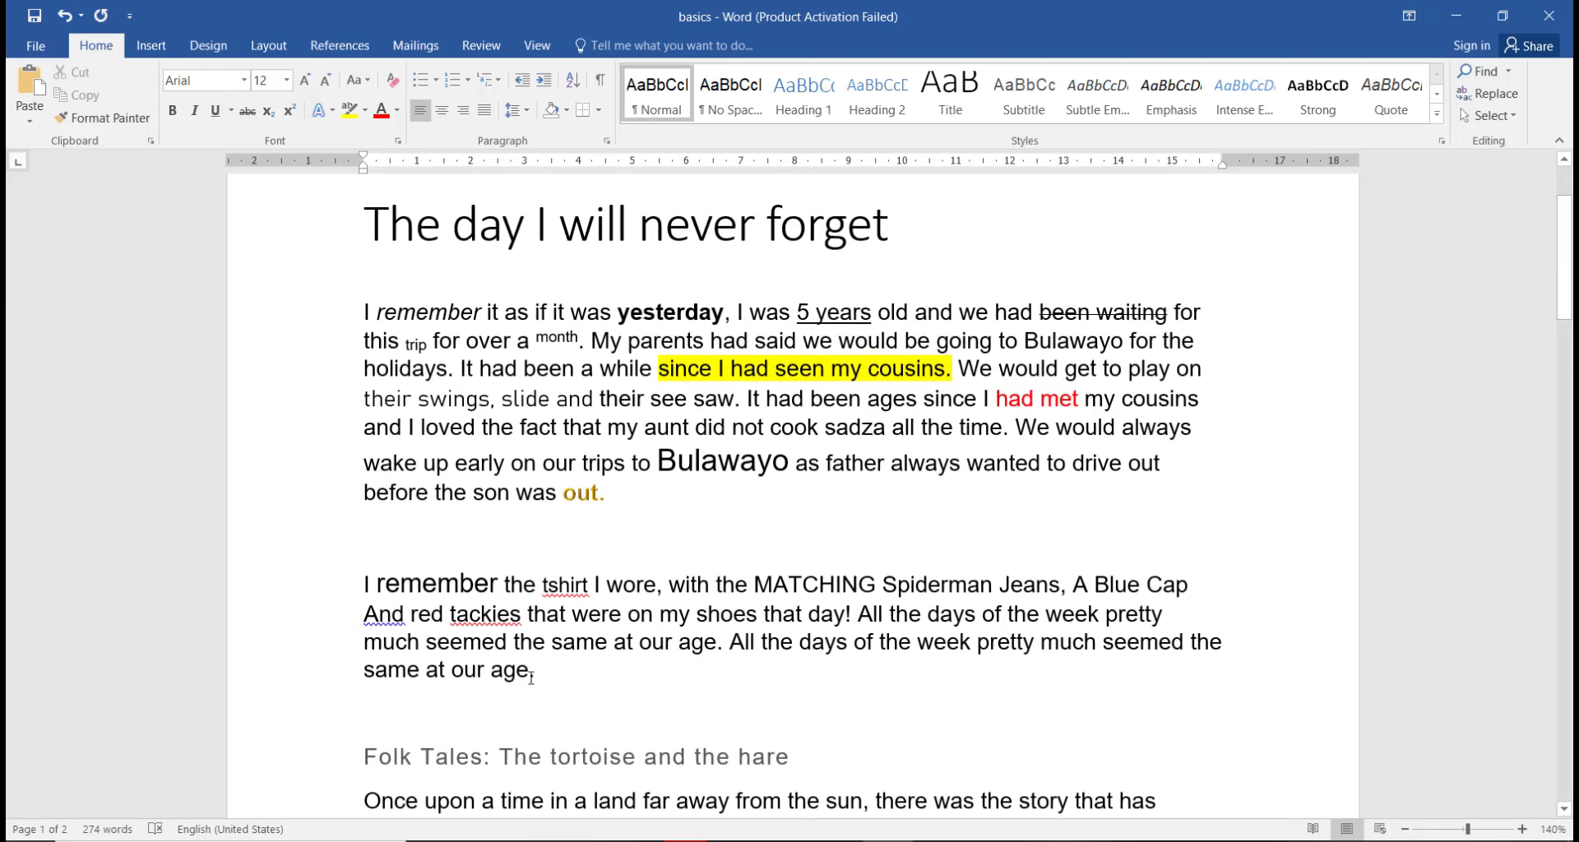
pyautogui.moveTo(538, 679); pyautogui.dragTo(342, 591)
pyautogui.hotkey('ctrl', 'c')
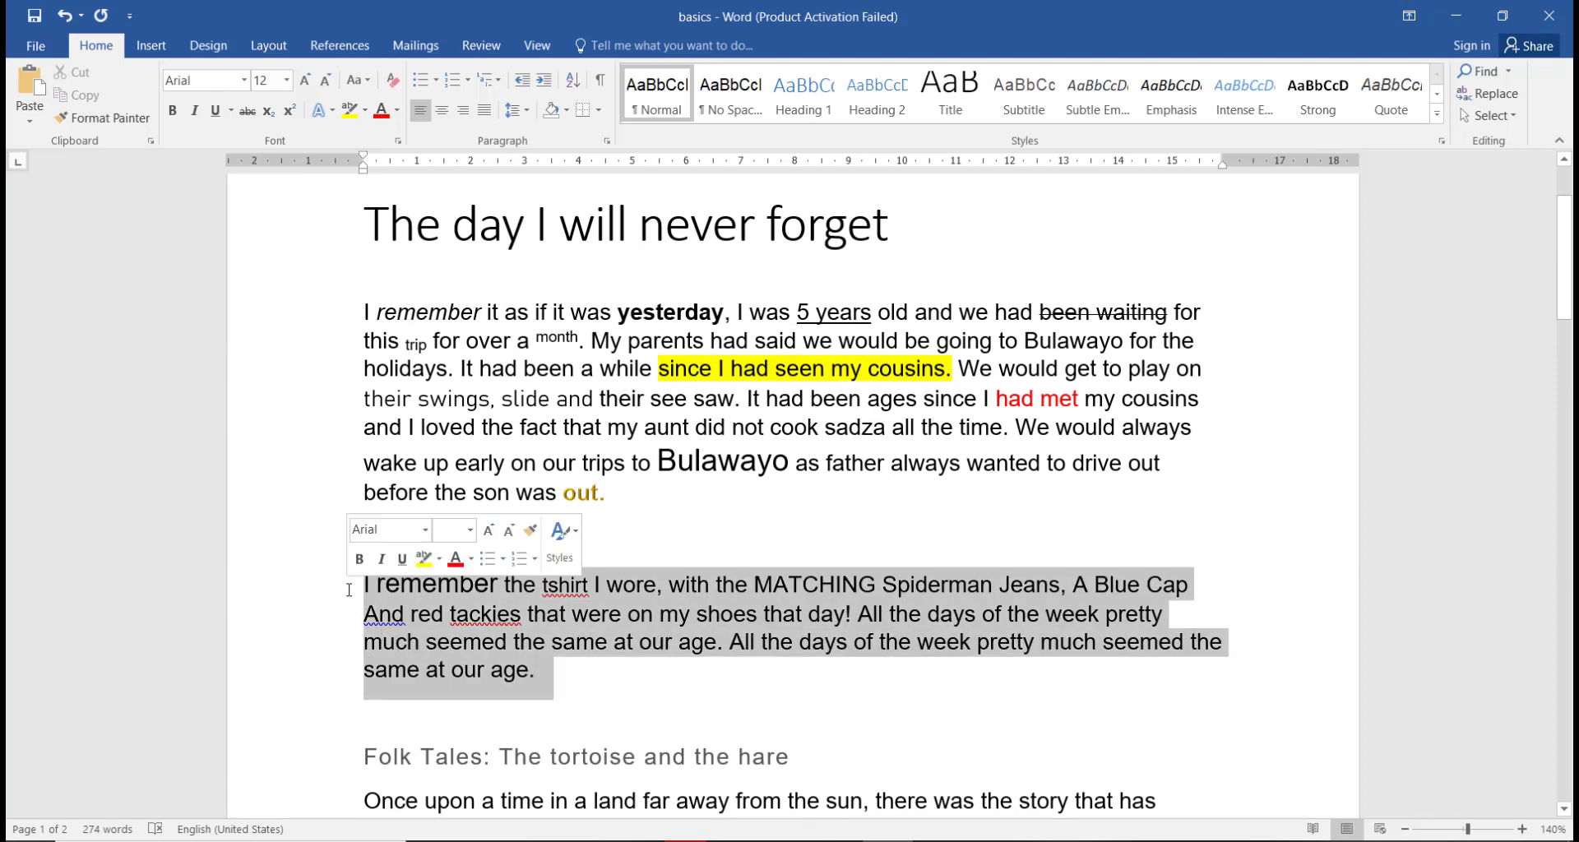
pyautogui.scroll(-12, 385, 609)
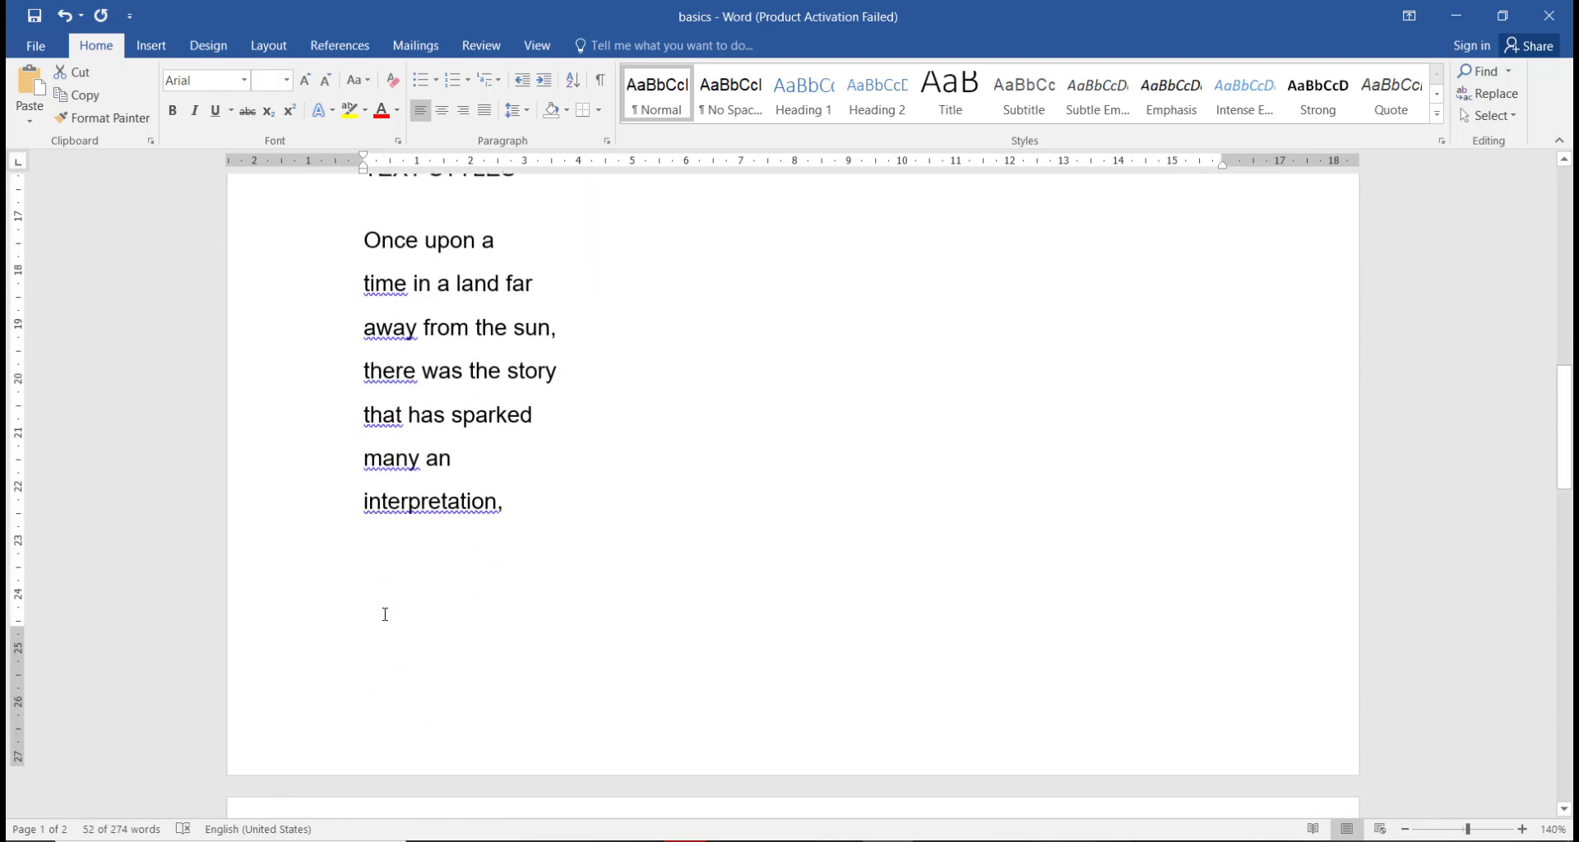
pyautogui.scroll(-4, 385, 610)
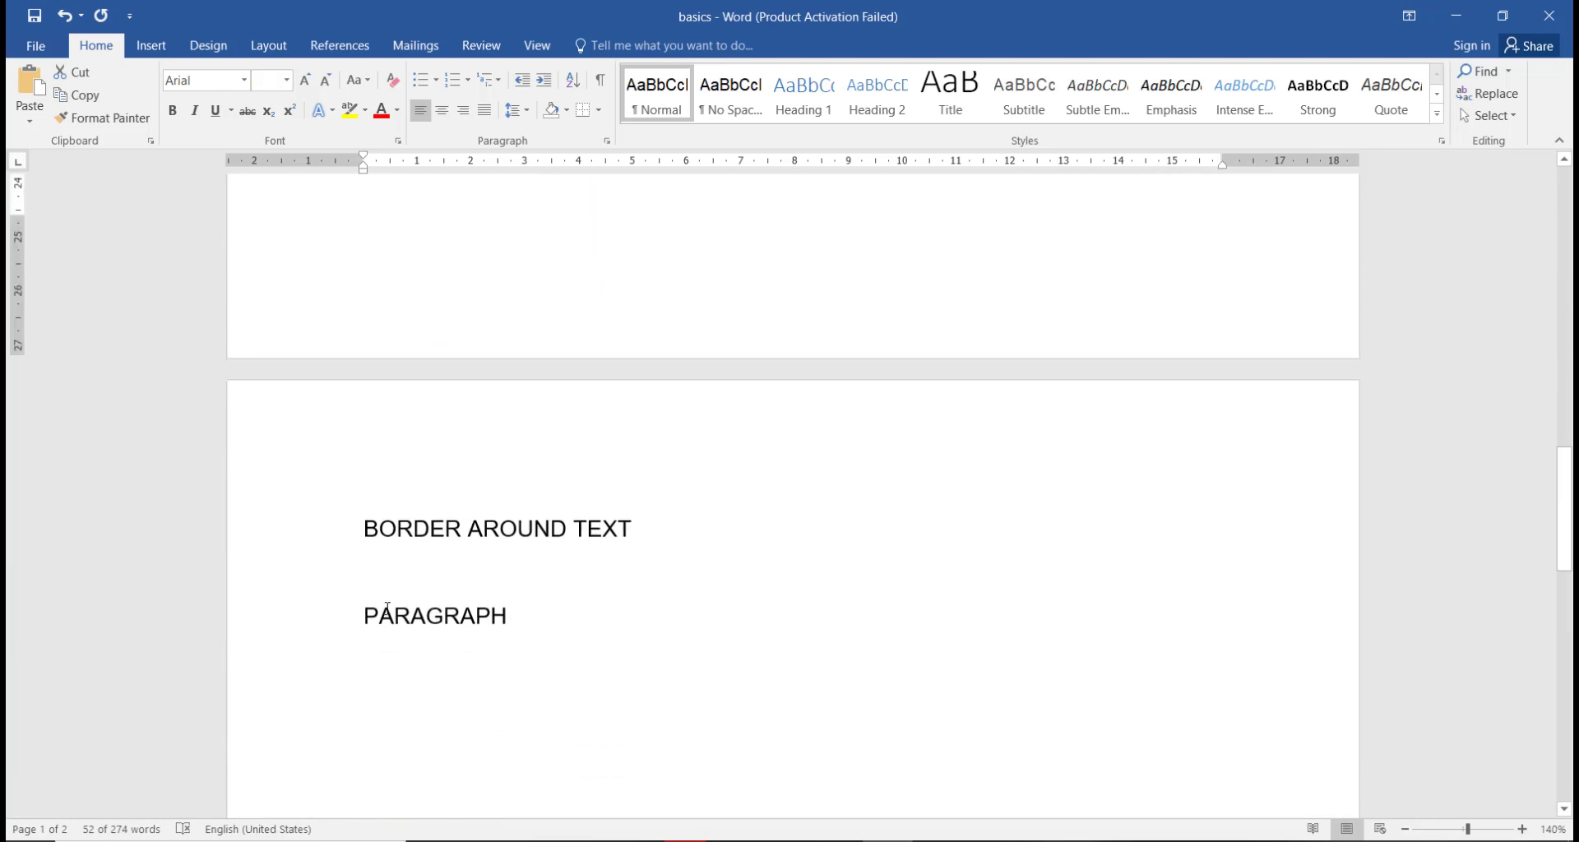
pyautogui.click(389, 561)
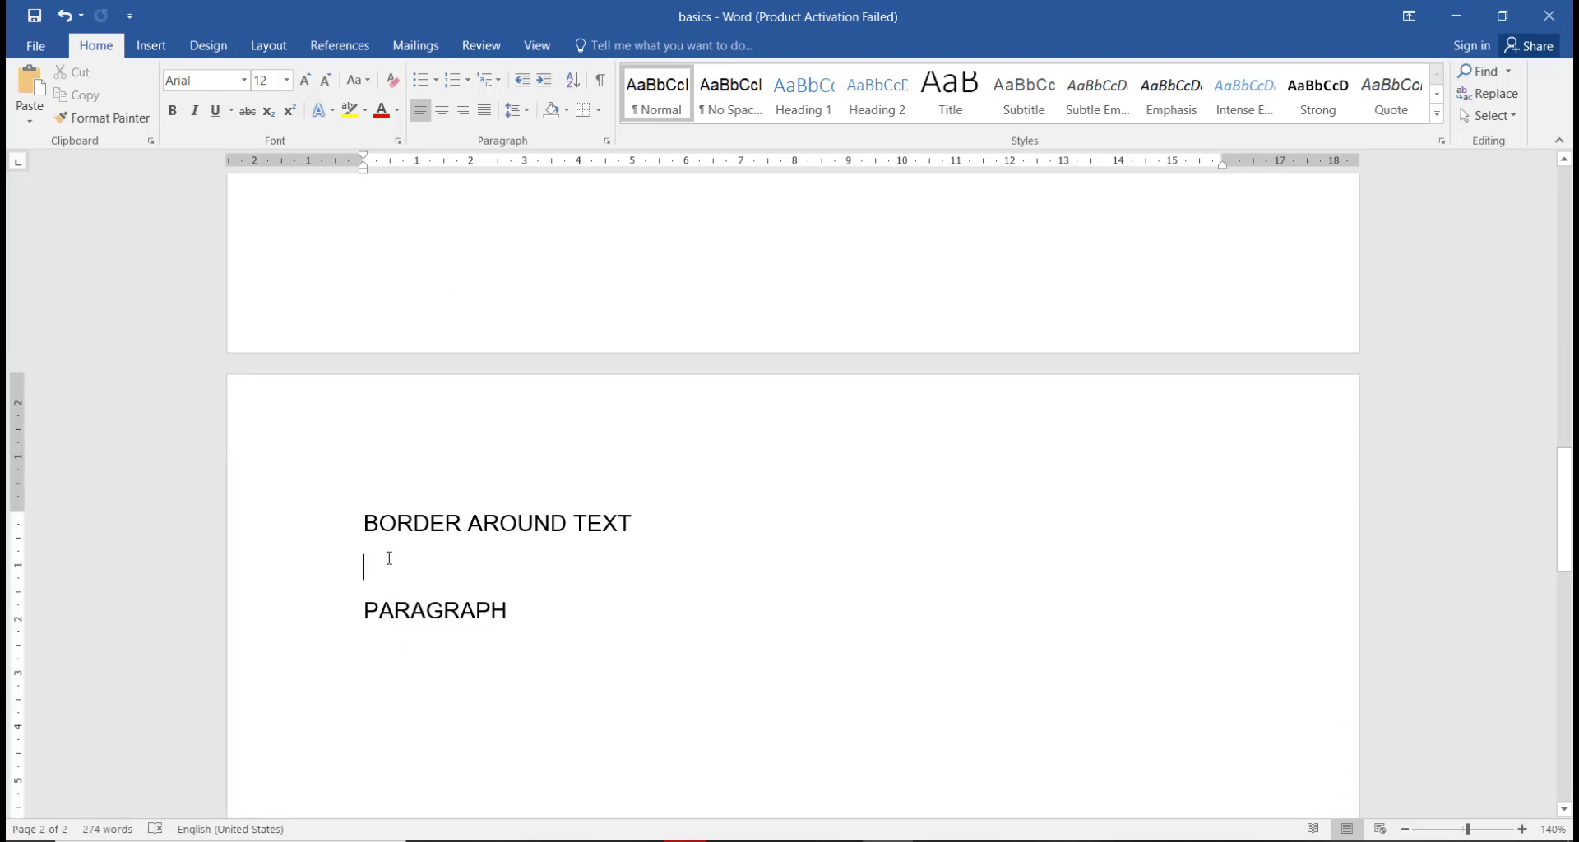
pyautogui.hotkey('ctrl', 'v')
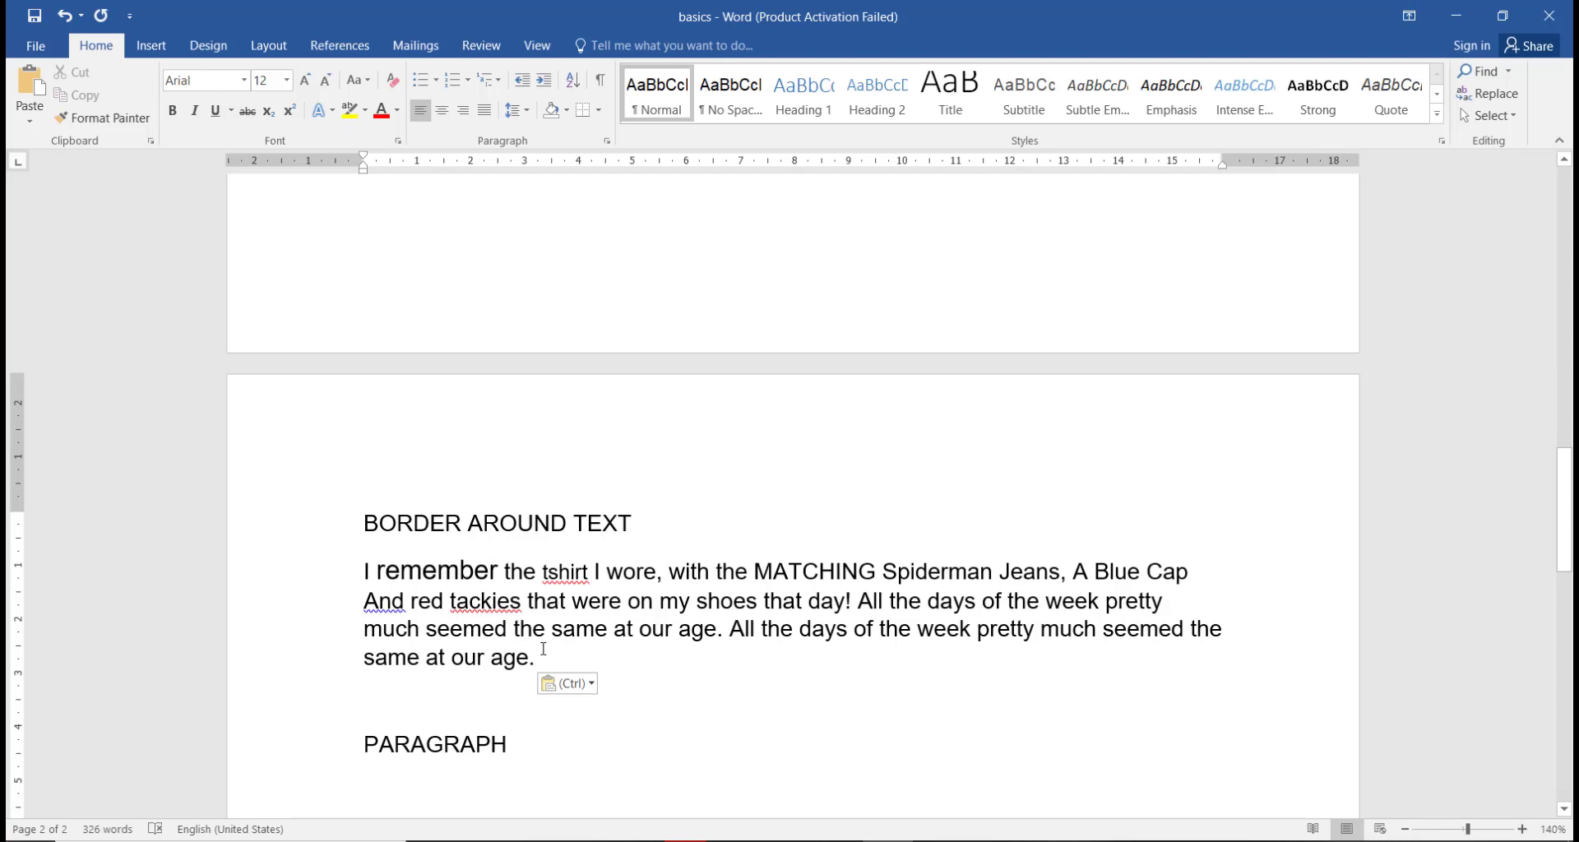
# Clear all formatting from the pasted paragraph under BORDER AROUND TEXT
pyautogui.moveTo(545, 673); pyautogui.dragTo(357, 572)
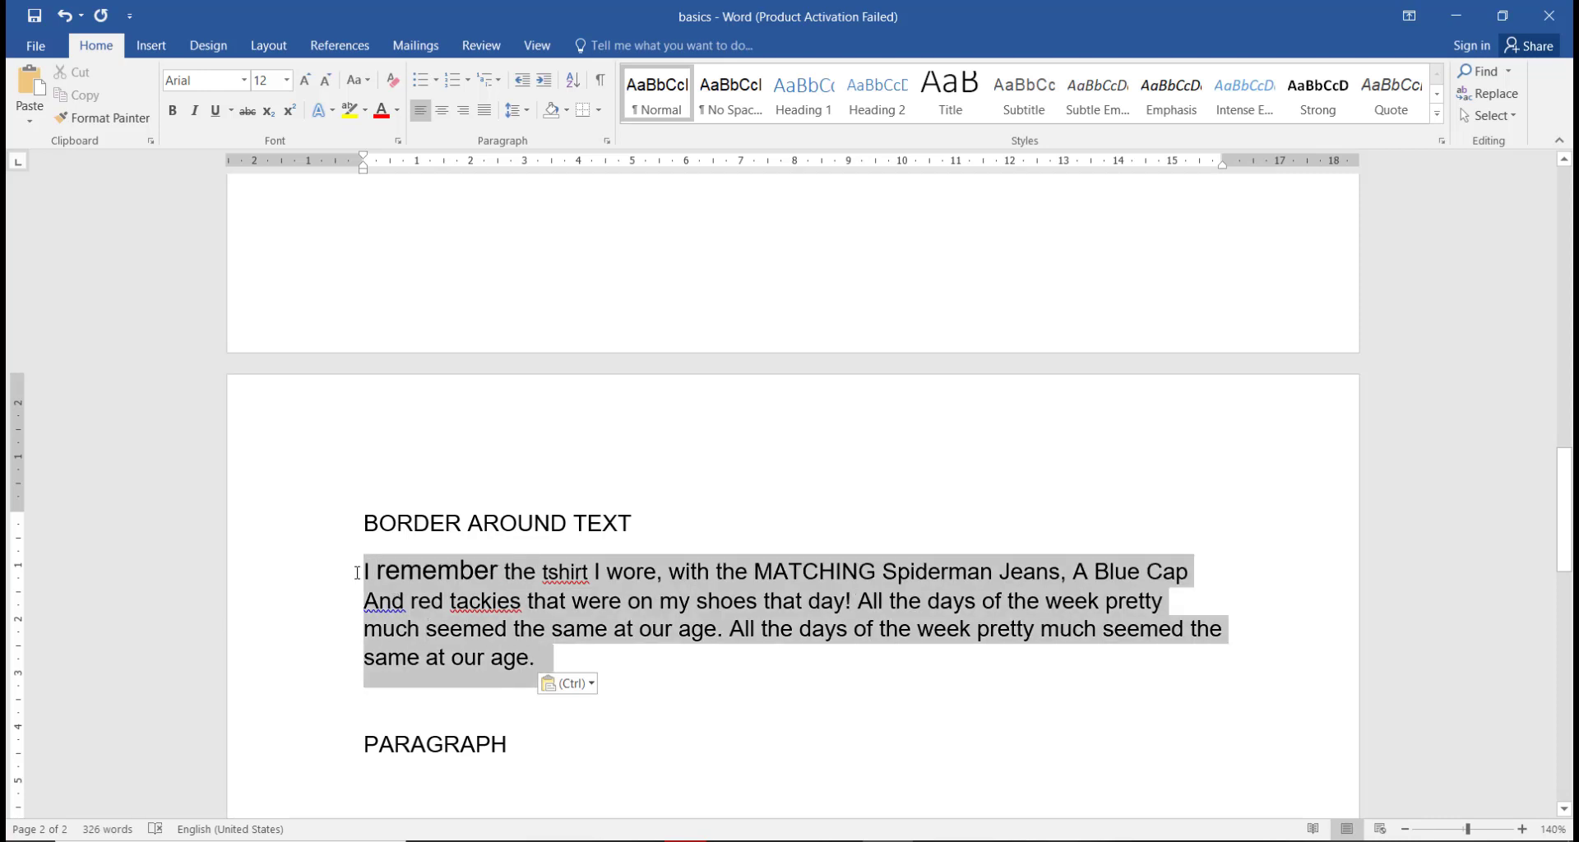
pyautogui.click(393, 81)
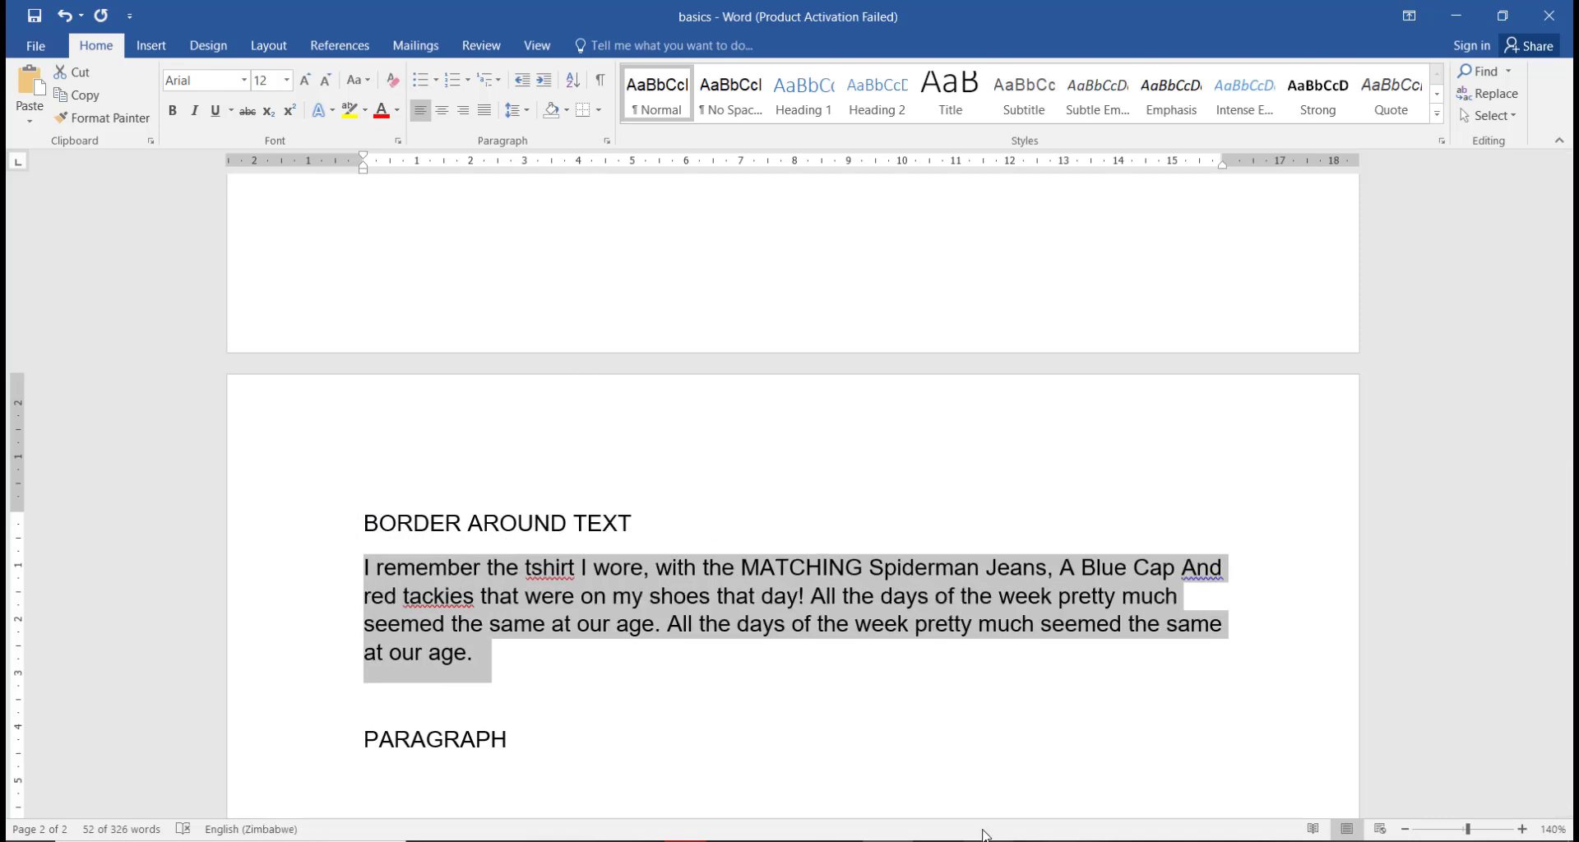
pyautogui.click(855, 568)
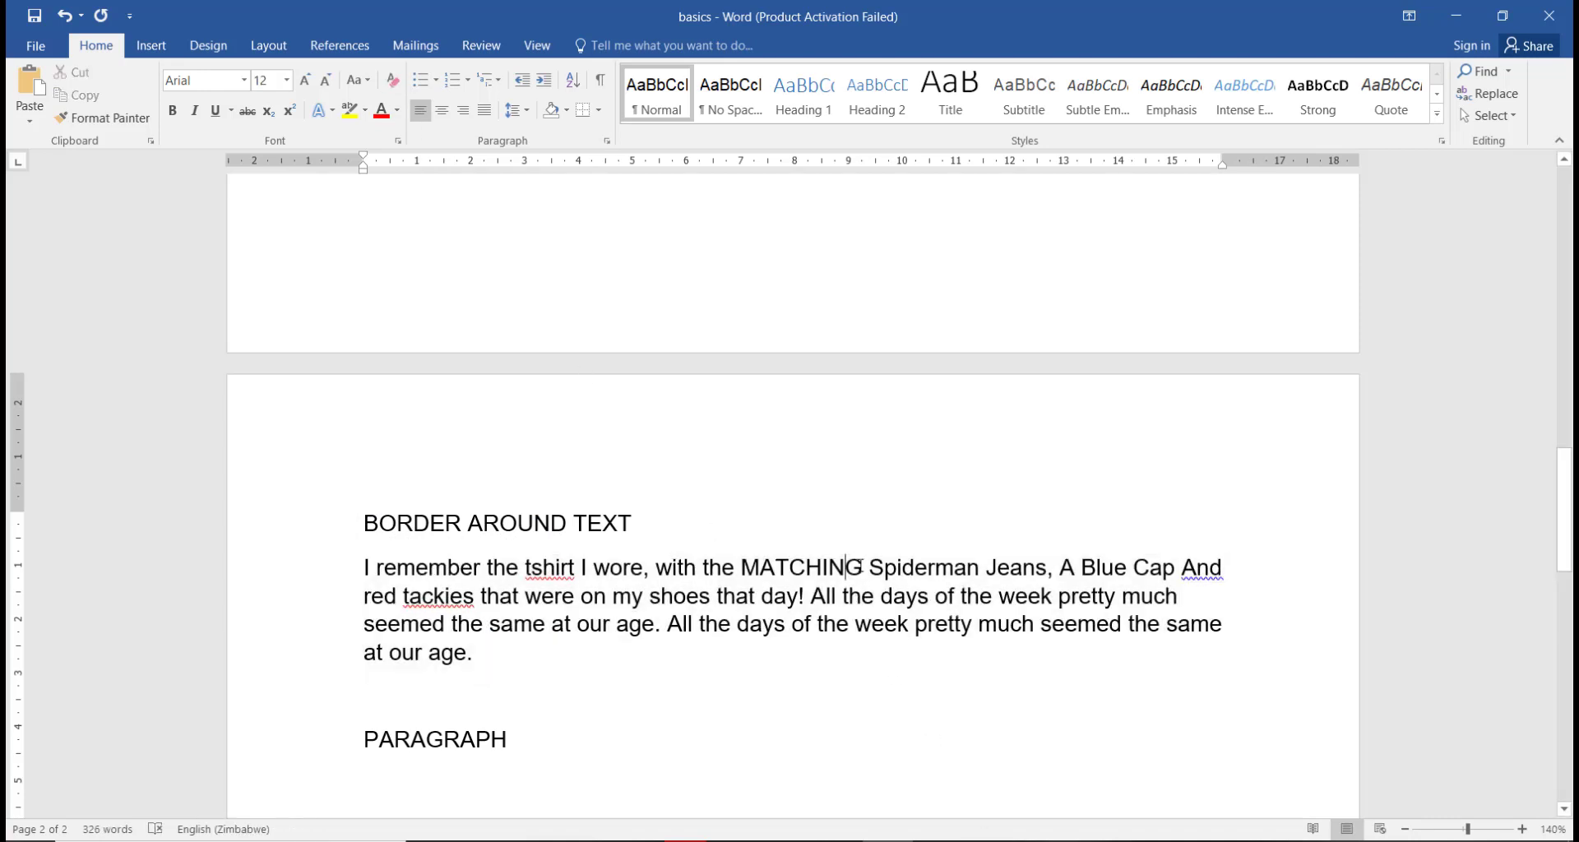
pyautogui.moveTo(868, 568); pyautogui.dragTo(743, 575)
pyautogui.moveTo(648, 528); pyautogui.dragTo(629, 626)
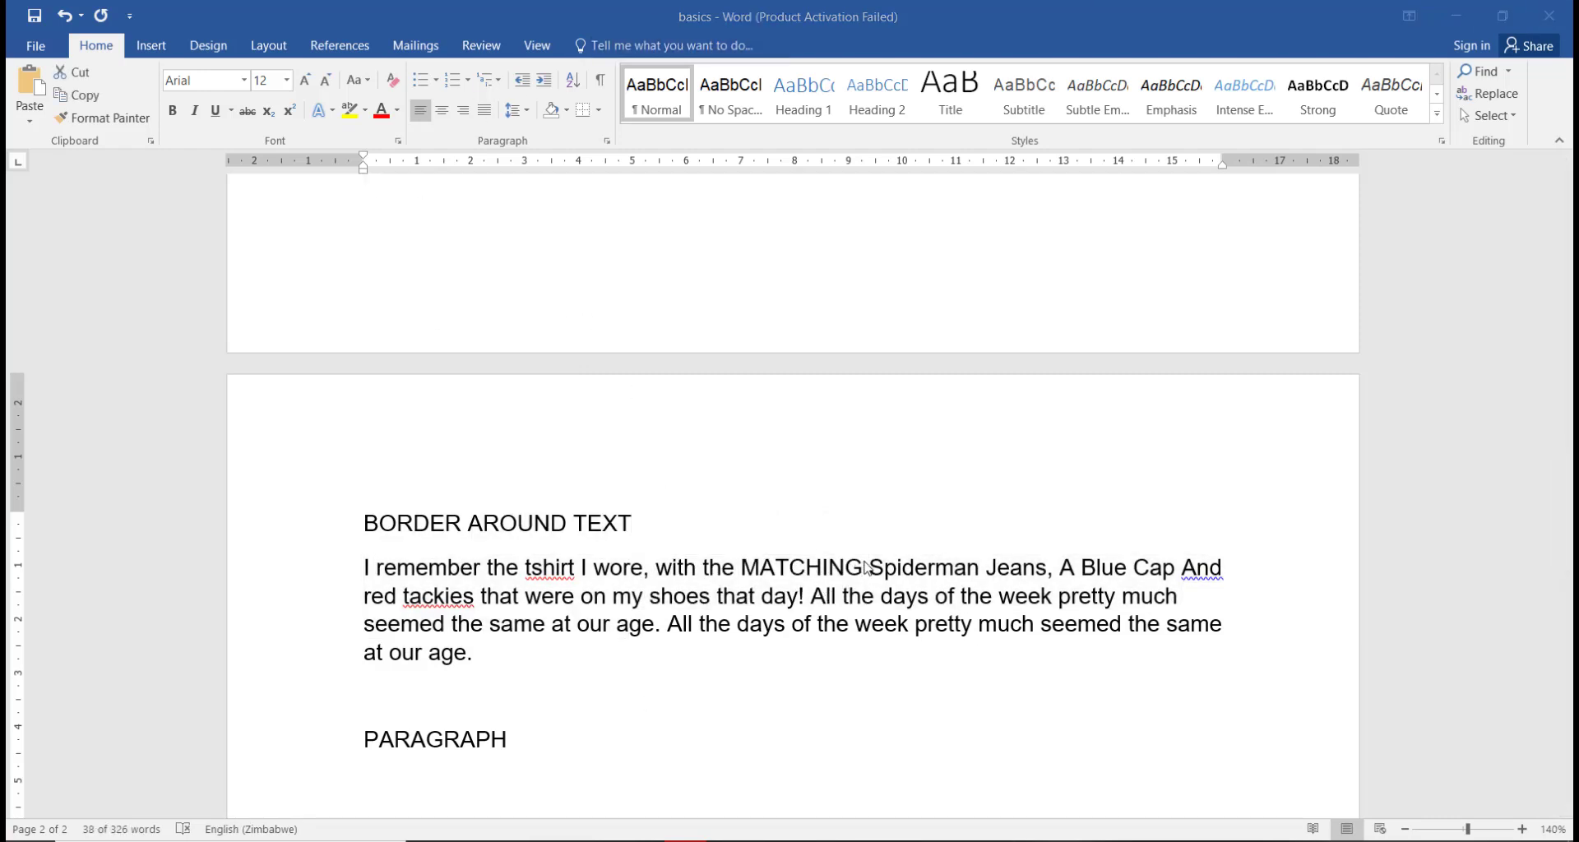
# Change "MATCHING" and "Spiderman Jeans, A Blue Cap And" to lowercase in the paragraph under BORDER AROUND TEXT
pyautogui.click(873, 624)
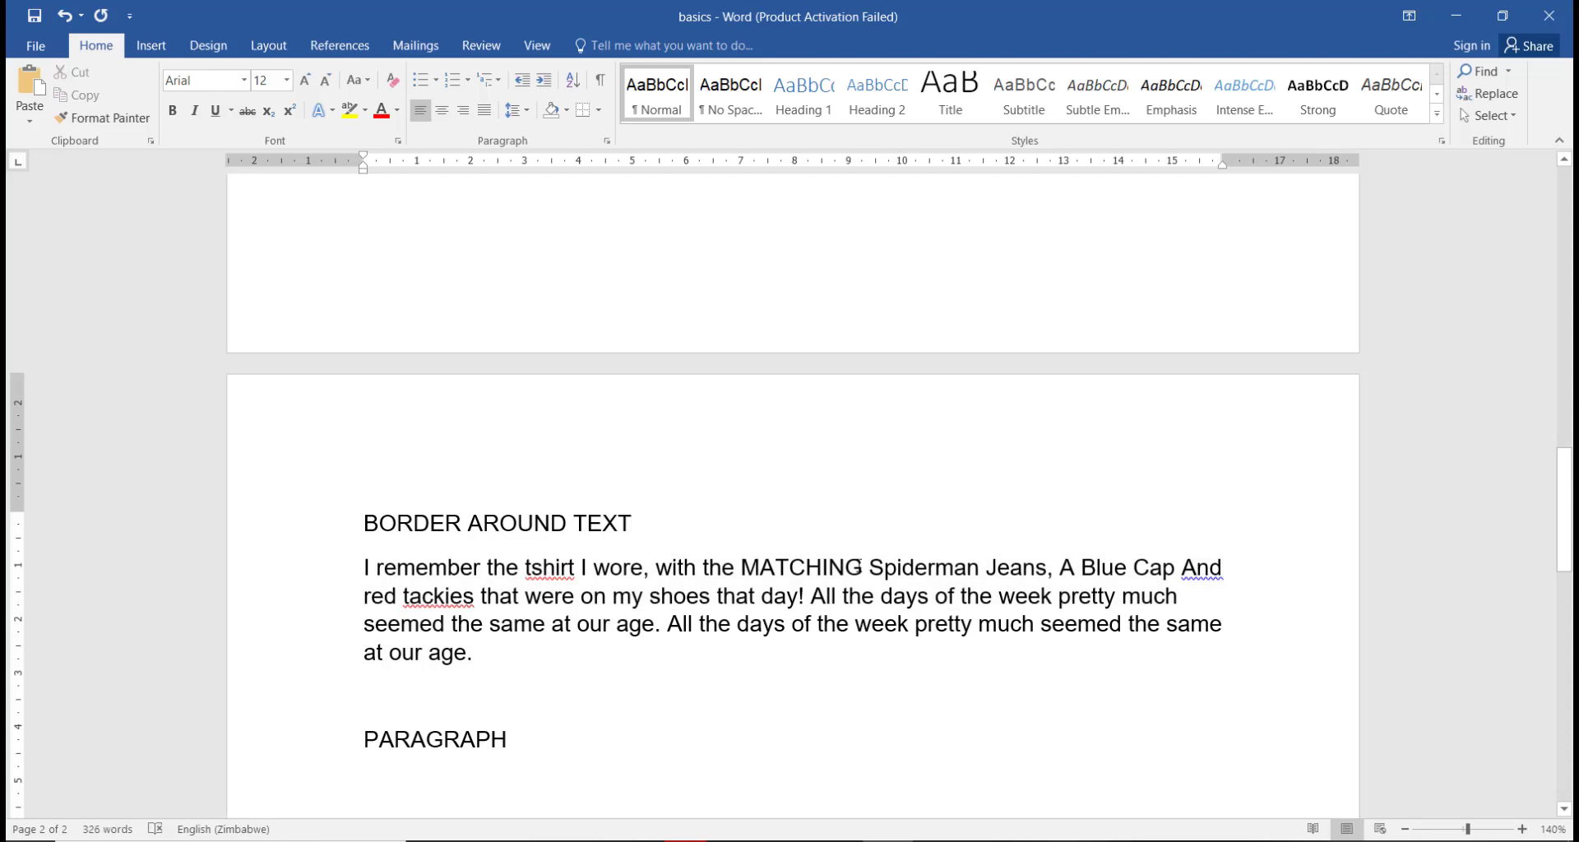
pyautogui.moveTo(862, 567); pyautogui.dragTo(742, 573)
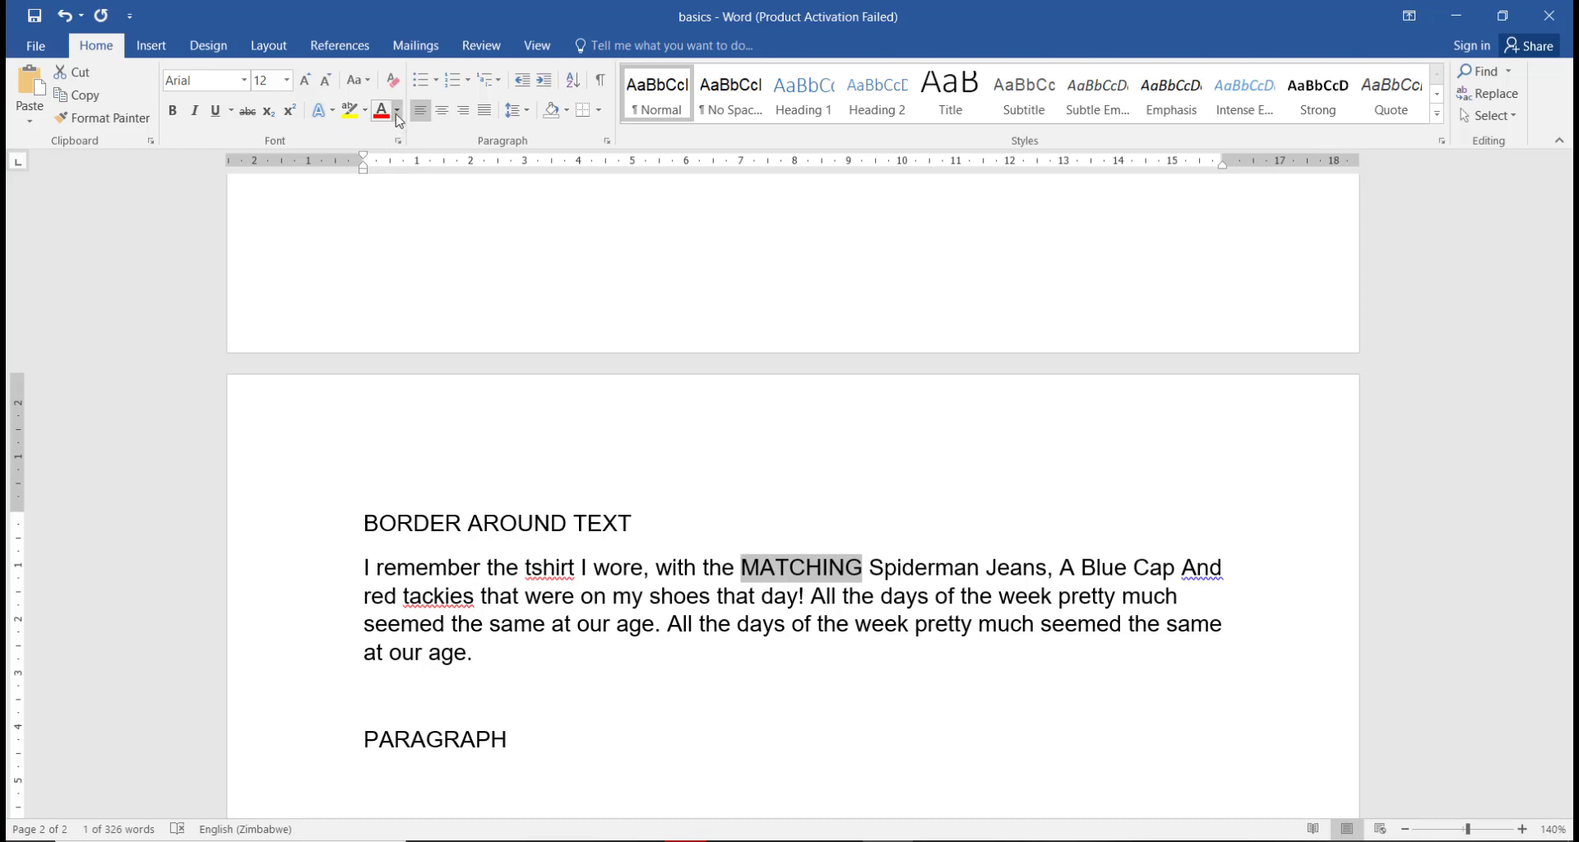
pyautogui.click(359, 84)
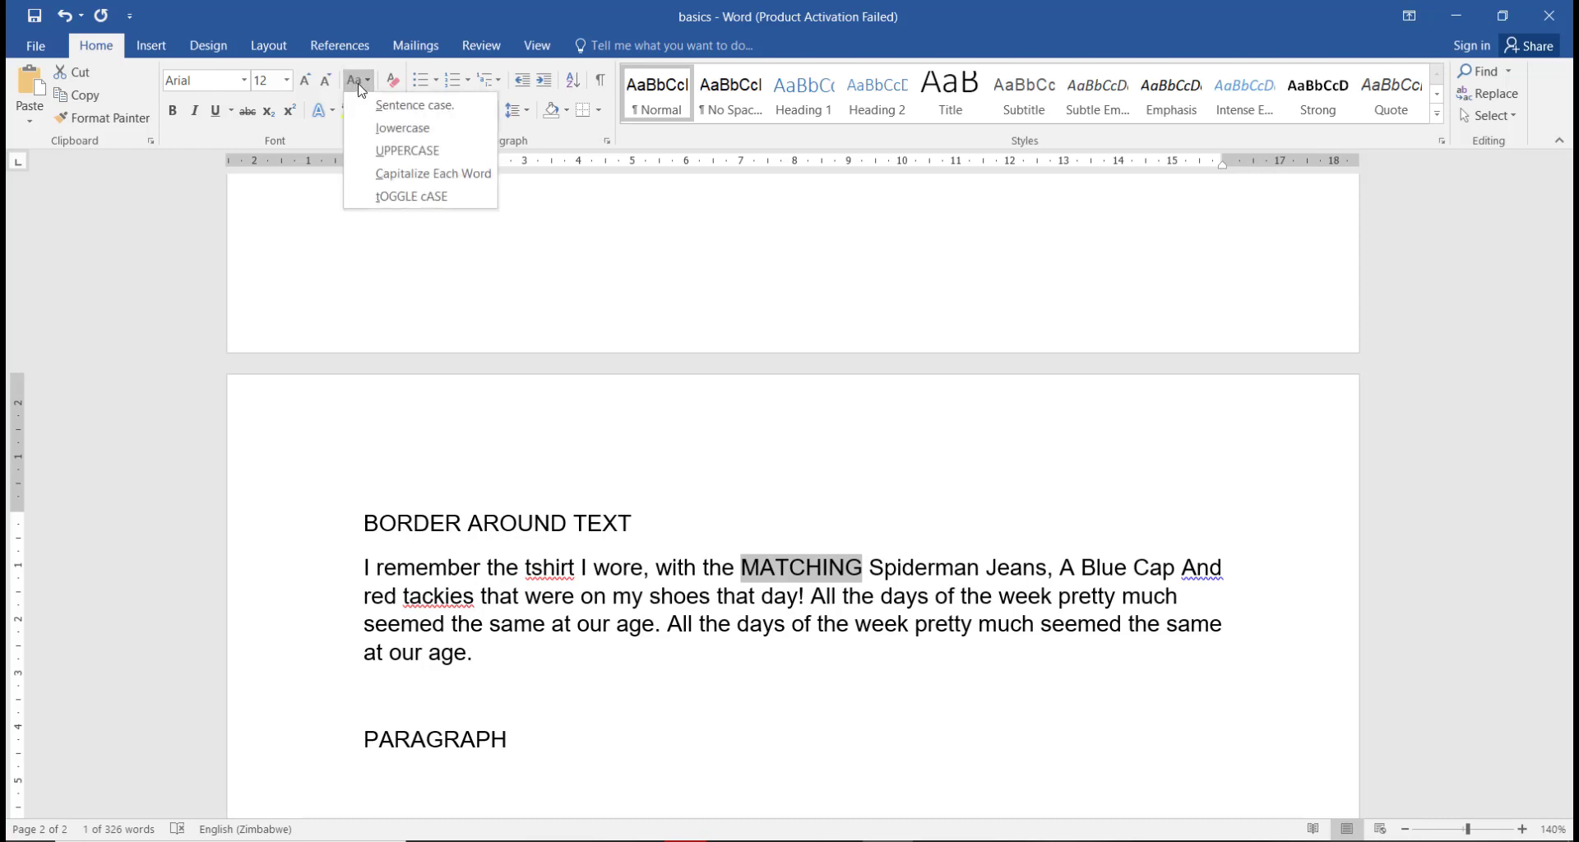
pyautogui.click(386, 128)
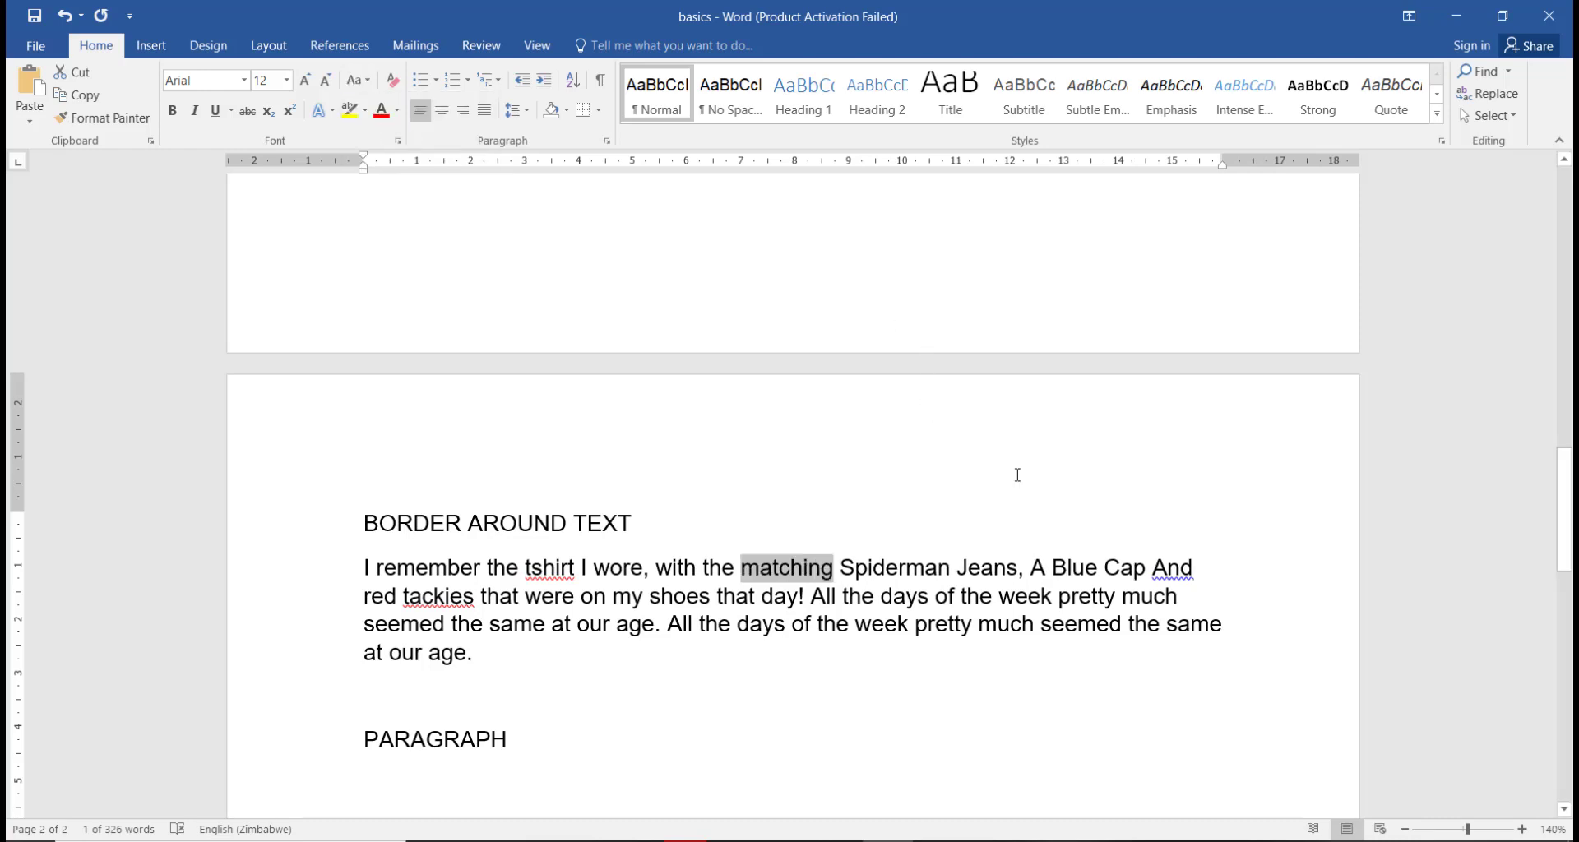
pyautogui.moveTo(1198, 567); pyautogui.dragTo(839, 568)
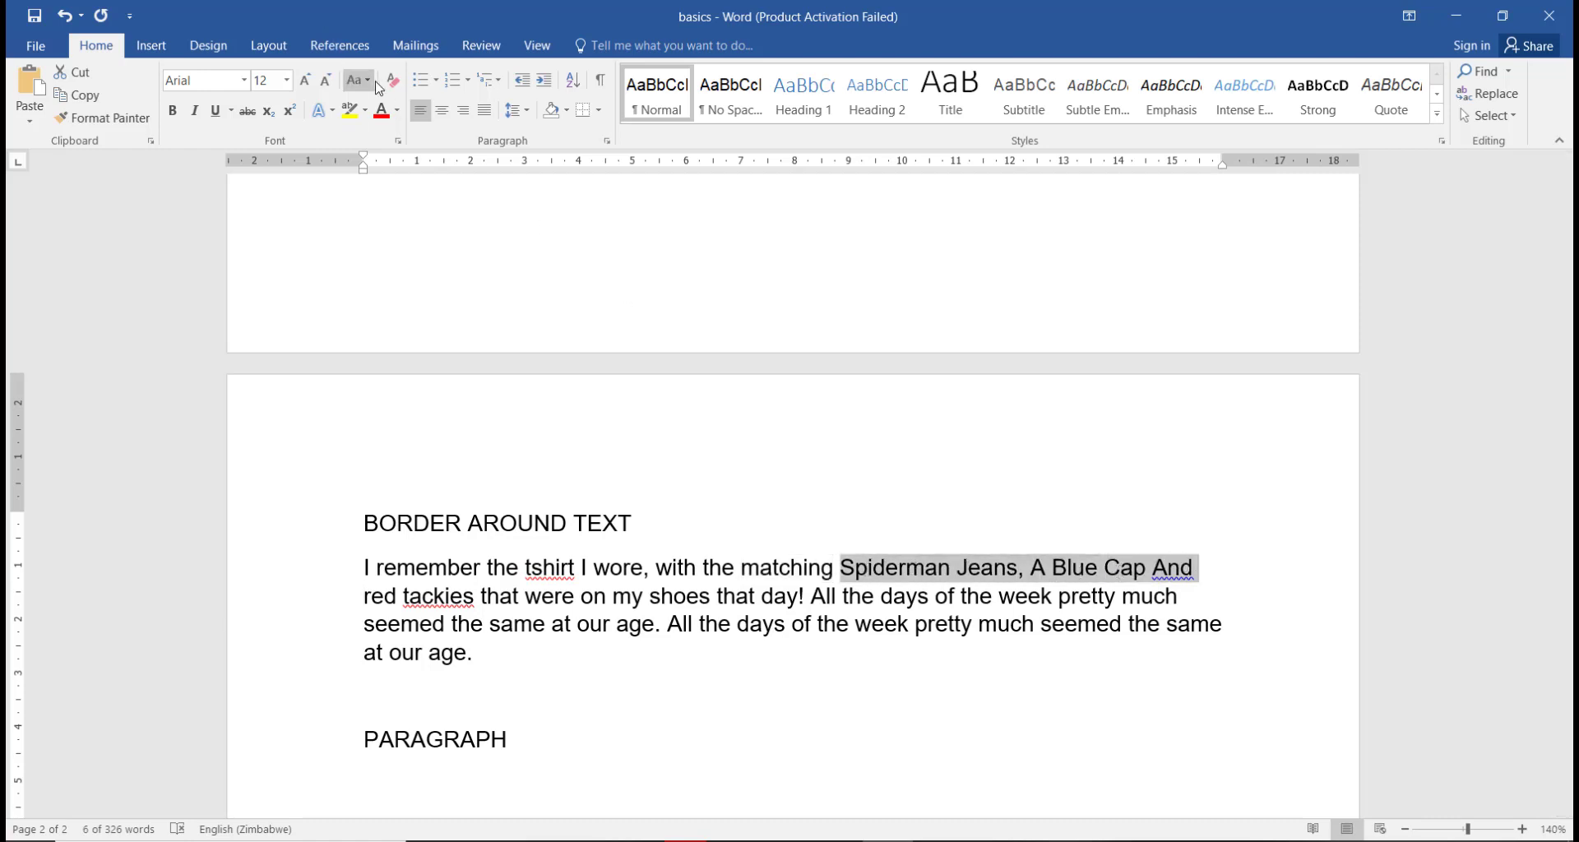
pyautogui.click(360, 79)
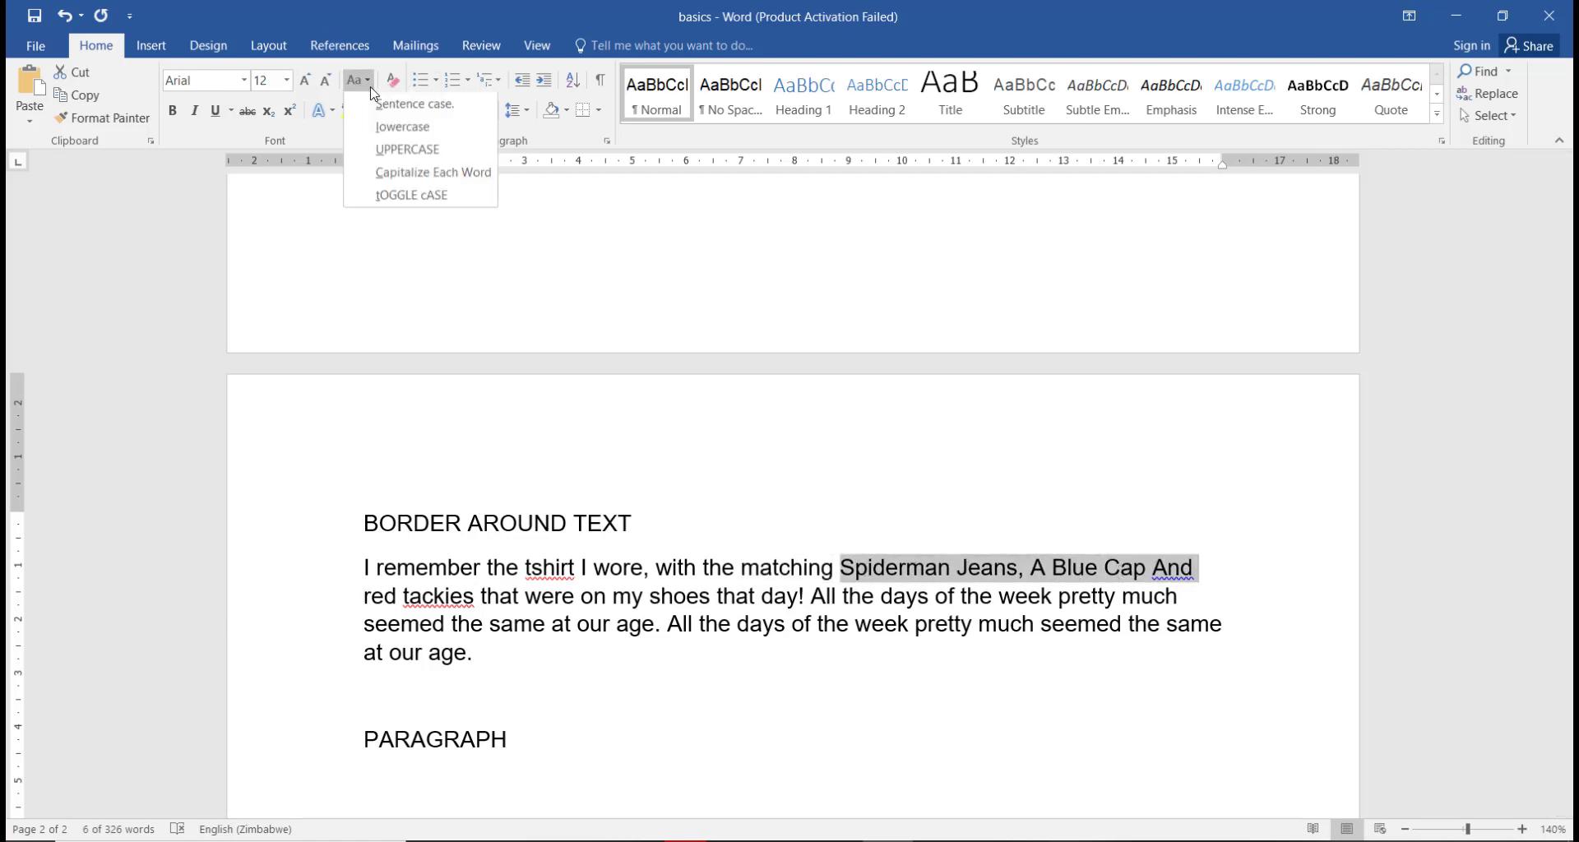
pyautogui.click(378, 128)
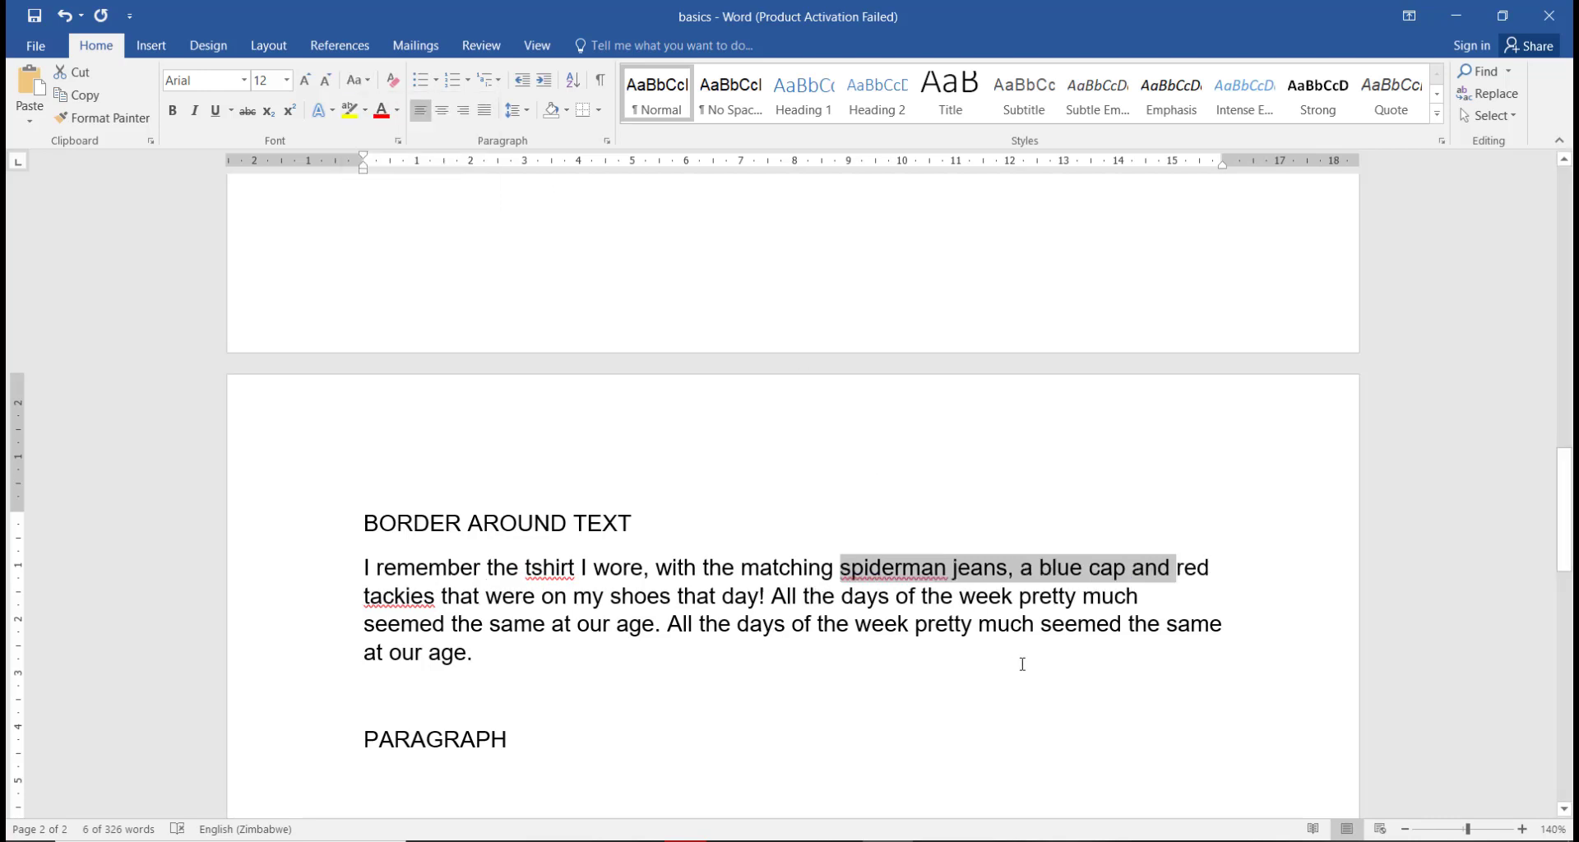
pyautogui.click(1061, 711)
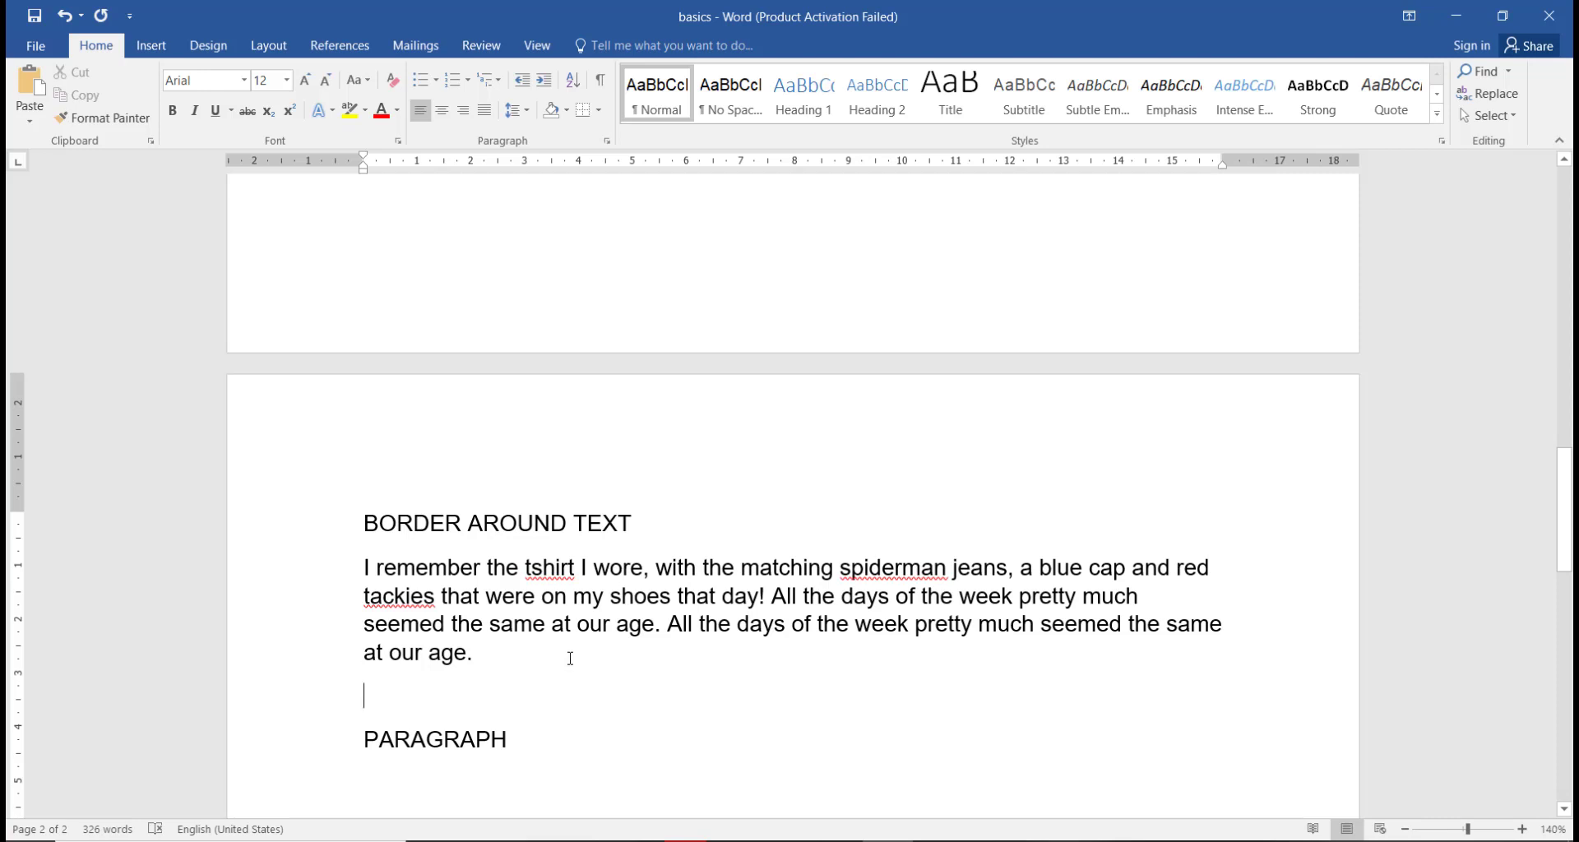
# Copy the paragraph under BORDER AROUND TEXT and paste it on the line below the PARAGRAPH heading
pyautogui.moveTo(534, 663); pyautogui.dragTo(342, 575)
pyautogui.hotkey('ctrl', 'c')
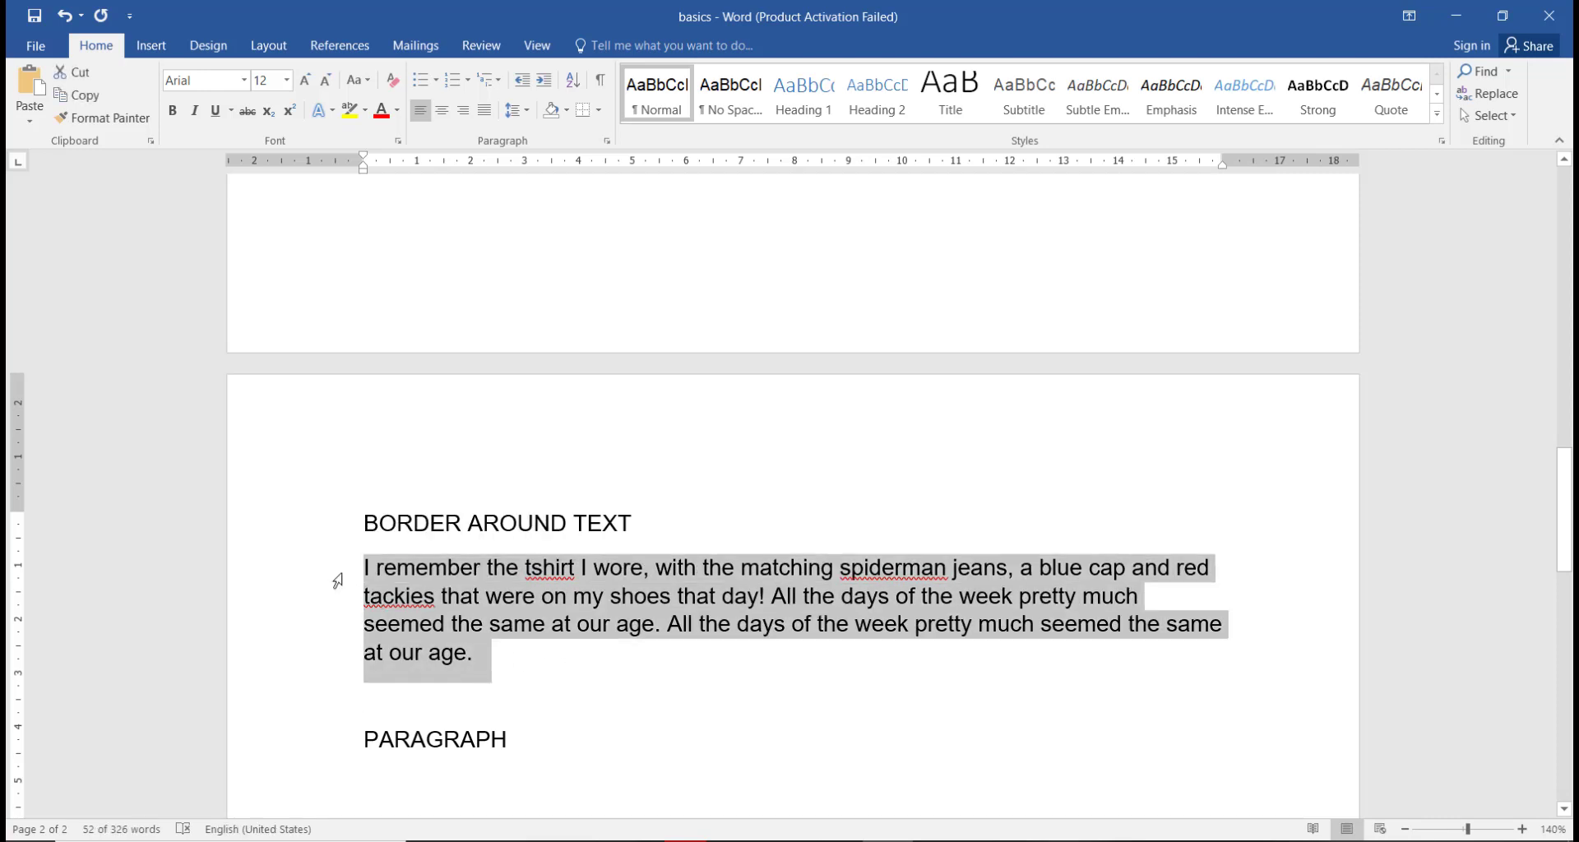
pyautogui.scroll(-3, 486, 576)
pyautogui.click(486, 576)
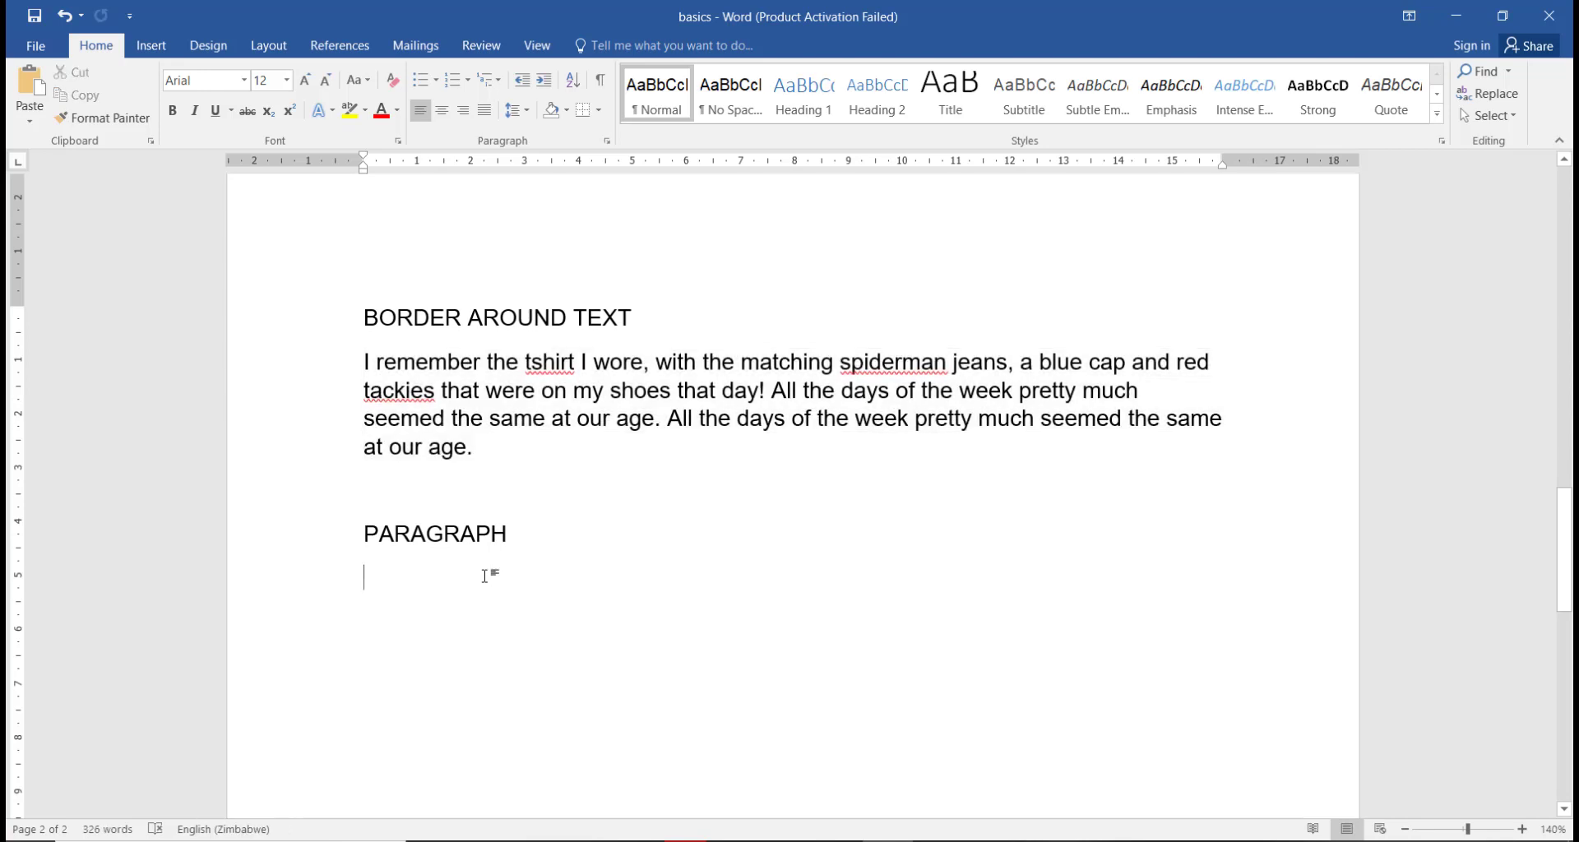
pyautogui.hotkey('ctrl', 'v')
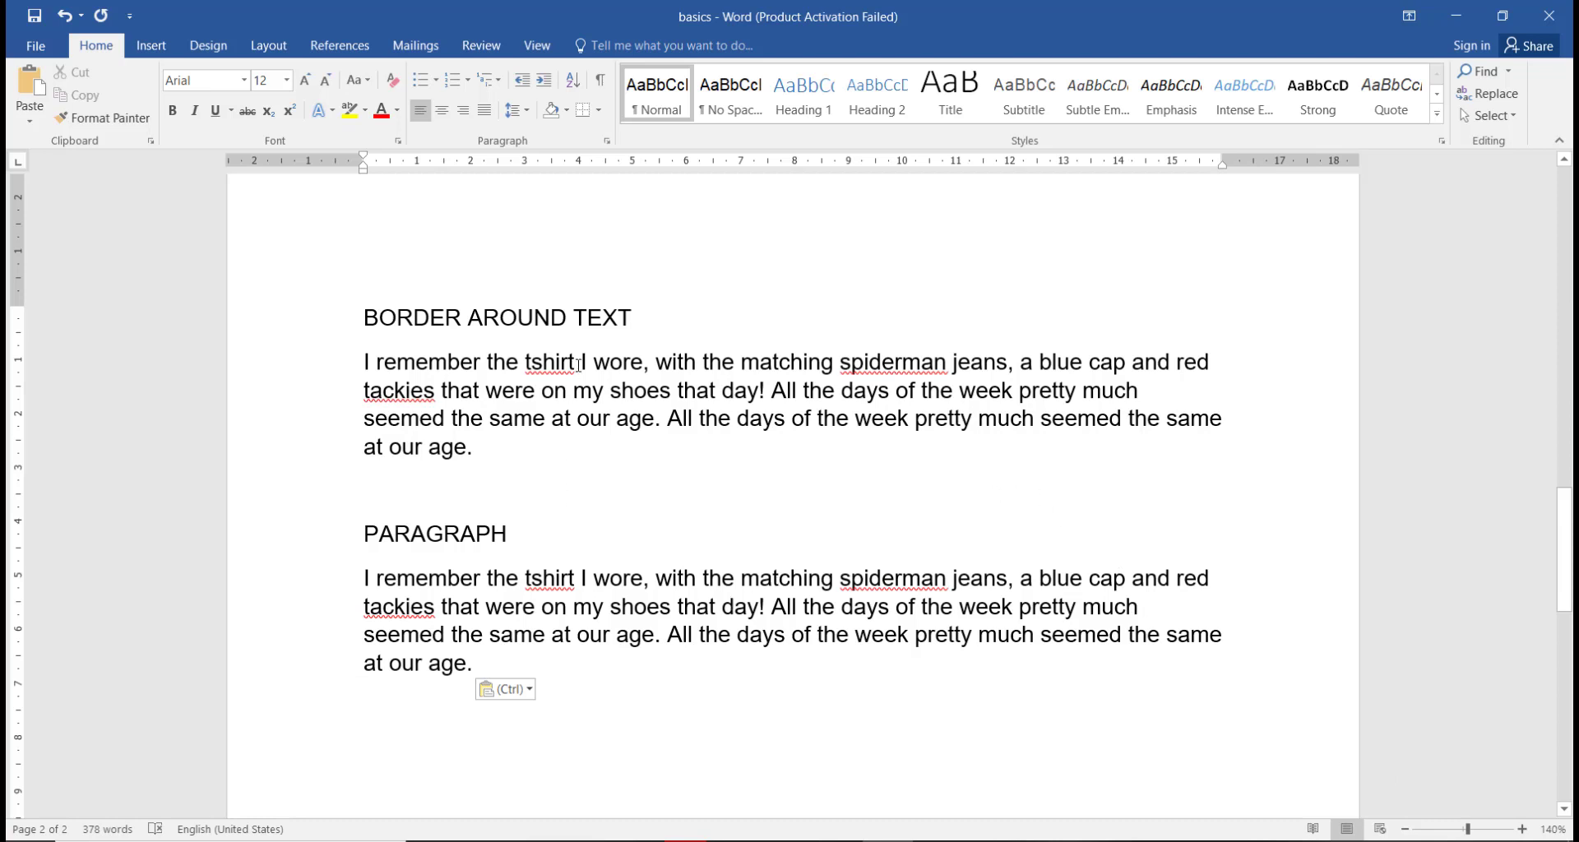
# Try center, right and left alignment on the paragraph under PARAGRAPH, finishing with it justified
pyautogui.moveTo(493, 666); pyautogui.dragTo(364, 576)
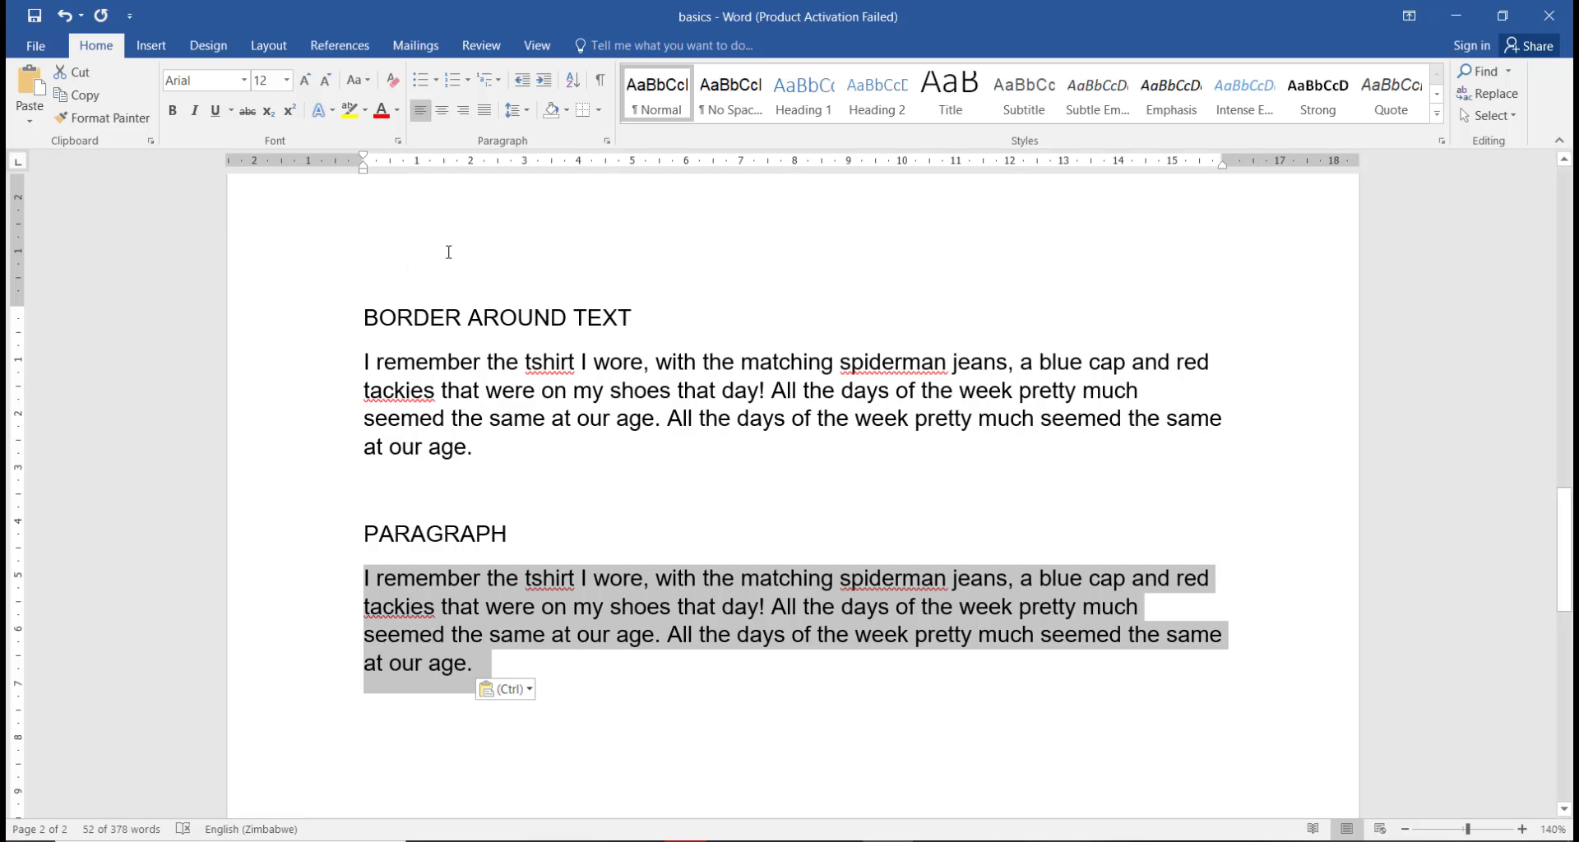
pyautogui.click(449, 120)
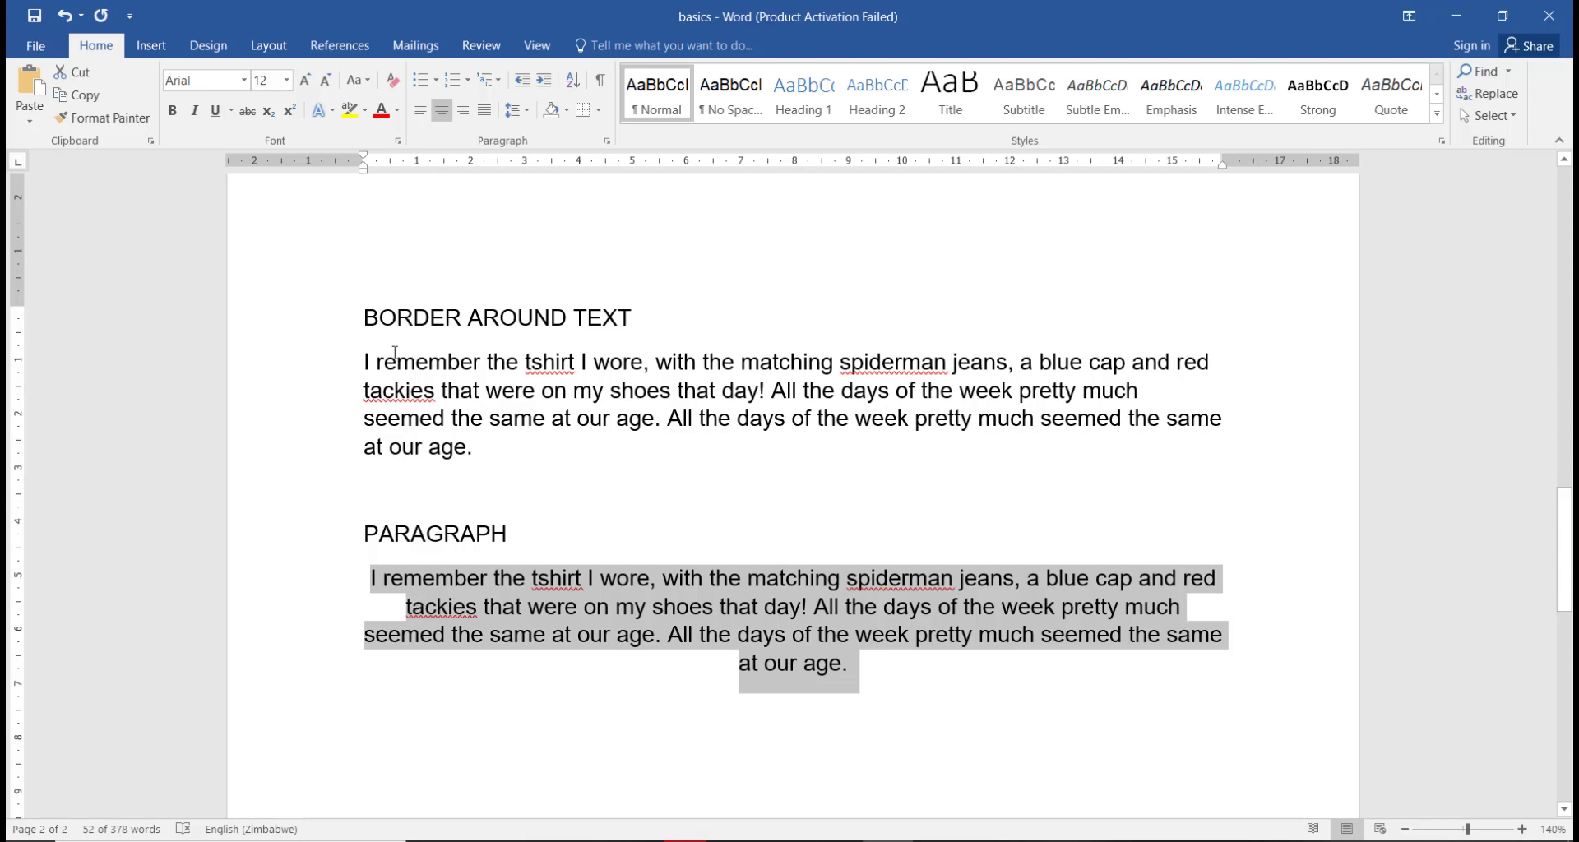
pyautogui.click(463, 111)
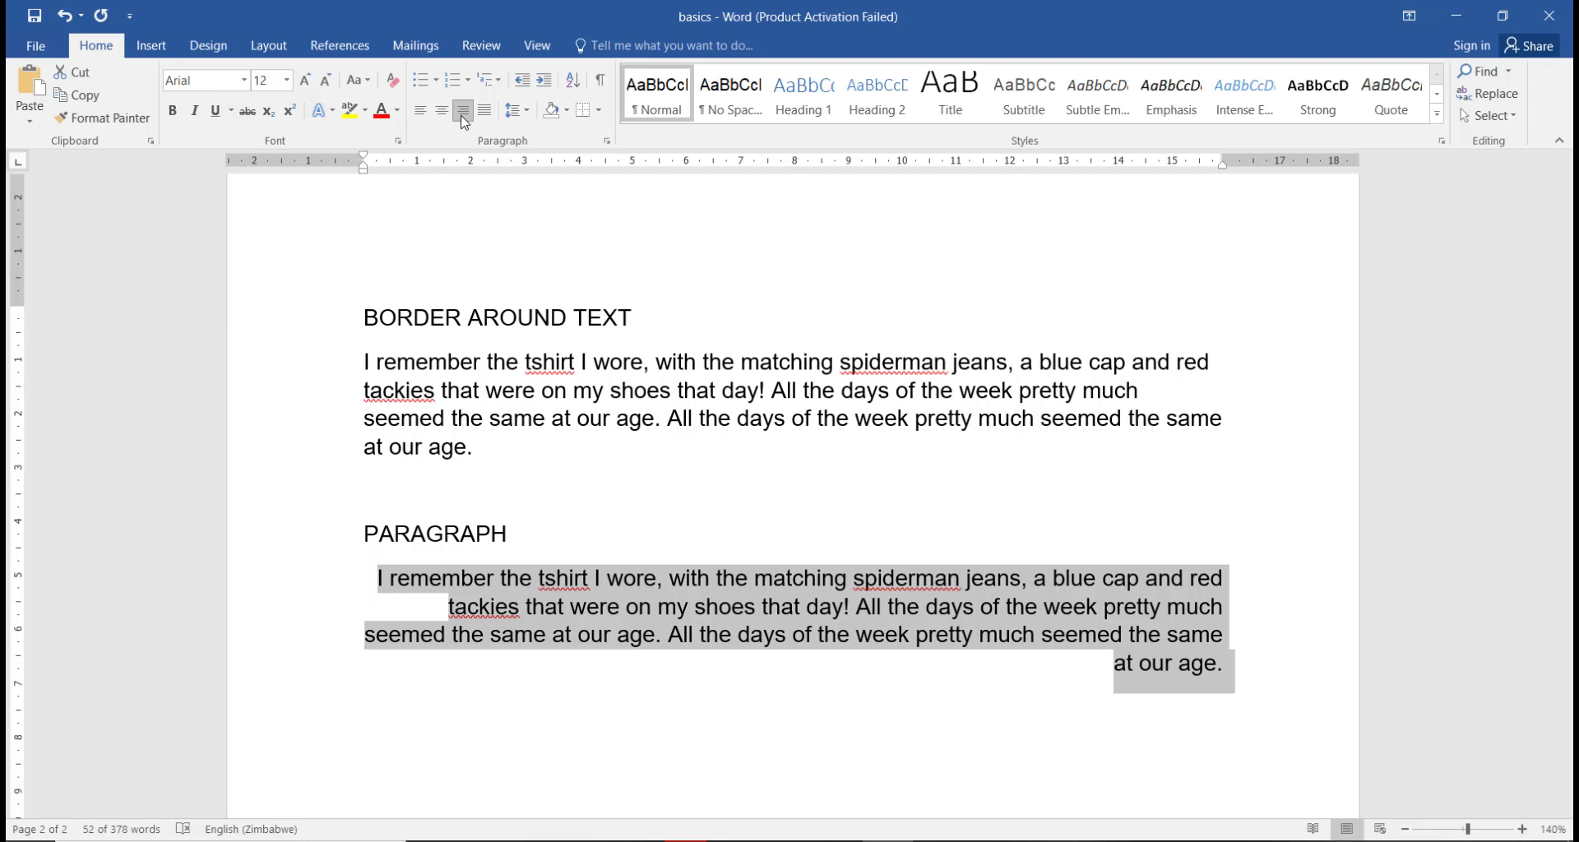
pyautogui.click(421, 115)
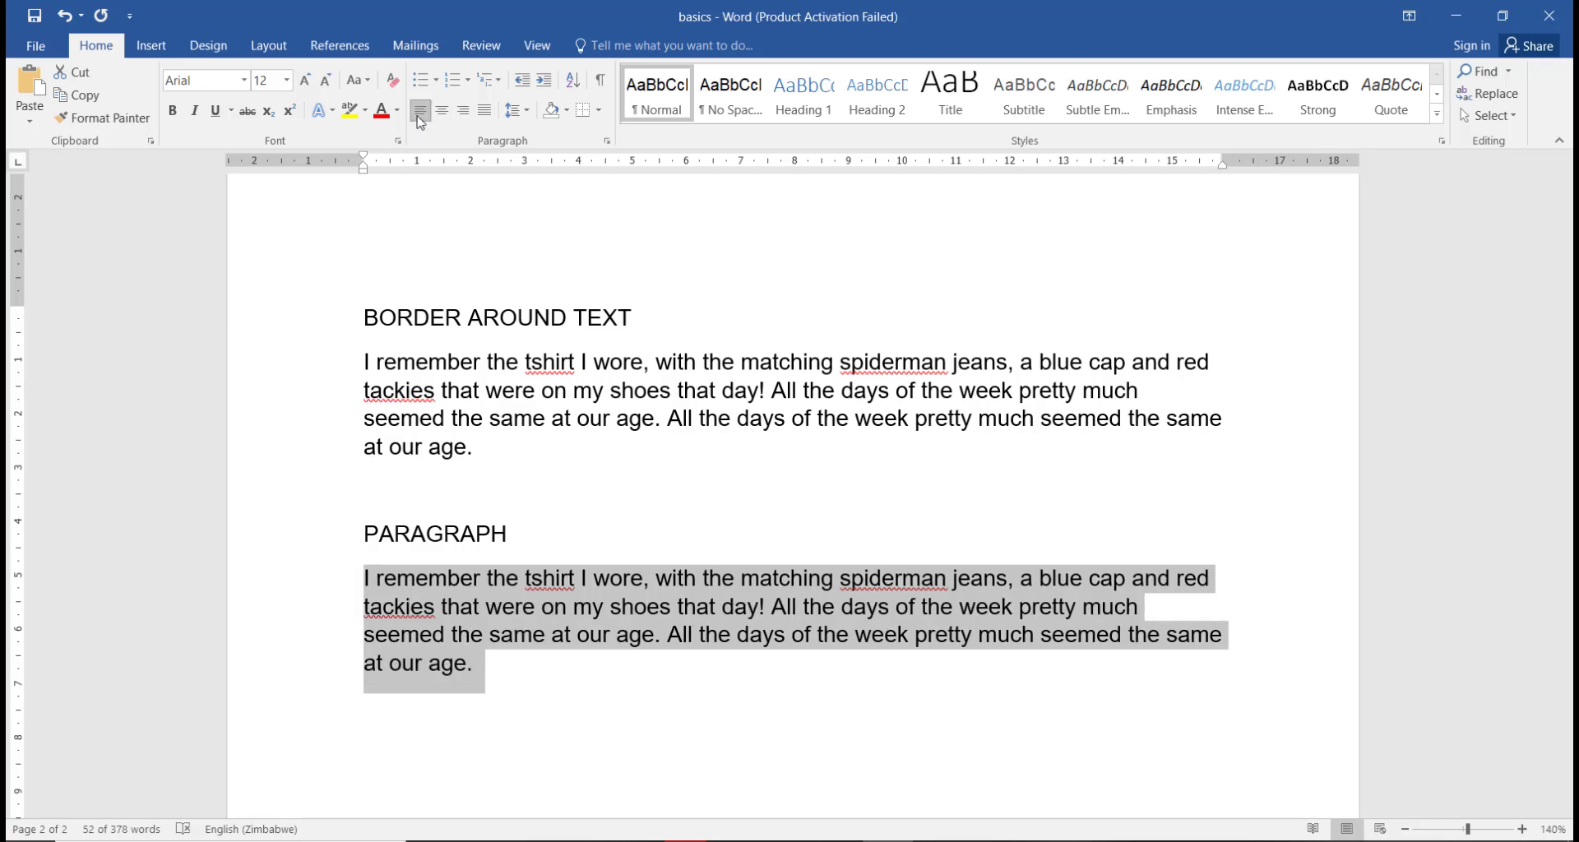
pyautogui.click(442, 115)
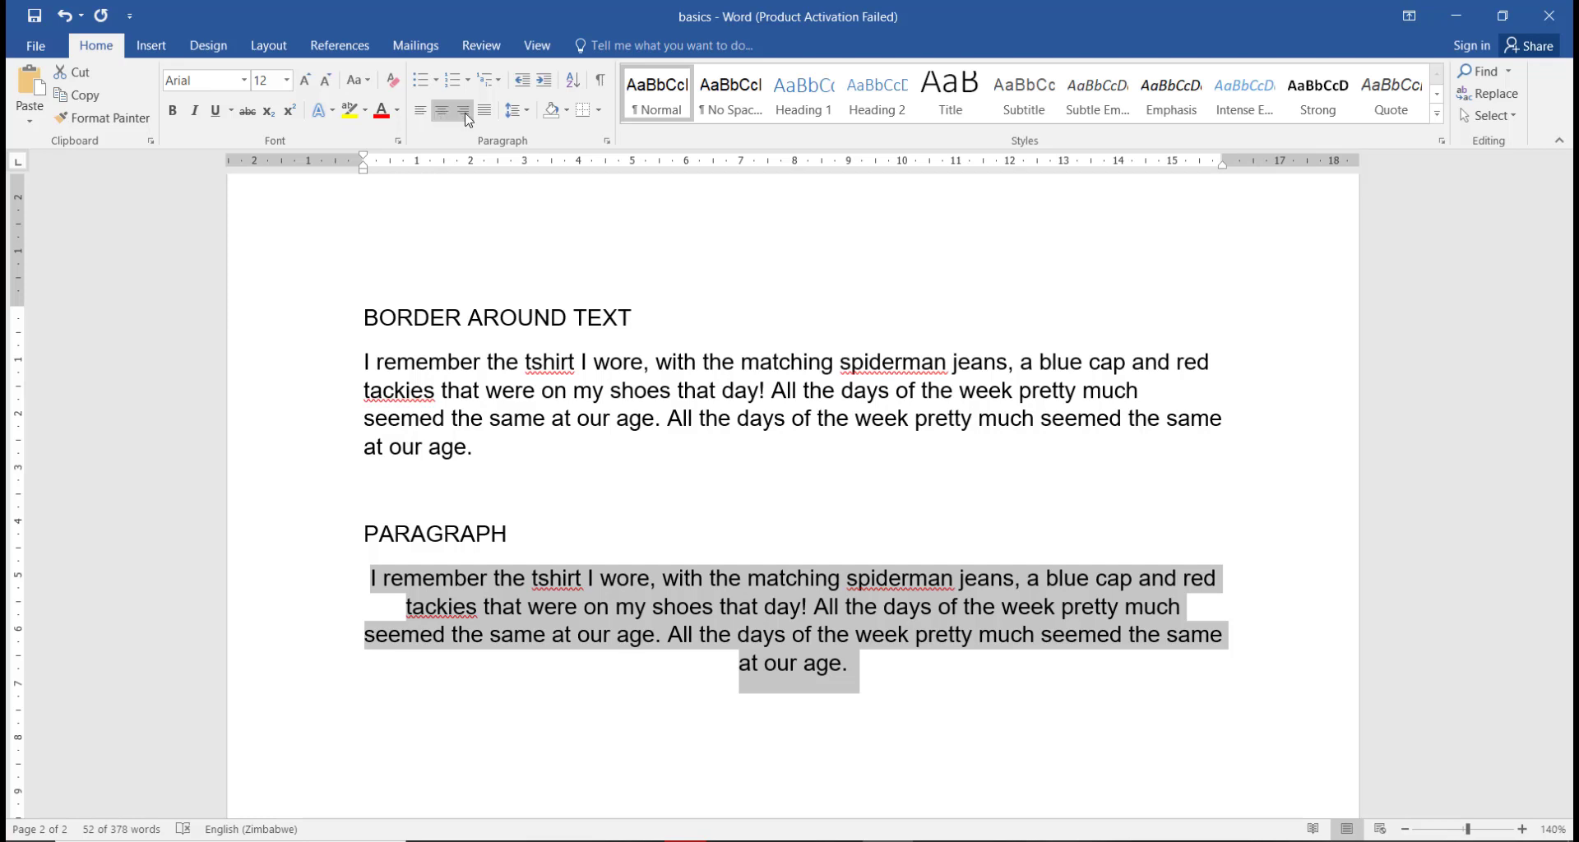
pyautogui.click(464, 111)
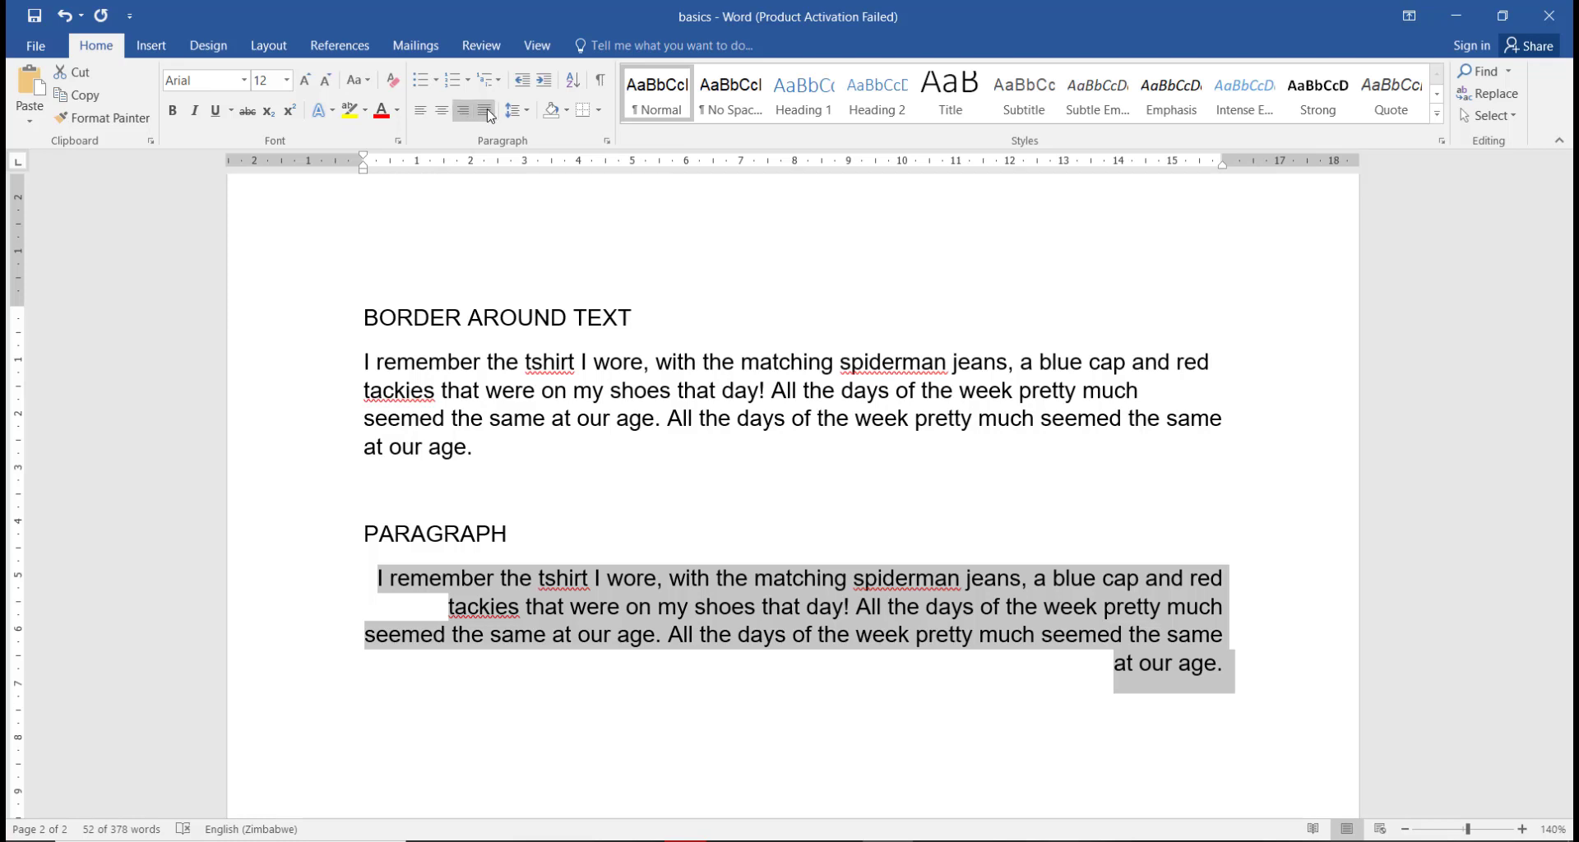
pyautogui.click(485, 110)
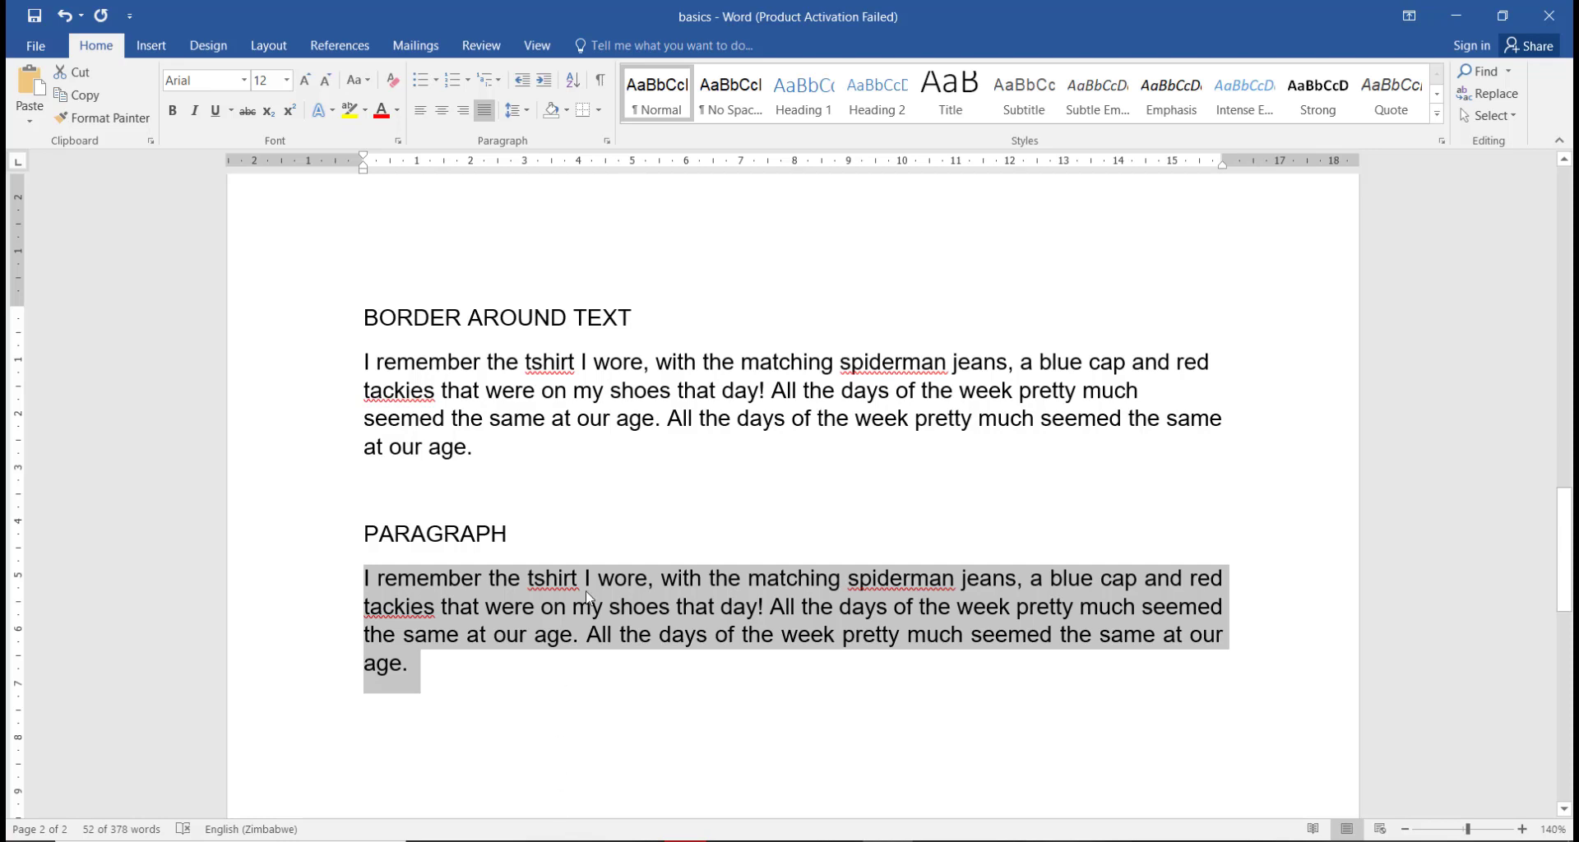
pyautogui.click(605, 731)
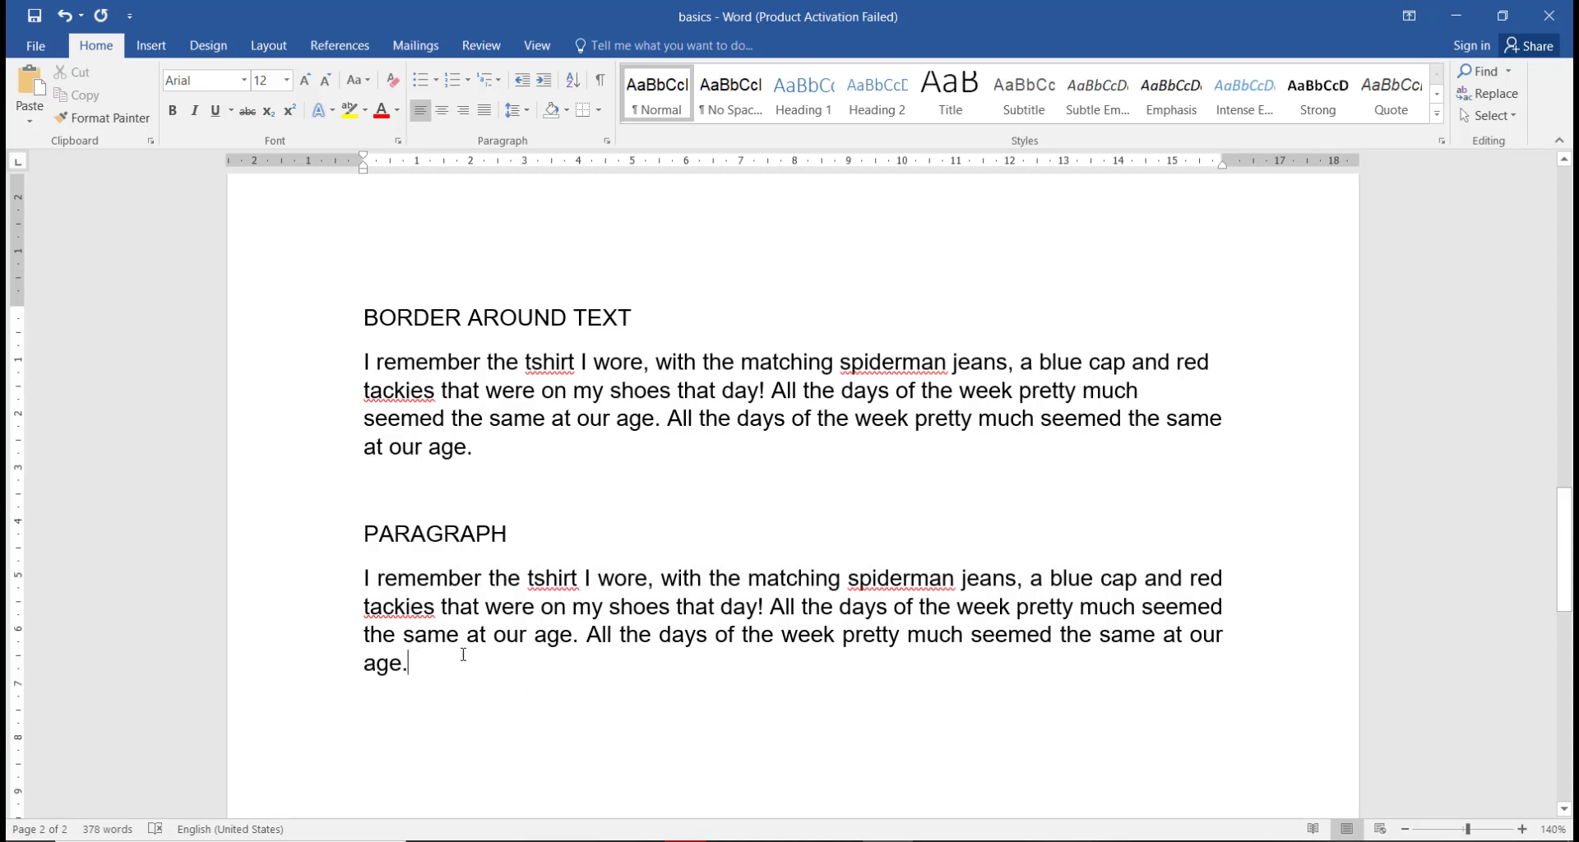
# Set the line spacing of the justified paragraph under PARAGRAPH to 1.5
pyautogui.moveTo(461, 650); pyautogui.dragTo(340, 580)
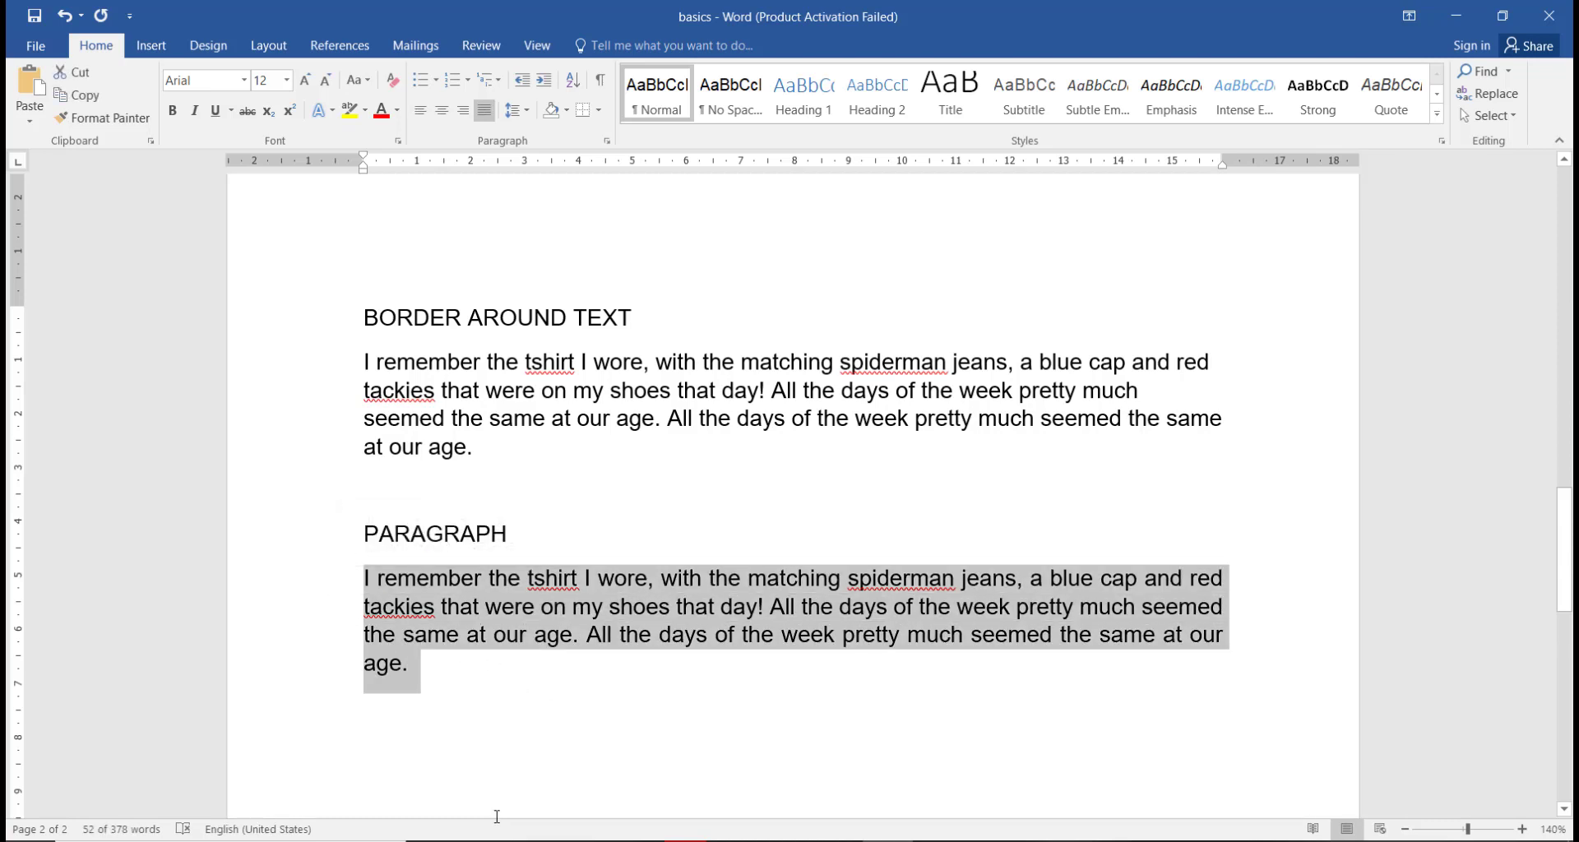
pyautogui.click(528, 111)
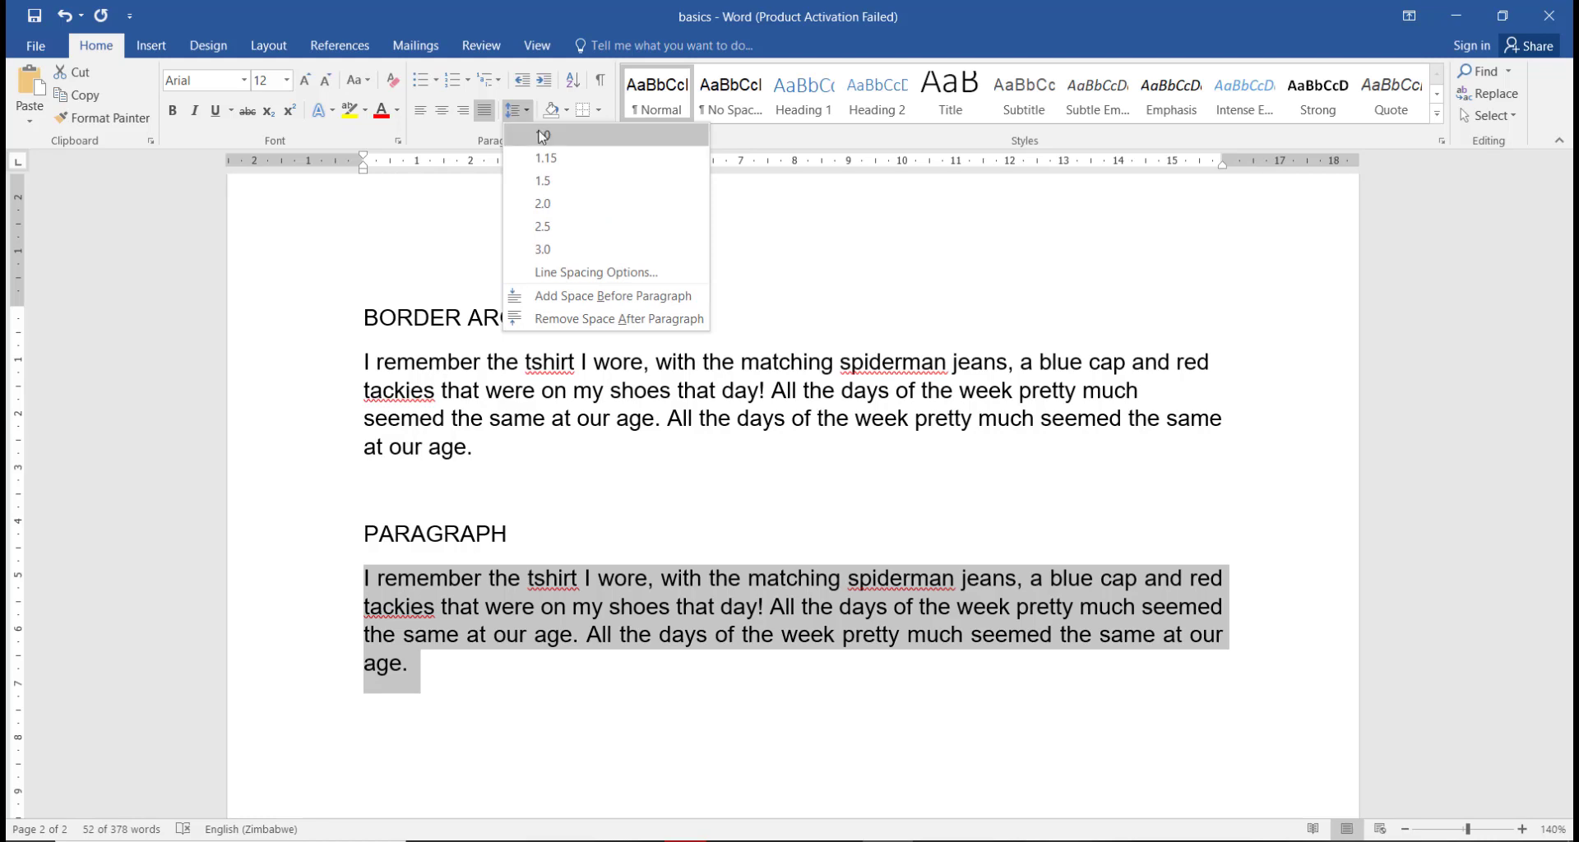
pyautogui.click(559, 183)
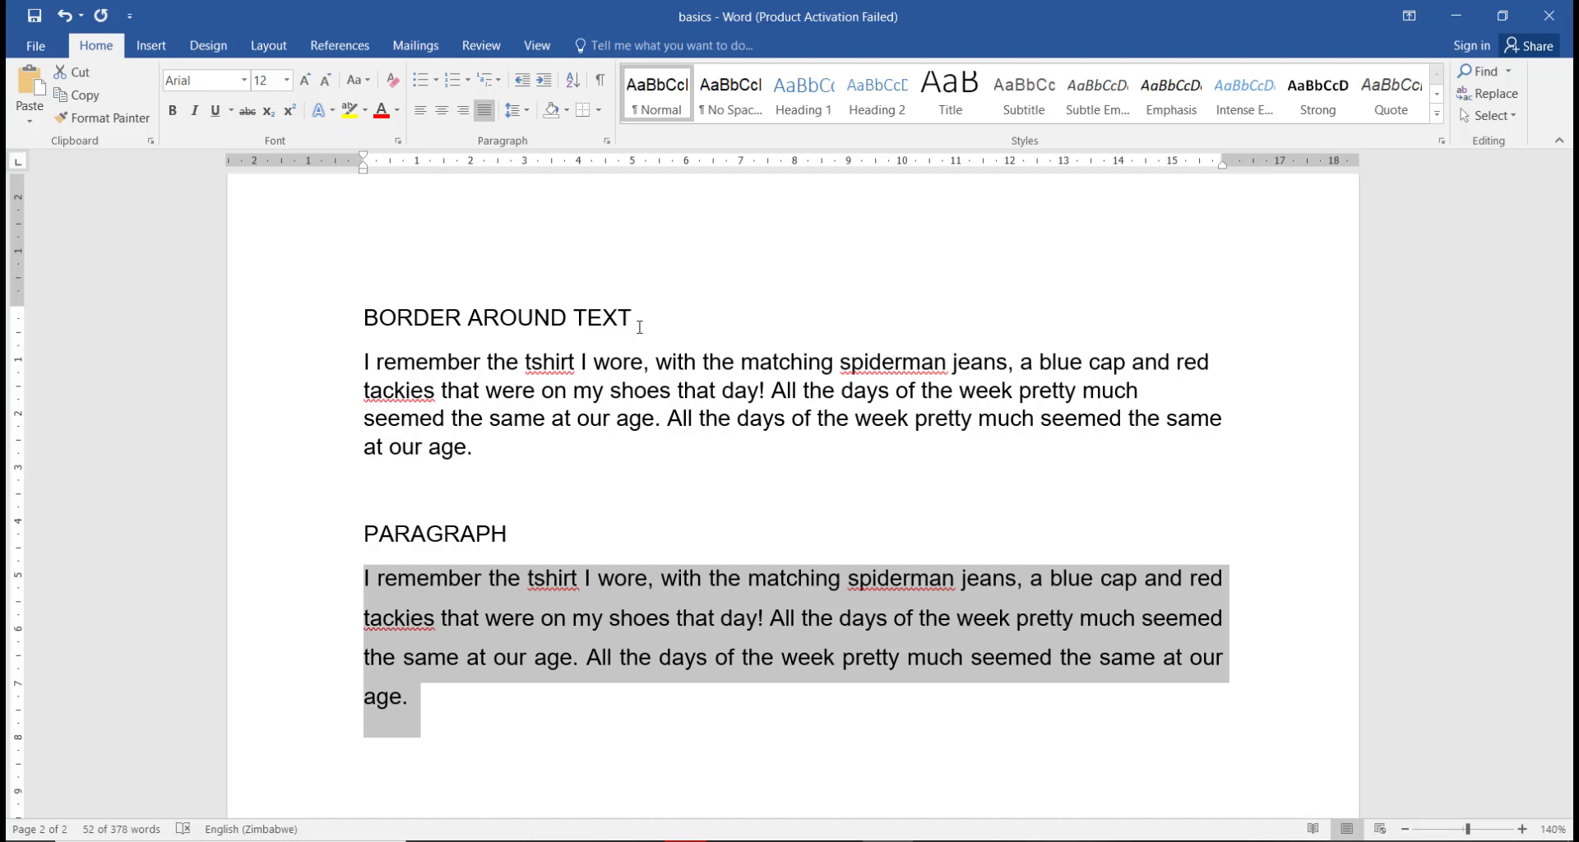
pyautogui.click(683, 783)
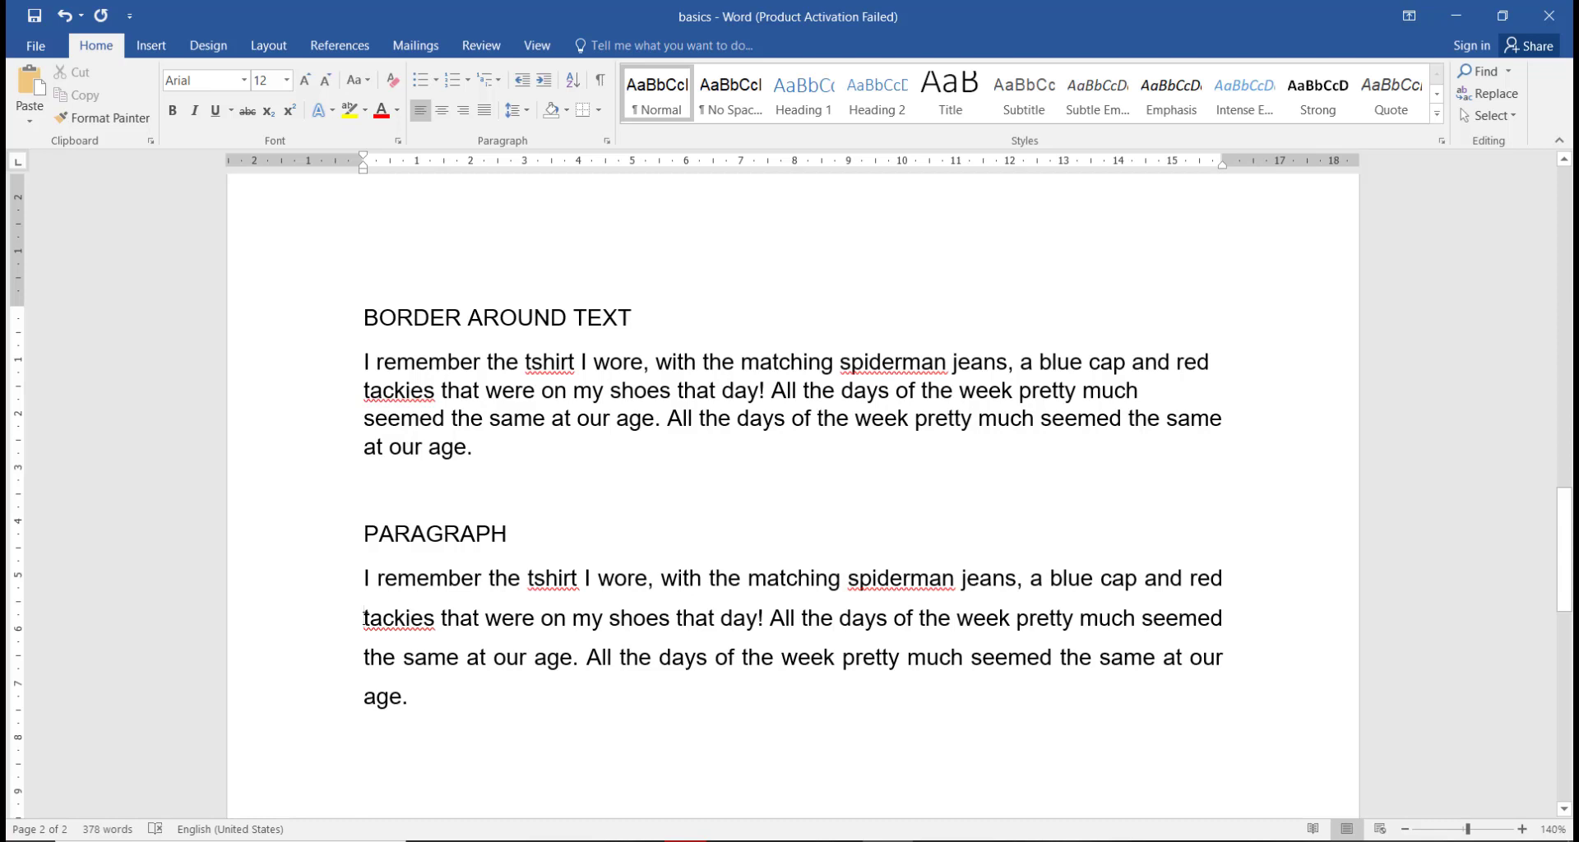
pyautogui.click(363, 617)
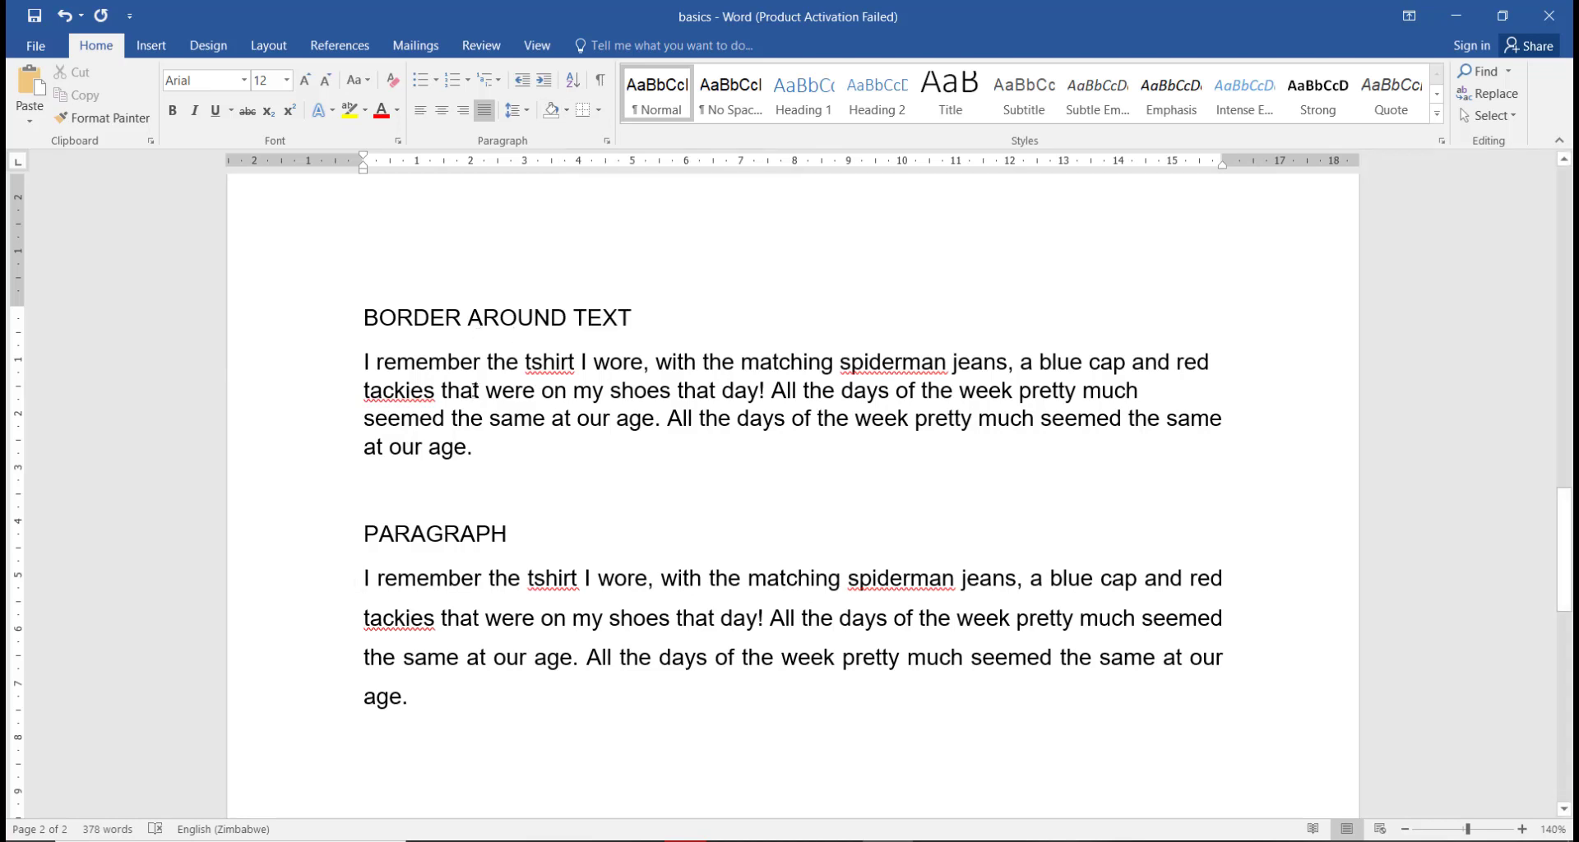
# Try dark blue-gray shading on the paragraph under BORDER AROUND TEXT, and undo it
pyautogui.moveTo(473, 451); pyautogui.dragTo(363, 366)
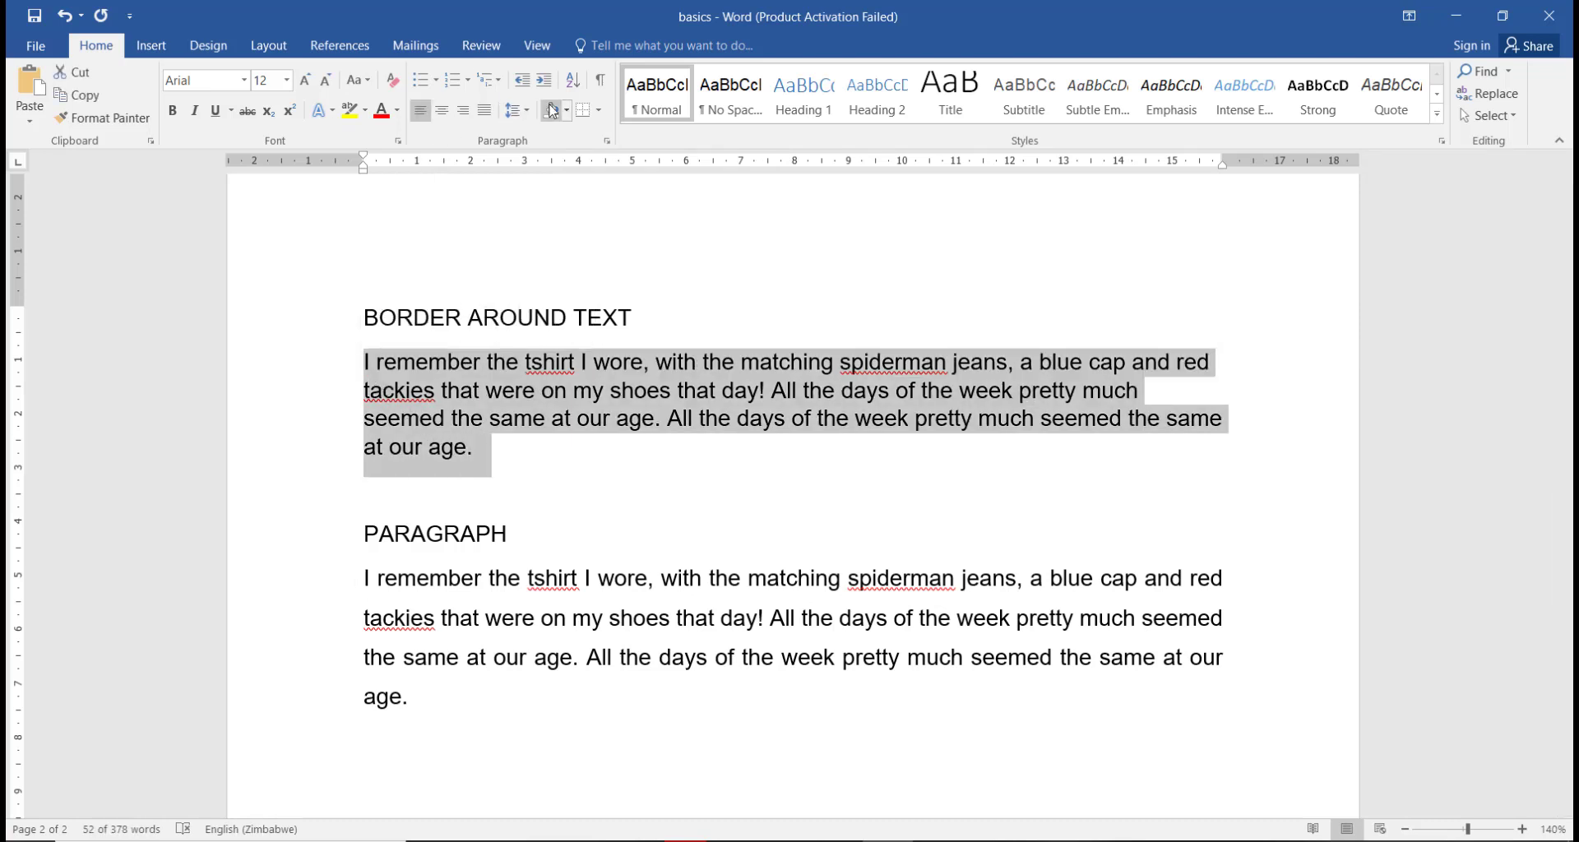
pyautogui.click(567, 111)
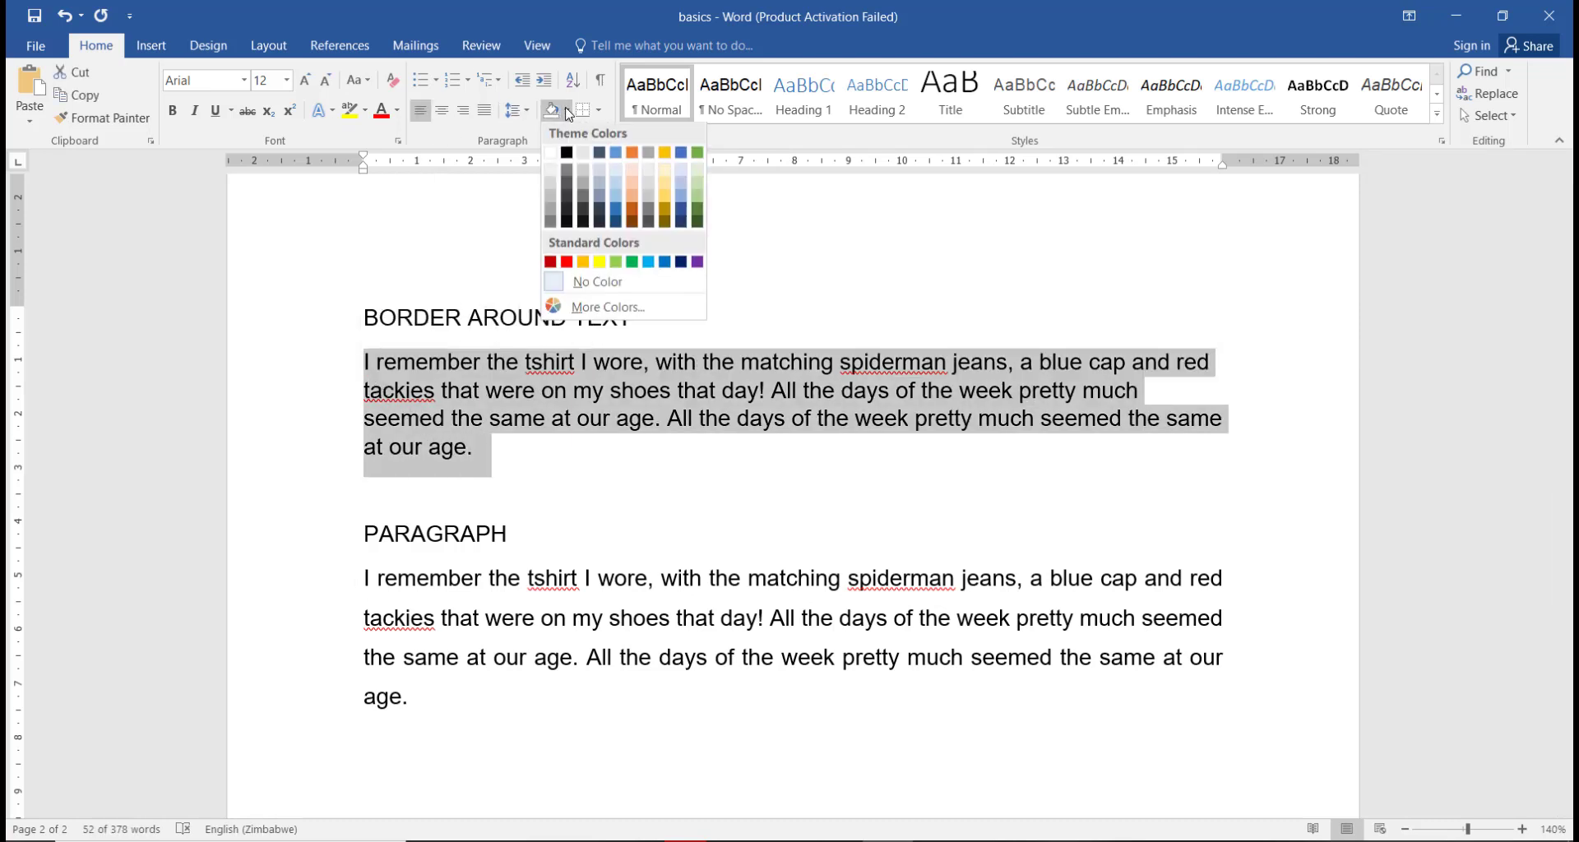
pyautogui.click(599, 209)
pyautogui.click(668, 482)
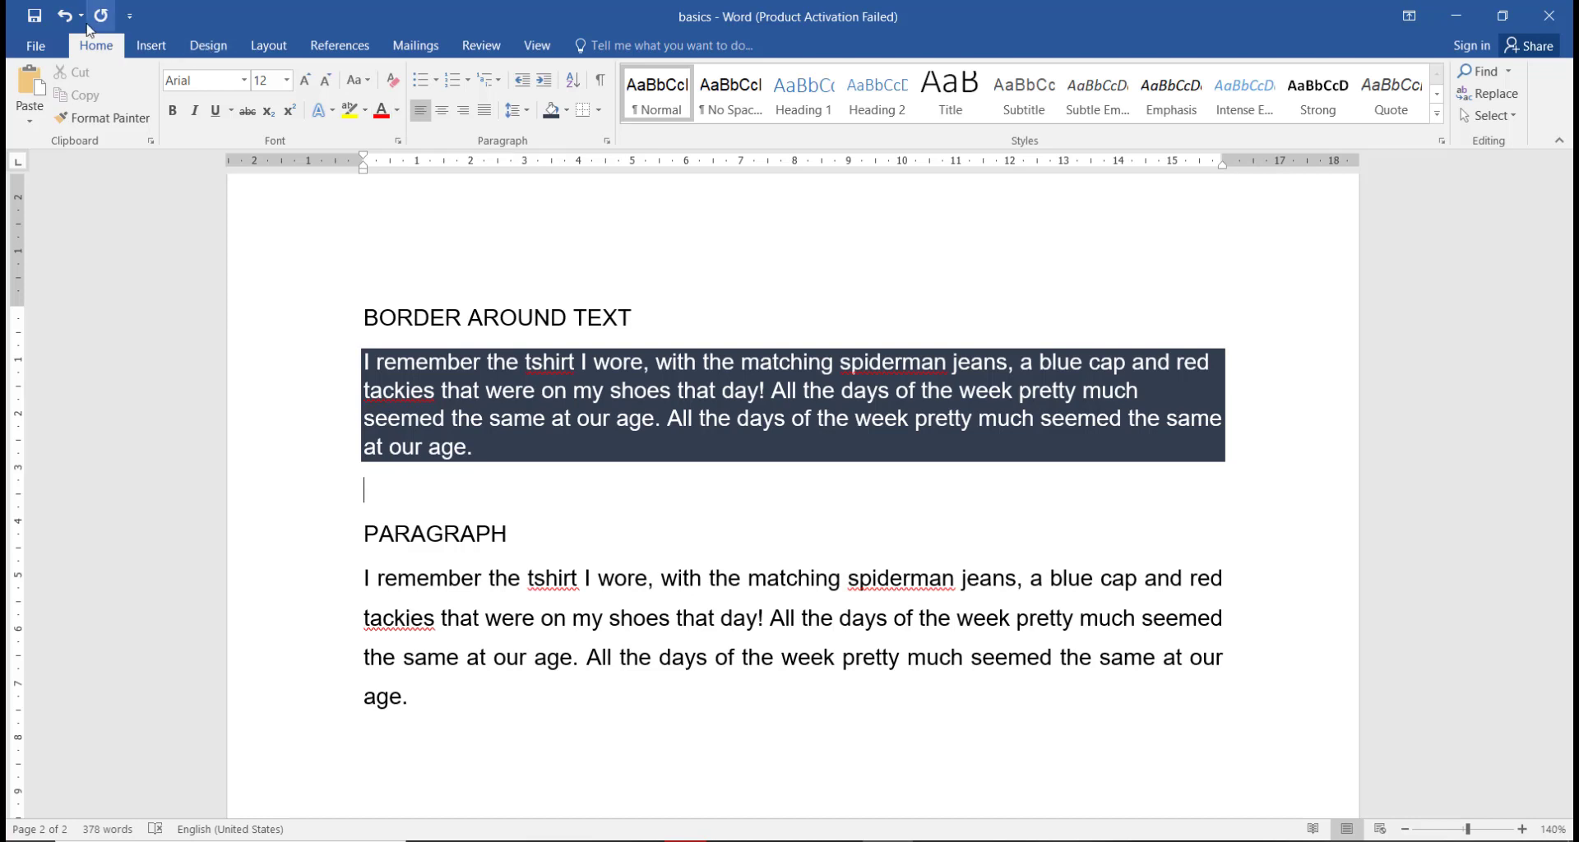
pyautogui.click(64, 15)
# Copy the paragraph under BORDER AROUND TEXT and paste it on the empty line below the justified paragraph
pyautogui.hotkey('ctrl', 'c')
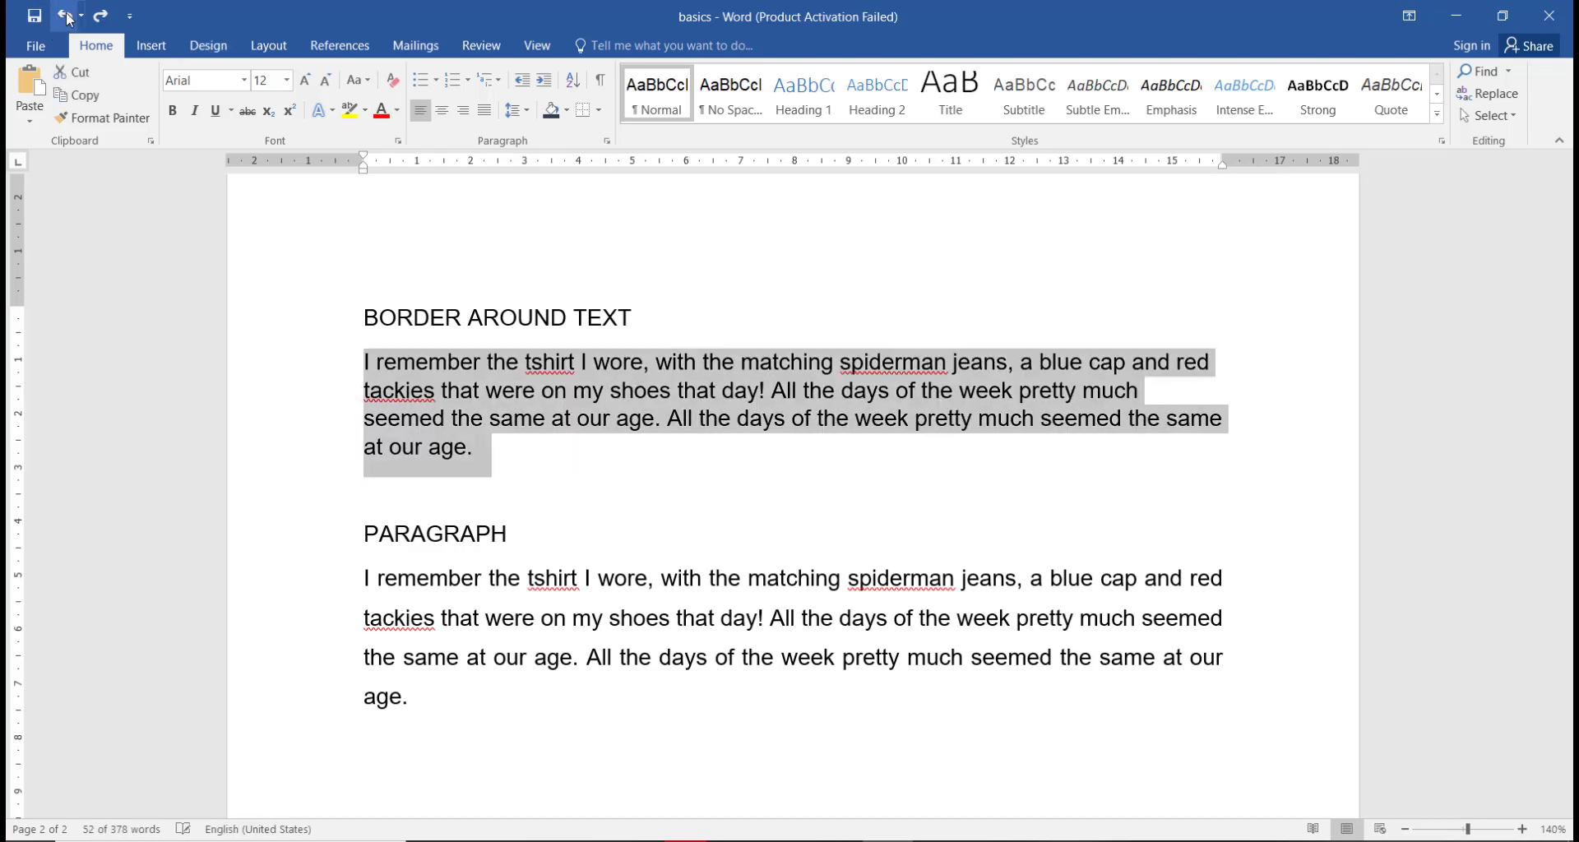
pyautogui.click(702, 489)
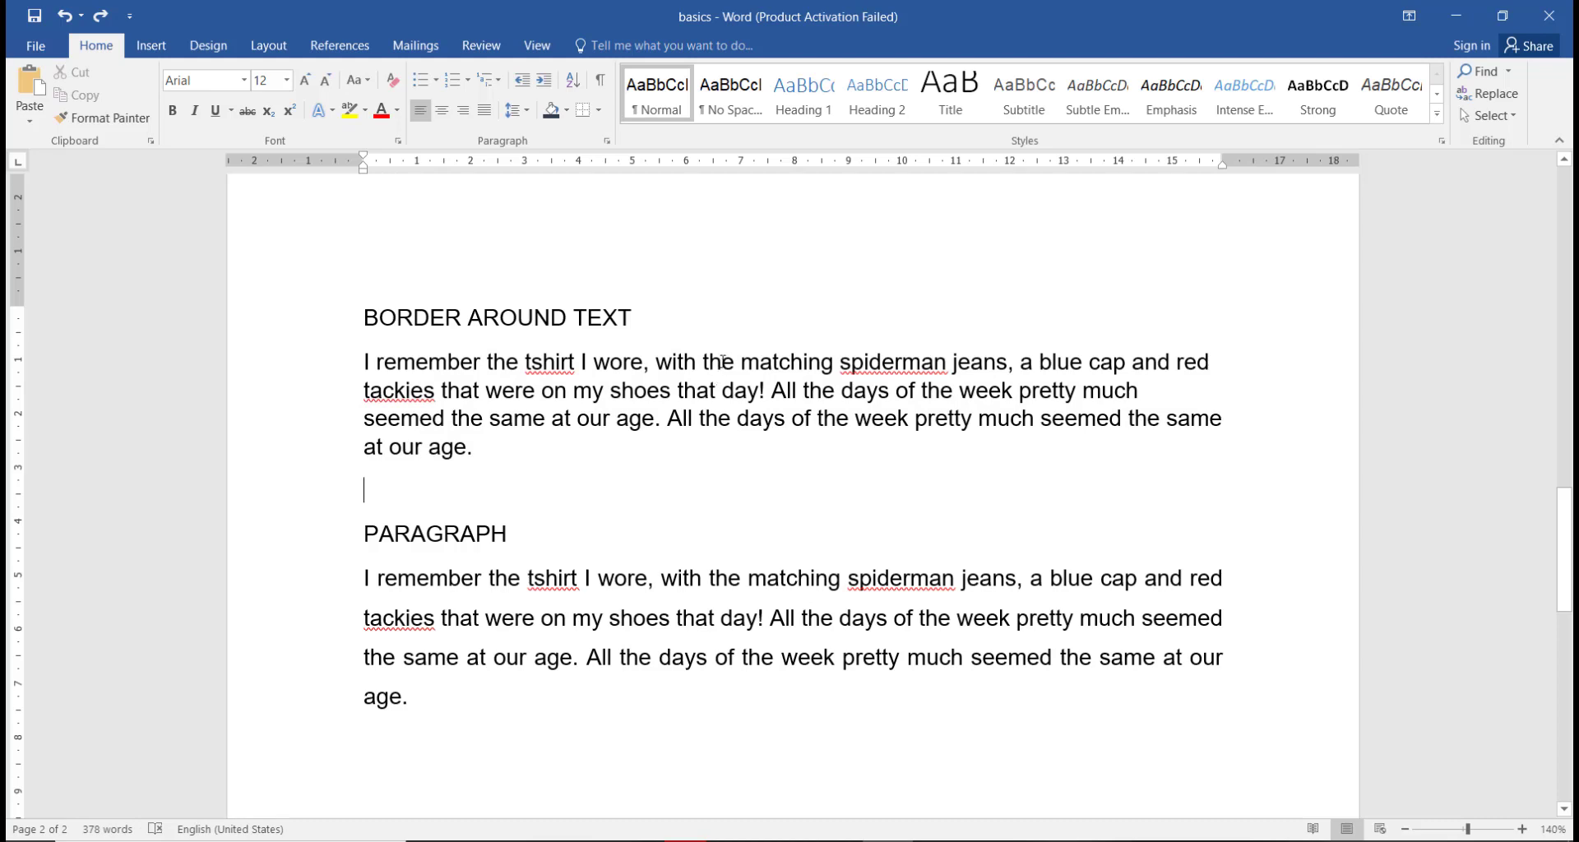
pyautogui.scroll(-3, 722, 360)
pyautogui.scroll(6, 723, 360)
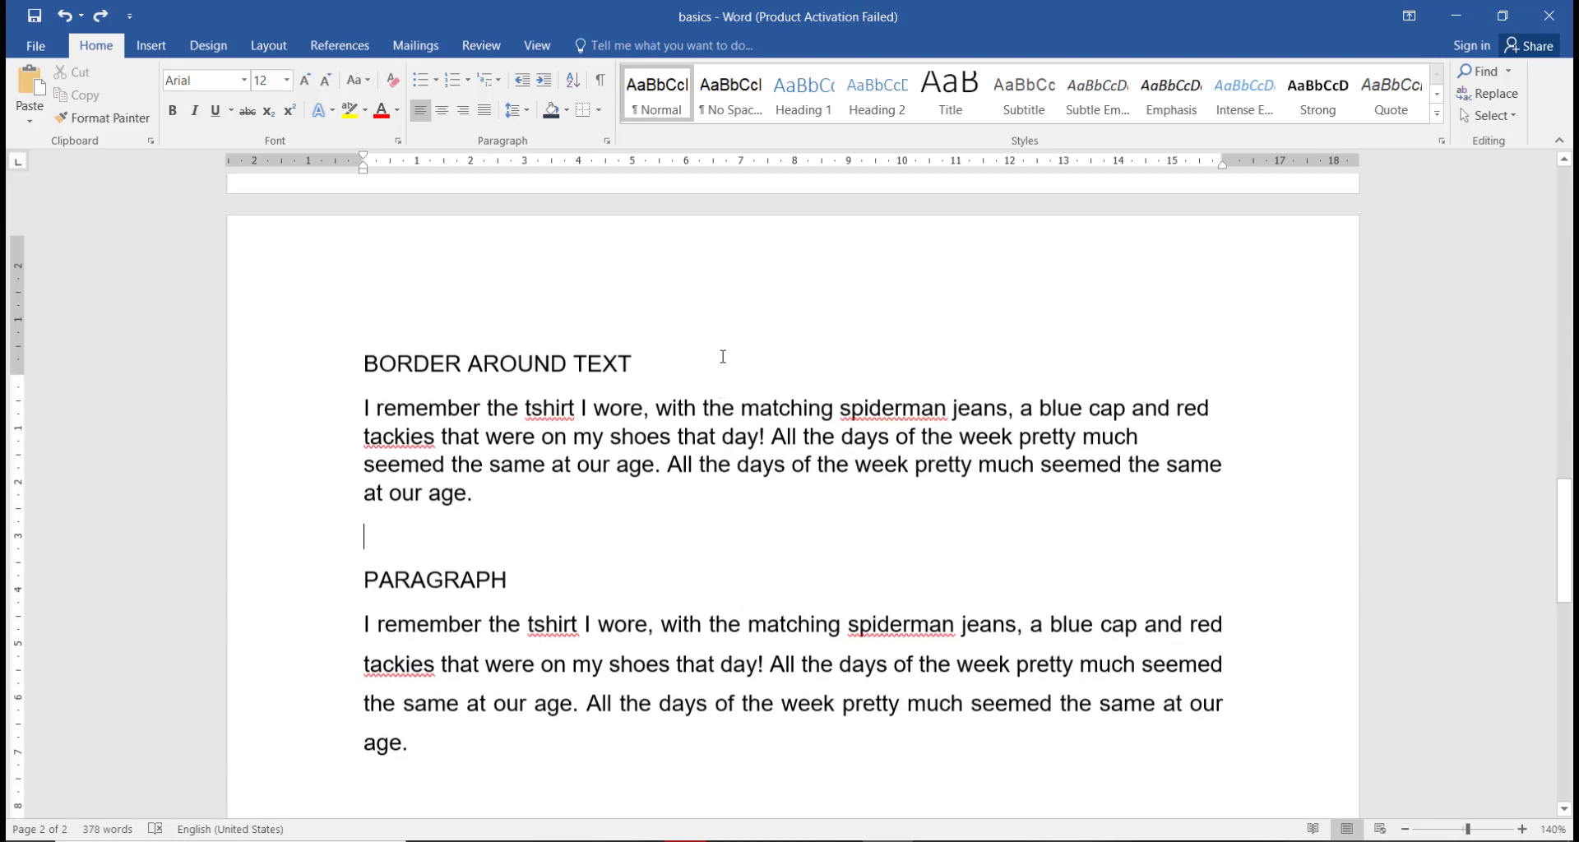
pyautogui.scroll(2, 723, 354)
pyautogui.scroll(-9, 726, 356)
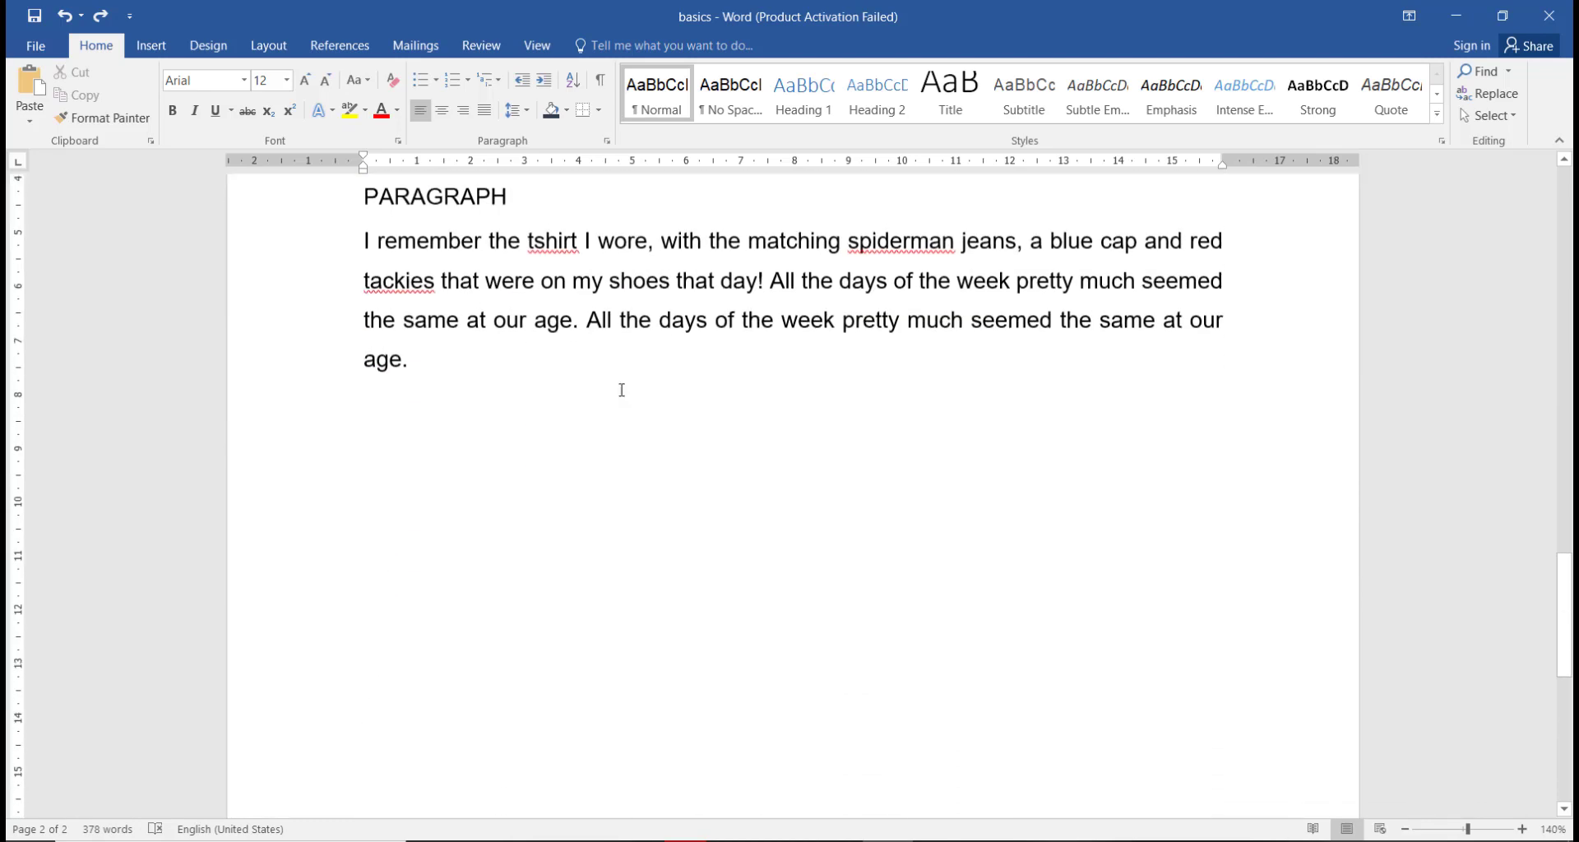
pyautogui.click(501, 437)
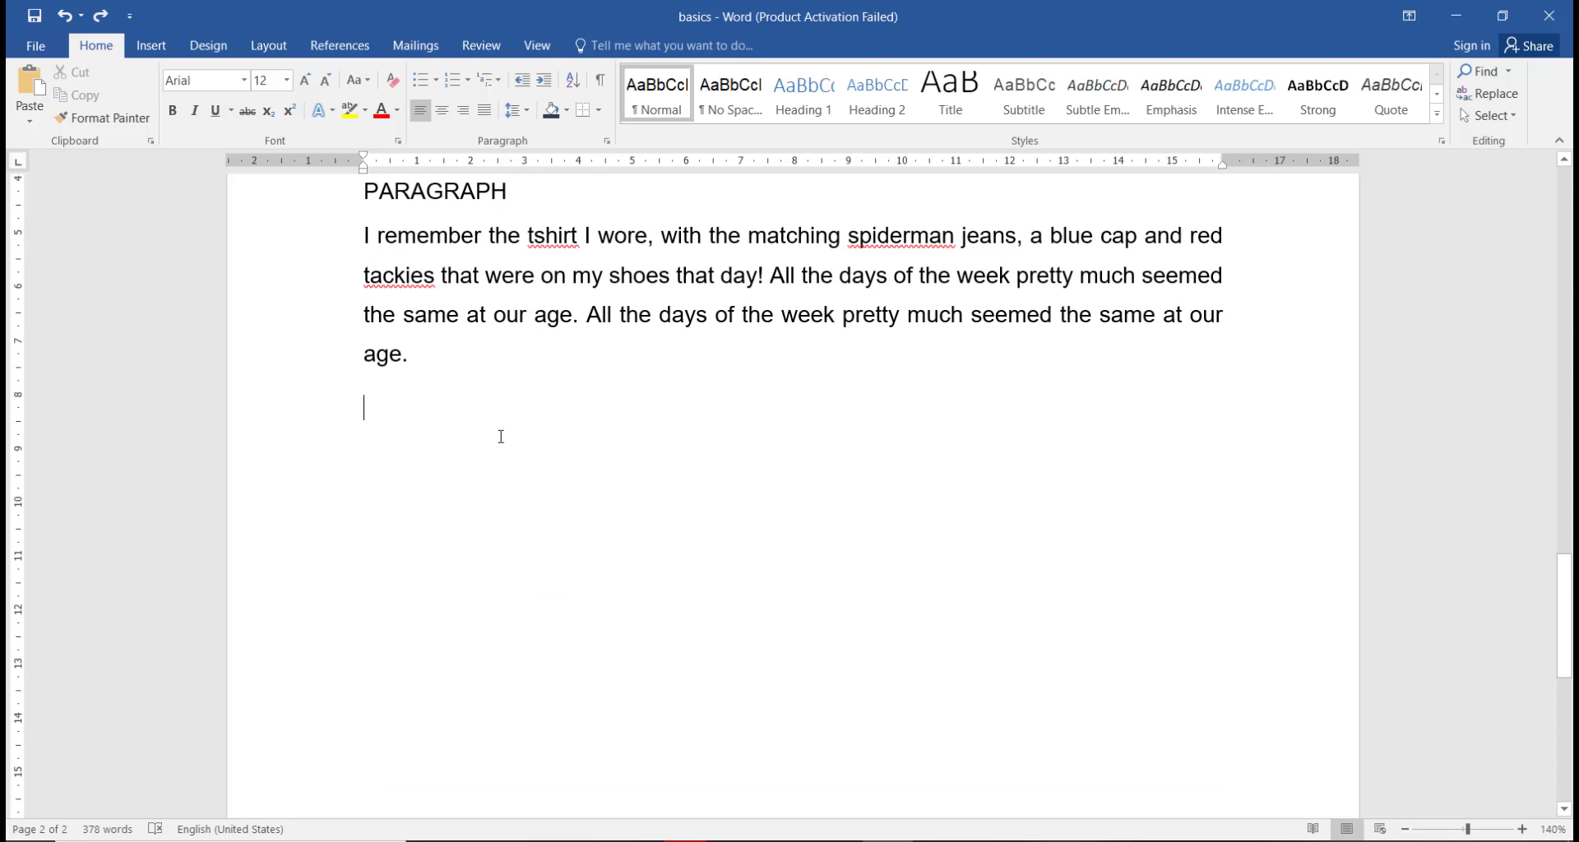
pyautogui.hotkey('ctrl', 'v')
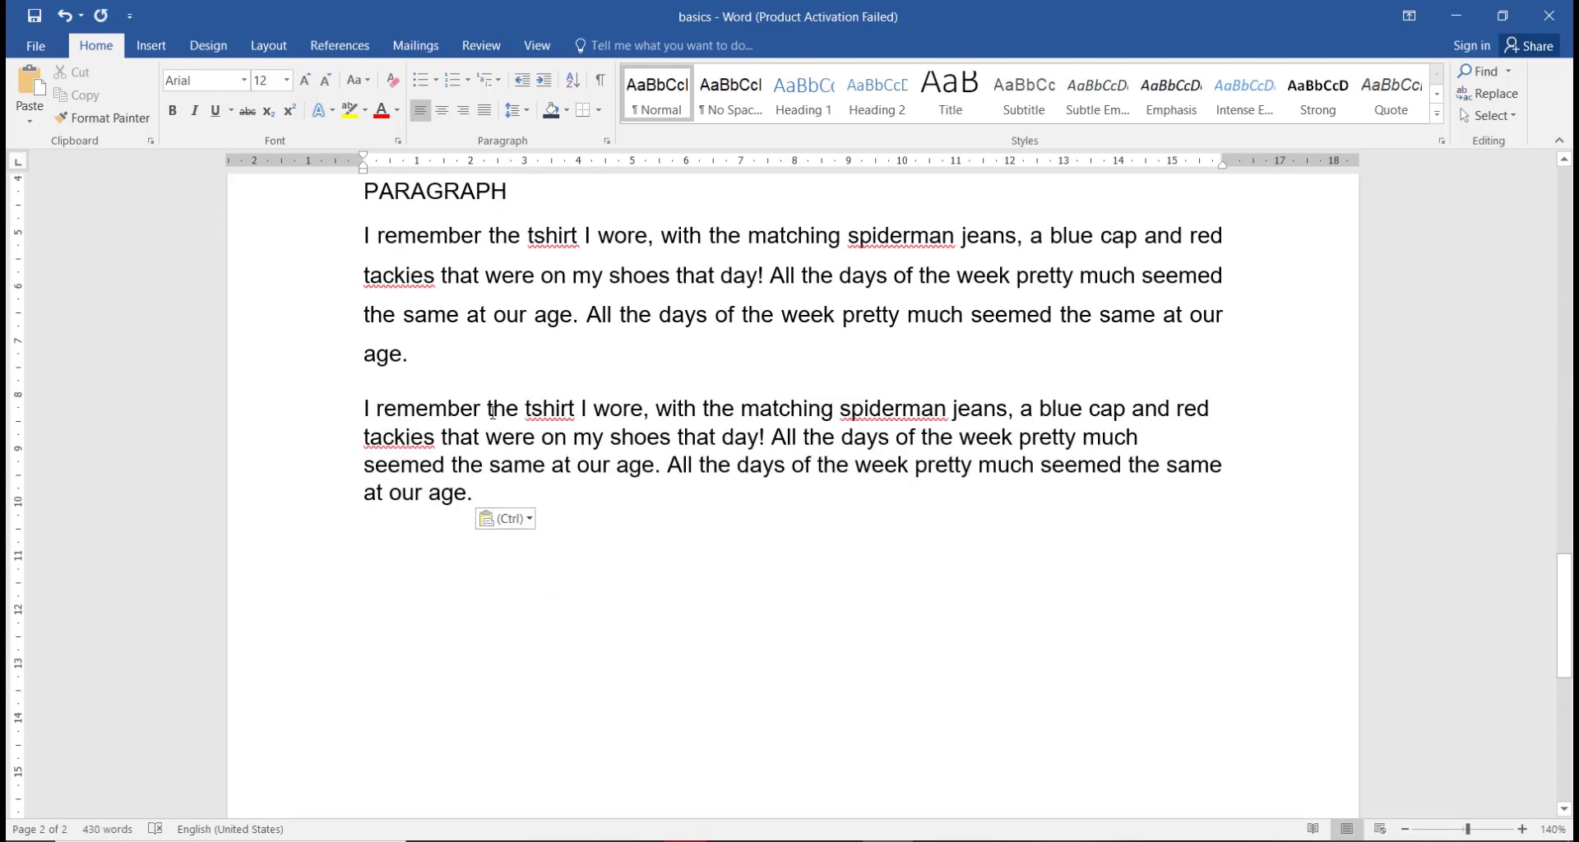
# Apply dark blue-gray shading to the newly pasted paragraph at the end of the PARAGRAPH section
pyautogui.moveTo(476, 503); pyautogui.dragTo(365, 409)
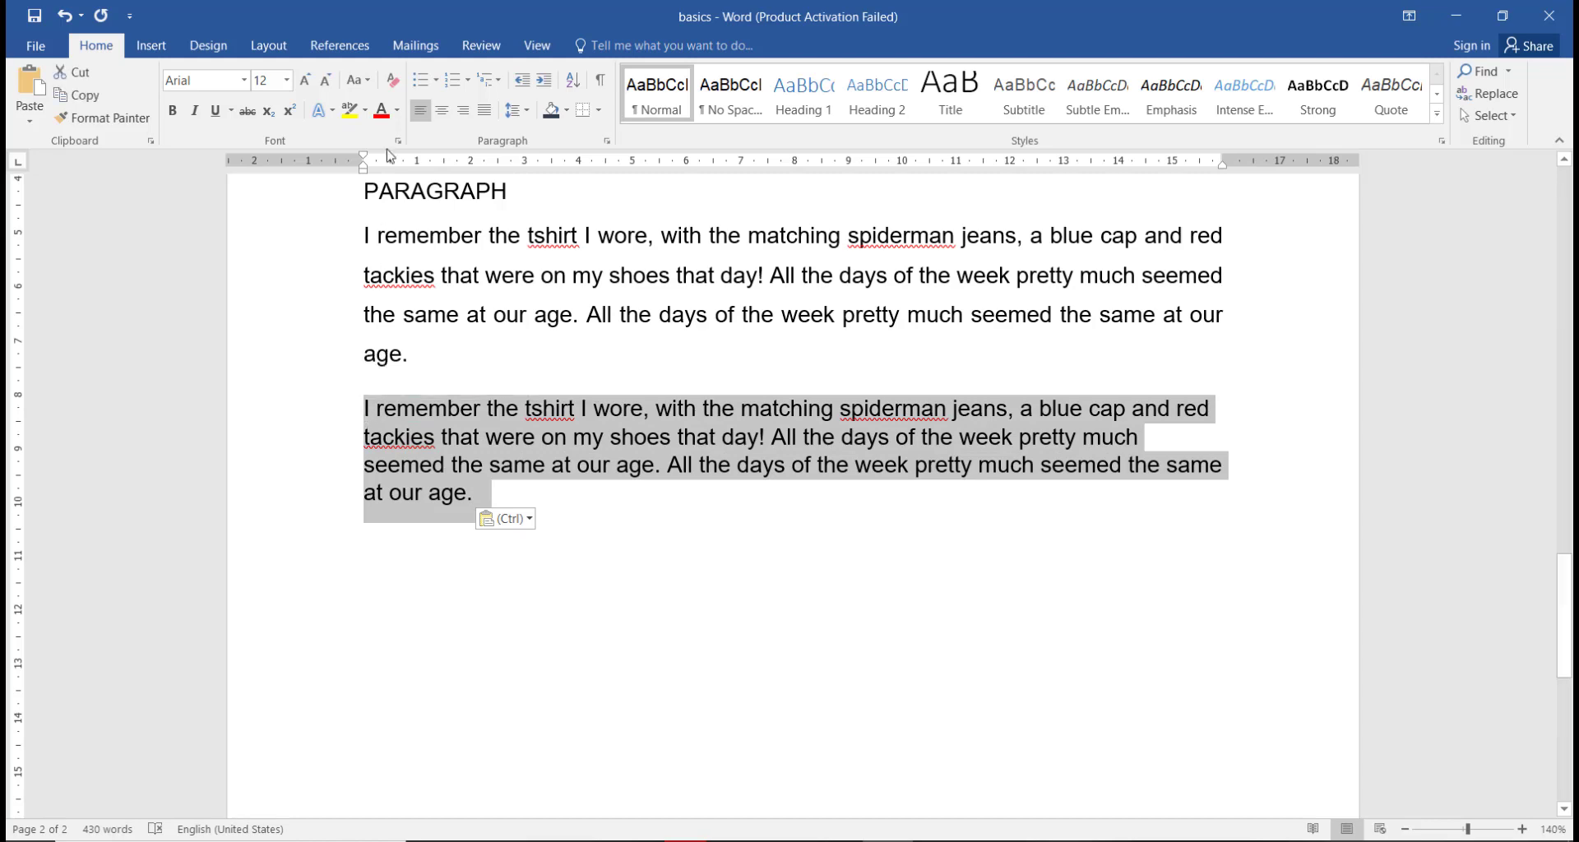
pyautogui.click(551, 109)
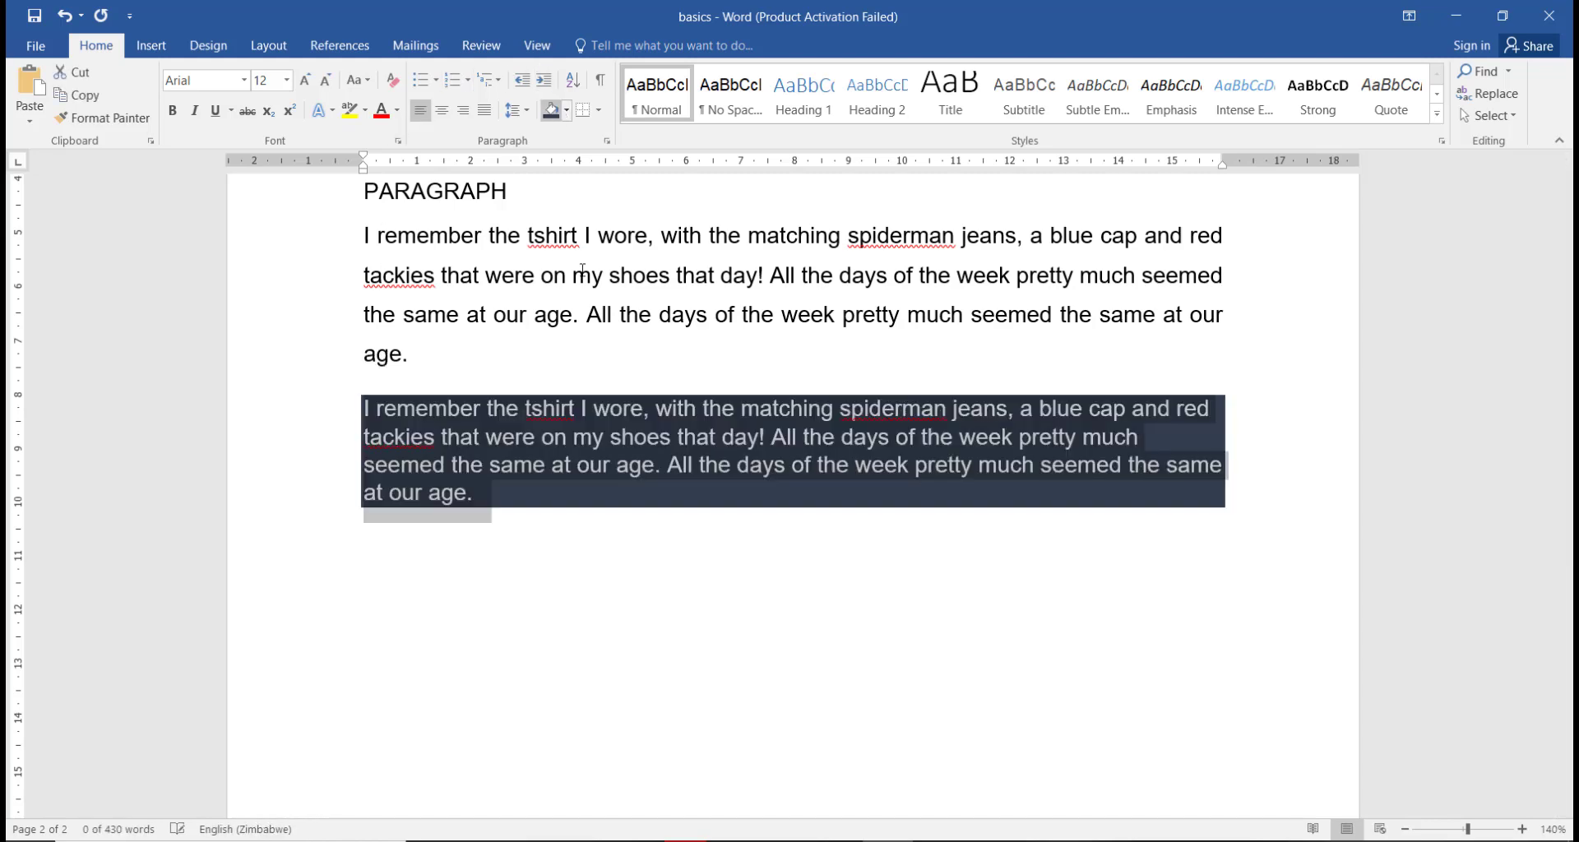
# Apply outside borders to the paragraph under BORDER AROUND TEXT
pyautogui.click(812, 700)
pyautogui.scroll(4, 839, 568)
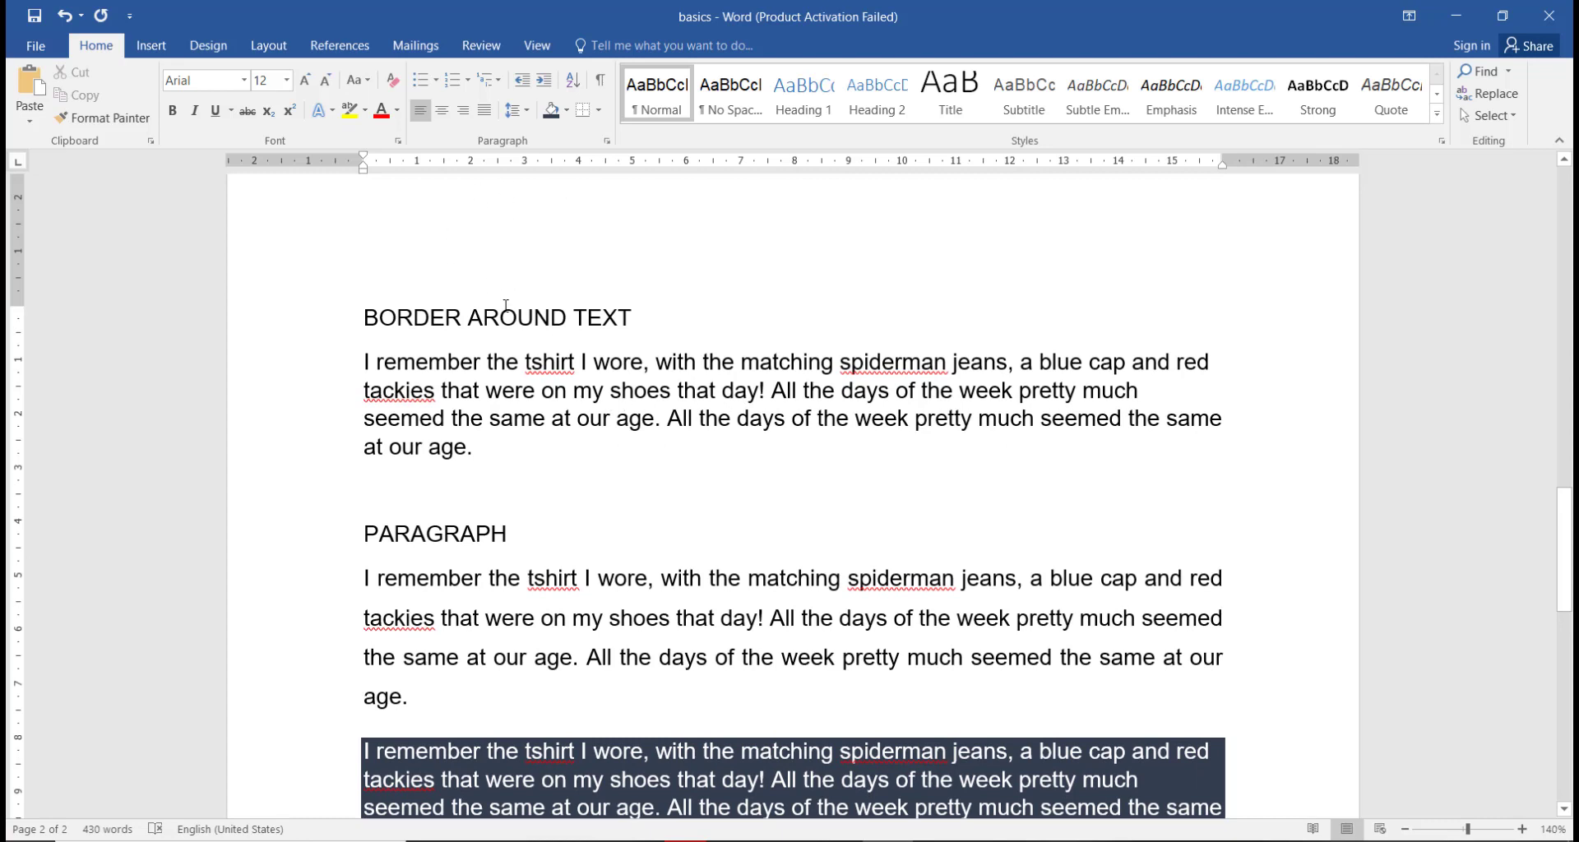
pyautogui.moveTo(499, 454); pyautogui.dragTo(364, 362)
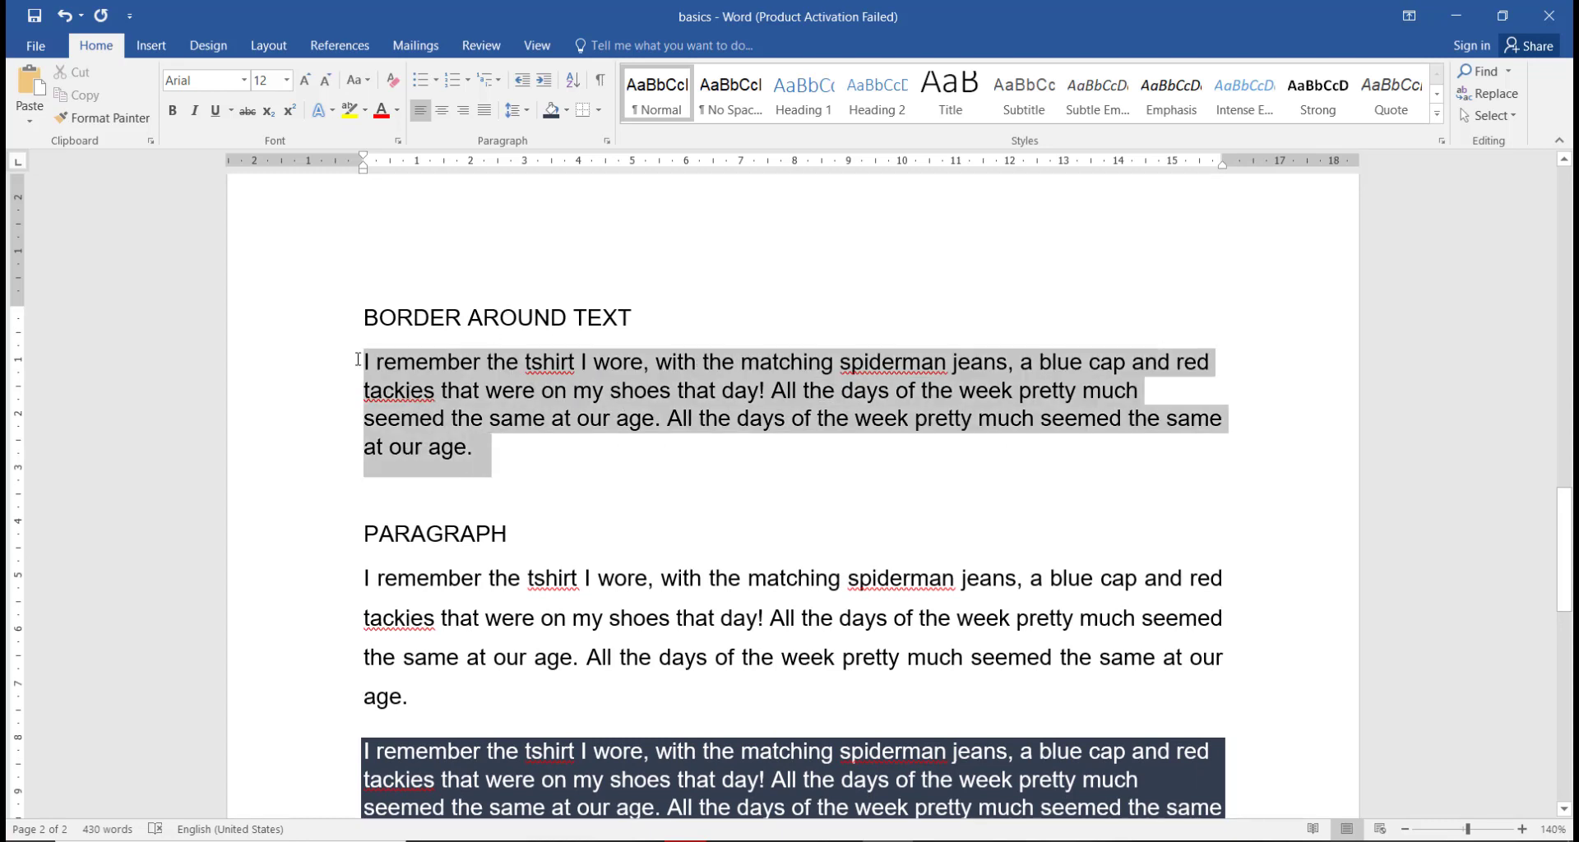
pyautogui.click(600, 112)
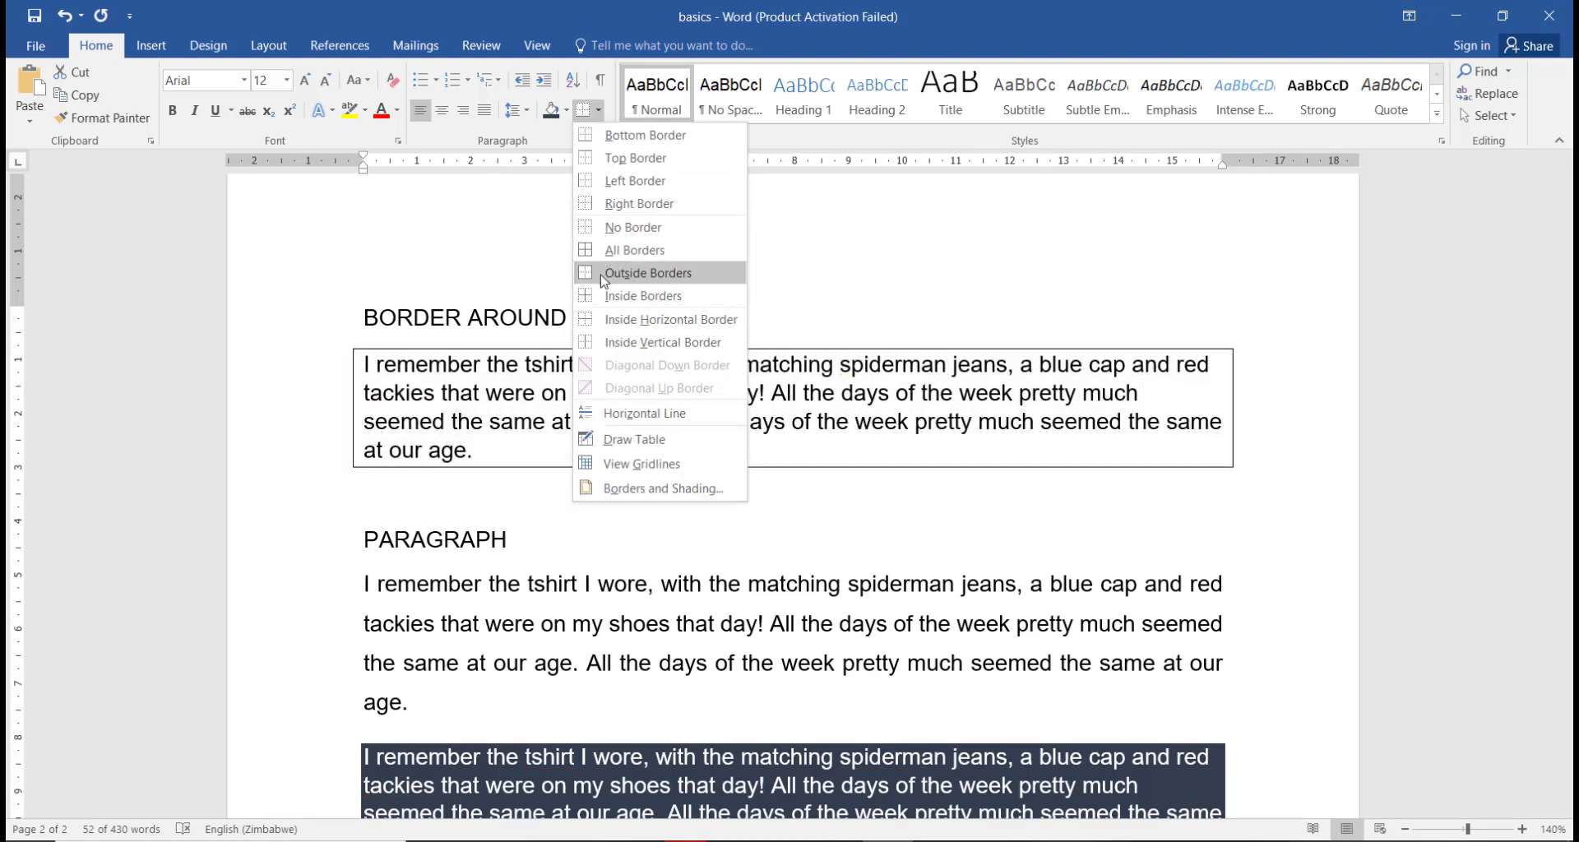
pyautogui.click(622, 272)
pyautogui.click(887, 503)
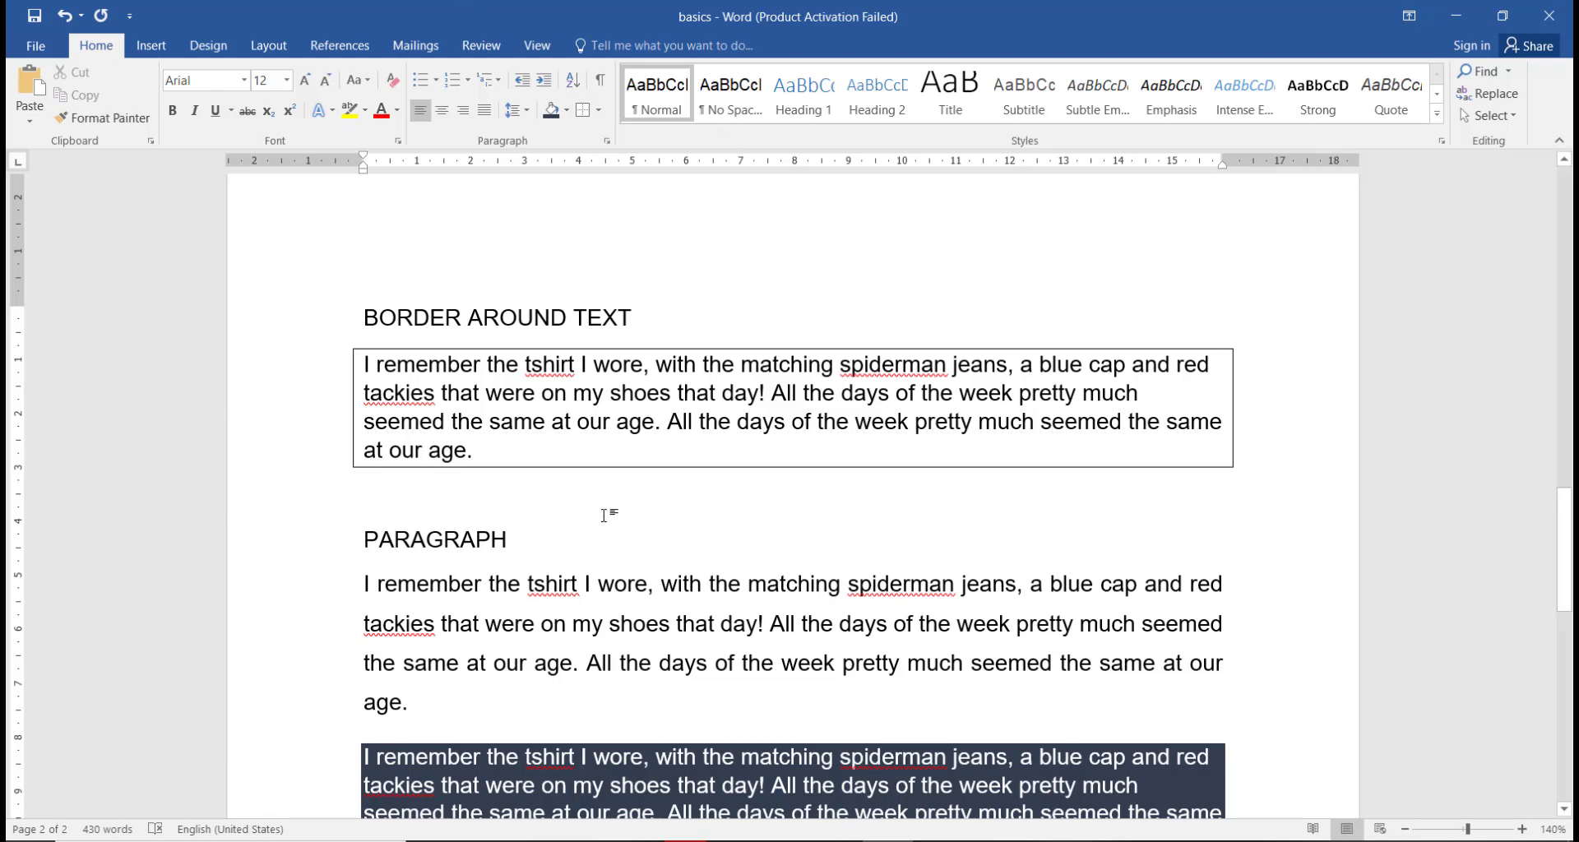
# Add the heading "HIGHLIGHT PARAGRAPH" on a new line directly above the dark blue-gray shaded paragraph
pyautogui.scroll(-3, 603, 515)
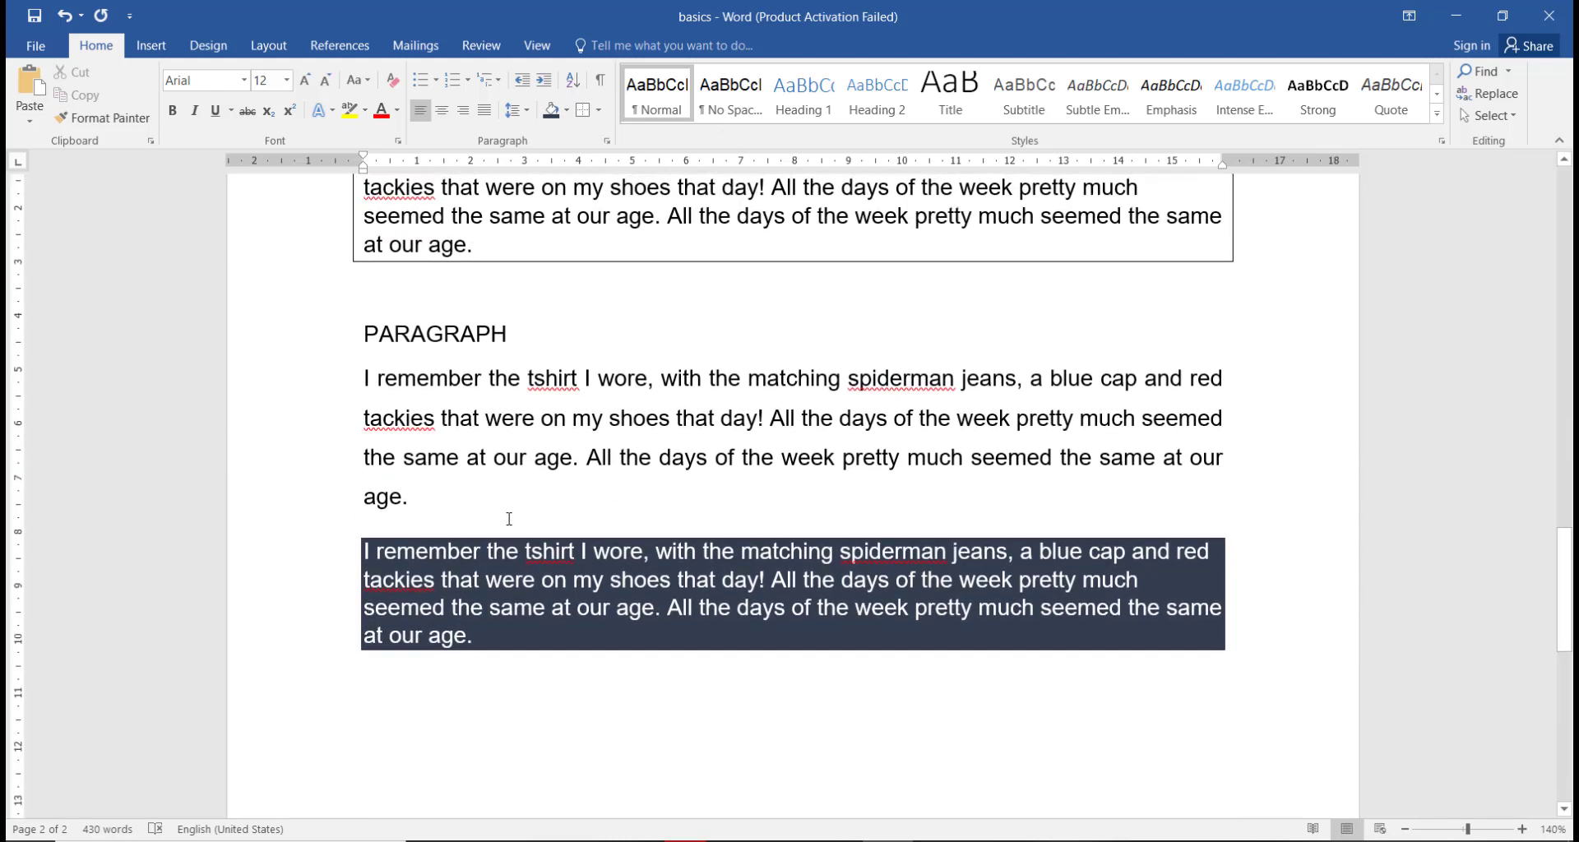
pyautogui.click(509, 519)
pyautogui.press('Return')
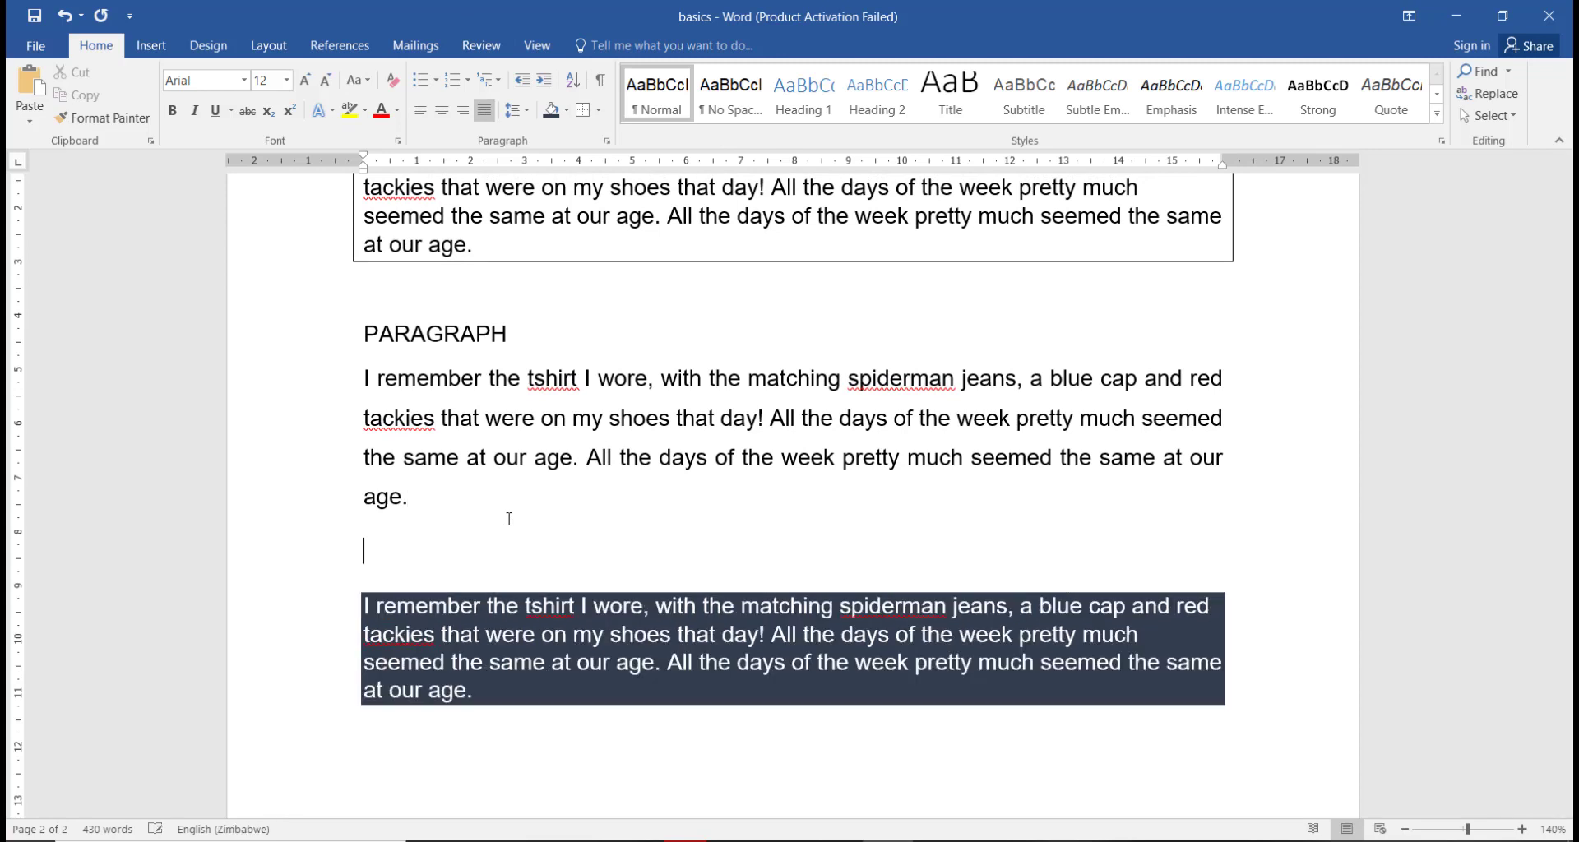
pyautogui.write('HIGHT')
pyautogui.press('BackSpace')
pyautogui.write('LIGH ')
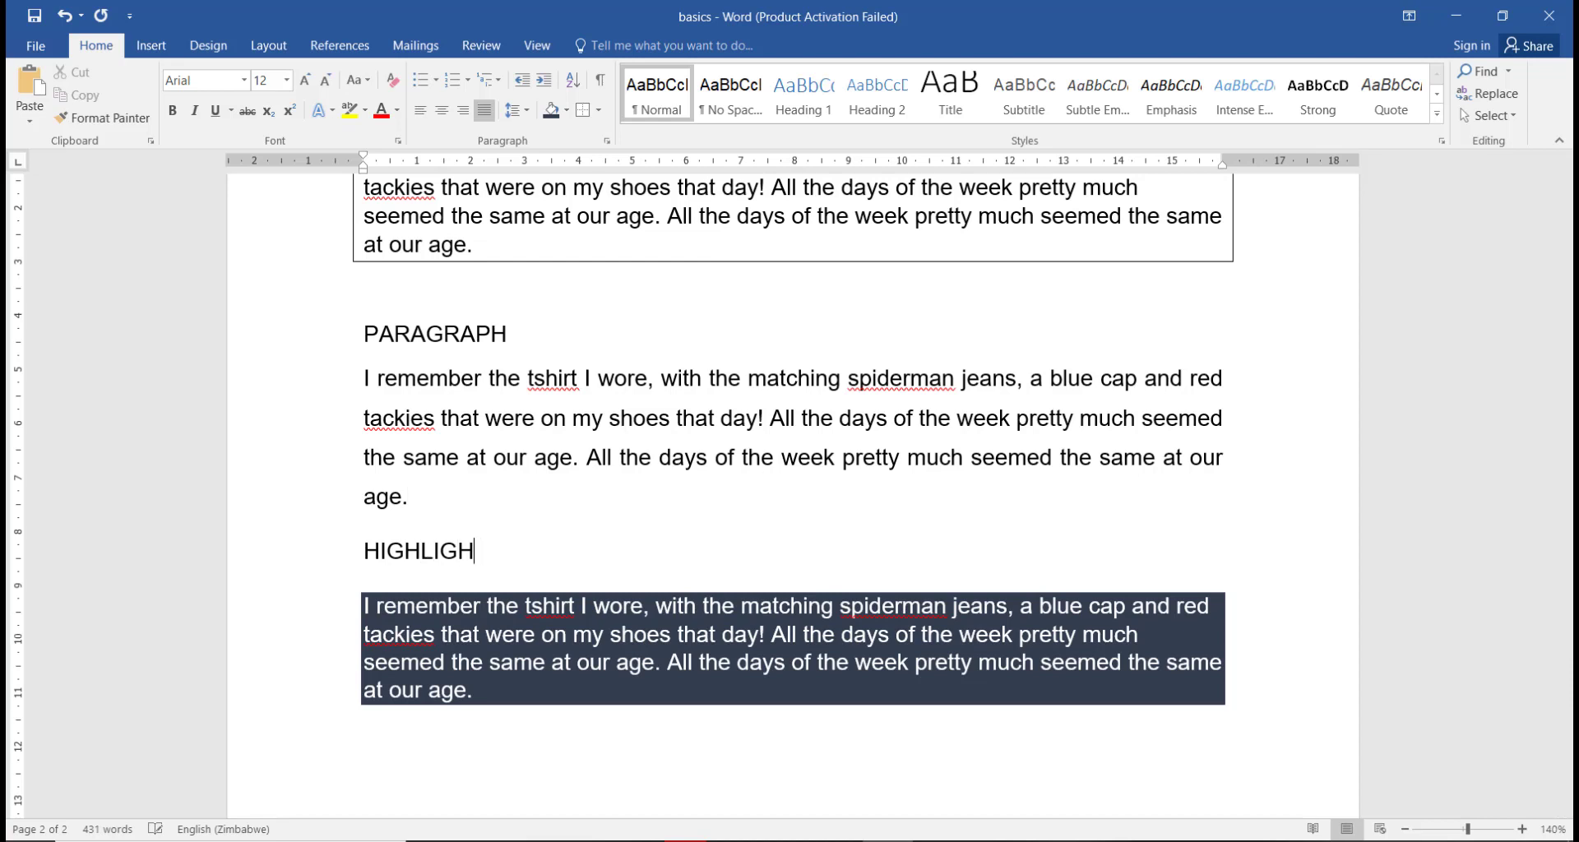
pyautogui.write('T PARAGA')
pyautogui.press('BackSpace')
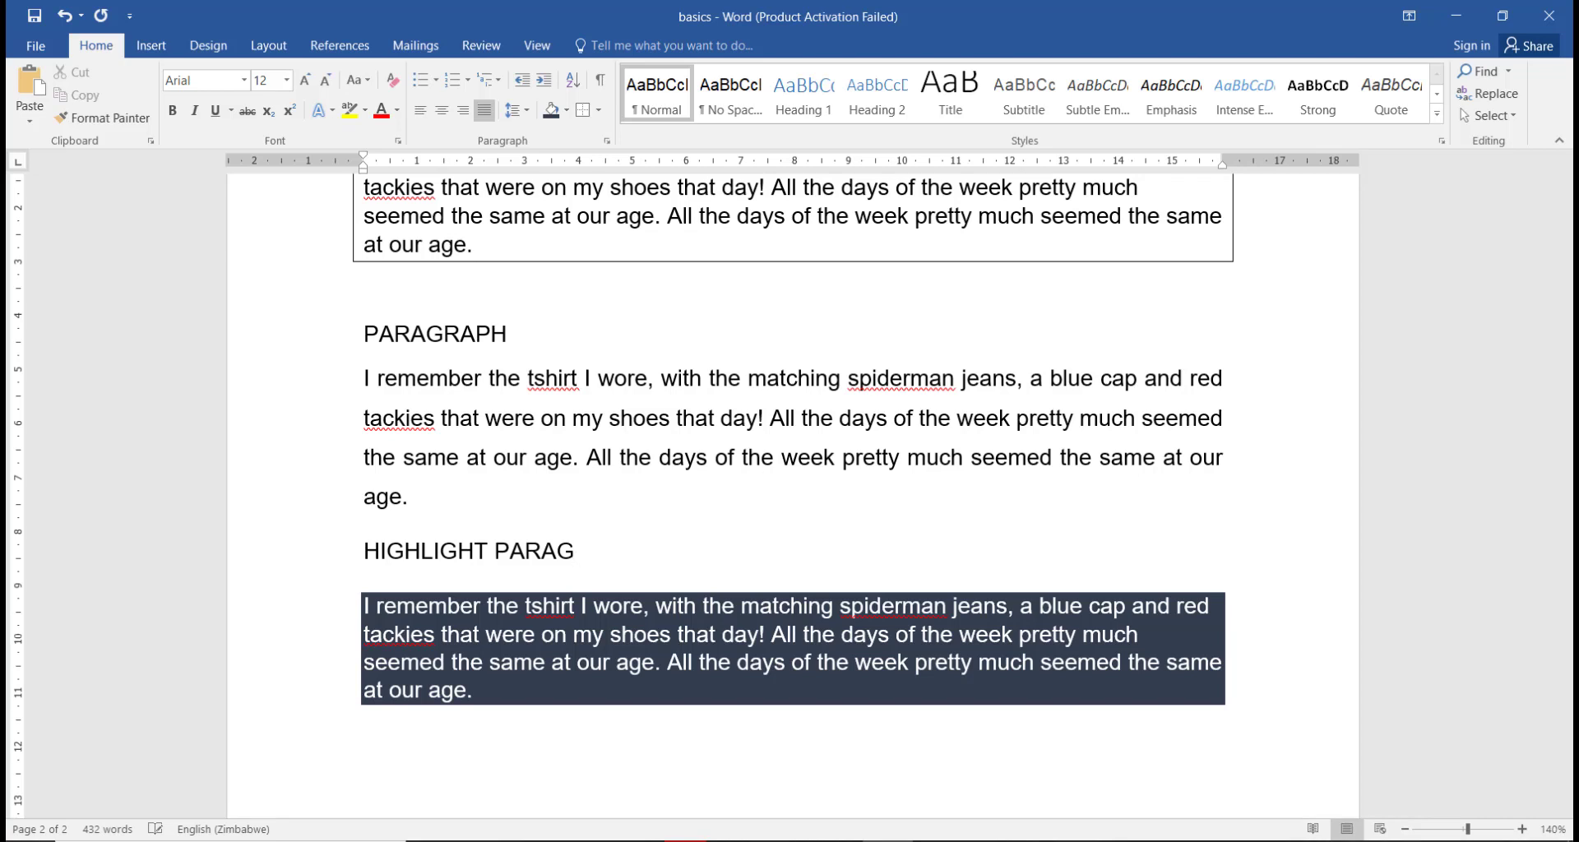
pyautogui.write('RAPH')
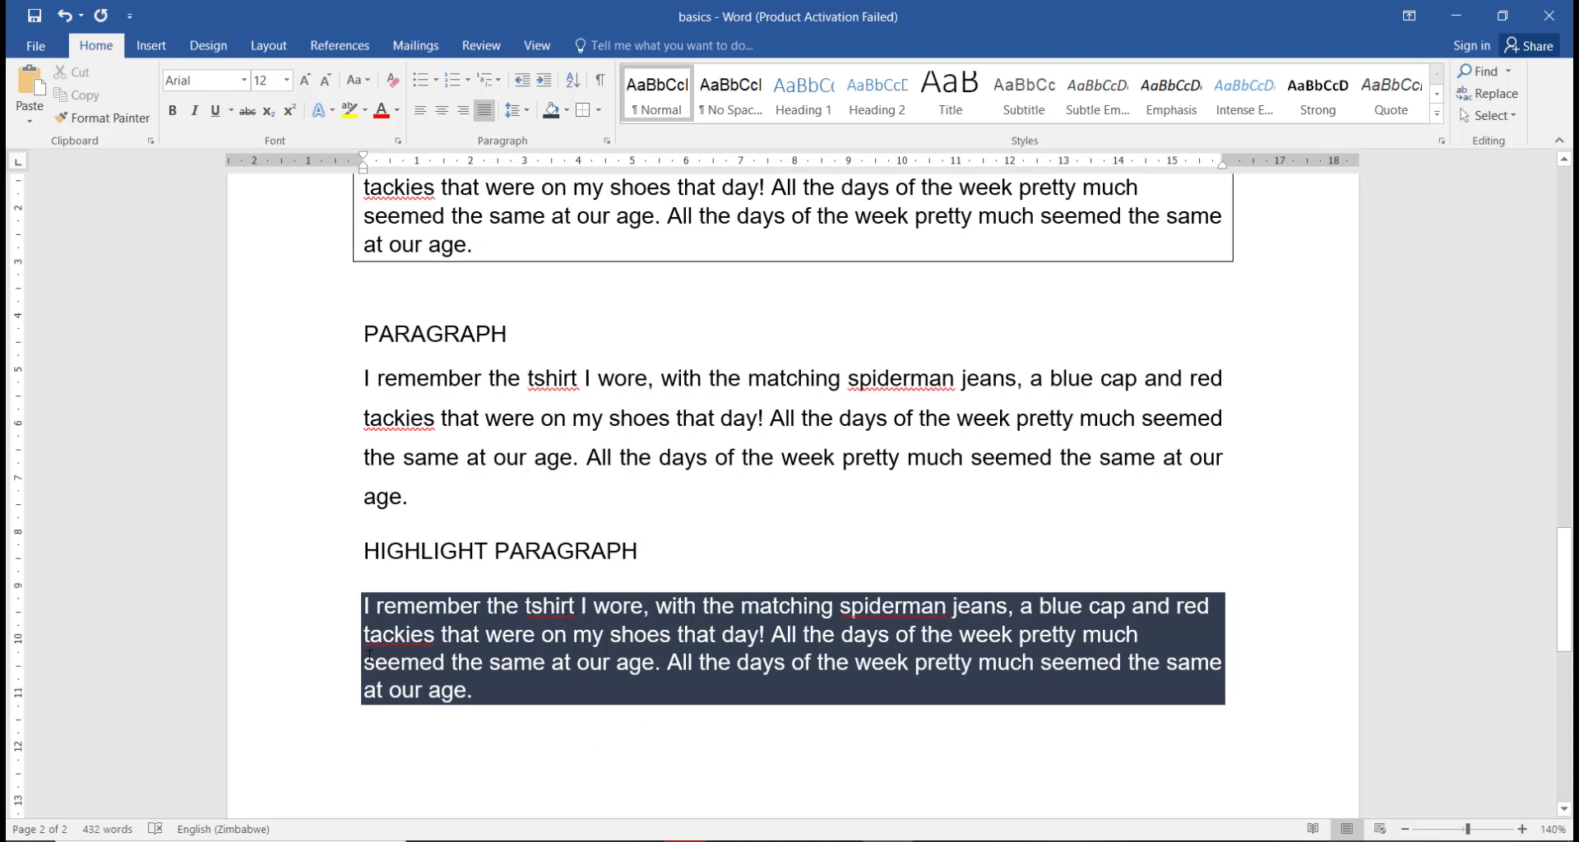
# Review the whole document from the title through the text styles, border, paragraph and highlight sections
pyautogui.scroll(3, 394, 650)
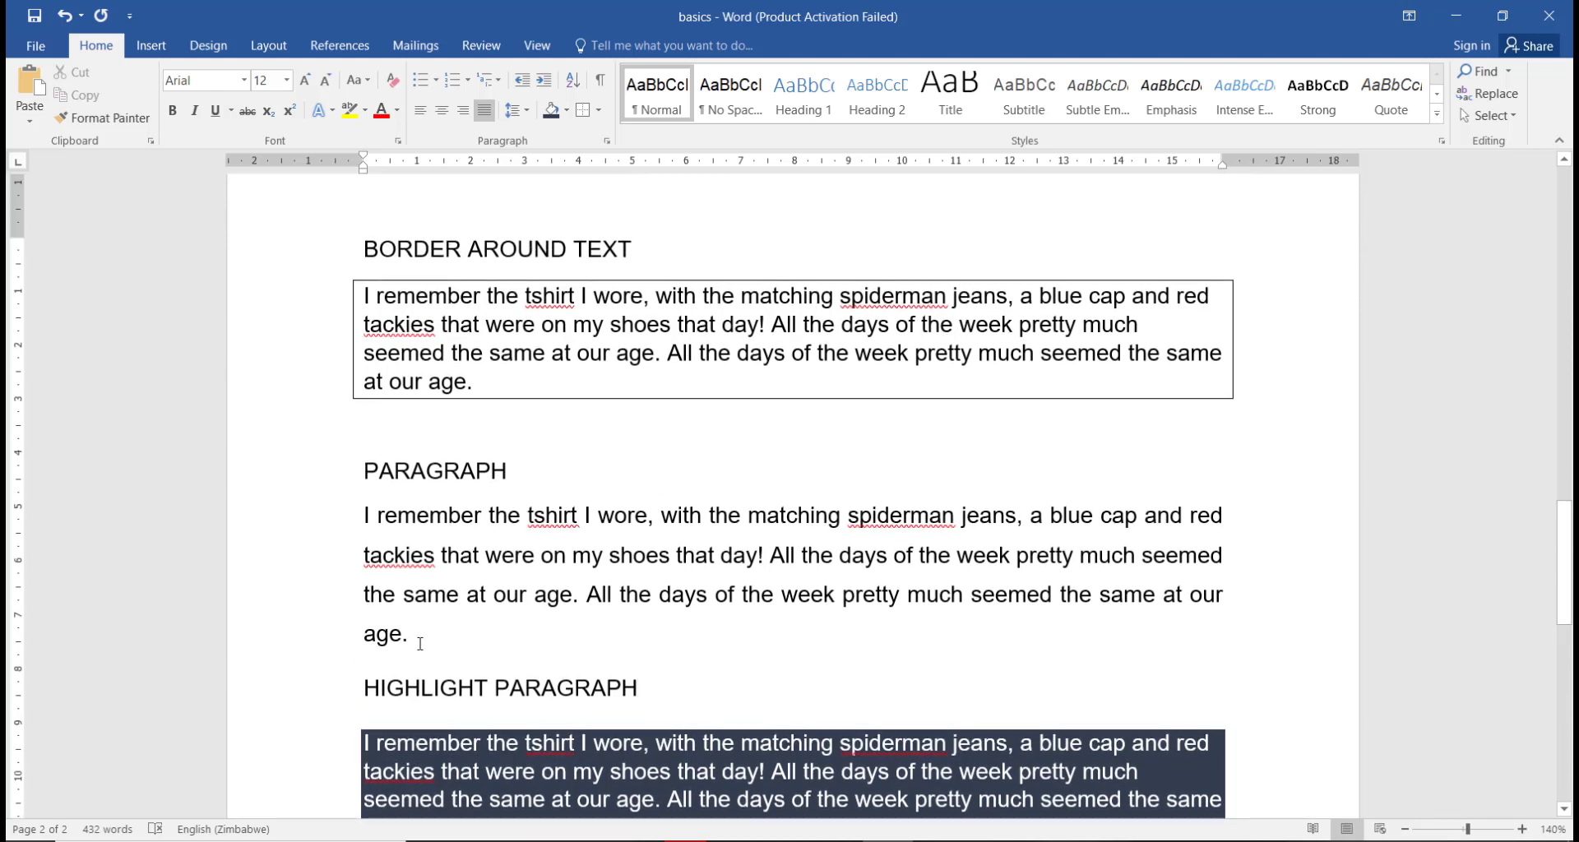
pyautogui.scroll(15, 419, 633)
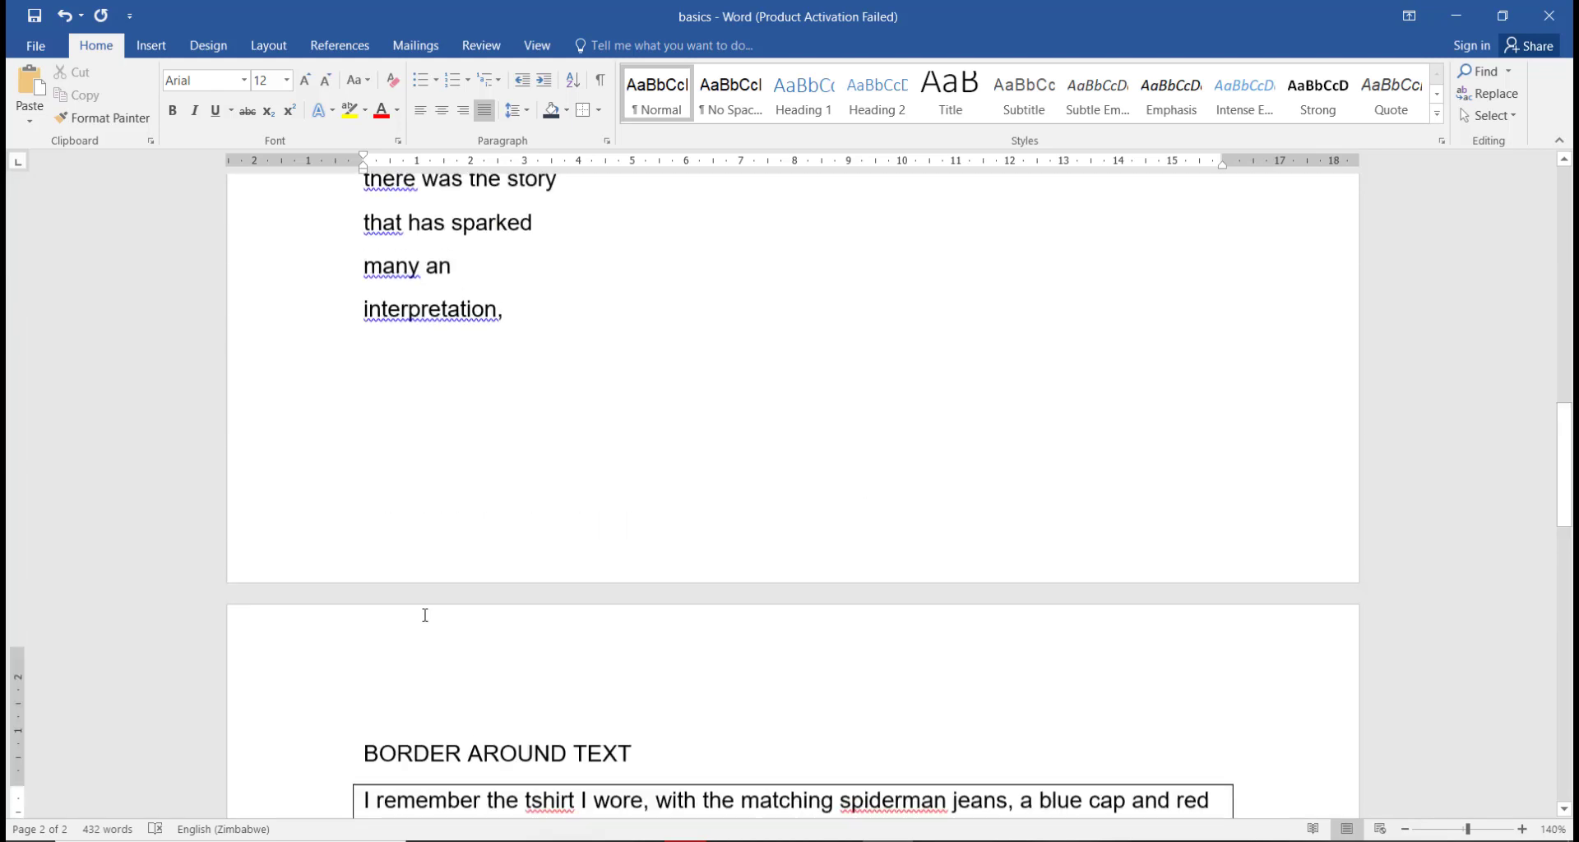
pyautogui.scroll(7, 422, 615)
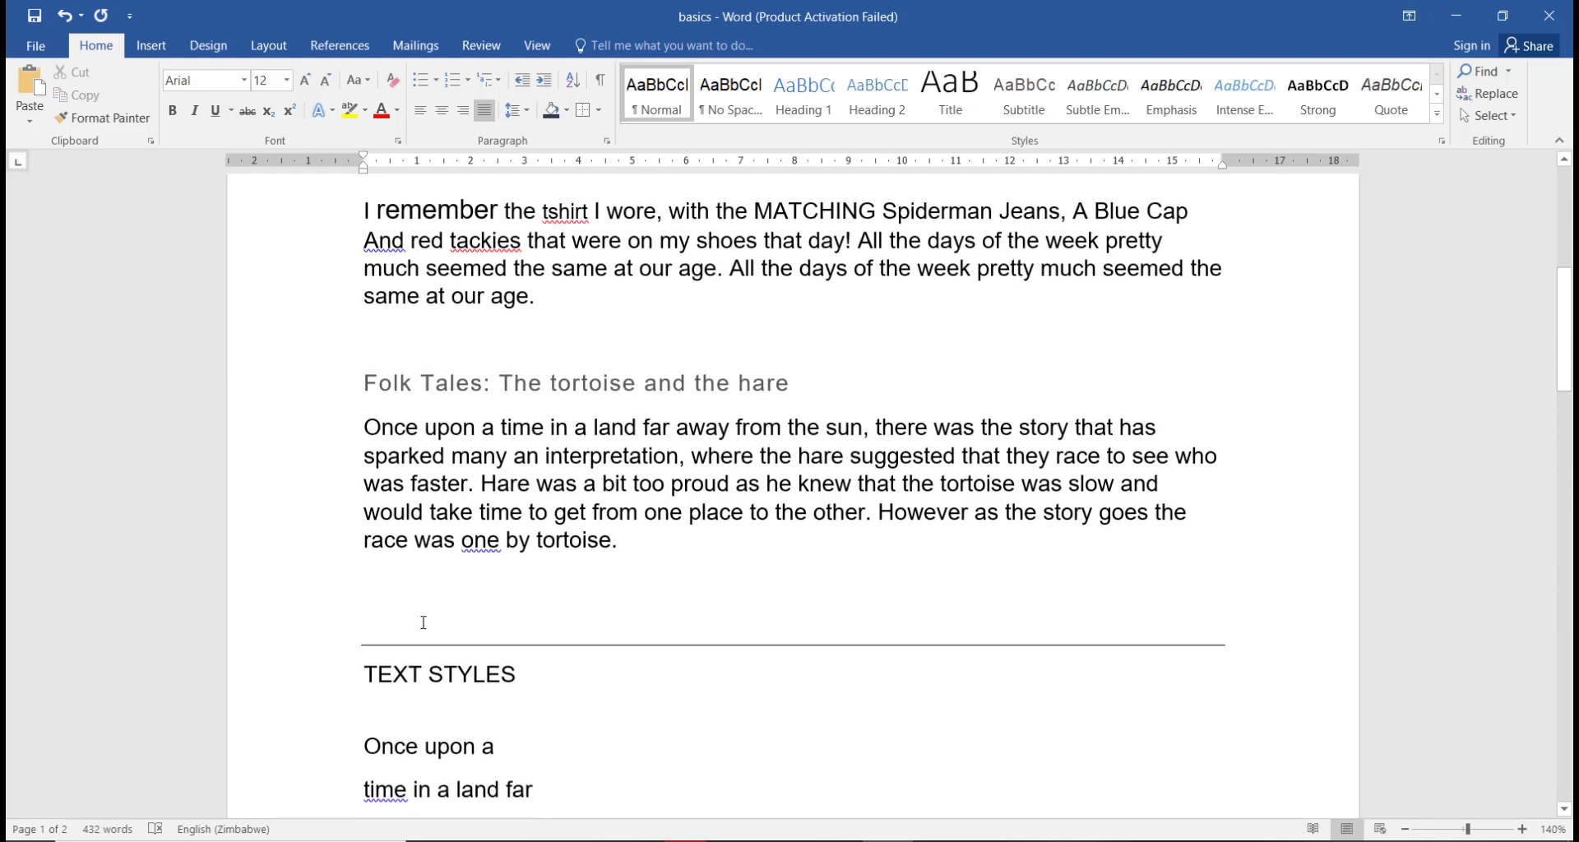
pyautogui.scroll(-15, 424, 617)
pyautogui.scroll(-20, 423, 621)
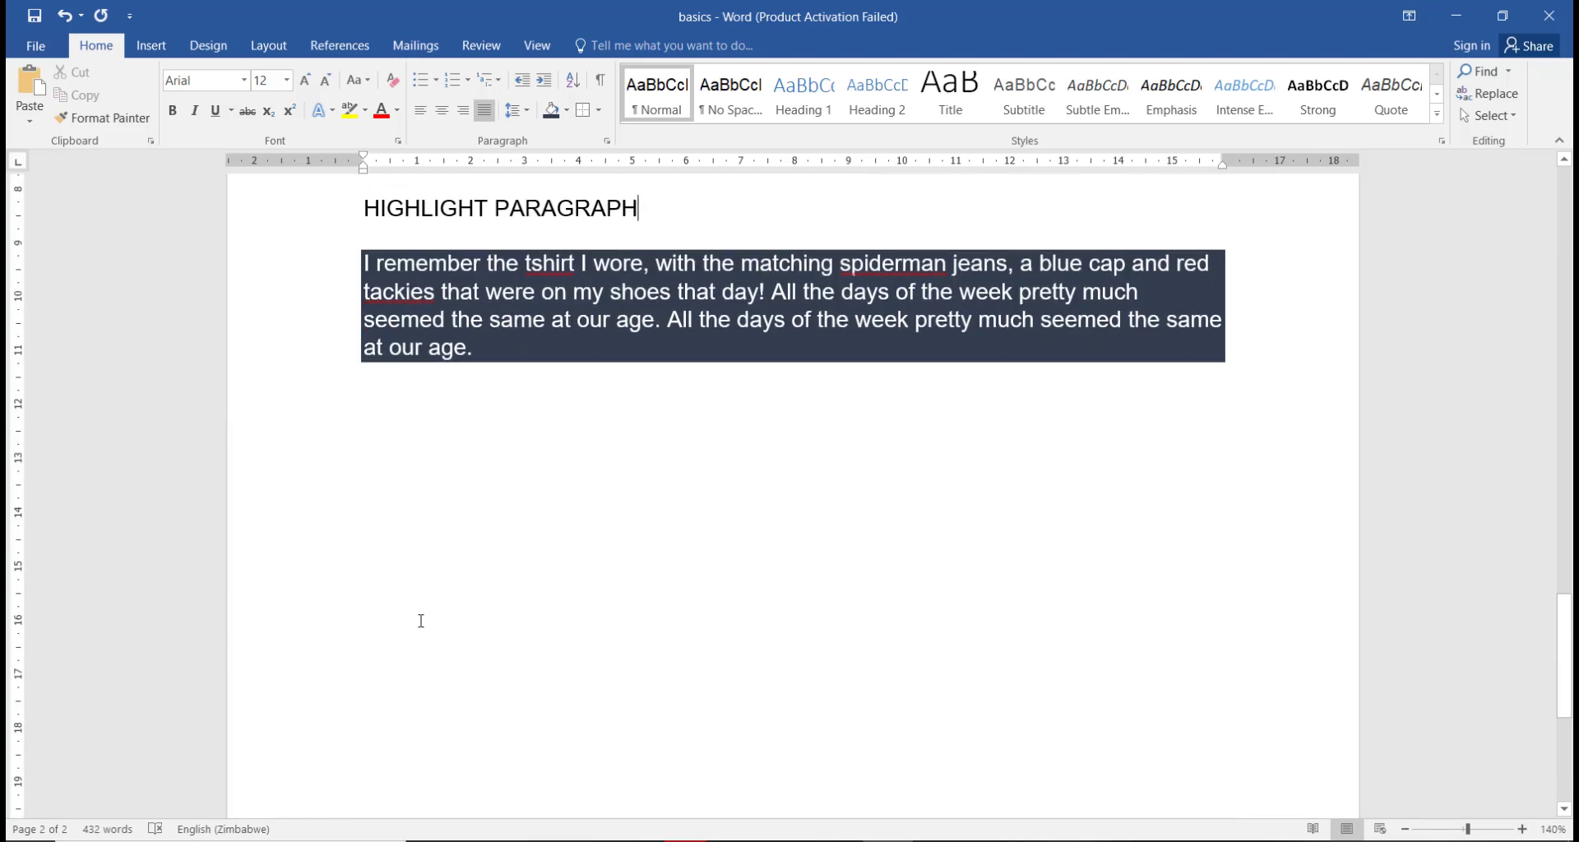
pyautogui.scroll(20, 420, 622)
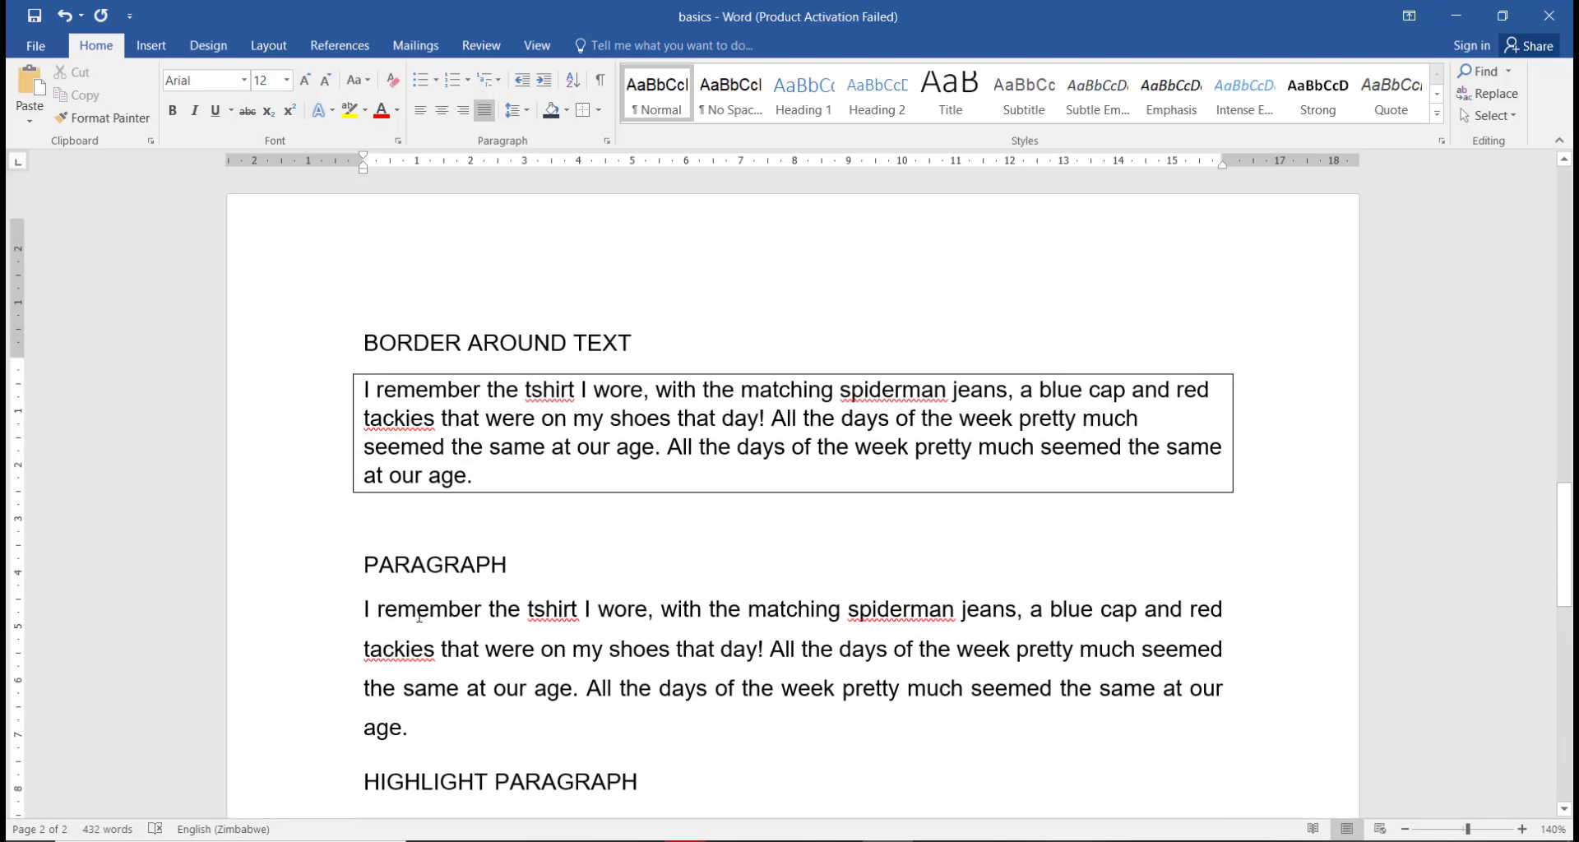
pyautogui.scroll(19, 419, 616)
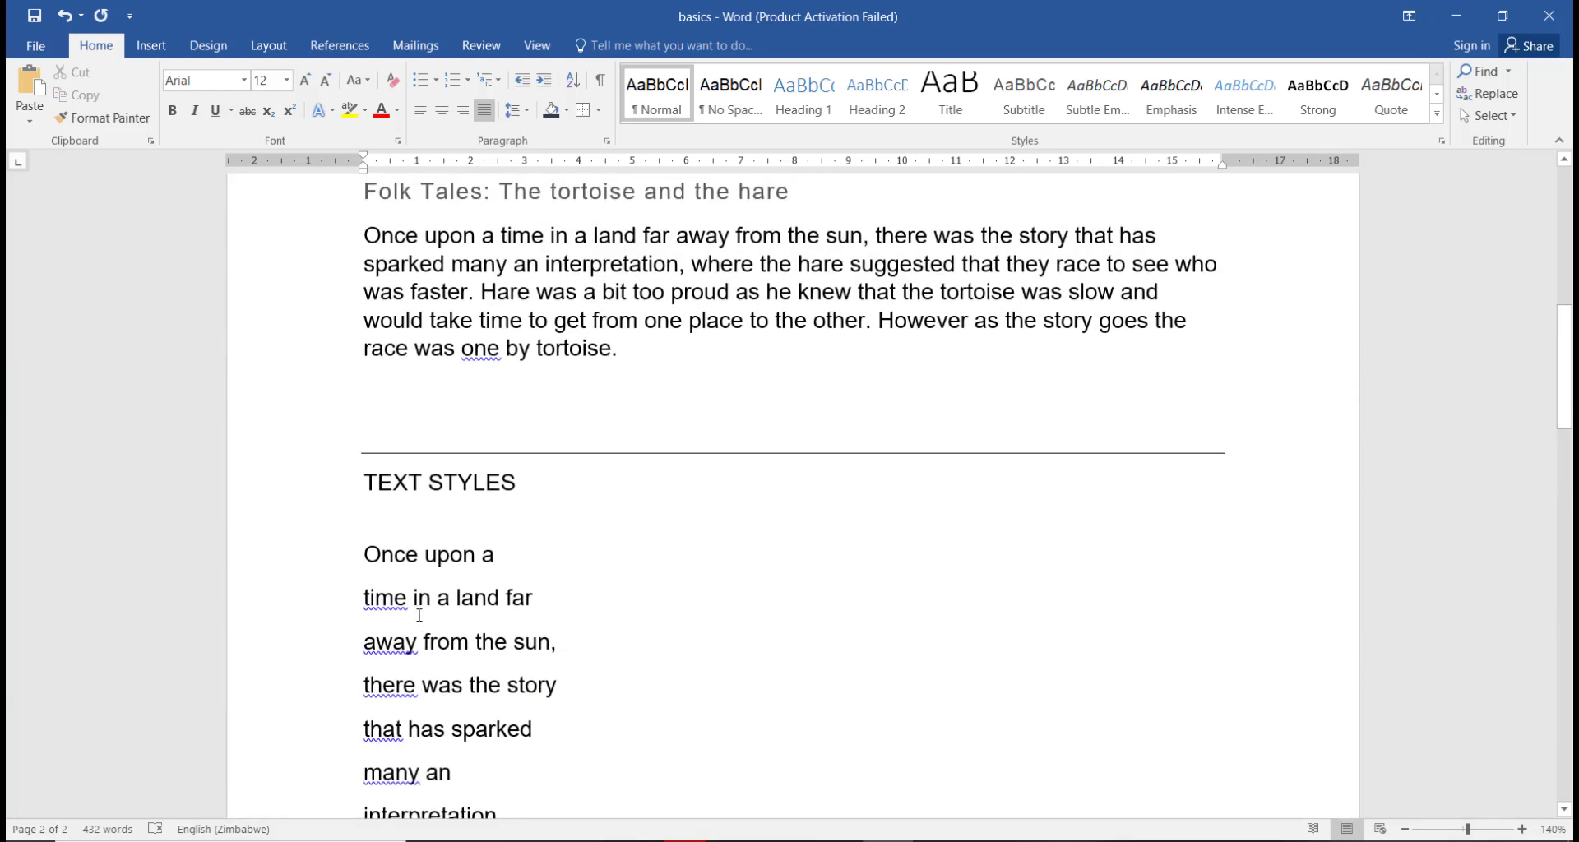
pyautogui.scroll(15, 419, 616)
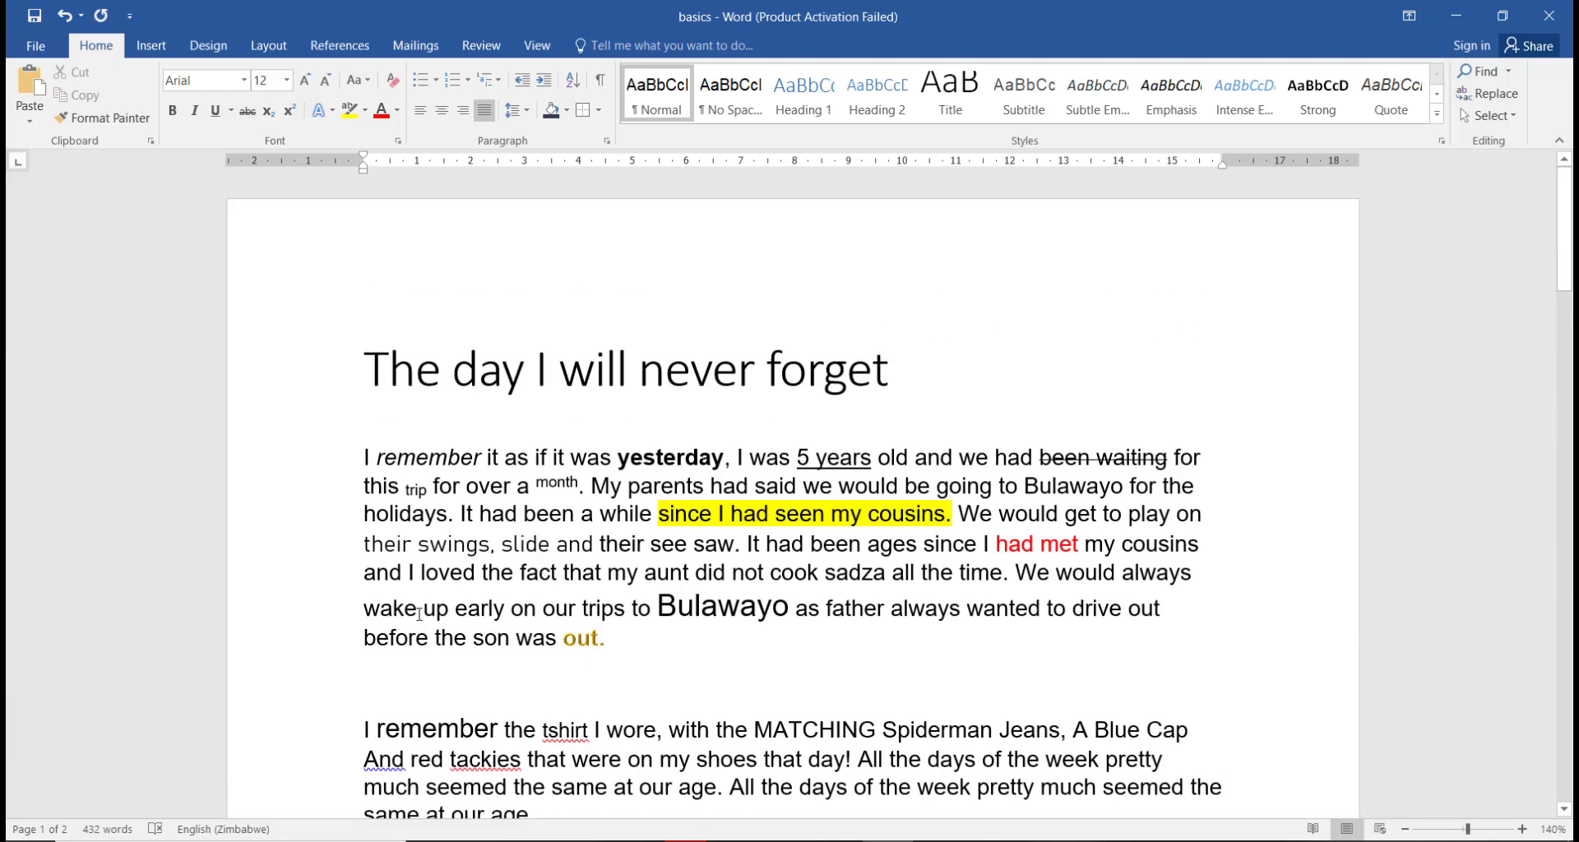
pyautogui.scroll(-10, 420, 615)
pyautogui.scroll(-20, 420, 615)
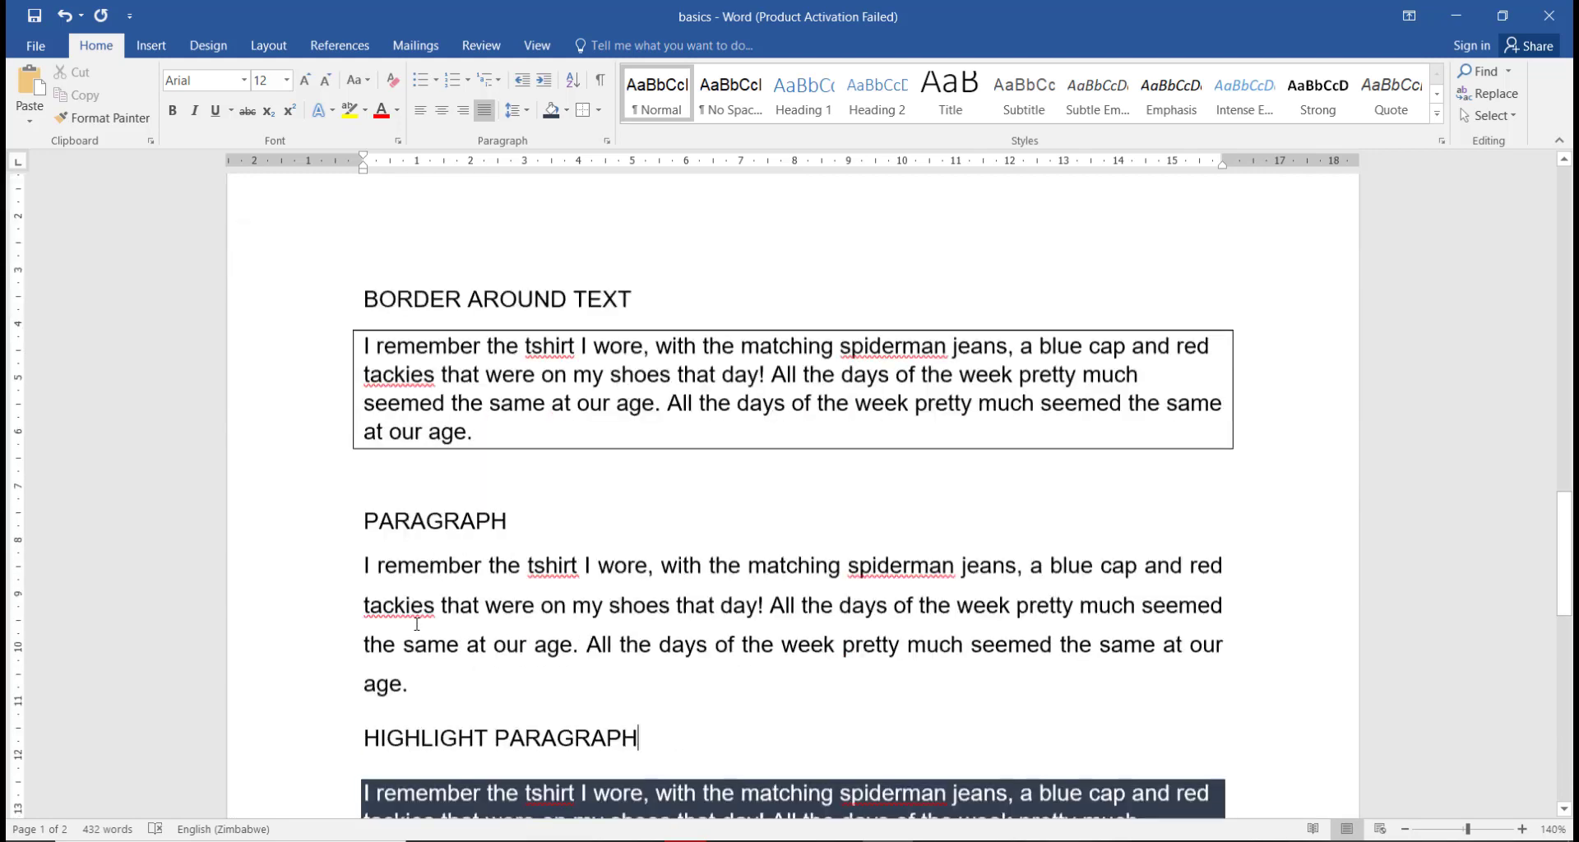
# Add the heading "LISTS IN WORD" on the empty line below the shaded paragraph
pyautogui.scroll(-8, 417, 625)
pyautogui.scroll(3, 416, 608)
pyautogui.click(429, 492)
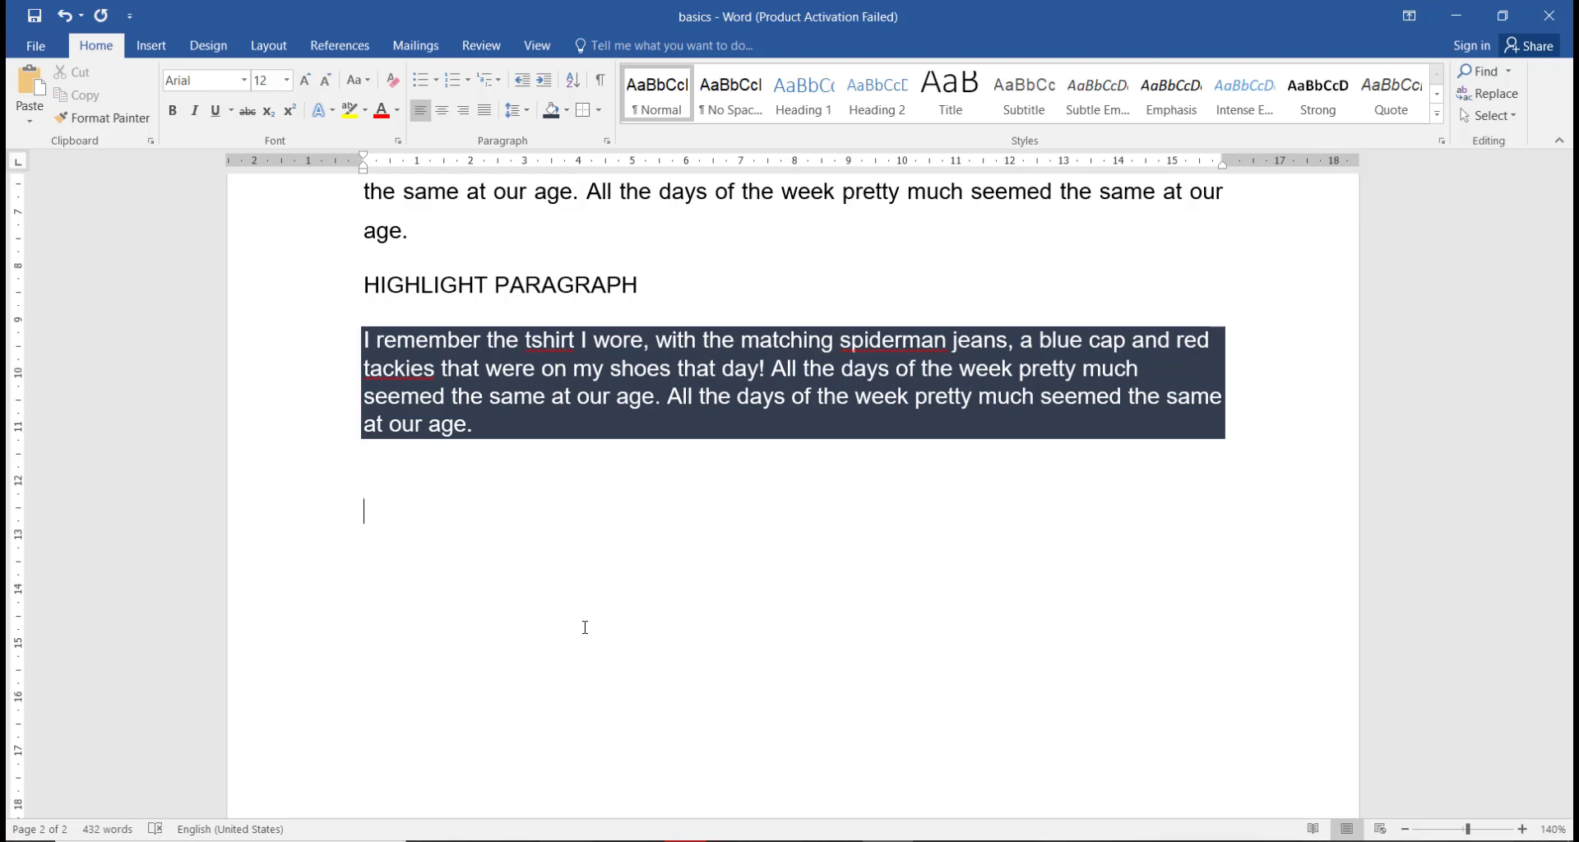
pyautogui.write('IST')
pyautogui.write('IN WORD ')
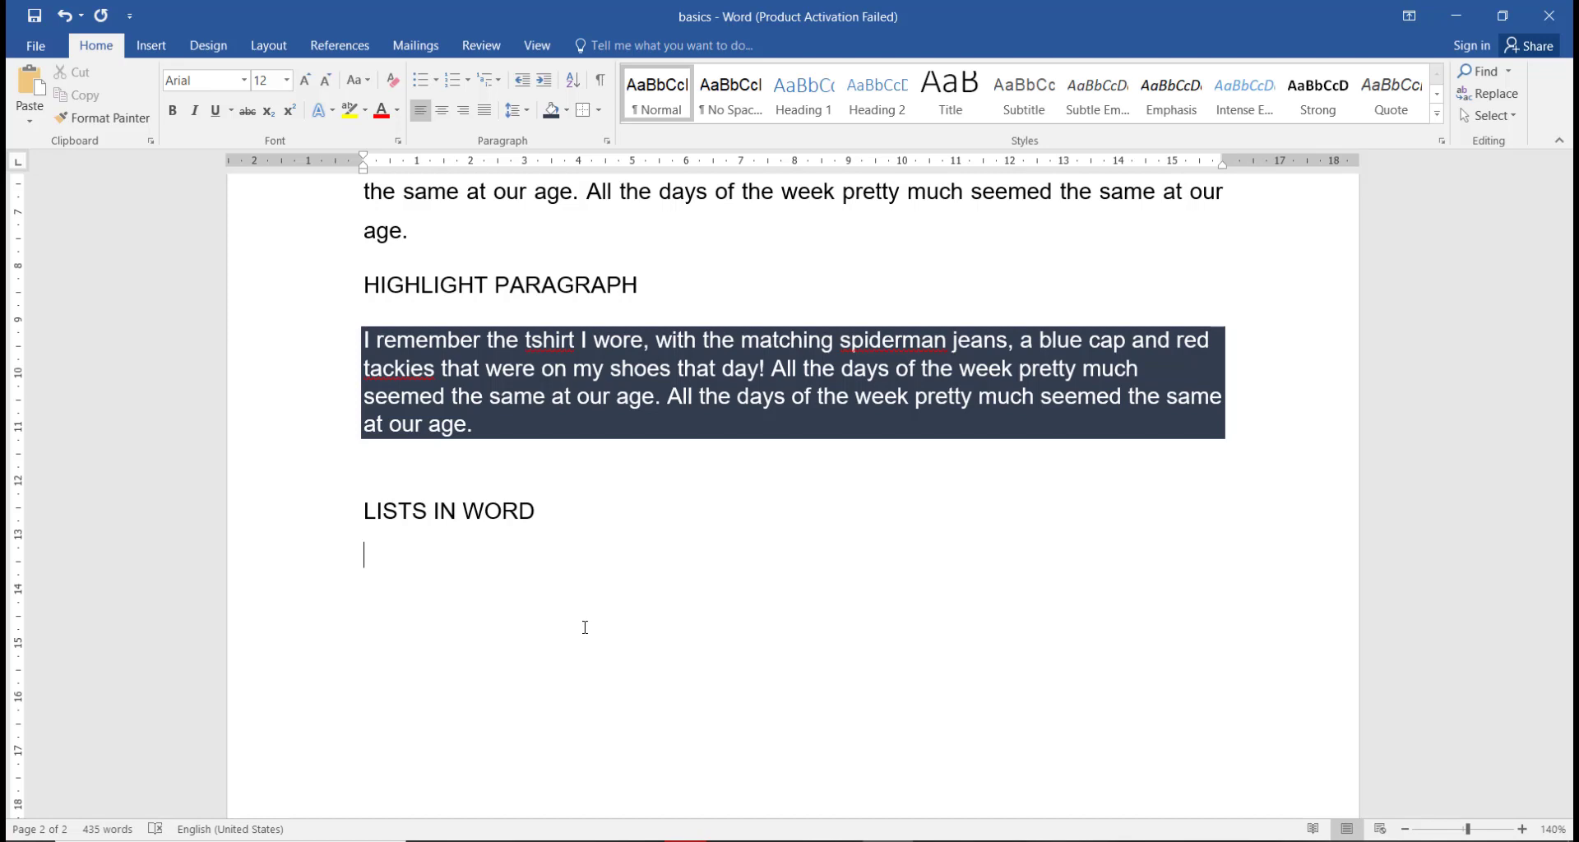
# Enter the subheadings "Numbered List", "Bullet List" and "Mixed List" on separate lines under LISTS IN WORD
pyautogui.write('Numbered List')
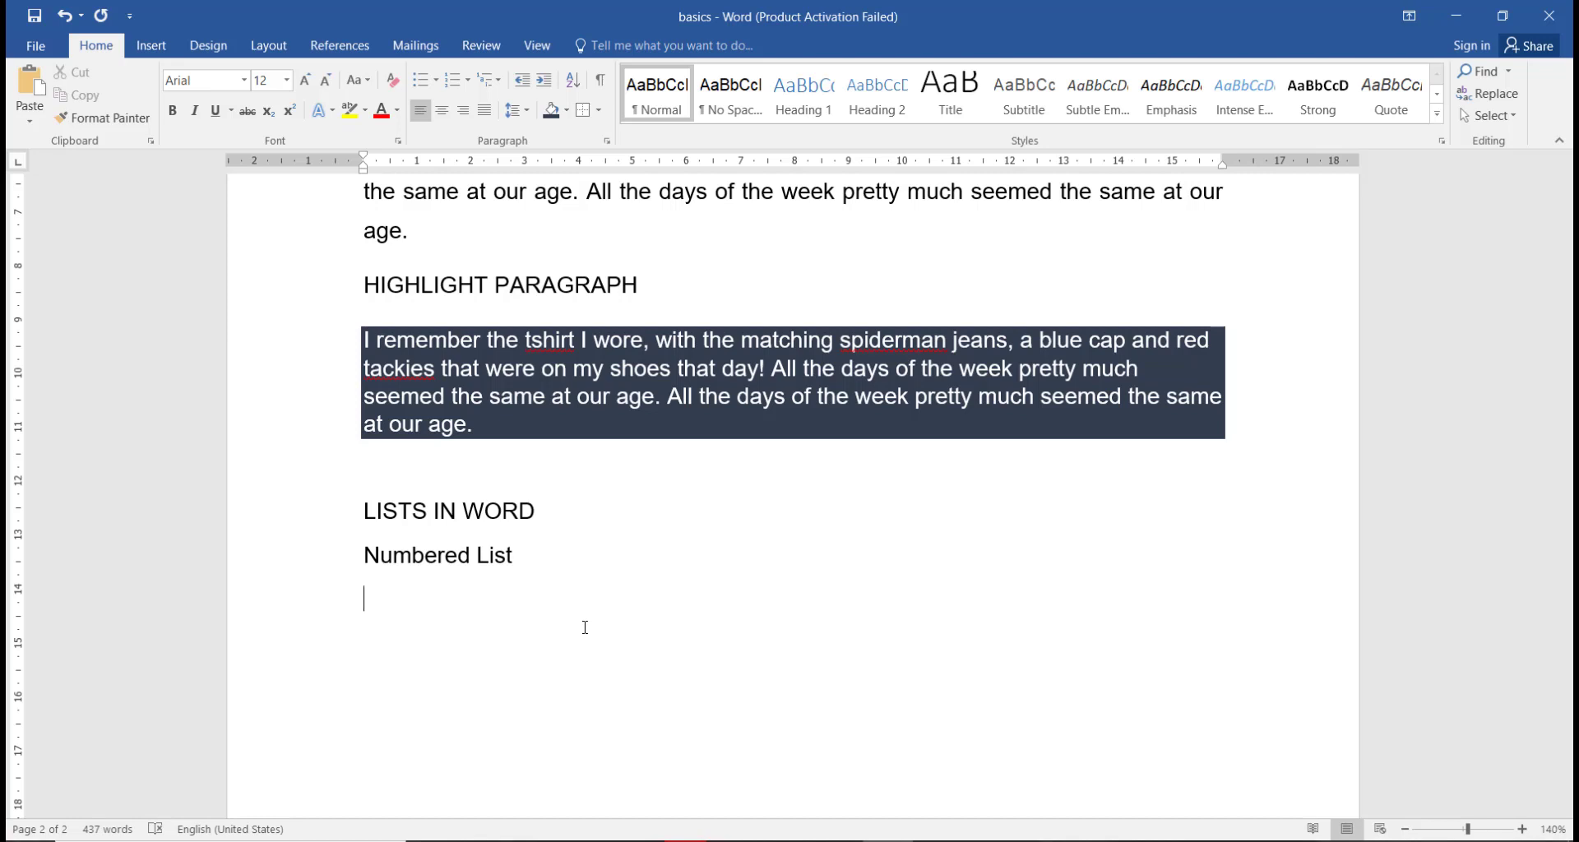
pyautogui.write('Bu')
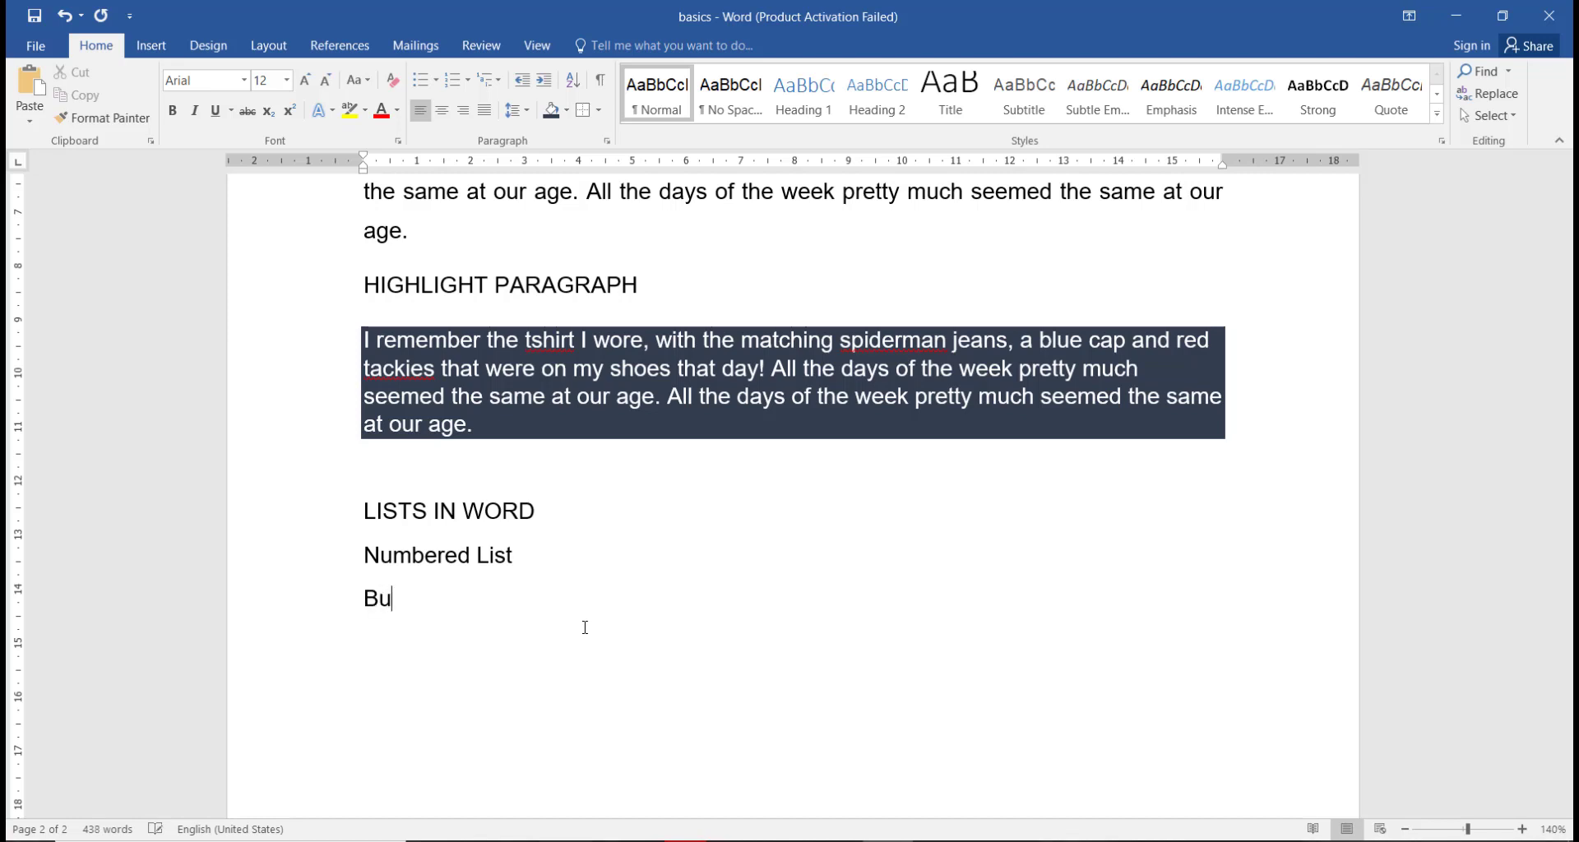
pyautogui.write('llet List')
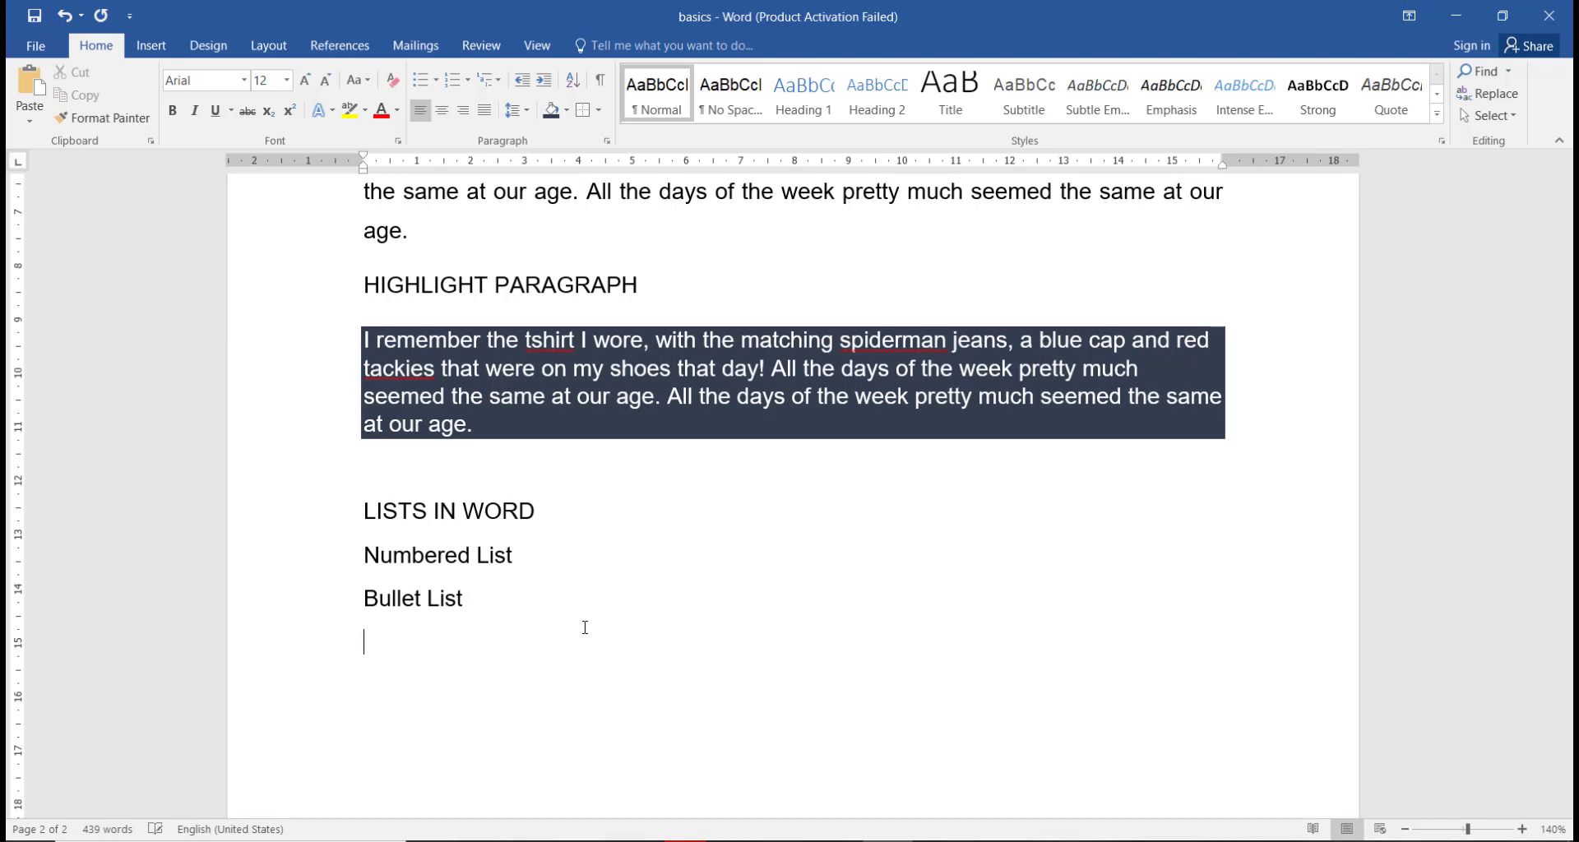
pyautogui.write(' Mixed List')
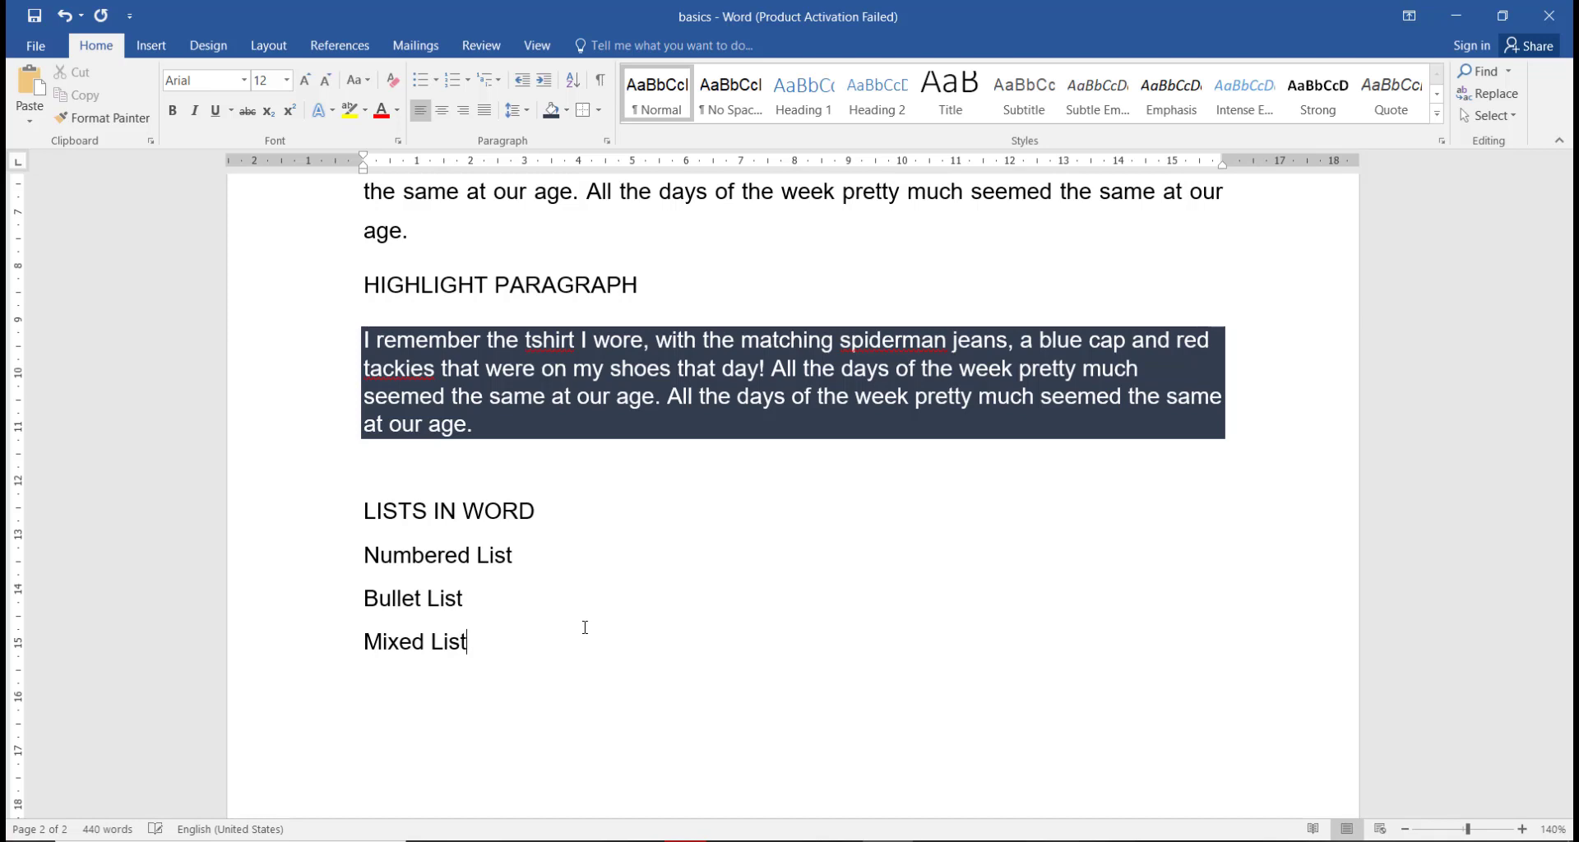
pyautogui.press('Return')
# Enter Maths, English, Geography, Shona and History on separate lines below the Numbered List subheading
pyautogui.click(621, 550)
pyautogui.press('Return')
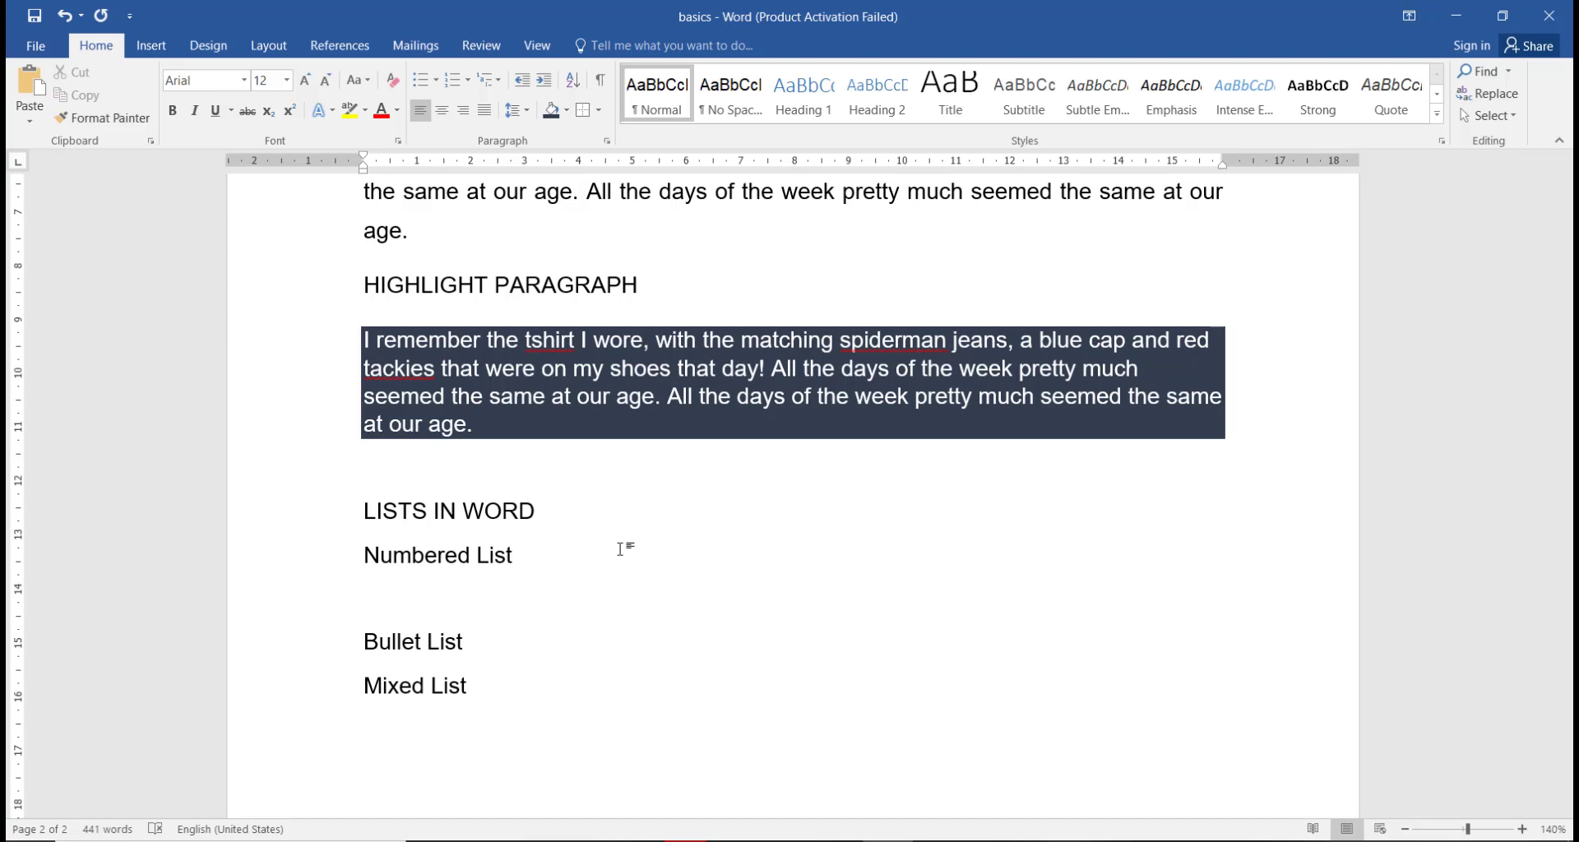
pyautogui.write('Maths')
pyautogui.press('Return')
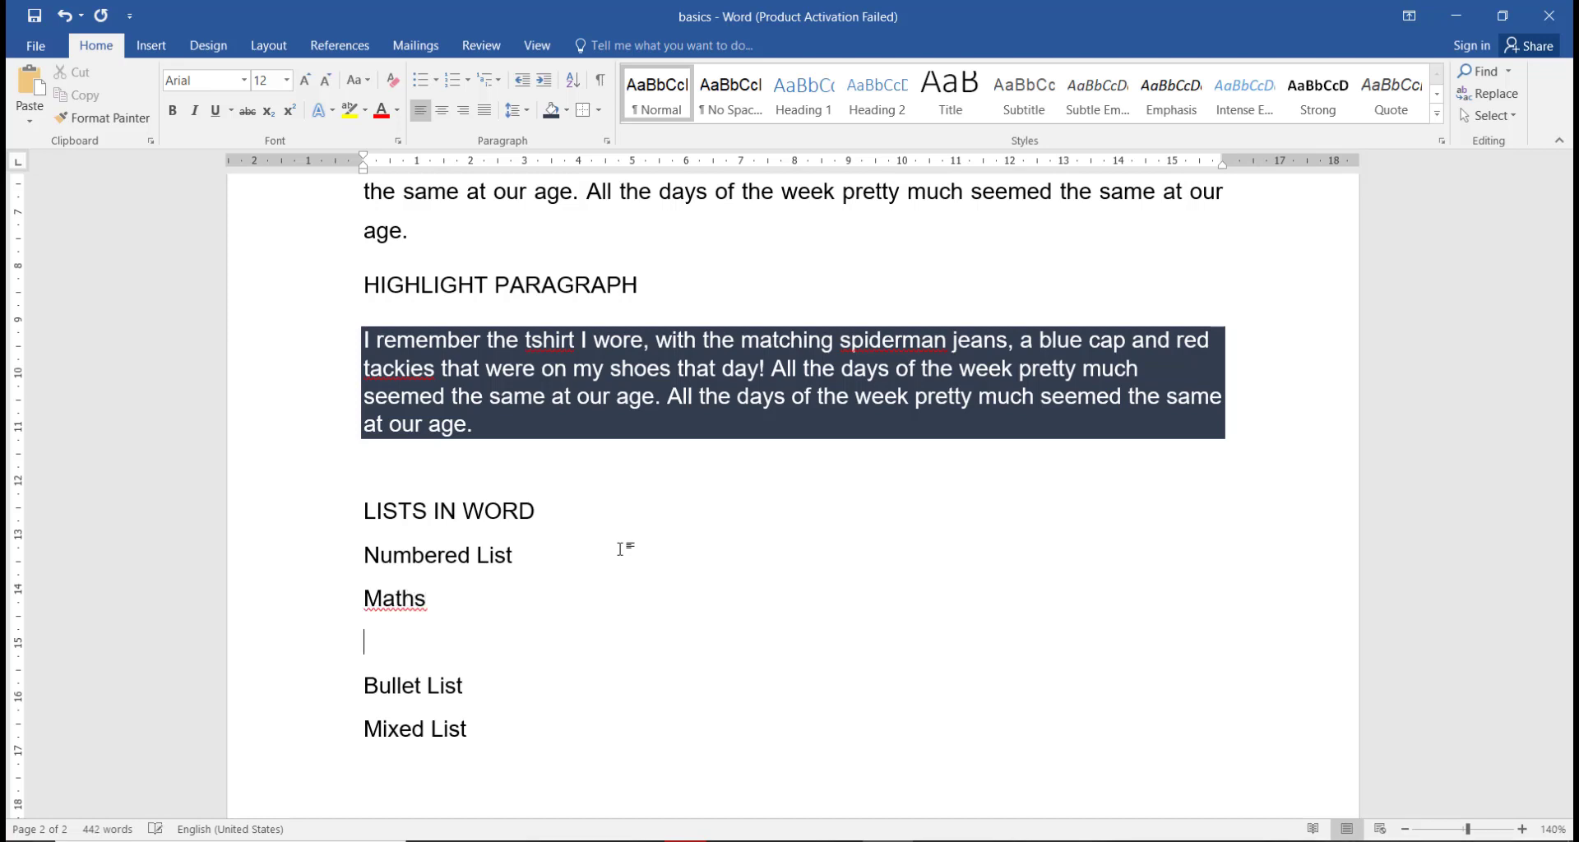
pyautogui.write('English')
pyautogui.press('Return')
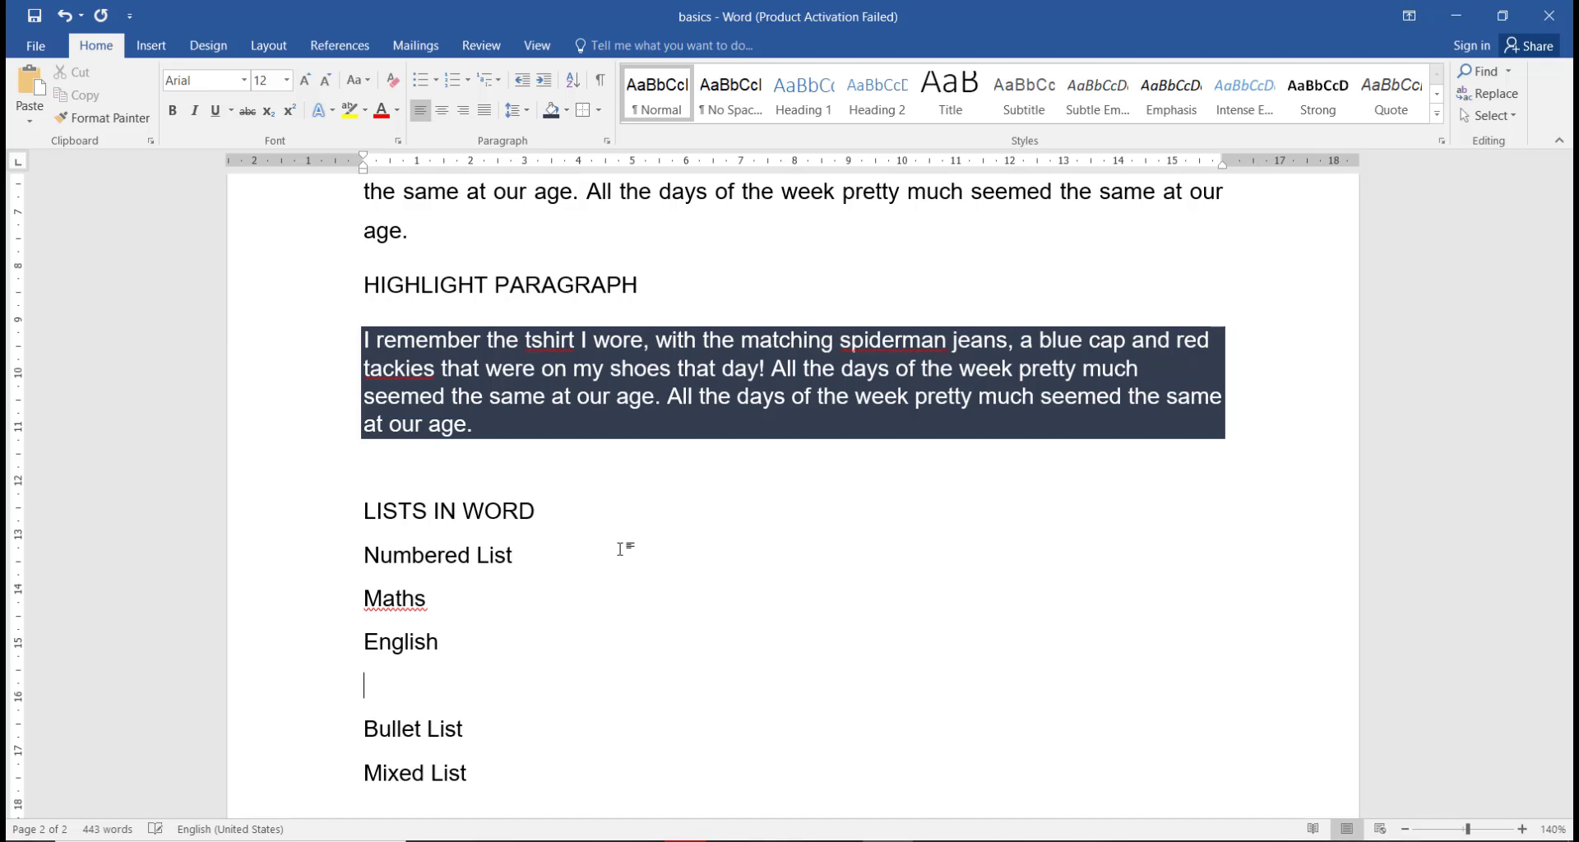
pyautogui.write('Geogra')
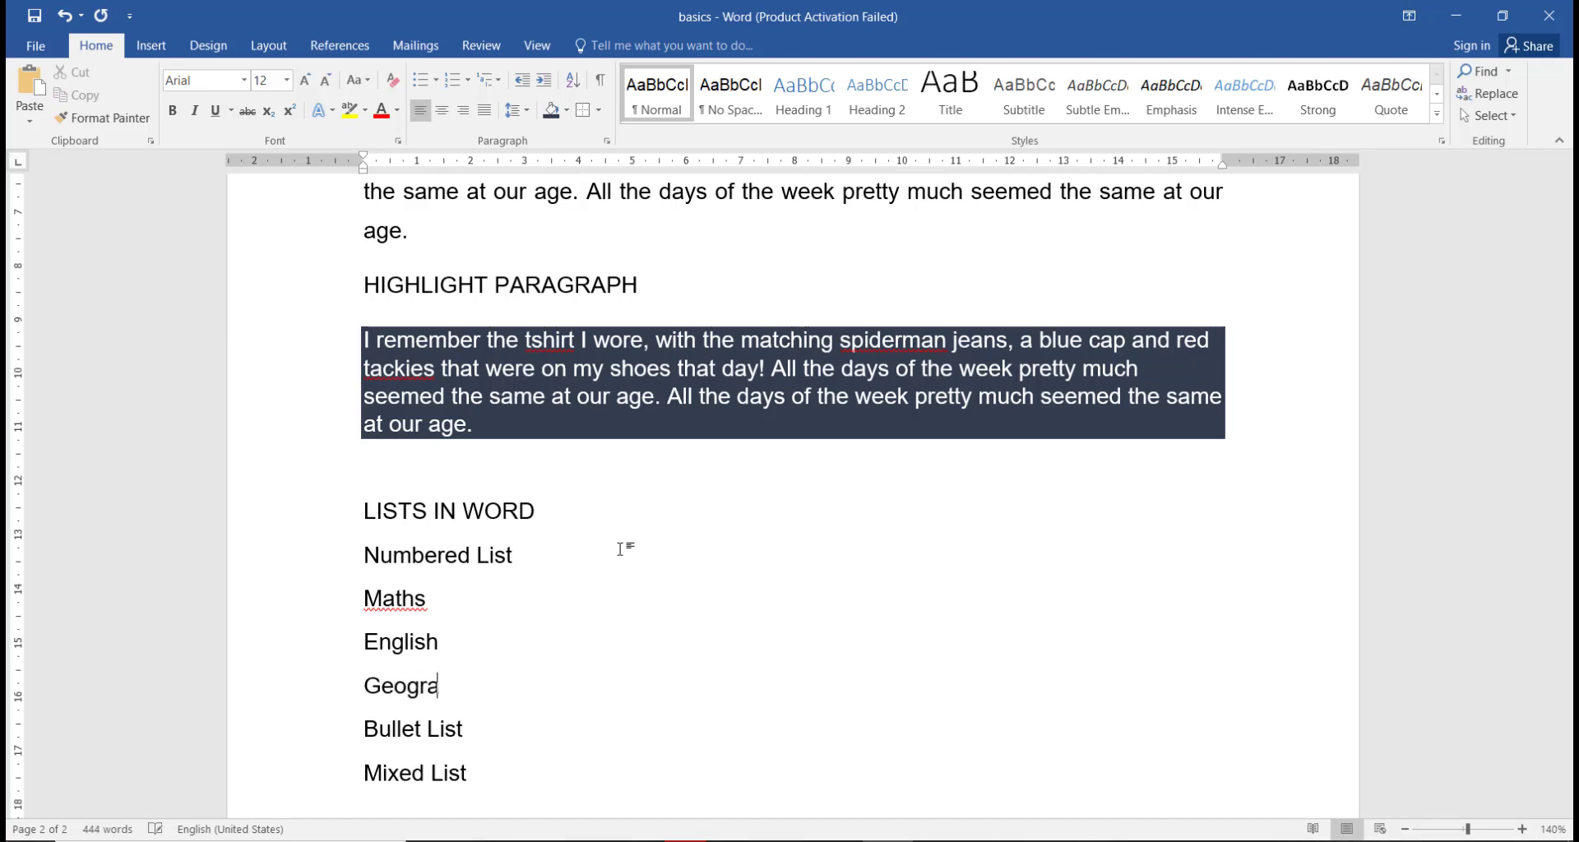
pyautogui.write('phy')
pyautogui.press('Return')
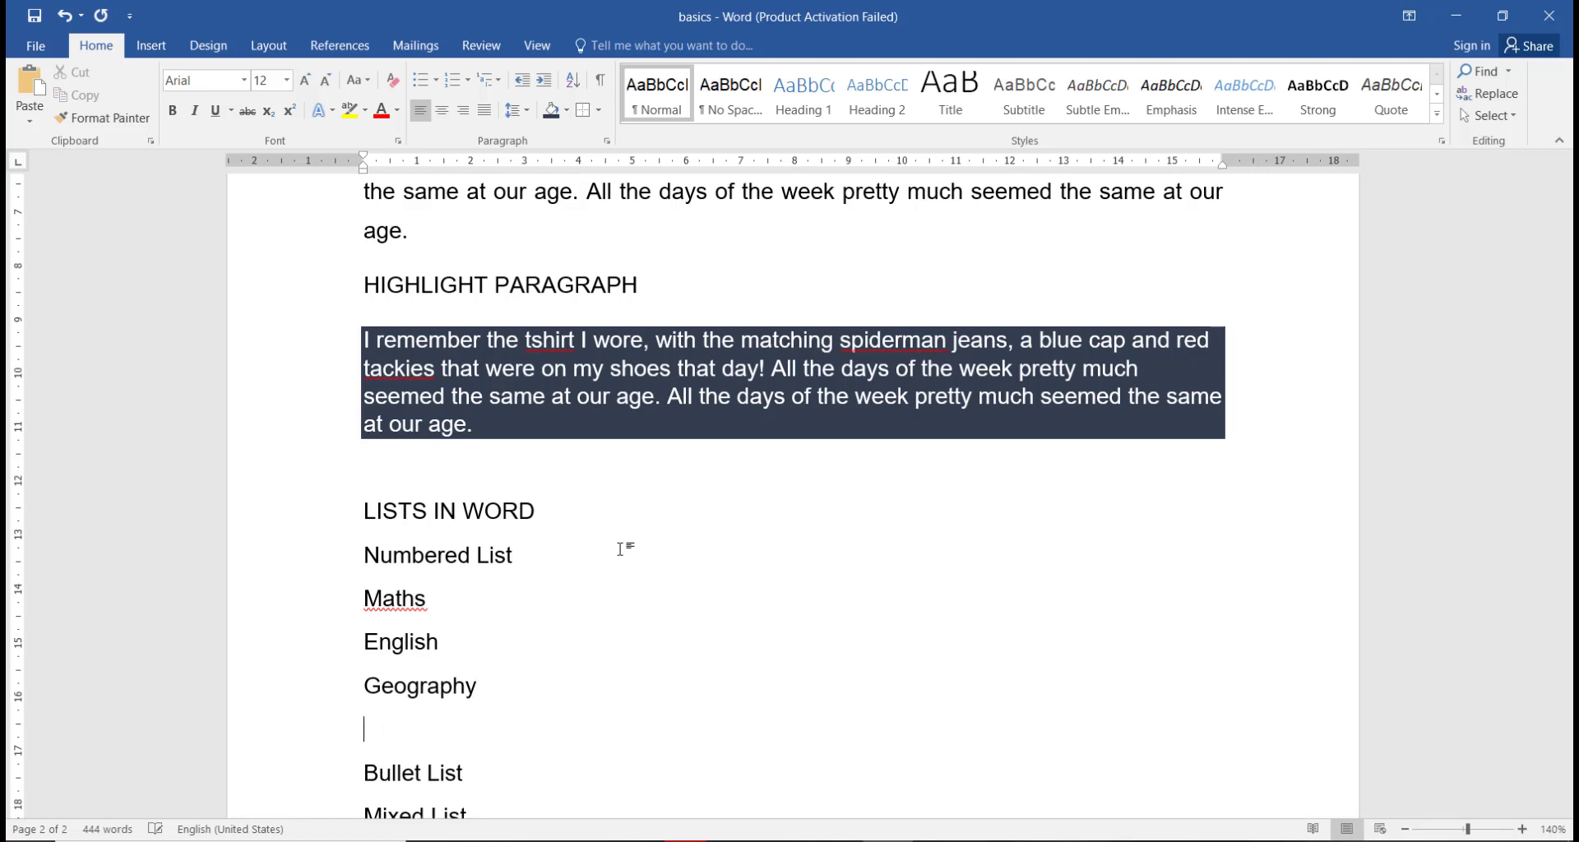
pyautogui.write('Shona')
pyautogui.press('Return')
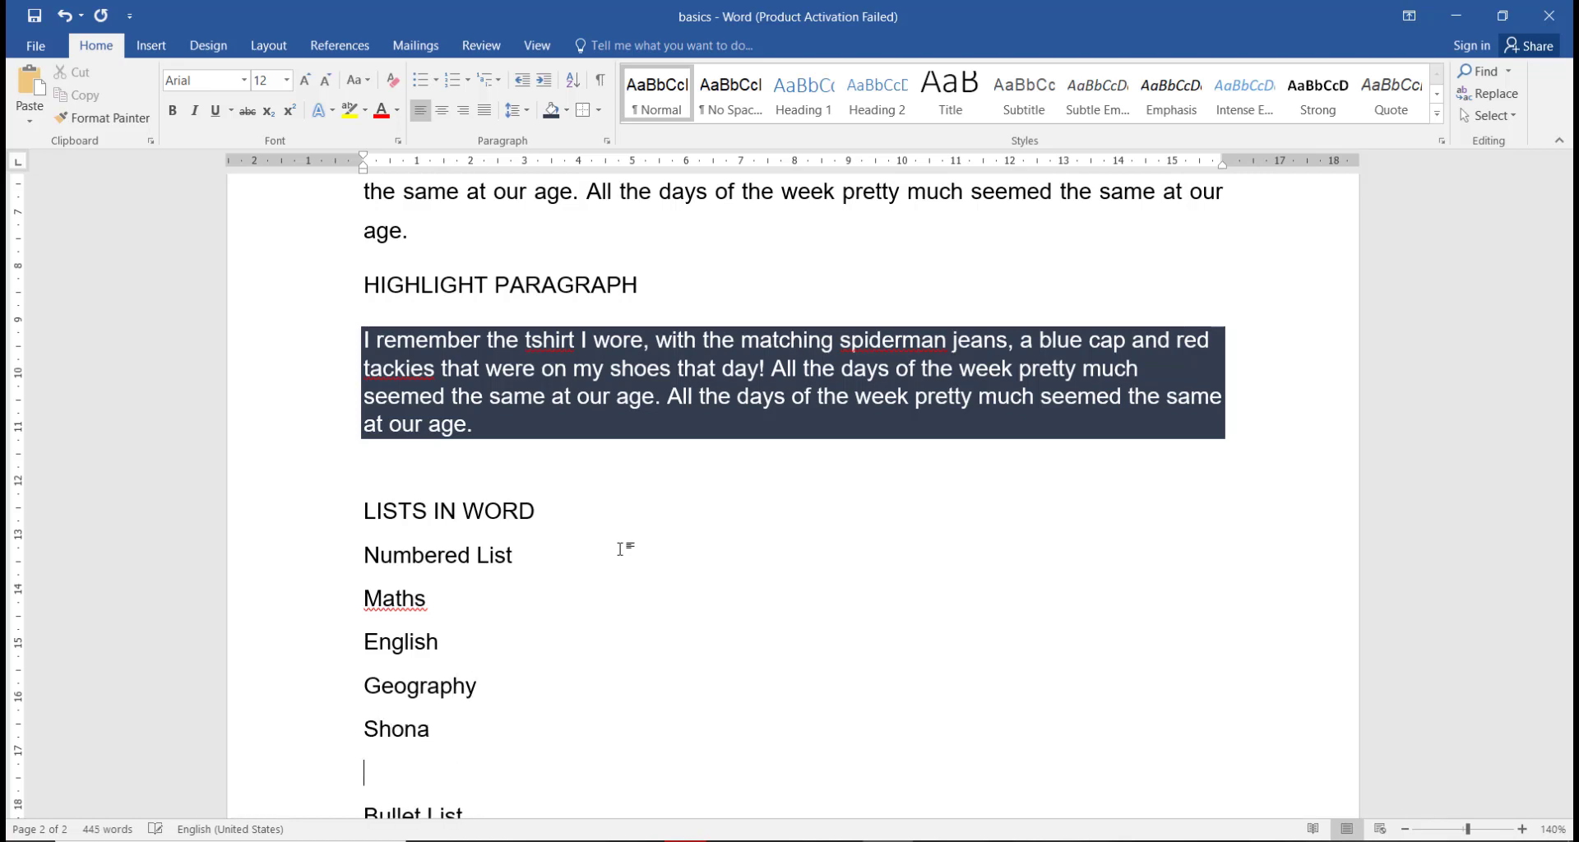
pyautogui.write('History')
# Turn the five subject lines from Maths to History into a numbered list
pyautogui.scroll(-2, 543, 601)
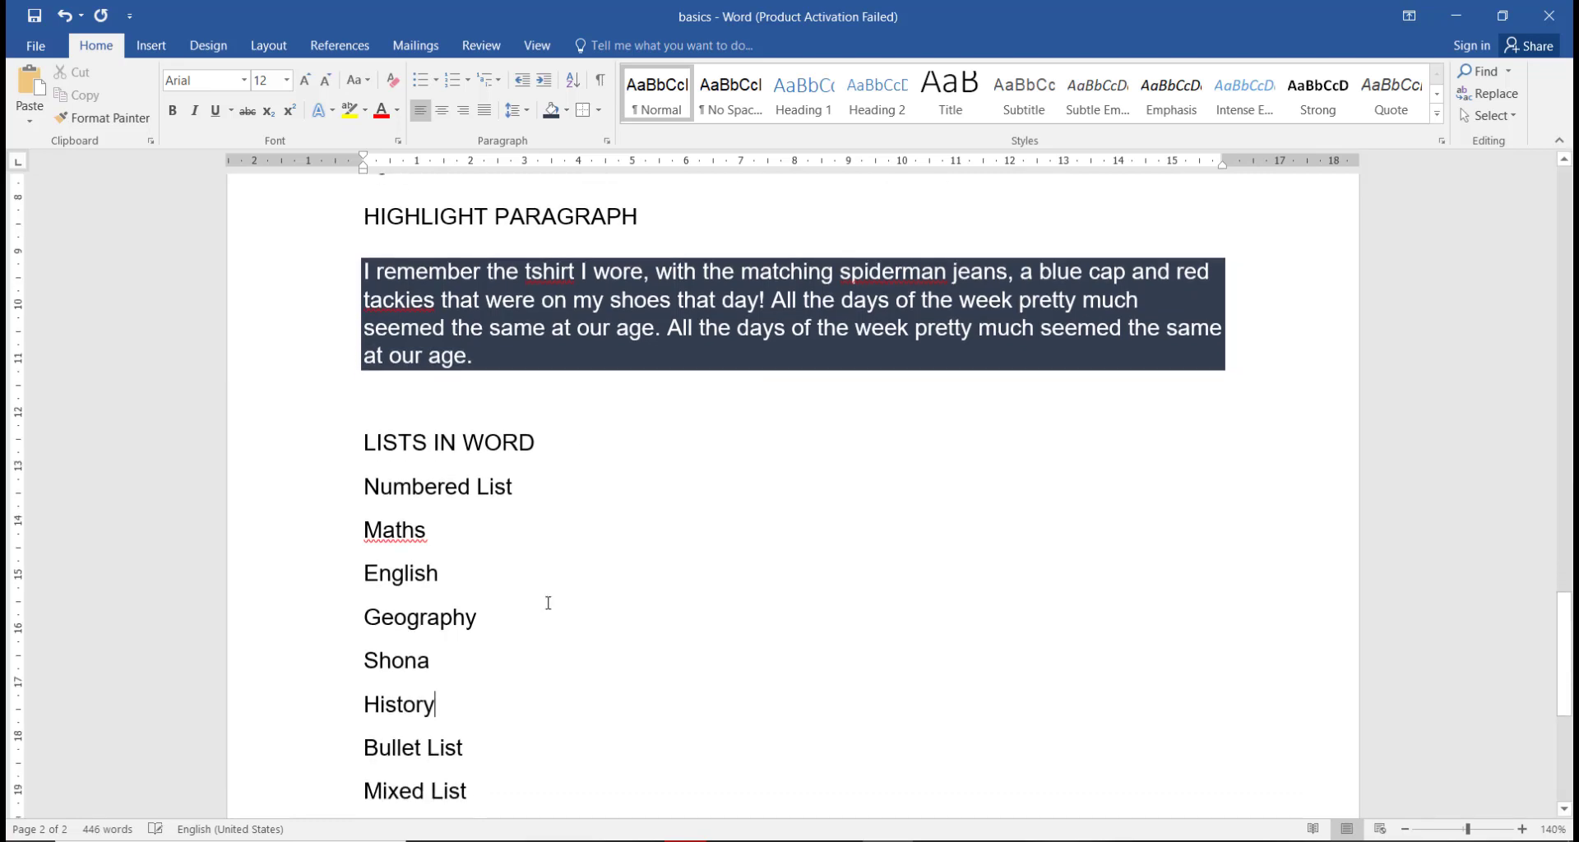
pyautogui.scroll(-1, 532, 605)
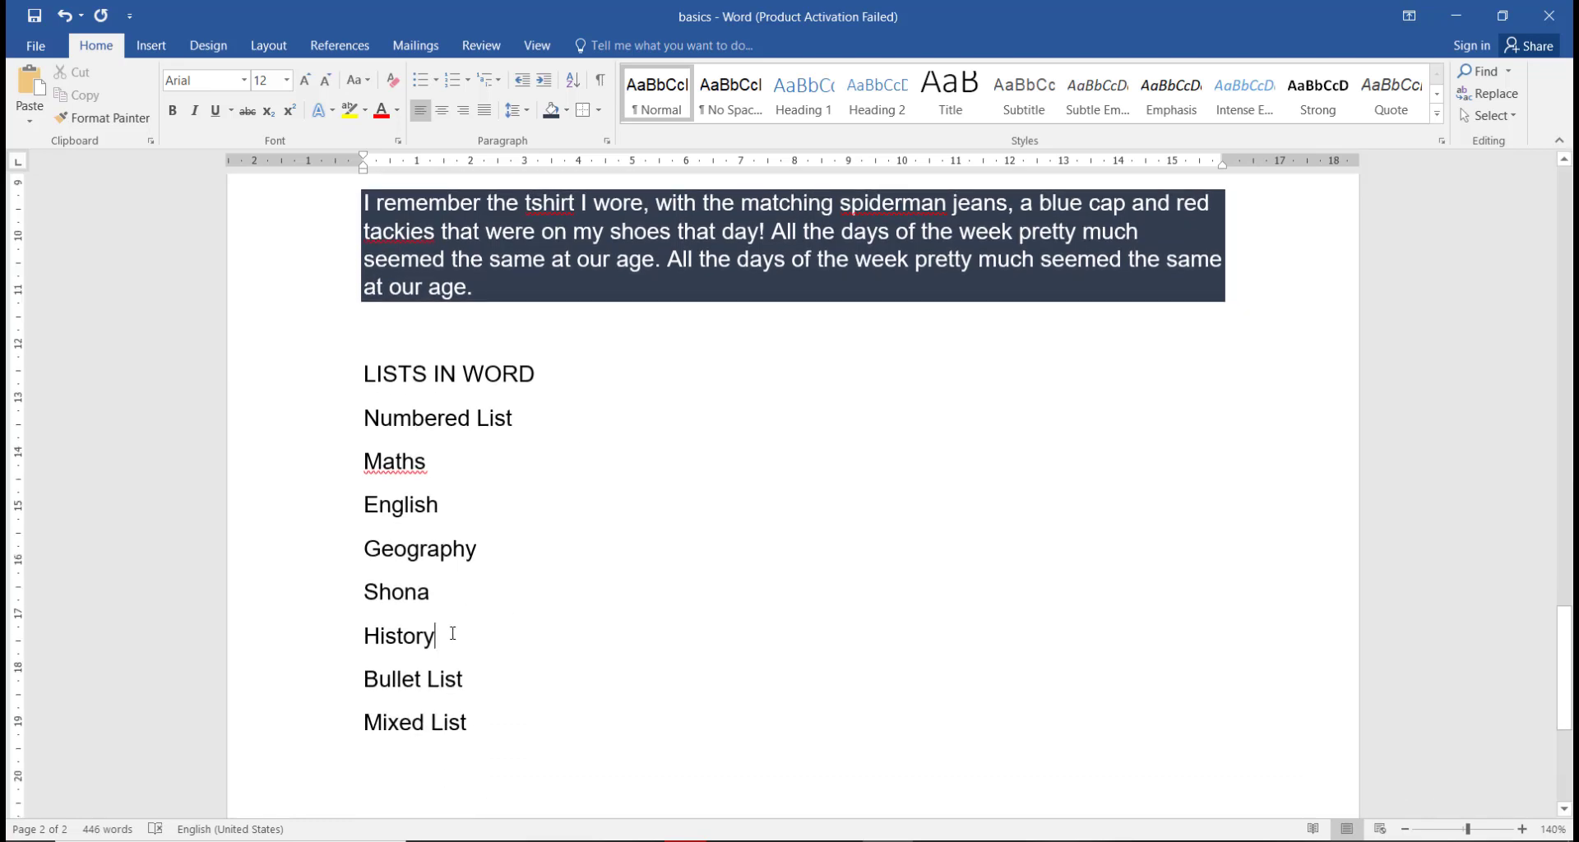
pyautogui.moveTo(434, 635); pyautogui.dragTo(355, 473)
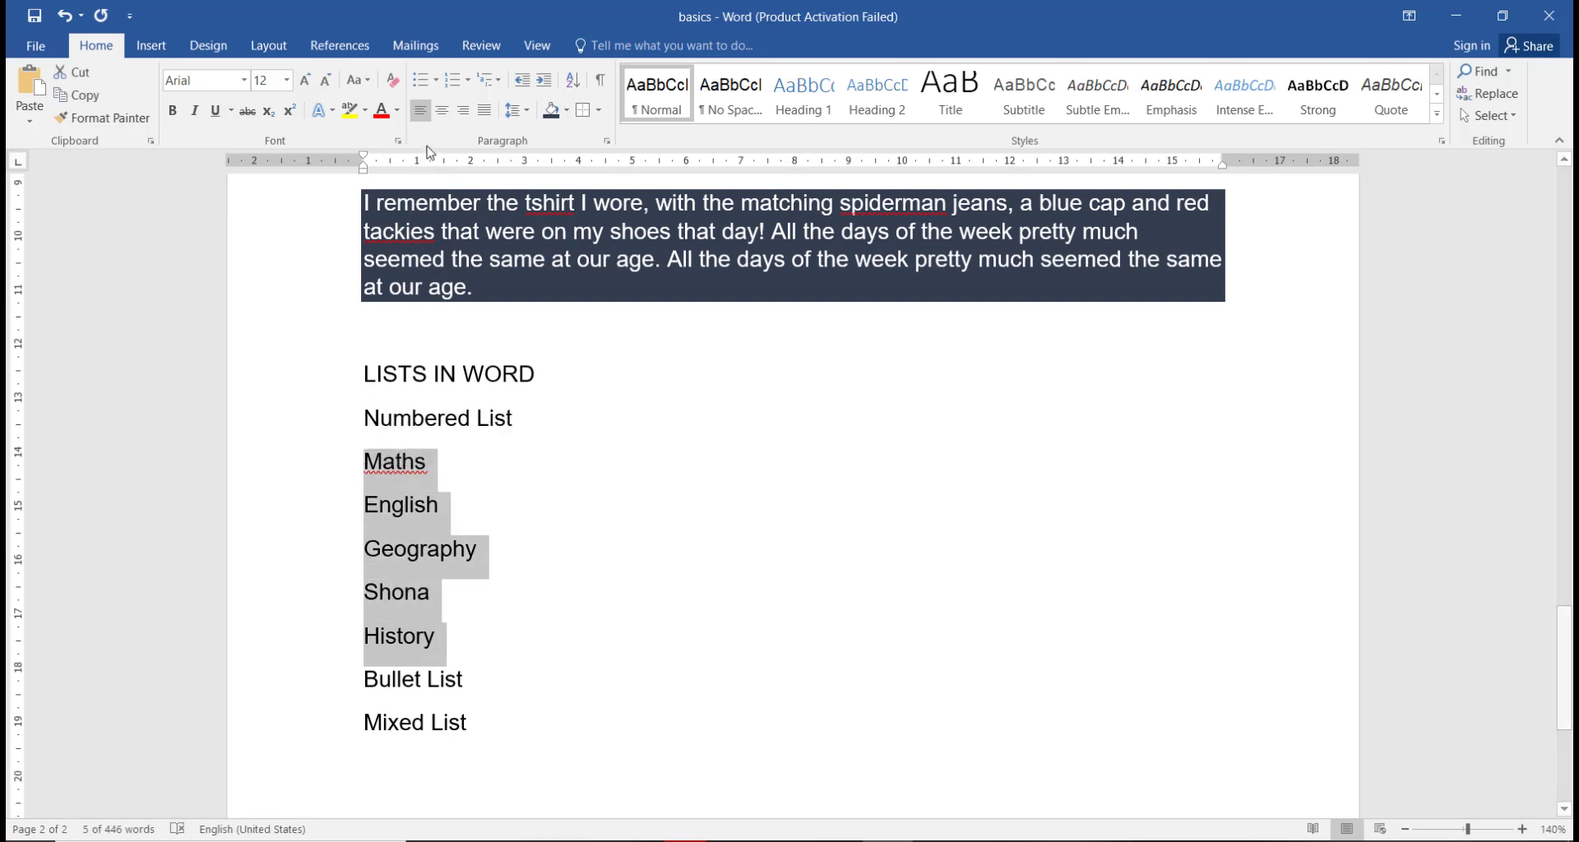
pyautogui.click(455, 79)
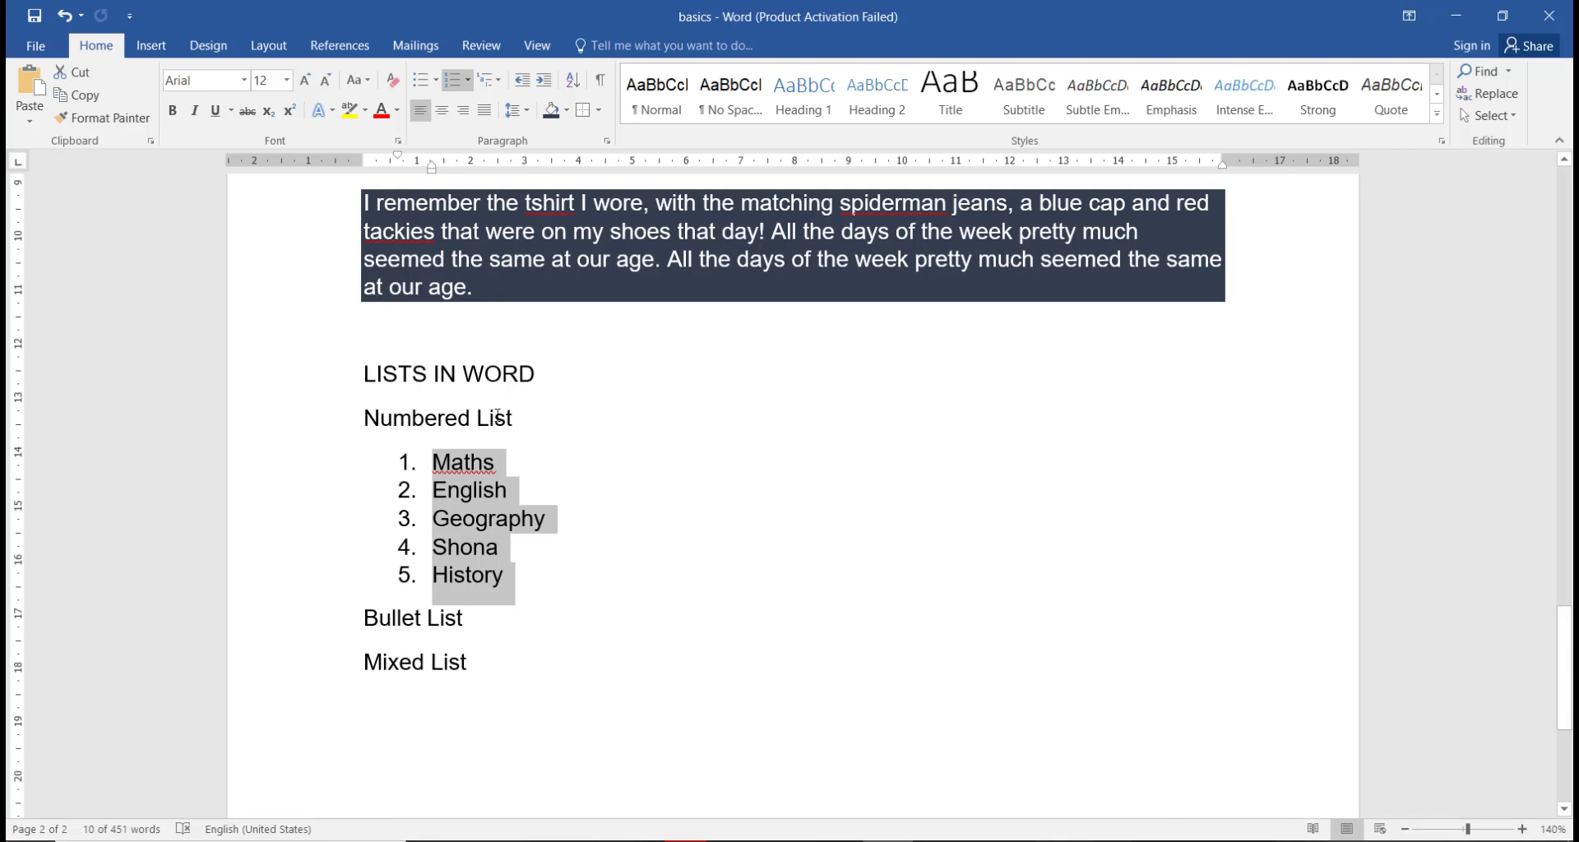
# Make the "Numbered List" subheading bold
pyautogui.moveTo(519, 419); pyautogui.dragTo(366, 421)
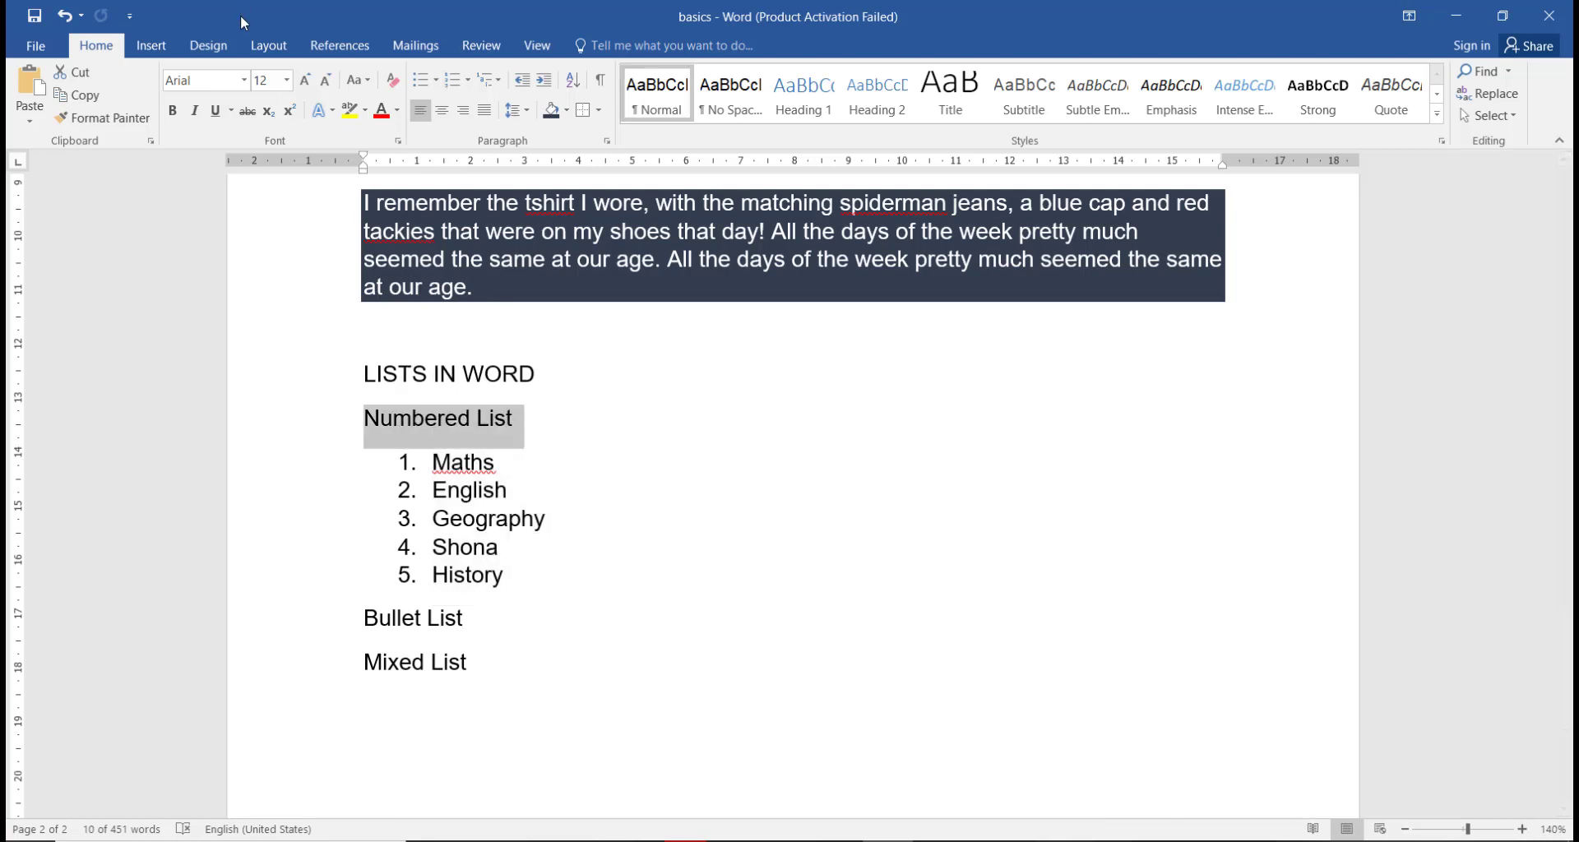
pyautogui.click(173, 111)
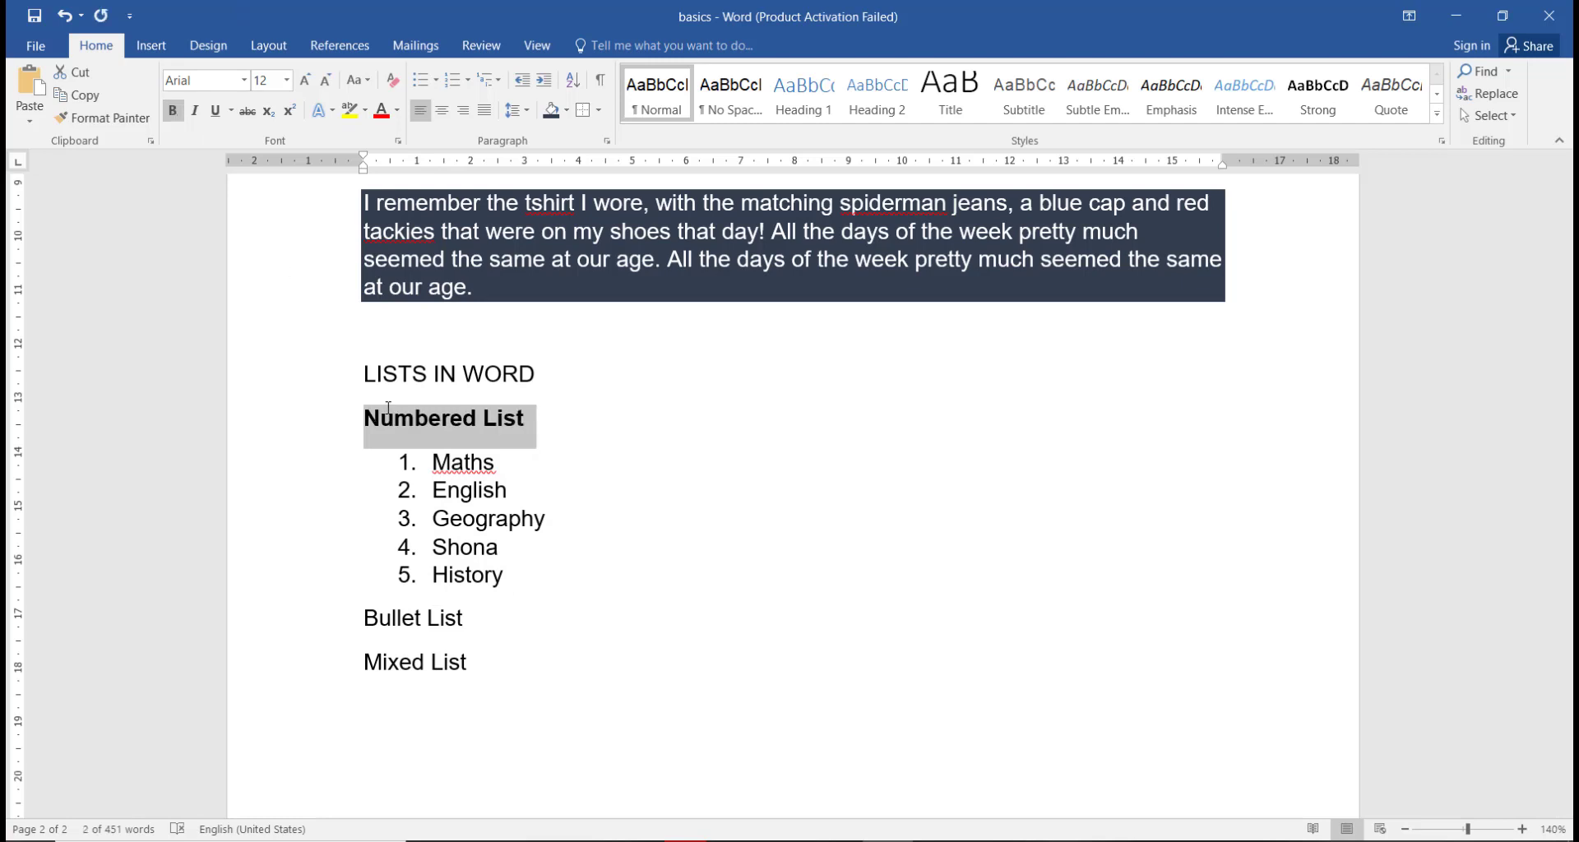
pyautogui.click(504, 635)
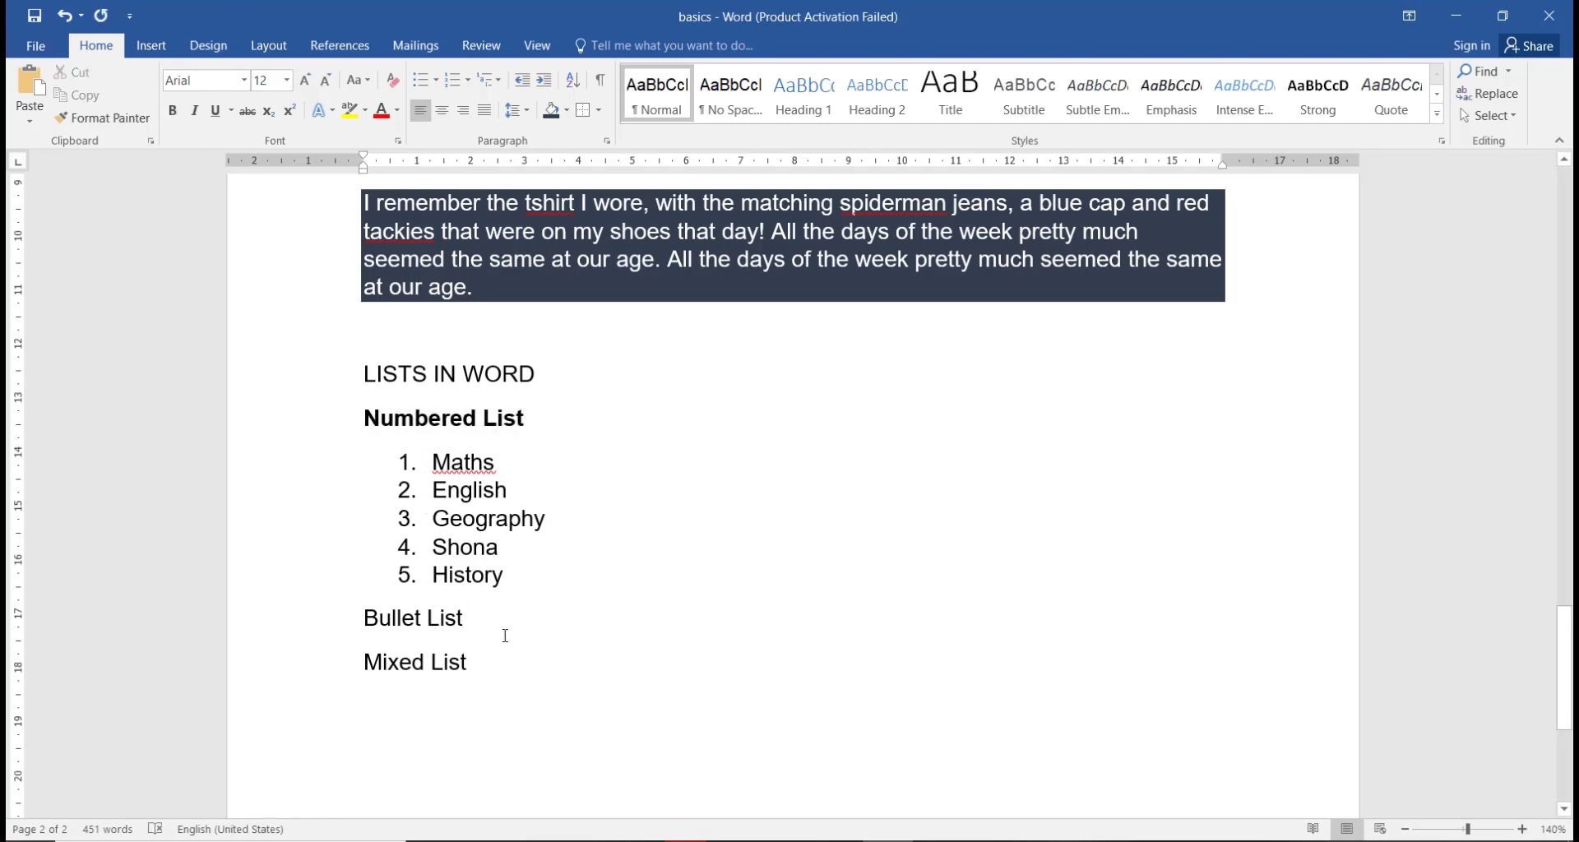
# Enter North, South, East and West on separate lines below the Bullet List heading
pyautogui.press('Return')
pyautogui.press('Return')
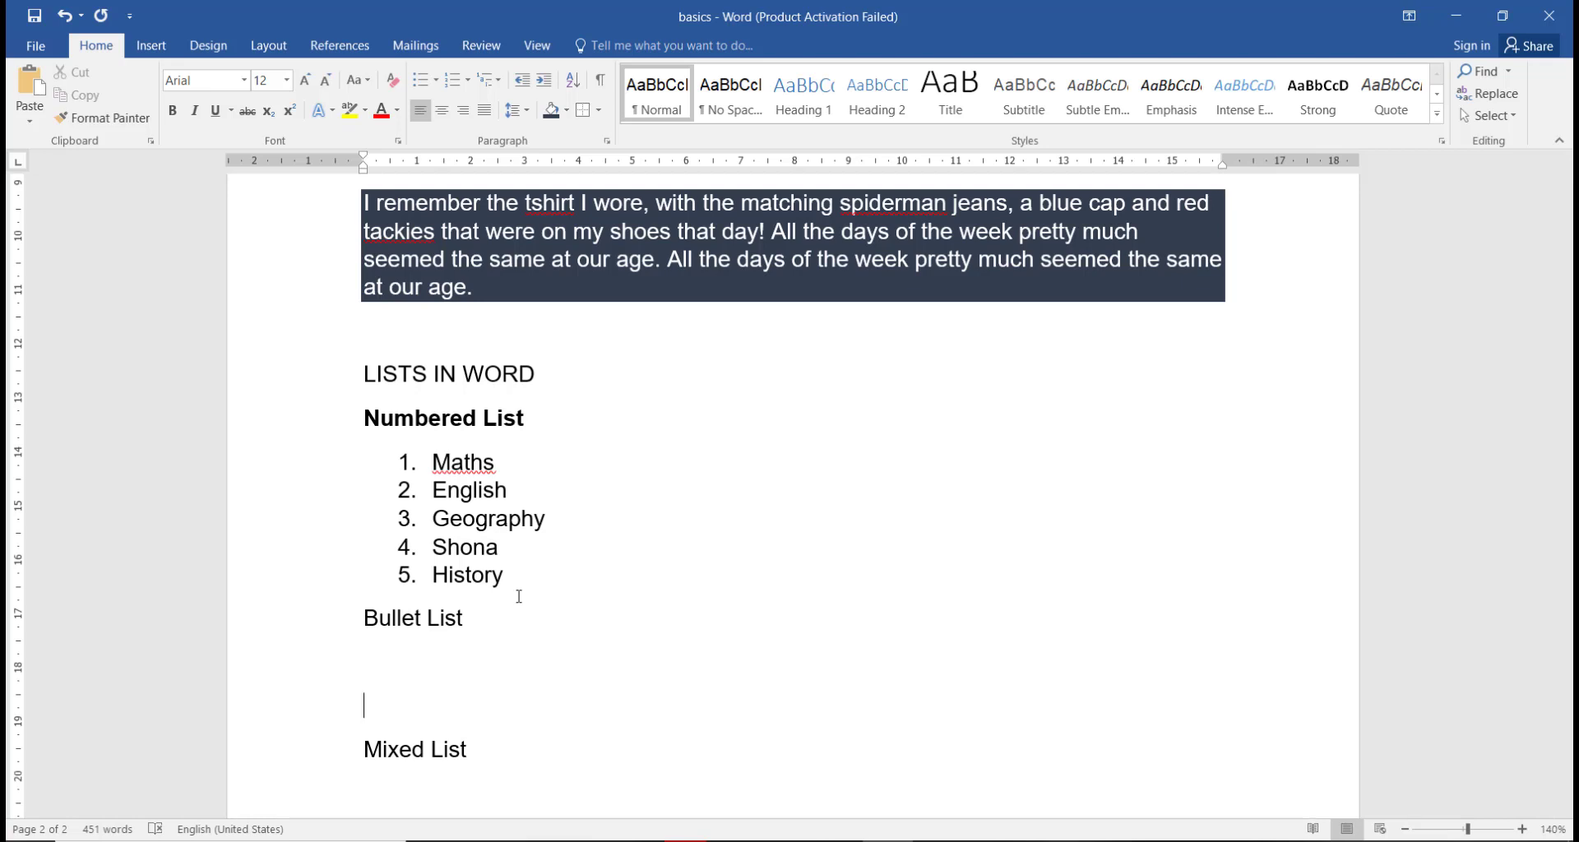
pyautogui.click(421, 663)
pyautogui.write('North')
pyautogui.press('Return')
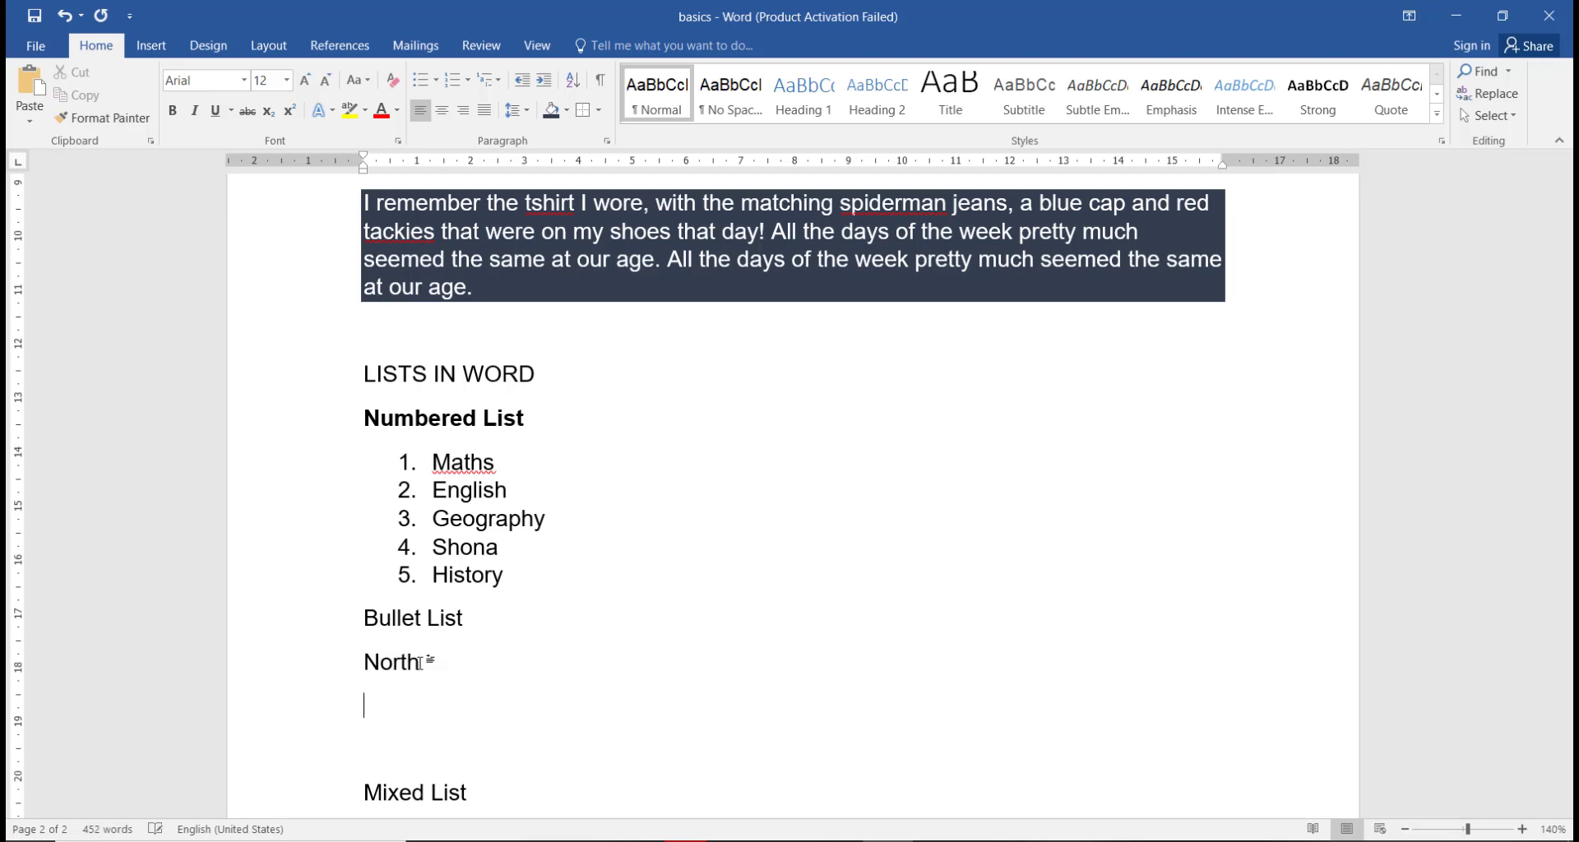
pyautogui.write('South')
pyautogui.press('Return')
pyautogui.write('East')
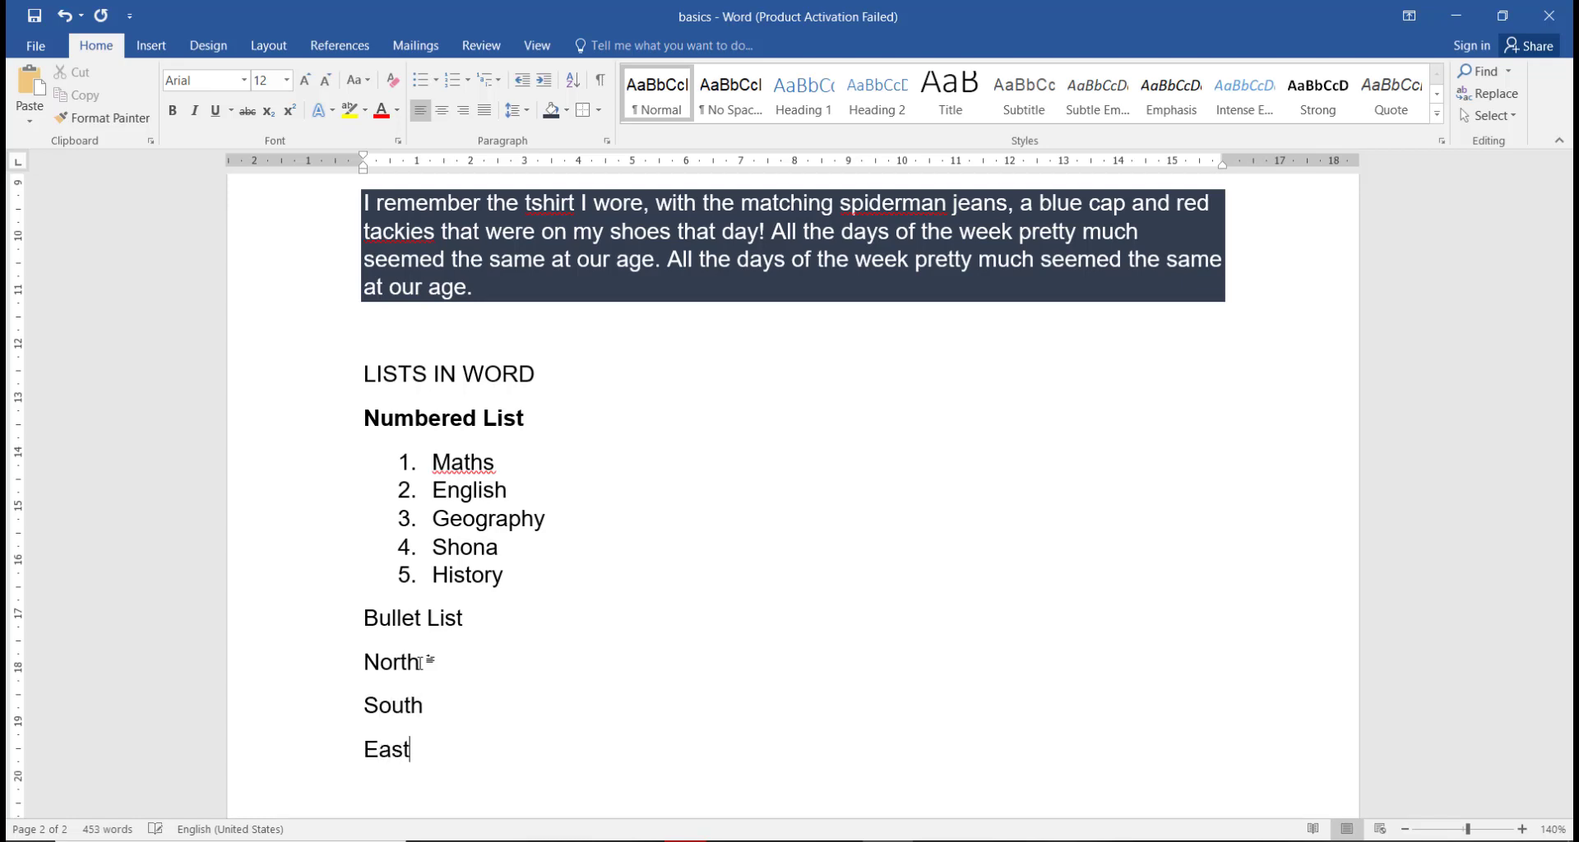
pyautogui.press('Return')
pyautogui.write('West')
# Format the North, South, East and West lines as a bulleted list with solid round bullets
pyautogui.scroll(-3, 420, 662)
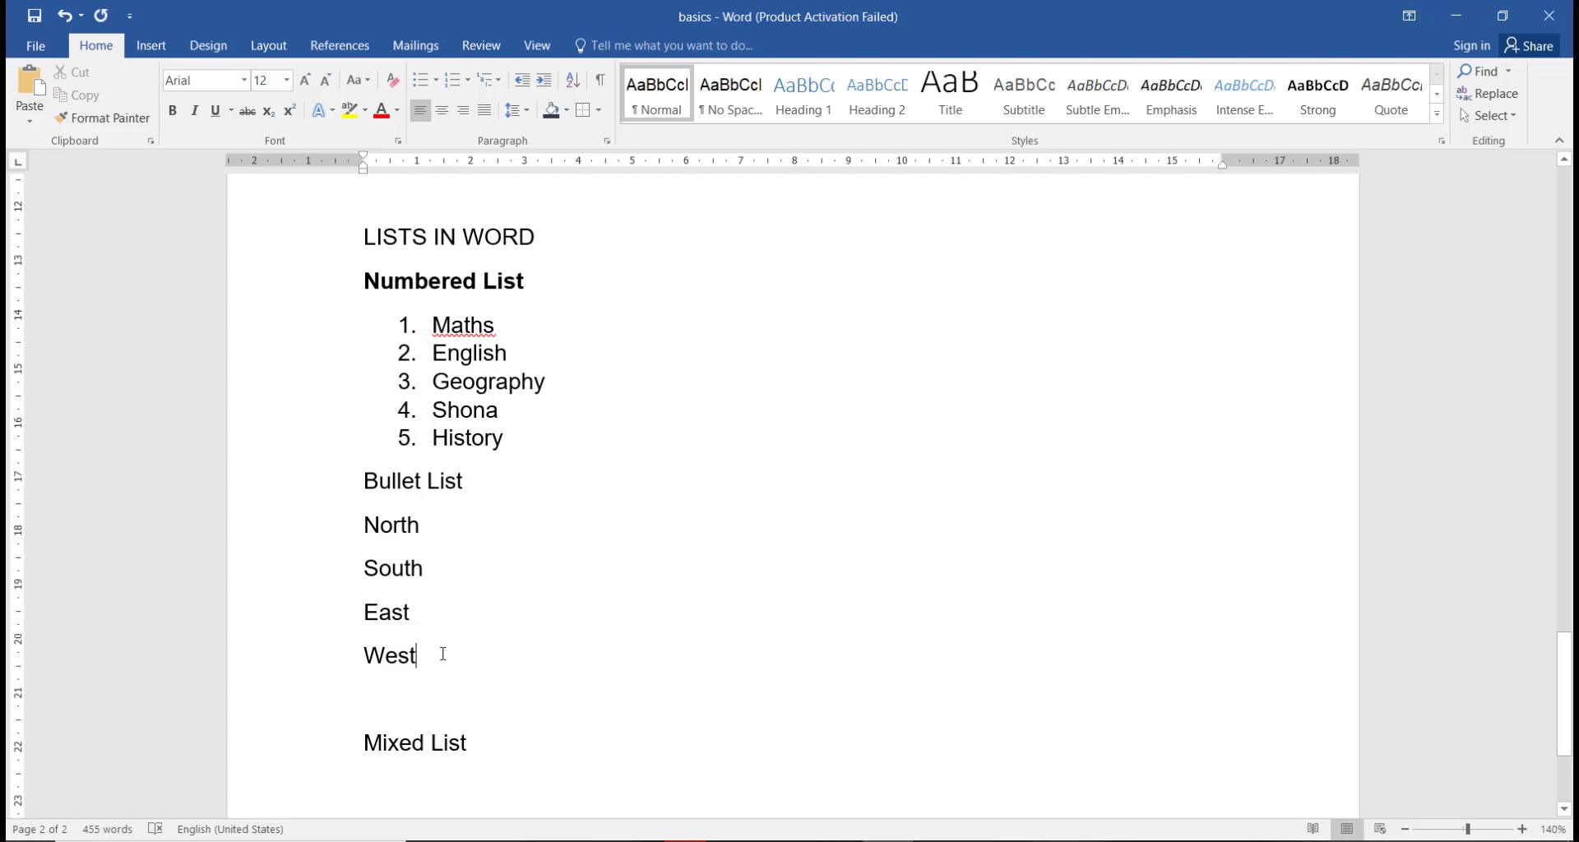
pyautogui.moveTo(437, 654); pyautogui.dragTo(346, 550)
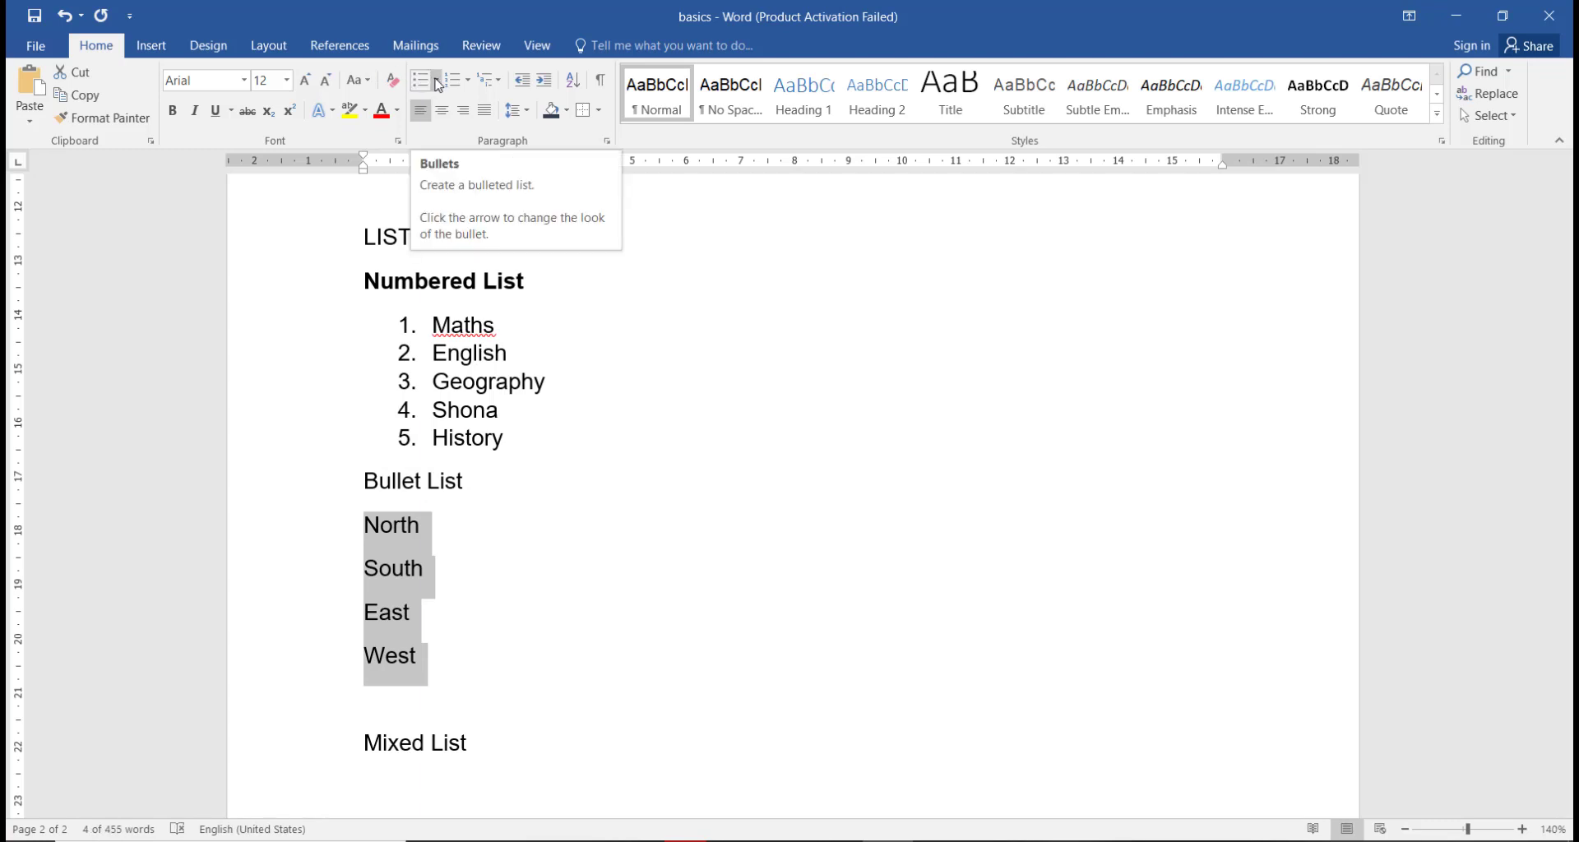
pyautogui.click(423, 81)
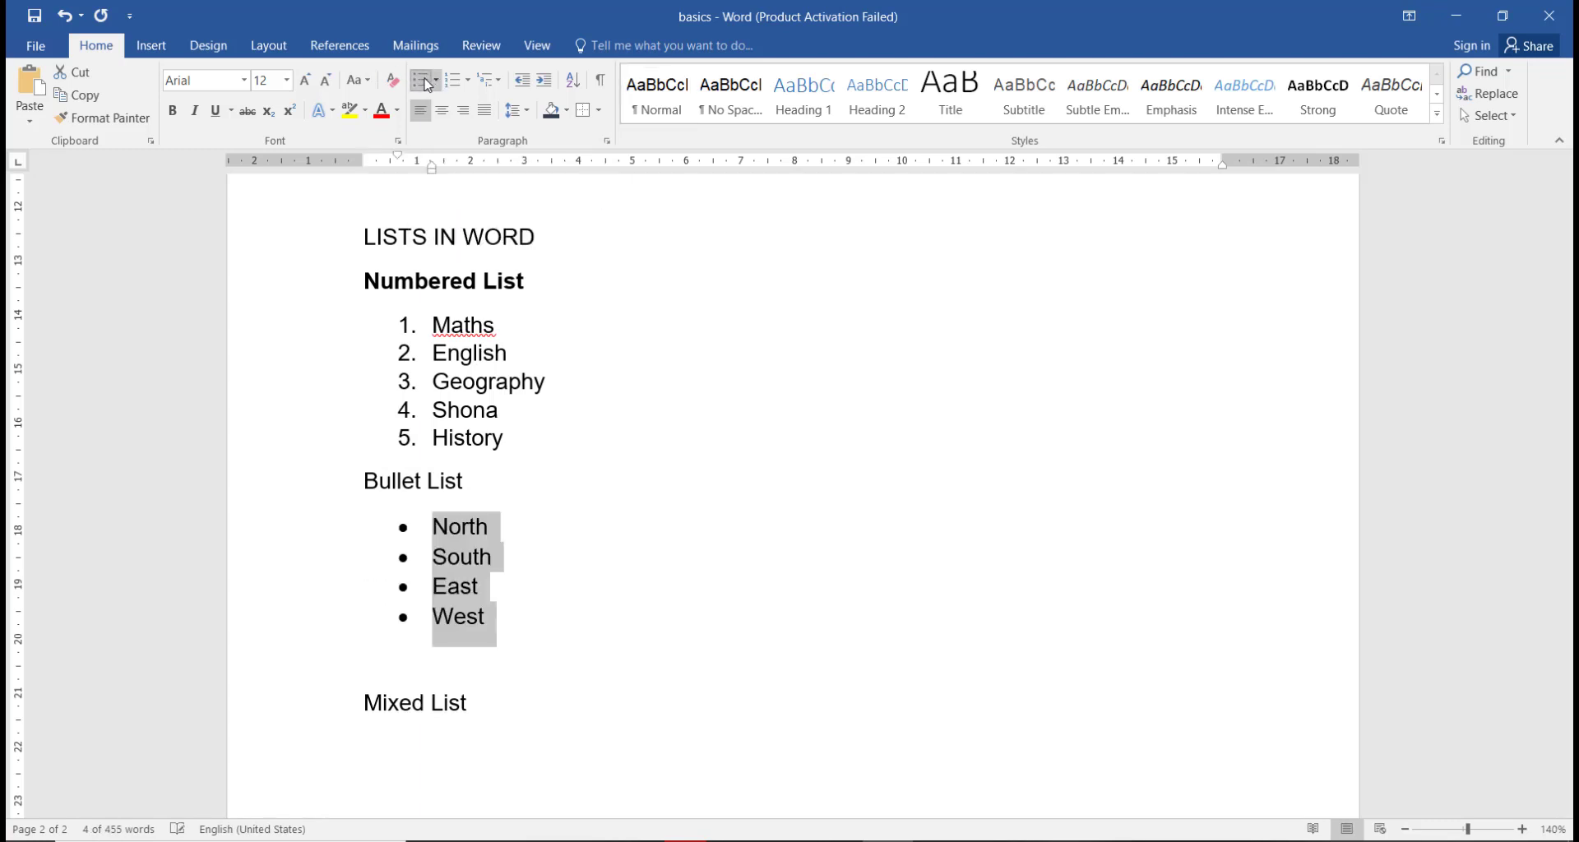
# Add the line "Set of bullets" below the compass list, followed by Jump, Run and Walk on separate lines
pyautogui.click(567, 676)
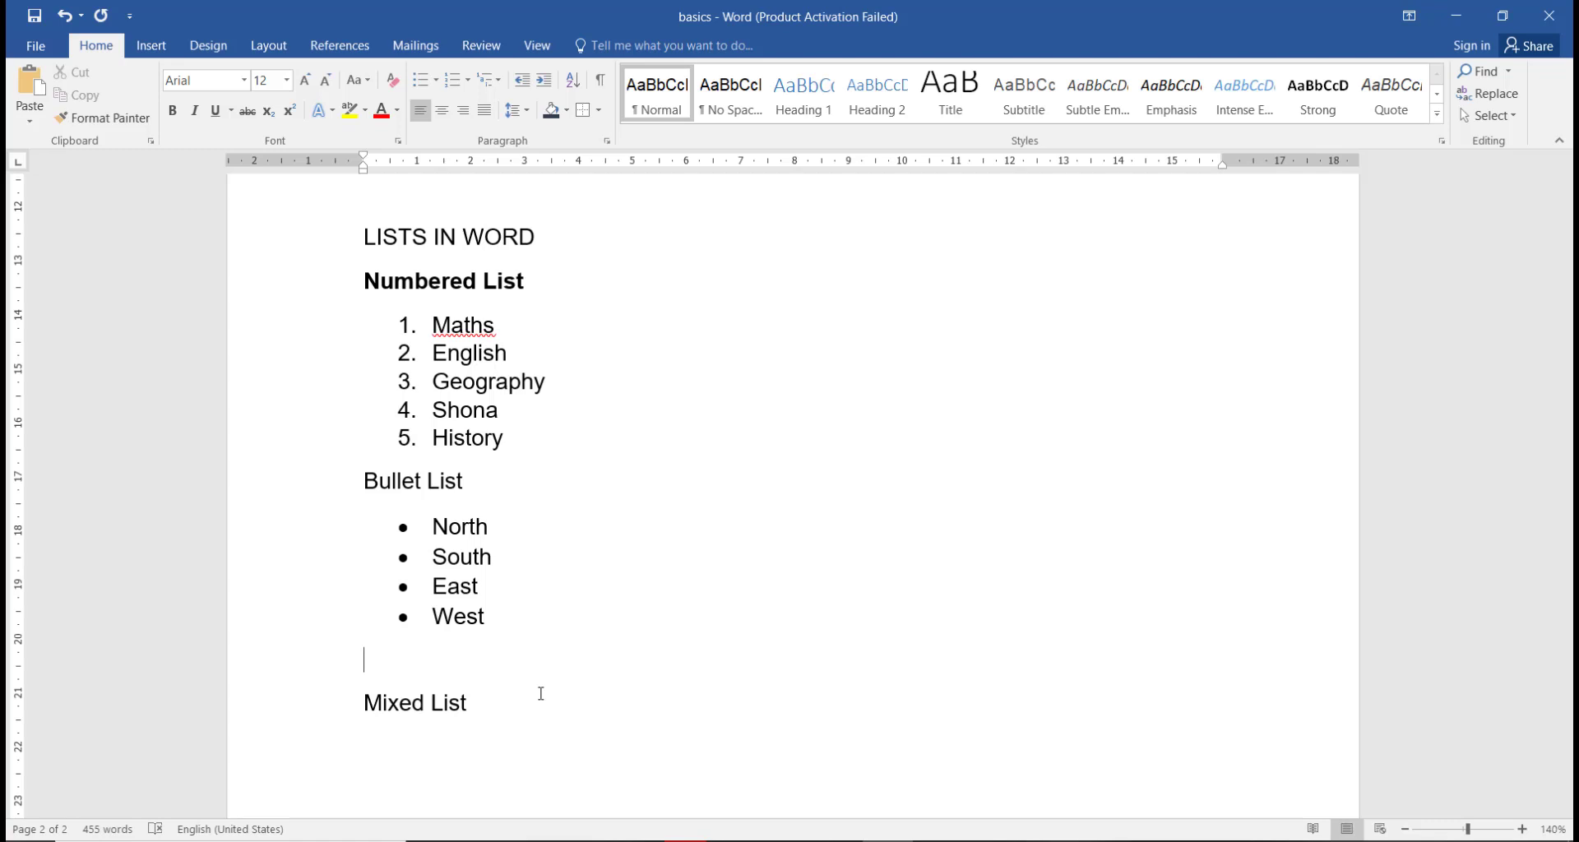
pyautogui.write('Set of bullets')
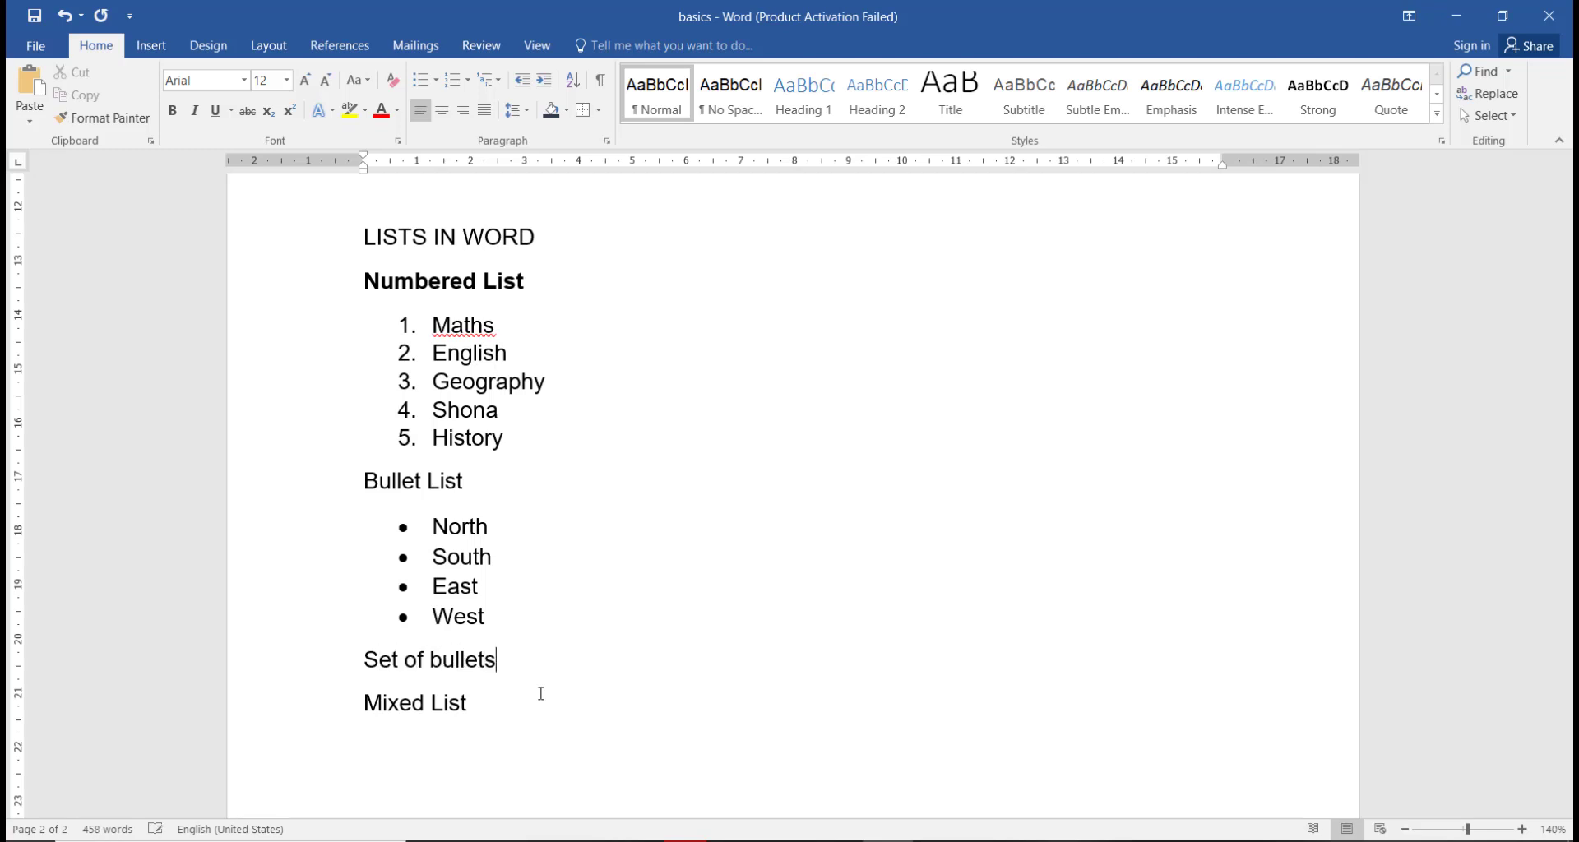
pyautogui.press('Return')
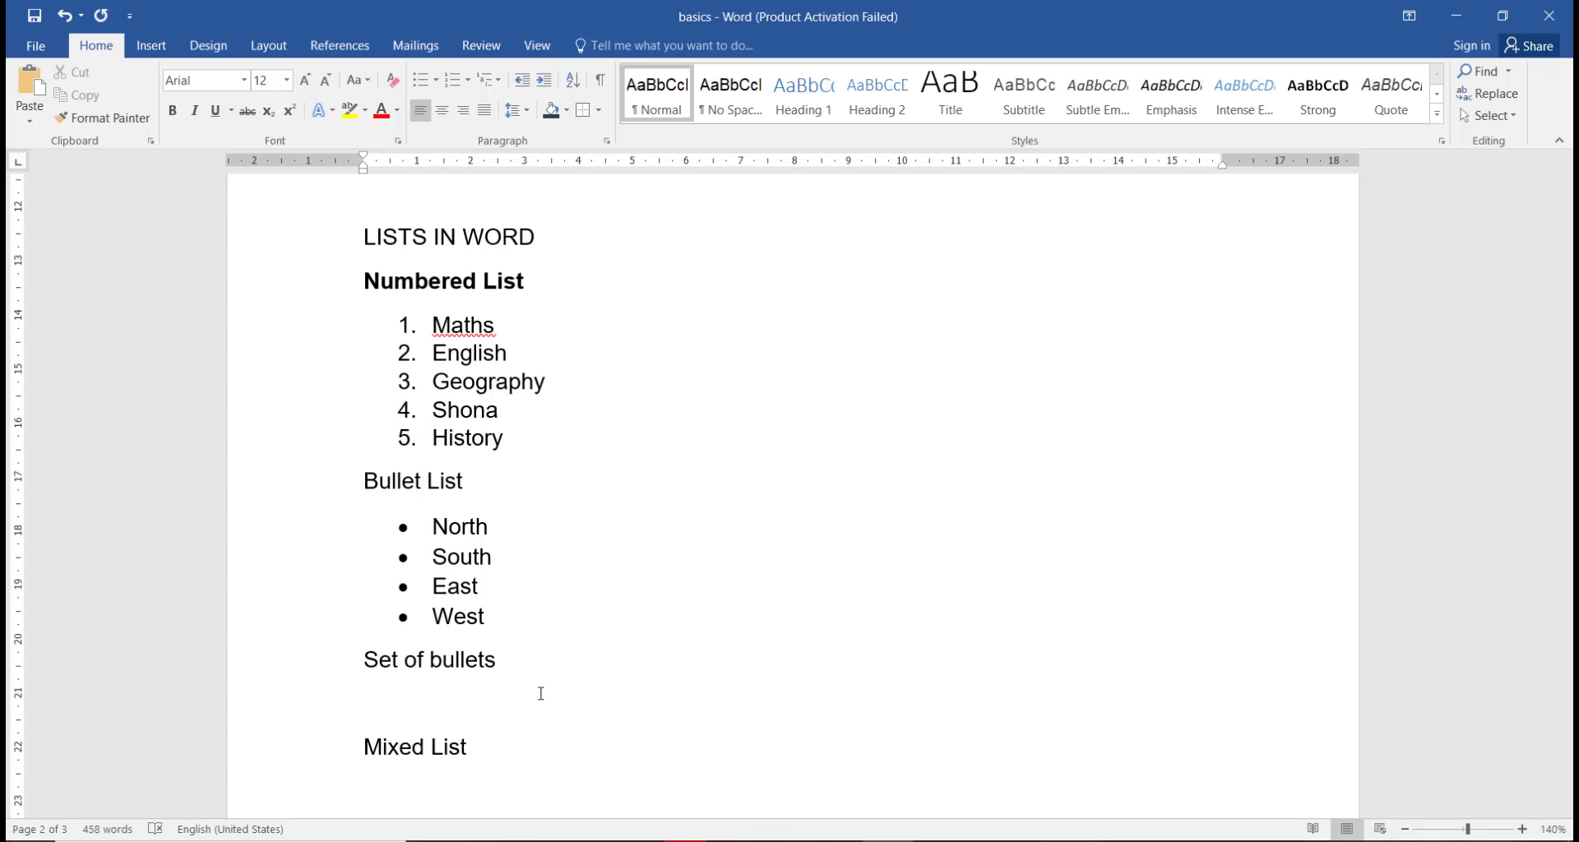
pyautogui.write('Jump')
pyautogui.press('Return')
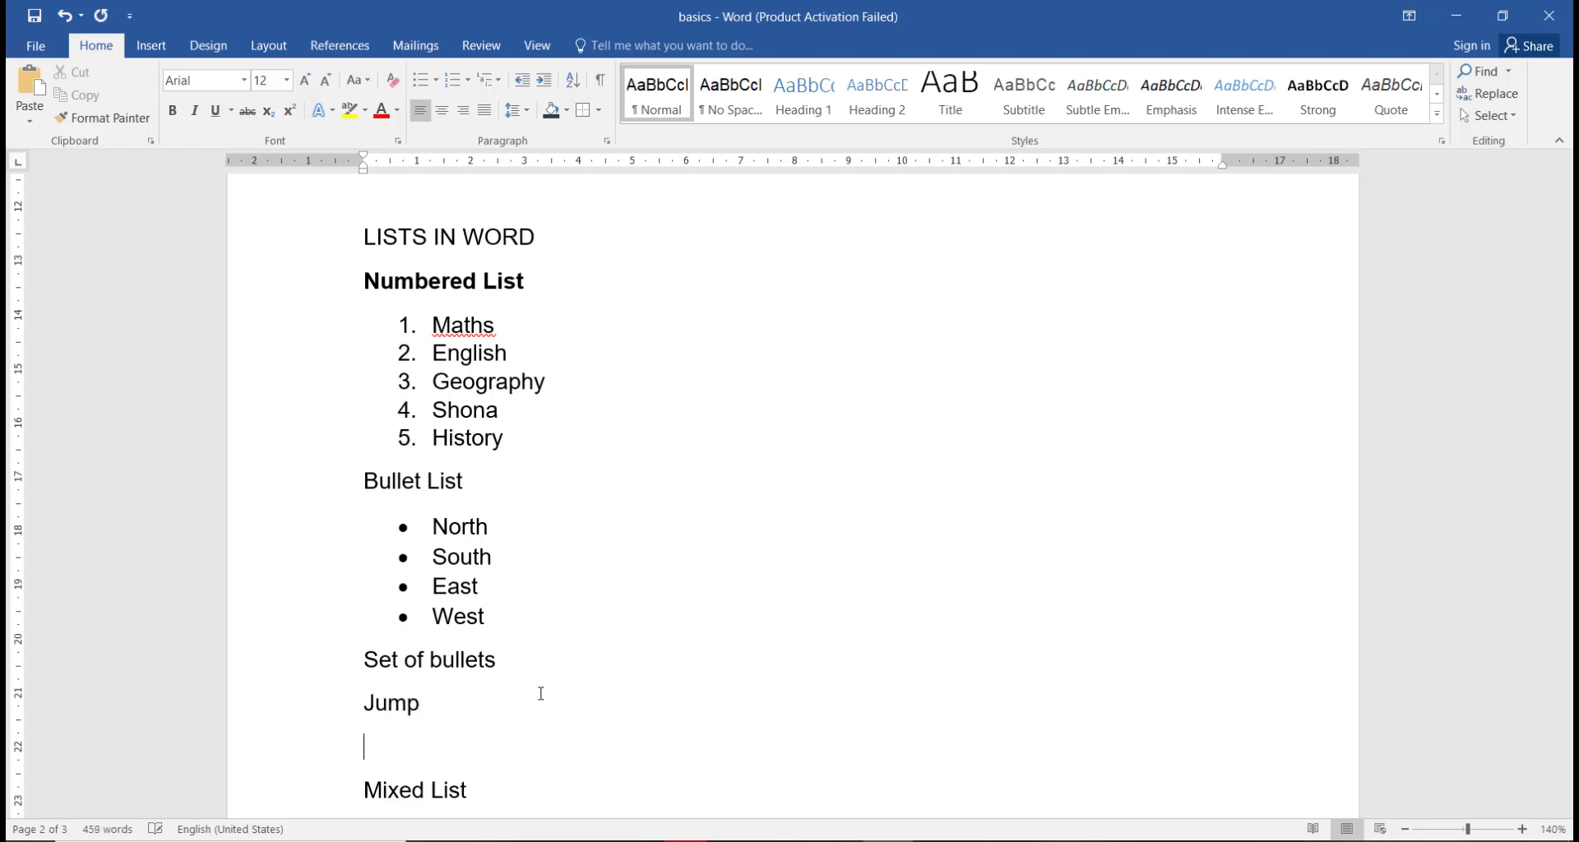
pyautogui.write('Run')
pyautogui.press('Return')
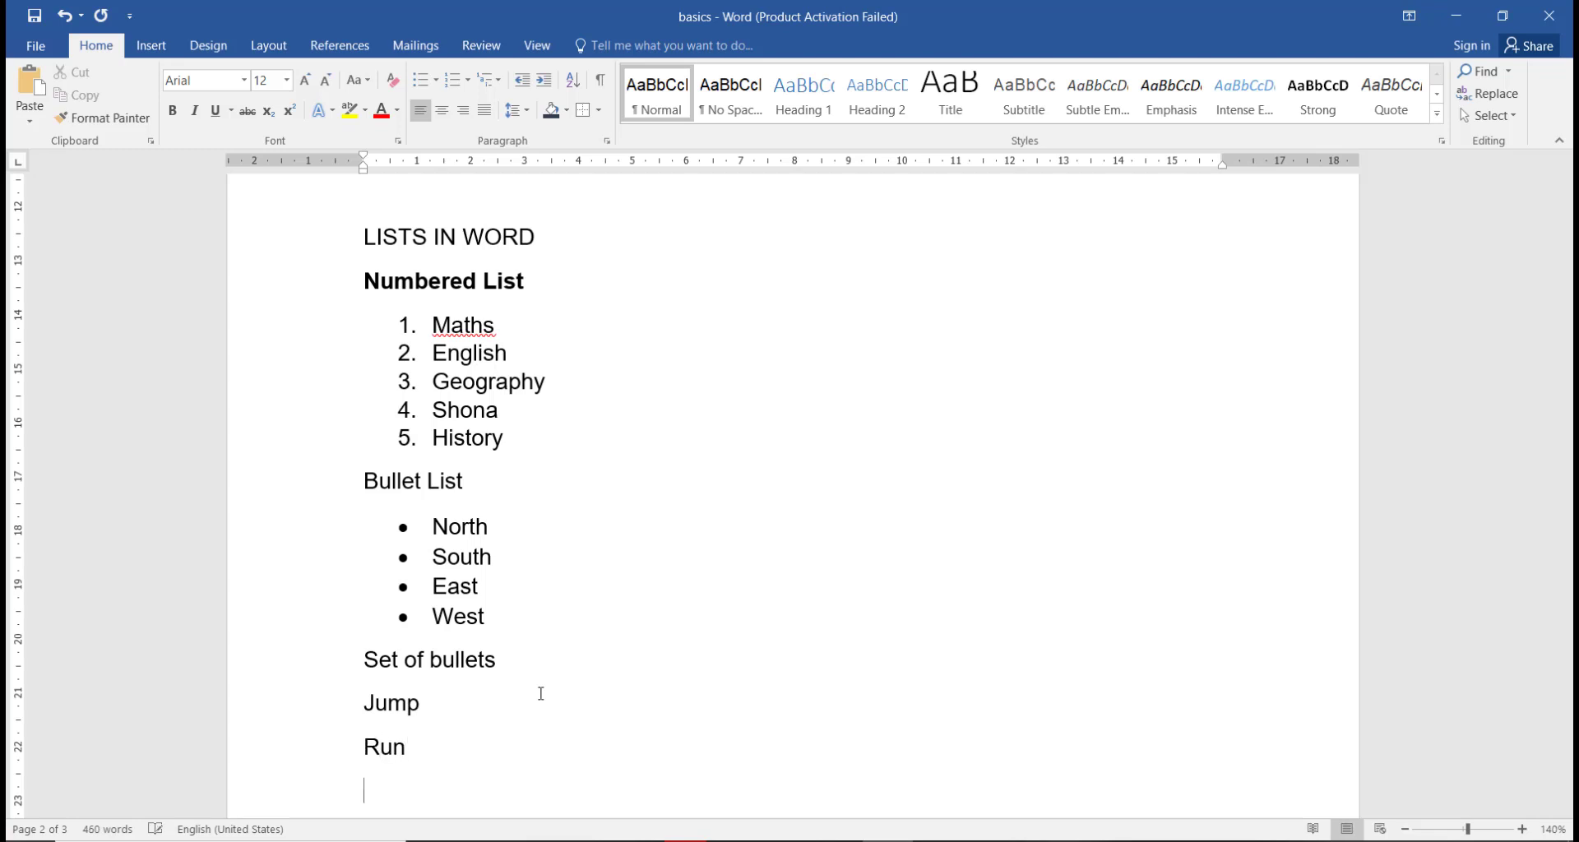
pyautogui.write('Walk')
# Turn the Jump, Run and Walk lines into a bulleted list with solid square bullets
pyautogui.scroll(-3, 524, 699)
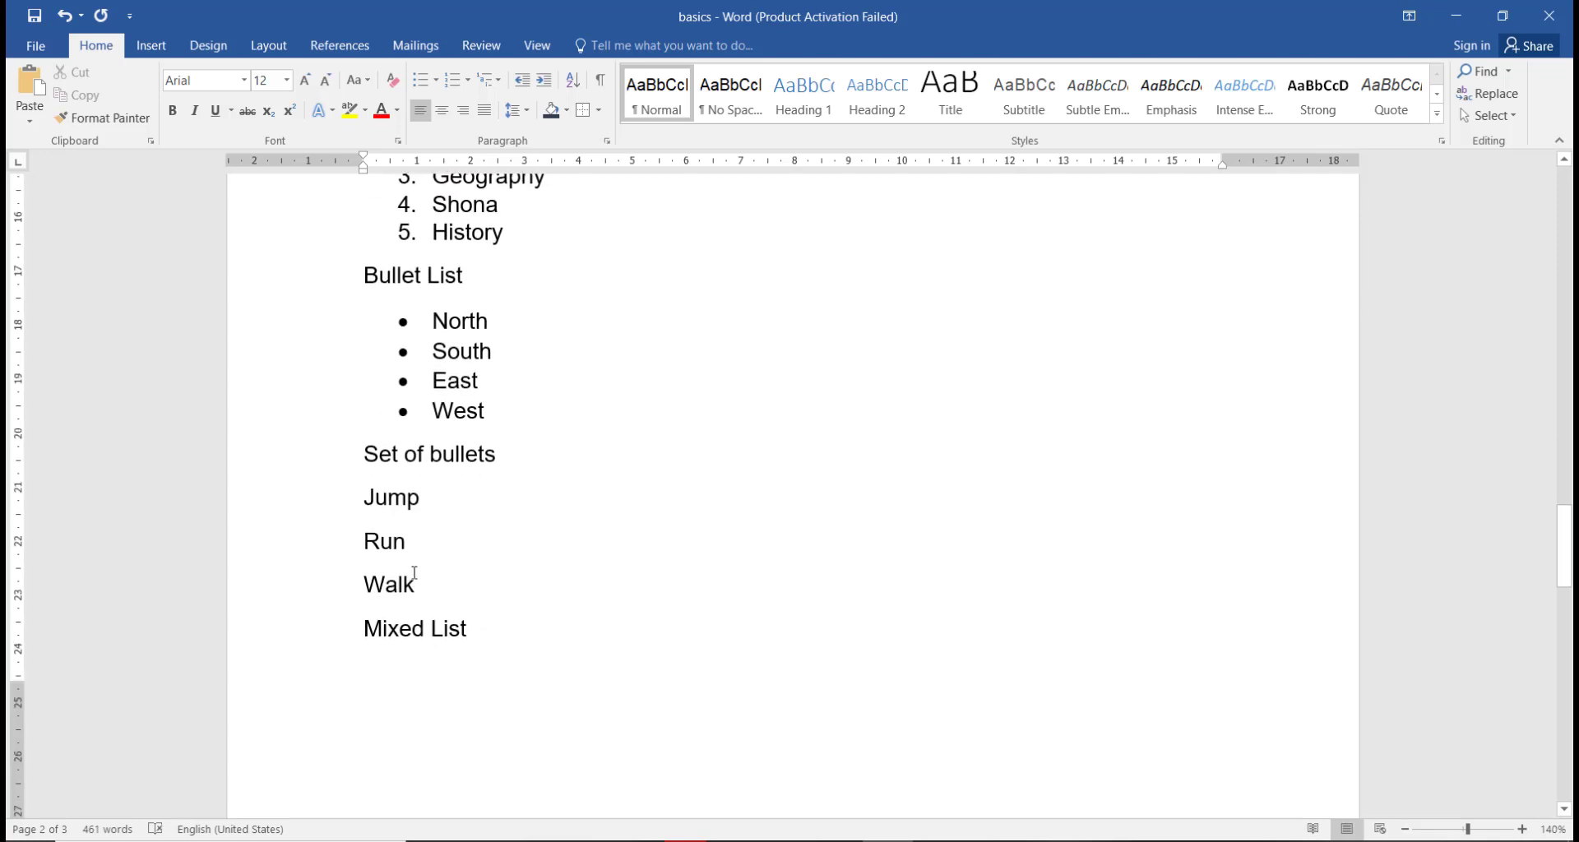
pyautogui.moveTo(416, 585); pyautogui.dragTo(368, 513)
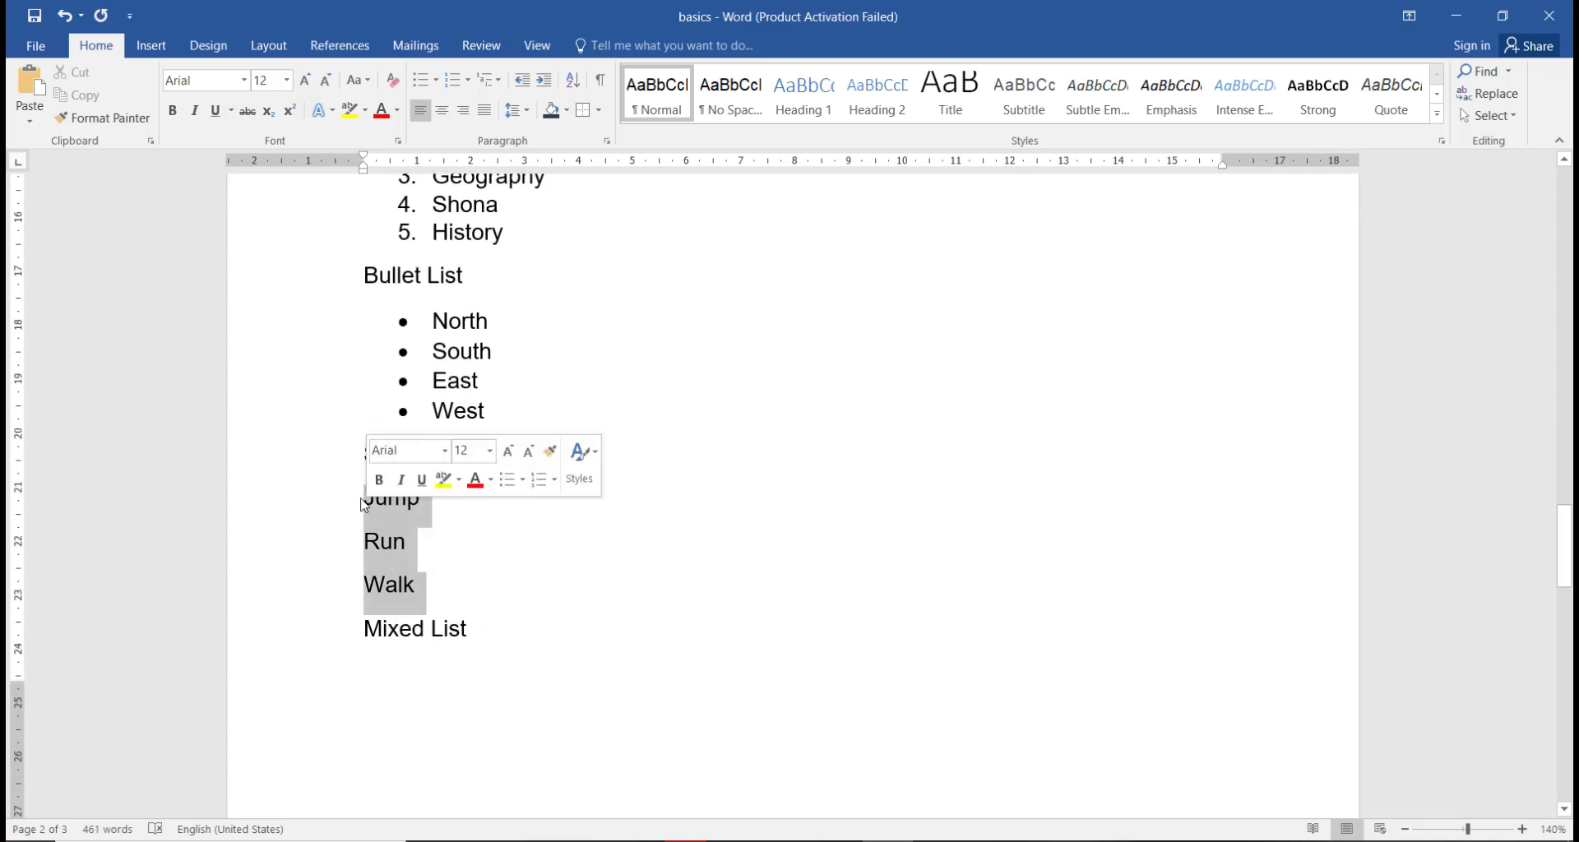
pyautogui.click(428, 76)
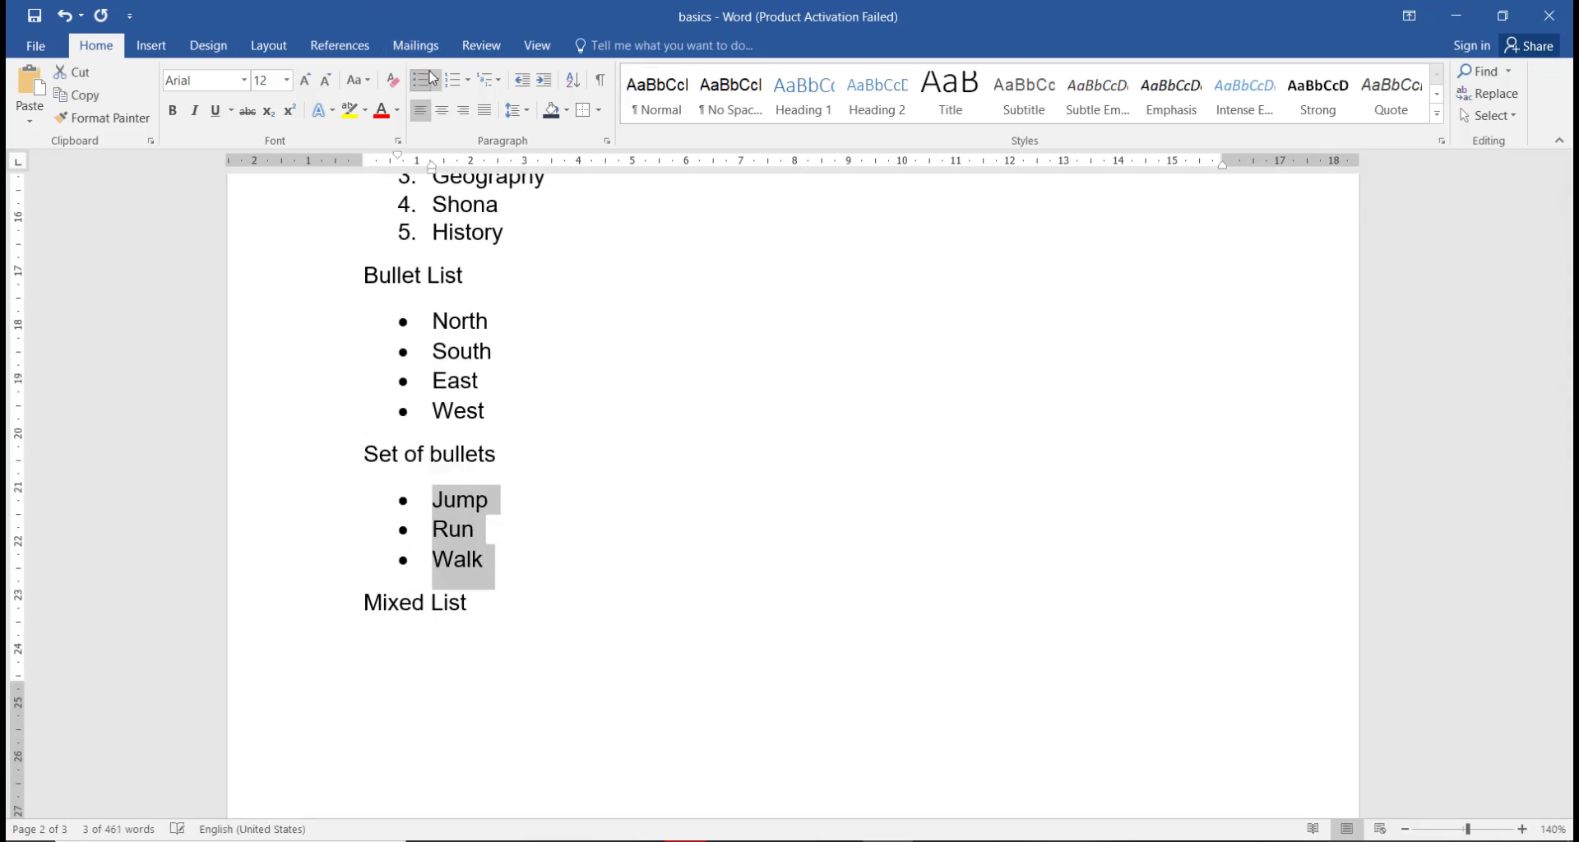
pyautogui.click(438, 82)
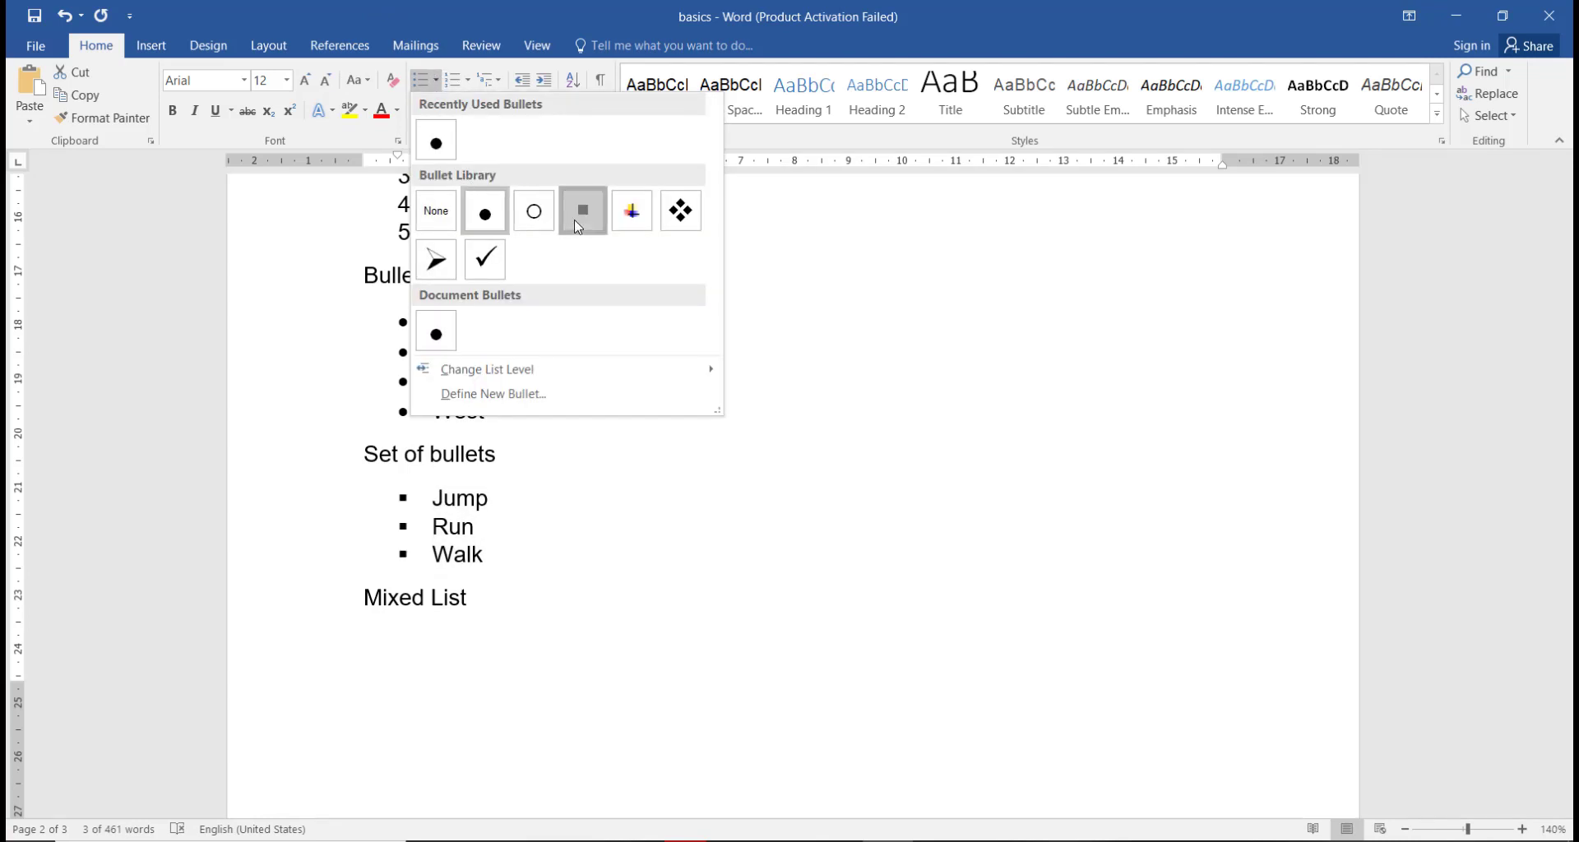
pyautogui.click(581, 216)
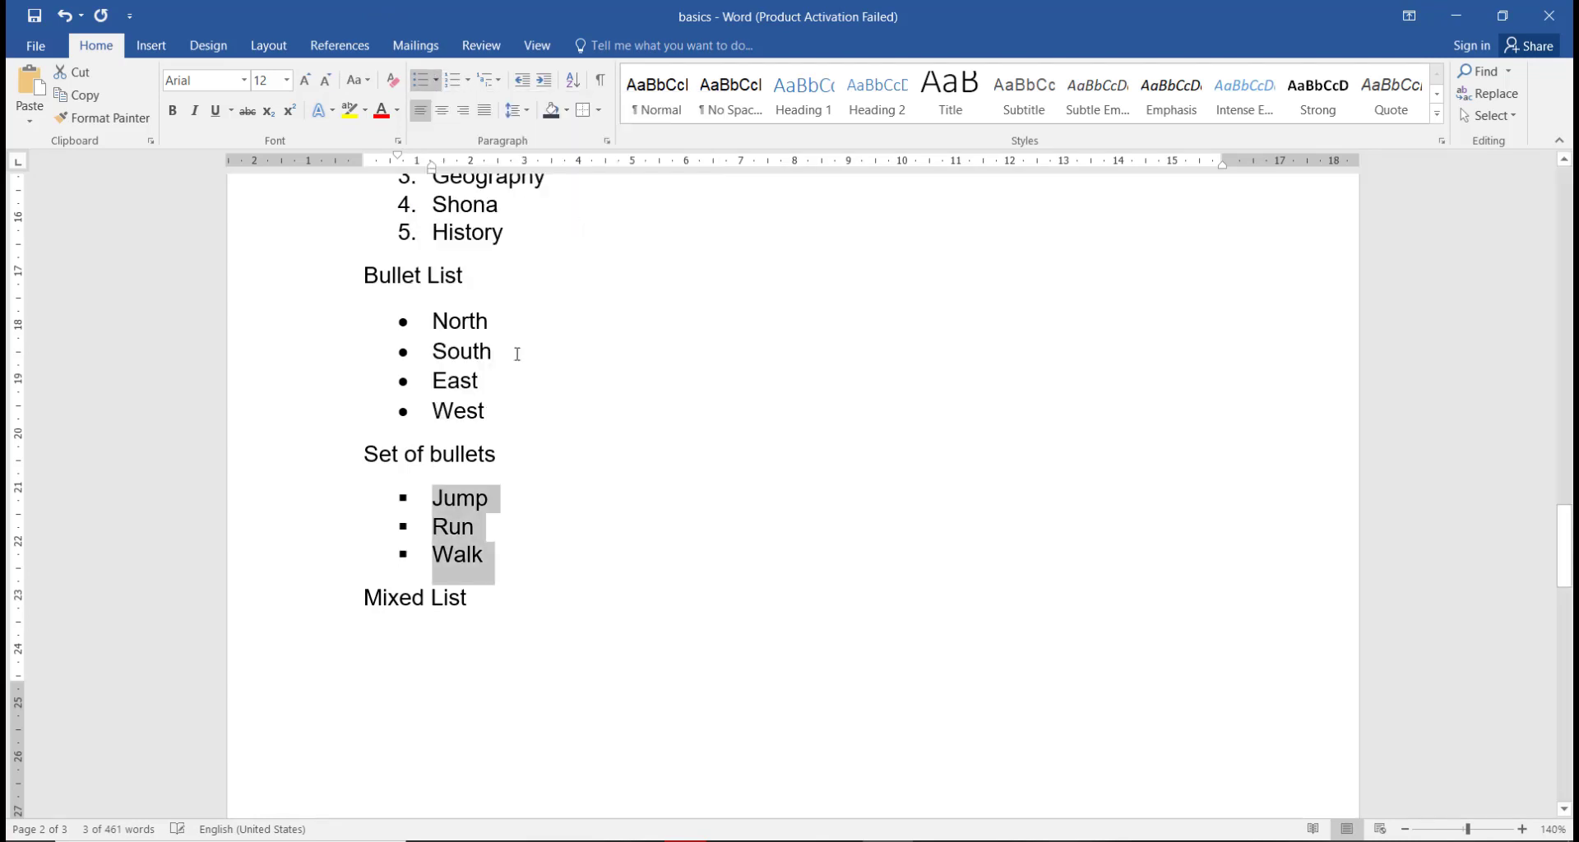
# Change only the Run item's bullet to the four-diamond symbol
pyautogui.click(452, 529)
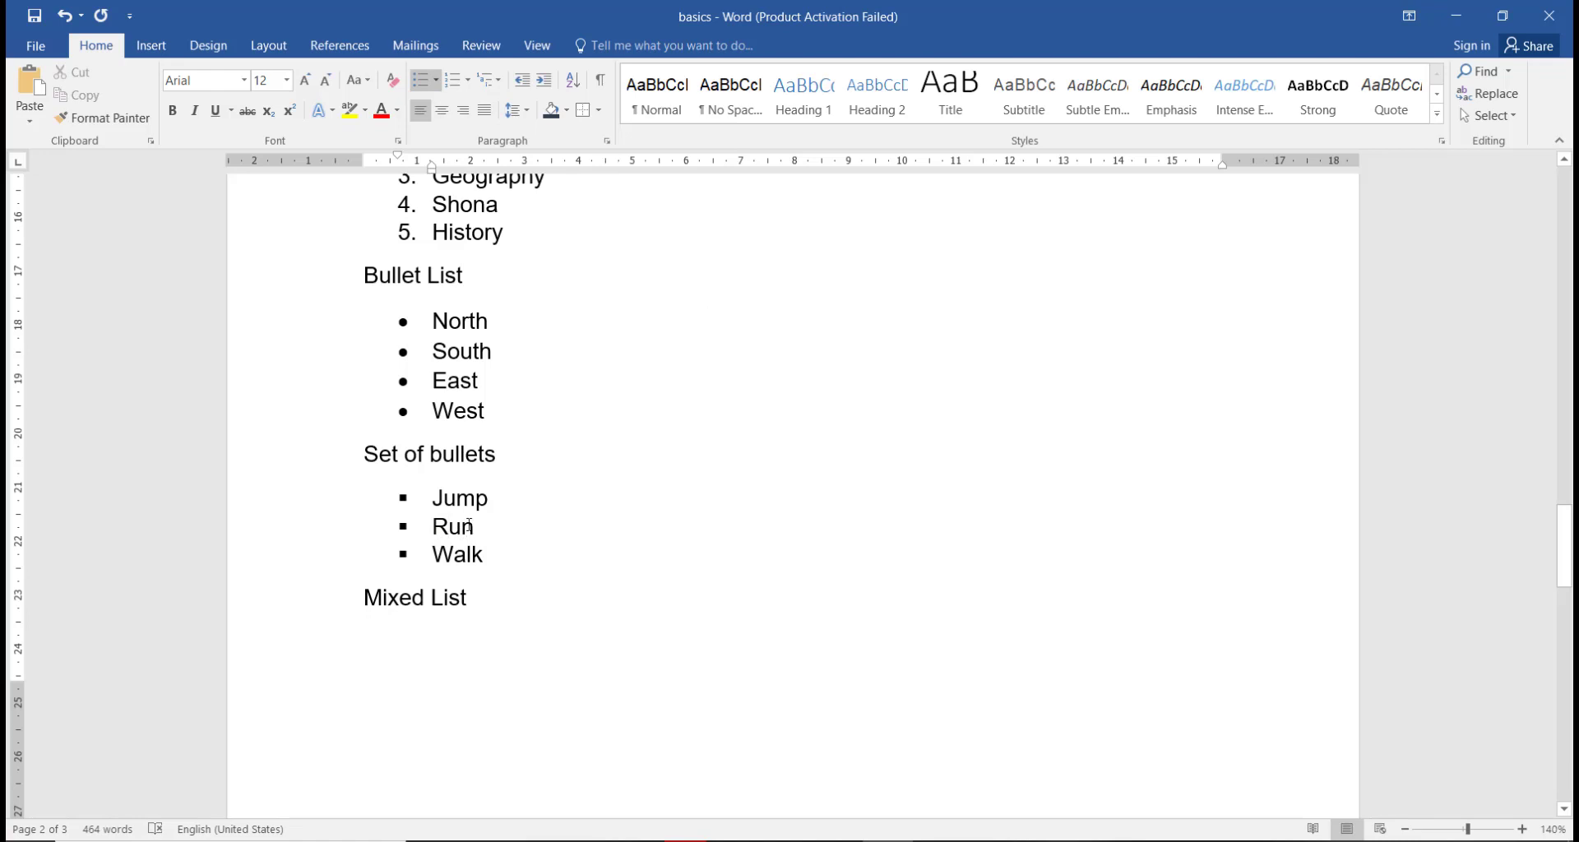
pyautogui.tripleClick(464, 533)
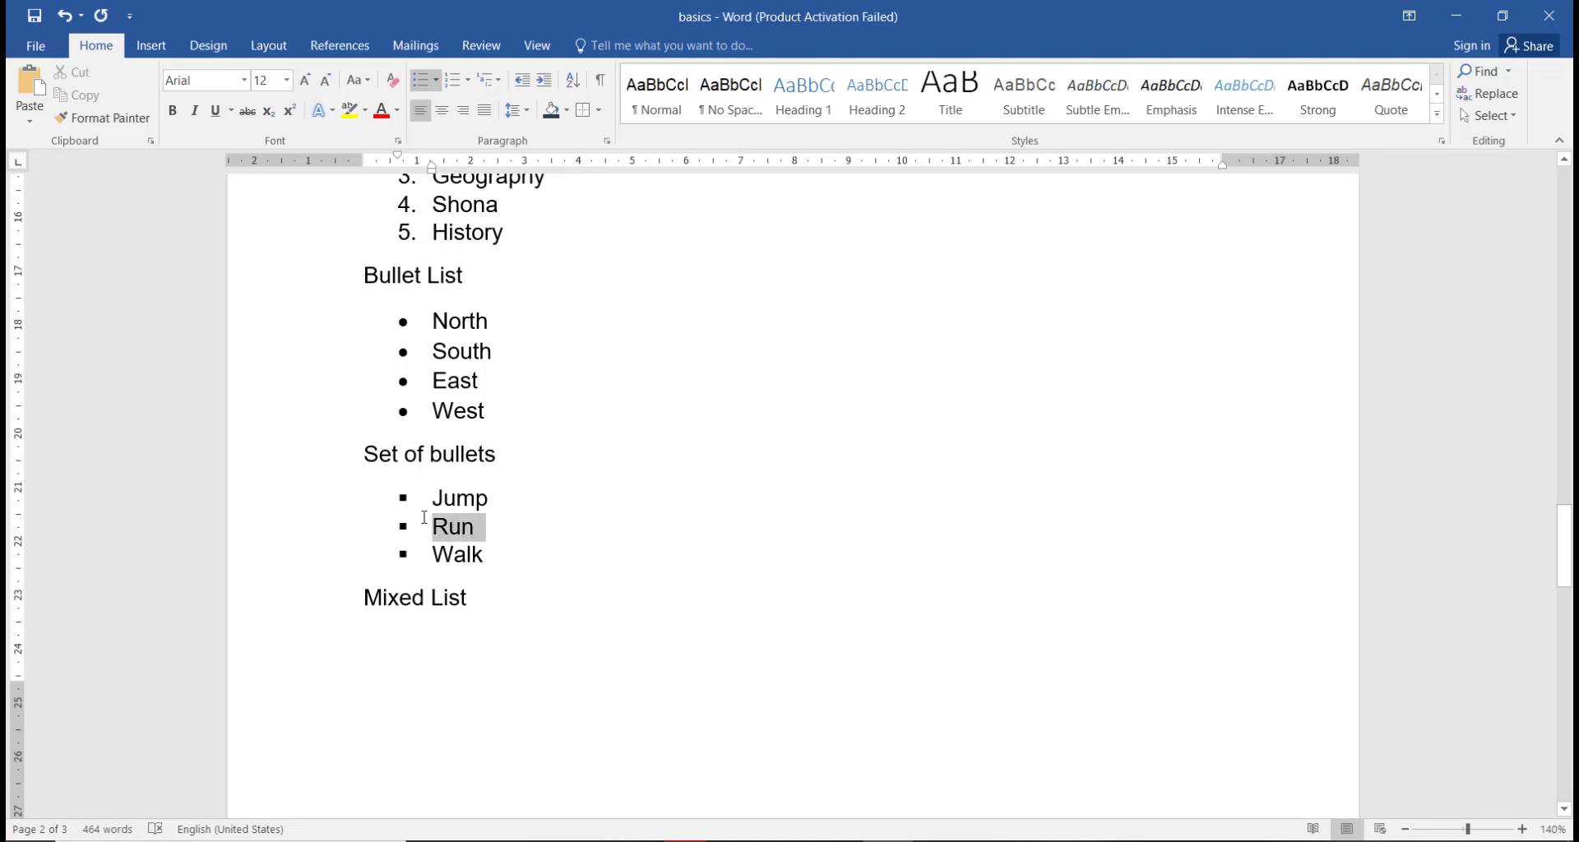
pyautogui.click(438, 82)
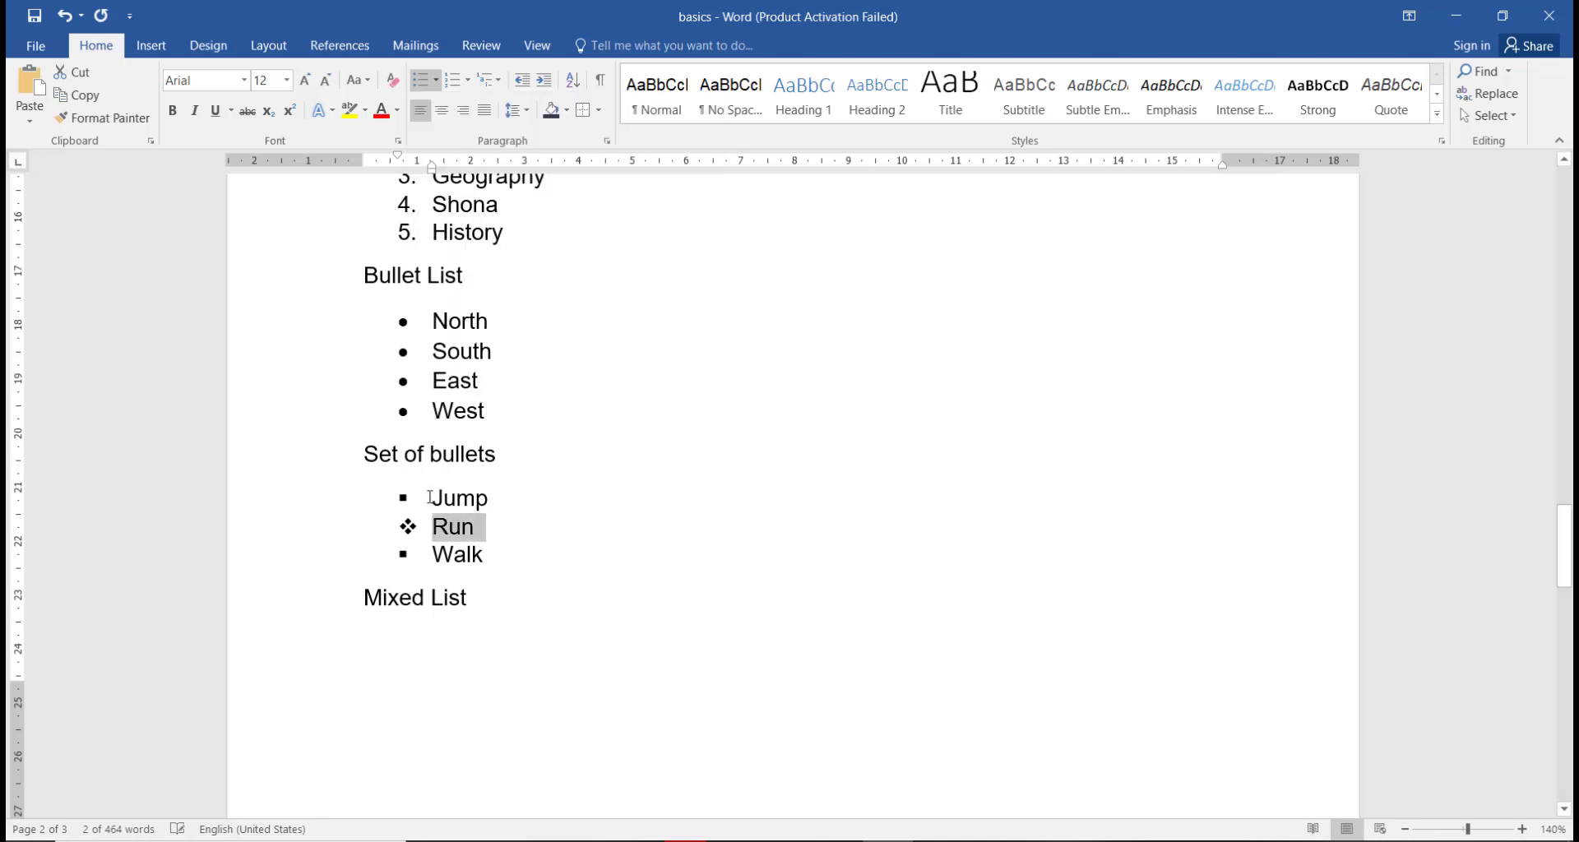
# Try the check-mark bullet on the square-bulleted Jump and Walk items, and undo the change
pyautogui.click(432, 556)
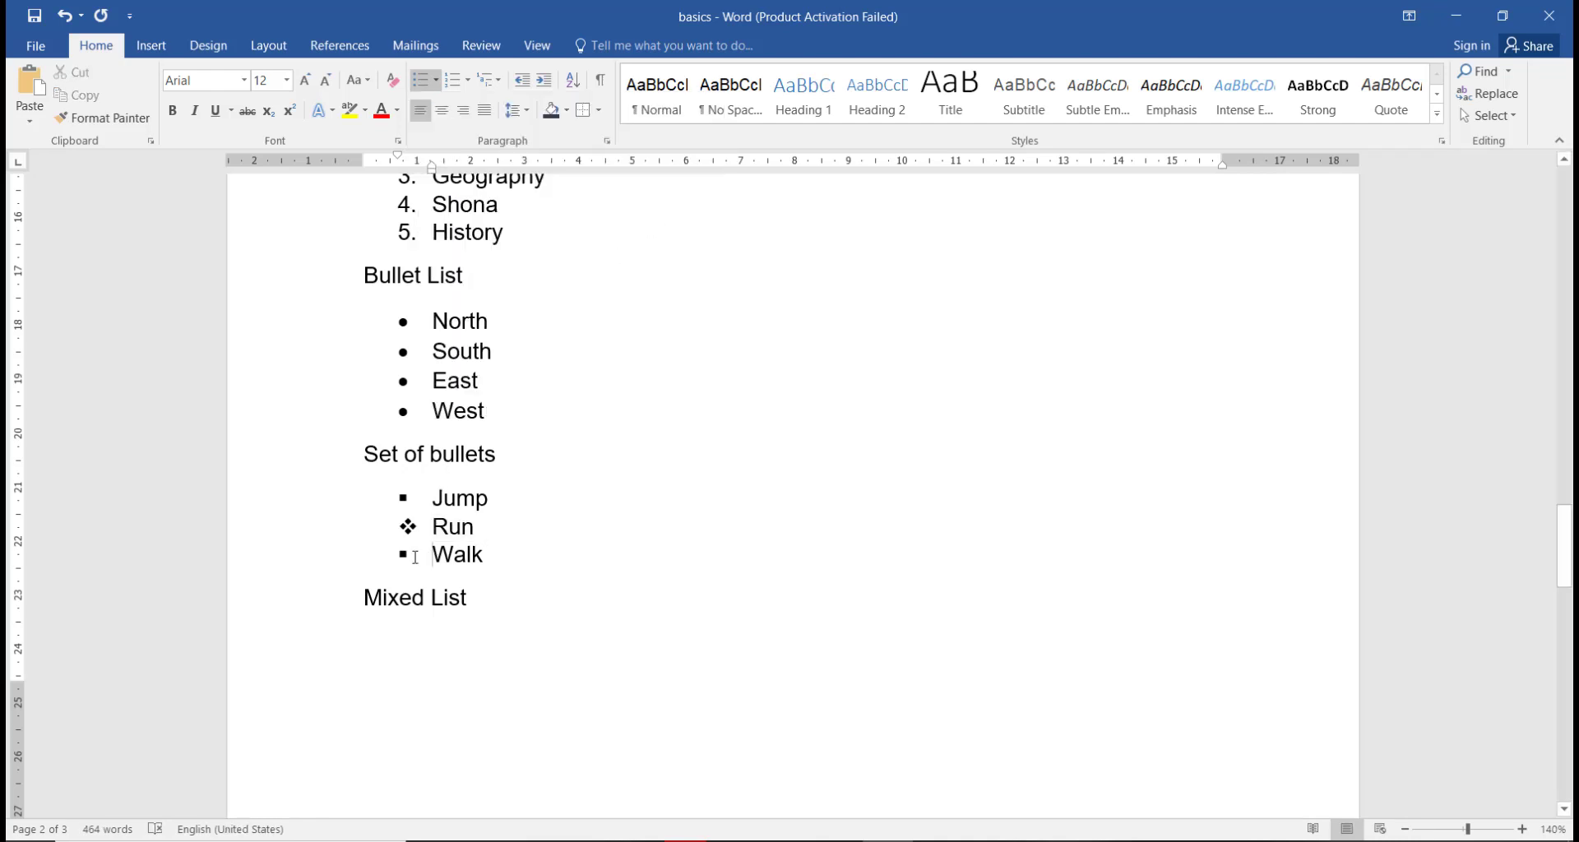
pyautogui.click(406, 554)
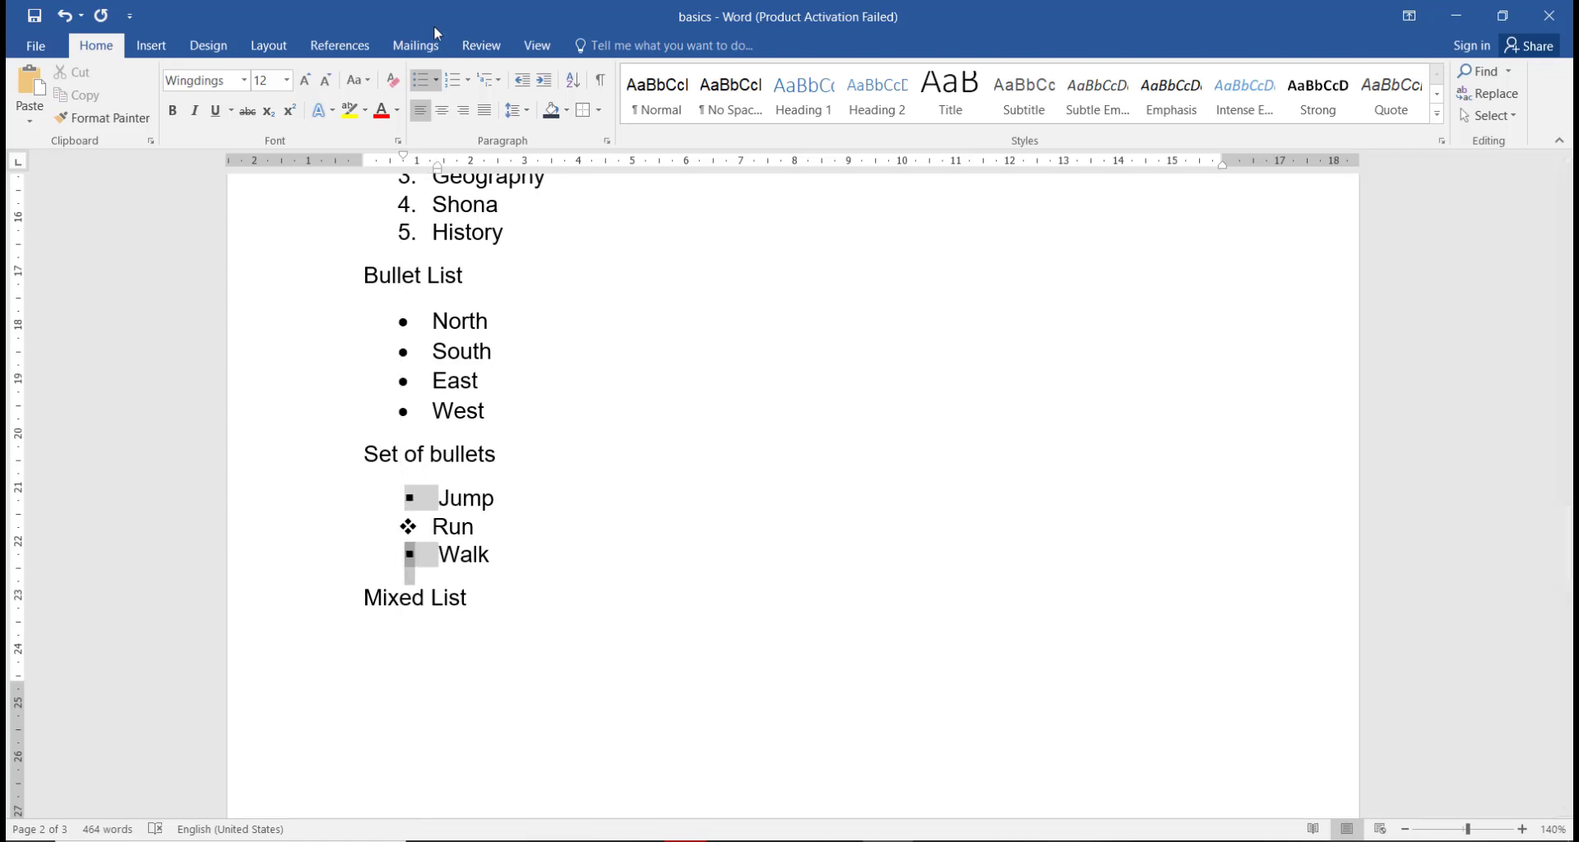
pyautogui.click(435, 80)
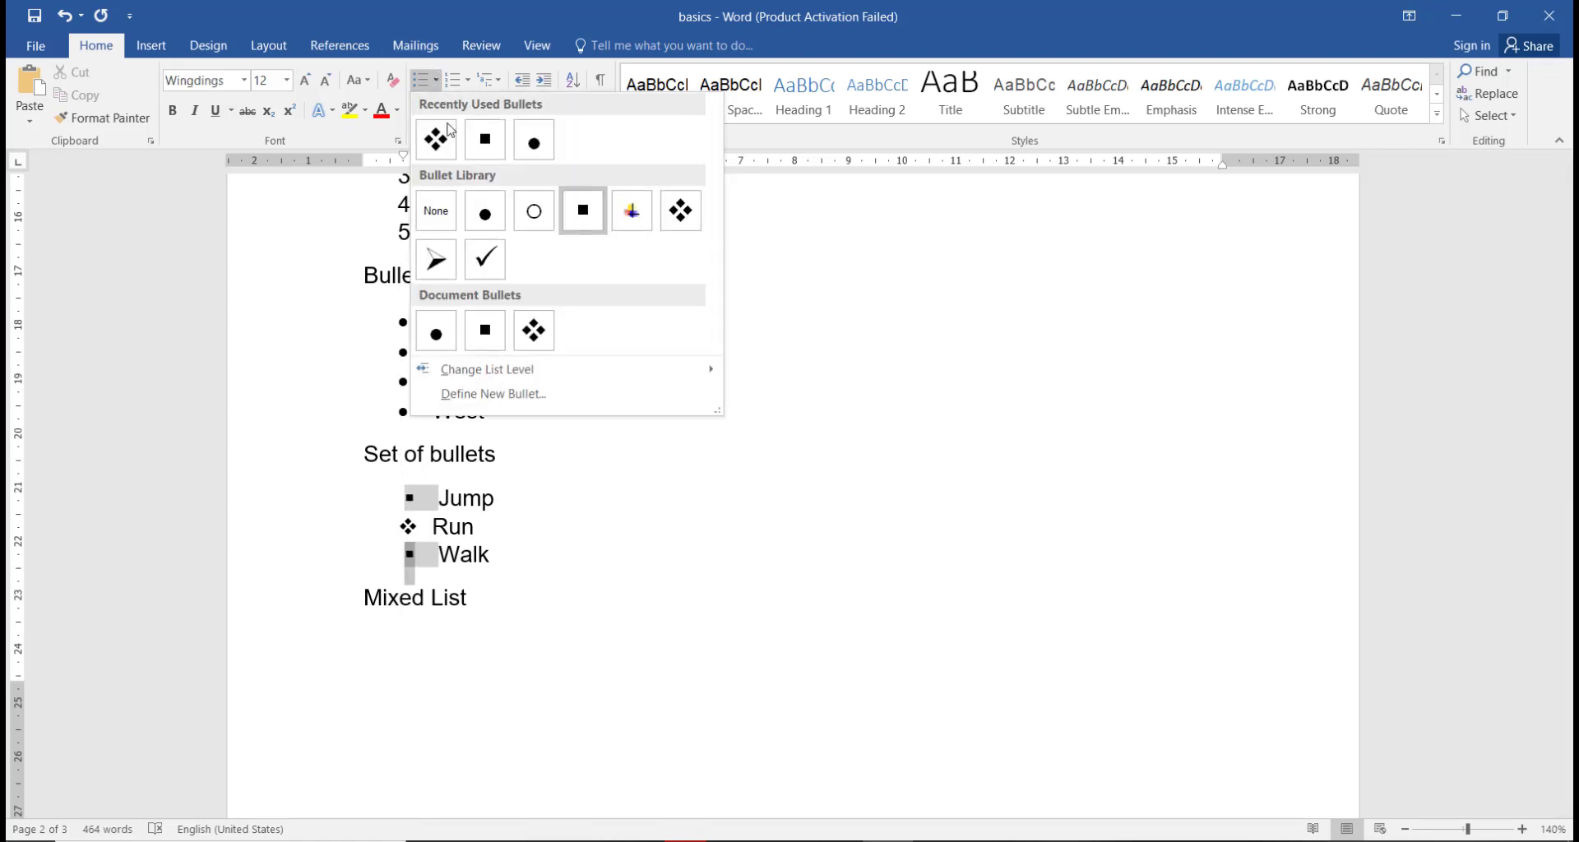
pyautogui.click(475, 272)
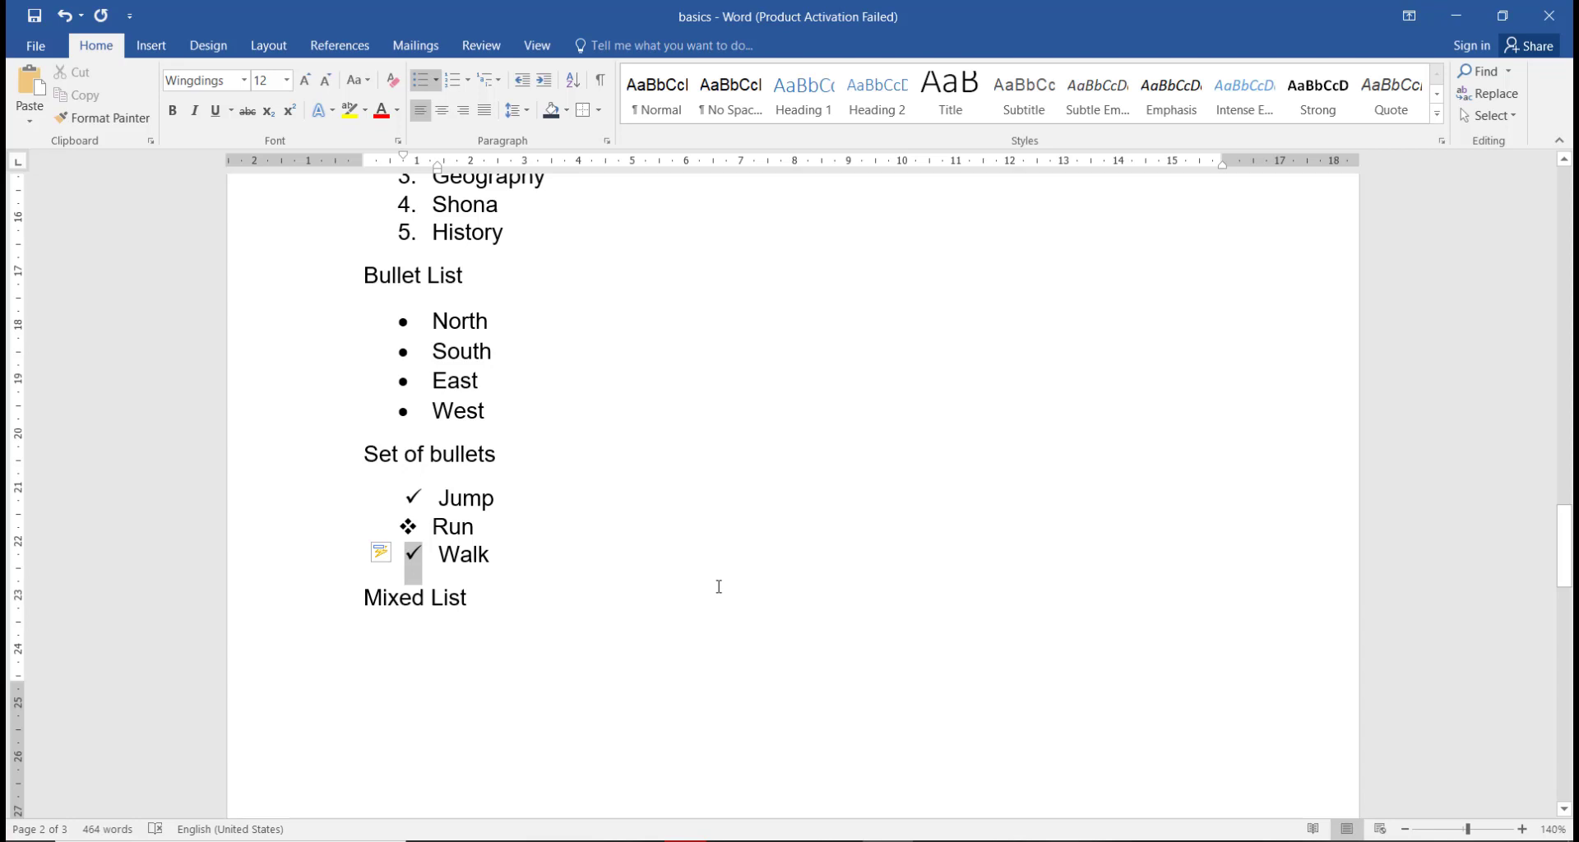
pyautogui.hotkey('ctrl', 'z')
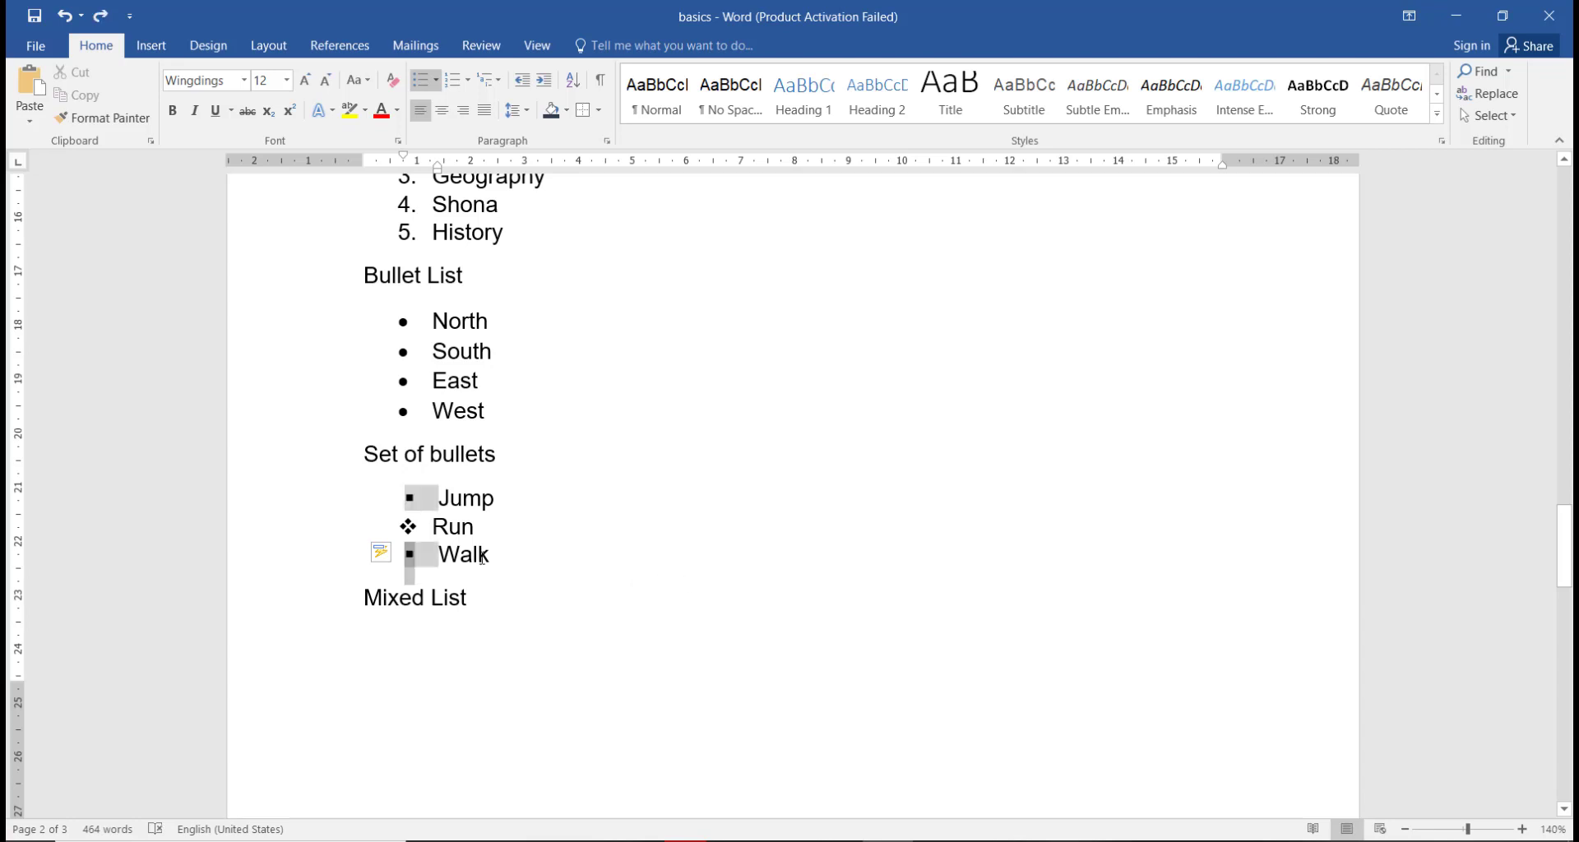
# Change only the Walk item's bullet to the hollow circle
pyautogui.click(482, 558)
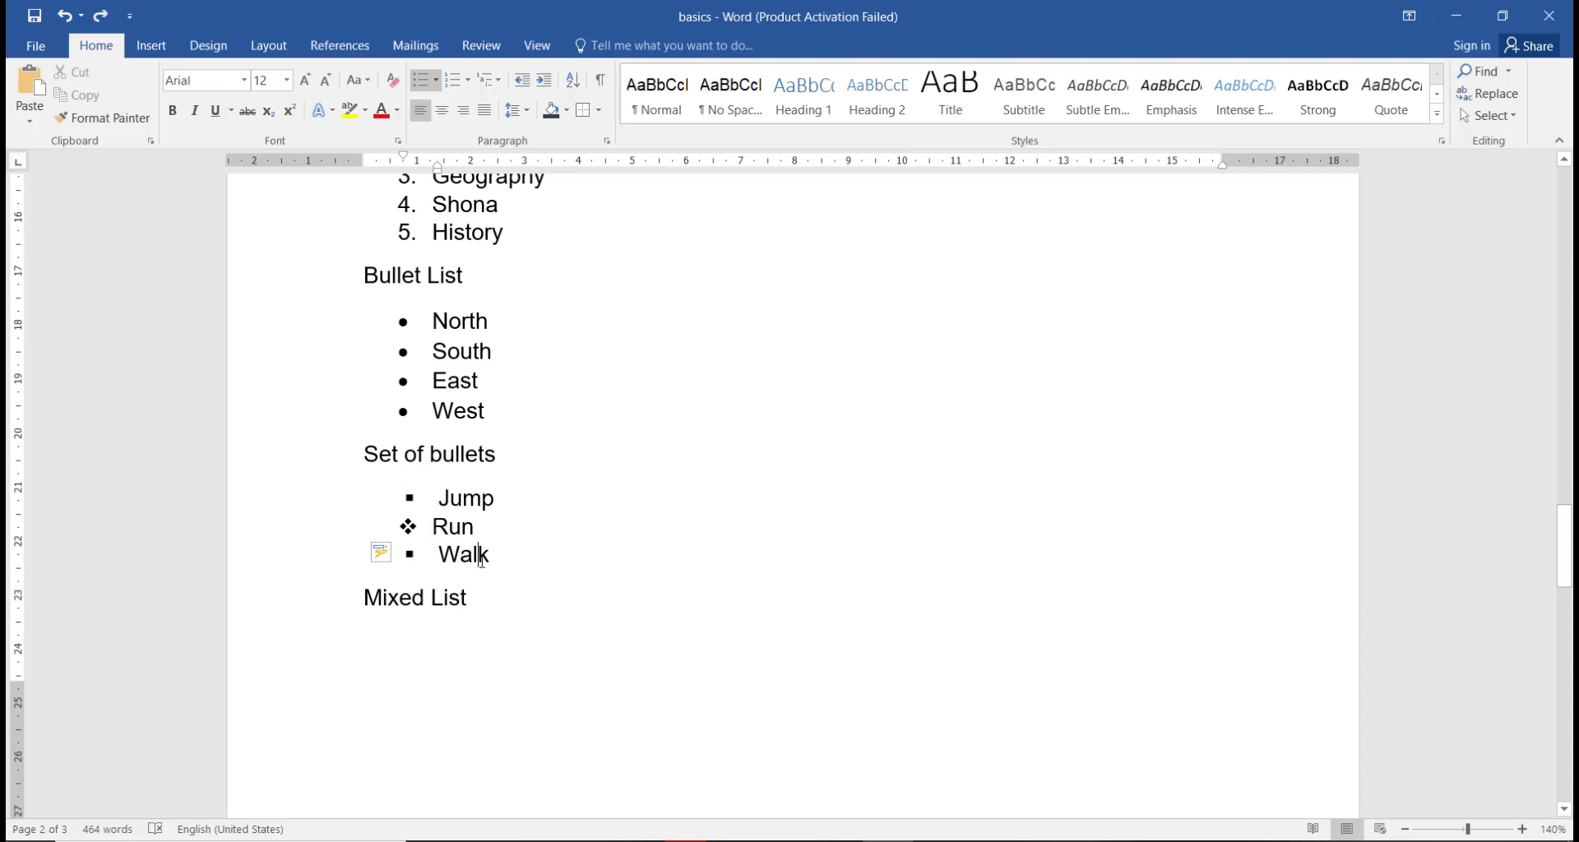
pyautogui.doubleClick(466, 547)
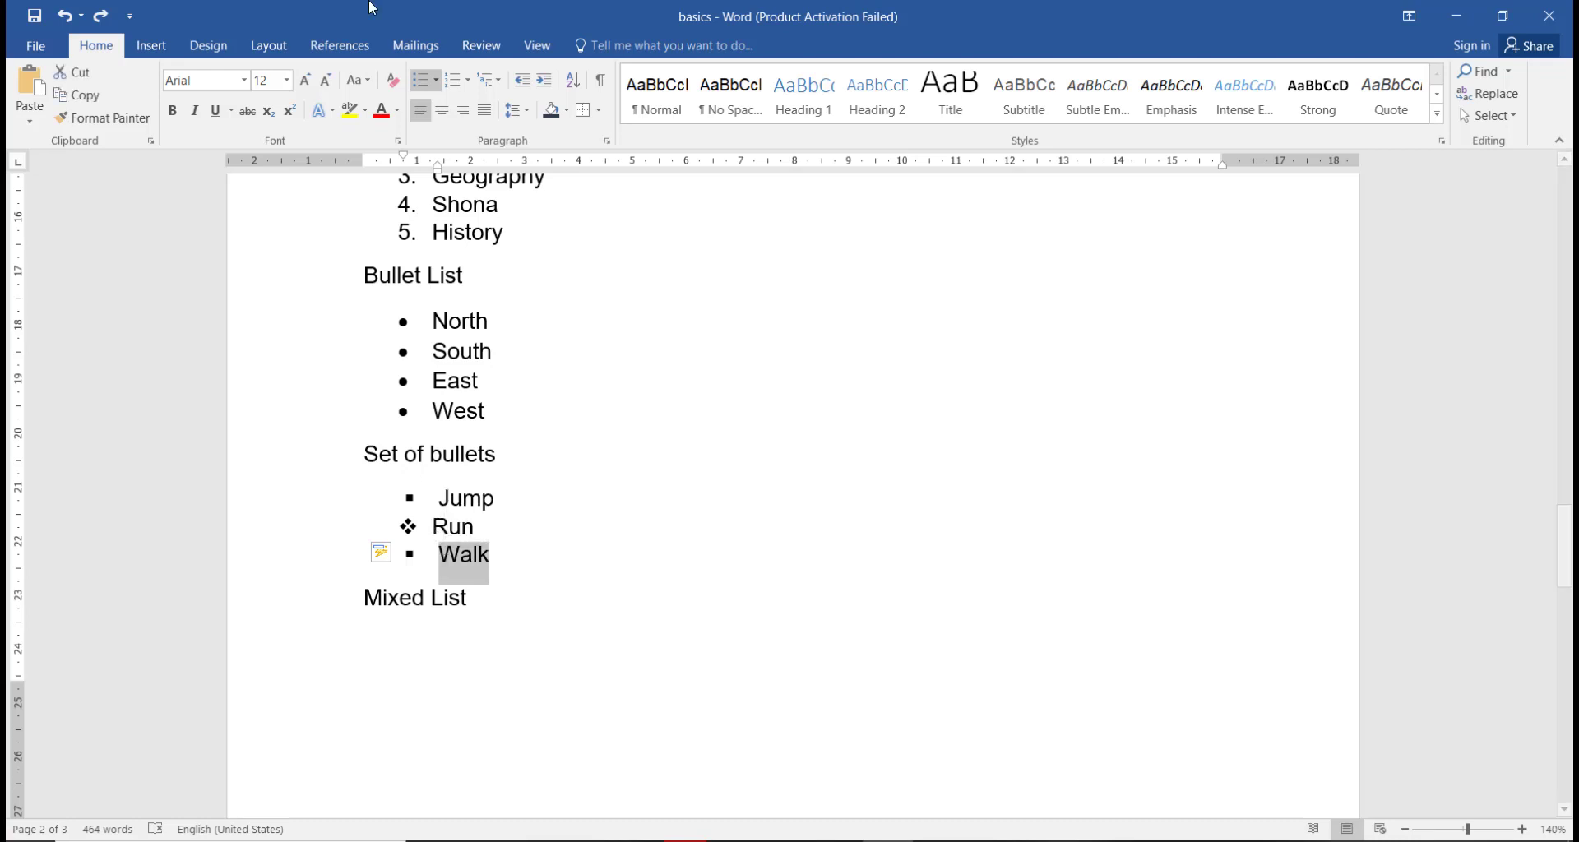
pyautogui.click(437, 80)
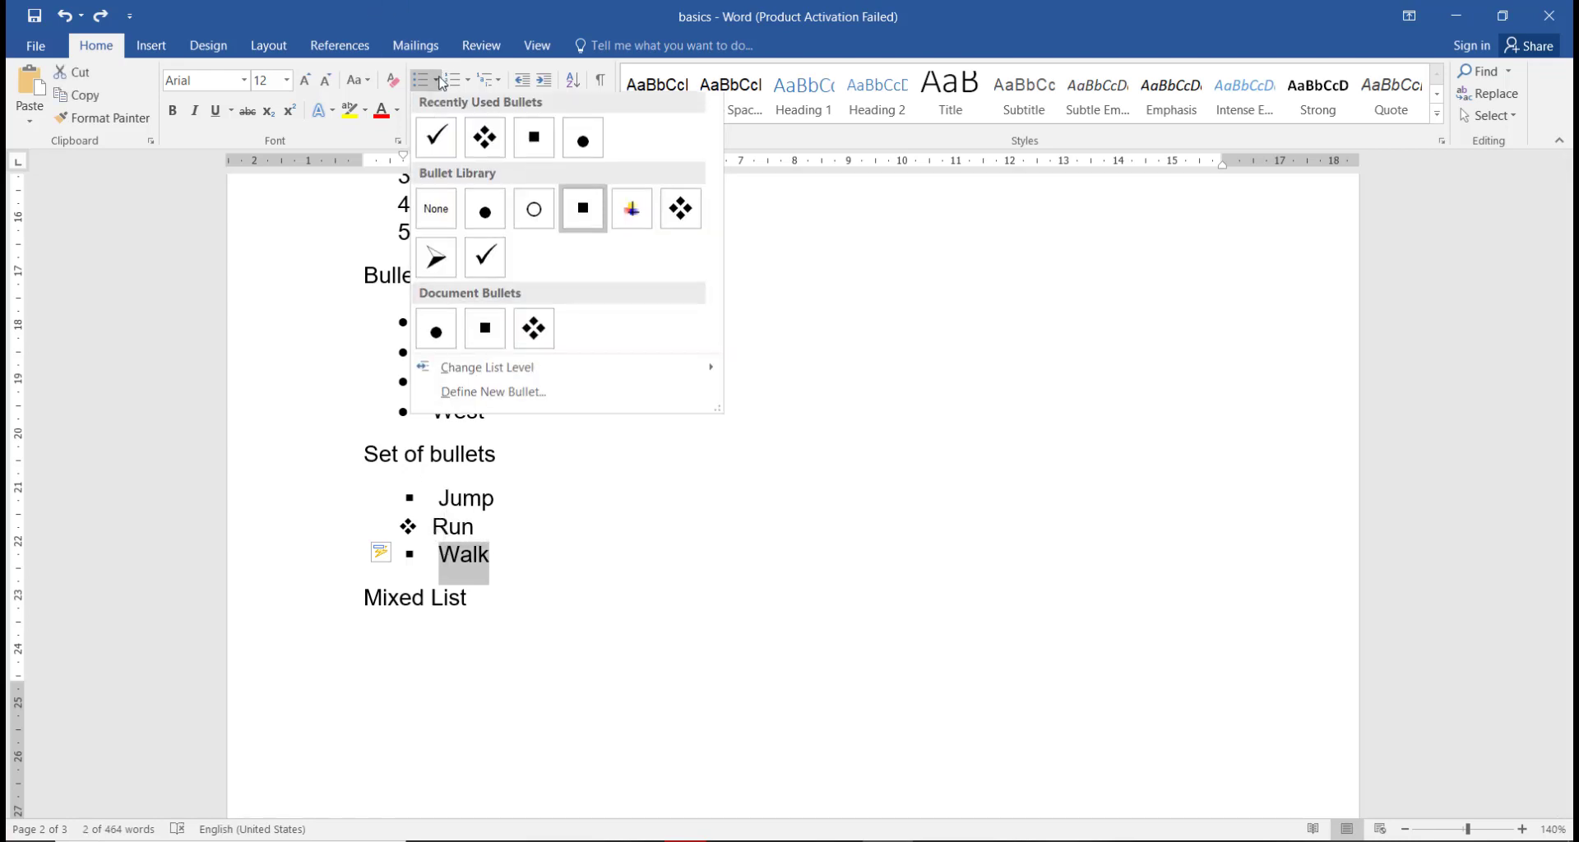
pyautogui.click(519, 226)
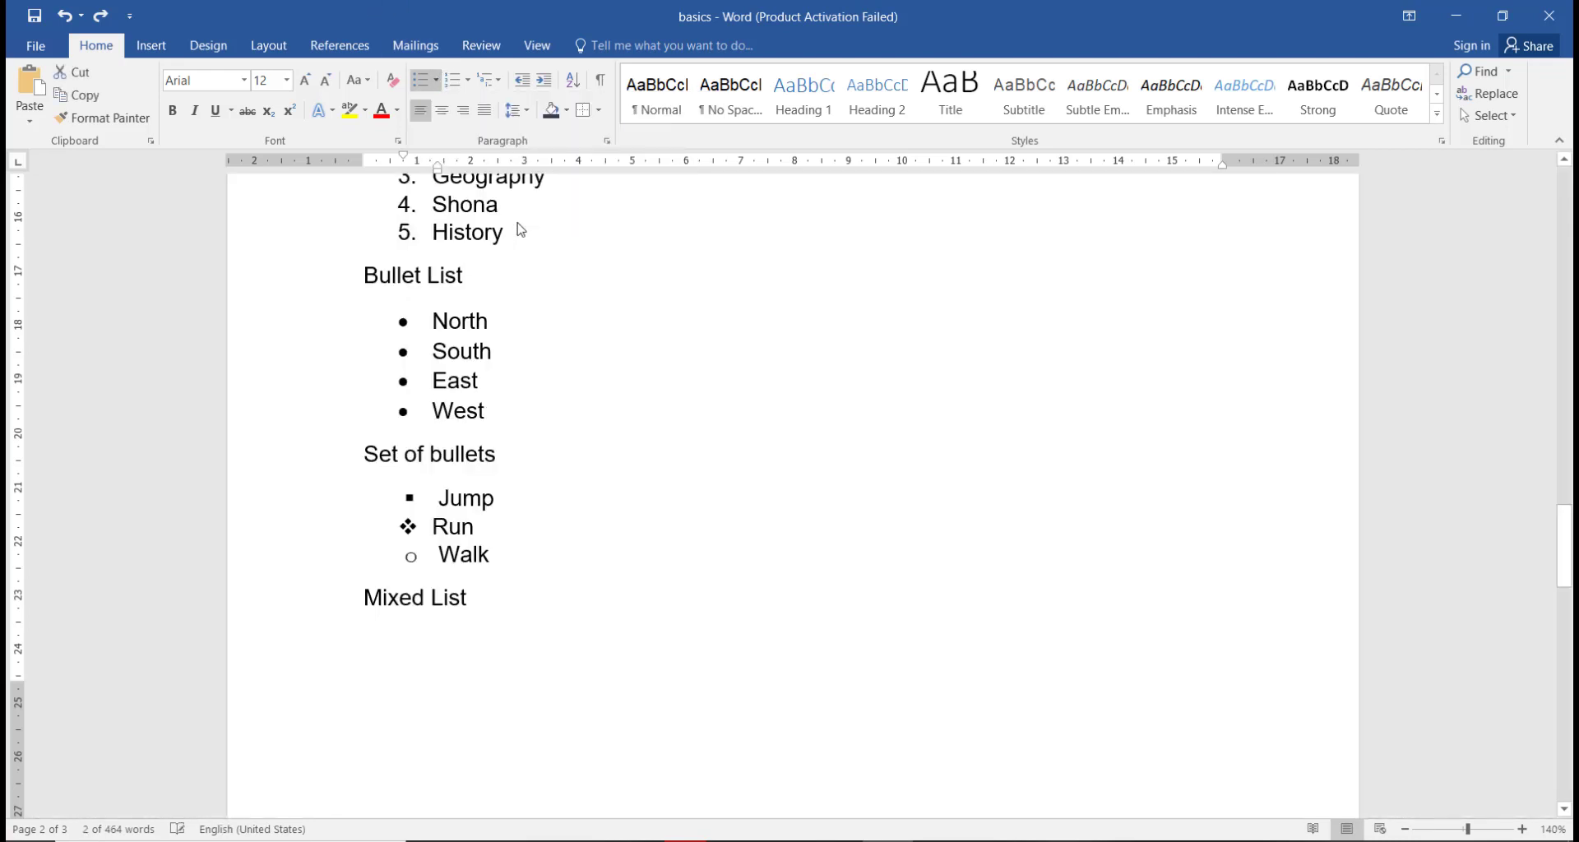
pyautogui.click(694, 425)
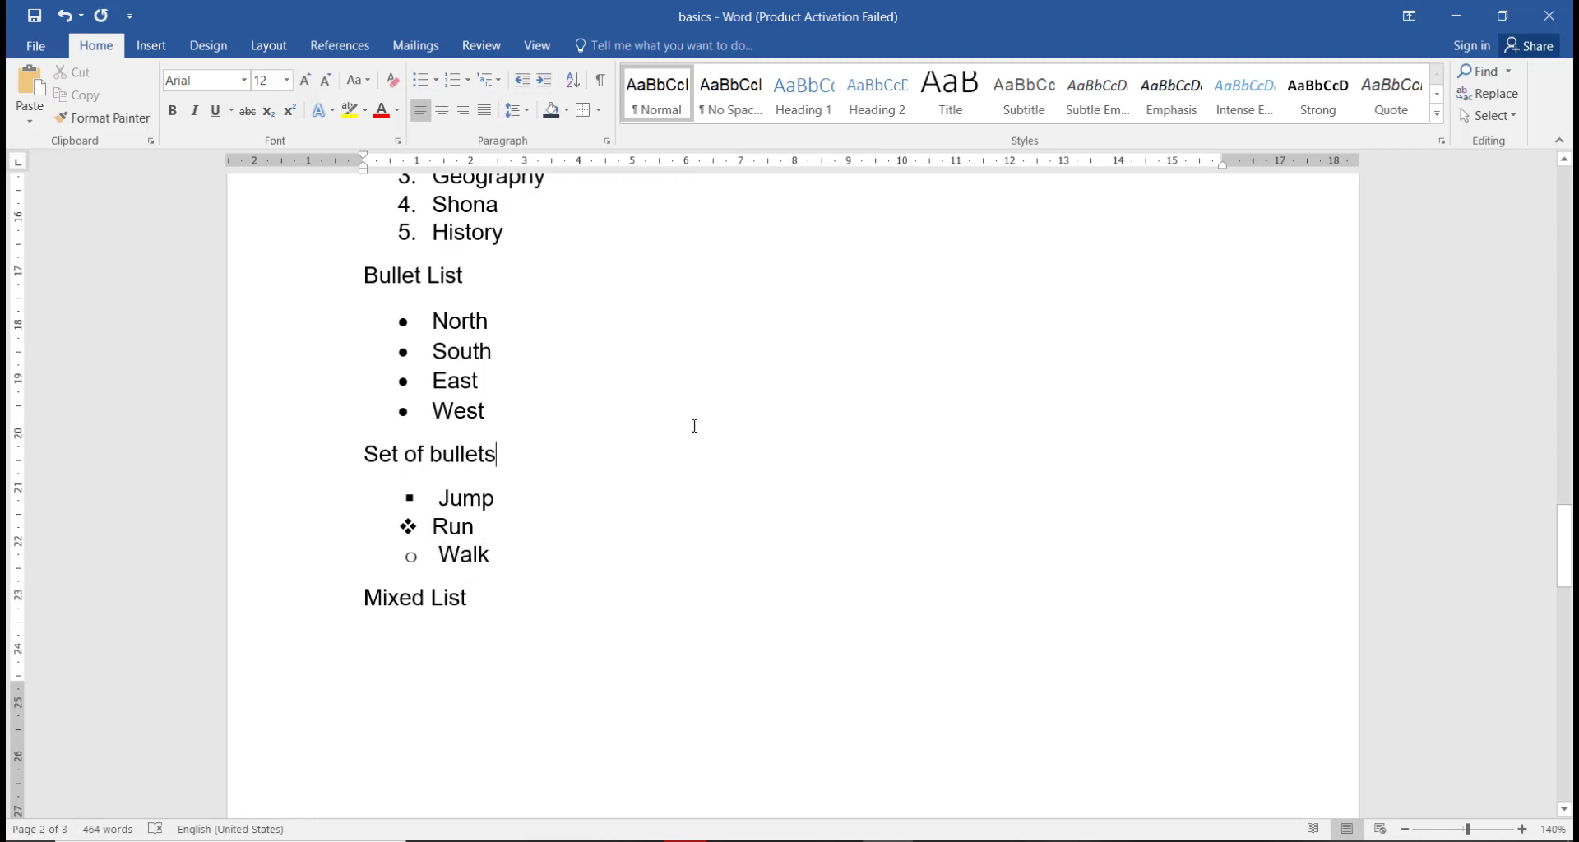
# Add an empty bullet item below Walk
pyautogui.click(574, 556)
pyautogui.press('Return')
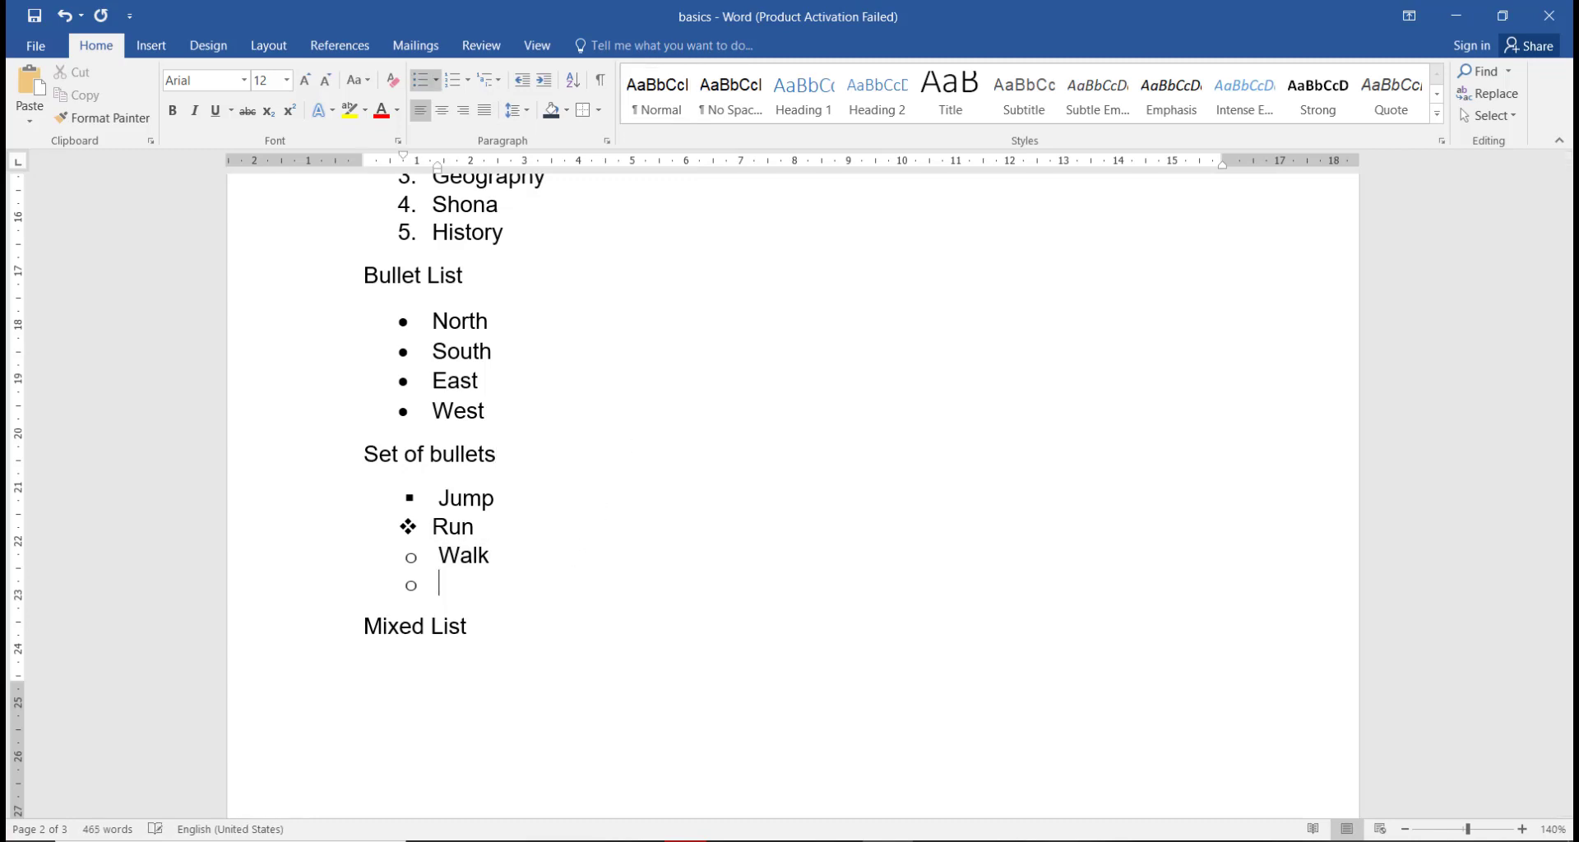
# Try the arrowhead bullet on the empty item below Walk, and undo the change
pyautogui.click(413, 587)
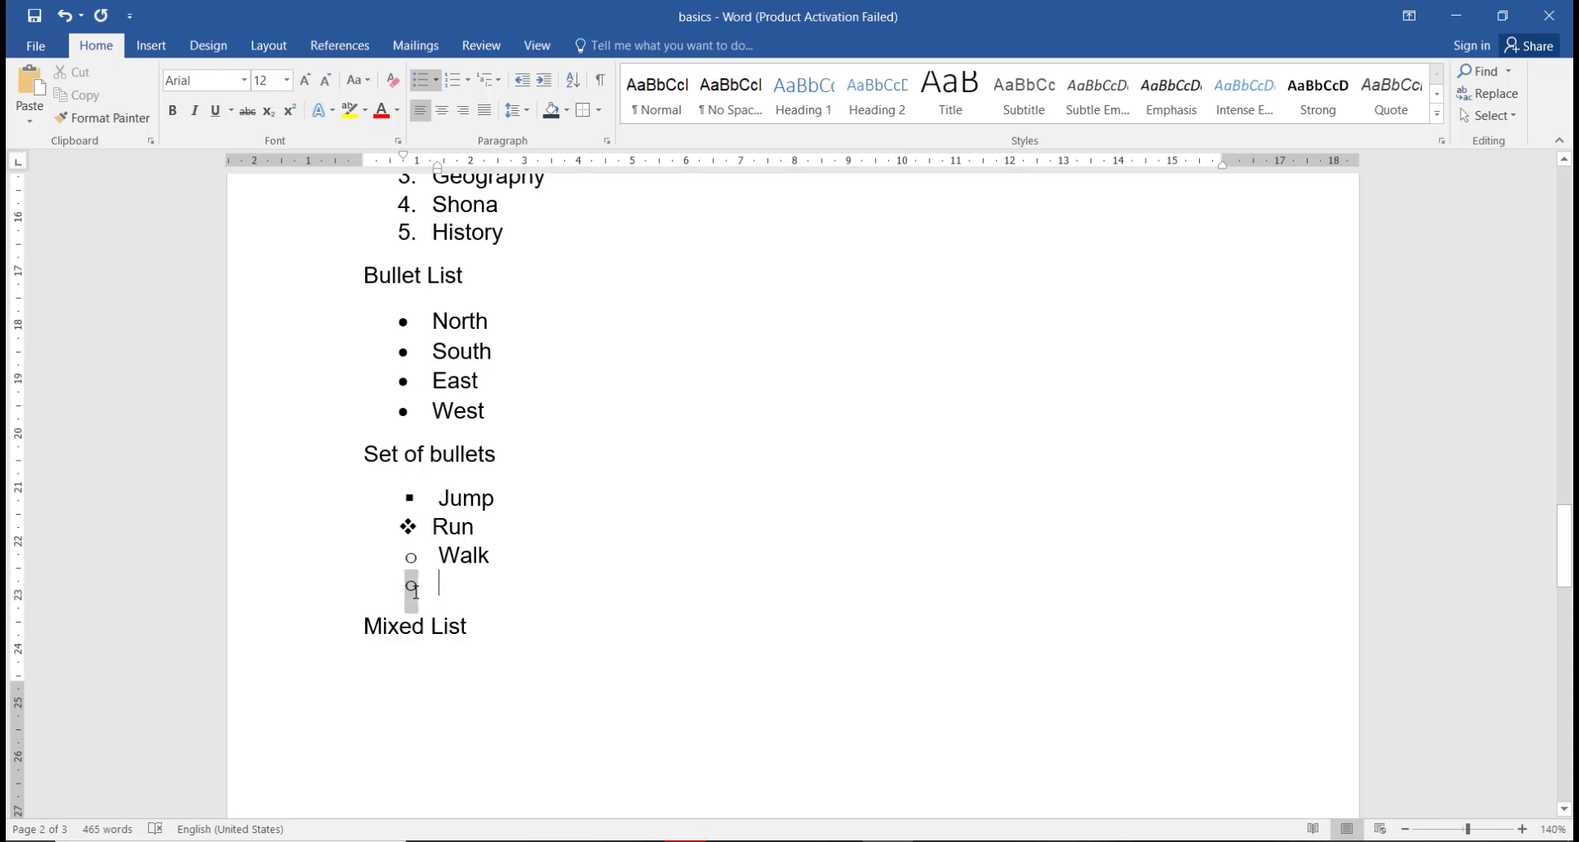
pyautogui.click(431, 589)
pyautogui.click(441, 85)
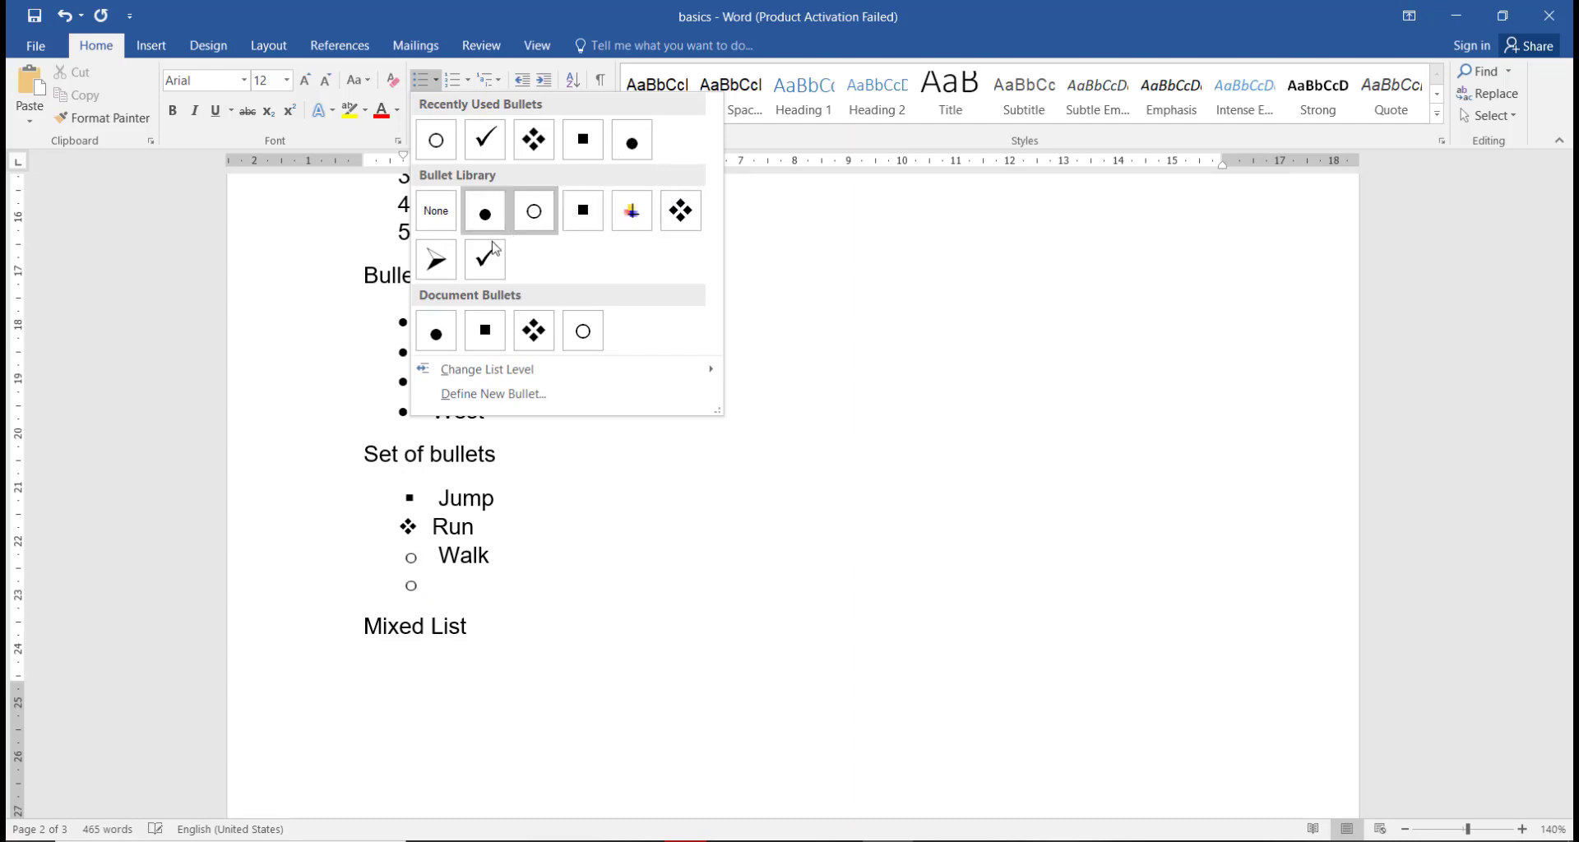
pyautogui.click(439, 261)
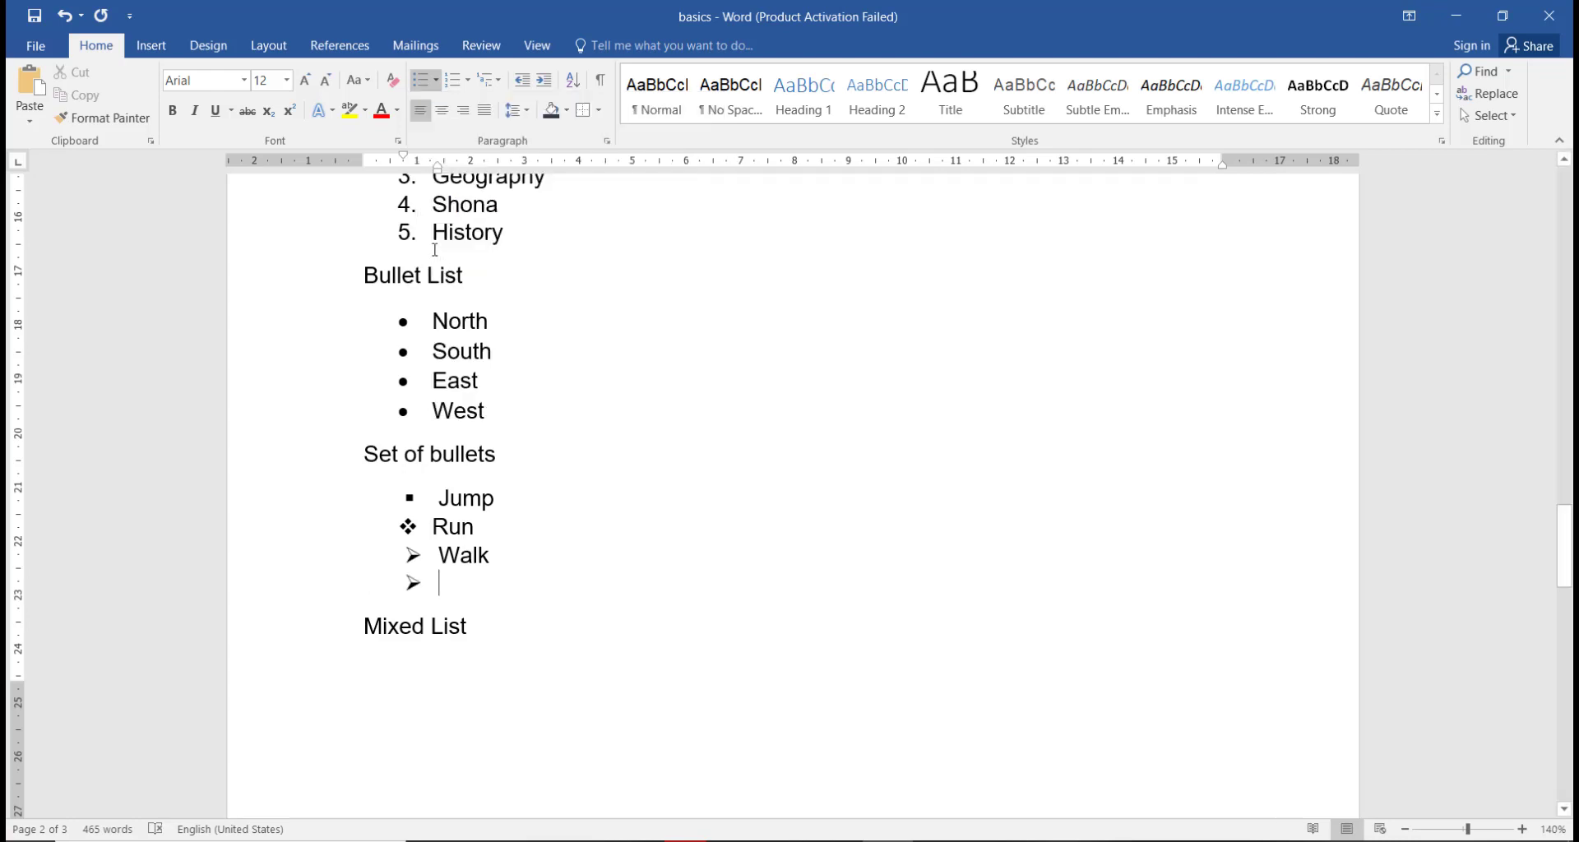
pyautogui.hotkey('ctrl', 'z')
# Enter the placeholder text "ghjk" in the empty item below Walk and change only that item's bullet to the arrowhead
pyautogui.write('ghjk')
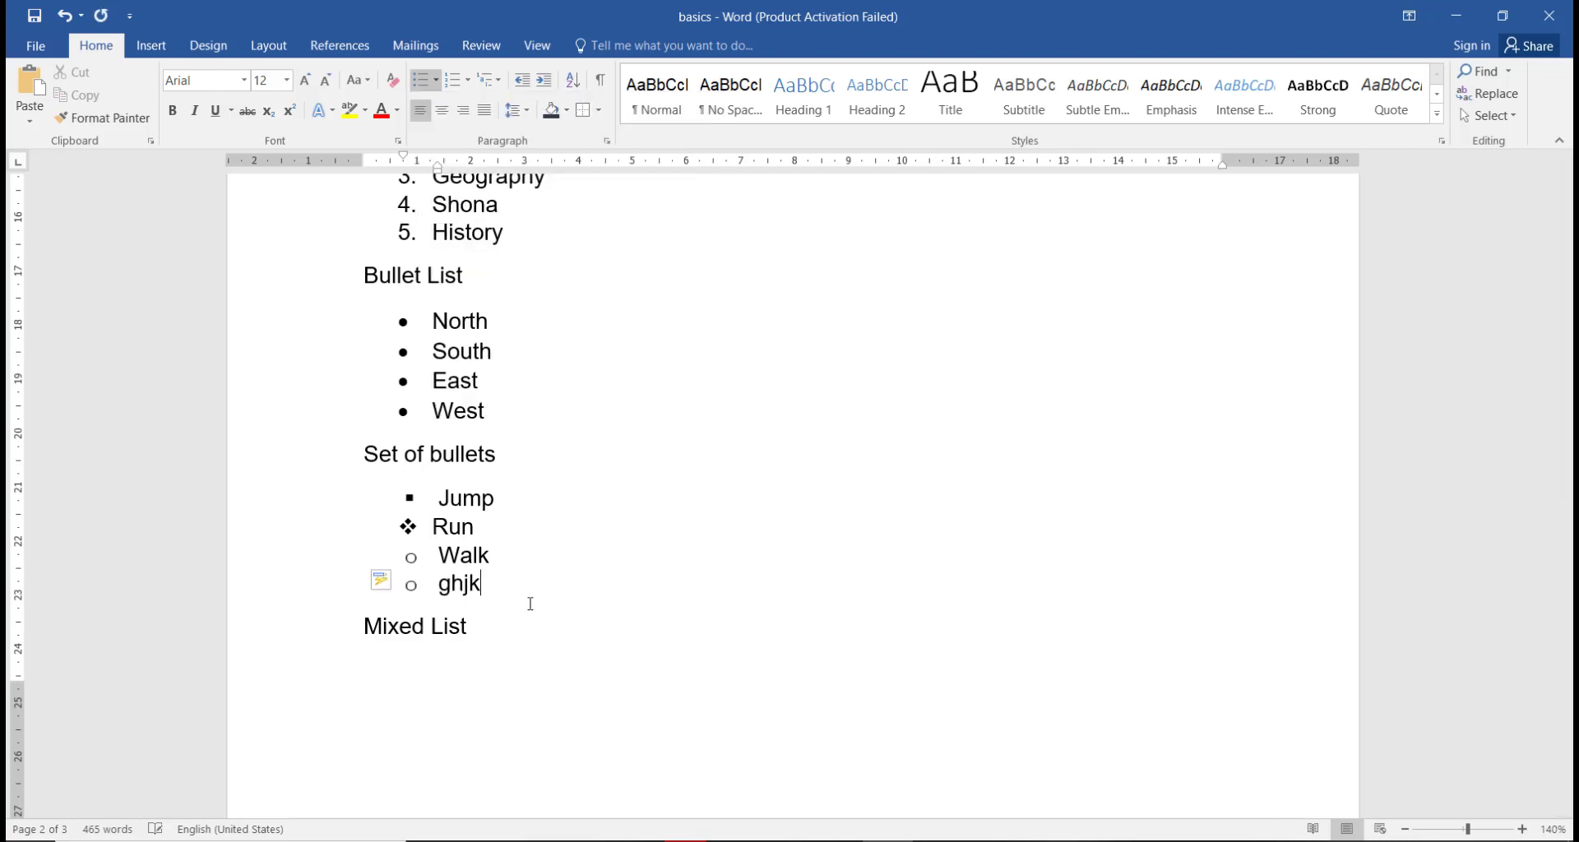
pyautogui.moveTo(496, 594); pyautogui.dragTo(437, 594)
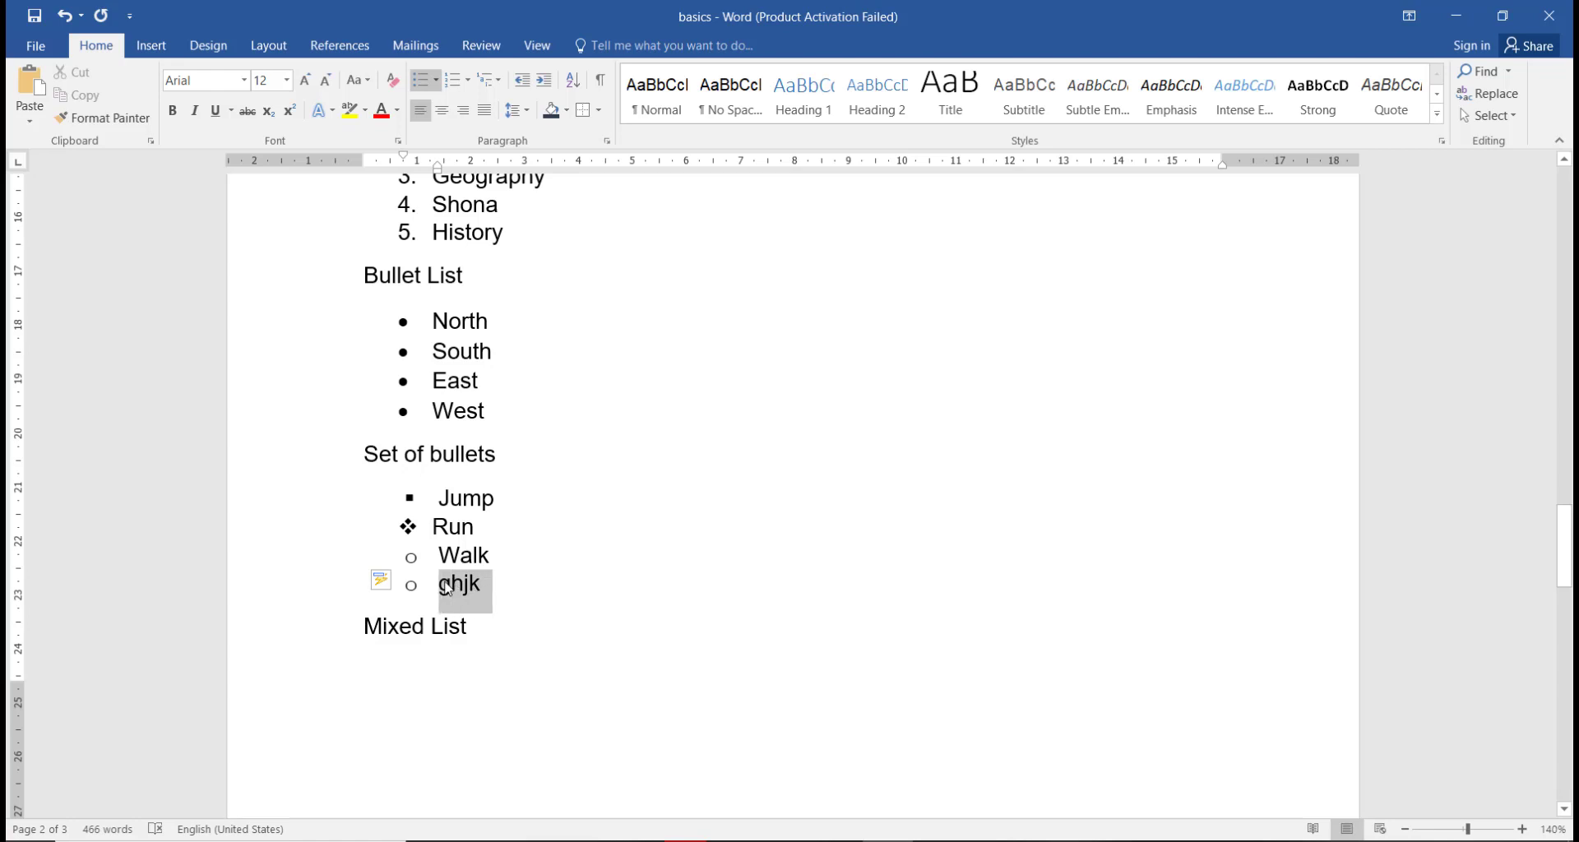
pyautogui.click(436, 80)
pyautogui.click(449, 268)
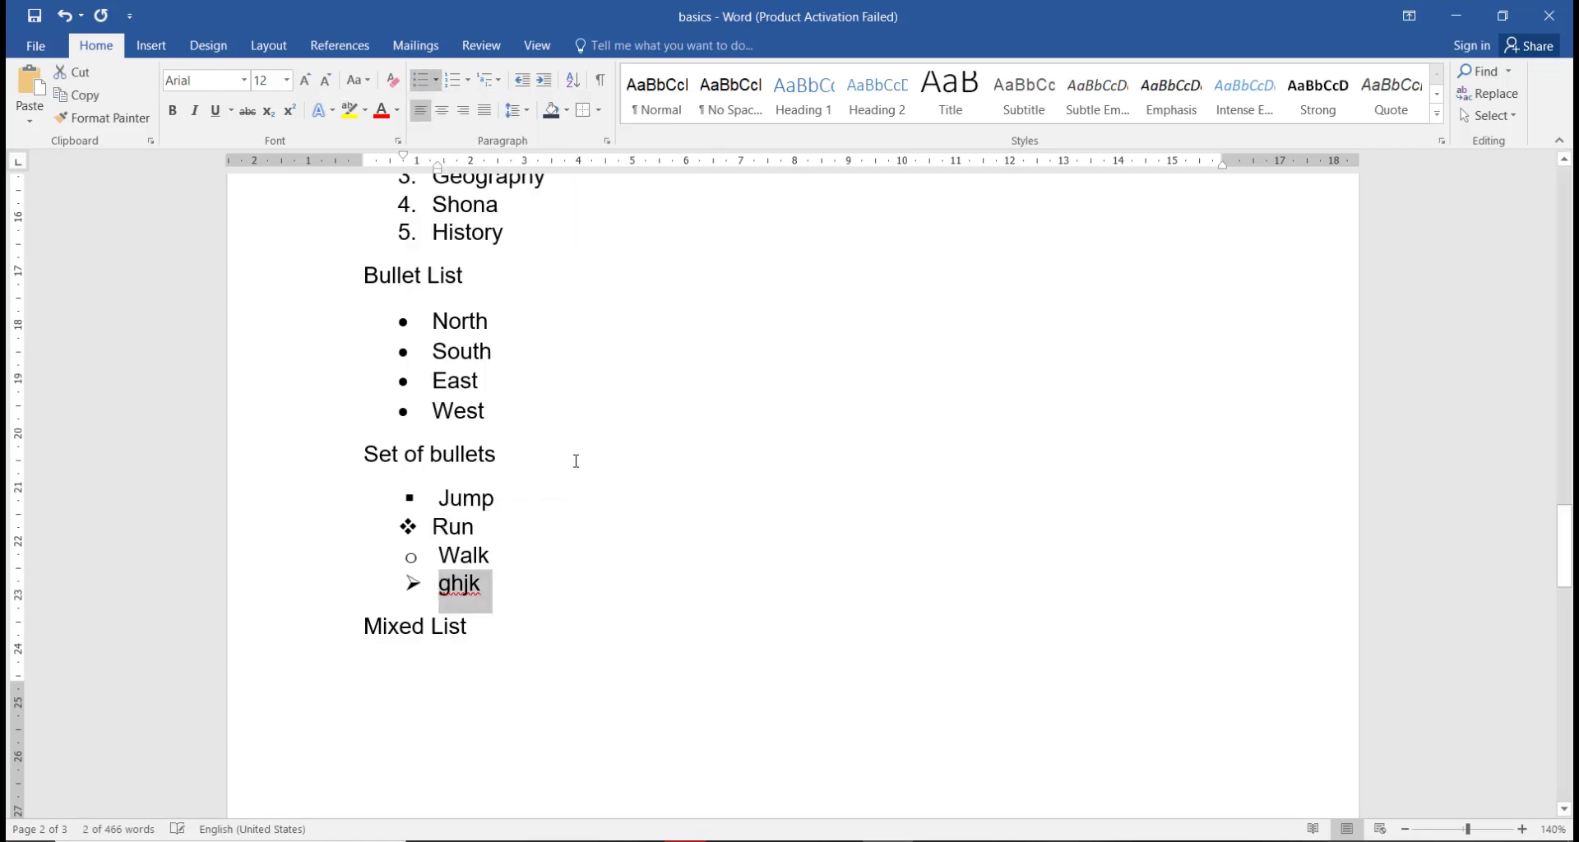
# Replace the placeholder text of the arrowhead item below Walk with "Swim"
pyautogui.click(496, 592)
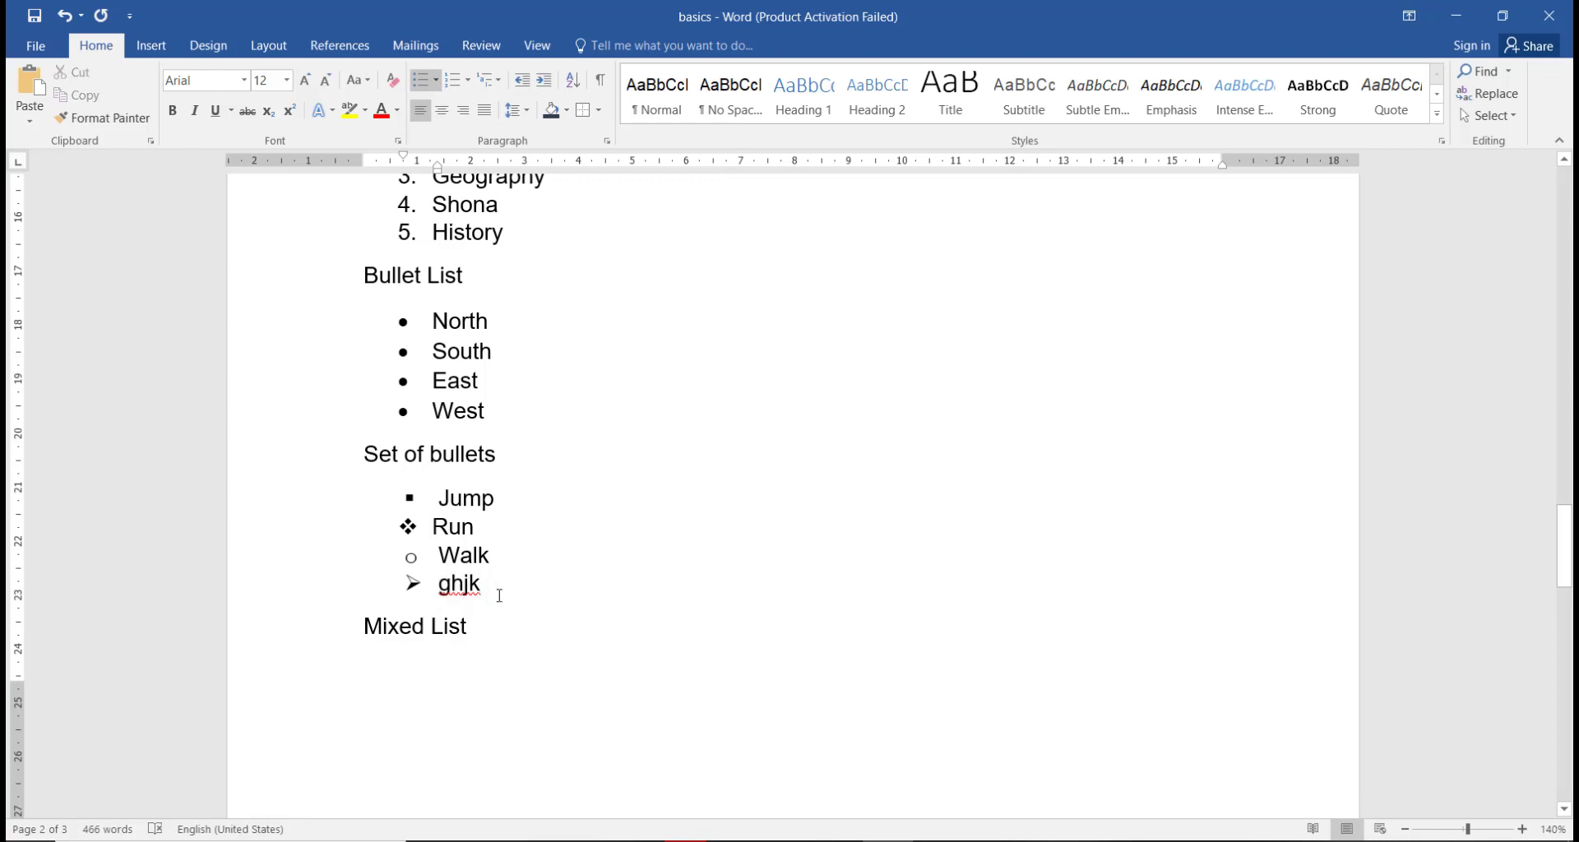
pyautogui.press('BackSpace')
pyautogui.press('BackSpace')
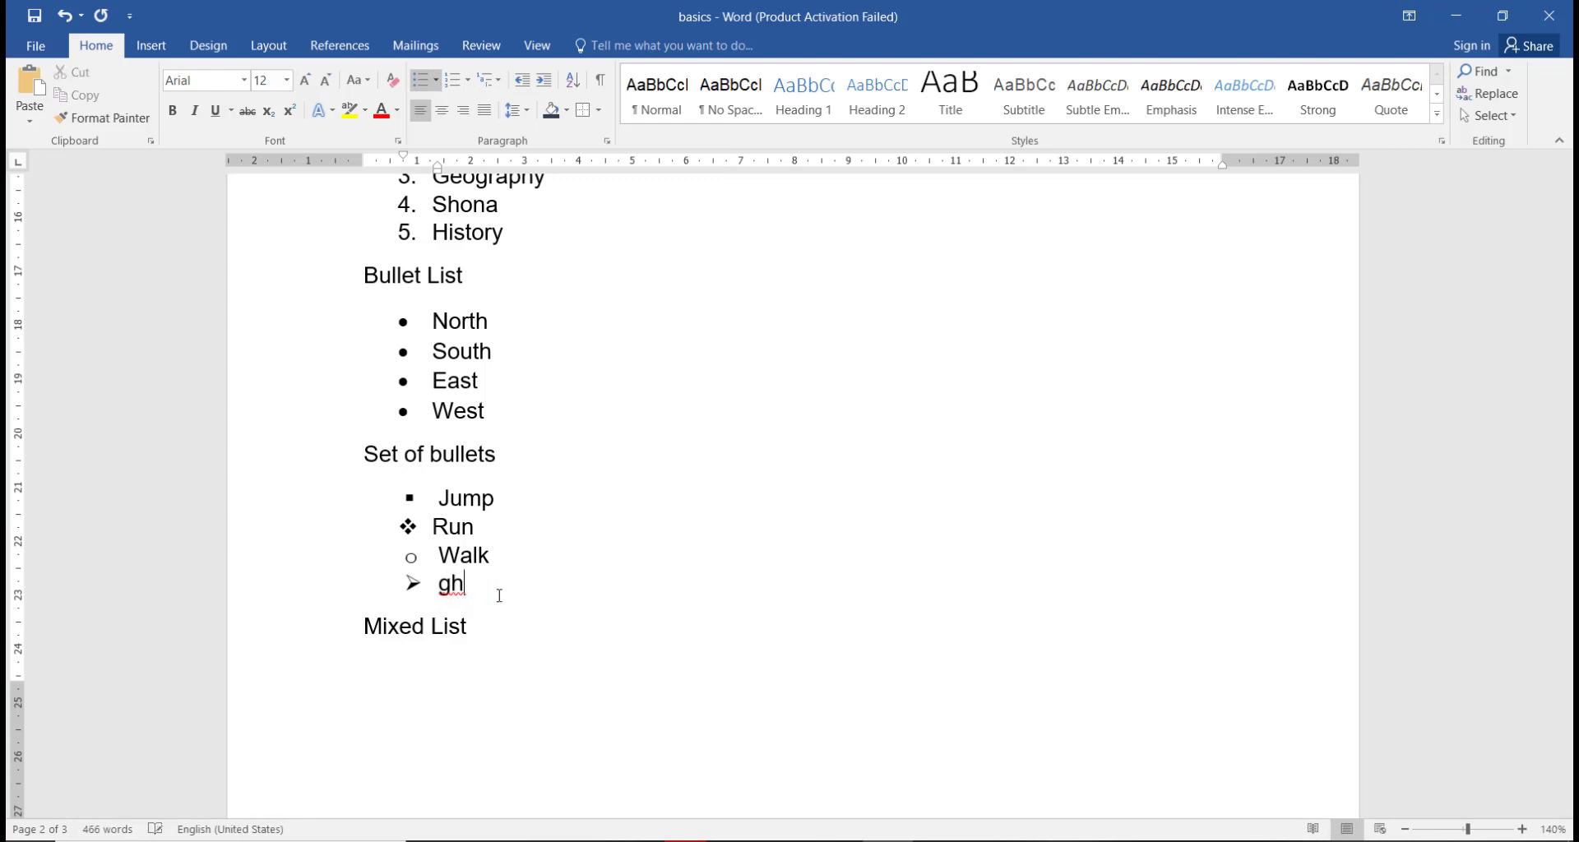
pyautogui.press('BackSpace')
pyautogui.press('BackSpace')
pyautogui.write('Swim')
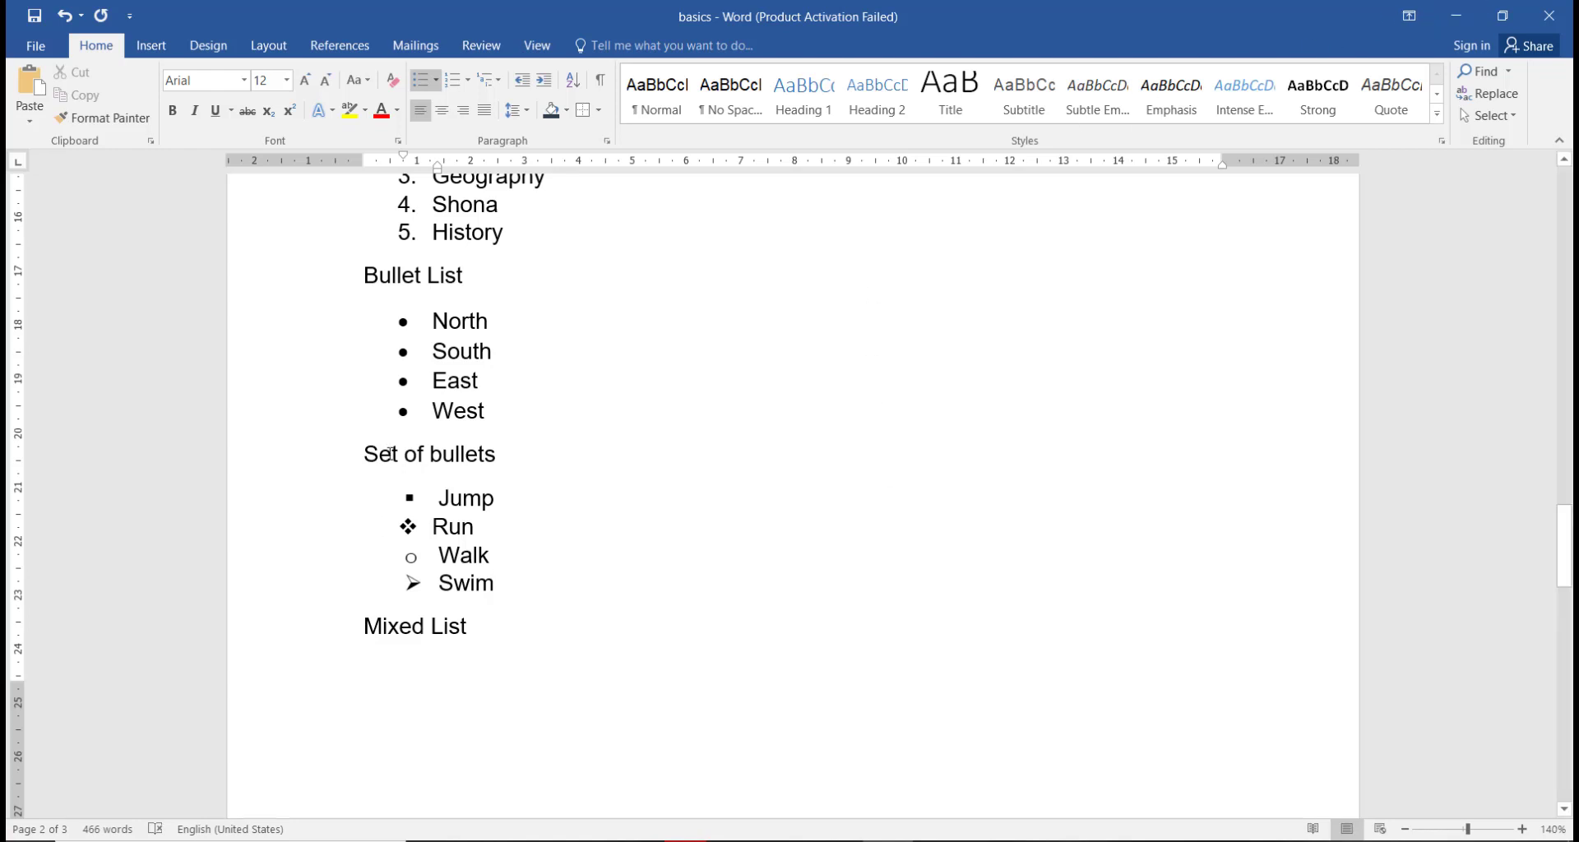
# Make the "Bullet List" heading bold
pyautogui.scroll(-1, 424, 417)
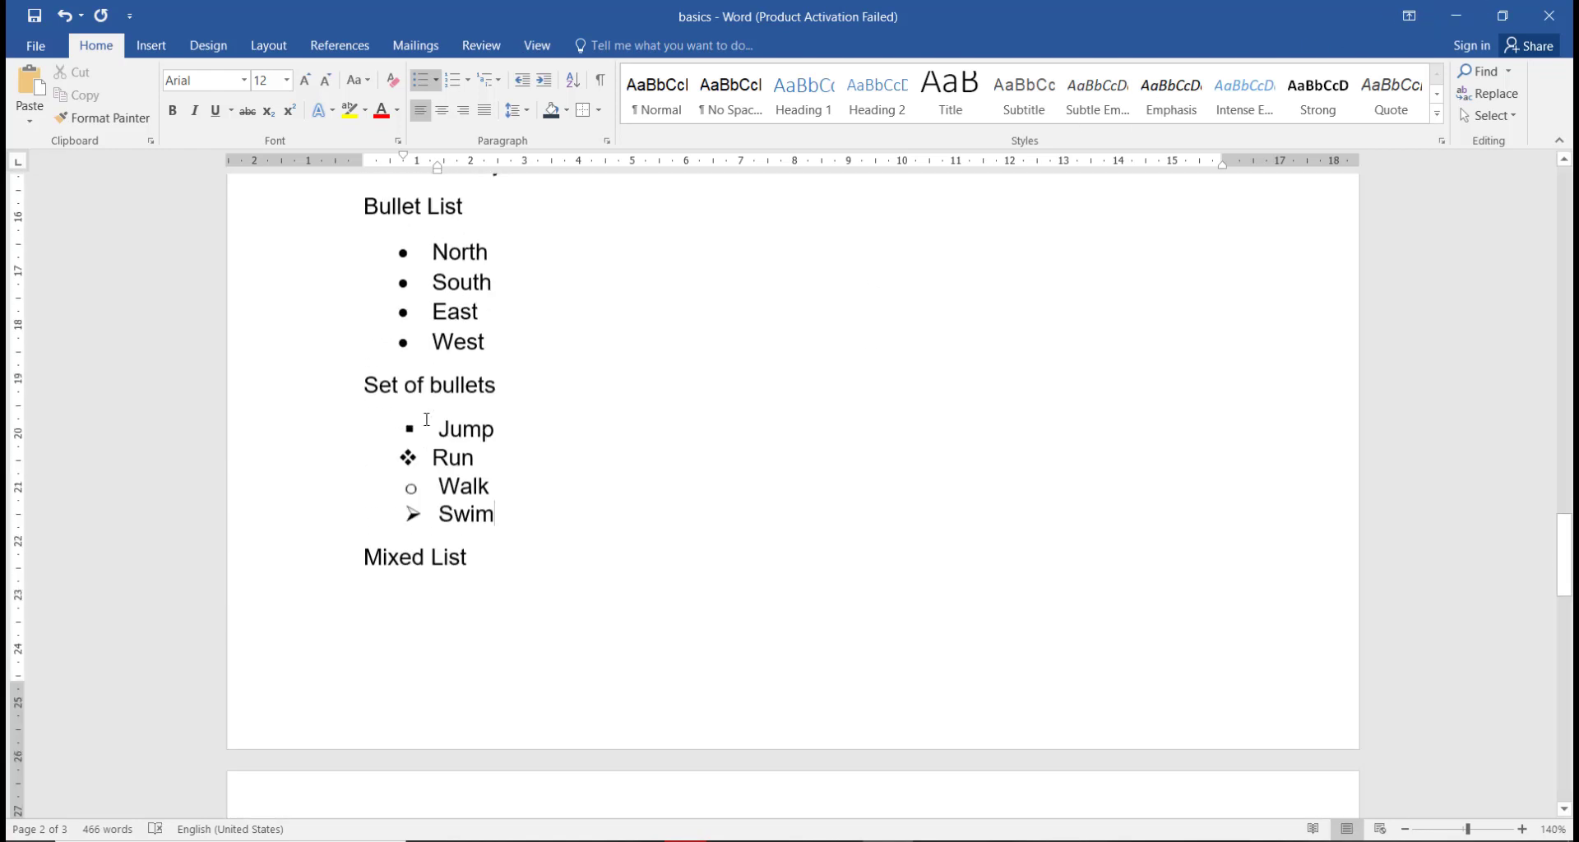
pyautogui.scroll(1, 427, 420)
pyautogui.scroll(2, 427, 420)
pyautogui.scroll(-1, 427, 420)
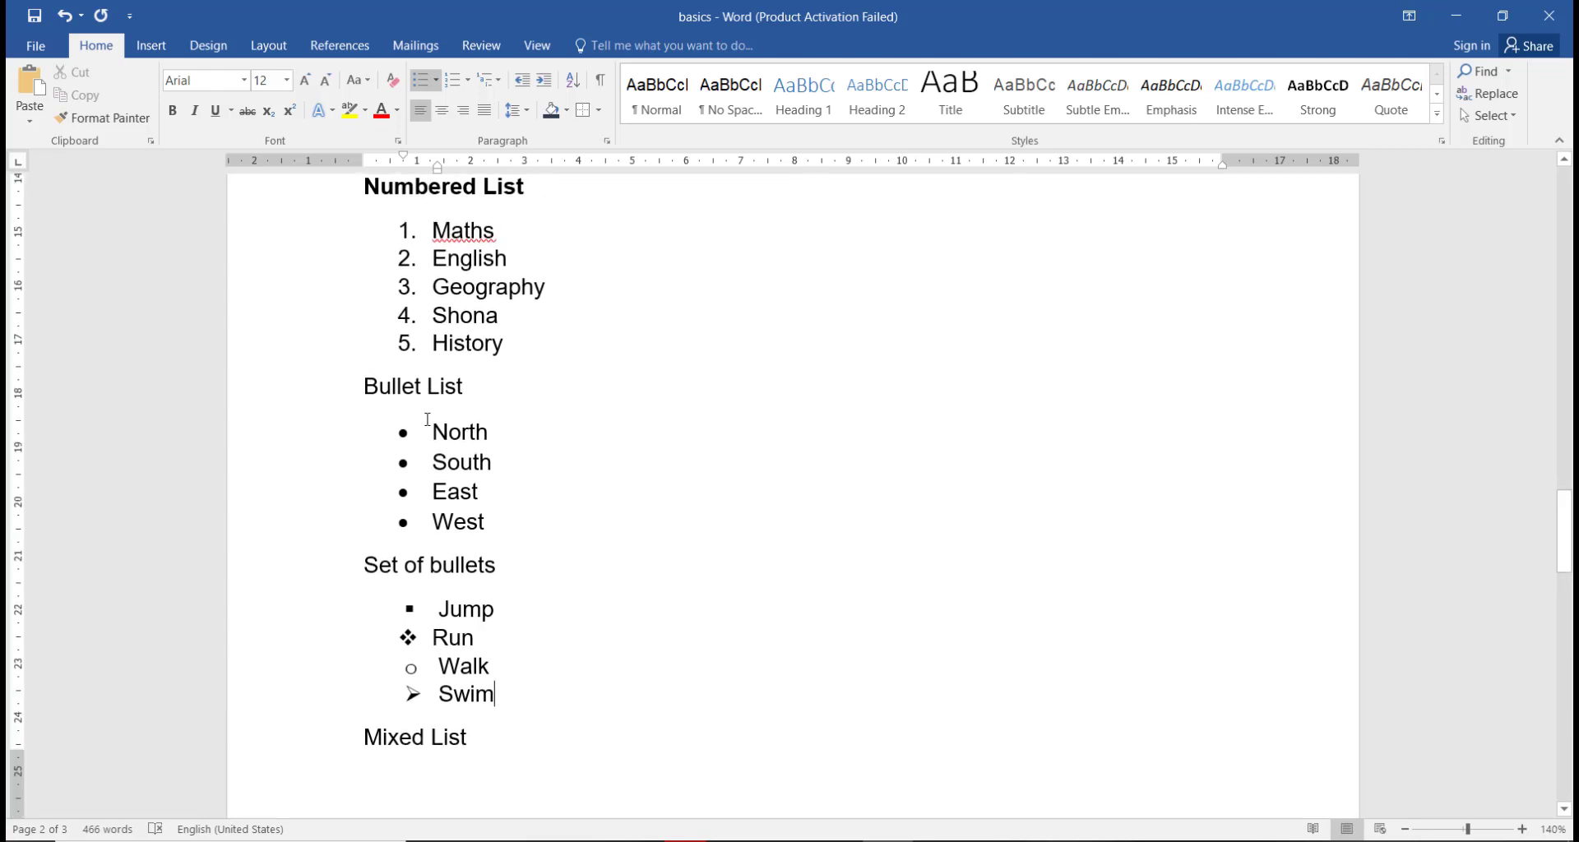
pyautogui.scroll(1, 427, 419)
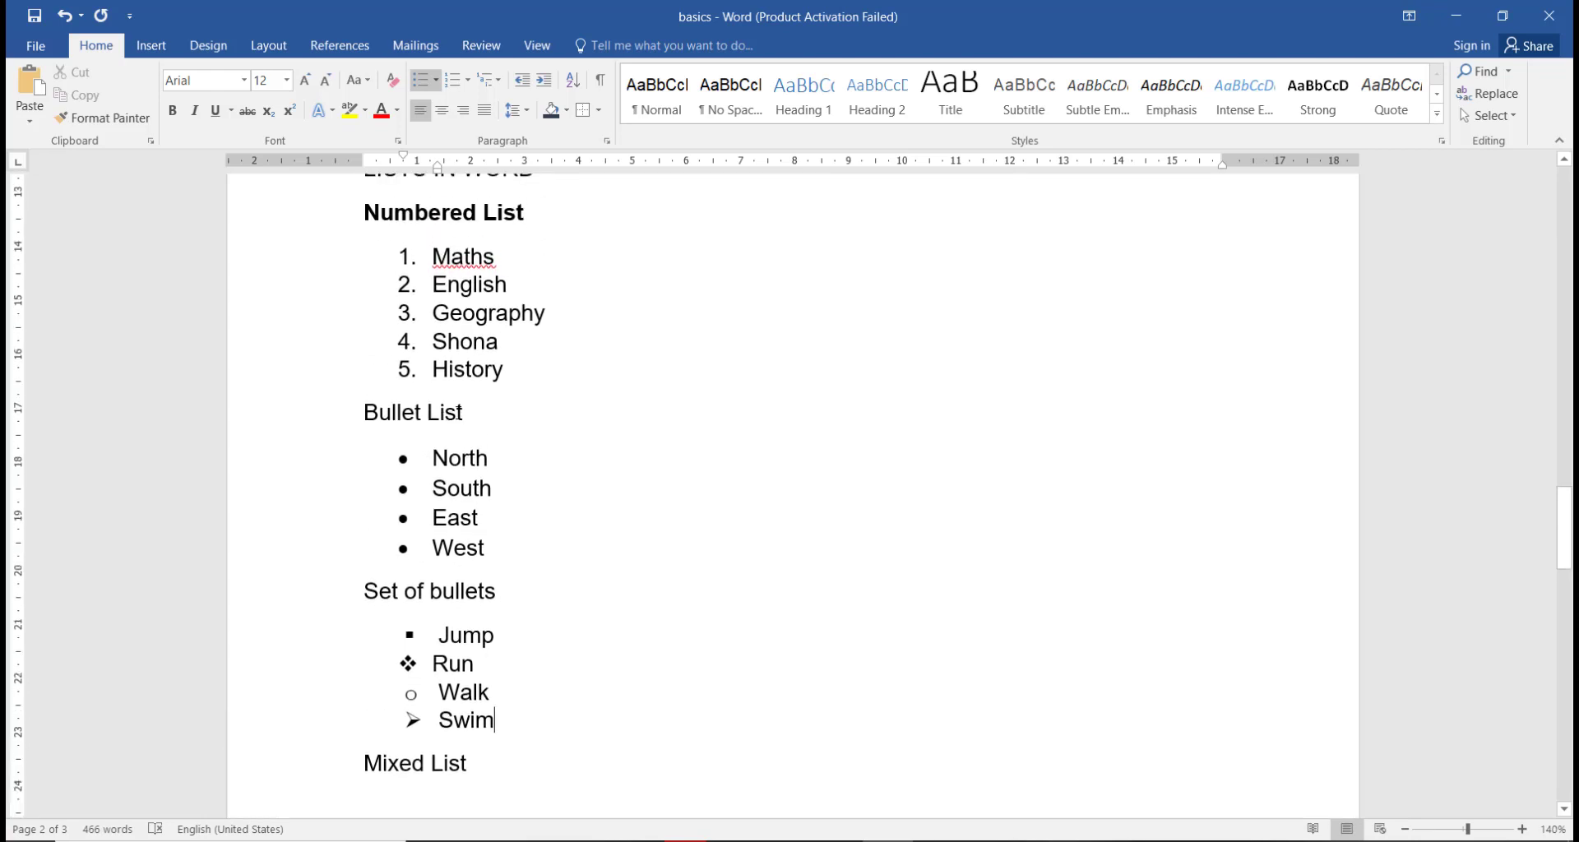
pyautogui.moveTo(485, 409); pyautogui.dragTo(363, 413)
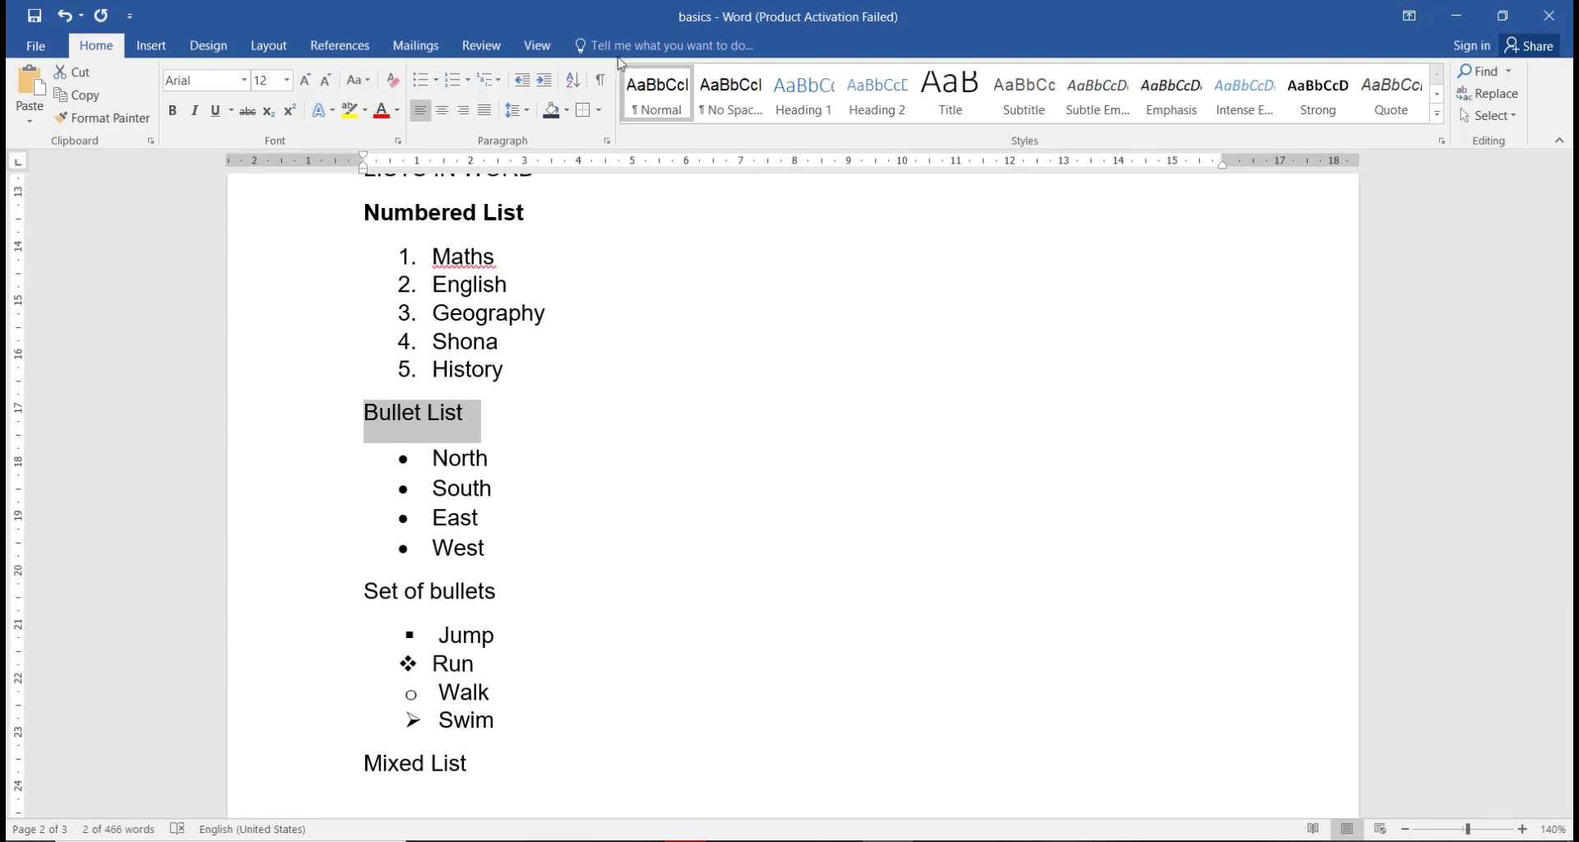
pyautogui.click(172, 110)
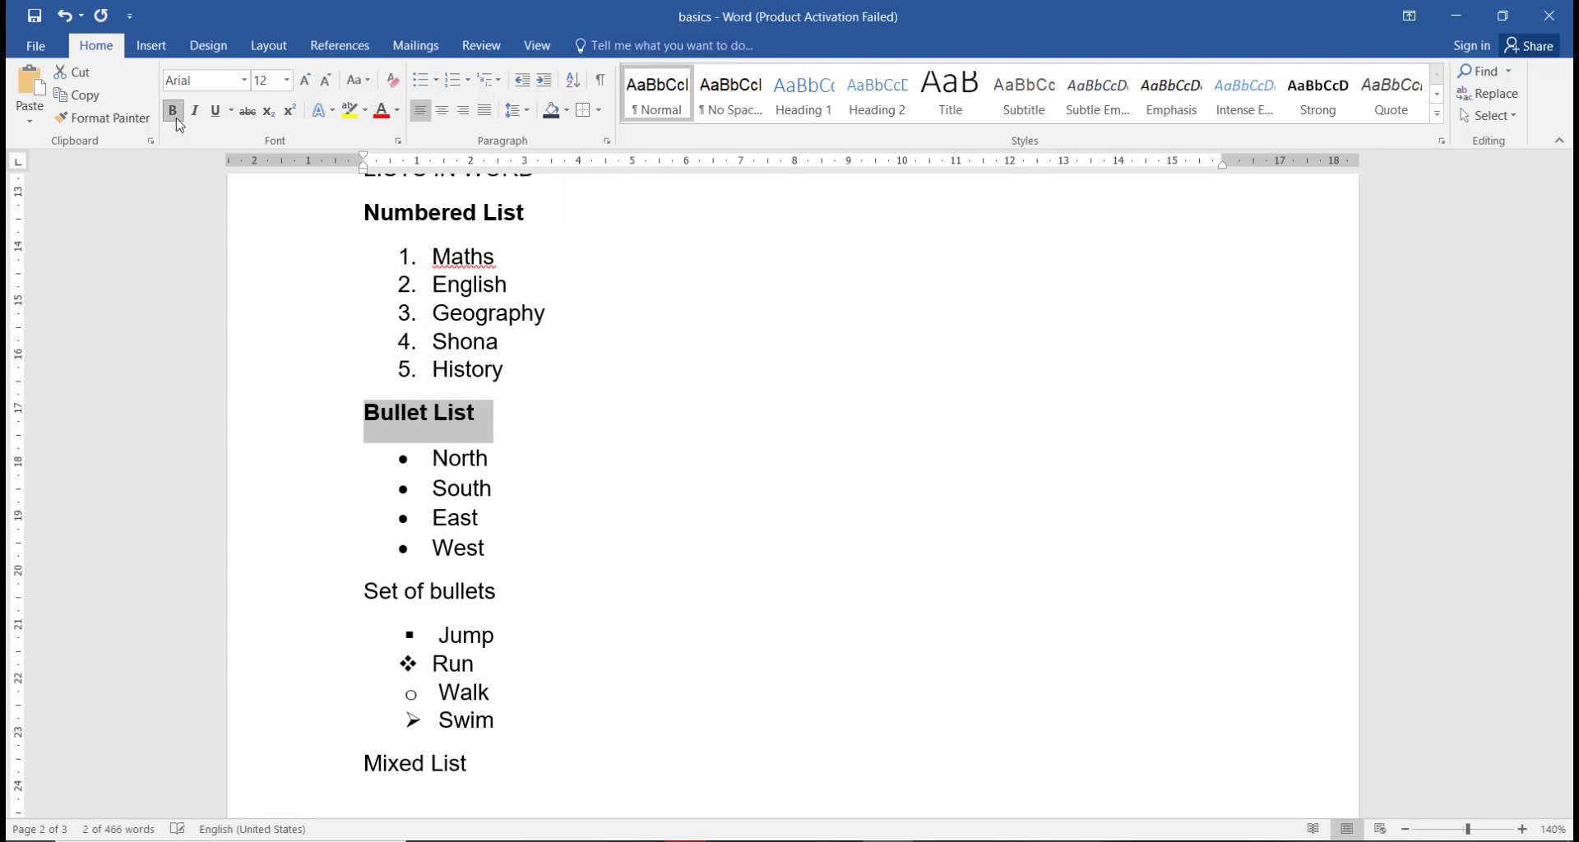
# Make the "Set of bullets" and "Mixed List" headings bold
pyautogui.scroll(-3, 477, 391)
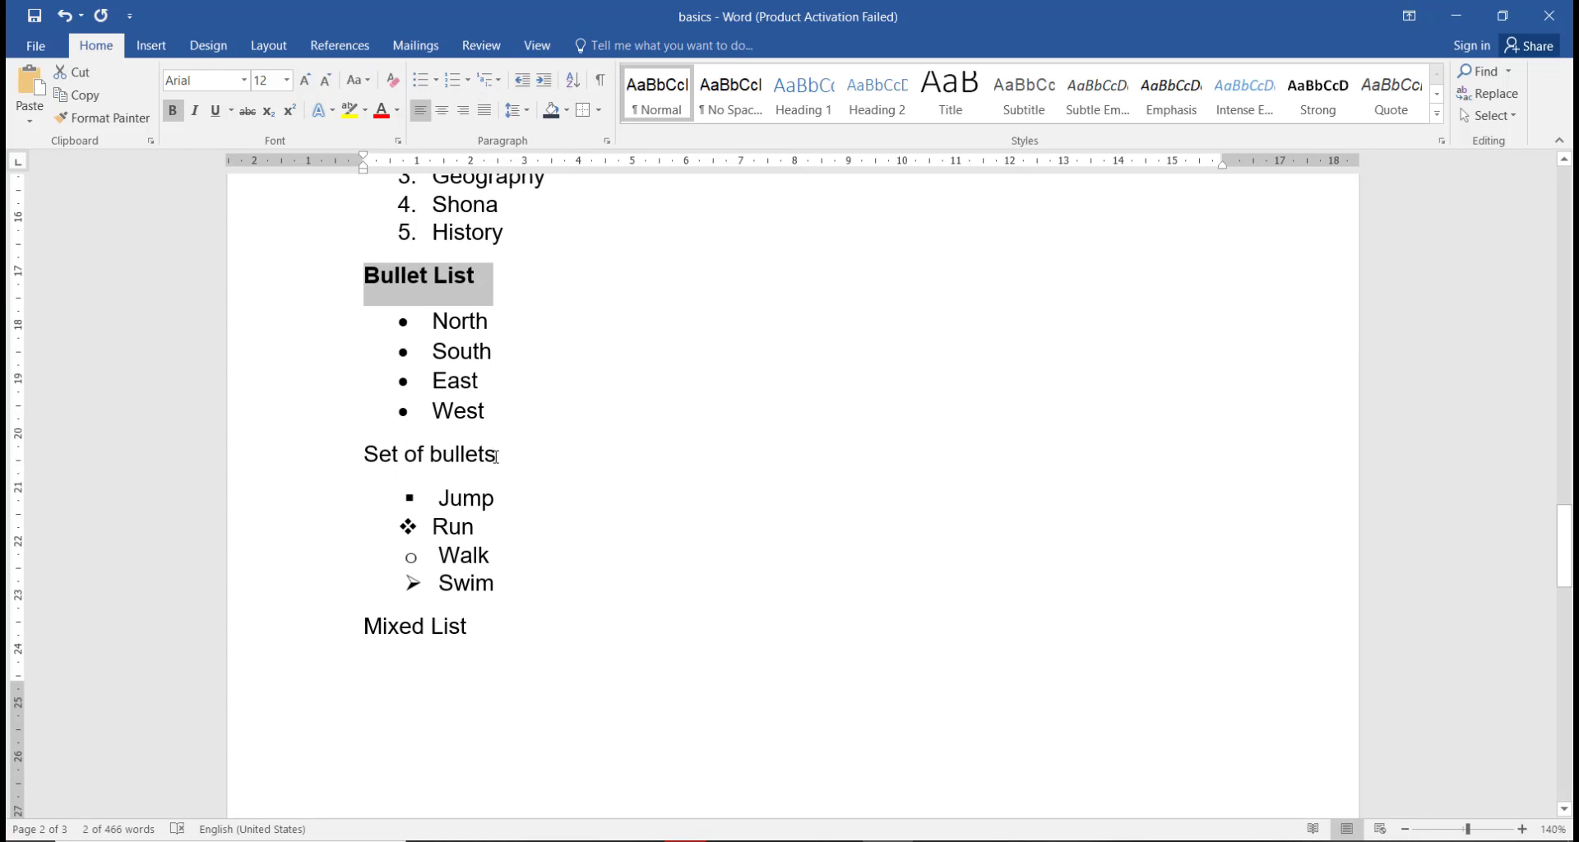
pyautogui.moveTo(500, 460); pyautogui.dragTo(364, 460)
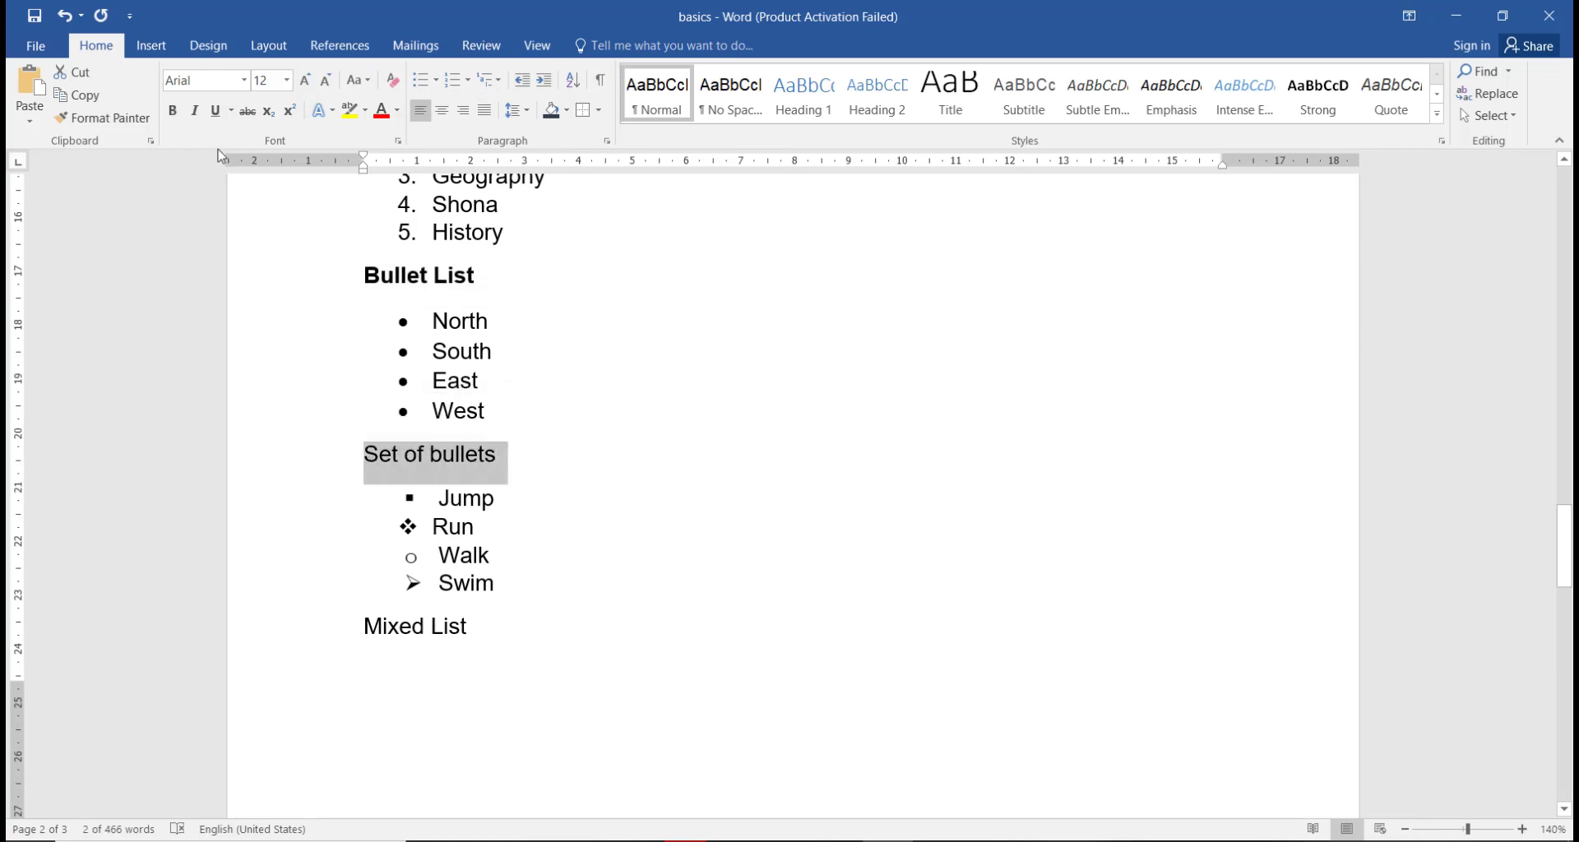
pyautogui.click(172, 110)
pyautogui.scroll(-4, 569, 486)
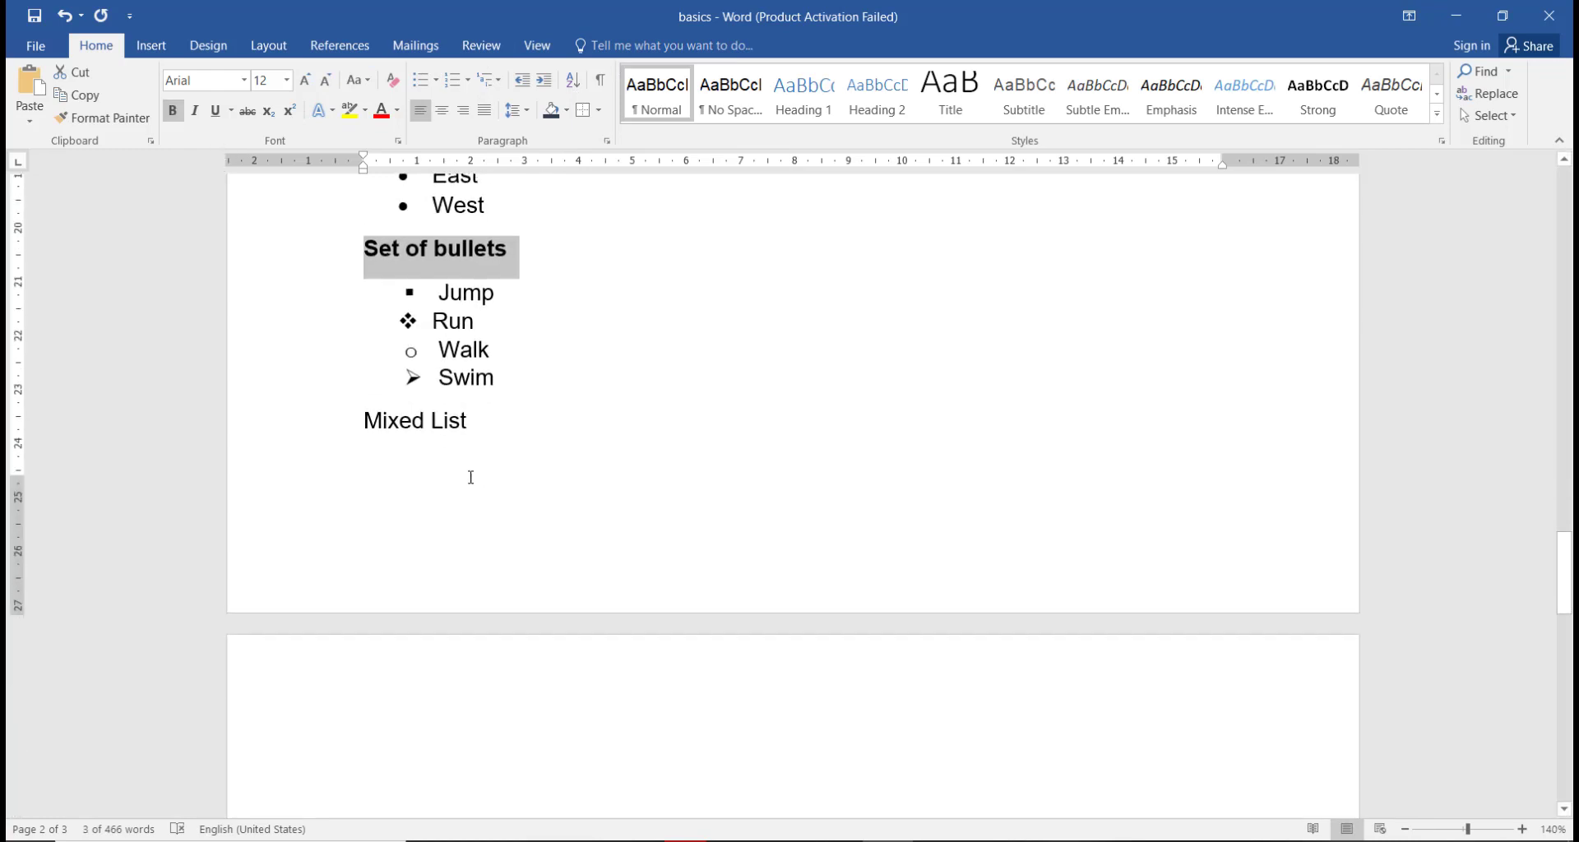
pyautogui.tripleClick(443, 421)
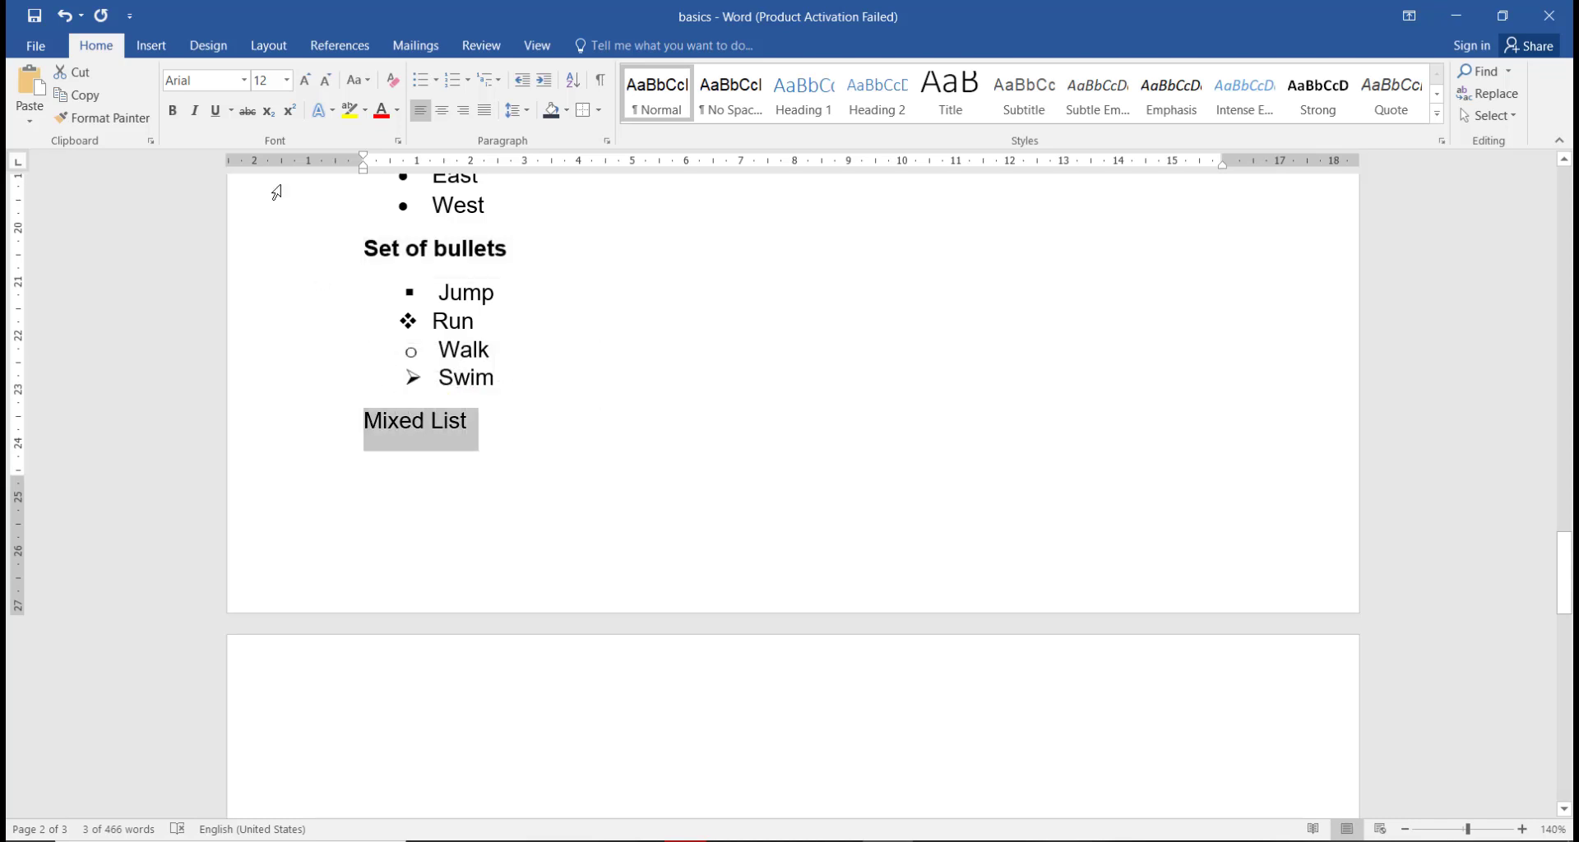
pyautogui.click(176, 119)
# End the numbered list after History and add two plain blank lines above the "Bullet List" heading
pyautogui.scroll(6, 847, 518)
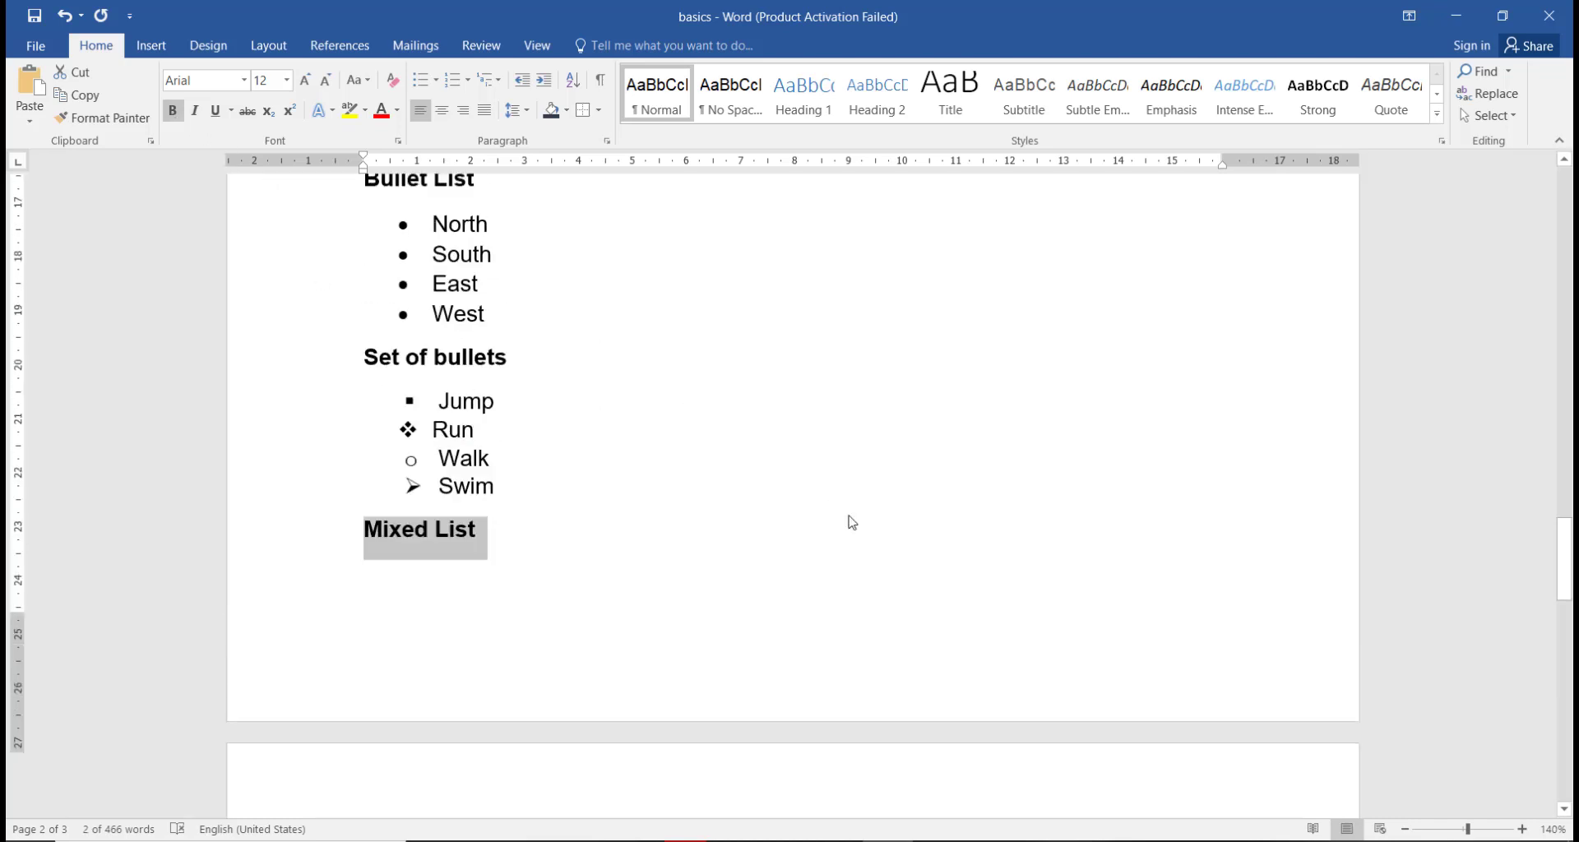
pyautogui.scroll(4, 851, 516)
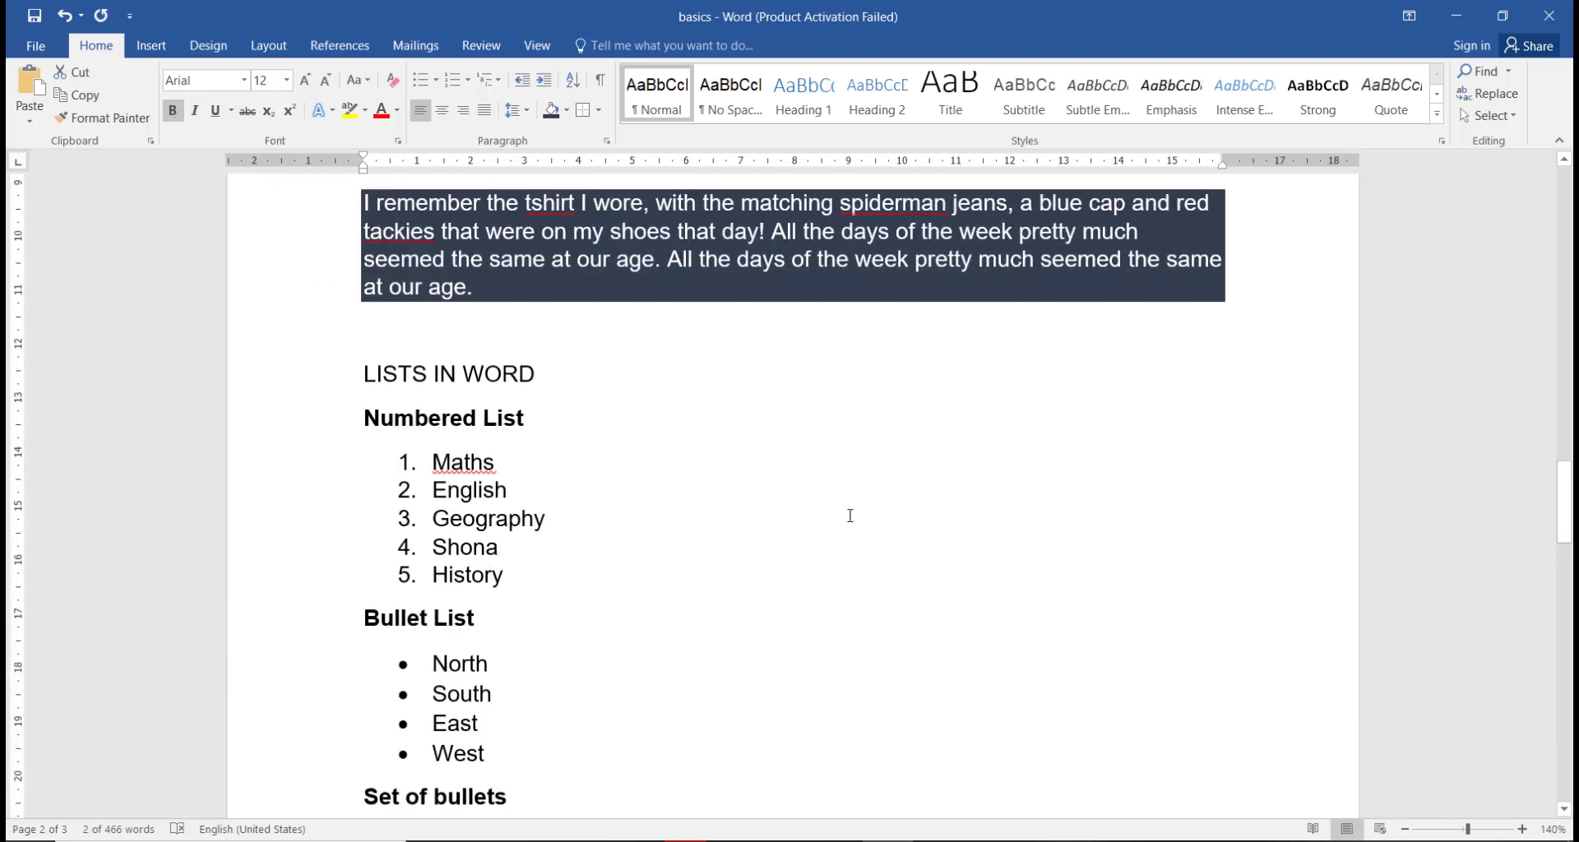
pyautogui.scroll(-5, 851, 516)
pyautogui.scroll(3, 851, 516)
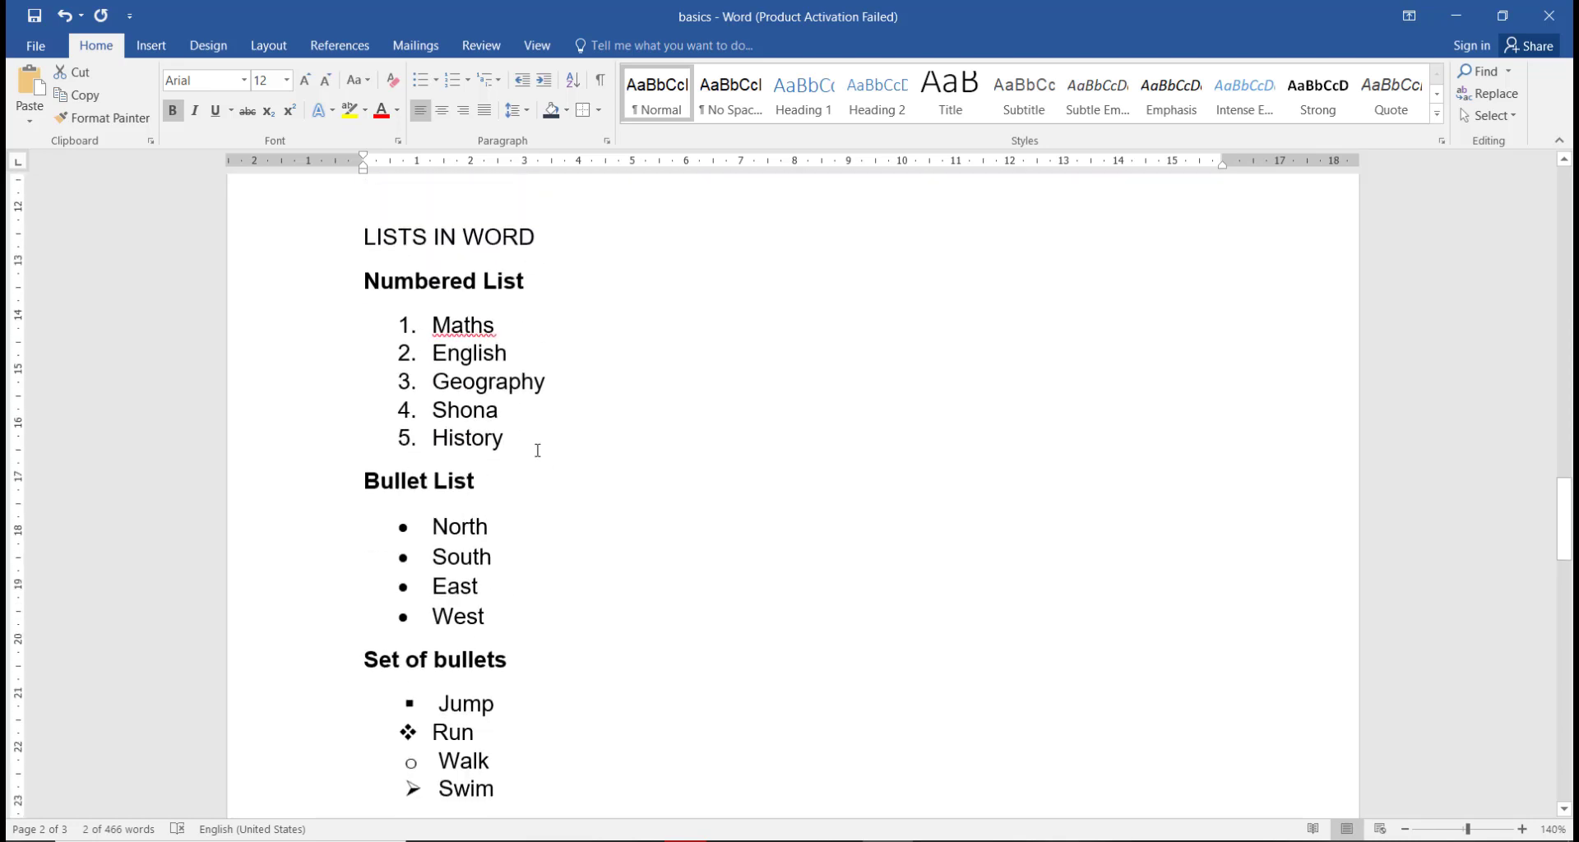
pyautogui.click(539, 444)
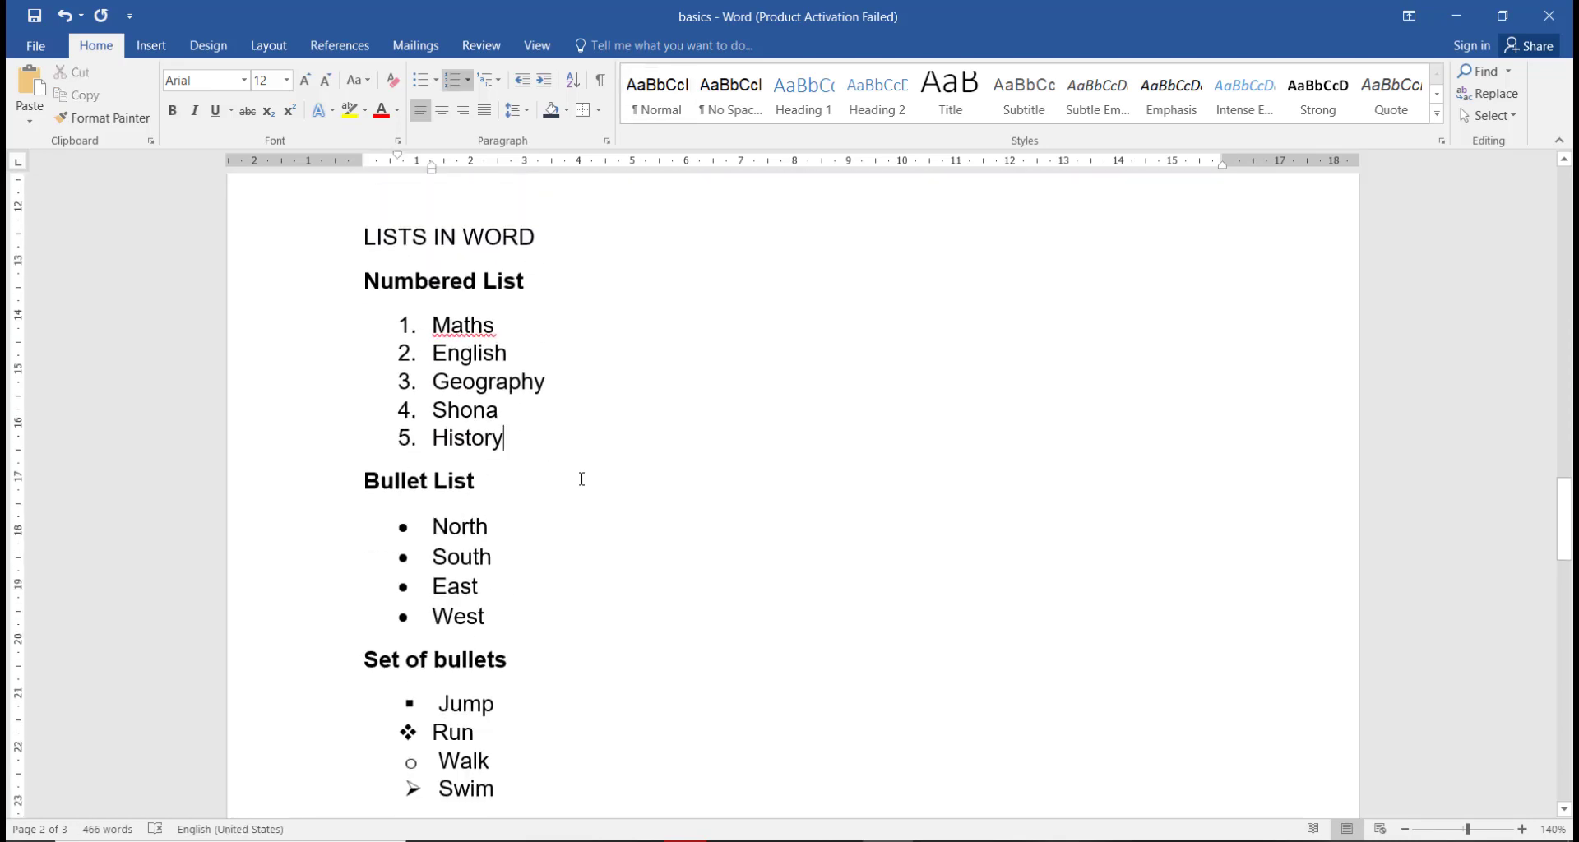
pyautogui.press('Return')
pyautogui.press('Return')
pyautogui.press('Return')
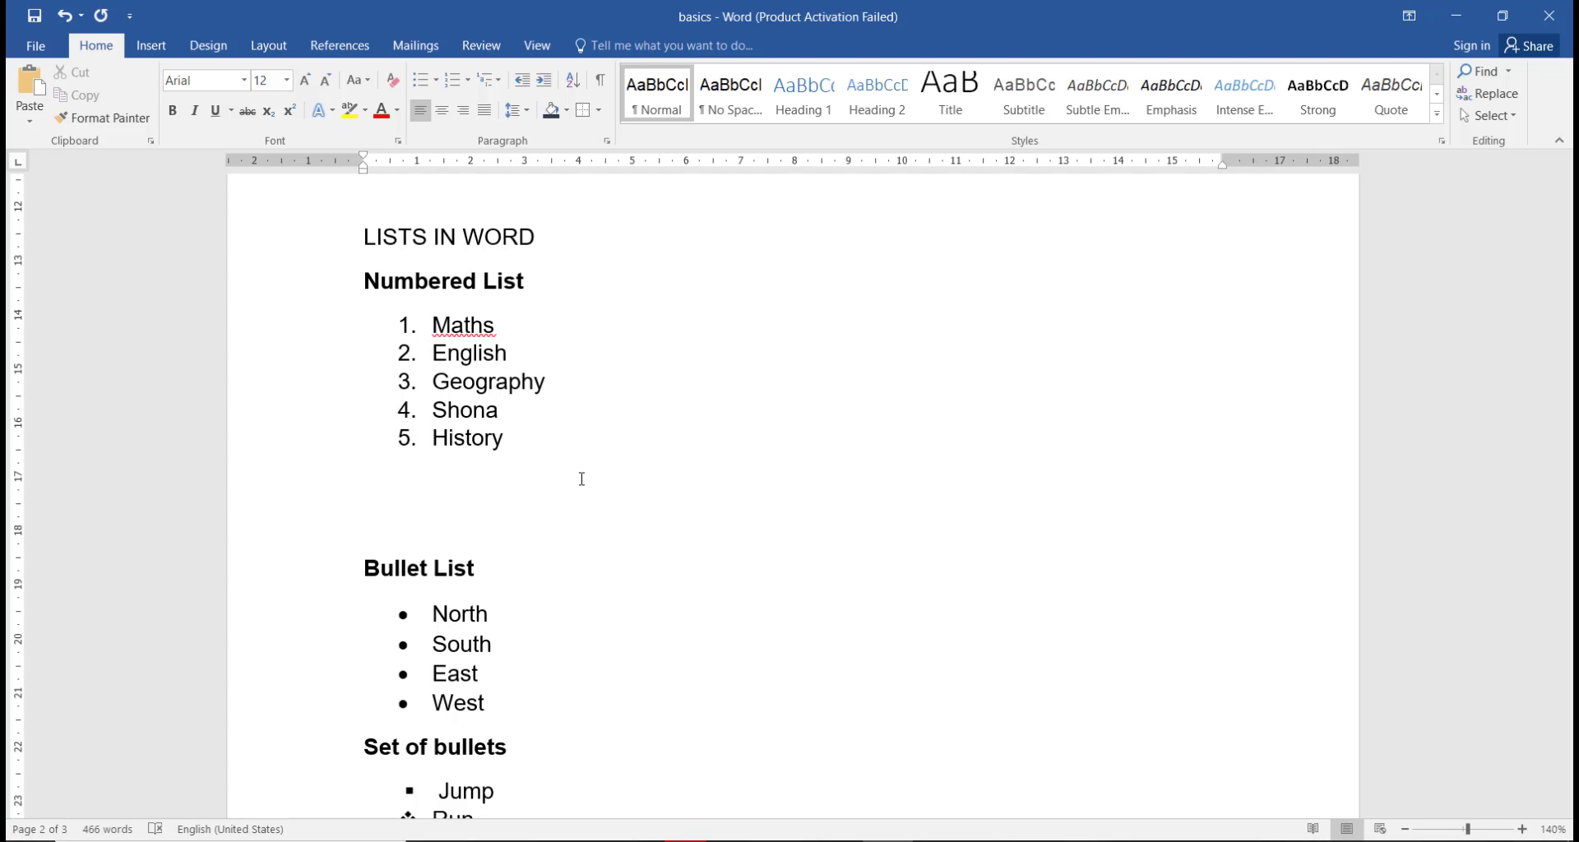
# Enter the heading "Set of Numbered lists" directly above "Bullet List" and add an empty line below it
pyautogui.write('Set of Ny')
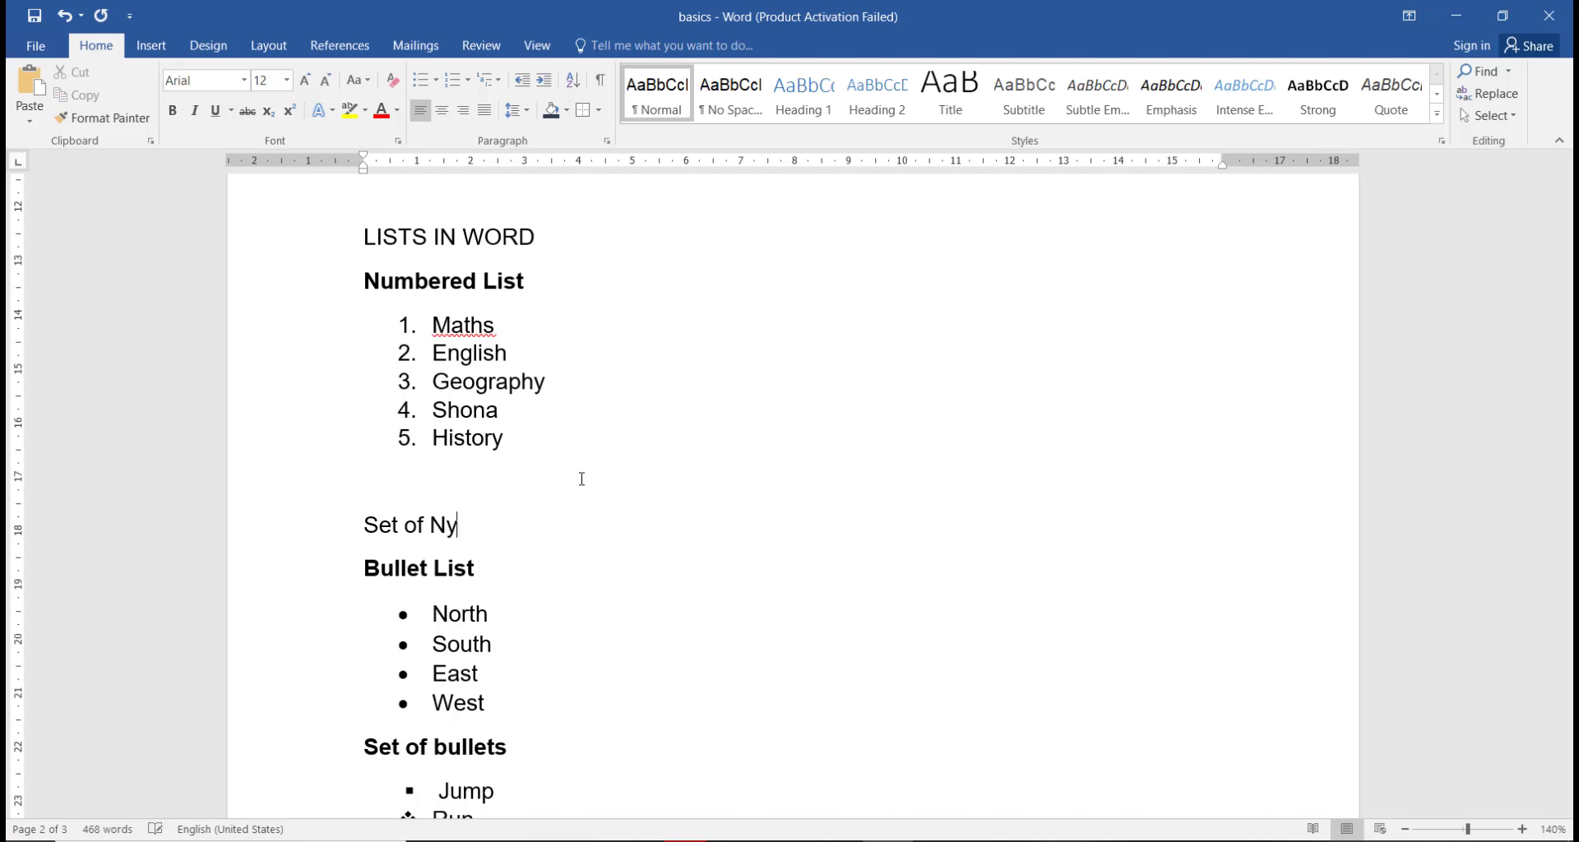
pyautogui.press('BackSpace')
pyautogui.write('umbered')
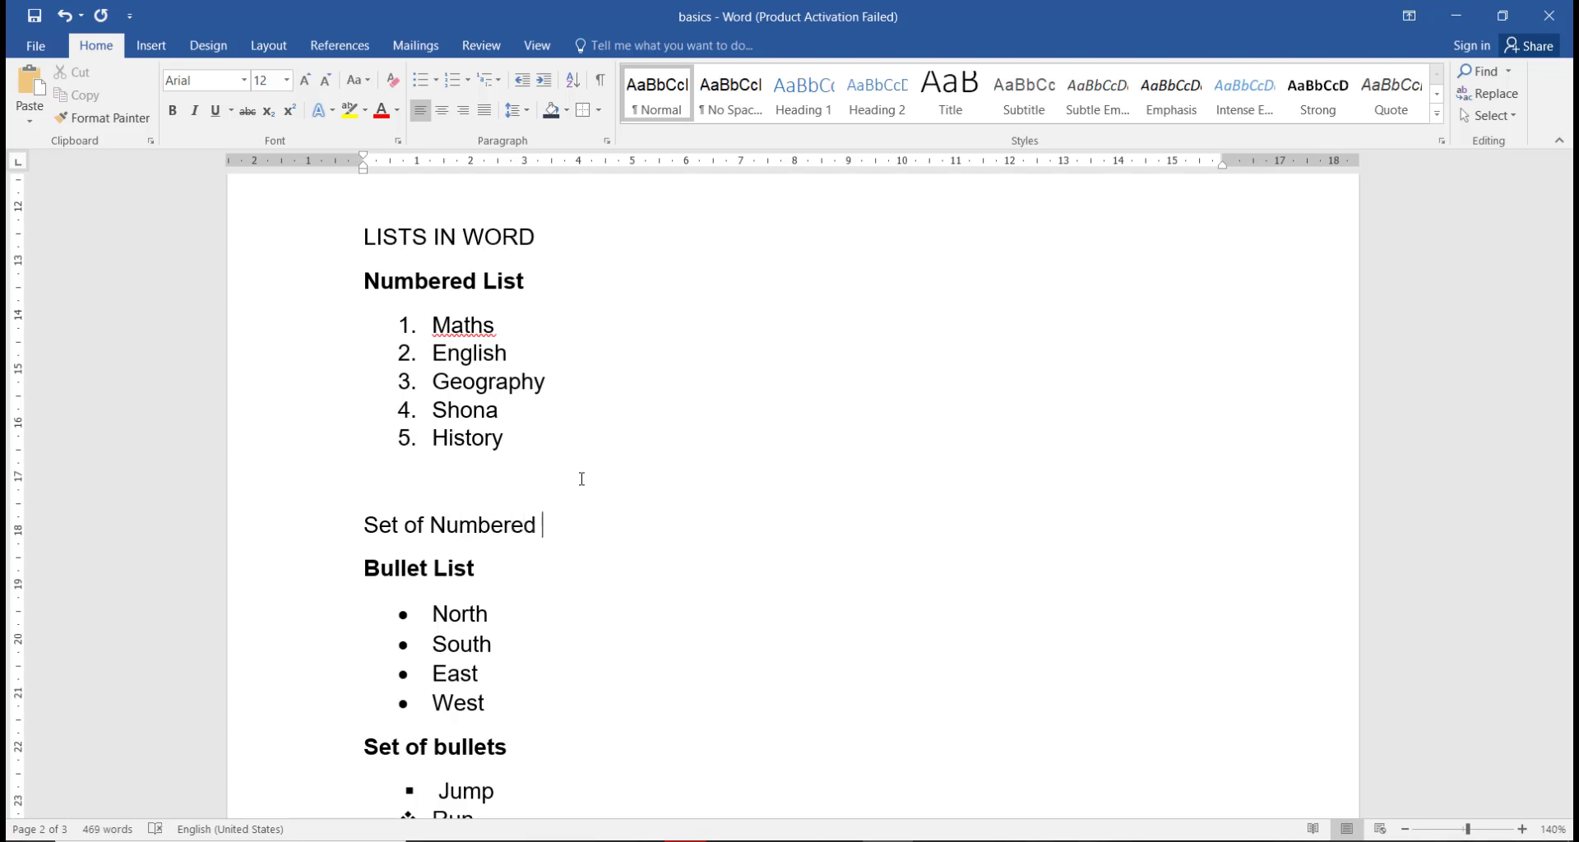
pyautogui.write(' lists')
pyautogui.press('Return')
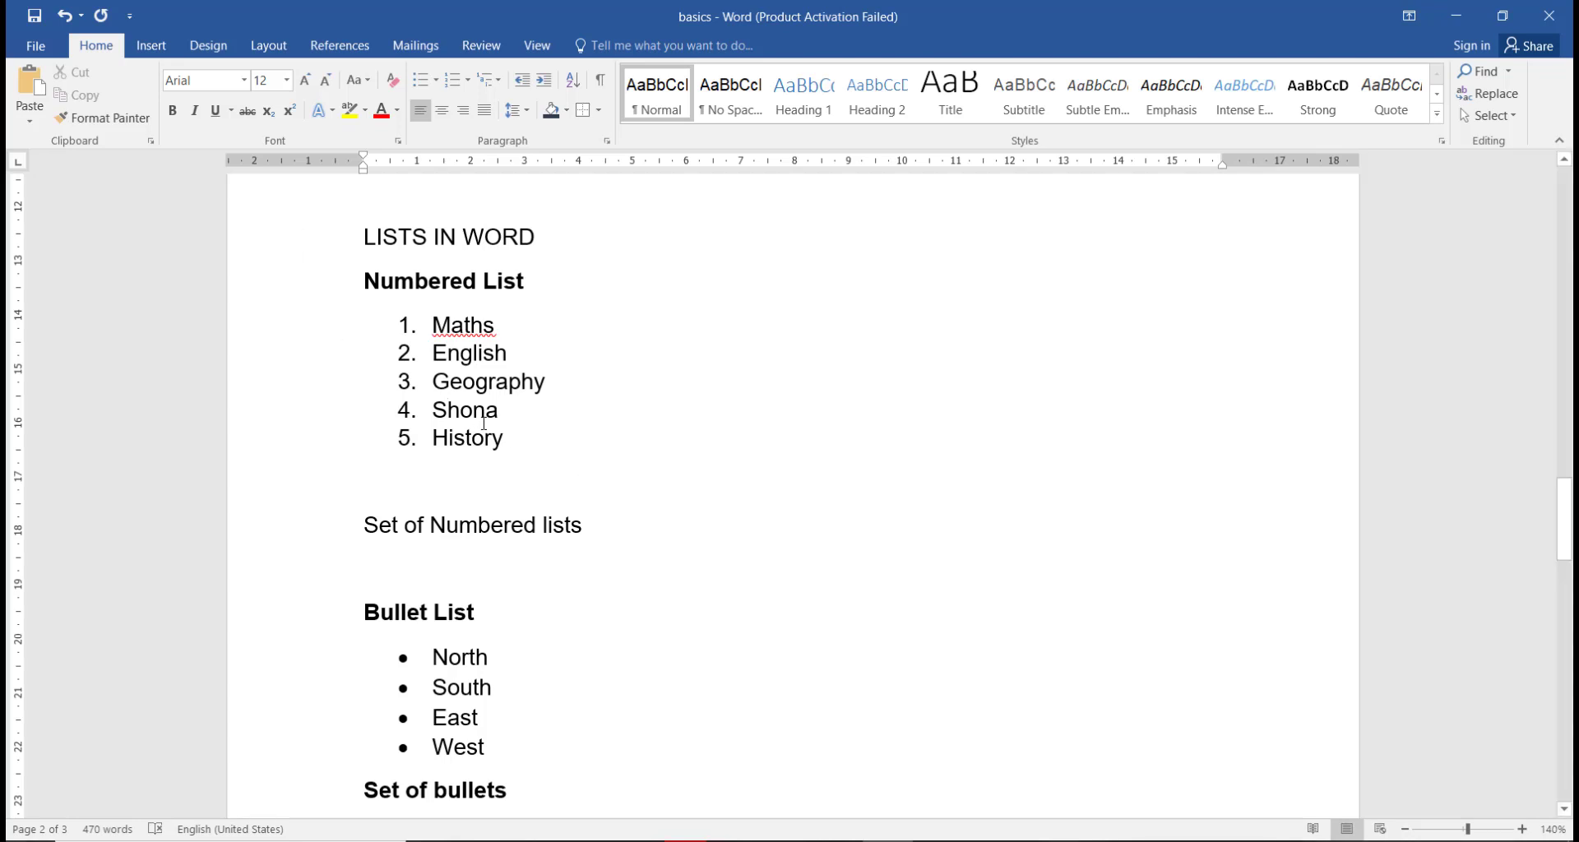
# Copy the five numbered items from Maths to History onto the empty line under "Set of Numbered lists"
pyautogui.moveTo(509, 443); pyautogui.dragTo(395, 335)
pyautogui.hotkey('ctrl', 'c')
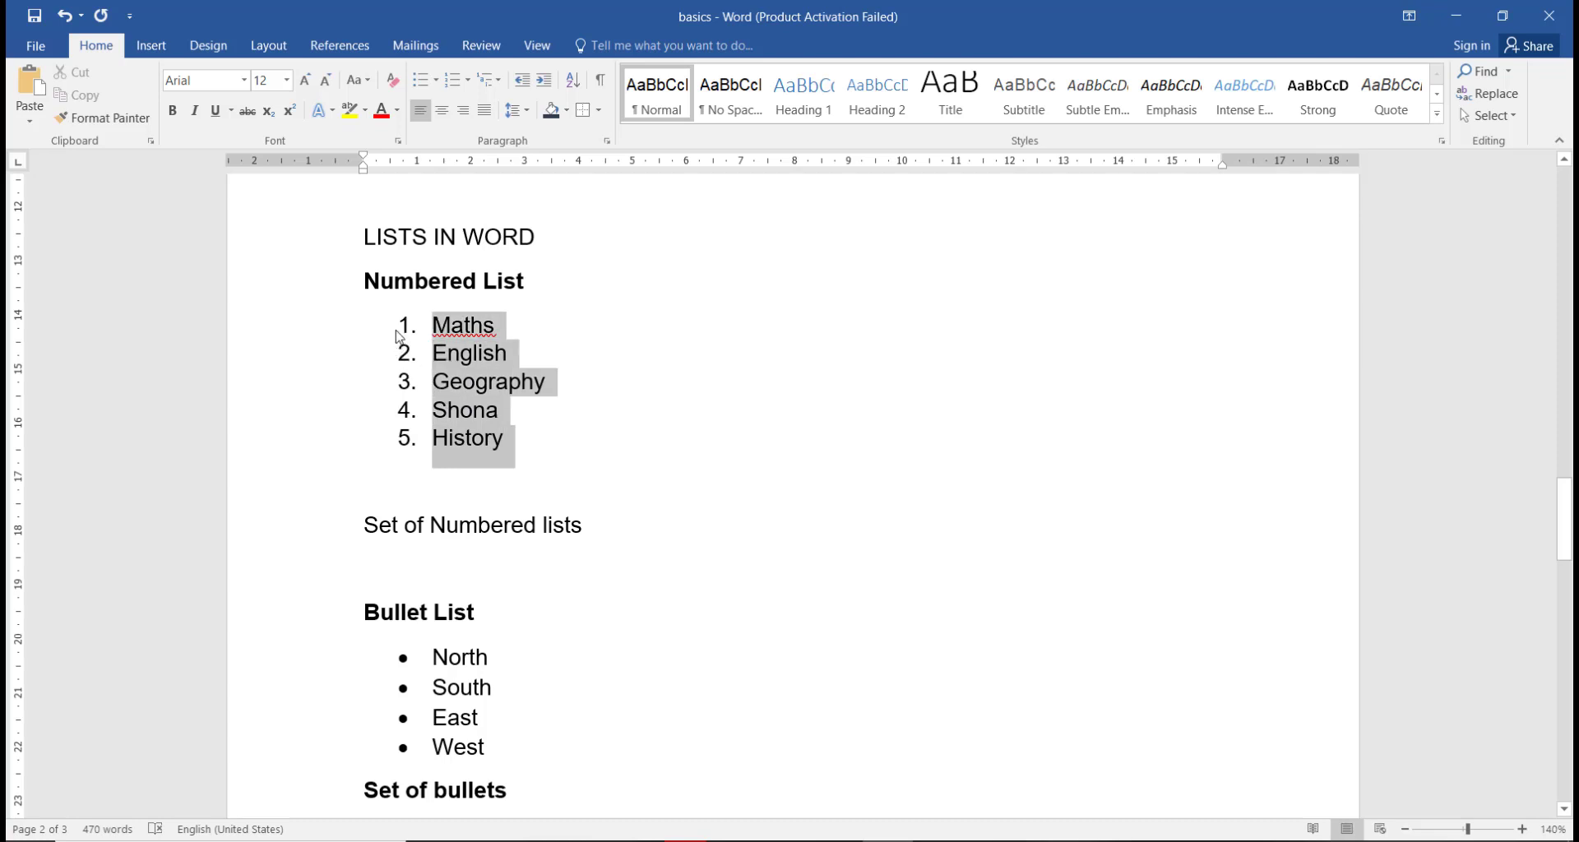
pyautogui.click(444, 568)
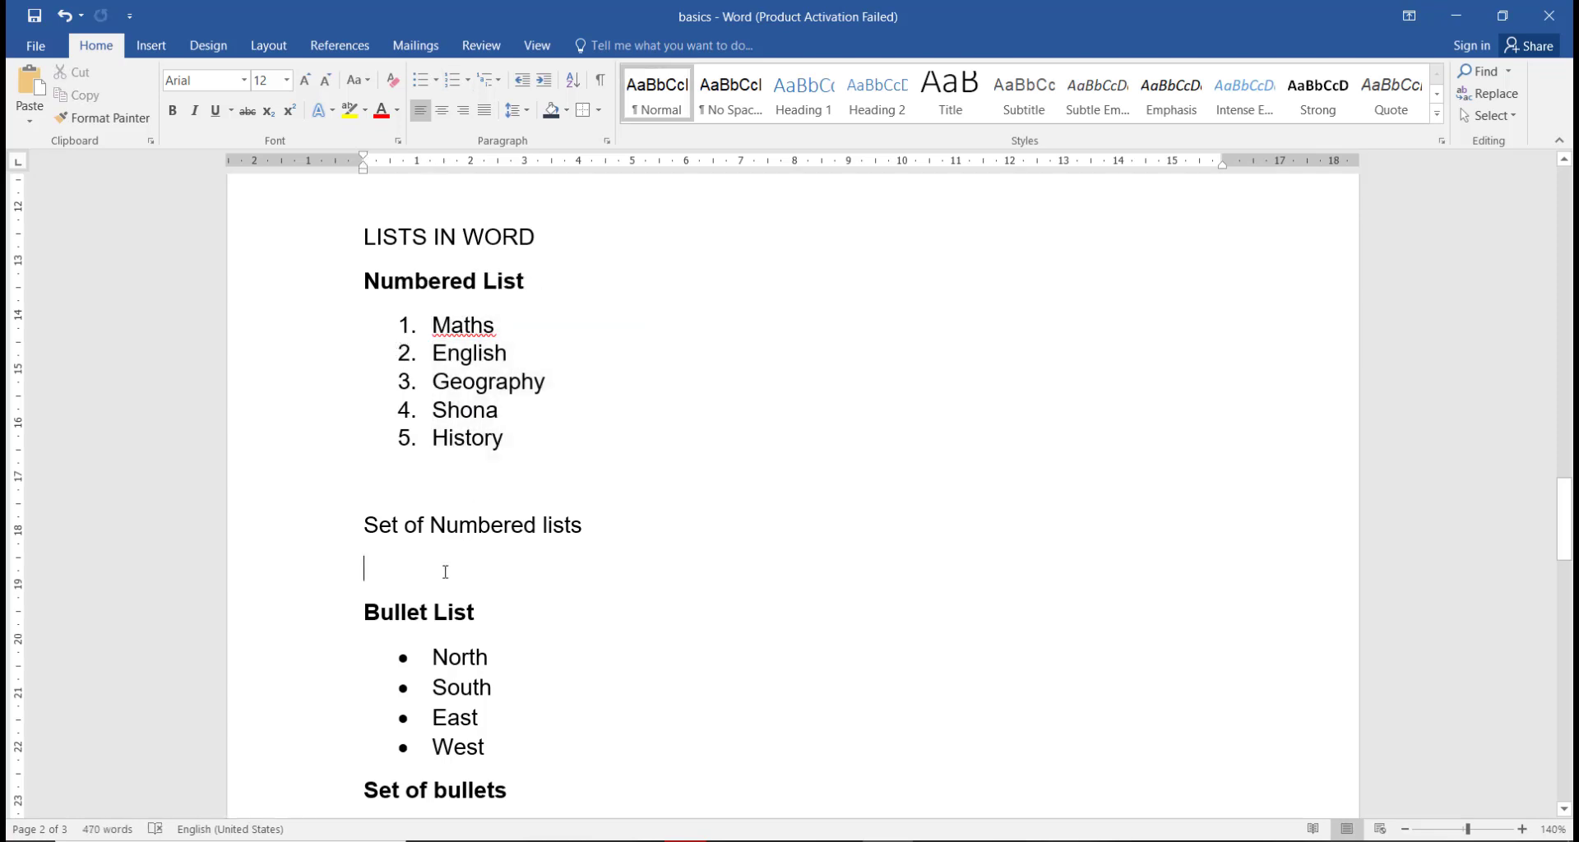
pyautogui.hotkey('ctrl', 'v')
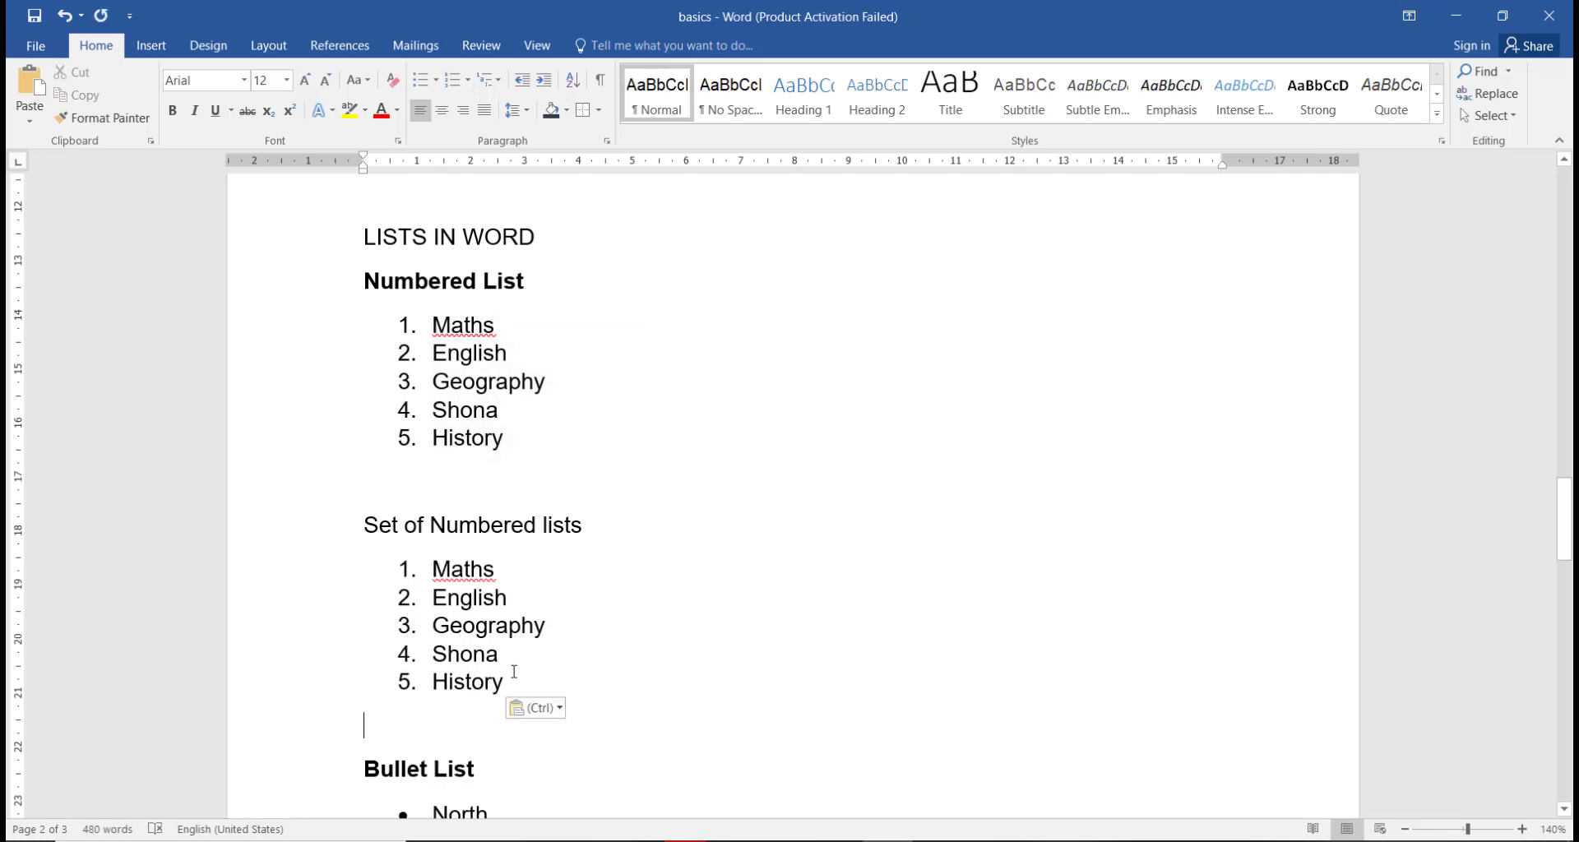
# Try the I. II. III. and A. B. C. numbering formats on the five items under "Set of Numbered lists"
pyautogui.moveTo(419, 569); pyautogui.dragTo(493, 703)
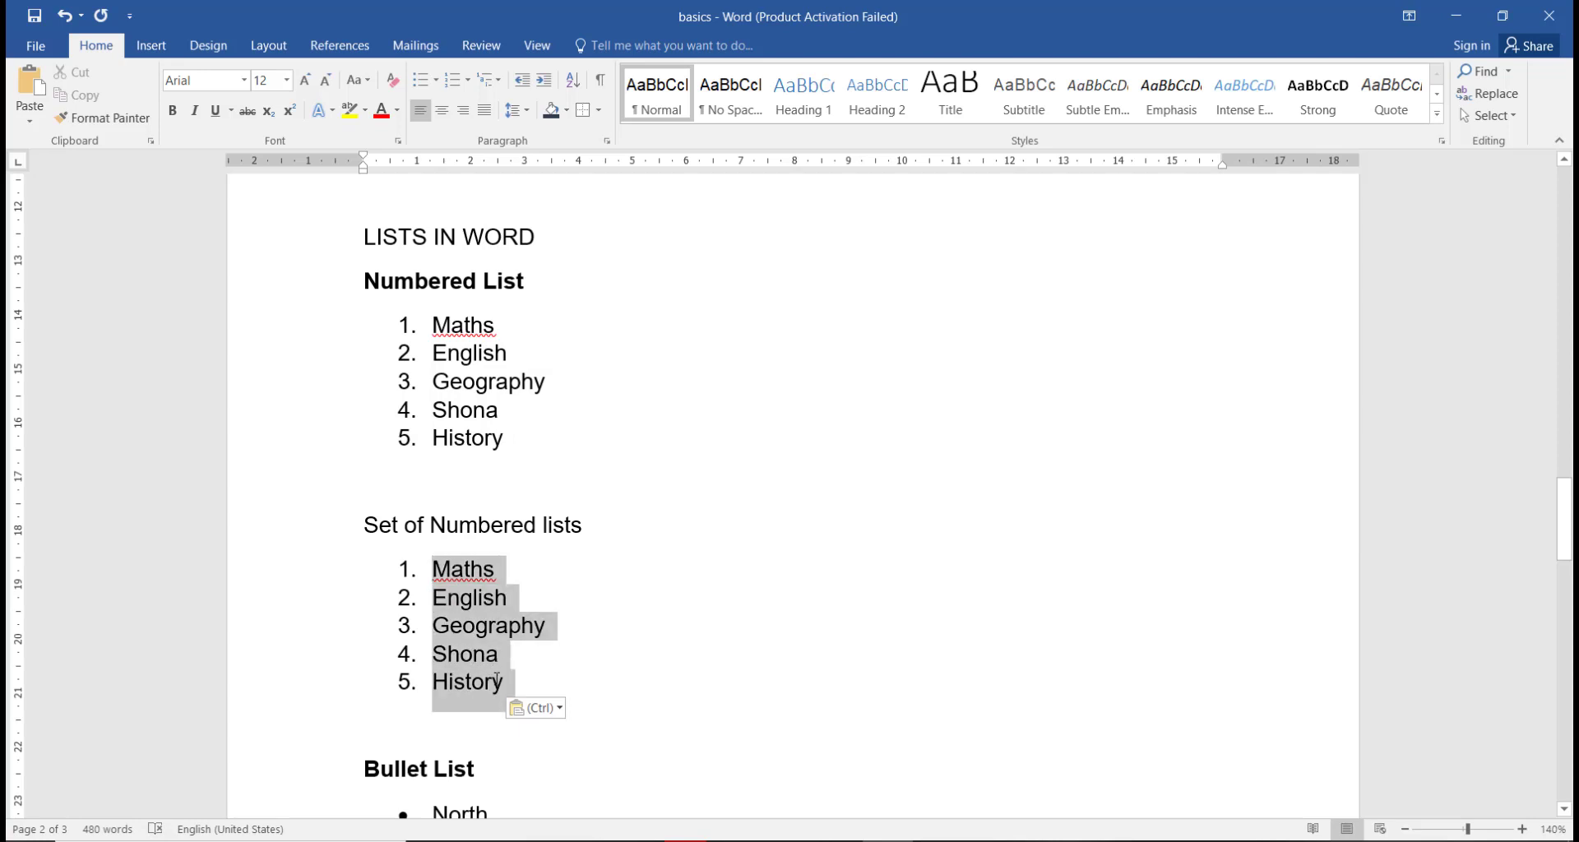
pyautogui.click(468, 82)
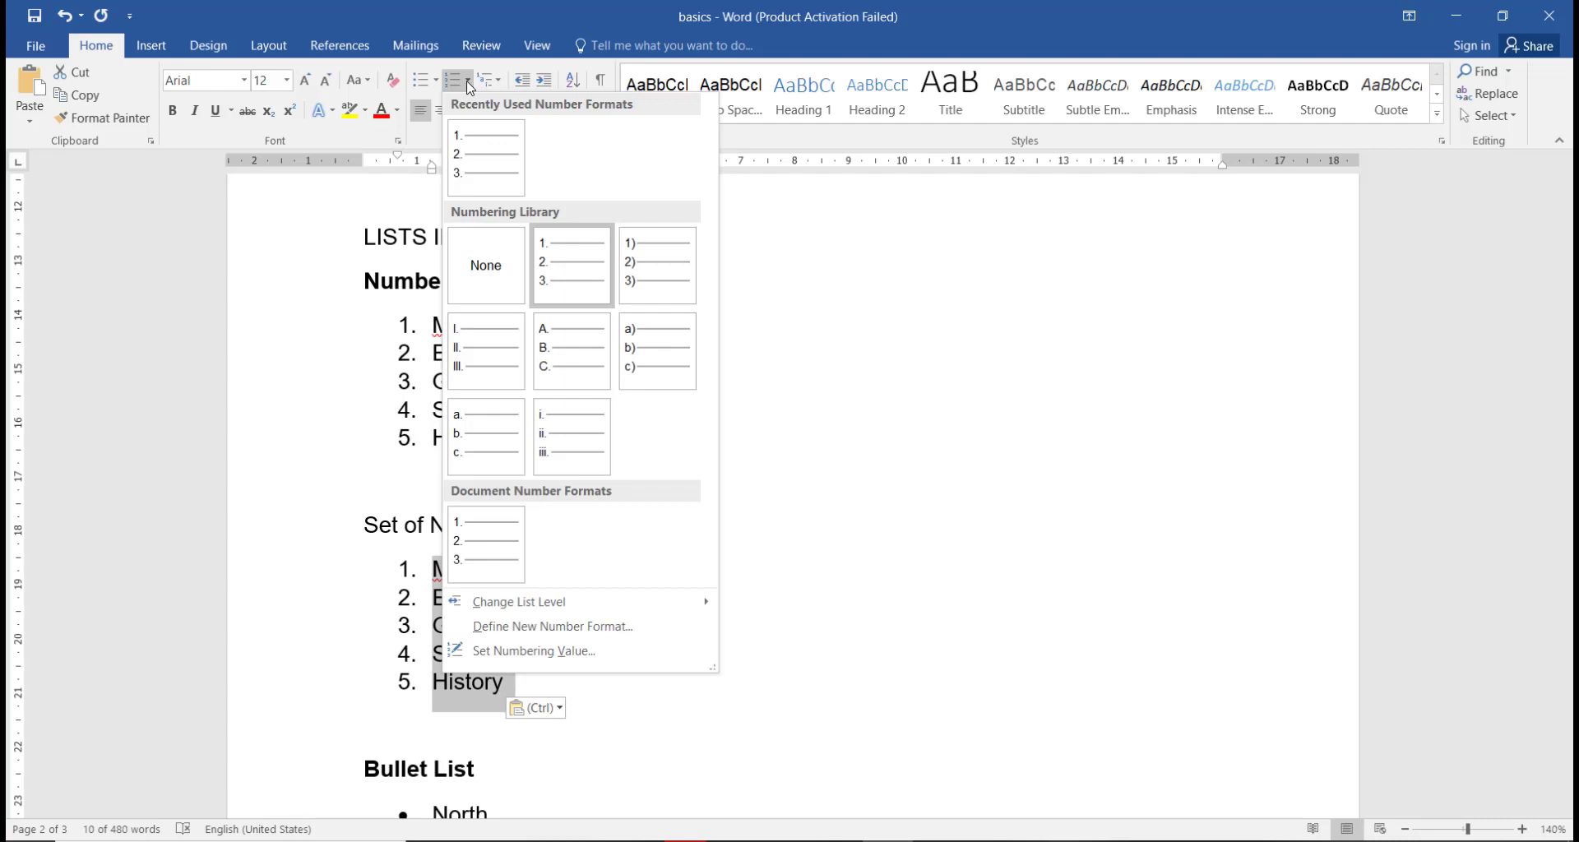
pyautogui.click(494, 359)
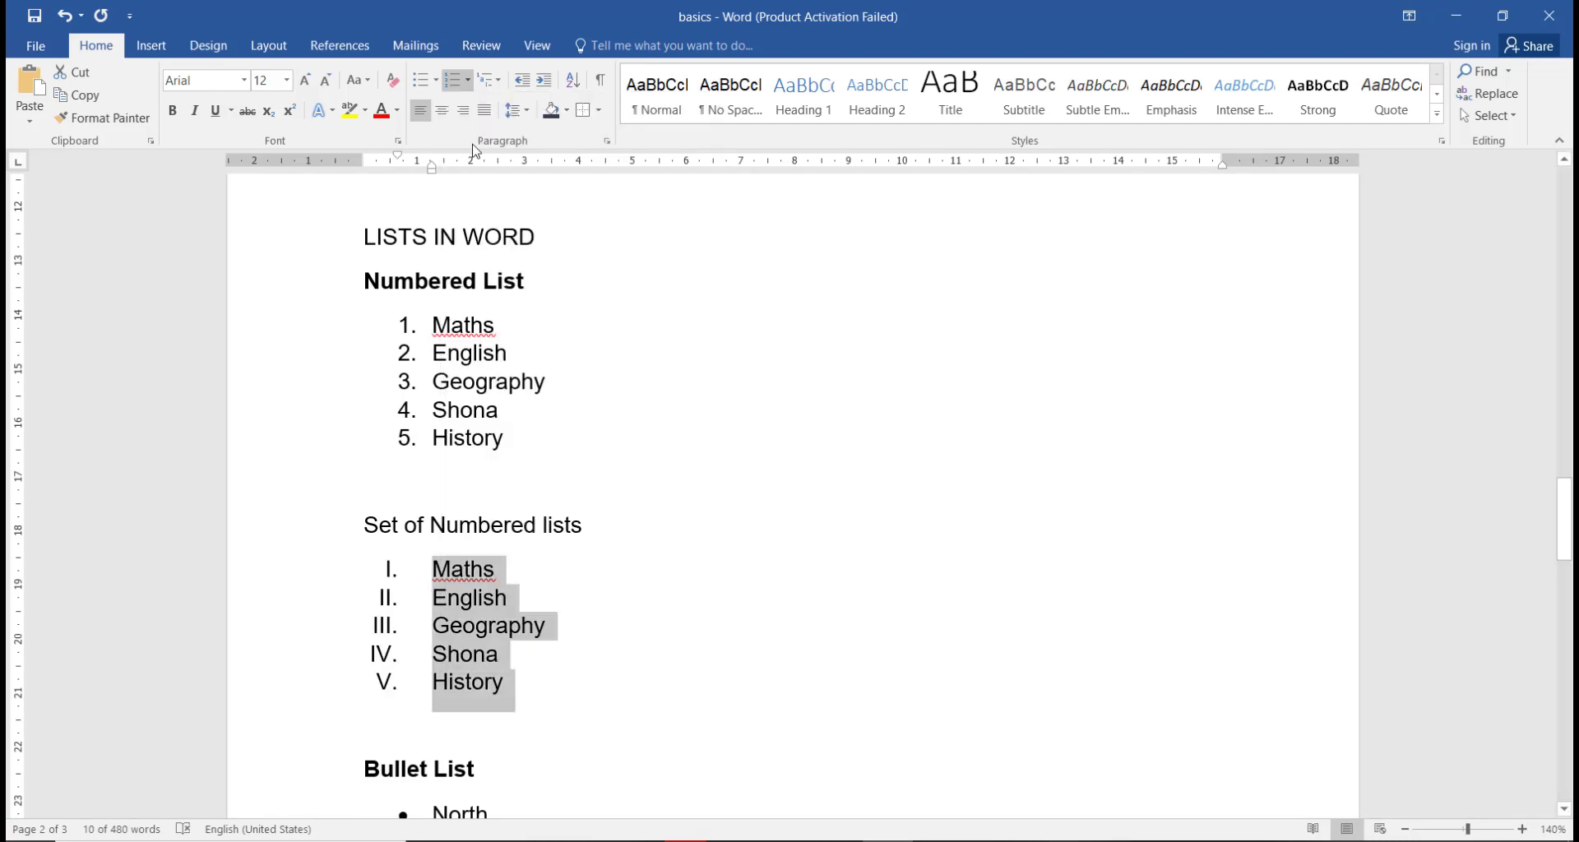
pyautogui.click(468, 80)
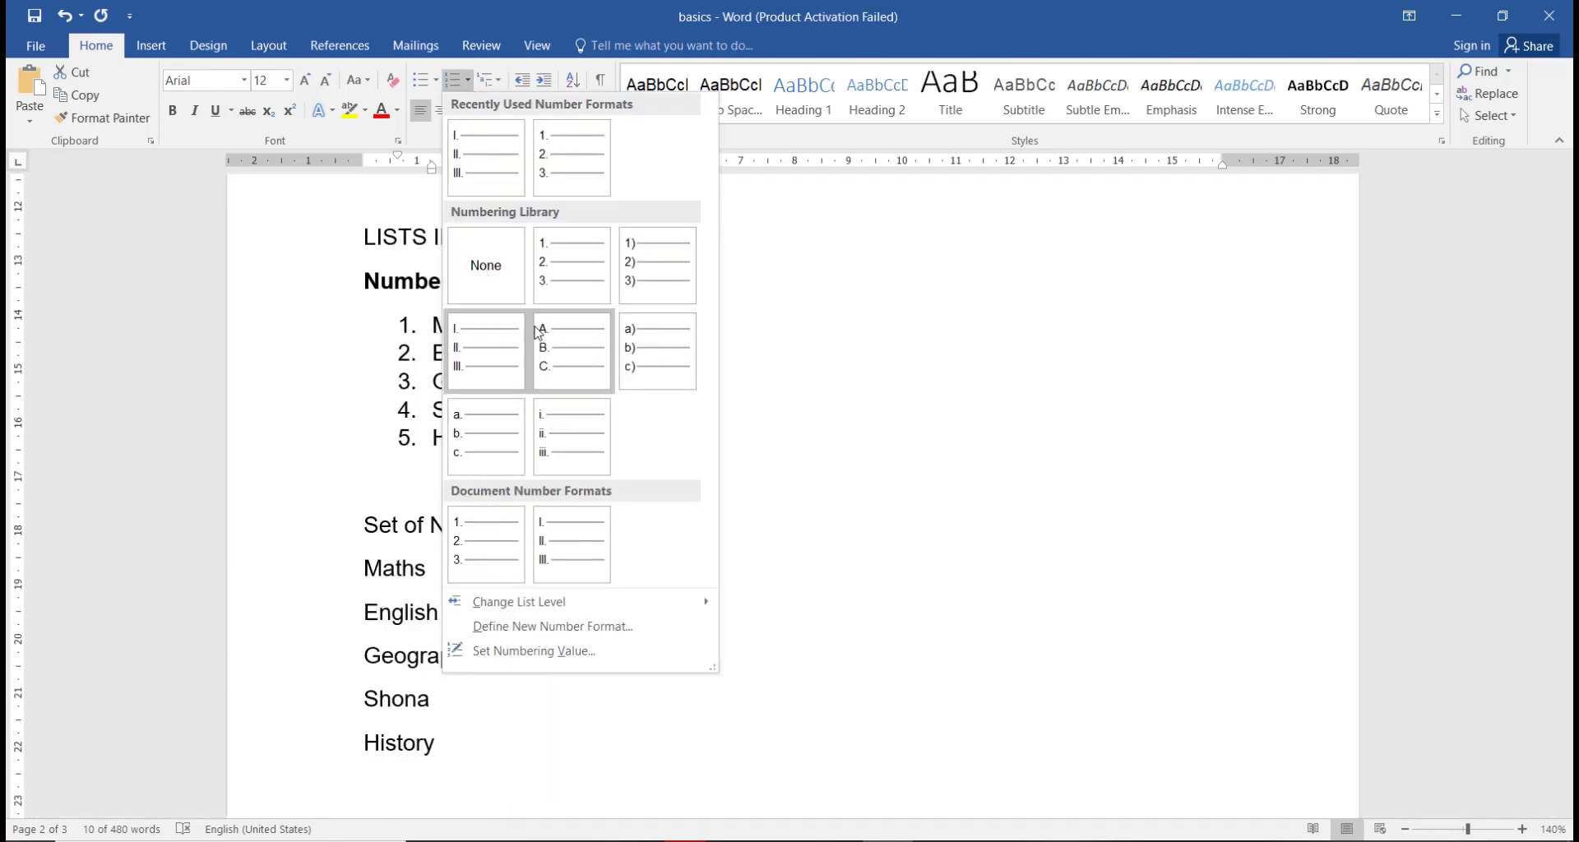
pyautogui.click(546, 348)
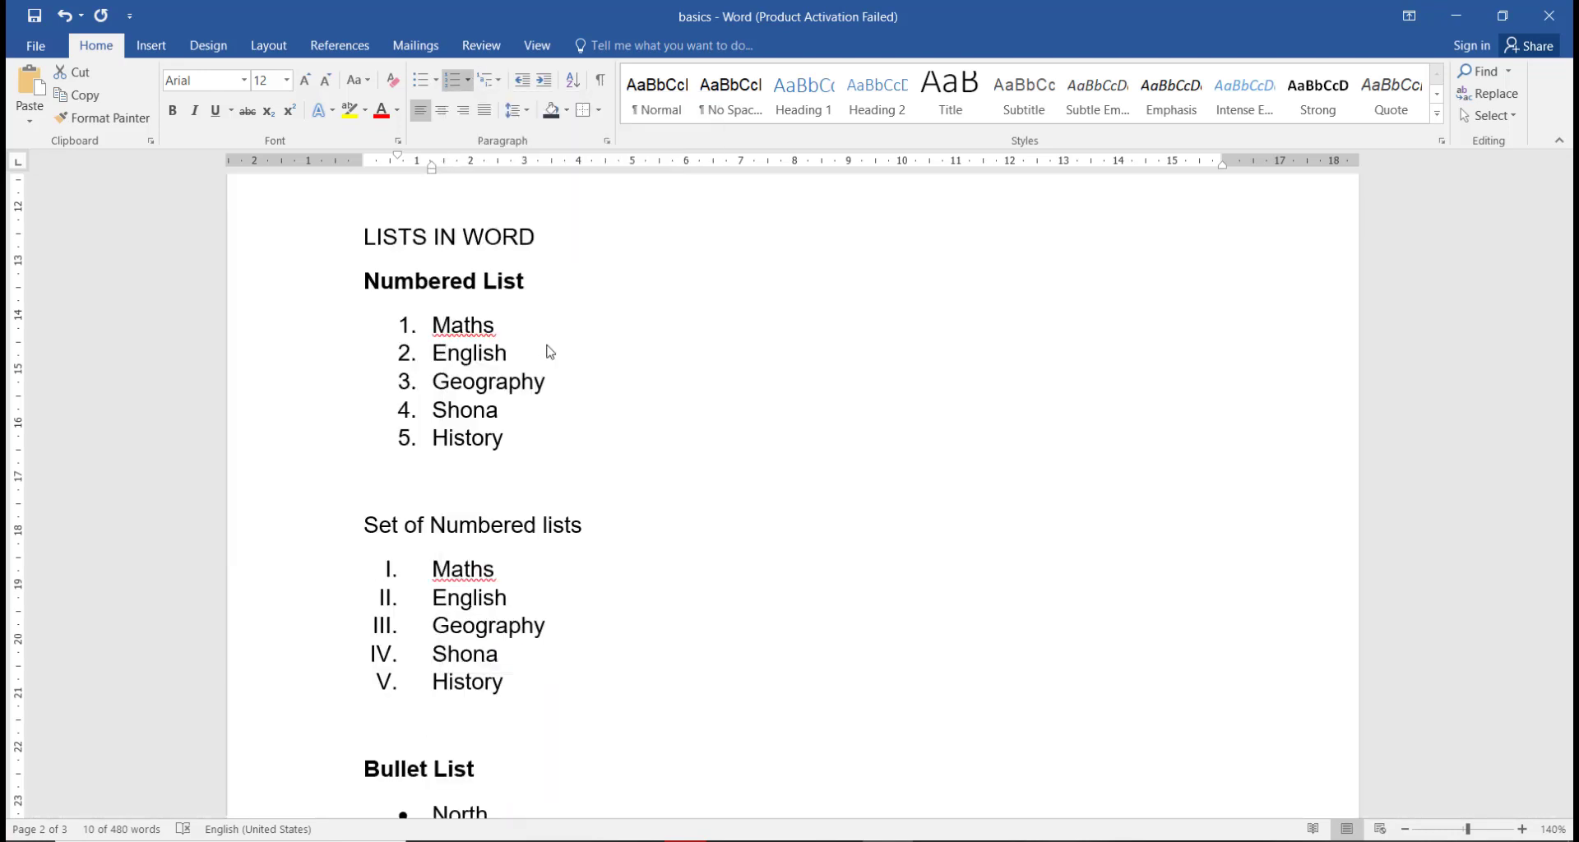
# Set the numbering format of the five items under "Set of Numbered lists" to a) b) c)
pyautogui.click(471, 85)
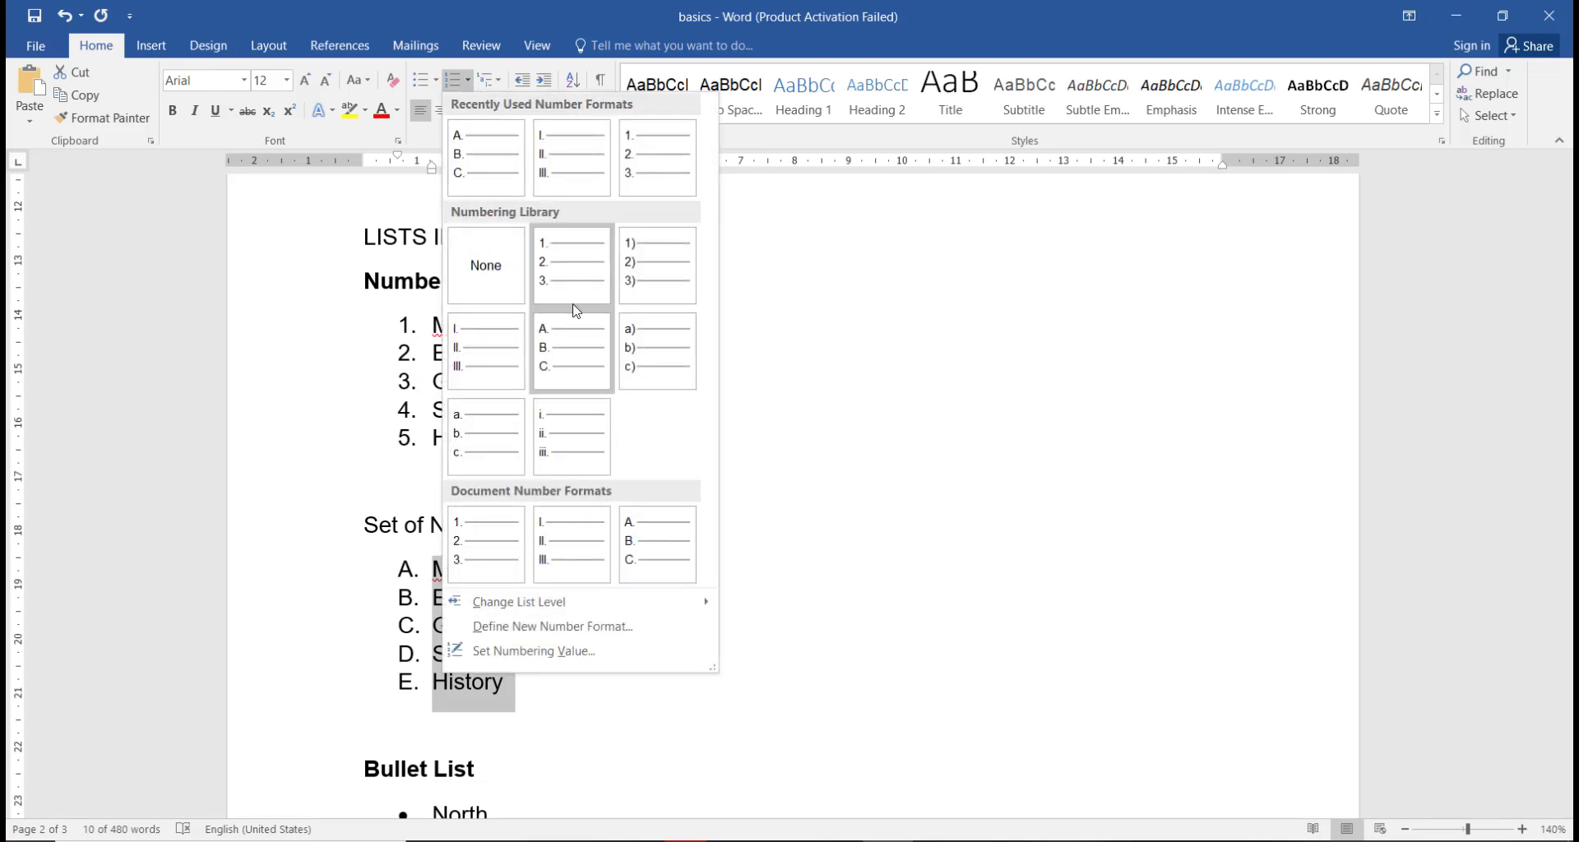
pyautogui.click(634, 361)
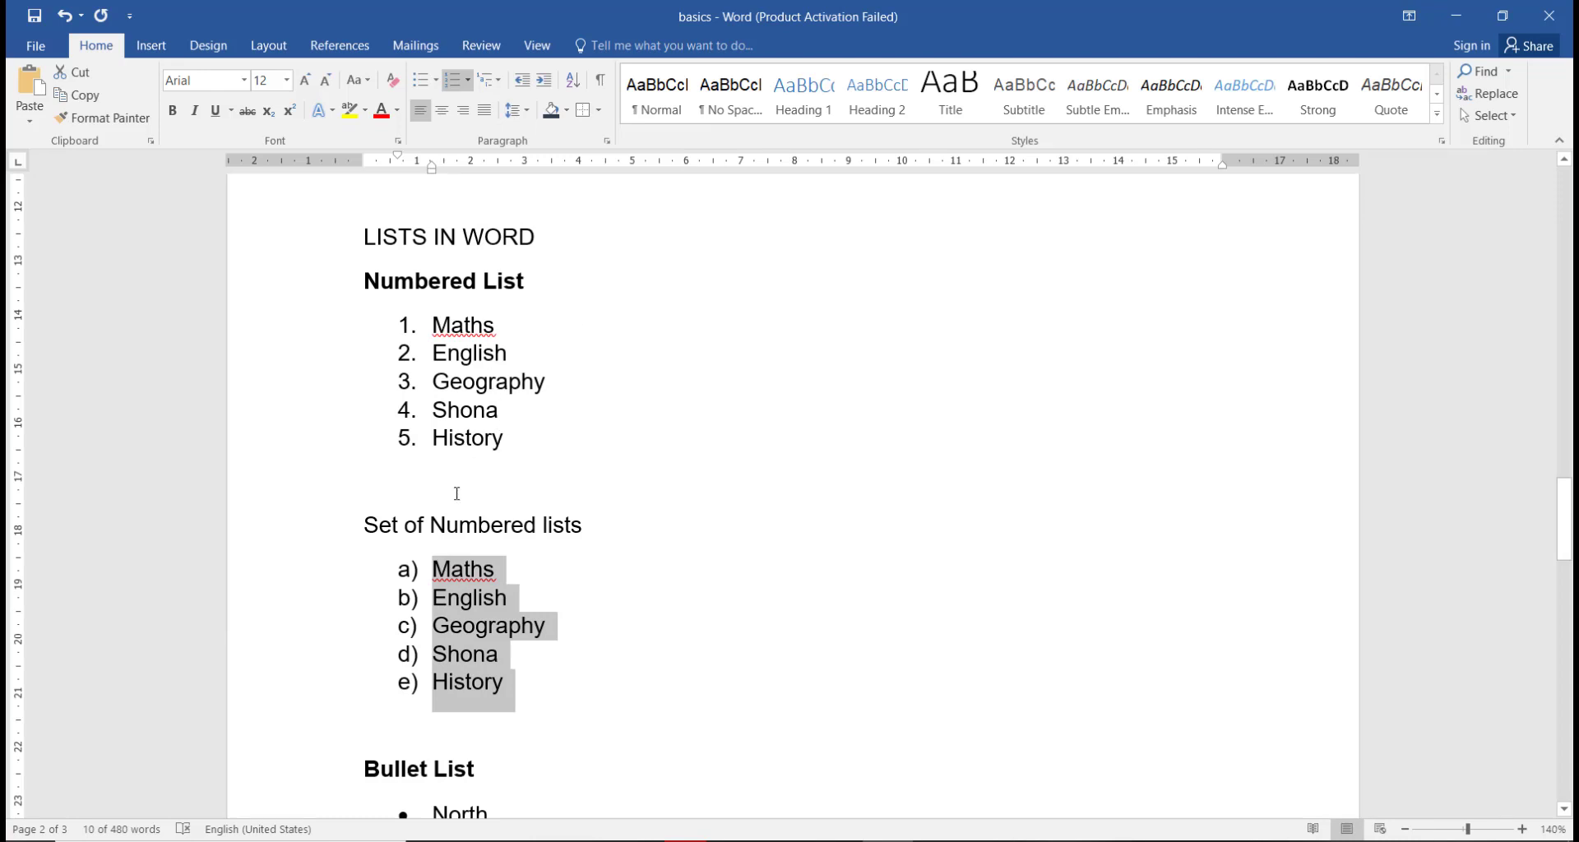
# Set the numbering format of "English" to 1. 2. 3. and of "Geography" to I. II. III. under "Set of Numbered lists"
pyautogui.click(436, 598)
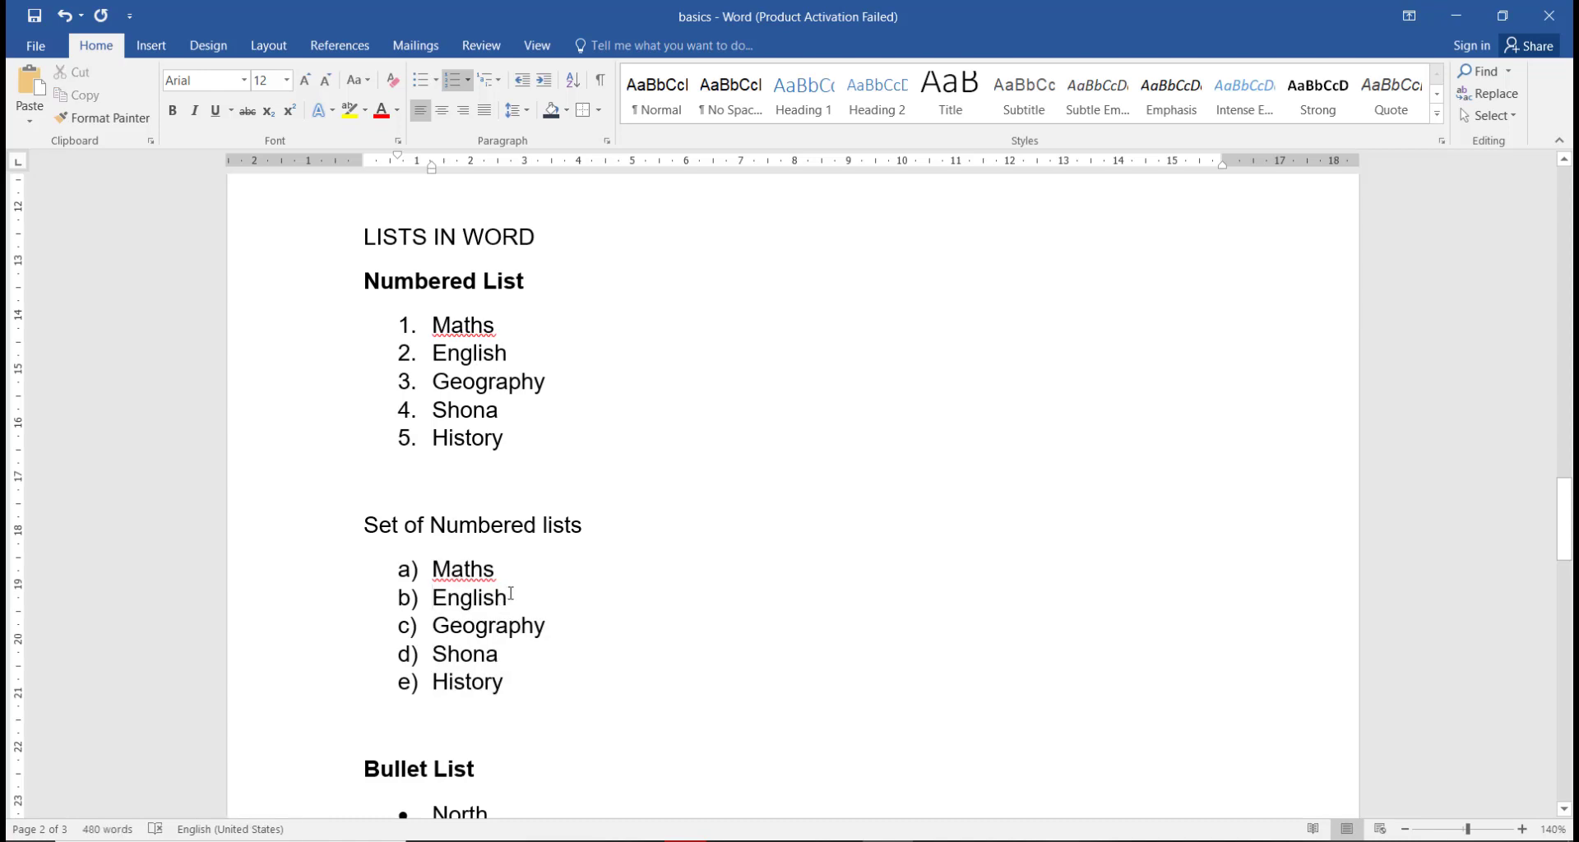
pyautogui.moveTo(511, 594); pyautogui.dragTo(433, 597)
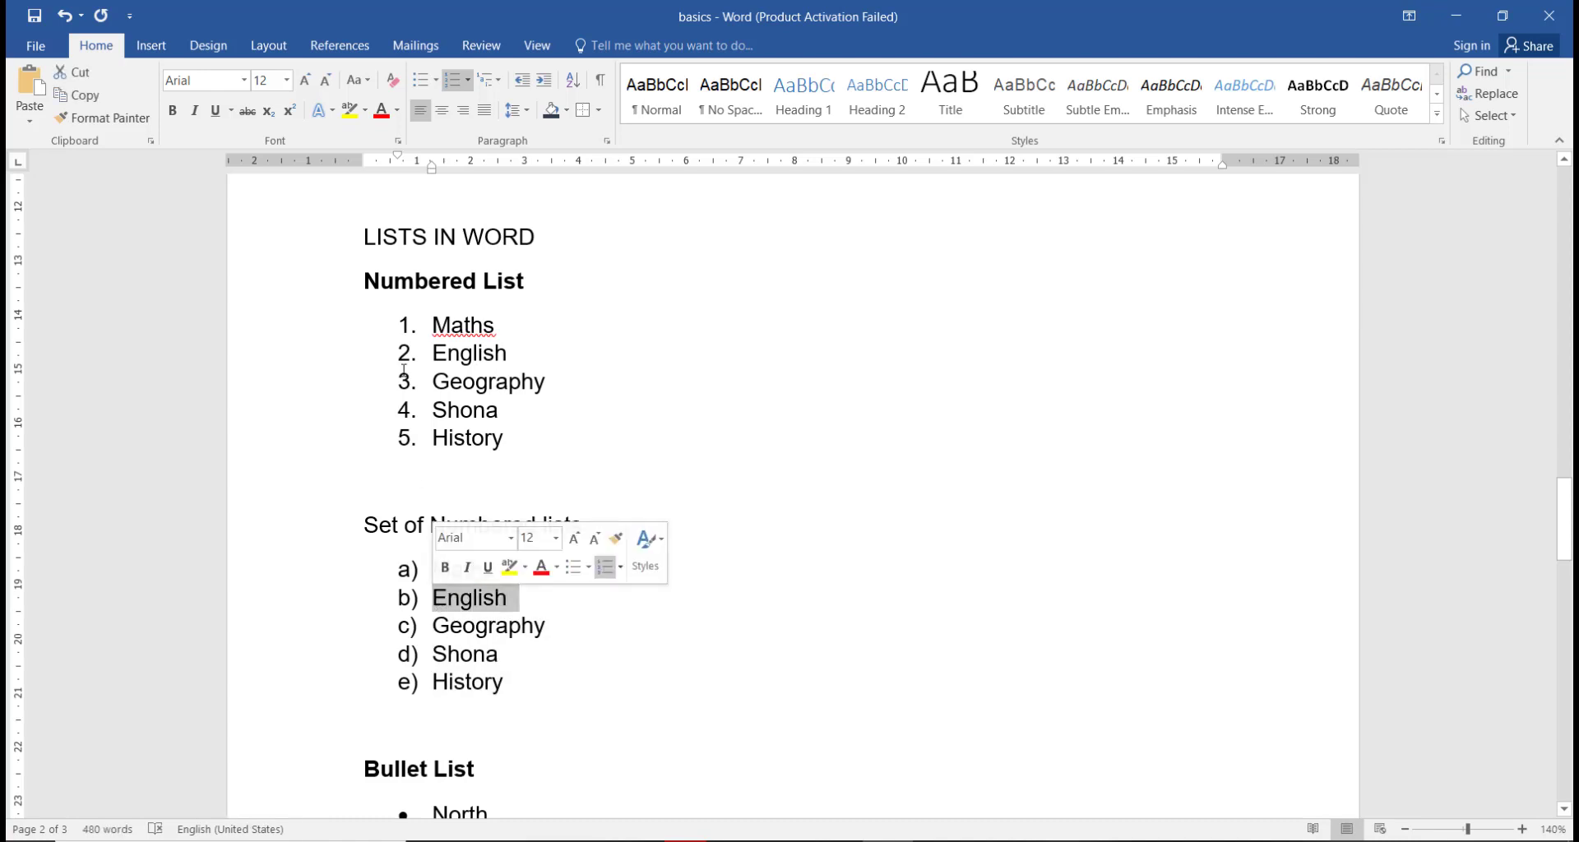
pyautogui.click(469, 81)
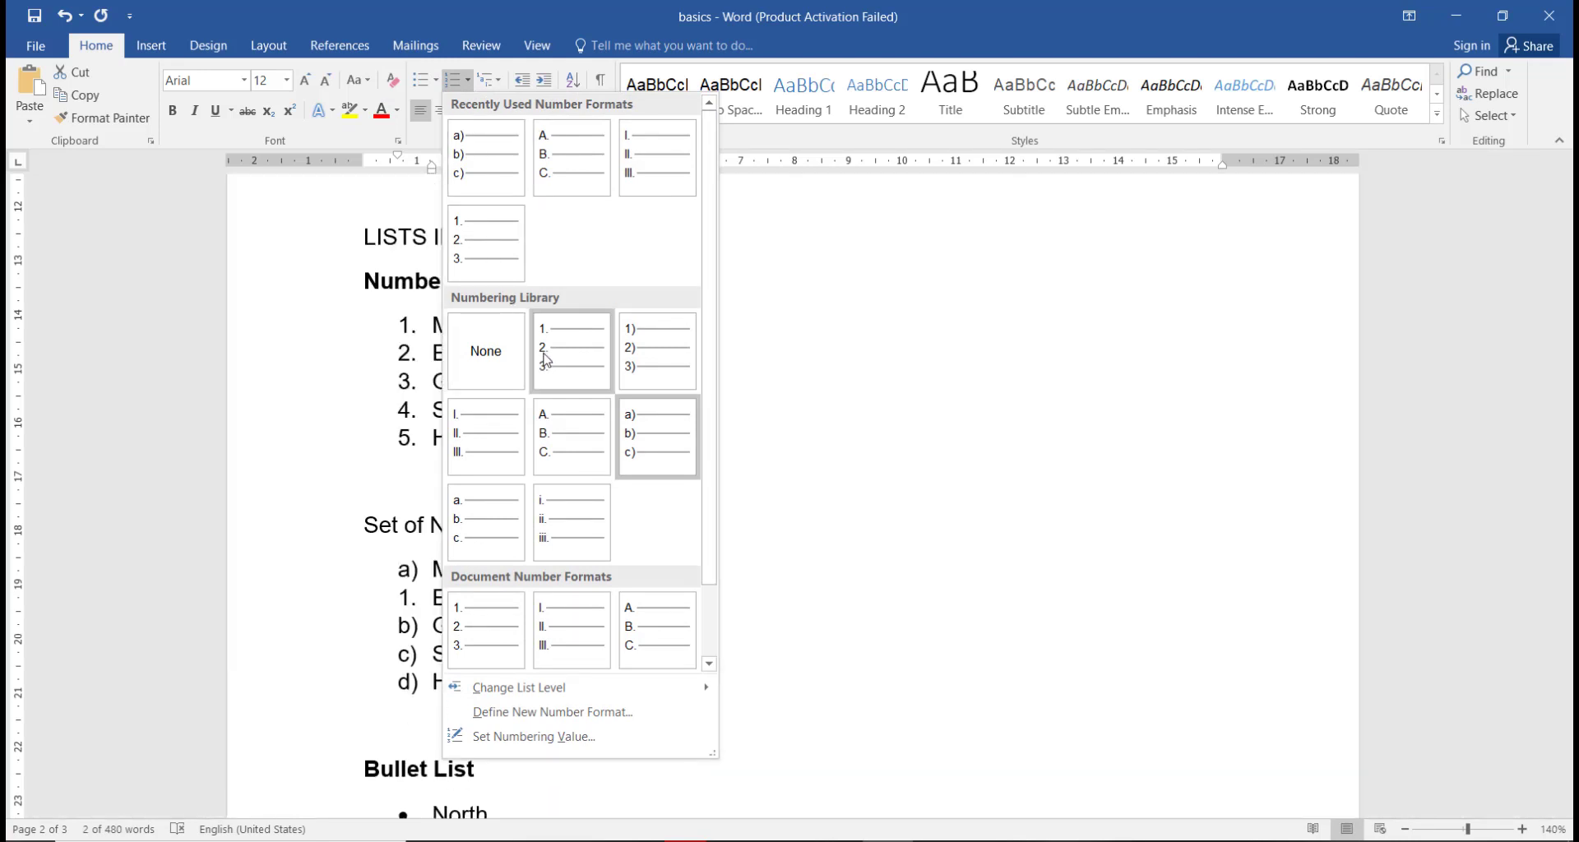
pyautogui.click(543, 357)
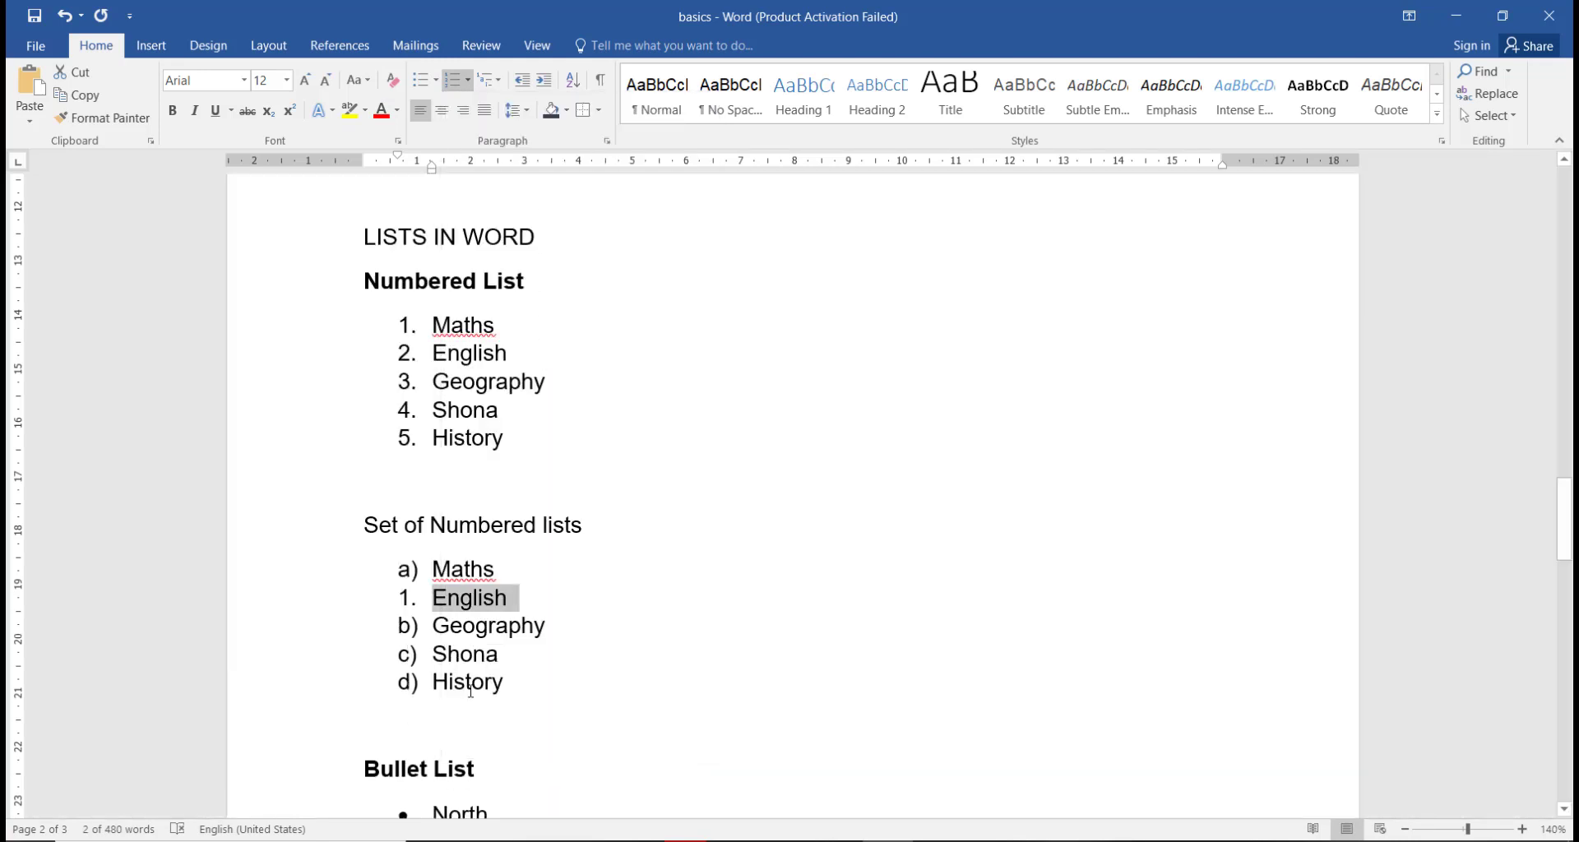
pyautogui.moveTo(556, 625); pyautogui.dragTo(429, 636)
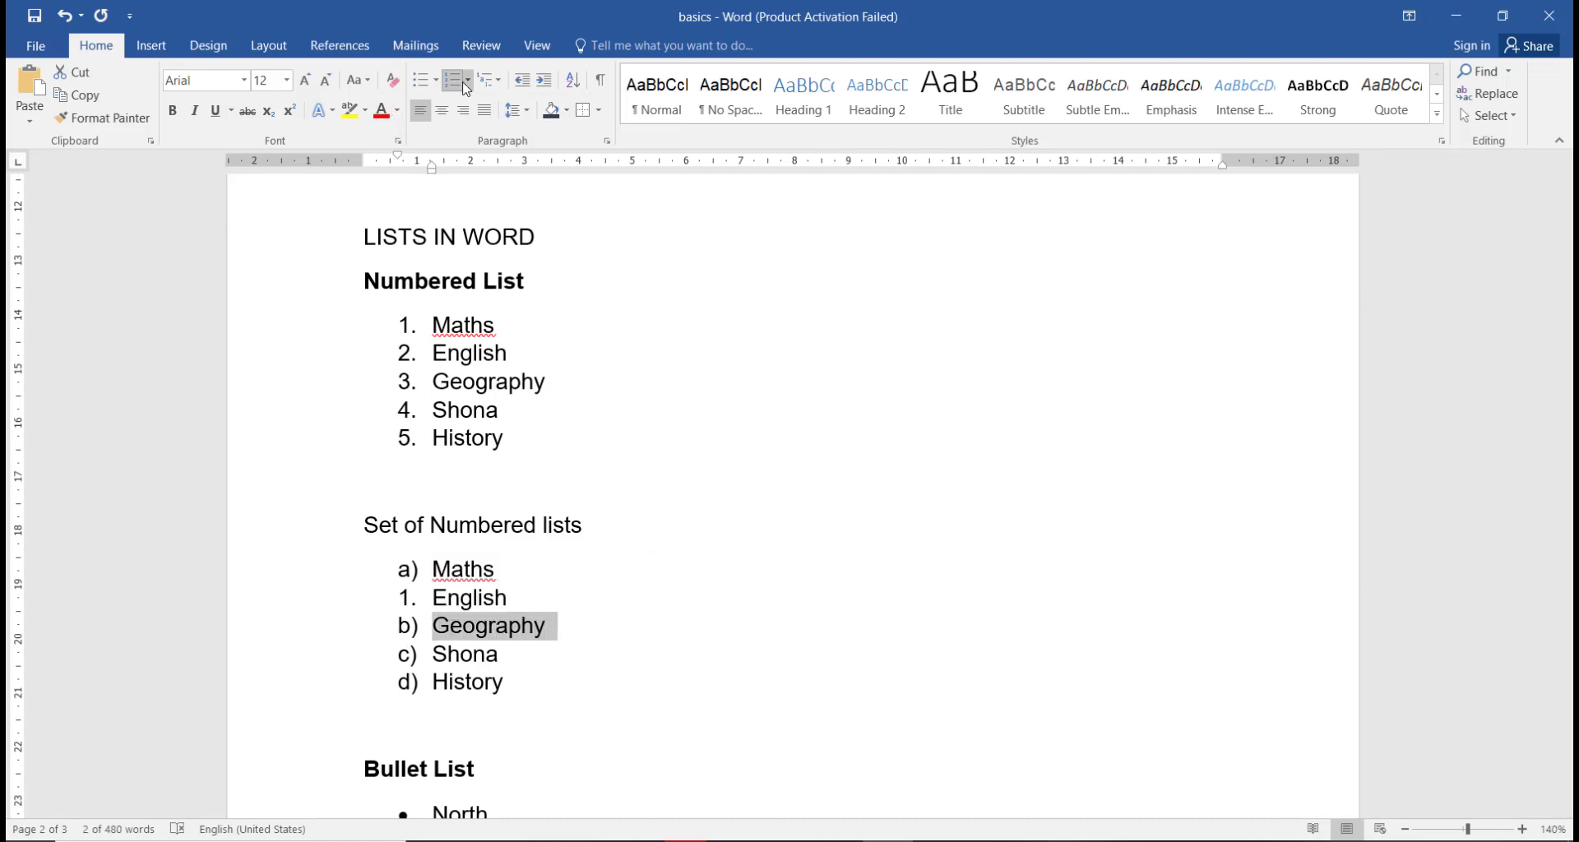
pyautogui.click(468, 80)
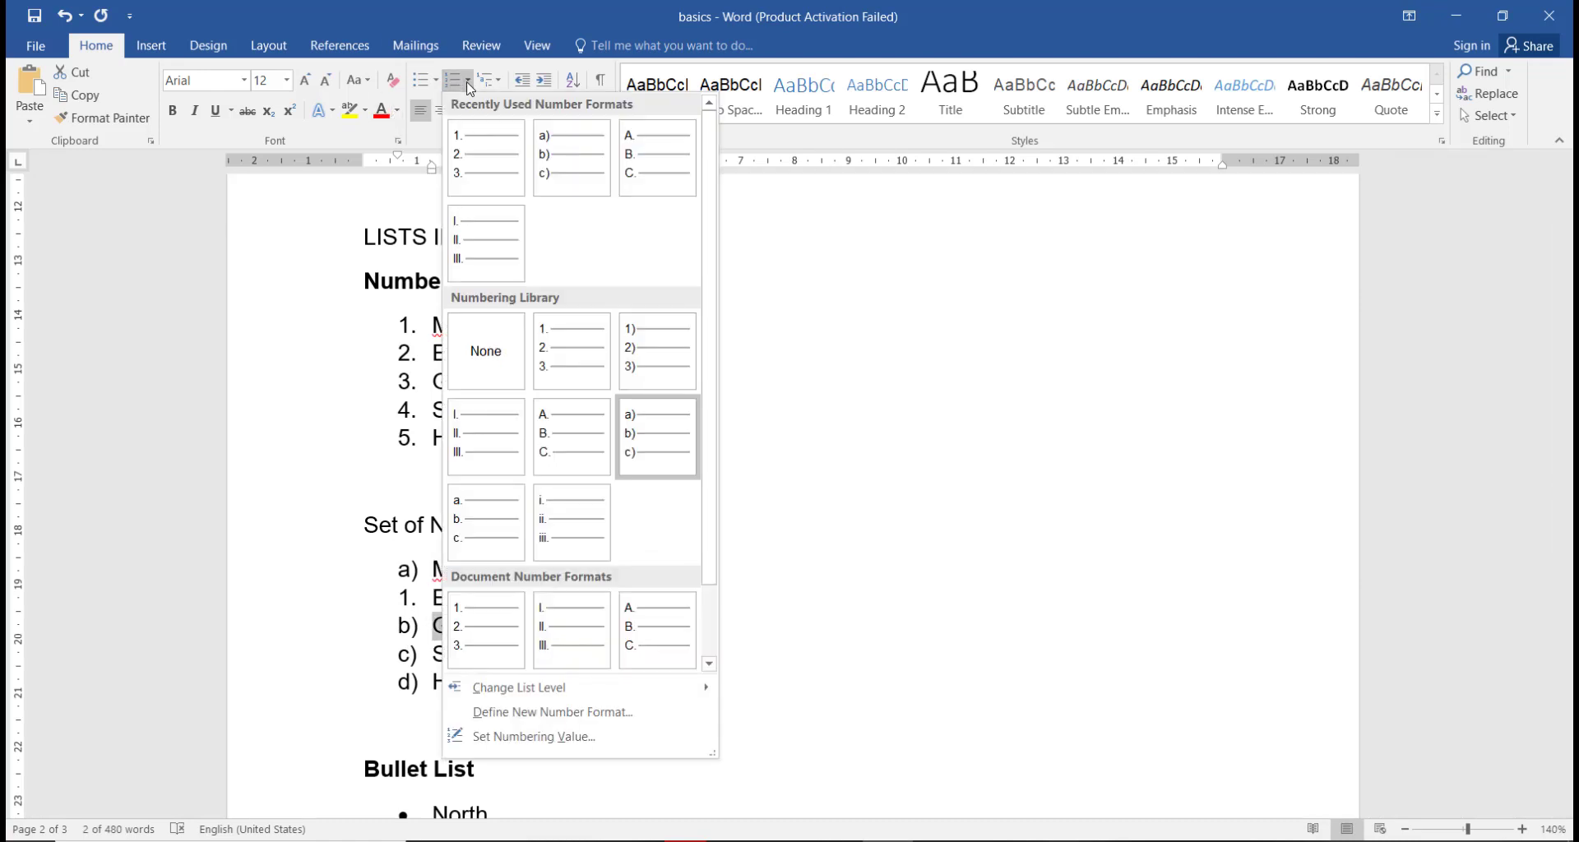
pyautogui.click(482, 239)
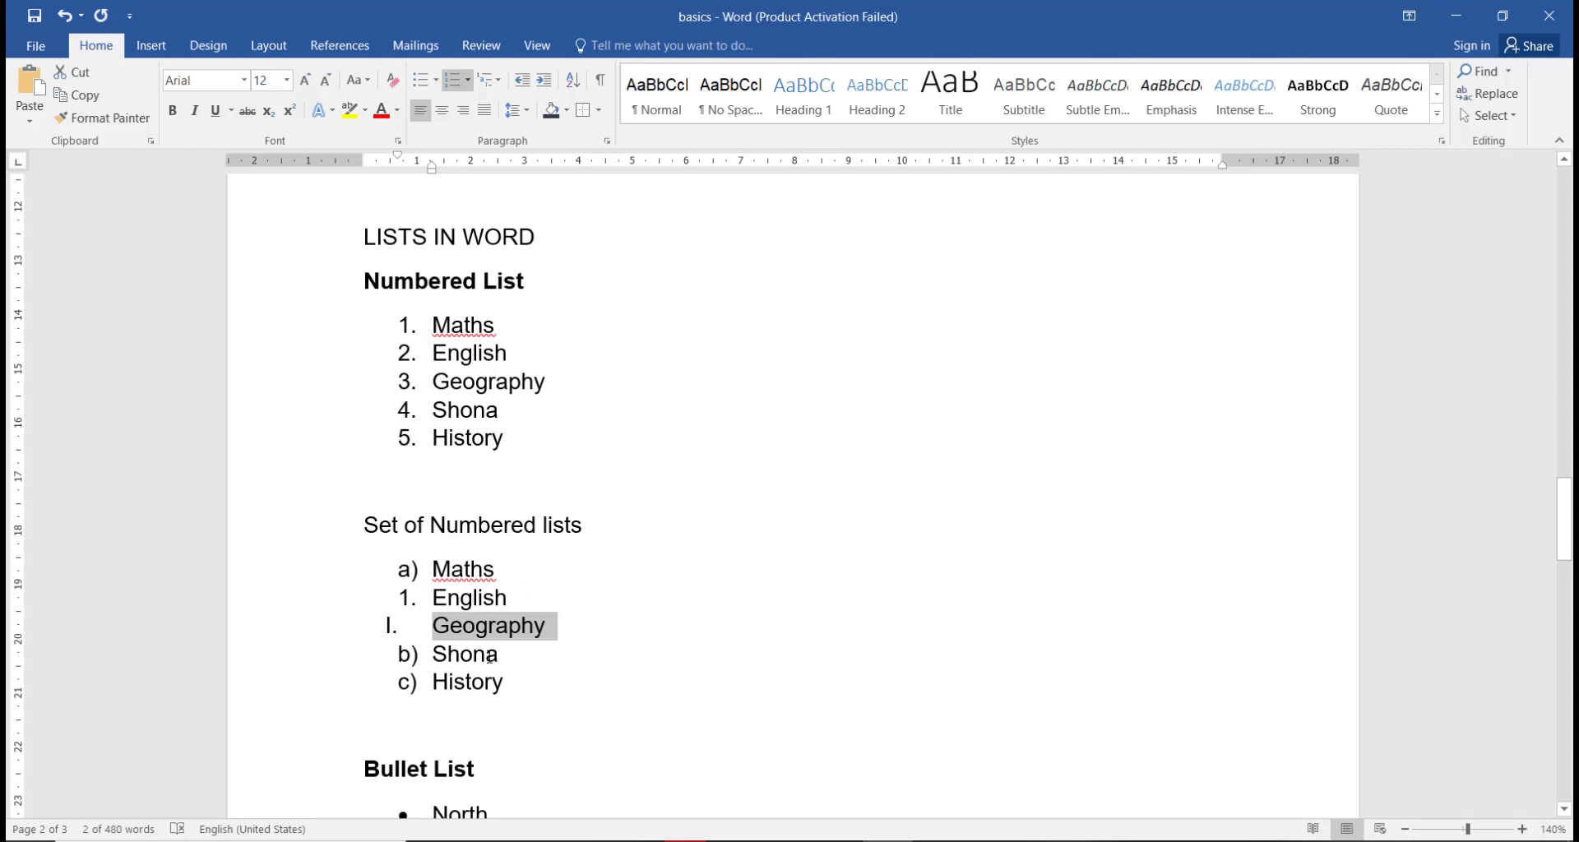
# Set the numbering format of "Shona" to A. B. C. and of "History" to a. b. c. under "Set of Numbered lists"
pyautogui.moveTo(498, 654); pyautogui.dragTo(432, 654)
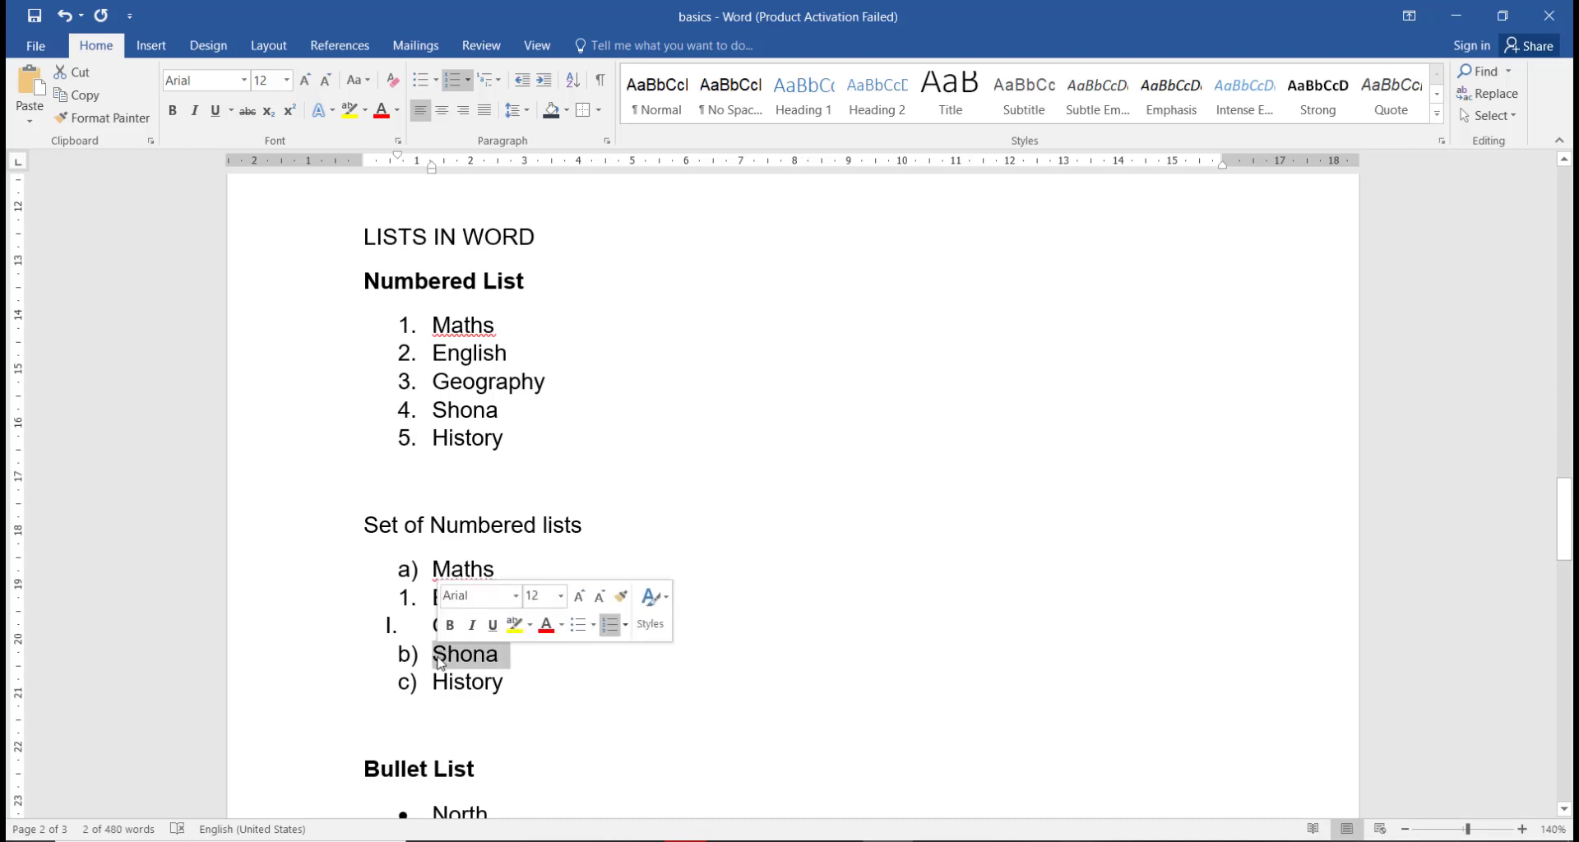
pyautogui.click(467, 80)
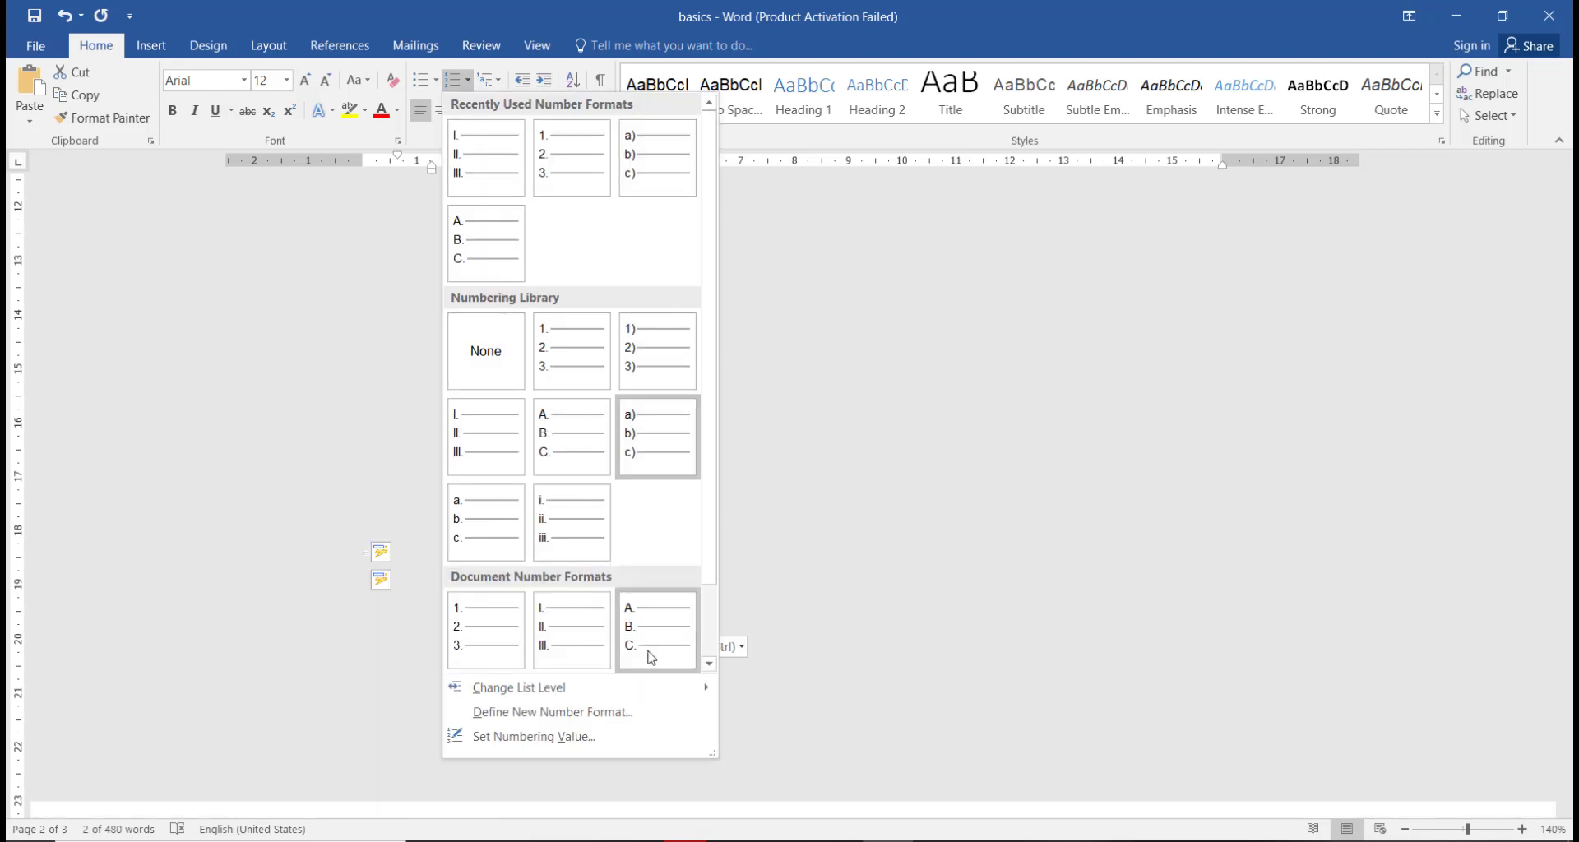
pyautogui.click(650, 657)
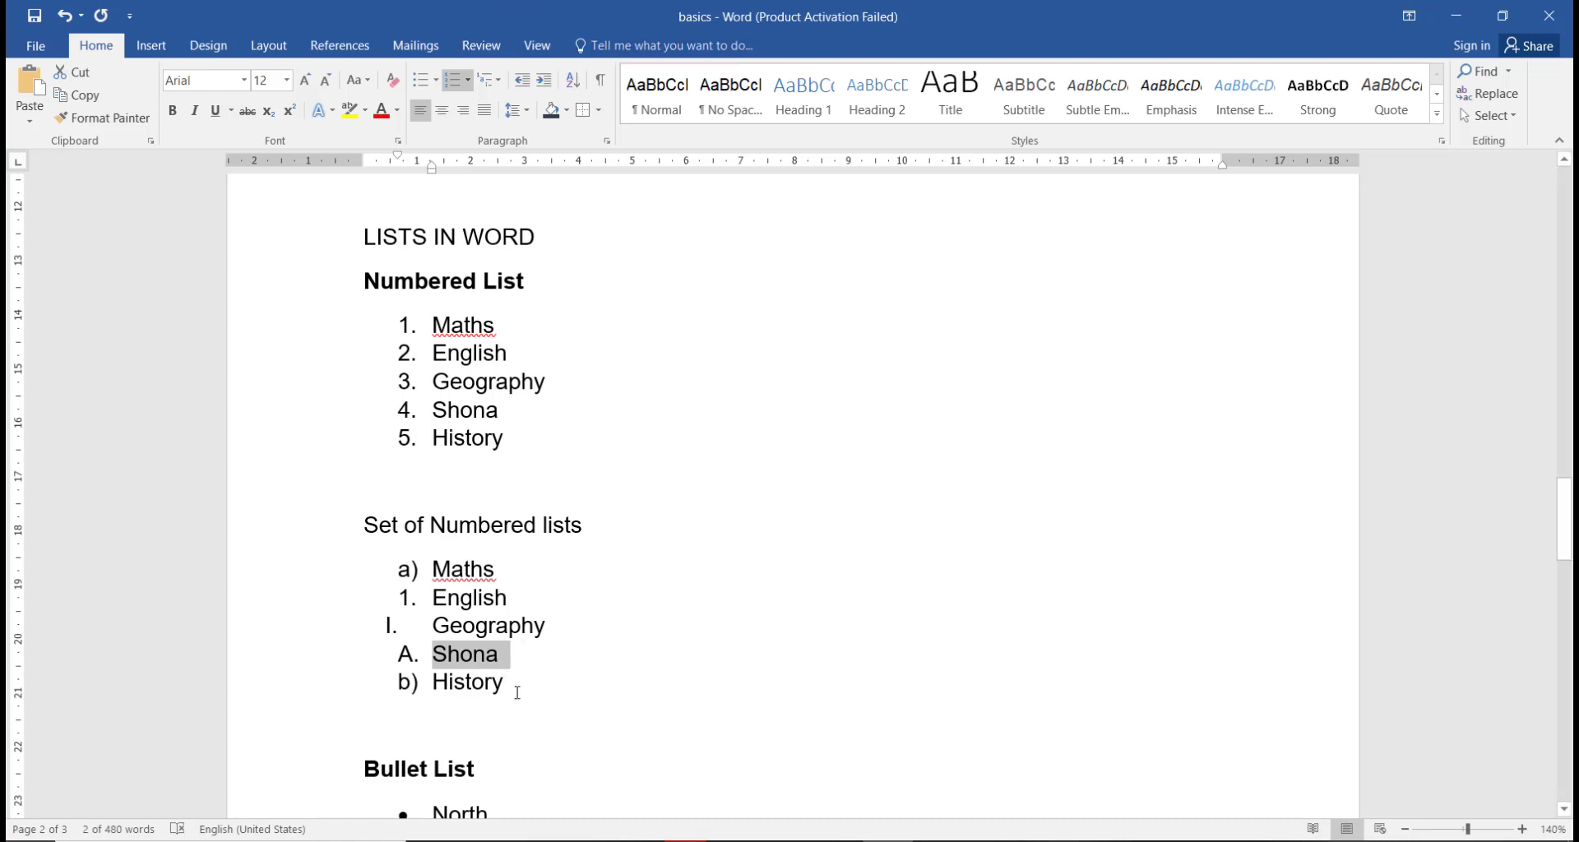
pyautogui.moveTo(502, 686); pyautogui.dragTo(433, 685)
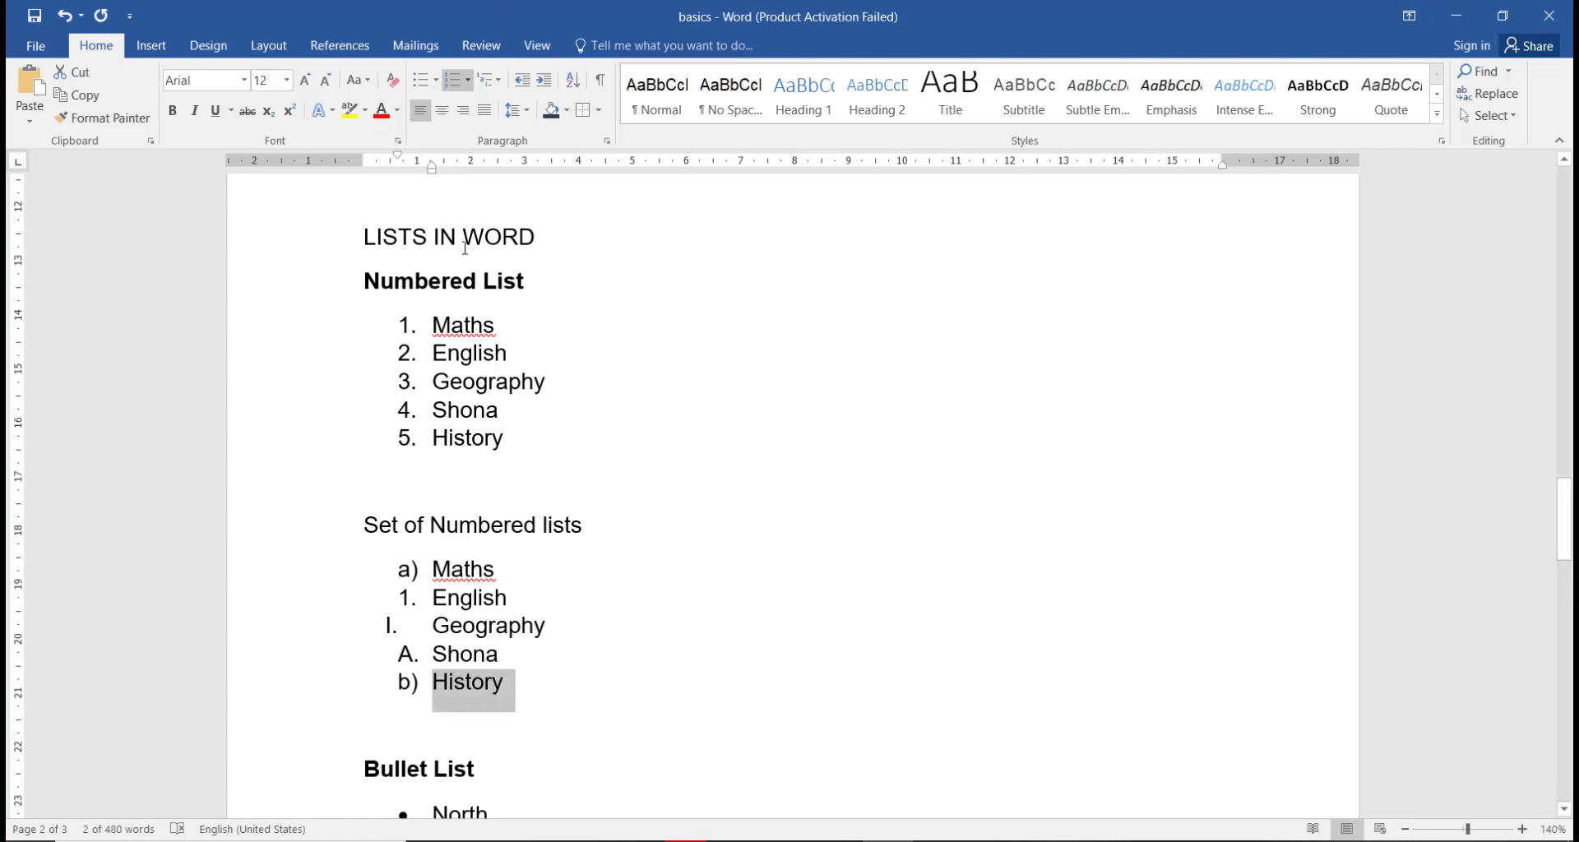
pyautogui.click(467, 81)
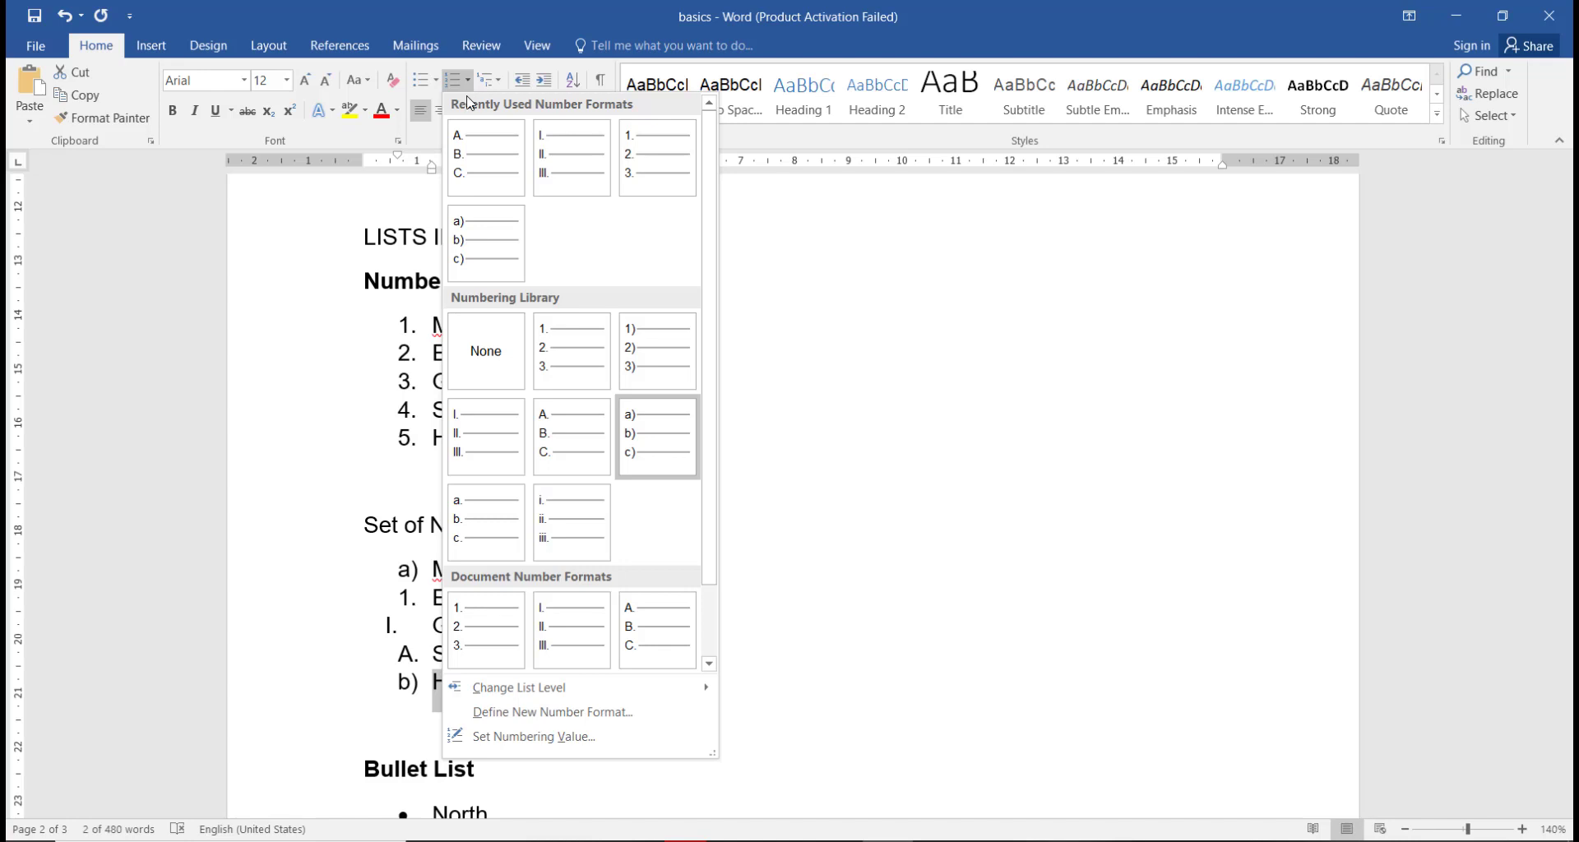
pyautogui.click(492, 546)
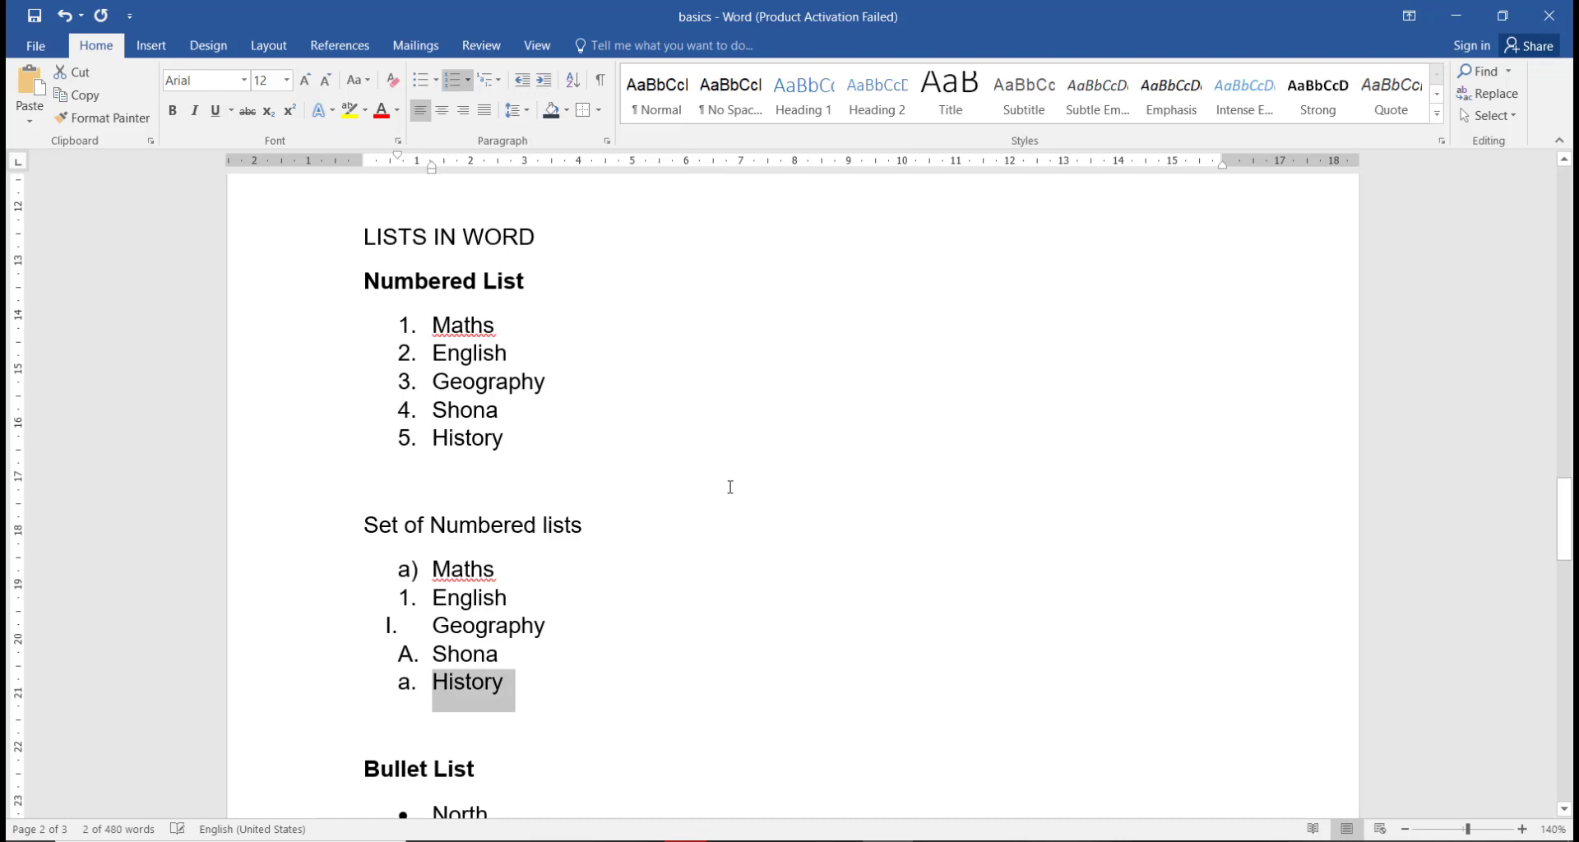
pyautogui.click(804, 489)
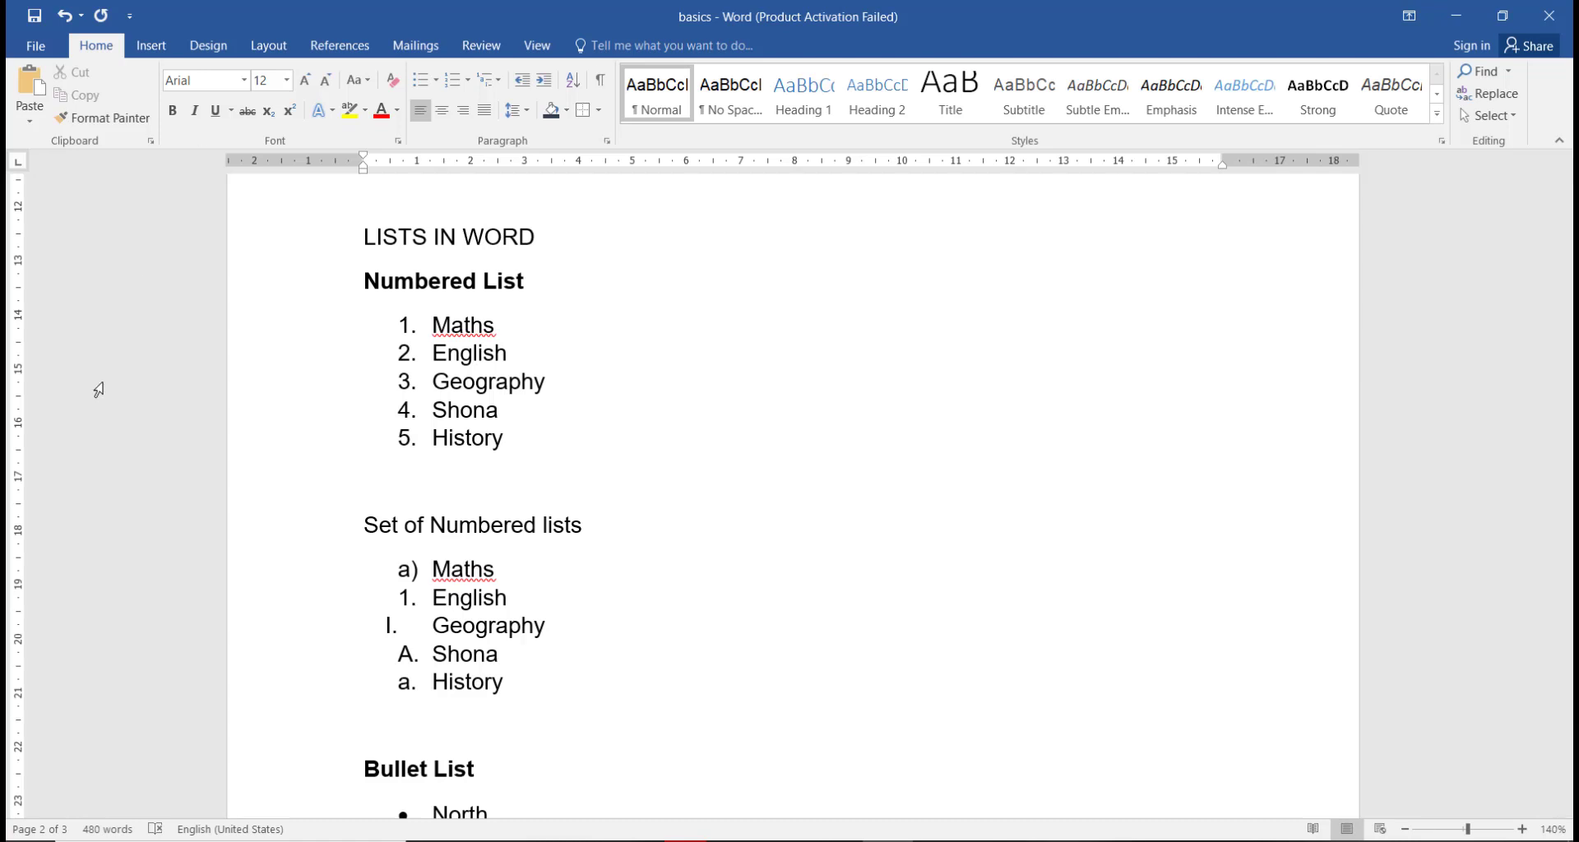
# Make the heading "Set of Numbered lists" bold
pyautogui.scroll(-1, 531, 454)
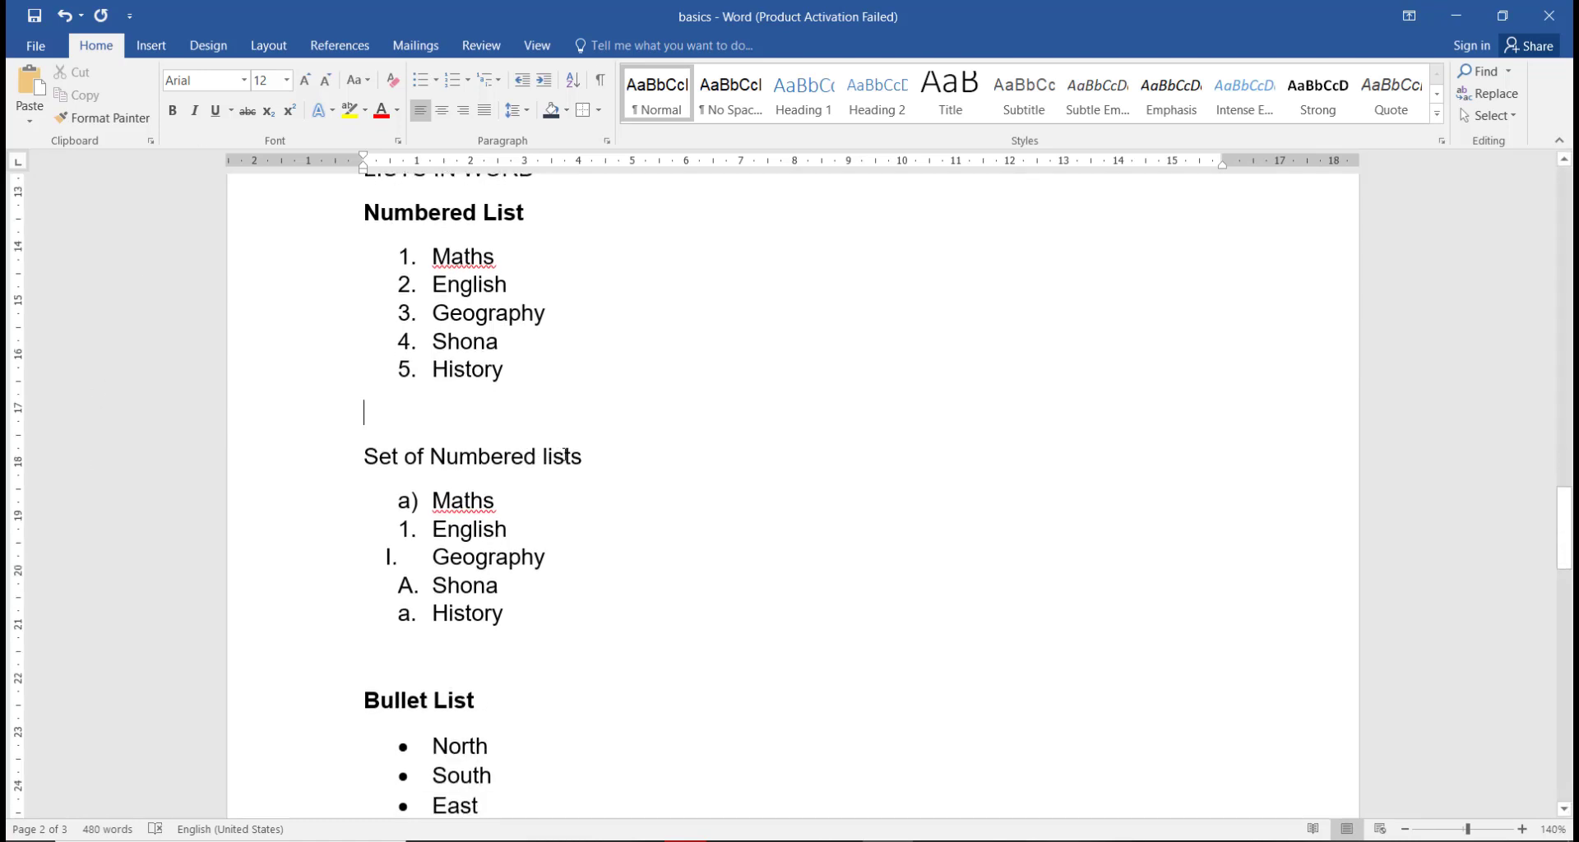
pyautogui.moveTo(594, 462); pyautogui.dragTo(363, 461)
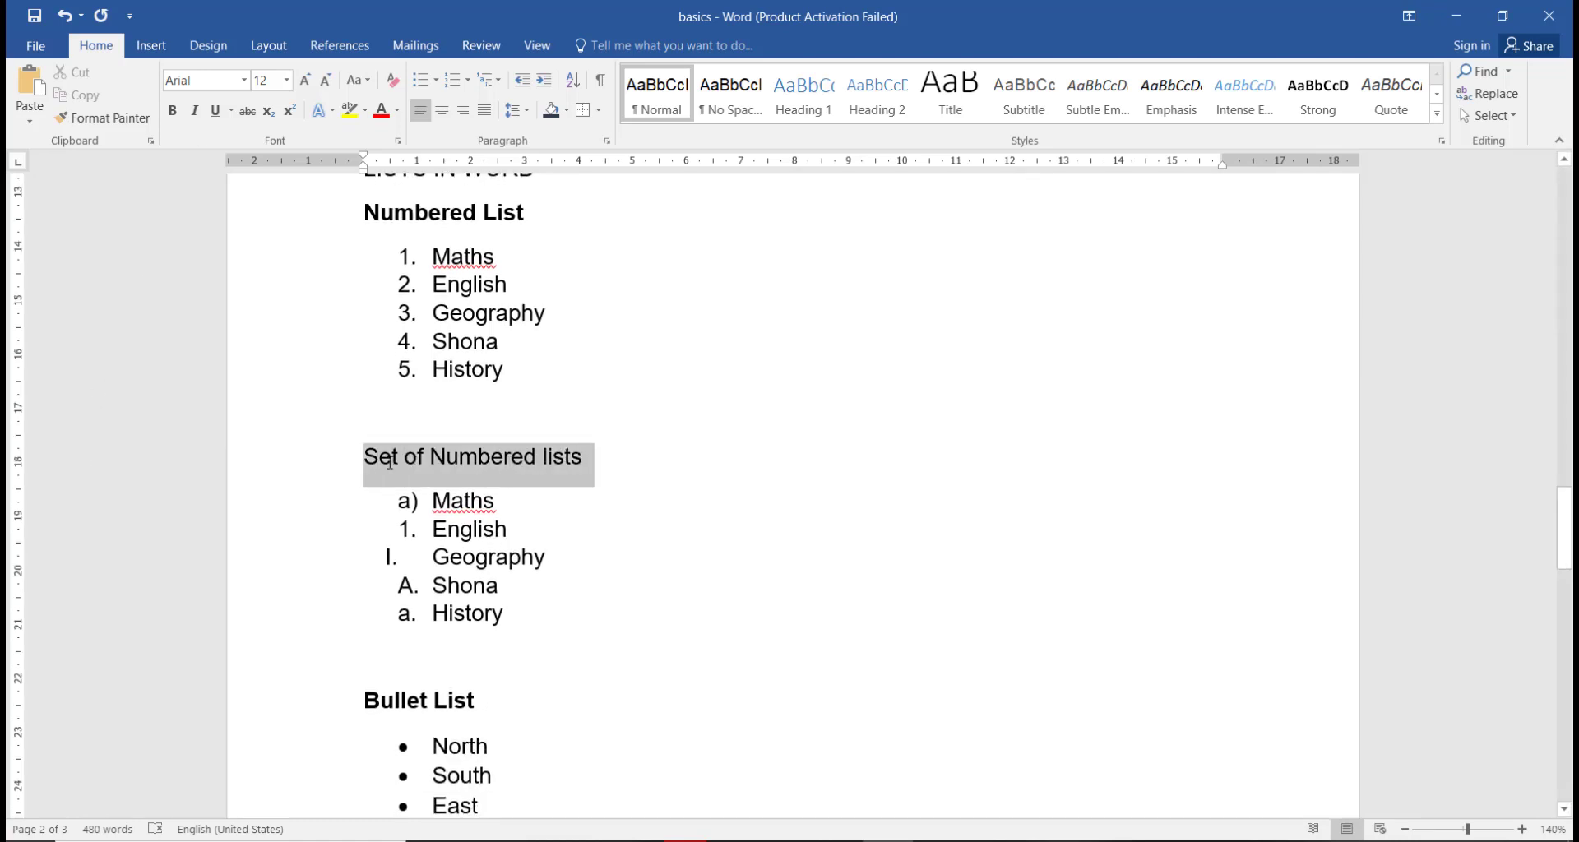
pyautogui.click(172, 115)
# Enter "1.0 Introduction" on the empty line below the "Mixed List" heading on page 3
pyautogui.scroll(5, 848, 404)
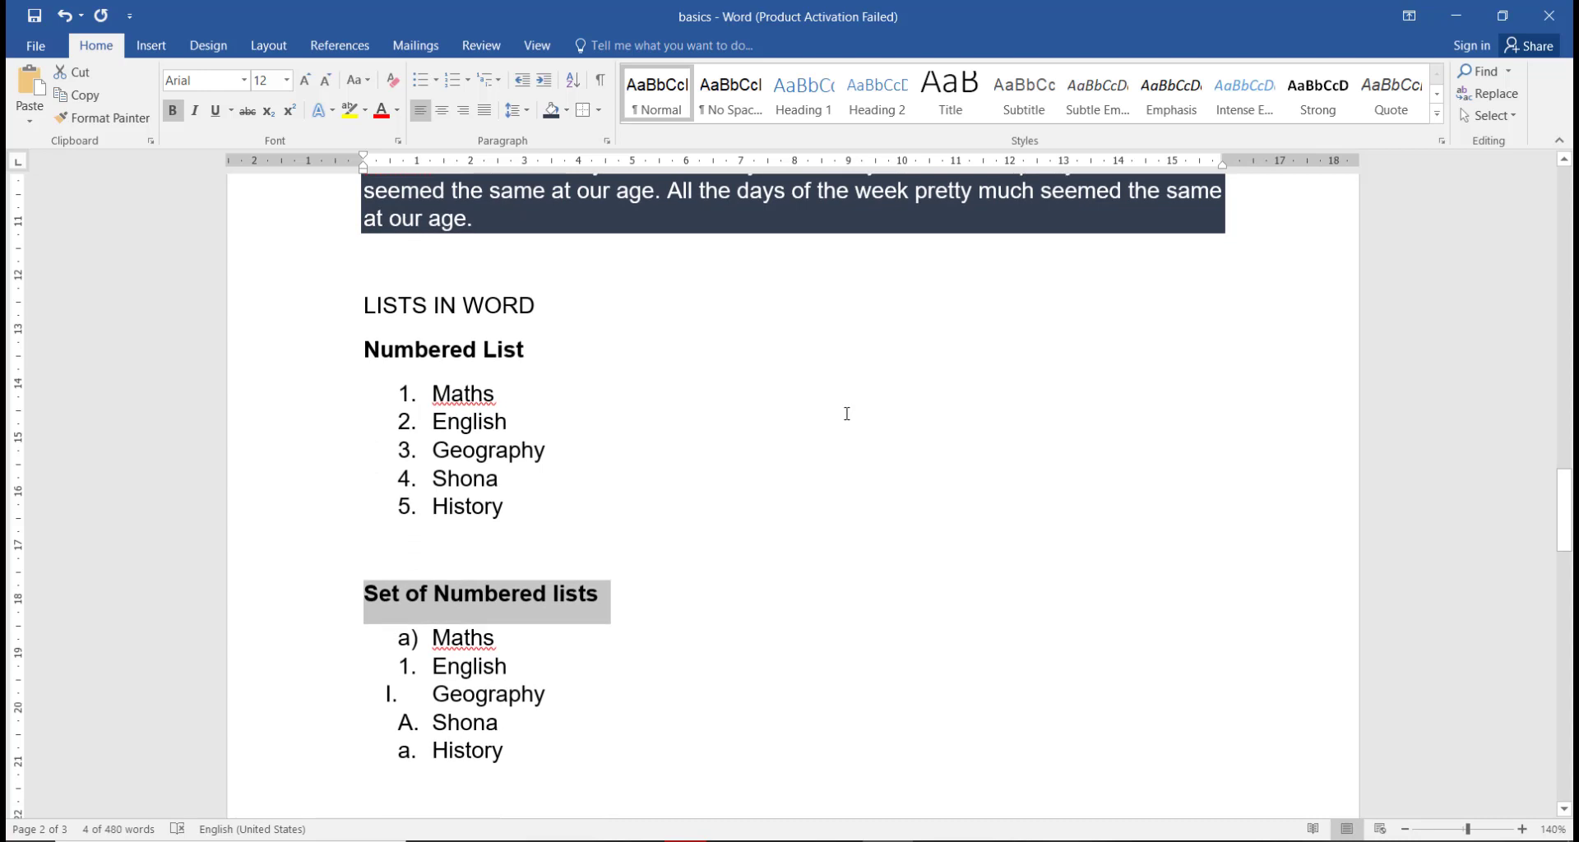
pyautogui.scroll(-4, 846, 420)
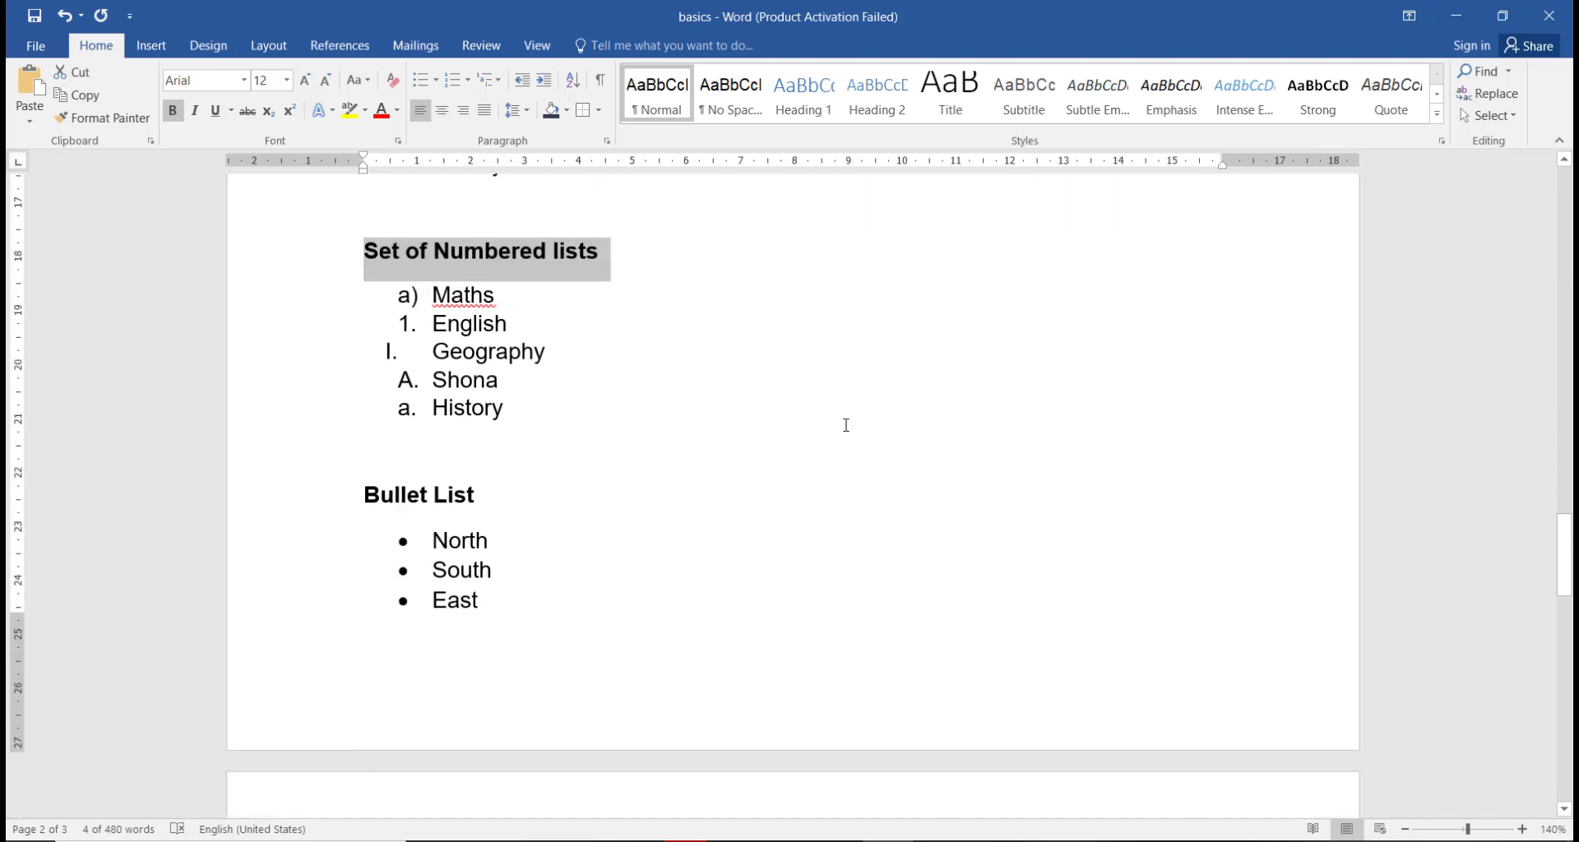
pyautogui.scroll(-7, 846, 426)
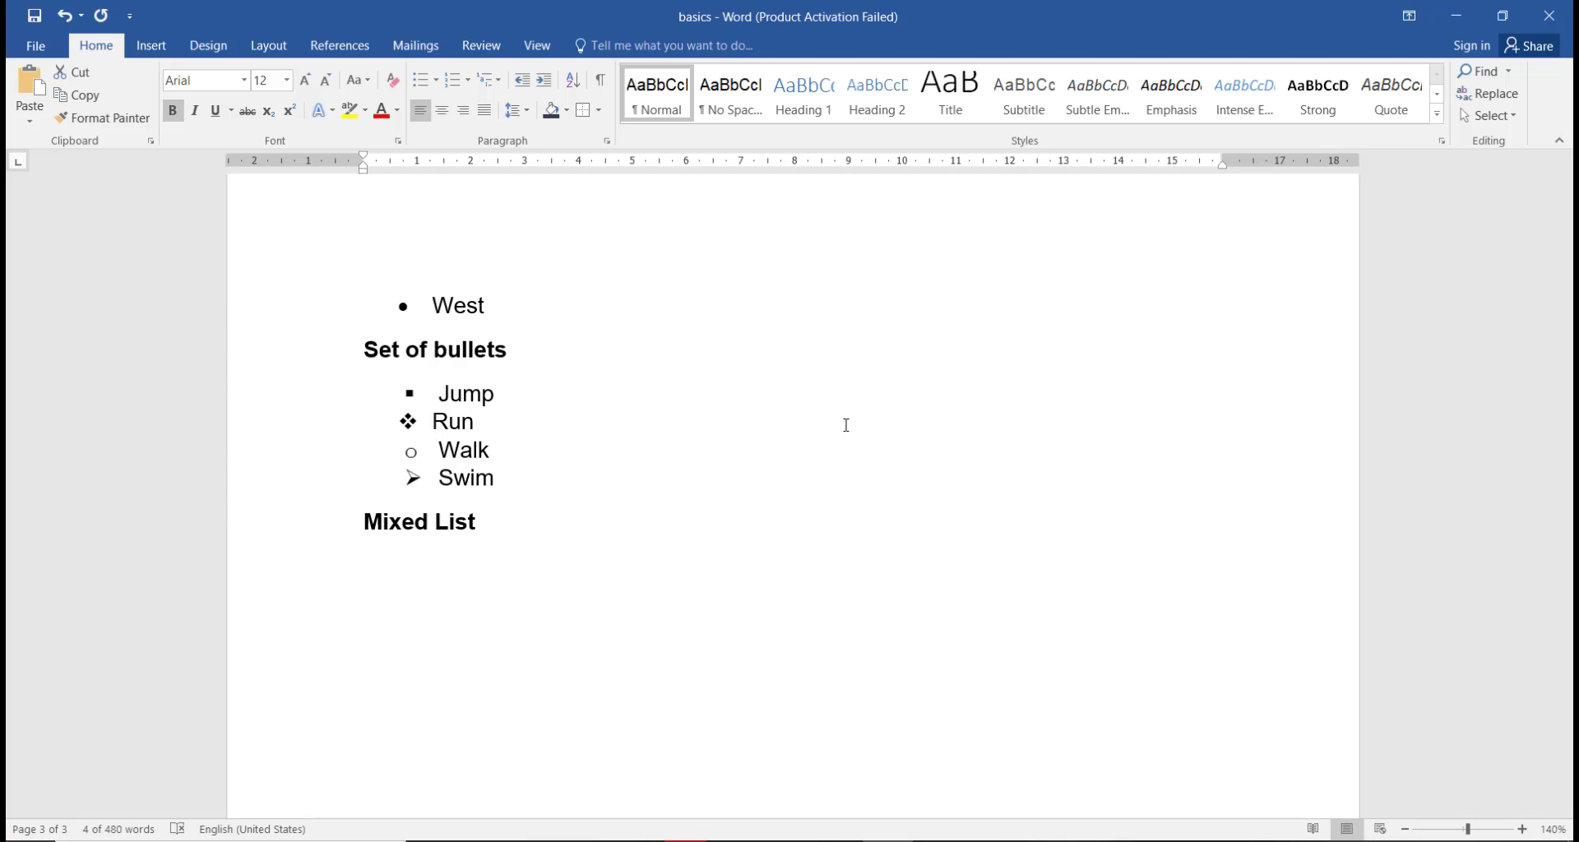
pyautogui.scroll(-3, 846, 425)
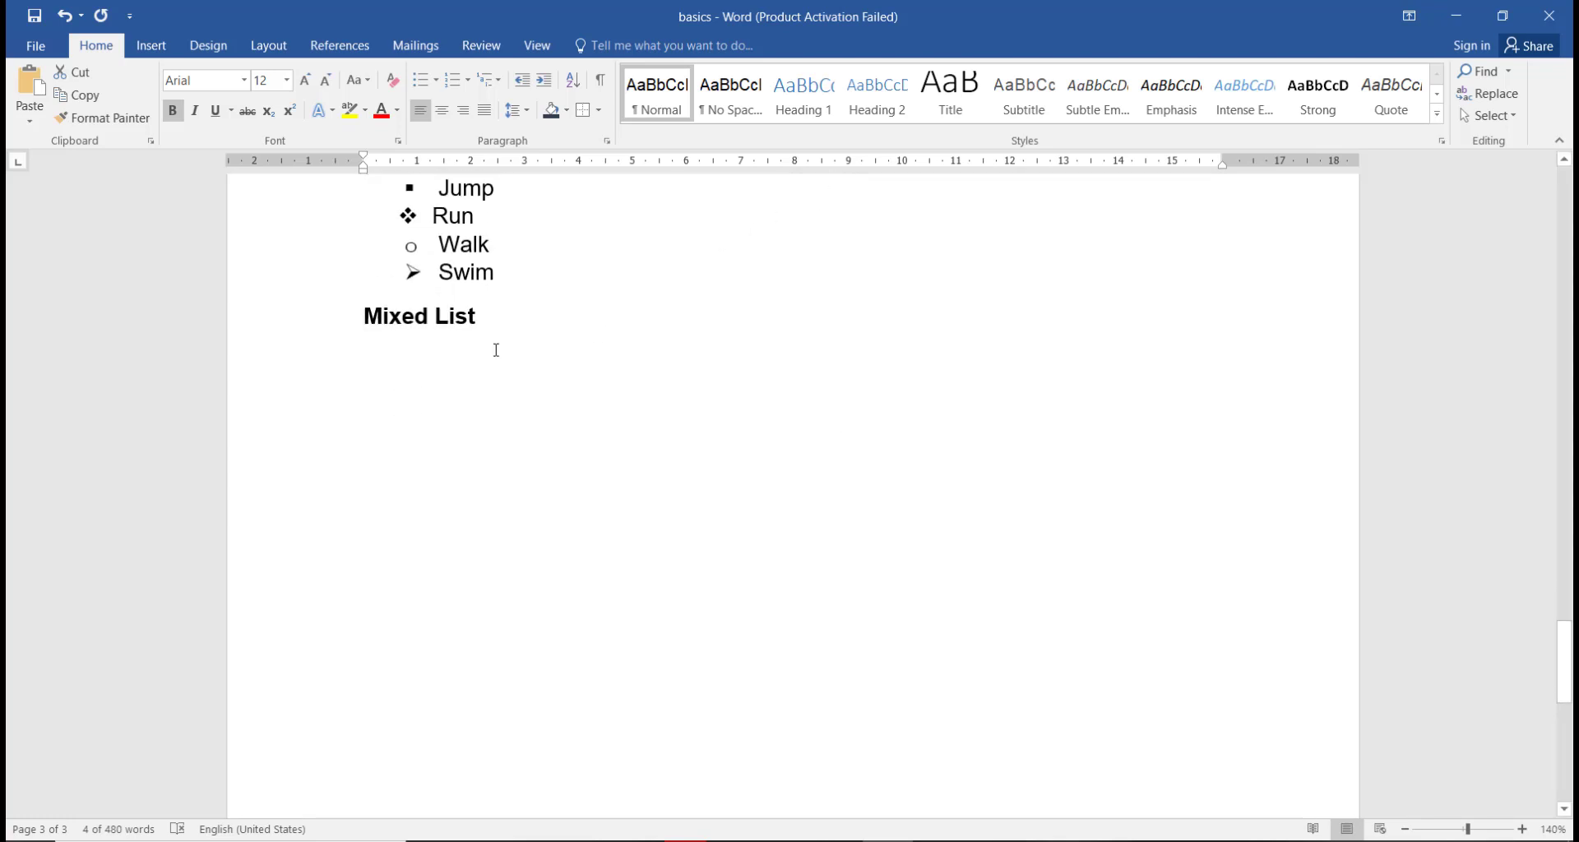
pyautogui.click(448, 379)
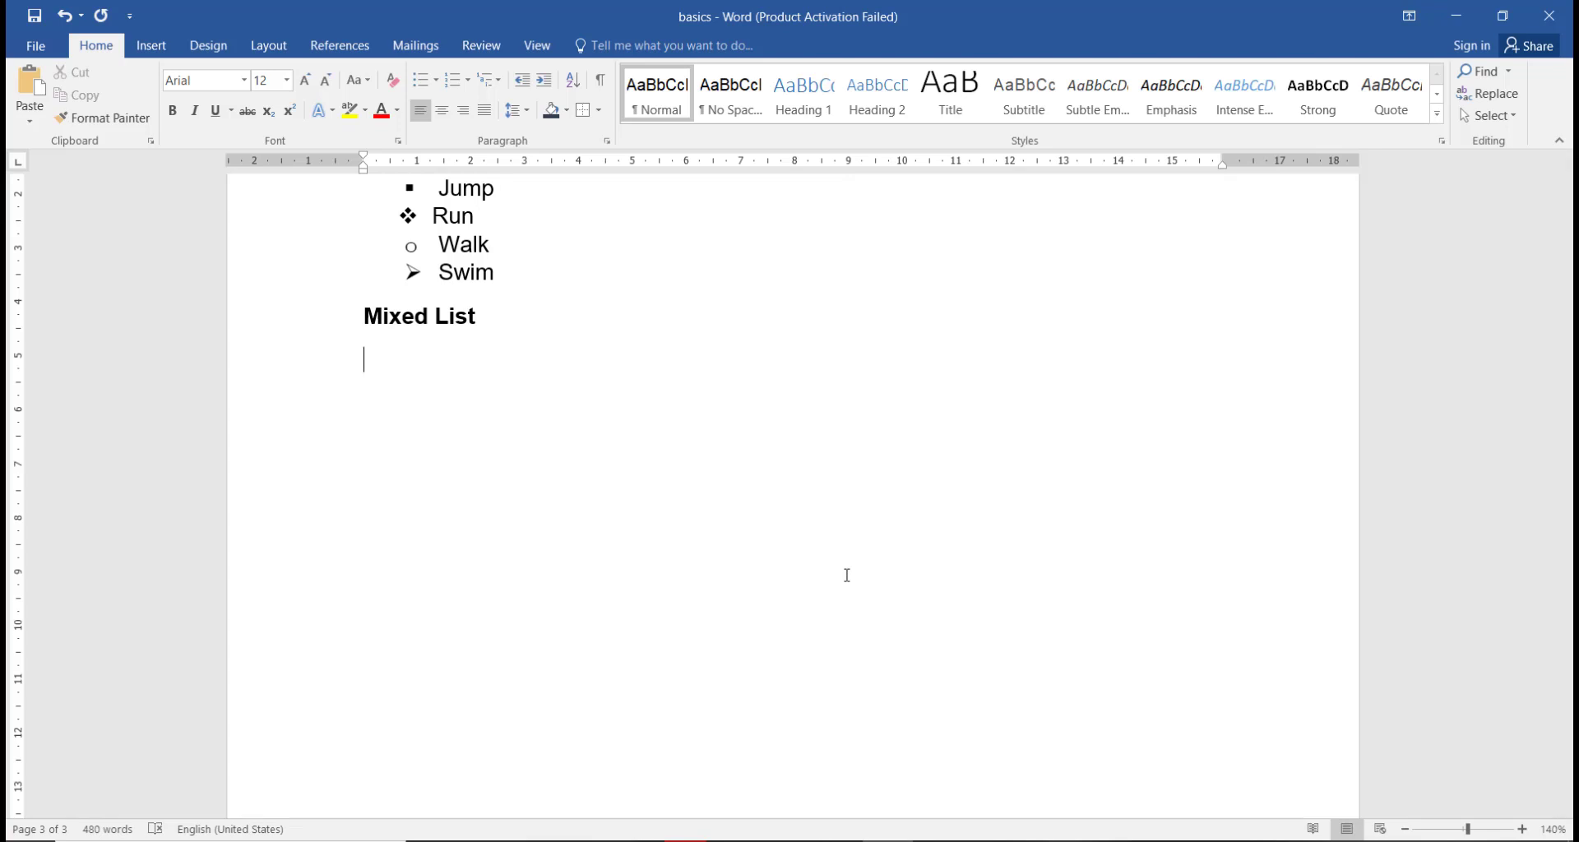
pyautogui.write('Introduction')
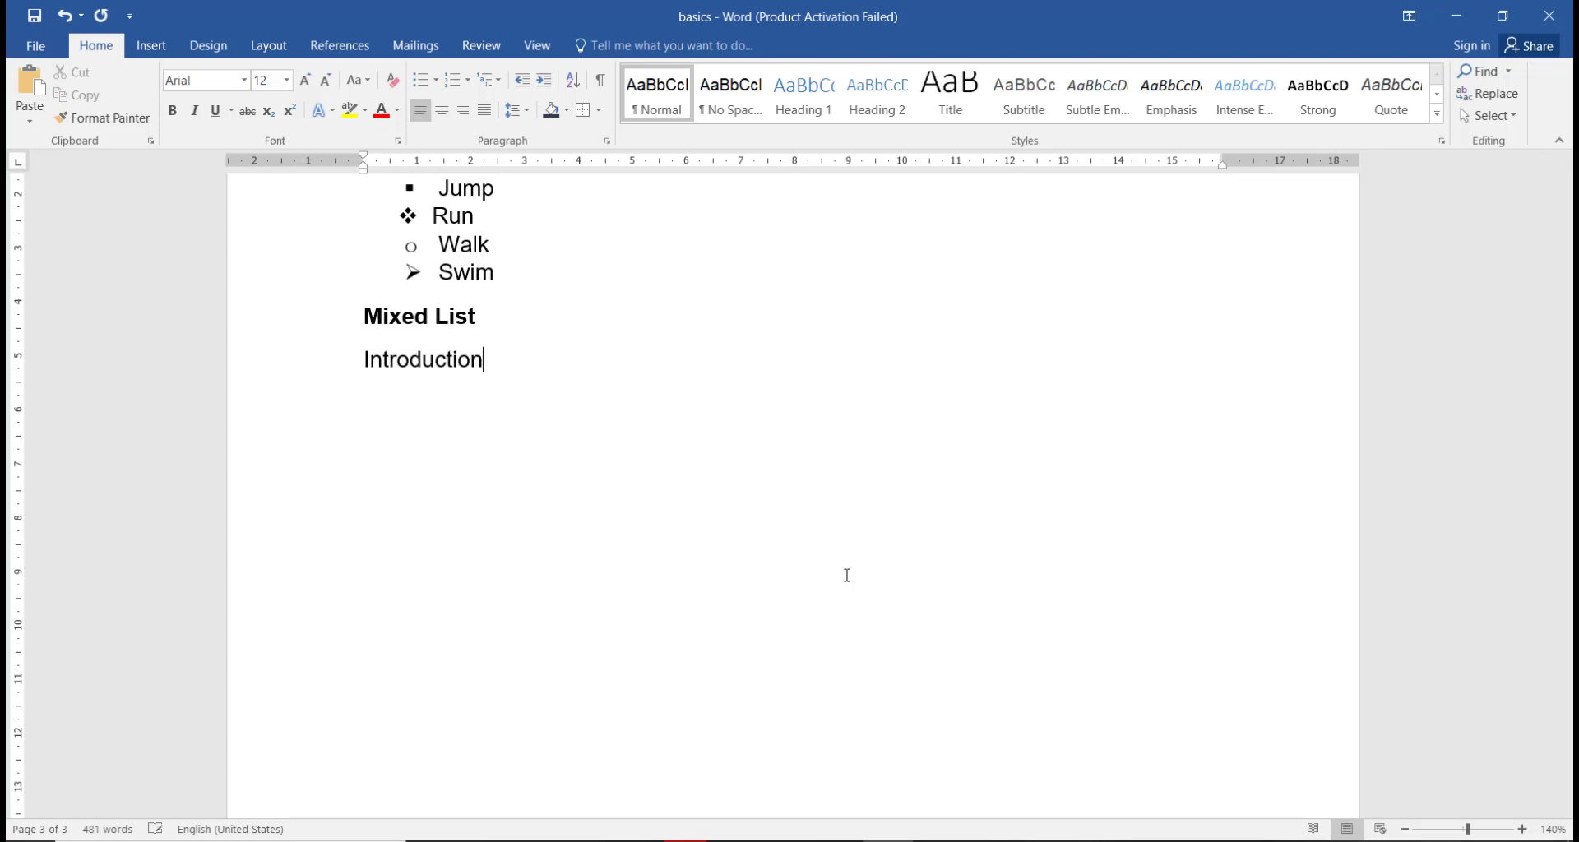
pyautogui.click(362, 361)
pyautogui.write('1.0')
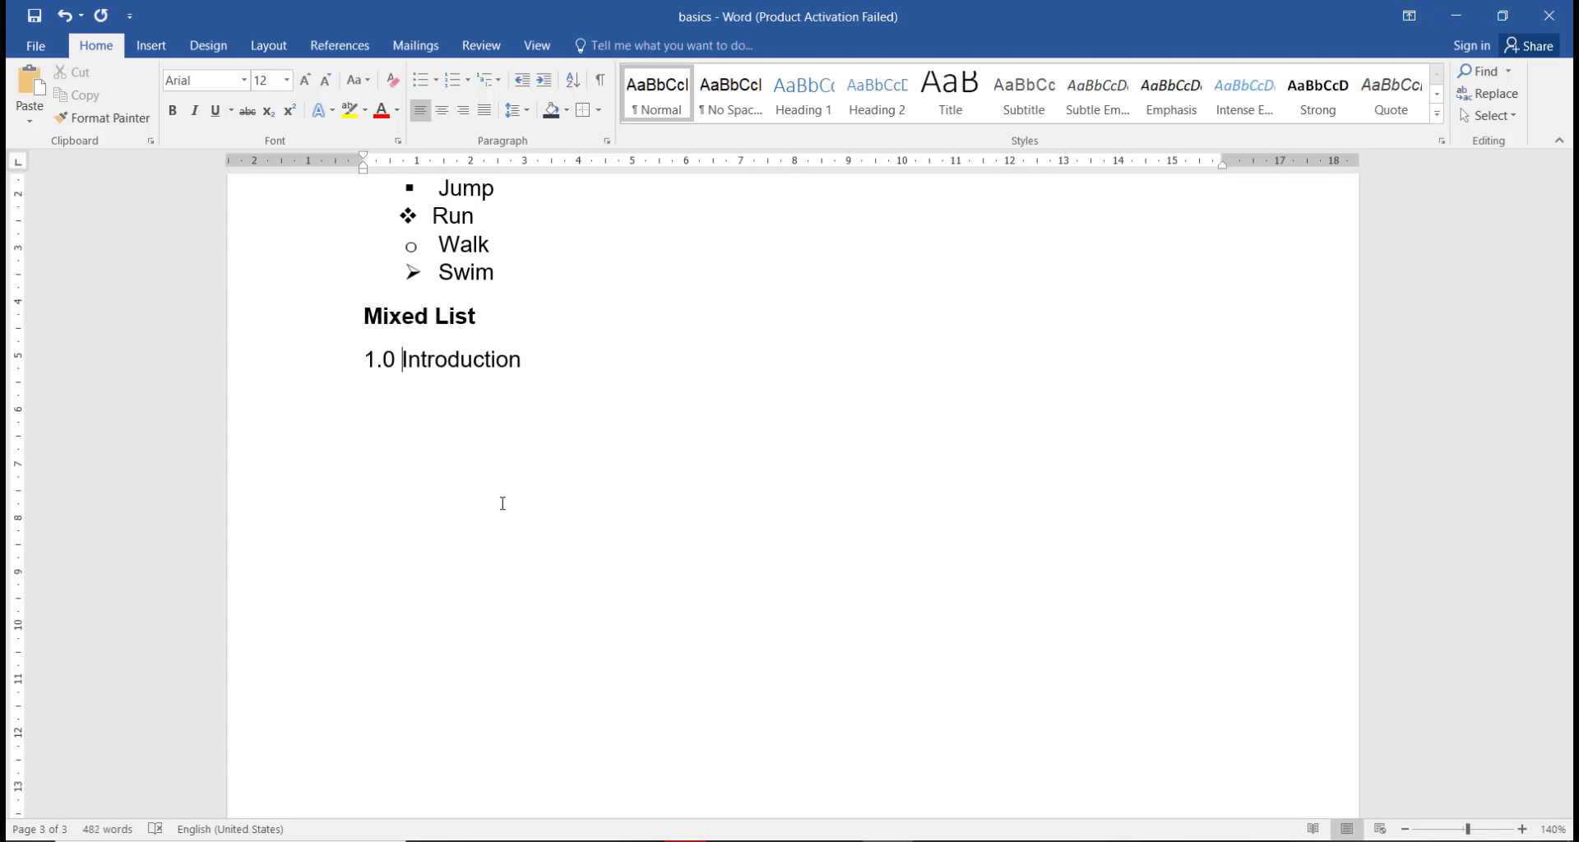
# Continue the list after "Introduction" with "Background" as item 1.1 and start a new item below it
pyautogui.click(528, 361)
pyautogui.press('Return')
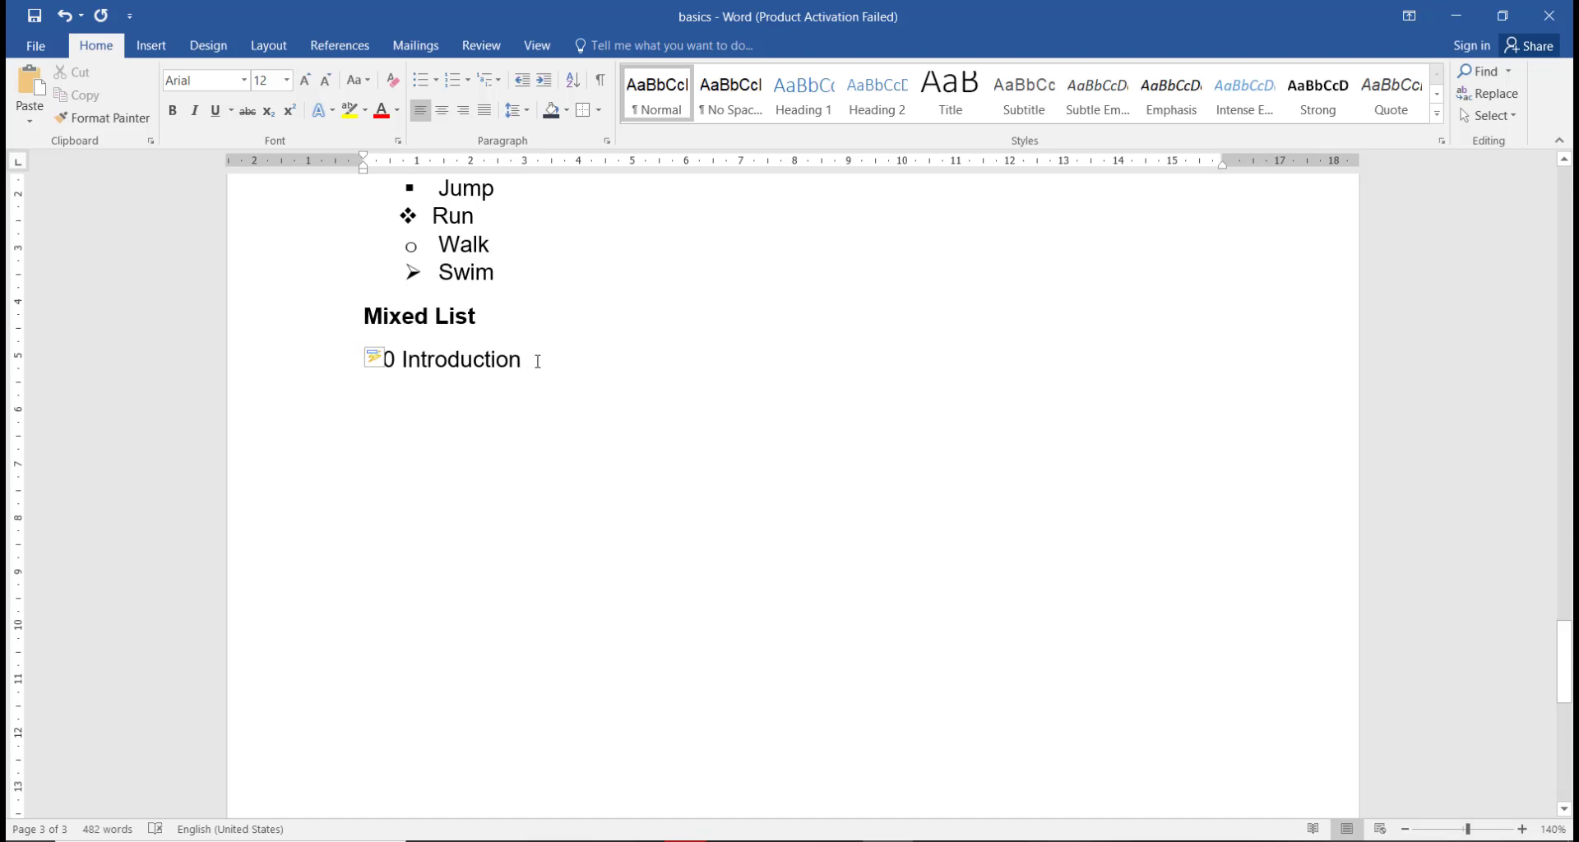
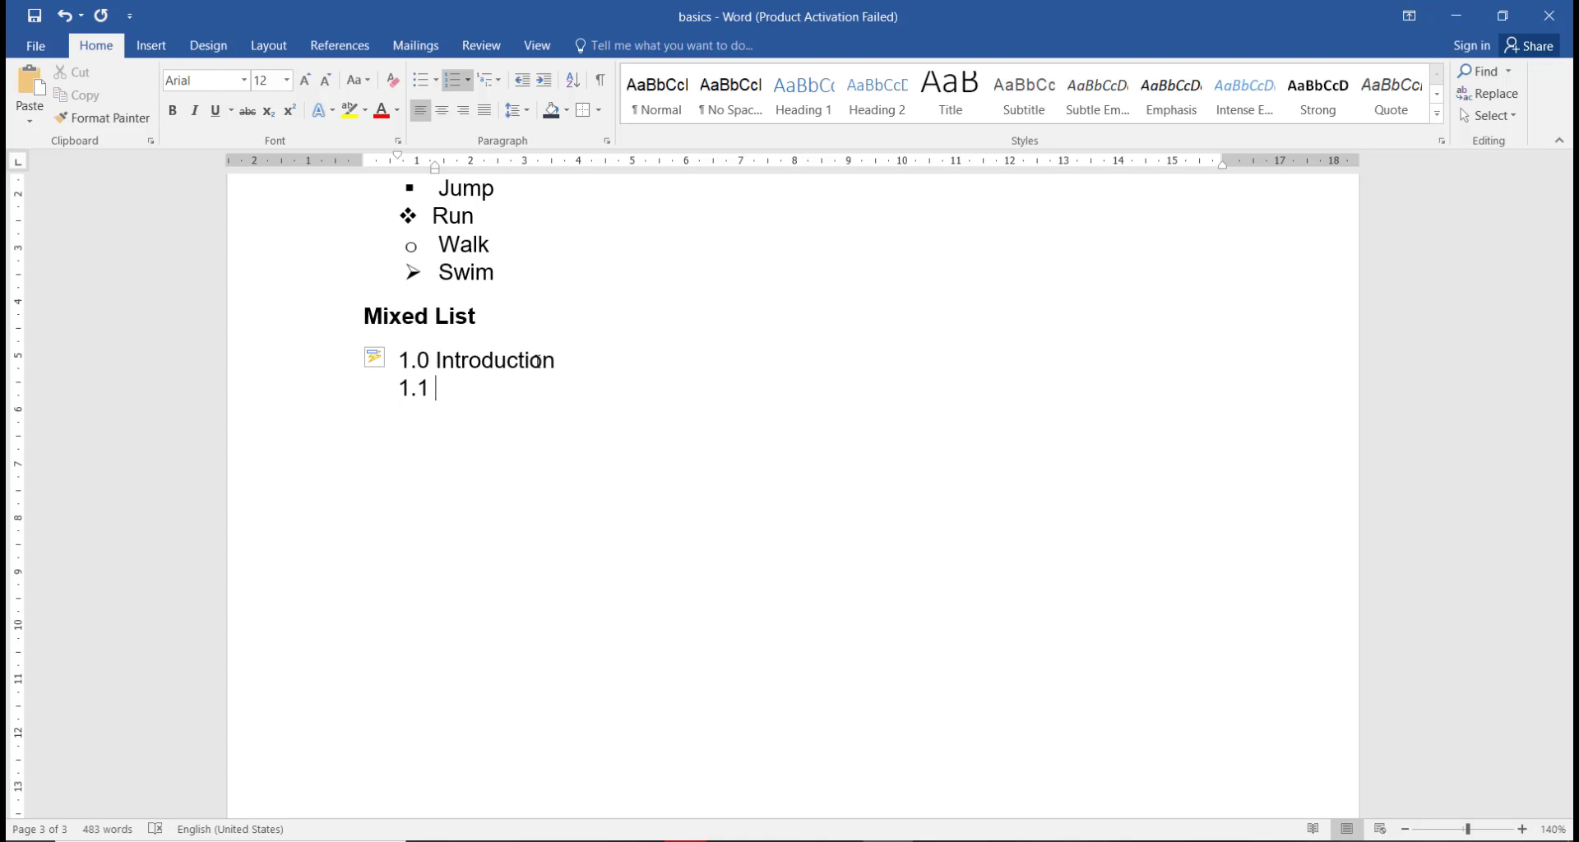
pyautogui.write('BAckground')
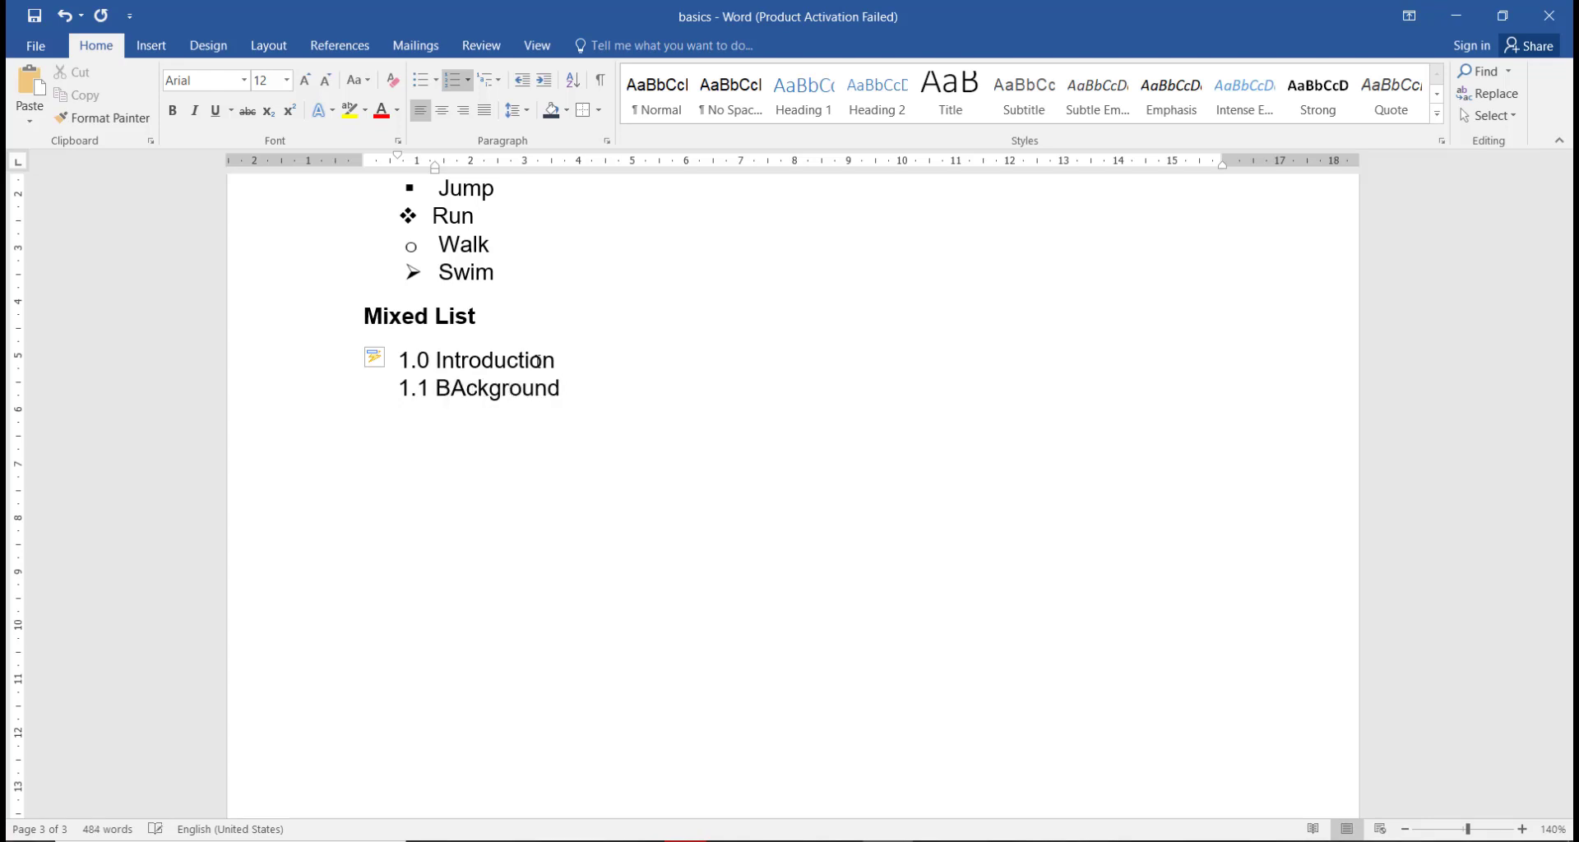
pyautogui.press('Return')
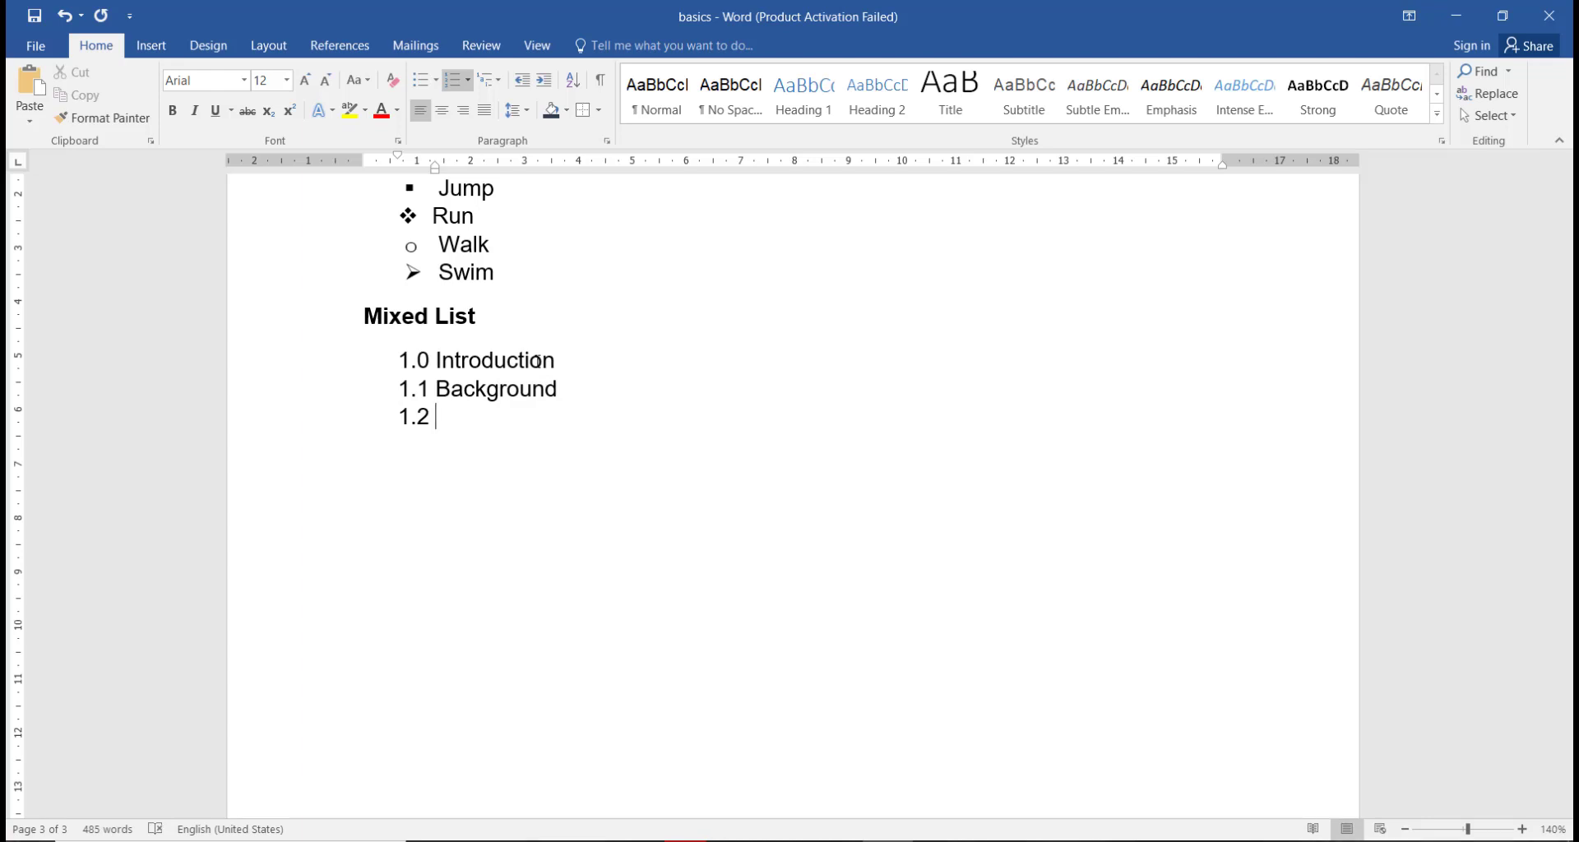
# Enter "Brief Summary of the Project" as item 1.2, correcting the misspelled "Breif" with the spelling suggestion, and start item 1.3
pyautogui.write('Breif Sum')
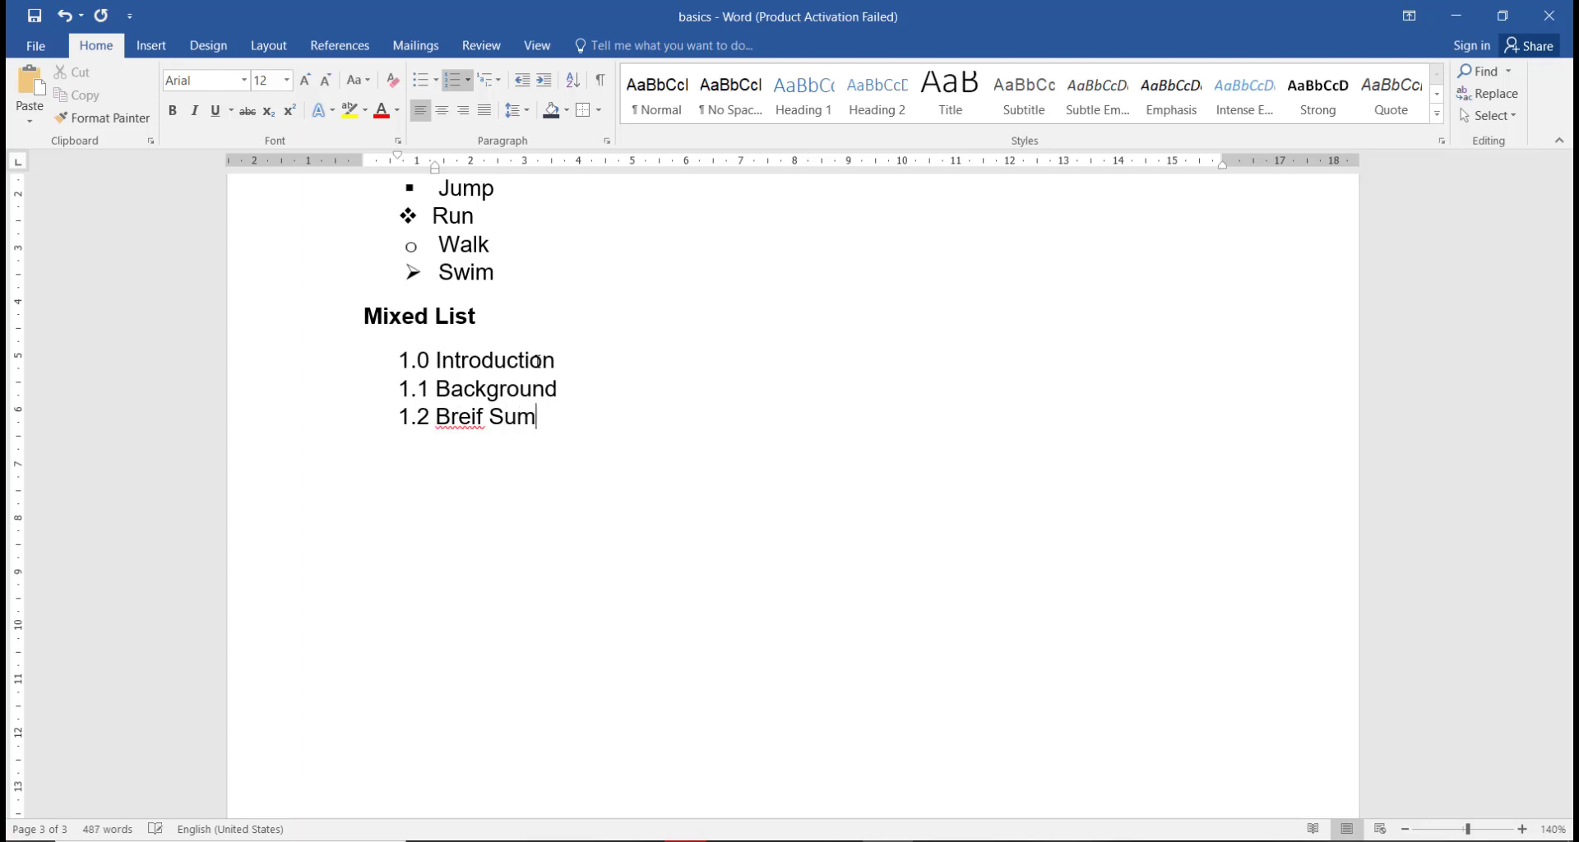
pyautogui.write('mary of the ')
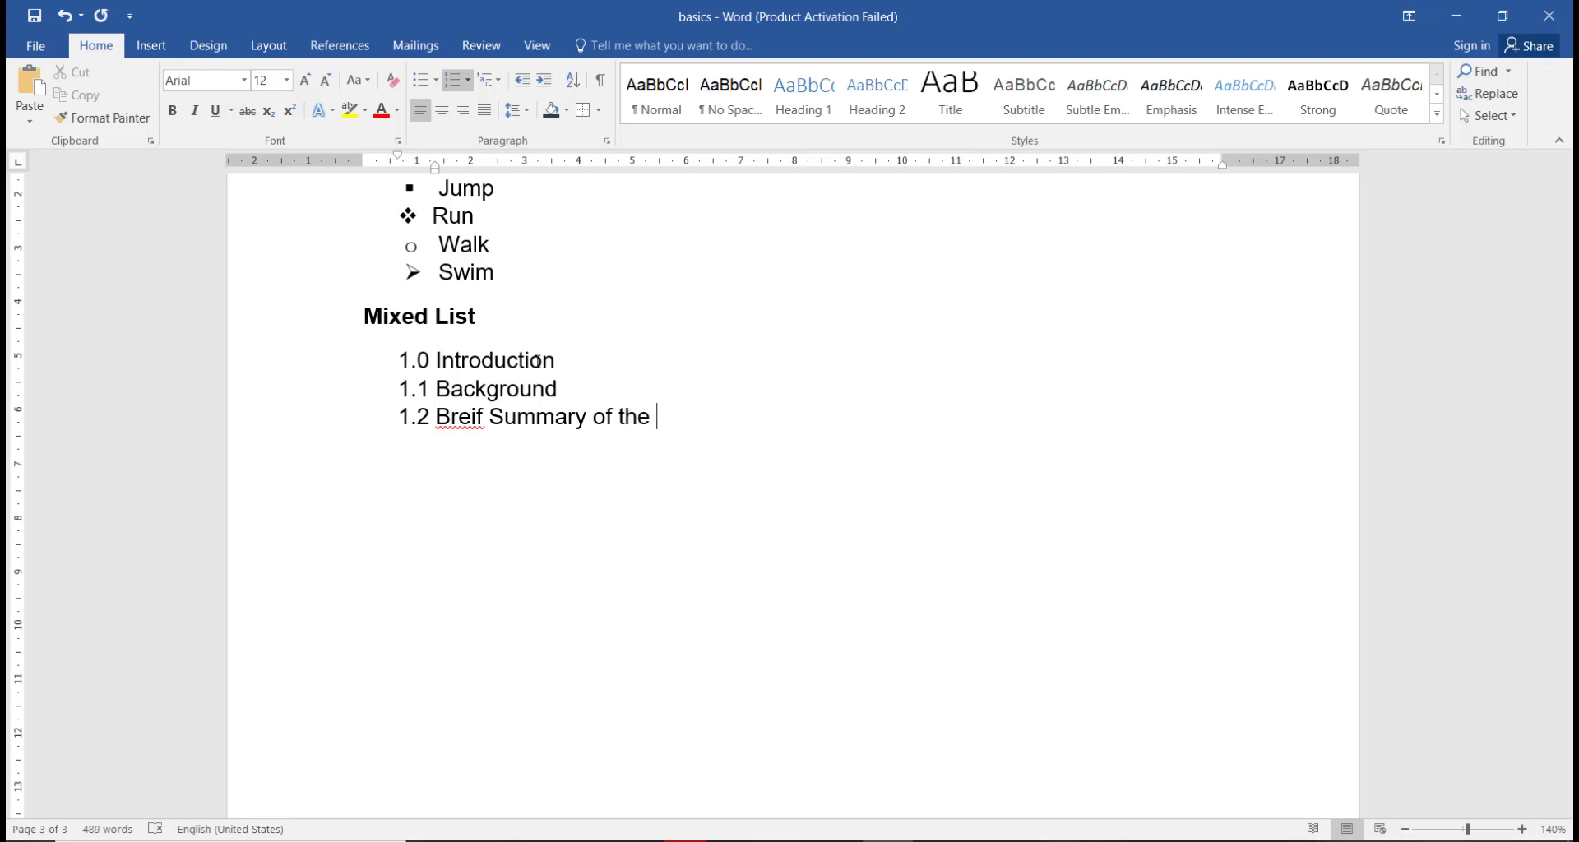
pyautogui.write('Project')
pyautogui.press('Return')
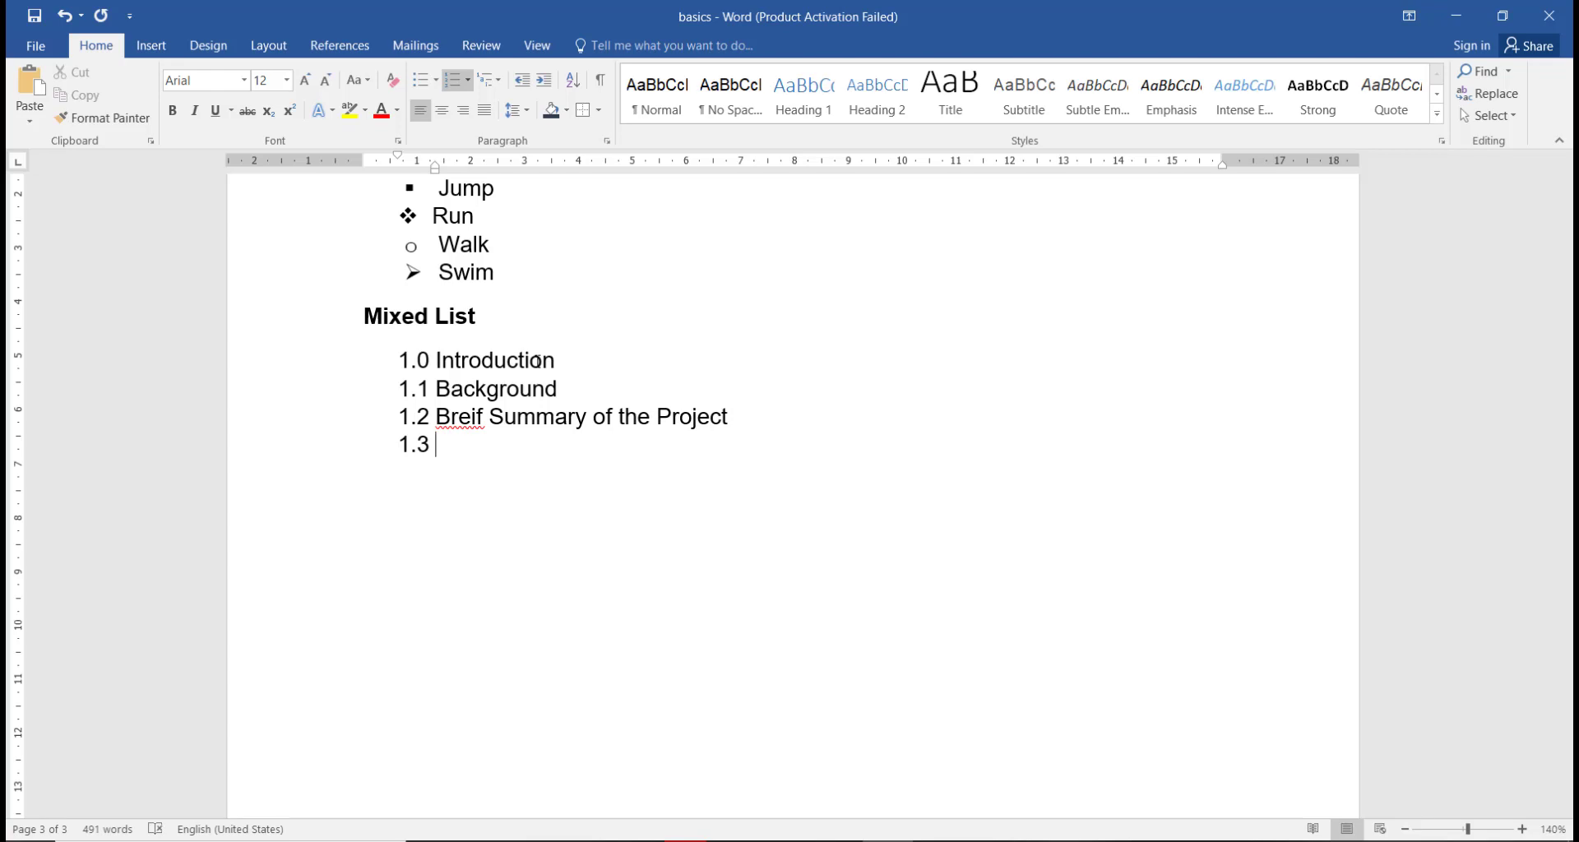
pyautogui.rightClick(462, 419)
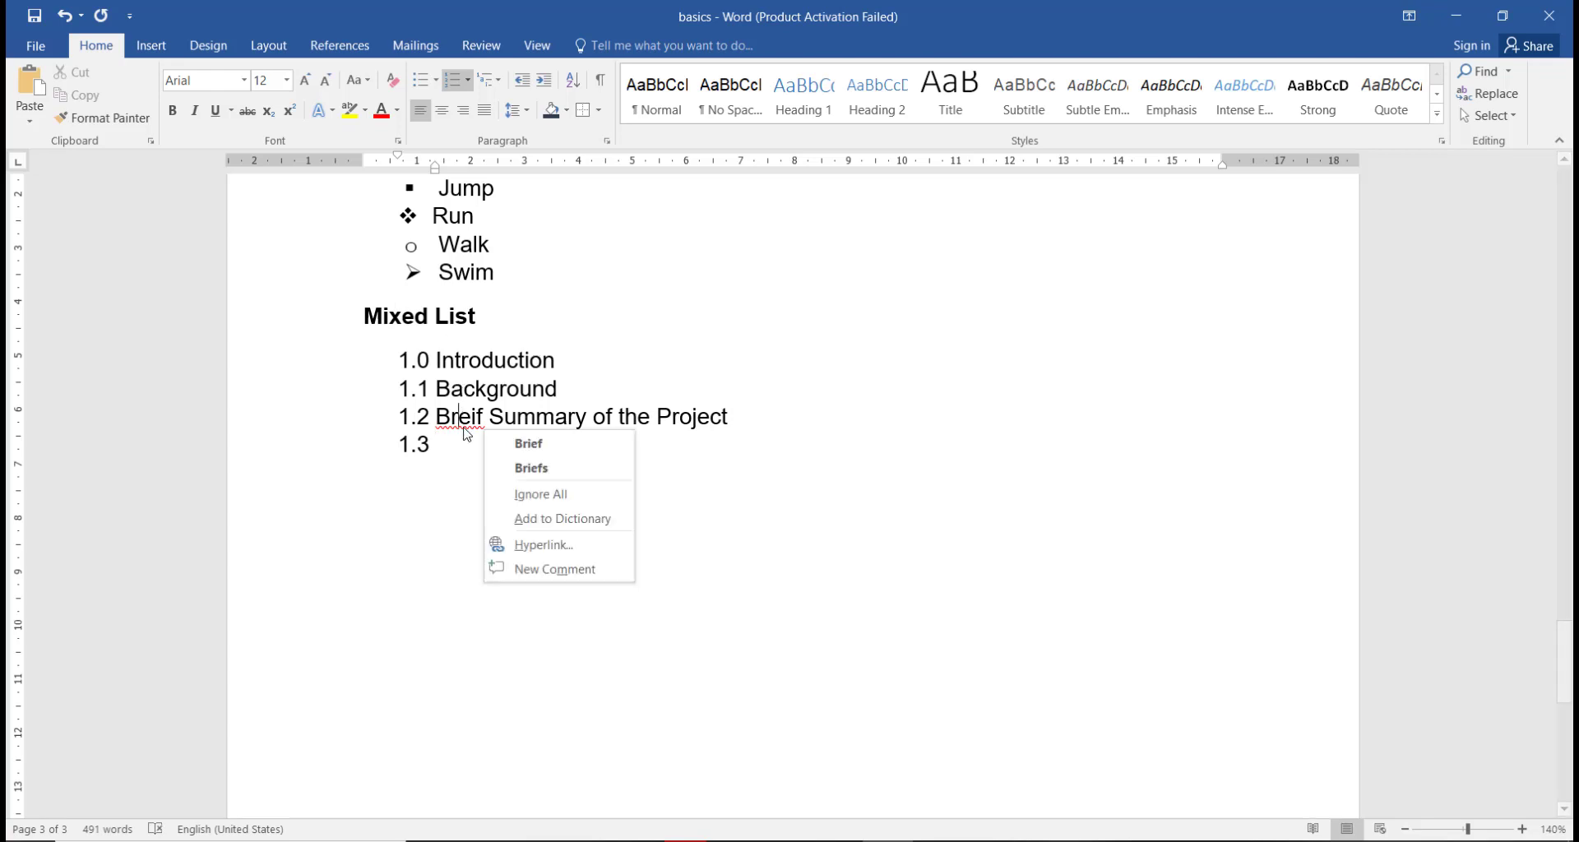
pyautogui.click(529, 443)
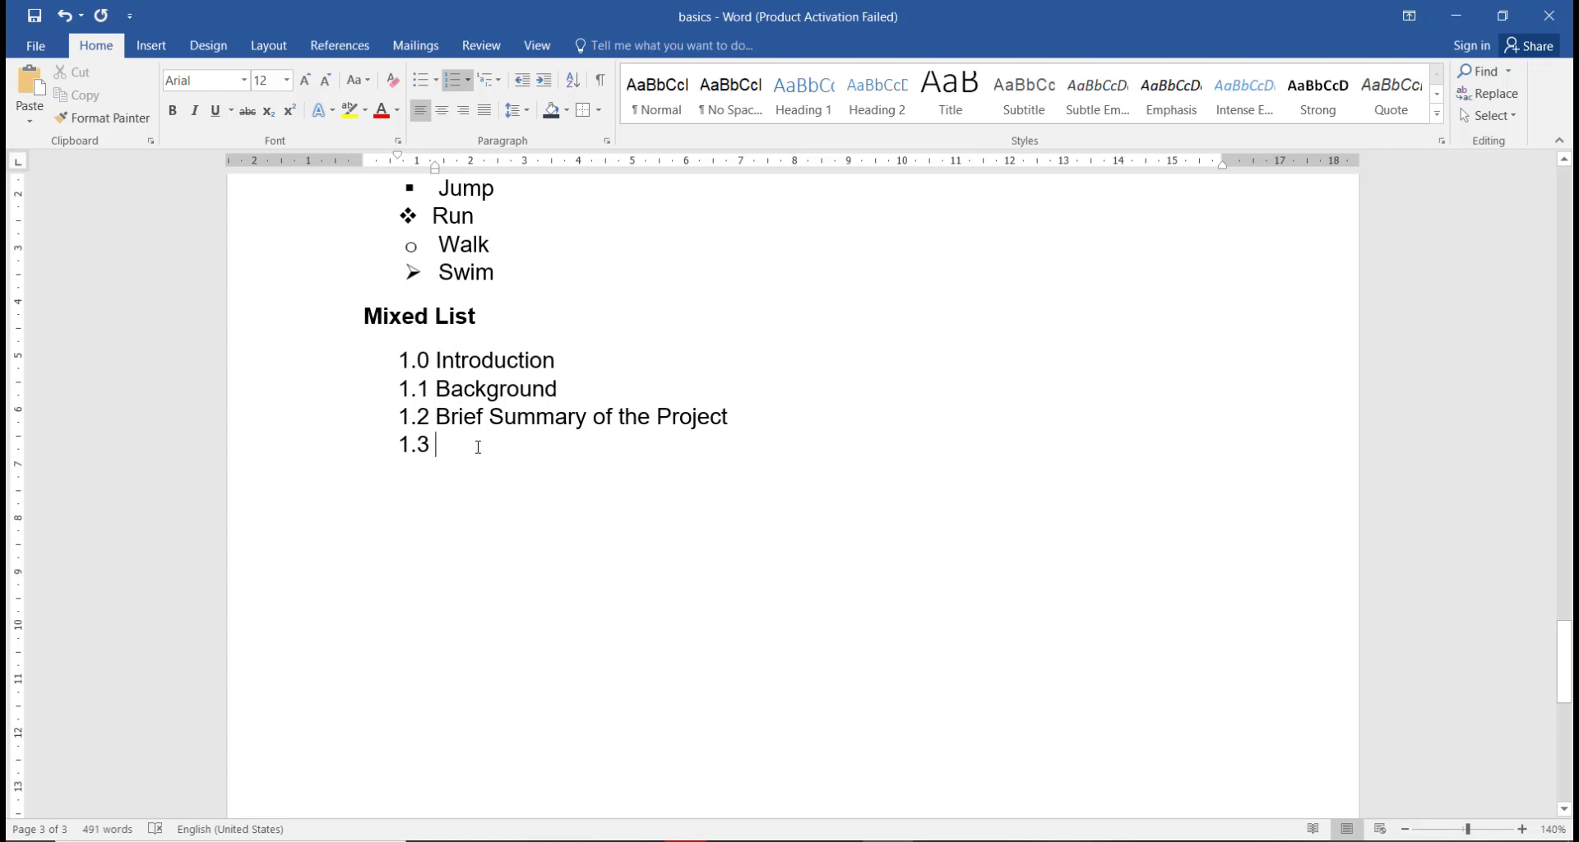
# Enter "Proposed Guidelines" as item 1.3 and "Project Timeline" as item 1.4 of the mixed list
pyautogui.write('Prop')
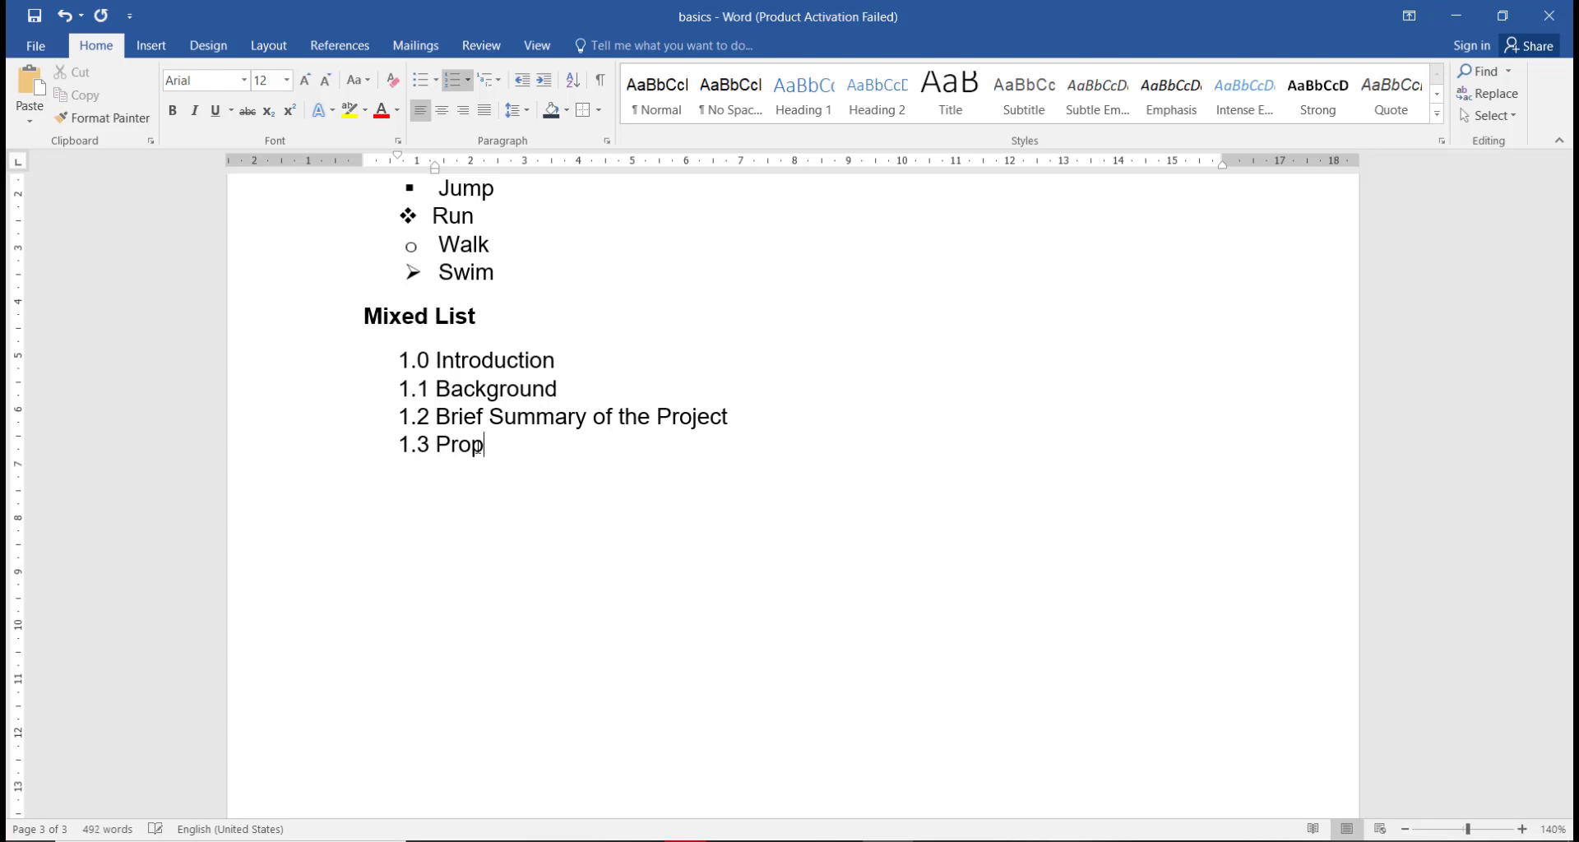
pyautogui.write('osed Guide')
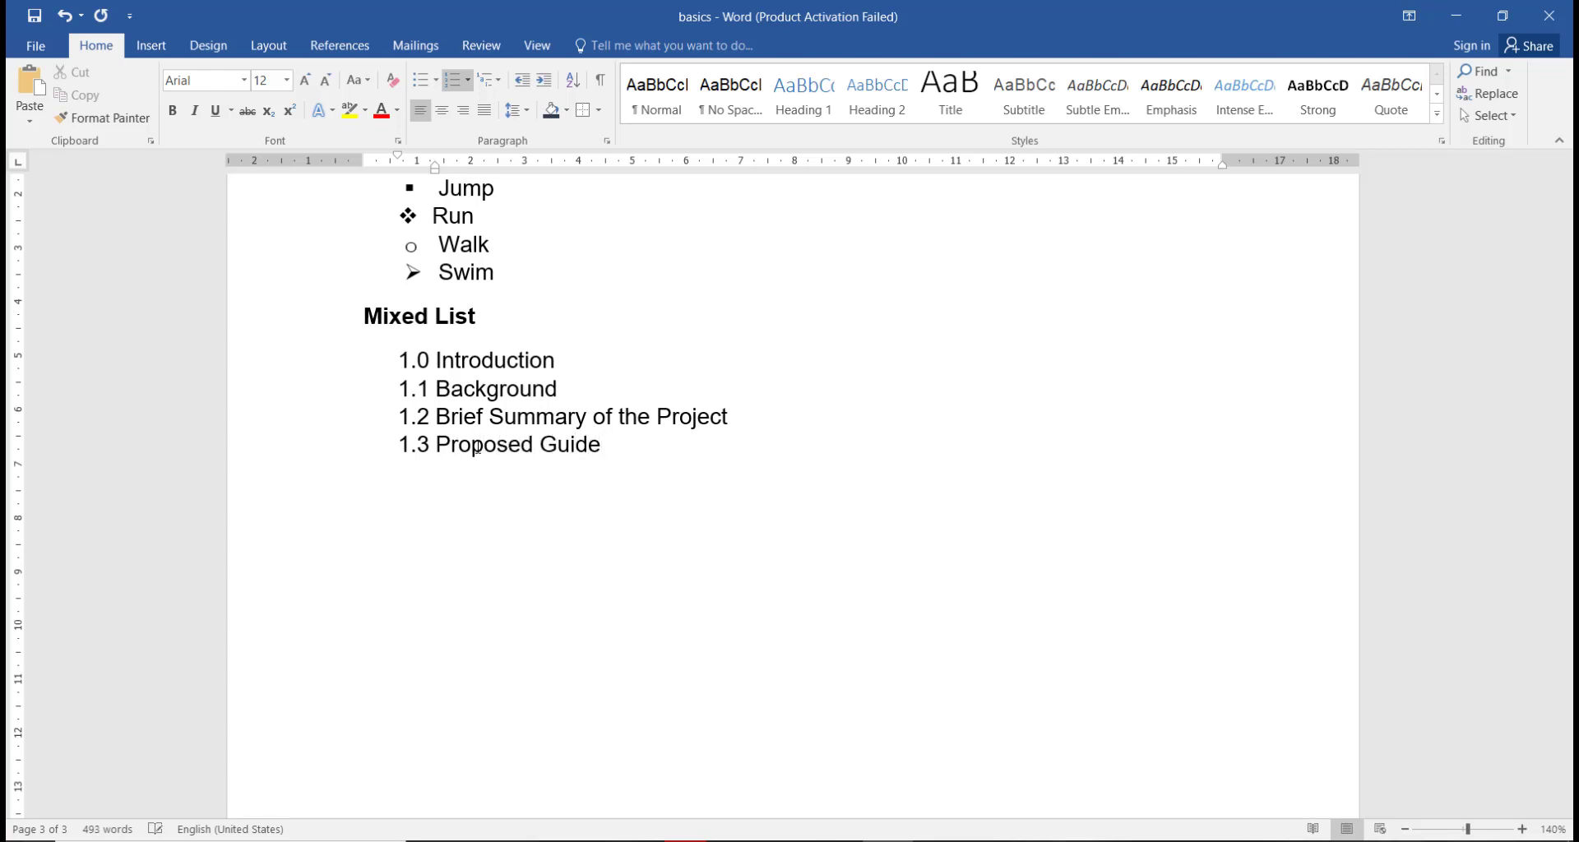
pyautogui.write('lines')
pyautogui.press('Return')
pyautogui.write('Projecy')
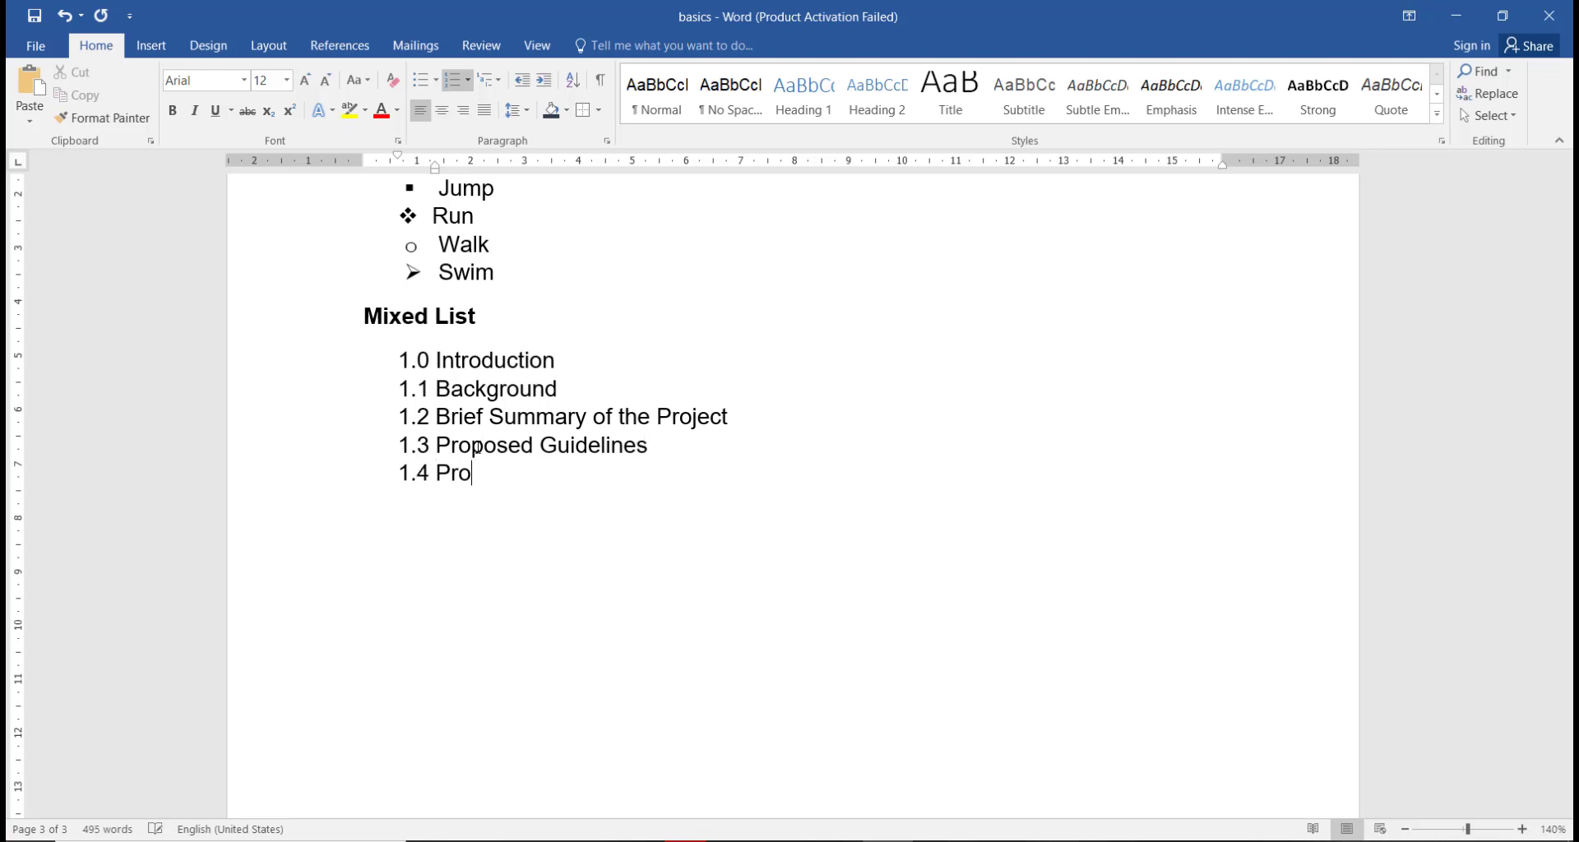
pyautogui.press('BackSpace')
pyautogui.press('BackSpace')
pyautogui.write('t Timeline')
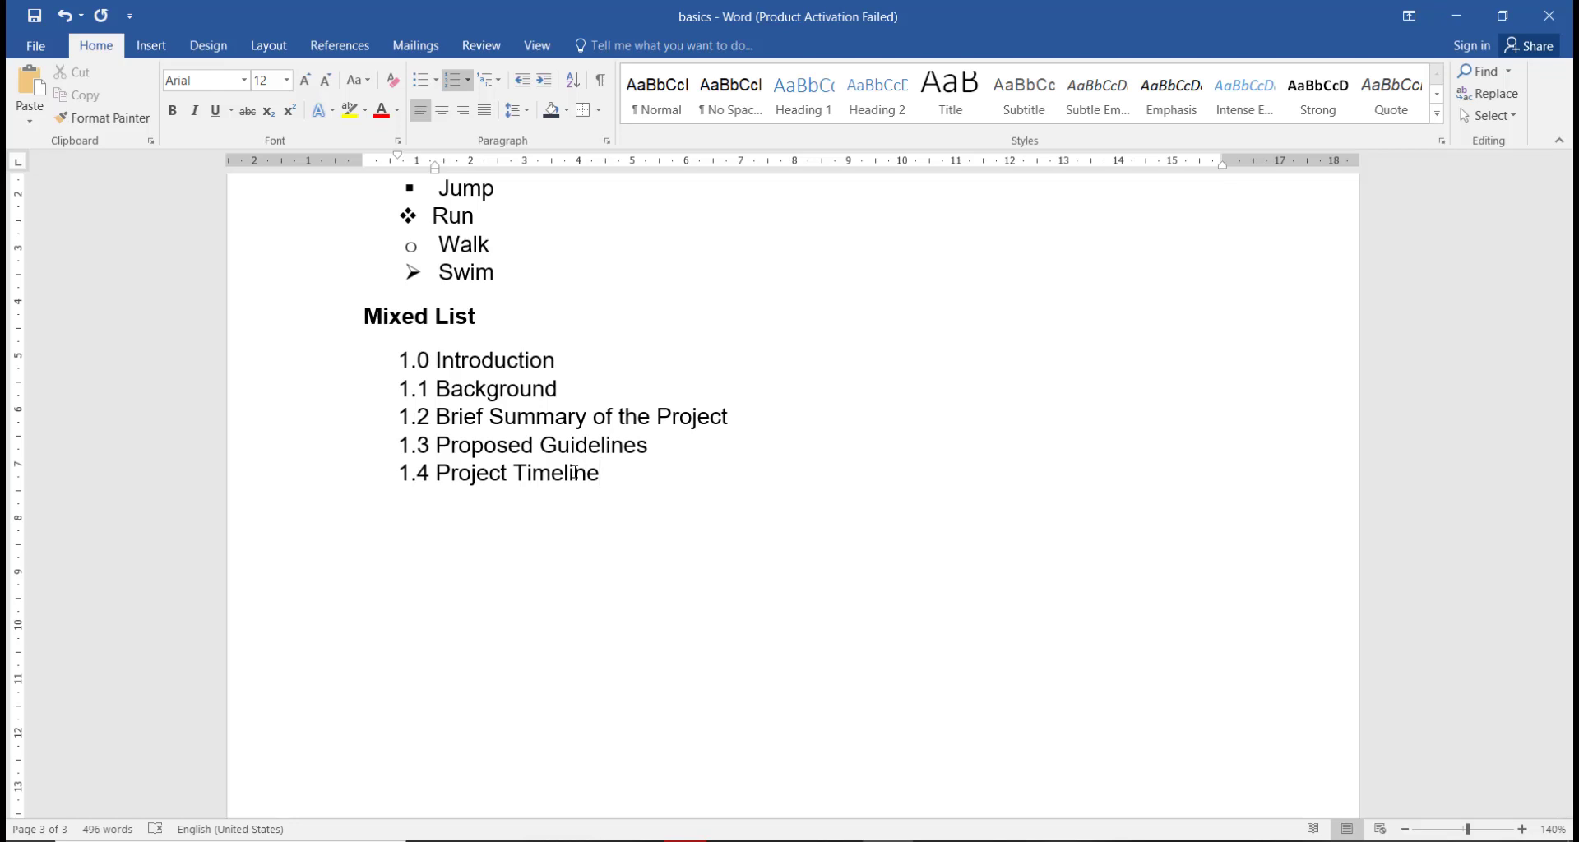
# Insert "About Team Victoria" as a new item directly below "Background" and start another item after it
pyautogui.click(575, 388)
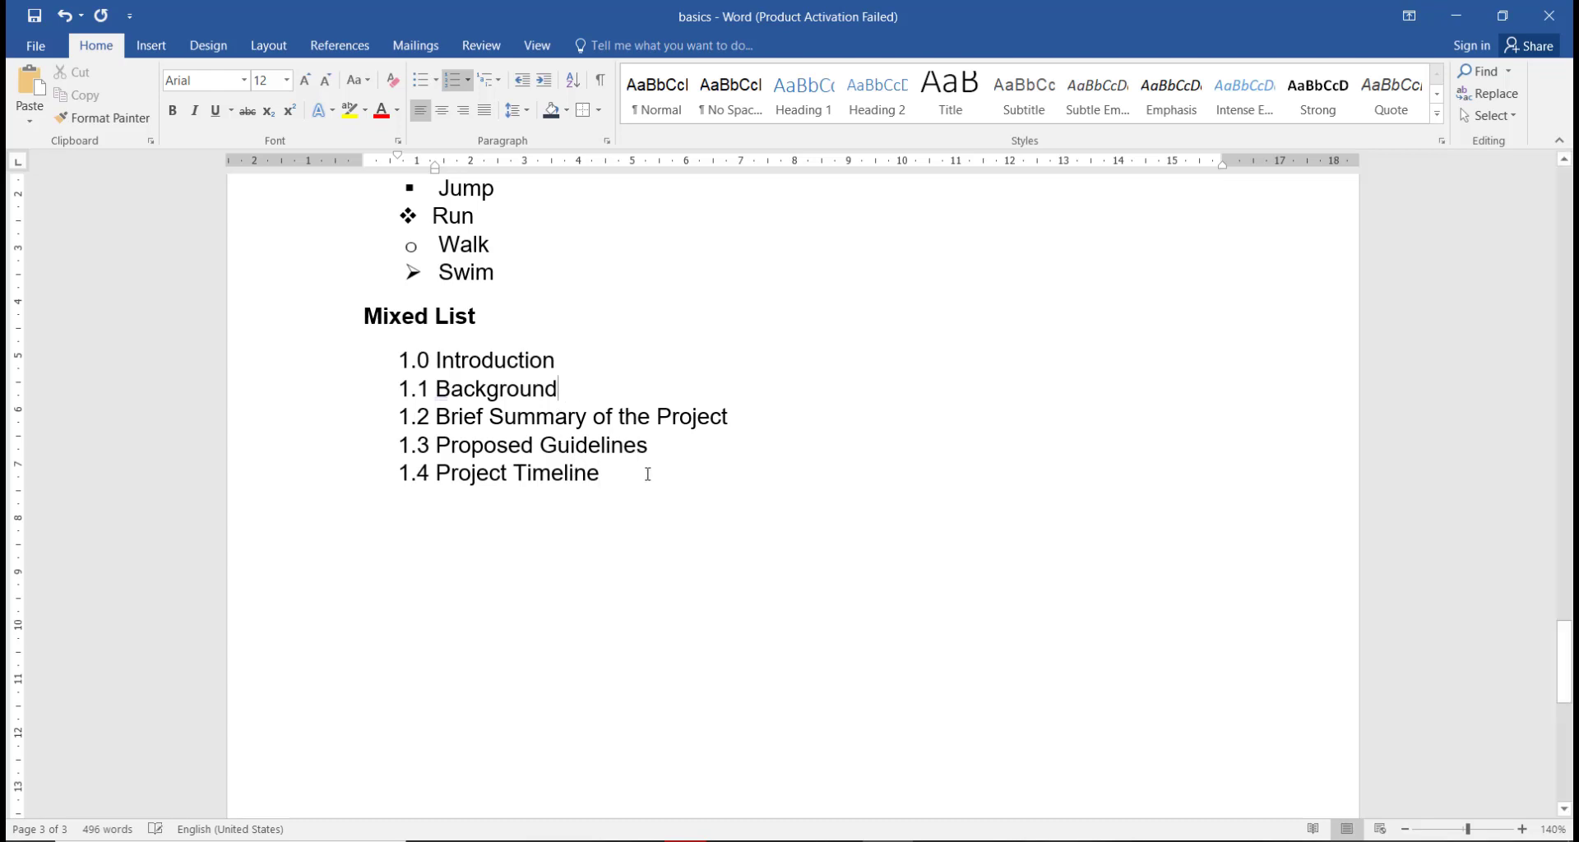
pyautogui.press('Return')
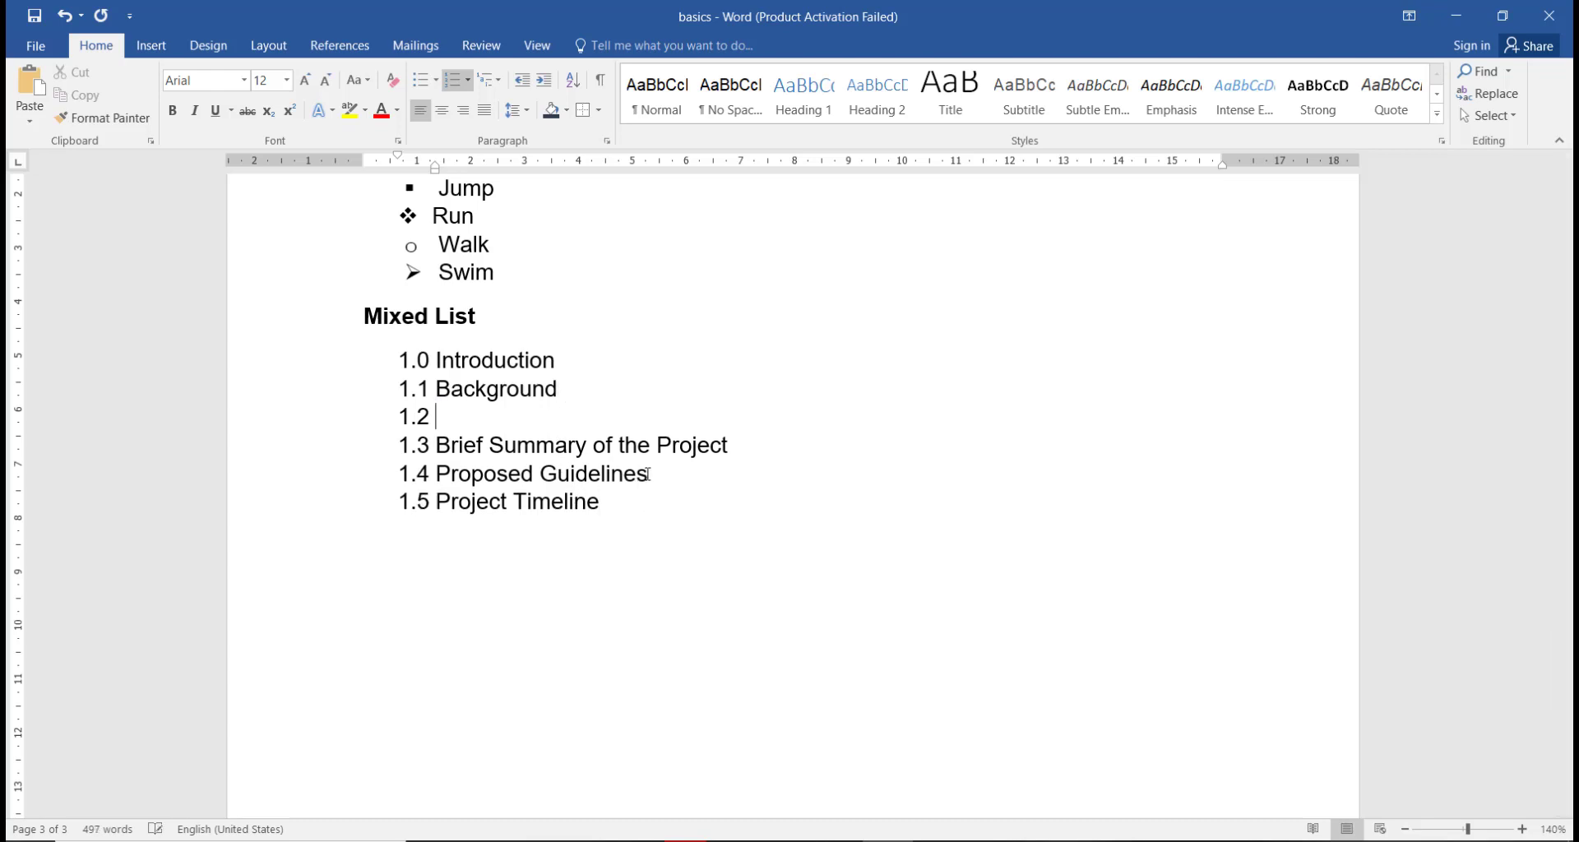
pyautogui.write('About Team')
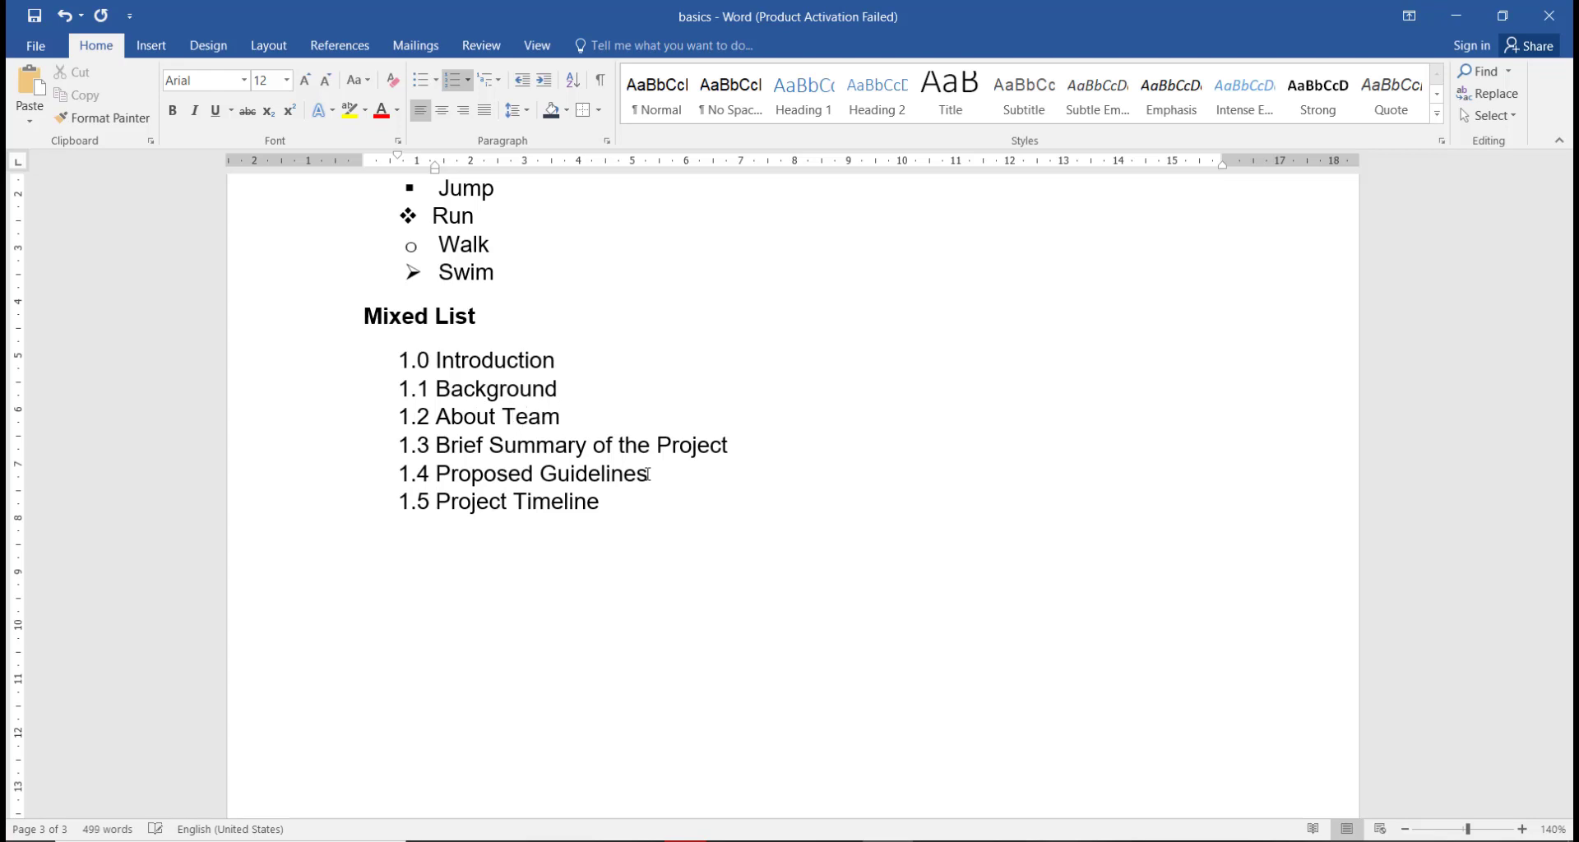
pyautogui.write(' Victoru')
pyautogui.press('BackSpace')
pyautogui.write('ia')
pyautogui.press('Return')
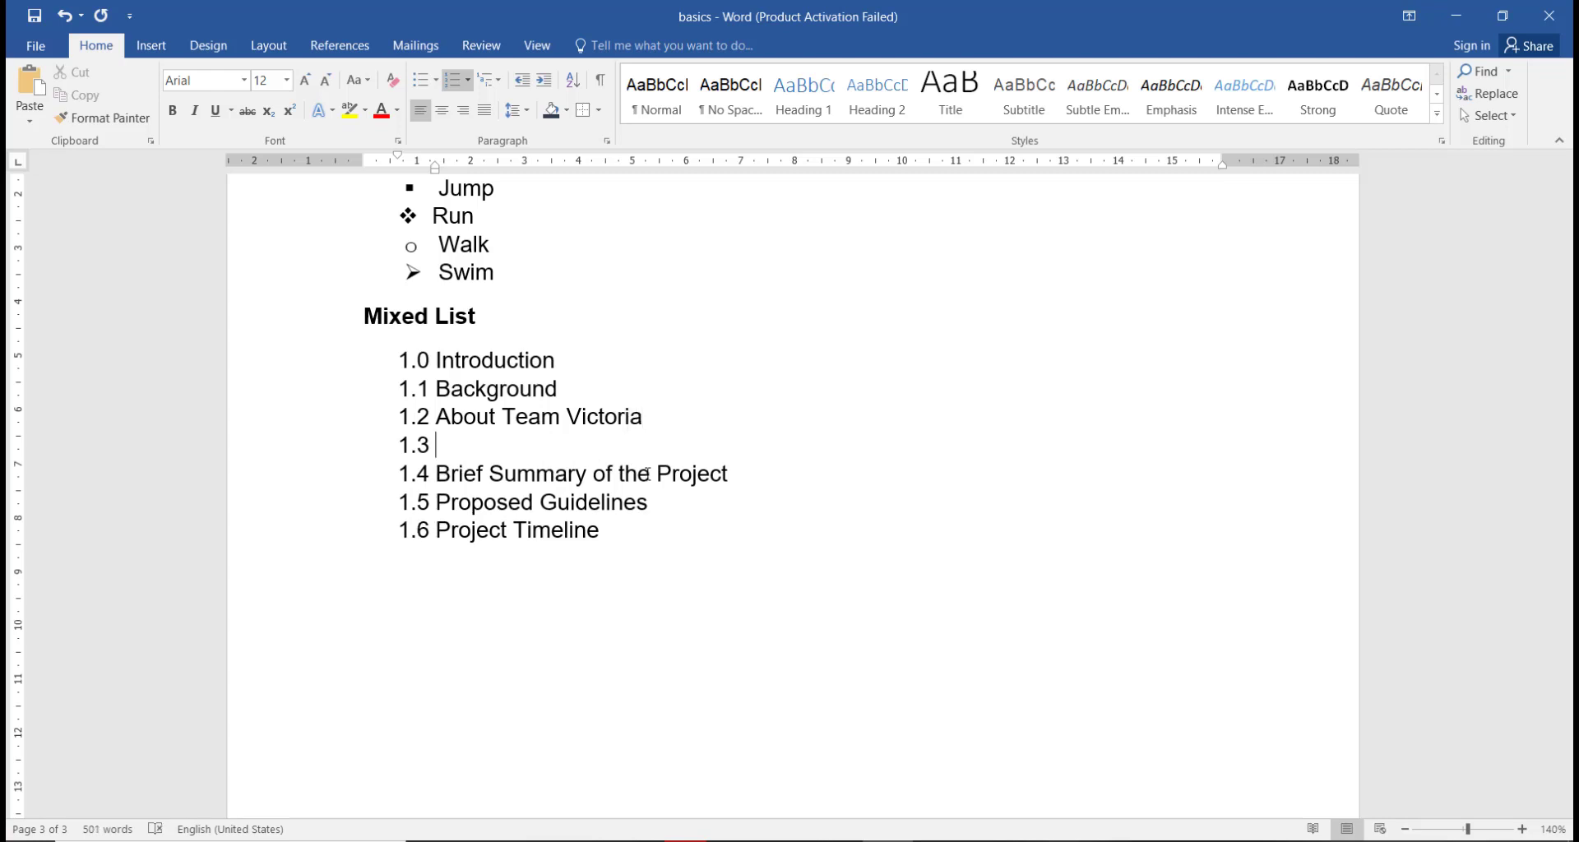
# Add "Our Members", "Our Offices" and "Our Services" as consecutive items below "About Team Victoria"
pyautogui.write('Our Members')
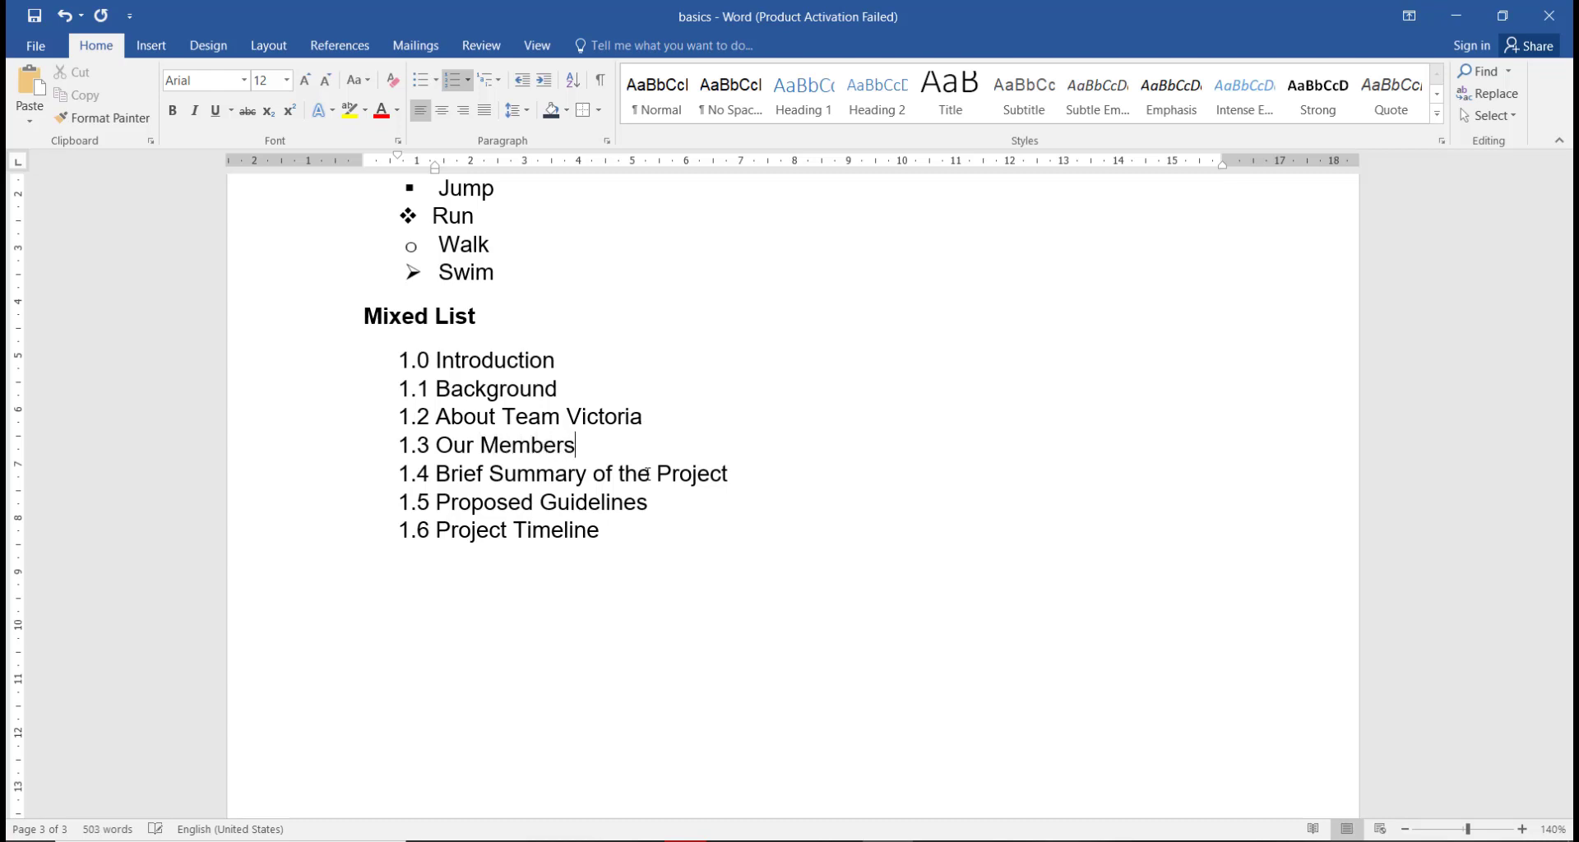
pyautogui.press('Return')
pyautogui.write('Ou')
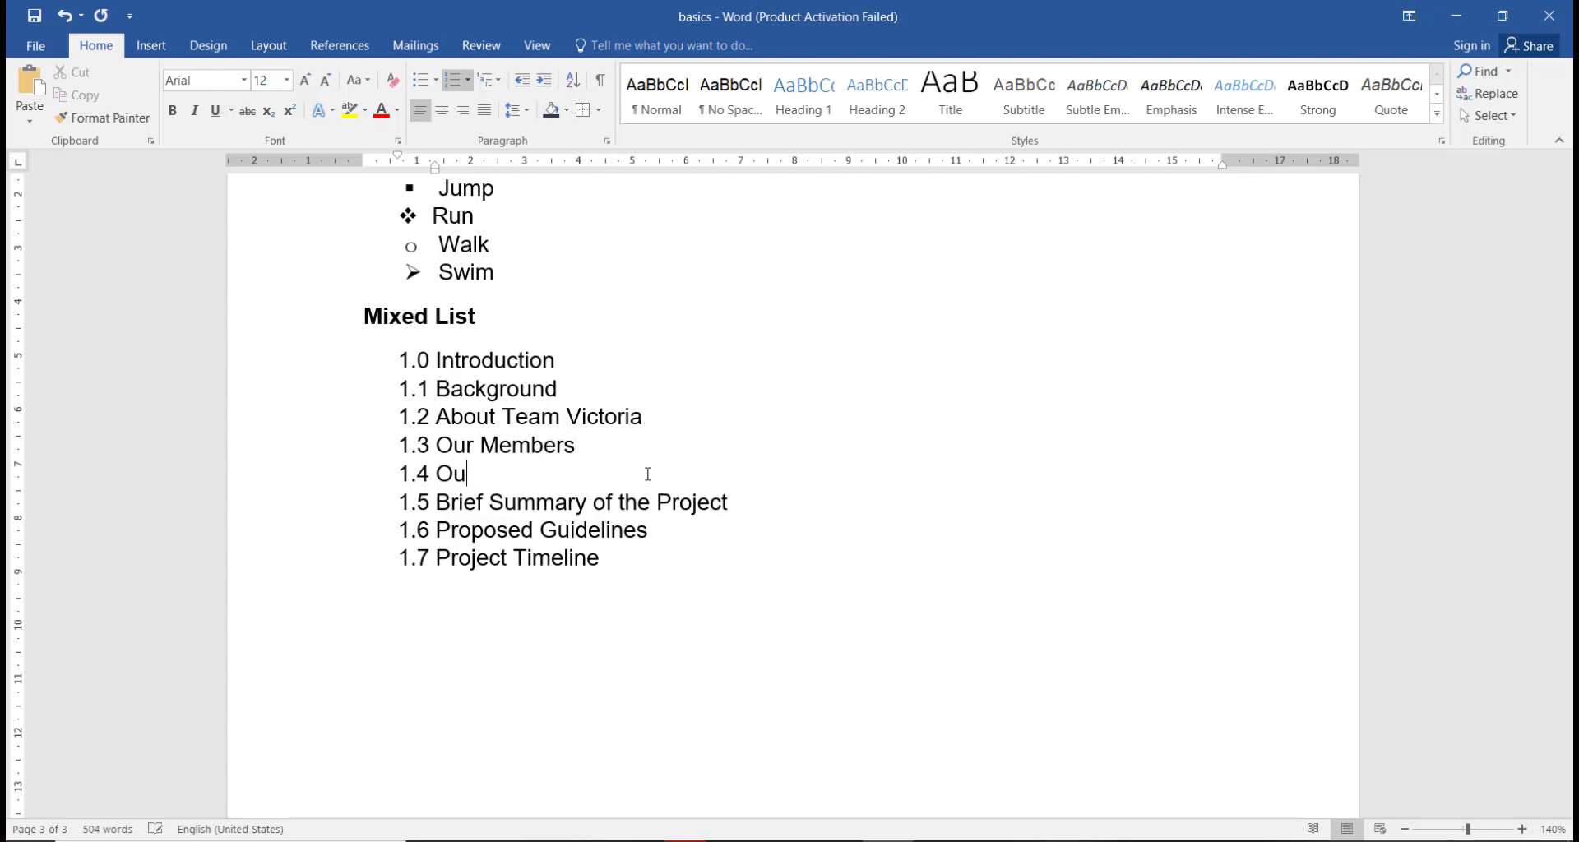
pyautogui.write('r Offices')
pyautogui.press('Return')
pyautogui.write('O')
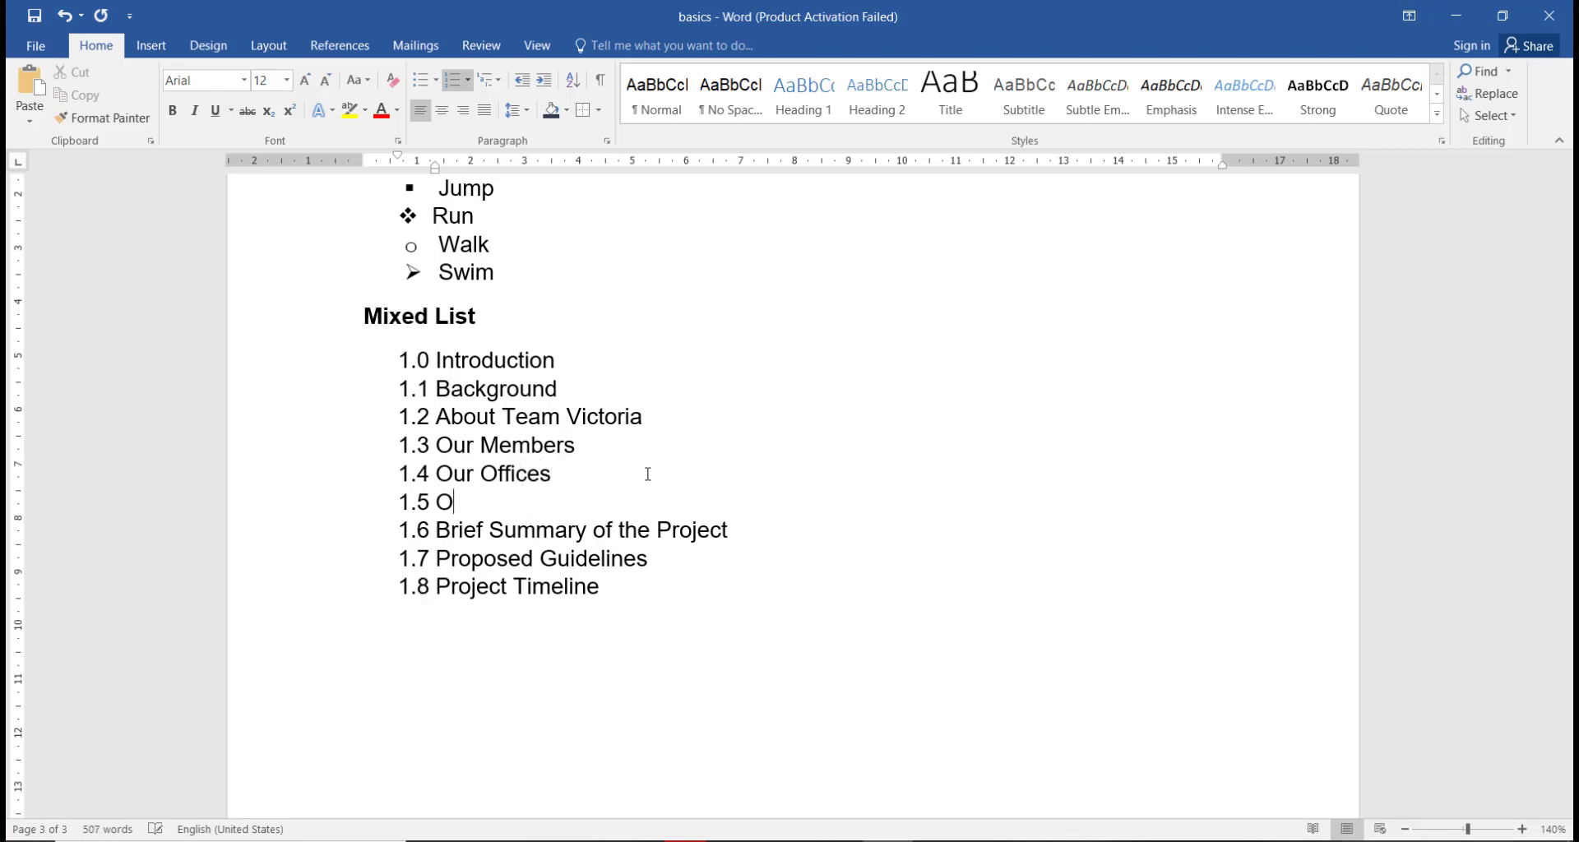
pyautogui.write('ur Services')
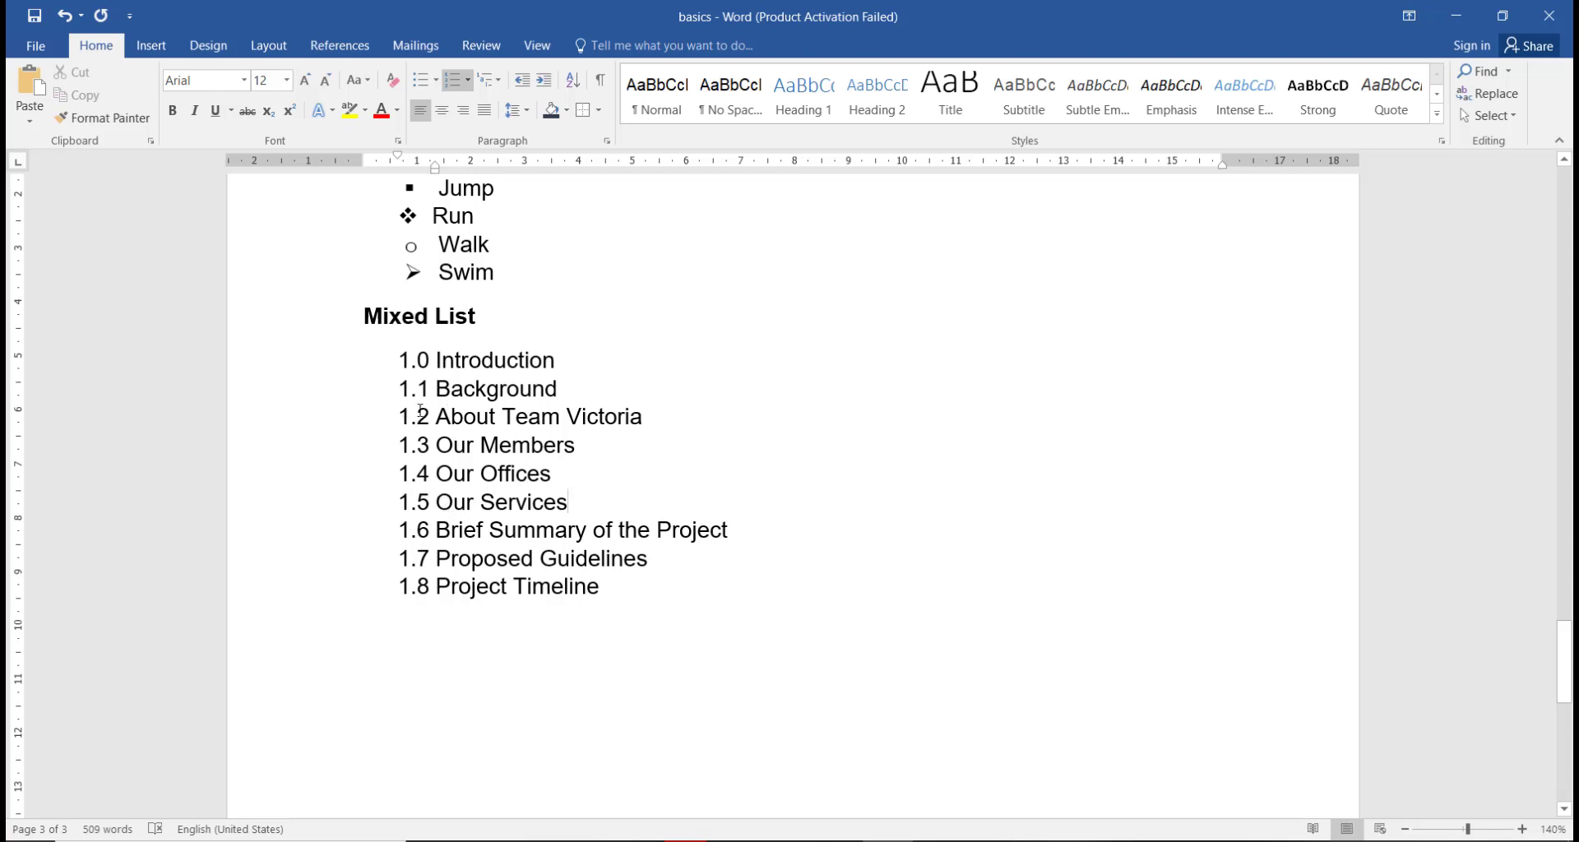
# Demote "About Team Victoria", "Our Members", "Our Offices" and "Our Services" one level, numbering them 1.1.1 to 1.1.4 under "Background"
pyautogui.click(404, 416)
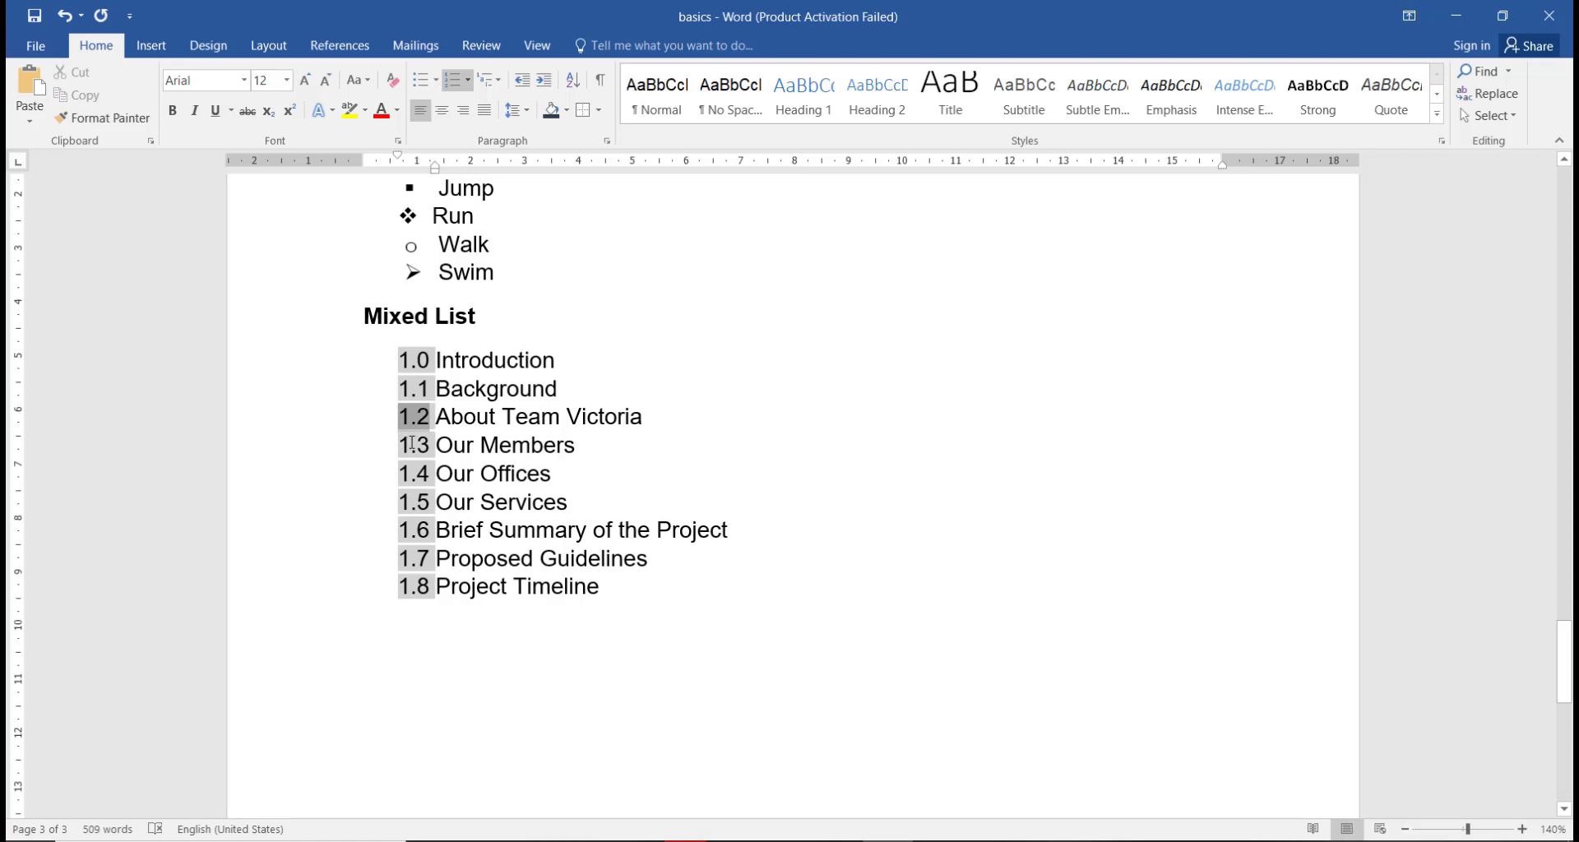
pyautogui.press('Tab')
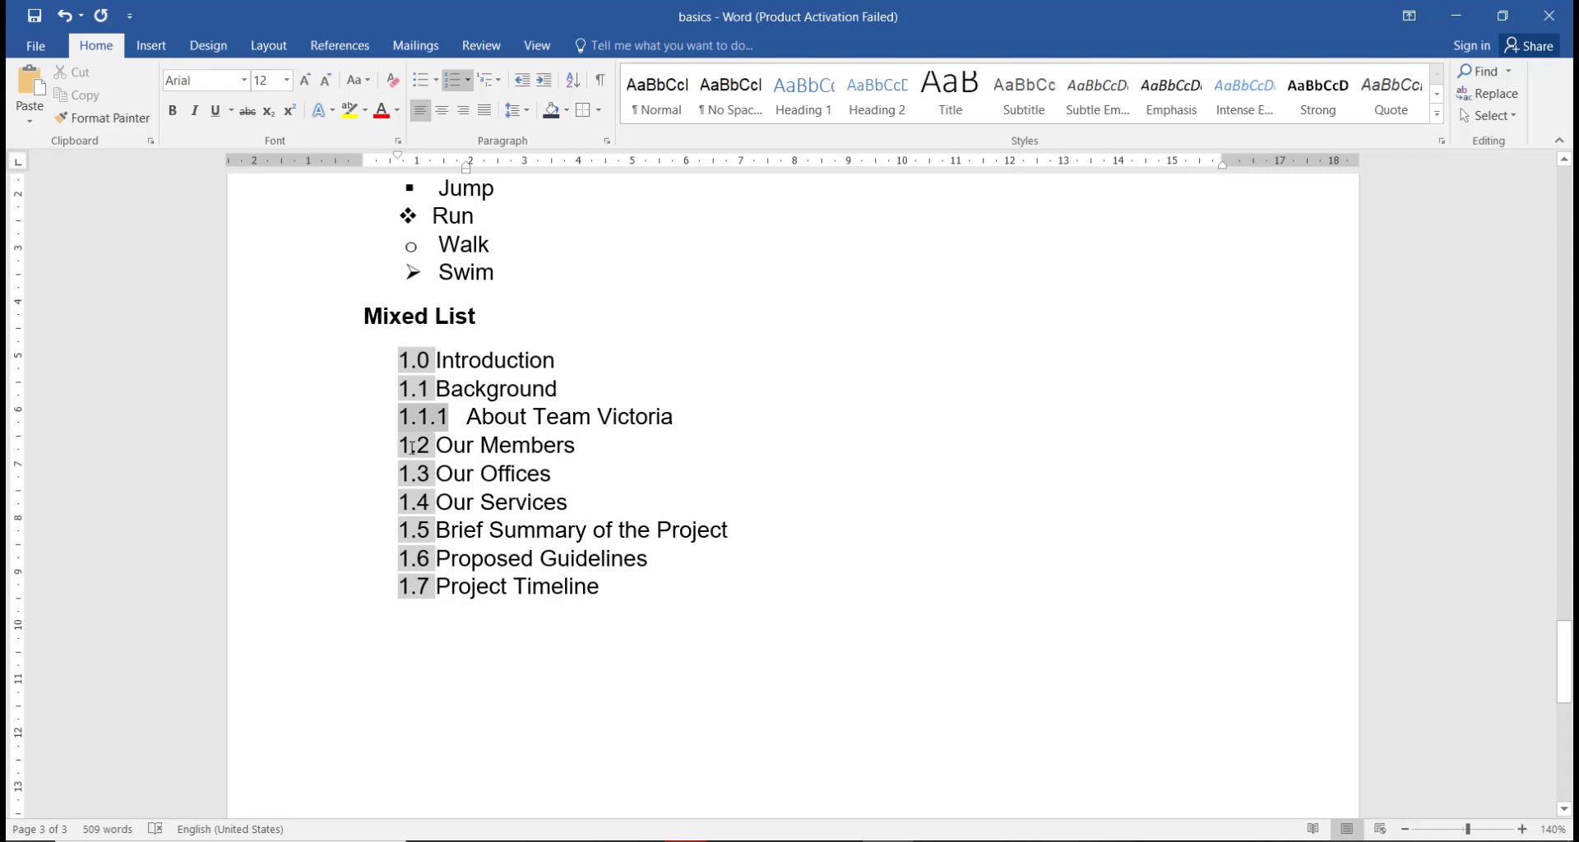
pyautogui.click(413, 446)
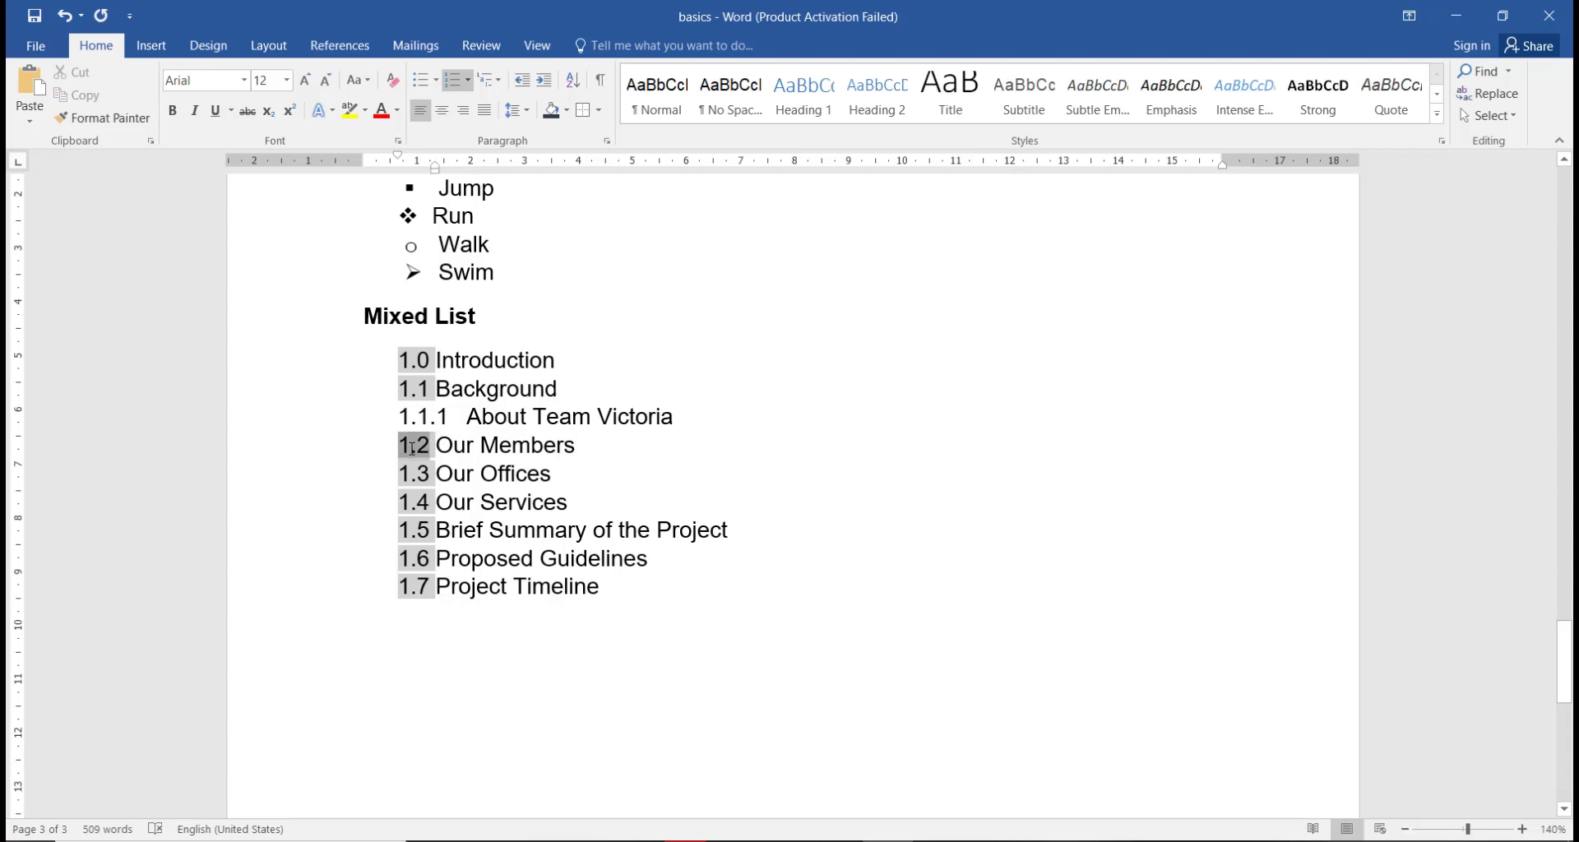
pyautogui.press('Tab')
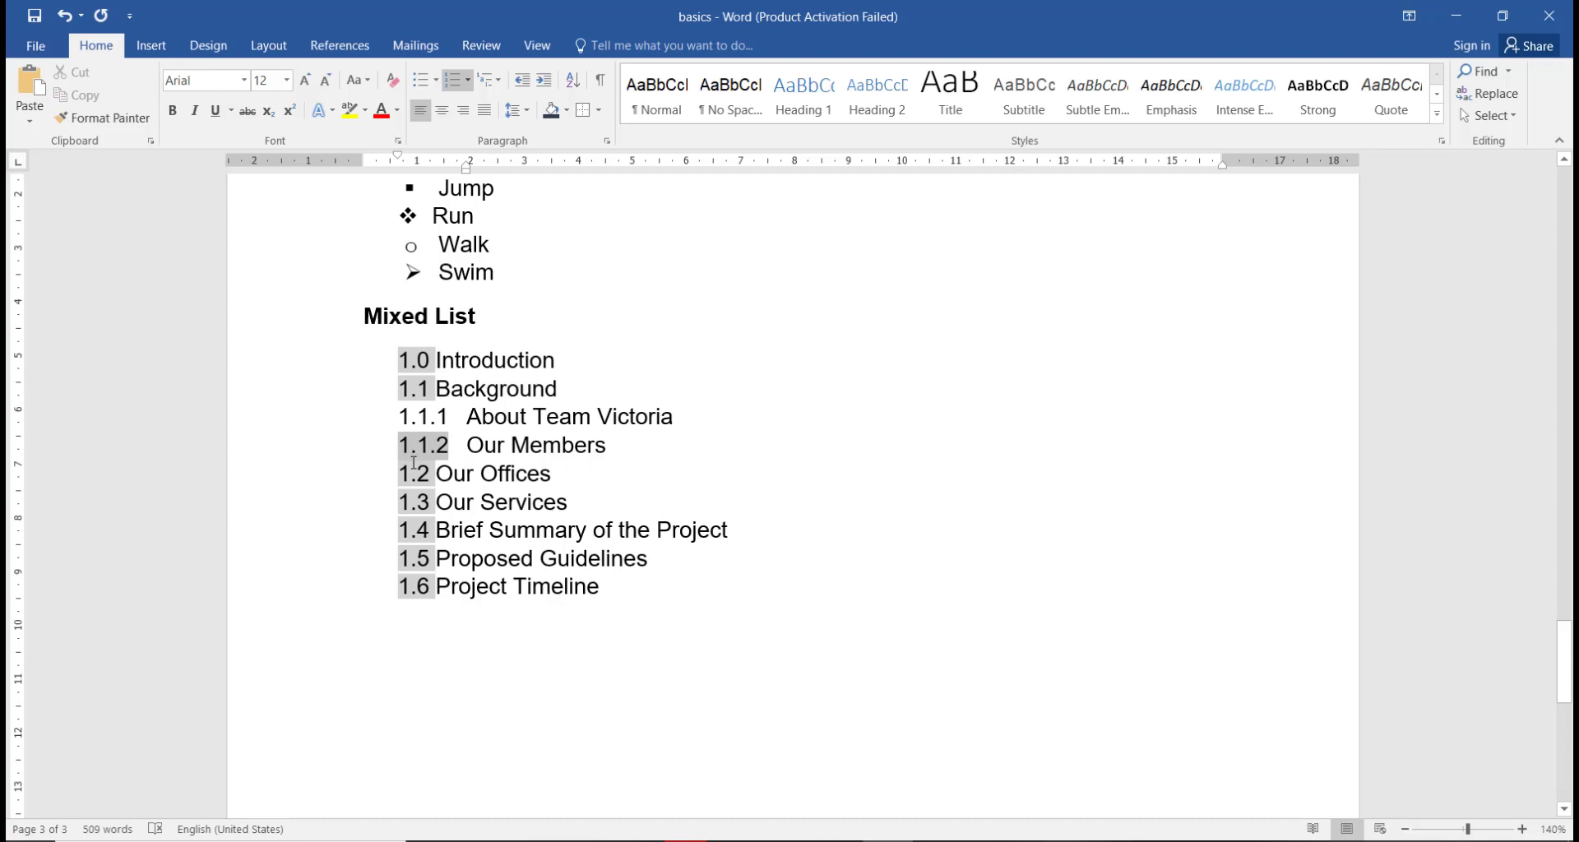
pyautogui.click(420, 474)
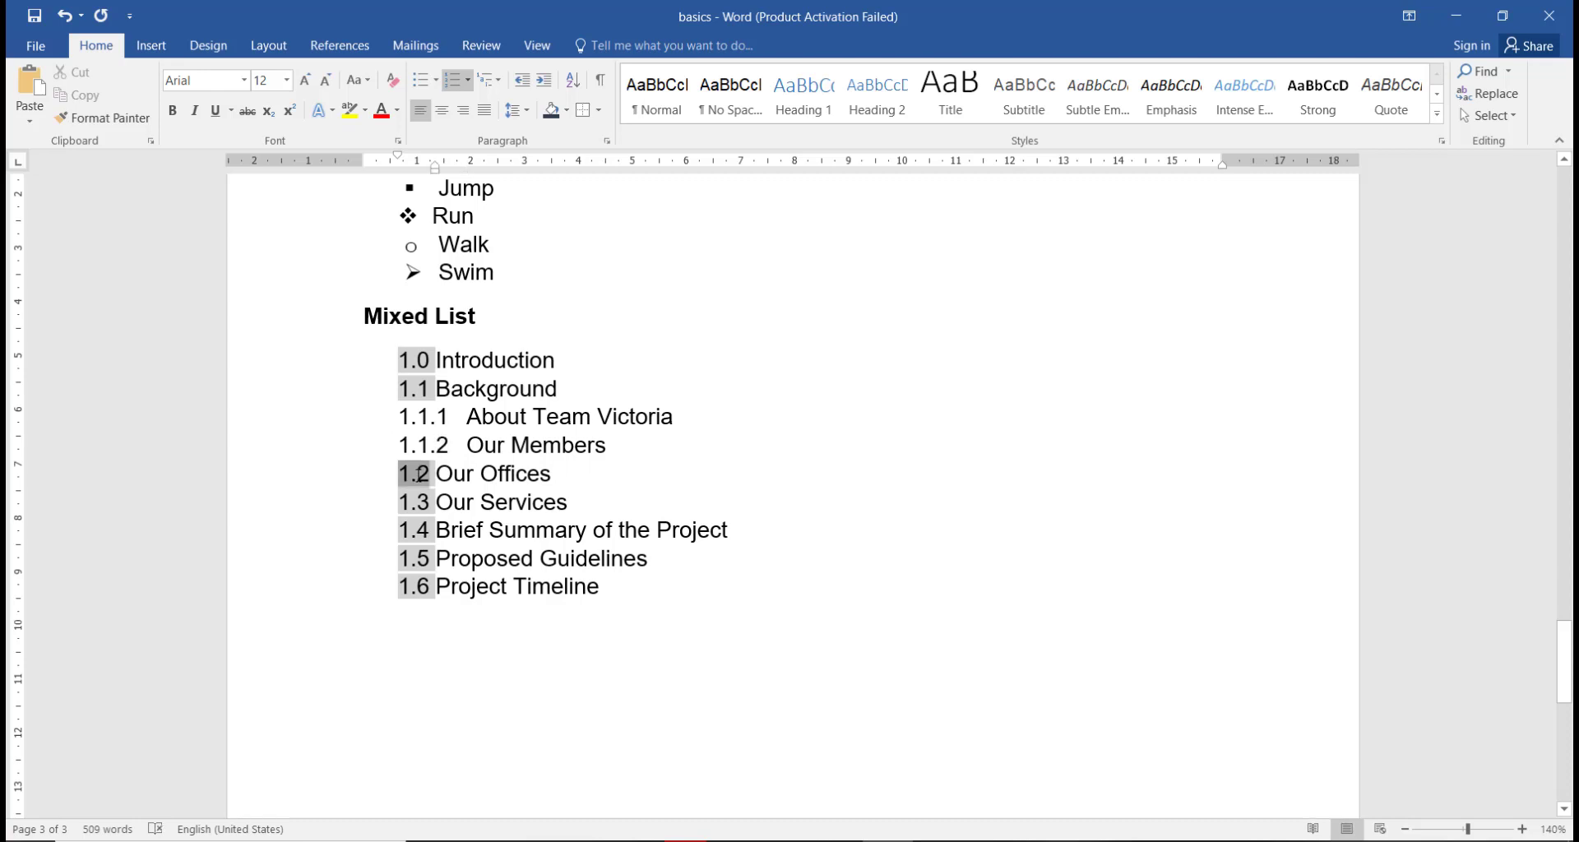
pyautogui.press('Tab')
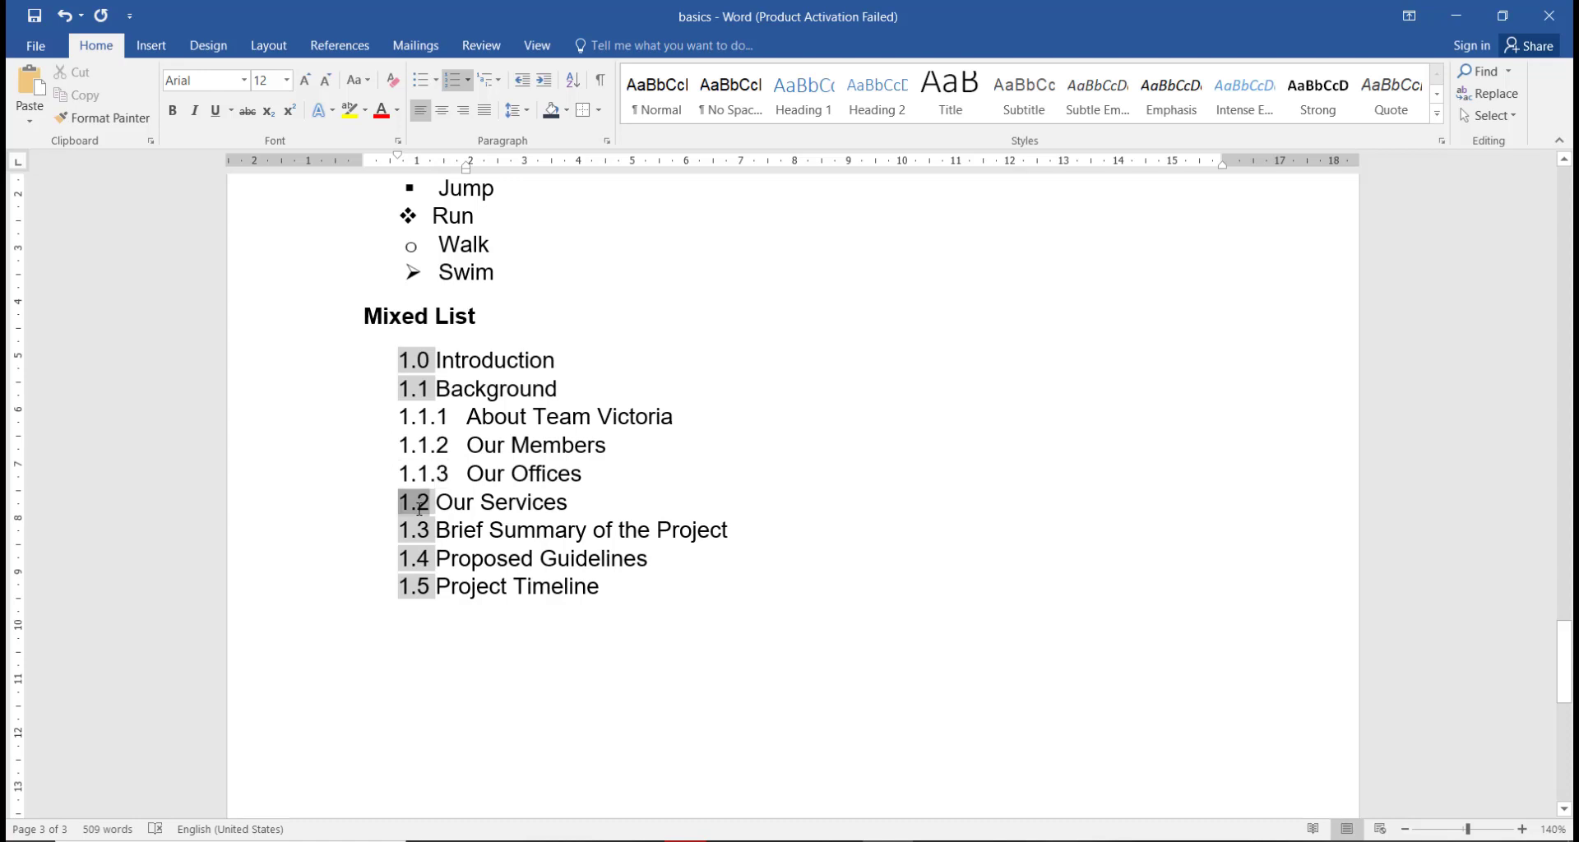
pyautogui.click(419, 503)
pyautogui.press('Tab')
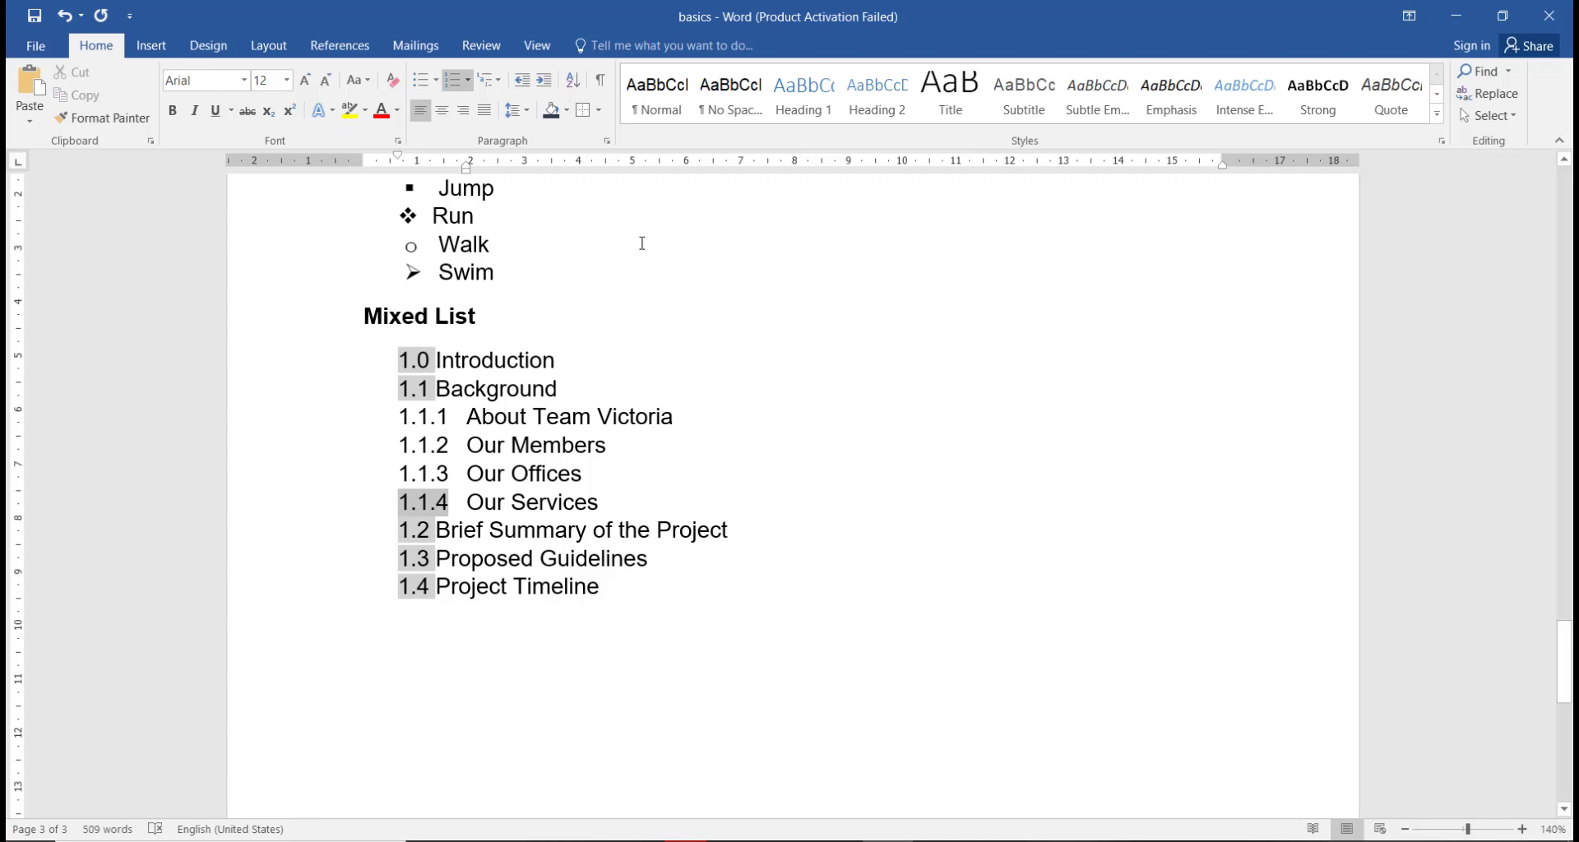
pyautogui.click(973, 499)
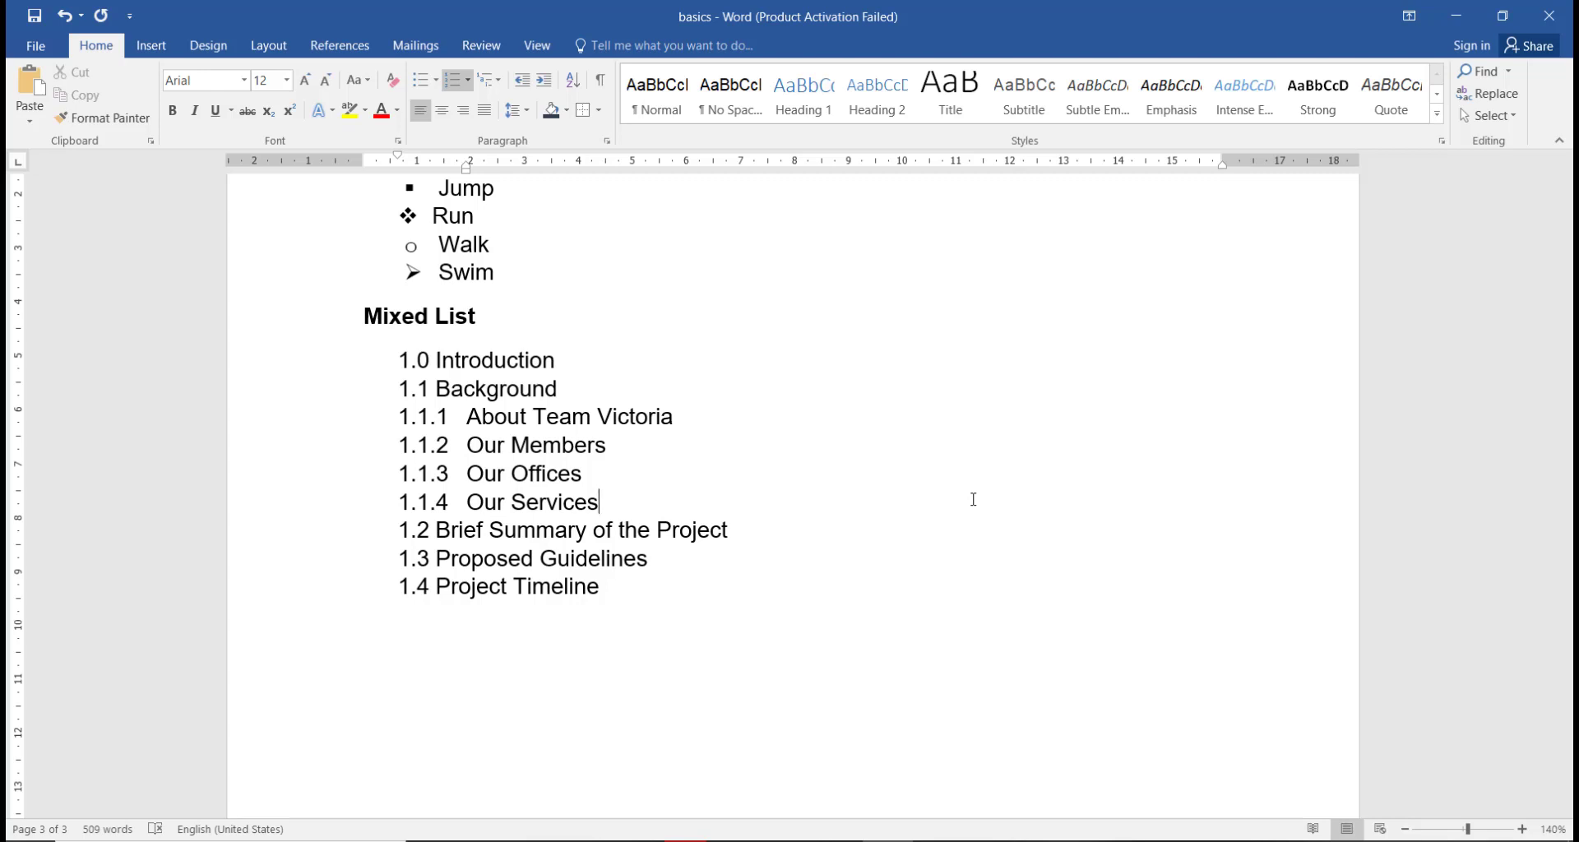
# Insert the items "Inception of the project", "First Location" and "Use of rented materials" below "Brief Summary of the Project"
pyautogui.click(800, 539)
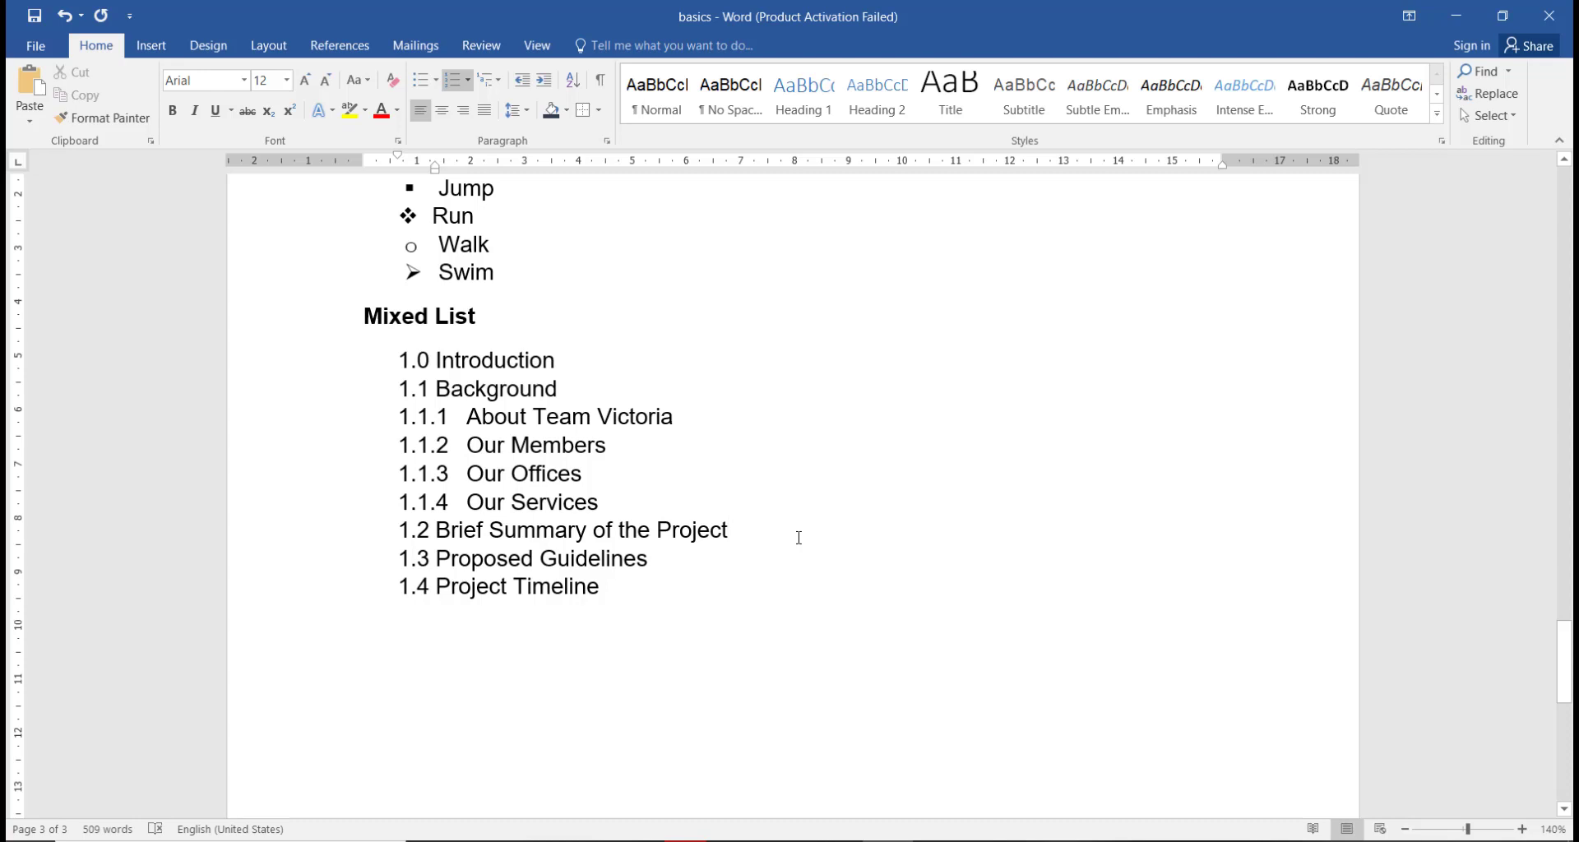
pyautogui.press('Return')
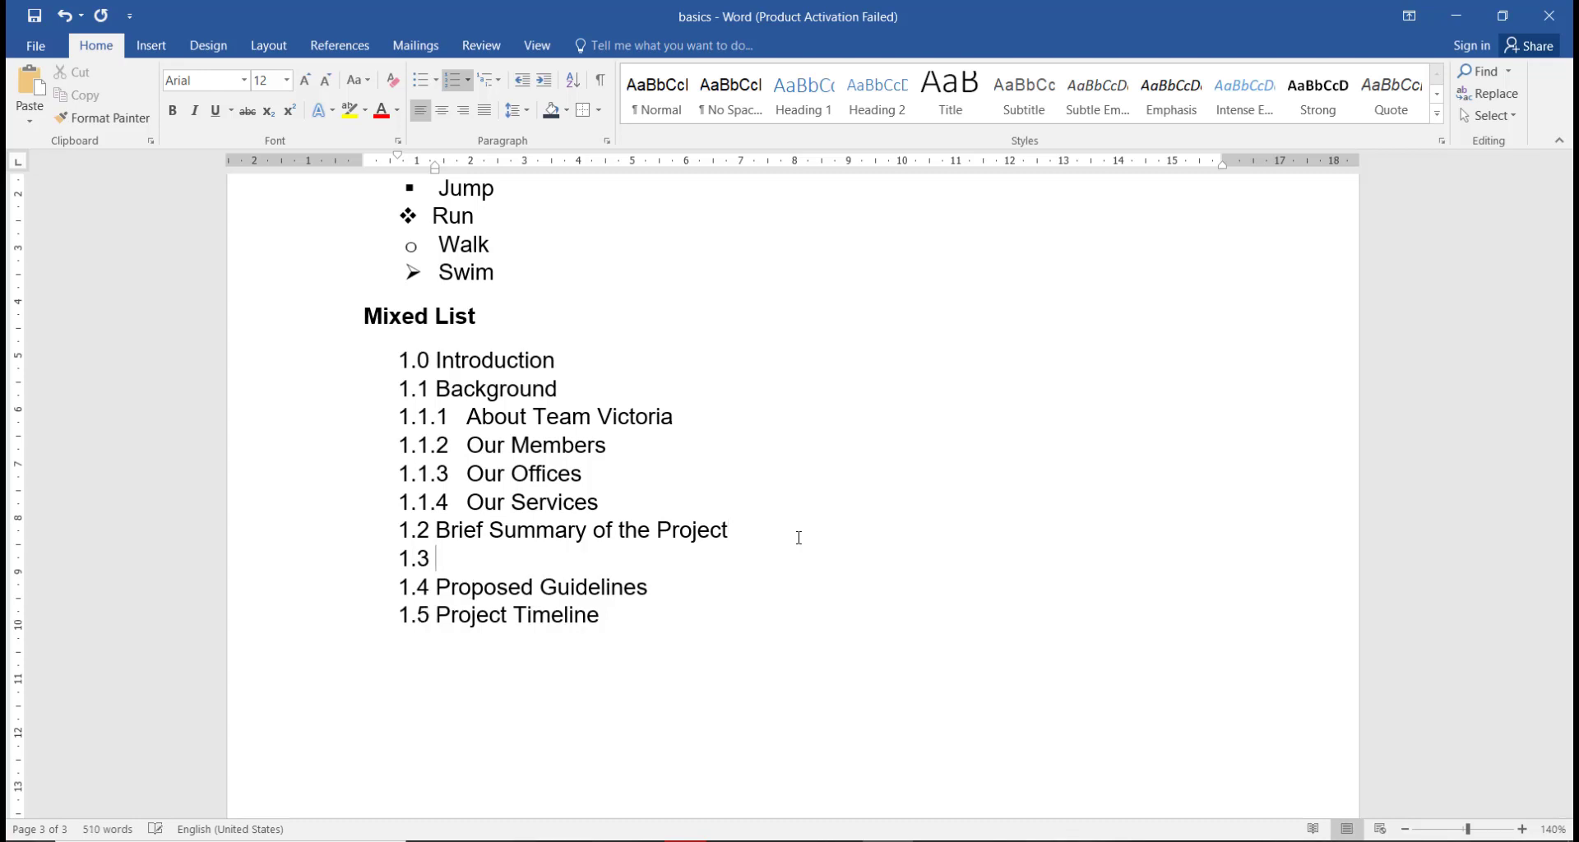
pyautogui.write('Inception of ')
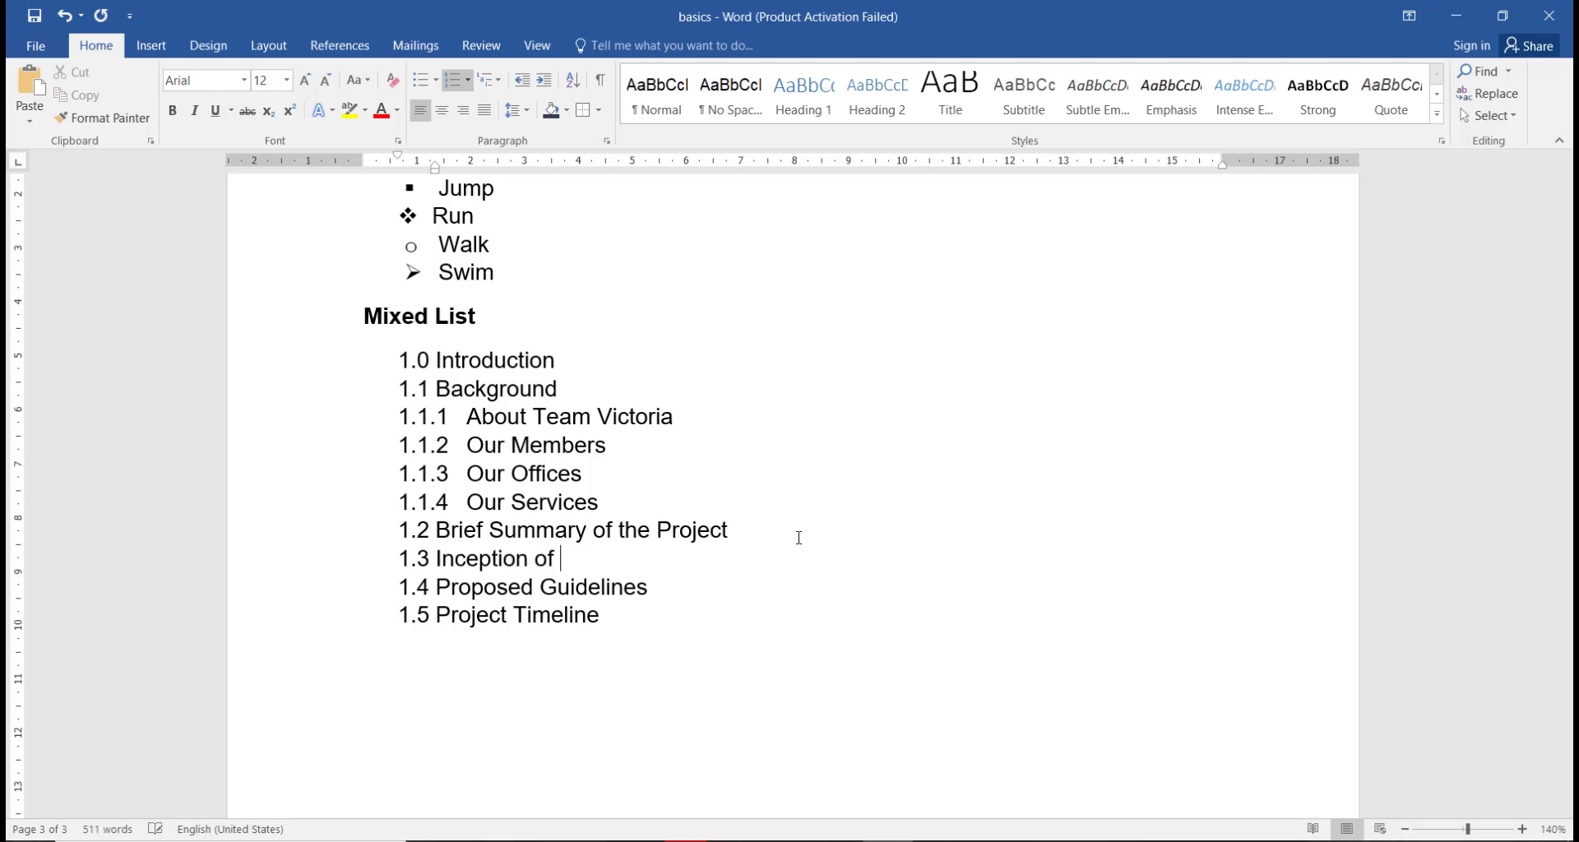
pyautogui.write('the project')
pyautogui.press('Return')
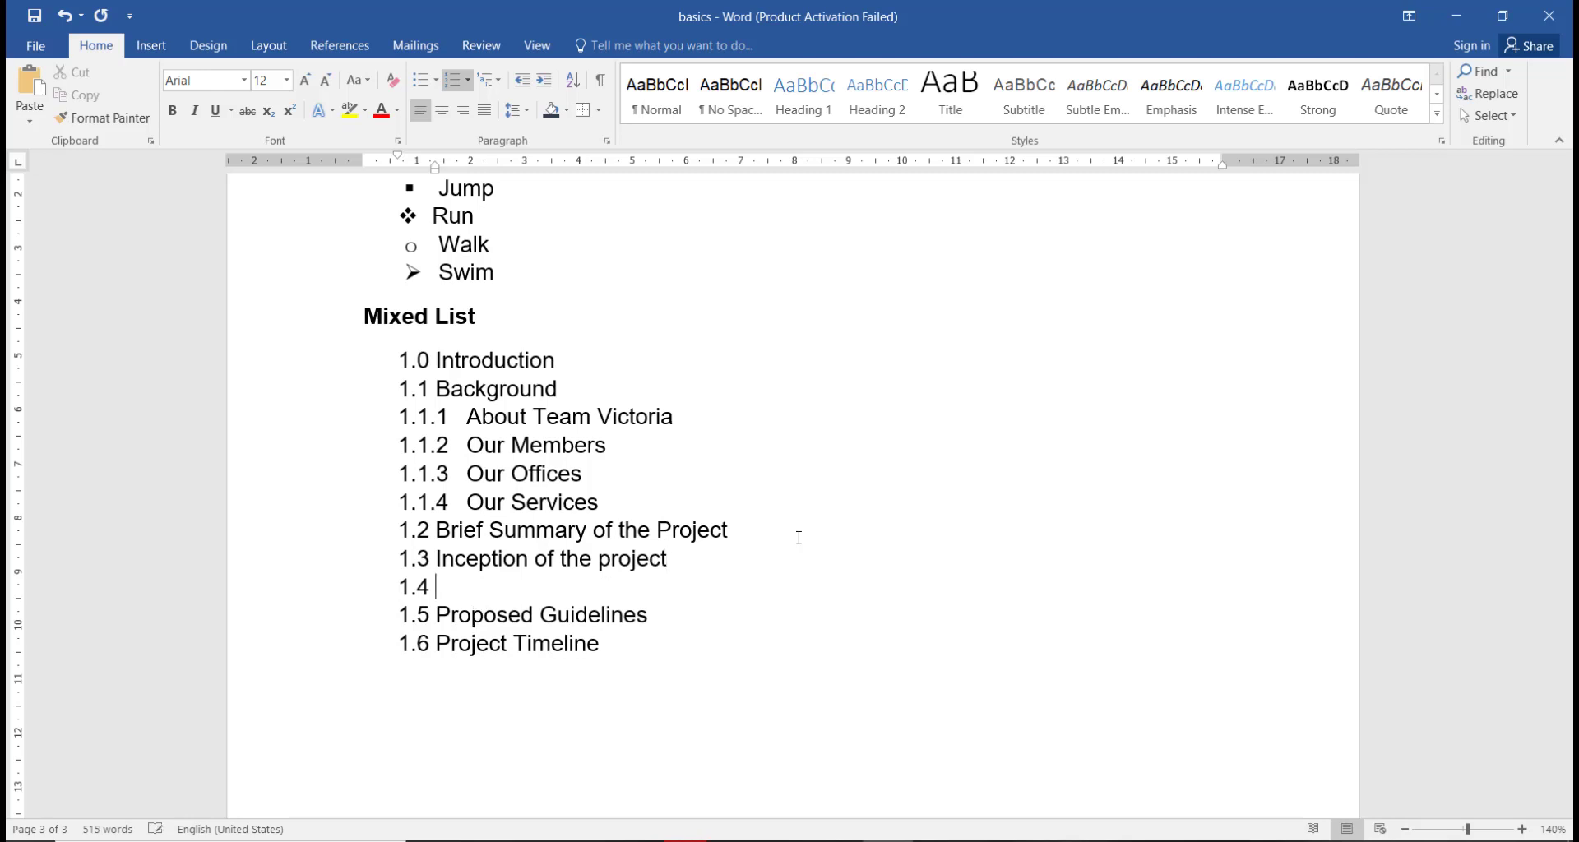
pyautogui.write('First Location')
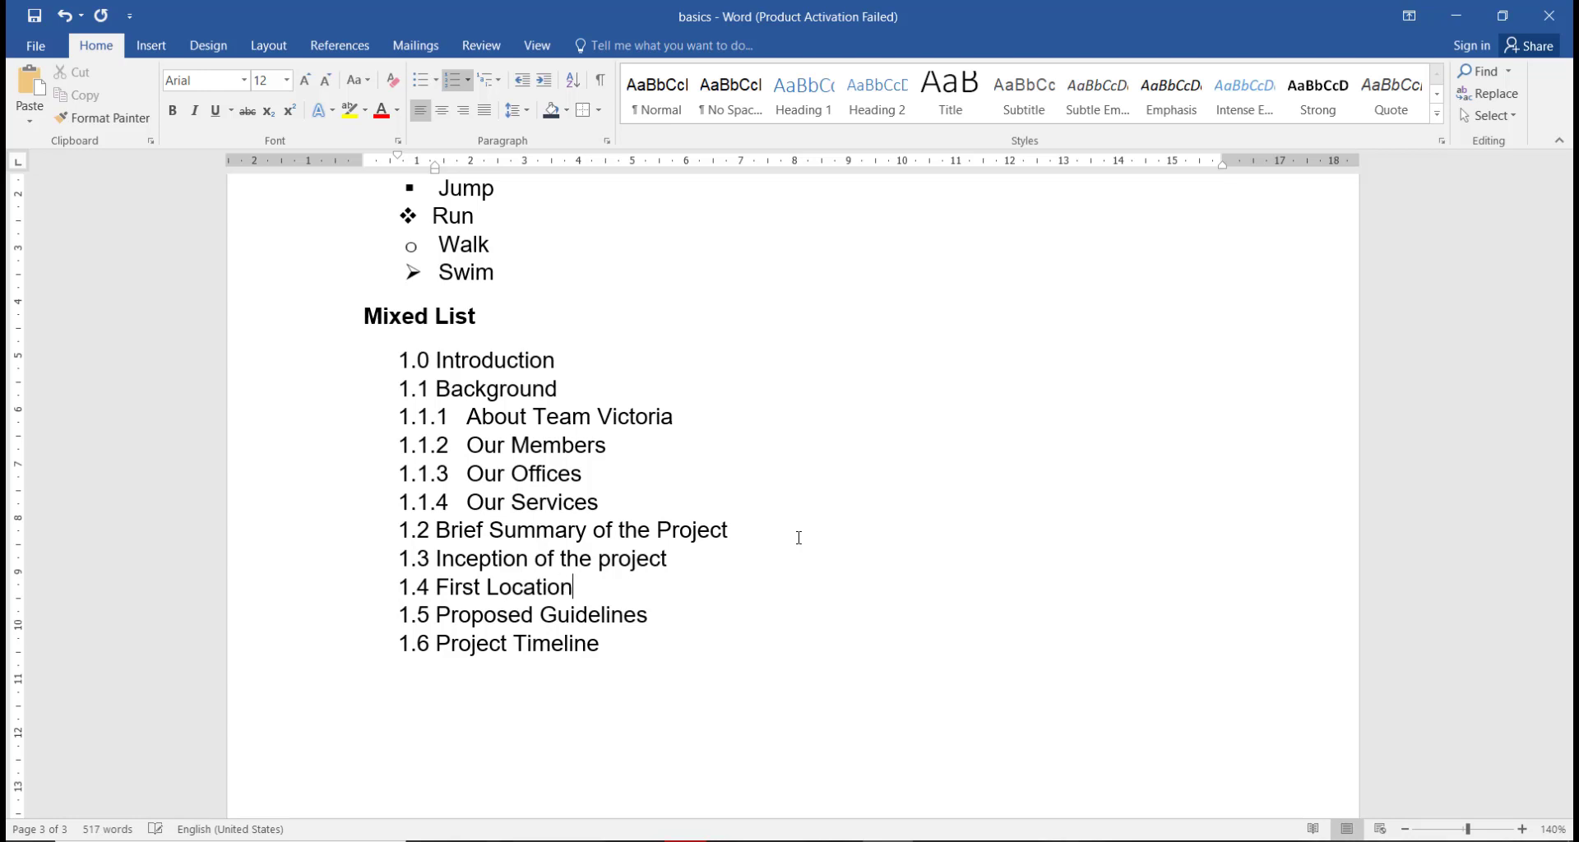
pyautogui.press('Return')
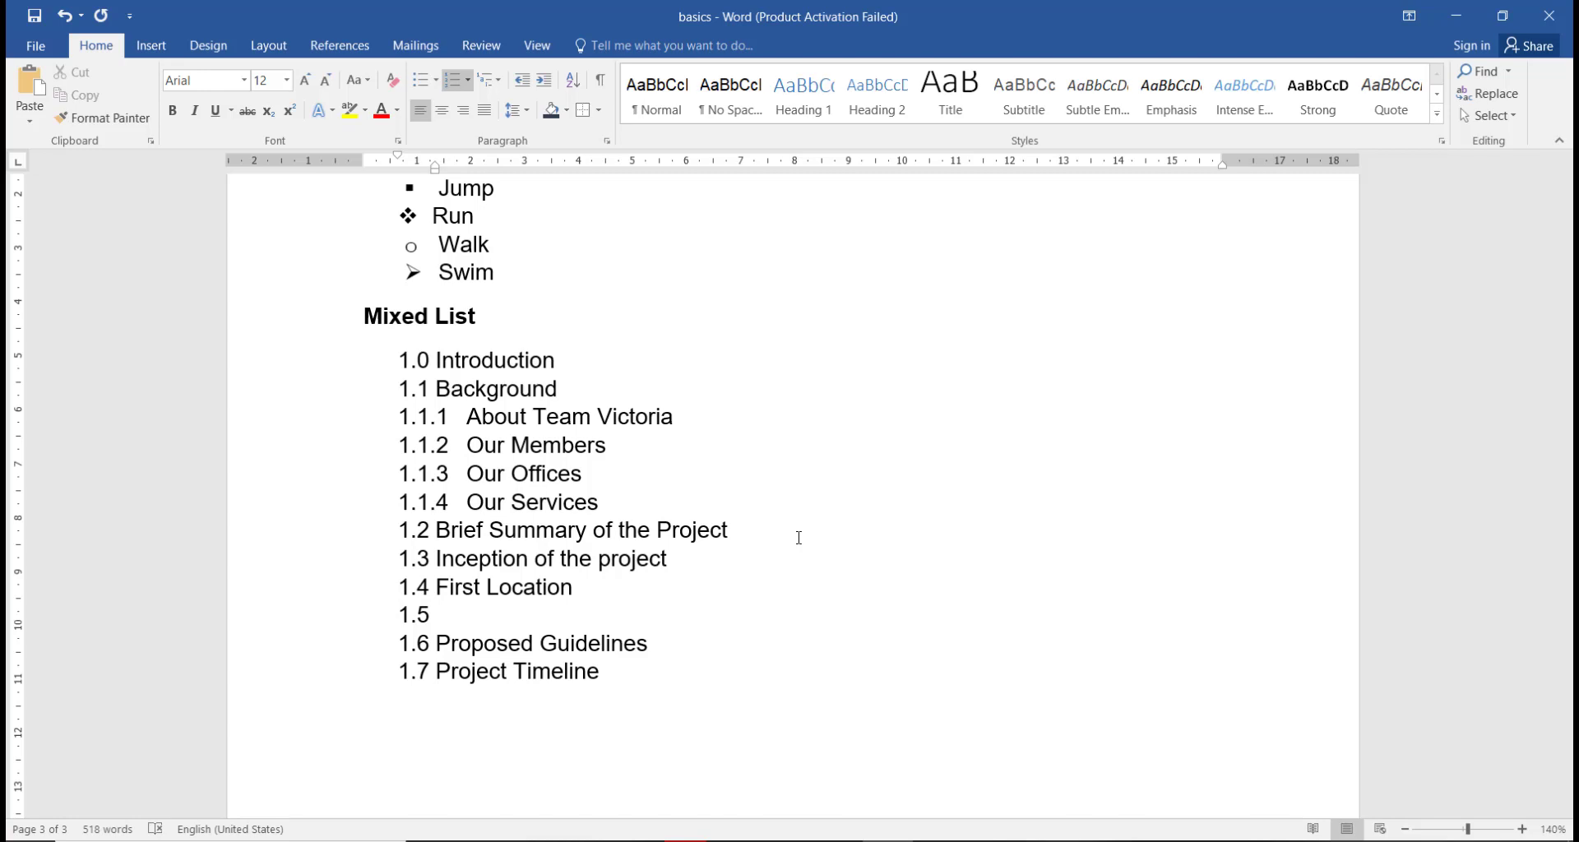
pyautogui.write('Use of')
pyautogui.write('rented ')
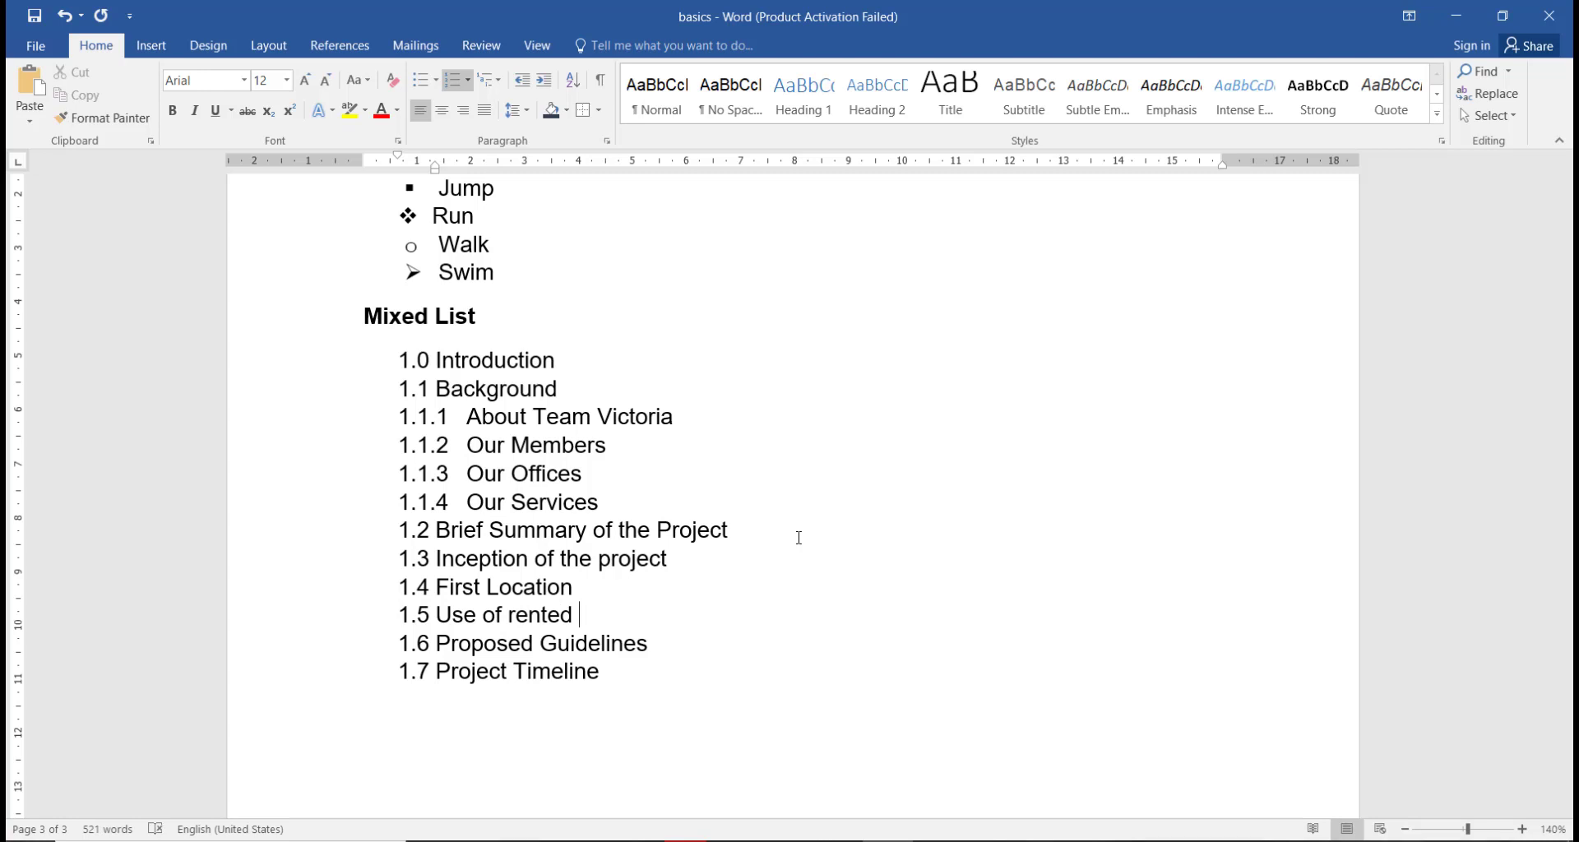
pyautogui.write('materials')
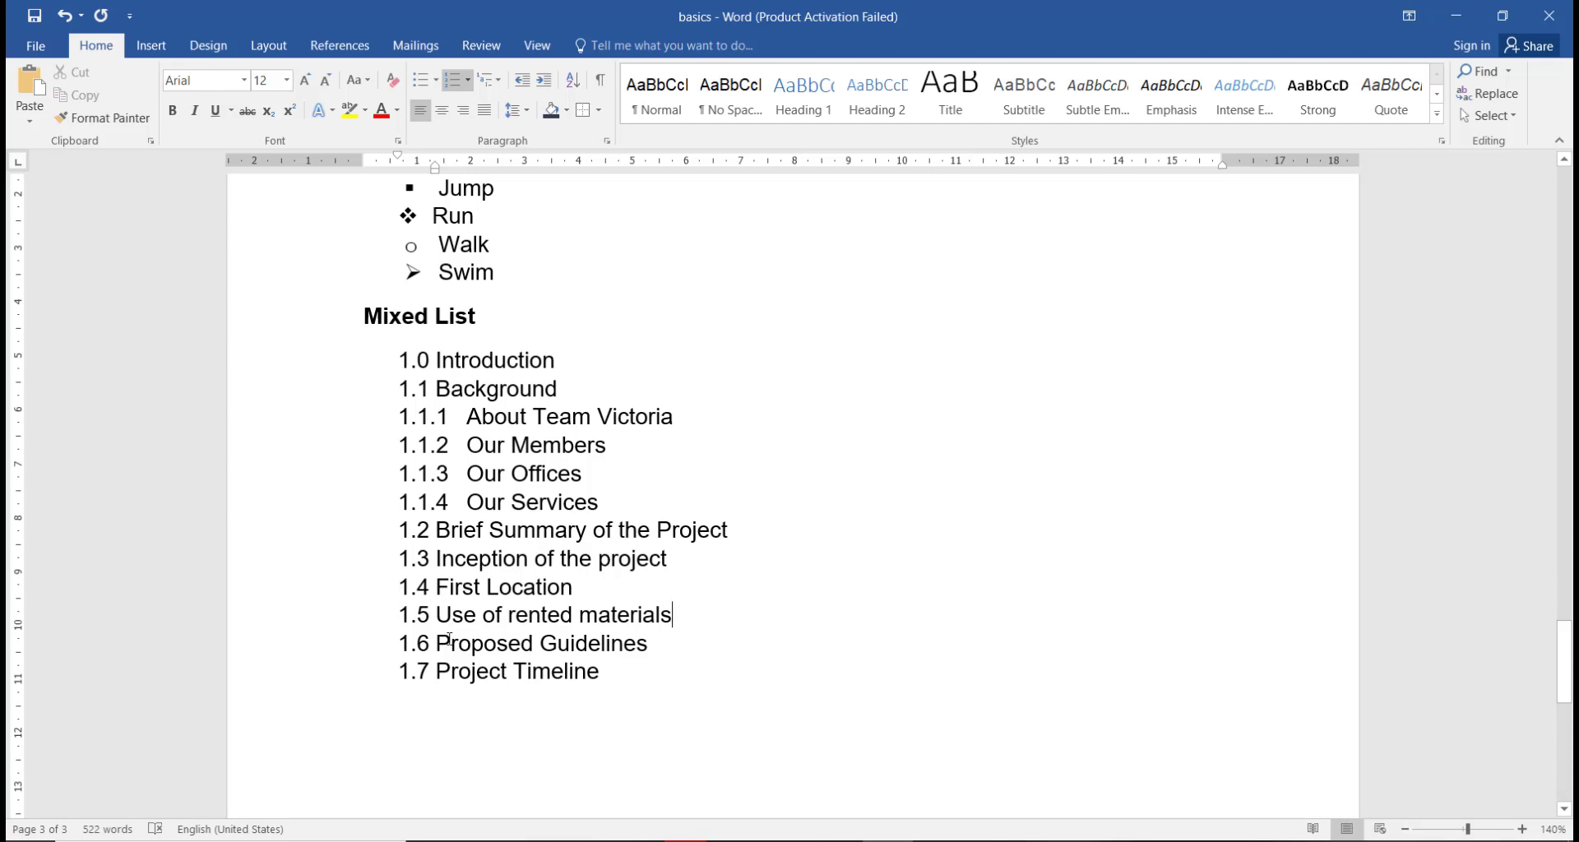
# Demote "Inception of the project" to level 1.2.1, "First Location" to 1.2.1.1 and "Use of rented materials" to 1.2.1.1.1
pyautogui.click(408, 566)
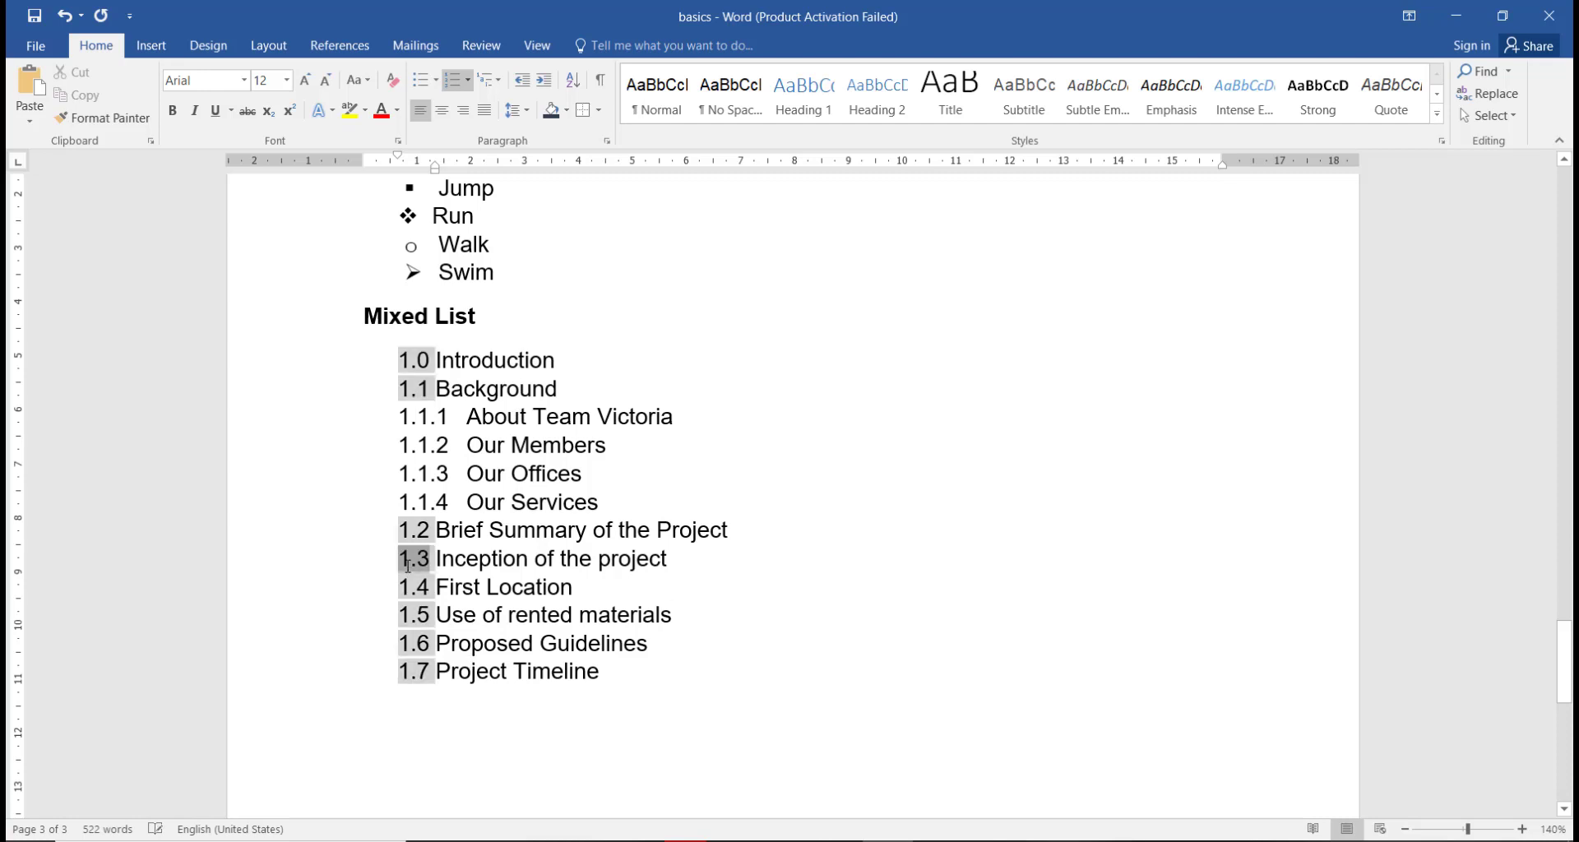
pyautogui.press('Tab')
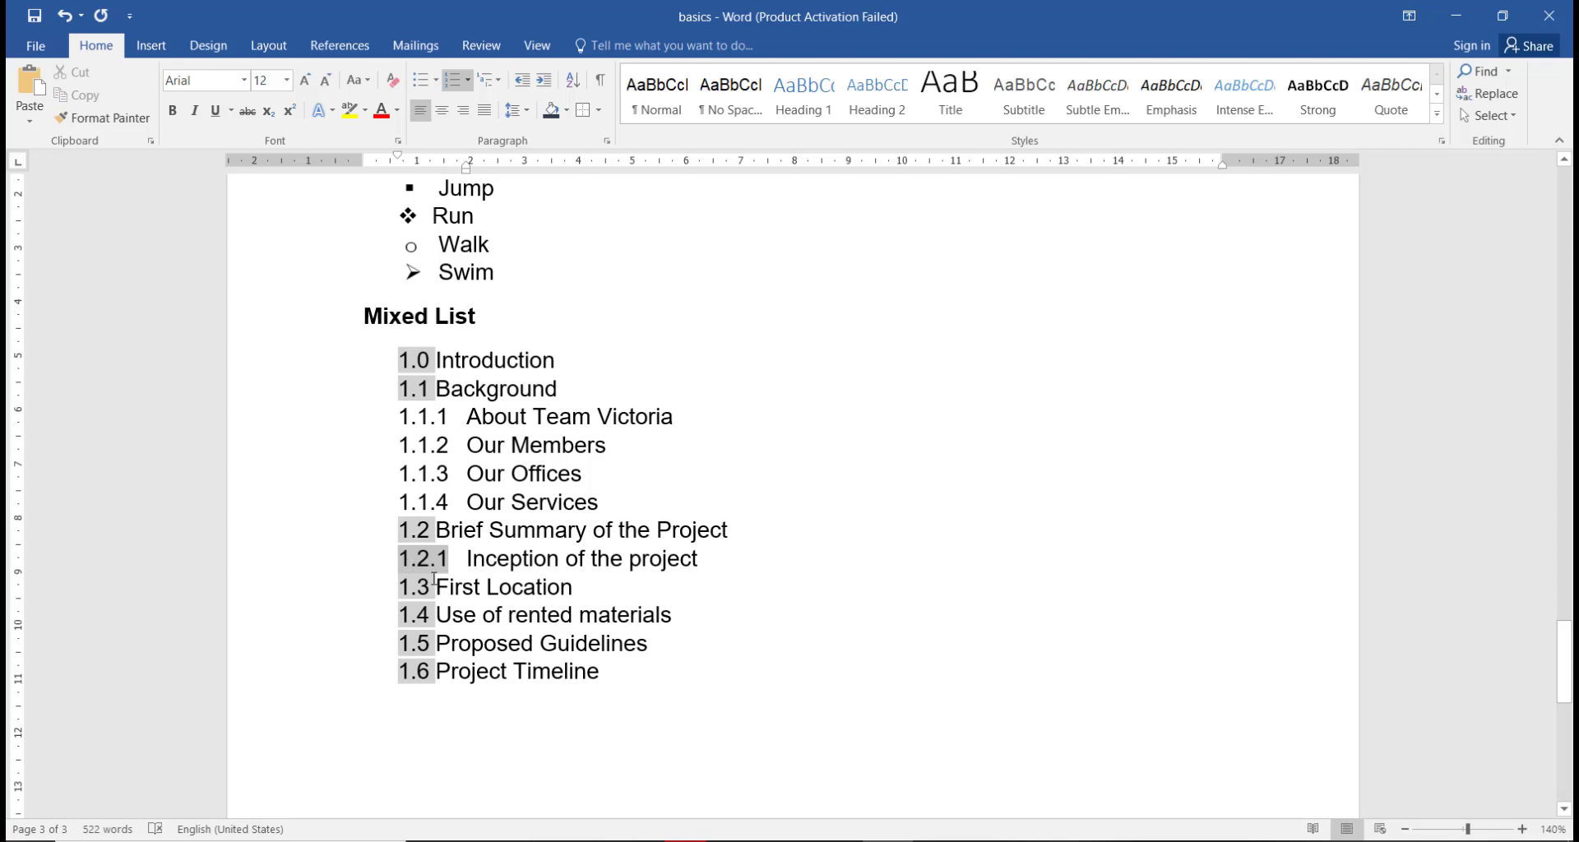
pyautogui.click(414, 587)
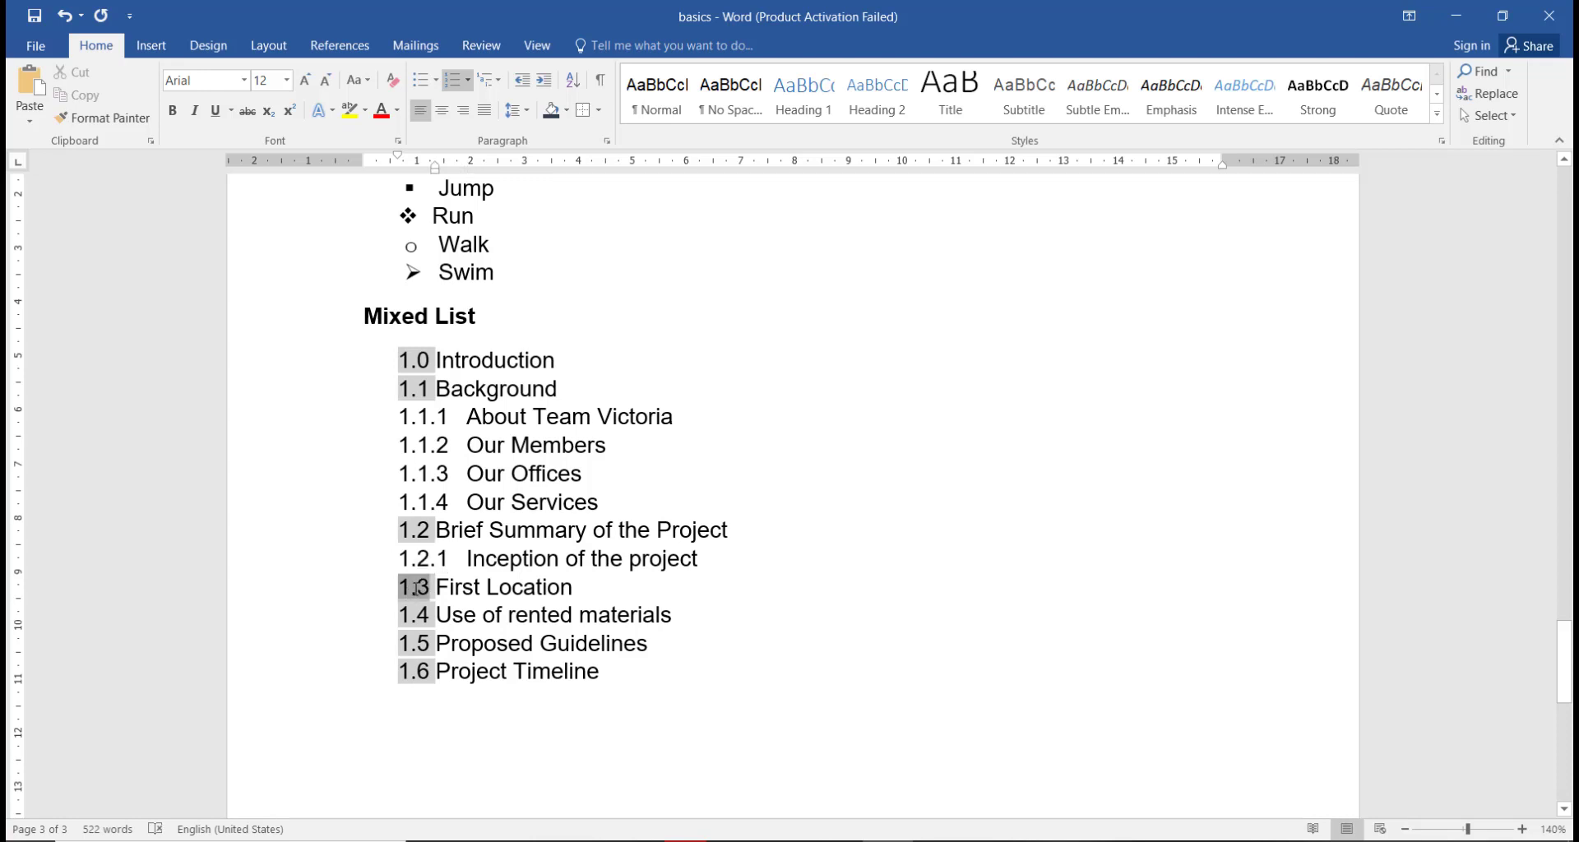
pyautogui.press('Tab')
pyautogui.press('Tab')
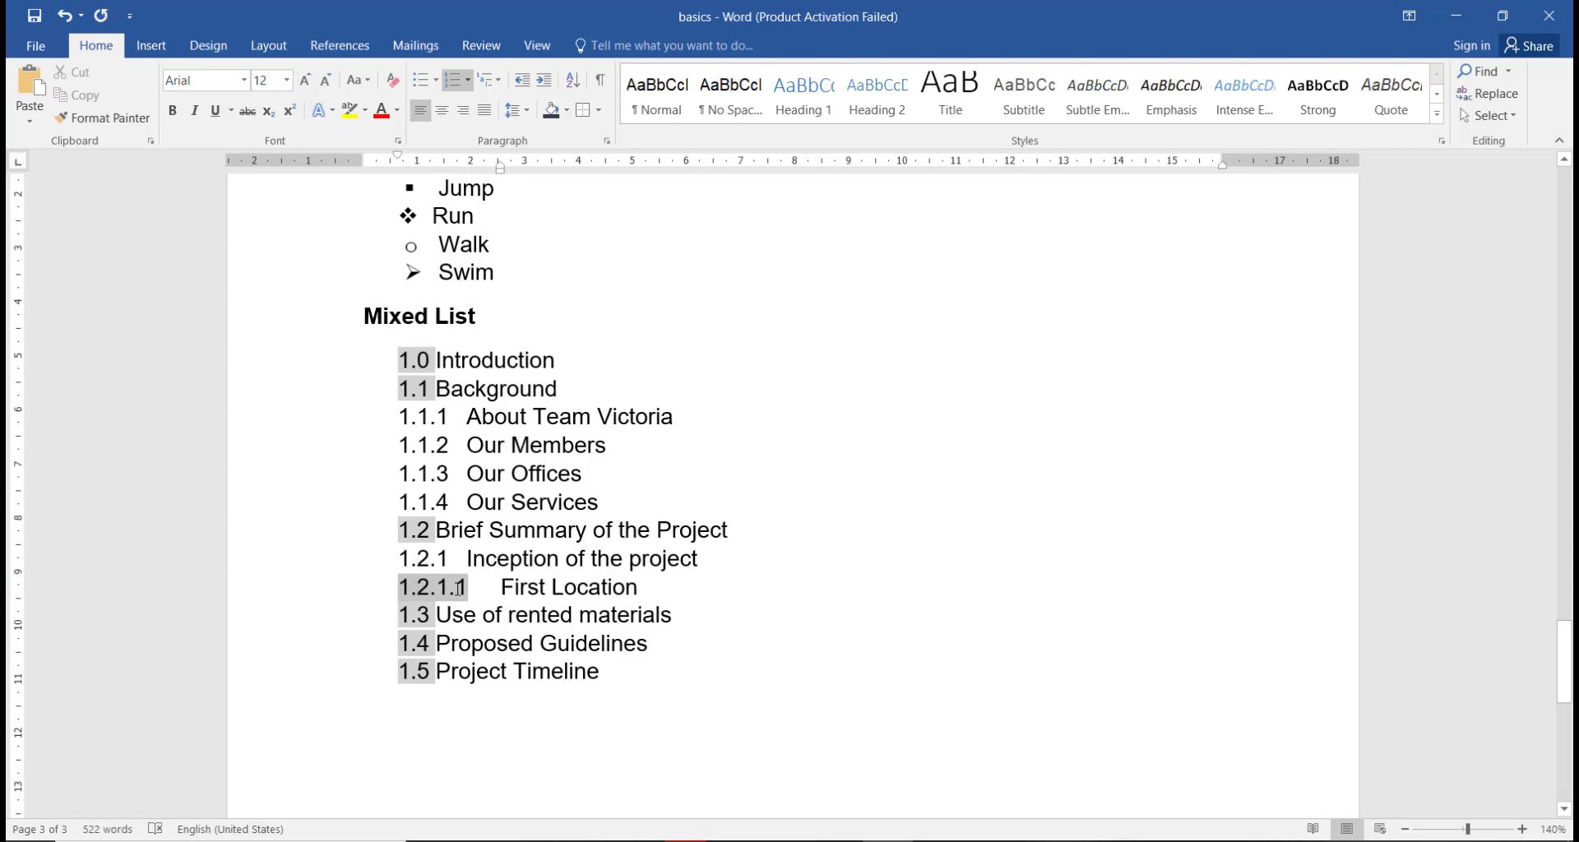
pyautogui.click(413, 616)
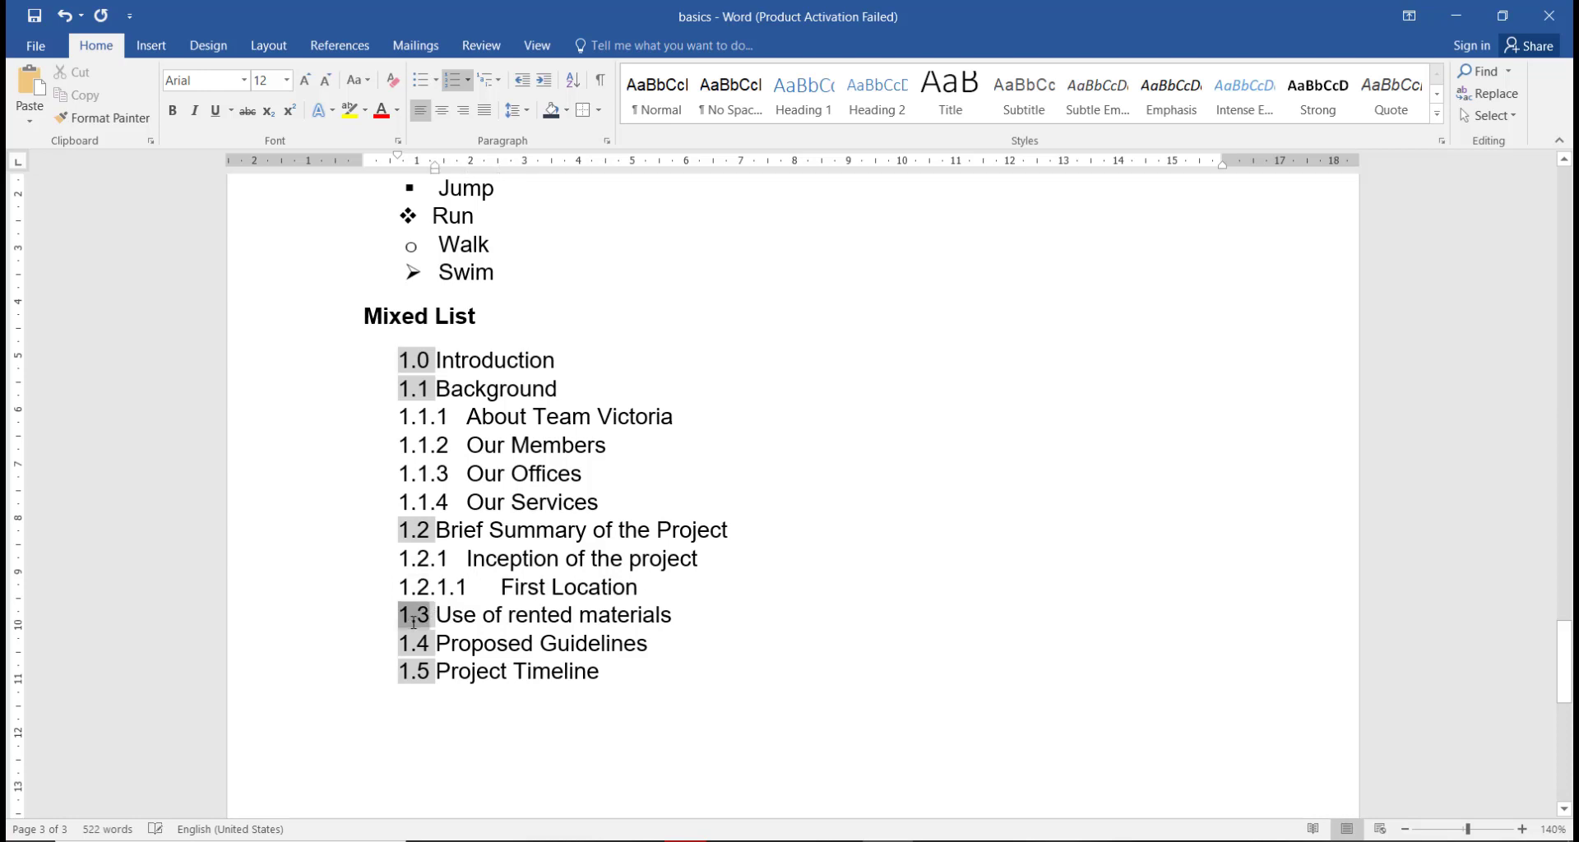
pyautogui.press('Tab')
pyautogui.press('Tab')
pyautogui.press('Tab')
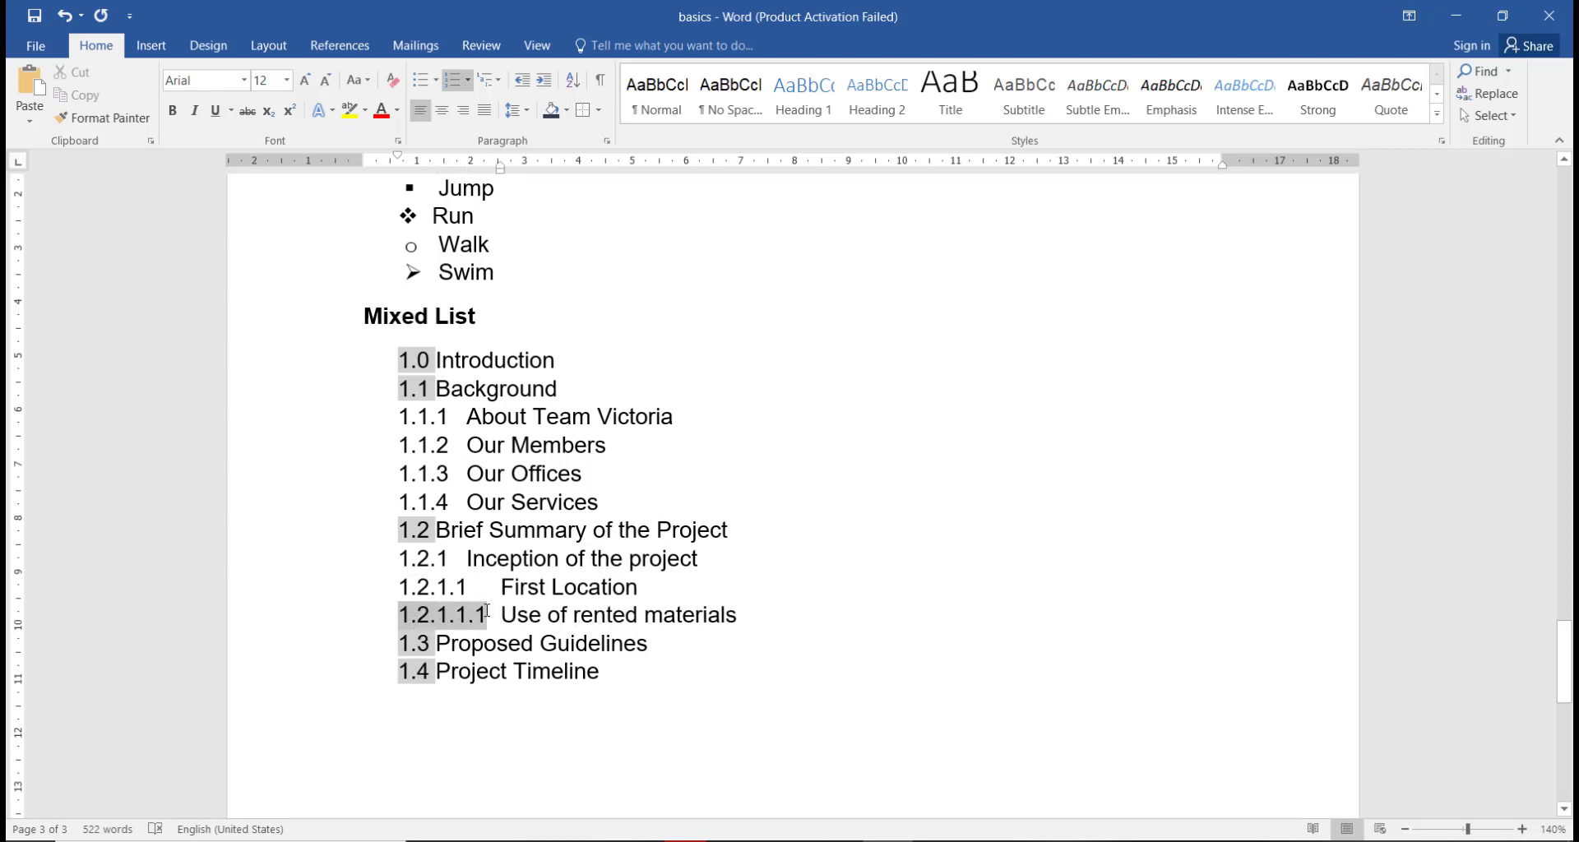
pyautogui.click(832, 615)
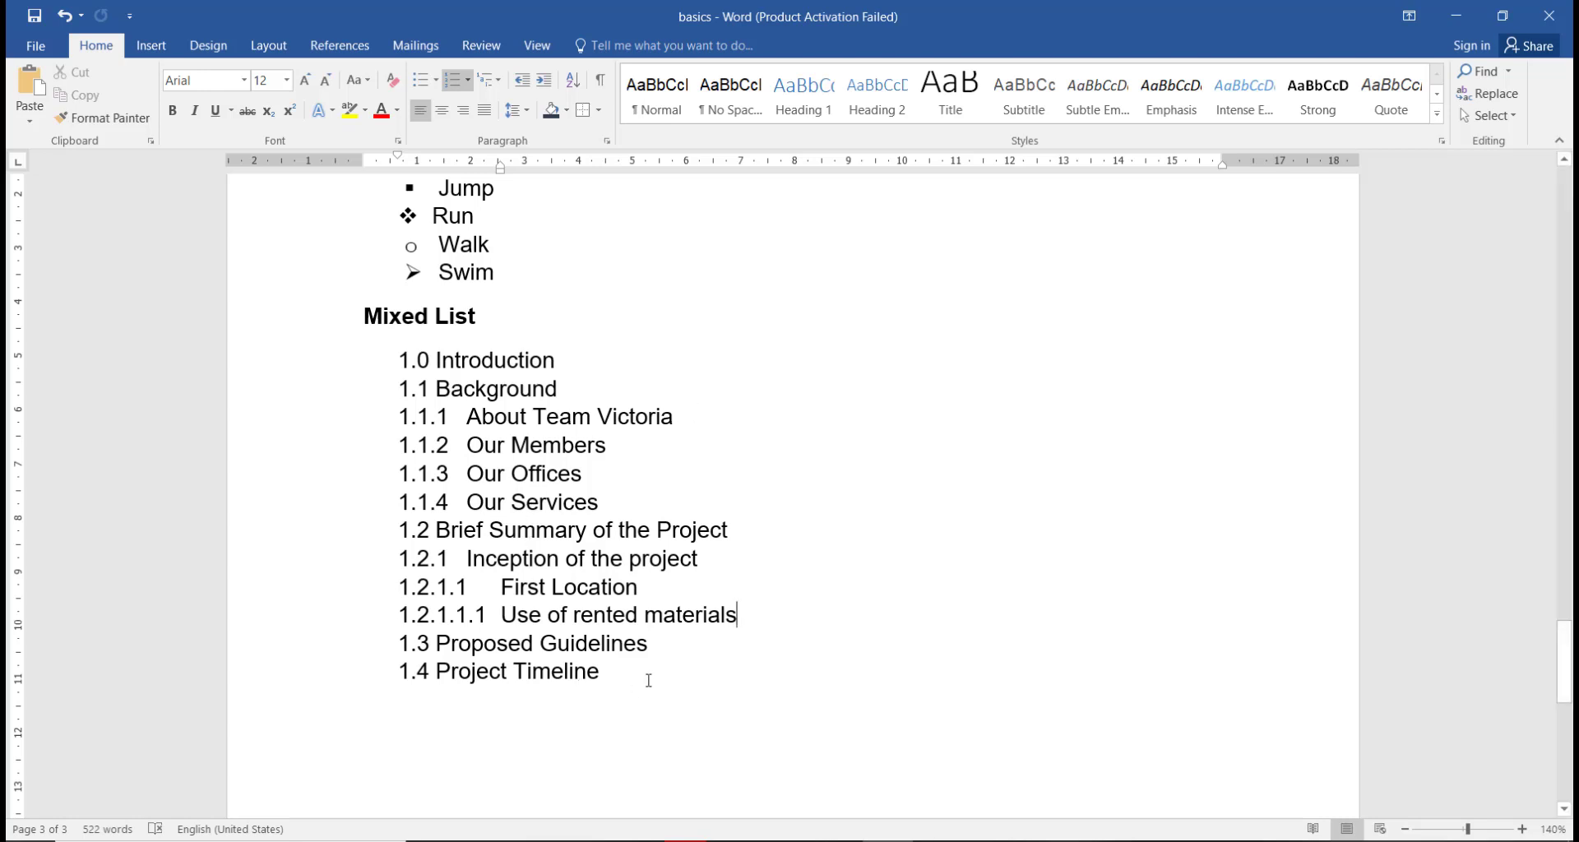
# Duplicate the whole mixed list, from "Introduction" to "Project Timeline", a few lines below the original
pyautogui.click(752, 667)
pyautogui.press('Return')
pyautogui.press('Return')
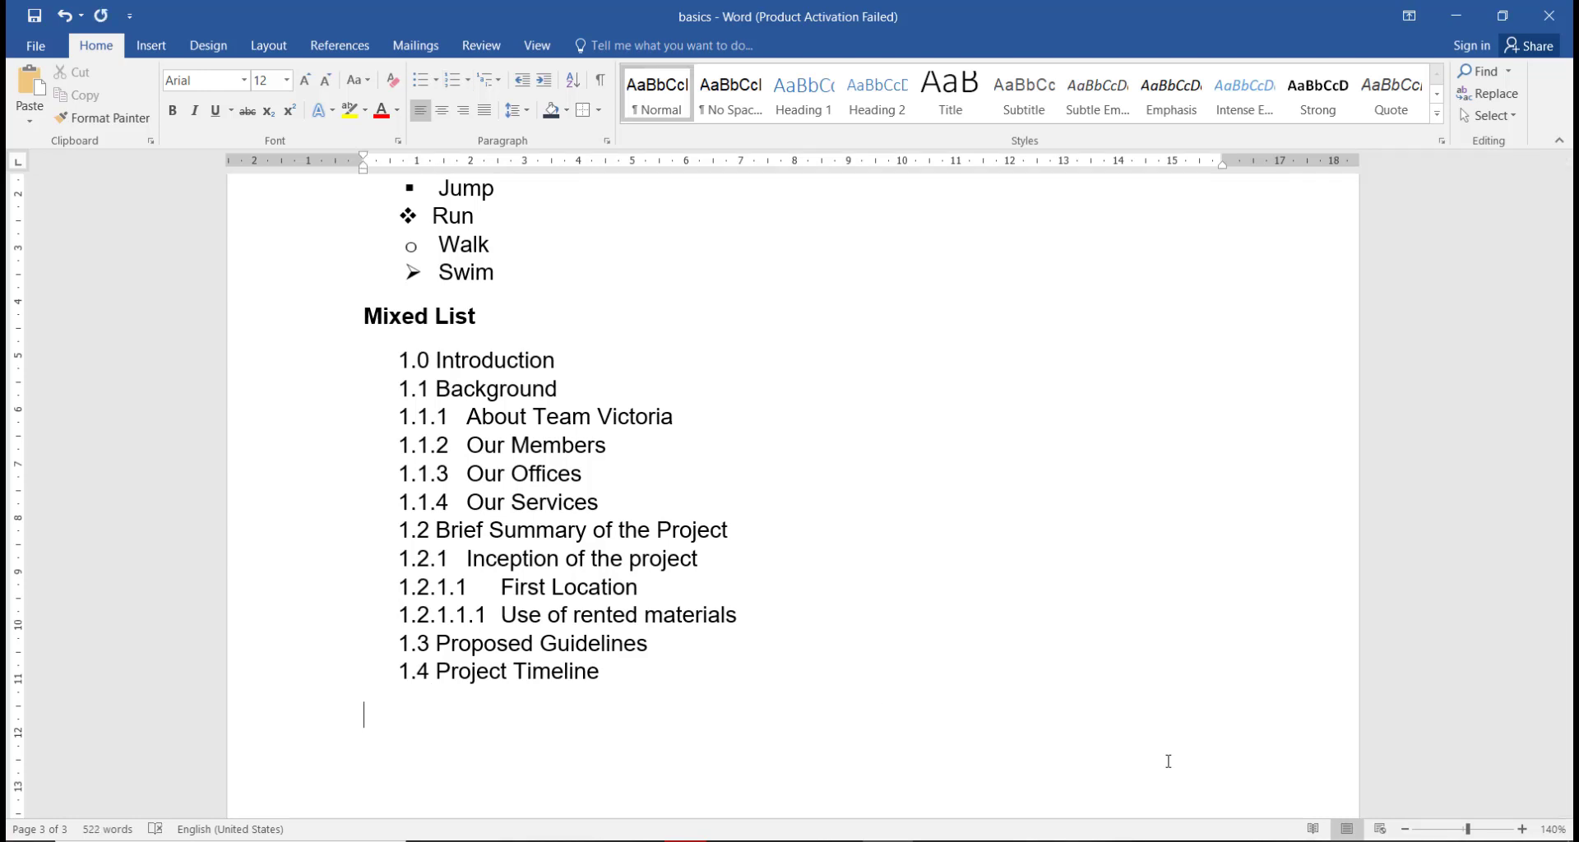
pyautogui.click(632, 672)
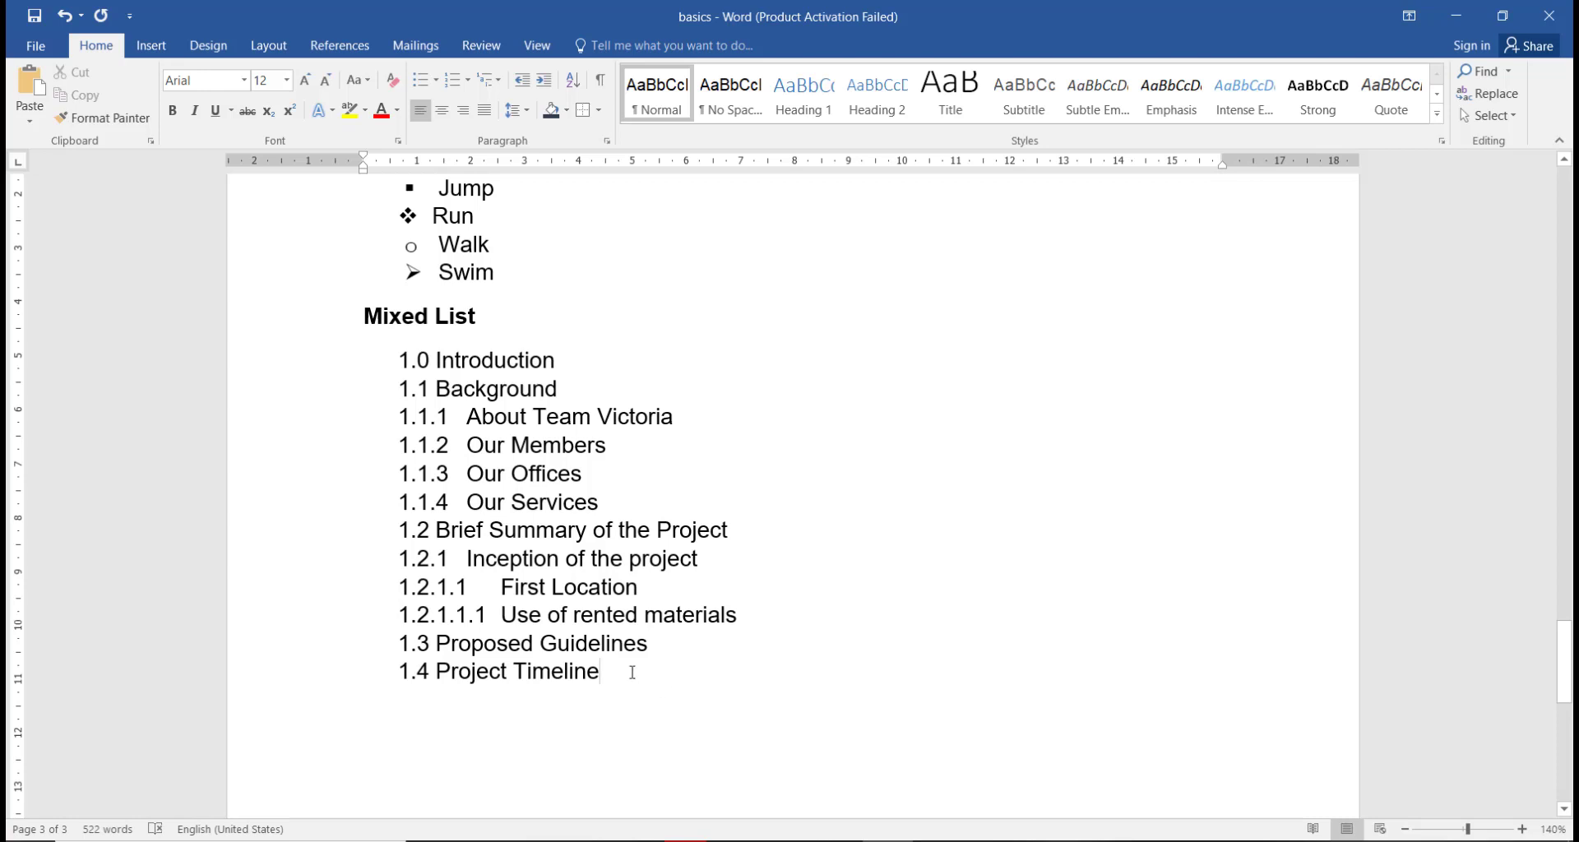
pyautogui.moveTo(632, 672); pyautogui.dragTo(377, 360)
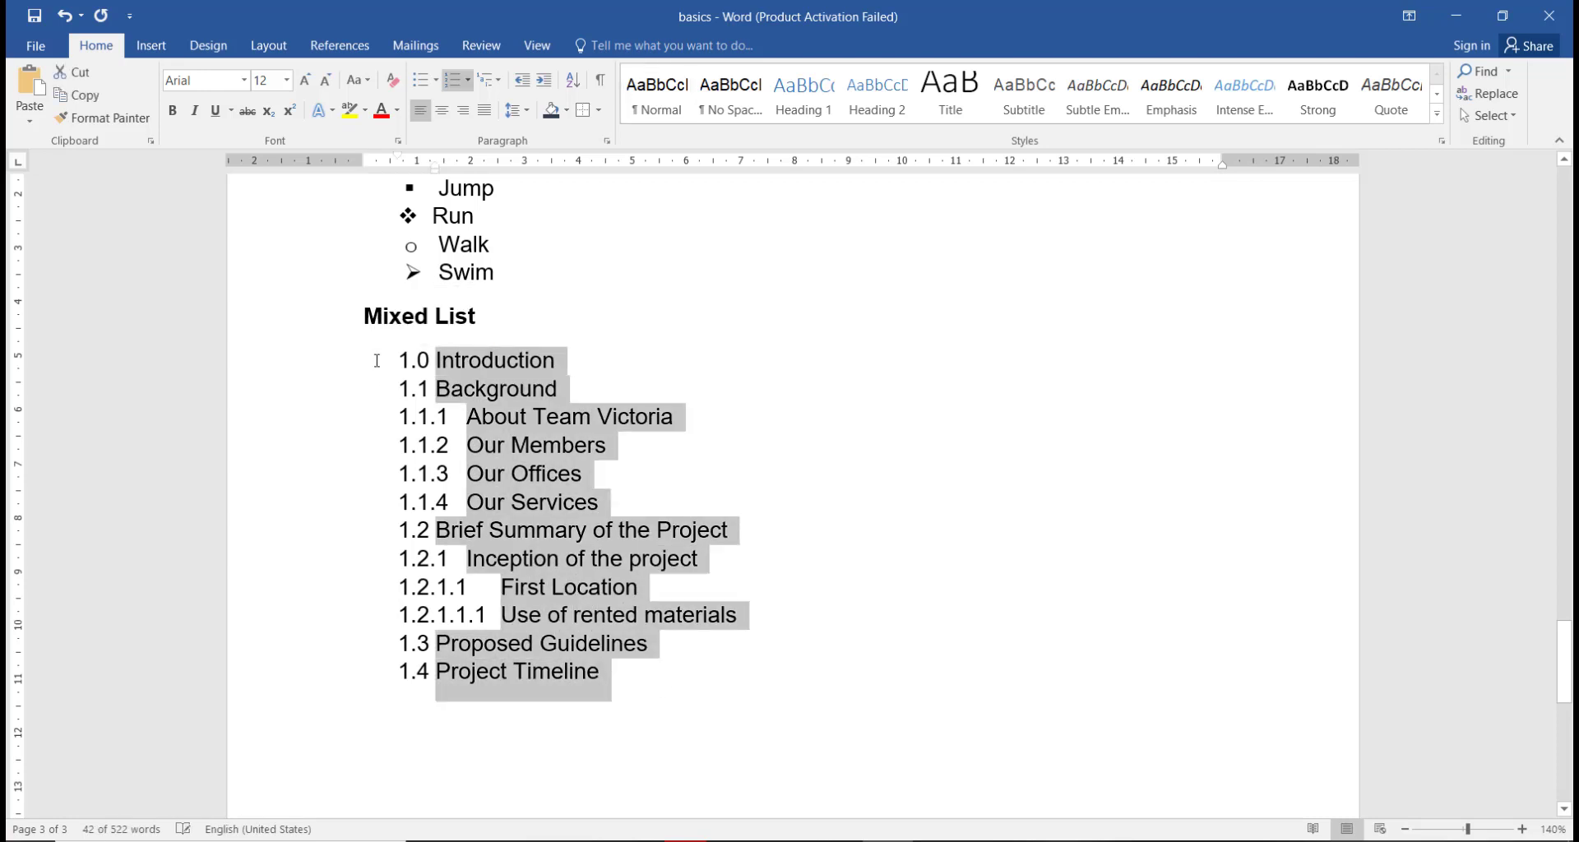
pyautogui.scroll(-2, 437, 593)
pyautogui.click(436, 592)
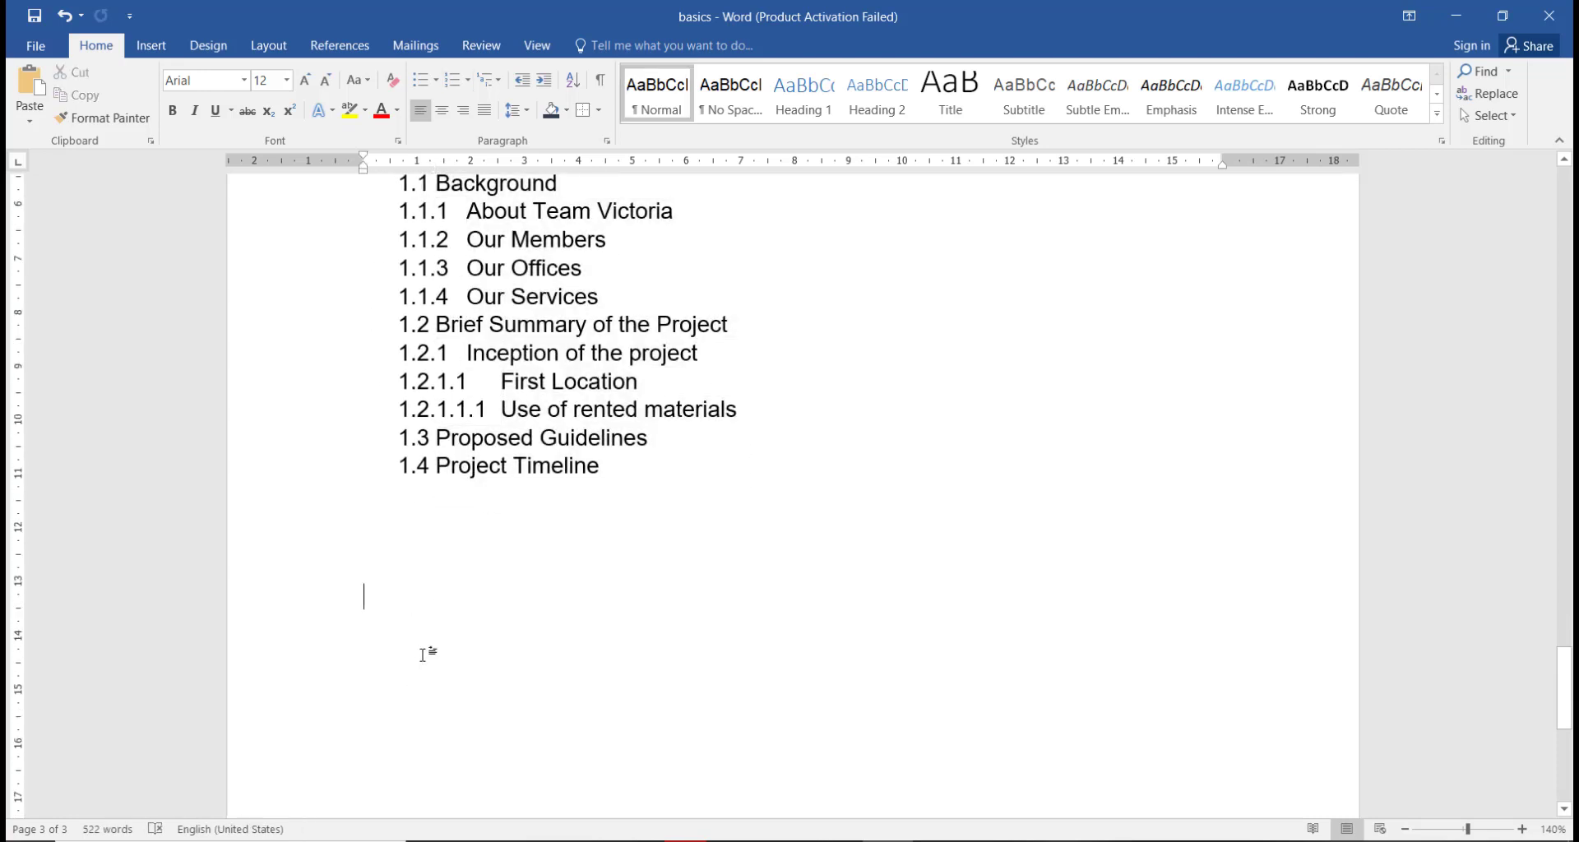
pyautogui.write('1.5 Introduction 1.6 Background 1.6.1 About Team Victoria 1.6.2 Our Members 1.6.3 Our Offices 1.6.4 Our Services 1.7 Brief Summary of the Project 1.7.1 Inception of the project 1.7.1.1 First Location 1.7.1.1.1 Use of rented materials 1.8 Proposed Guidelines 1.9 Project Timeline')
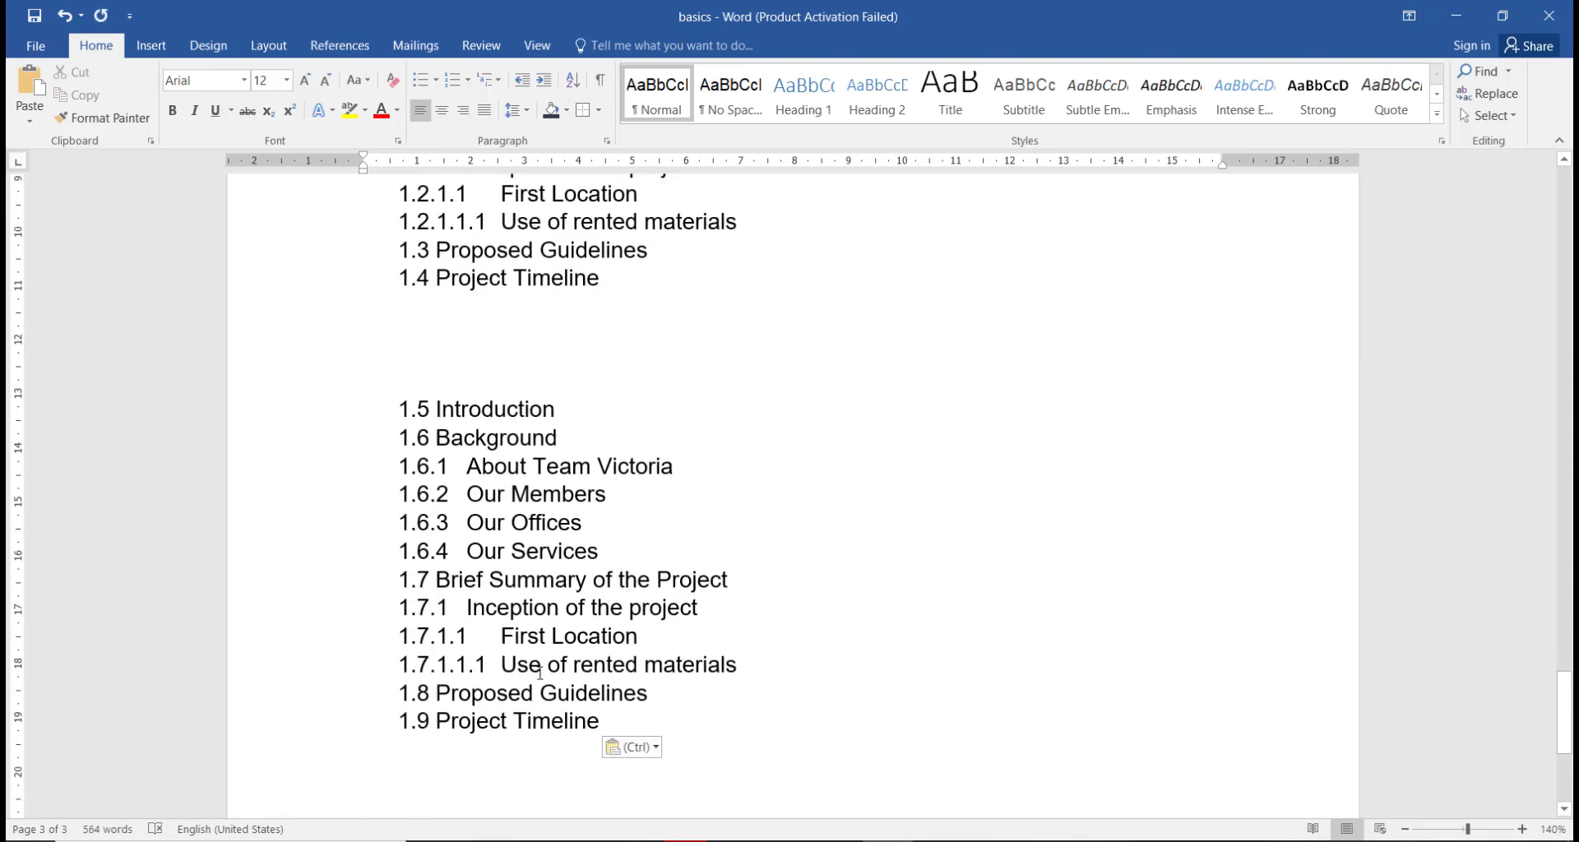
# Copy the duplicated list and apply the 1), a), i) multilevel format from the list library to it
pyautogui.moveTo(539, 745); pyautogui.dragTo(370, 405)
pyautogui.hotkey('ctrl', 'c')
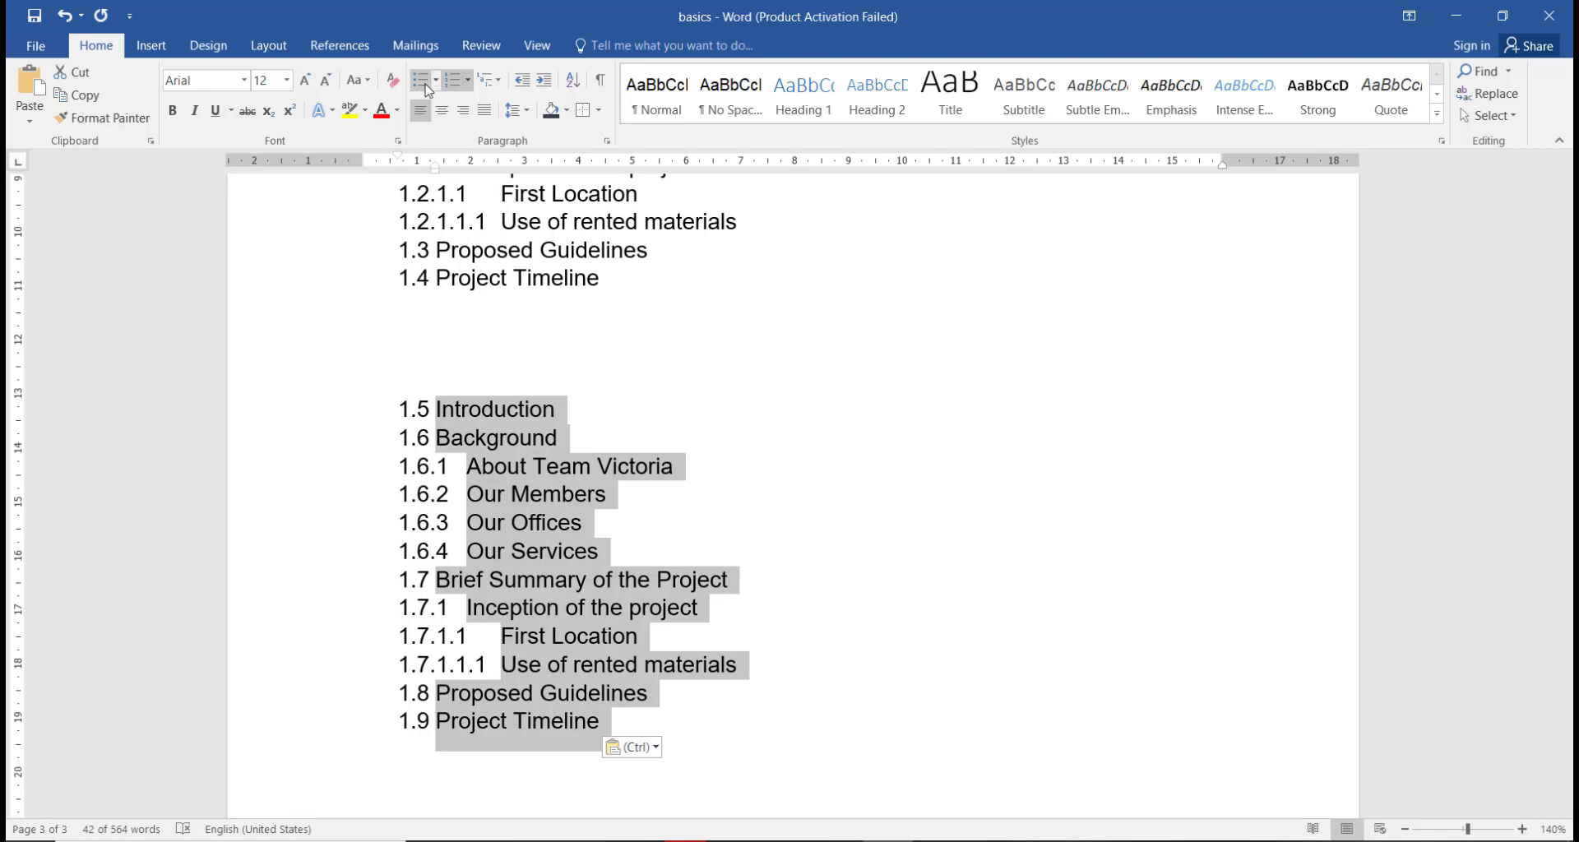
pyautogui.click(420, 80)
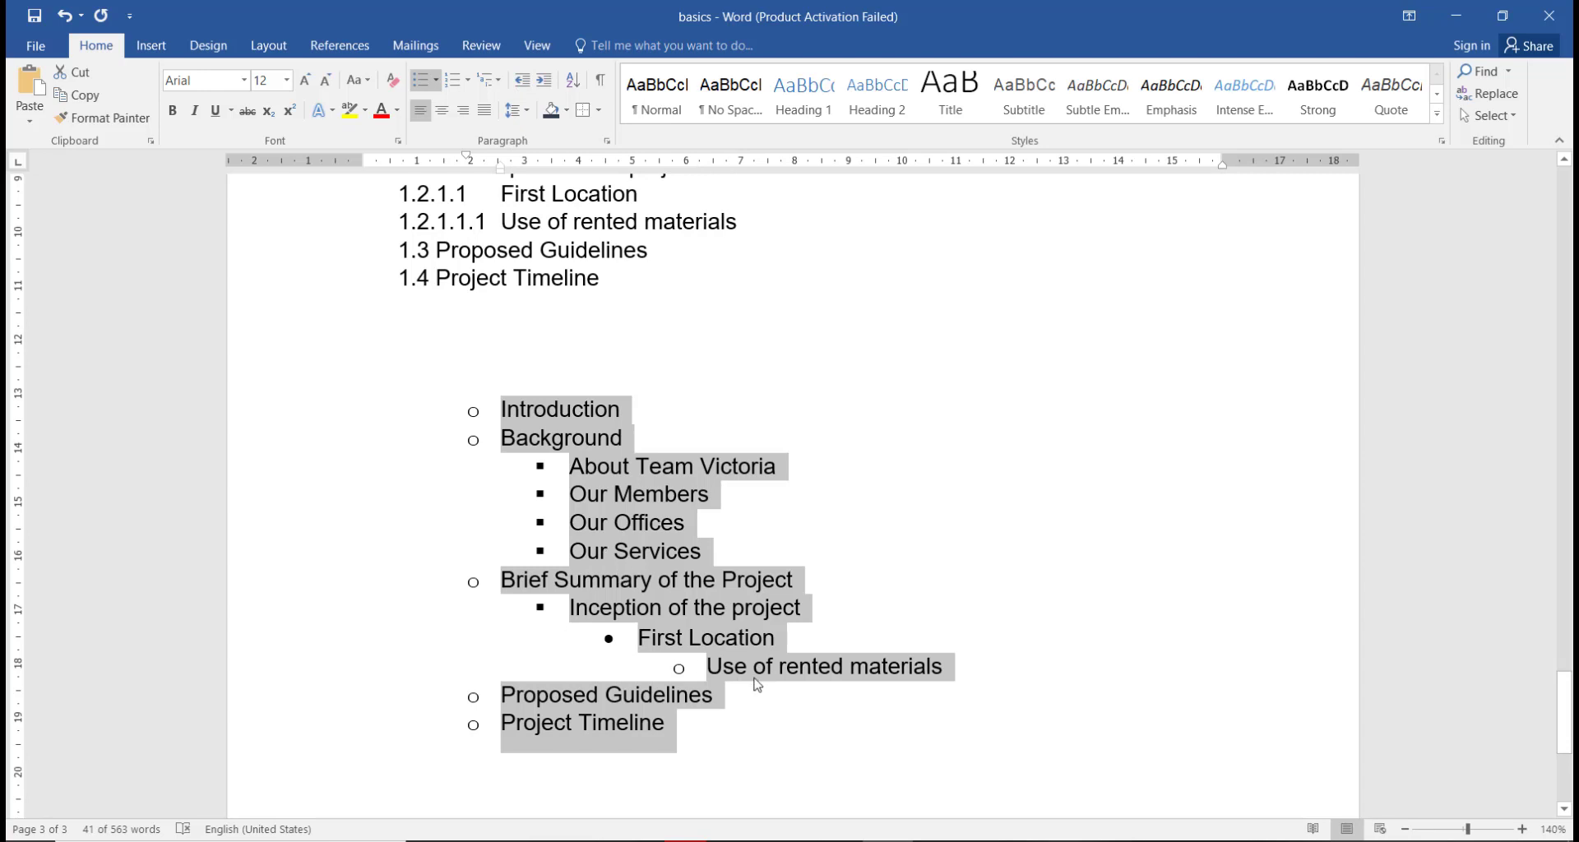
pyautogui.click(485, 82)
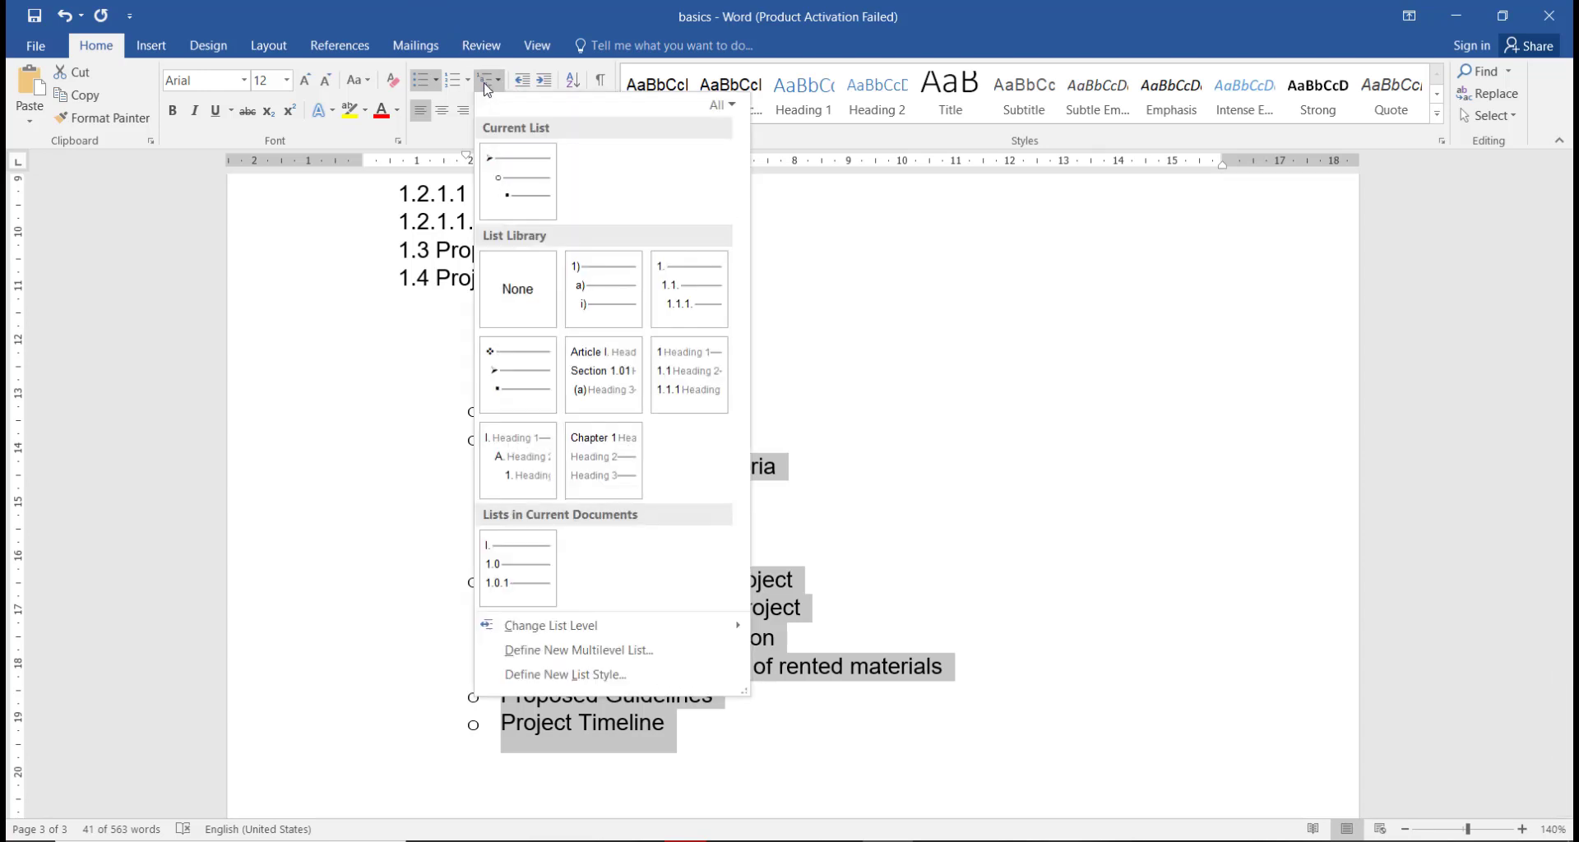
pyautogui.click(604, 310)
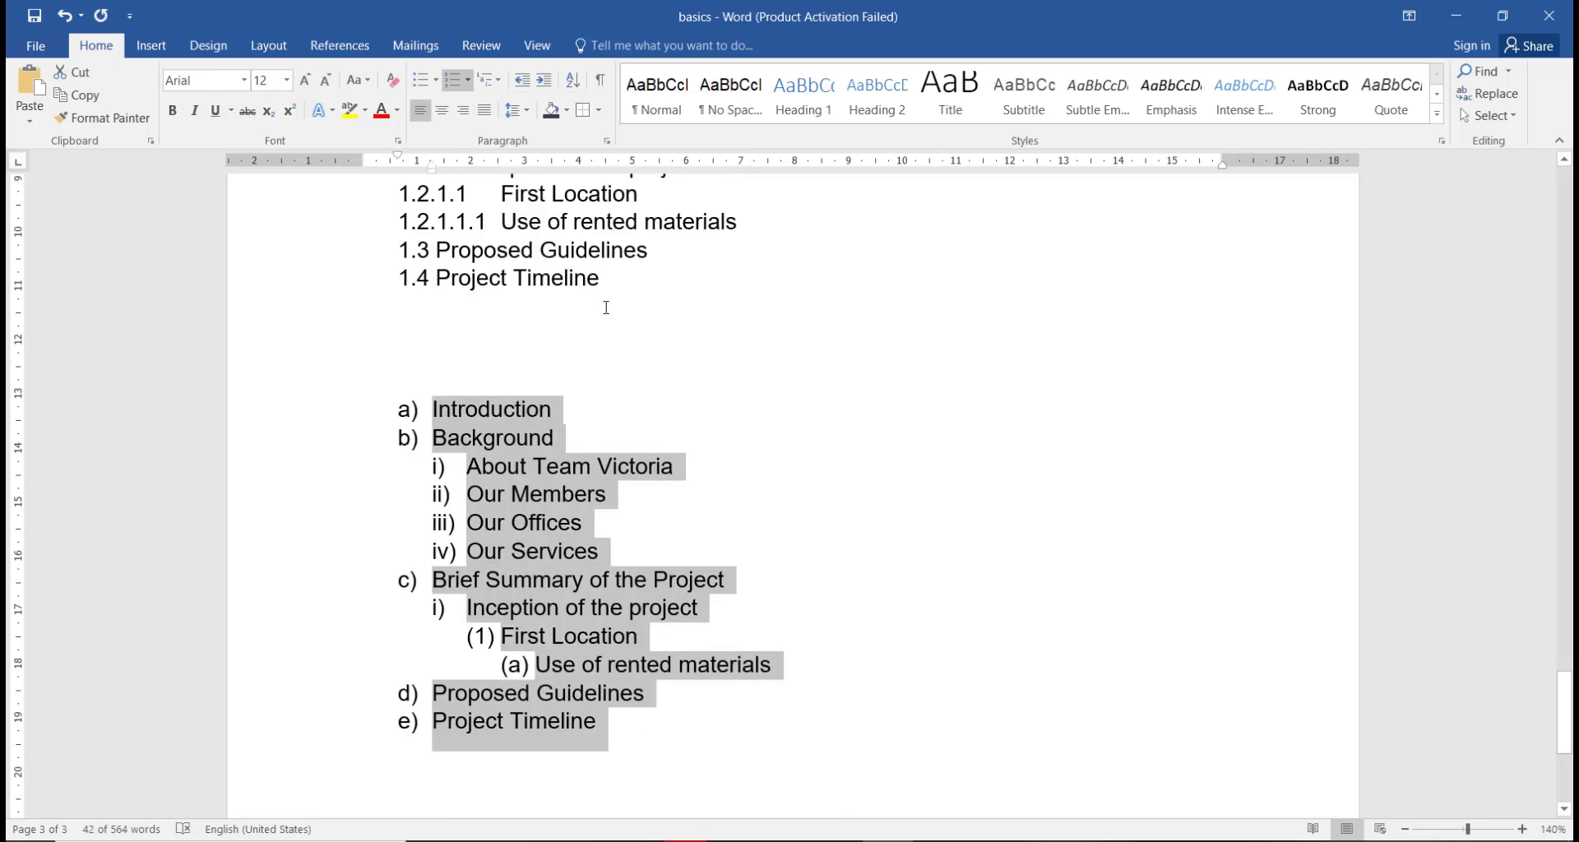
# Compare the numbering and indentation of the original mixed list with those of the lettered copy below it
pyautogui.scroll(3, 714, 459)
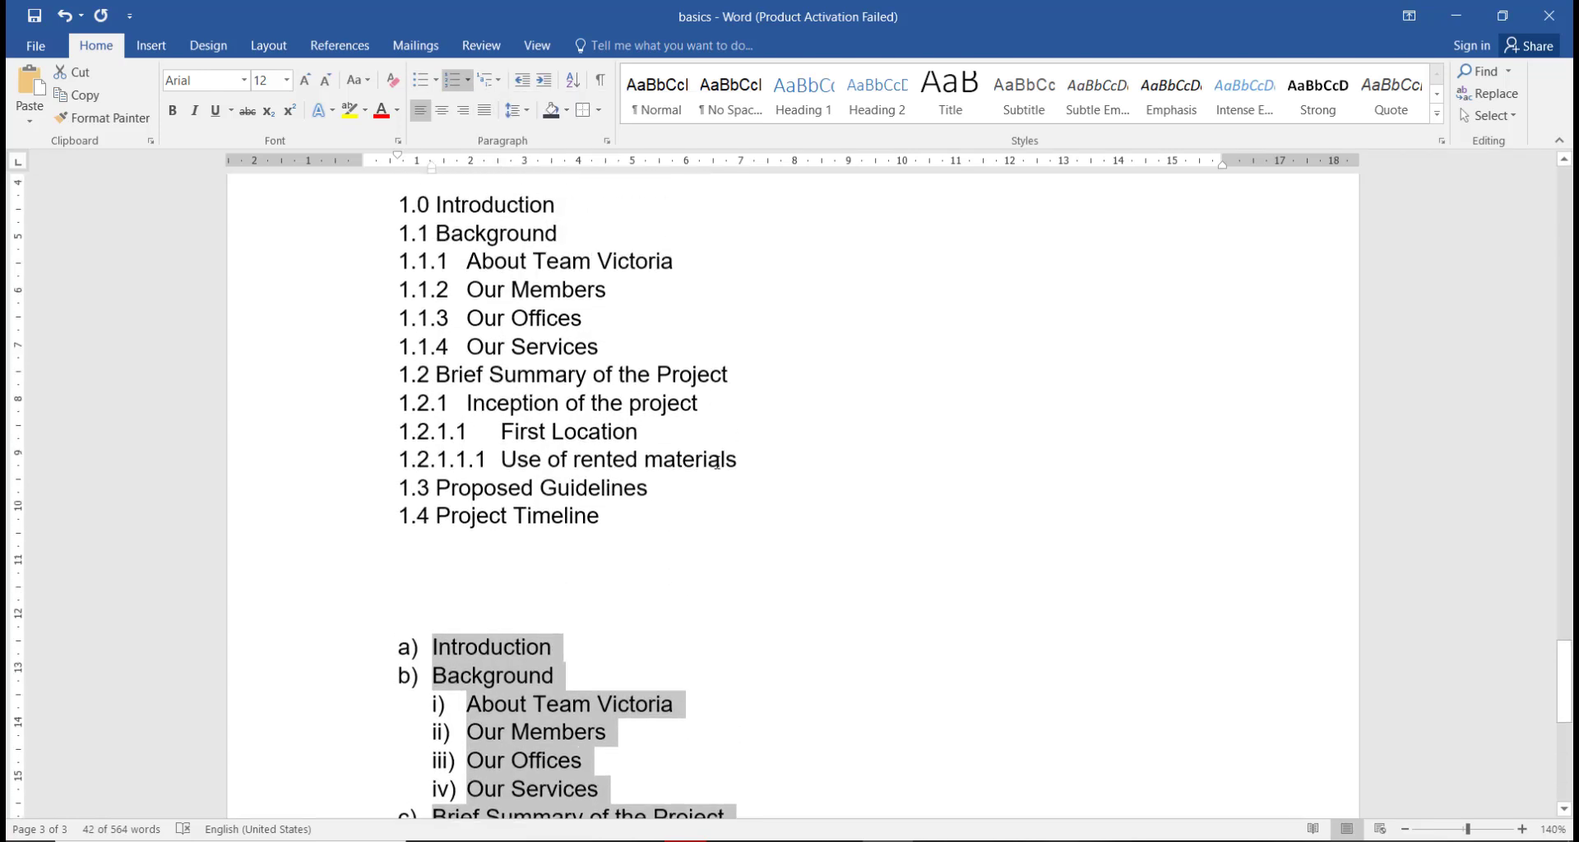
pyautogui.scroll(2, 715, 462)
pyautogui.scroll(-6, 715, 462)
pyautogui.scroll(2, 718, 464)
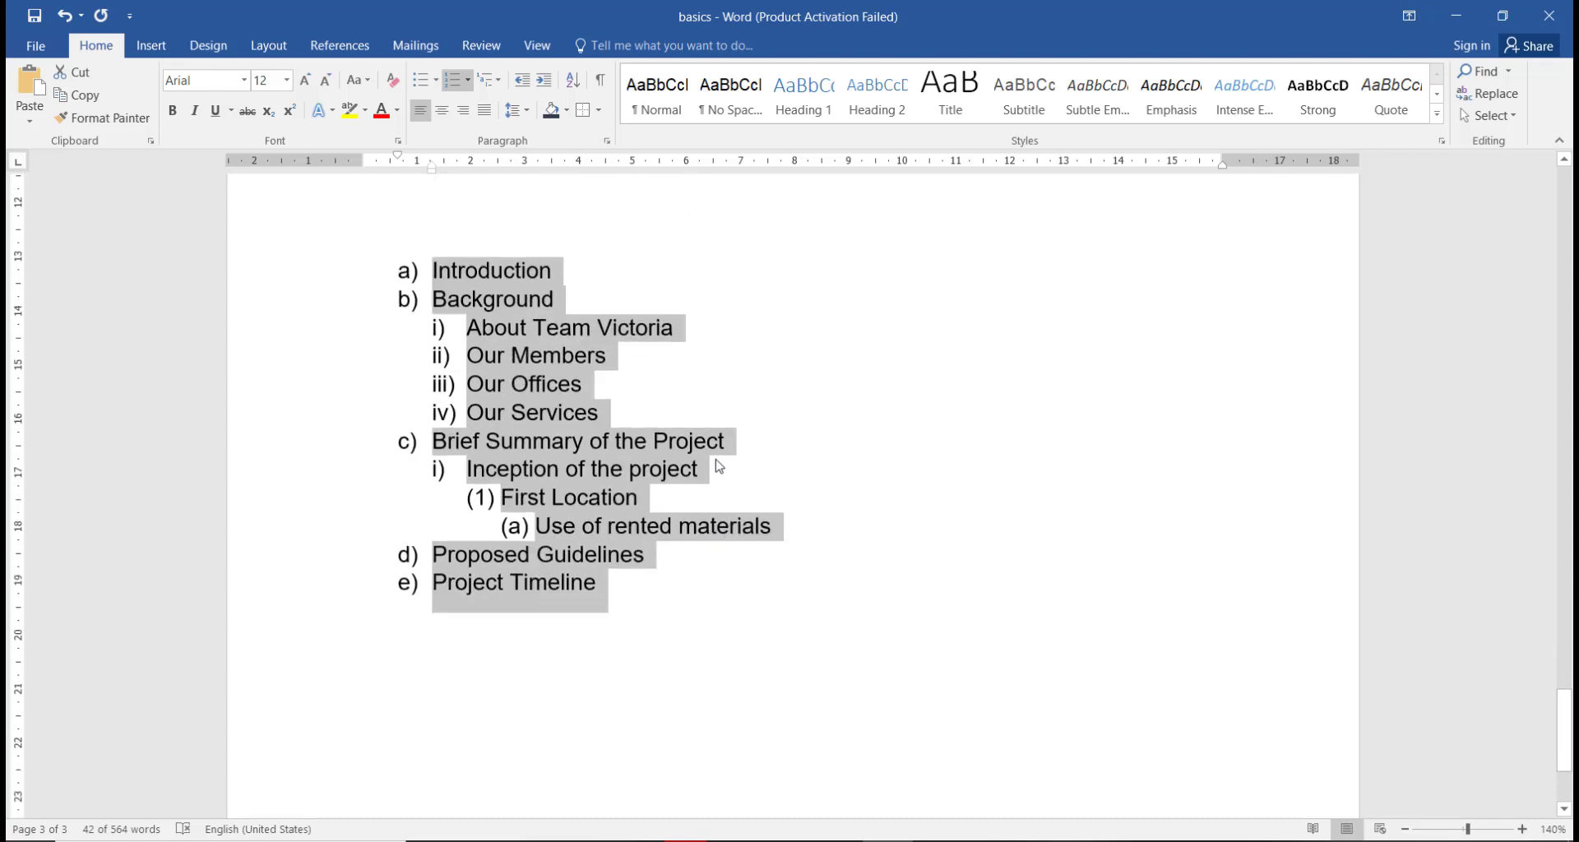
pyautogui.scroll(4, 715, 464)
pyautogui.scroll(-4, 717, 463)
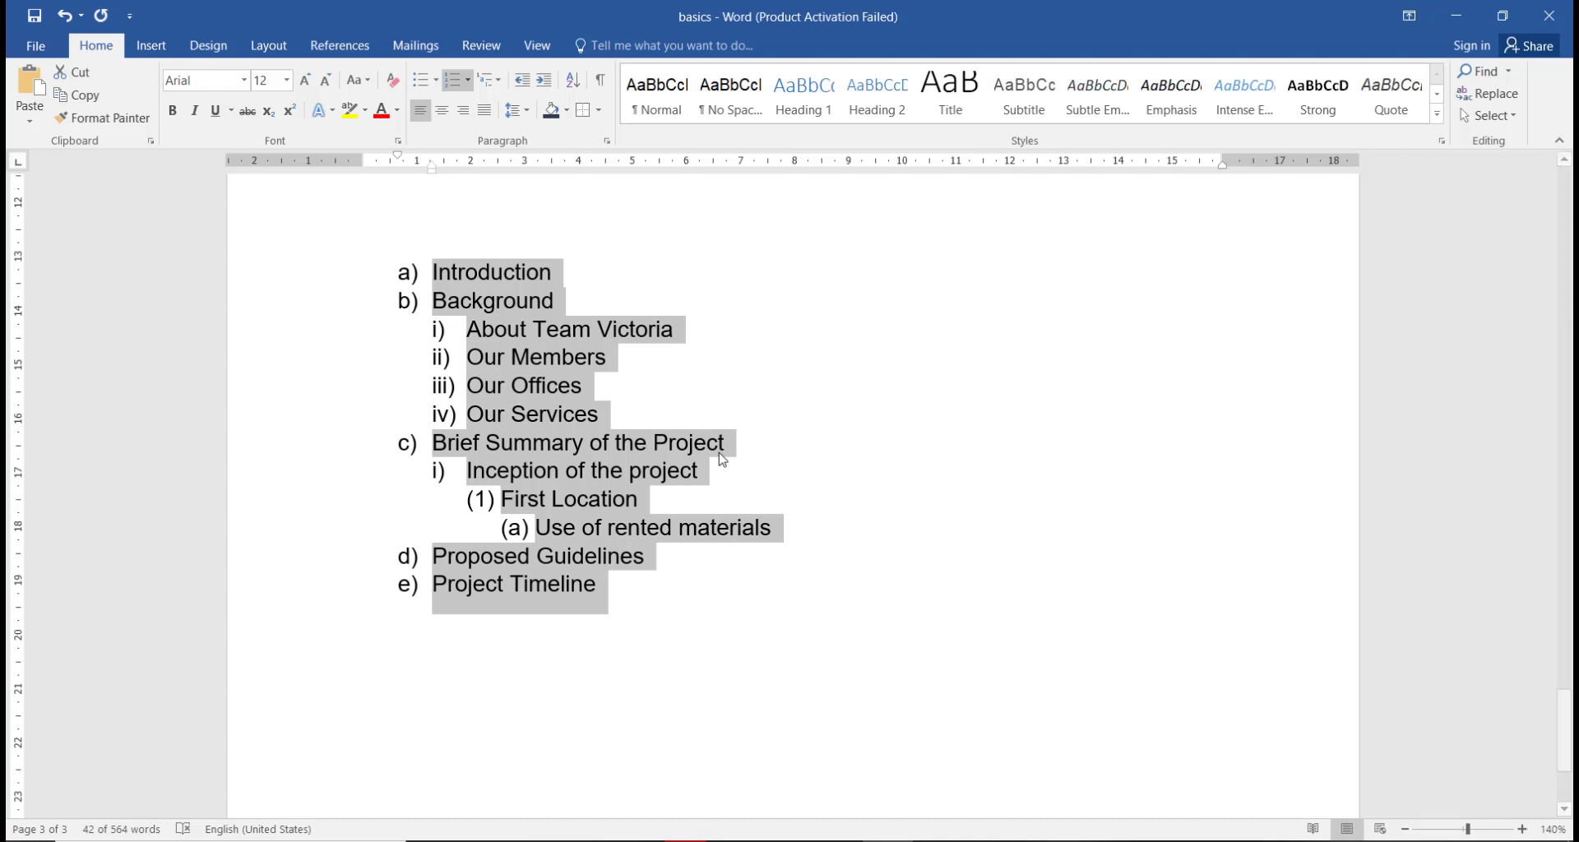
pyautogui.scroll(3, 574, 422)
pyautogui.scroll(2, 578, 430)
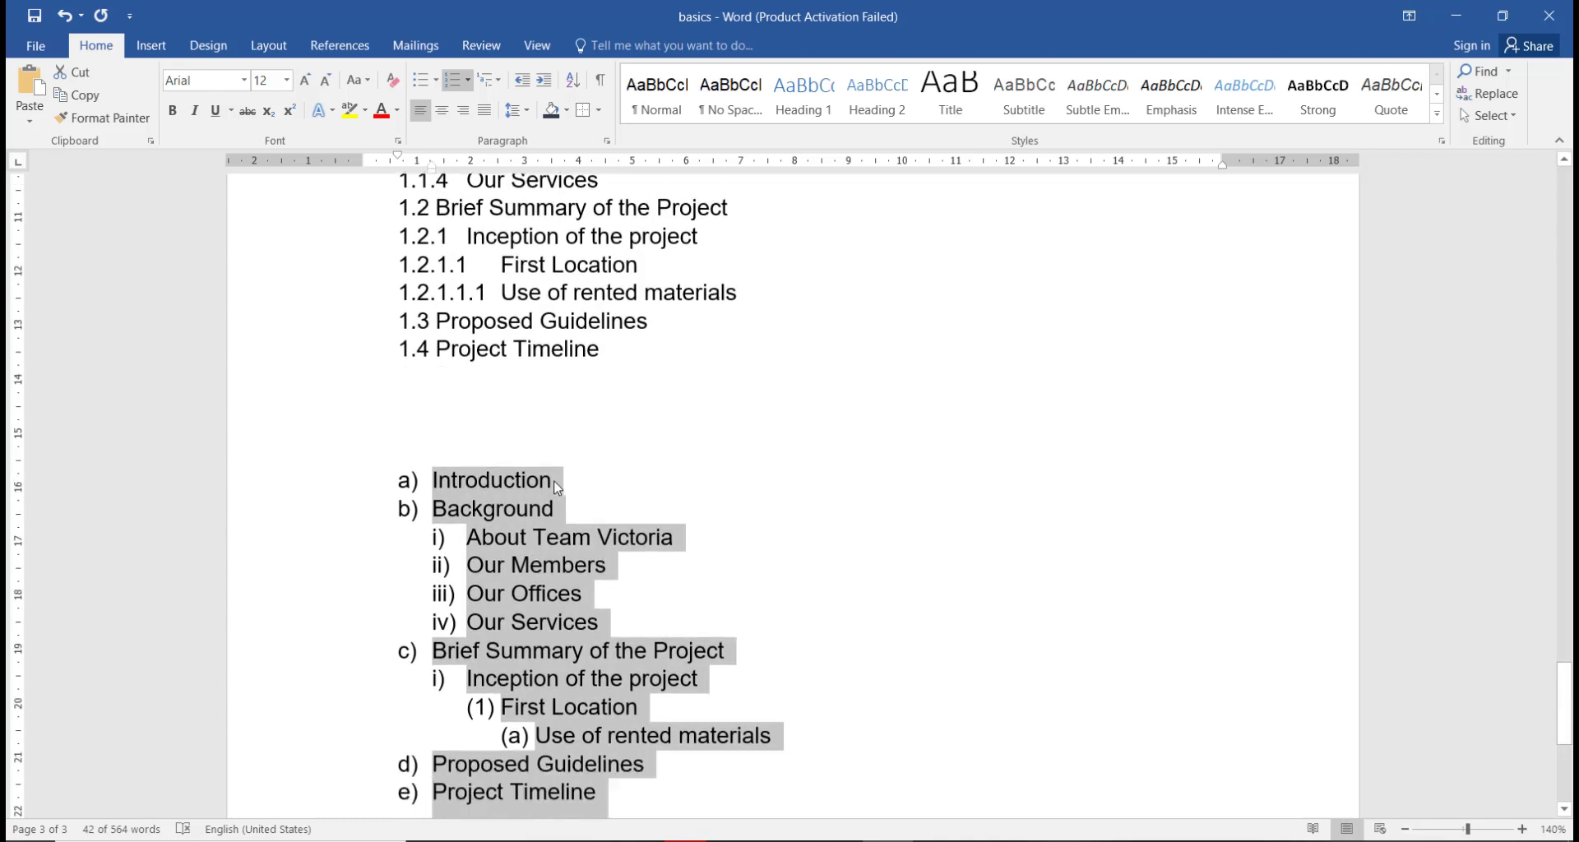
# Paste another copy of the list below the lettered version, leaving a blank line between them
pyautogui.scroll(-9, 567, 461)
pyautogui.click(521, 494)
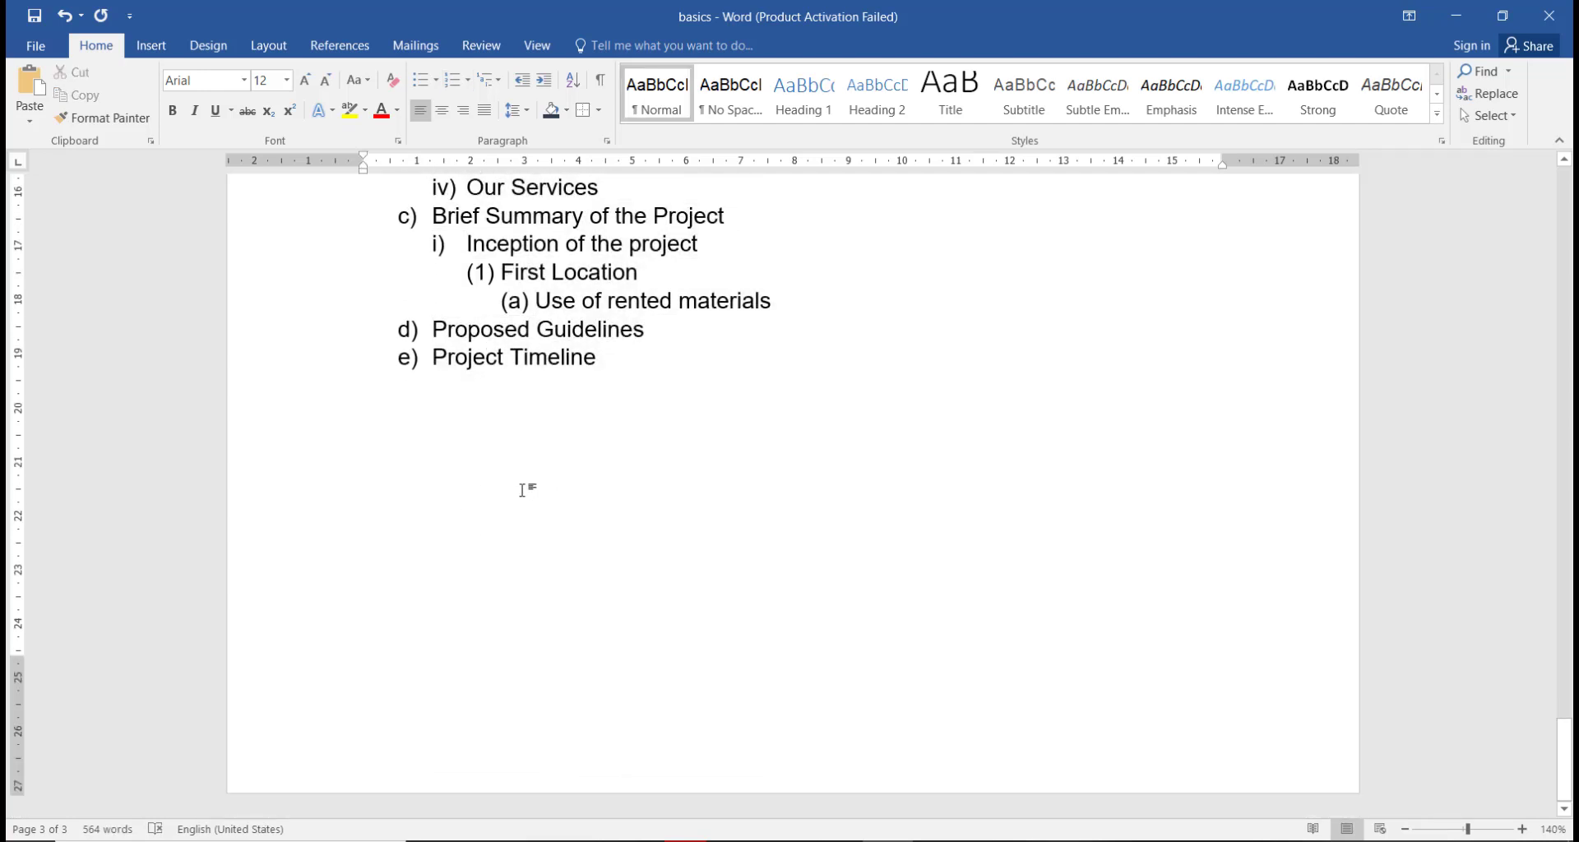
pyautogui.press('Return')
pyautogui.hotkey('ctrl', 'v')
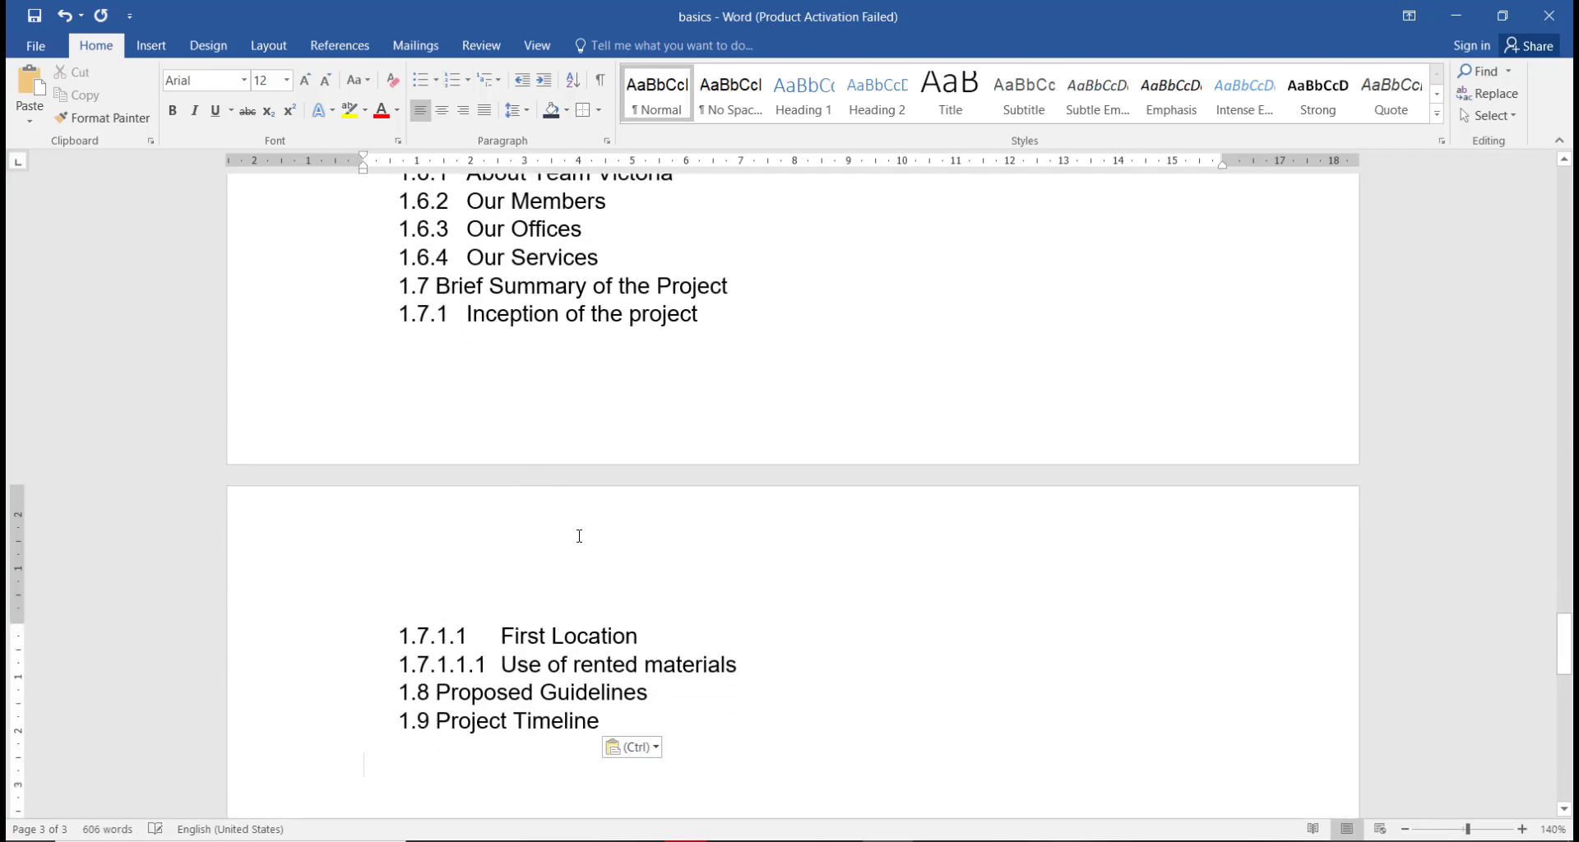
# Convert the newly pasted list, from "Introduction" to "Project Timeline", into a multilevel bulleted list
pyautogui.moveTo(599, 722); pyautogui.dragTo(398, 319)
pyautogui.scroll(3, 346, 515)
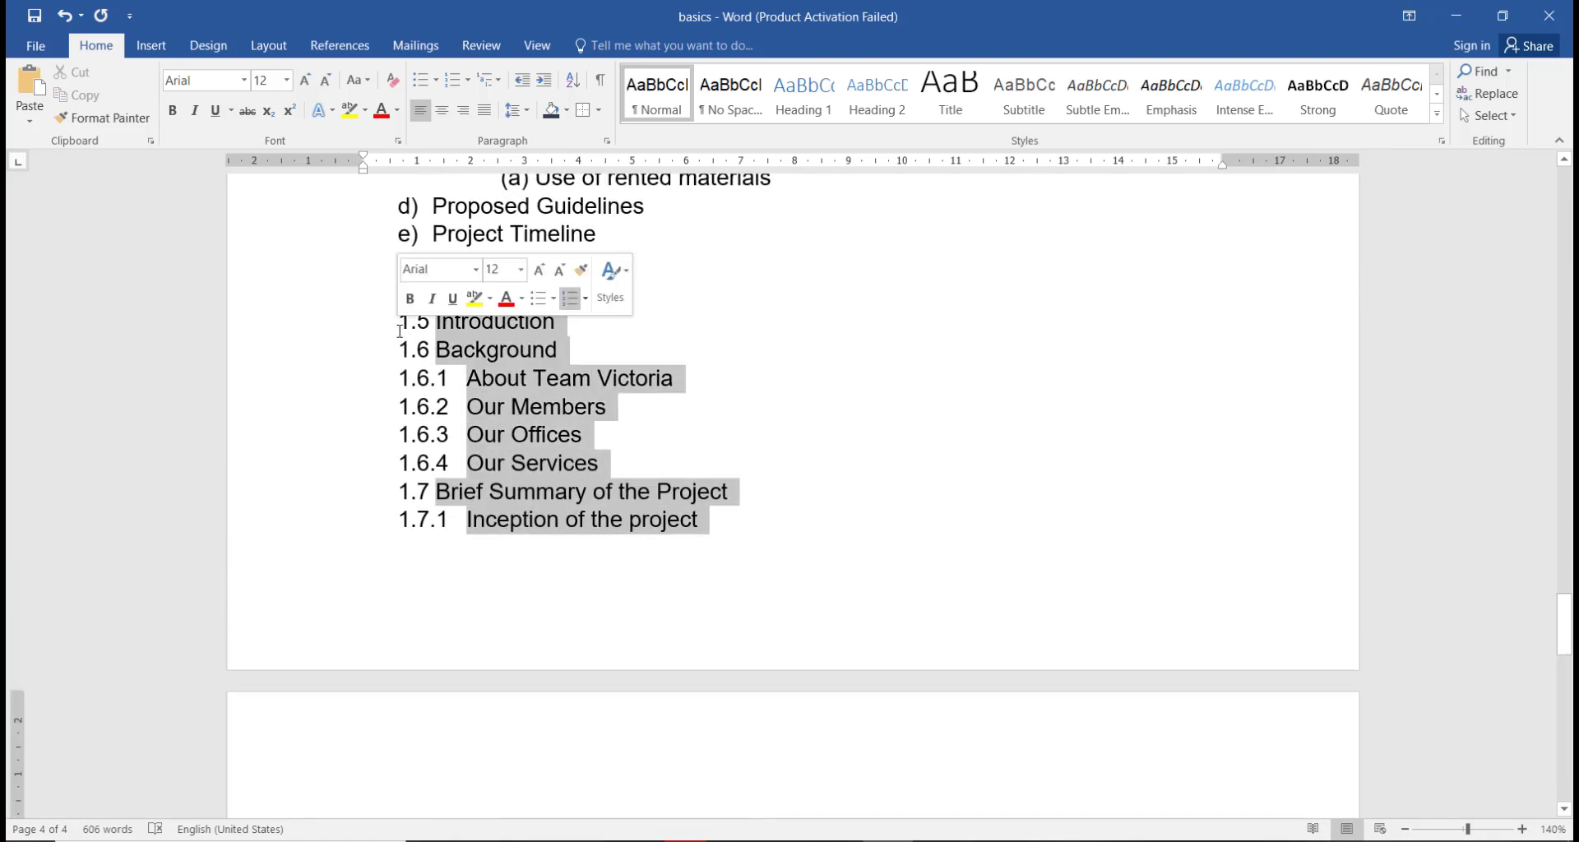
pyautogui.click(466, 375)
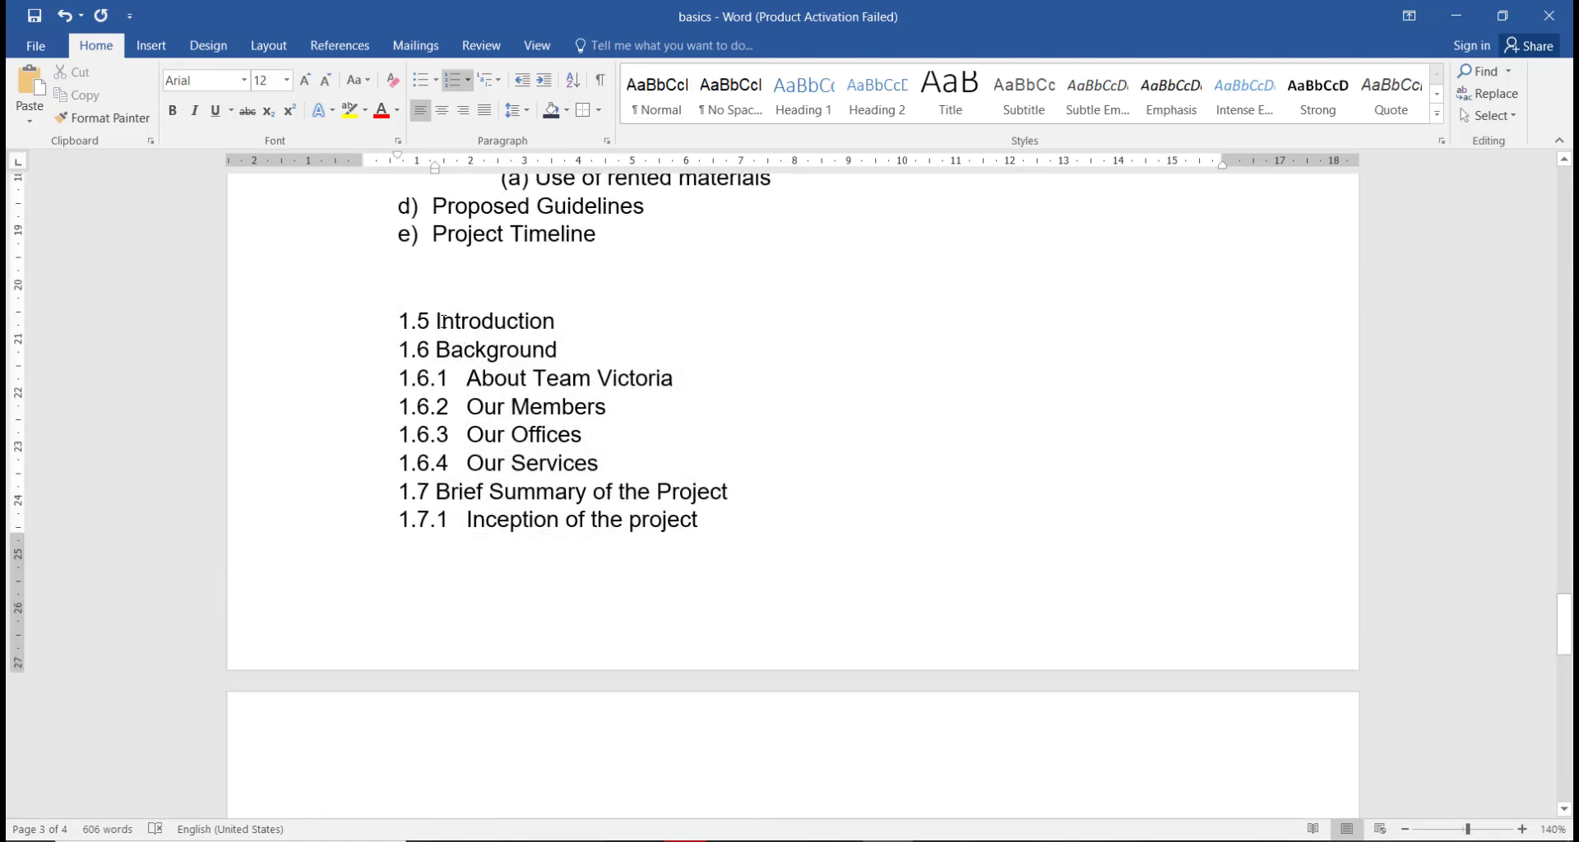
pyautogui.moveTo(436, 321); pyautogui.dragTo(581, 573)
pyautogui.scroll(-2, 514, 553)
pyautogui.scroll(-3, 557, 653)
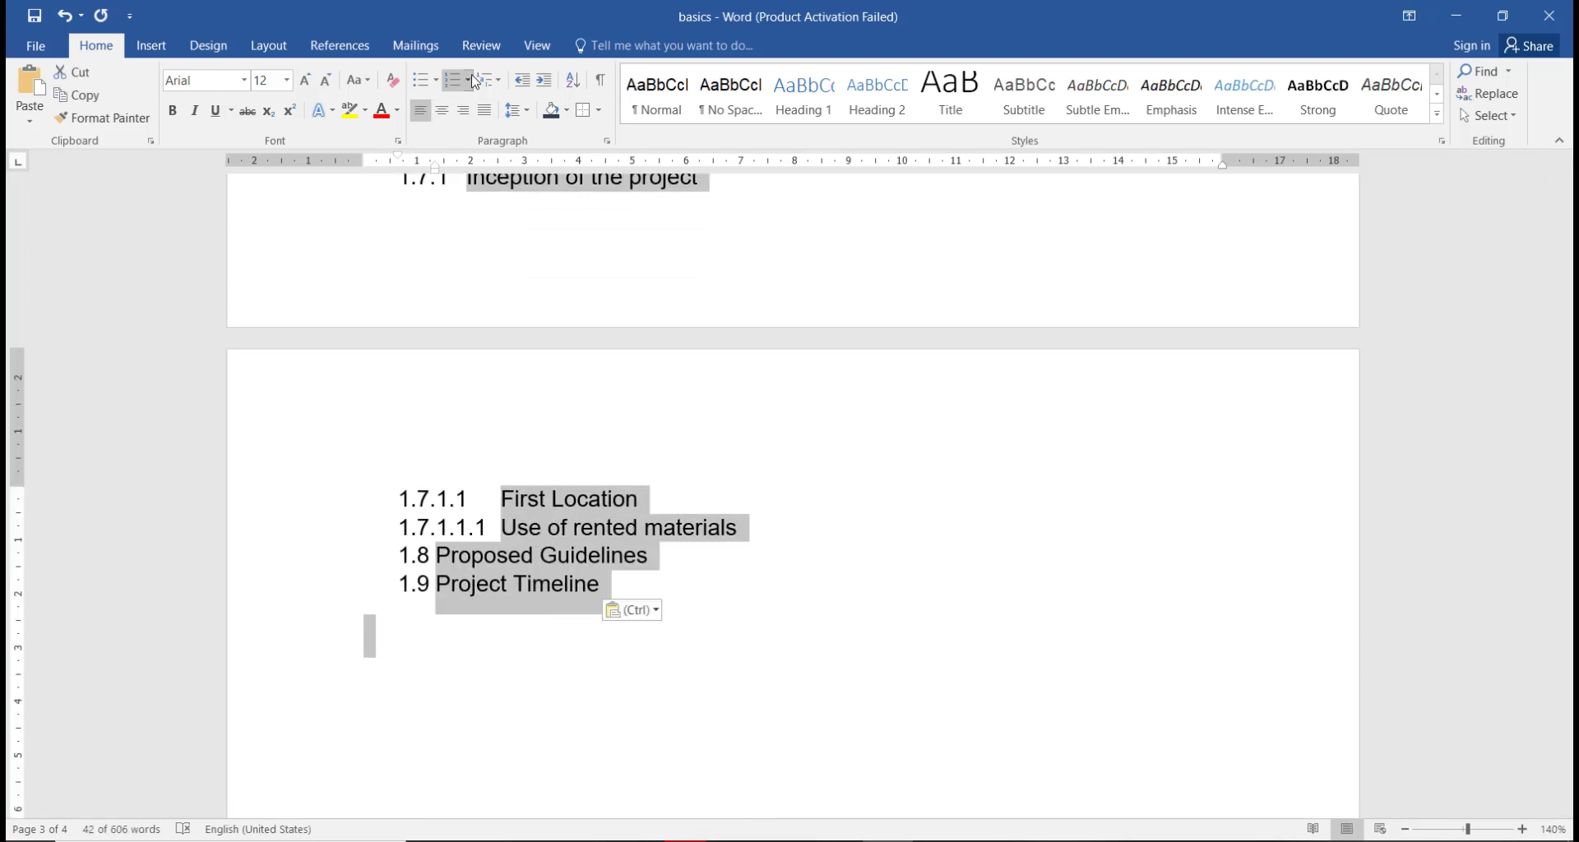
pyautogui.click(431, 84)
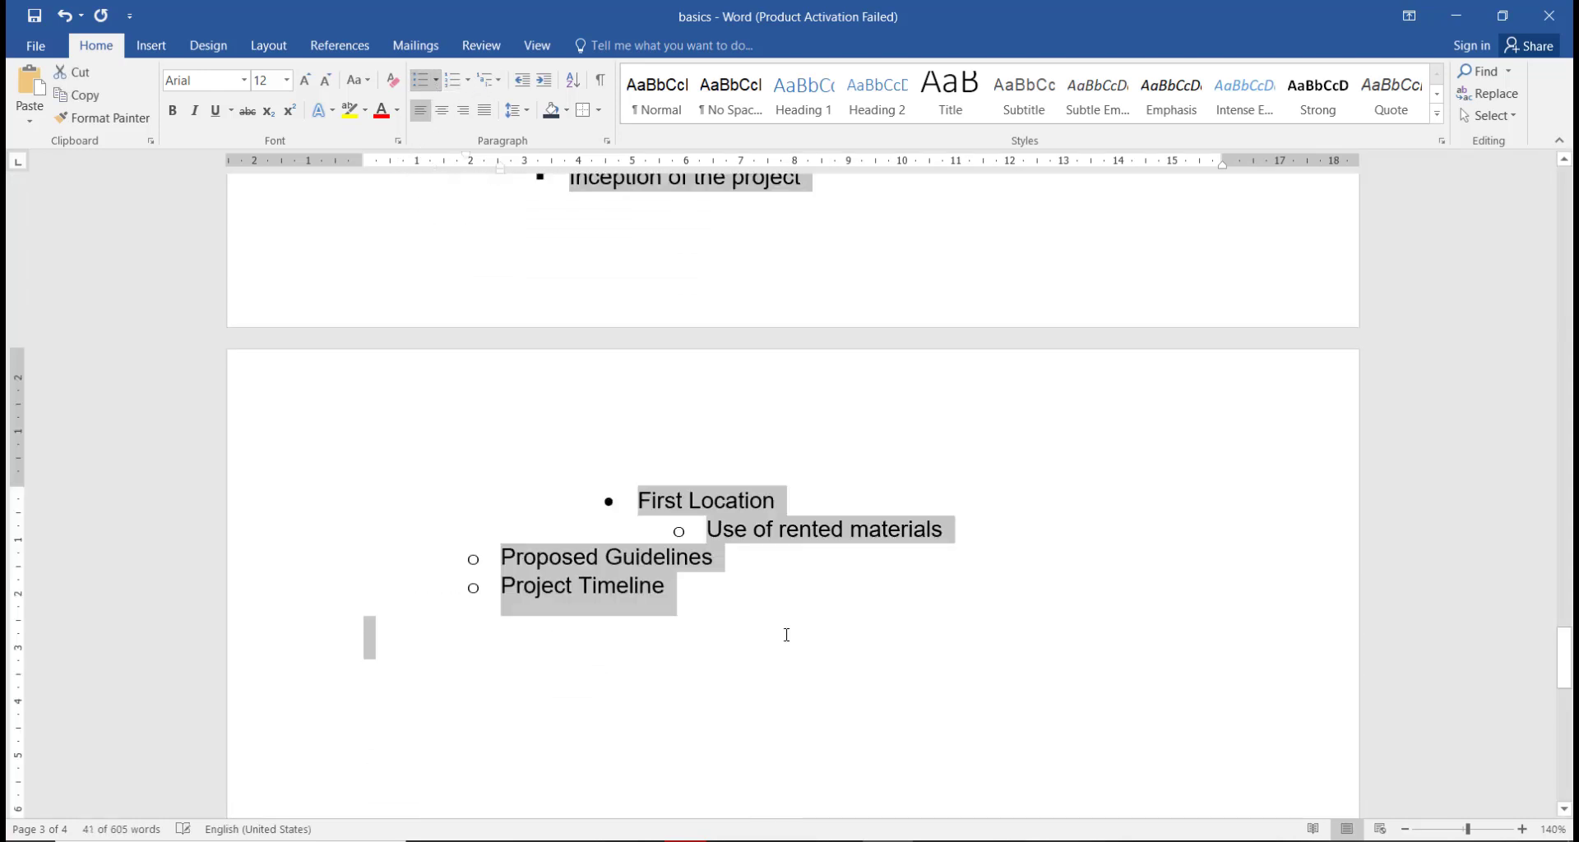
# Review the decimal, lettered and bulleted versions of the mixed list, comparing how each level is marked and indented
pyautogui.scroll(5, 777, 625)
pyautogui.scroll(8, 770, 616)
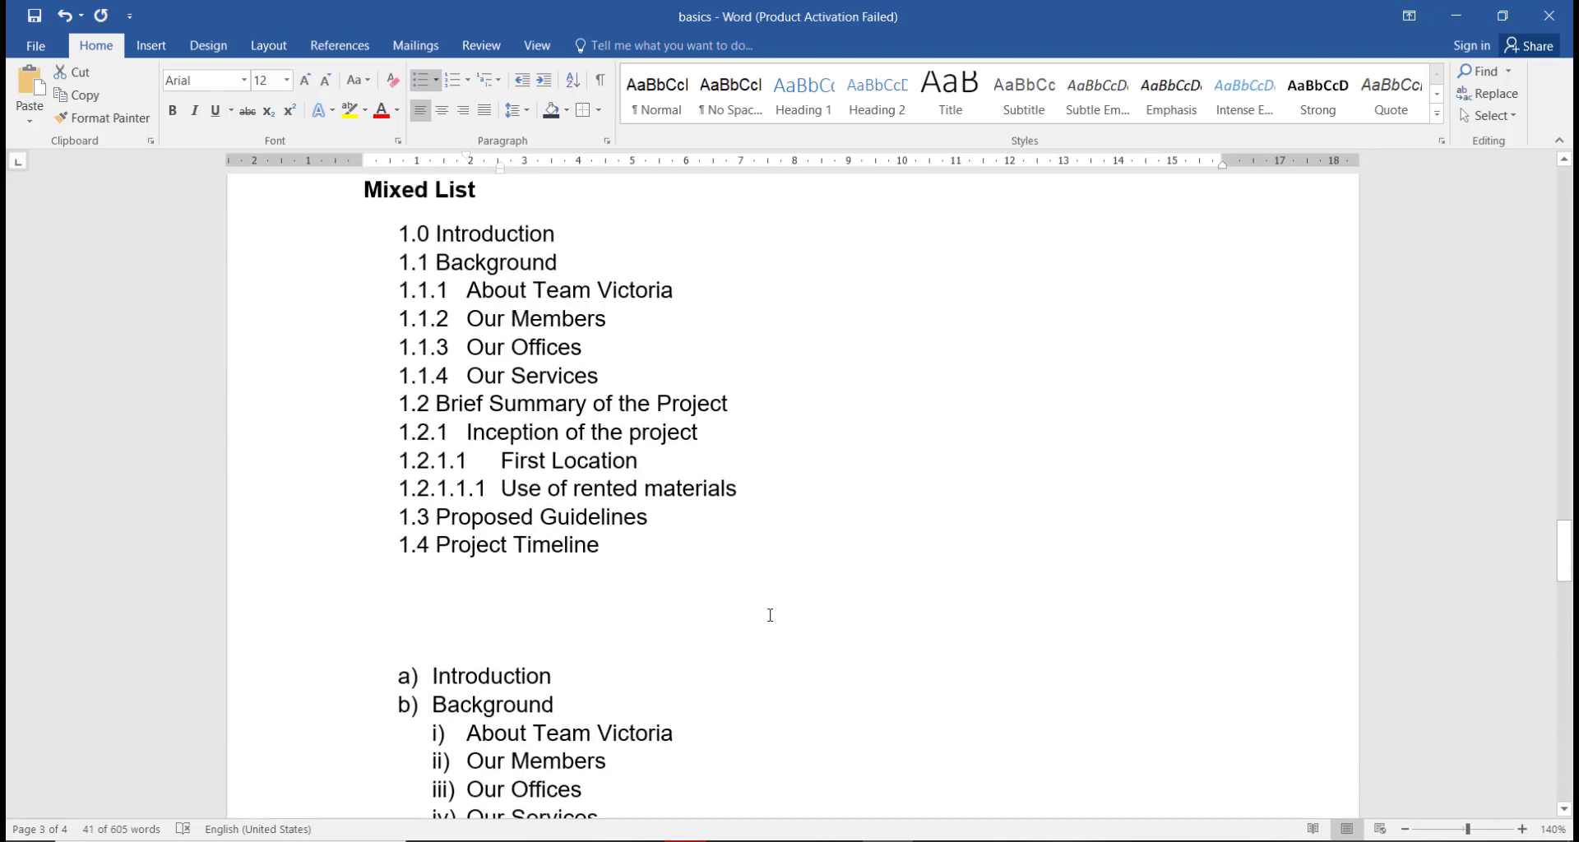
pyautogui.scroll(2, 770, 615)
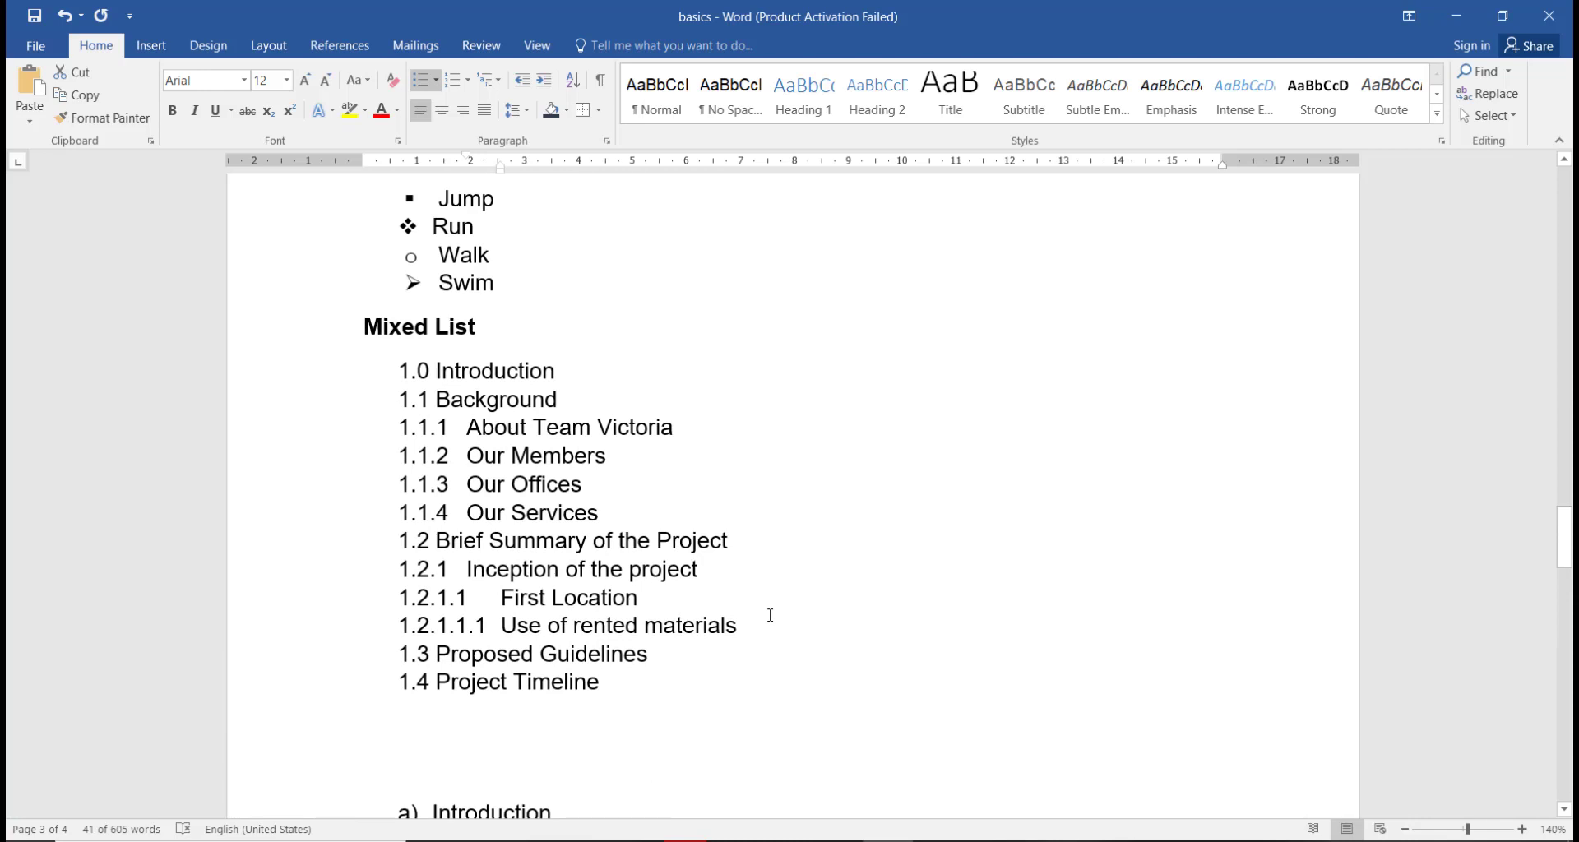
pyautogui.scroll(-8, 769, 616)
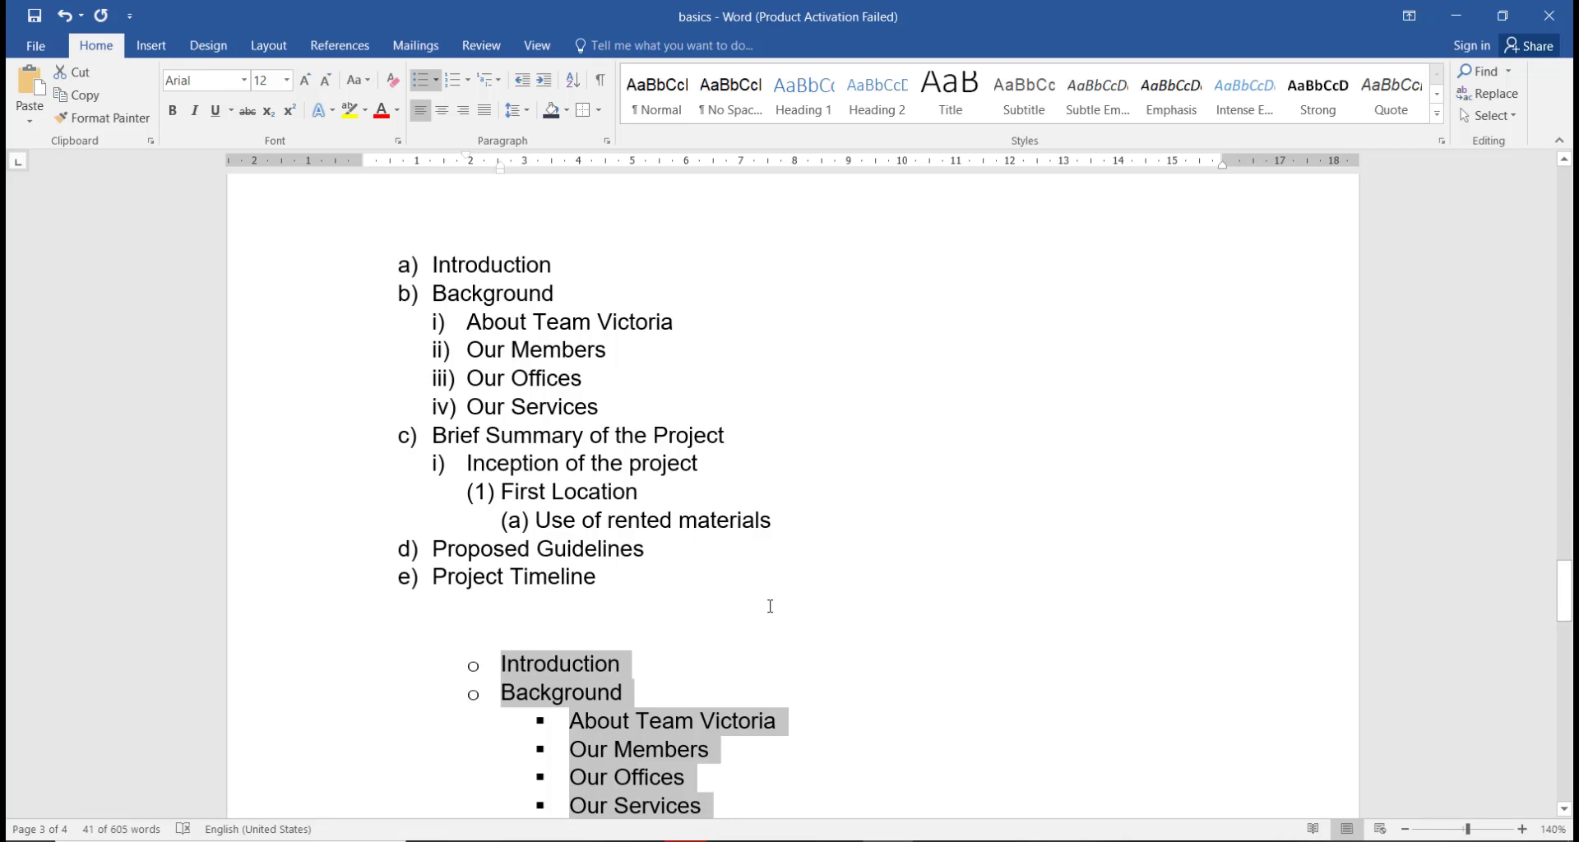
pyautogui.scroll(-7, 770, 606)
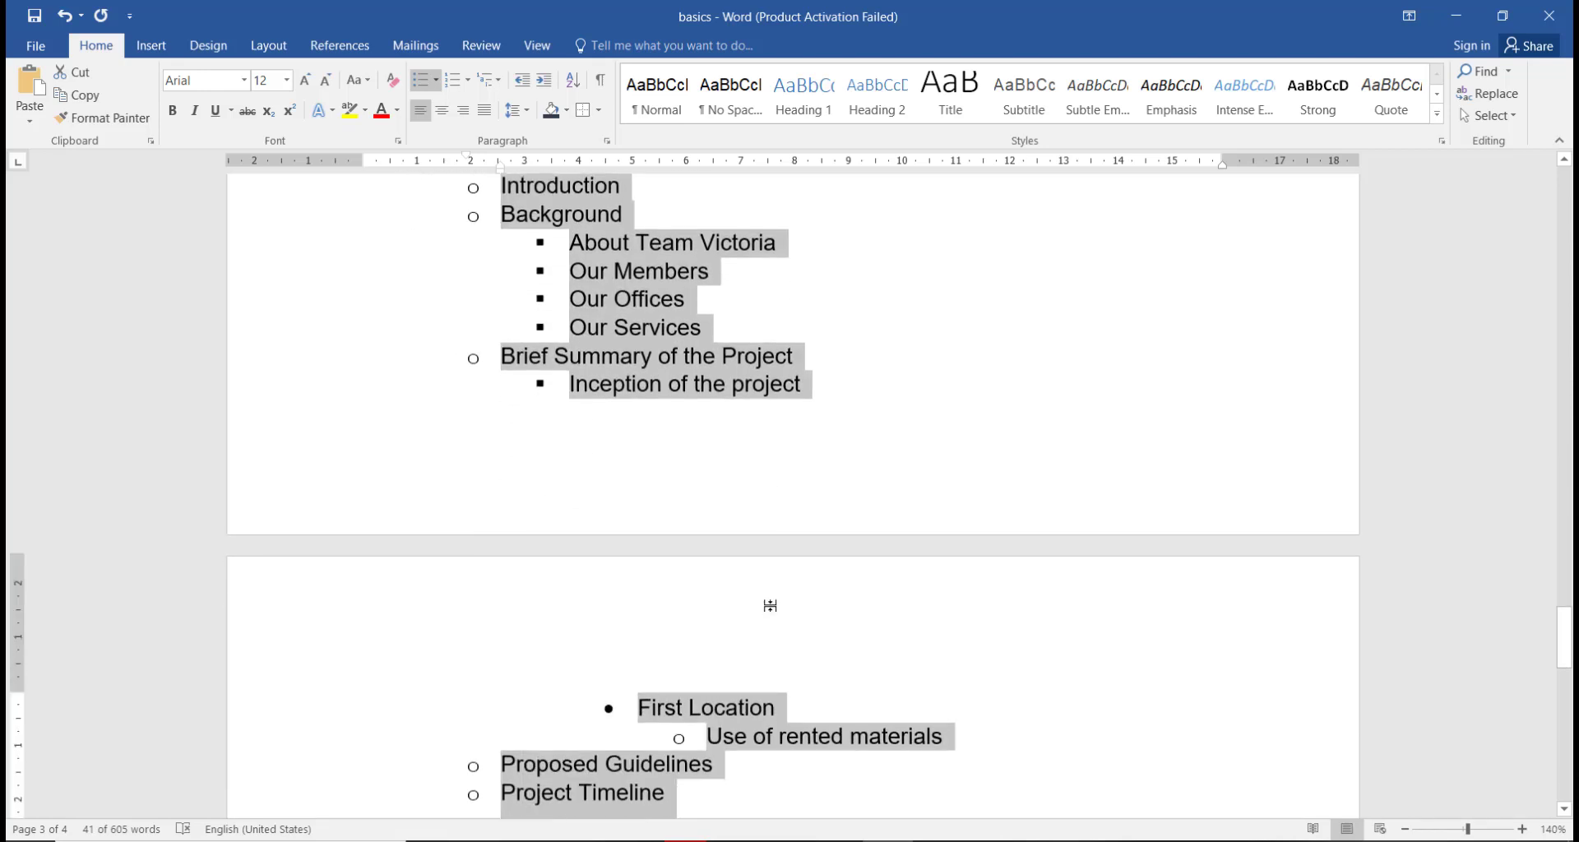
pyautogui.scroll(2, 770, 606)
pyautogui.click(918, 490)
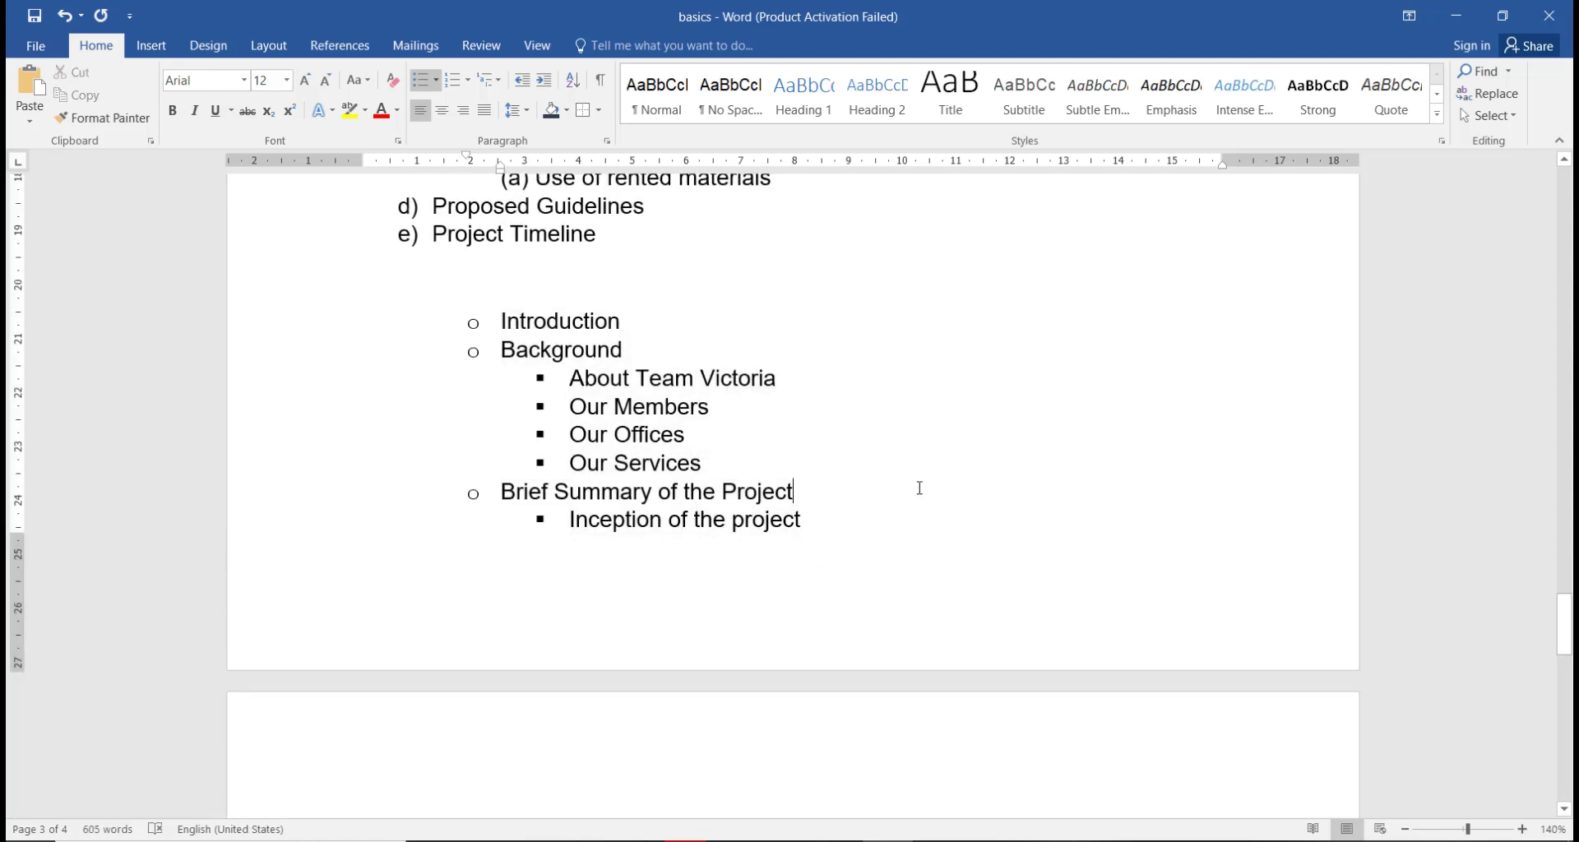
pyautogui.scroll(-1, 920, 489)
pyautogui.scroll(-6, 919, 488)
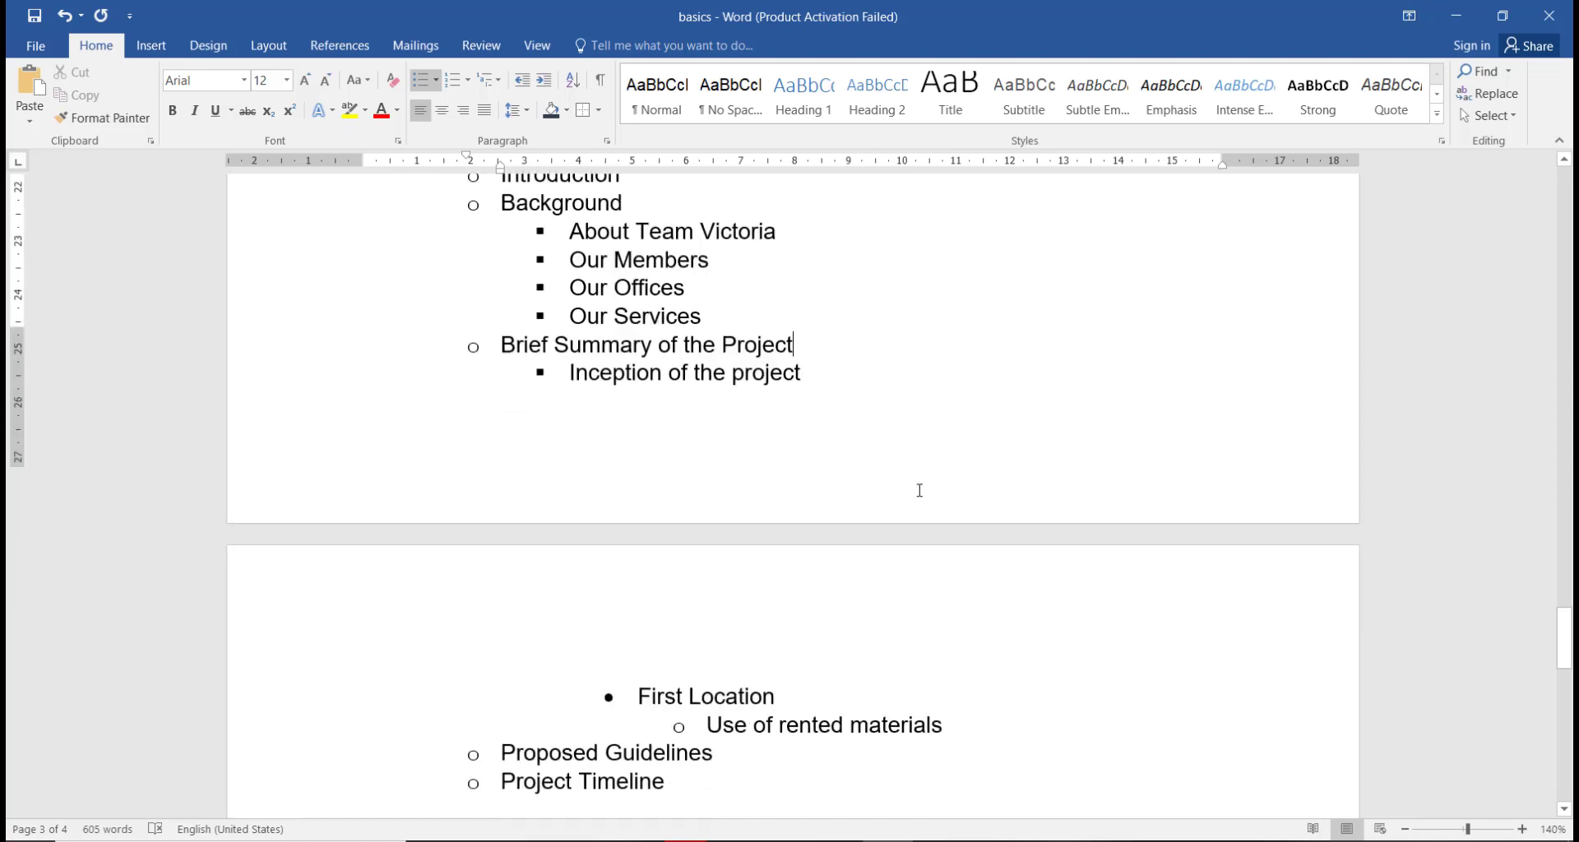
pyautogui.scroll(1, 920, 490)
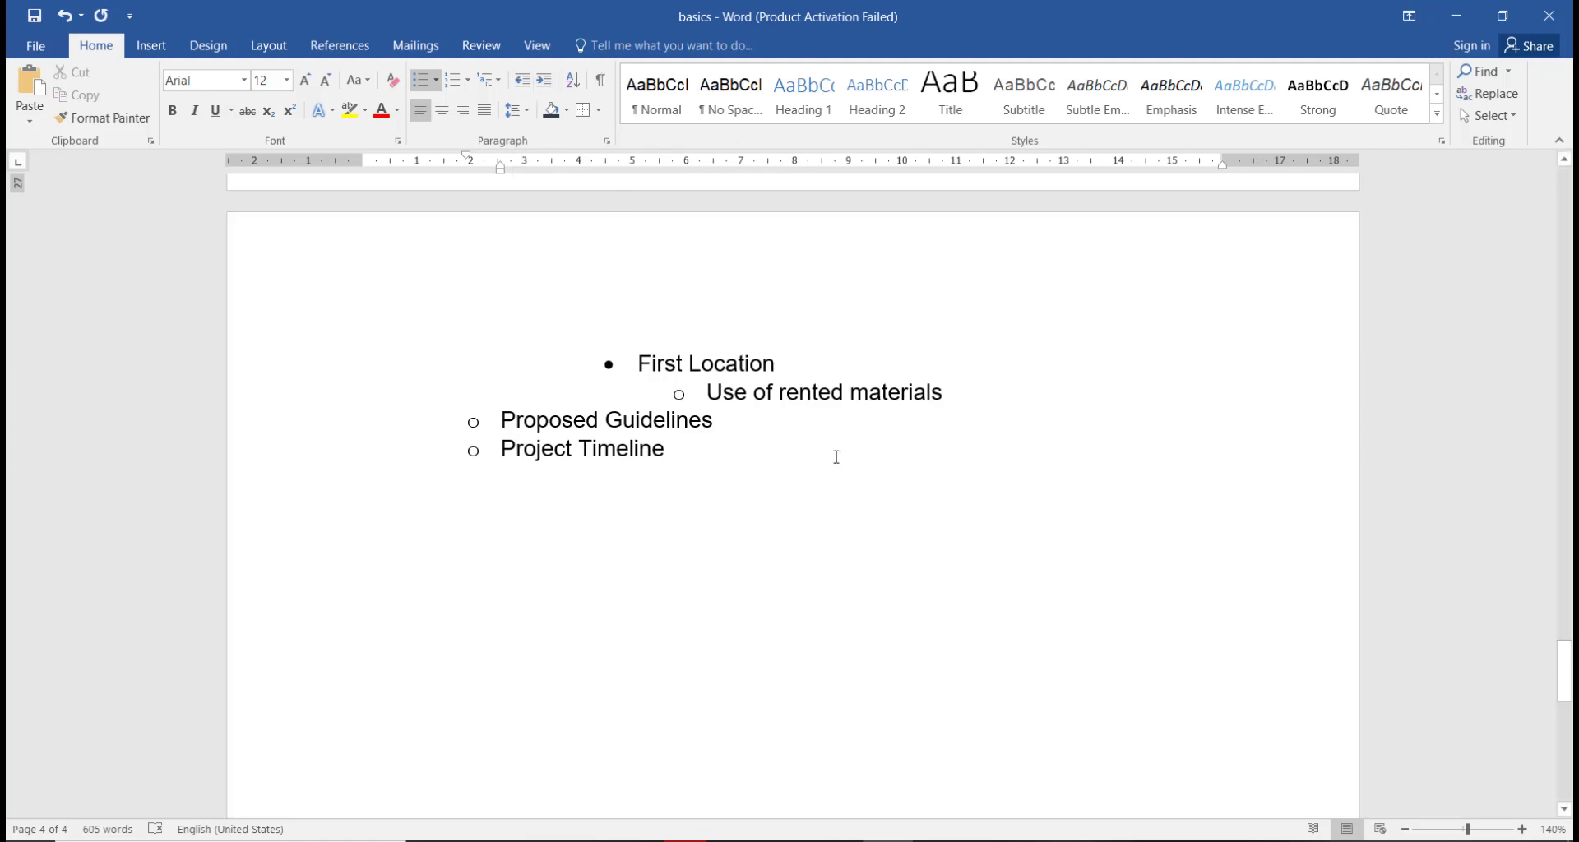
# Copy the justified text block under the "PARAGRAPH" heading on page 2
pyautogui.scroll(3, 836, 458)
pyautogui.scroll(20, 836, 458)
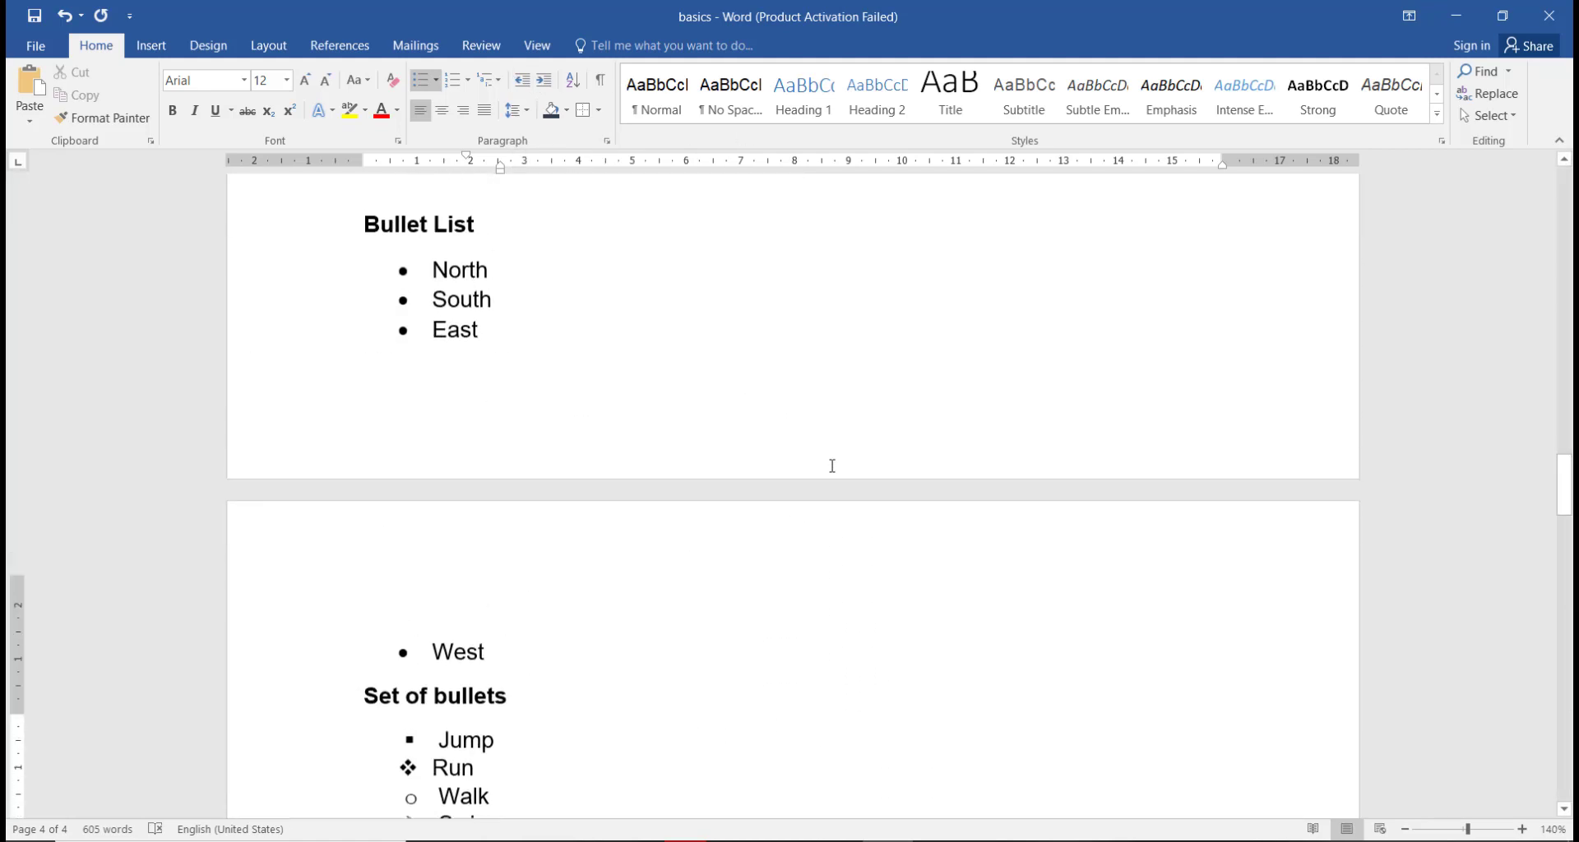
pyautogui.scroll(7, 832, 465)
pyautogui.scroll(-3, 823, 469)
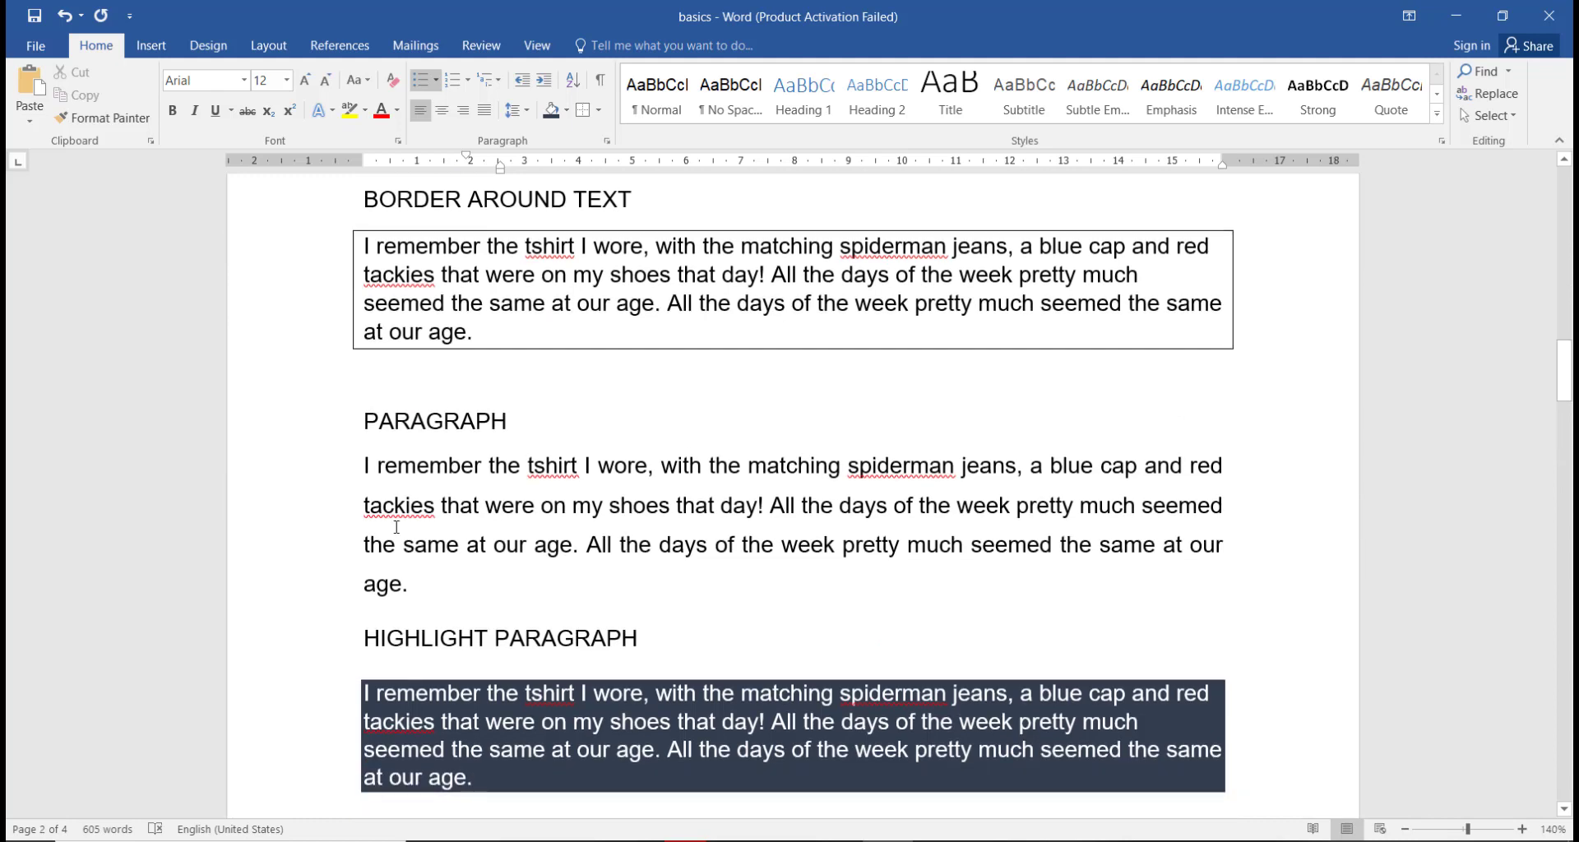
pyautogui.moveTo(409, 564); pyautogui.dragTo(366, 474)
pyautogui.hotkey('ctrl', 'c')
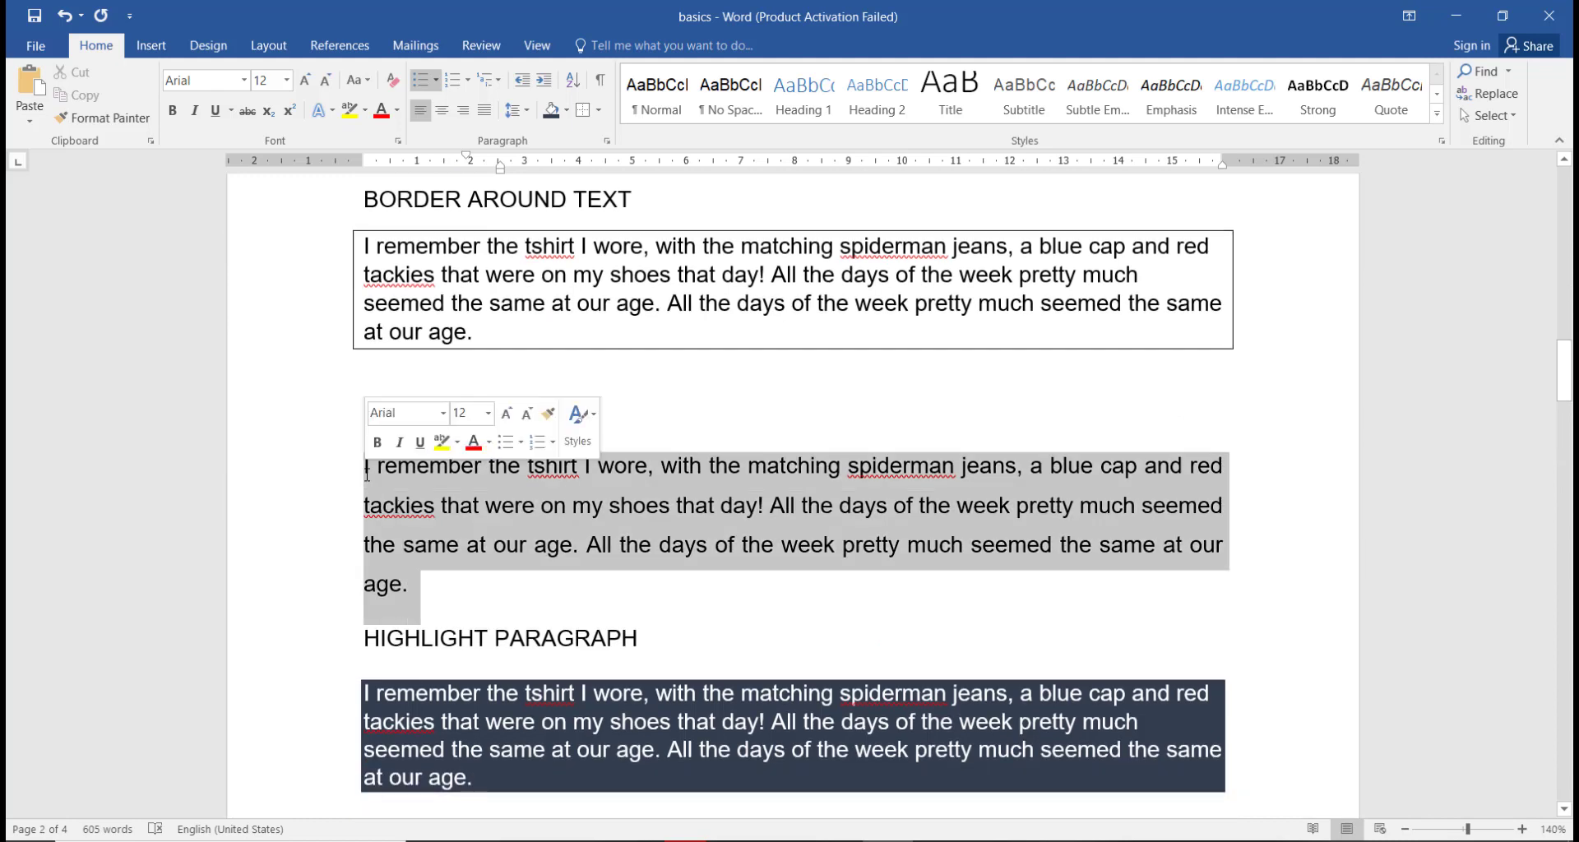
# Add the heading "INDENT A PARAGRAPH" below the bulleted list on page 4 and paste the copied paragraph beneath it
pyautogui.scroll(-15, 430, 491)
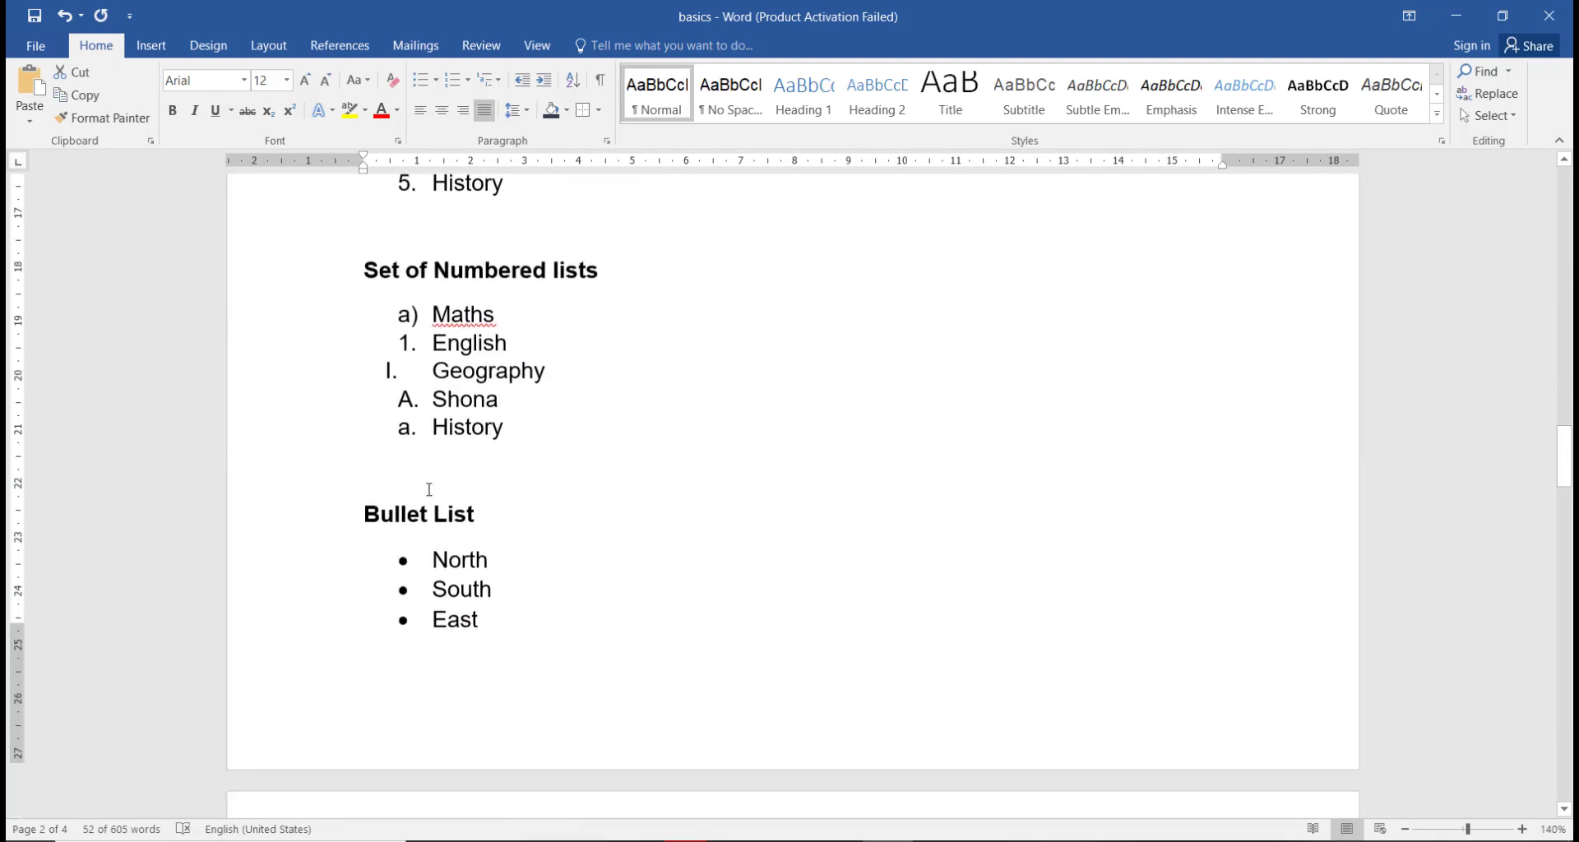
pyautogui.scroll(-20, 430, 491)
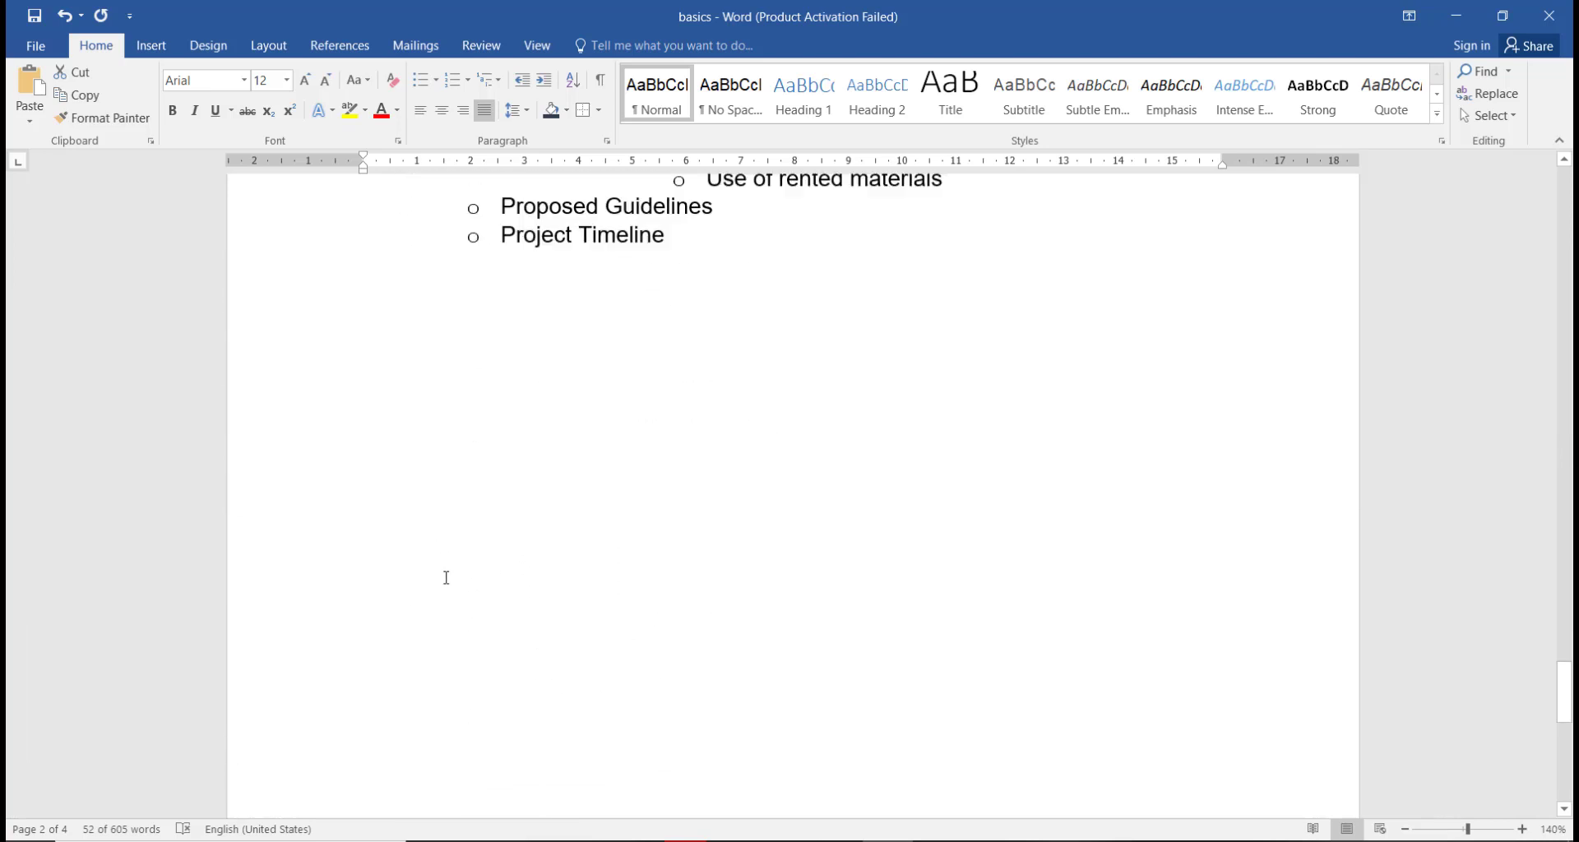
pyautogui.scroll(2, 426, 428)
pyautogui.click(493, 431)
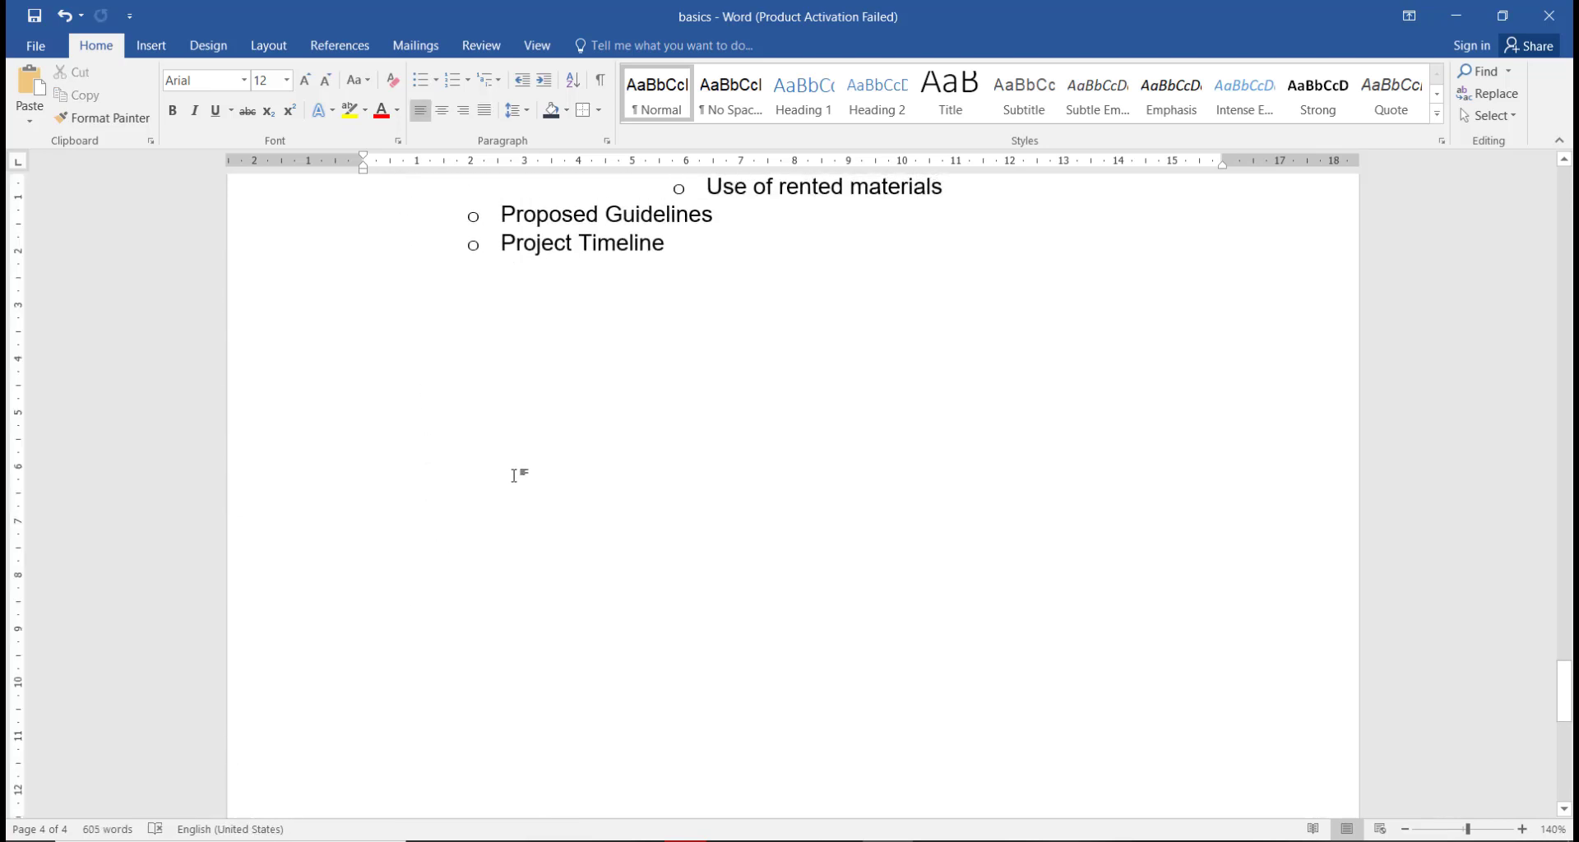
pyautogui.press('Return')
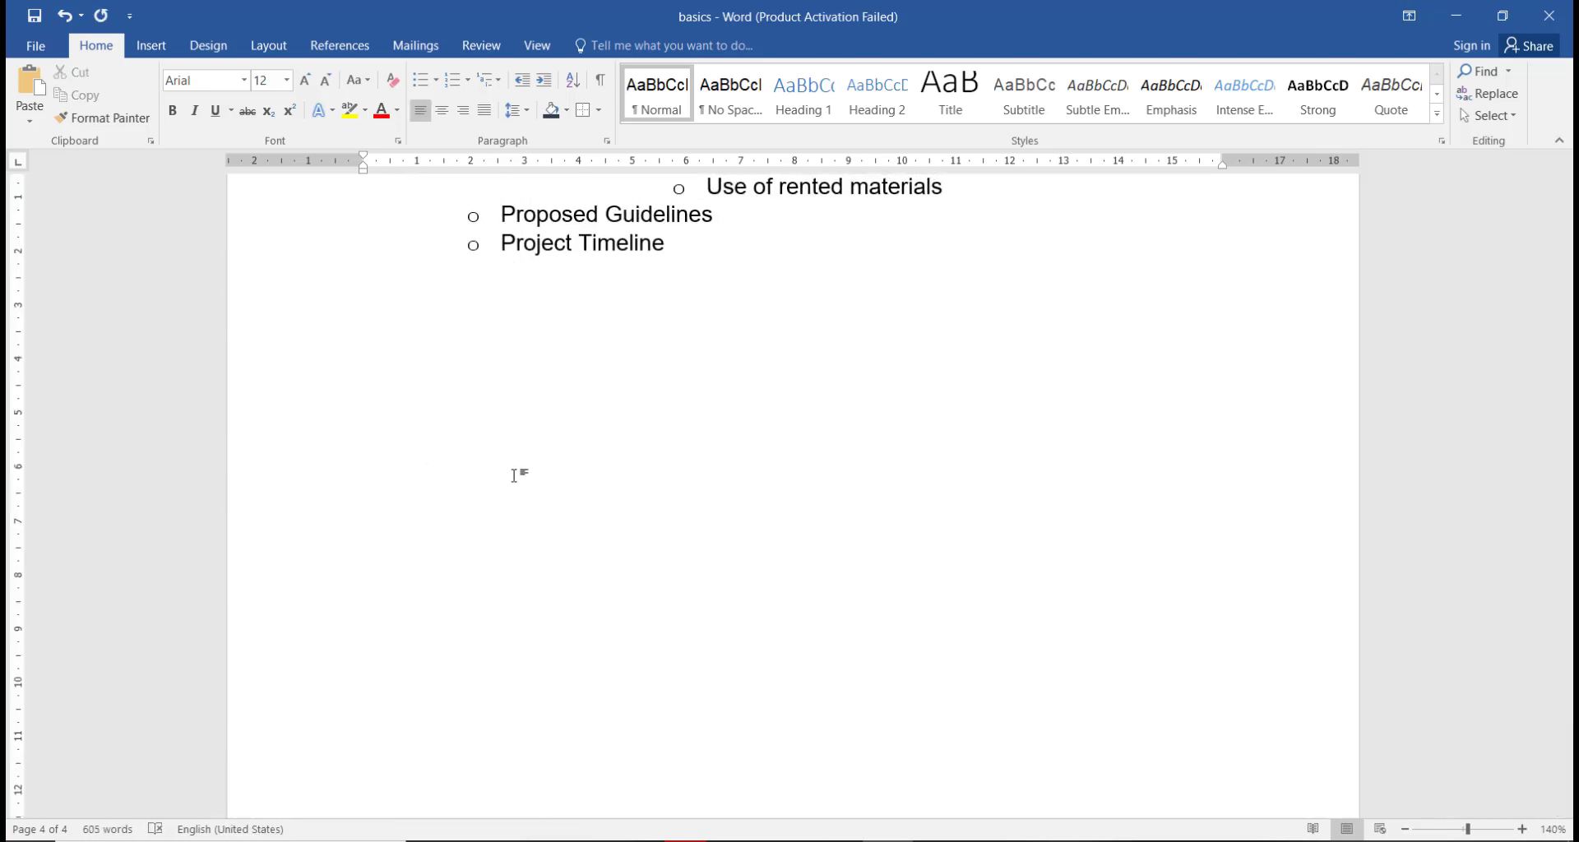
pyautogui.write('INDENT A PARAGRA')
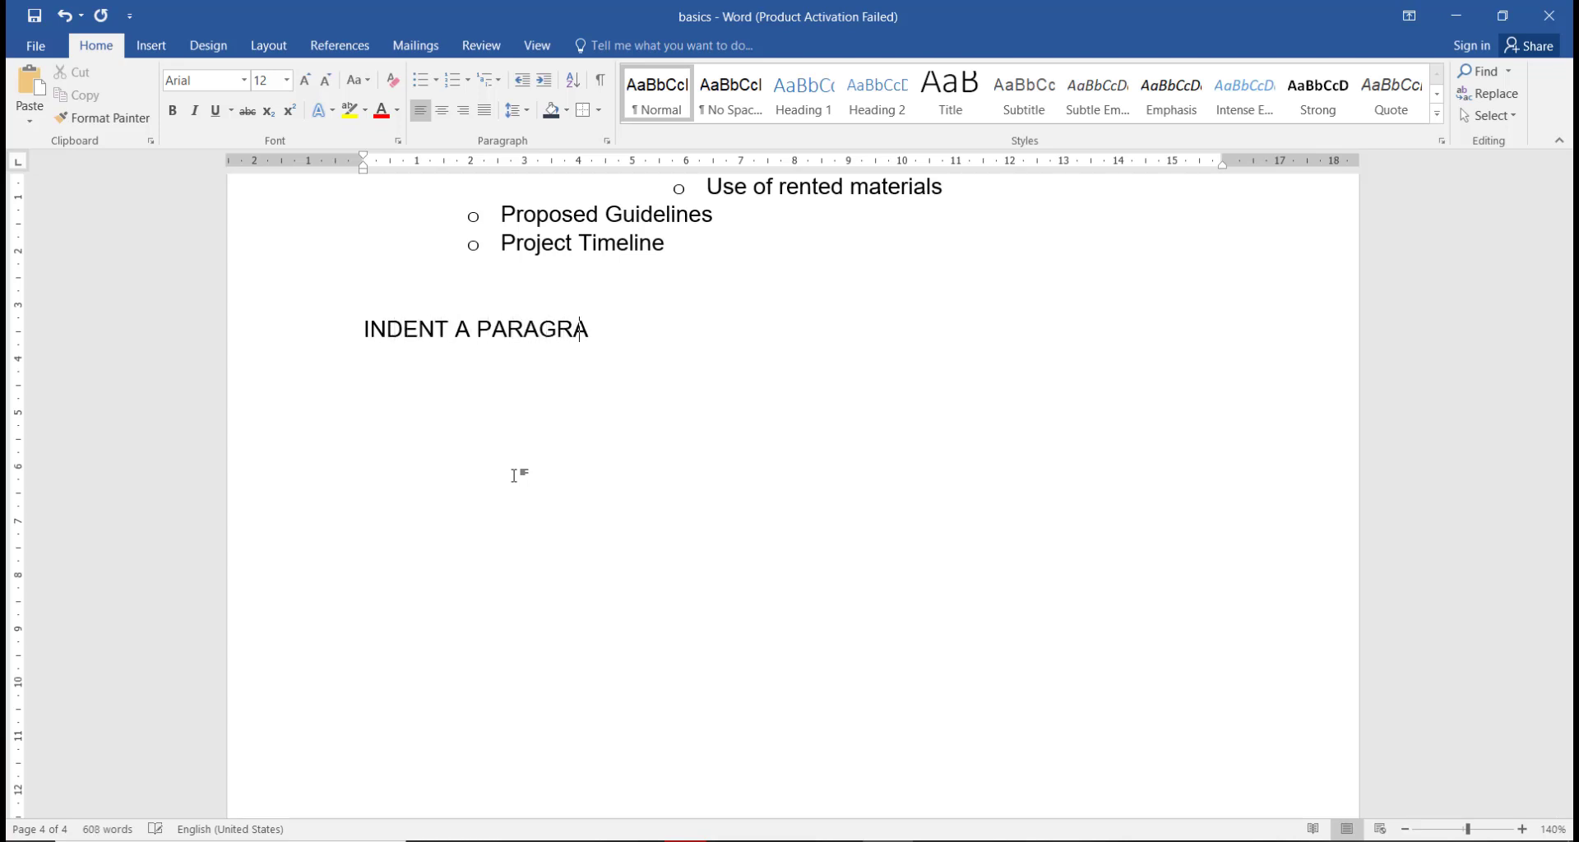
pyautogui.write('PH')
pyautogui.press('BackSpace')
pyautogui.press('Return')
pyautogui.hotkey('ctrl', 'v')
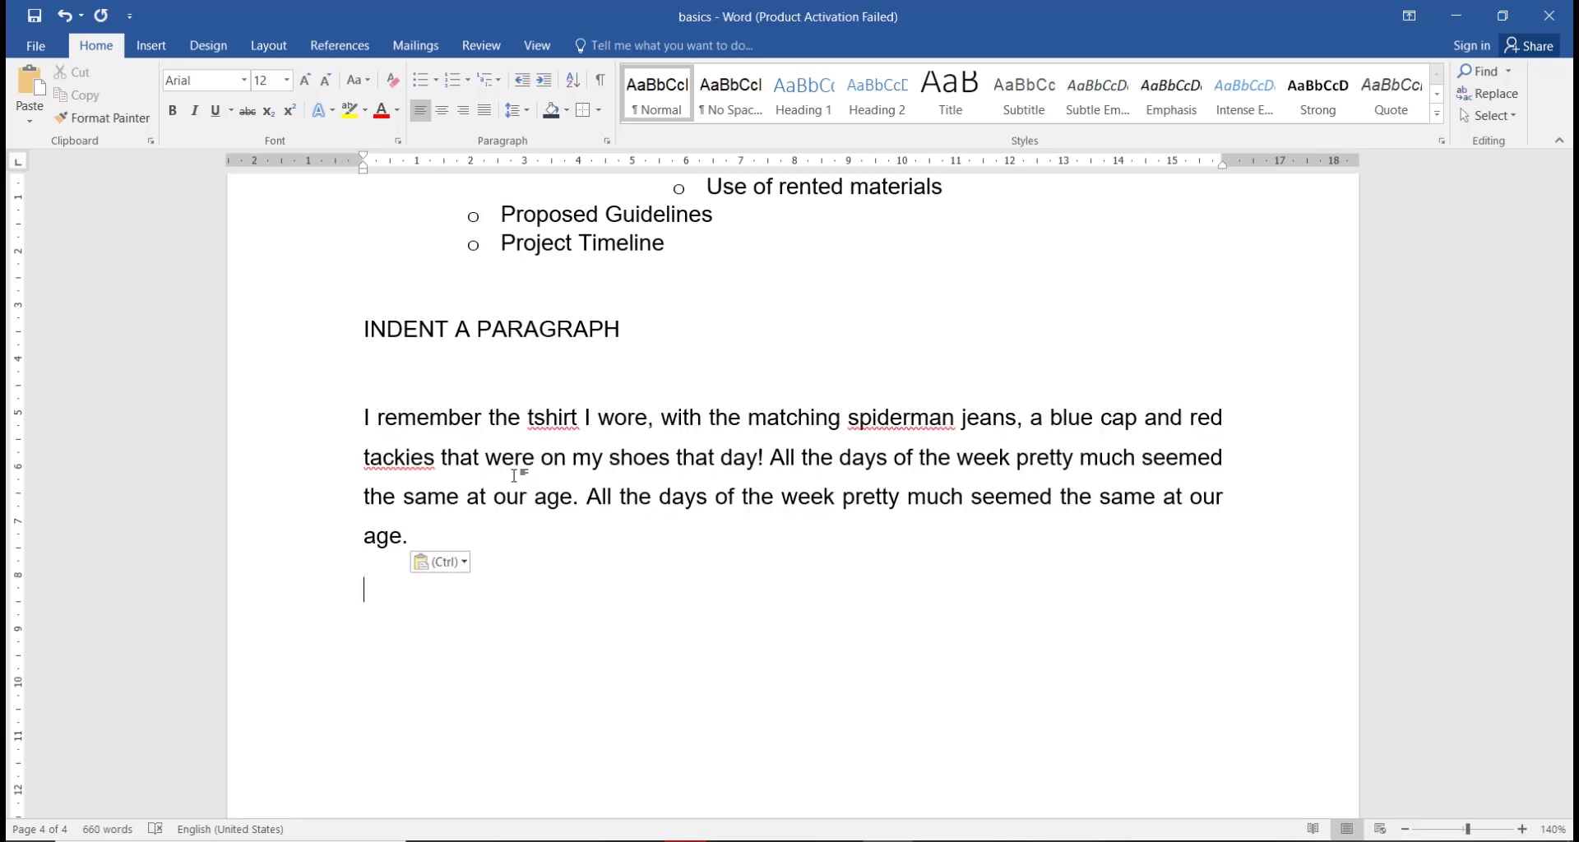
# Increase the indent of the paragraph under "INDENT A PARAGRAPH" by eight levels
pyautogui.moveTo(416, 538); pyautogui.dragTo(343, 419)
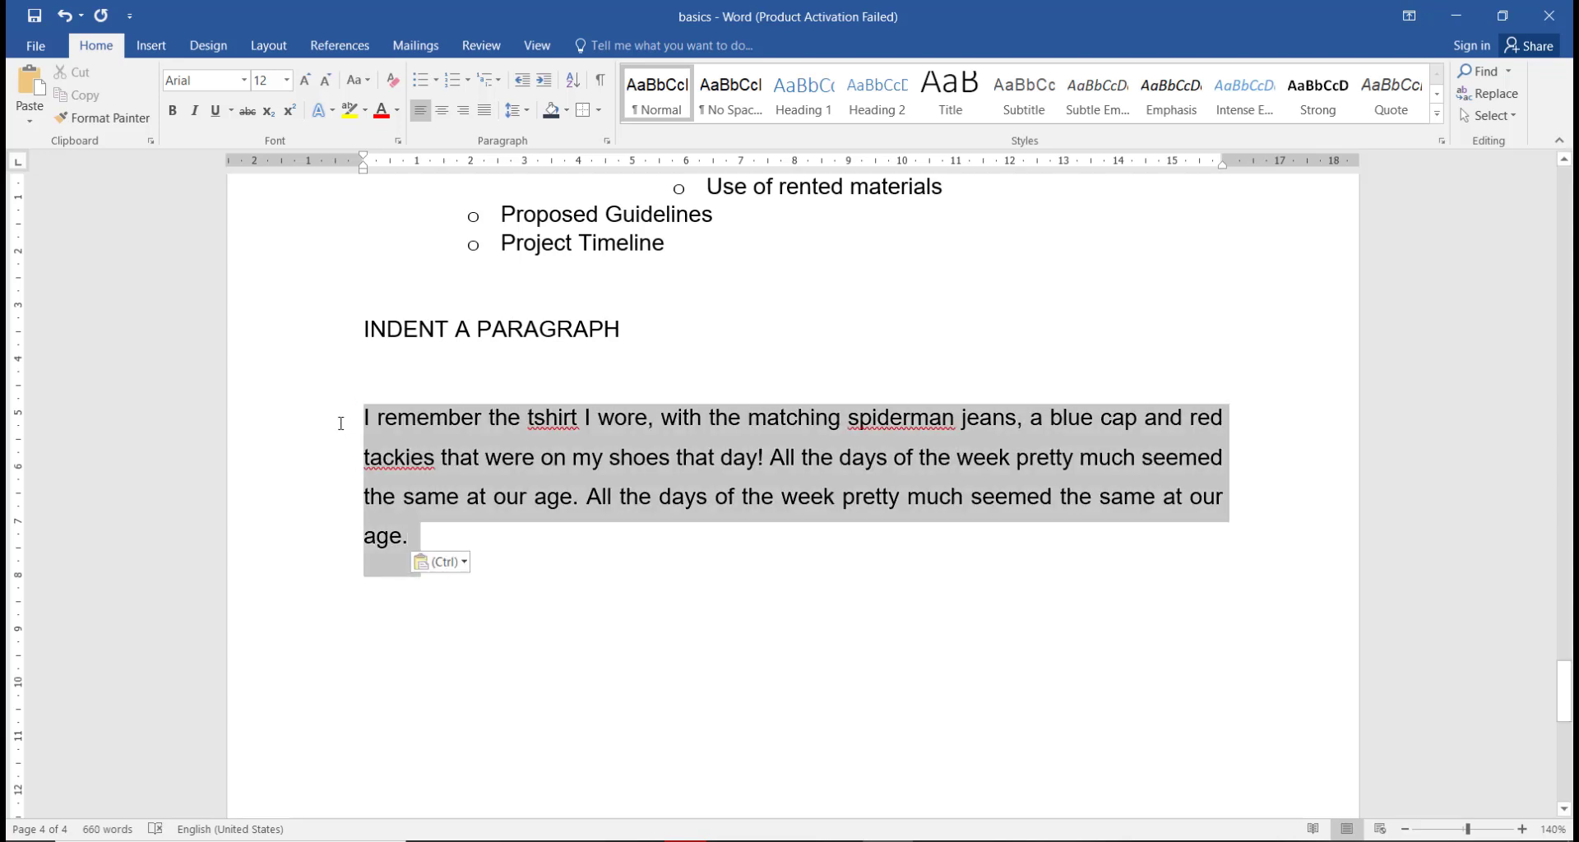
pyautogui.click(519, 85)
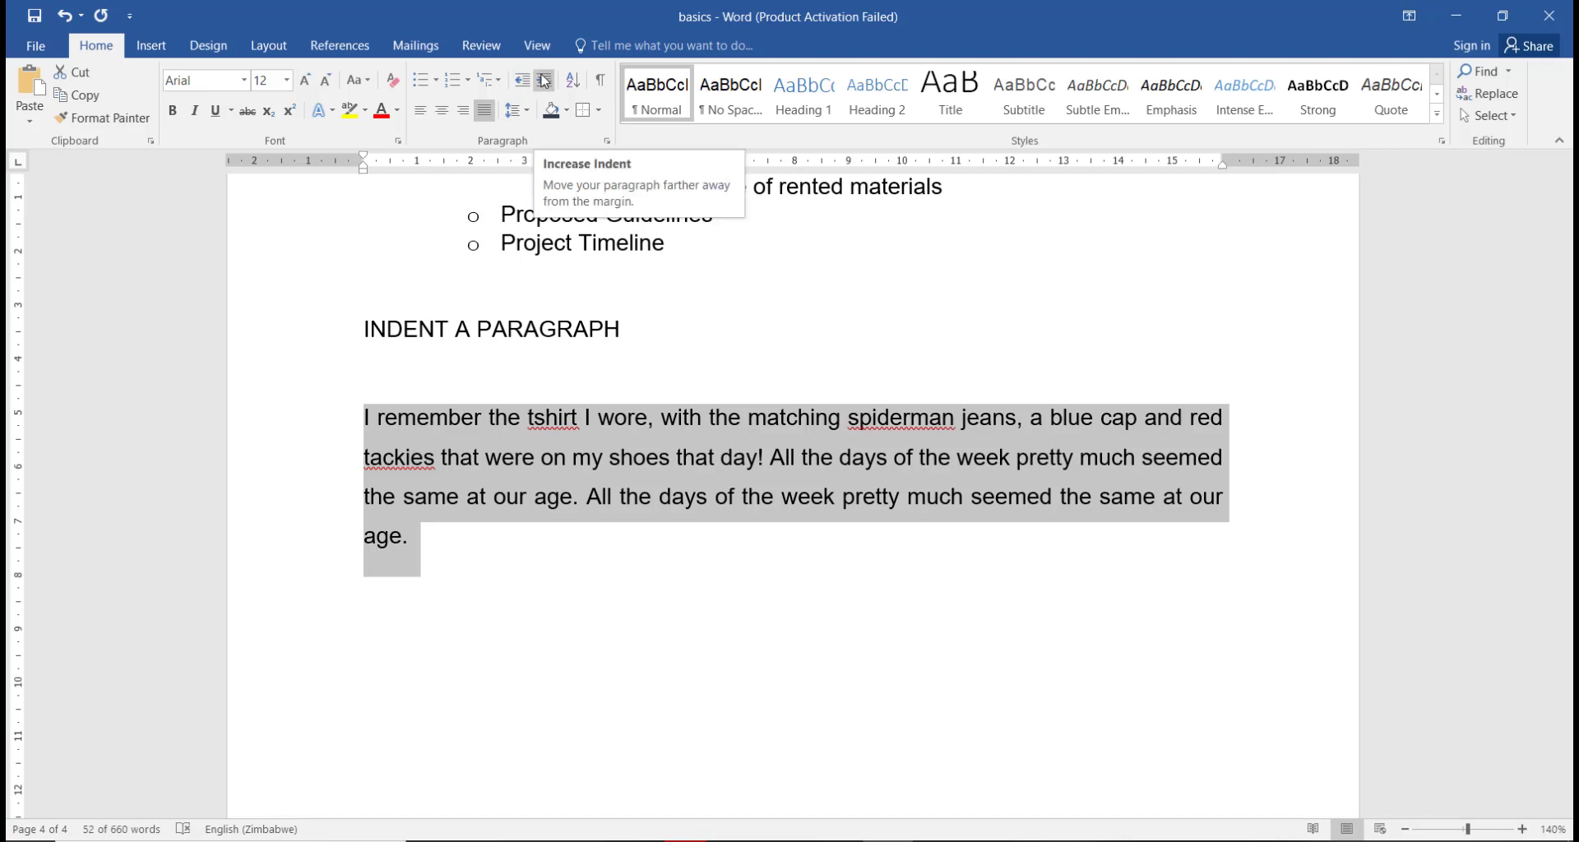
pyautogui.click(545, 81)
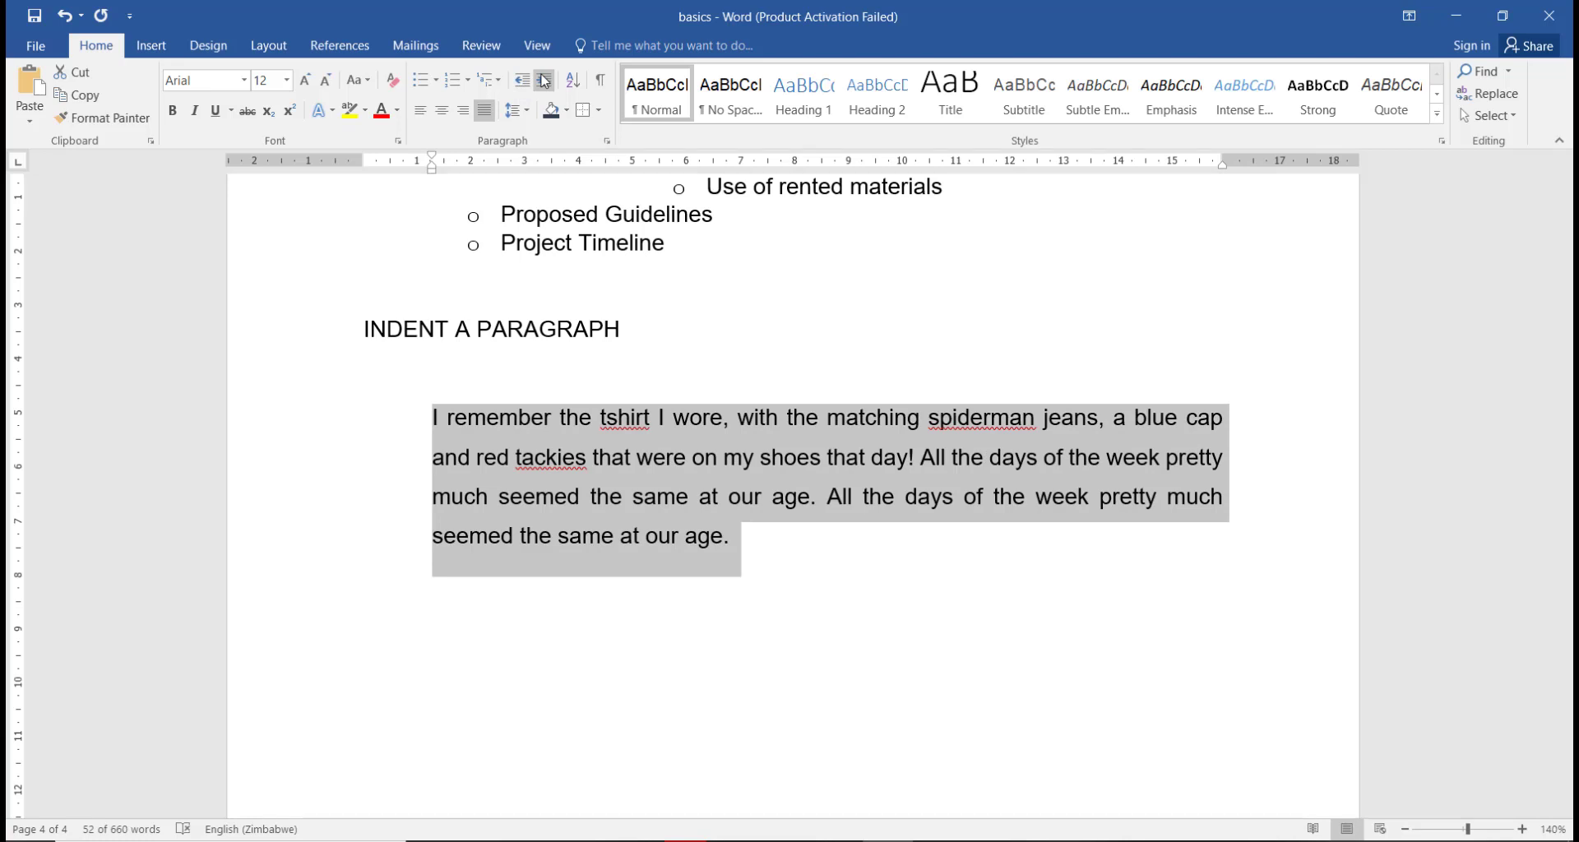
pyautogui.click(545, 80)
pyautogui.click(544, 81)
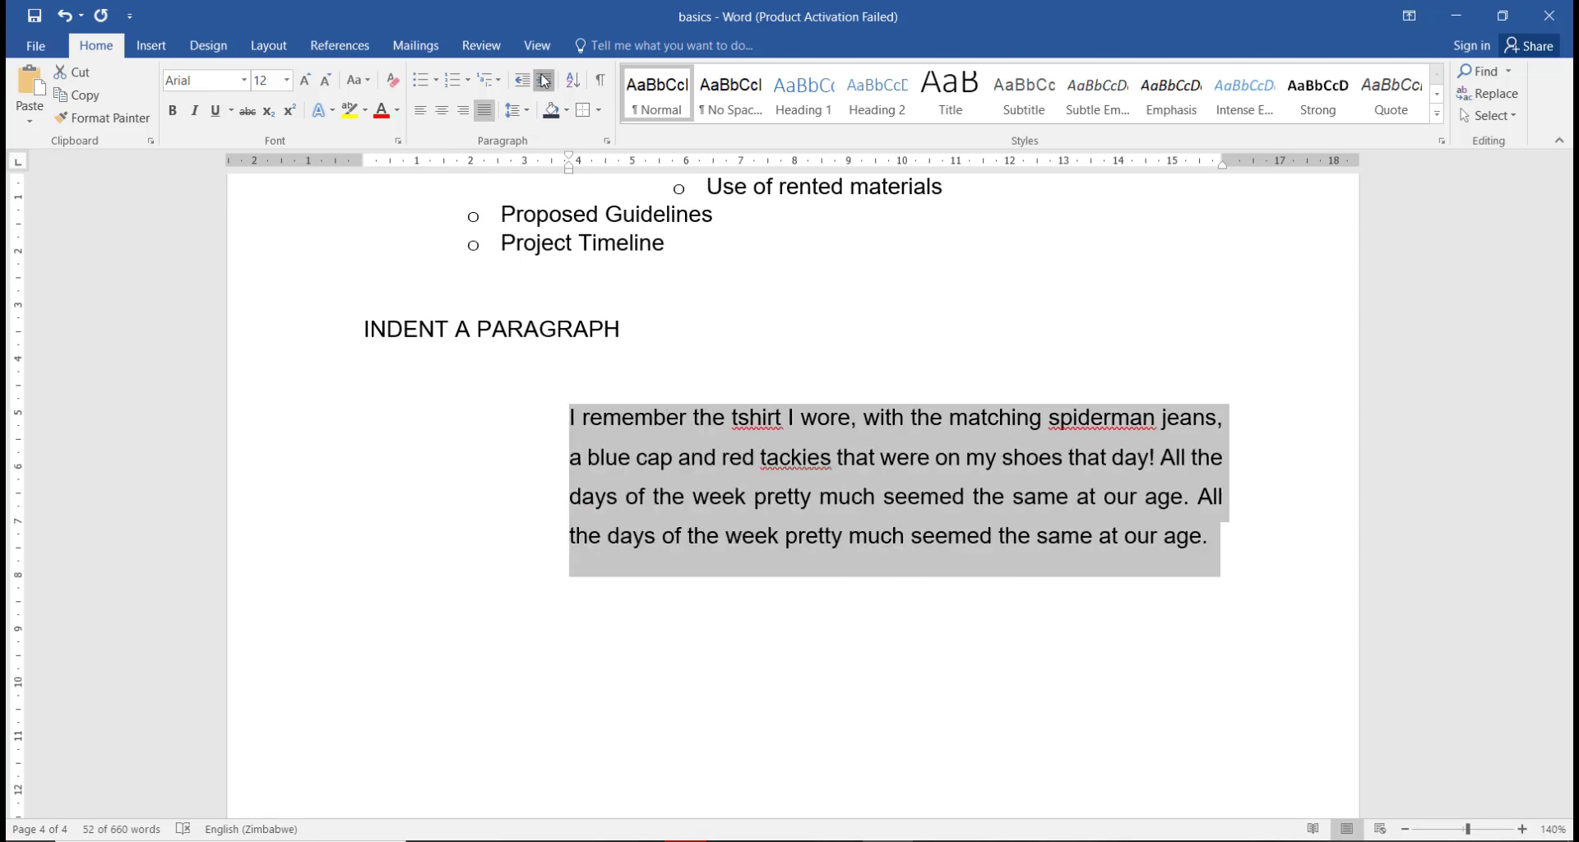
pyautogui.click(544, 81)
pyautogui.click(544, 81)
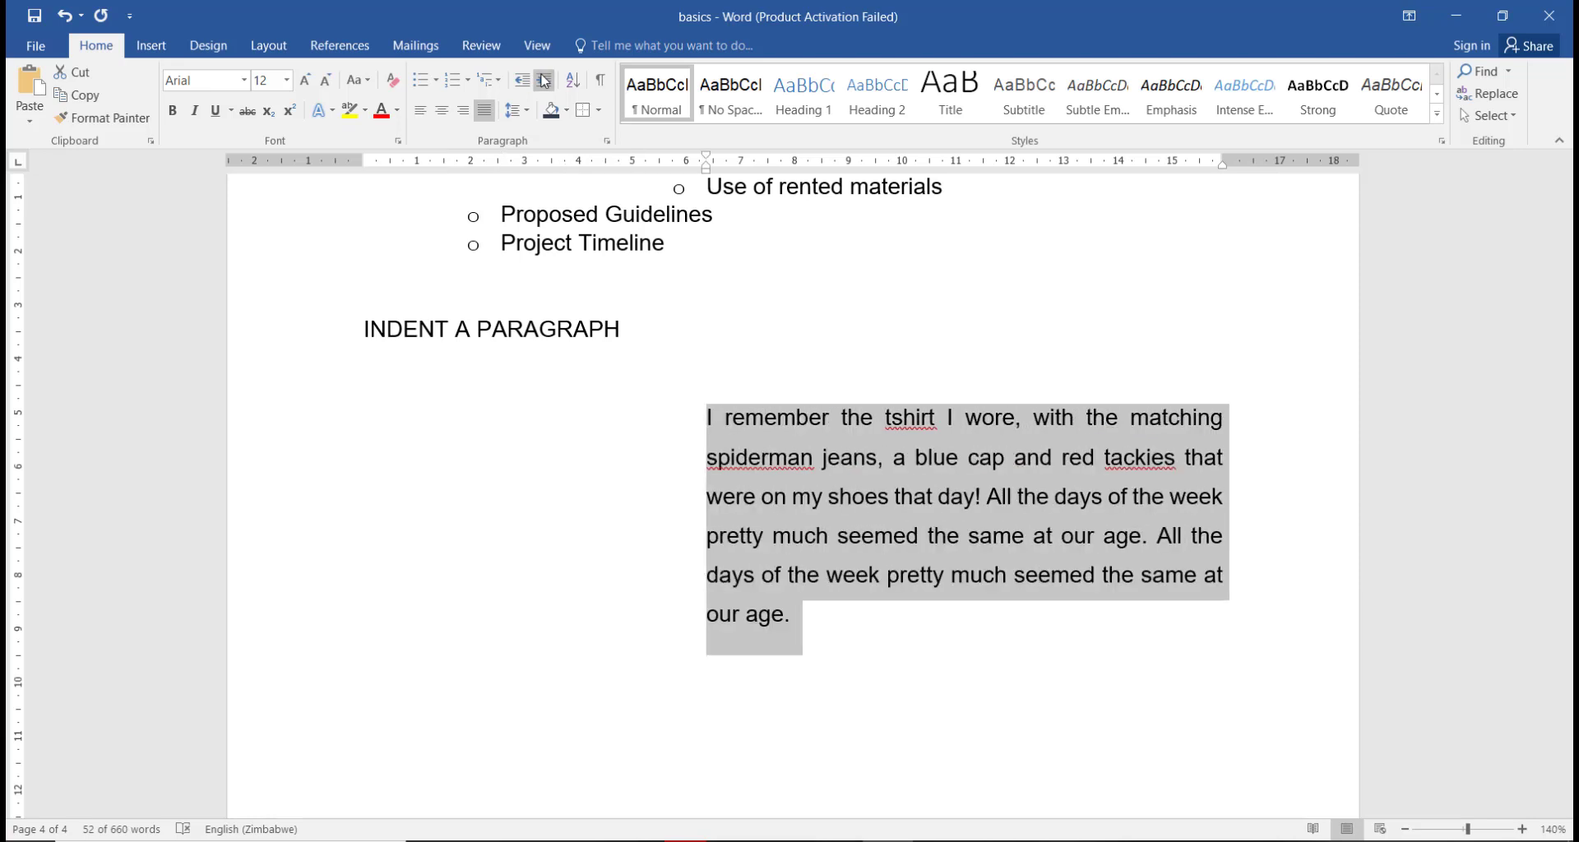
pyautogui.click(544, 81)
pyautogui.click(545, 80)
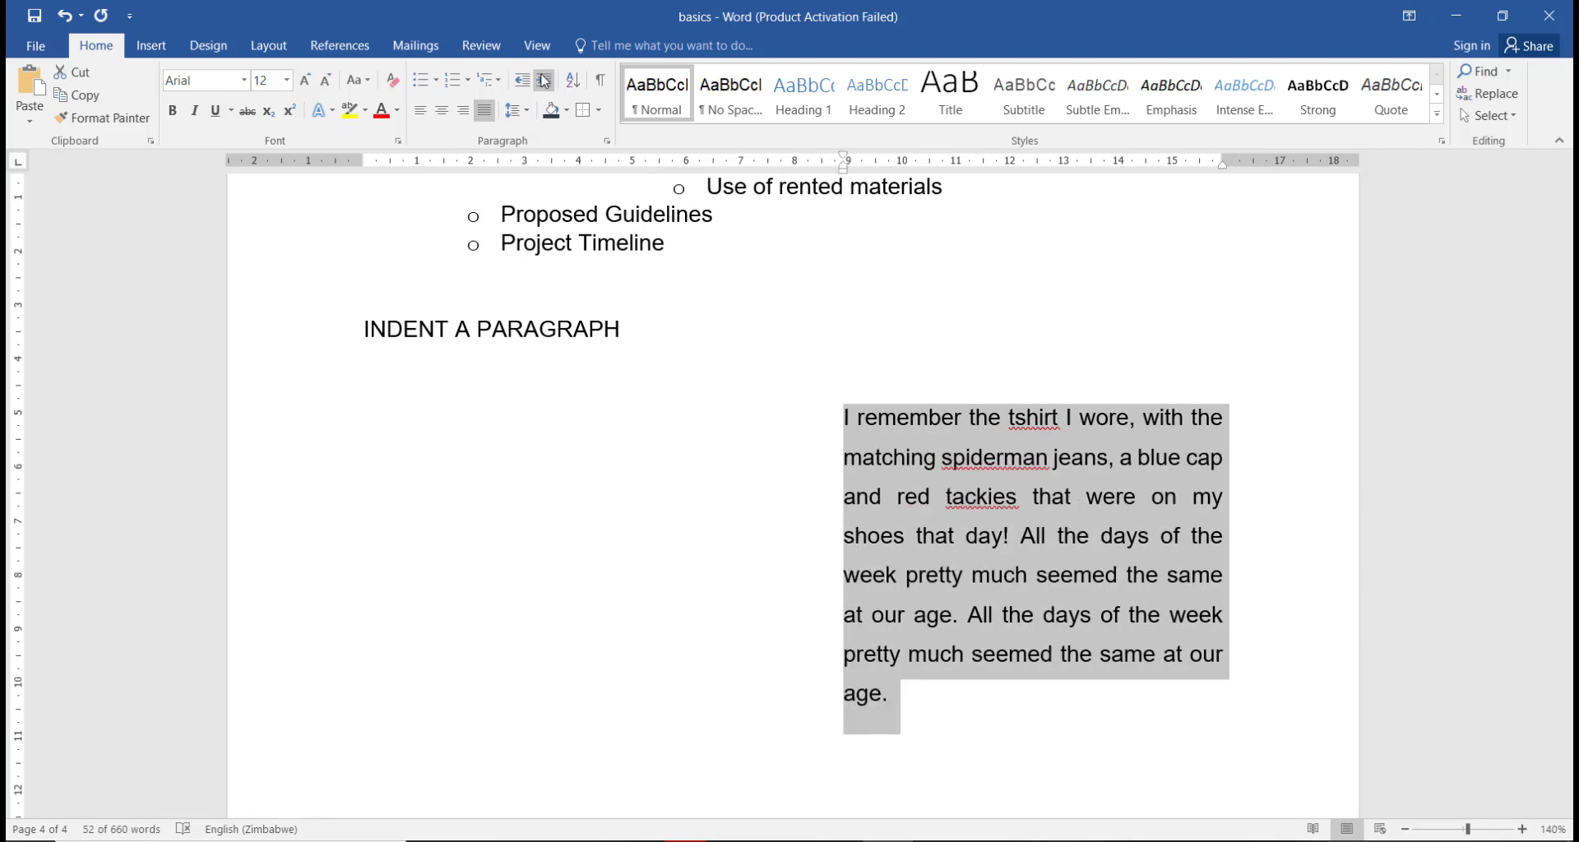
pyautogui.click(544, 81)
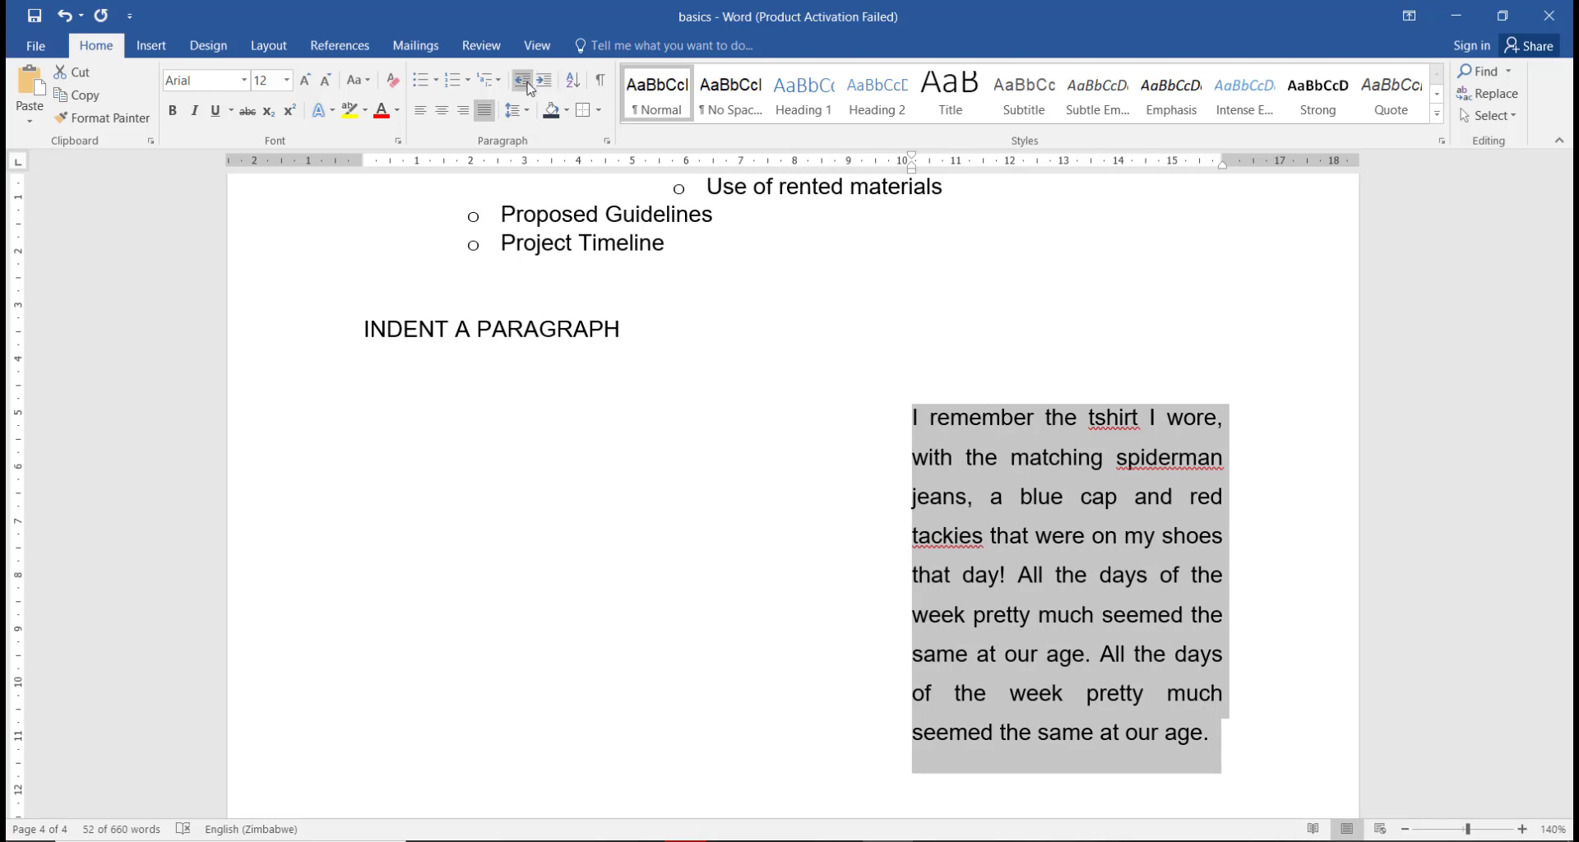
# Decrease the indent of the same paragraph by eight levels, back to the page margin
pyautogui.click(523, 80)
pyautogui.click(523, 81)
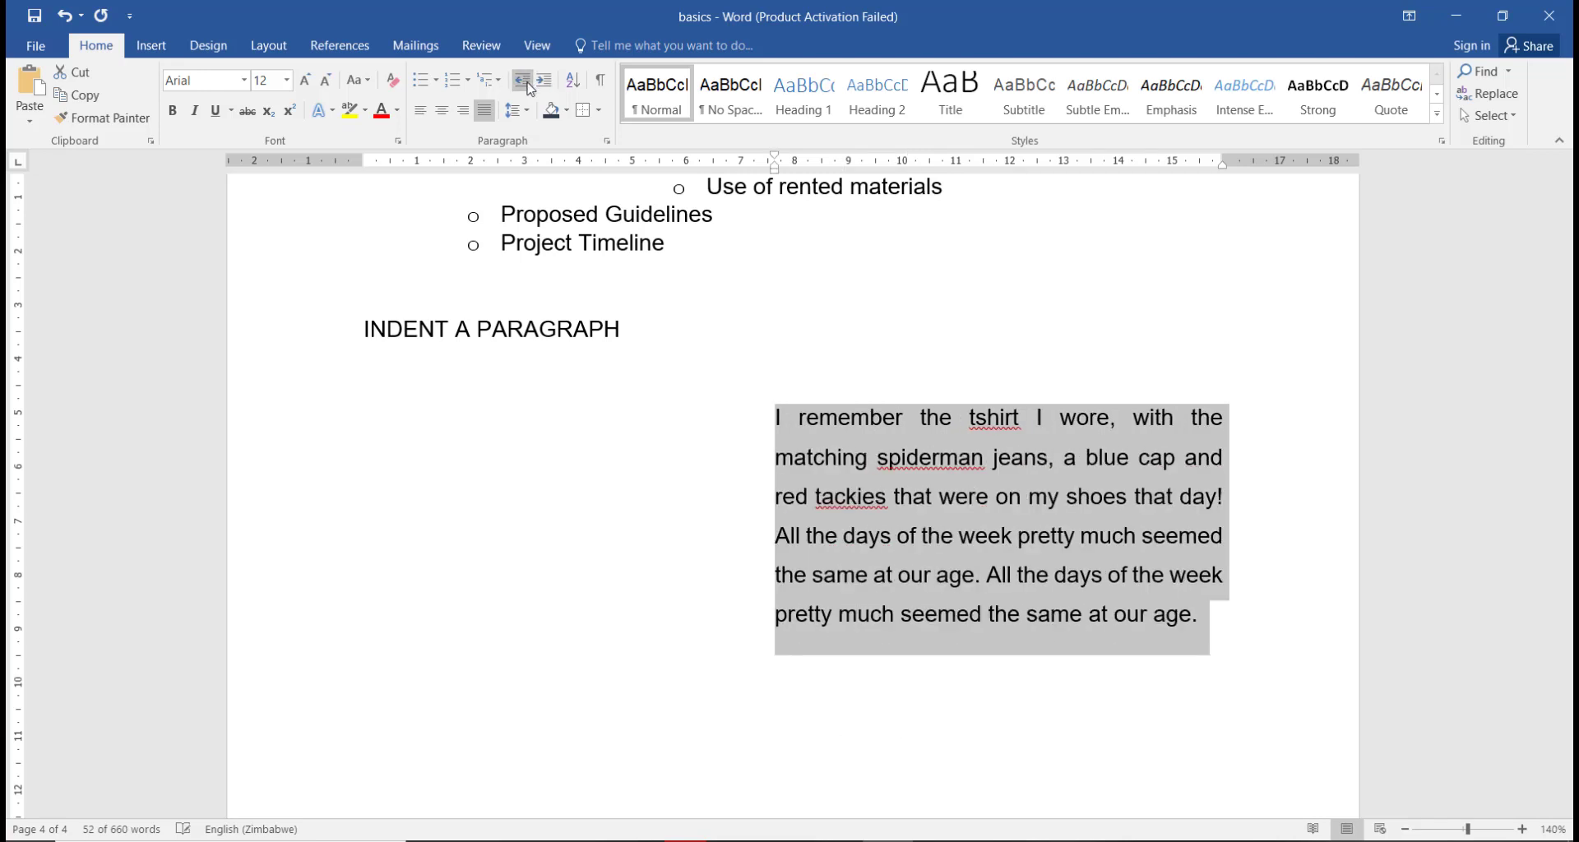
pyautogui.click(528, 85)
pyautogui.click(527, 85)
pyautogui.click(528, 85)
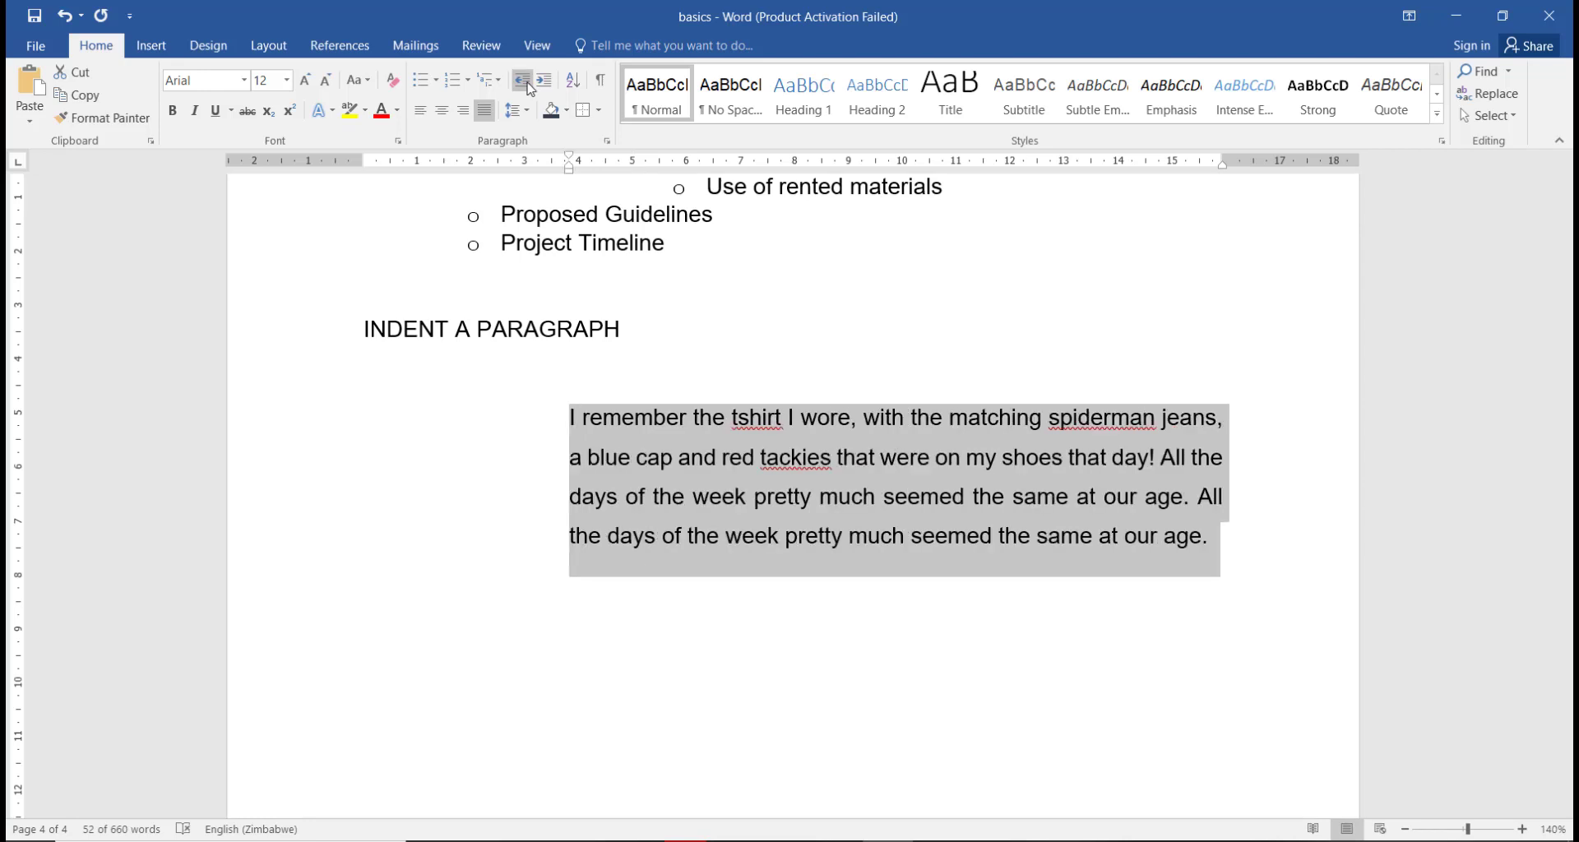
pyautogui.click(528, 86)
pyautogui.click(527, 85)
pyautogui.click(527, 85)
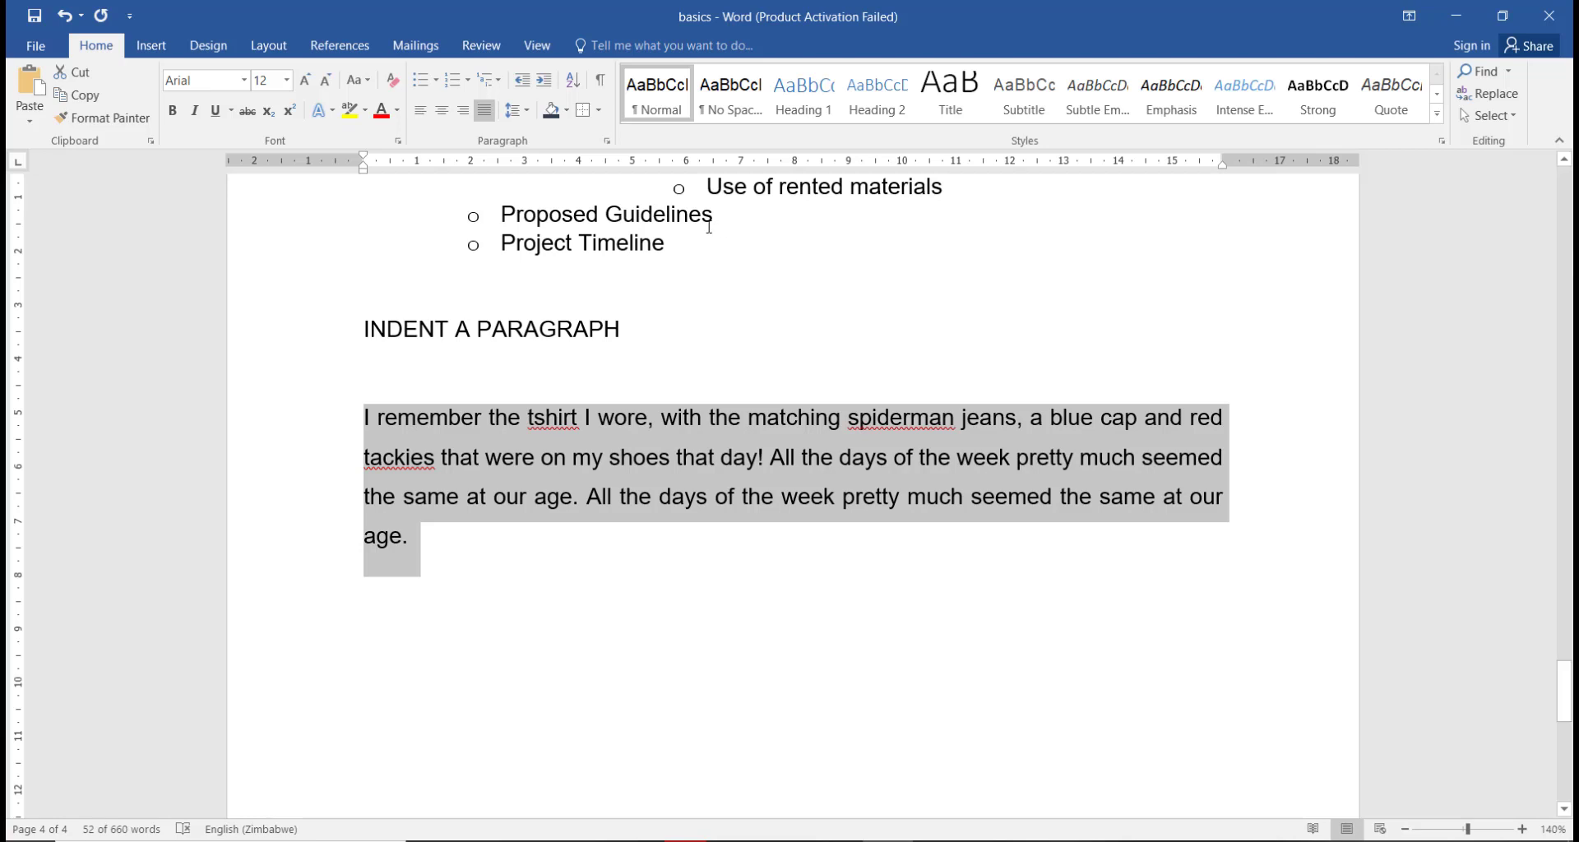
# Add the heading "LIST TO SORT" below the indentation example paragraph on page 4, leaving a blank line between them
pyautogui.scroll(-1, 709, 227)
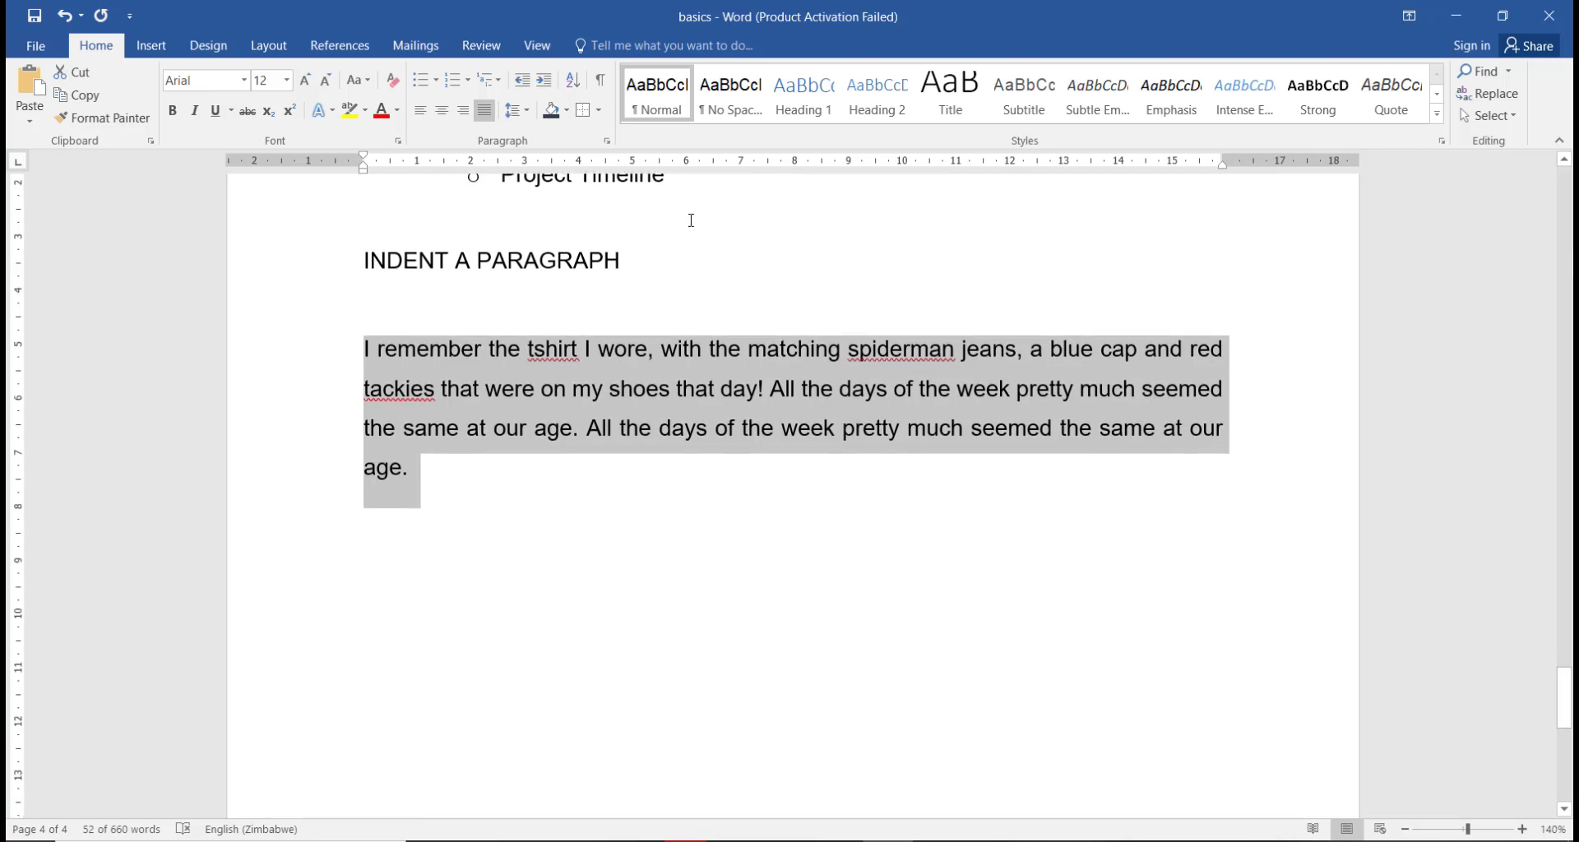
pyautogui.scroll(-3, 691, 214)
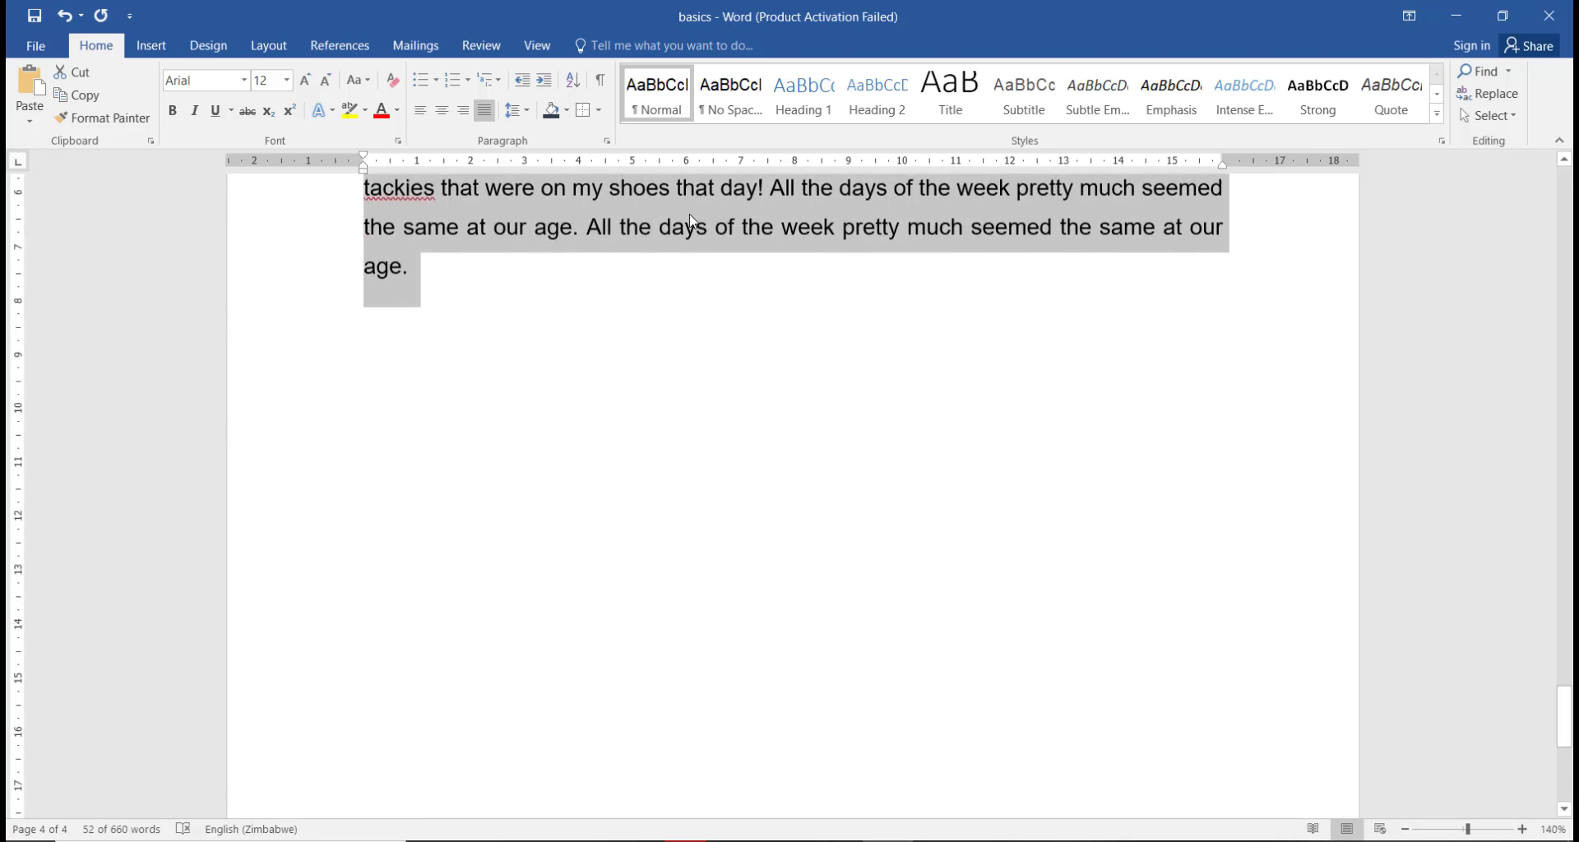
pyautogui.click(474, 389)
pyautogui.press('Return')
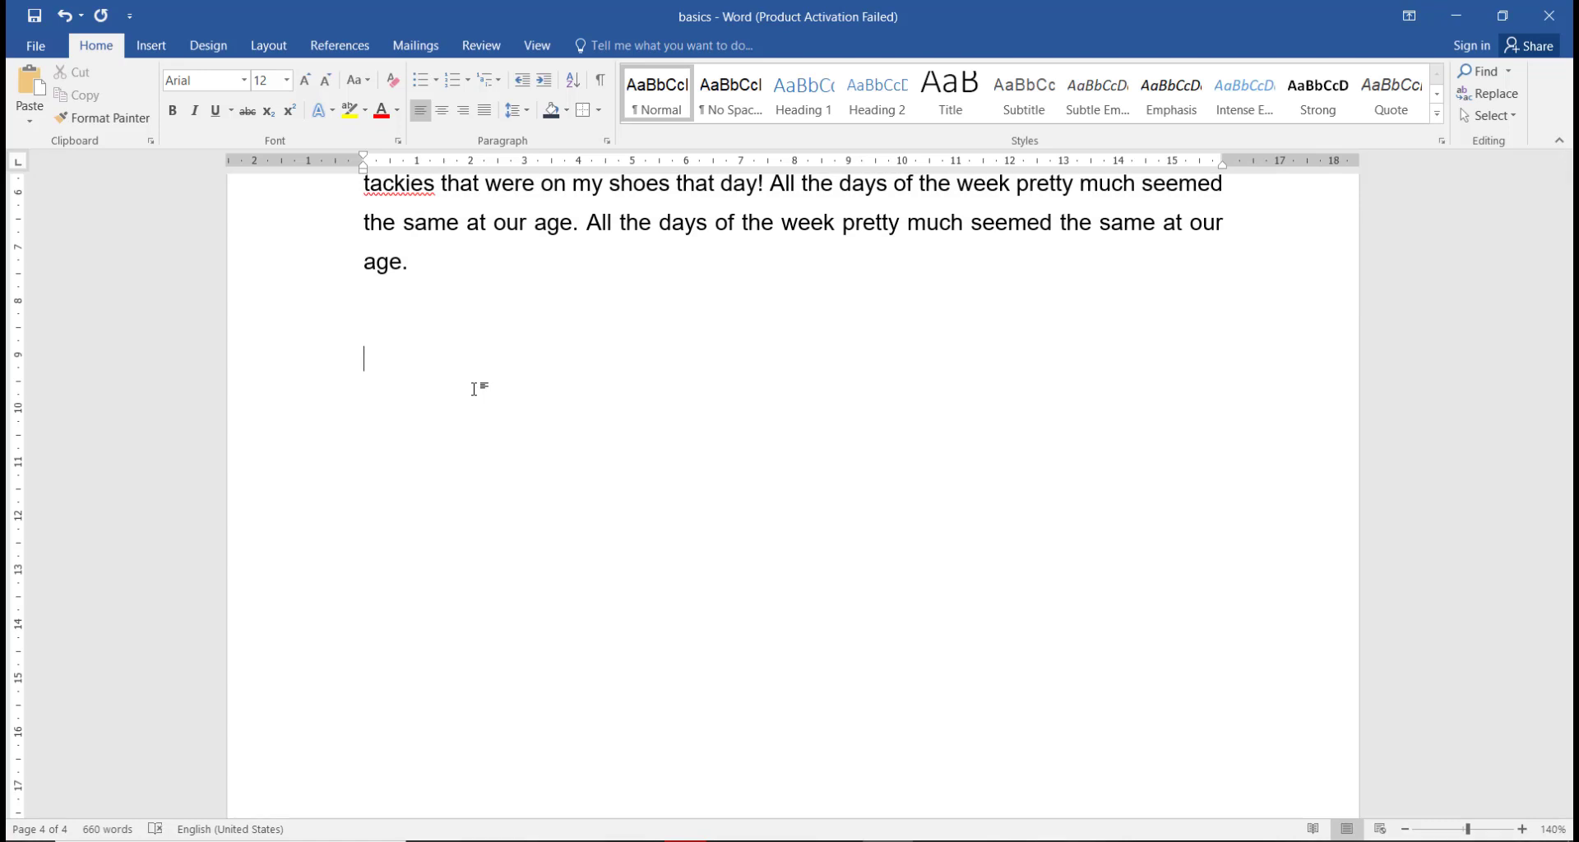
pyautogui.write('LIST TO SORT')
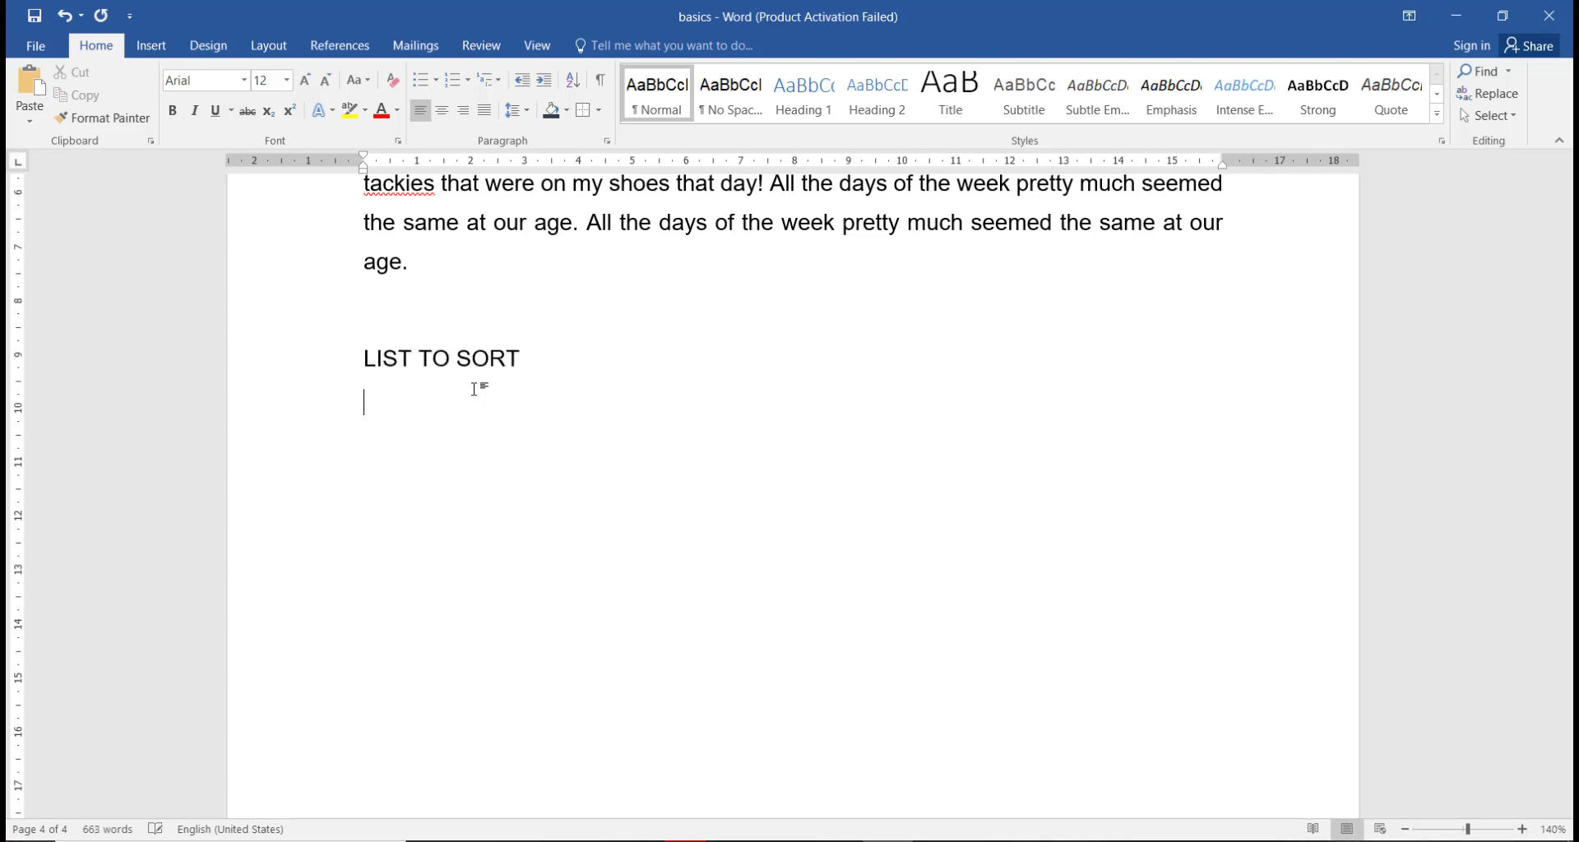
# Start a list below the "LIST TO SORT" heading with Zoo, Cage, Monkey and Dog on separate lines
pyautogui.press('Return')
pyautogui.press('Return')
pyautogui.write('Zoo ')
pyautogui.write('Cage')
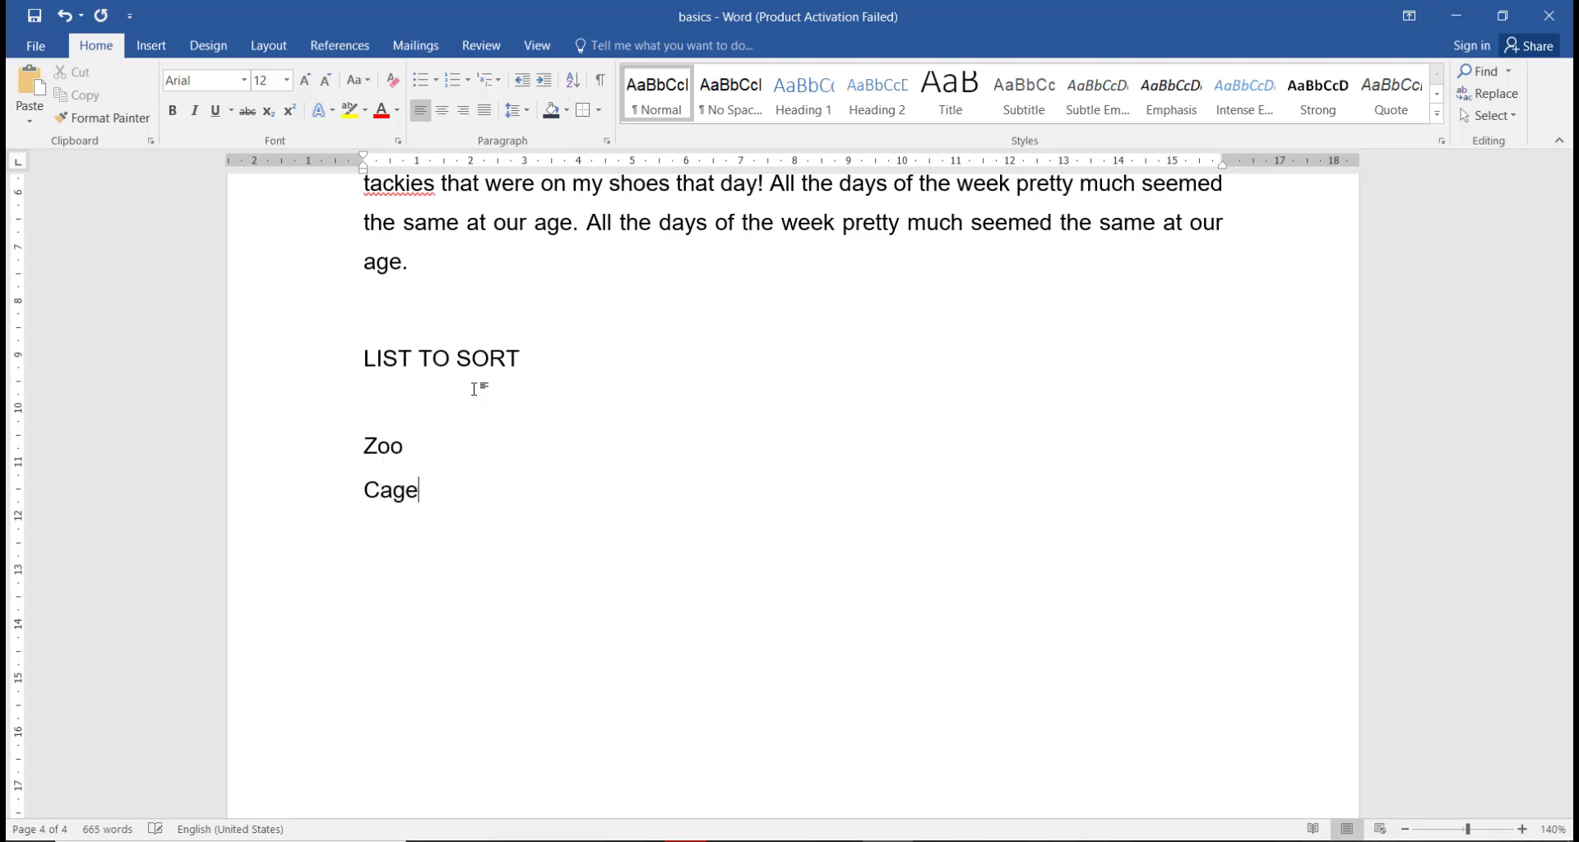
pyautogui.press('Return')
pyautogui.write('Monkey')
pyautogui.press('Return')
pyautogui.write('Dog')
pyautogui.press('Return')
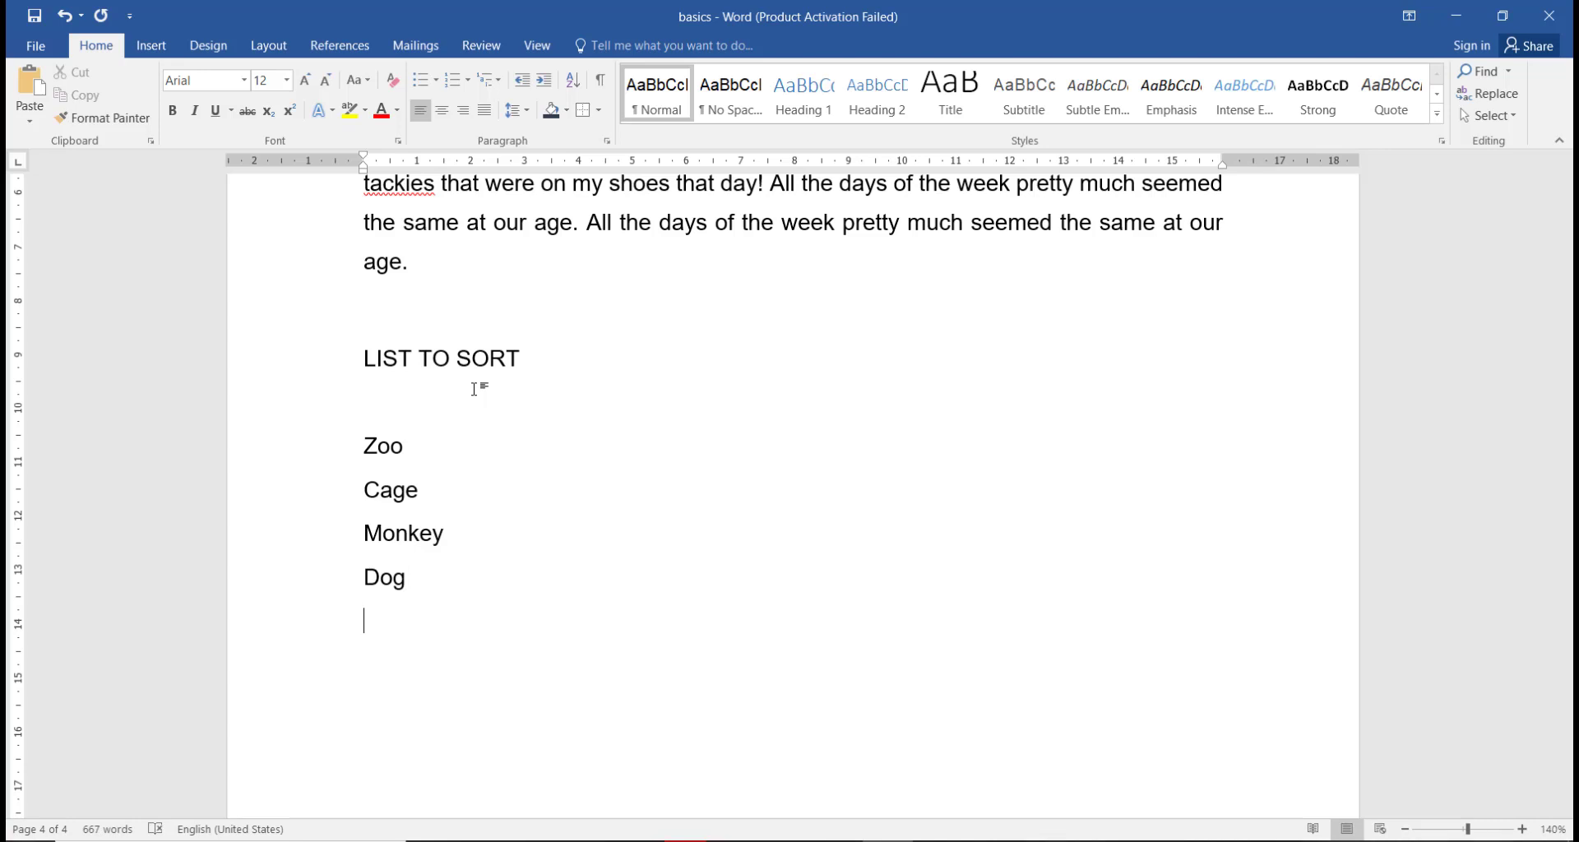
# Complete the list with Parrot, Rat and Fish, each on its own line
pyautogui.write('Parrot')
pyautogui.press('Return')
pyautogui.write('RA')
pyautogui.press('BackSpace')
pyautogui.write('a')
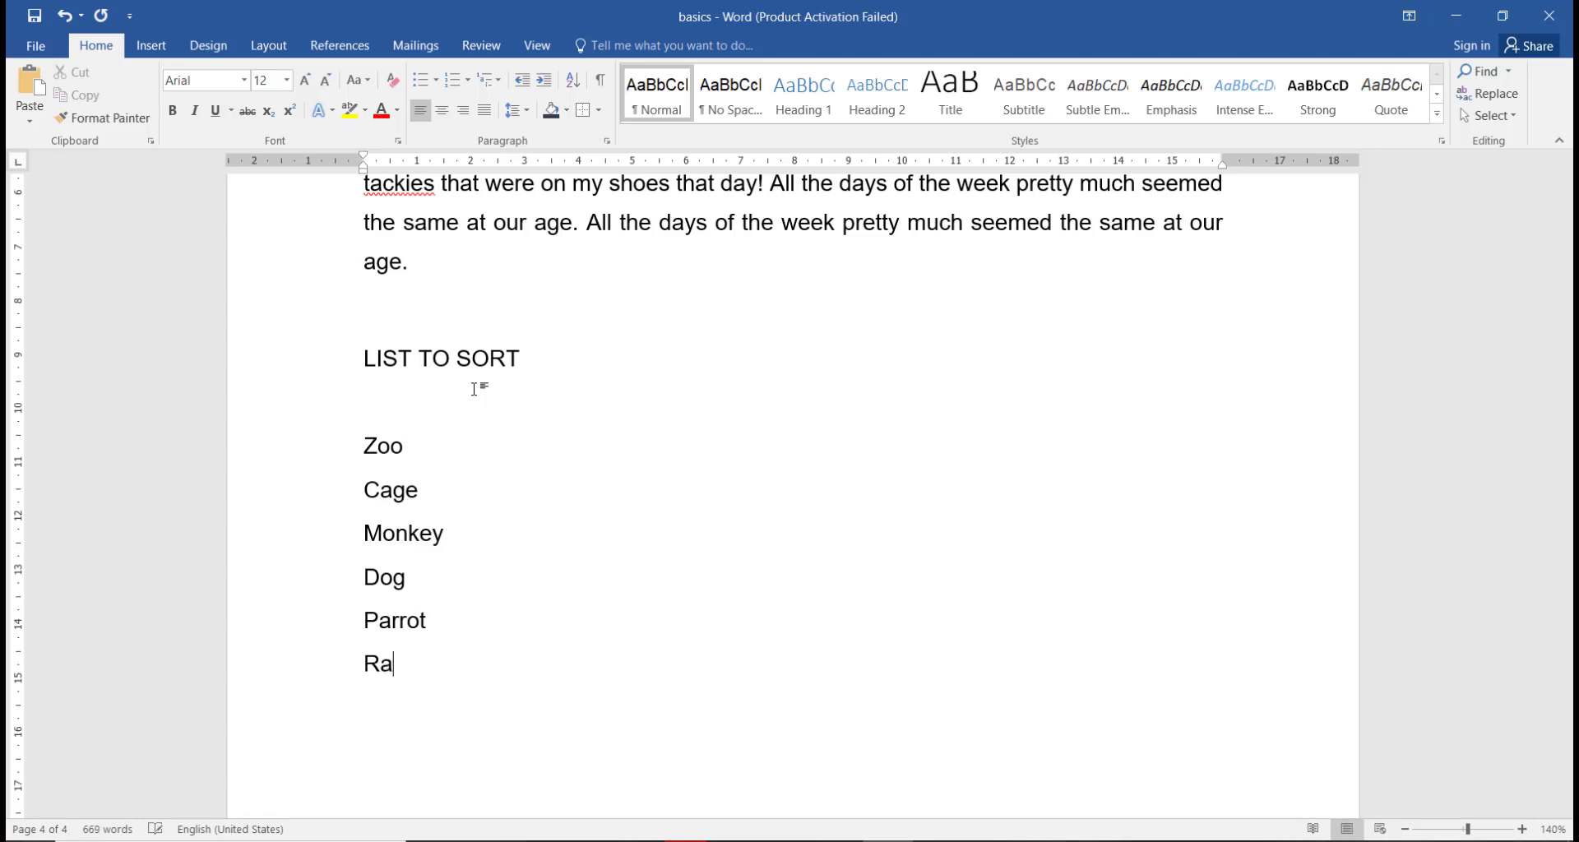
pyautogui.write('t')
pyautogui.press('Return')
pyautogui.write('Fish')
pyautogui.click(416, 389)
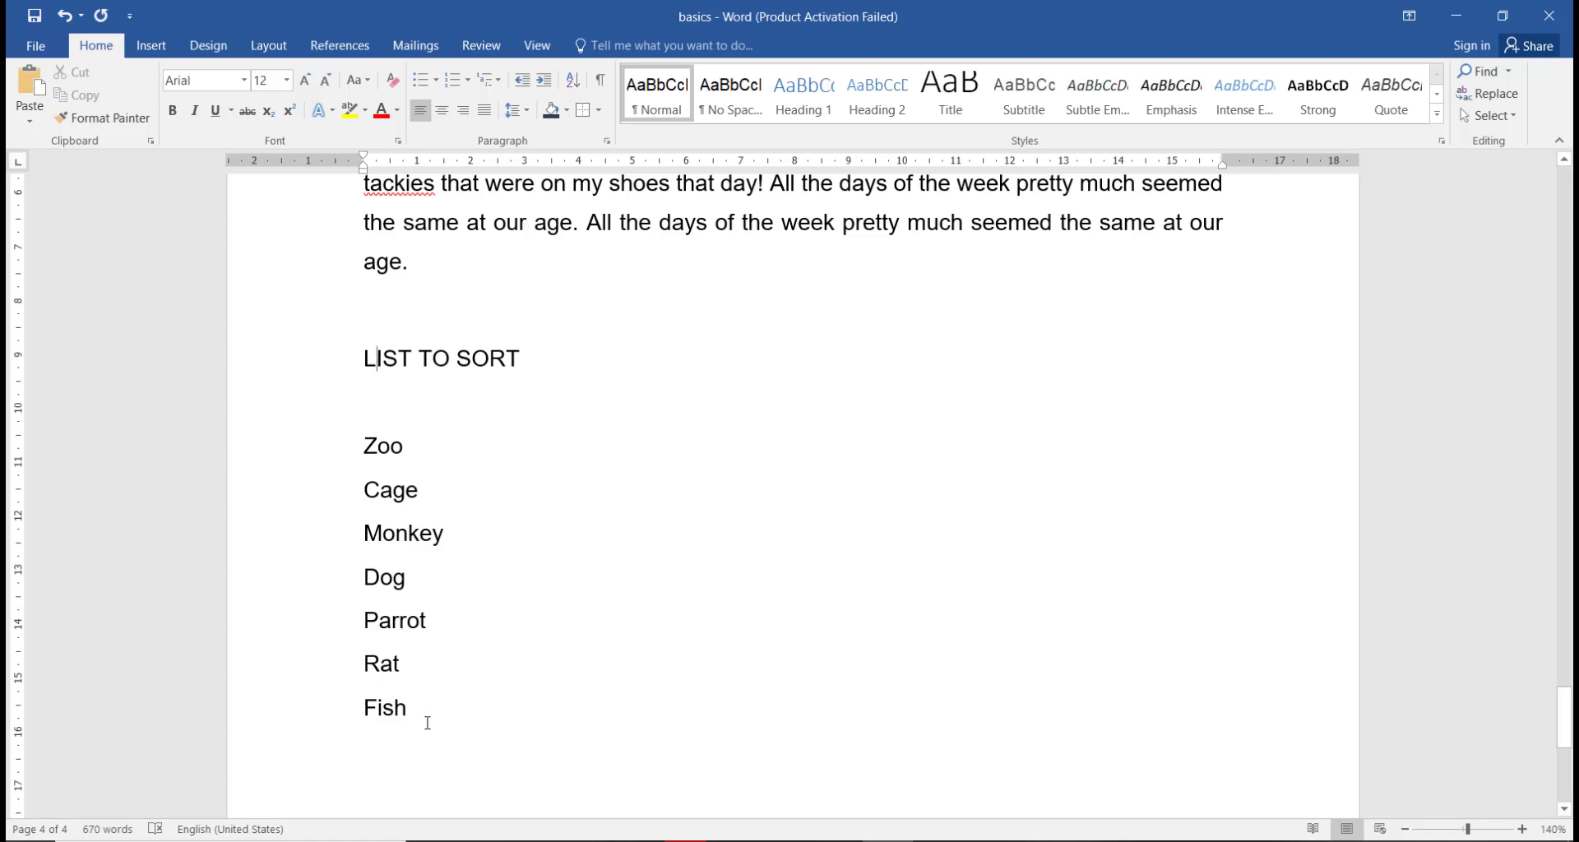
# Sort the seven list words from Zoo to Fish by paragraphs as text in ascending order
pyautogui.moveTo(426, 721); pyautogui.dragTo(345, 453)
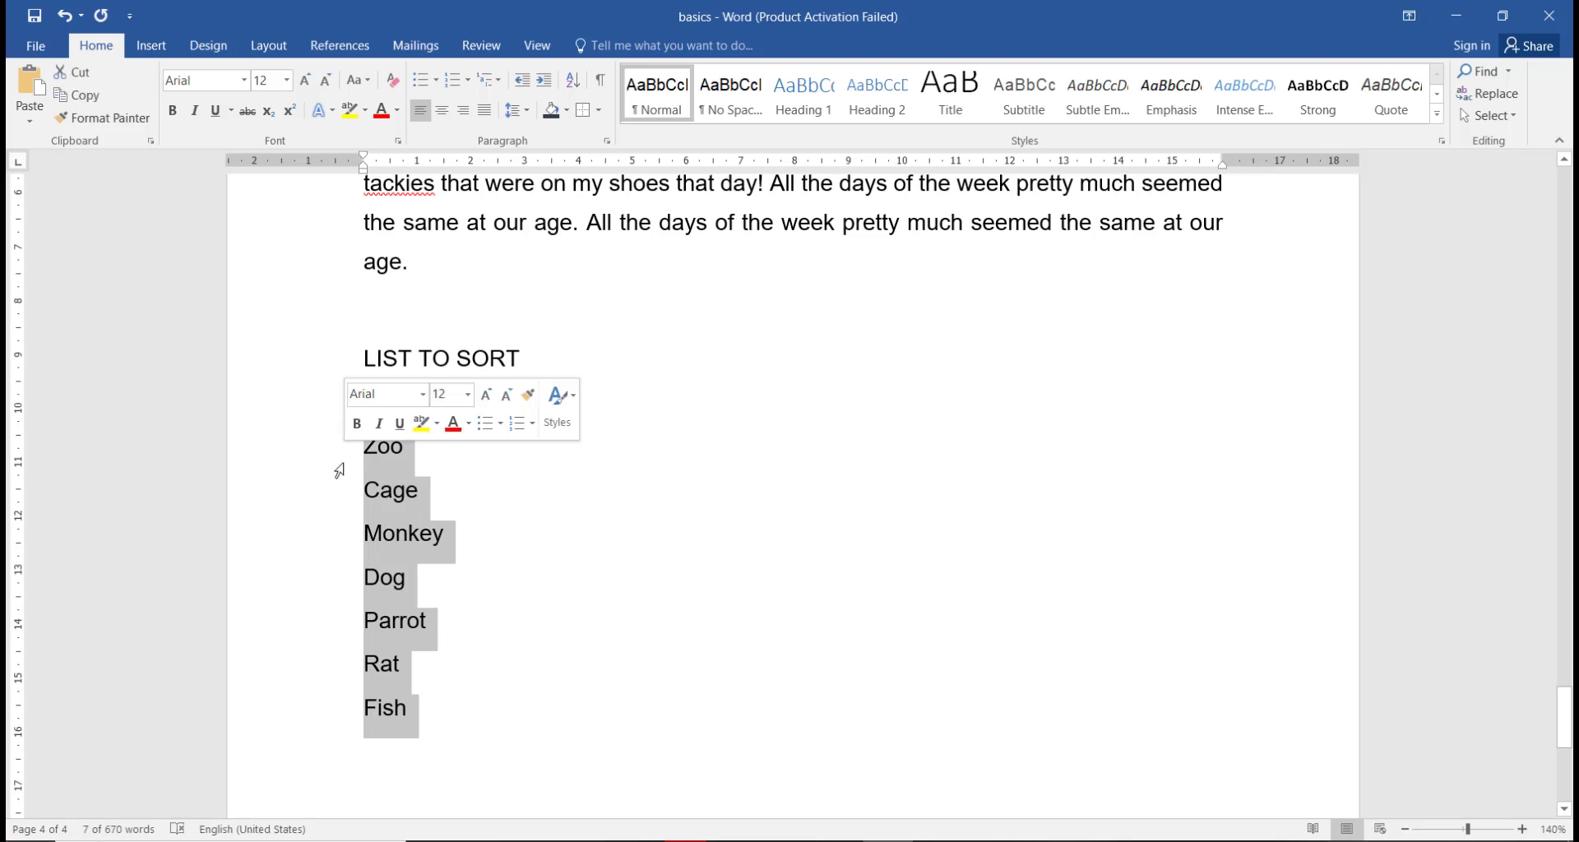
pyautogui.click(573, 80)
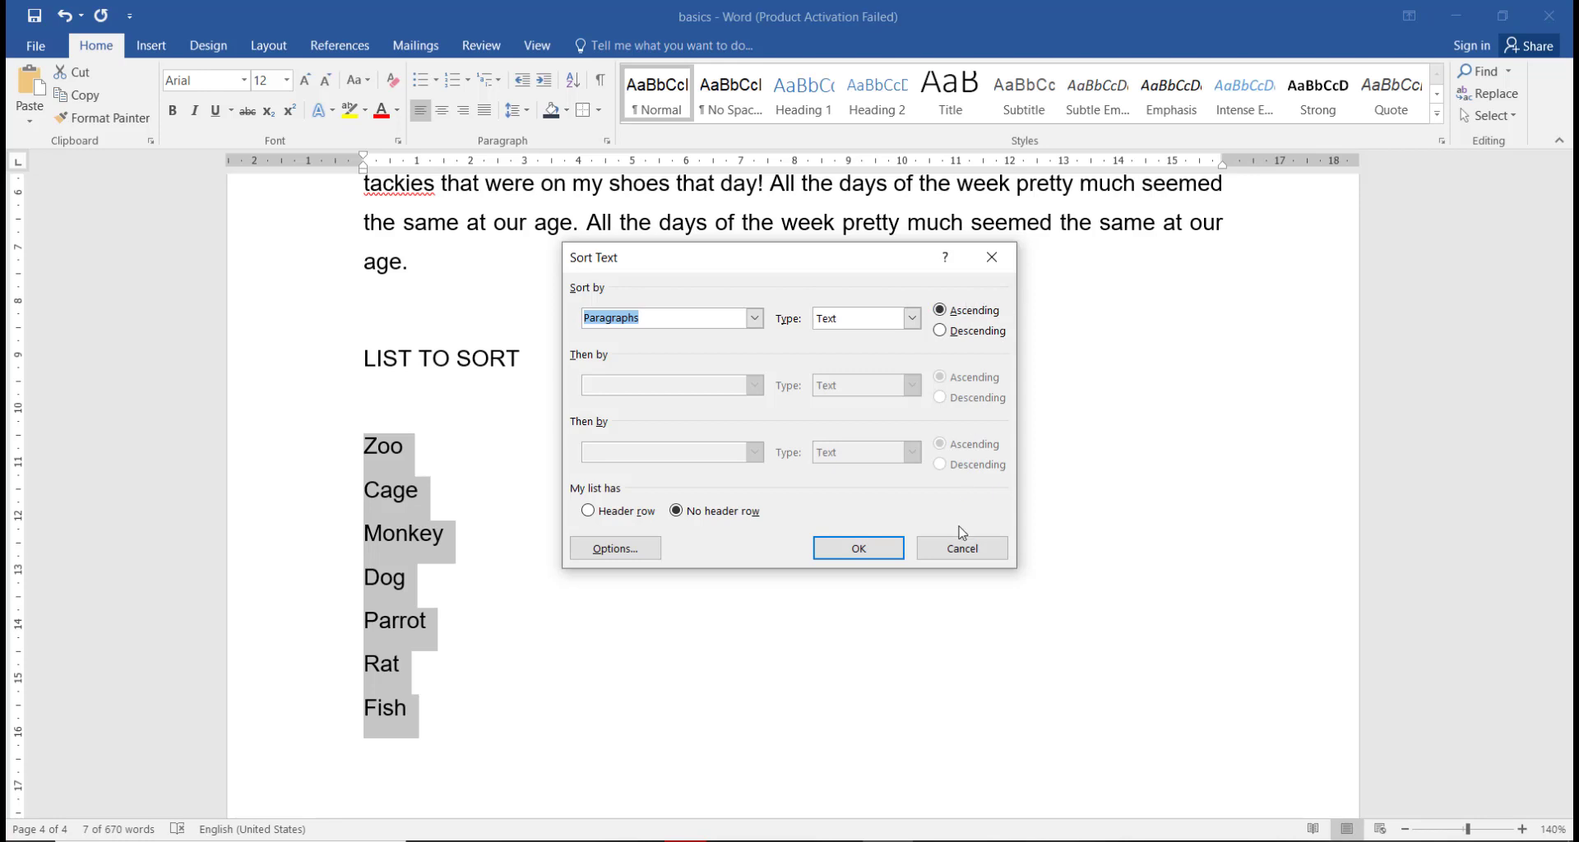
pyautogui.click(872, 559)
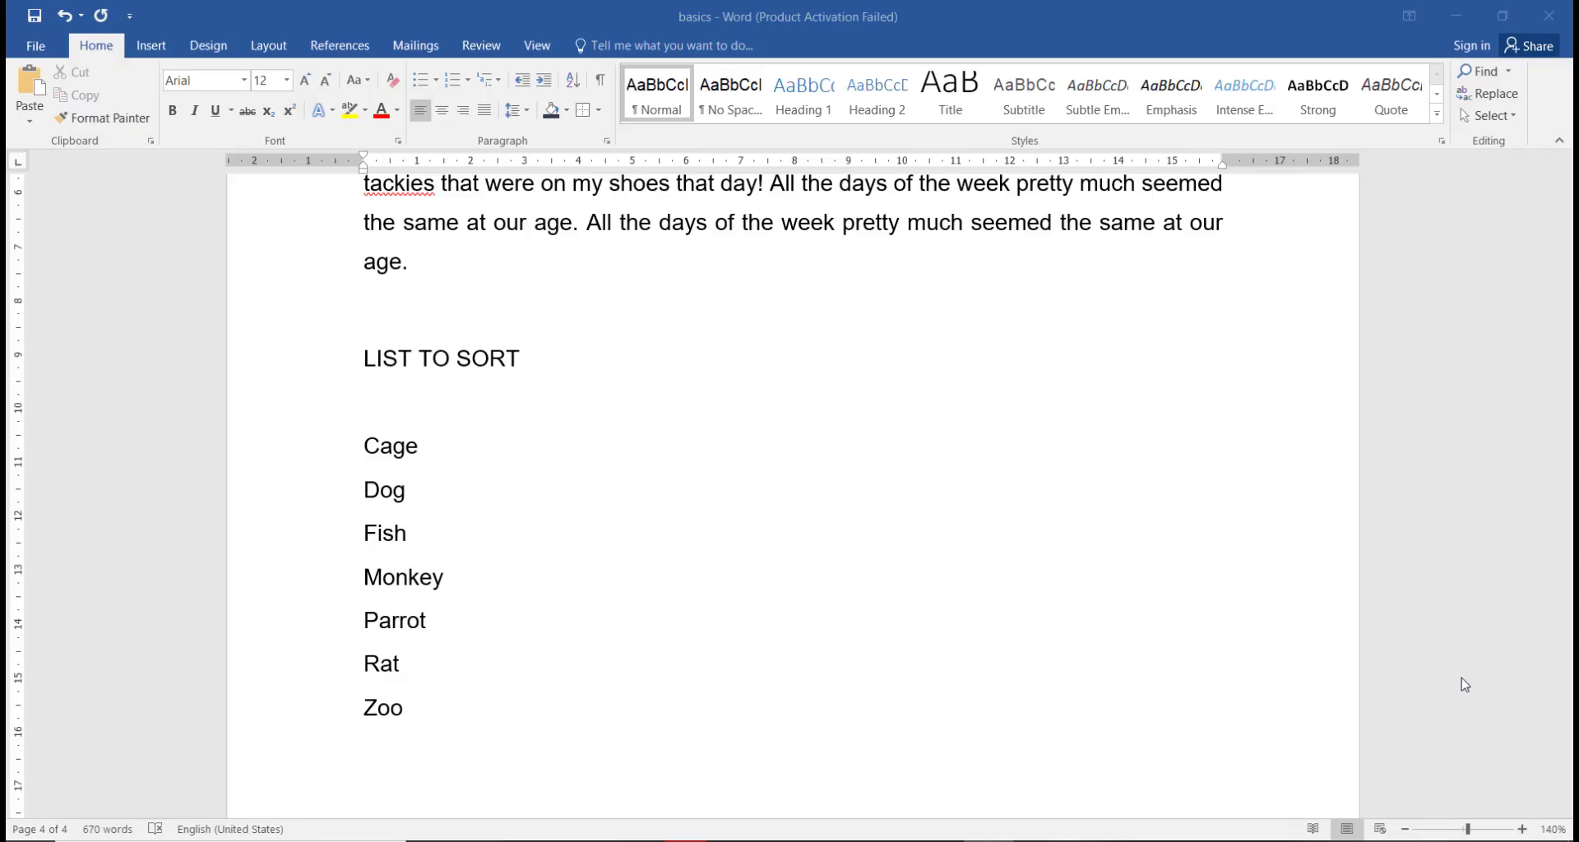
# Sort the list words under "LIST TO SORT" by paragraphs as text in descending order
pyautogui.click(442, 730)
pyautogui.moveTo(414, 712); pyautogui.dragTo(350, 454)
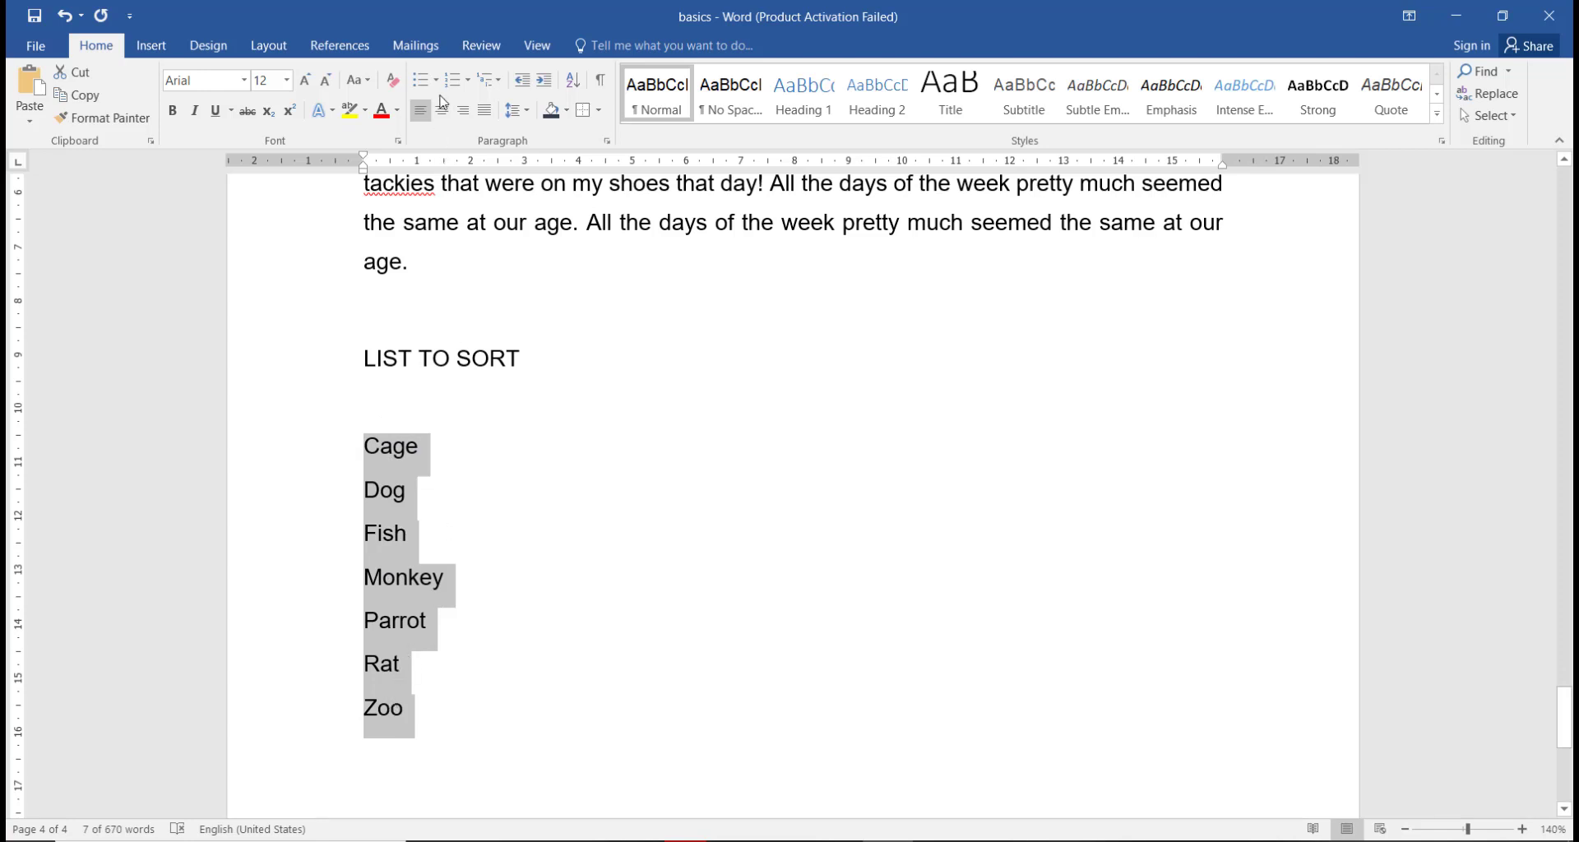
pyautogui.click(570, 90)
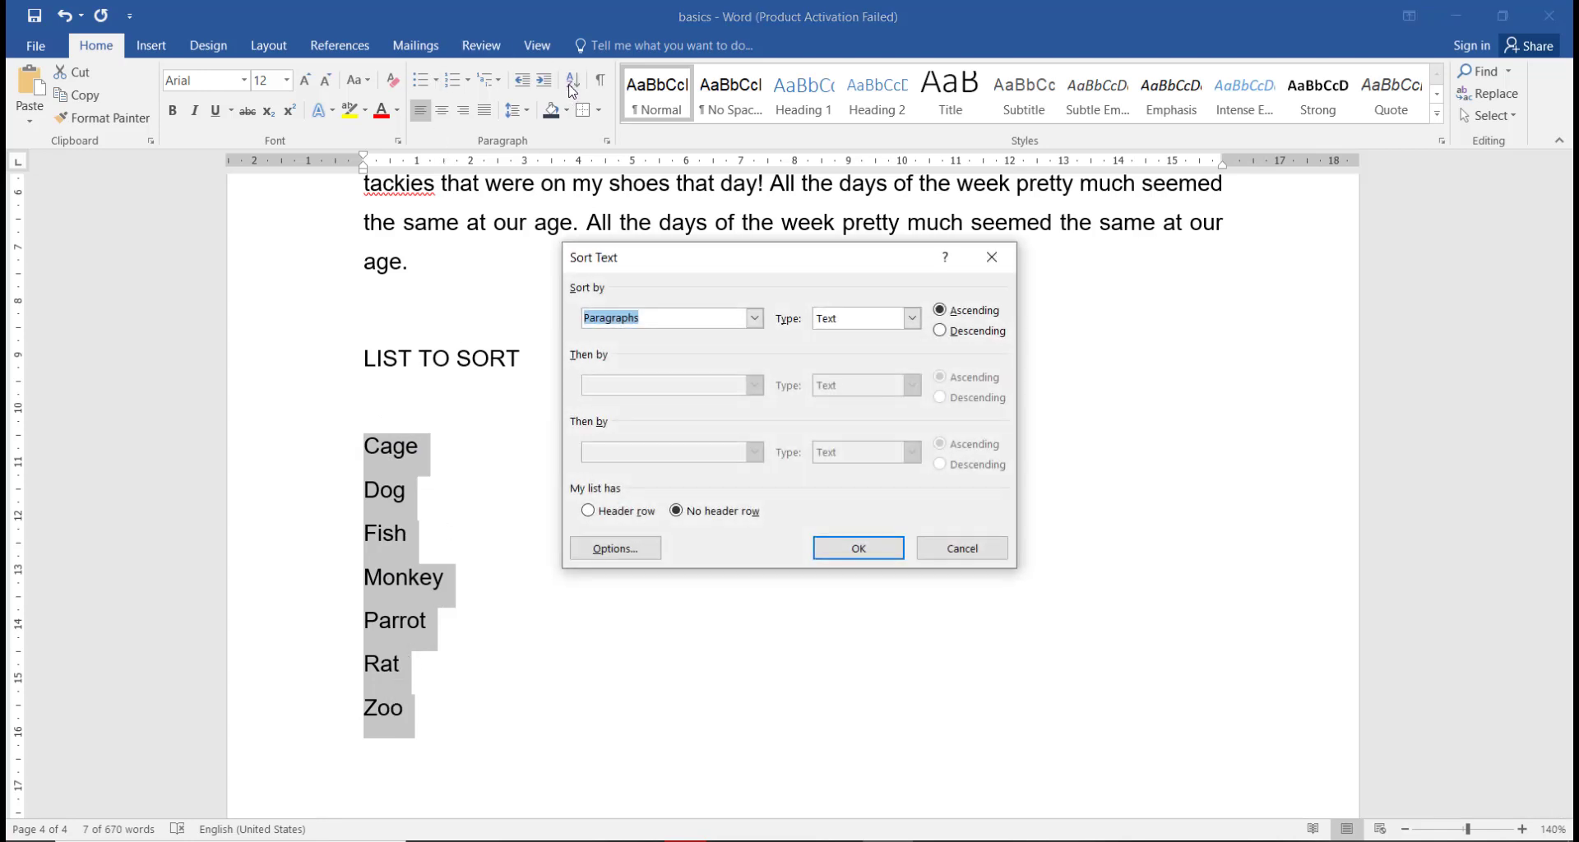
pyautogui.click(959, 334)
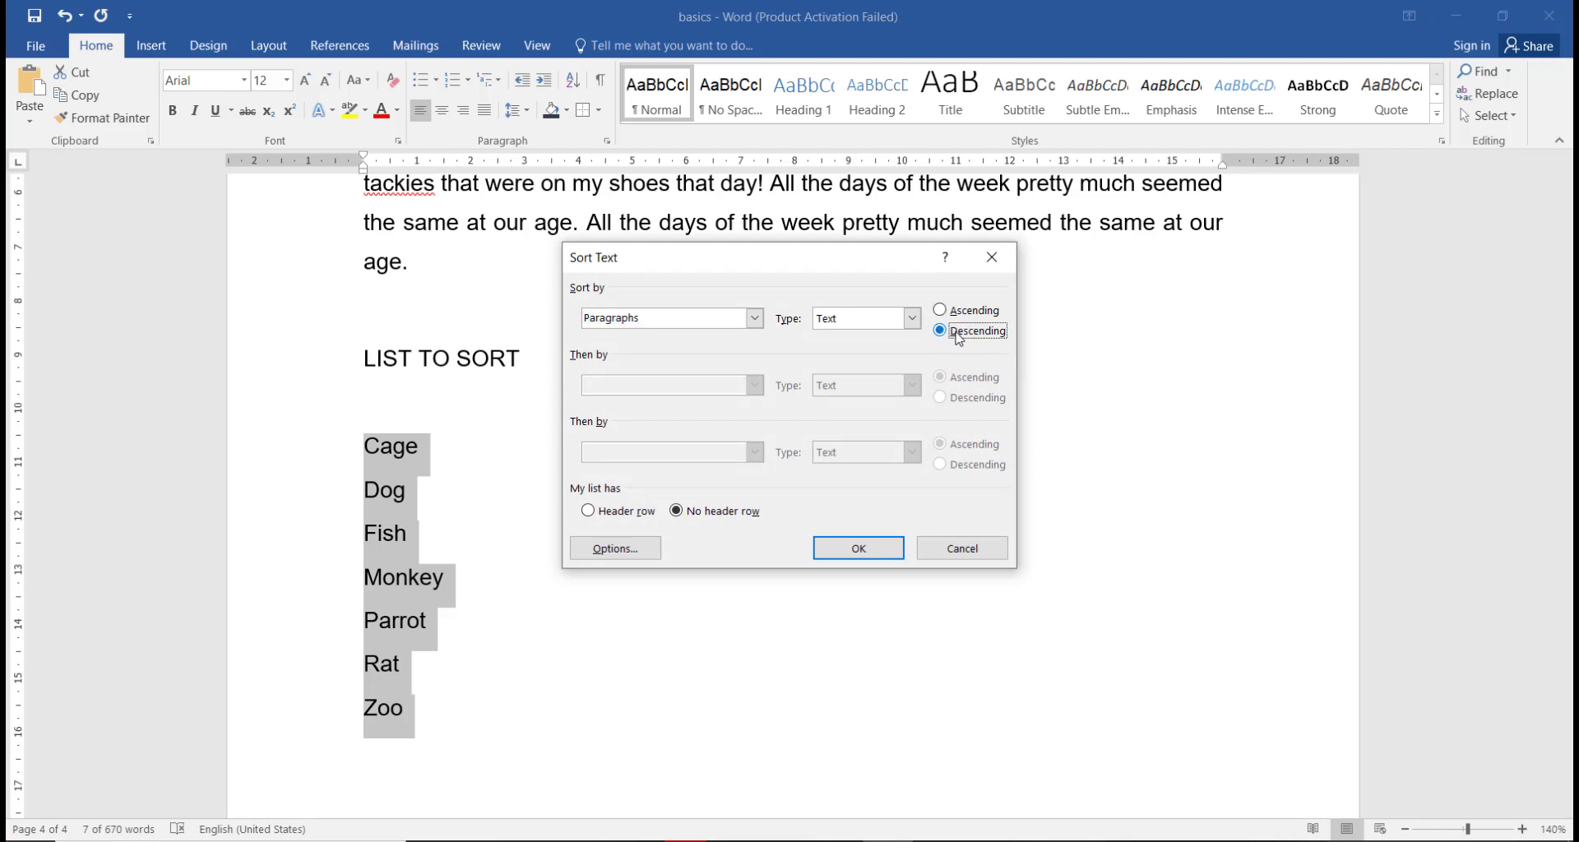
pyautogui.click(855, 548)
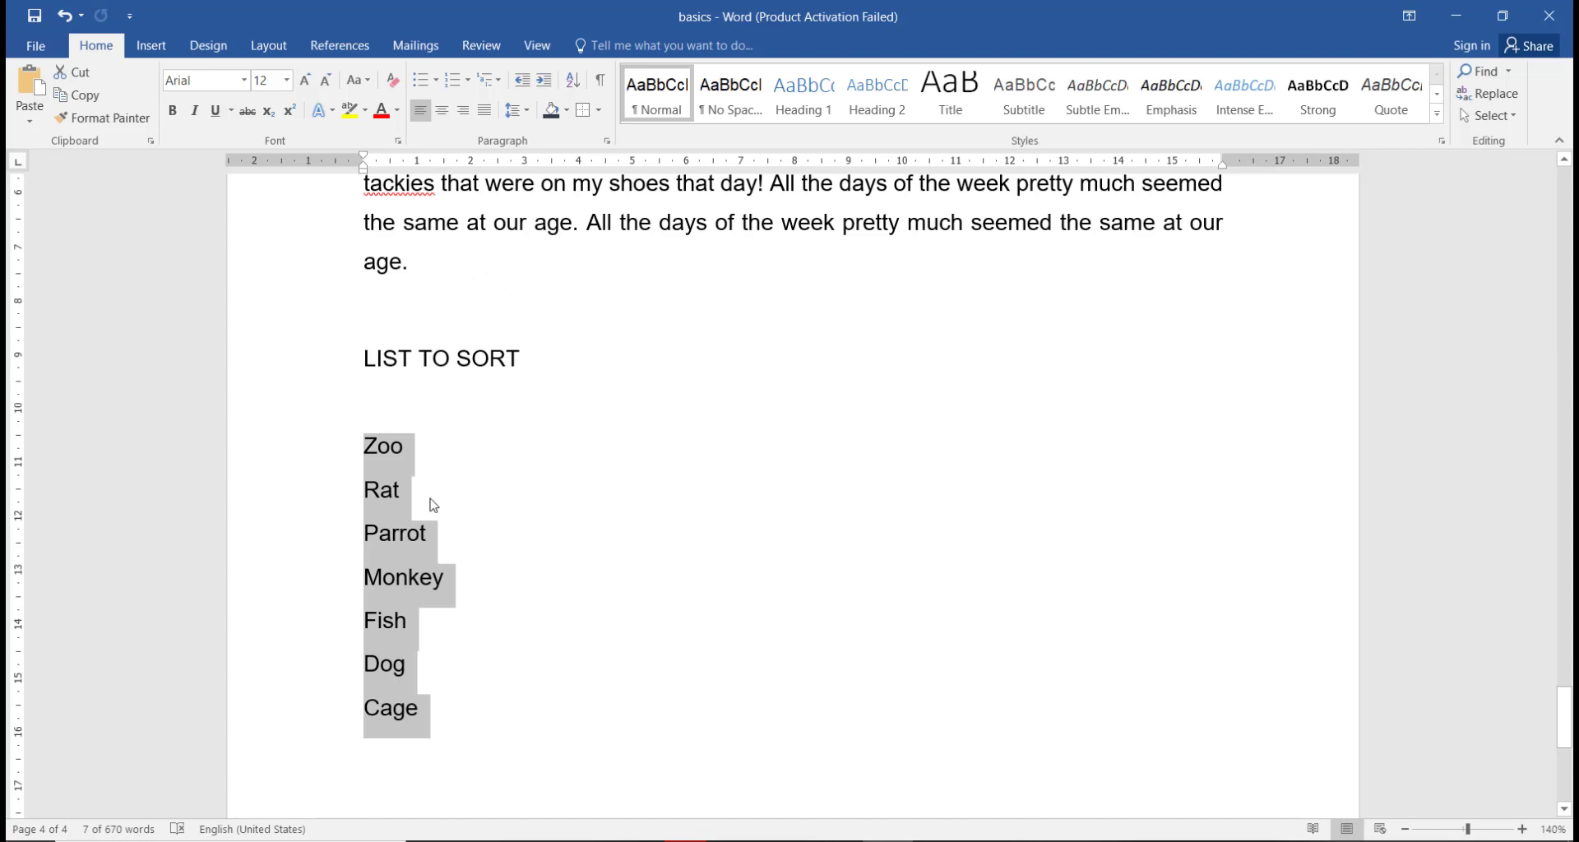
# Show paragraph marks and other hidden formatting symbols in the document
pyautogui.scroll(-3, 627, 444)
pyautogui.scroll(1, 626, 443)
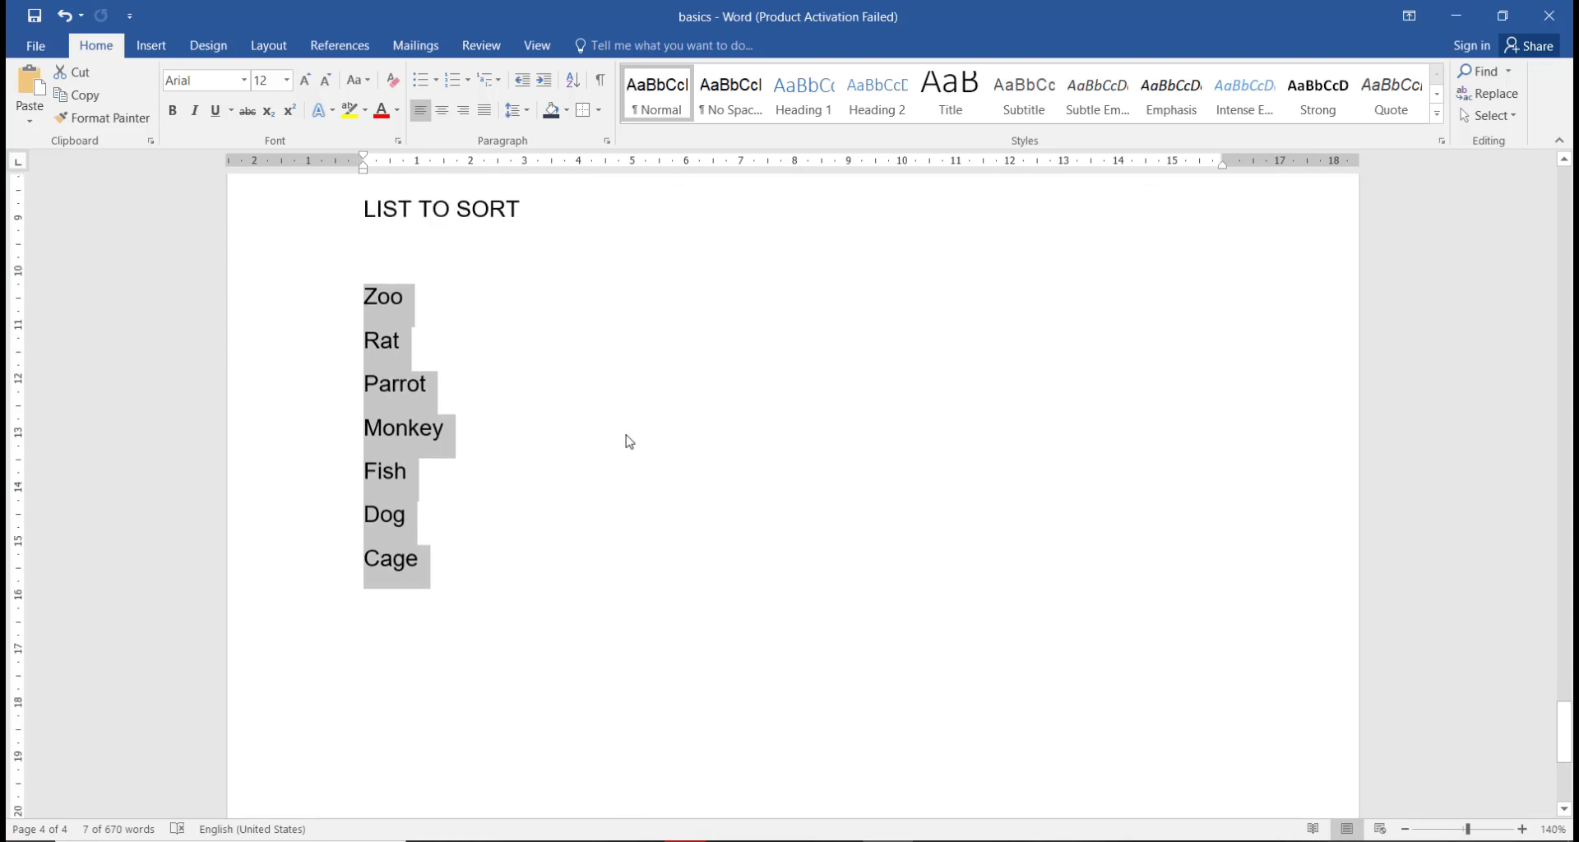
pyautogui.scroll(2, 629, 440)
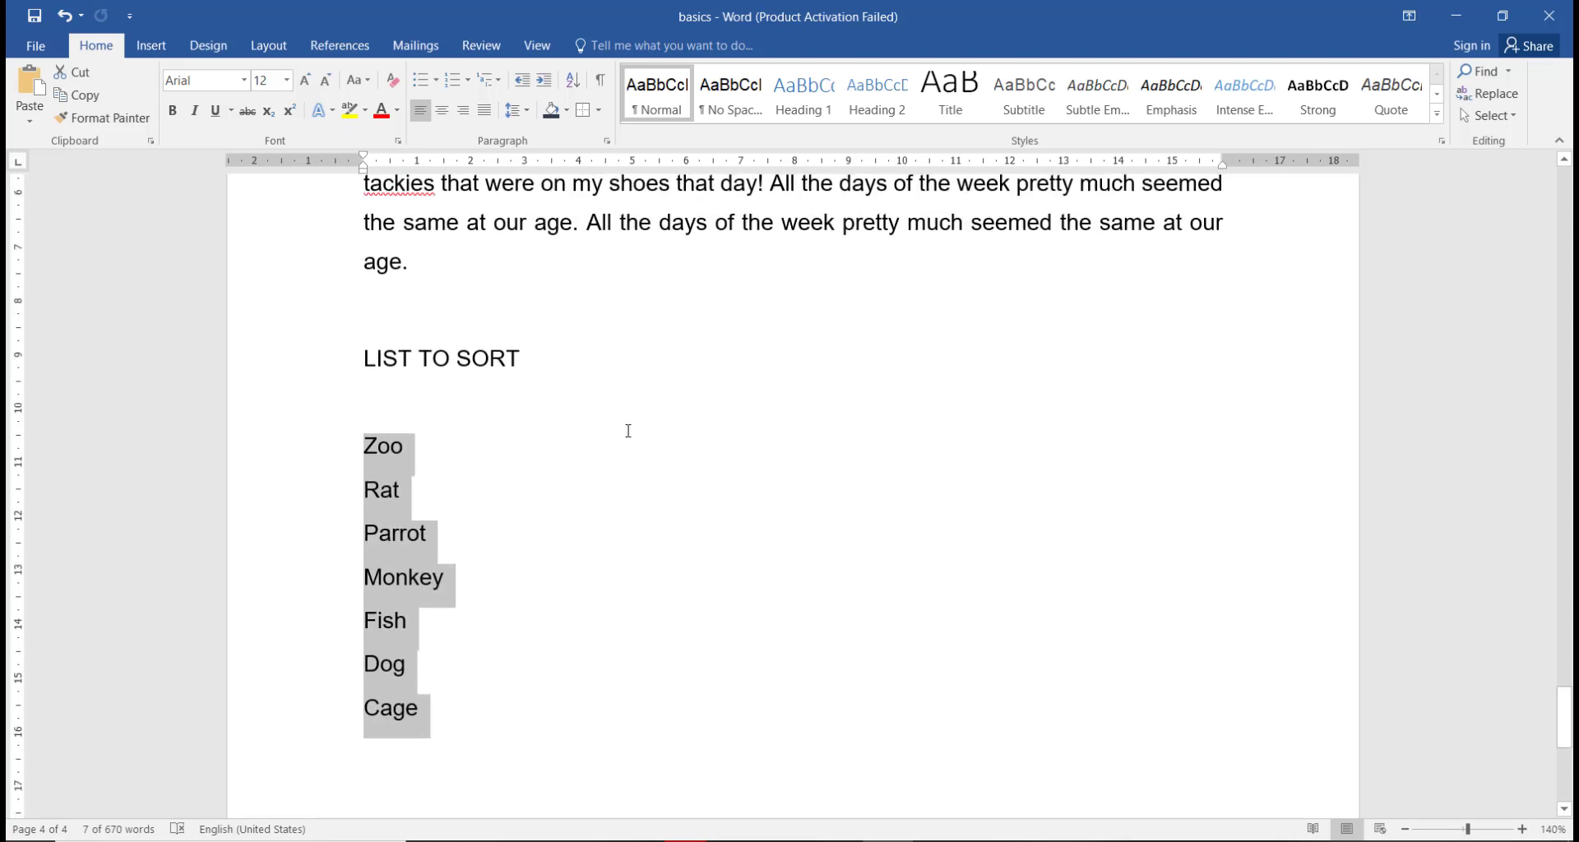
pyautogui.click(601, 79)
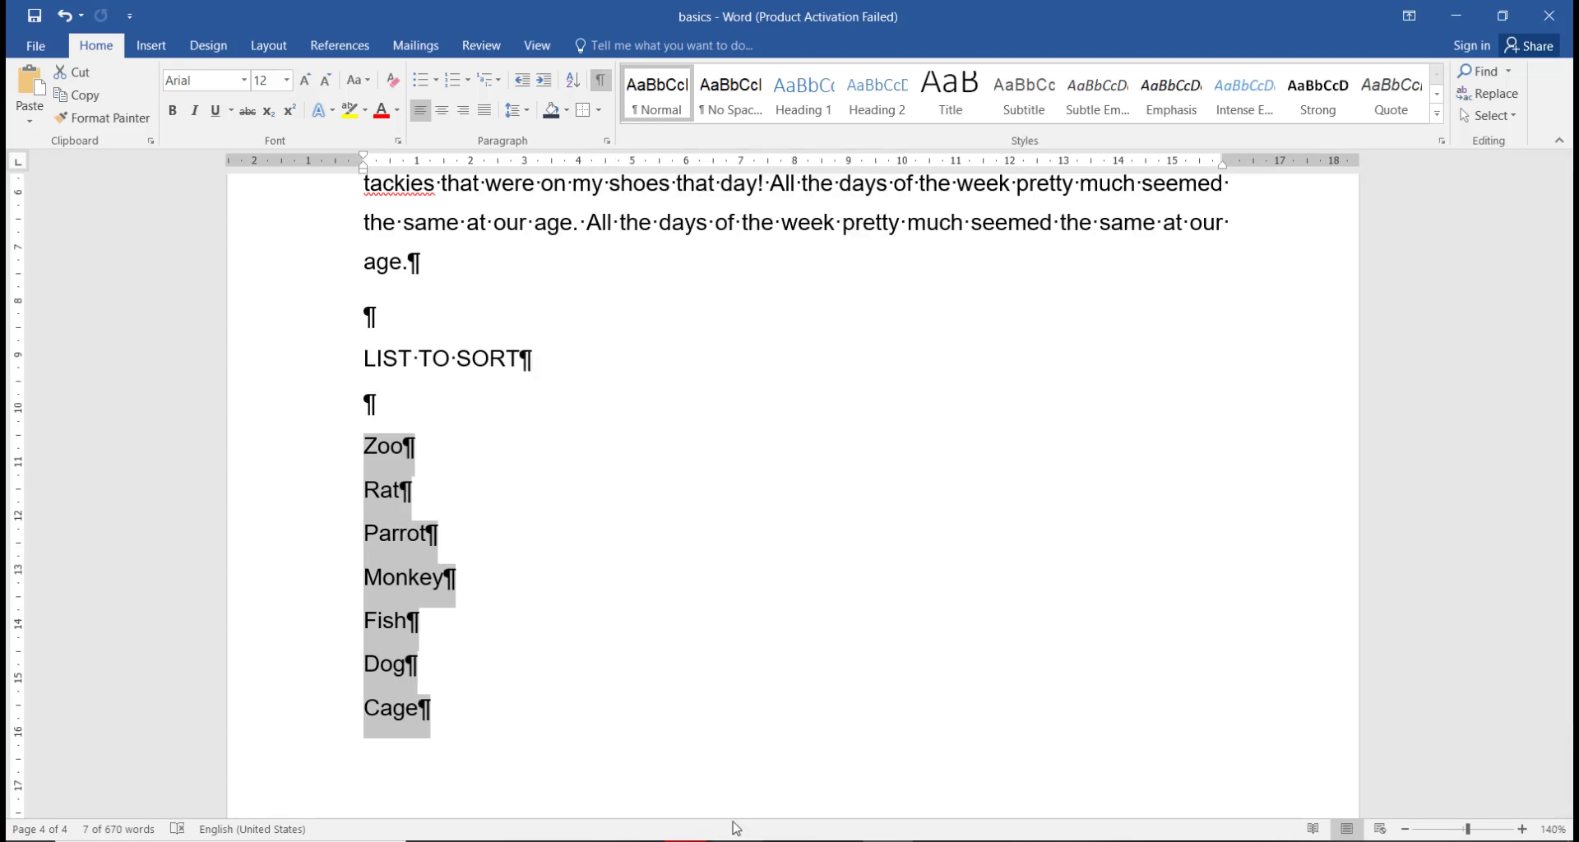
# Examine the paragraph, space and tab marks through the document, from the sorted list on page 4 back to "TEXT STYLES"
pyautogui.scroll(5, 603, 428)
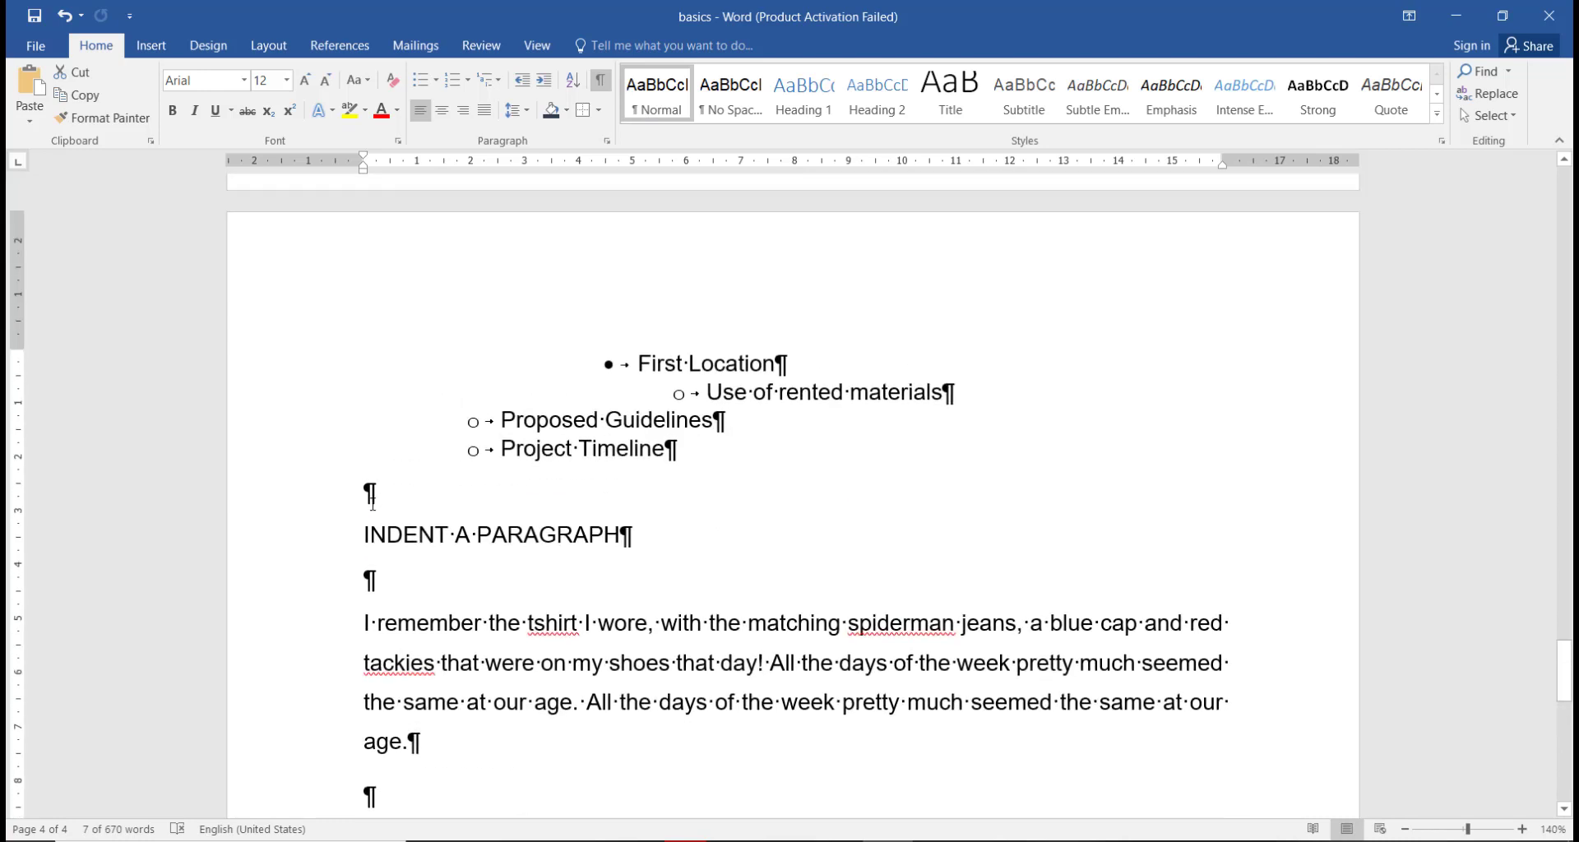
pyautogui.click(789, 557)
pyautogui.scroll(5, 793, 562)
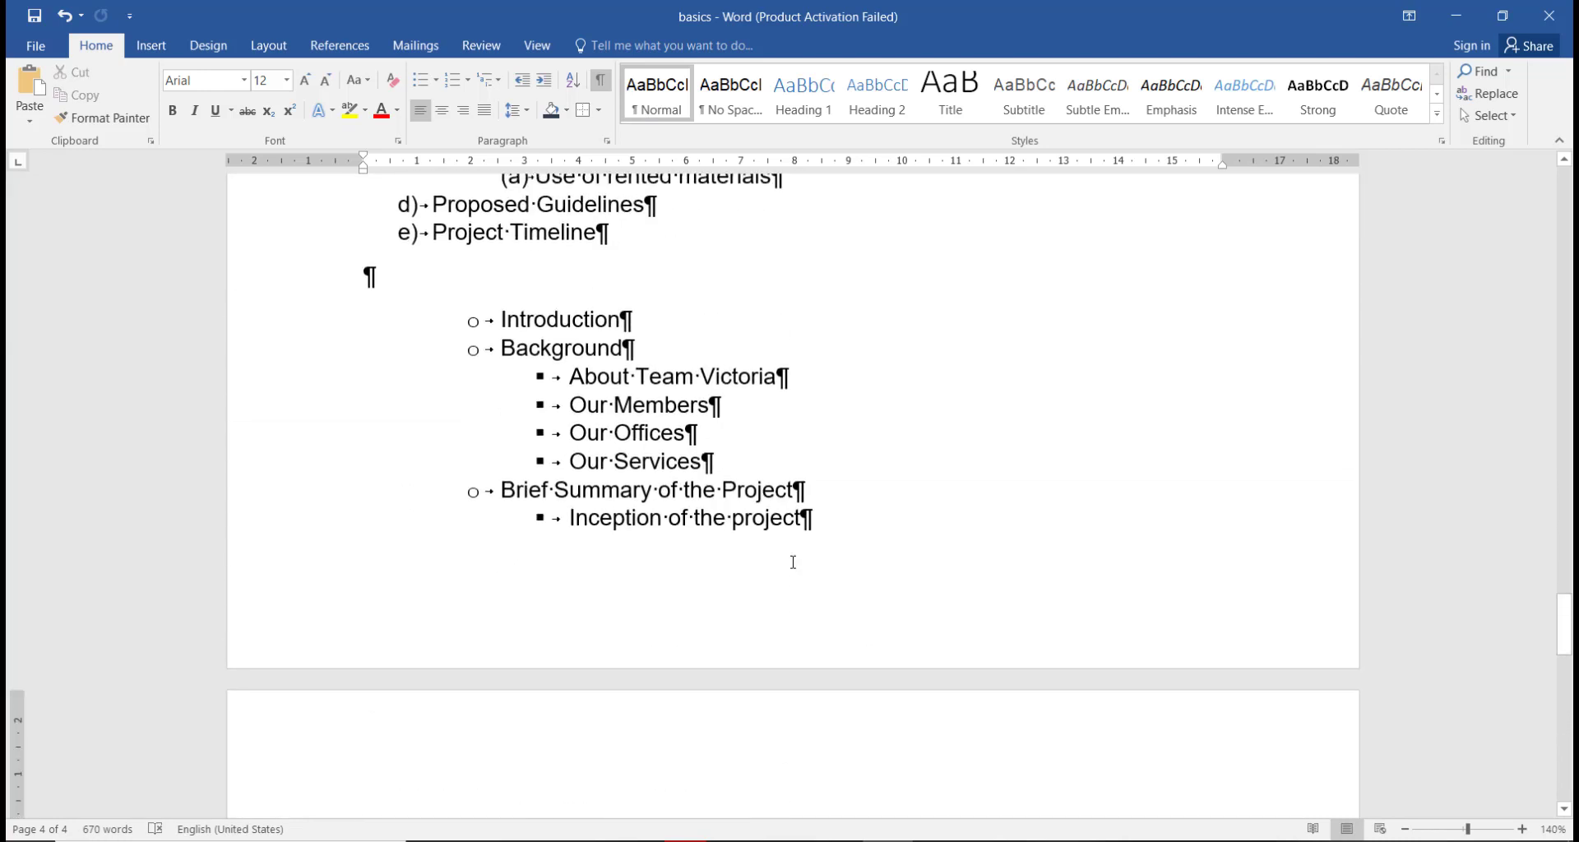
pyautogui.scroll(6, 793, 562)
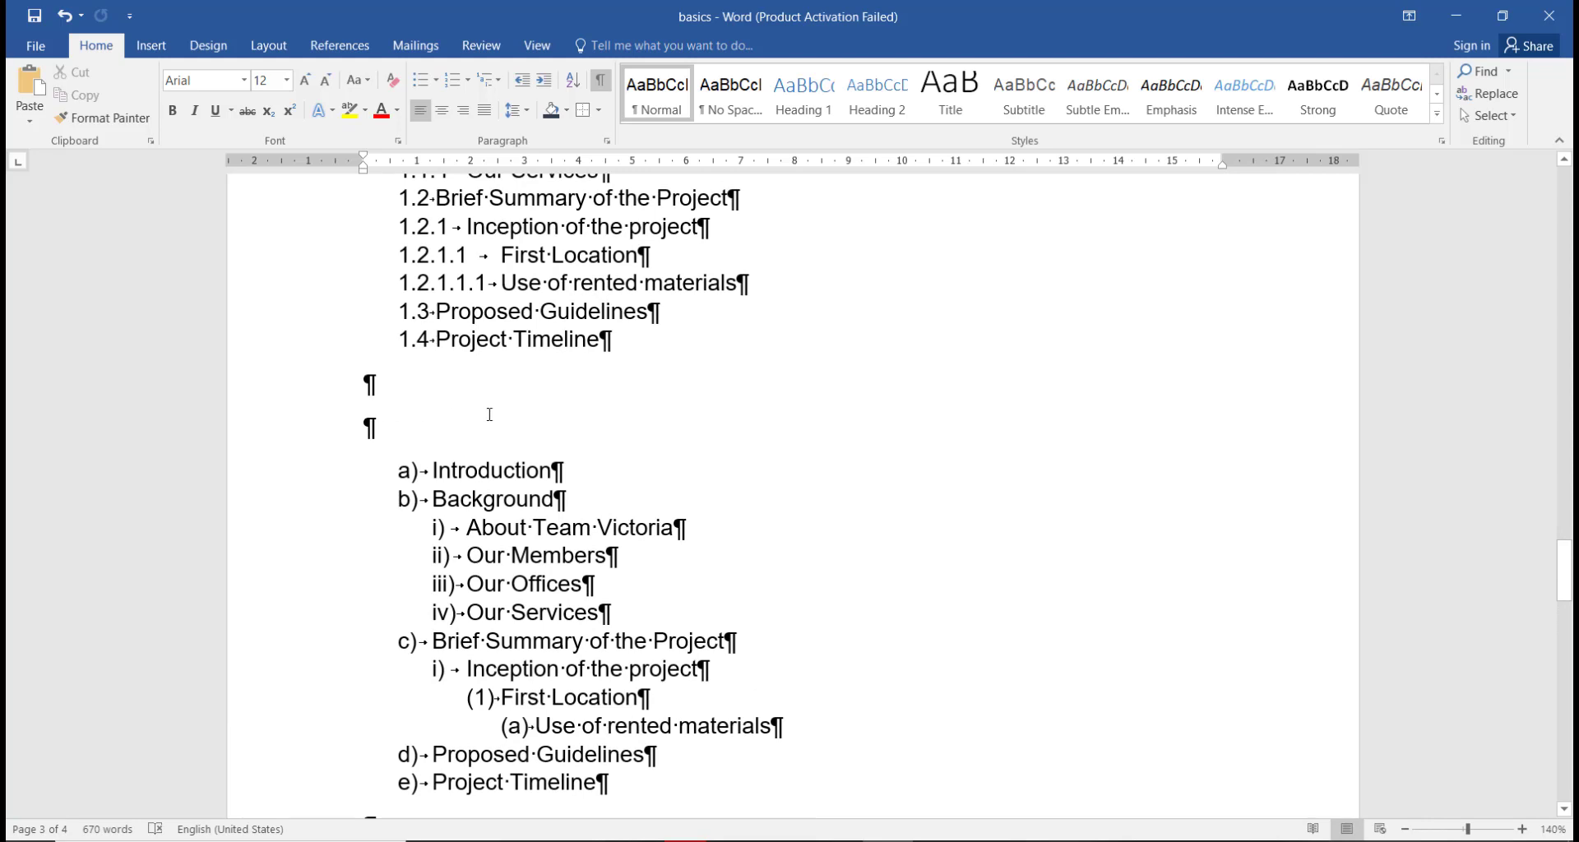
pyautogui.scroll(9, 547, 498)
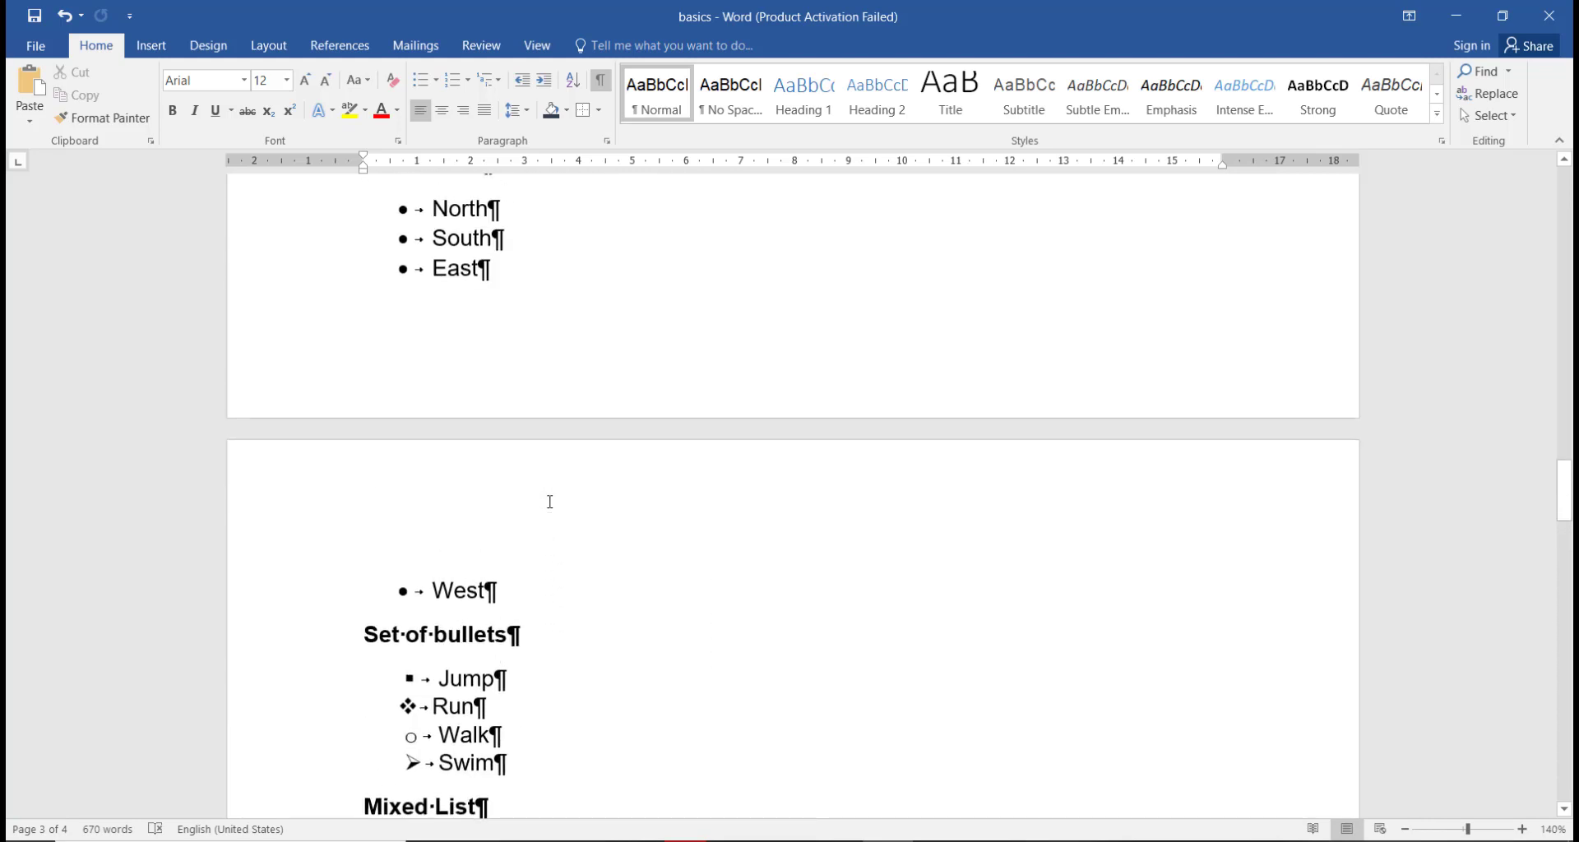
pyautogui.scroll(11, 549, 501)
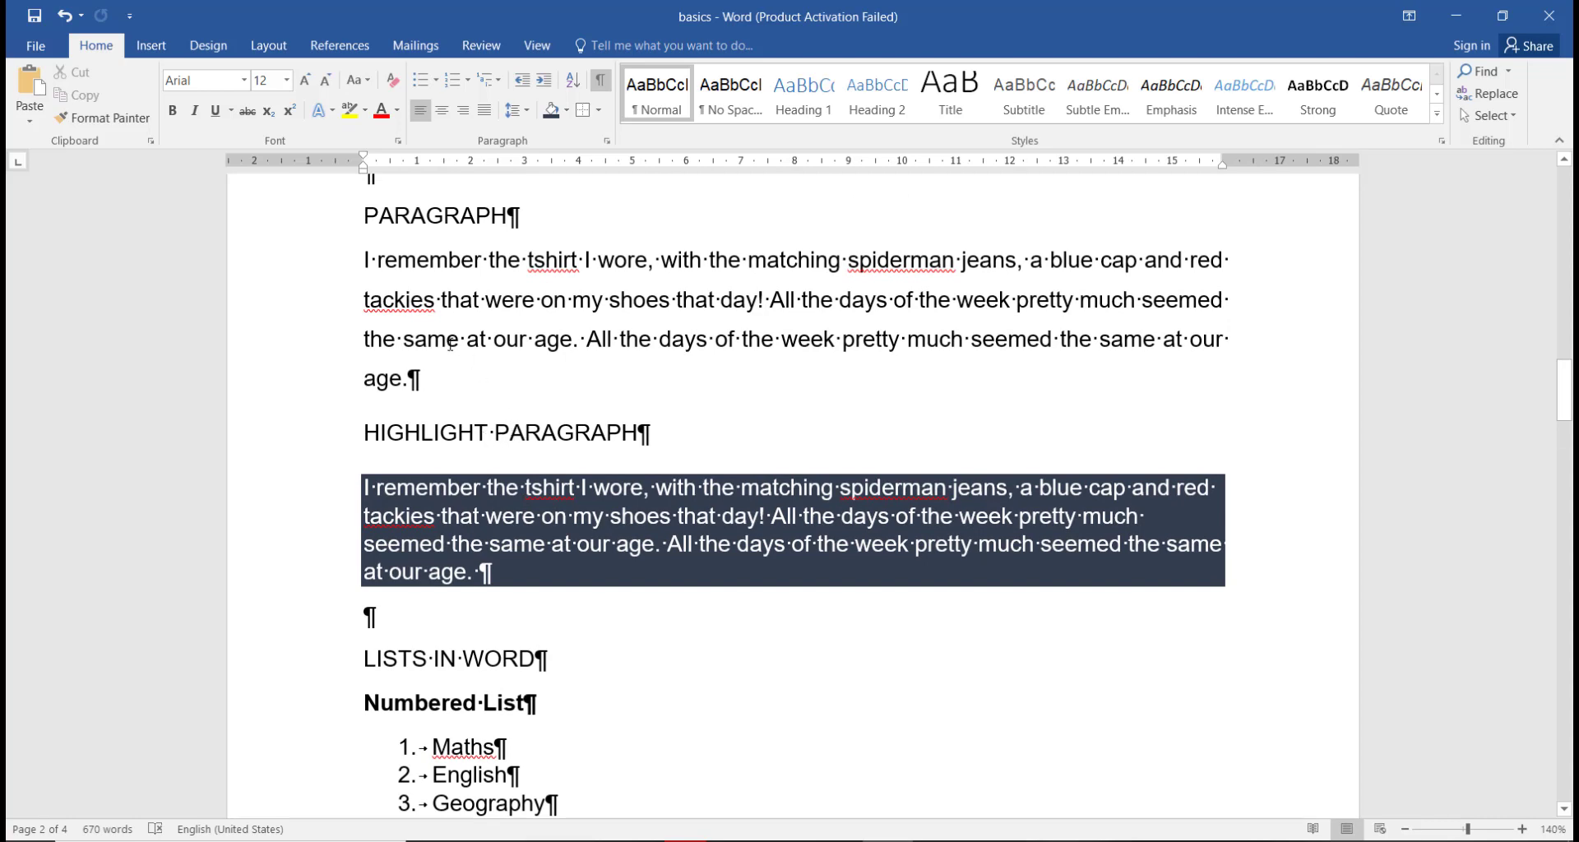
pyautogui.click(480, 398)
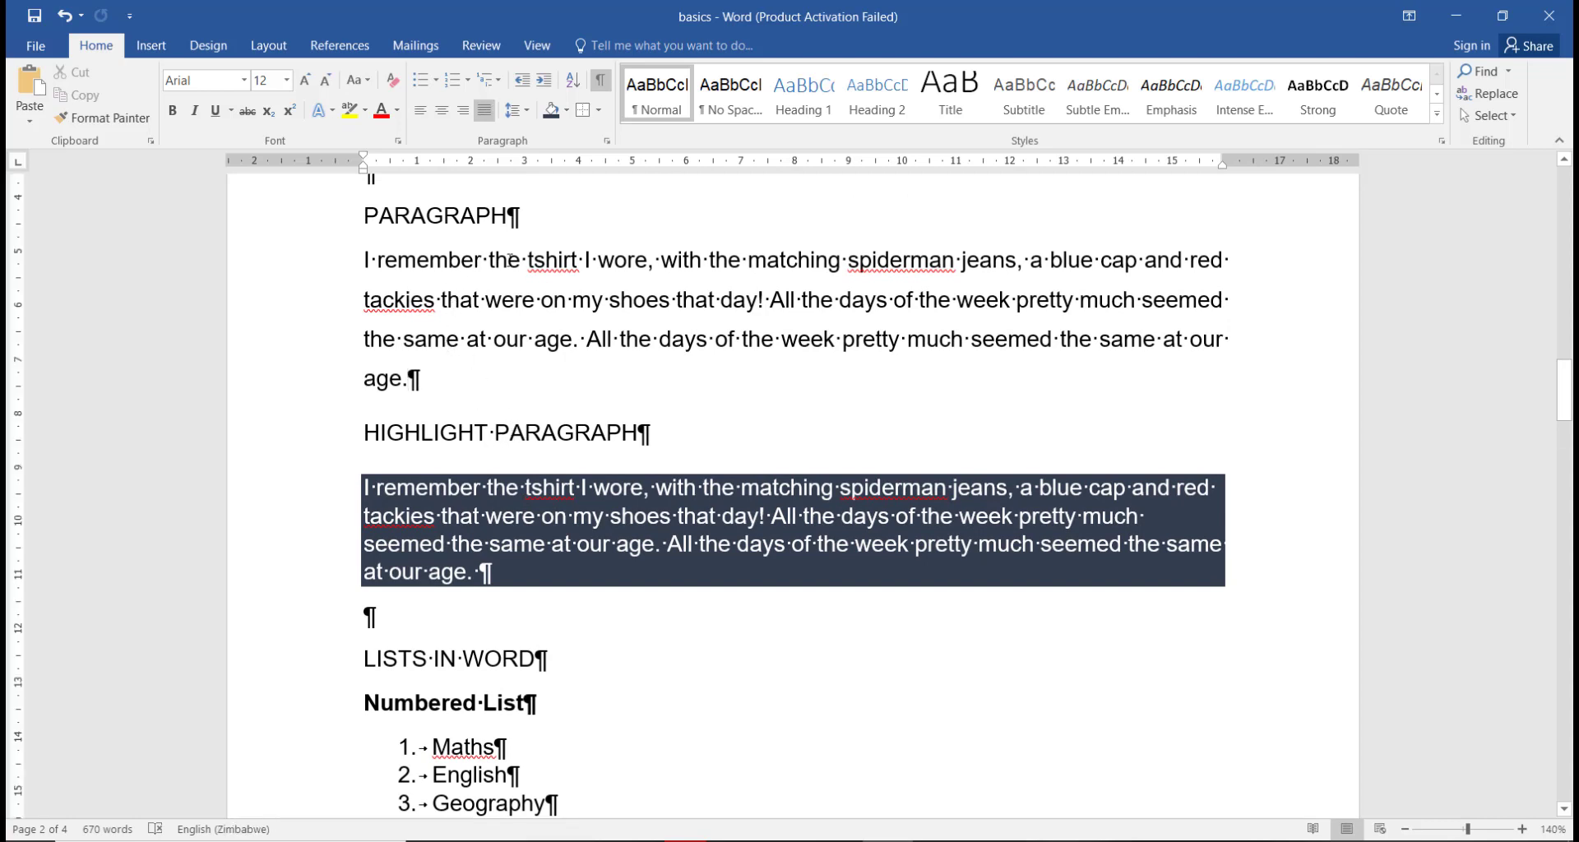
pyautogui.scroll(15, 802, 459)
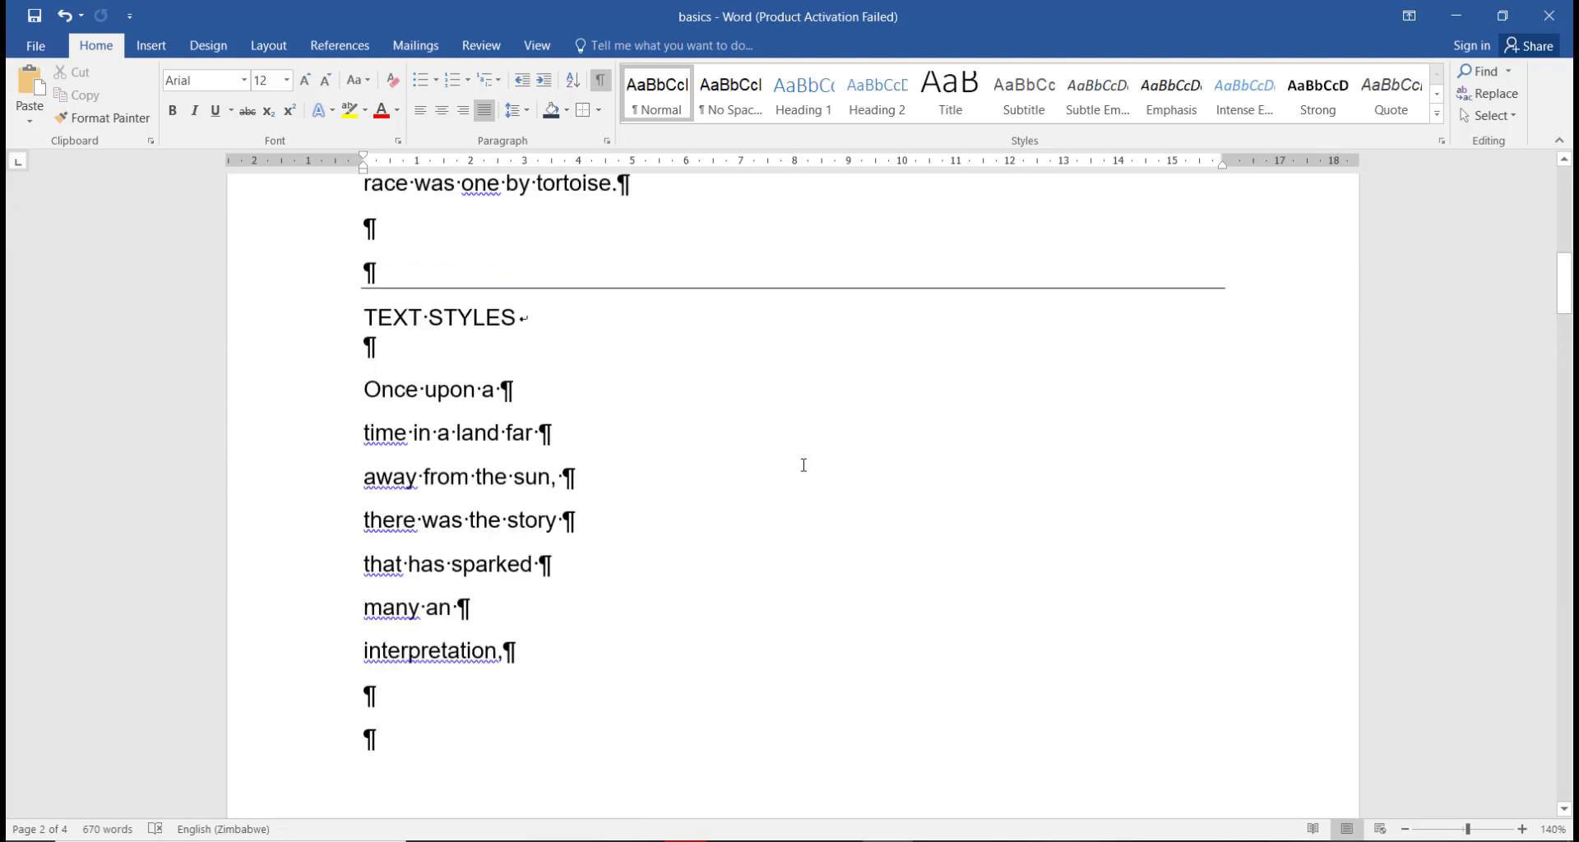
# Toggle the paragraph marks and other formatting symbols at the document's start and at "TEXT STYLES", leaving them hidden
pyautogui.scroll(5, 798, 465)
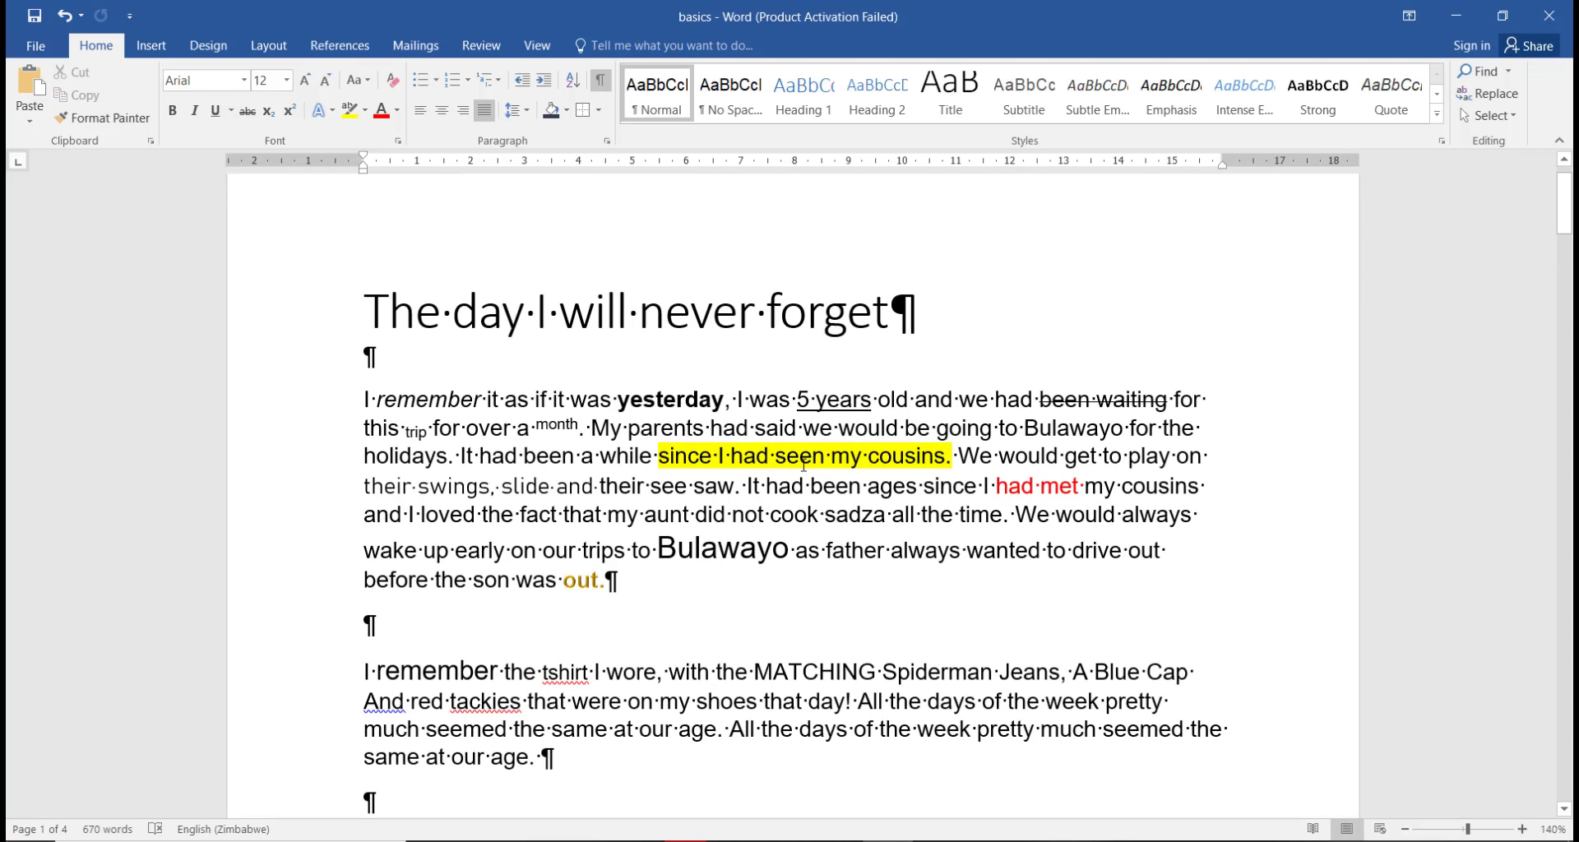
pyautogui.click(599, 81)
pyautogui.click(599, 81)
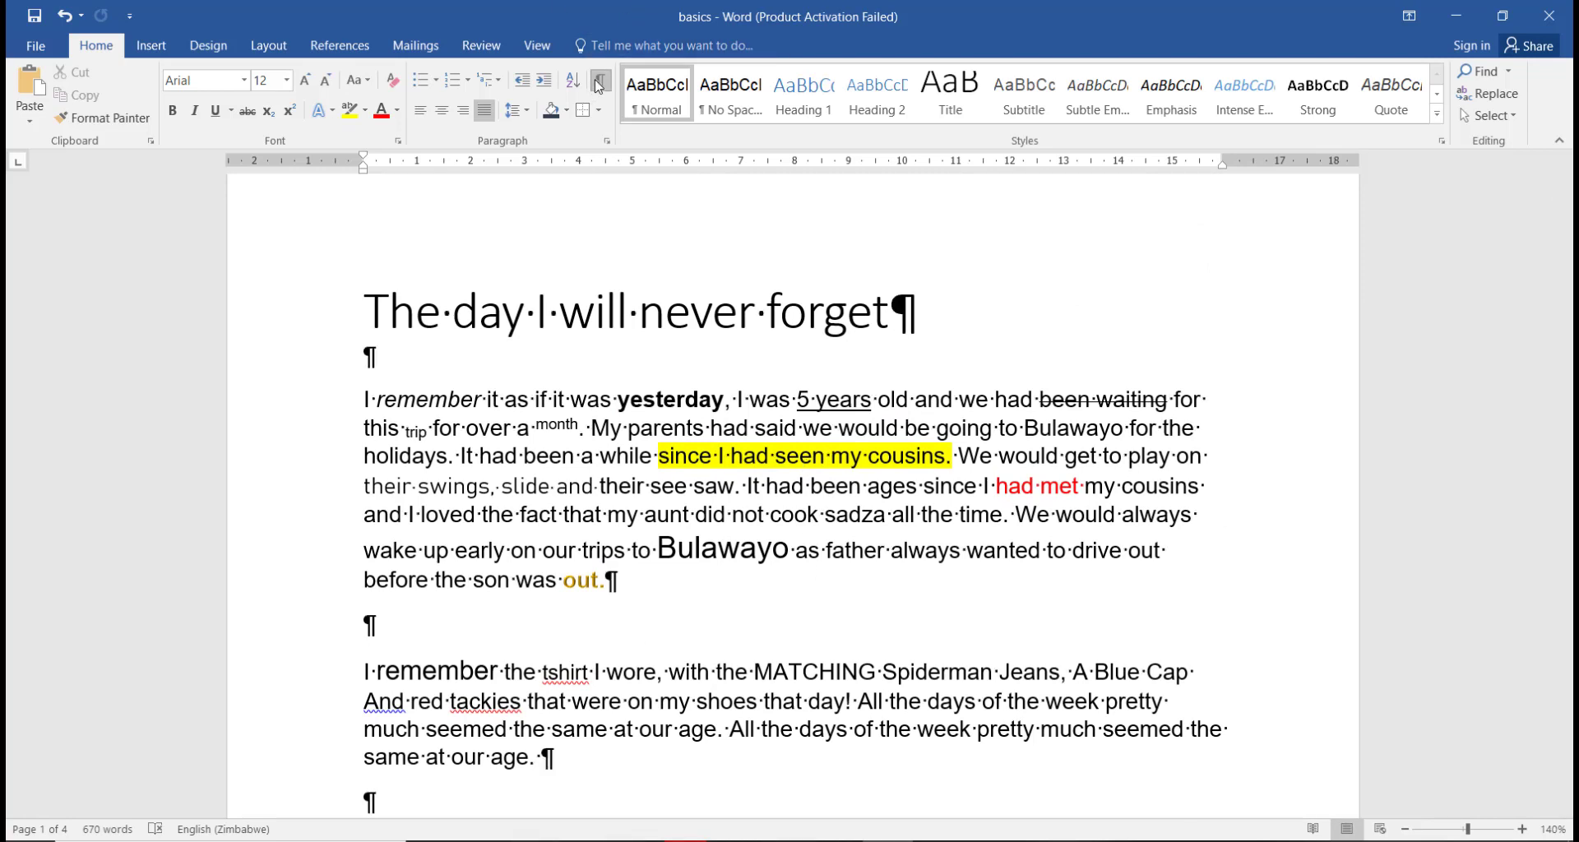
pyautogui.click(599, 81)
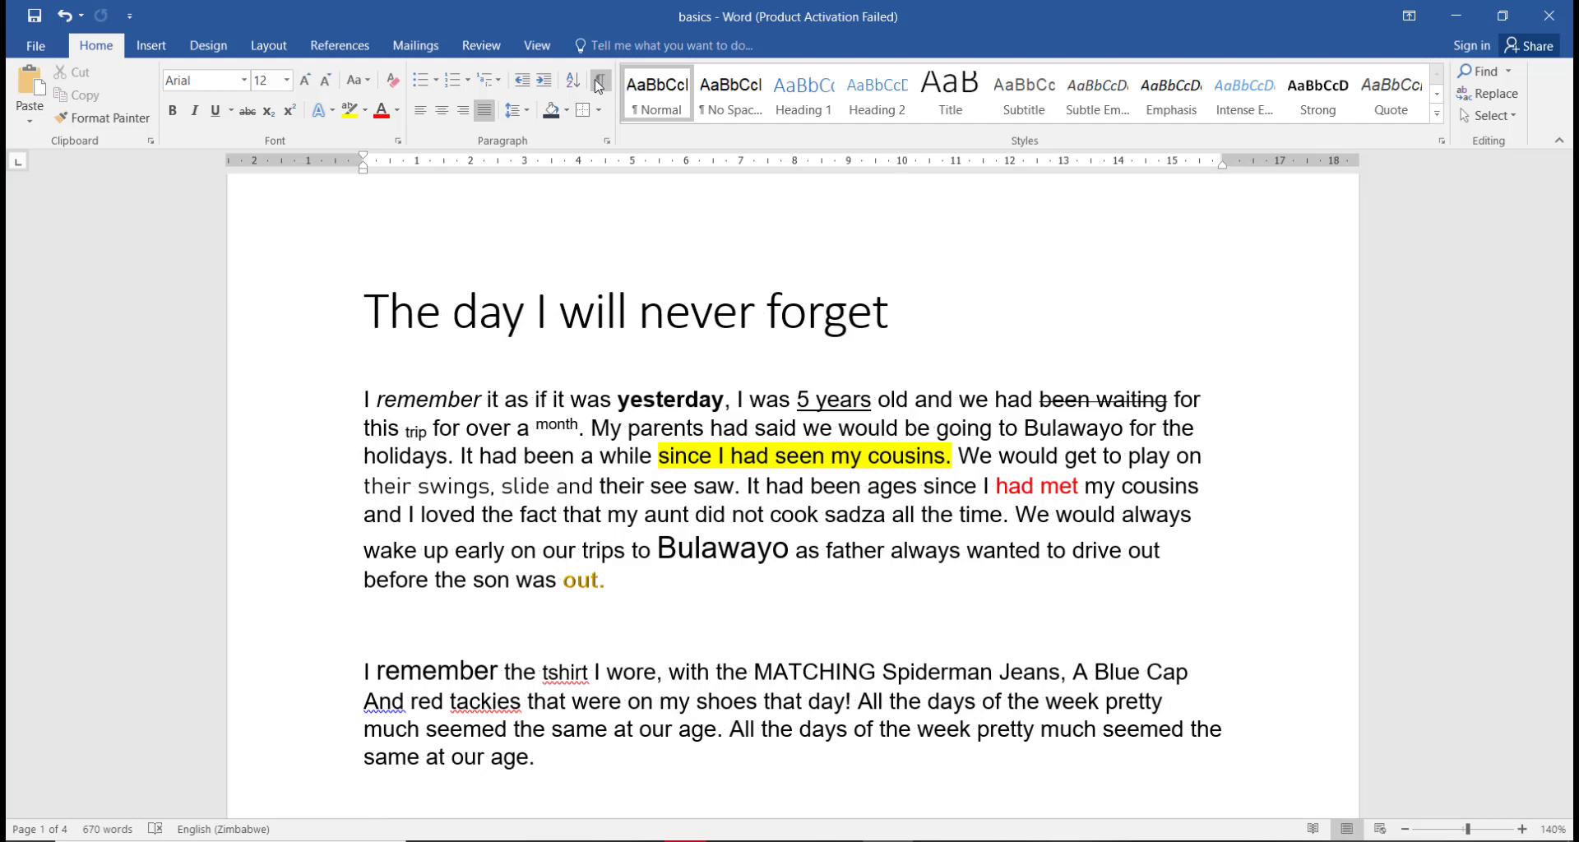
pyautogui.scroll(-10, 609, 259)
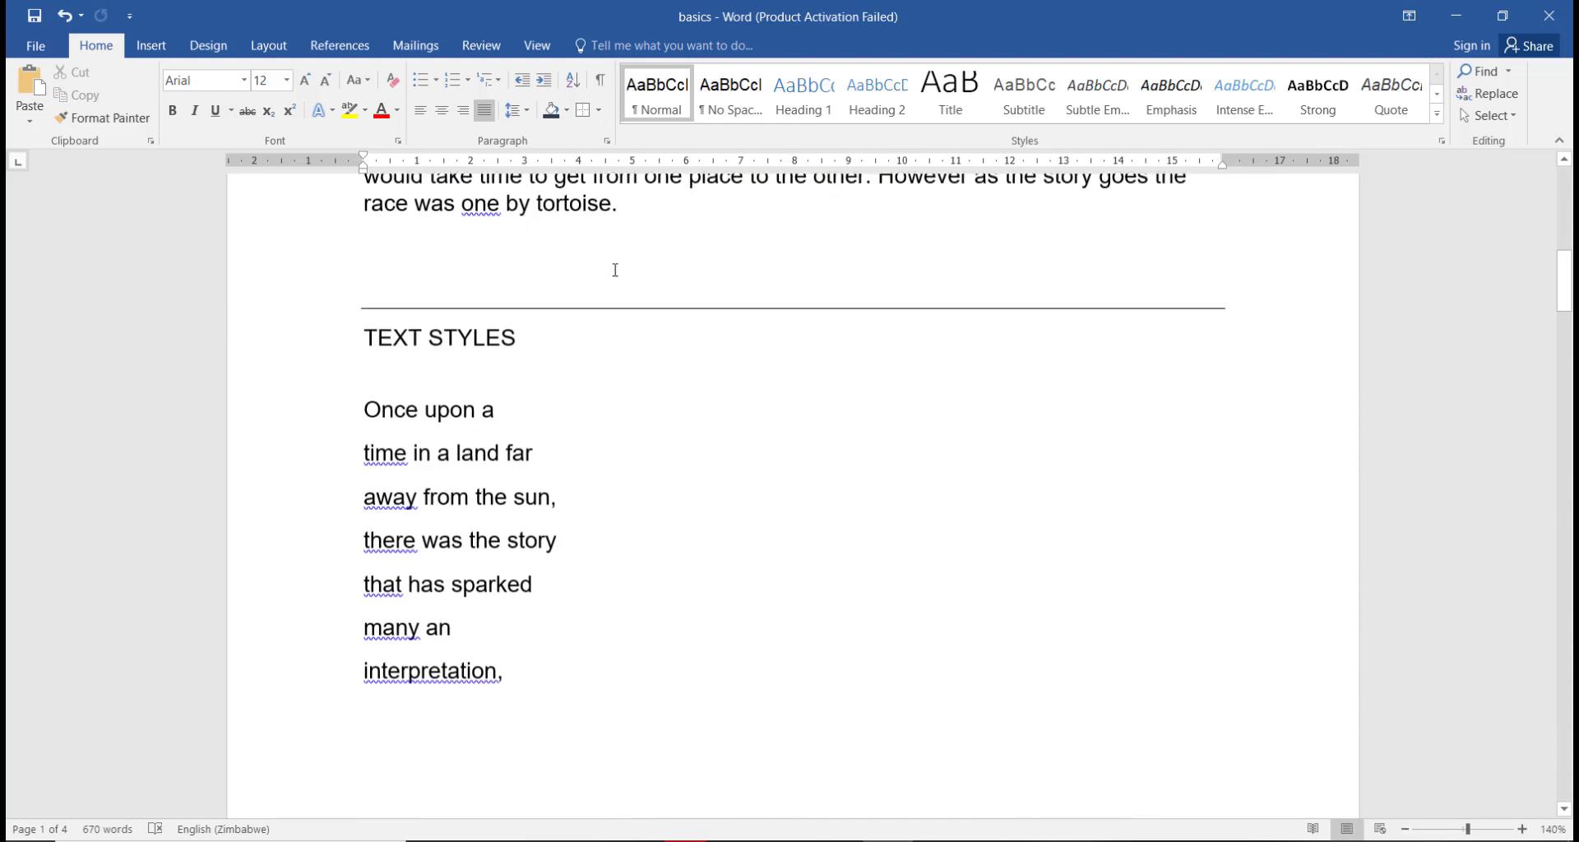
pyautogui.click(598, 81)
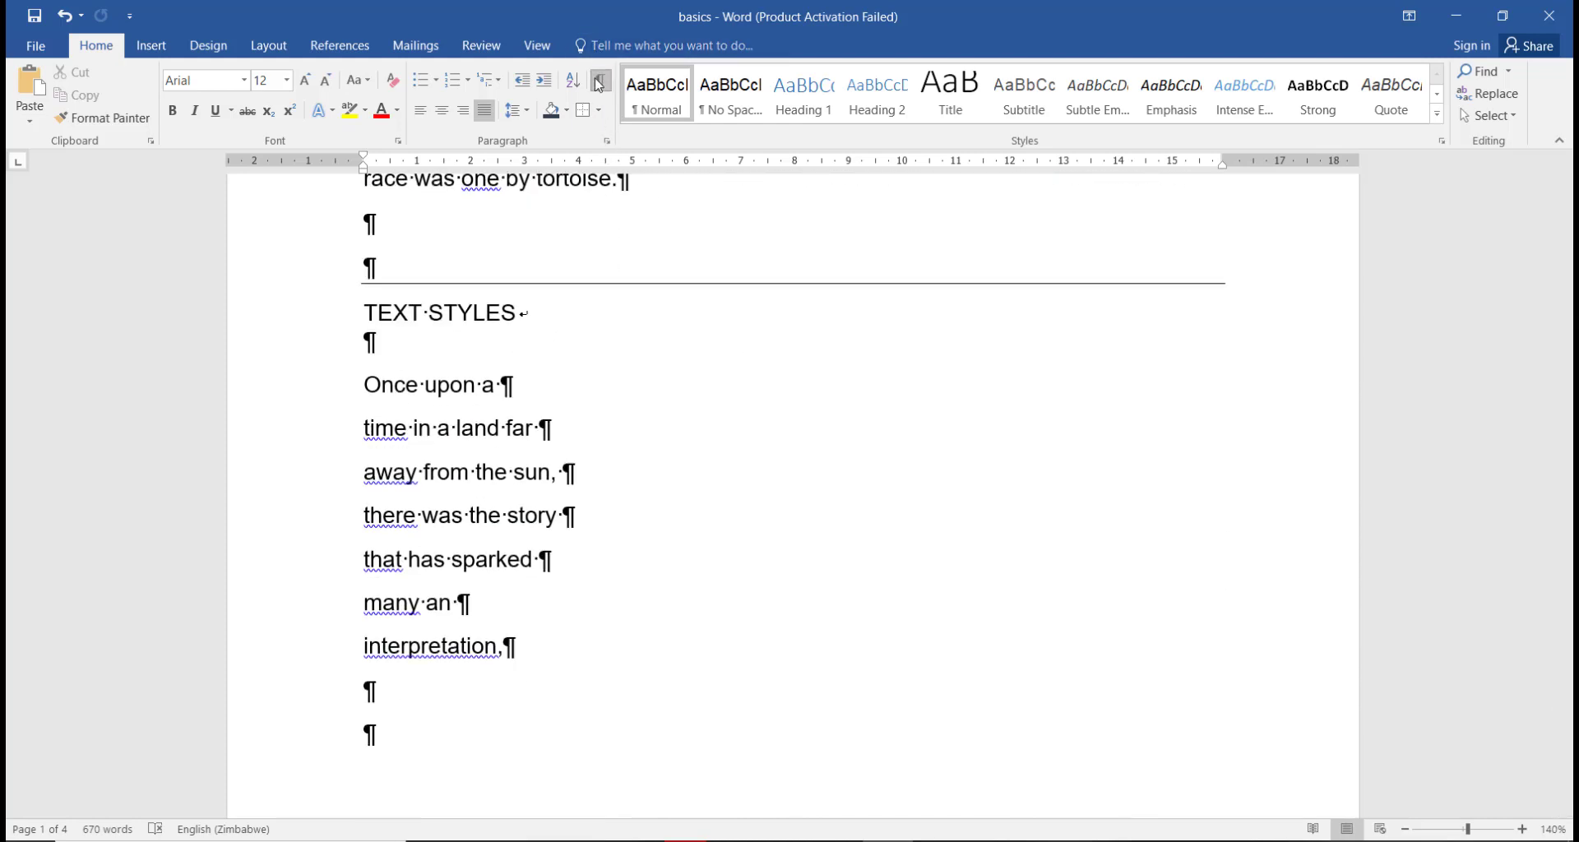
pyautogui.click(599, 81)
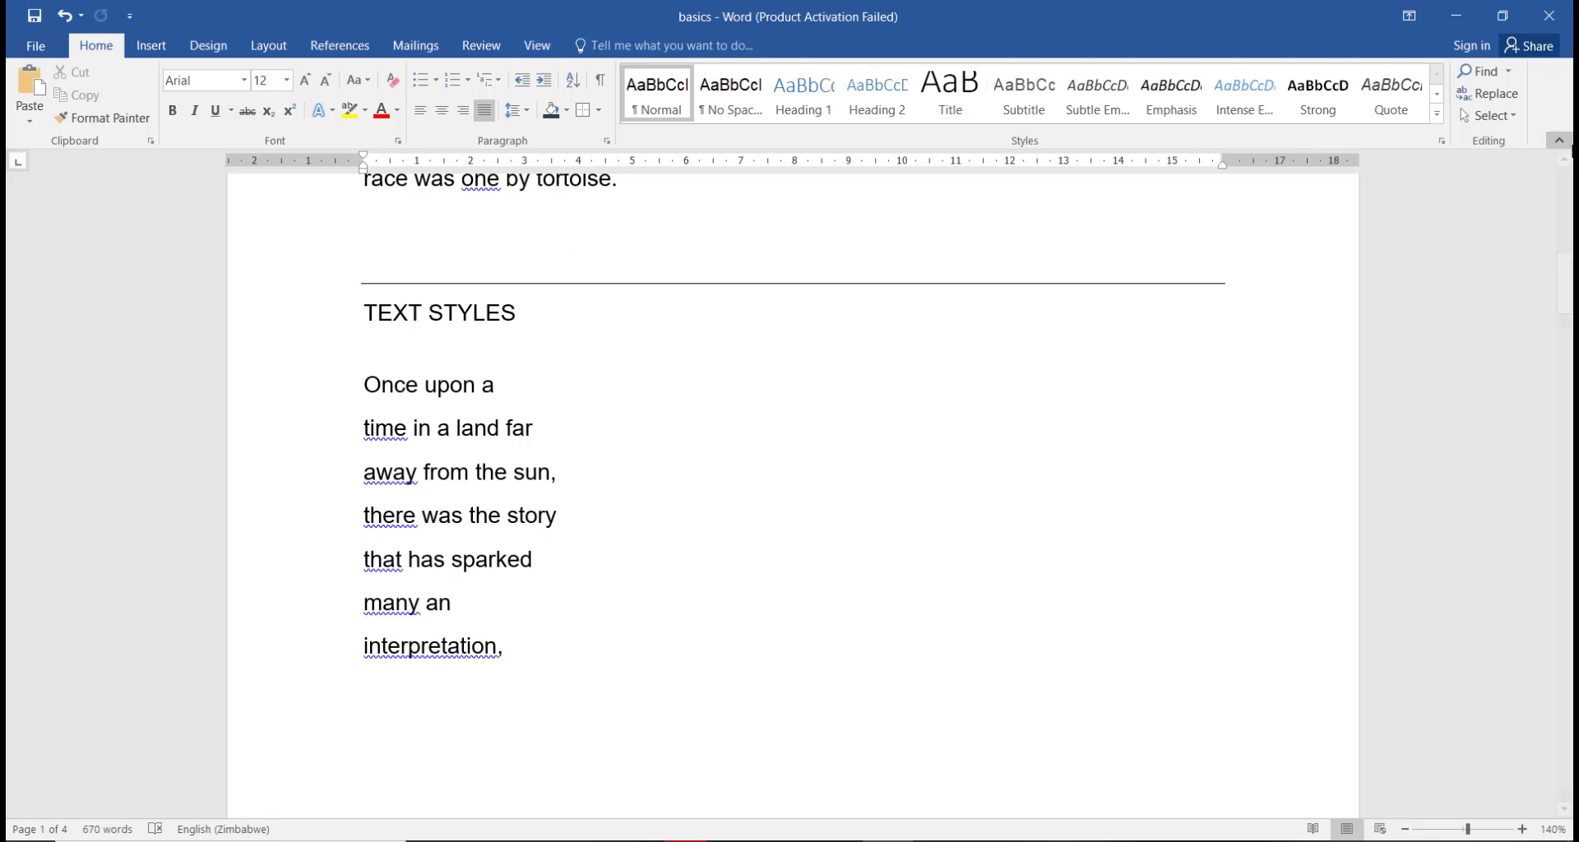
# Look through the full gallery of available text styles
pyautogui.click(1438, 116)
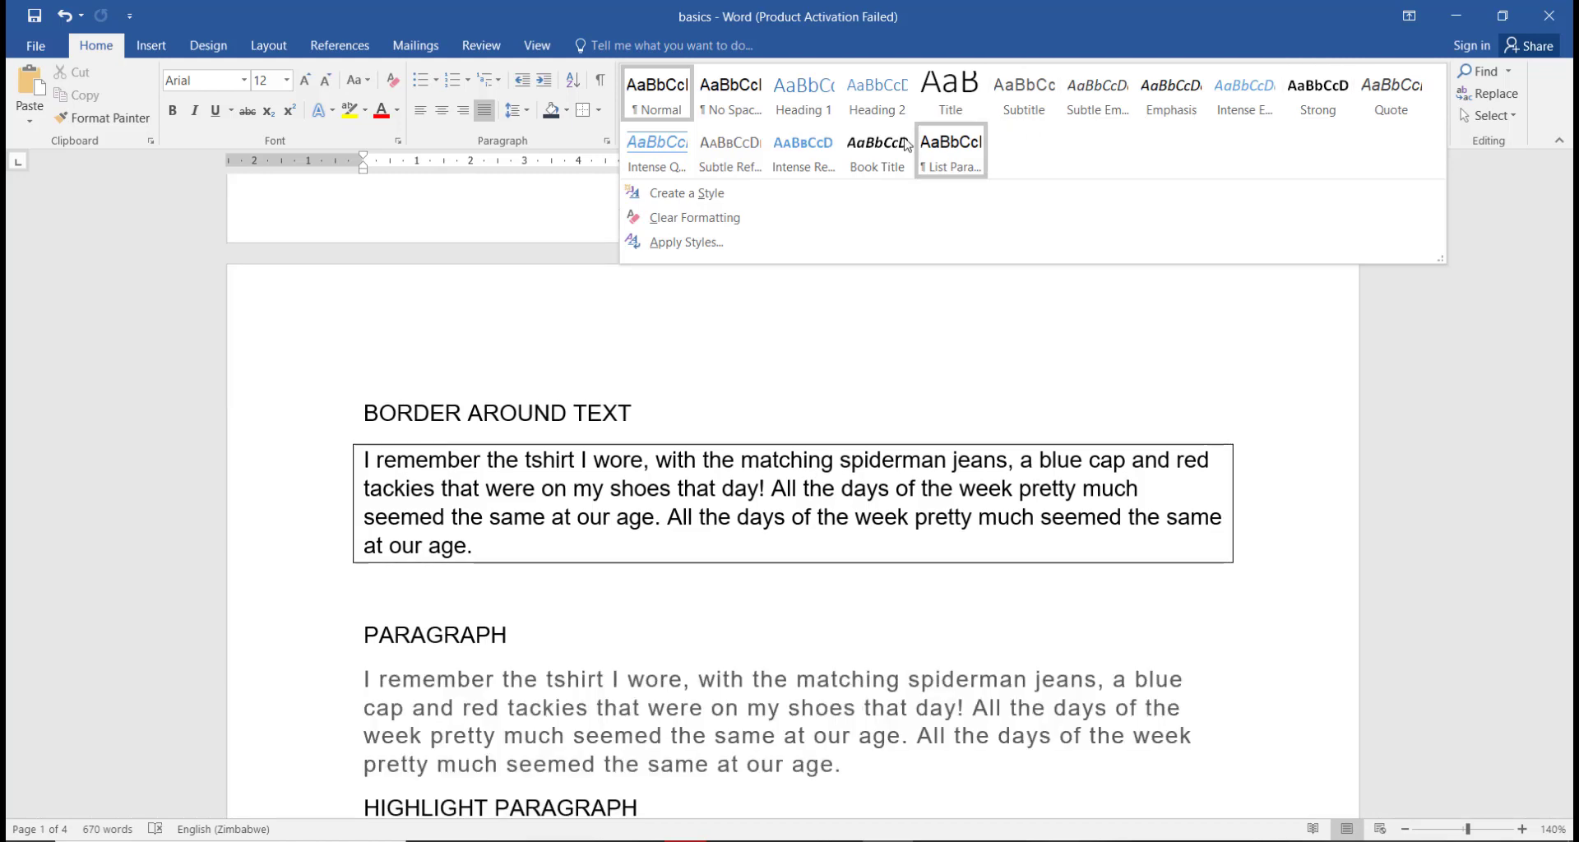
pyautogui.click(1534, 230)
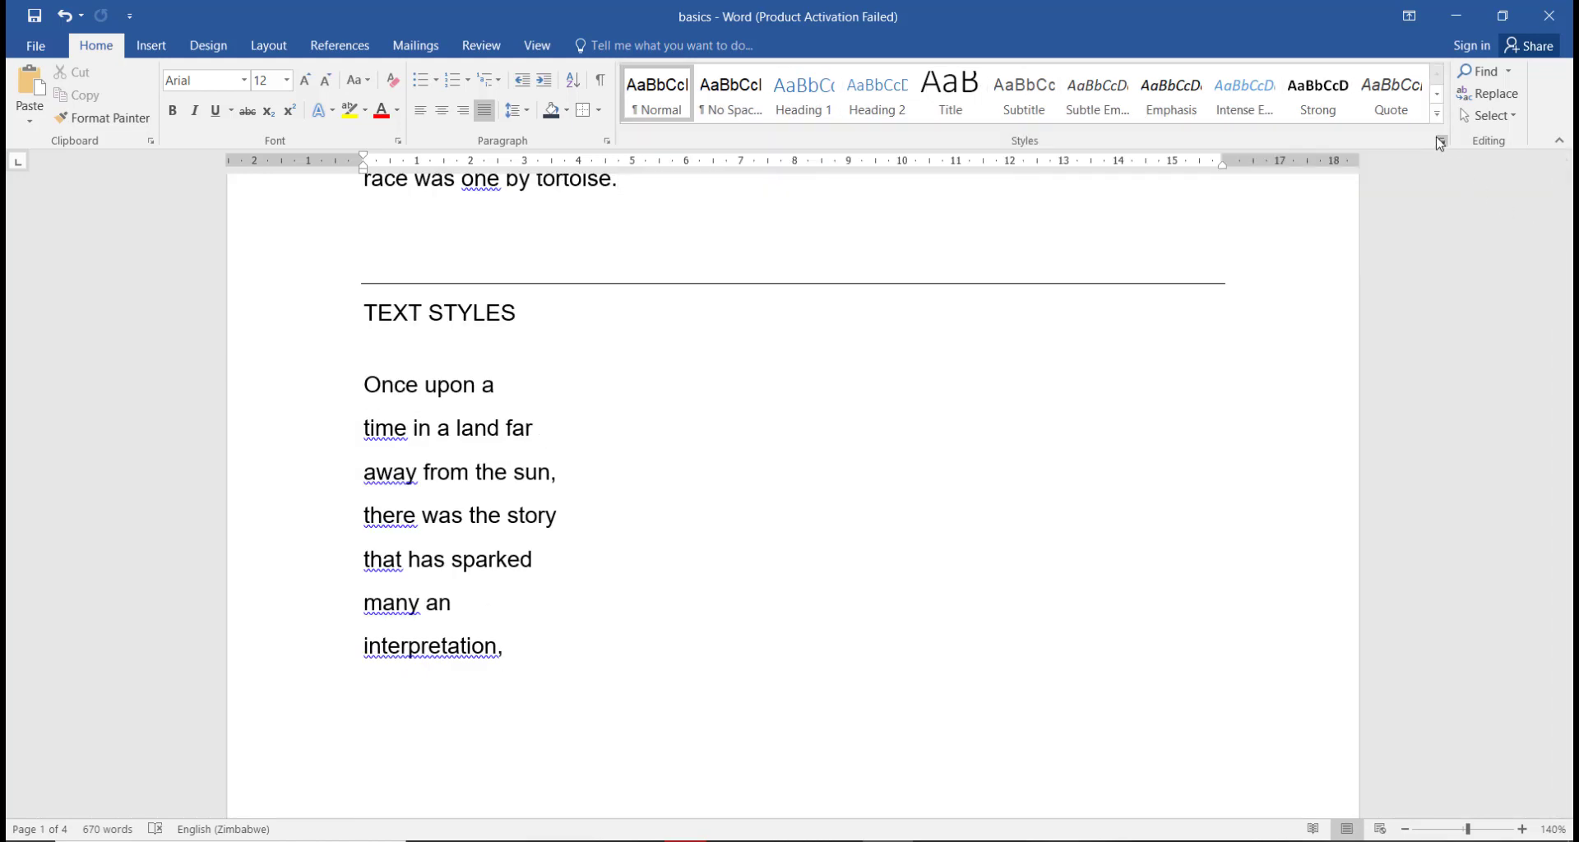
pyautogui.rightClick(1438, 142)
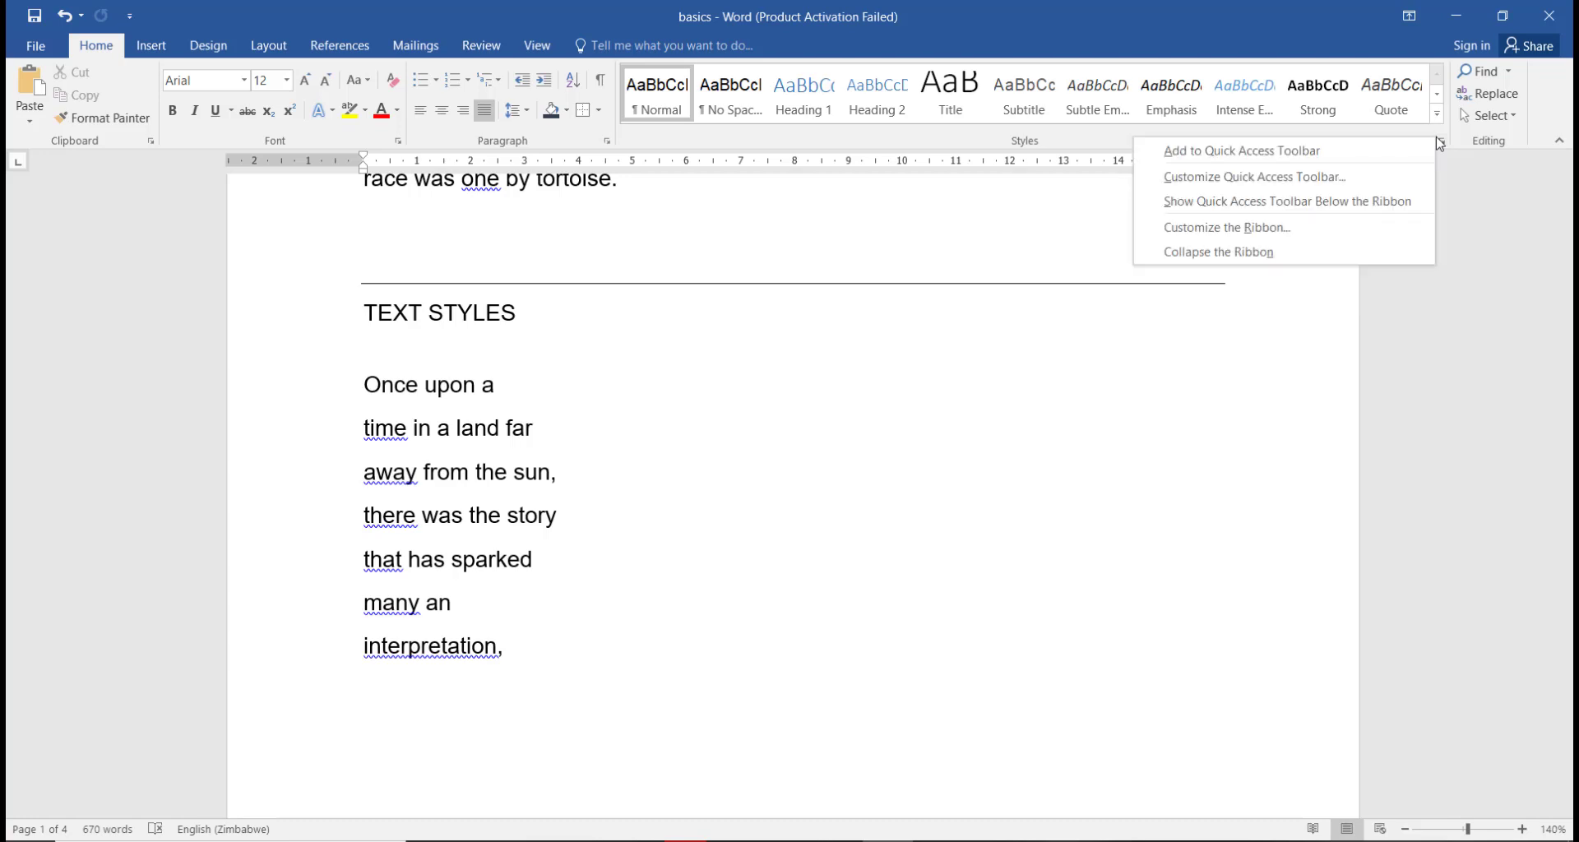
pyautogui.click(1081, 448)
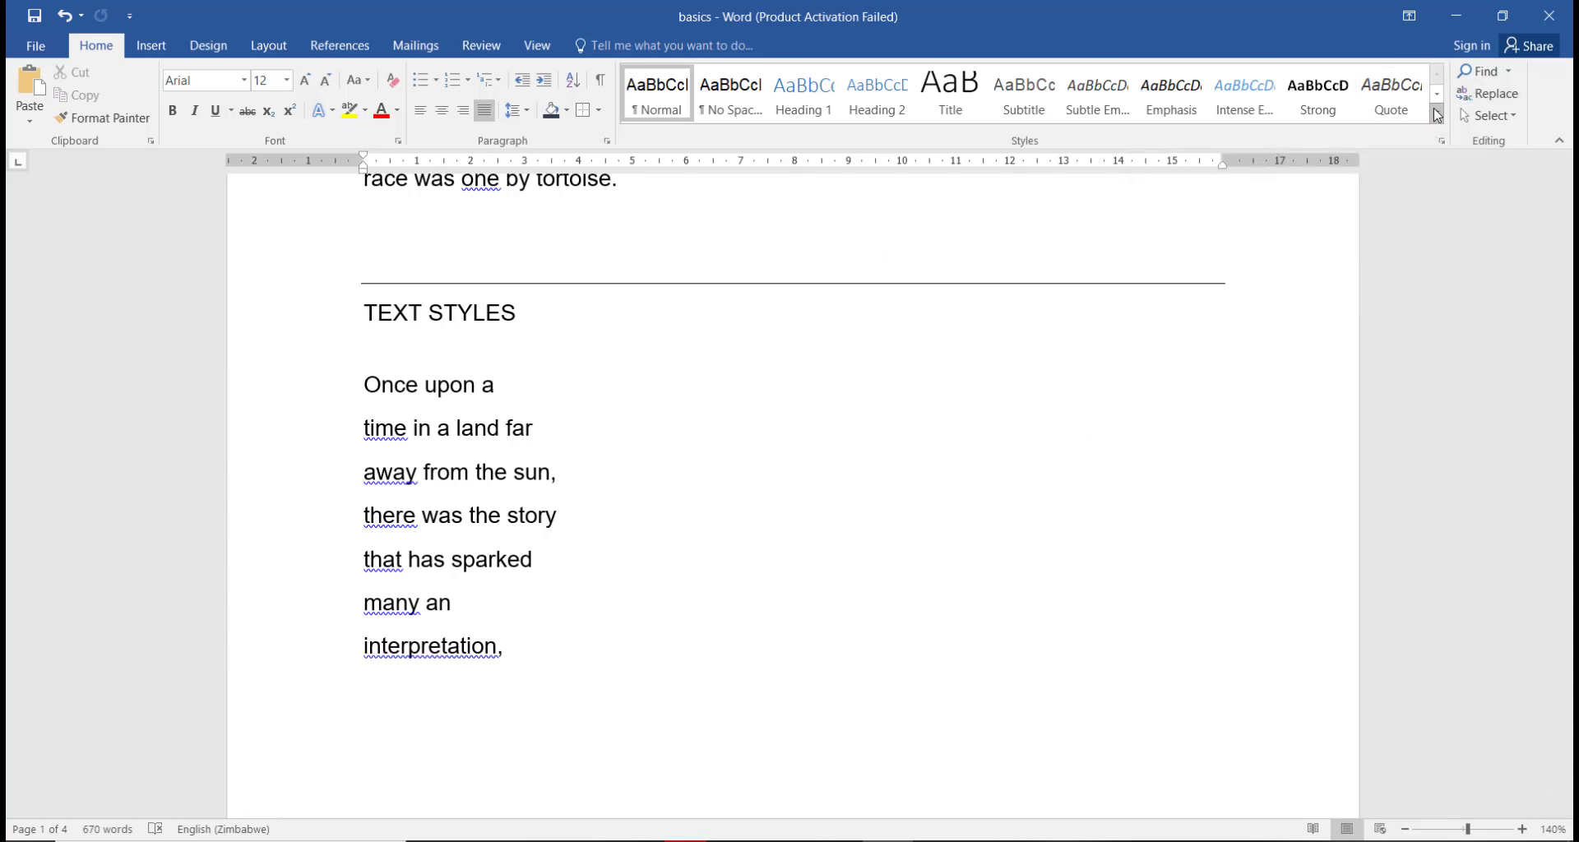
pyautogui.click(1437, 115)
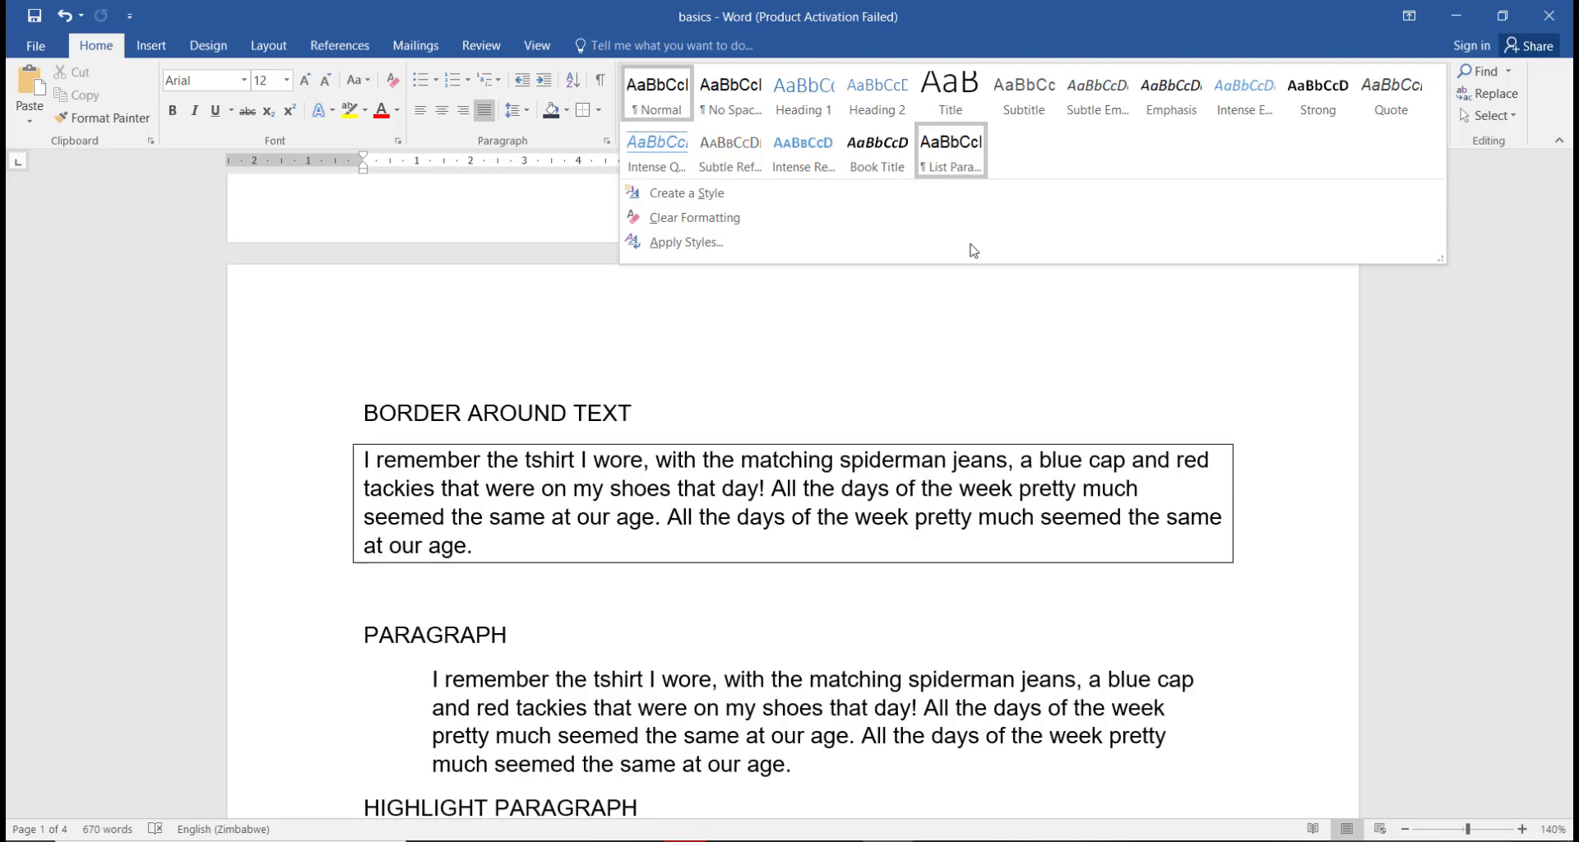
pyautogui.click(1218, 460)
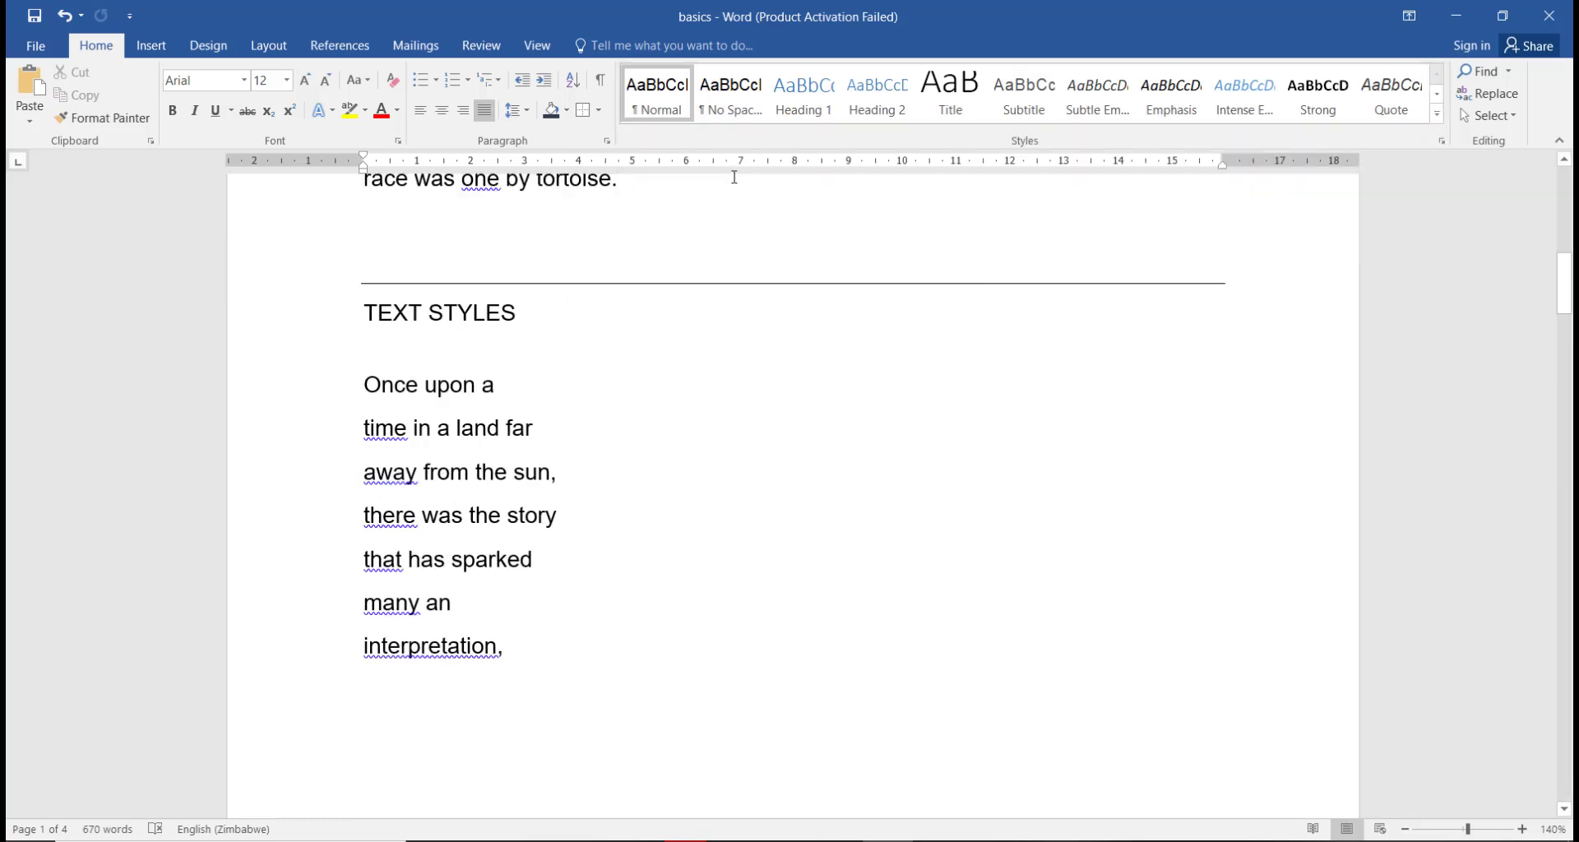
# Under "TEXT STYLES", apply Heading 1 to "Once upon a" and Heading 2 to "time in a land far"
pyautogui.moveTo(504, 380); pyautogui.dragTo(389, 393)
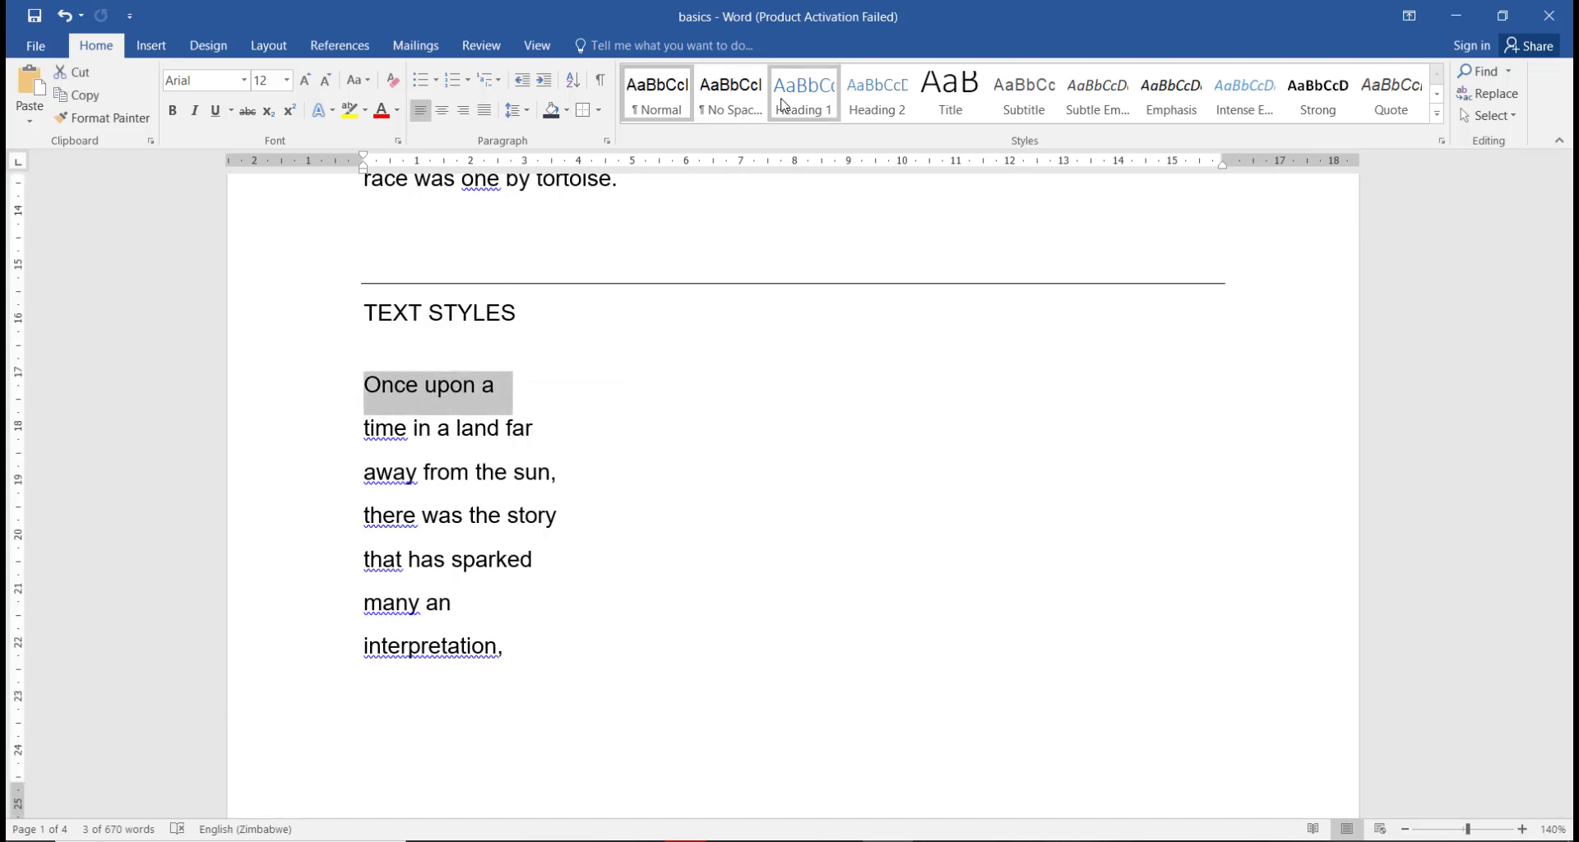
pyautogui.click(782, 104)
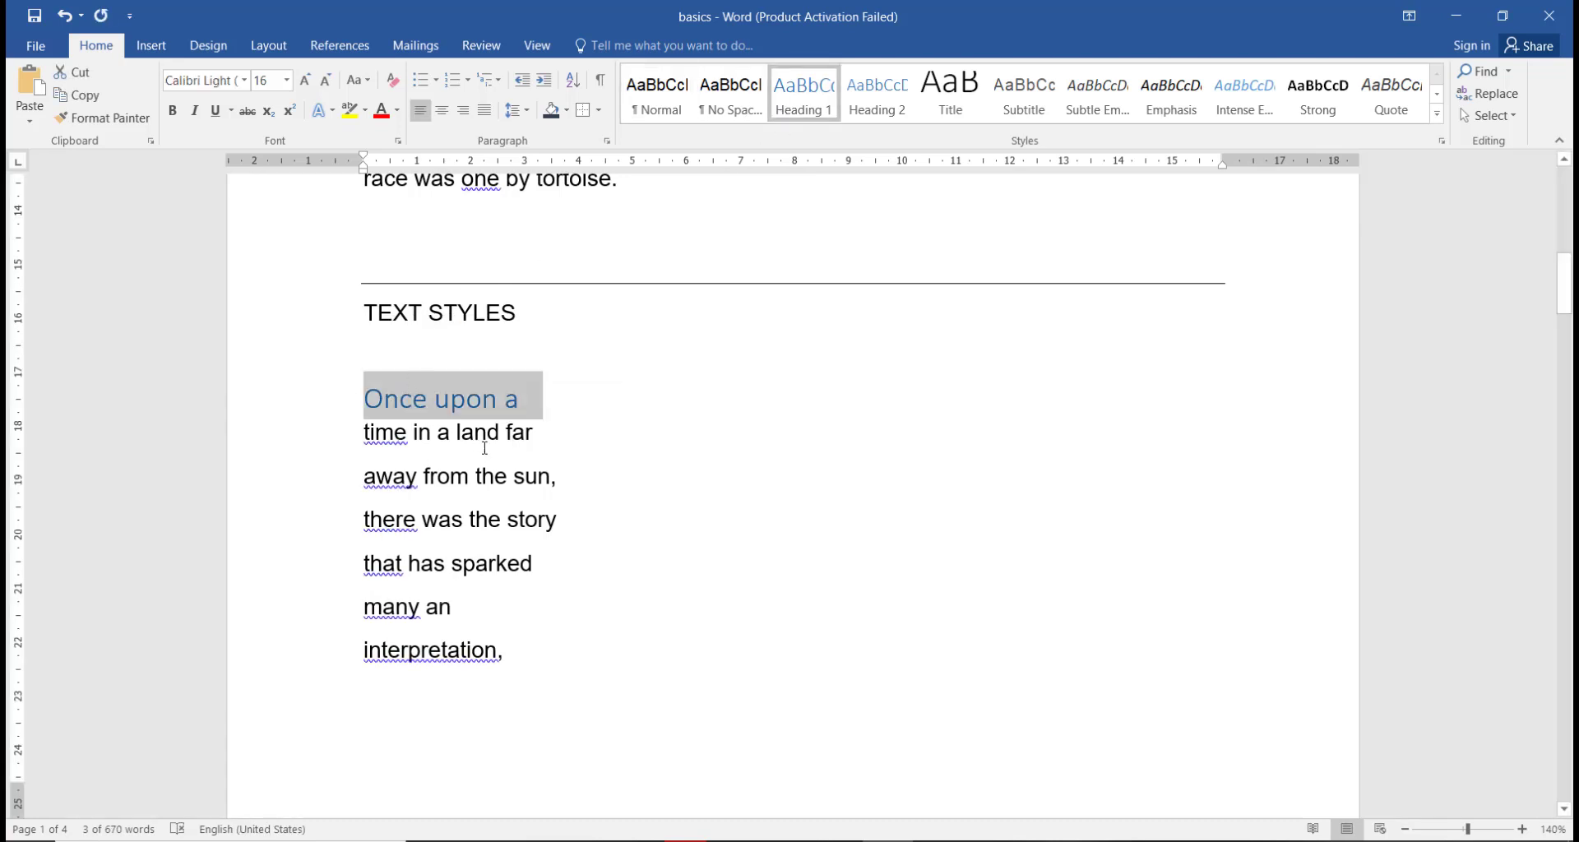
pyautogui.moveTo(542, 426); pyautogui.dragTo(363, 433)
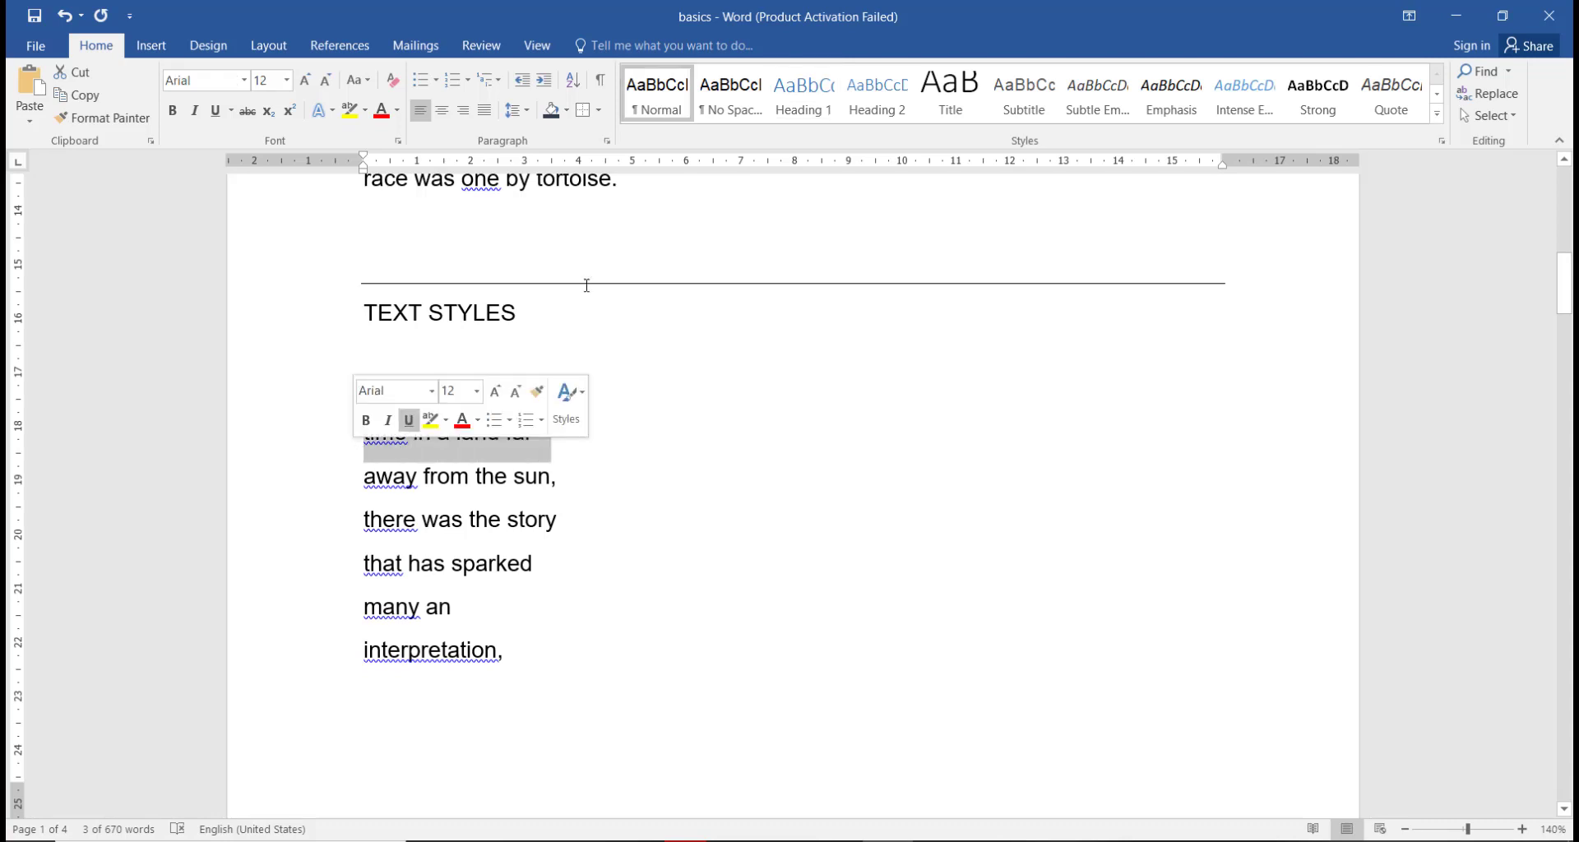
pyautogui.click(874, 97)
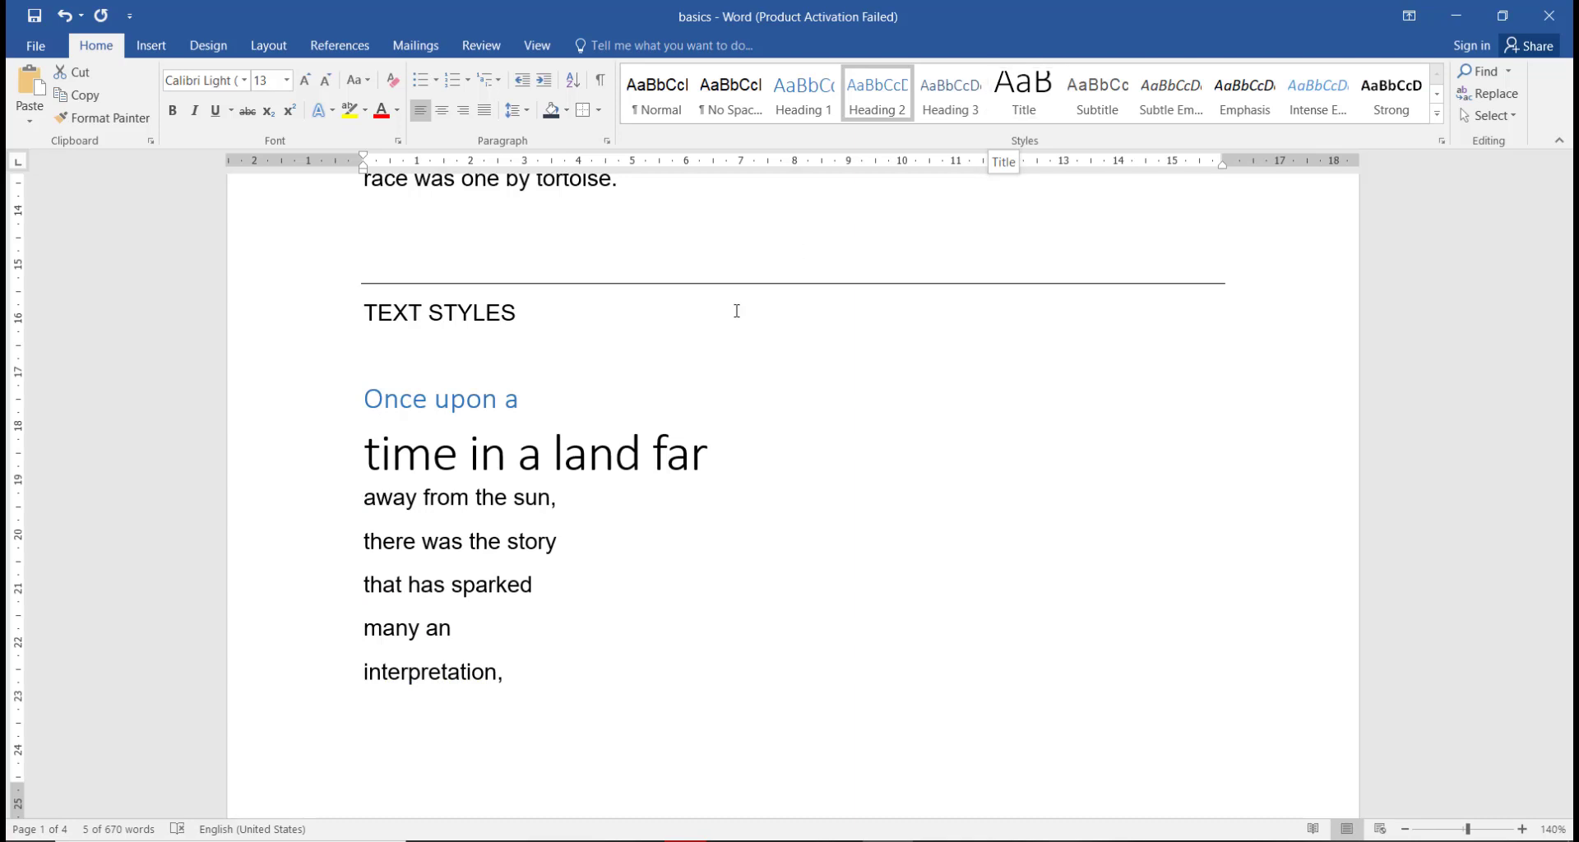
# Apply the Title style to "away from the sun," and the Subtitle style to "there was the story"
pyautogui.click(565, 469)
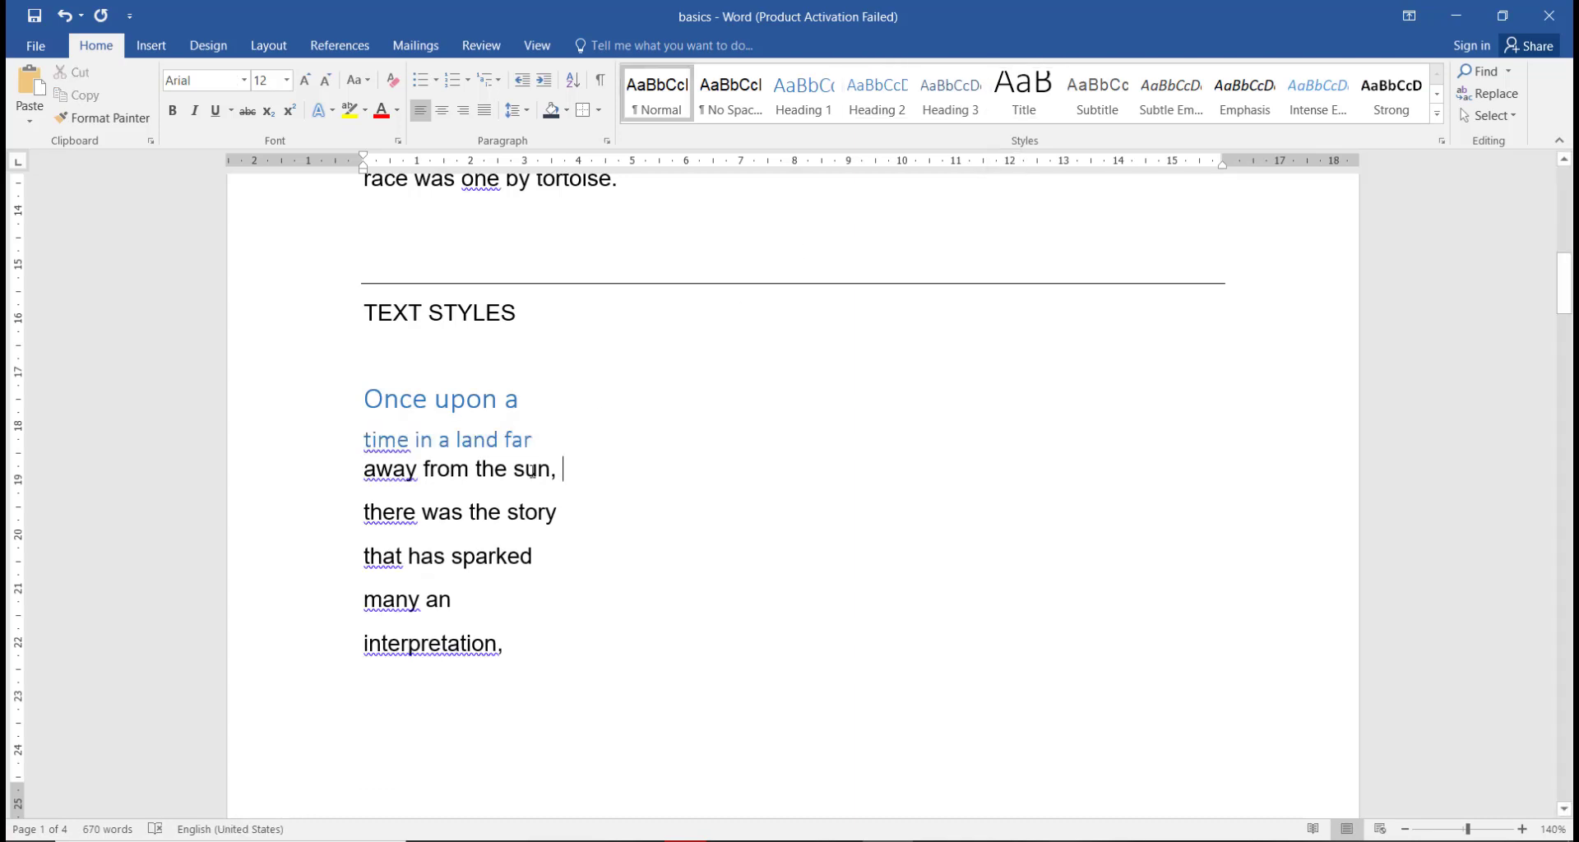
pyautogui.moveTo(564, 470); pyautogui.dragTo(363, 470)
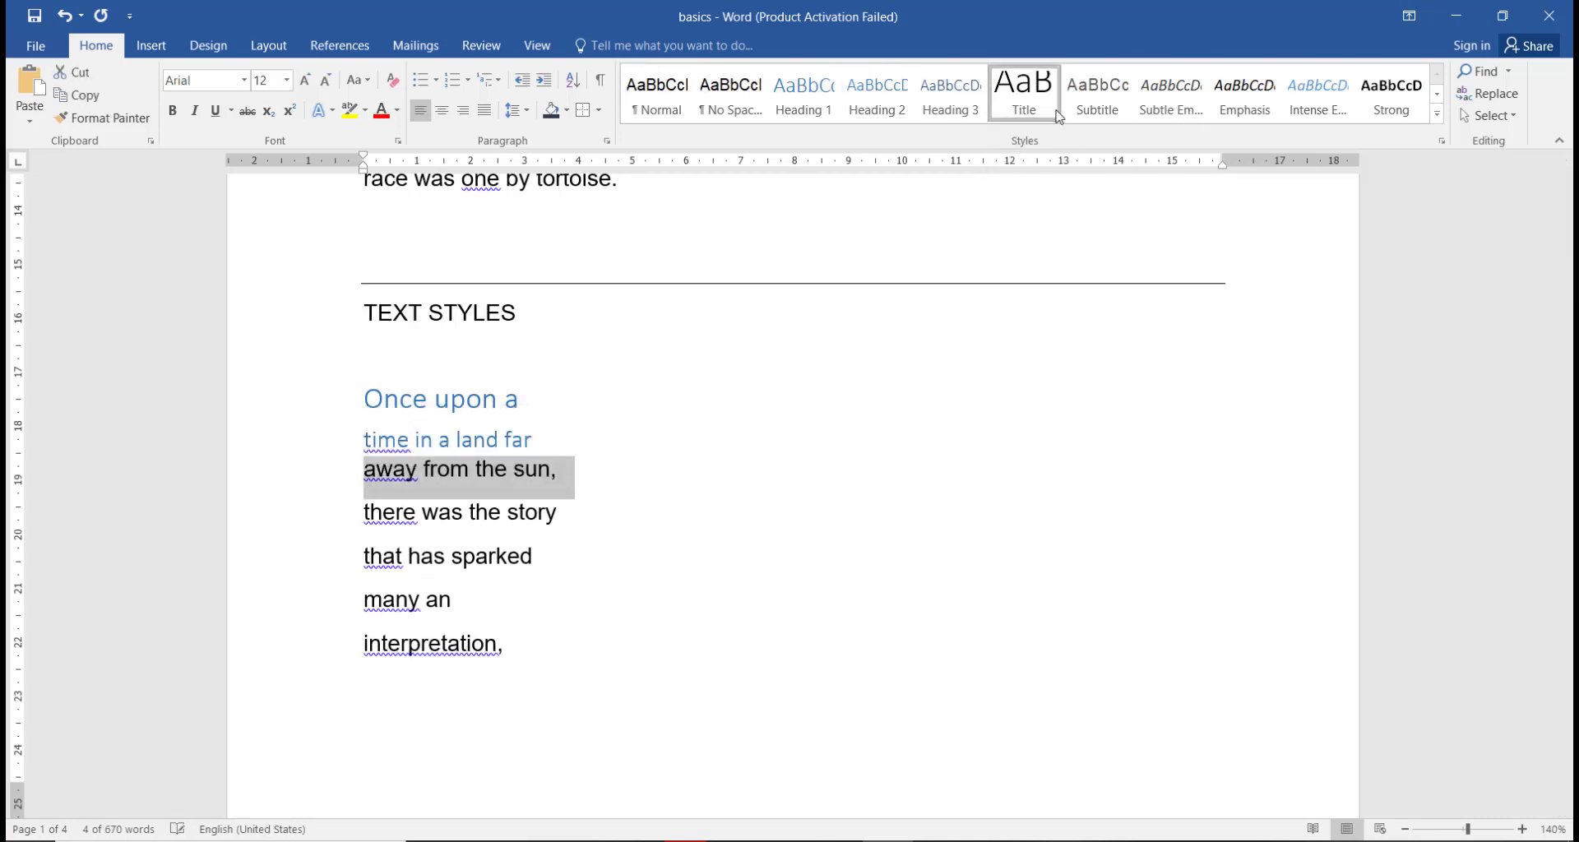
pyautogui.click(1024, 92)
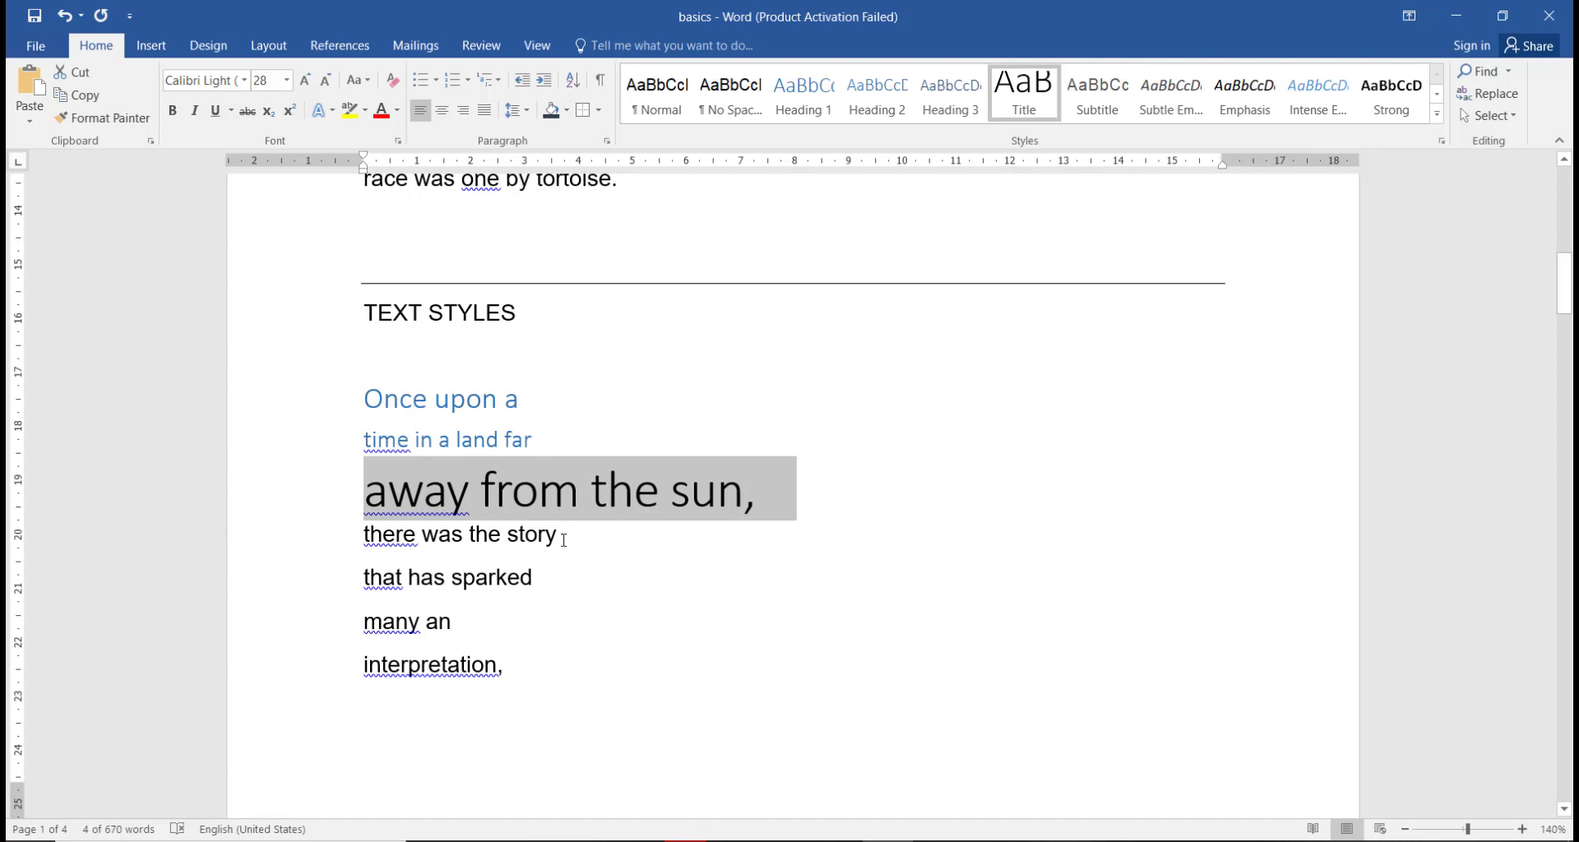
pyautogui.moveTo(565, 534); pyautogui.dragTo(364, 535)
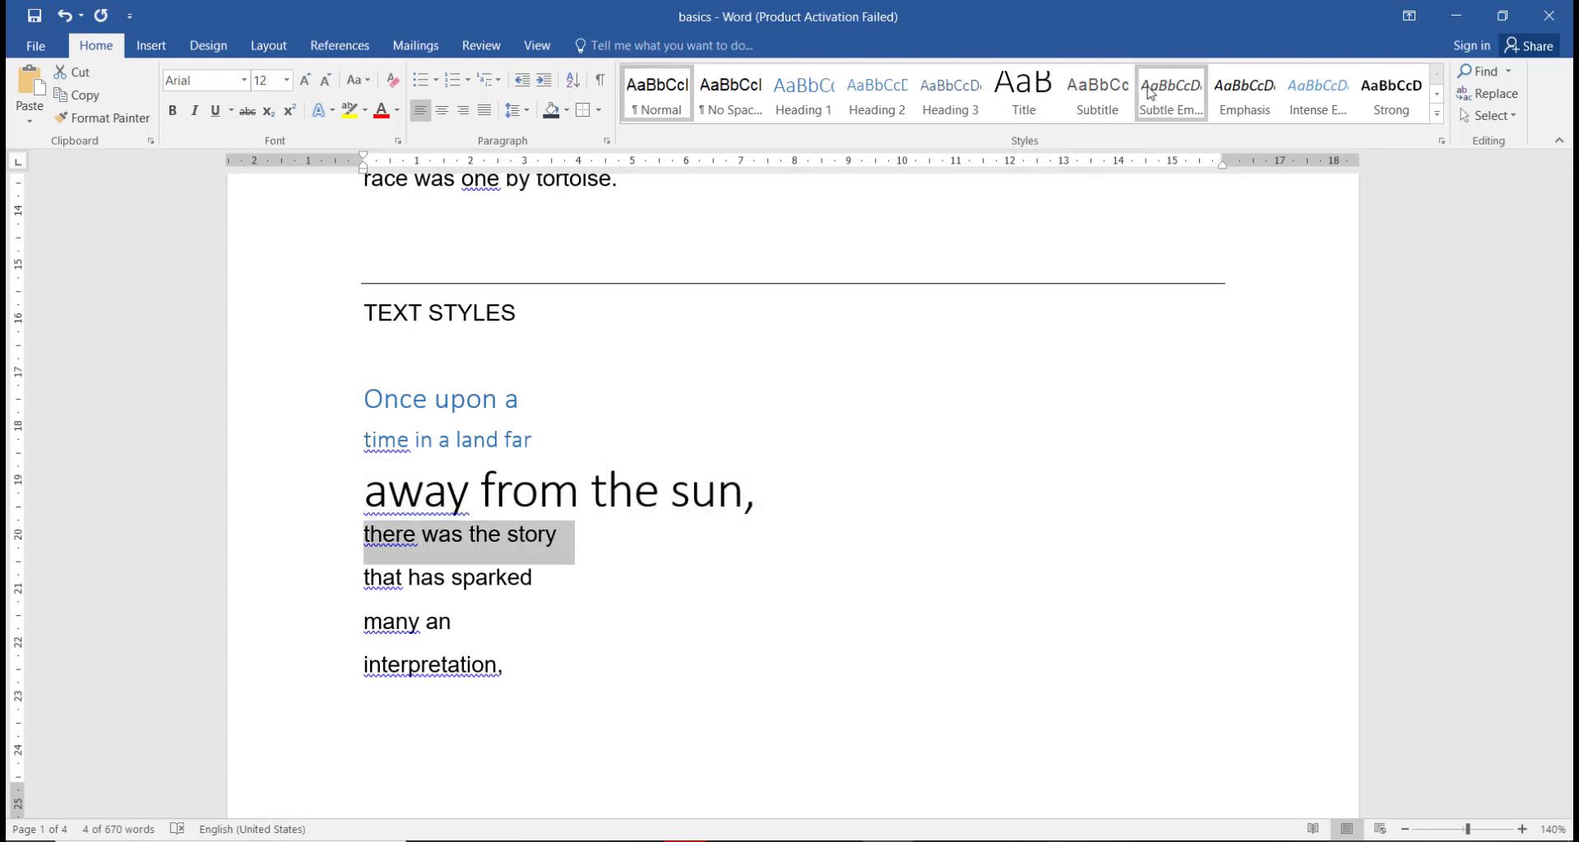
pyautogui.click(1097, 90)
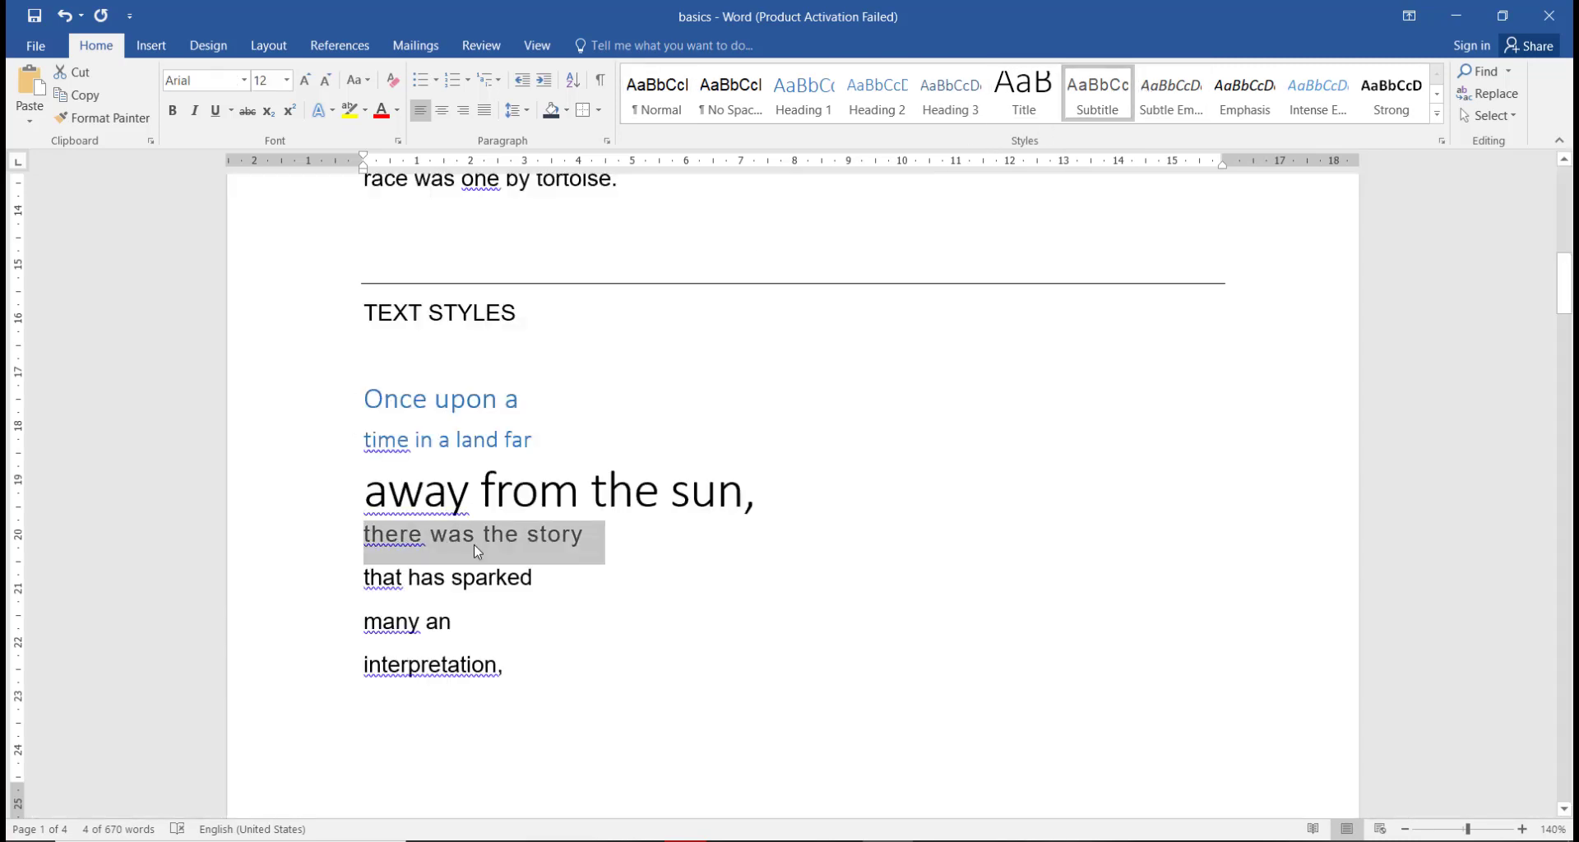
# Apply the Emphasis style to "that has sparked" and Intense Emphasis to "many an"
pyautogui.moveTo(546, 584); pyautogui.dragTo(364, 581)
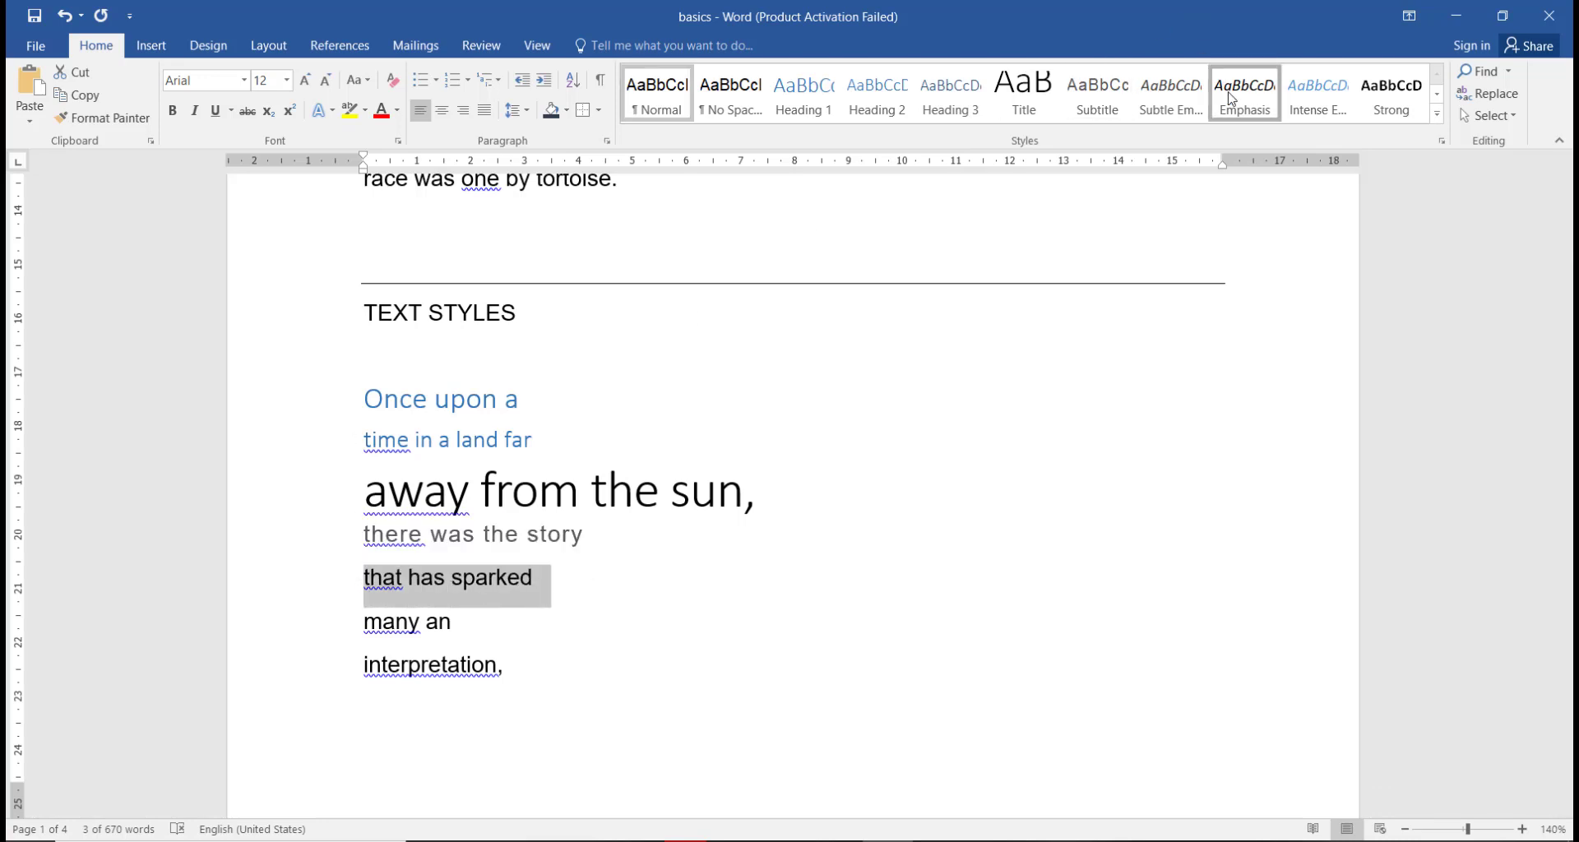
pyautogui.click(1244, 91)
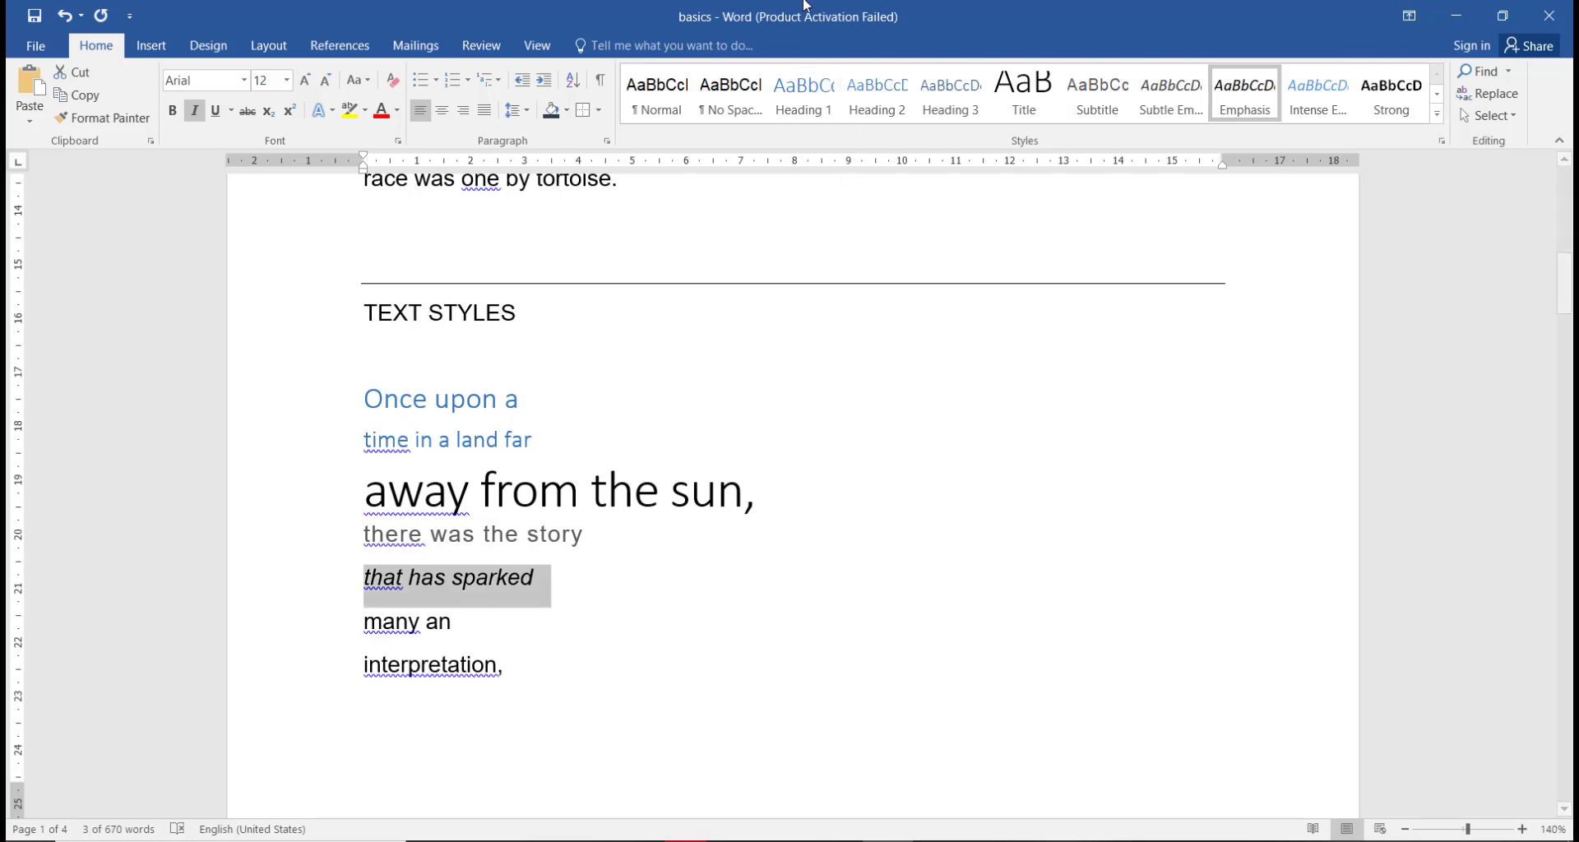
pyautogui.moveTo(486, 641); pyautogui.dragTo(363, 625)
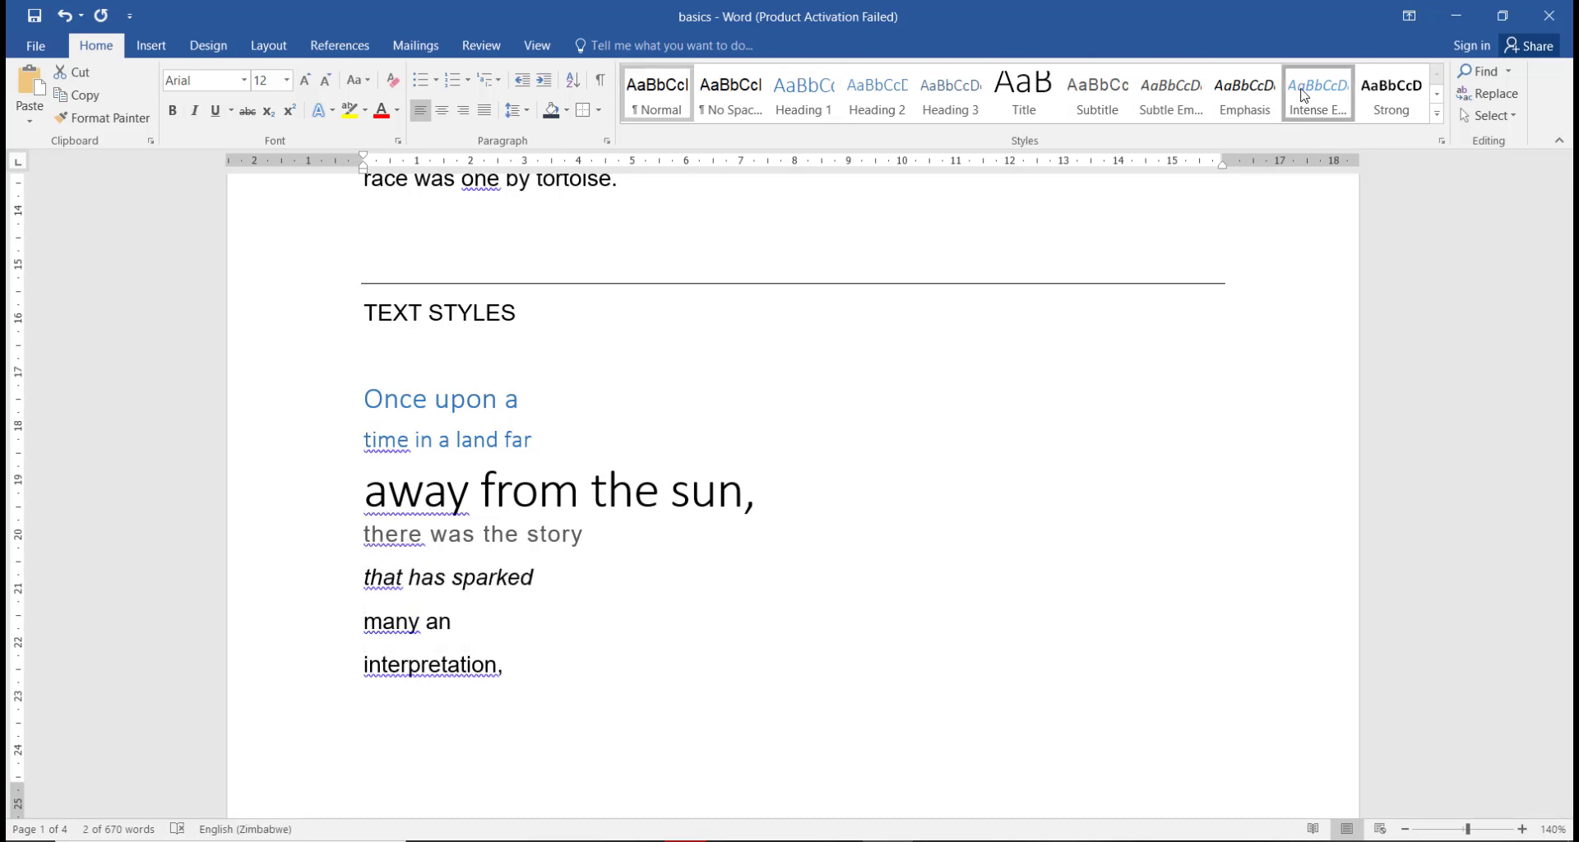
pyautogui.click(1317, 91)
pyautogui.click(1437, 115)
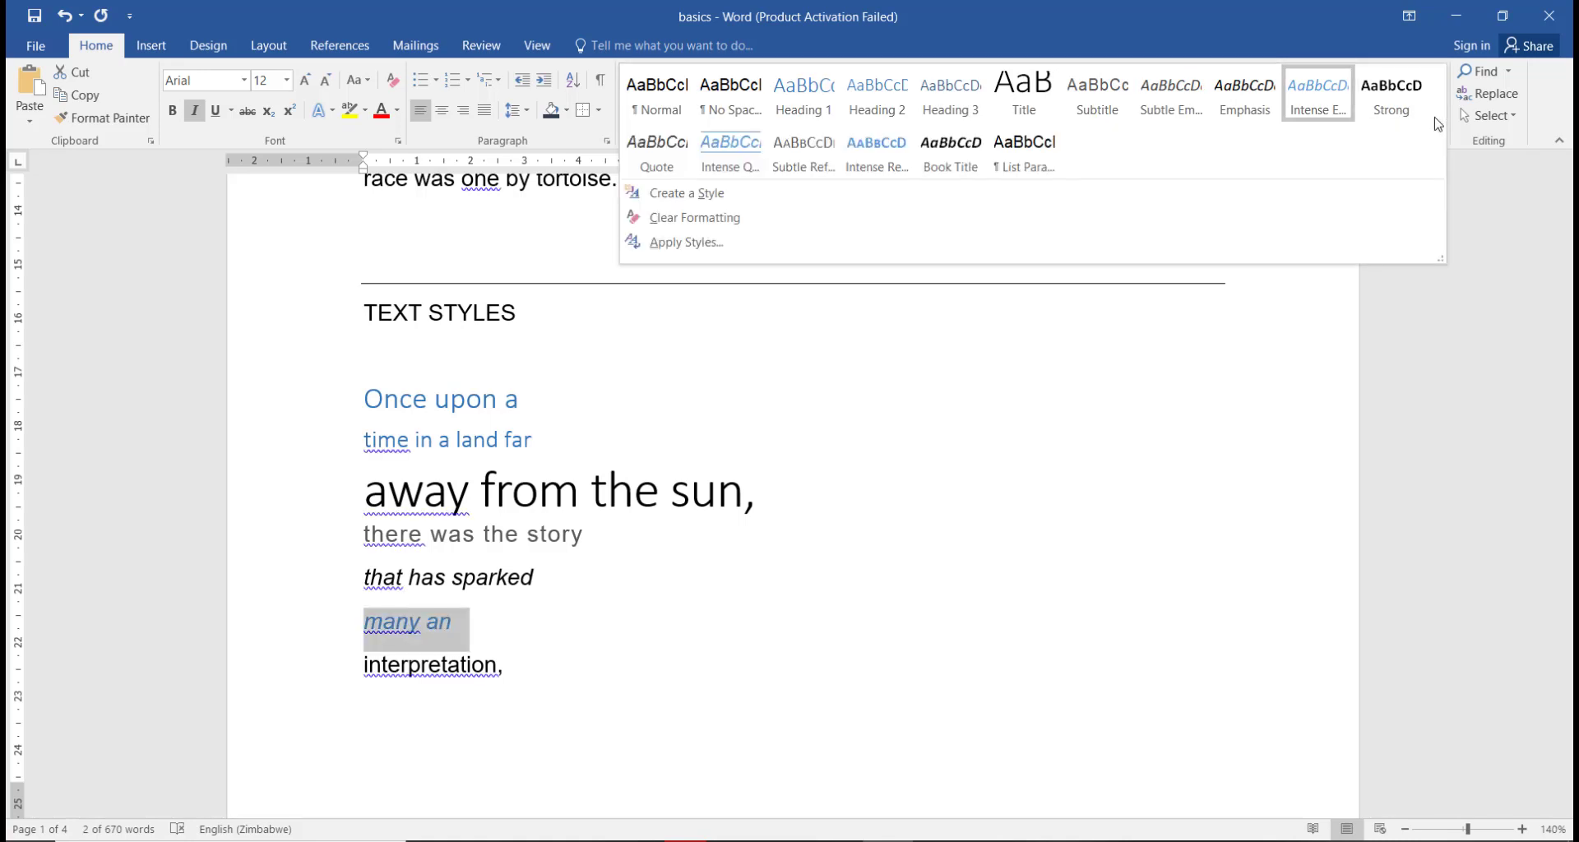
pyautogui.click(528, 645)
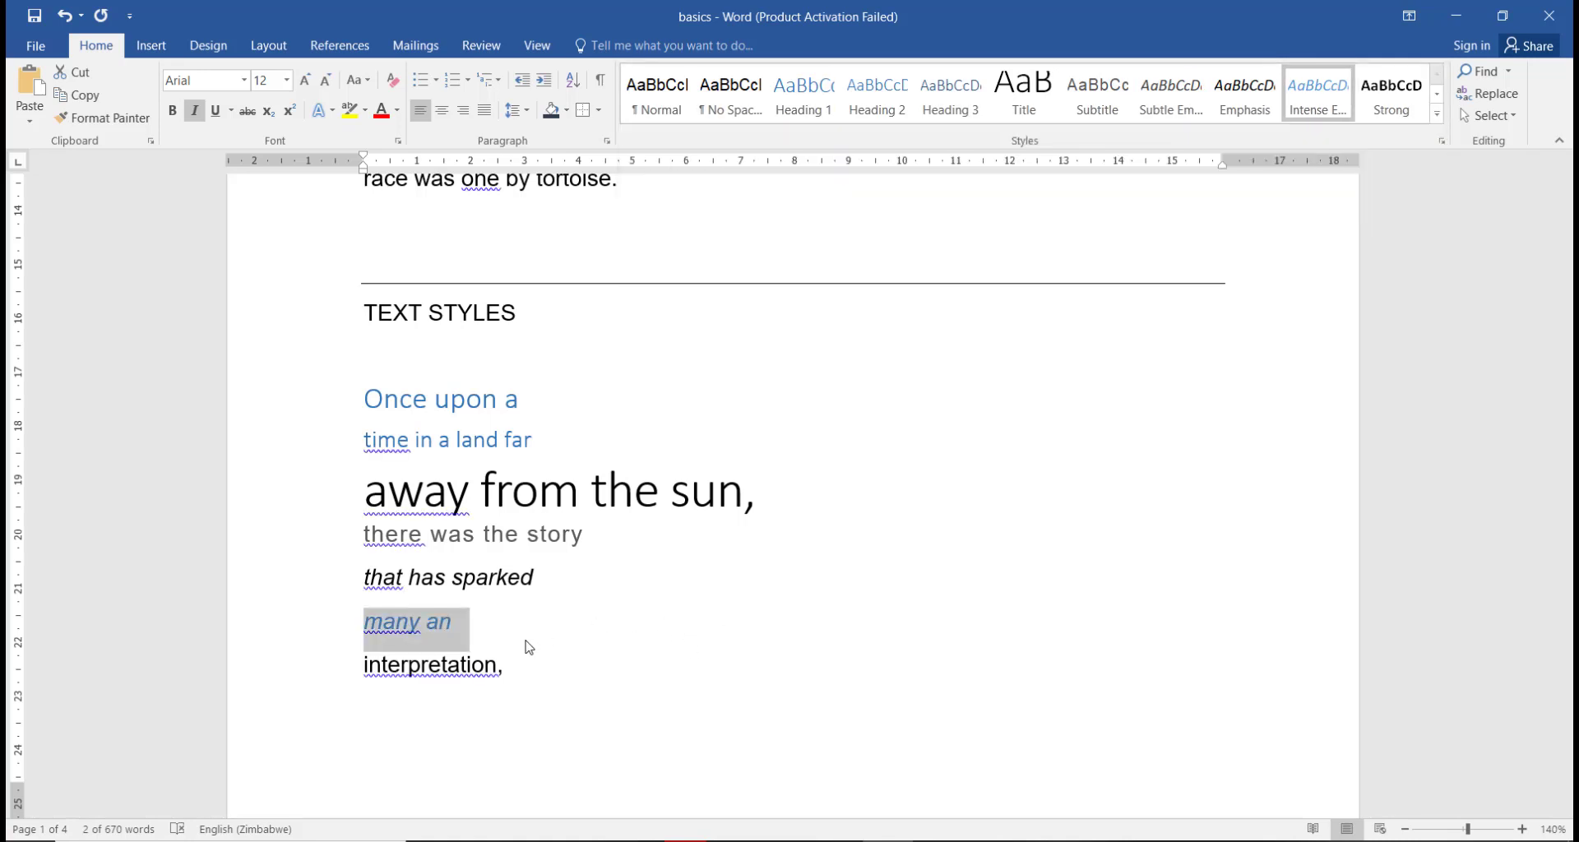
# Apply the Intense Quote style to the last line, "interpretation,"
pyautogui.click(516, 670)
pyautogui.click(344, 670)
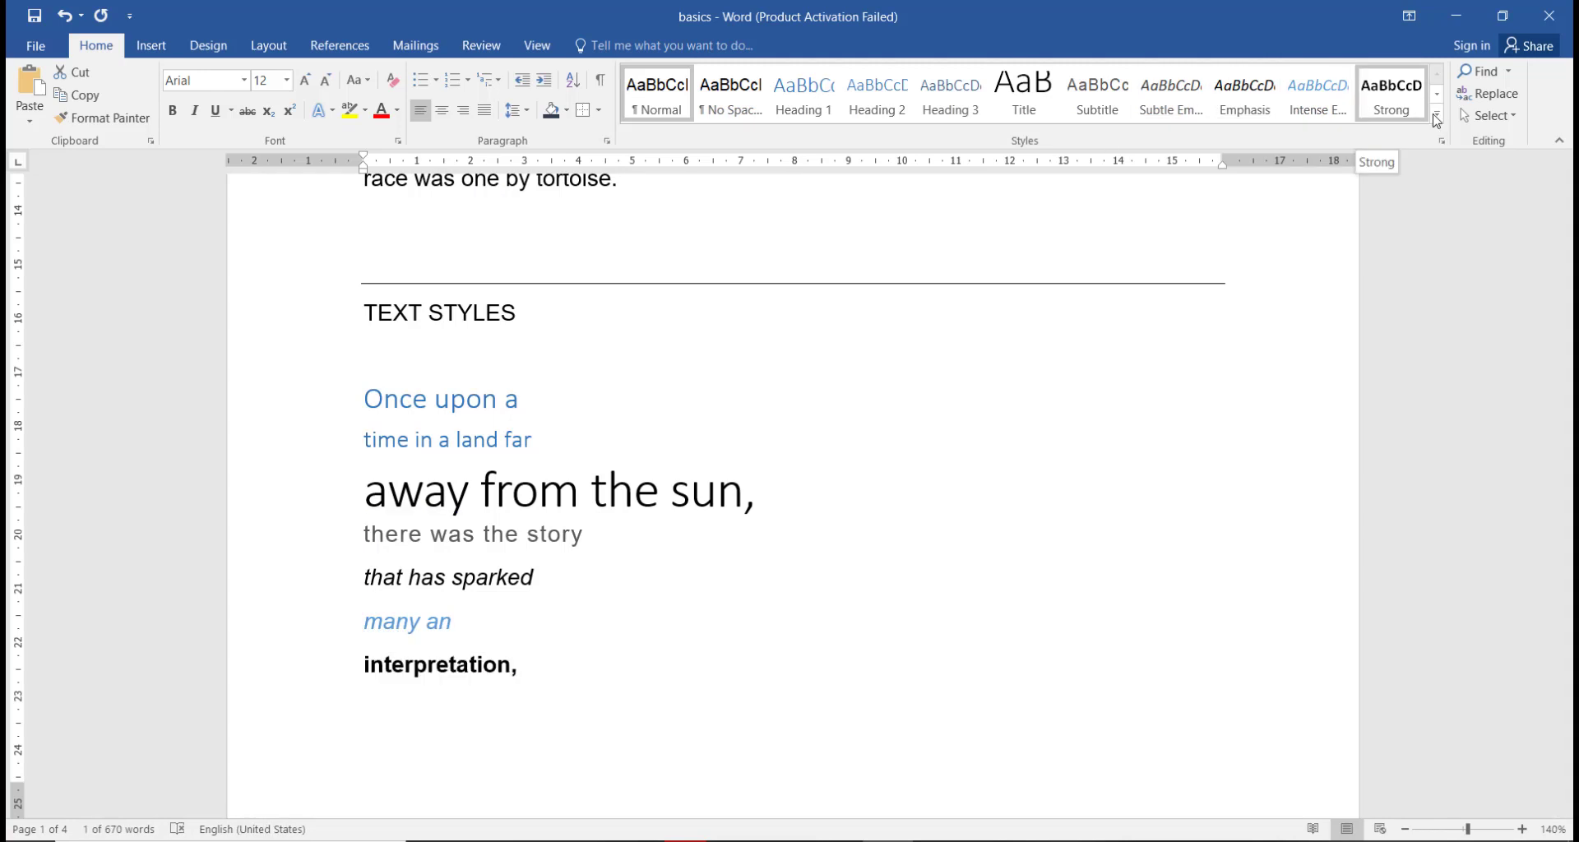
pyautogui.click(1437, 115)
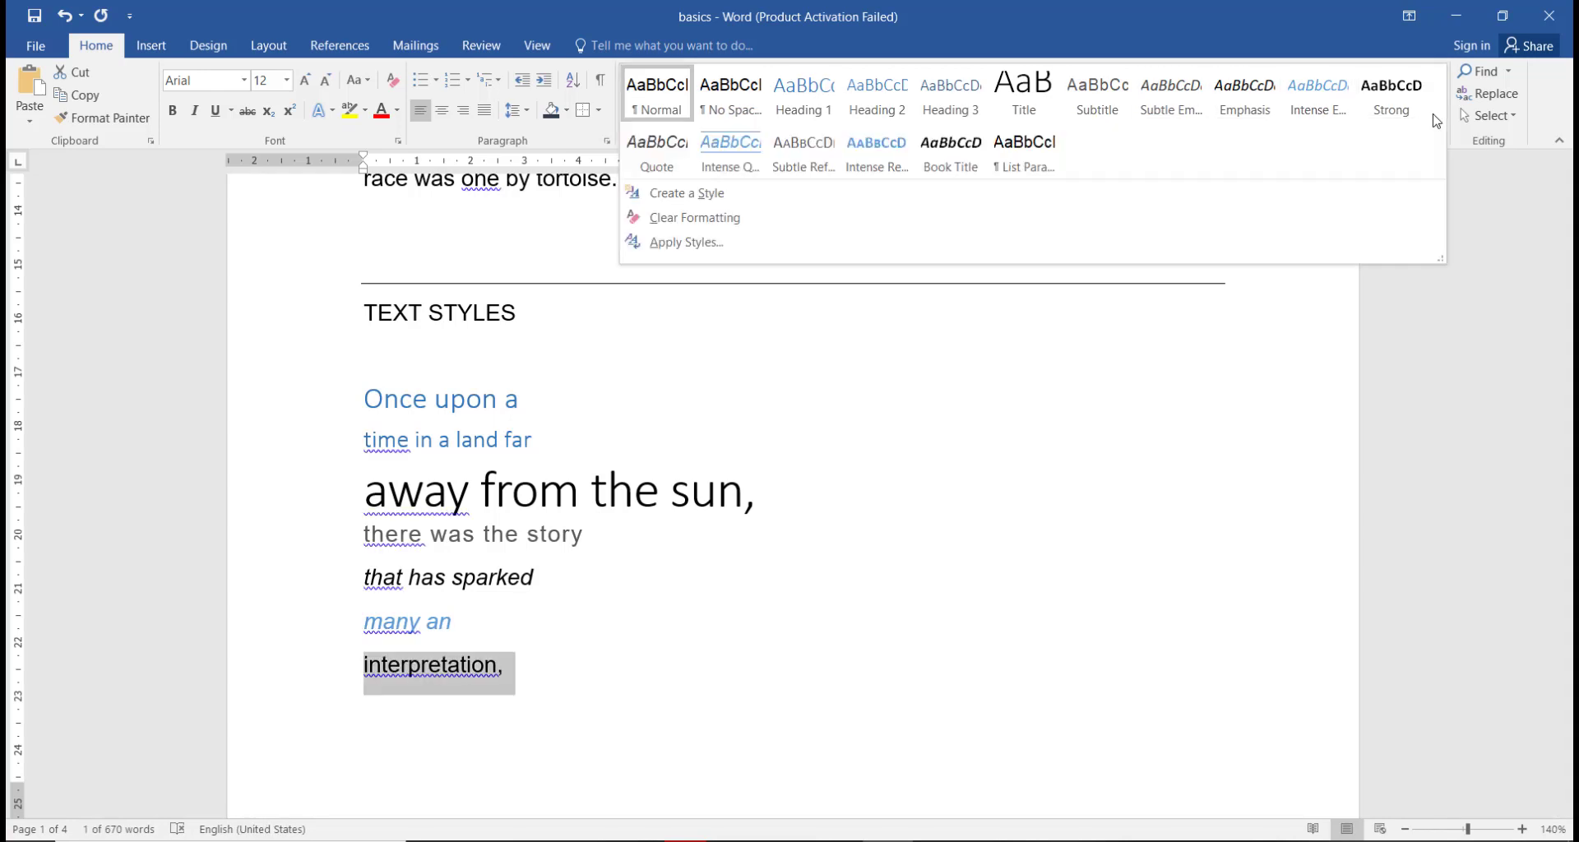
pyautogui.click(720, 164)
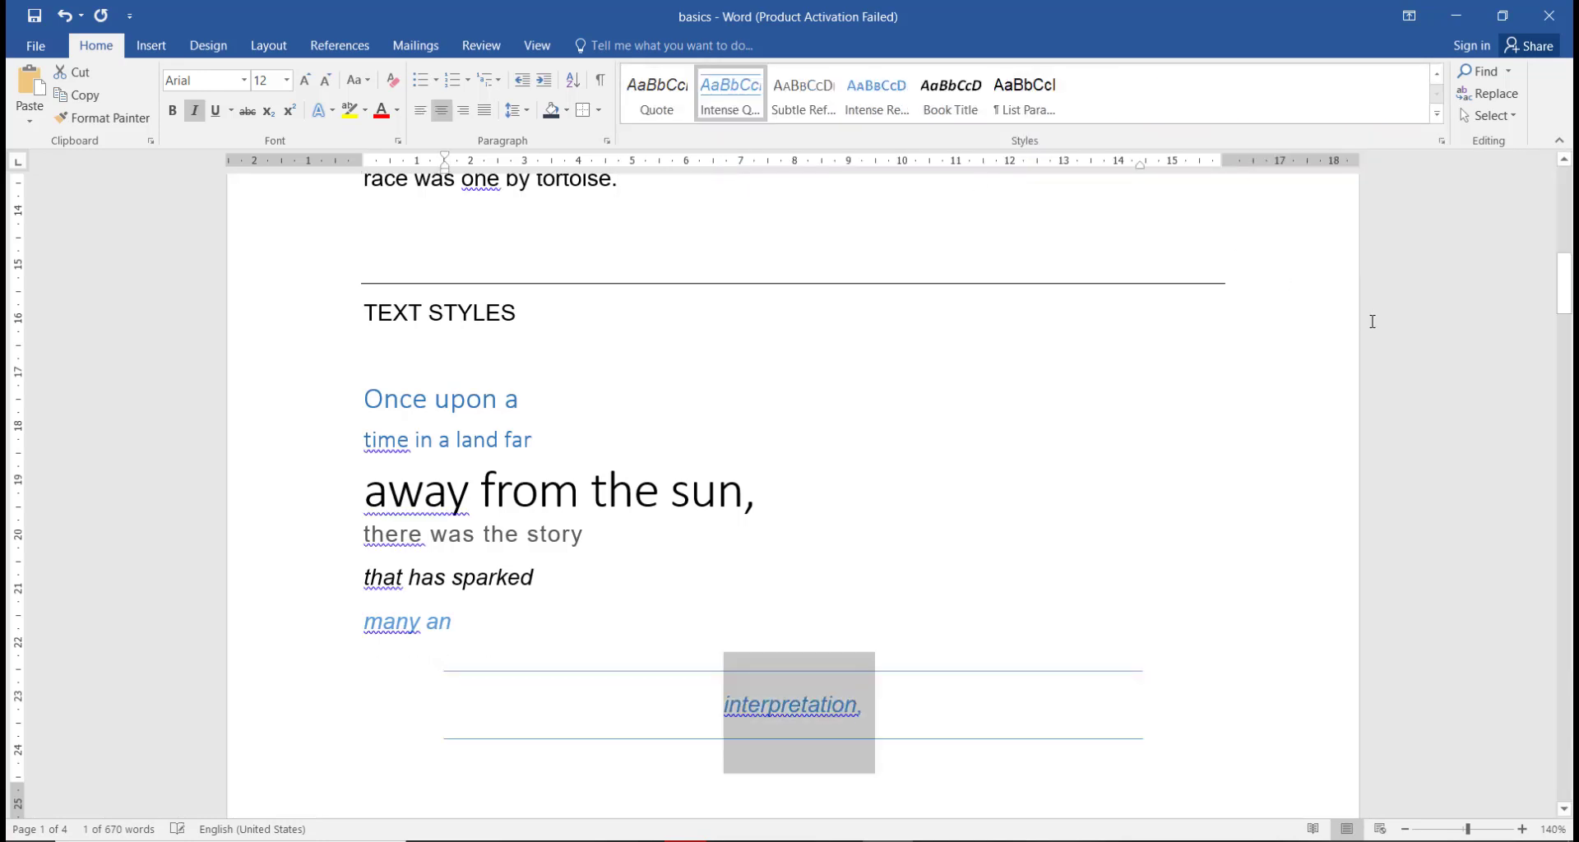
pyautogui.scroll(-2, 995, 437)
pyautogui.click(984, 440)
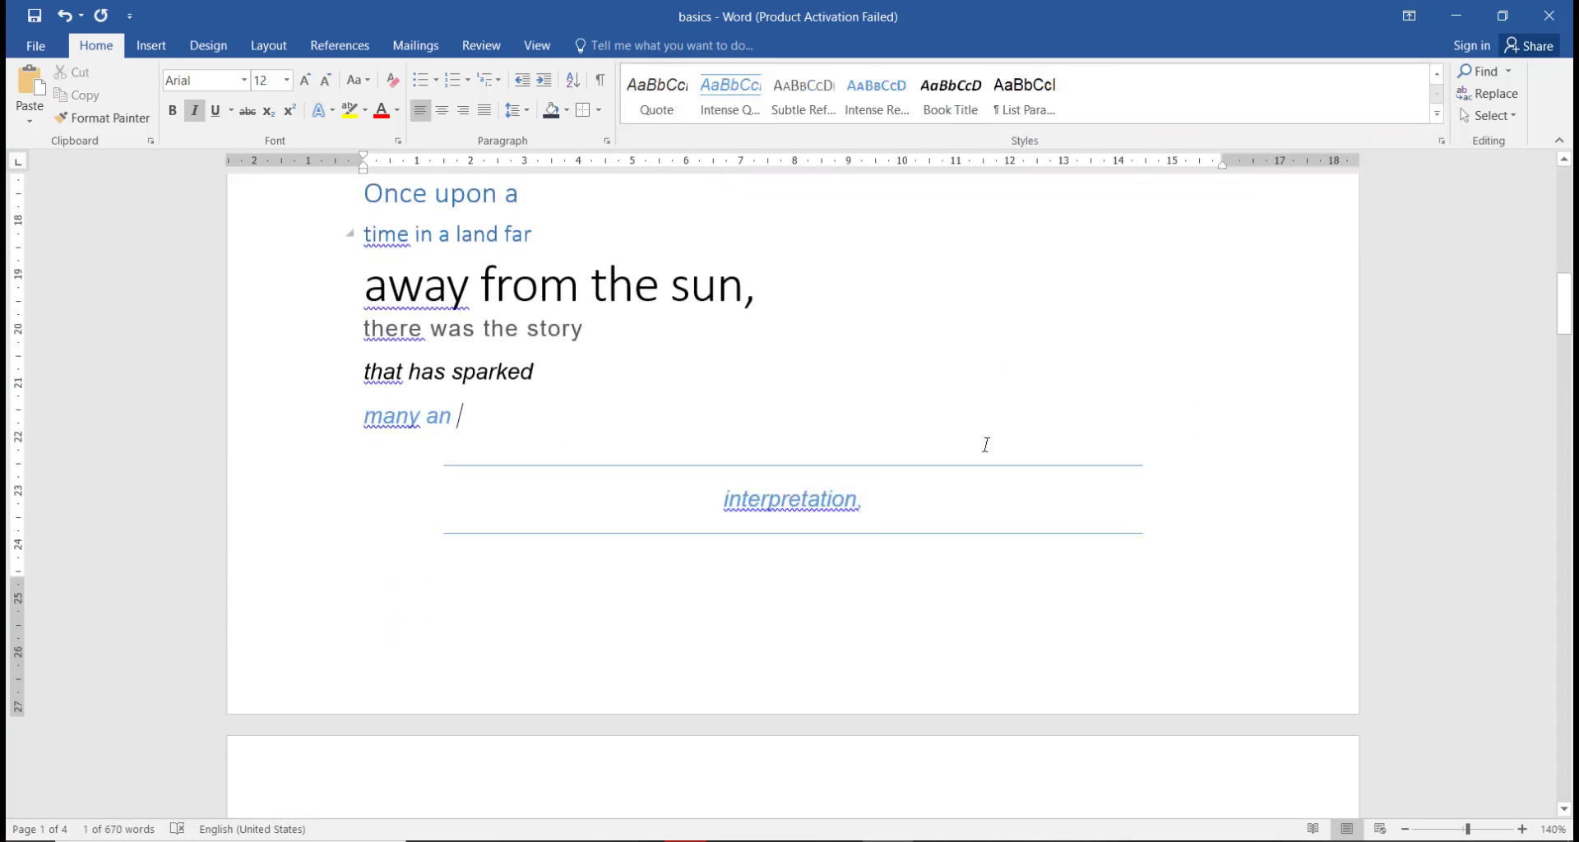
# Break onto the next page after the "interpretation," line, above "BORDER AROUND TEXT"
pyautogui.scroll(3, 984, 360)
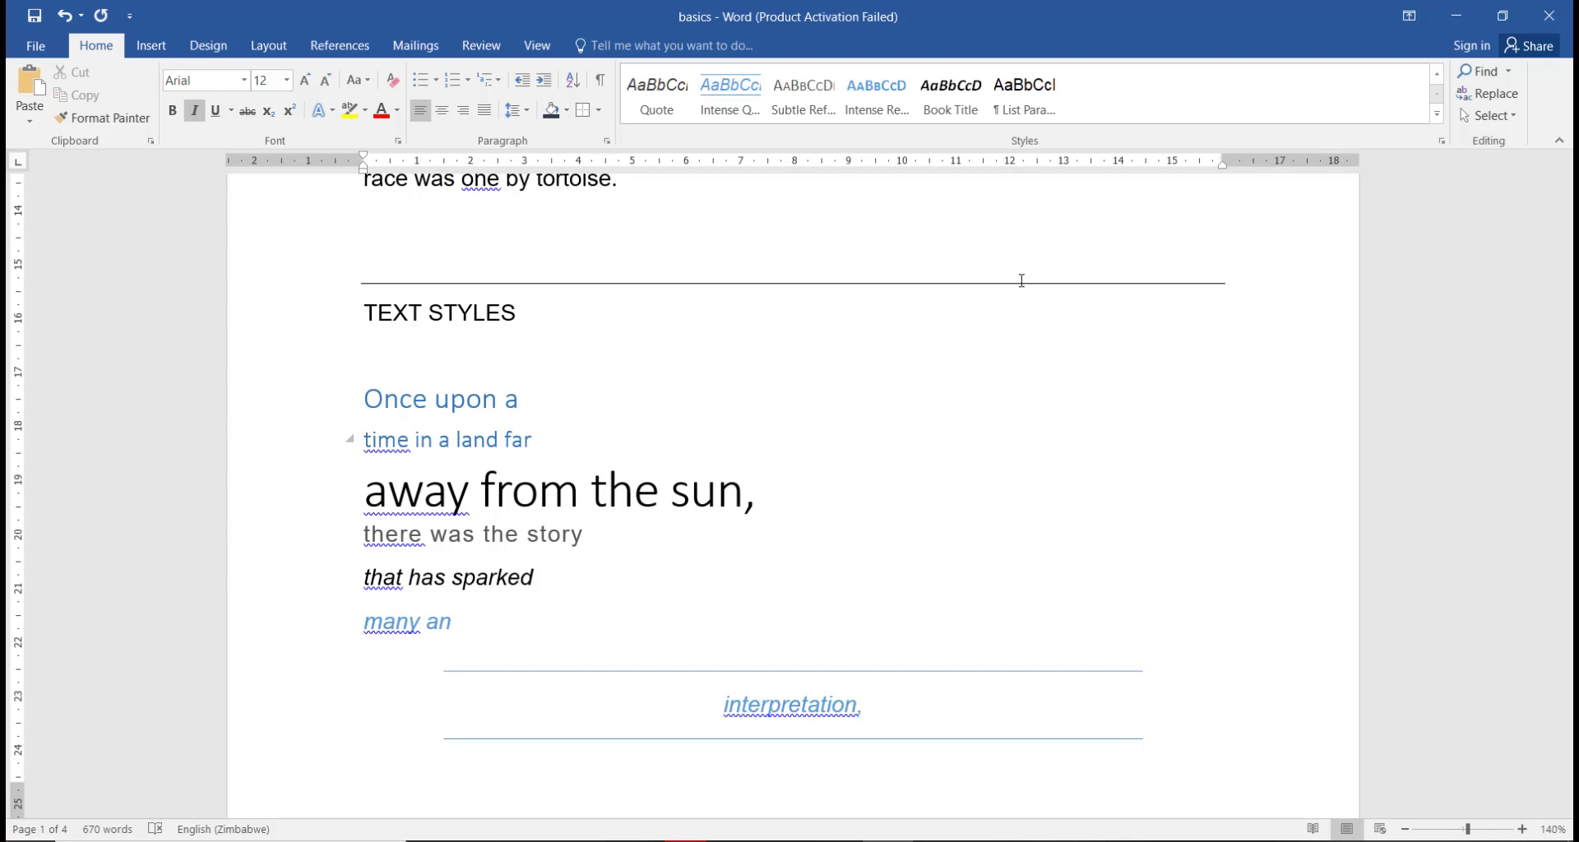
pyautogui.scroll(-5, 973, 420)
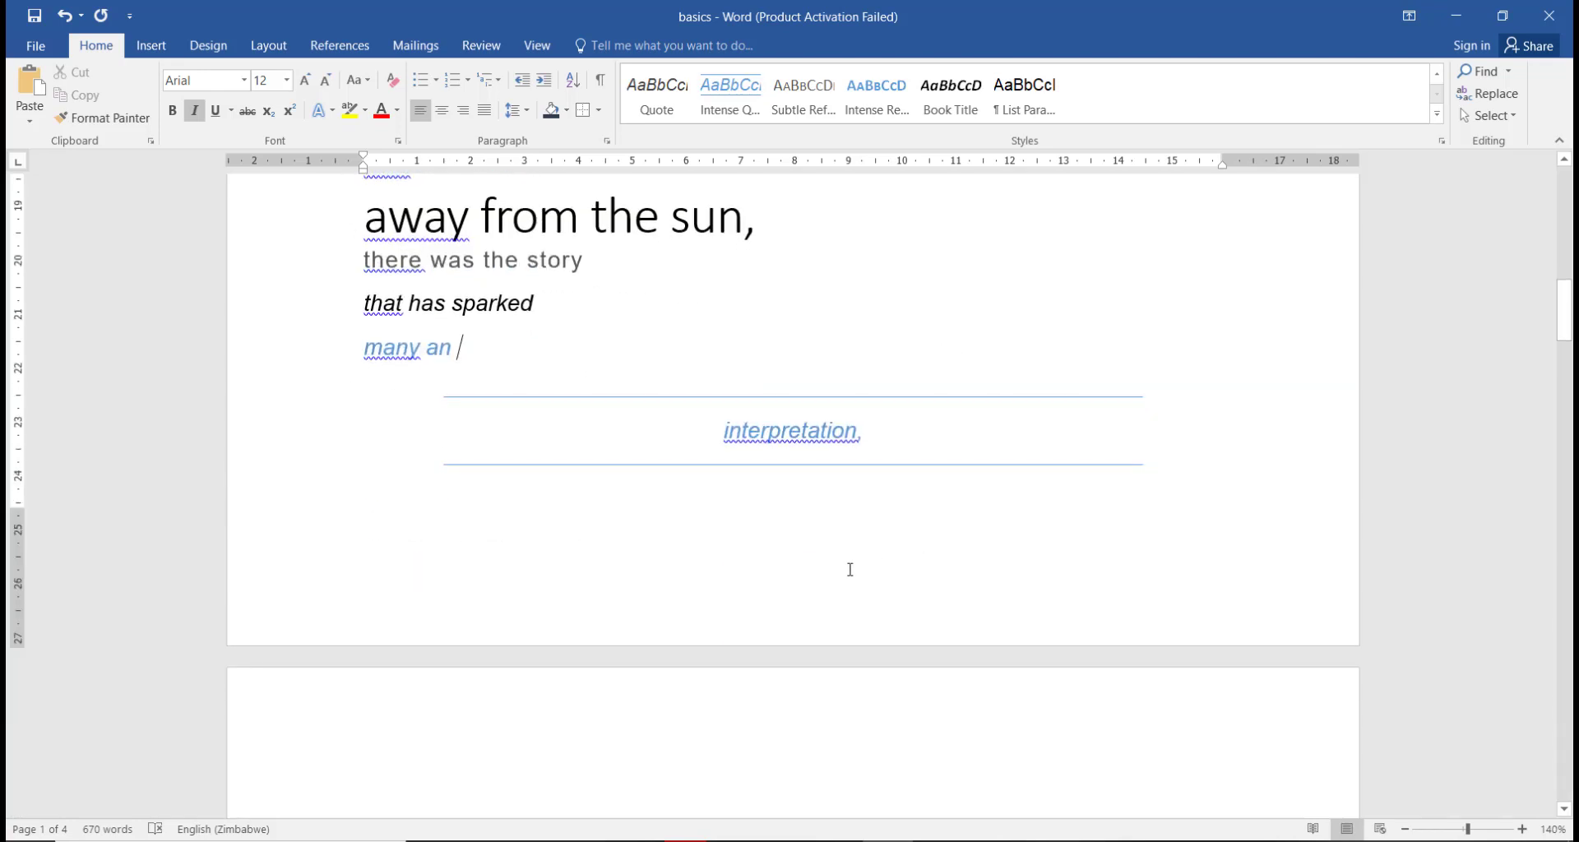
pyautogui.click(850, 568)
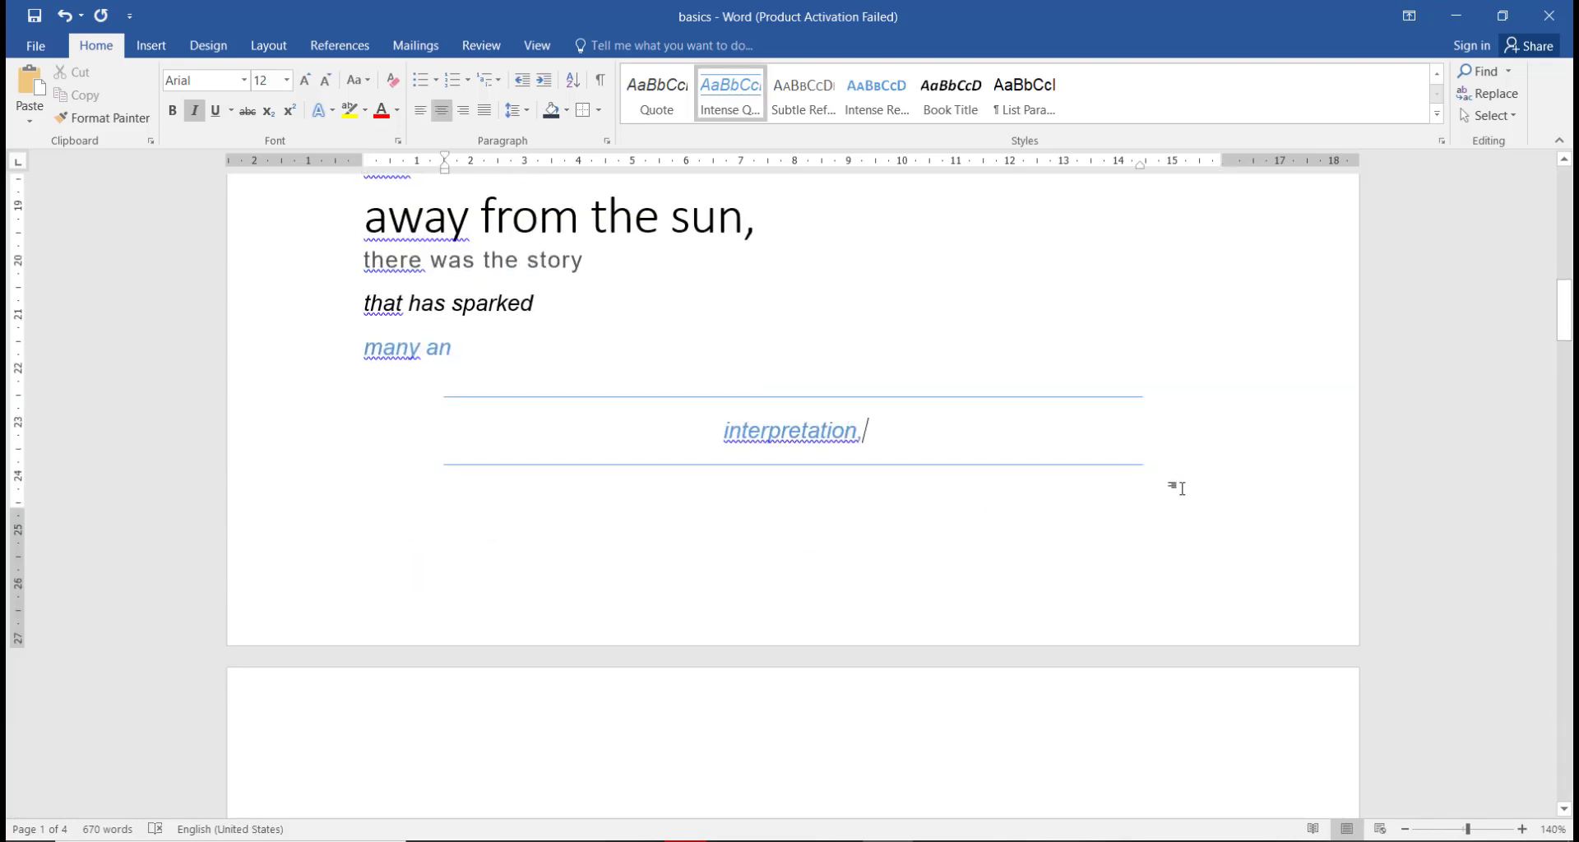
pyautogui.hotkey('ctrl', 'Return')
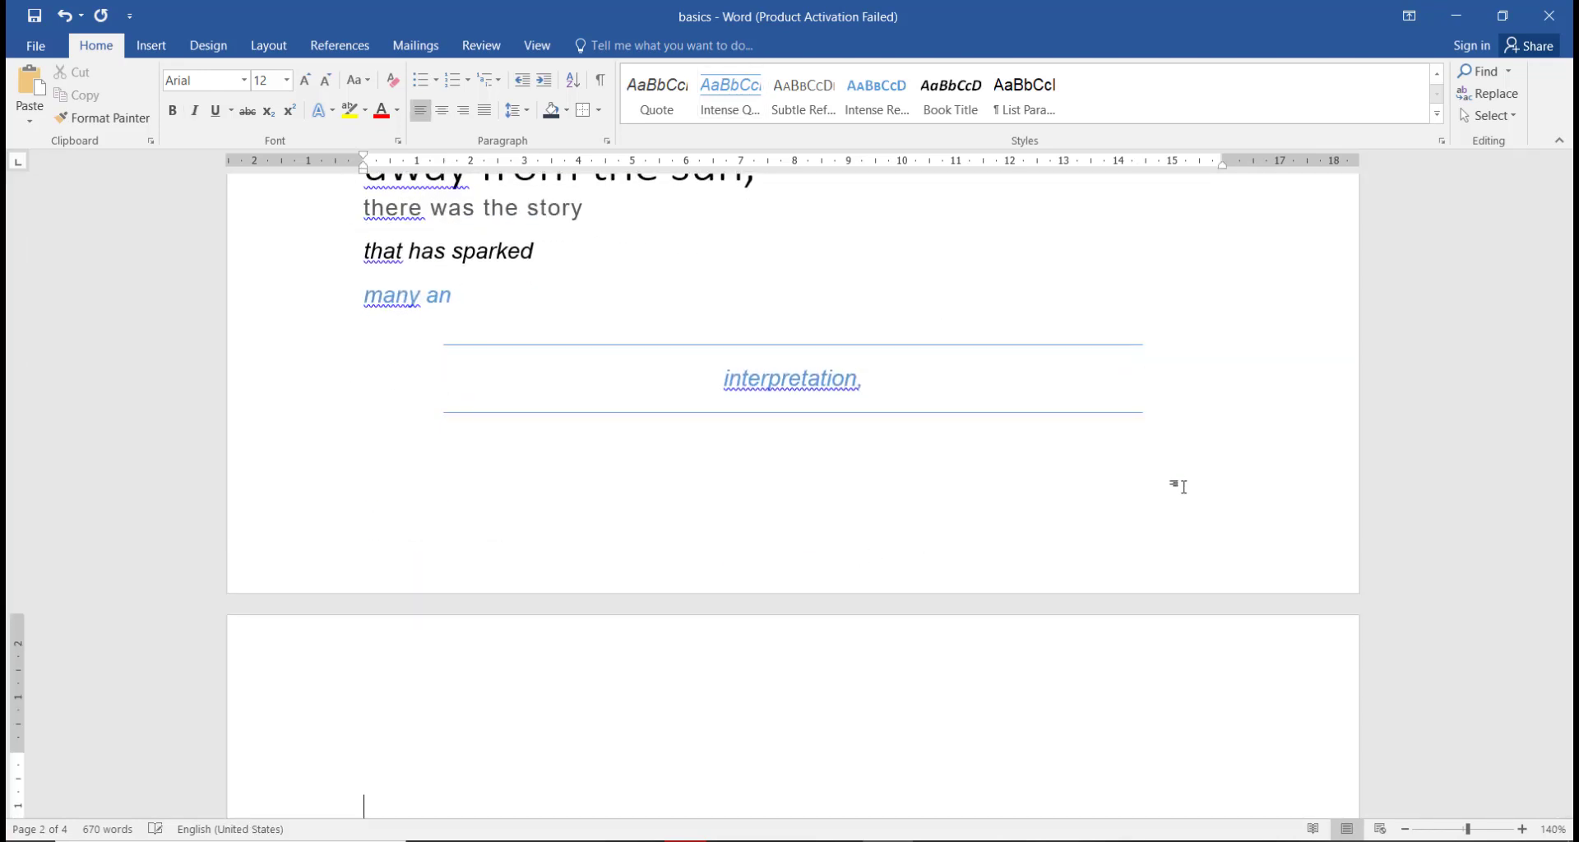
pyautogui.scroll(-3, 1192, 293)
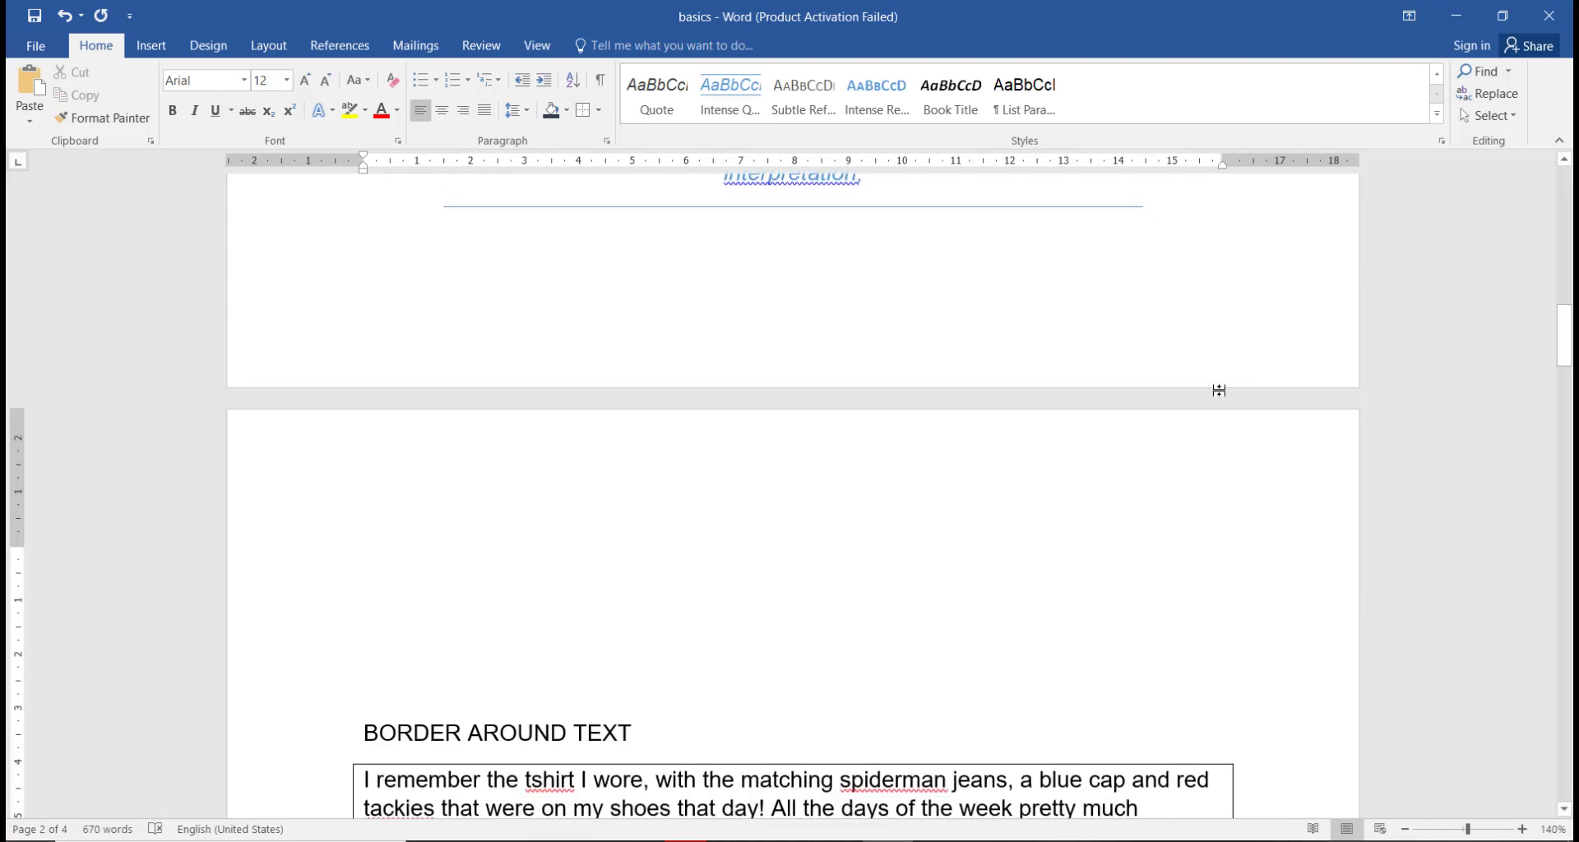
# Add the heading "CUSTOM STYLE" above "BORDER AROUND TEXT", with the line "High Hopes" beneath the new heading
pyautogui.write('CUST')
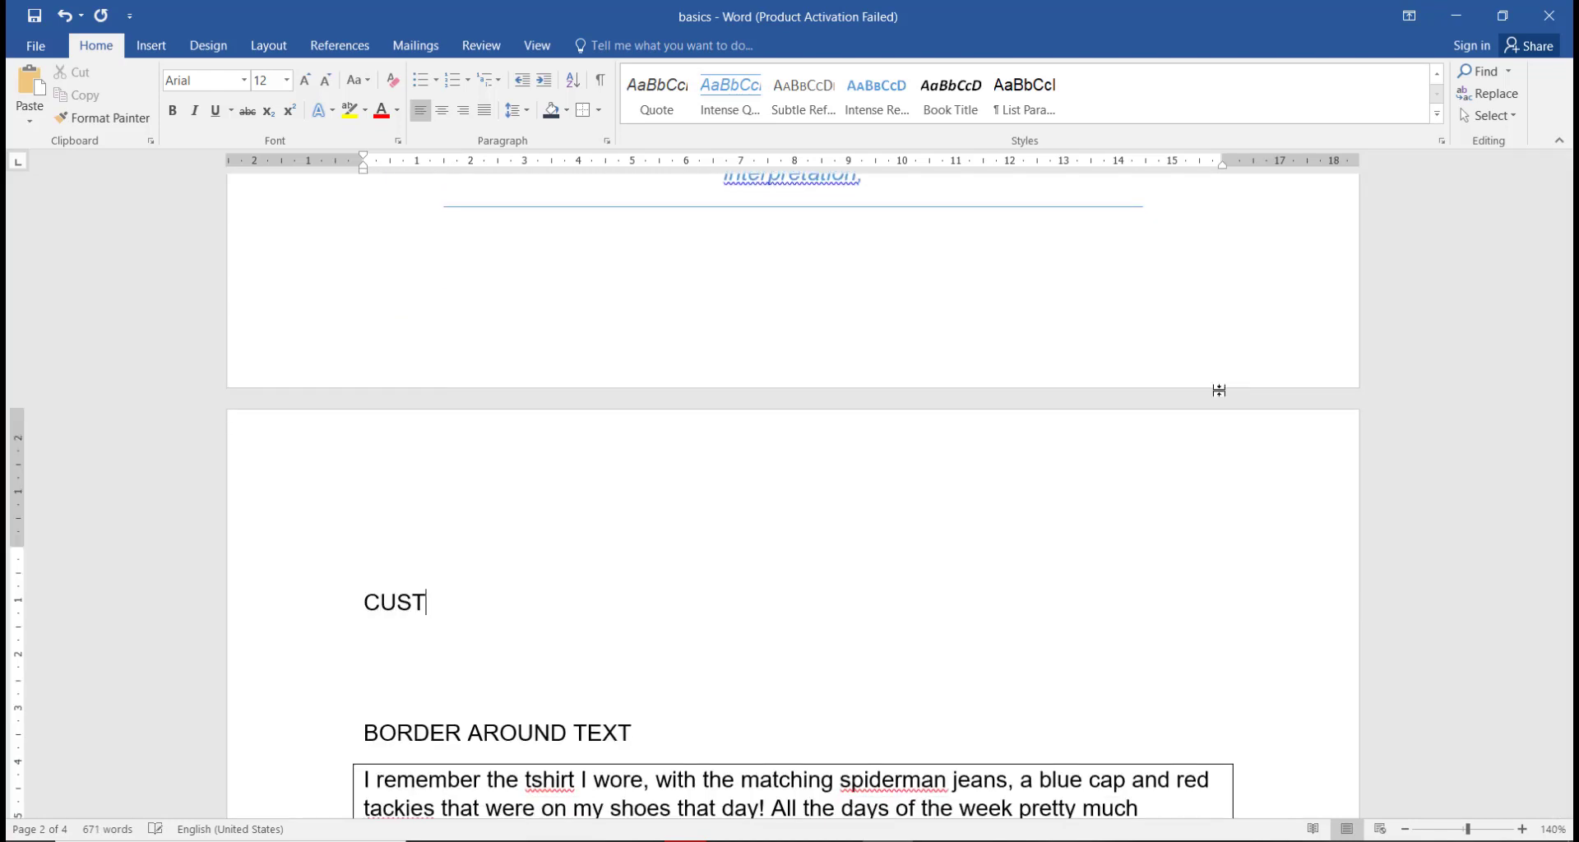
pyautogui.press('BackSpace')
pyautogui.write('TON')
pyautogui.press('BackSpace')
pyautogui.write('M STYLE')
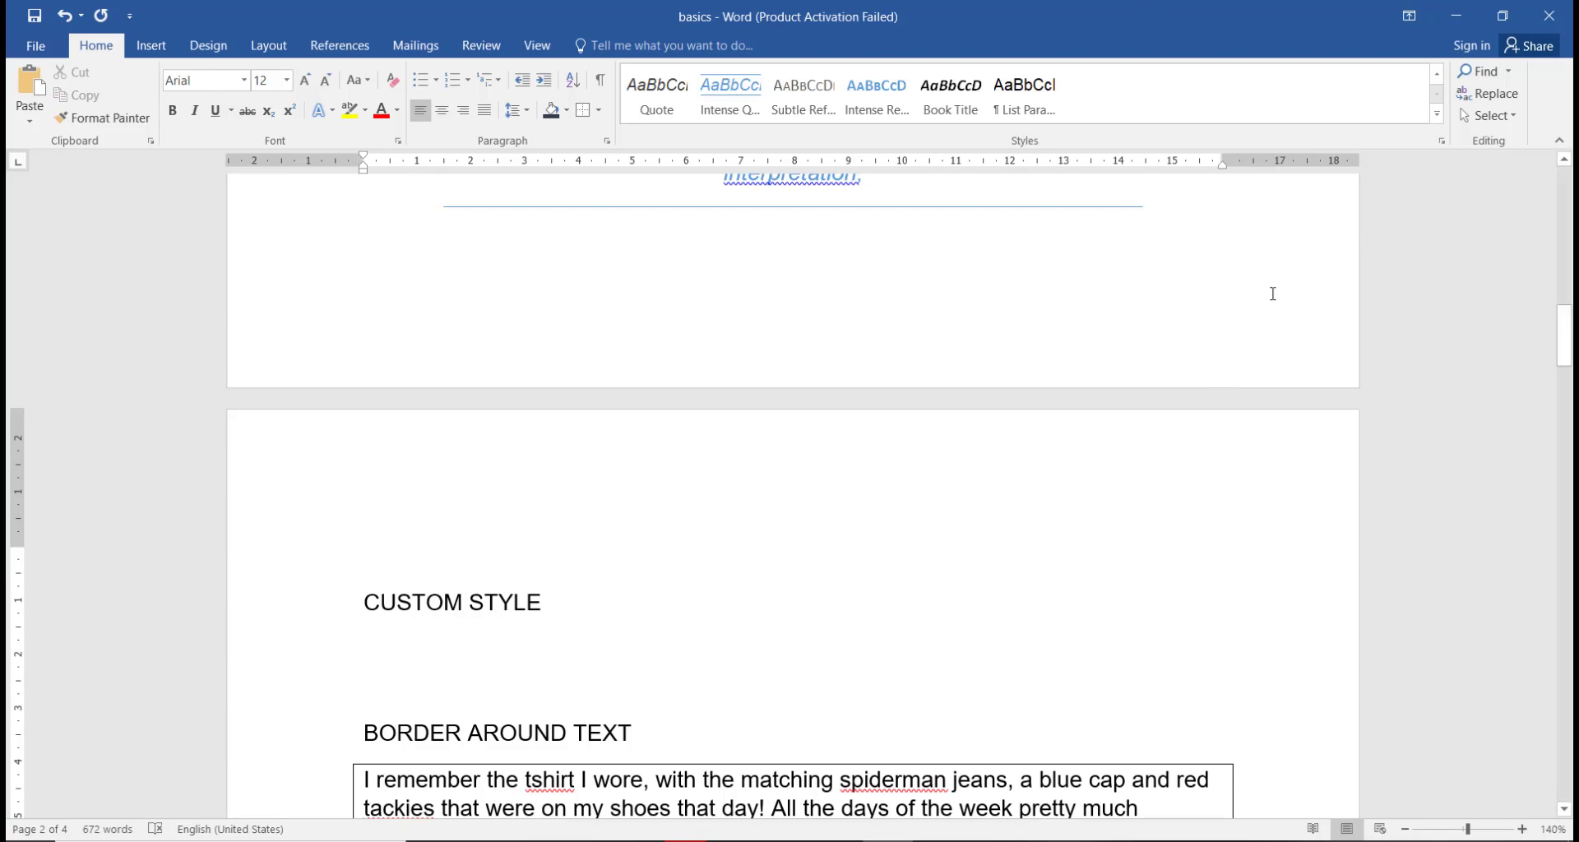
pyautogui.press('Return')
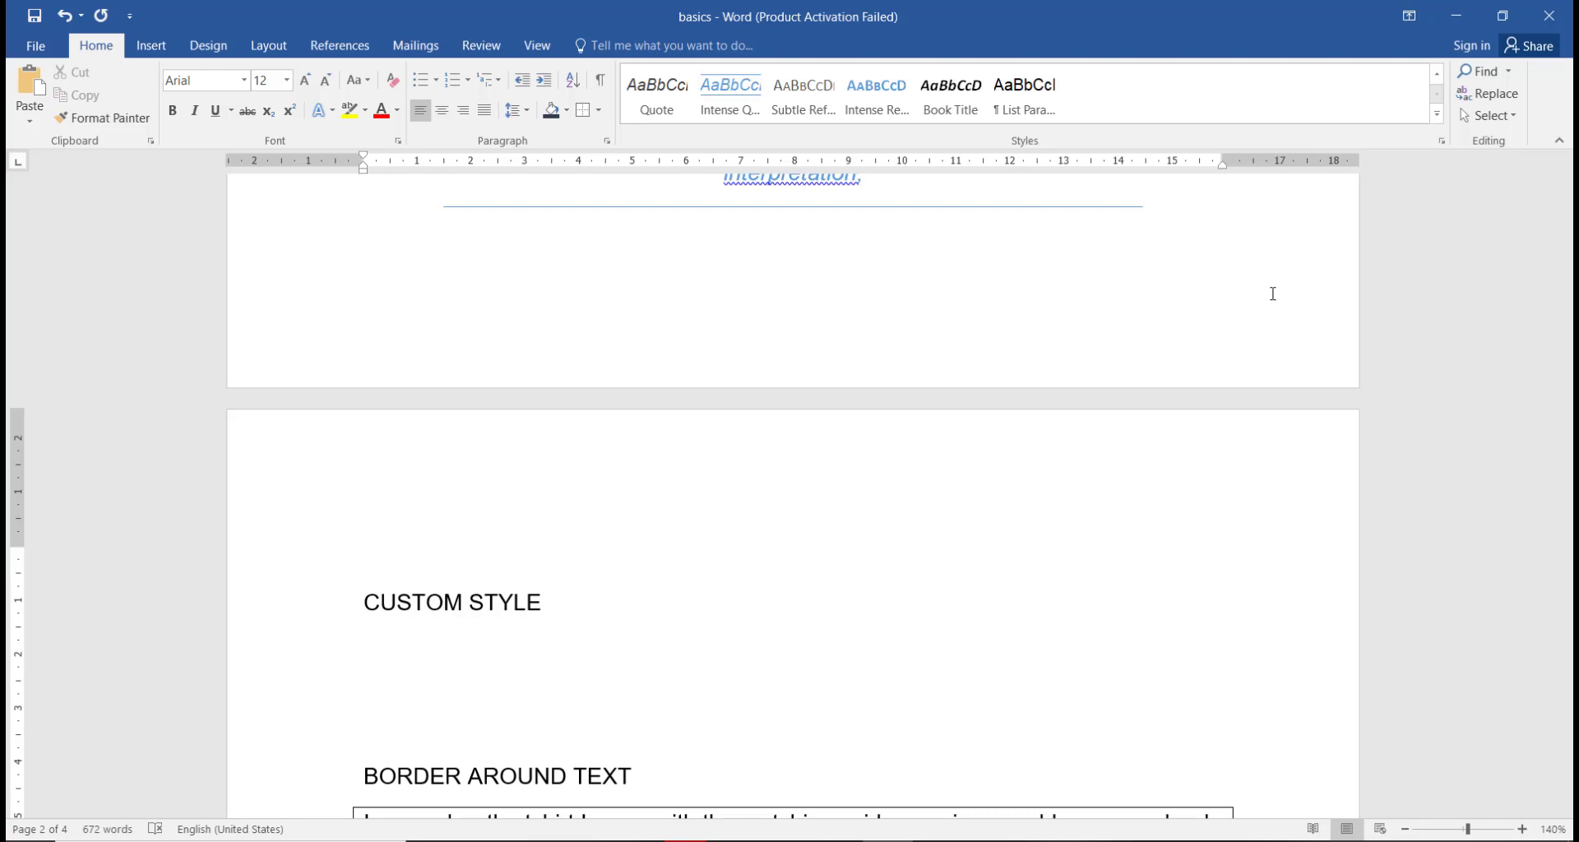
pyautogui.write('High Hopes')
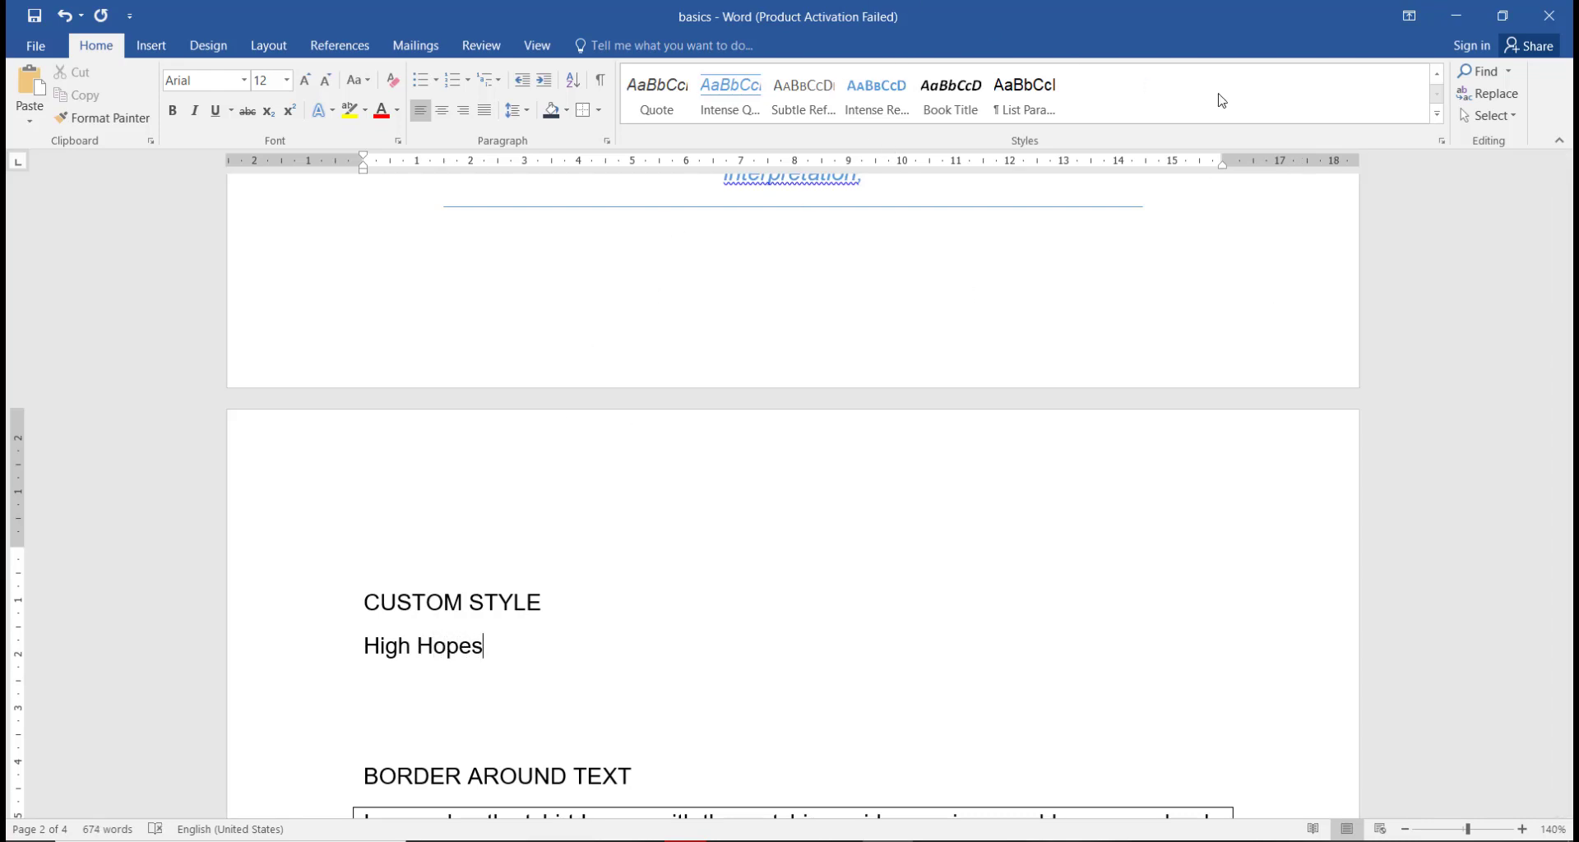
# Create a new style named "GreenStyle" from the "High Hopes" line
pyautogui.click(1438, 115)
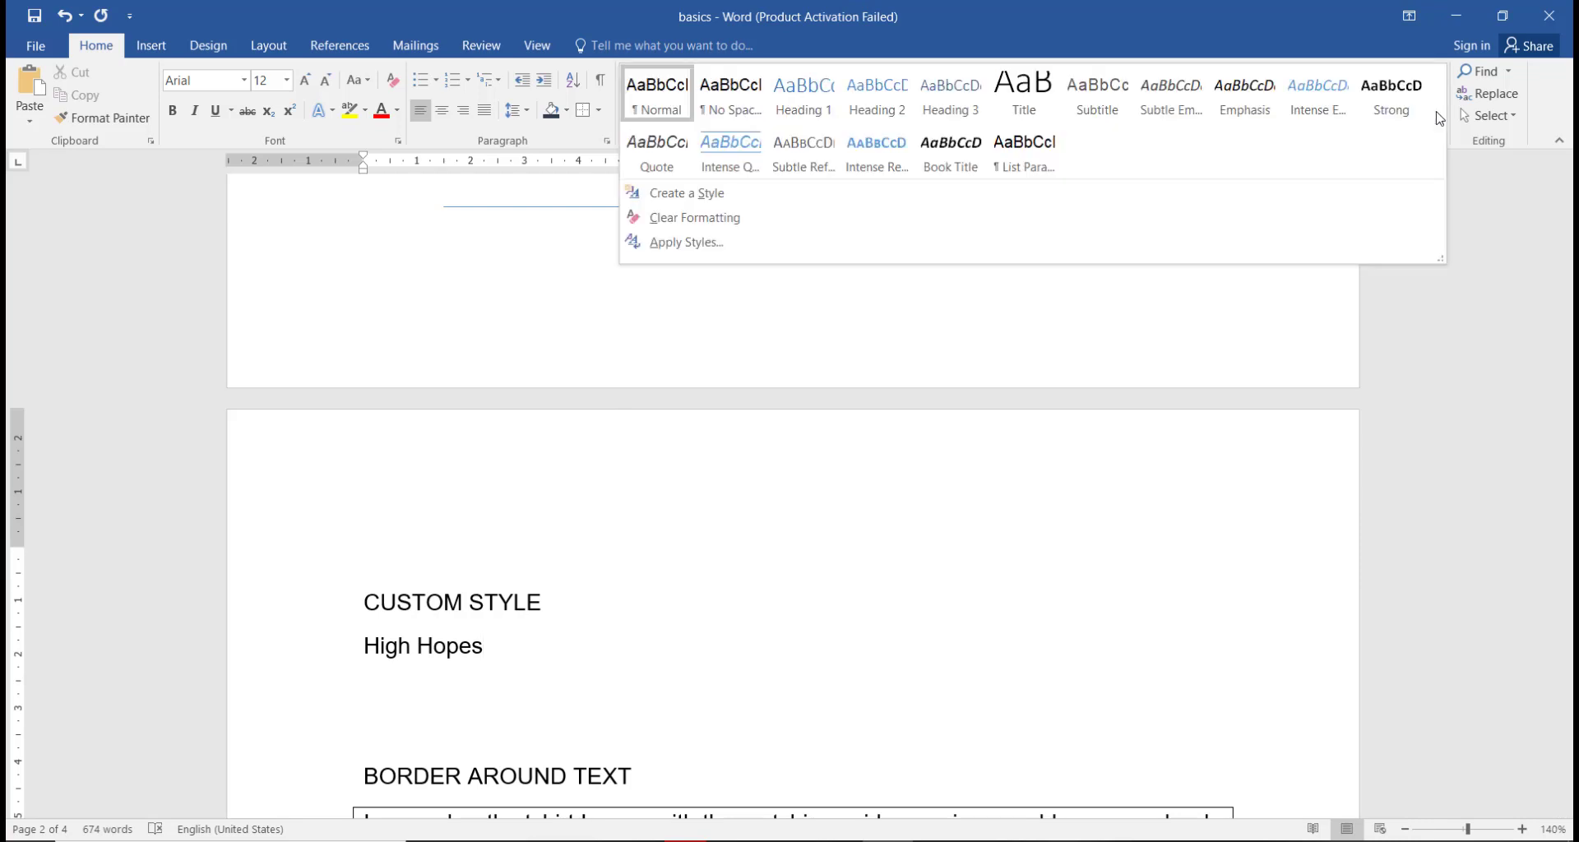
pyautogui.click(718, 203)
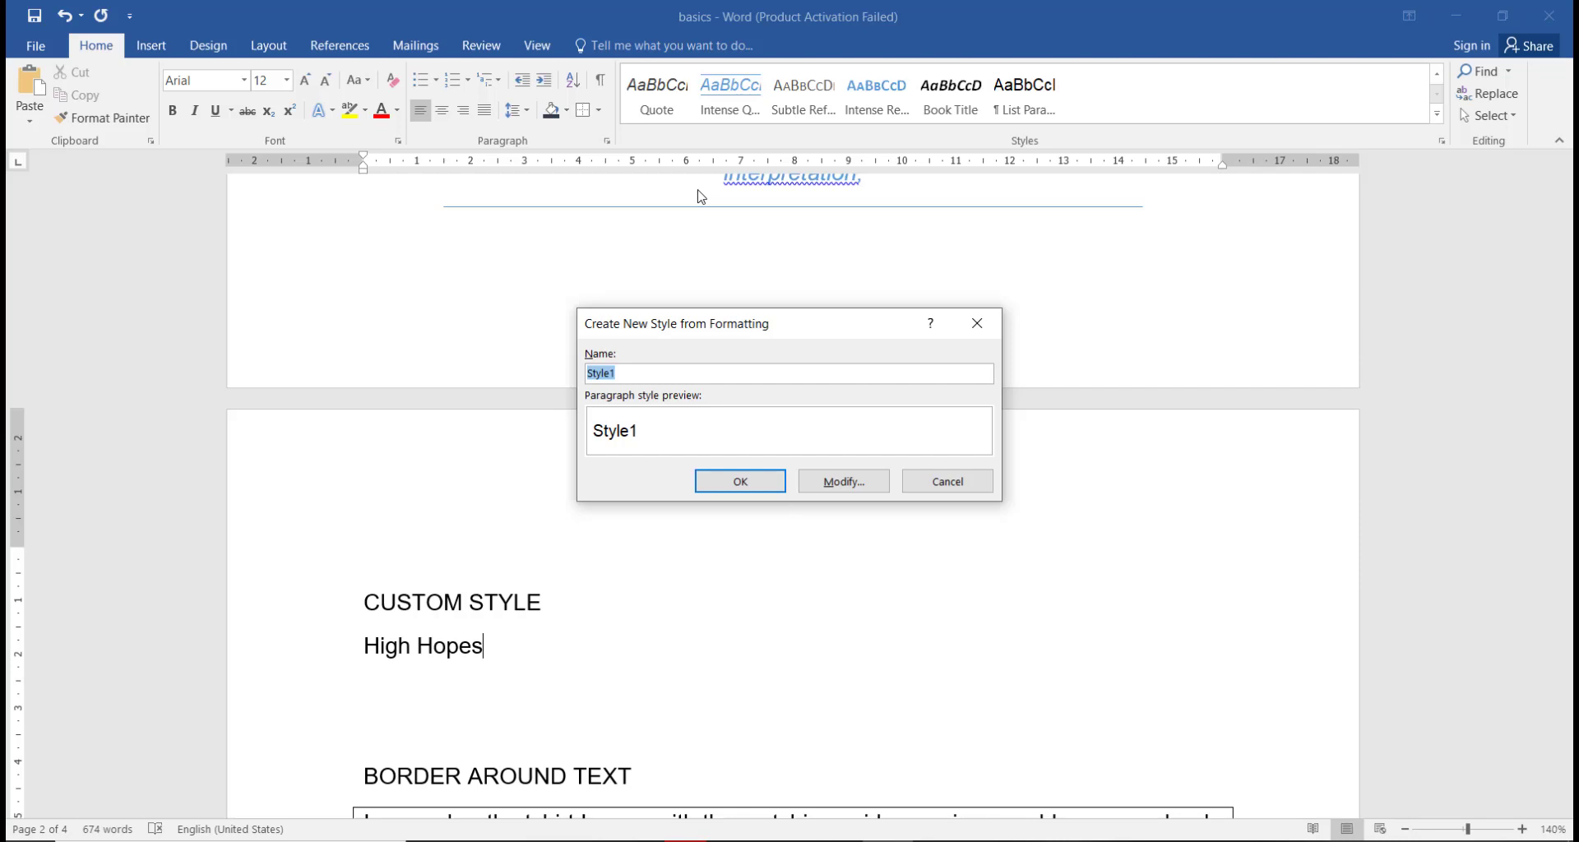
pyautogui.write('GreenStyle')
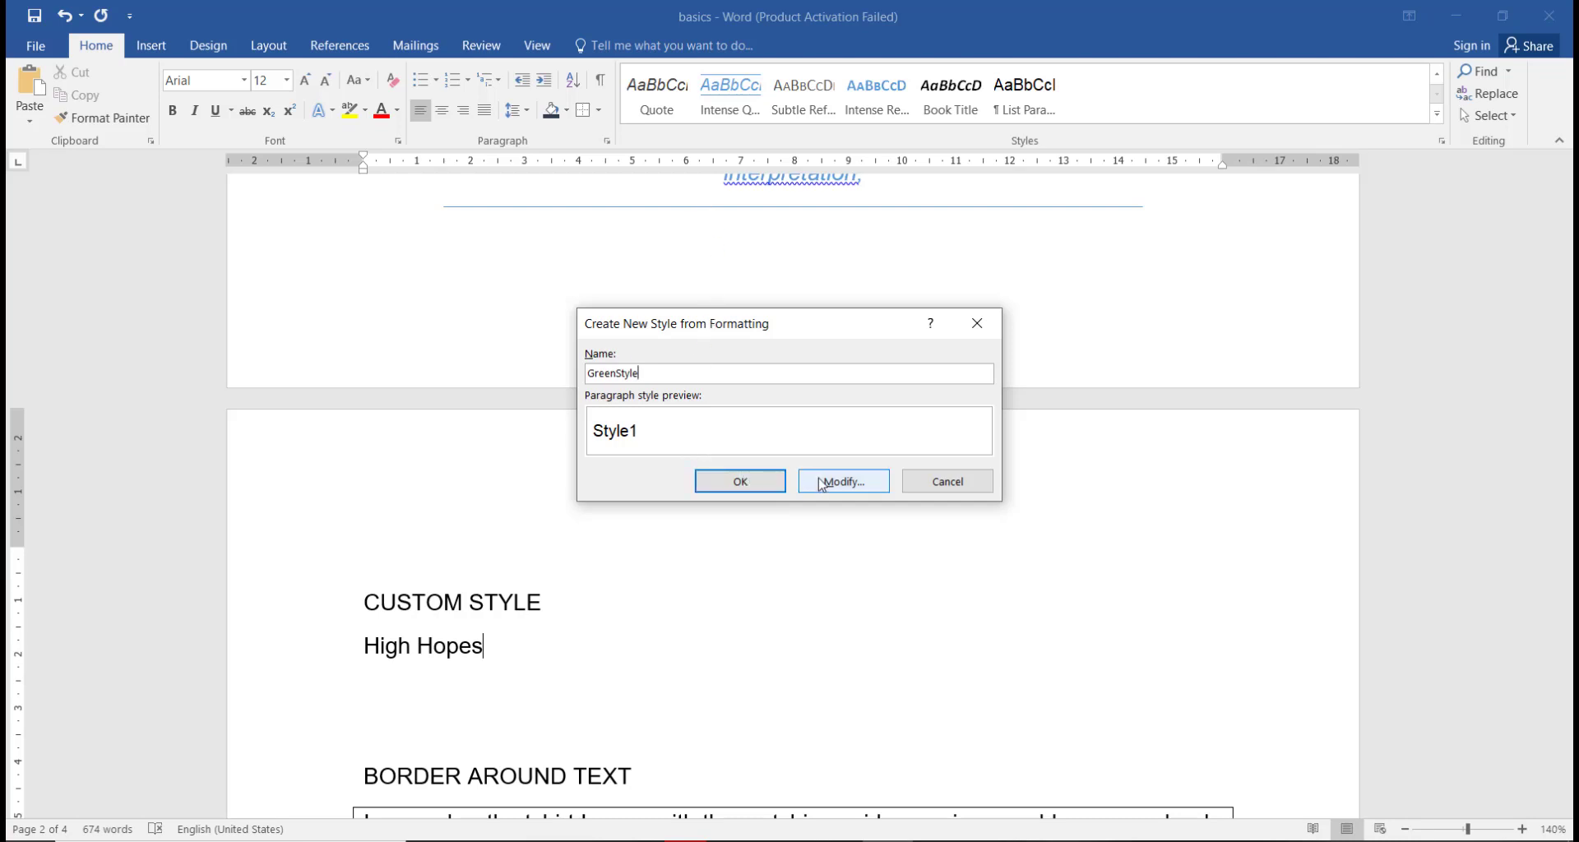
pyautogui.click(767, 482)
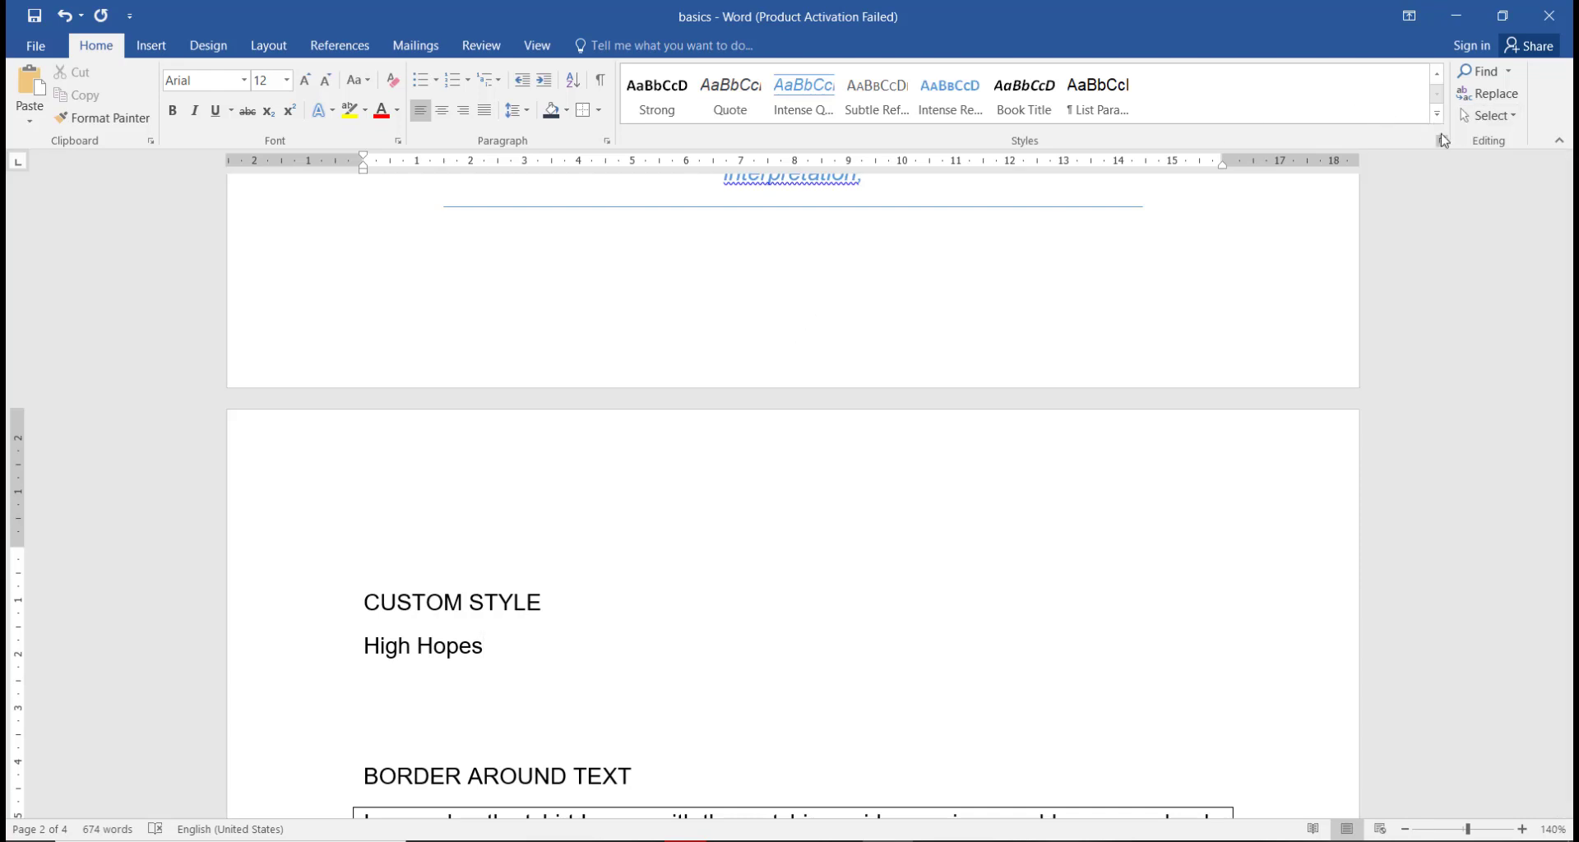
pyautogui.click(1437, 115)
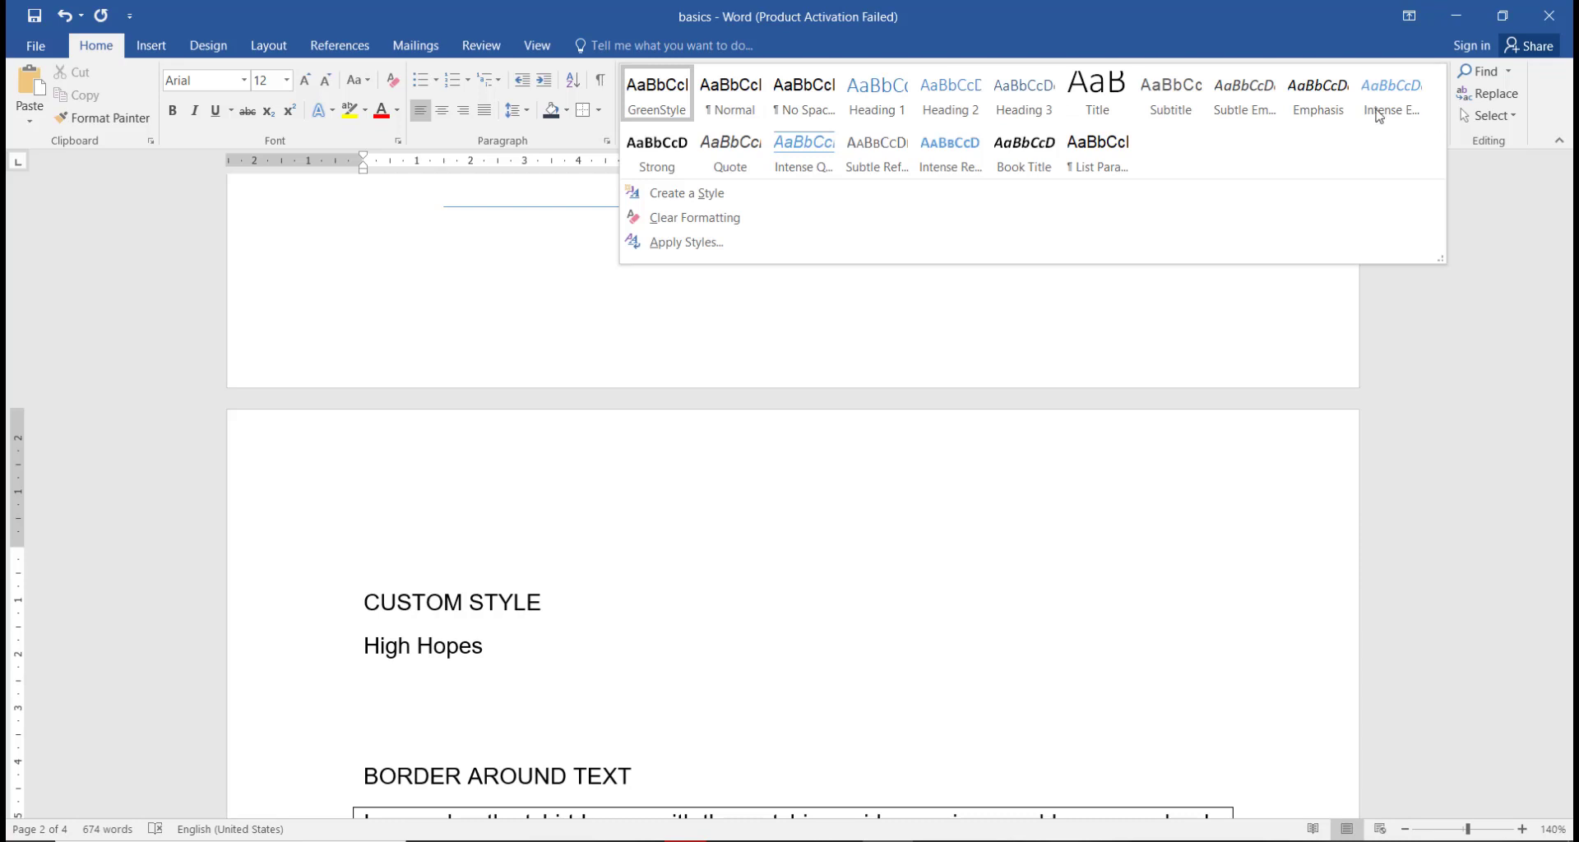
pyautogui.click(658, 104)
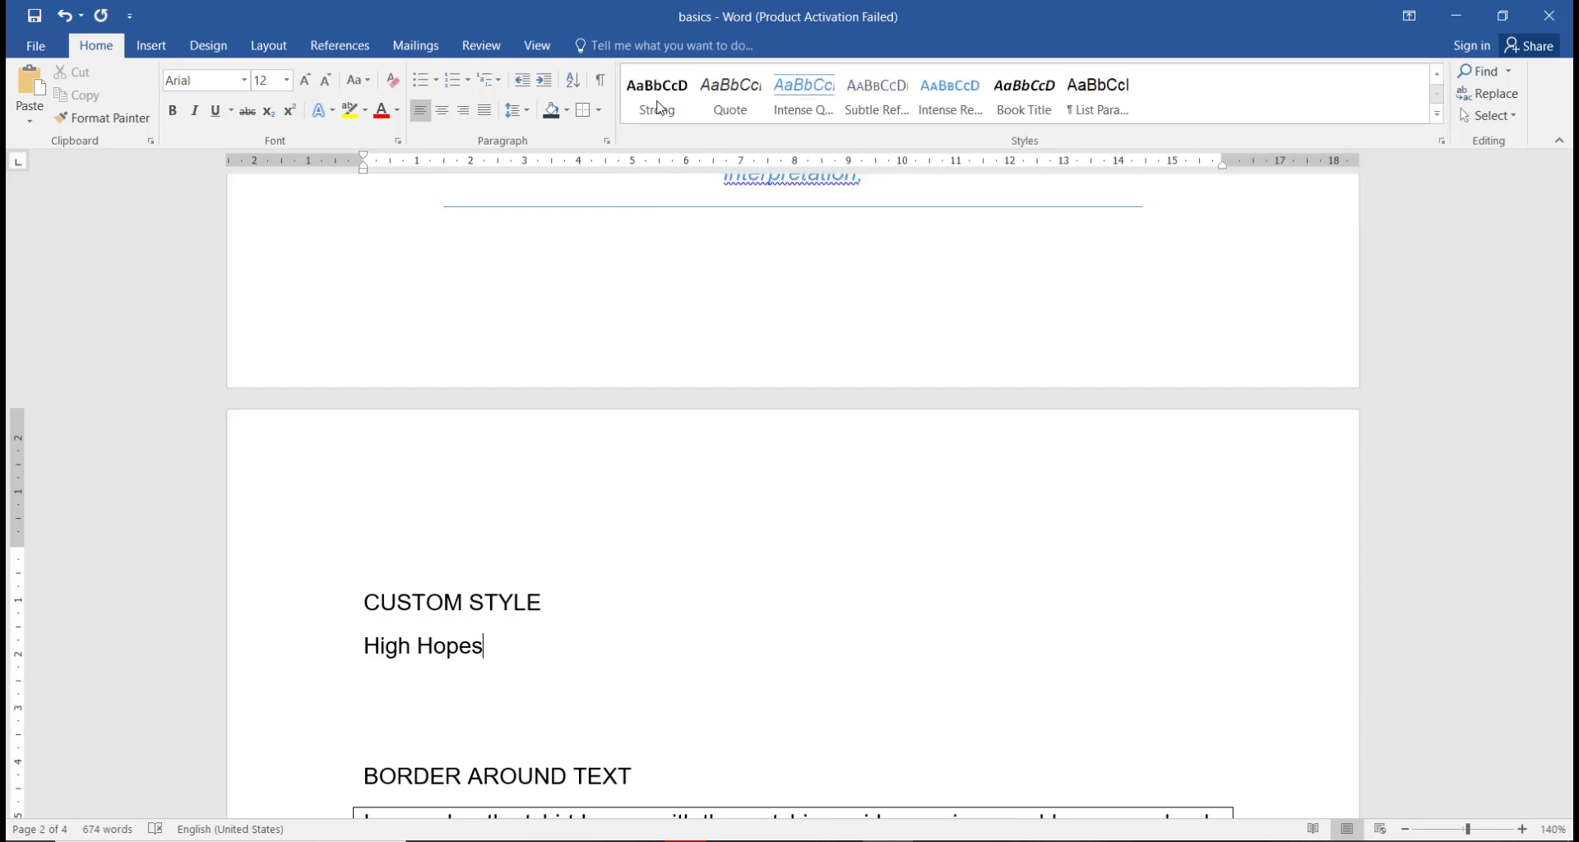
pyautogui.rightClick(658, 104)
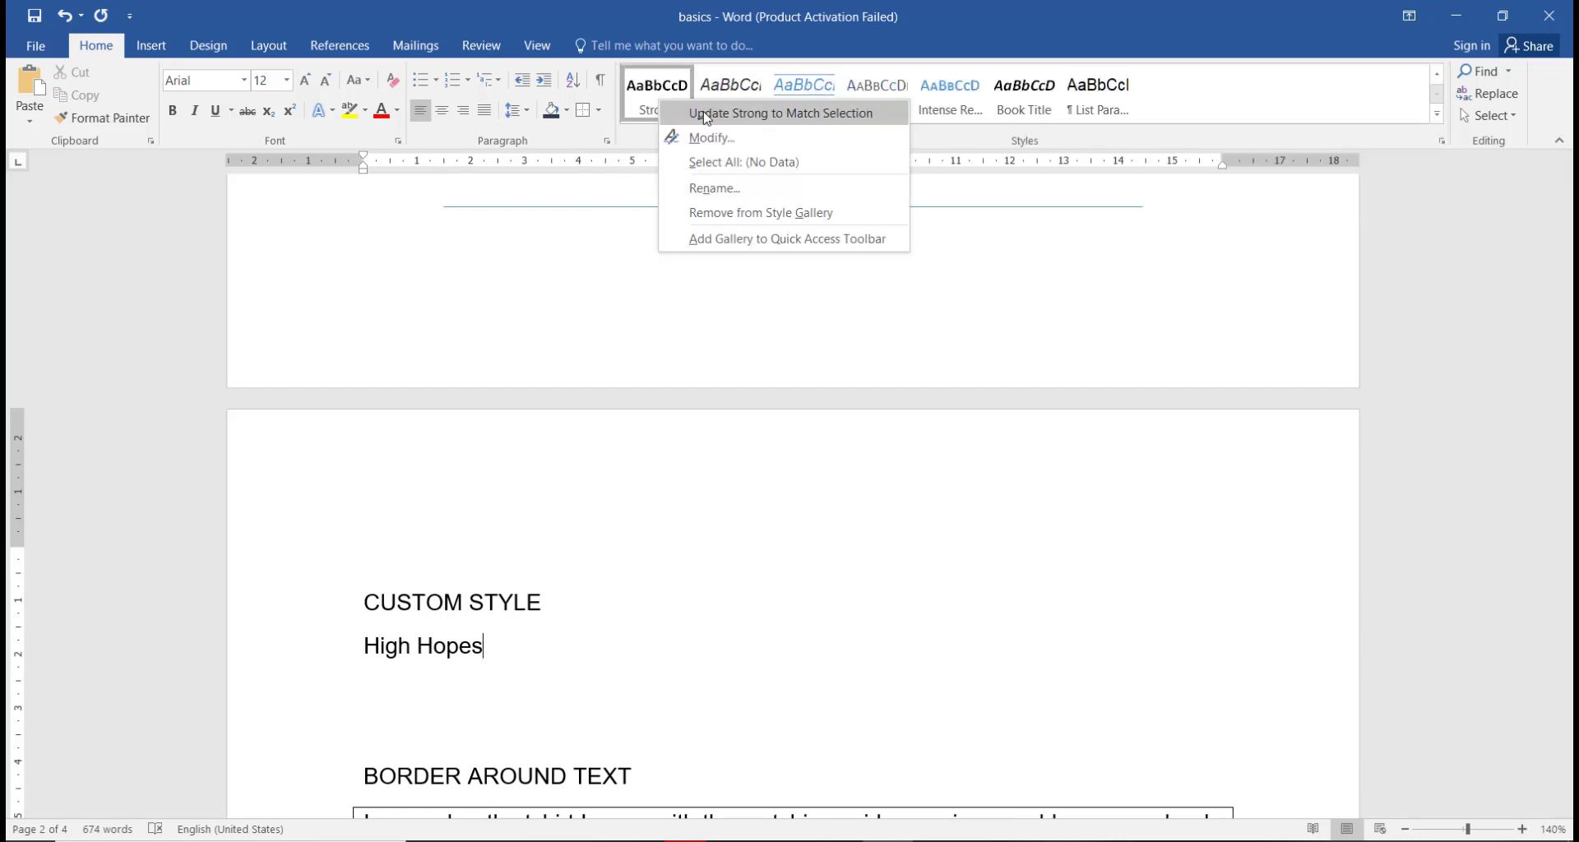
pyautogui.click(712, 138)
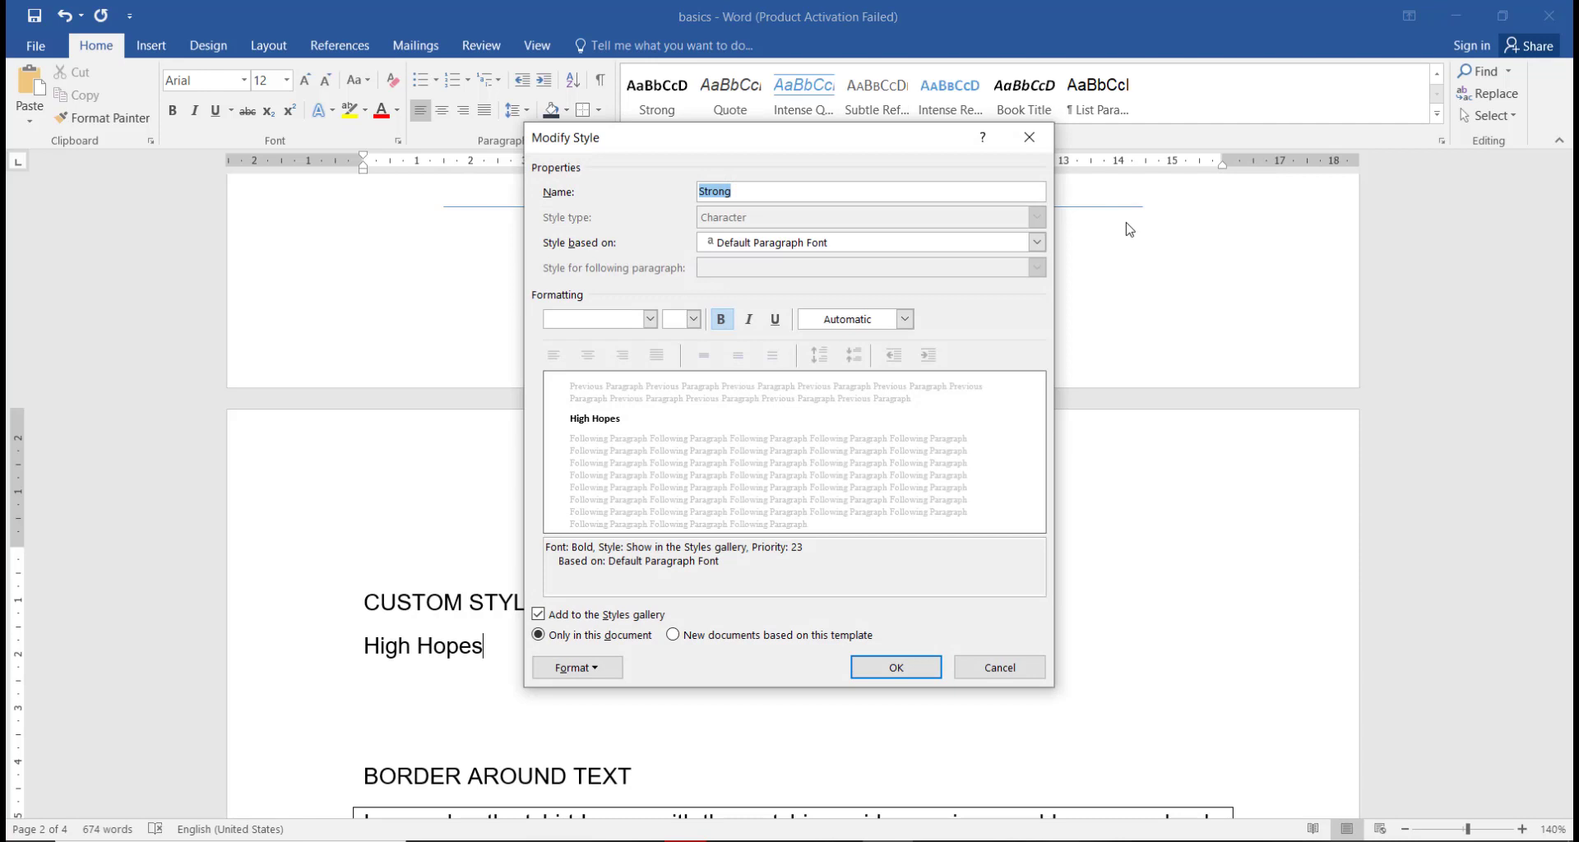
pyautogui.click(1026, 138)
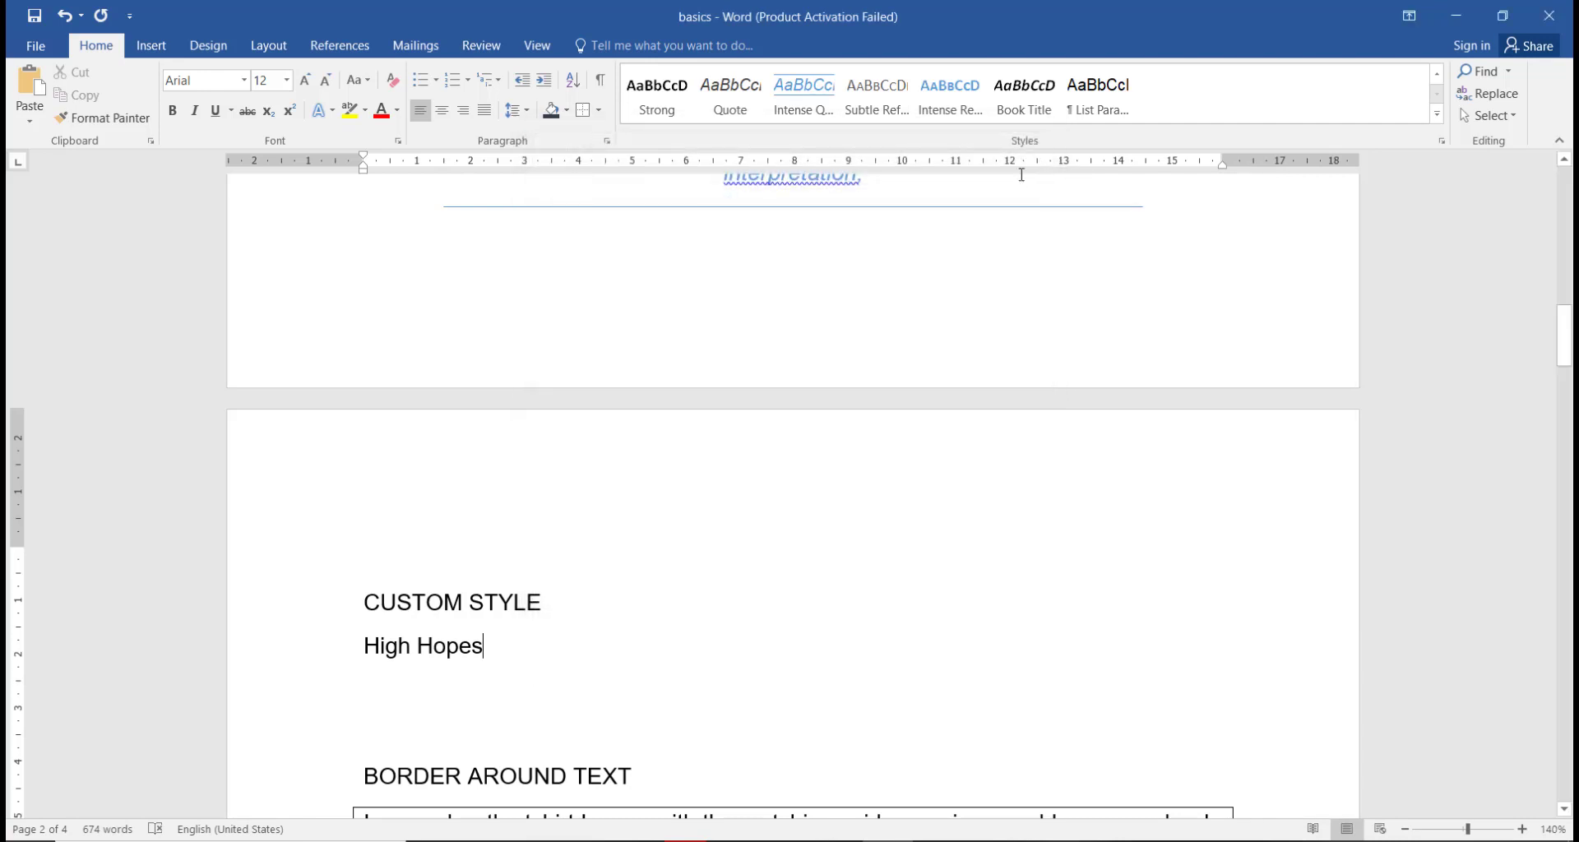
# Modify the GreenStyle style to use the Bahnschrift SemiBold font
pyautogui.click(1437, 75)
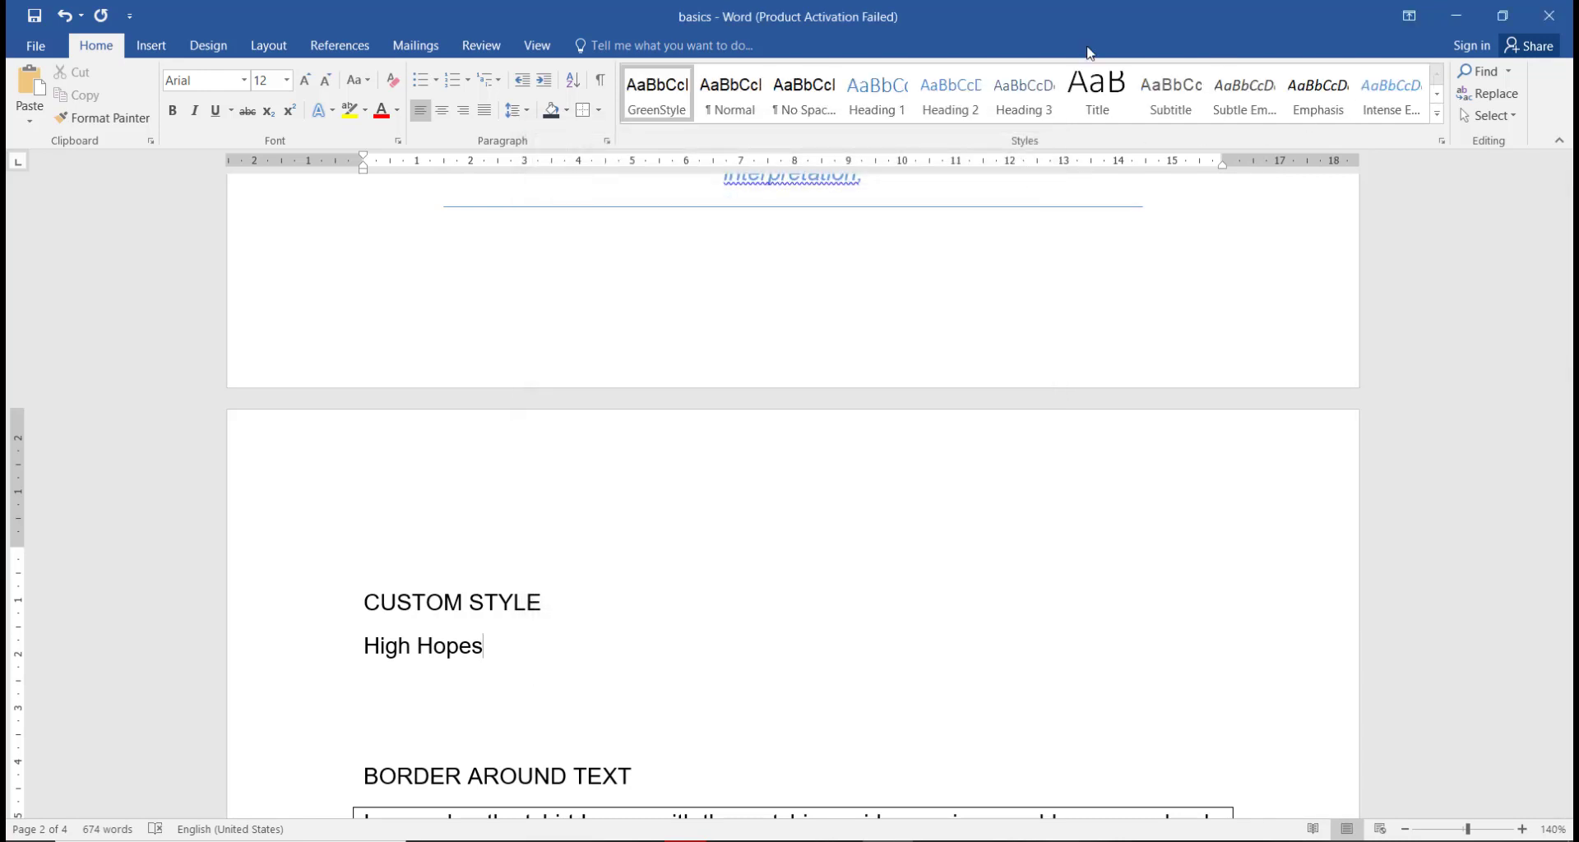
pyautogui.rightClick(670, 95)
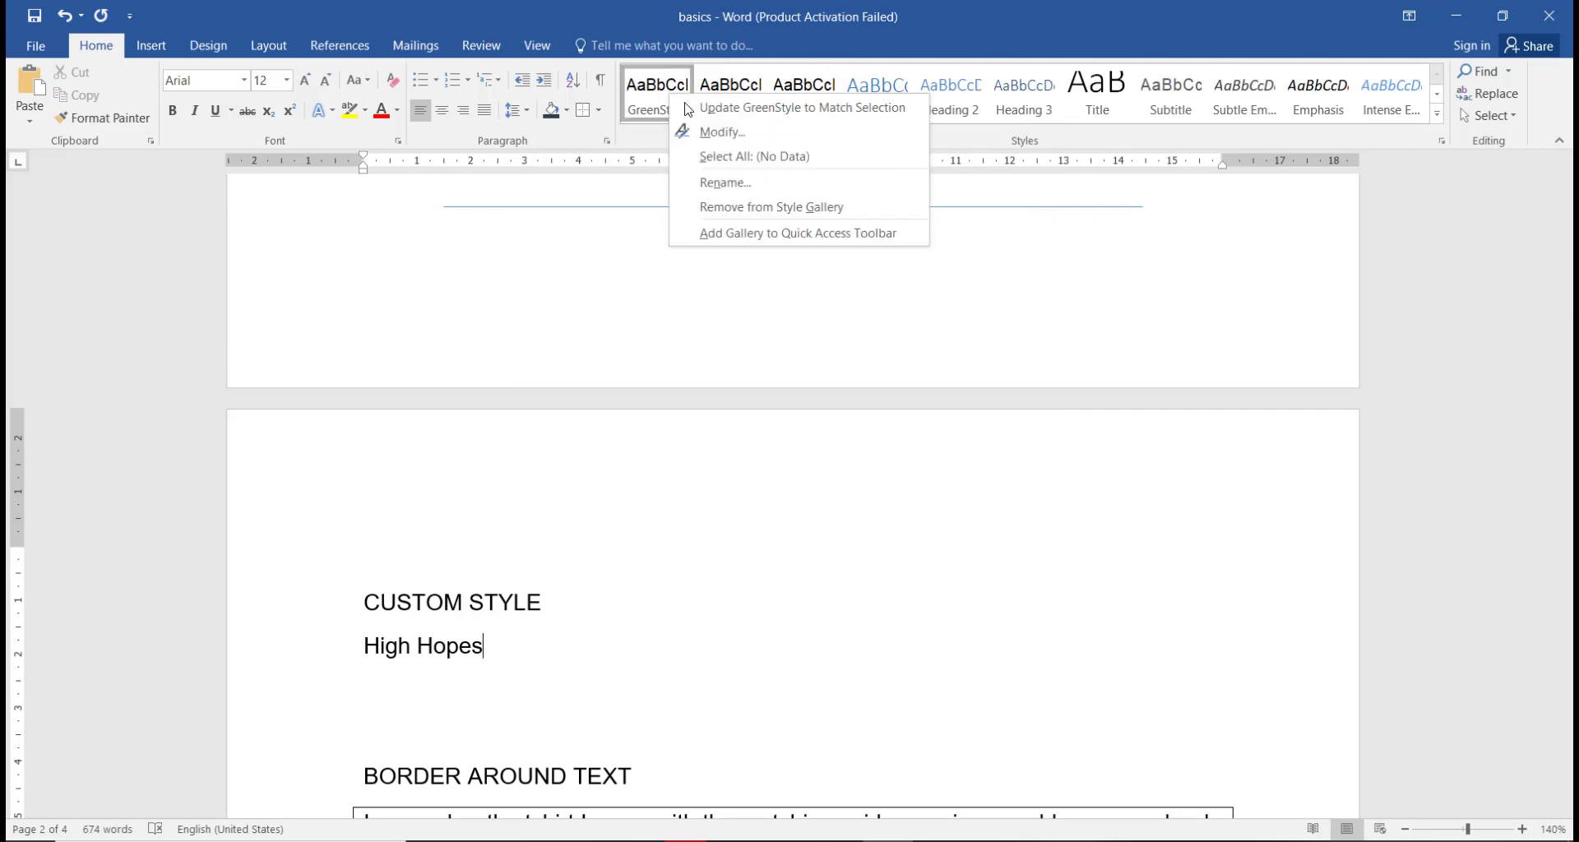
pyautogui.click(723, 132)
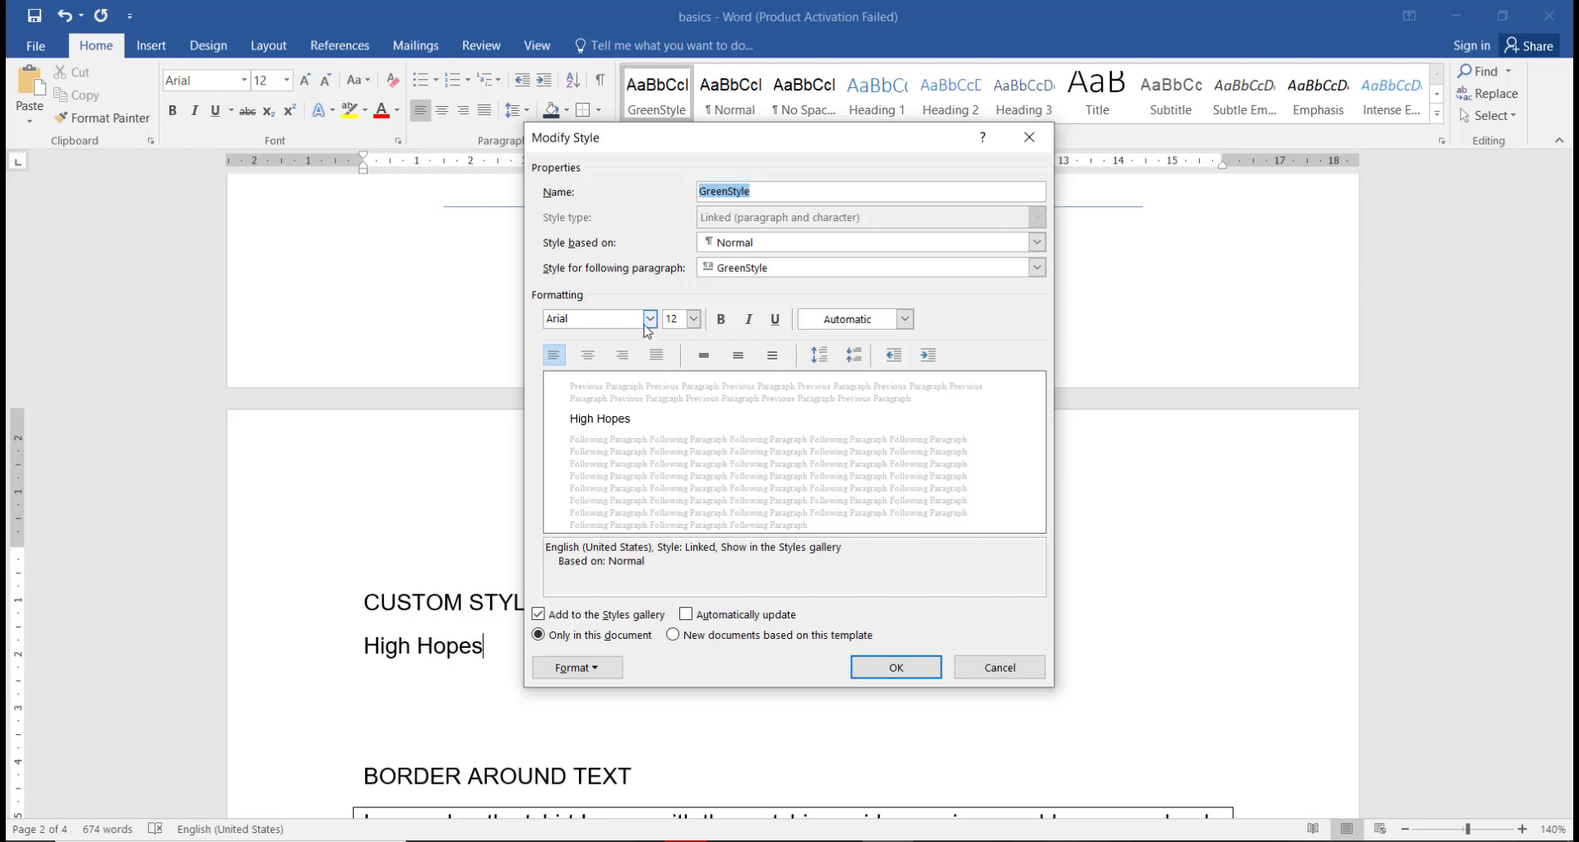
pyautogui.click(649, 318)
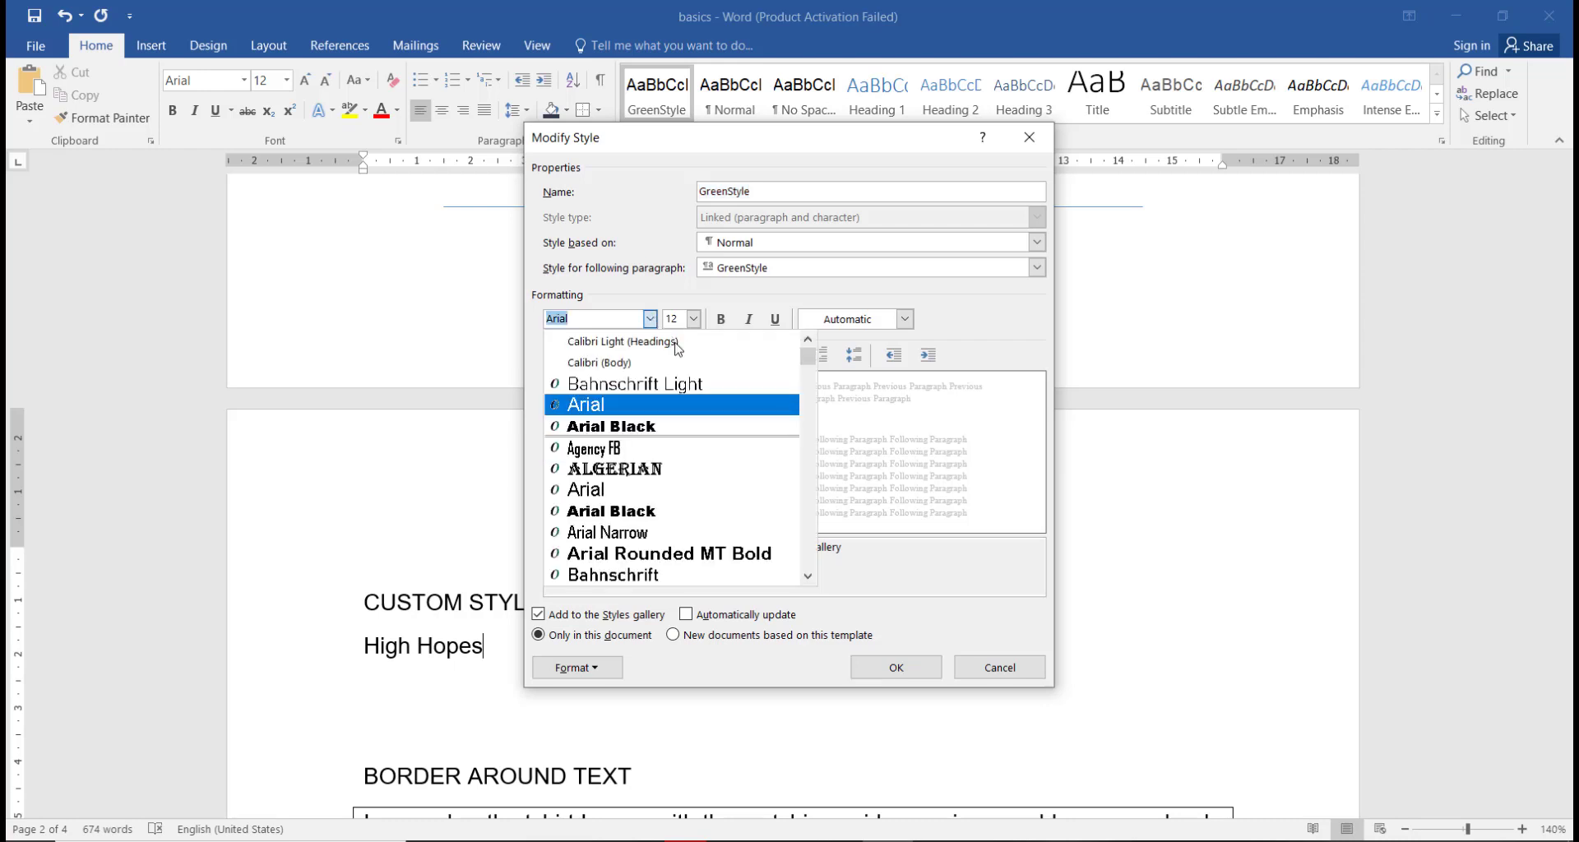
pyautogui.scroll(-3, 690, 493)
pyautogui.scroll(-3, 692, 500)
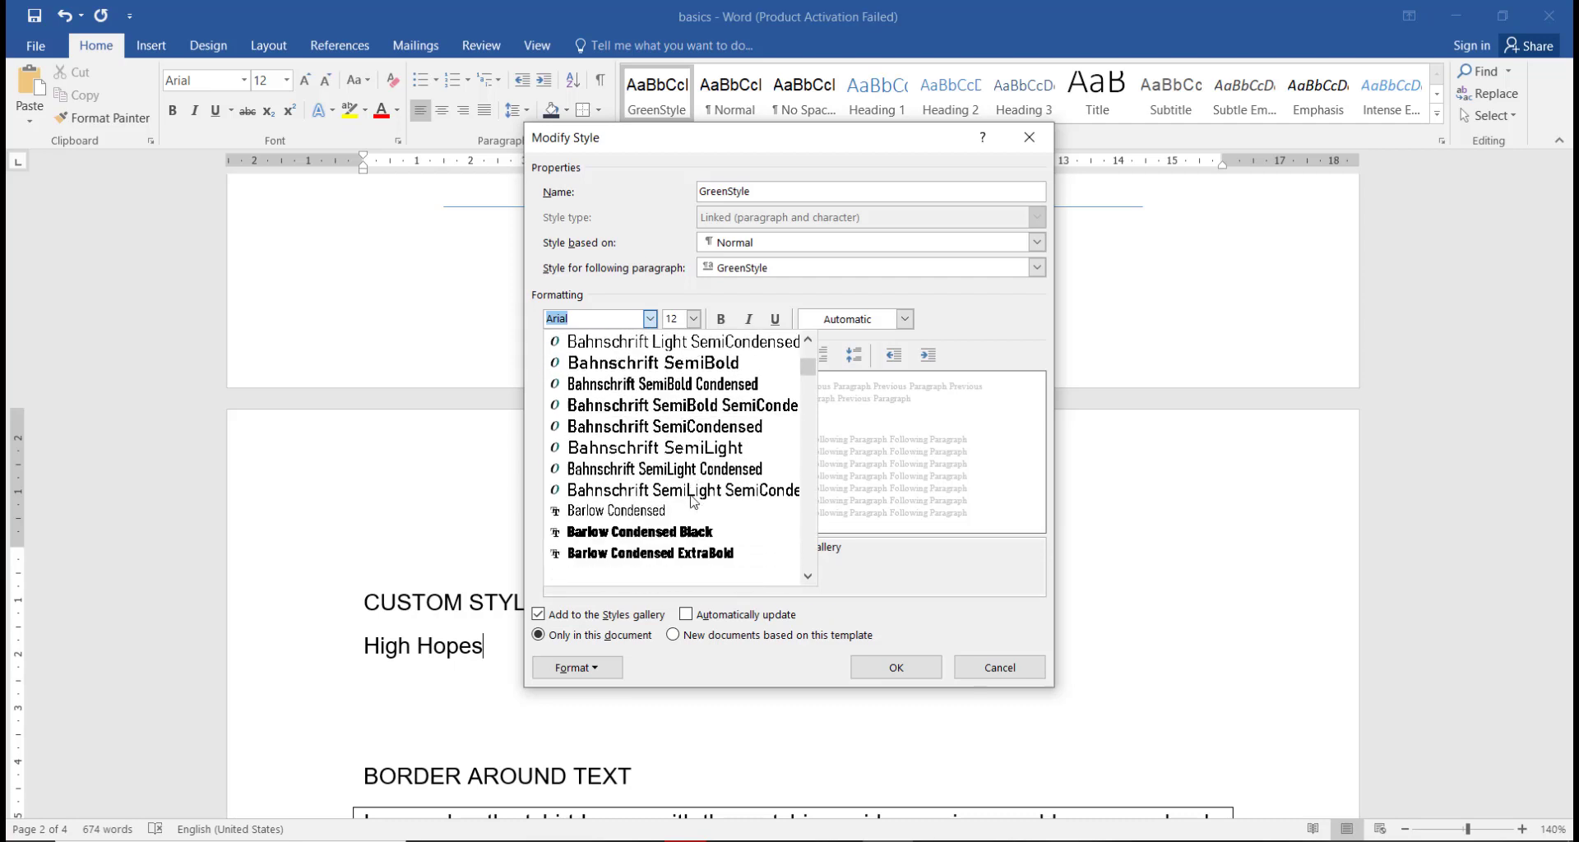
pyautogui.scroll(1, 694, 501)
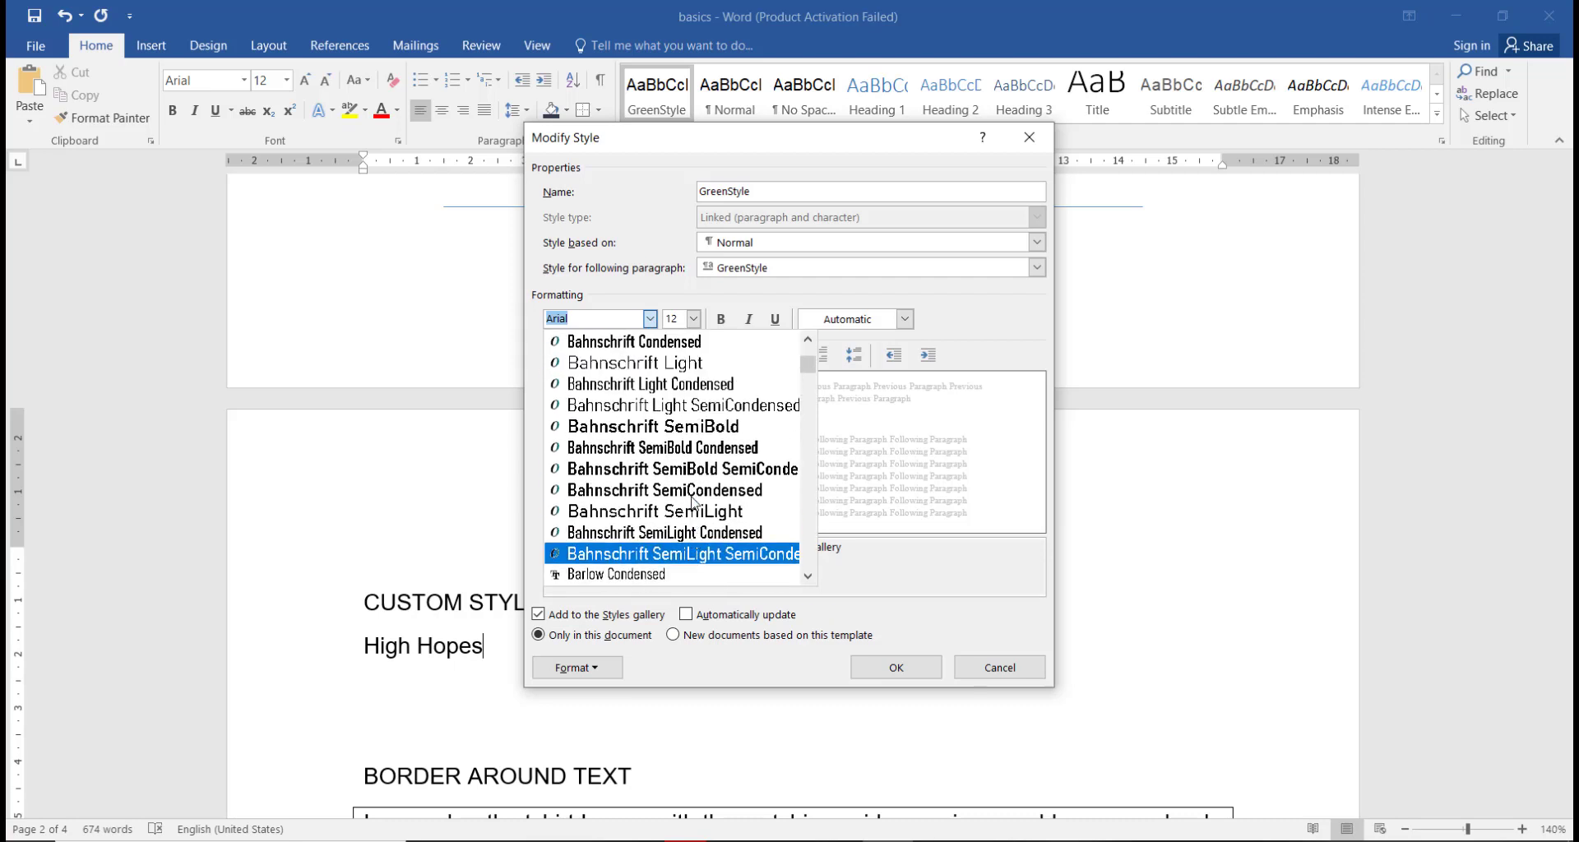
pyautogui.scroll(1, 692, 502)
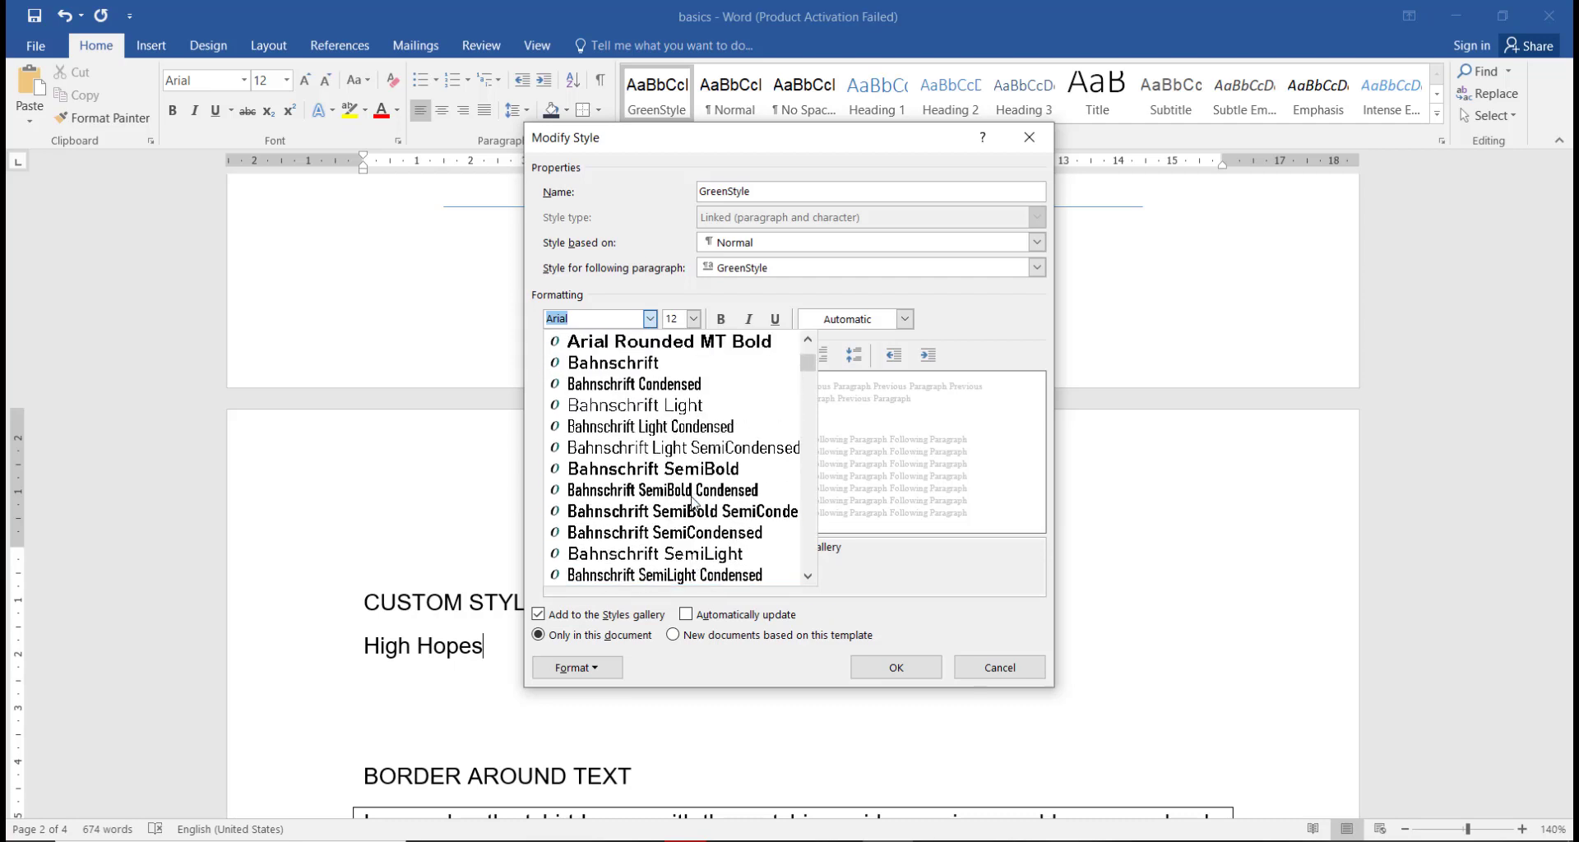
pyautogui.click(694, 469)
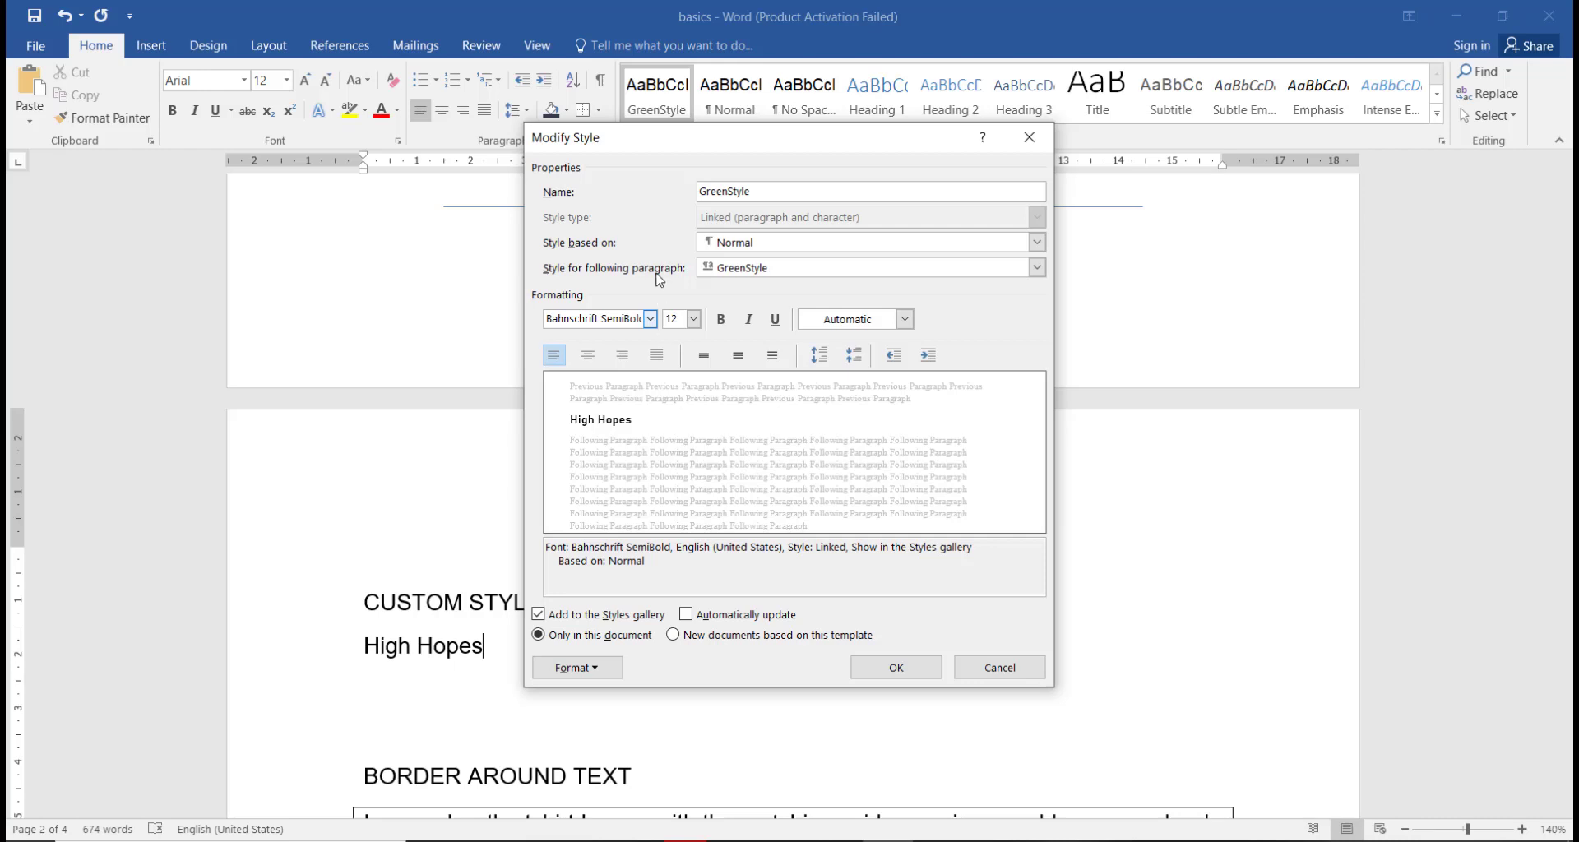
# Set GreenStyle's text to size 18, bold, in a dark blue Accent 1 shade
pyautogui.click(695, 319)
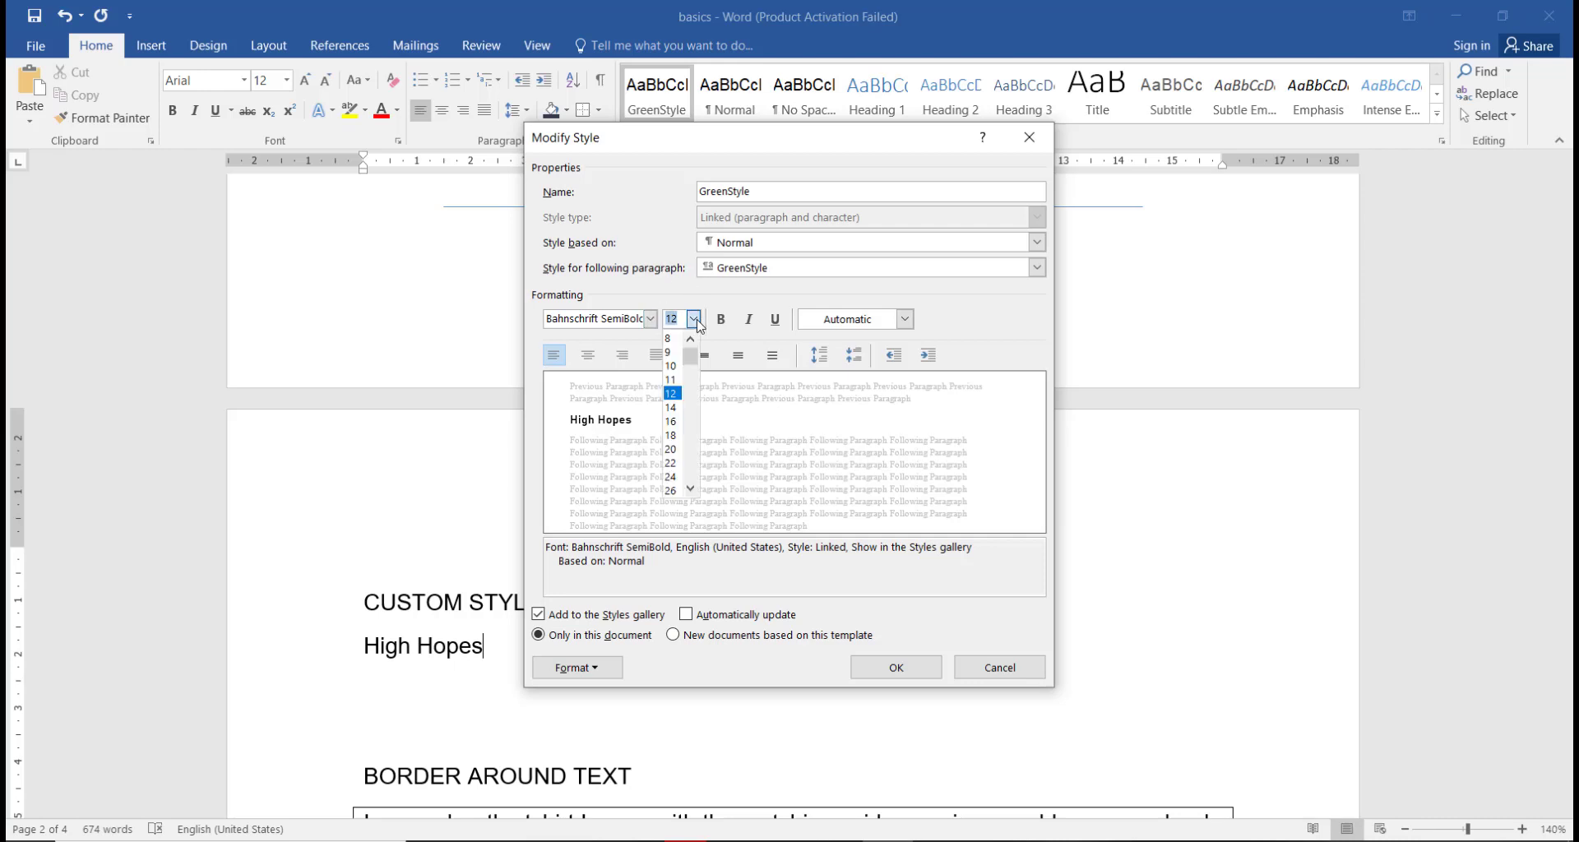
pyautogui.click(671, 449)
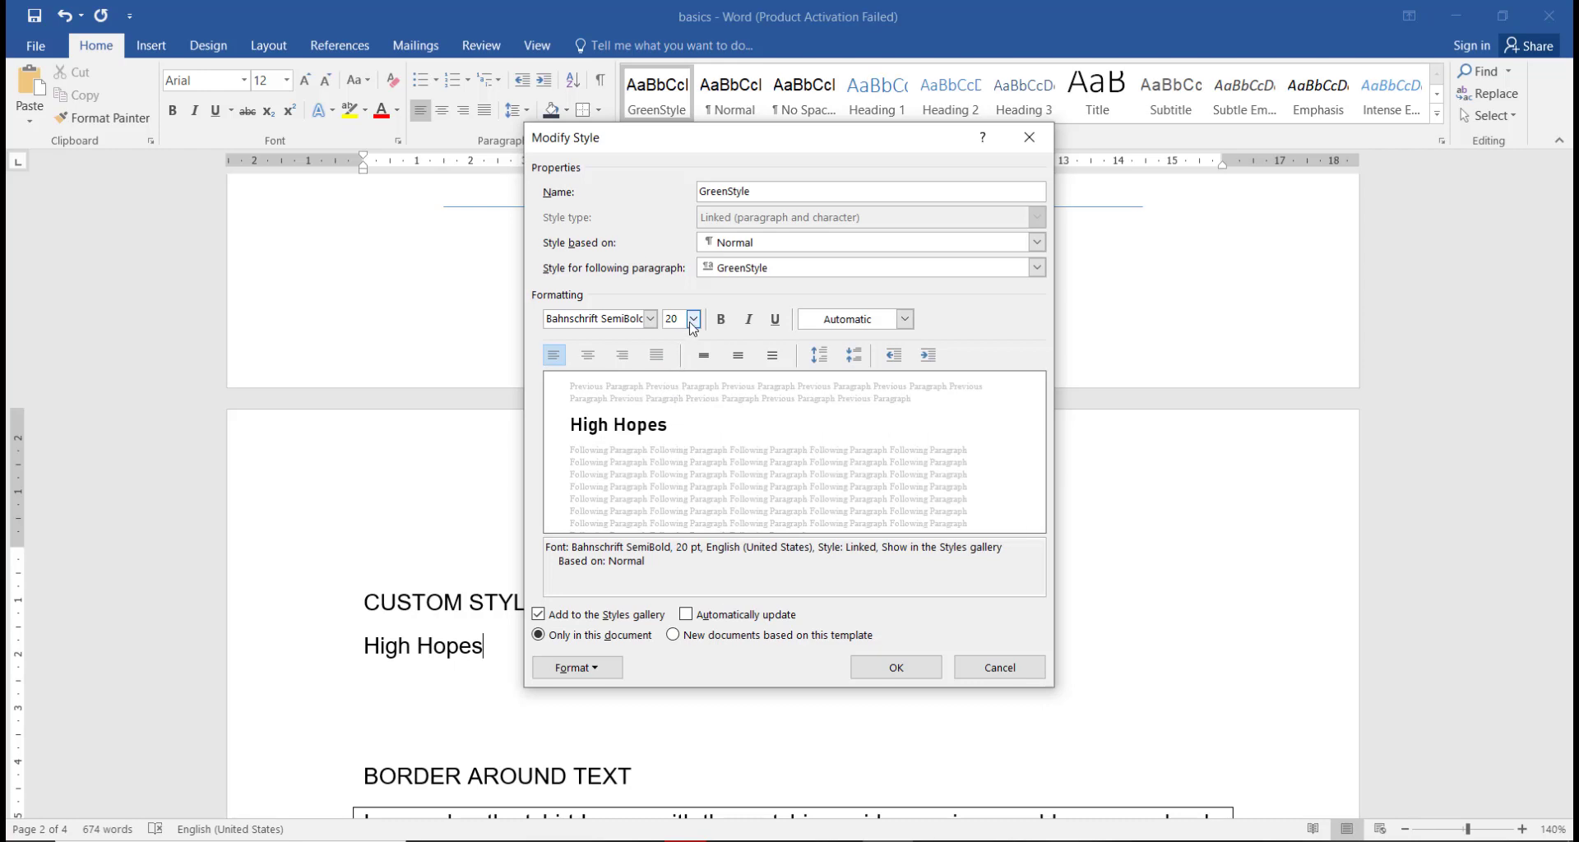
pyautogui.click(694, 320)
pyautogui.click(672, 435)
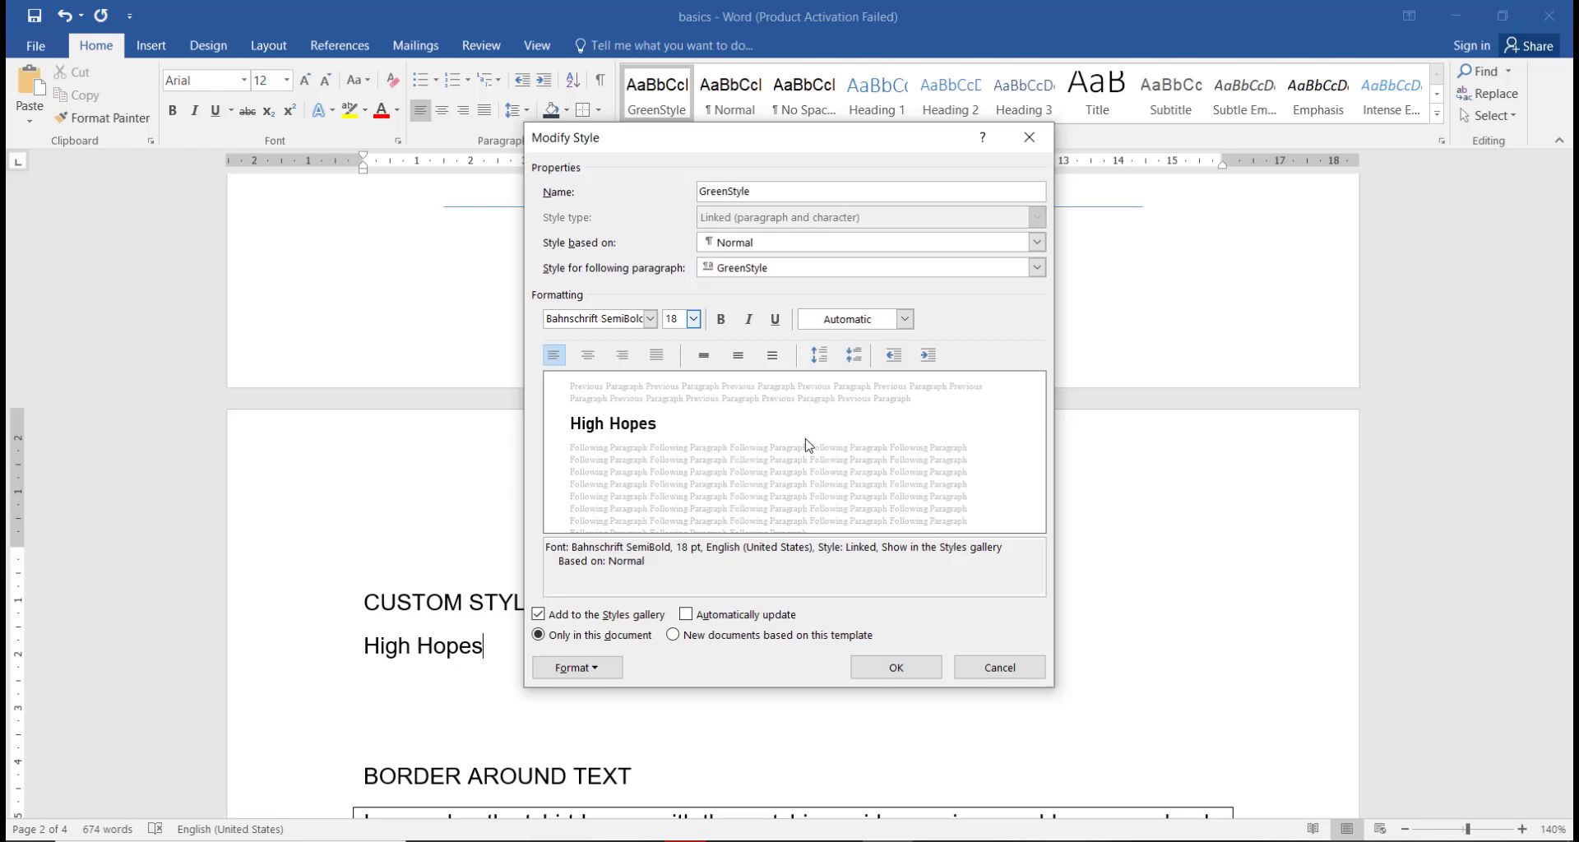
pyautogui.click(720, 321)
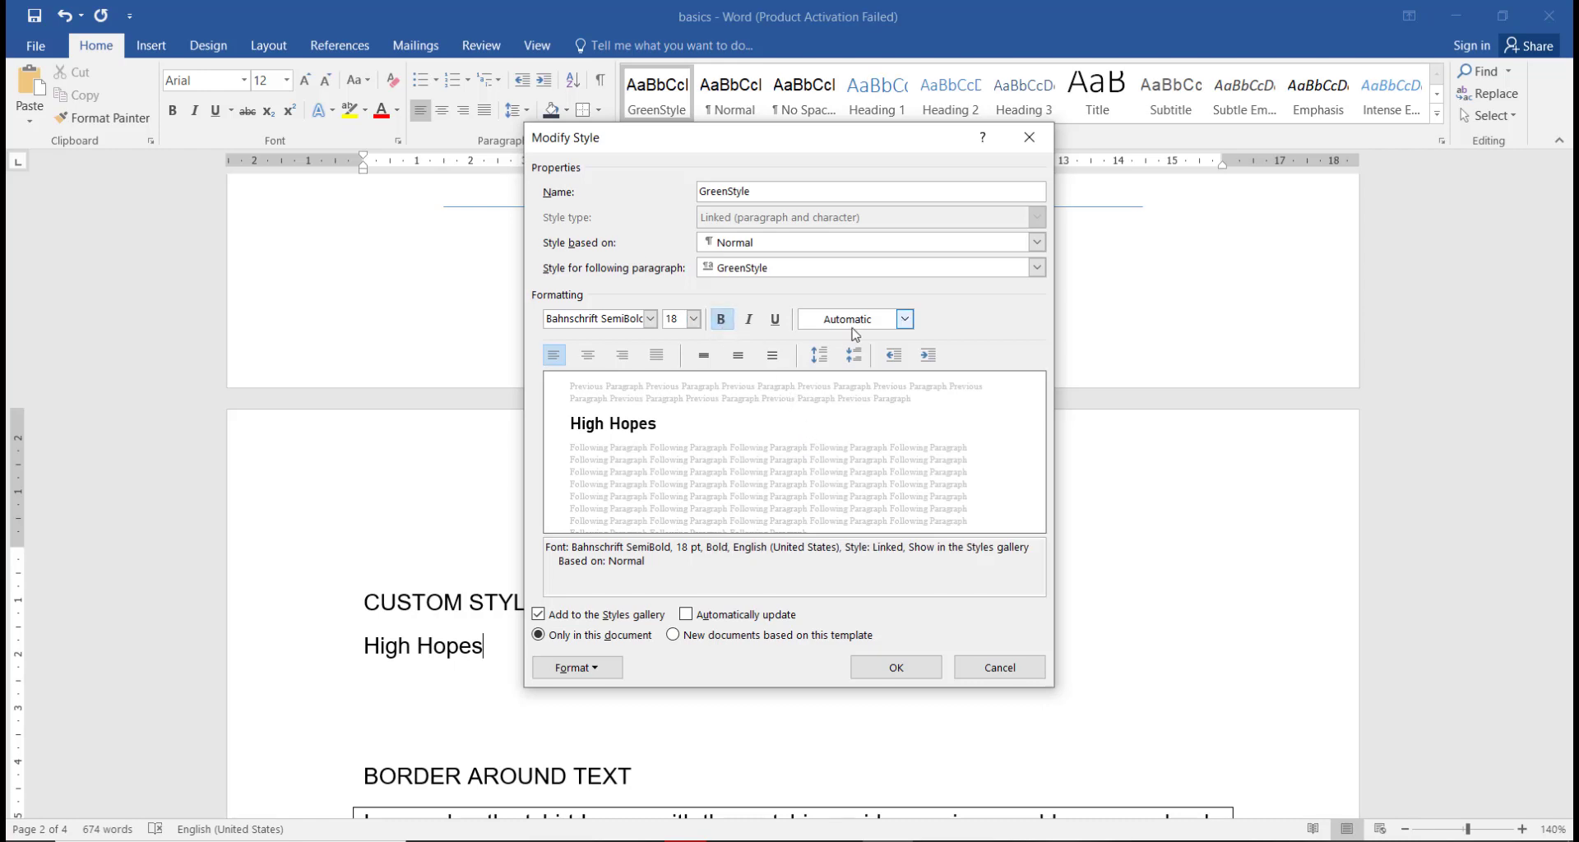
pyautogui.click(905, 319)
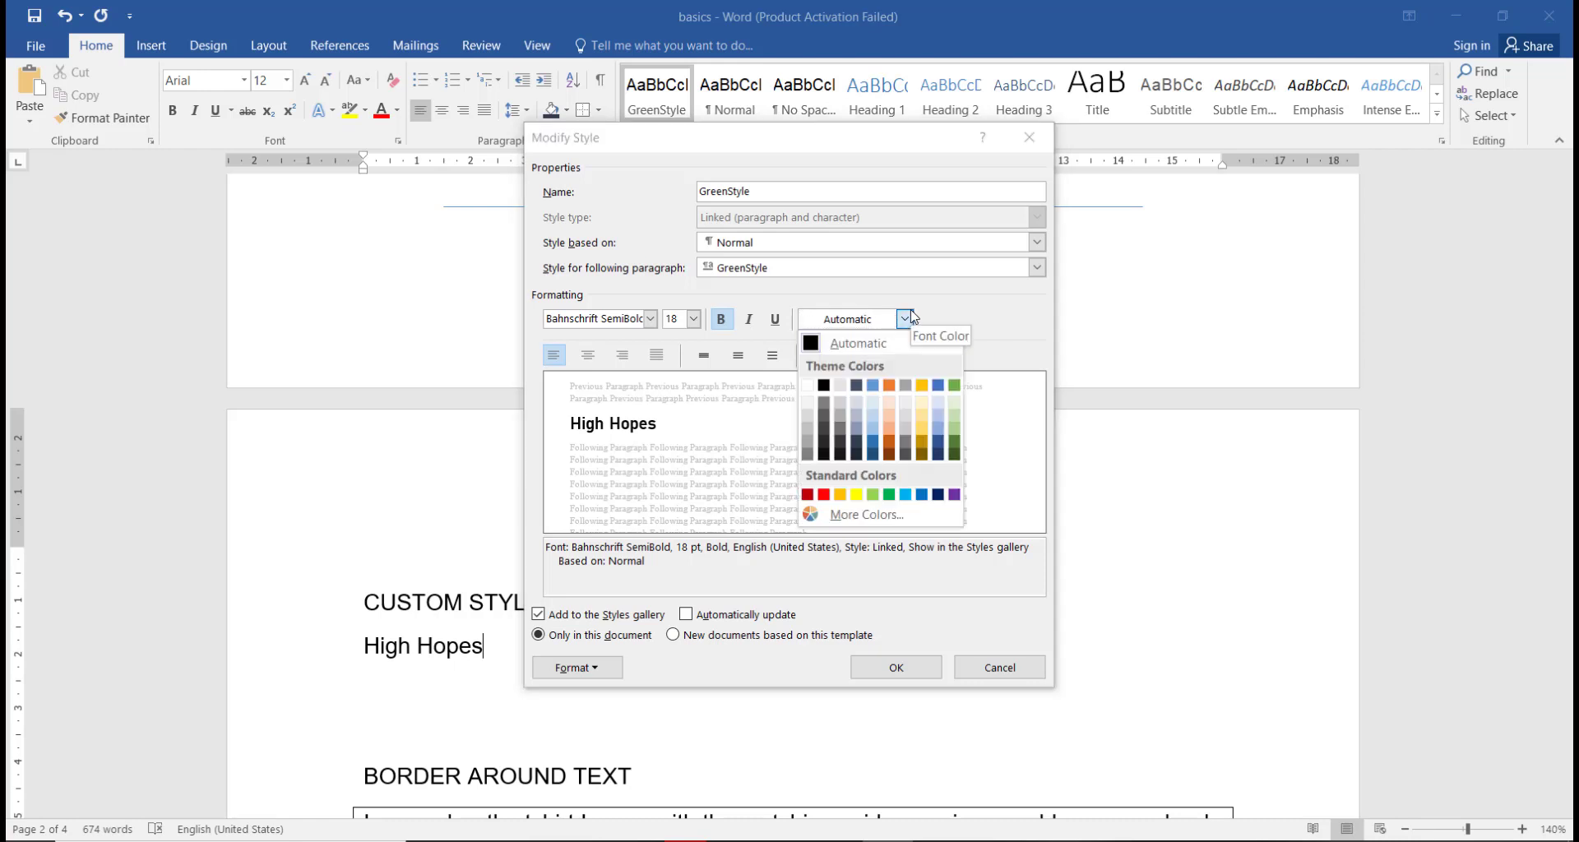
pyautogui.click(873, 445)
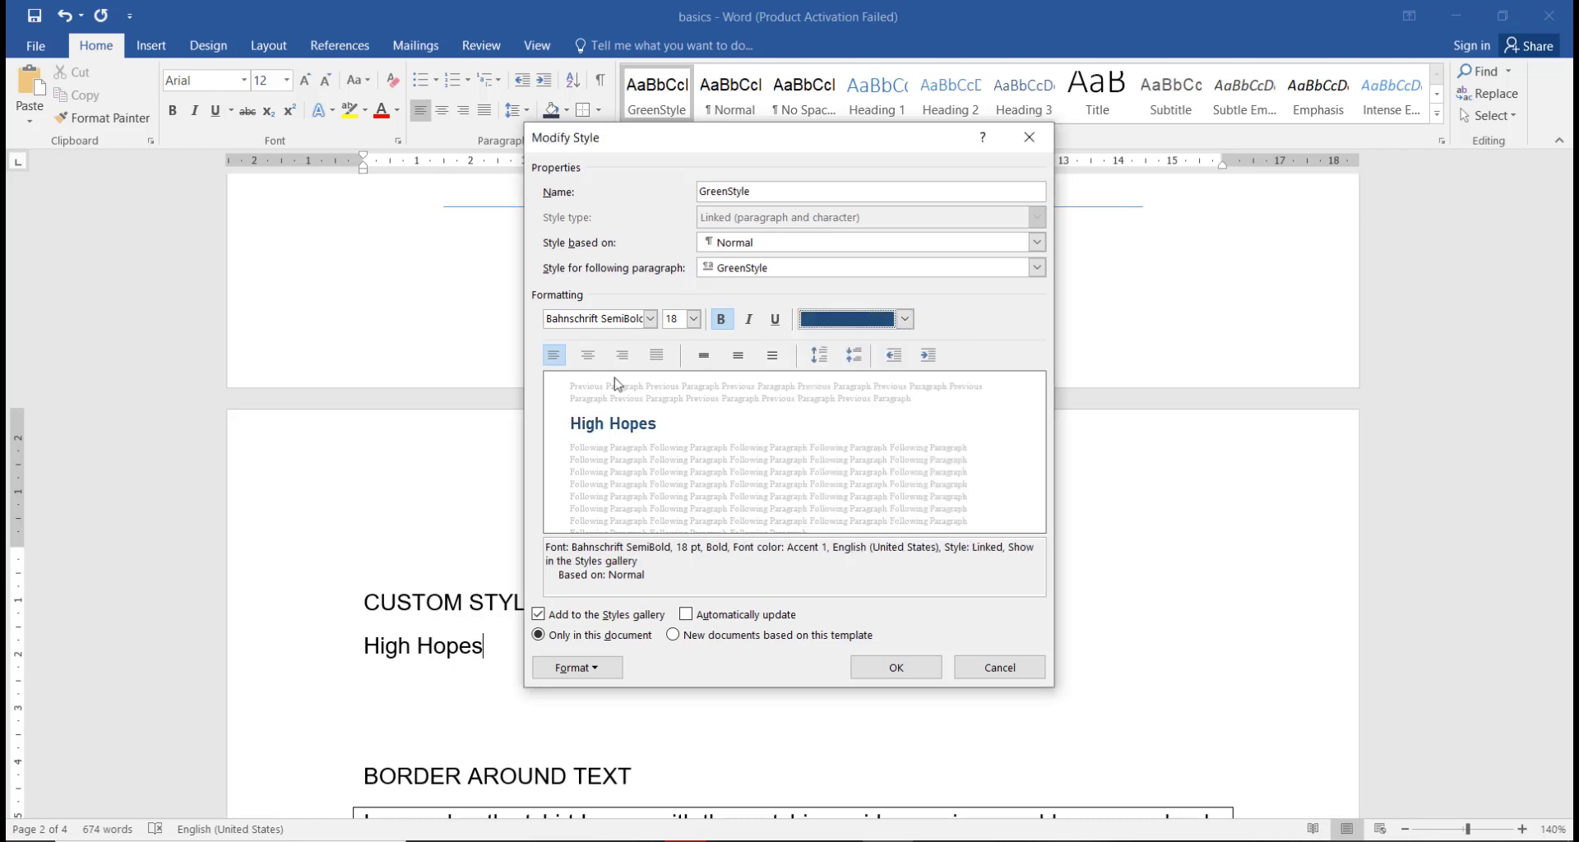
# Center GreenStyle with 1.5 line spacing, 6 pt before and 14 pt after the paragraph, and save the style changes
pyautogui.click(583, 359)
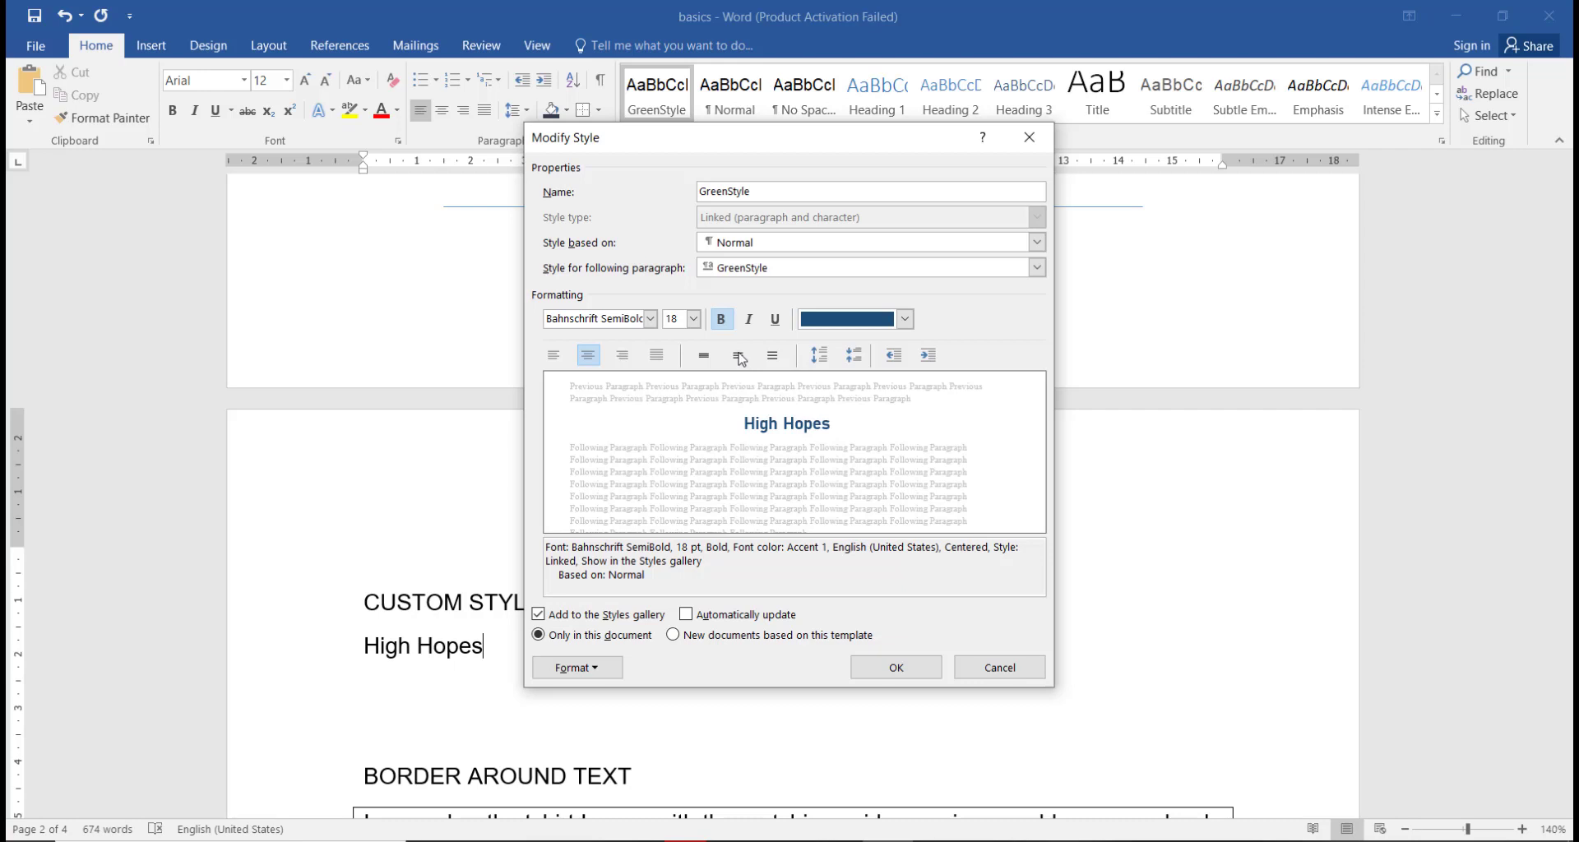
pyautogui.click(740, 356)
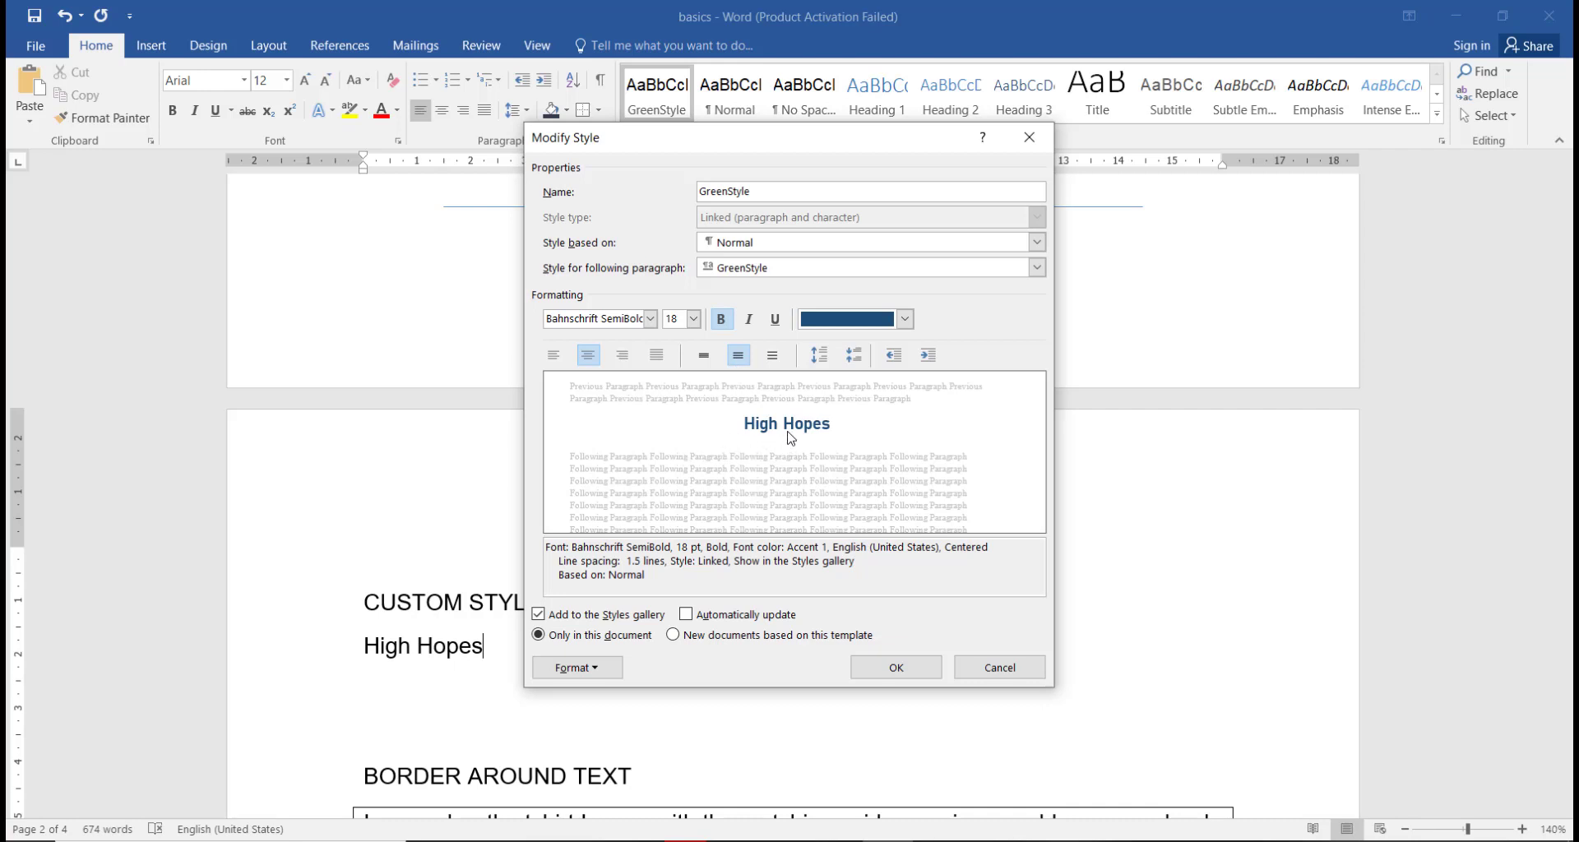
pyautogui.click(819, 356)
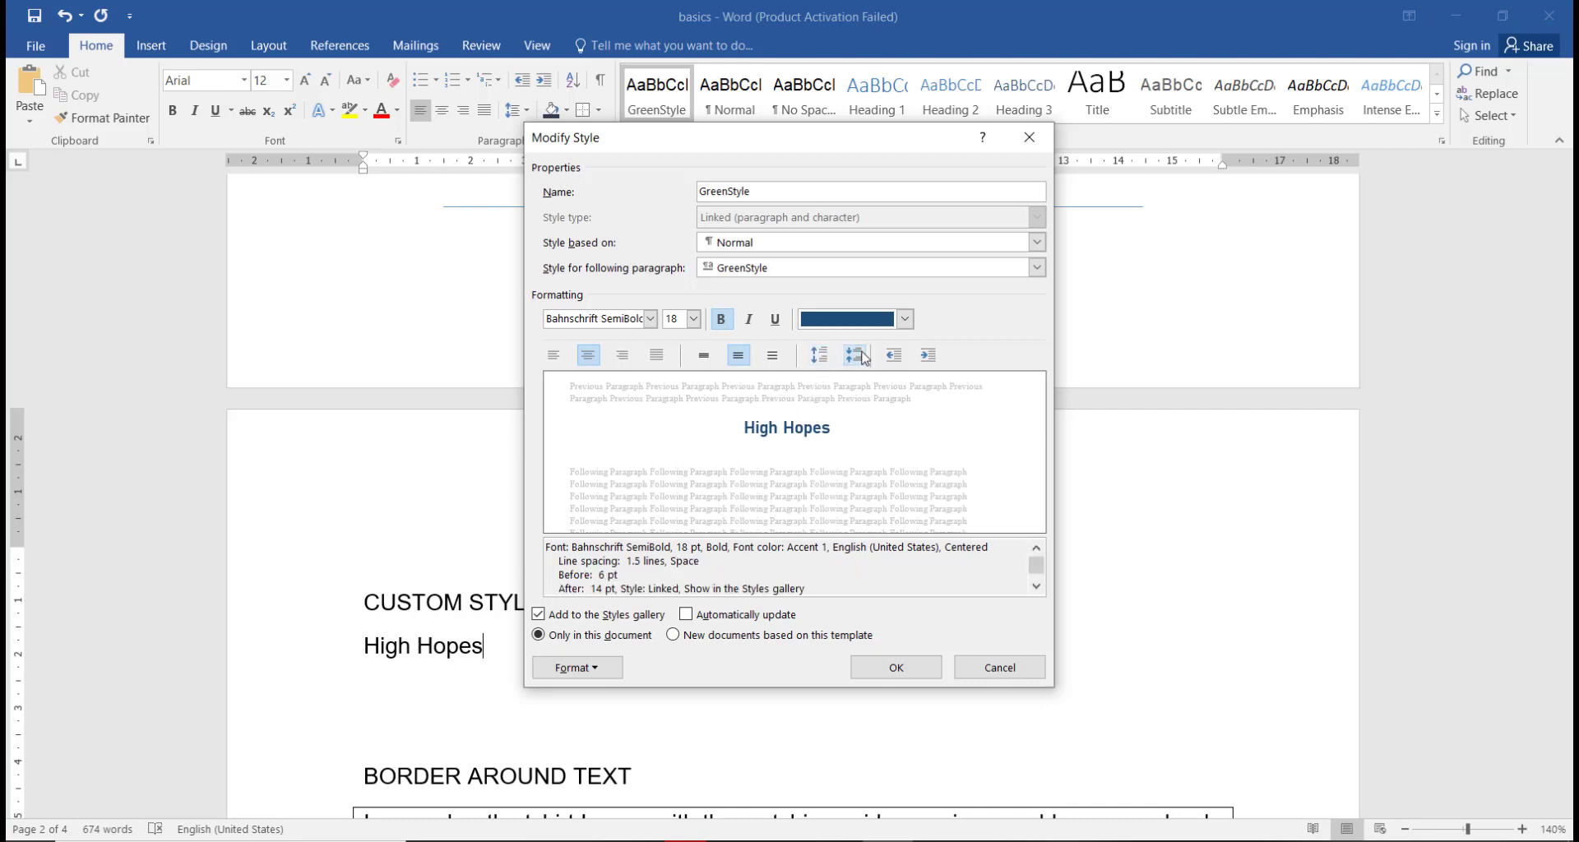
pyautogui.click(863, 354)
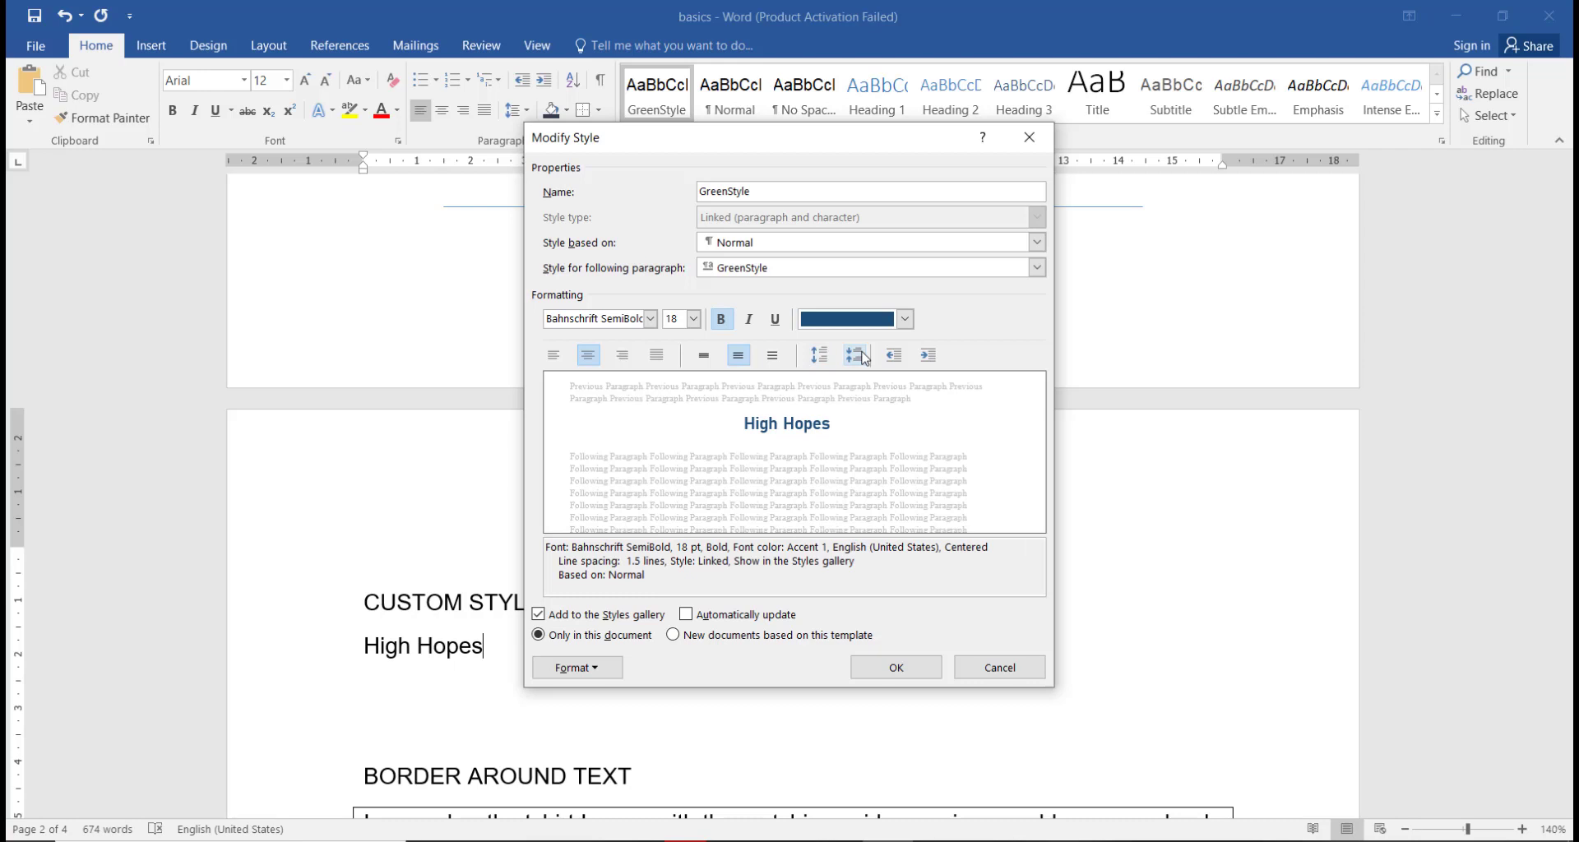
pyautogui.click(818, 359)
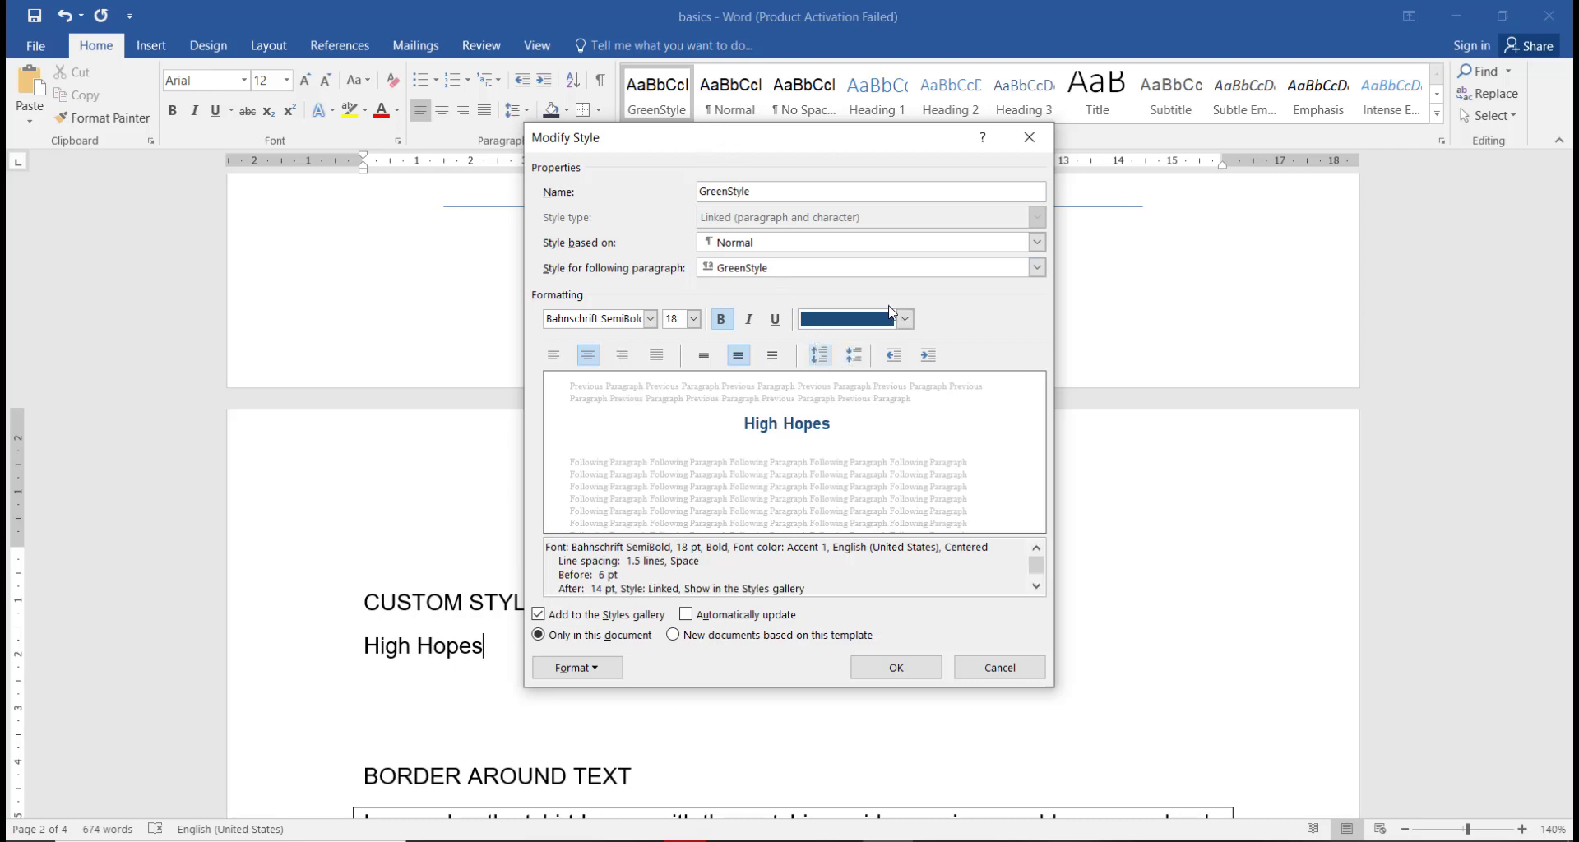
pyautogui.click(907, 668)
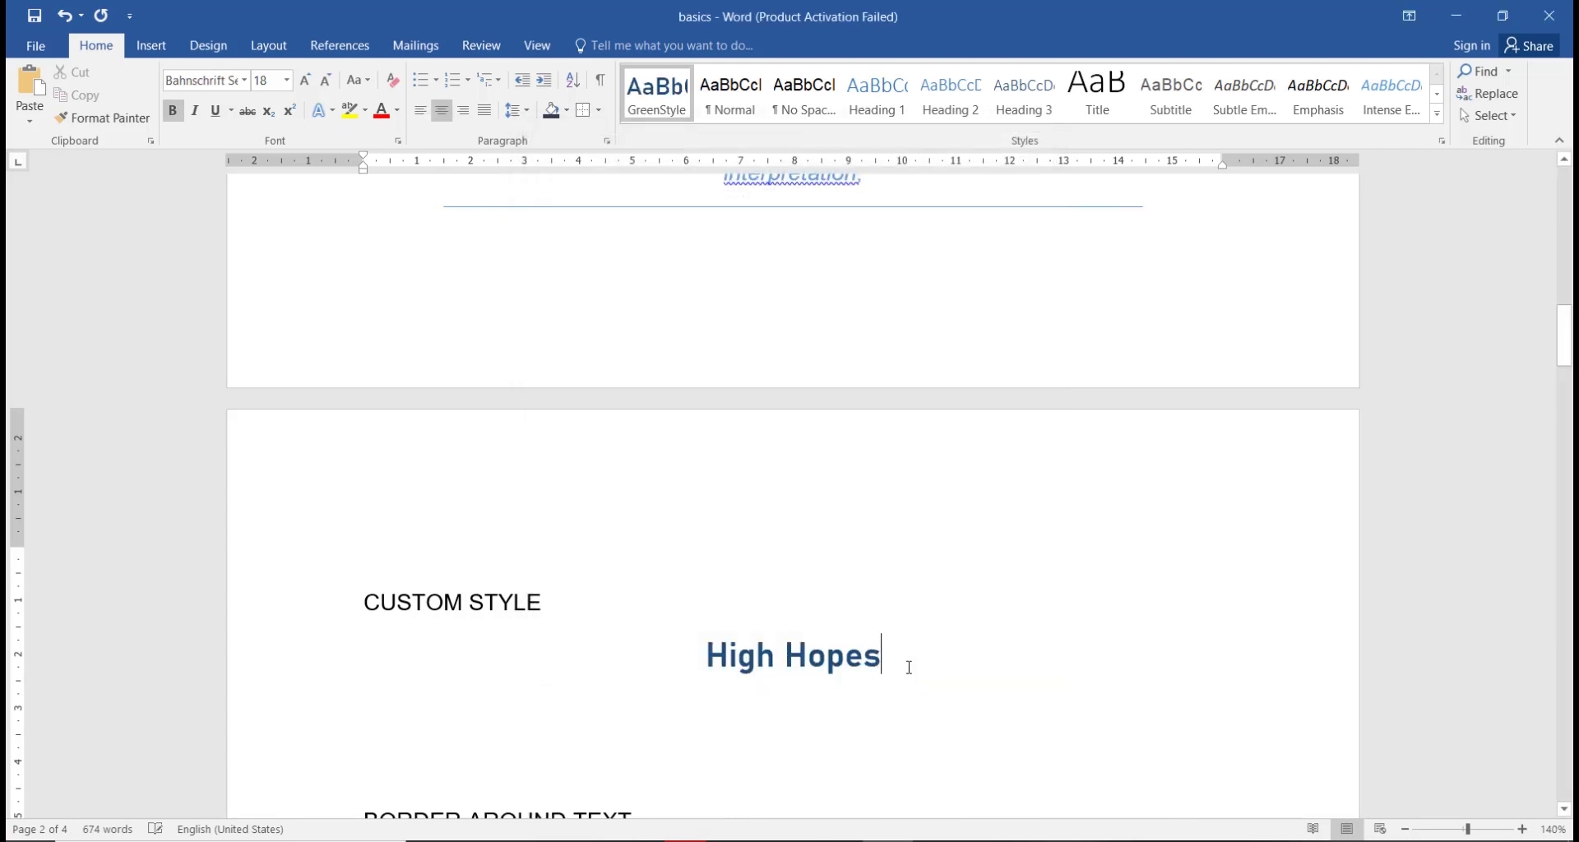
pyautogui.scroll(-3, 909, 532)
pyautogui.press('Left')
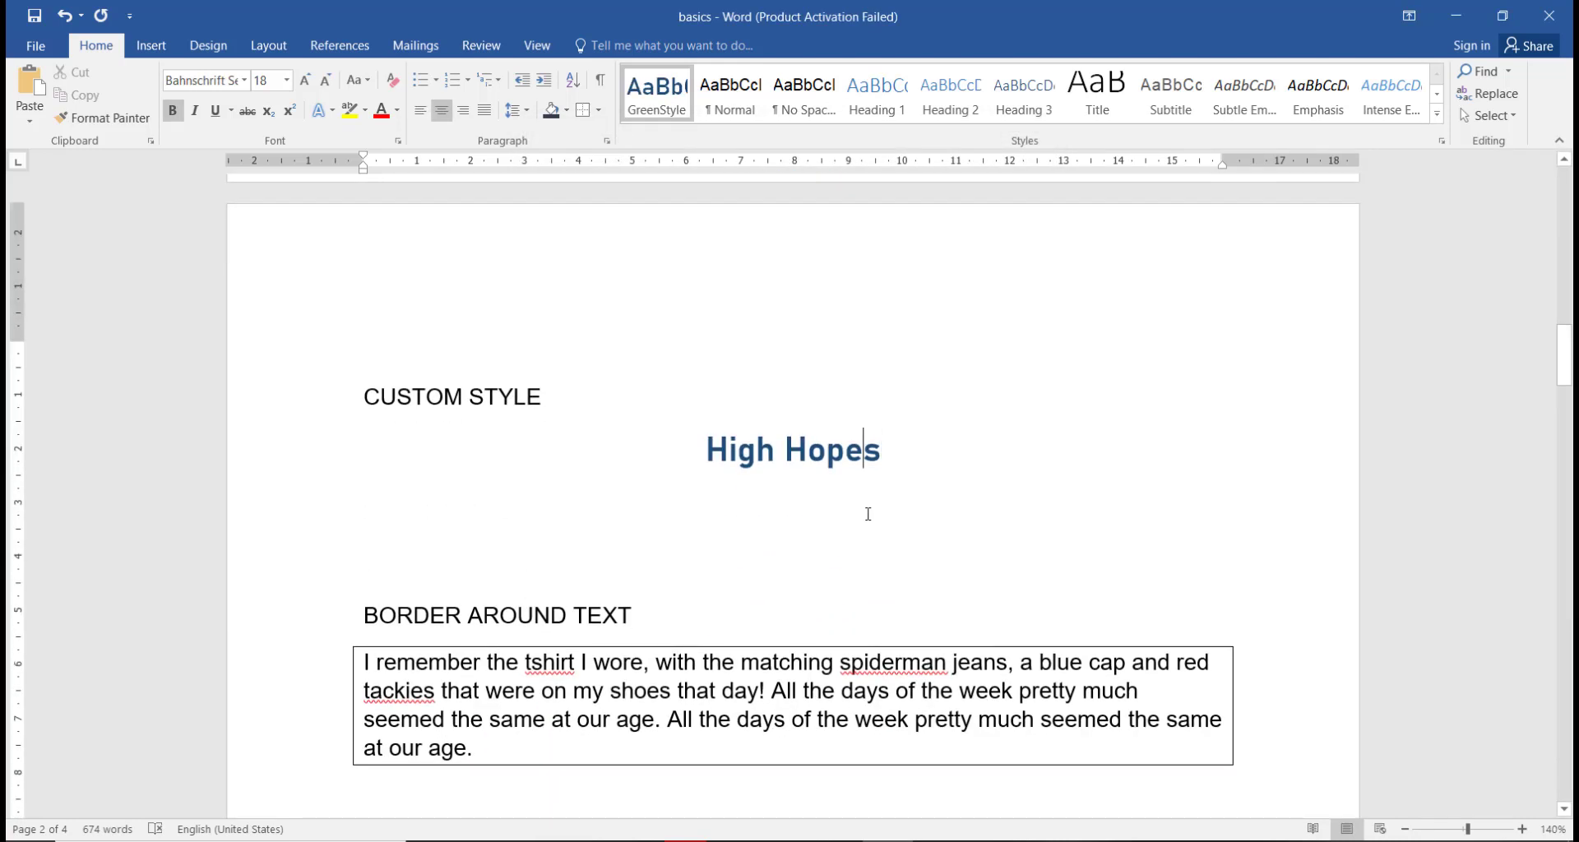